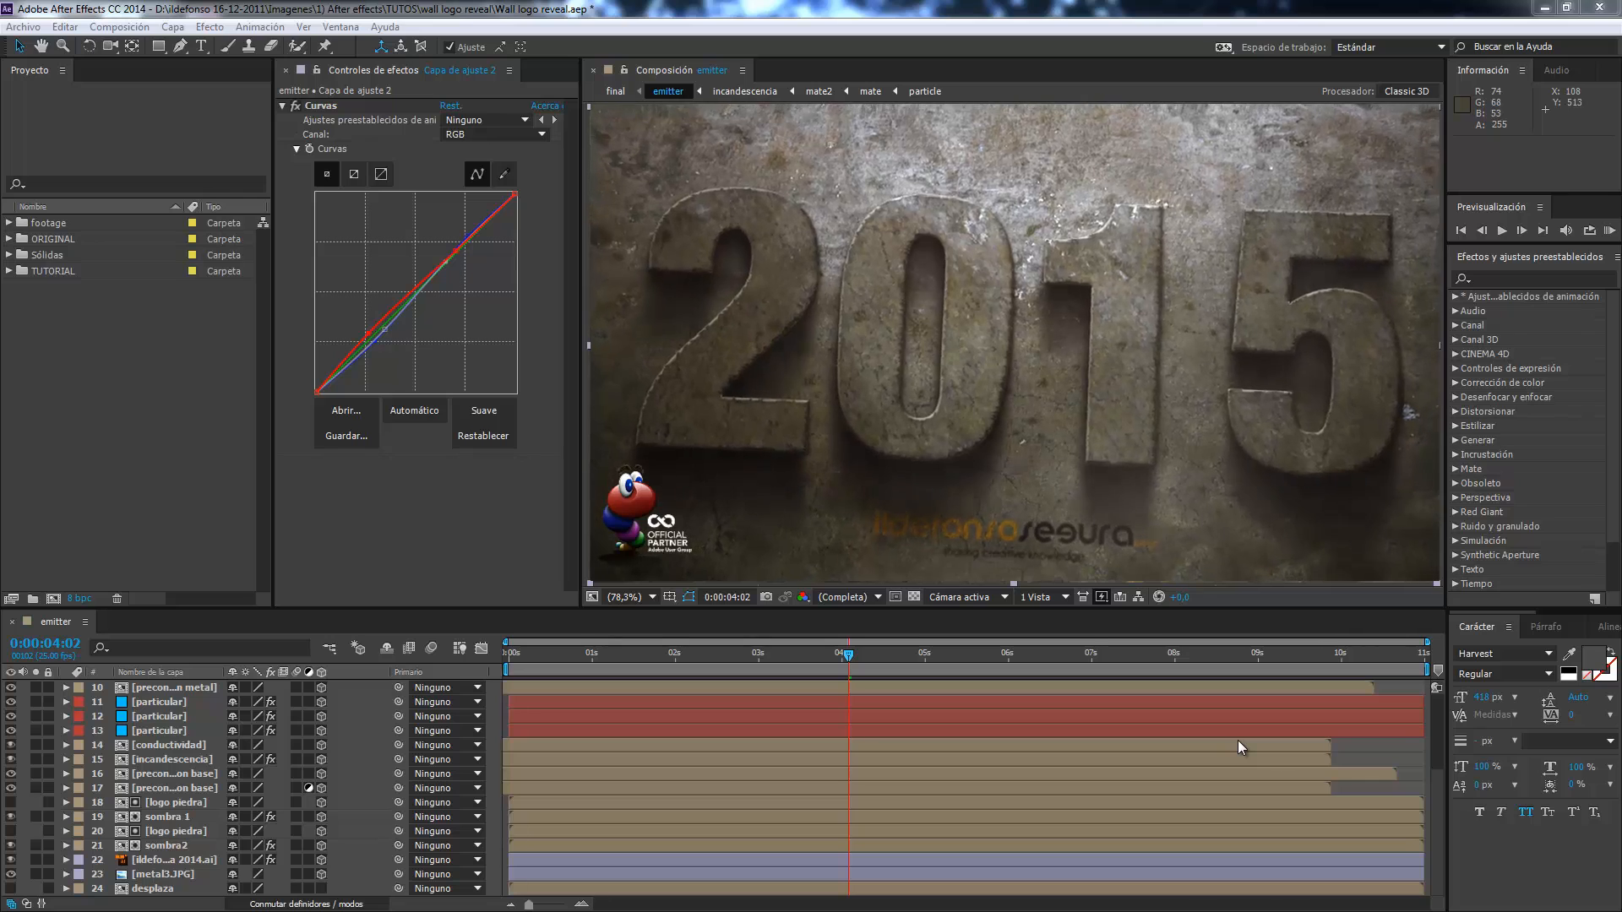
# Preview the footage images metal3.JPG and Mechanical Pieces.png, then return to the emitter composition.
pyautogui.press('space')
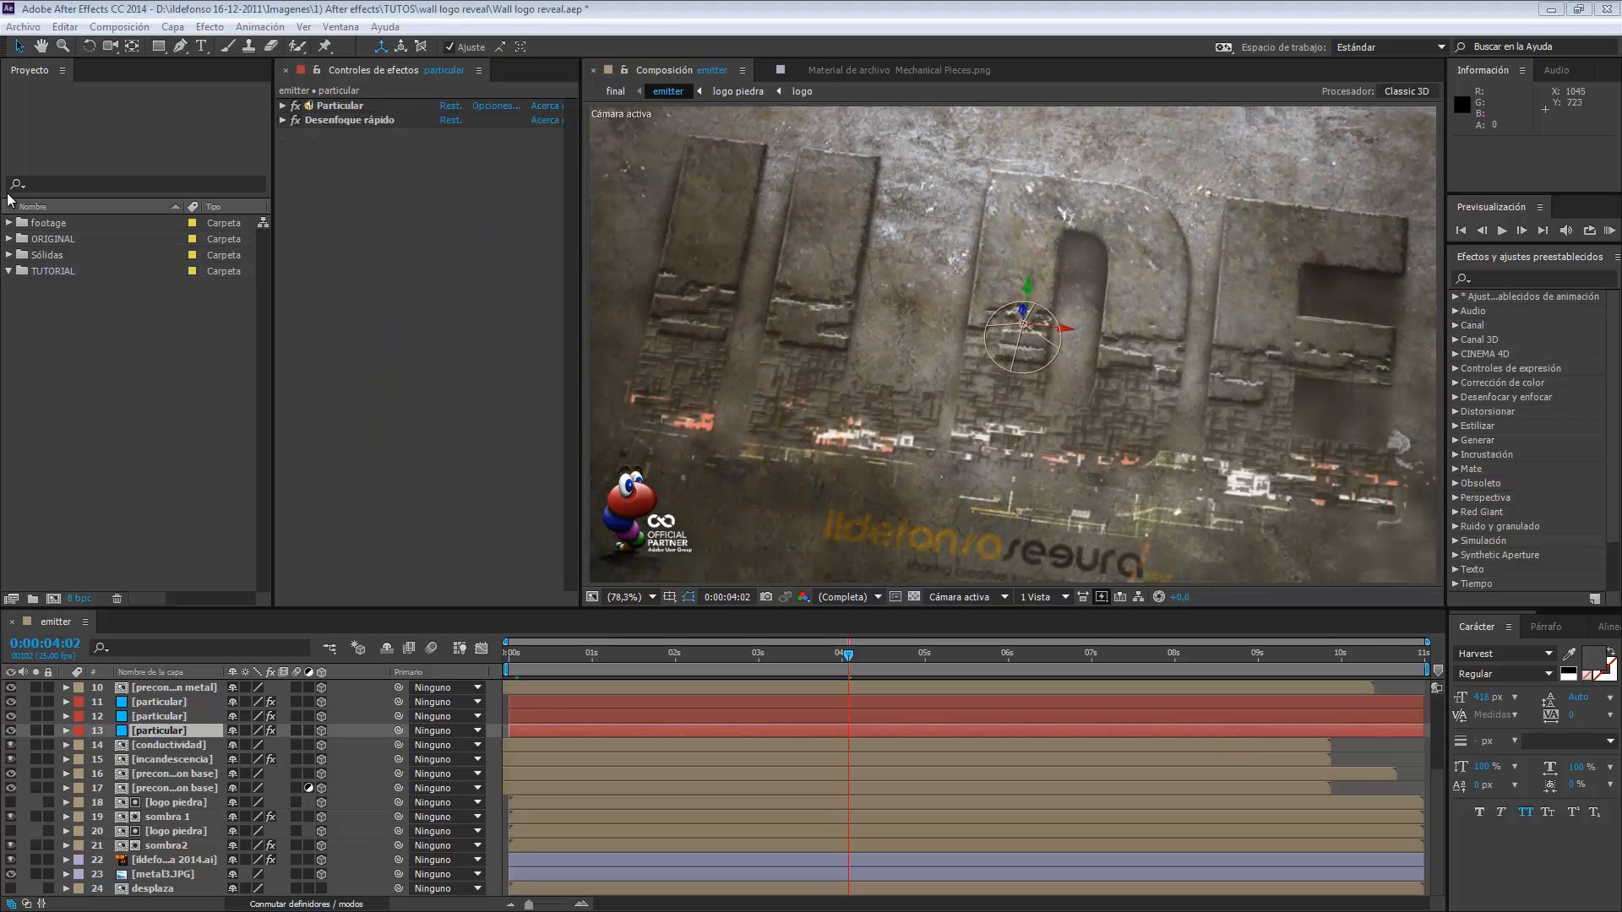
pyautogui.click(9, 223)
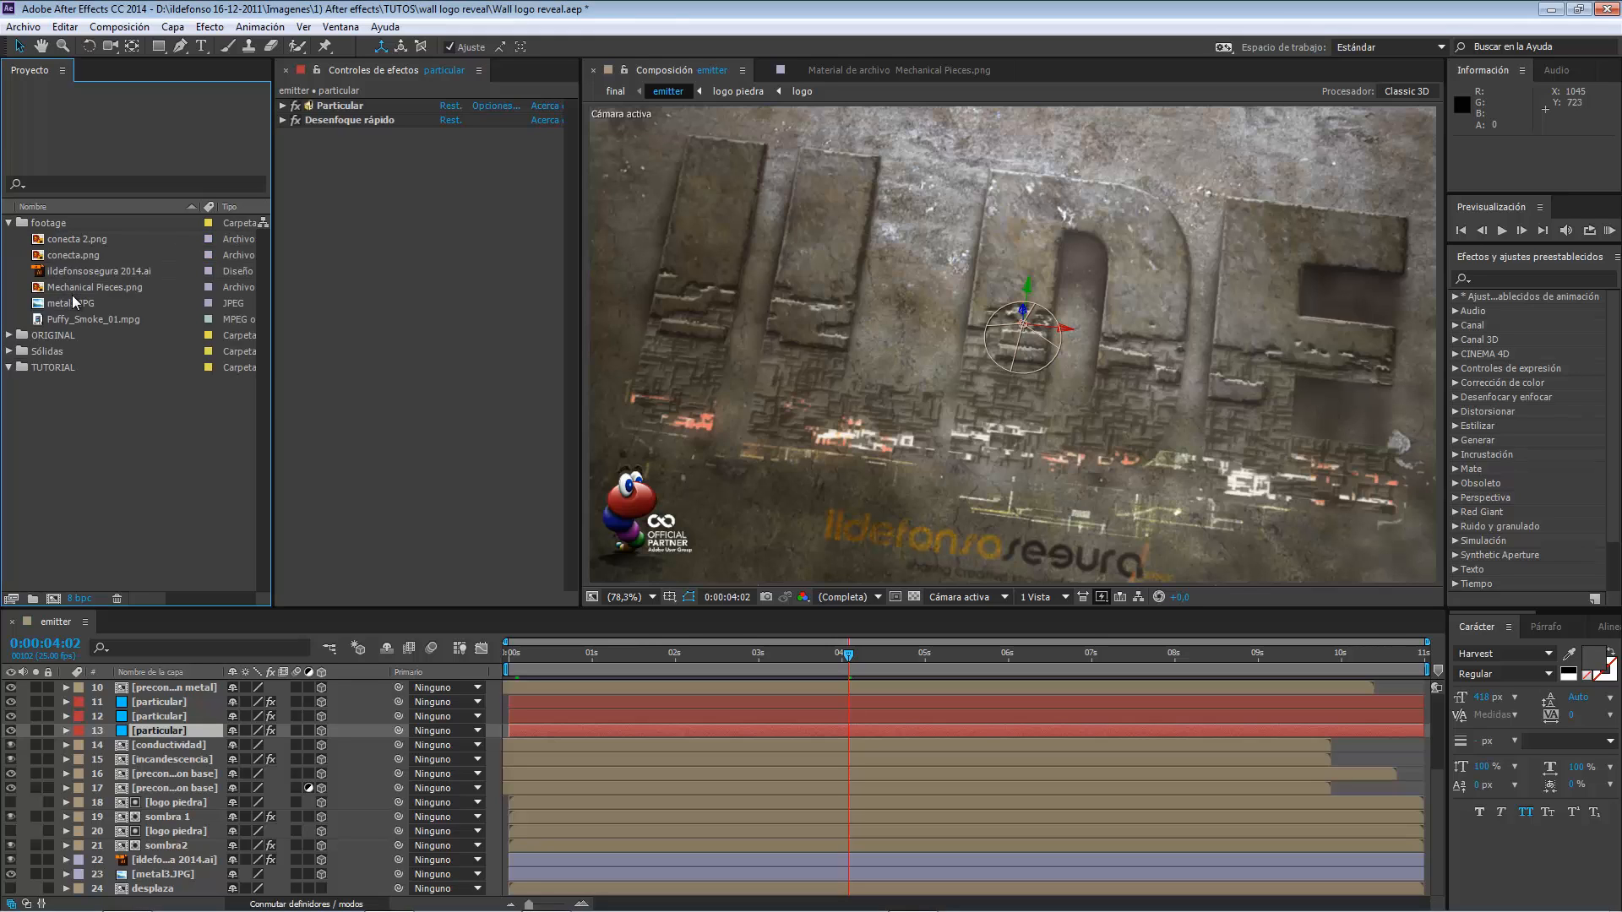
pyautogui.doubleClick(73, 298)
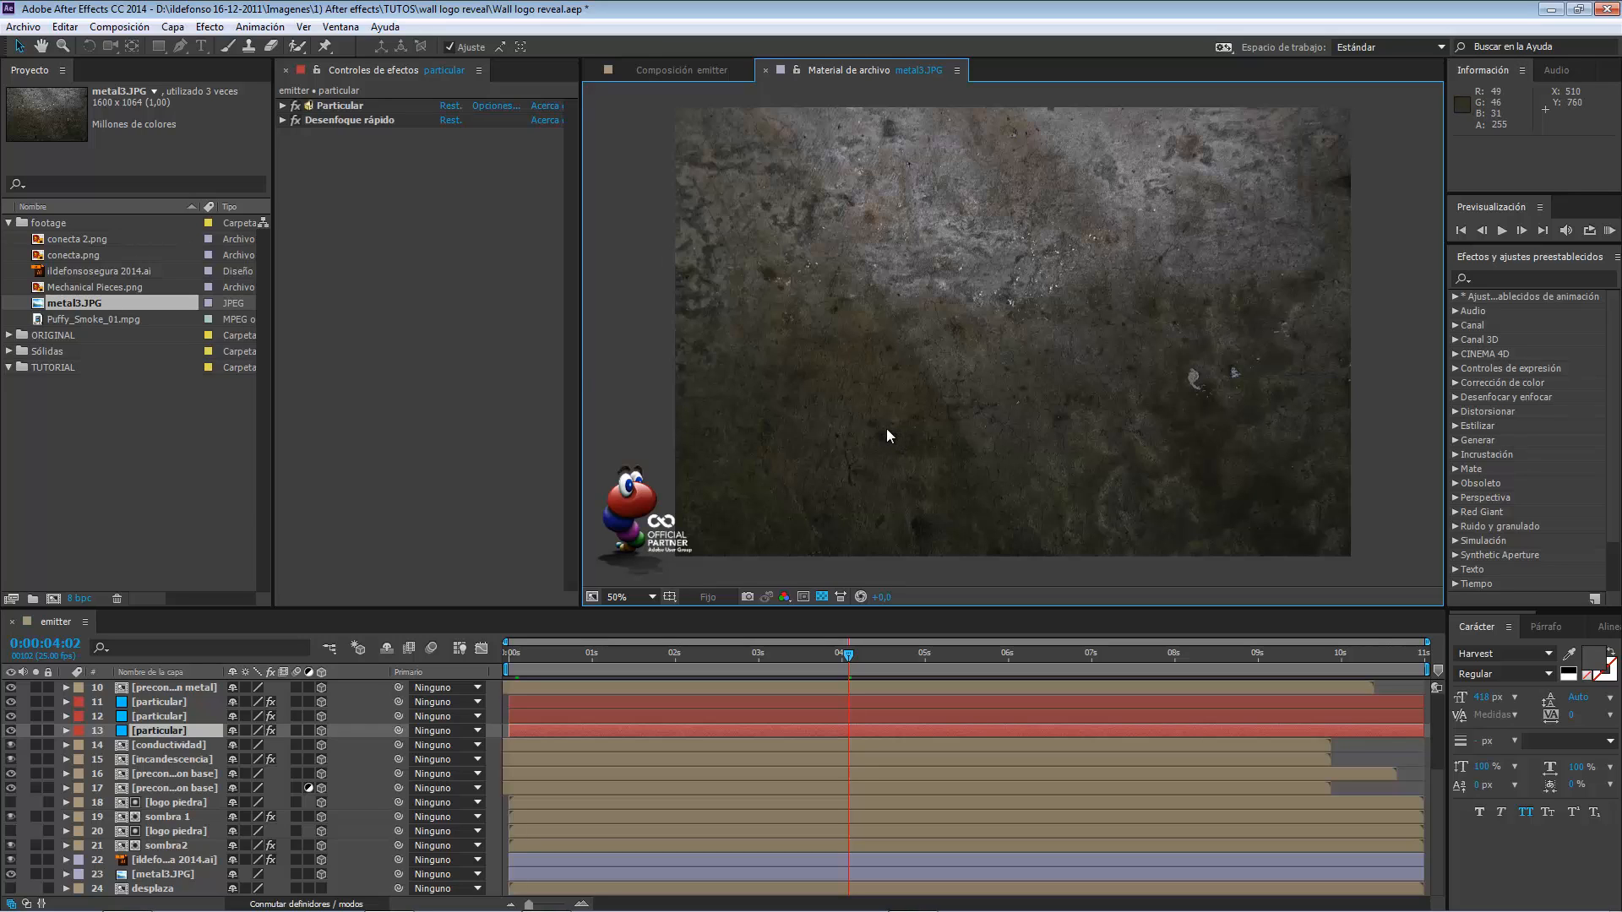
pyautogui.doubleClick(92, 288)
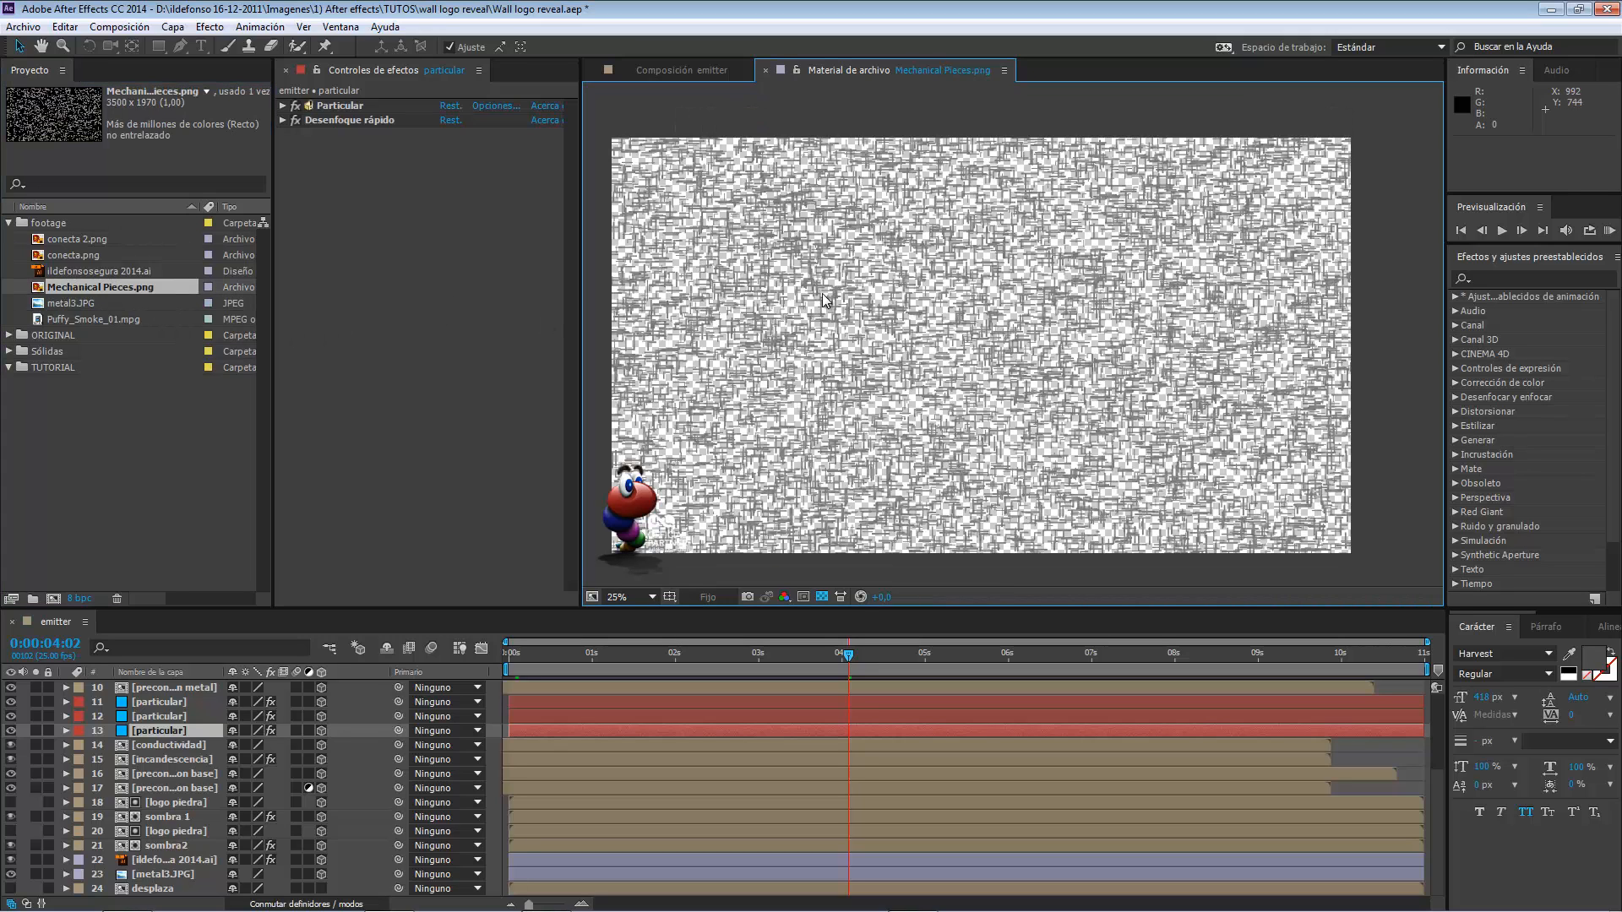
pyautogui.scroll(3, 823, 292)
pyautogui.scroll(-3, 821, 294)
pyautogui.click(10, 224)
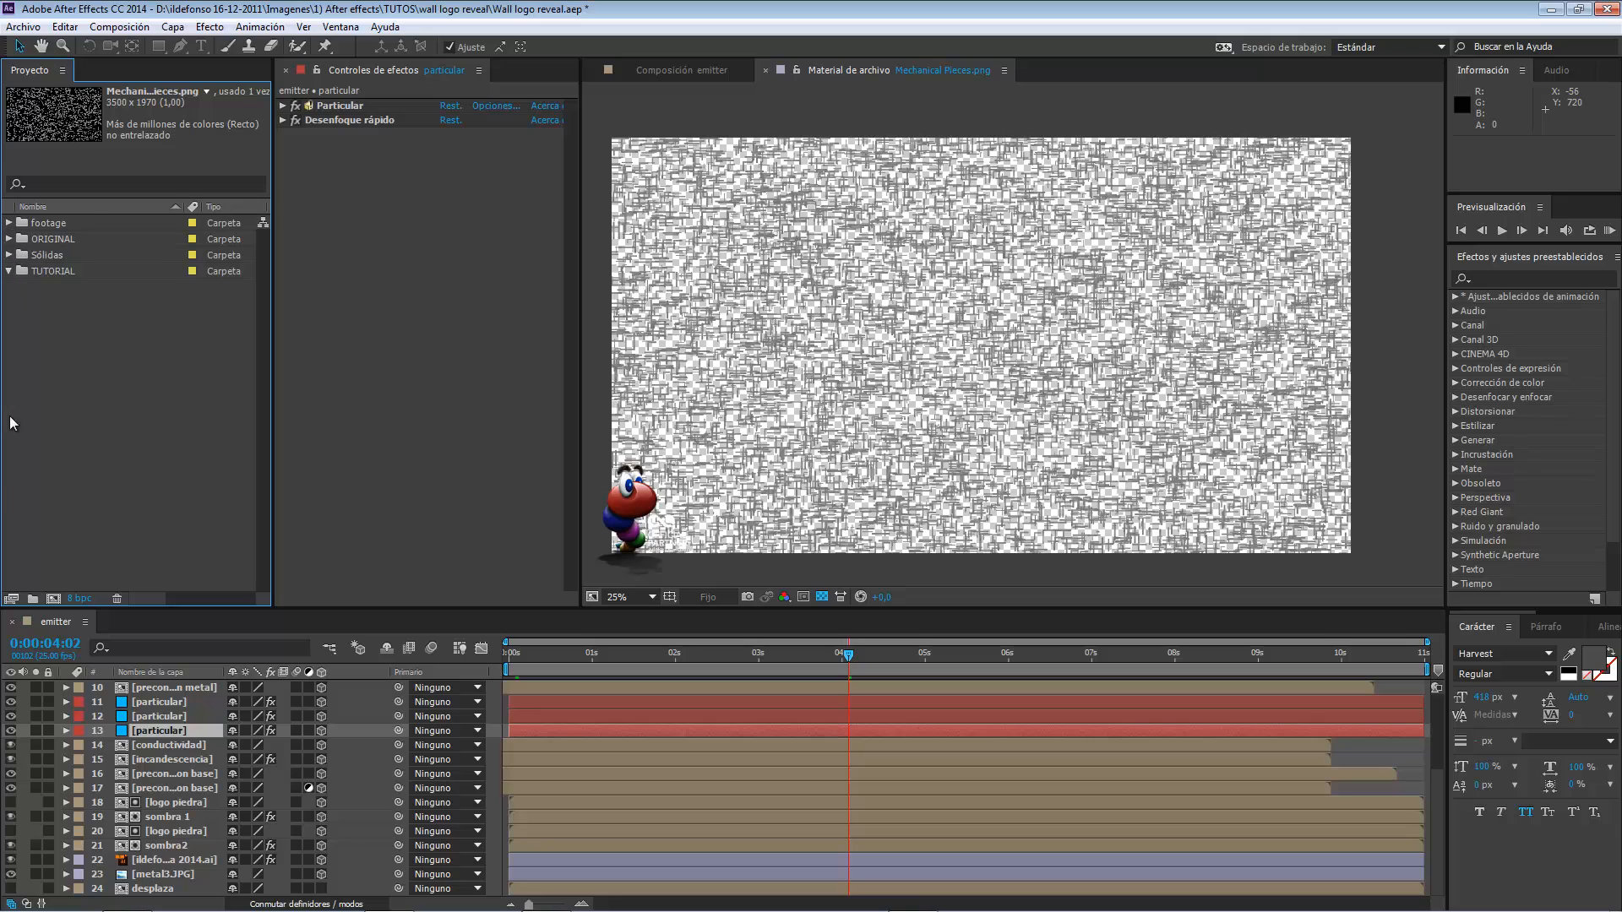
pyautogui.click(58, 623)
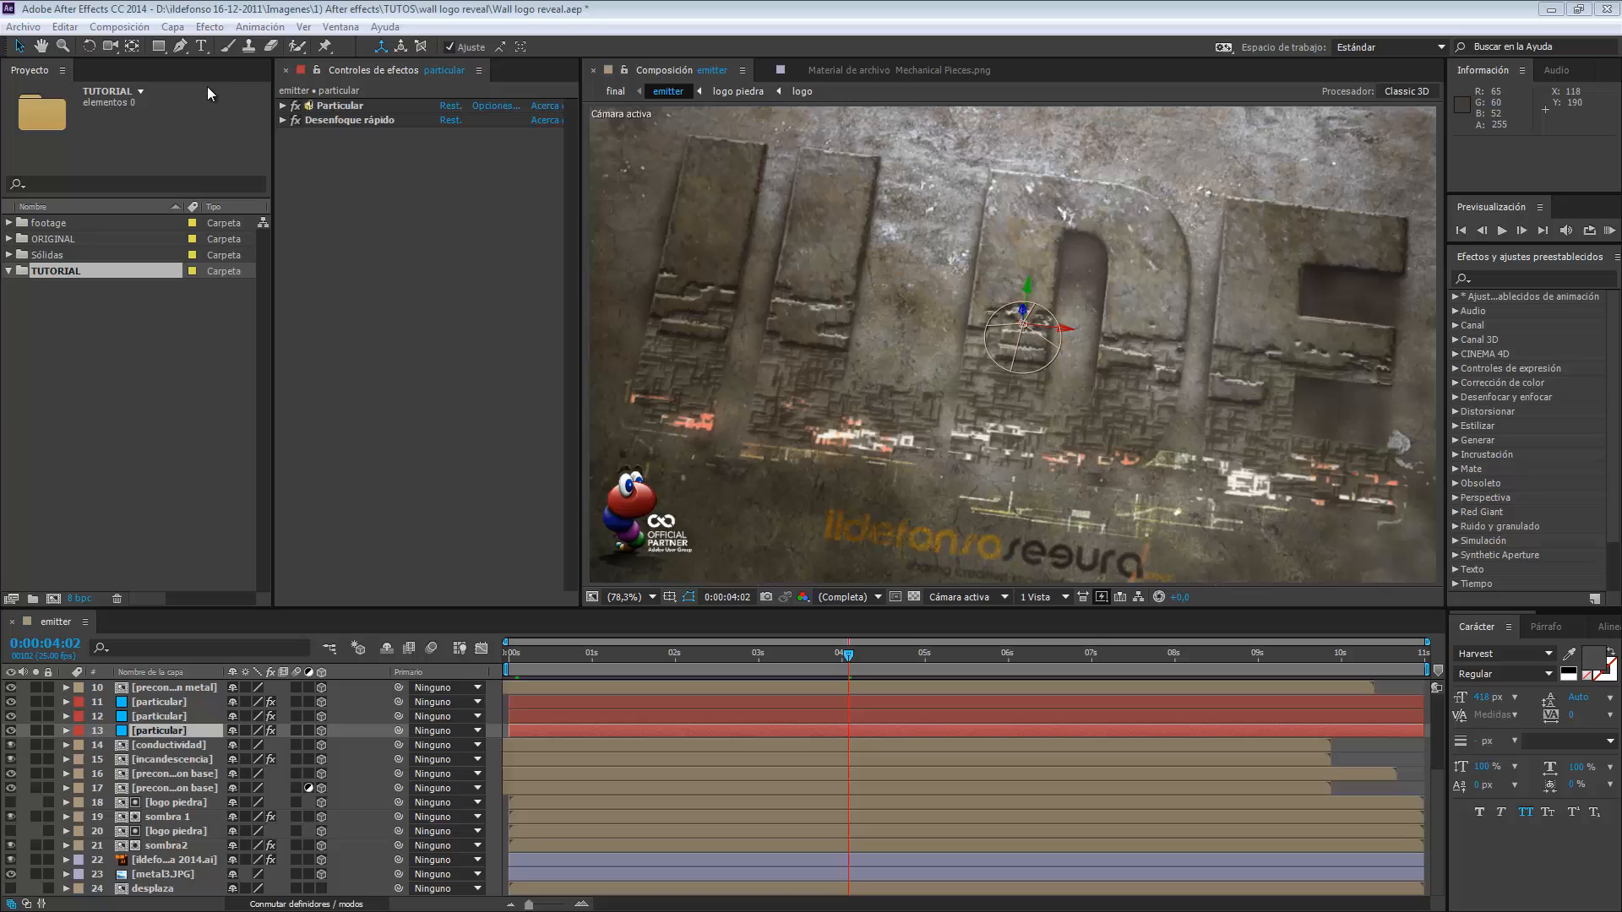
# Create a composition named LOGO, 1280 px wide and 720 px high, inside the TUTORIAL folder.
pyautogui.click(119, 26)
pyautogui.click(134, 49)
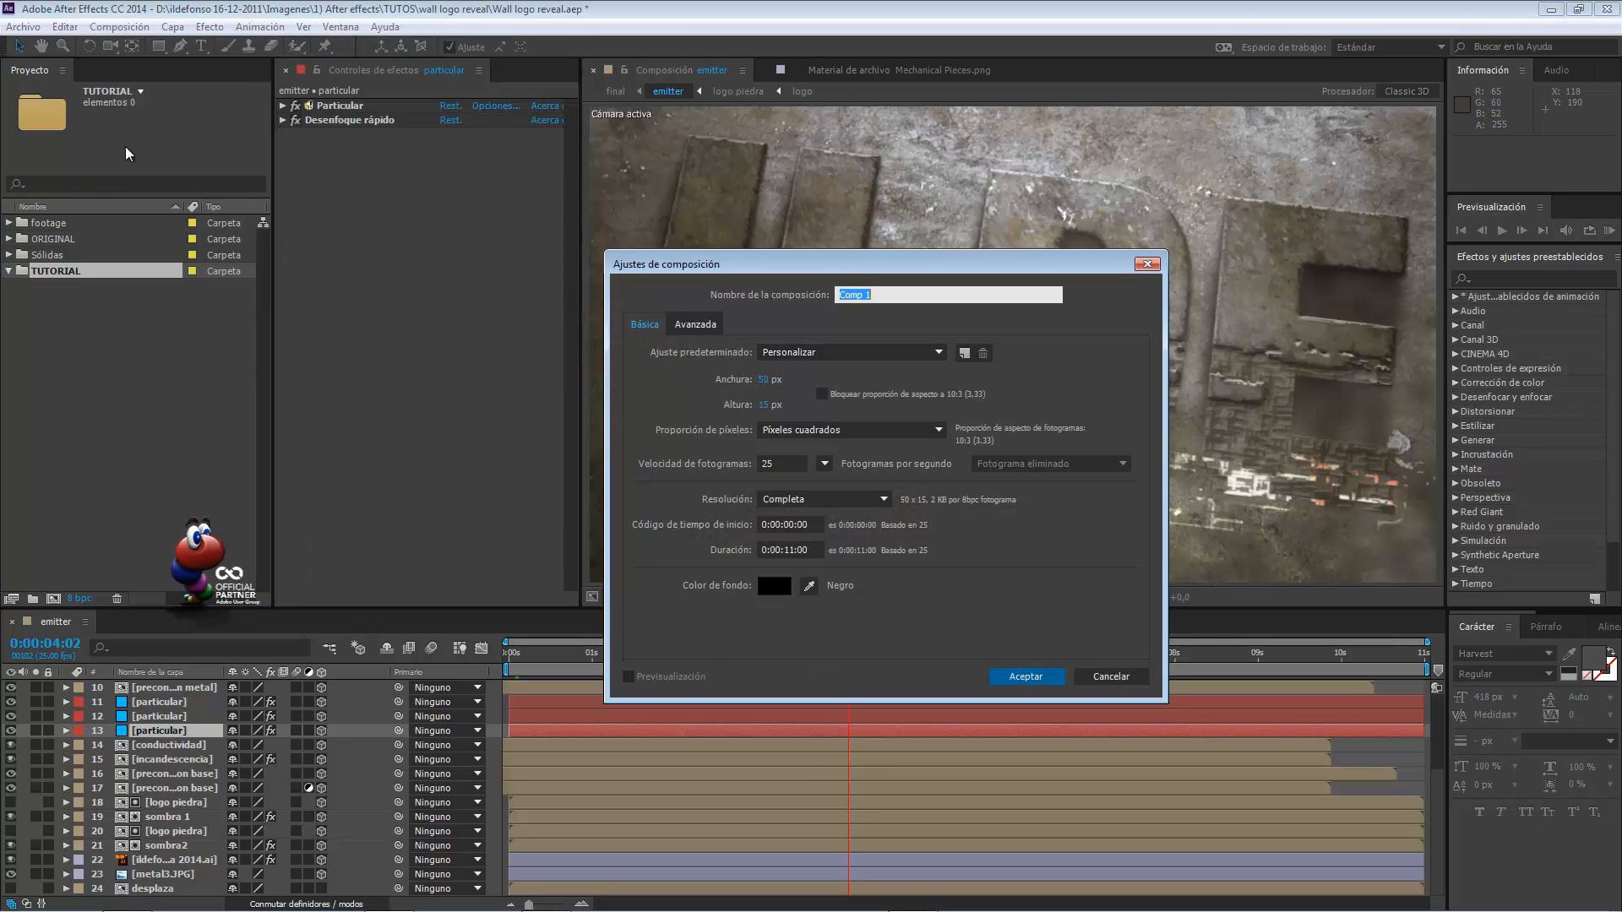
pyautogui.write('LOGO')
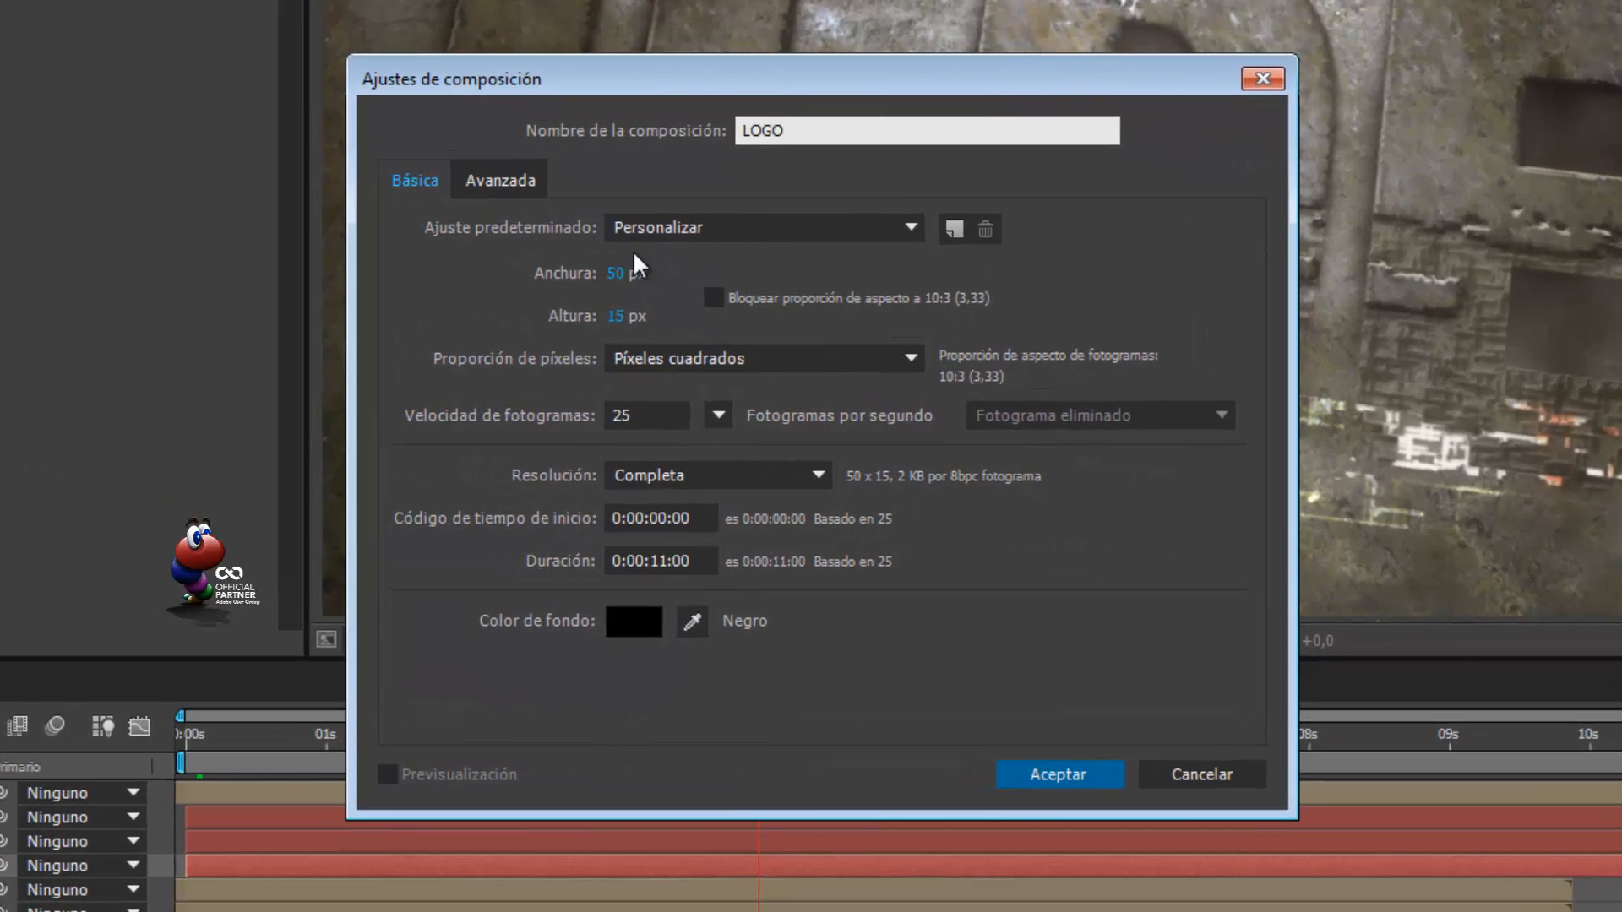
pyautogui.click(617, 273)
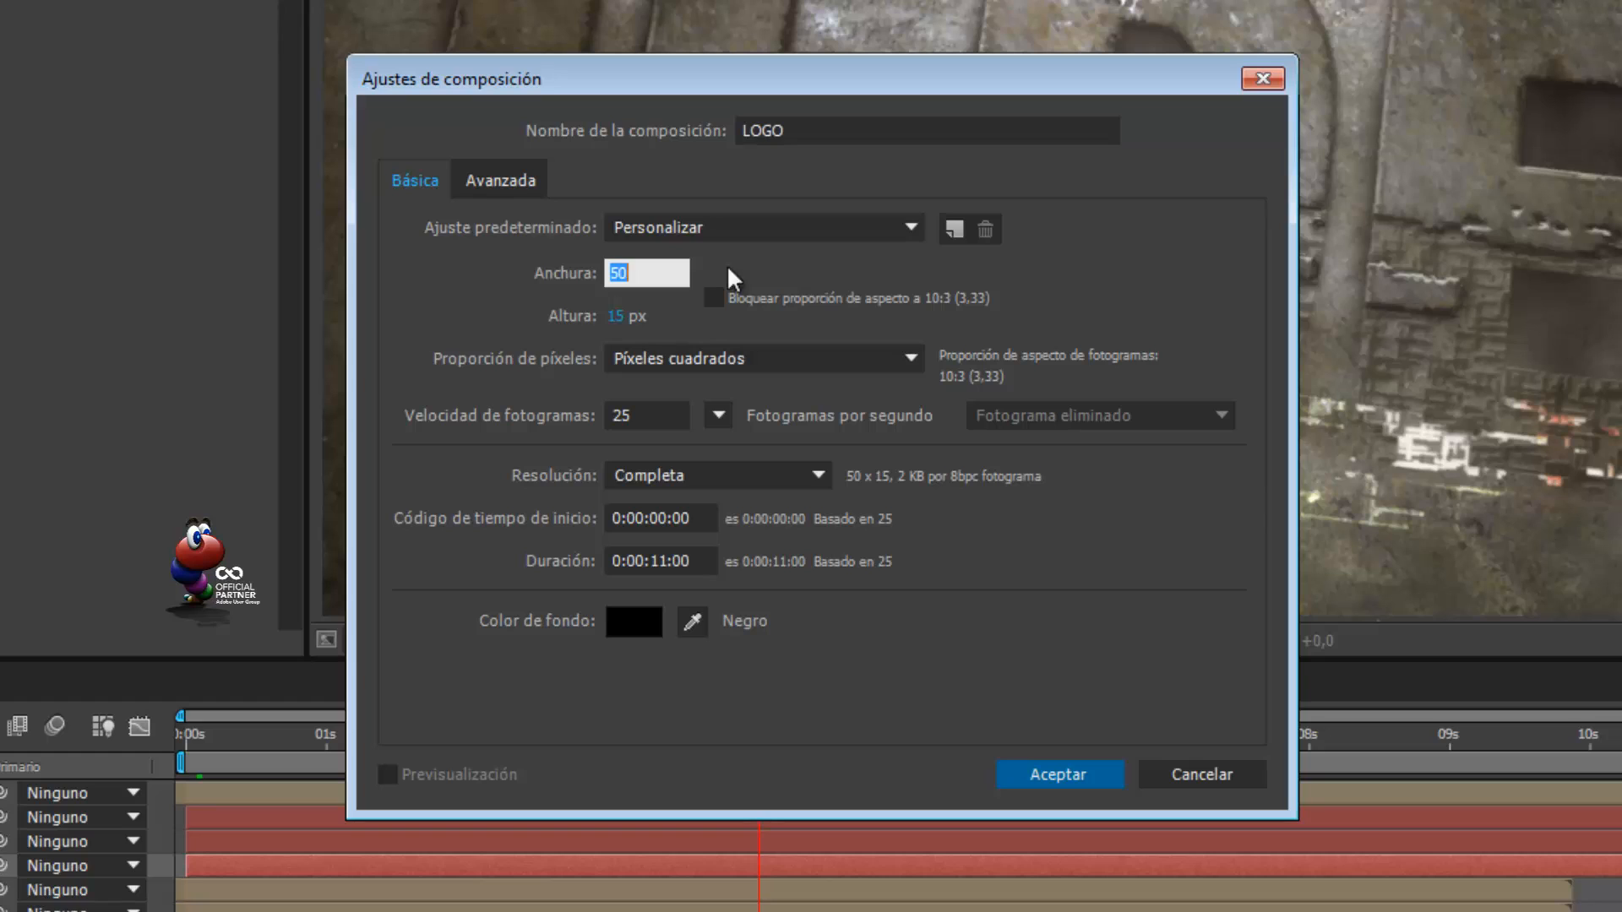
pyautogui.write('1280')
pyautogui.press('Tab')
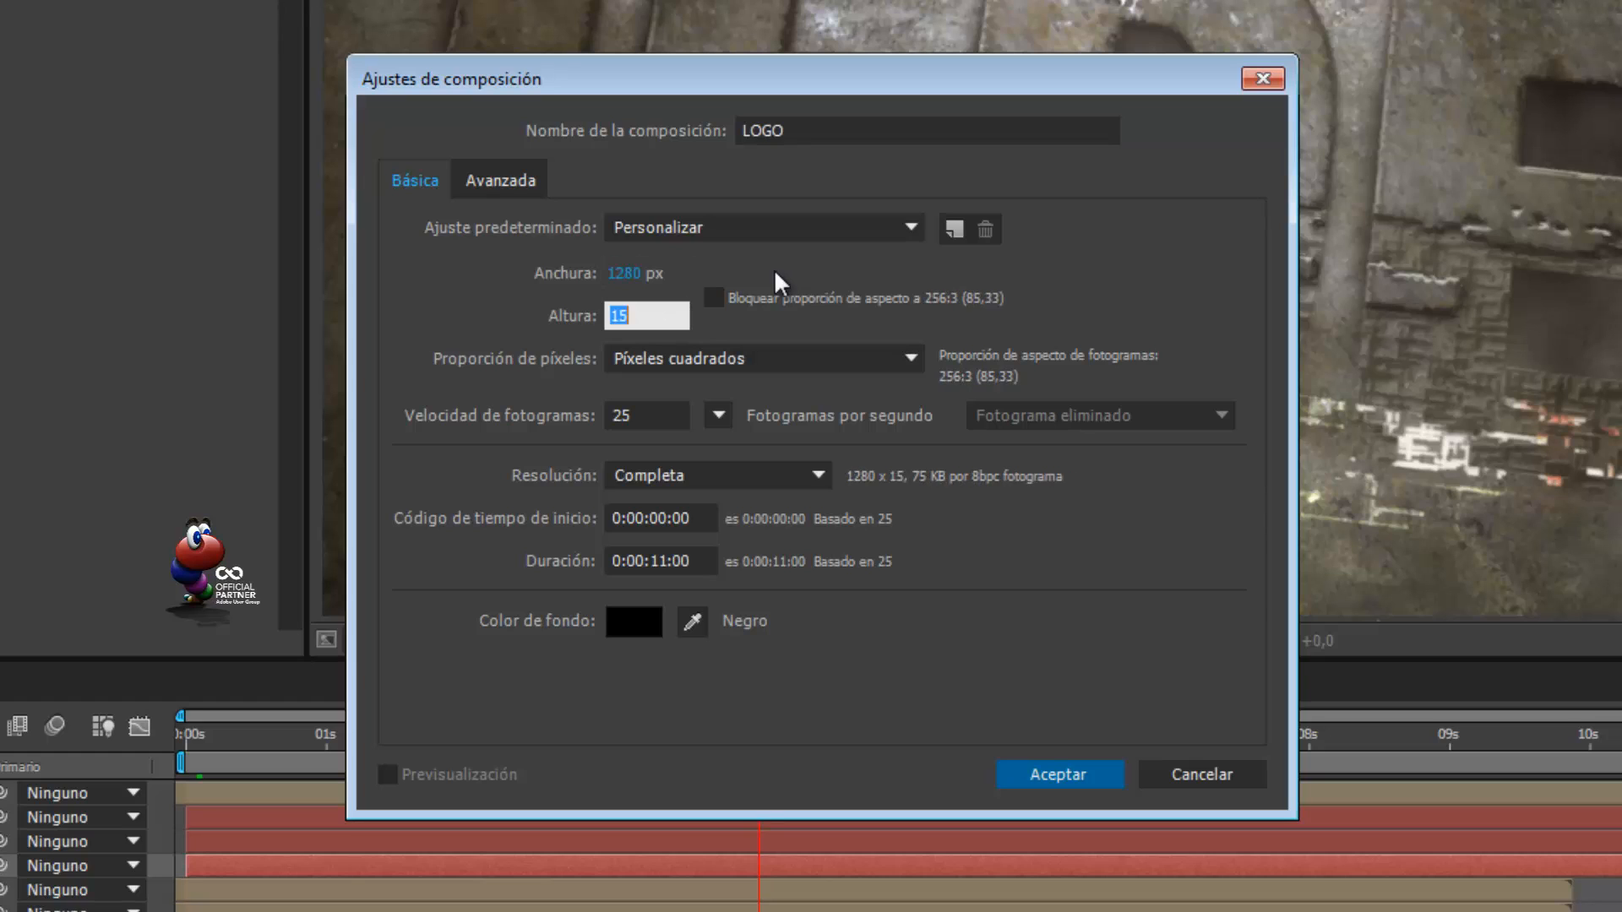
pyautogui.write('720')
pyautogui.press('Tab')
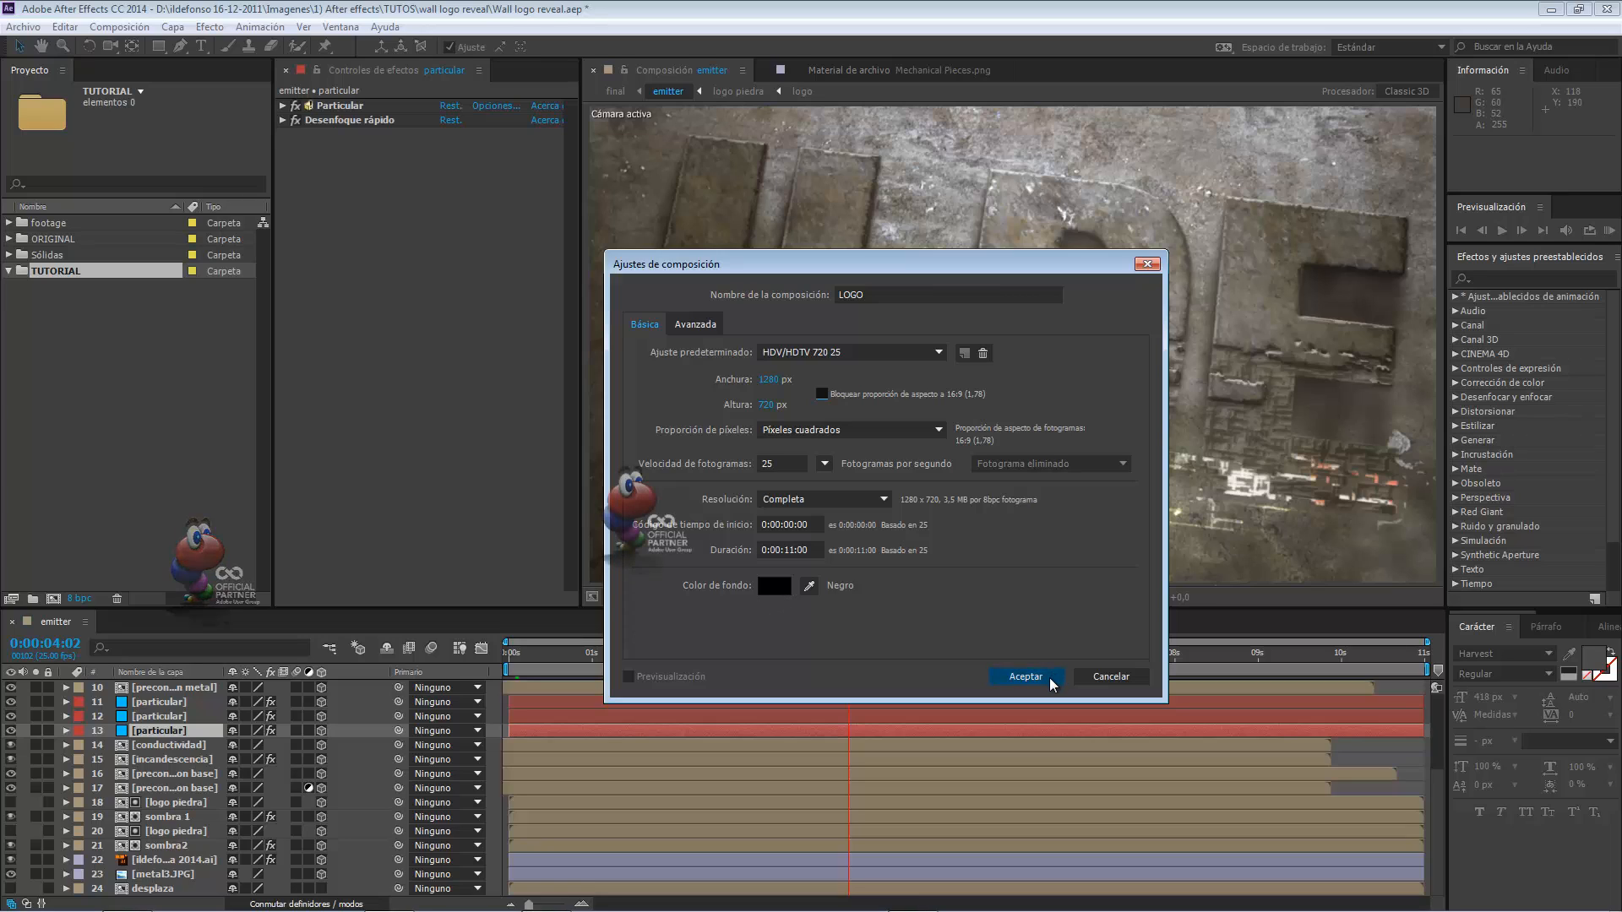
pyautogui.click(1026, 676)
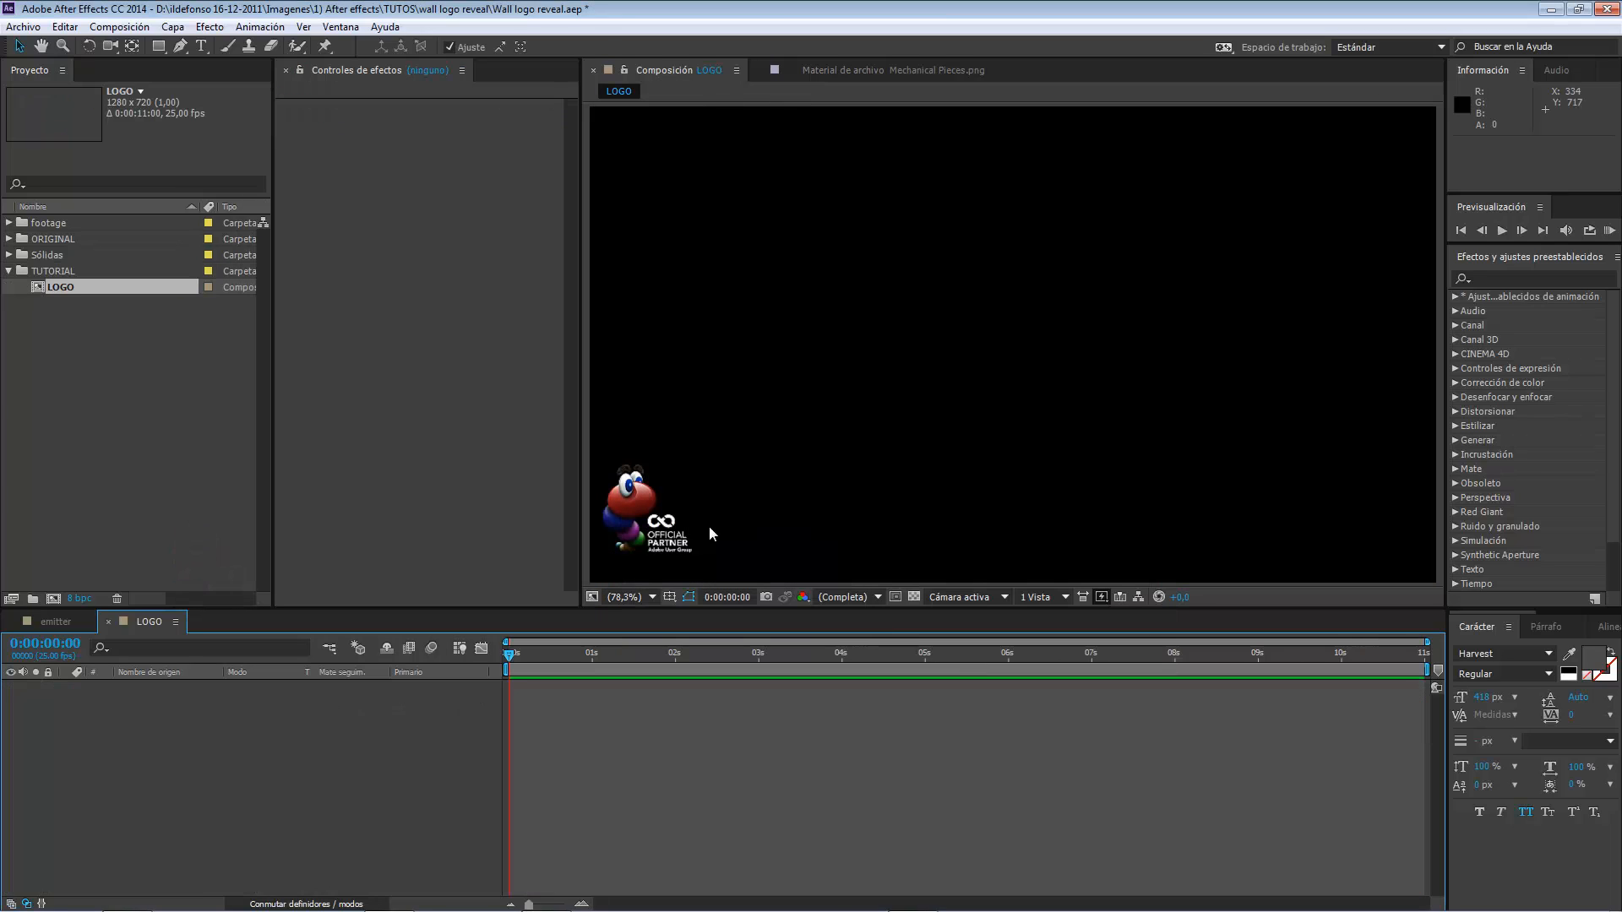
# Add a text layer reading "ilde" to the LOGO composition with a font size of 450 px.
pyautogui.click(55, 271)
pyautogui.click(71, 287)
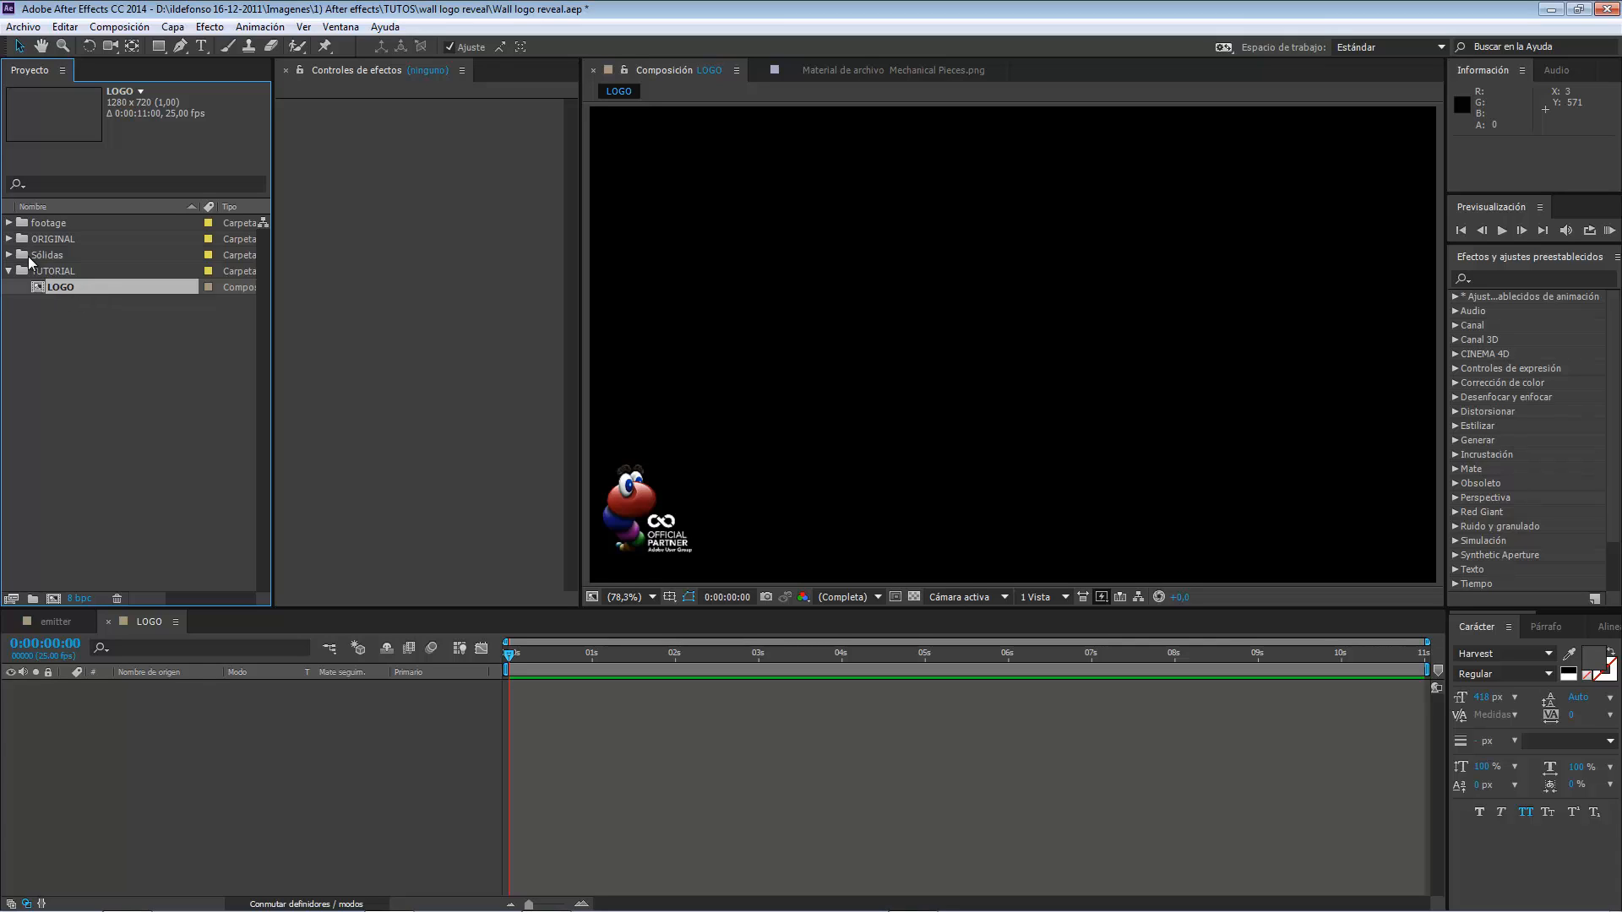
pyautogui.click(153, 762)
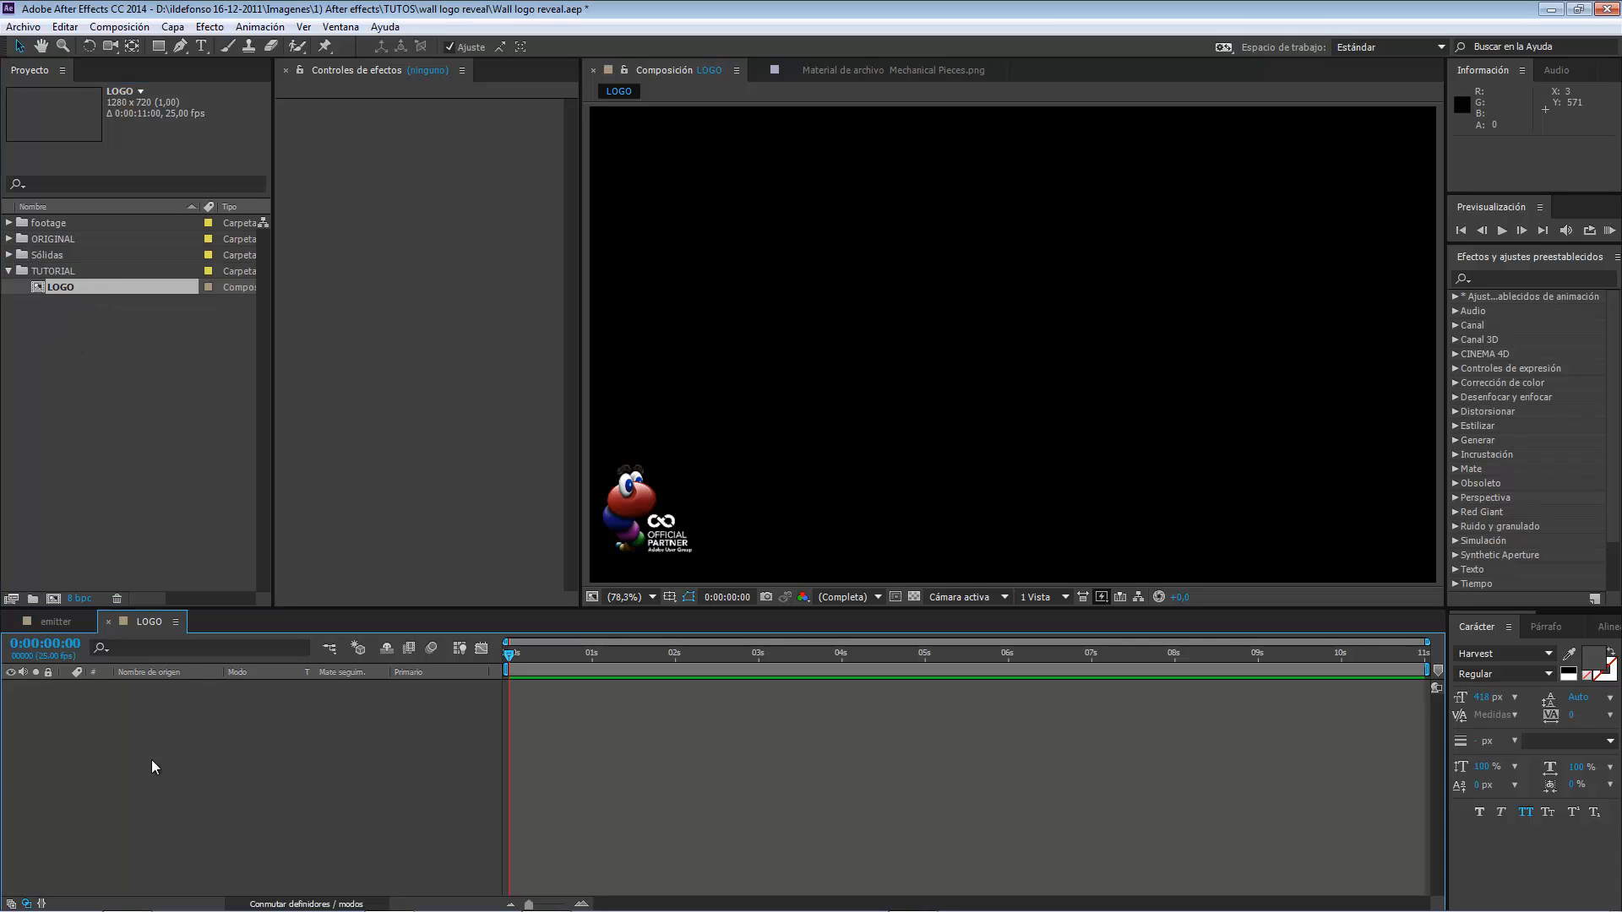
pyautogui.rightClick(175, 754)
pyautogui.moveTo(223, 573)
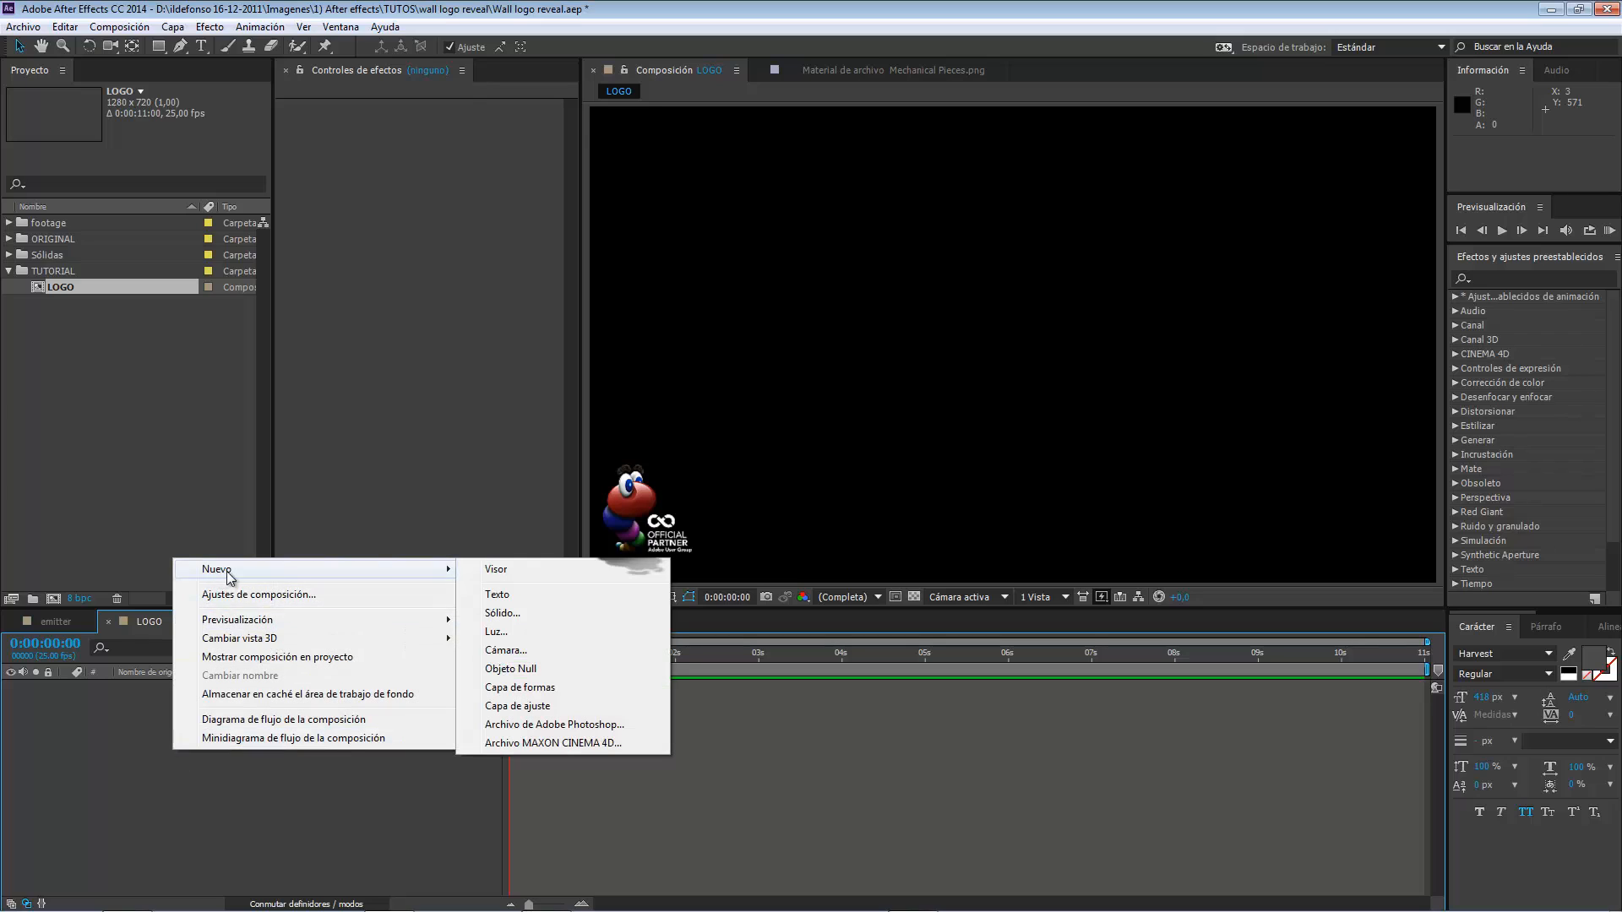
pyautogui.click(506, 597)
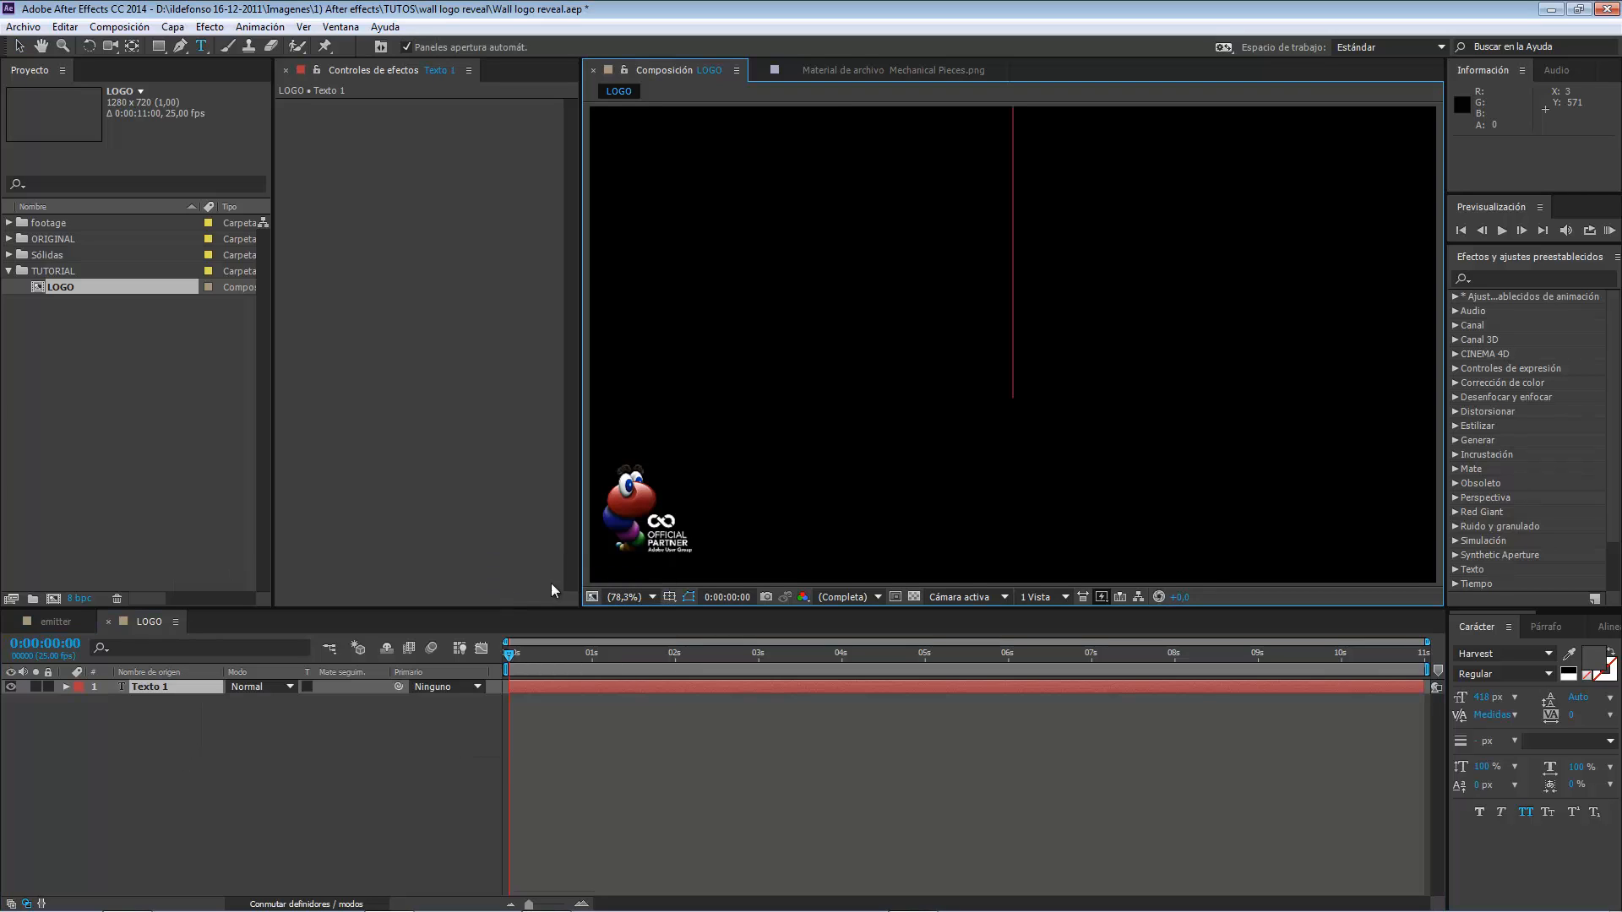
pyautogui.write('ilde')
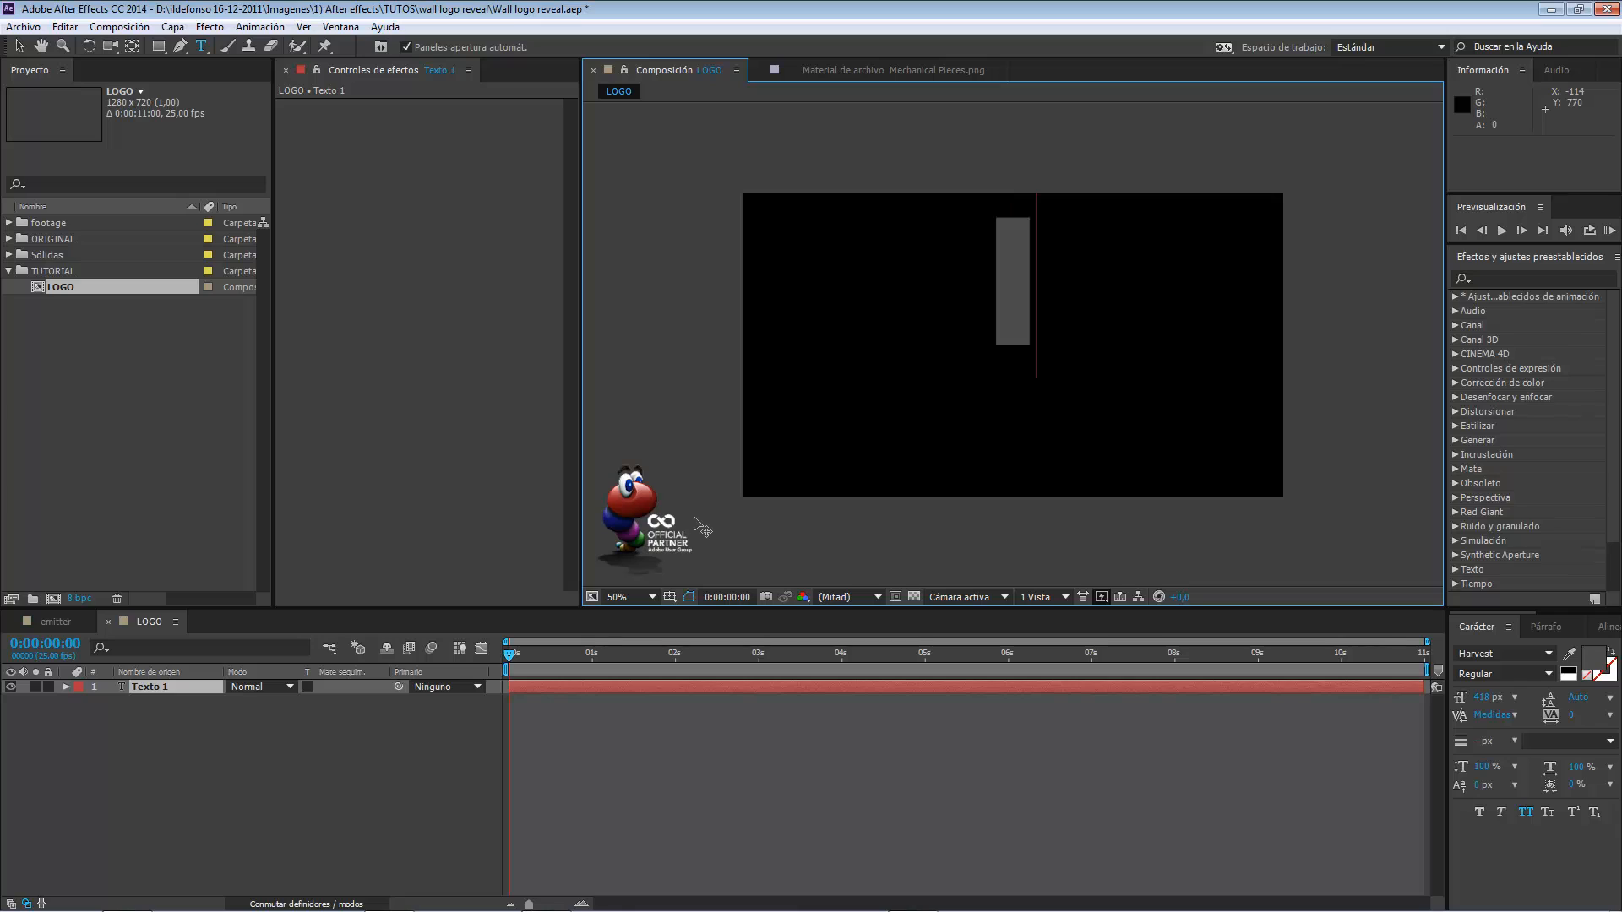
pyautogui.click(230, 787)
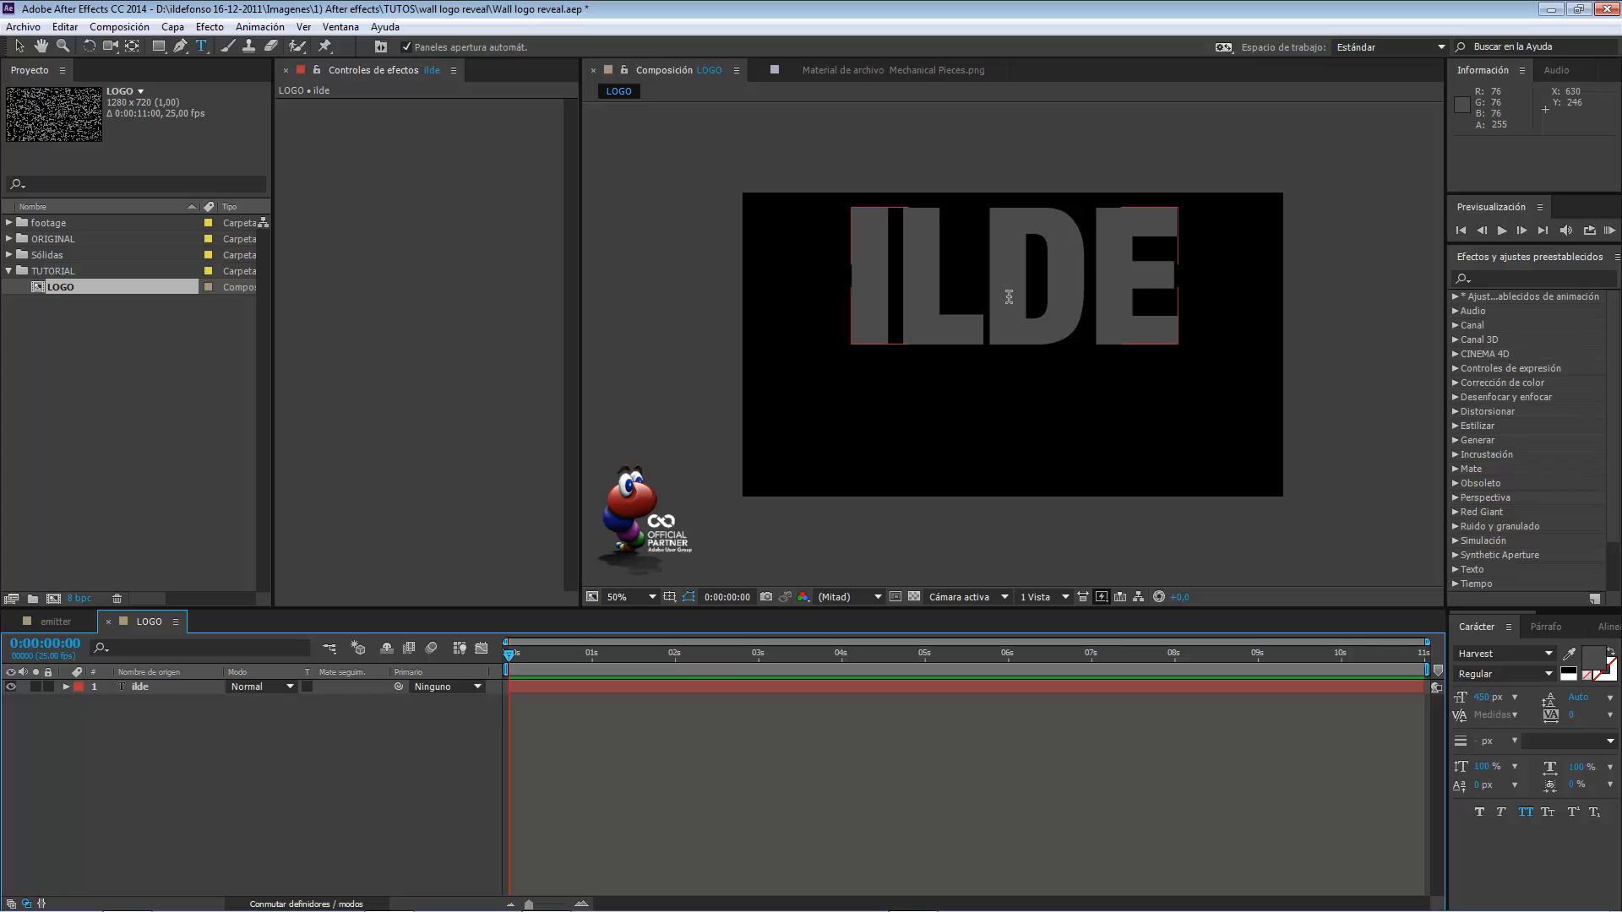
# Center the ilde text layer vertically and horizontally in the composition.
pyautogui.click(1602, 627)
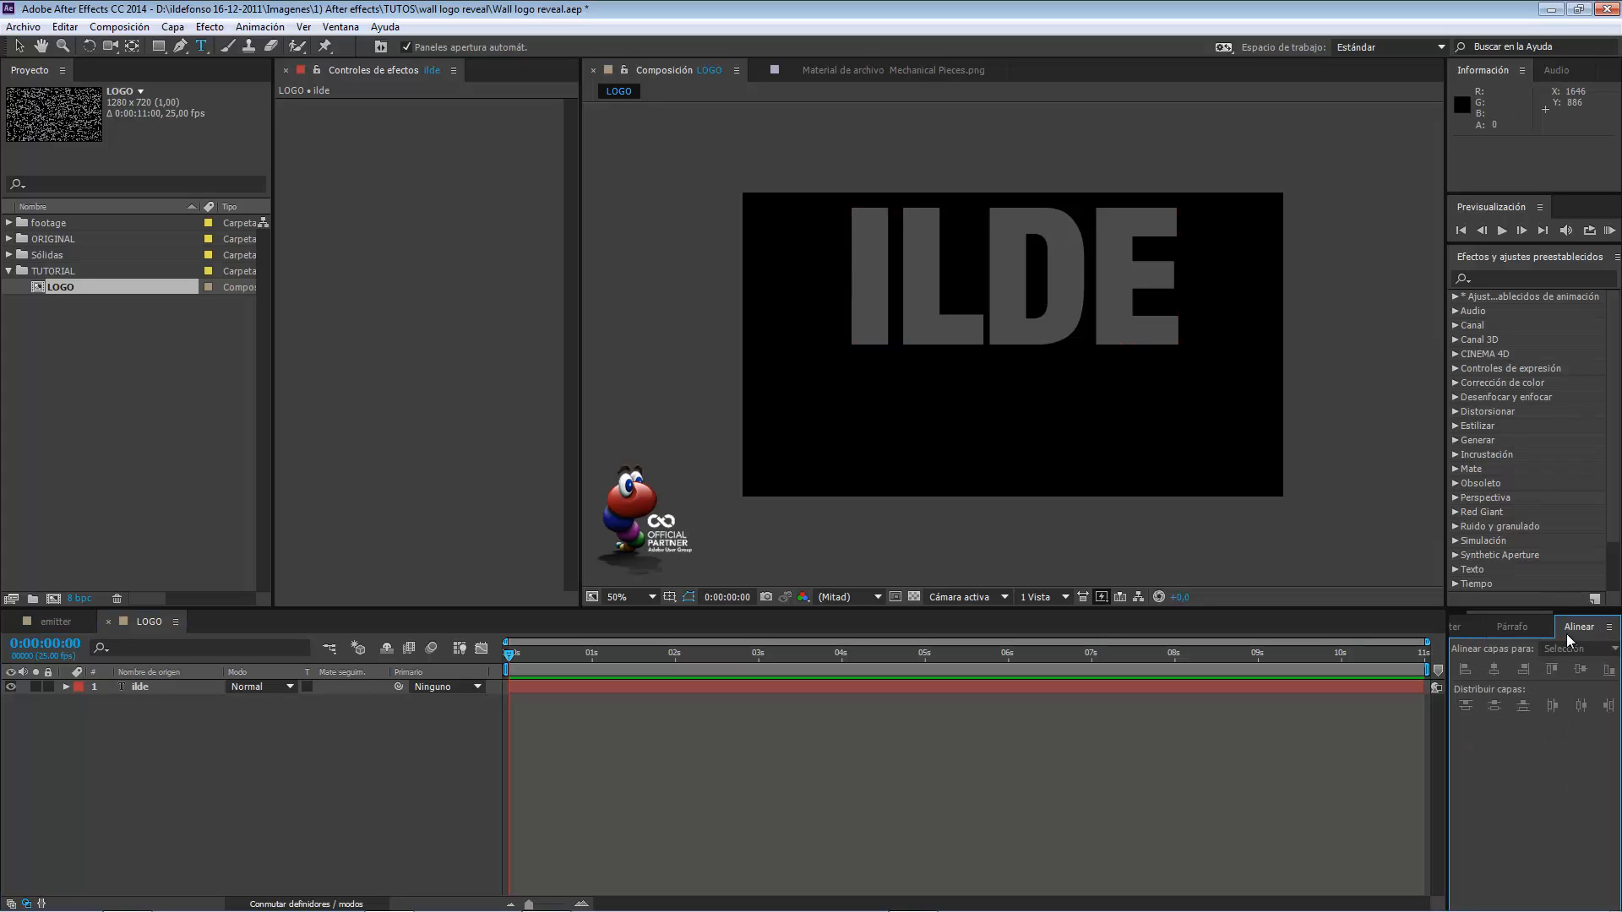
pyautogui.click(342, 27)
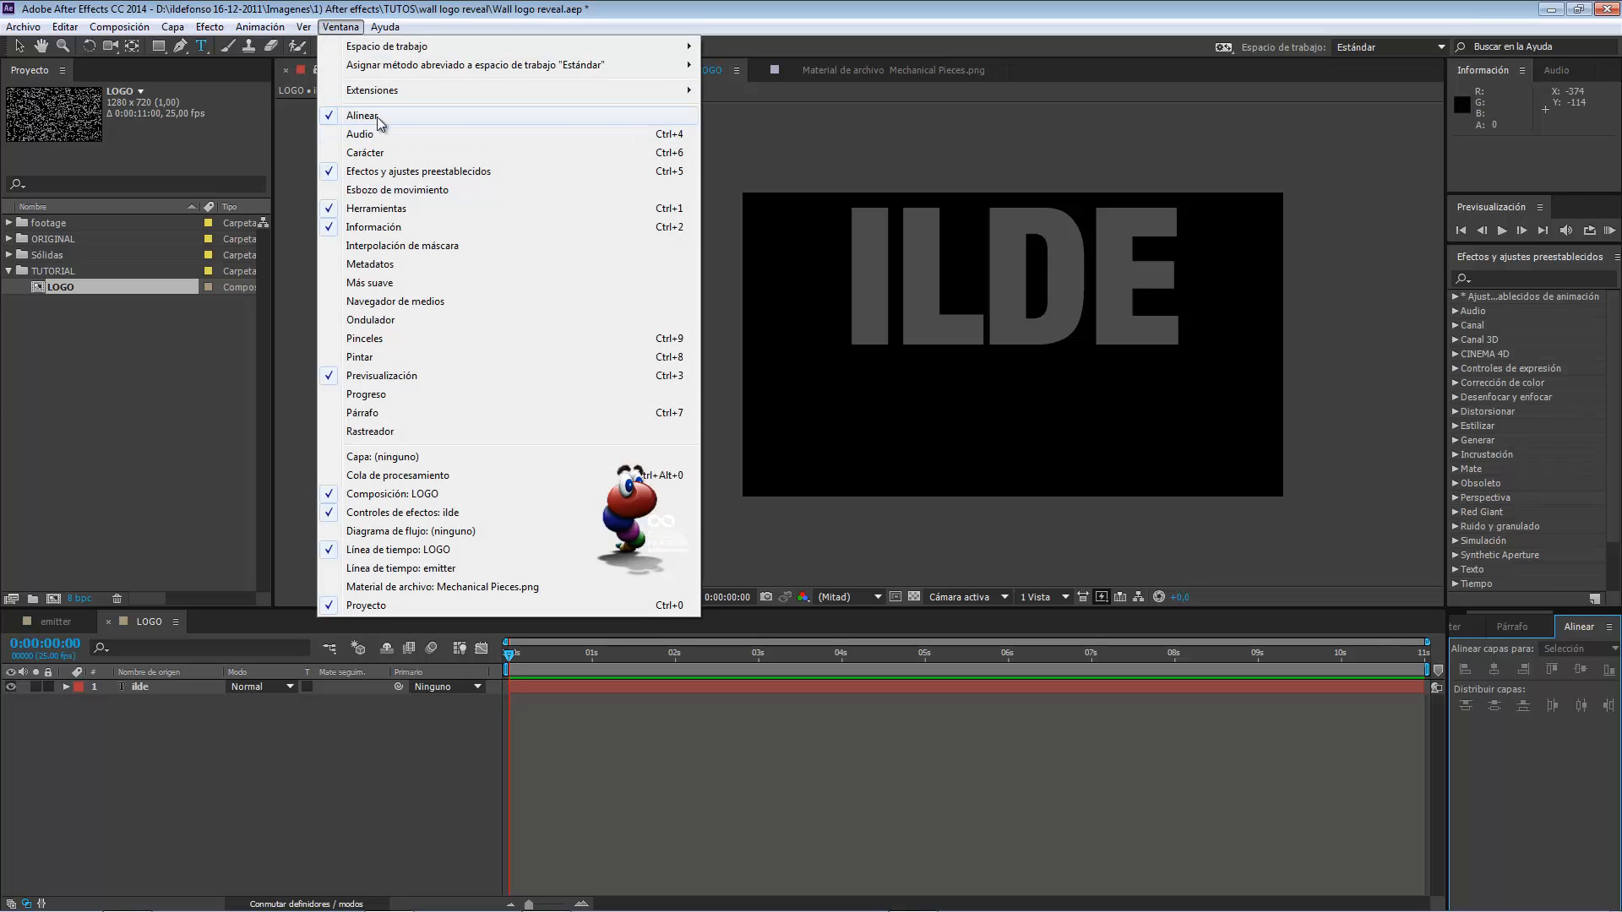
pyautogui.click(398, 124)
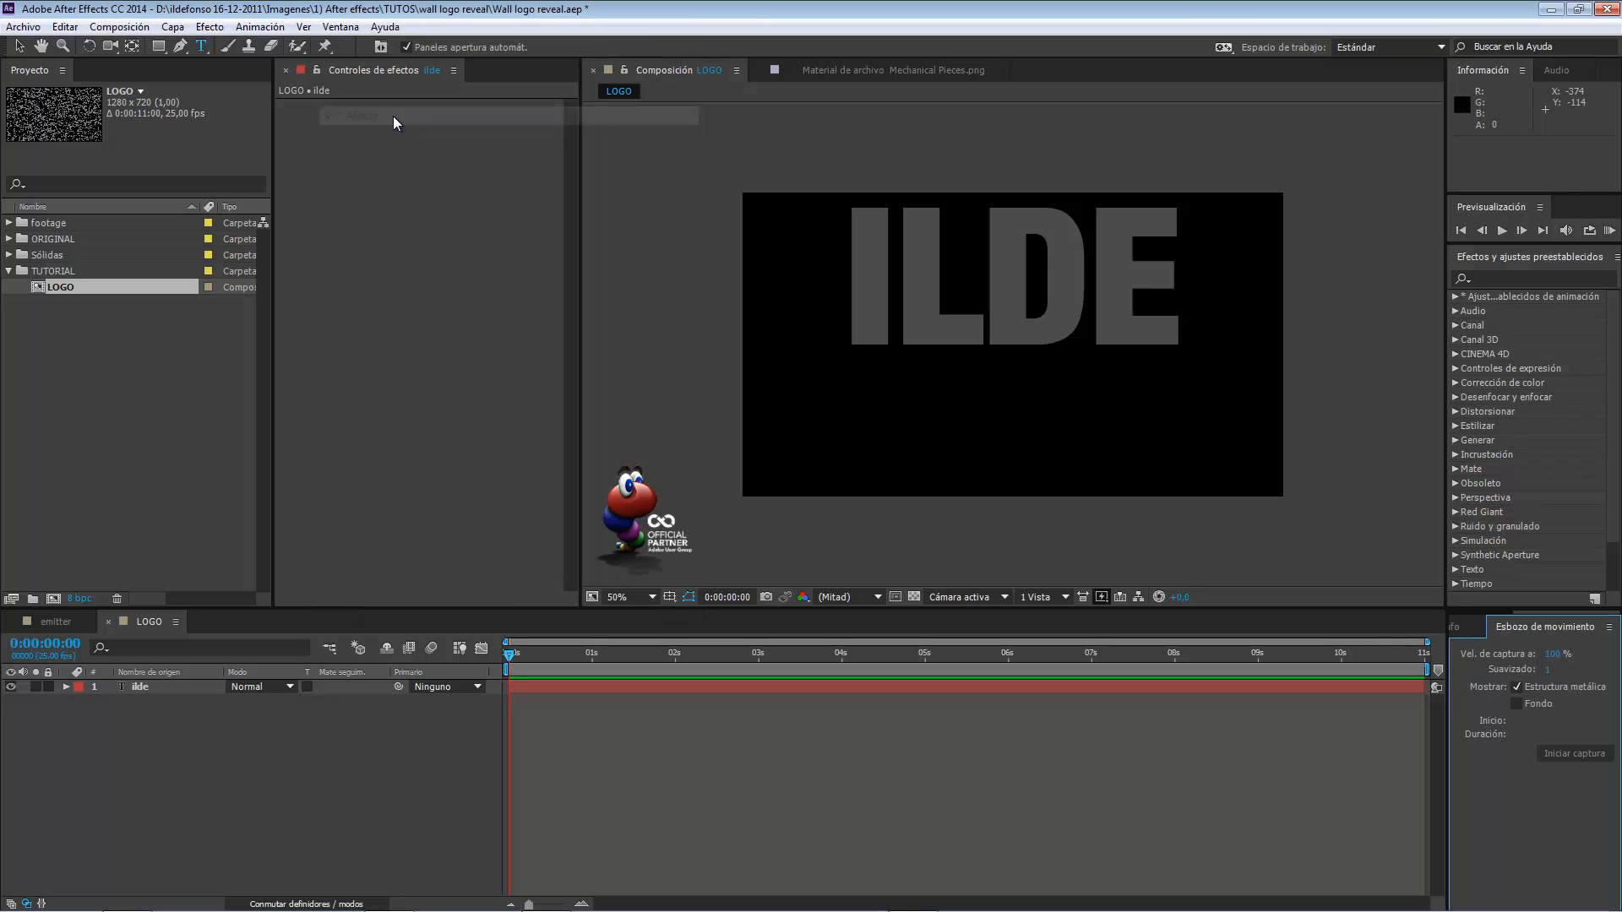
pyautogui.click(350, 27)
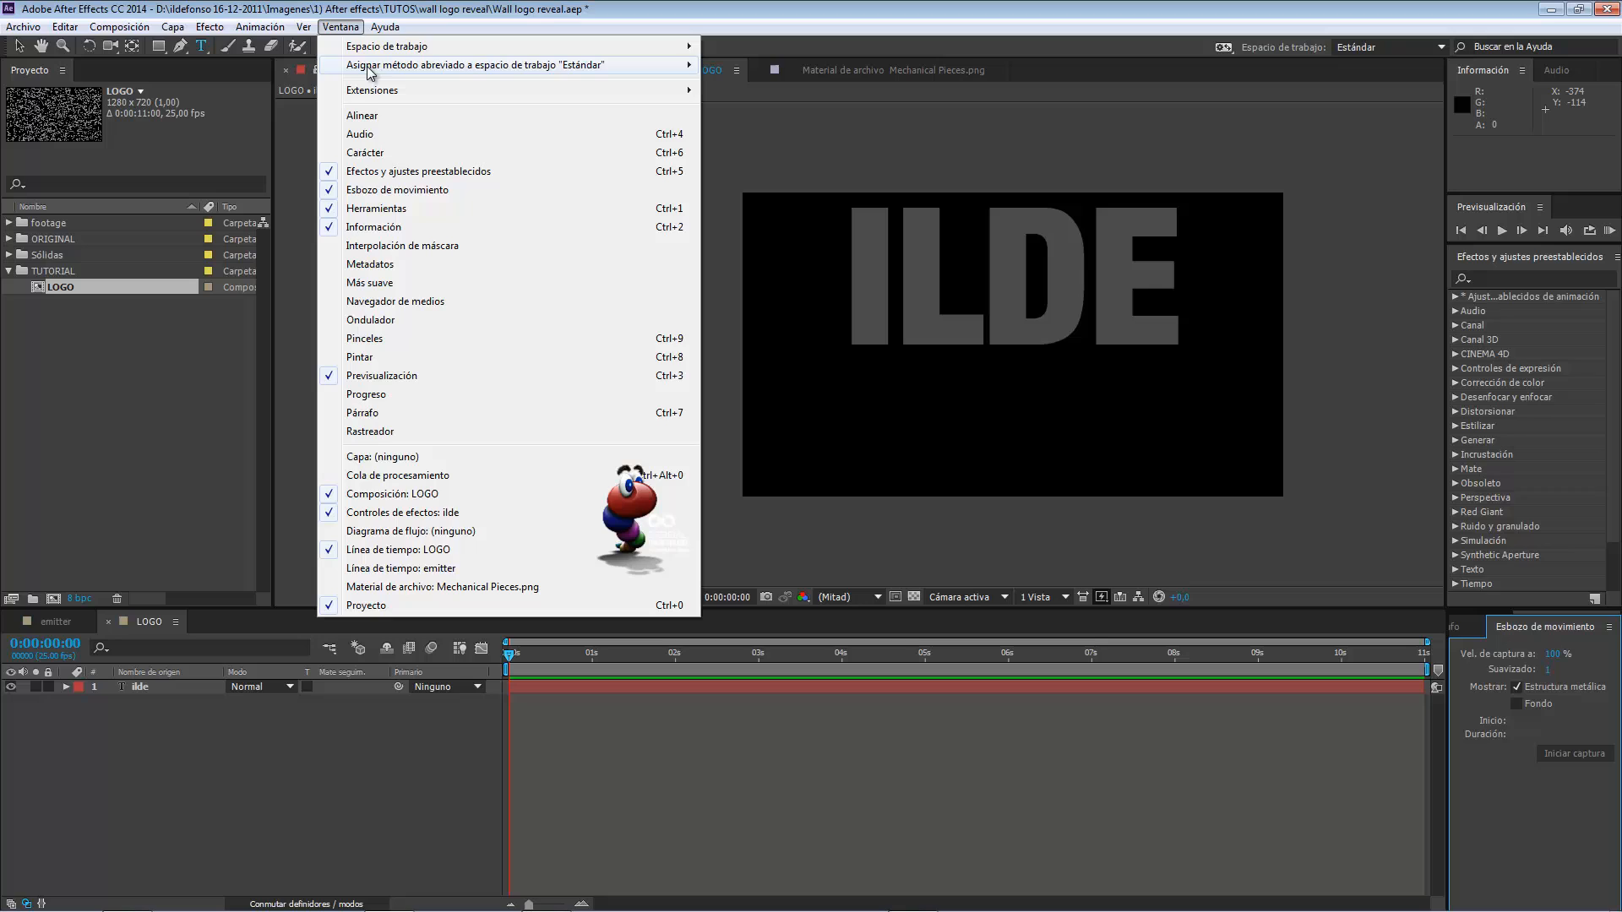
pyautogui.click(371, 115)
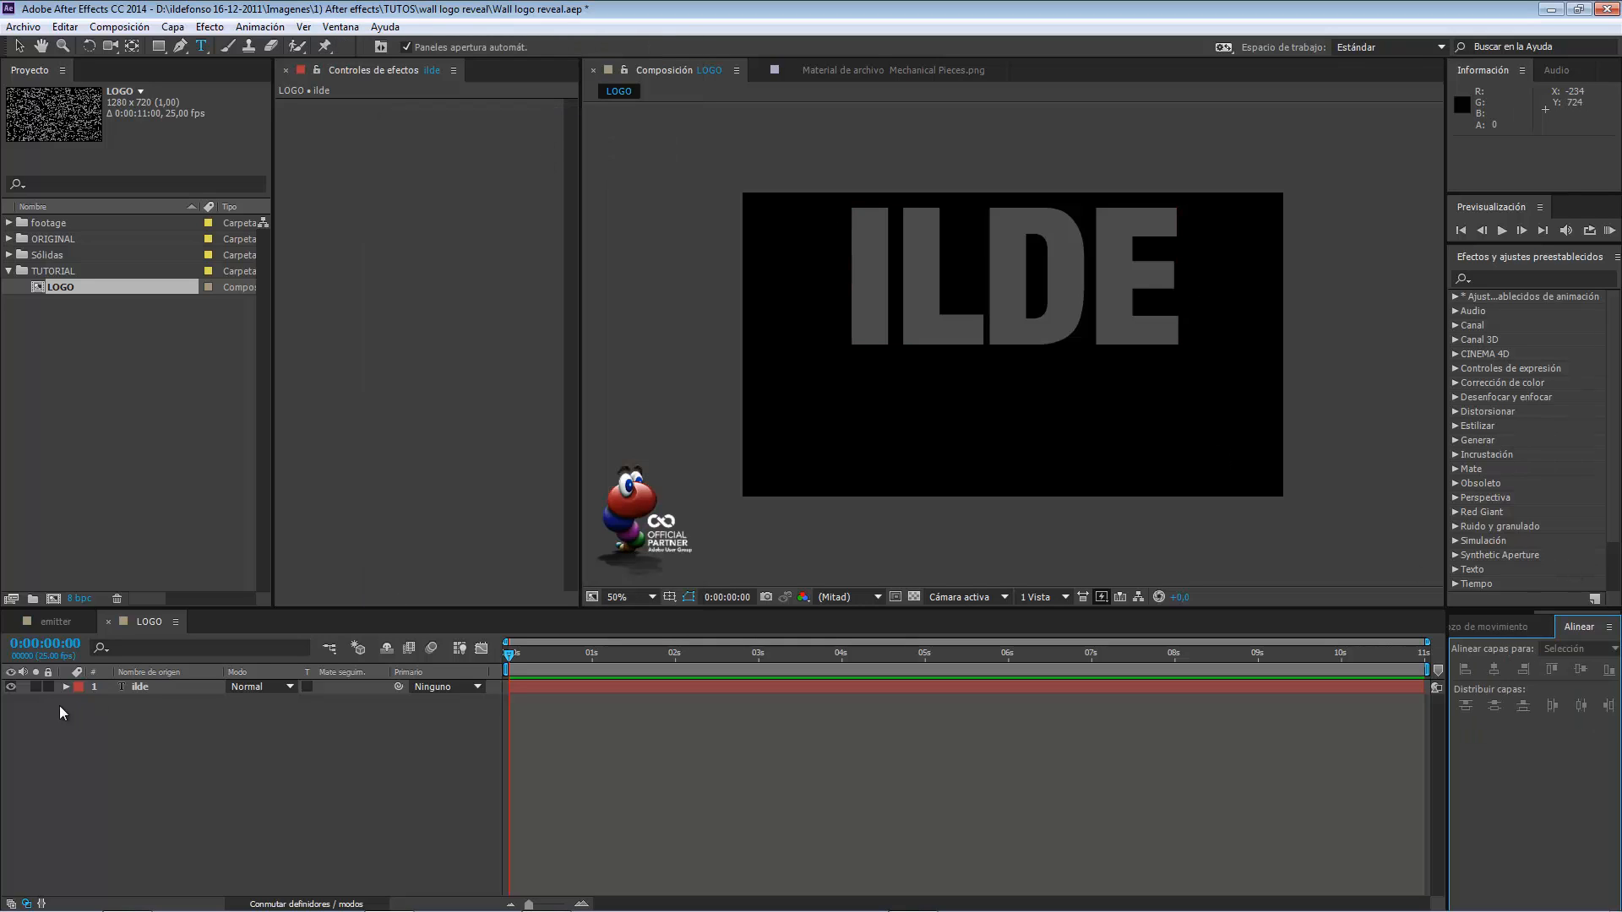
pyautogui.click(136, 687)
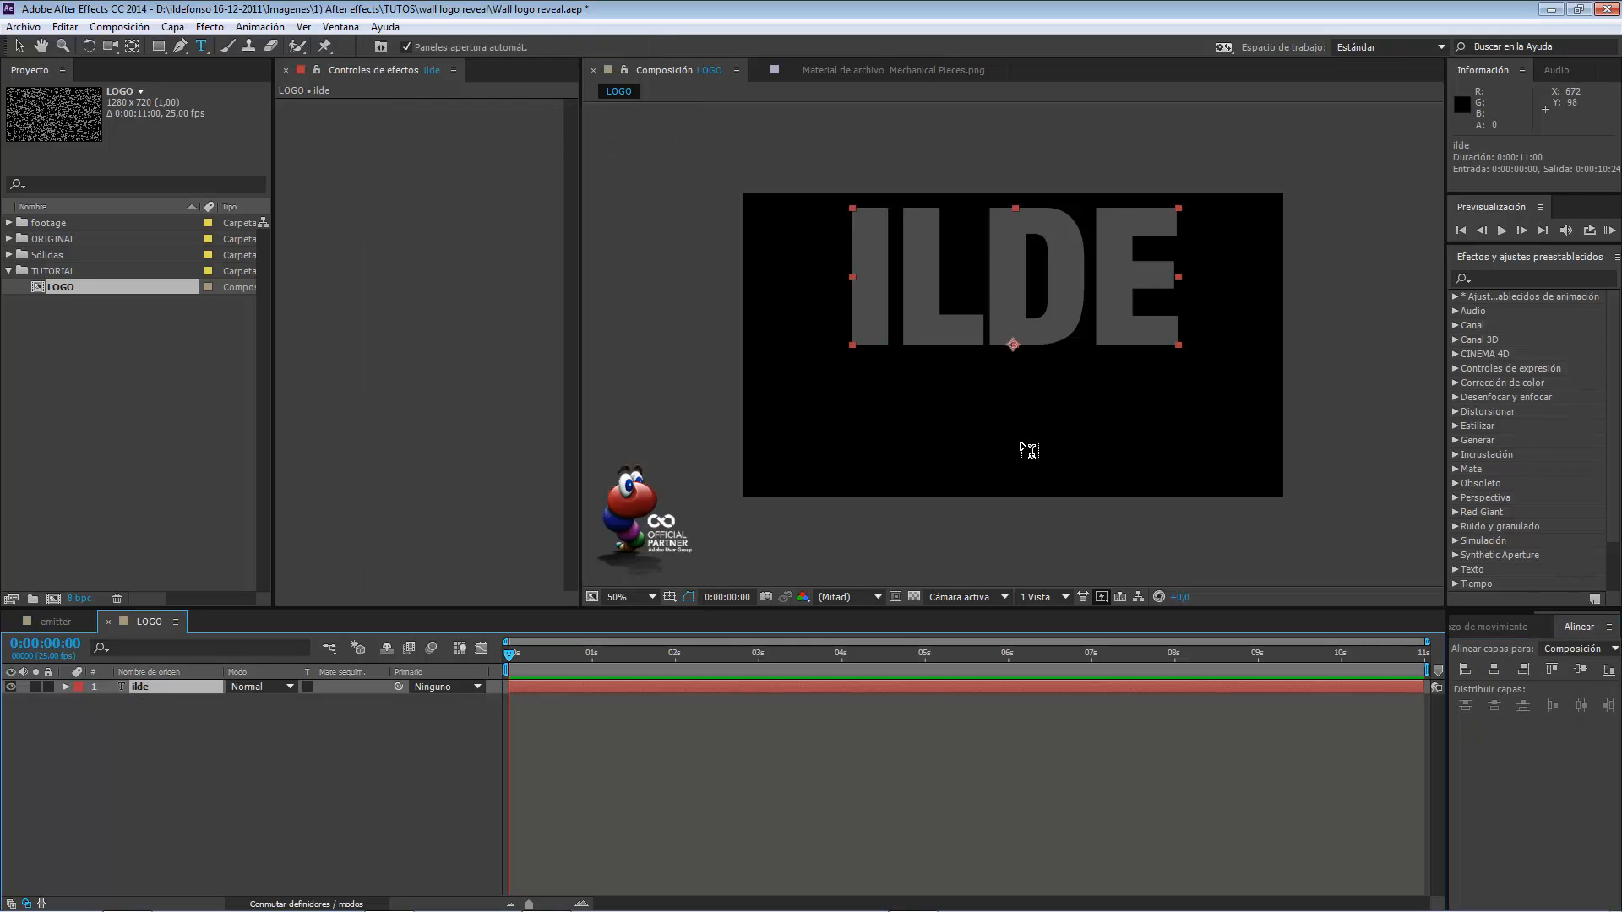
pyautogui.click(1579, 670)
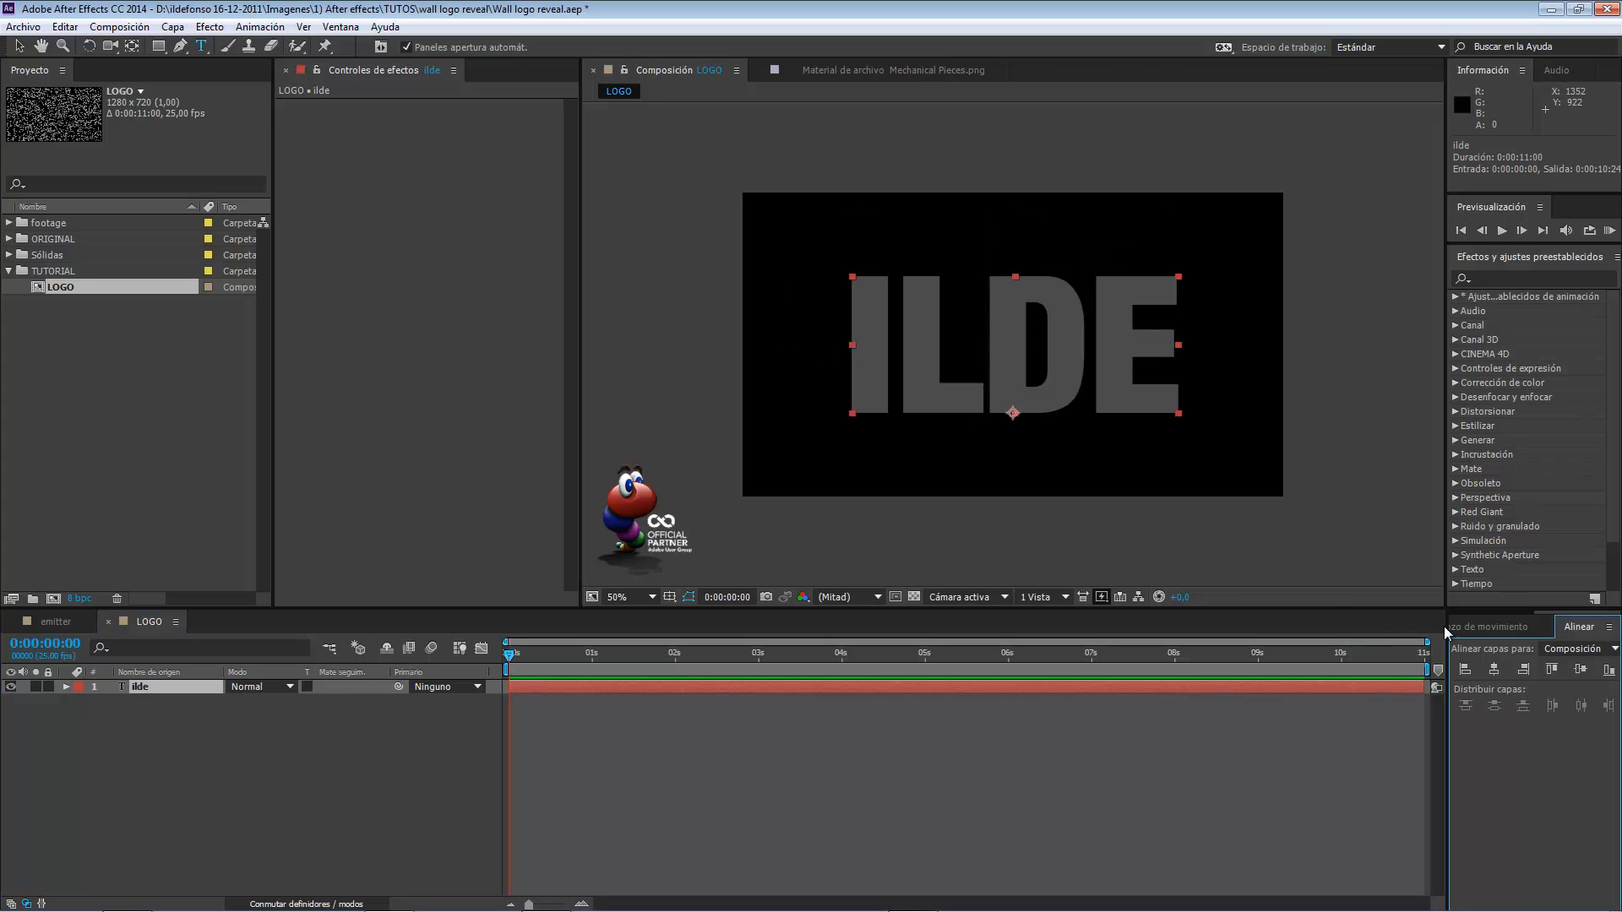
pyautogui.click(1495, 671)
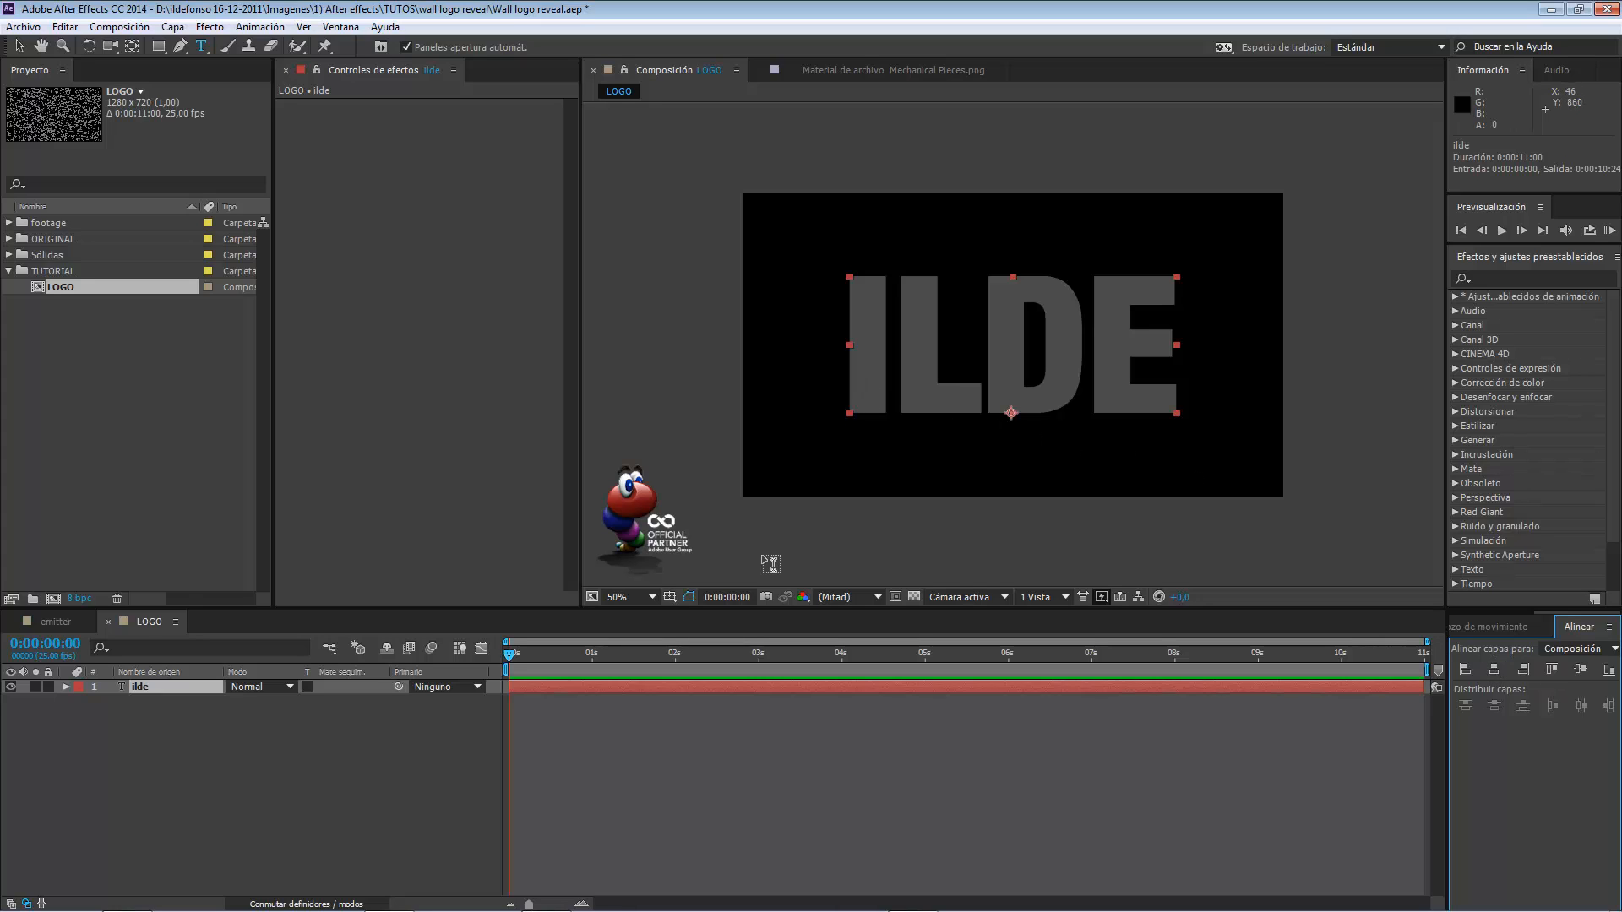
# Move the ilde text layer straight up to about position 635, 488.
pyautogui.click(19, 46)
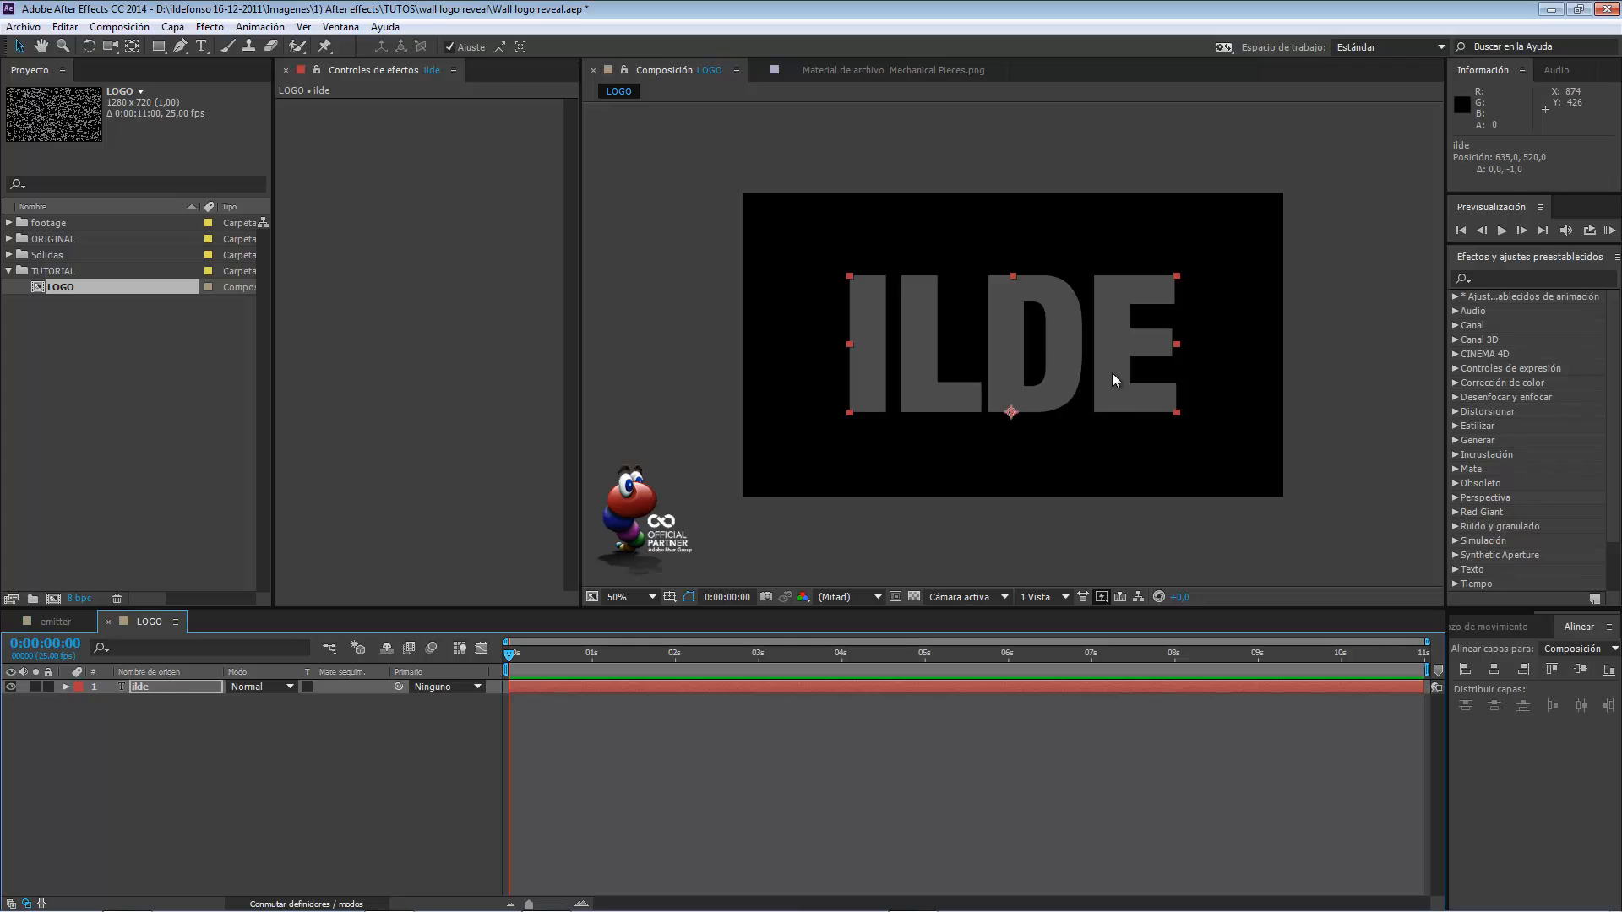
pyautogui.press('Up')
pyautogui.press('Up')
pyautogui.press('Up')
pyautogui.press('Up')
pyautogui.press('Up')
pyautogui.press('Up')
pyautogui.press('Up')
pyautogui.press('Up')
pyautogui.press('Up')
pyautogui.press('Up')
pyautogui.press('Up')
pyautogui.press('Up')
pyautogui.press('Up')
pyautogui.press('Up')
pyautogui.press('Up')
pyautogui.press('Up')
pyautogui.press('Up')
pyautogui.press('Up')
pyautogui.press('Up')
pyautogui.press('Up')
pyautogui.press('Up')
pyautogui.press('Up')
pyautogui.press('Up')
pyautogui.press('Up')
pyautogui.press('Up')
pyautogui.press('Up')
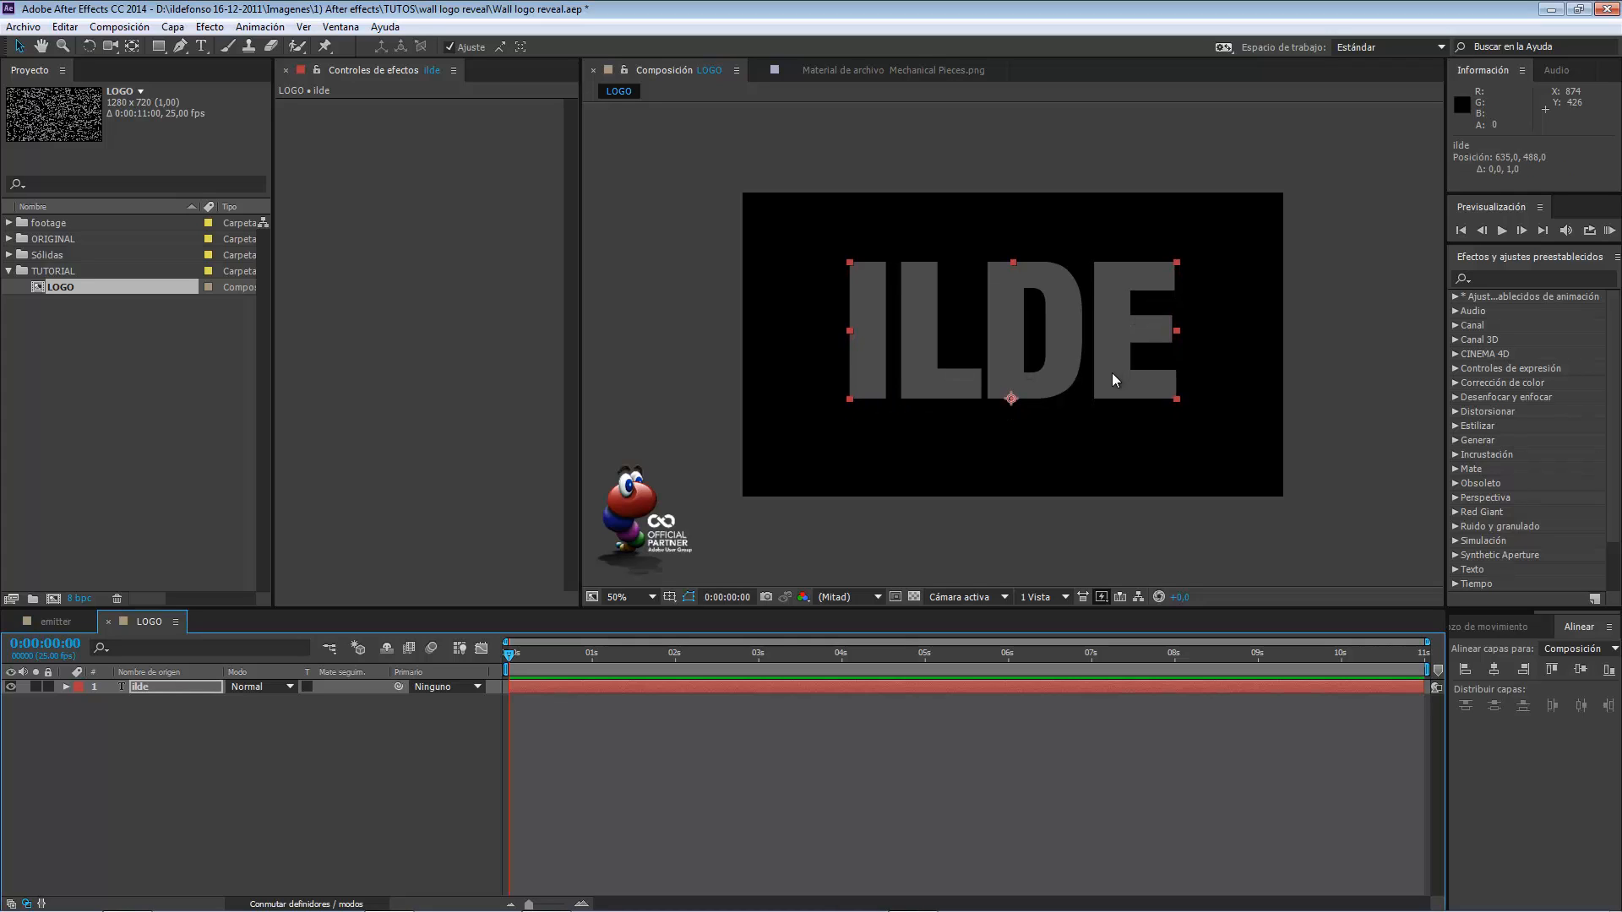
# Check the fill color assigned to the ilde text.
pyautogui.click(1469, 634)
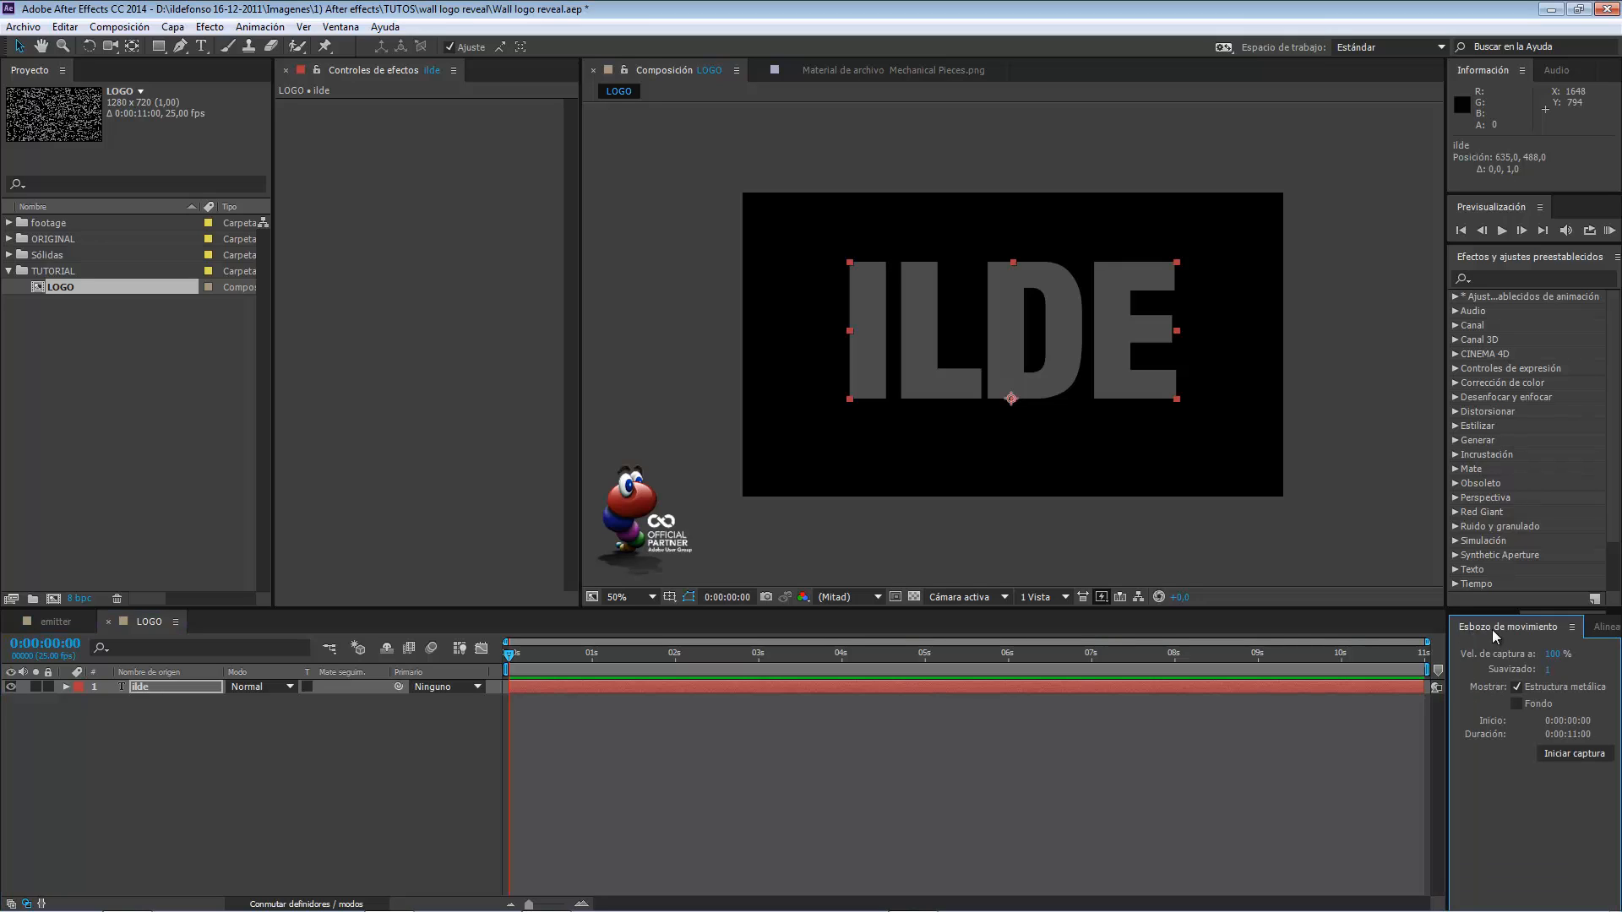
pyautogui.moveTo(1531, 614); pyautogui.dragTo(1472, 618)
pyautogui.click(1471, 630)
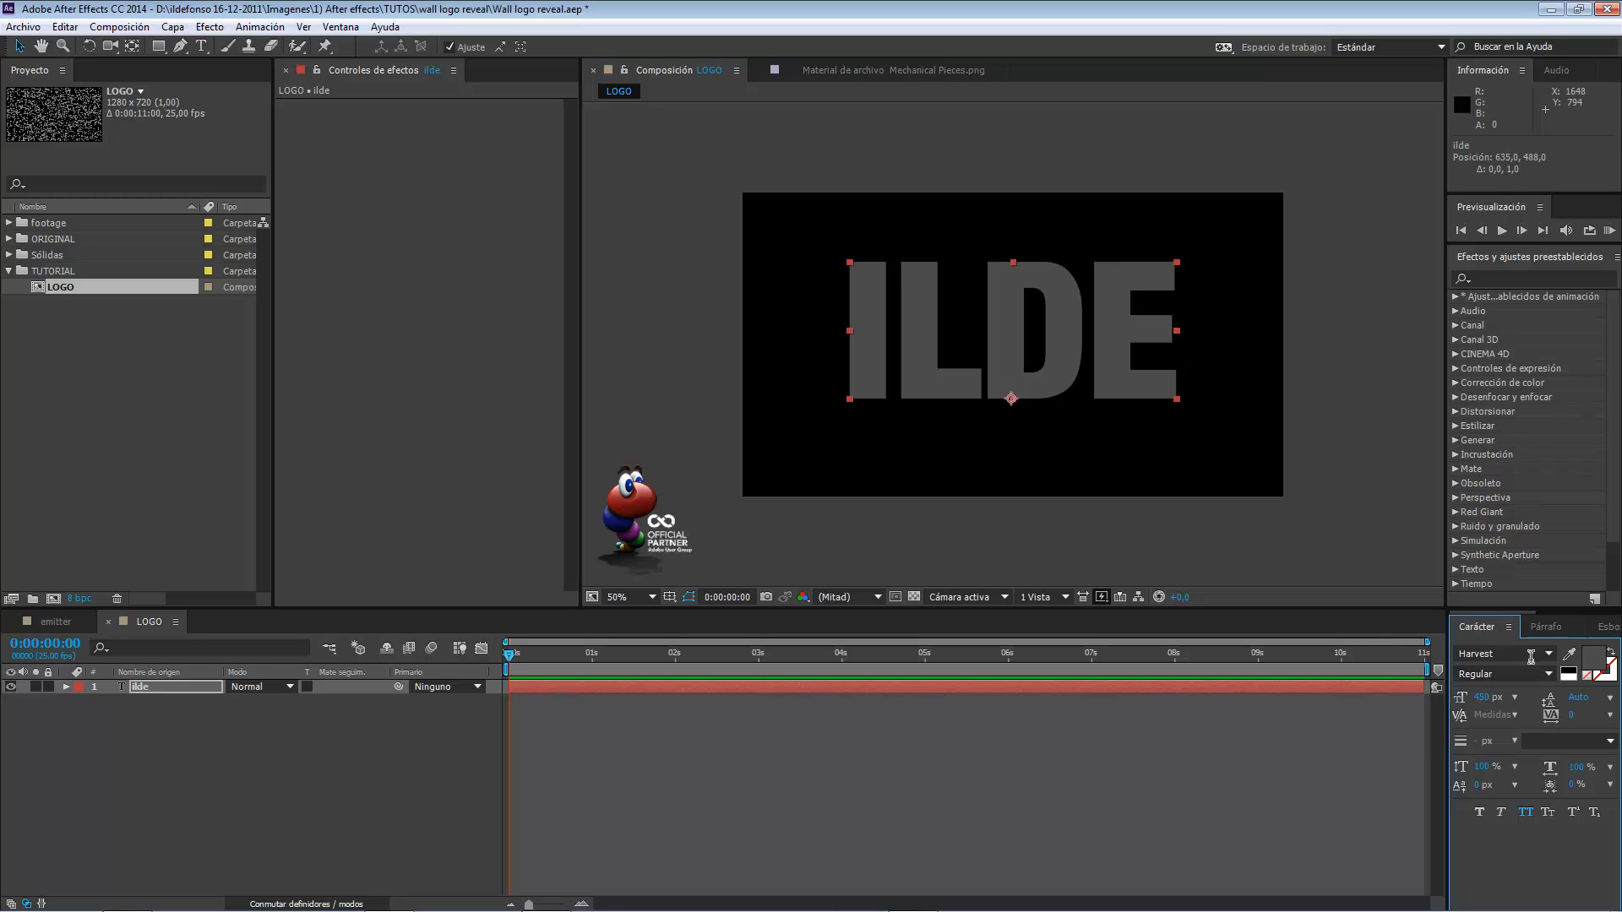
pyautogui.click(1594, 661)
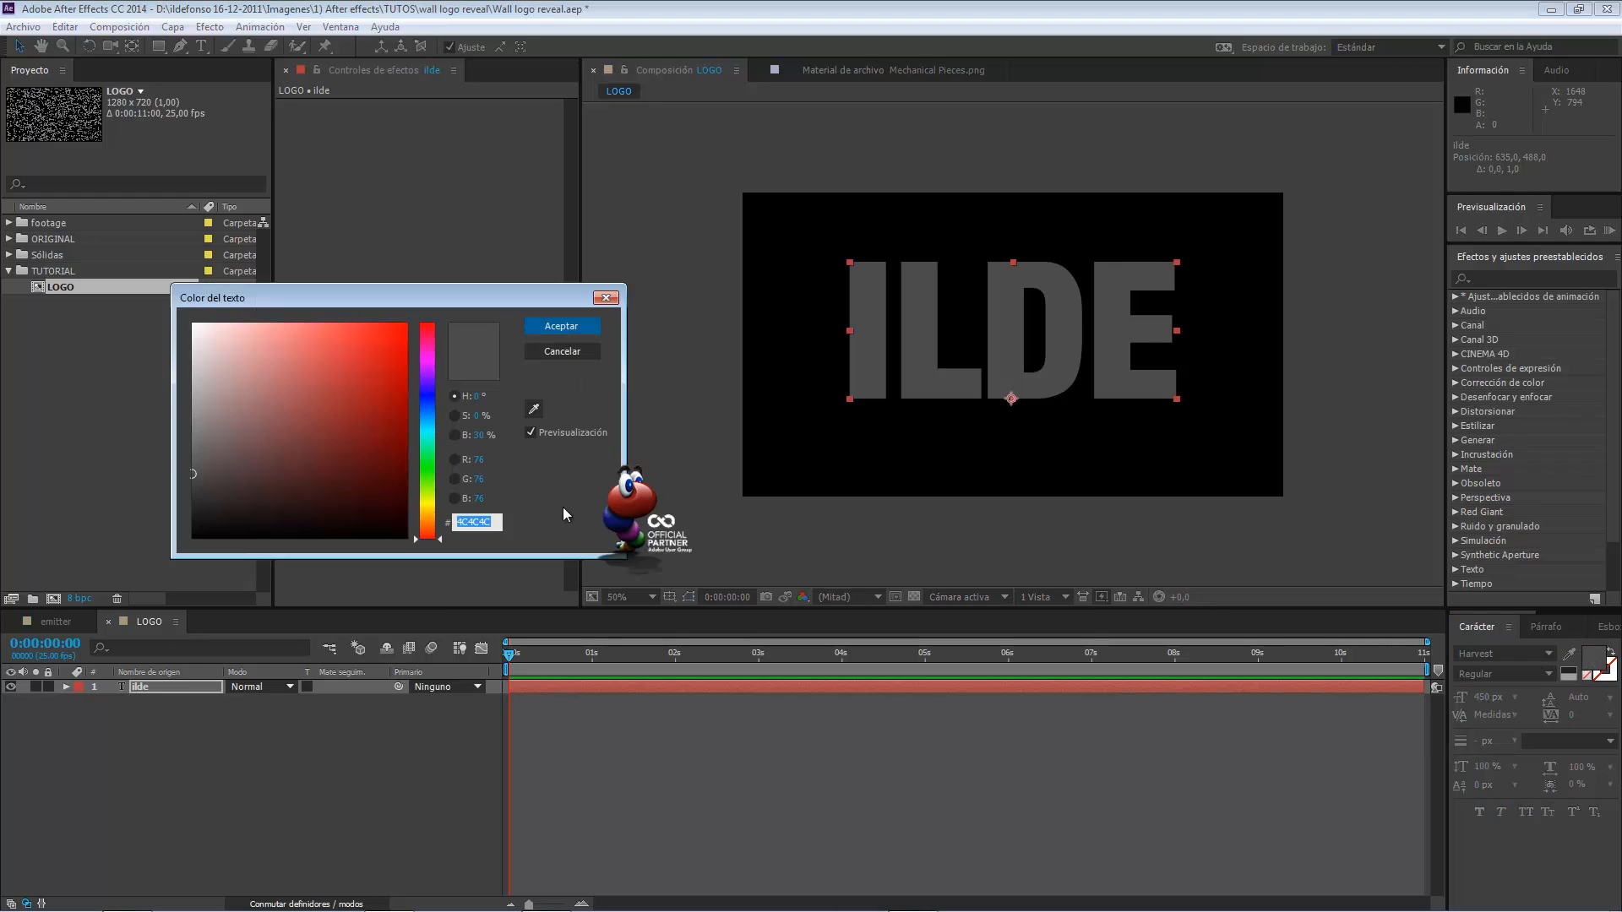
pyautogui.click(561, 326)
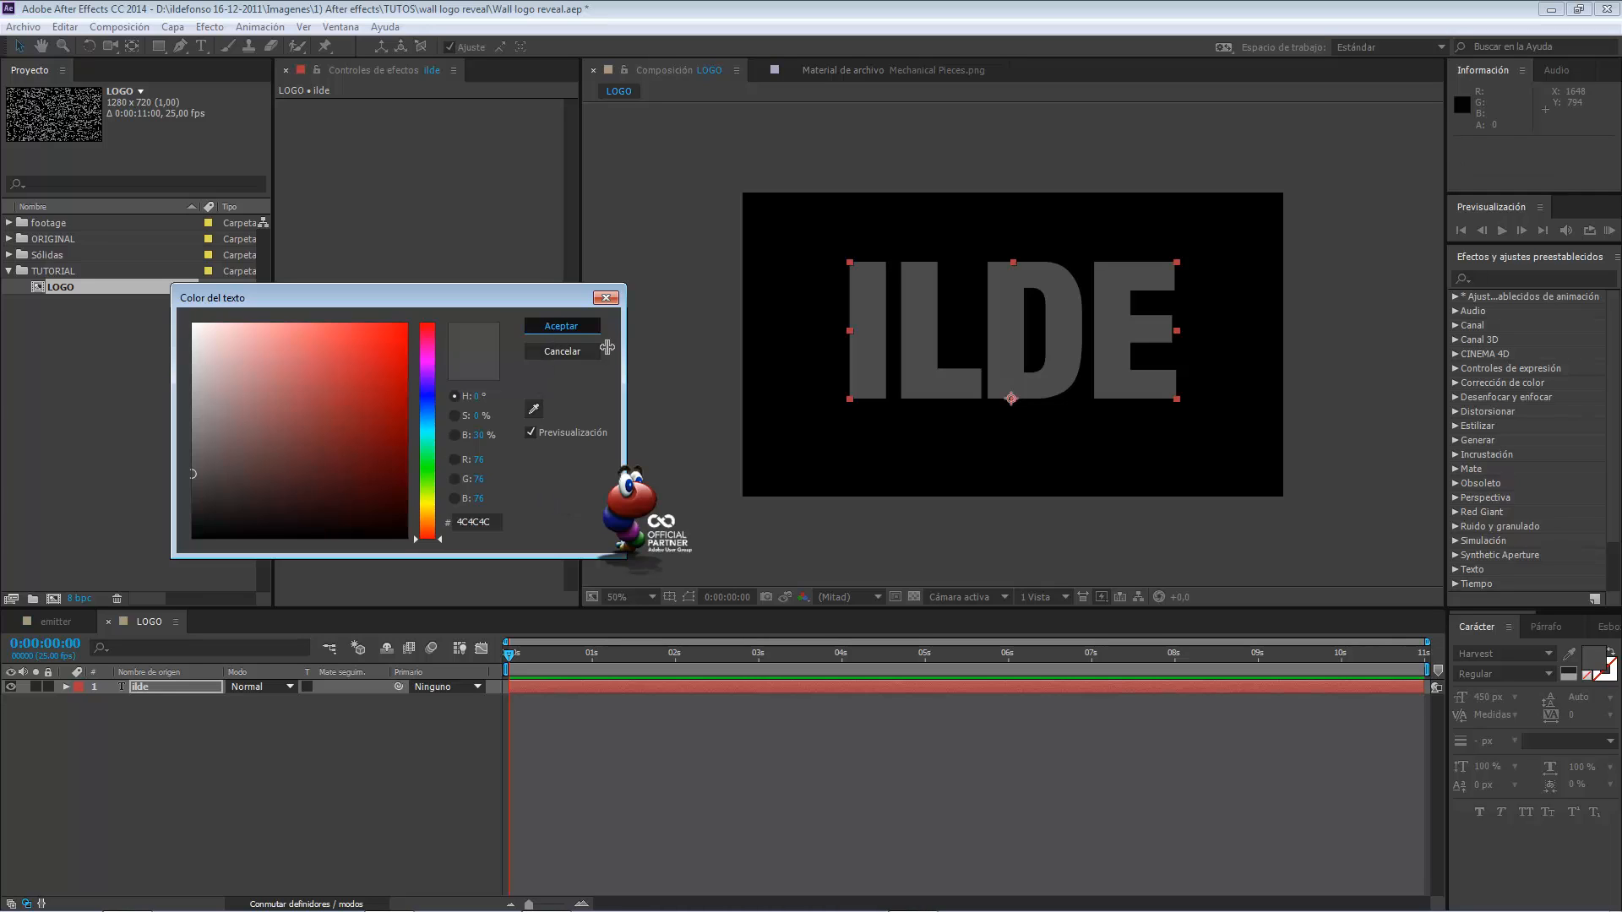
# Create a new composition from the LOGO composition, nesting LOGO in it as a layer.
pyautogui.click(408, 766)
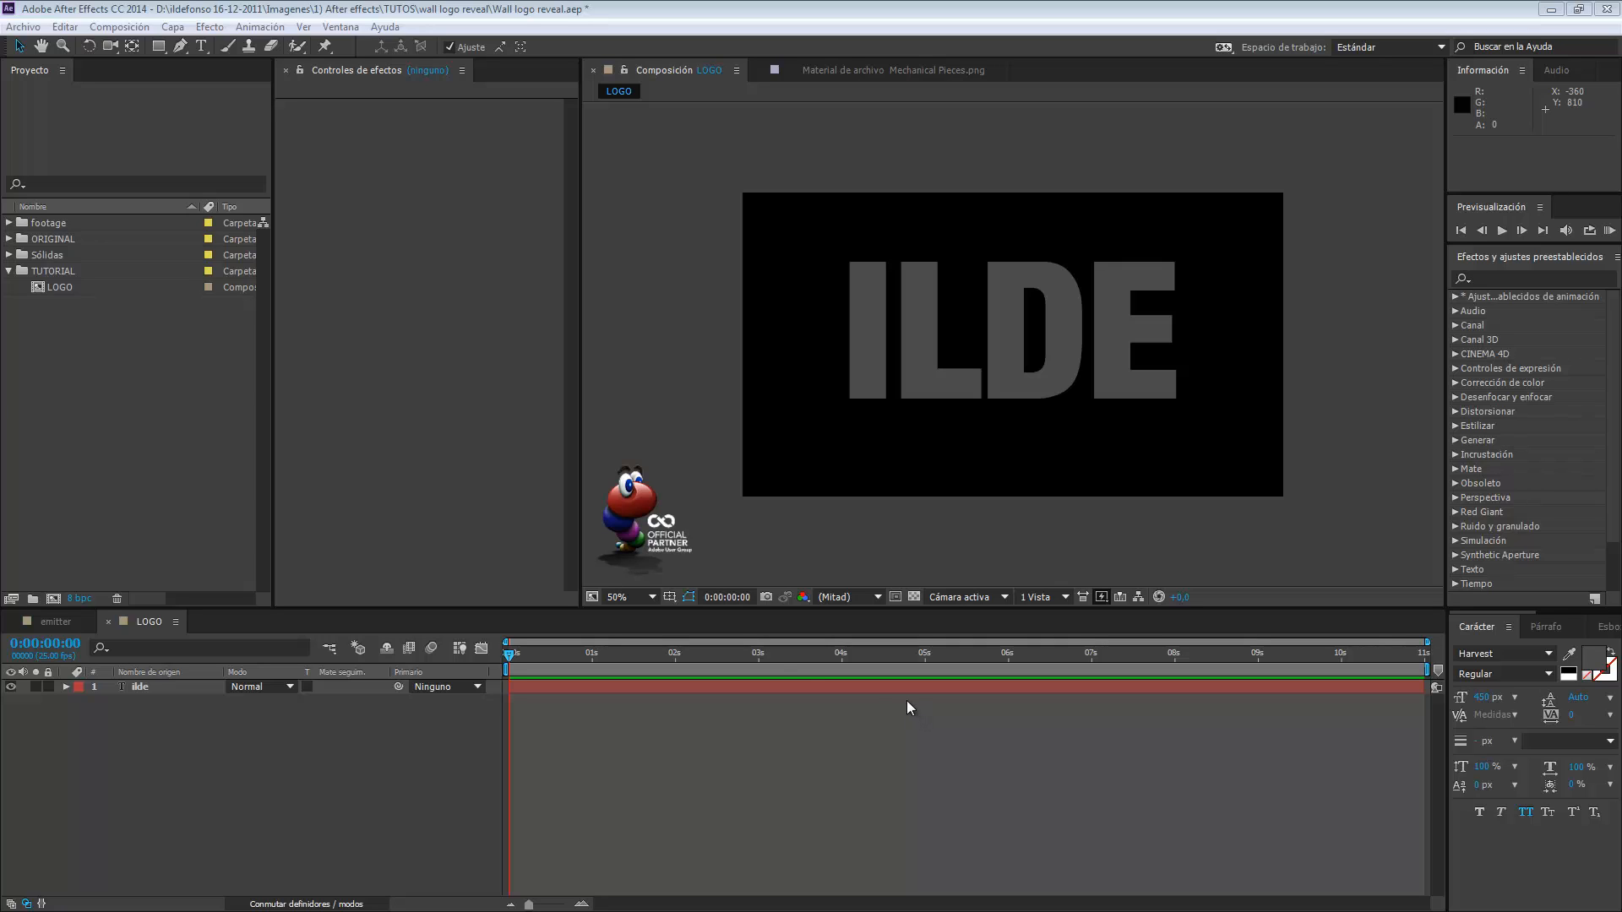
pyautogui.click(59, 290)
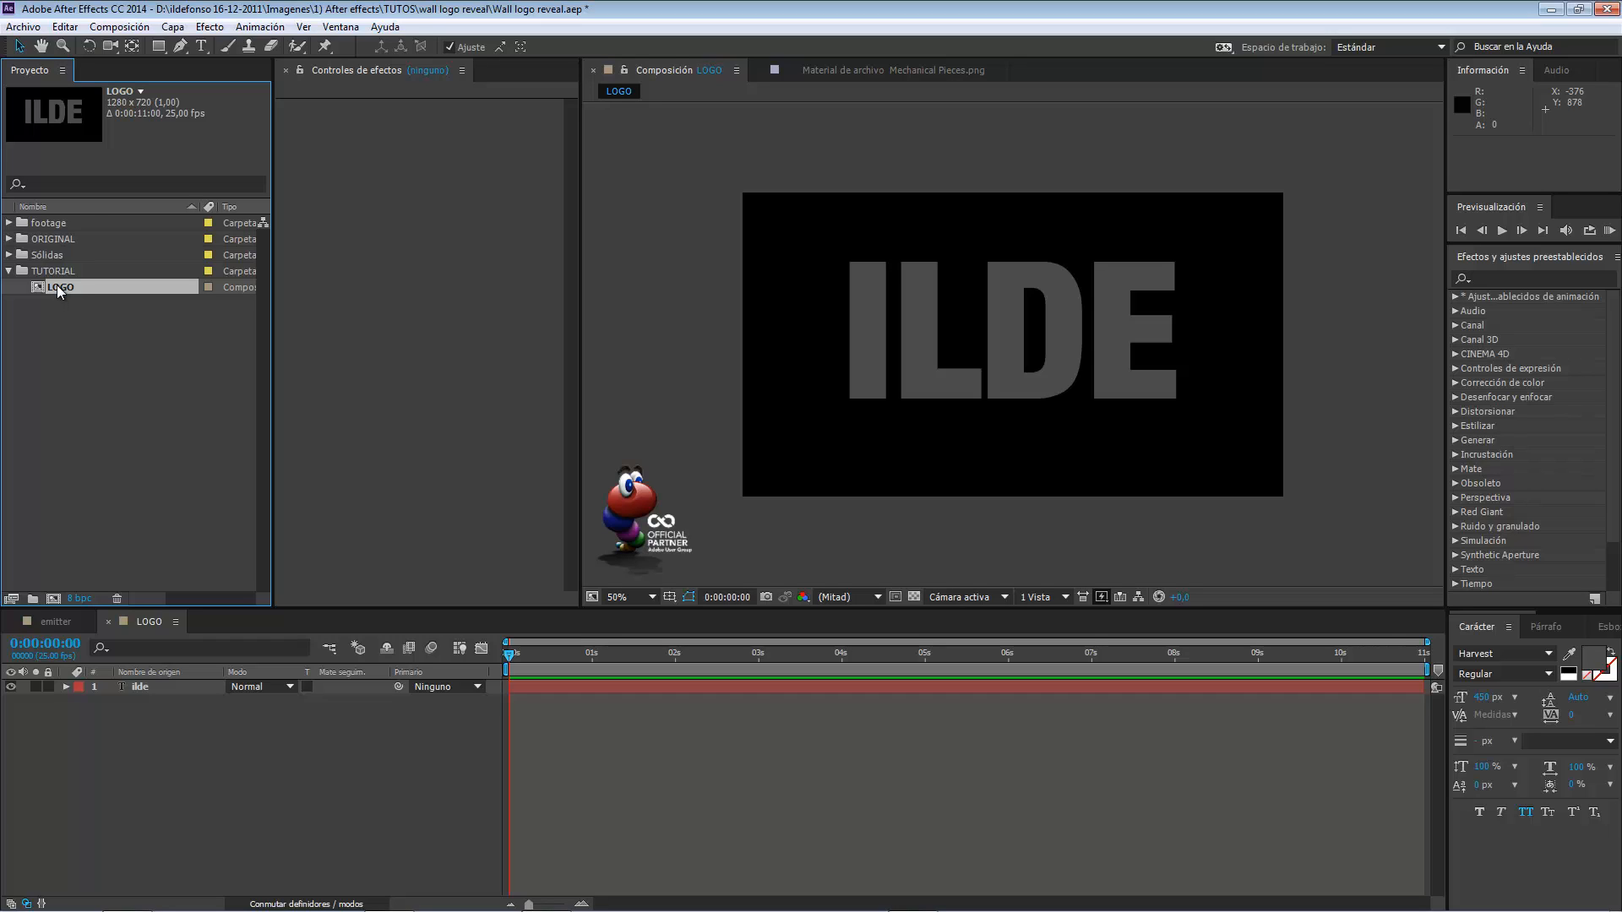
pyautogui.moveTo(59, 289); pyautogui.dragTo(53, 598)
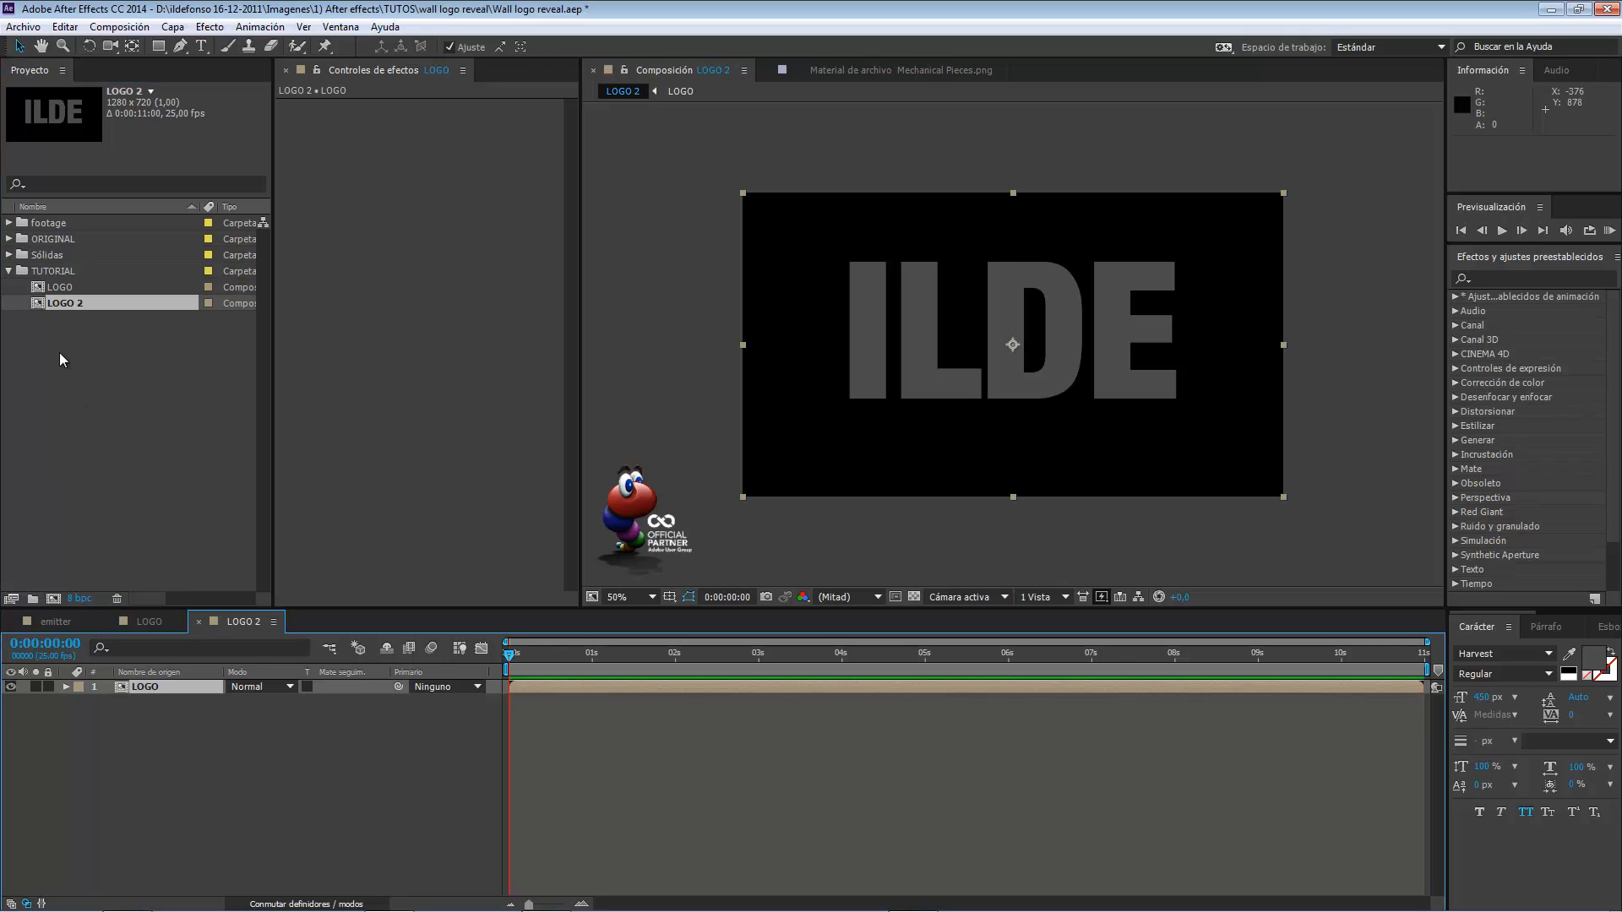
# Rename the LOGO 2 composition as LOGO REVEAL.
pyautogui.click(76, 311)
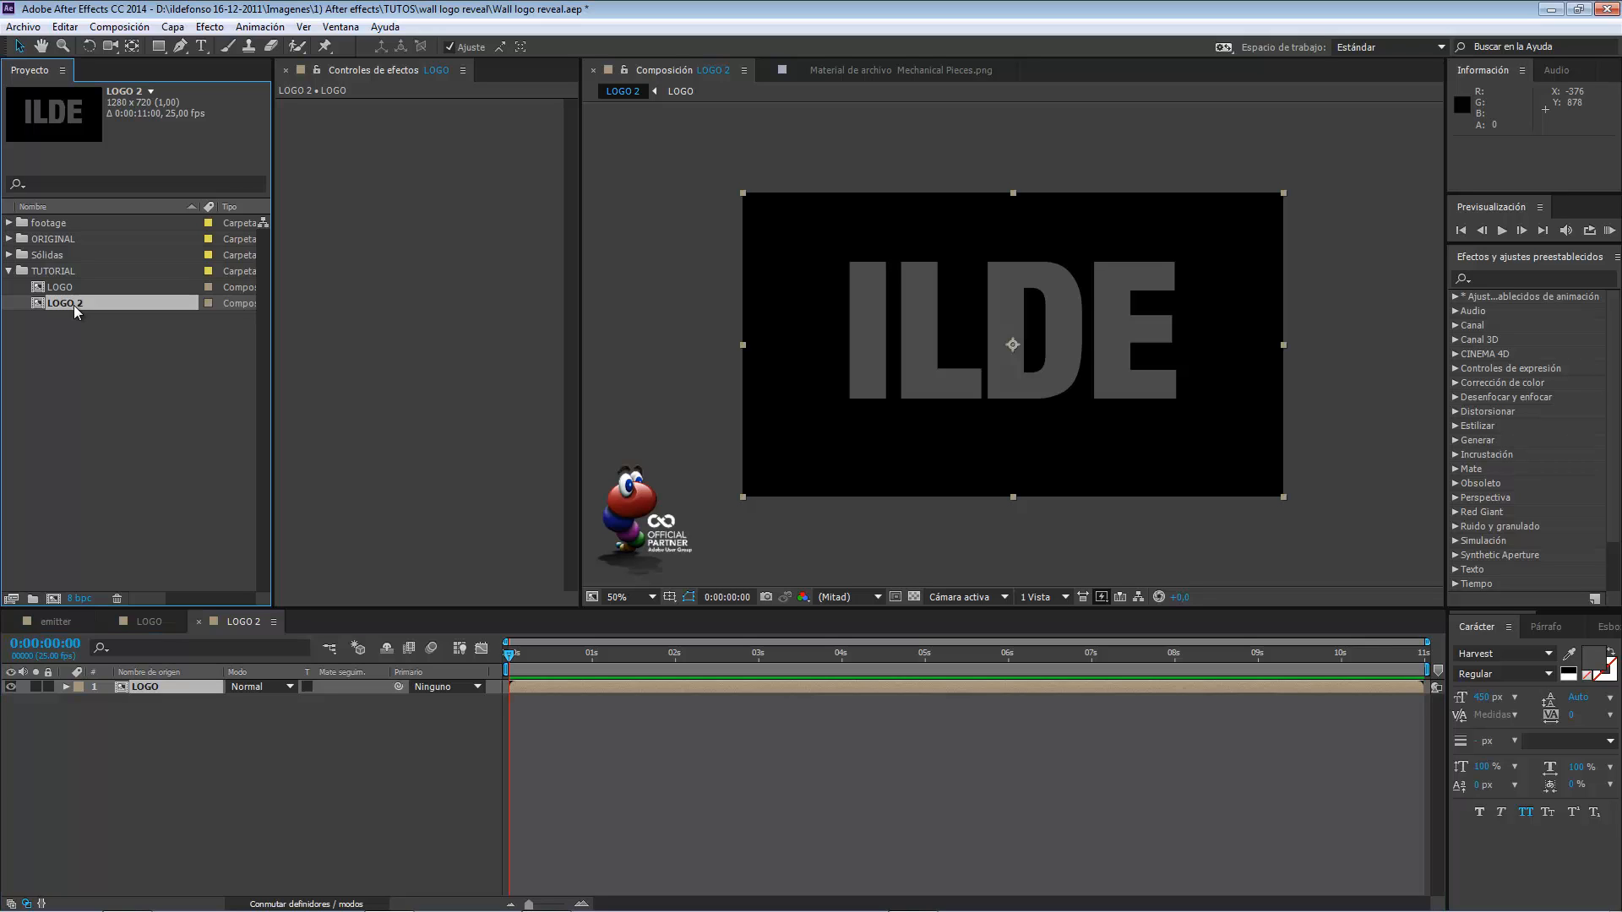
pyautogui.press('Return')
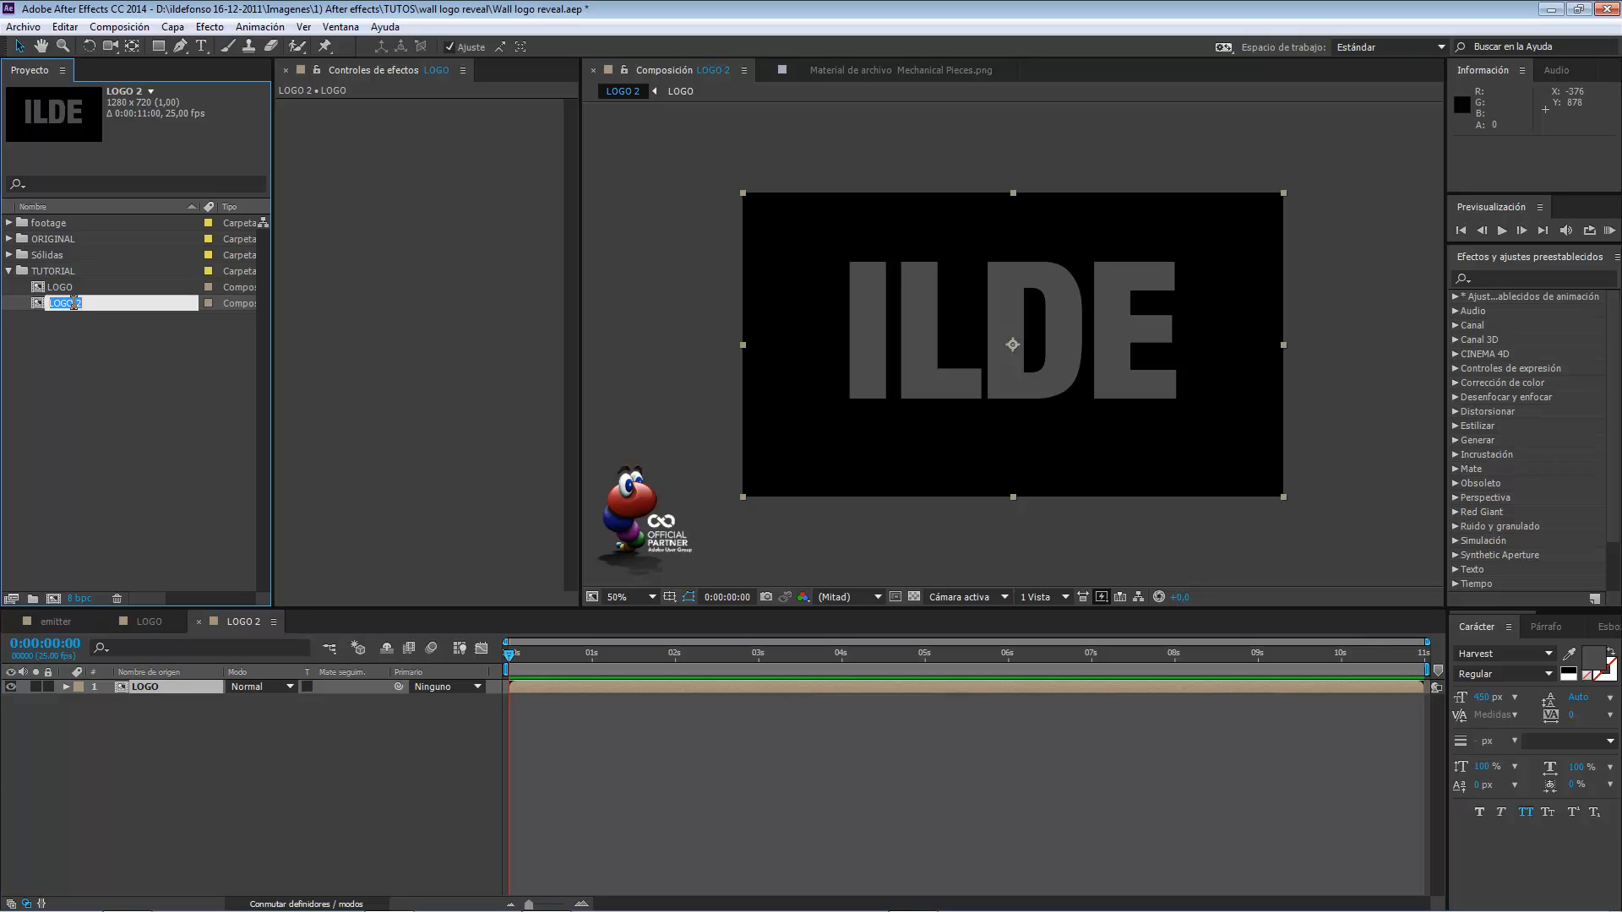
pyautogui.write('LOGO REVEAL')
pyautogui.click(112, 436)
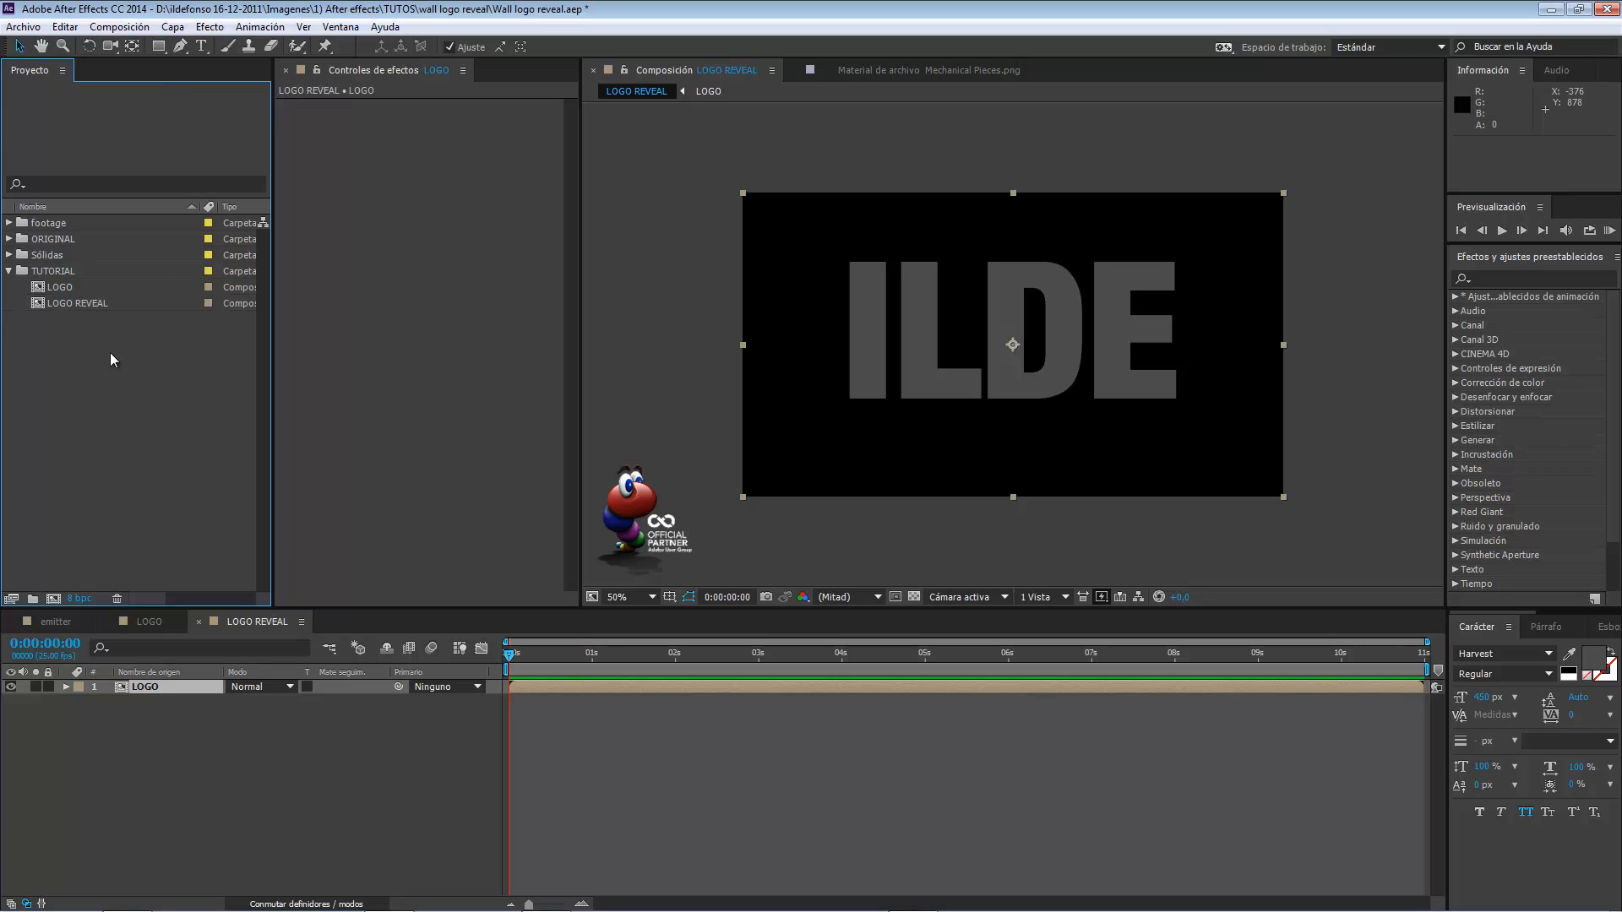
pyautogui.click(99, 304)
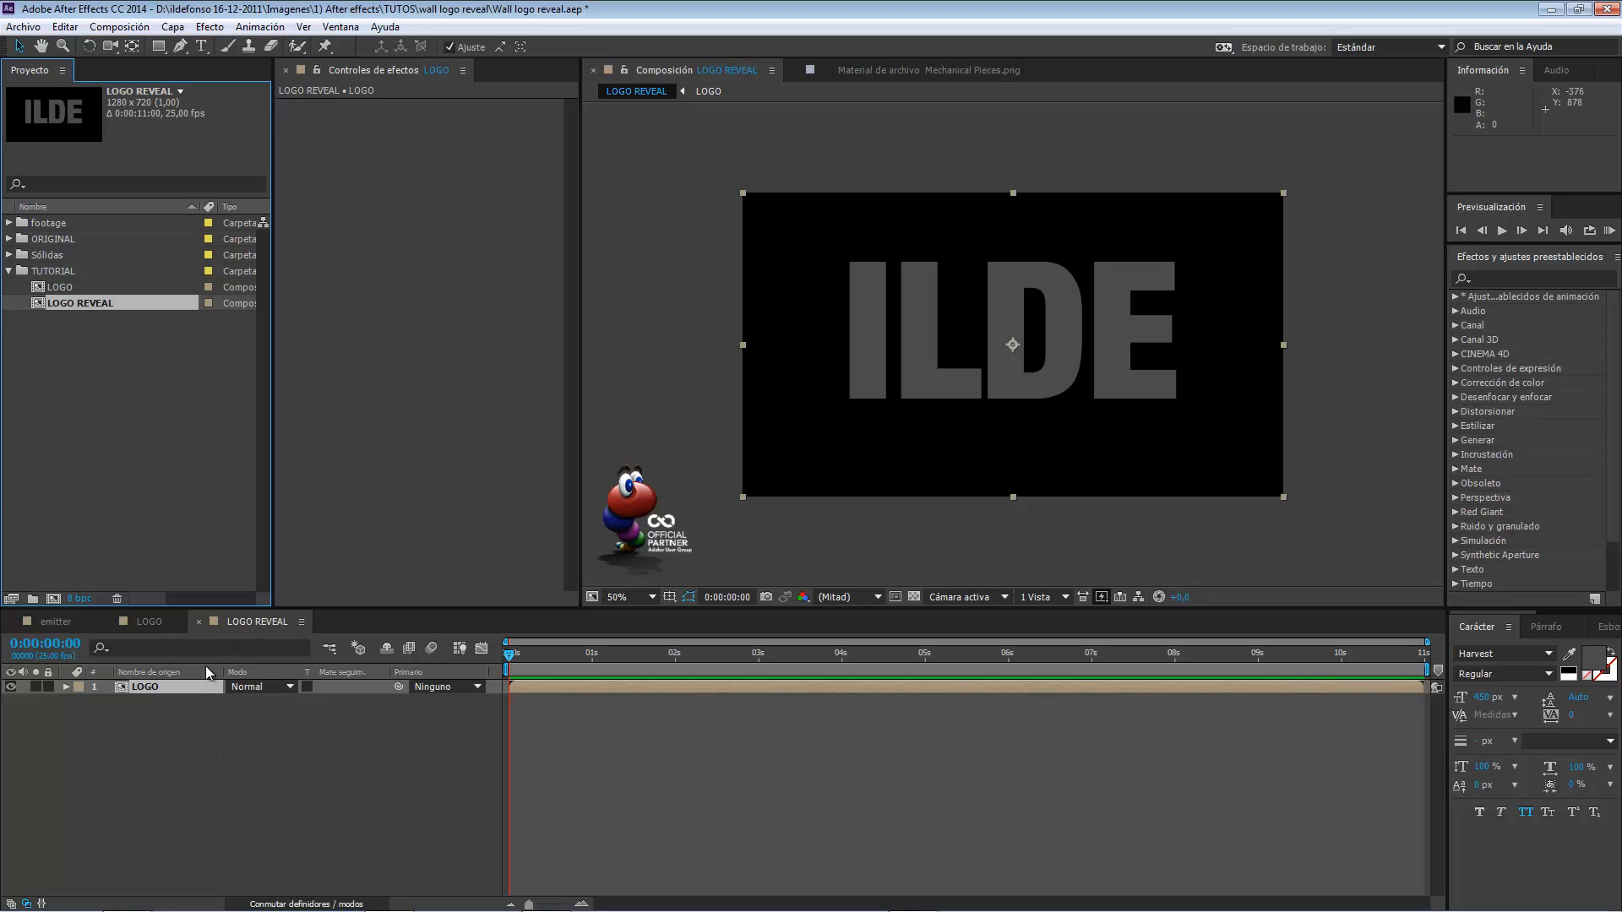
# Precompose the LOGO layer into a new composition named LOGO TEXTURIZADO, transferring all attributes to it.
pyautogui.click(152, 691)
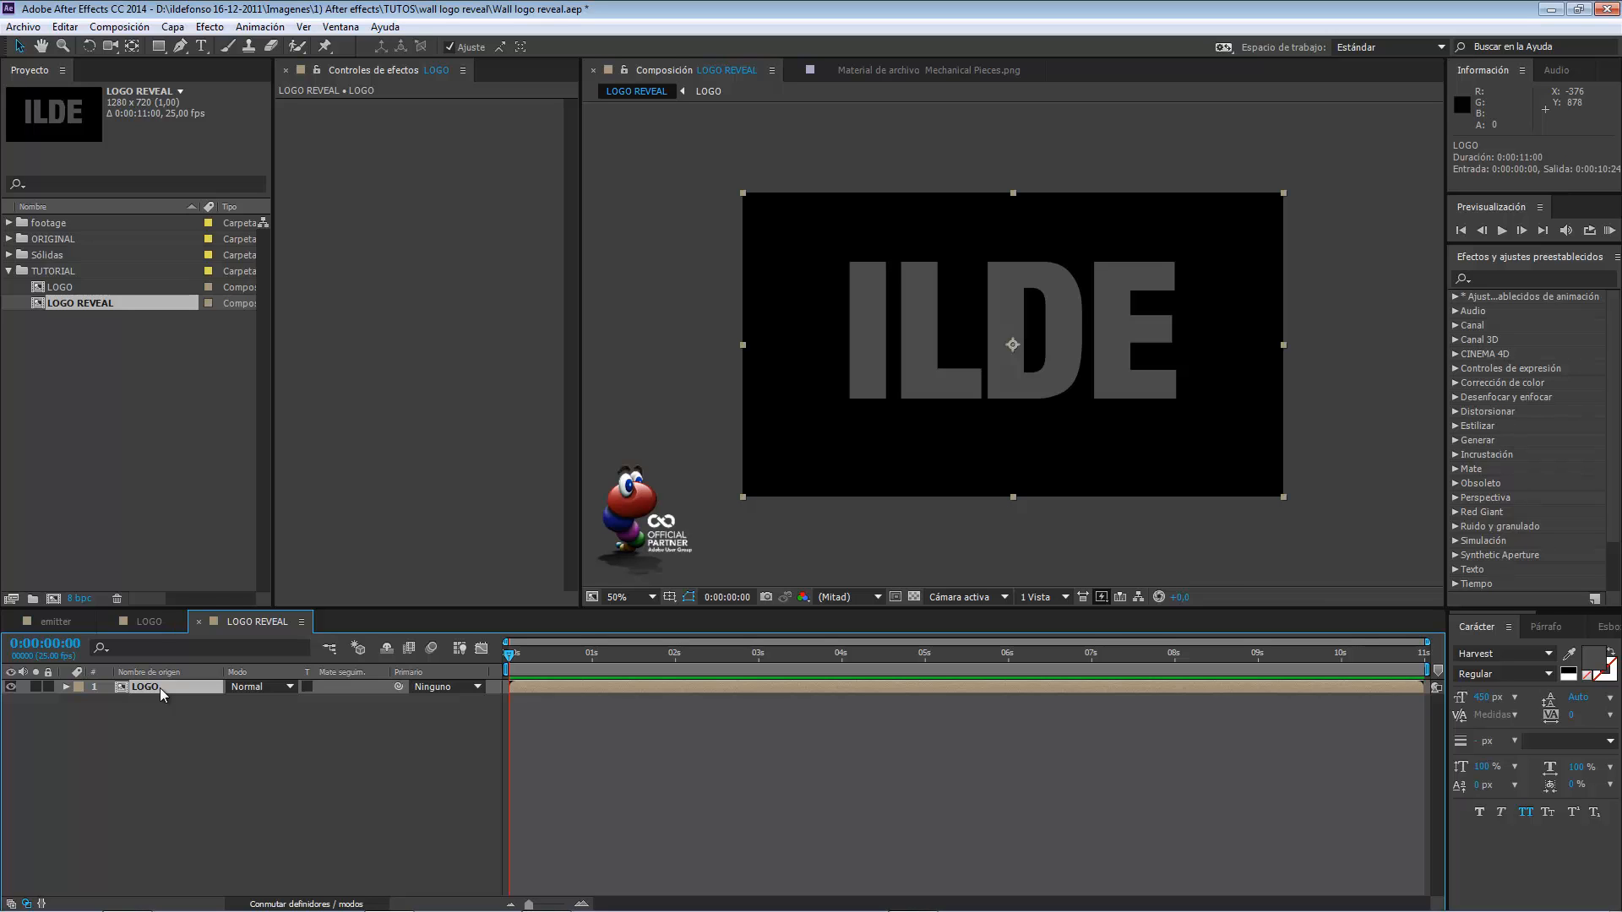
pyautogui.click(172, 26)
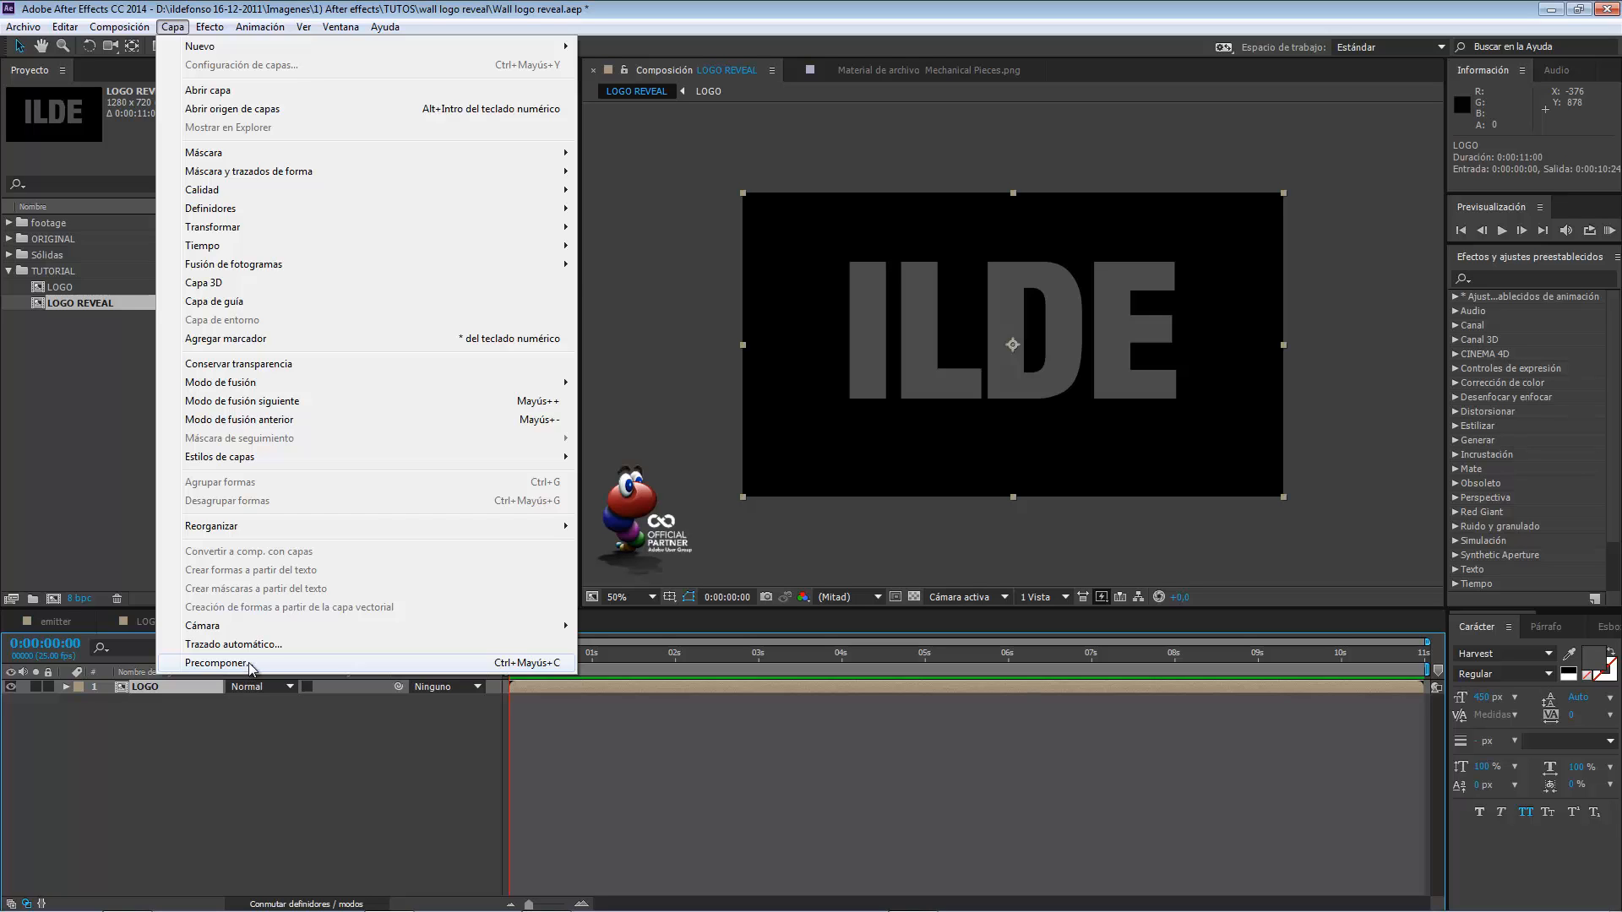
pyautogui.click(217, 663)
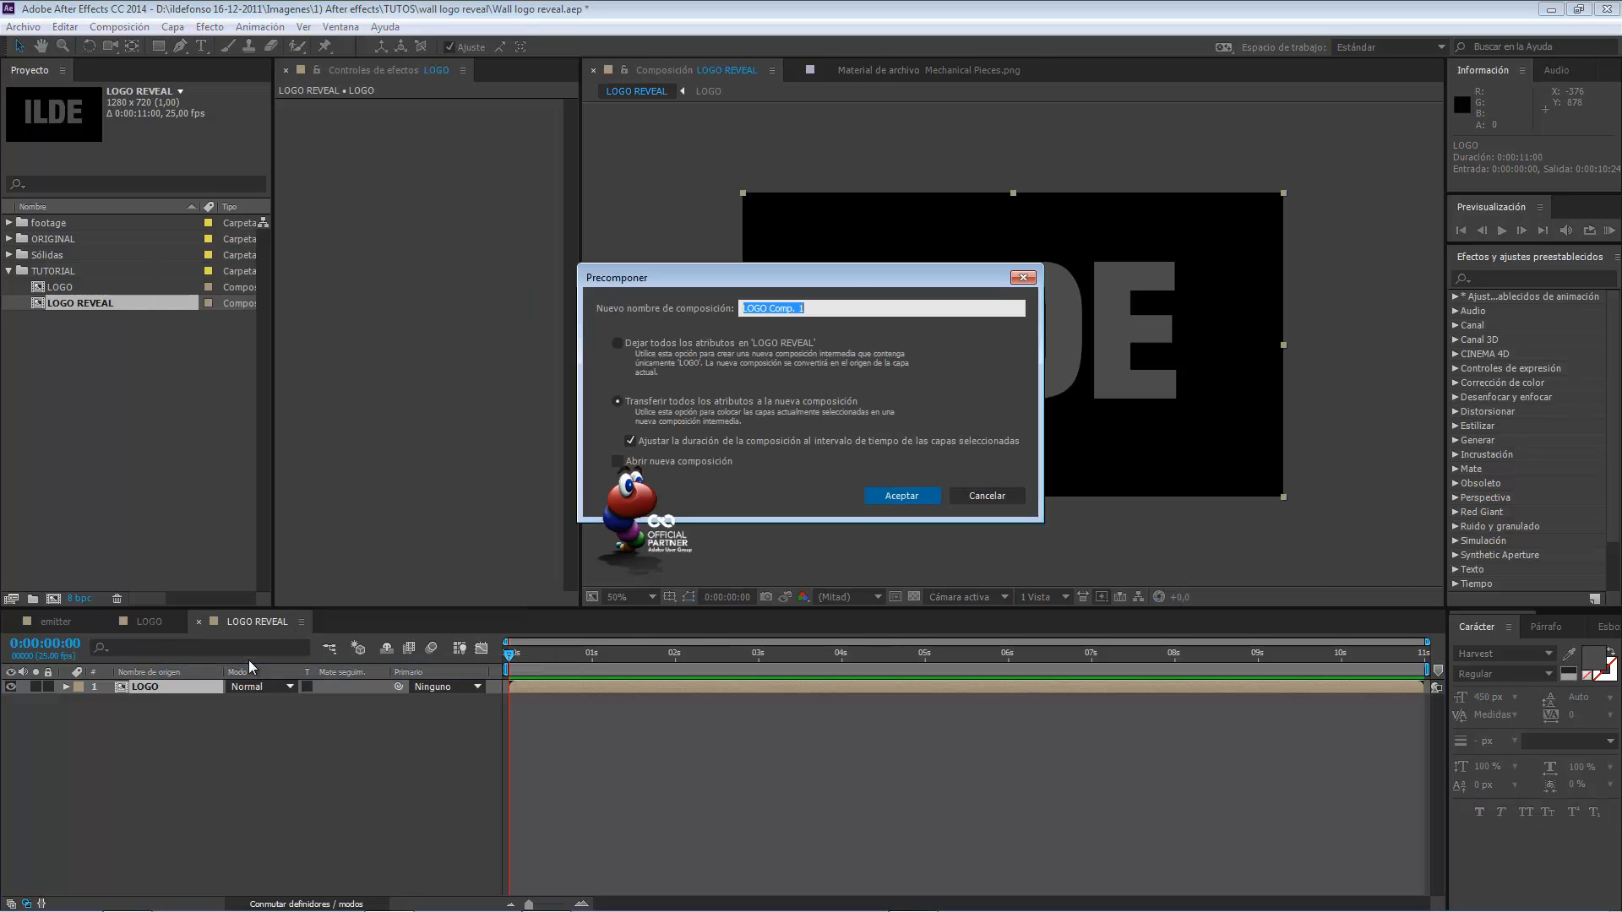
pyautogui.press('BackSpace')
pyautogui.write('LOGO TEXTURIZADO')
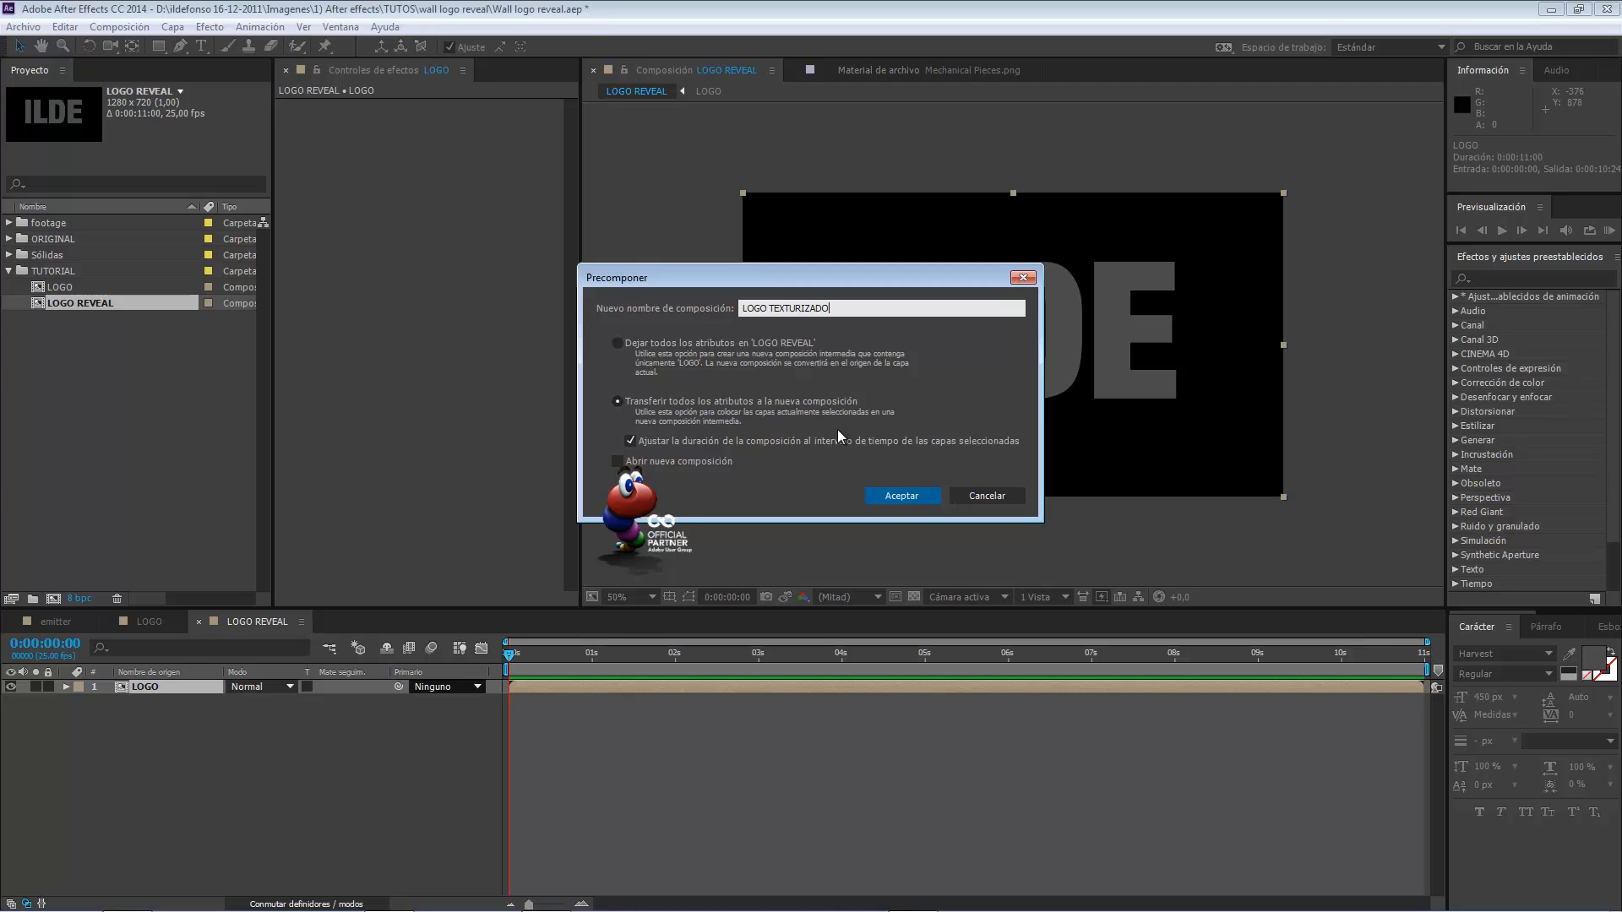
pyautogui.click(893, 501)
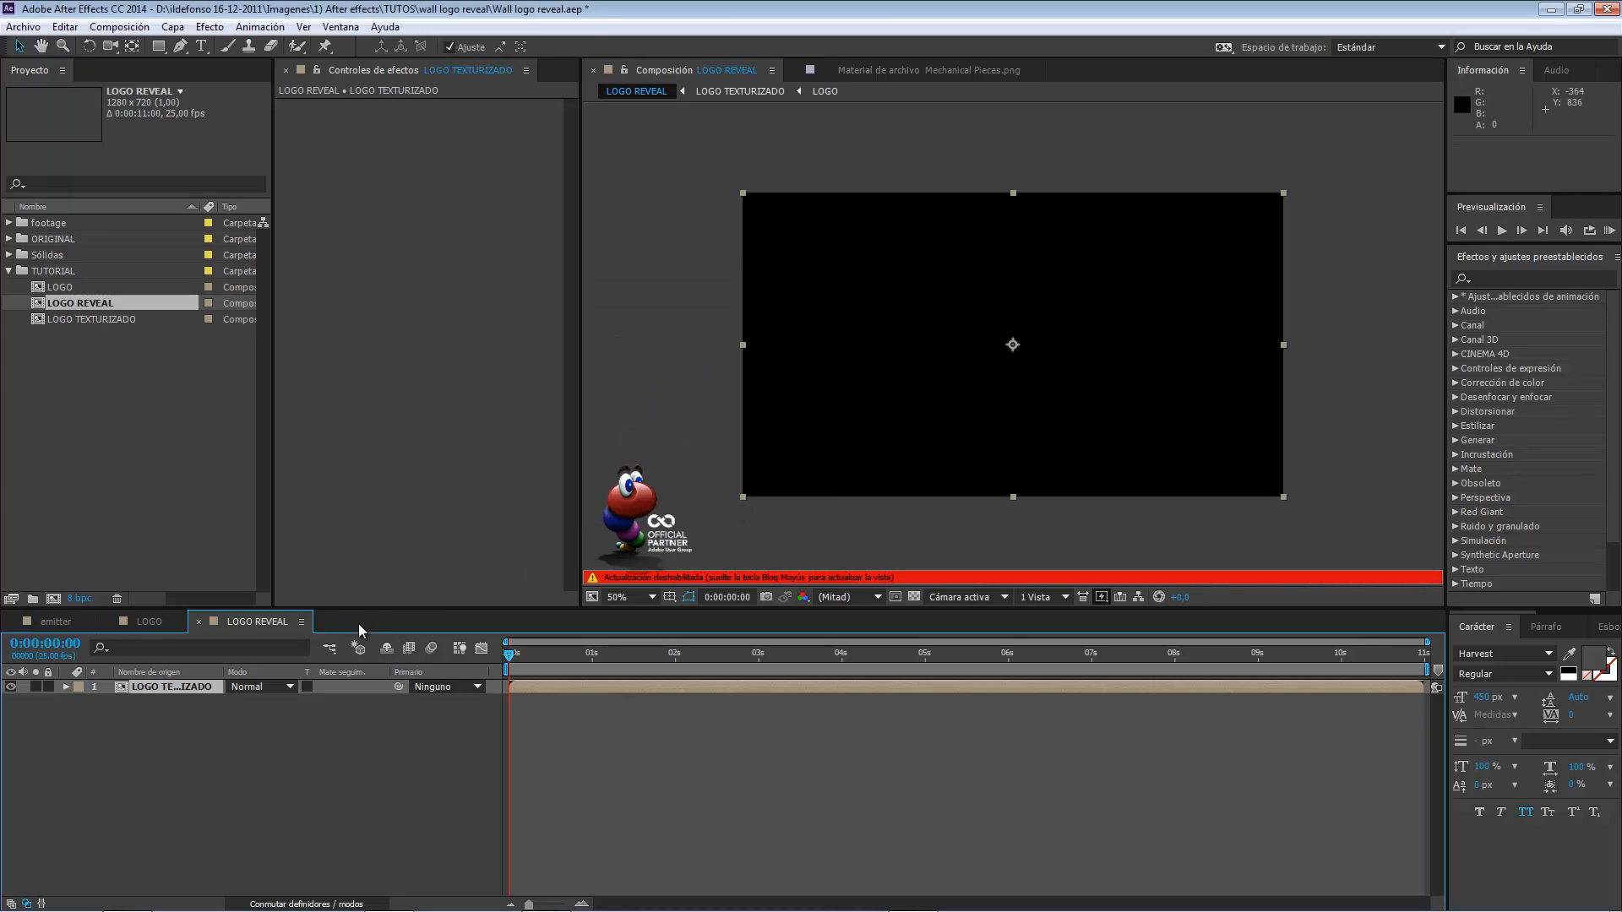
# Open the LOGO TEXTURIZADO composition and place the Wall texture footage beneath its LOGO layer.
pyautogui.doubleClick(172, 687)
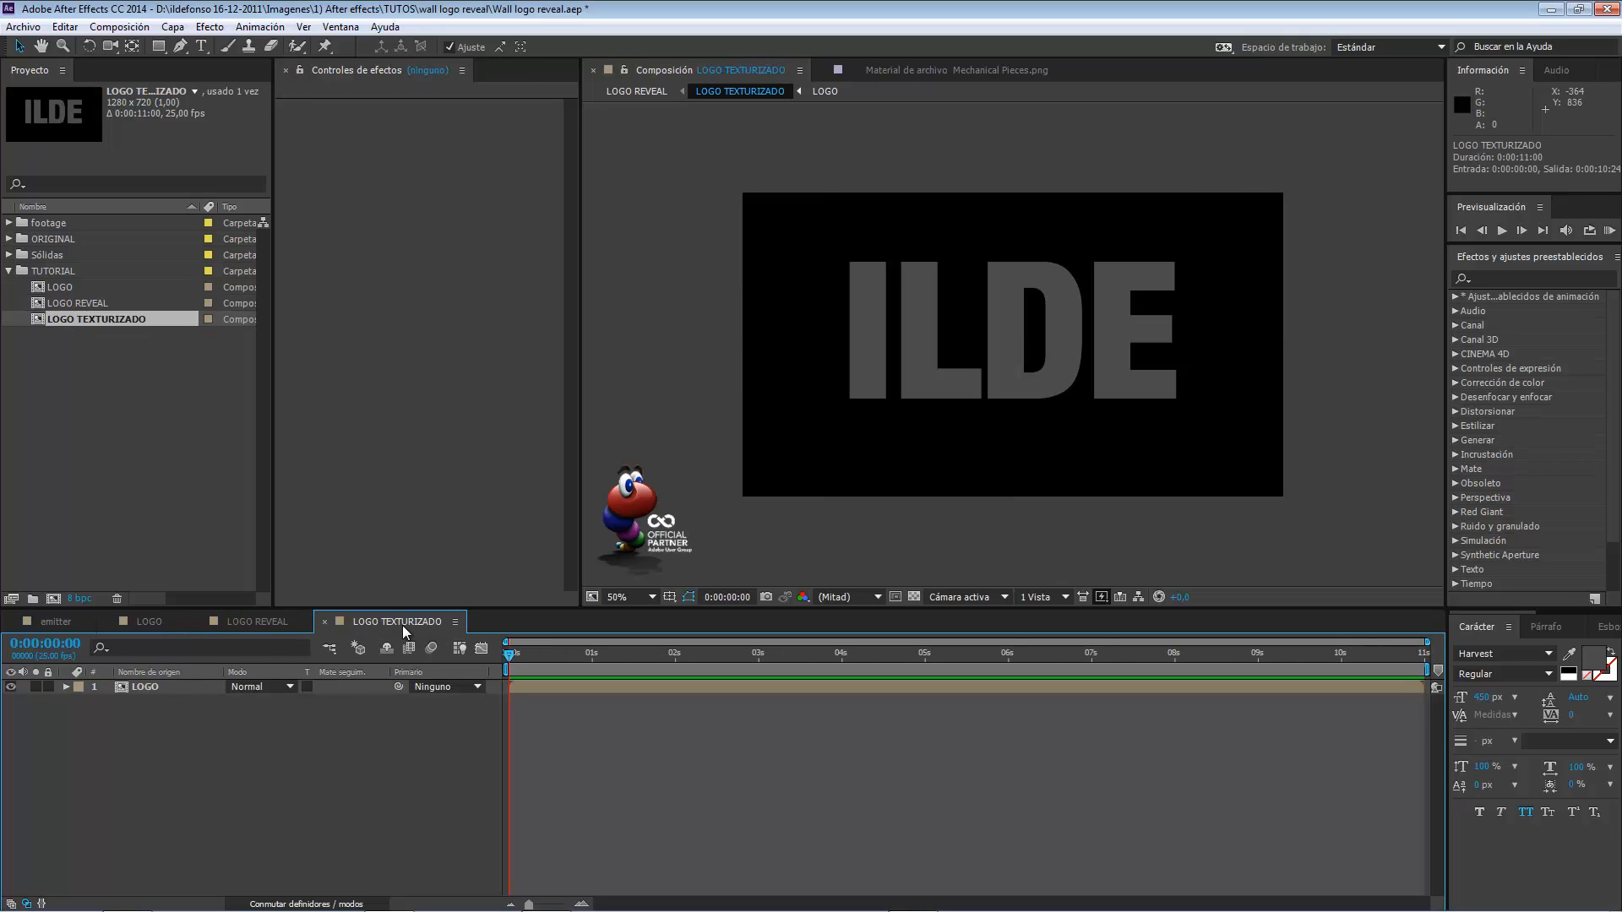
pyautogui.click(154, 689)
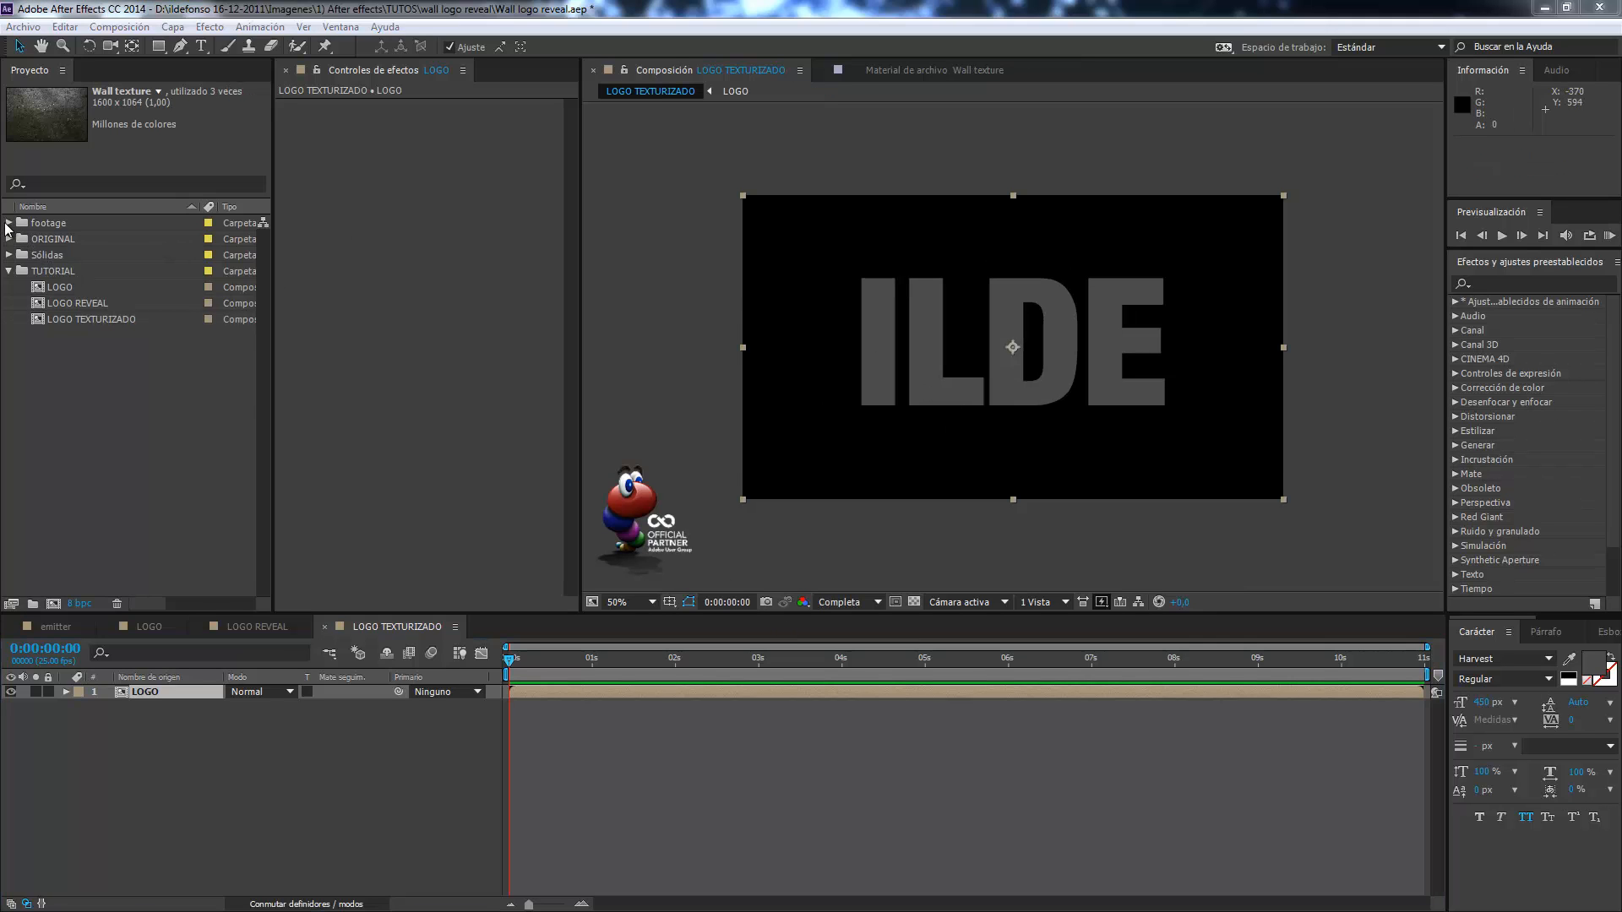
pyautogui.click(9, 223)
pyautogui.click(78, 320)
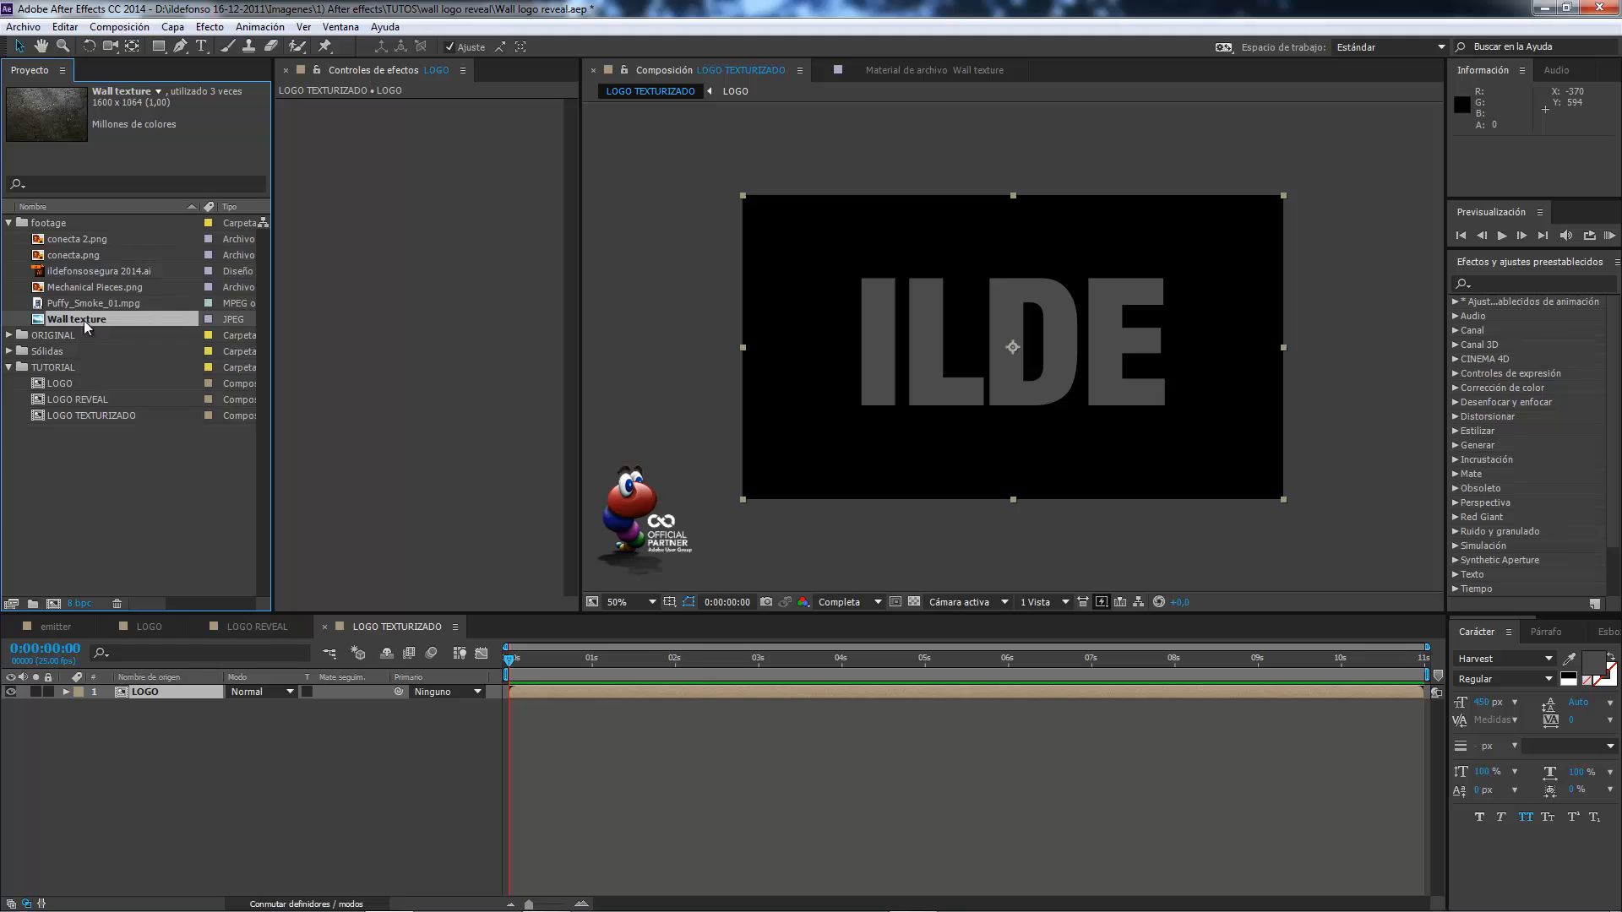
pyautogui.moveTo(84, 317); pyautogui.dragTo(175, 716)
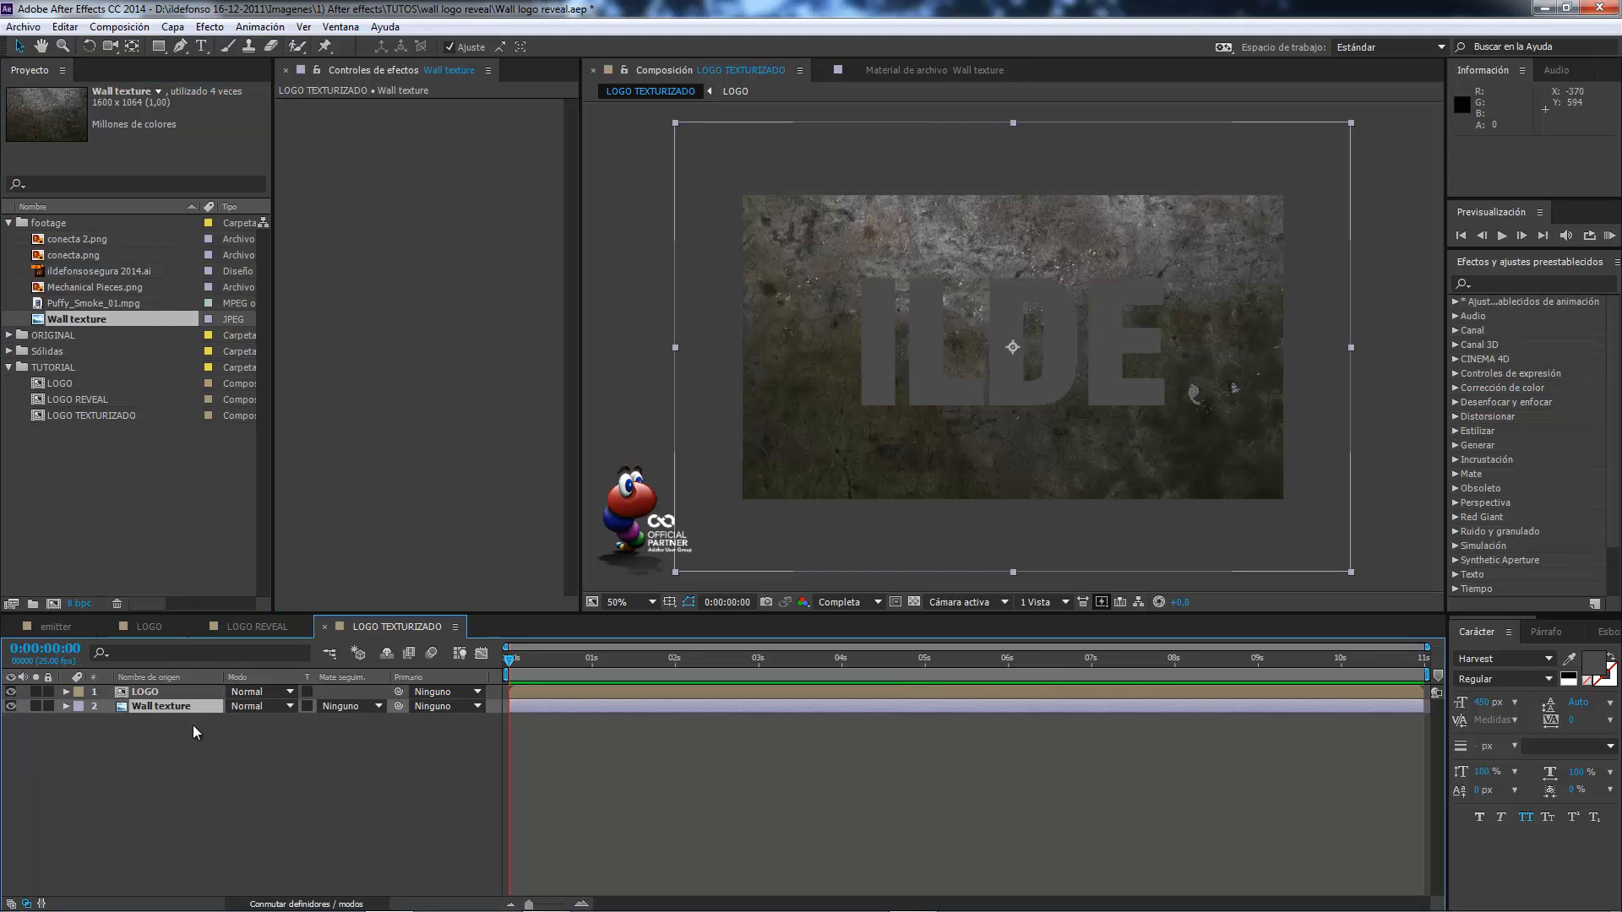
# Set the Wall texture layer's track matte to the alpha matte of LOGO and show the transparency grid.
pyautogui.click(378, 708)
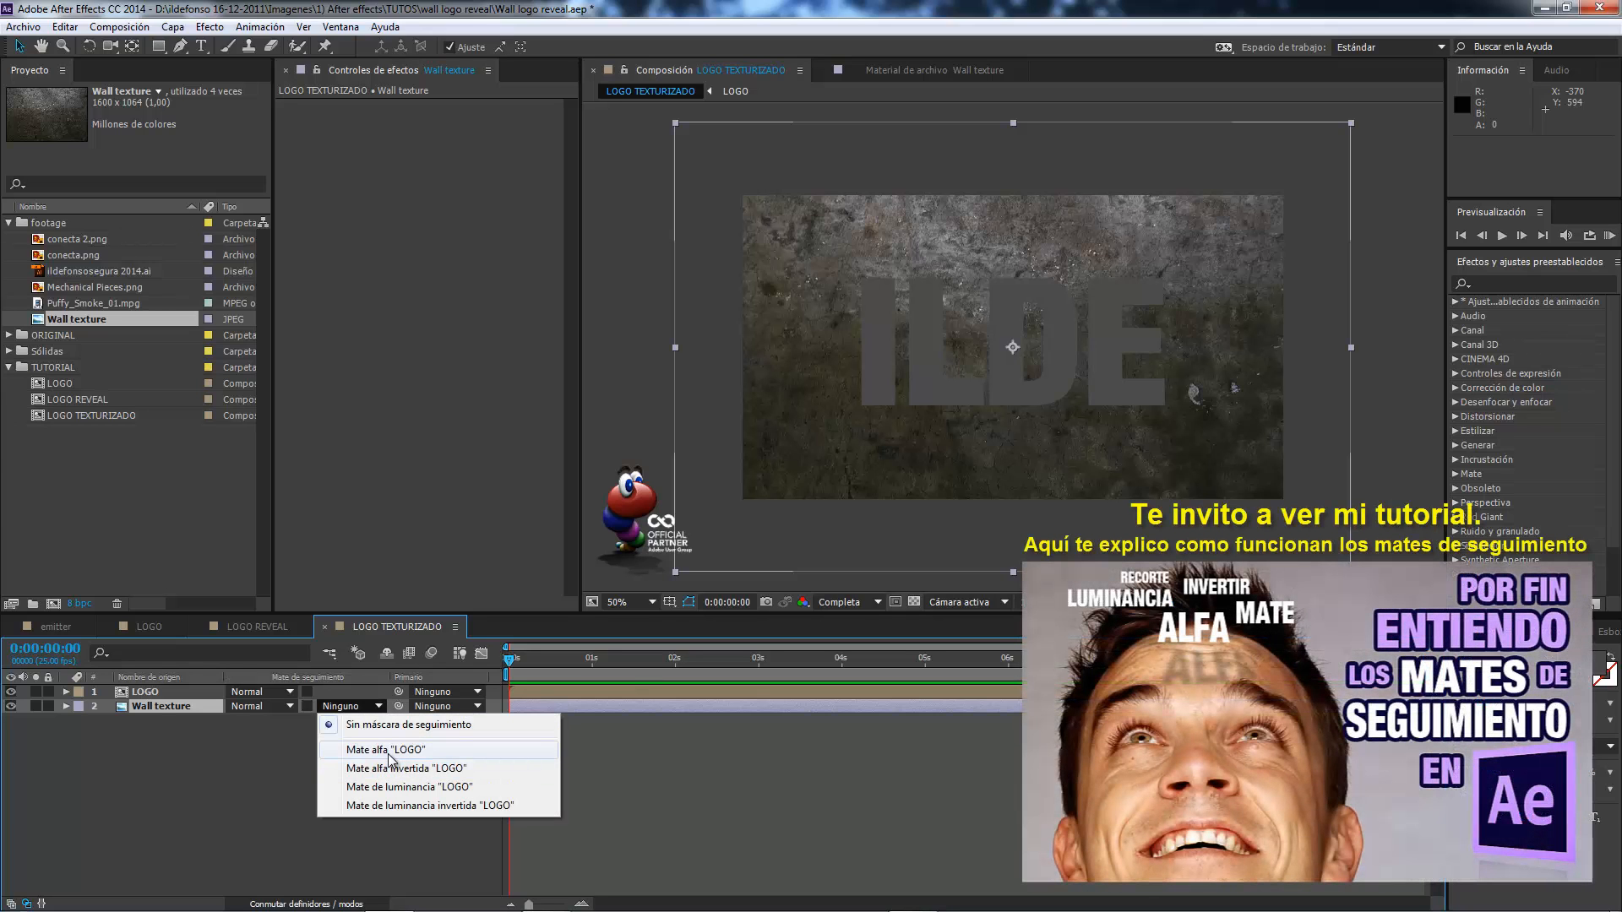
pyautogui.click(390, 751)
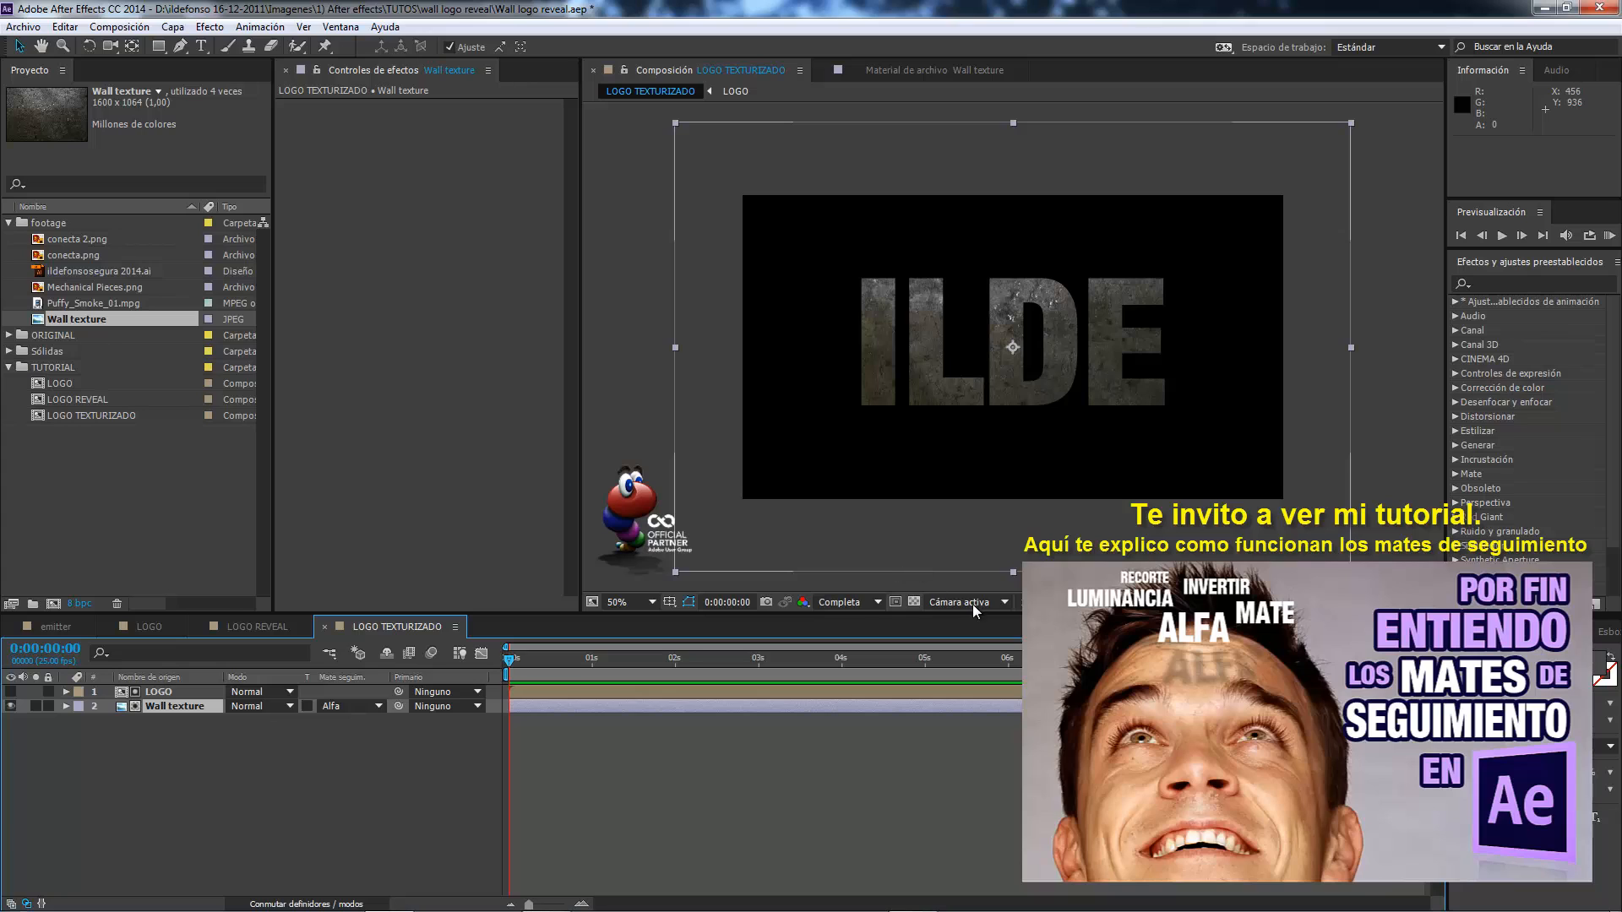
pyautogui.click(914, 602)
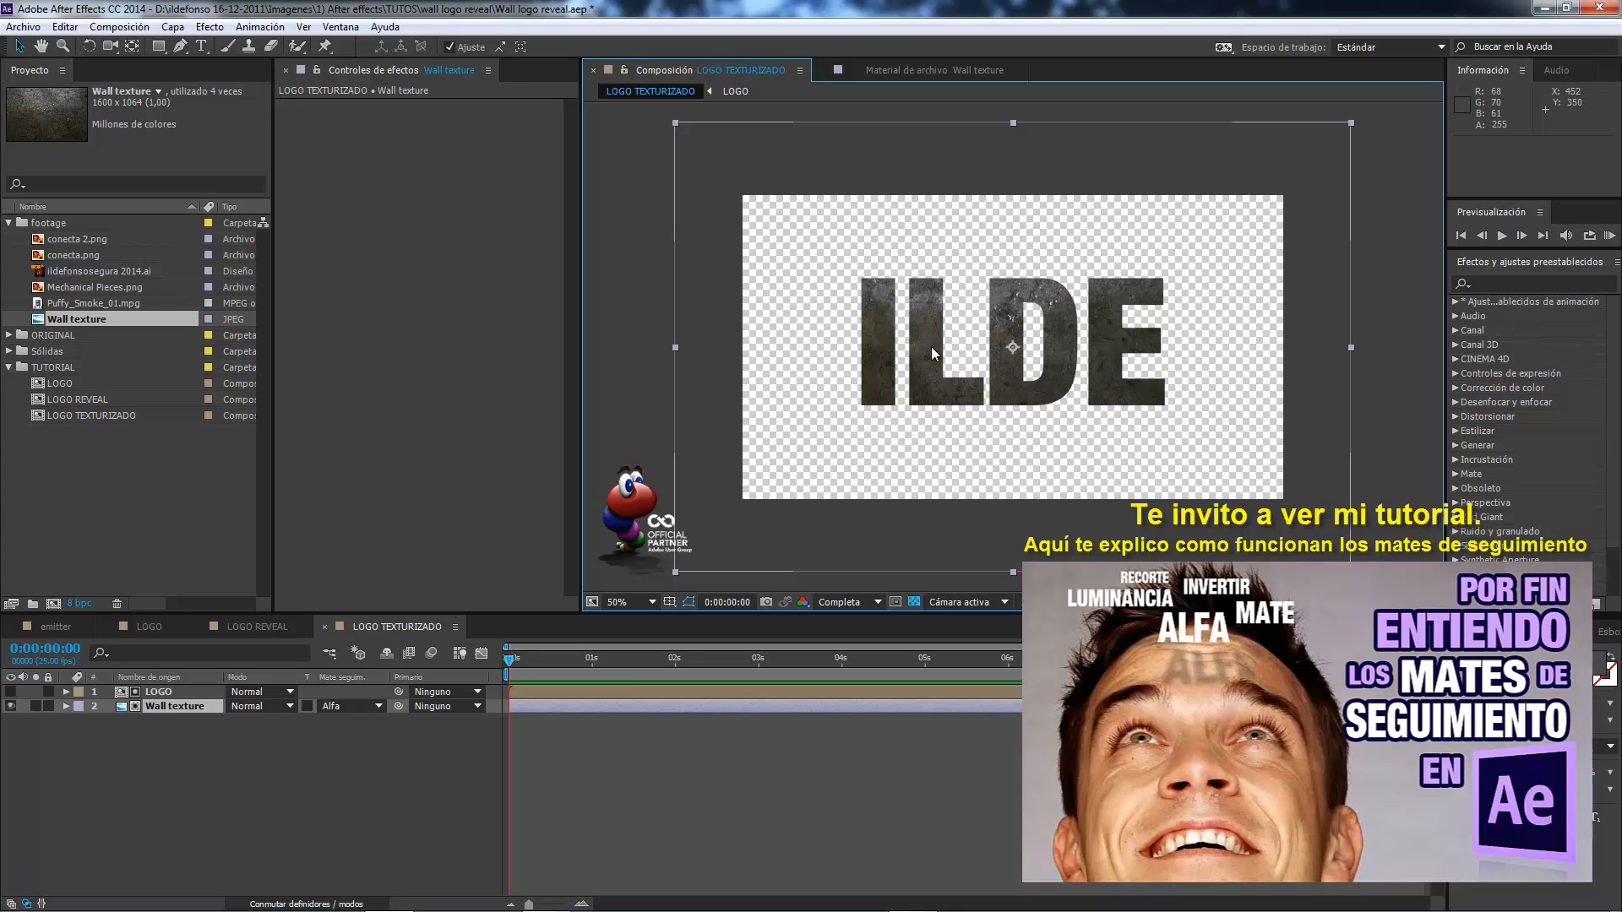
pyautogui.click(382, 708)
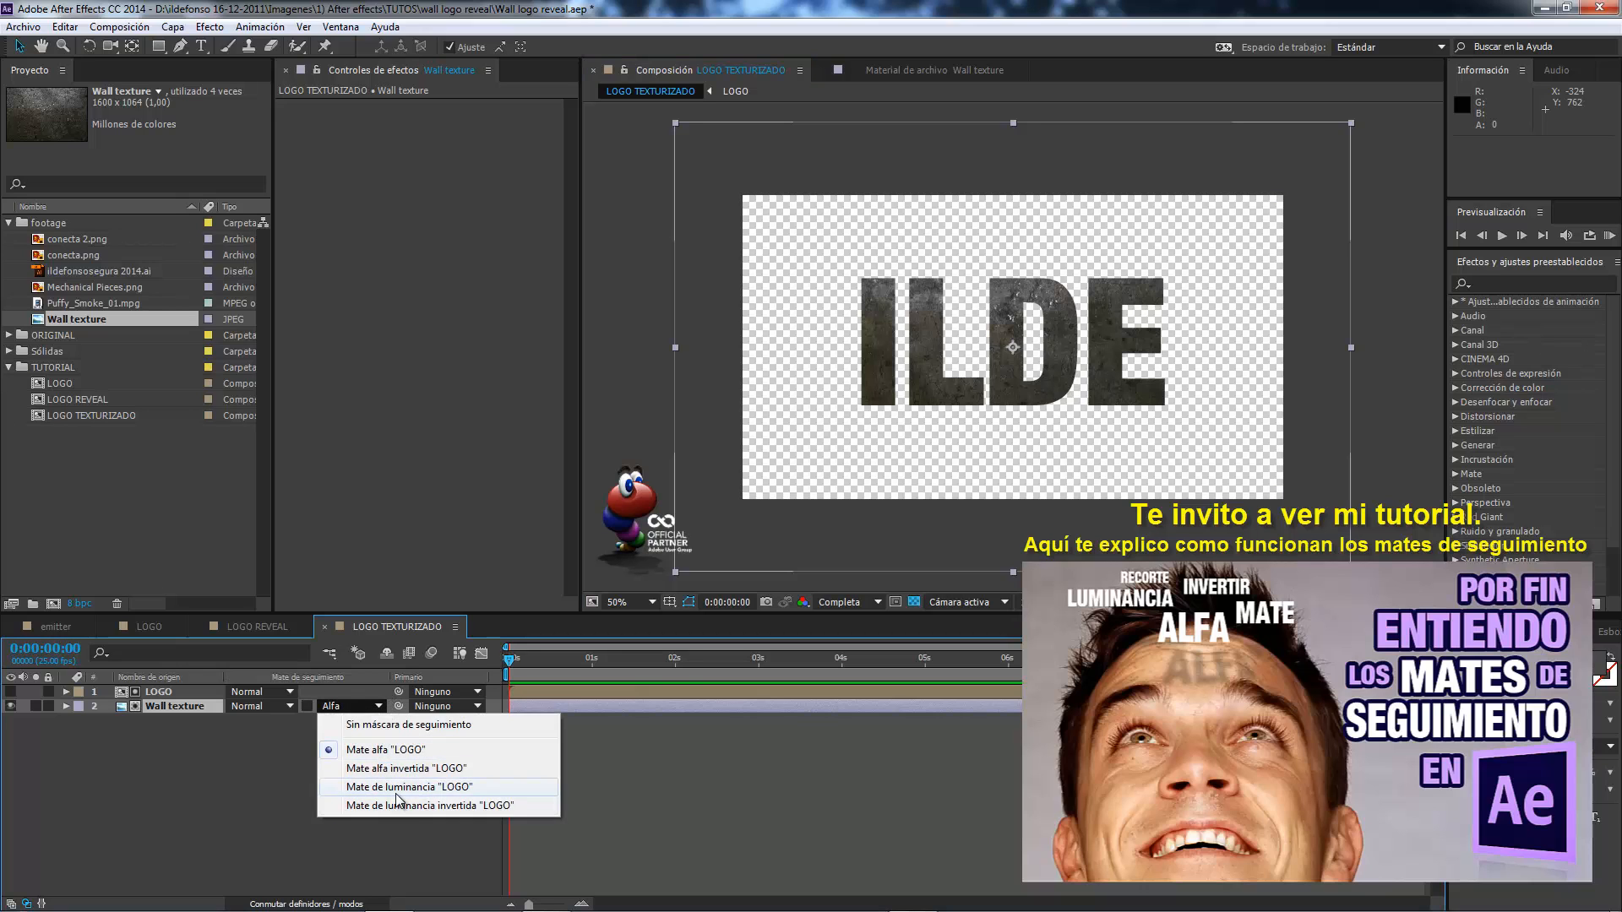
pyautogui.click(230, 777)
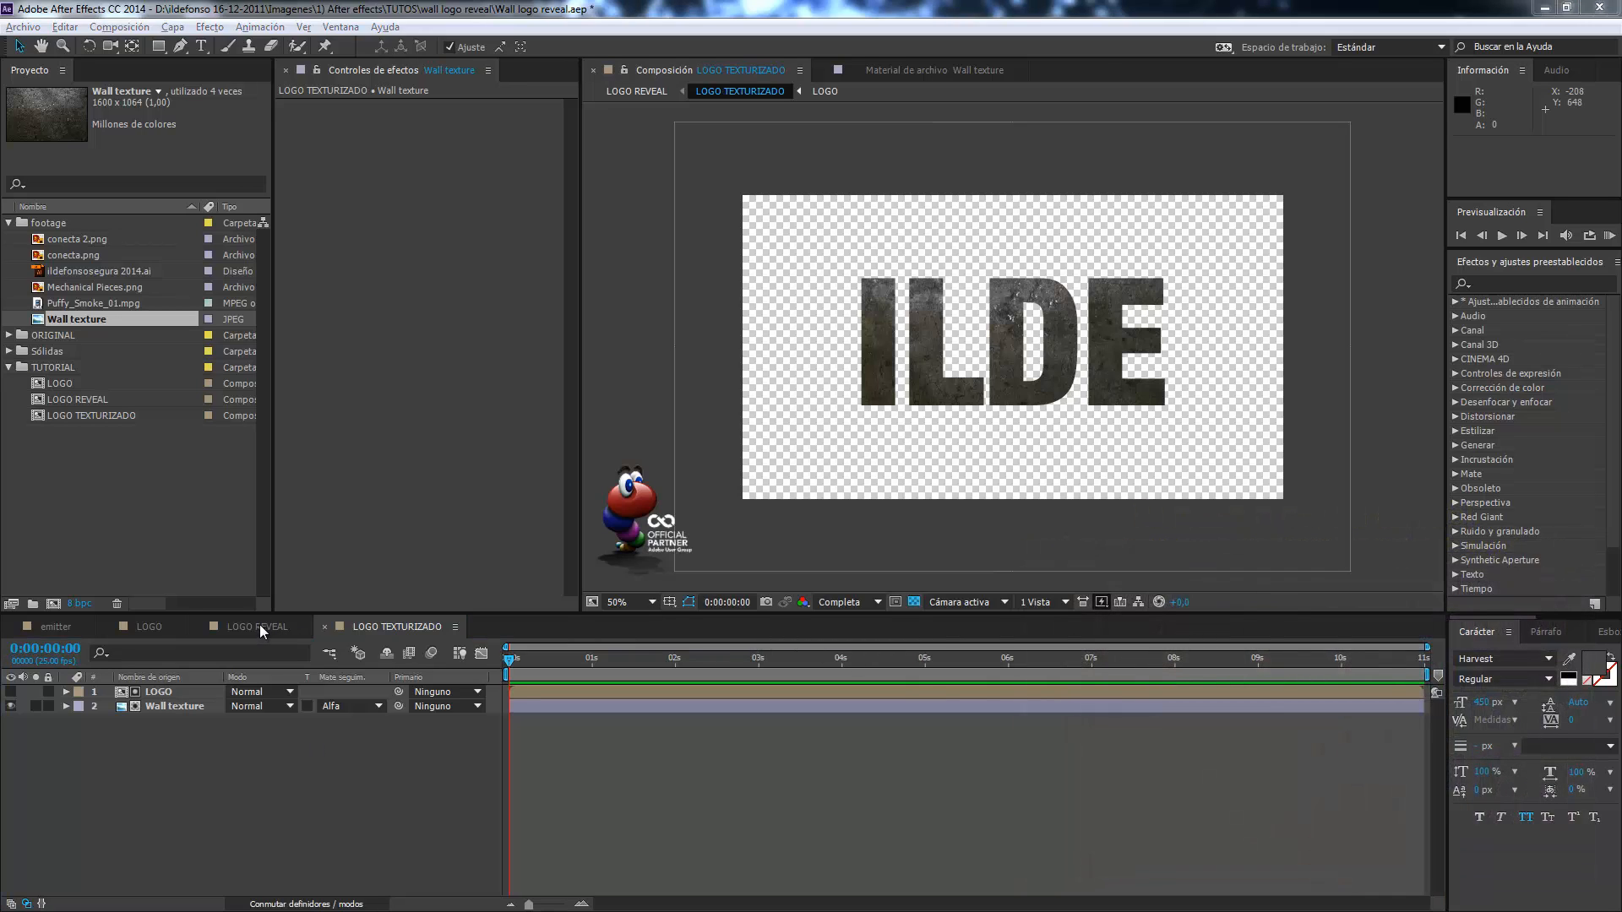
# In LOGO REVEAL, place Wall texture beneath the LOGO TEXTURIZADO layer and fit it to the composition size.
pyautogui.click(258, 626)
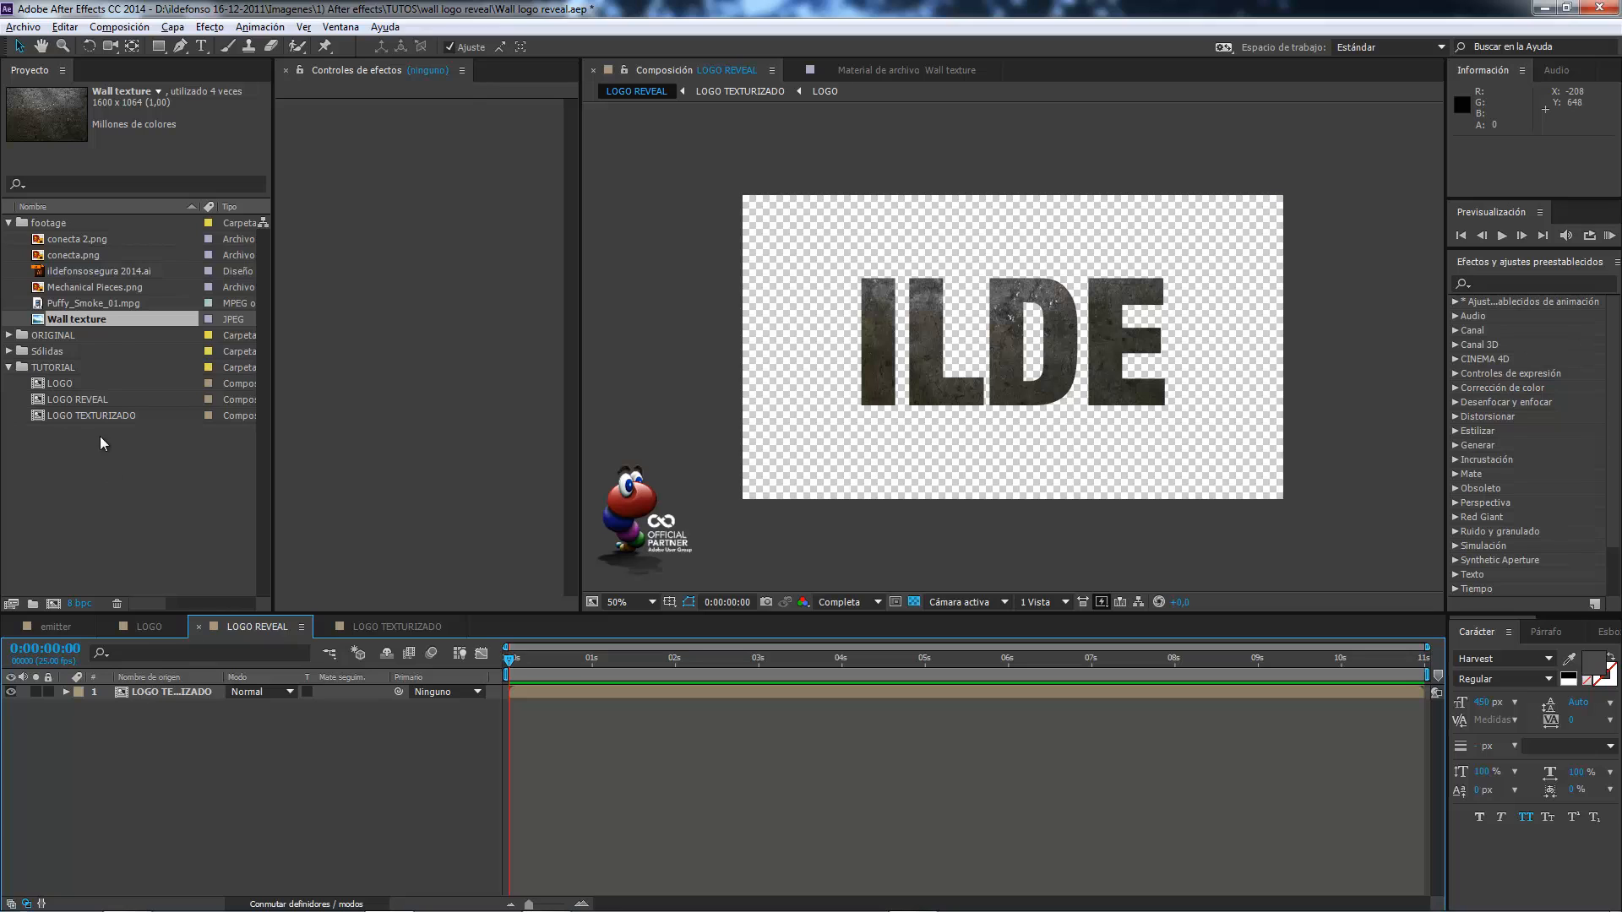
pyautogui.moveTo(98, 318); pyautogui.dragTo(227, 738)
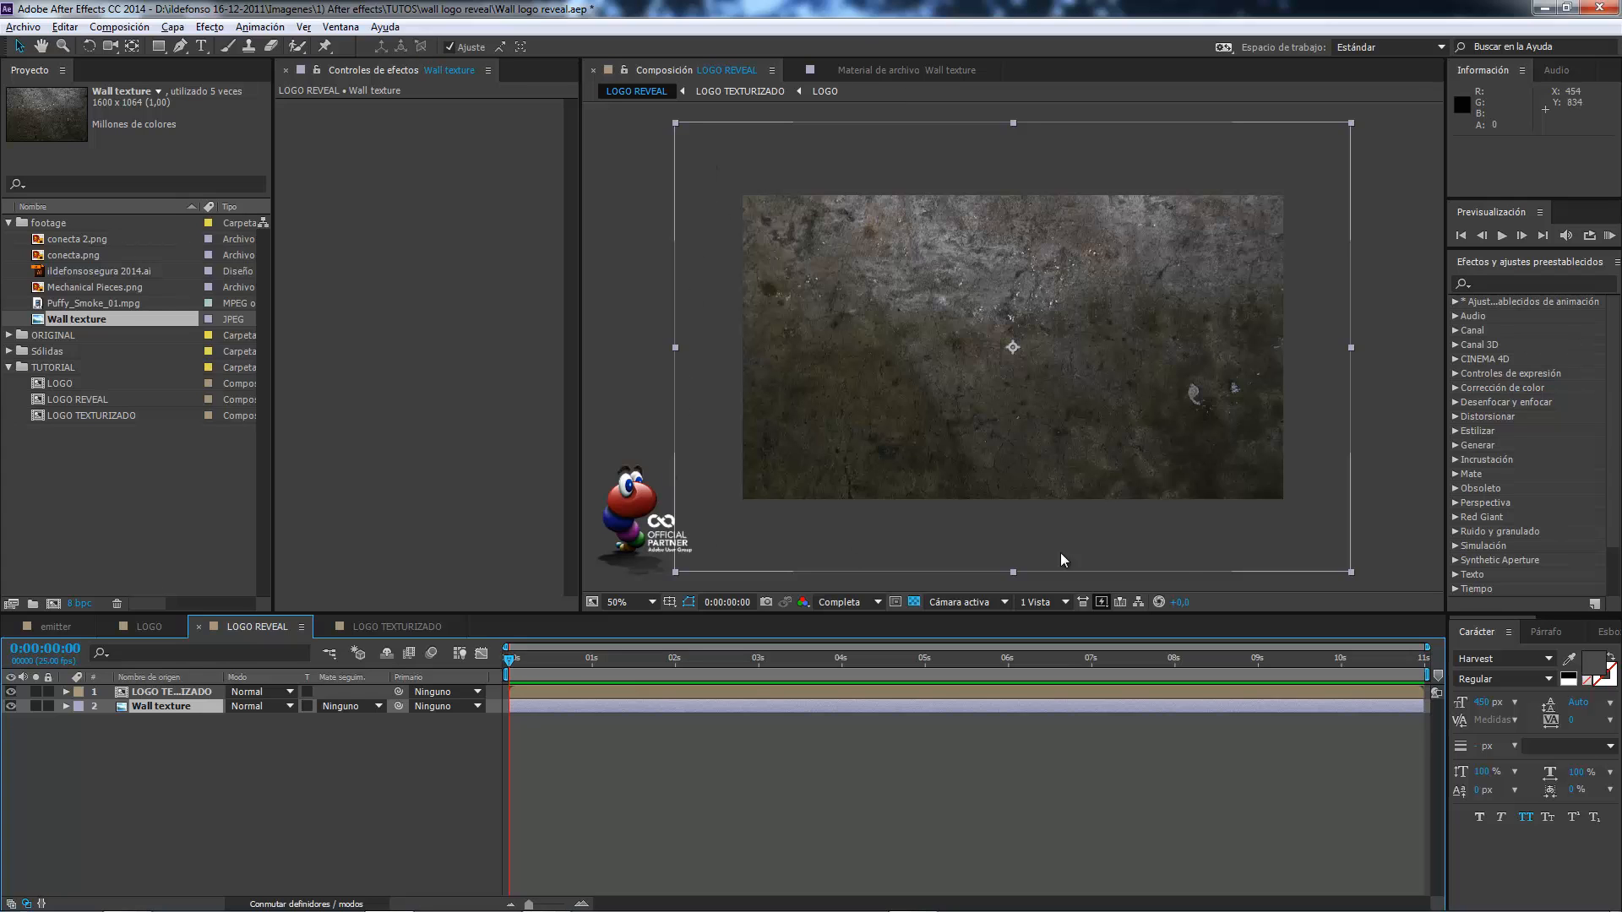
pyautogui.click(172, 26)
pyautogui.moveTo(221, 227)
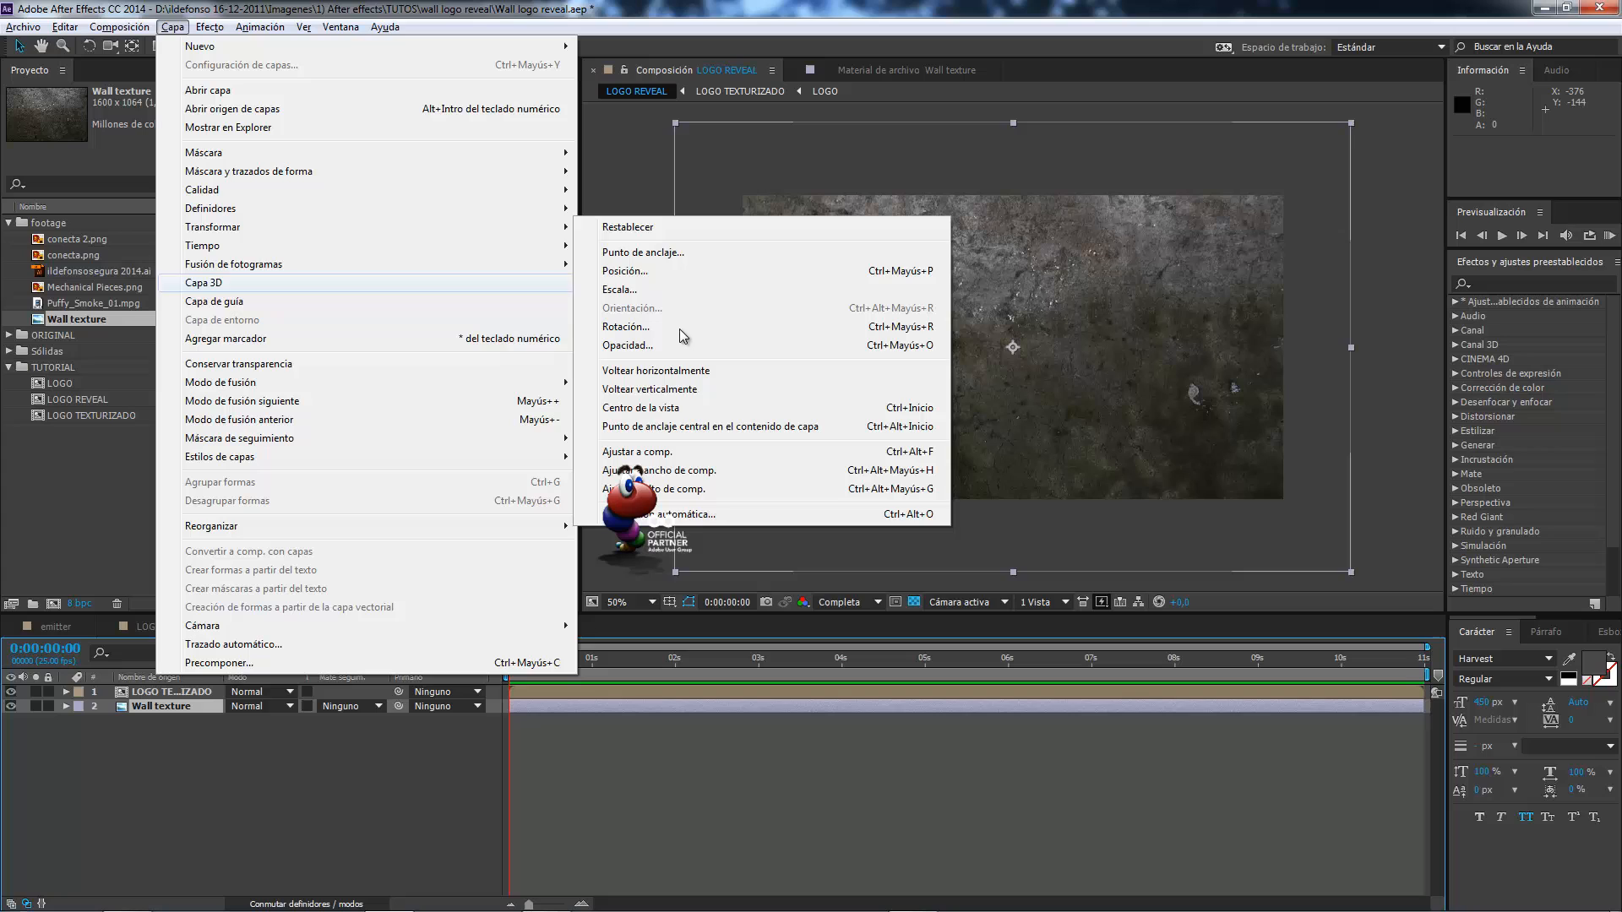
pyautogui.click(712, 455)
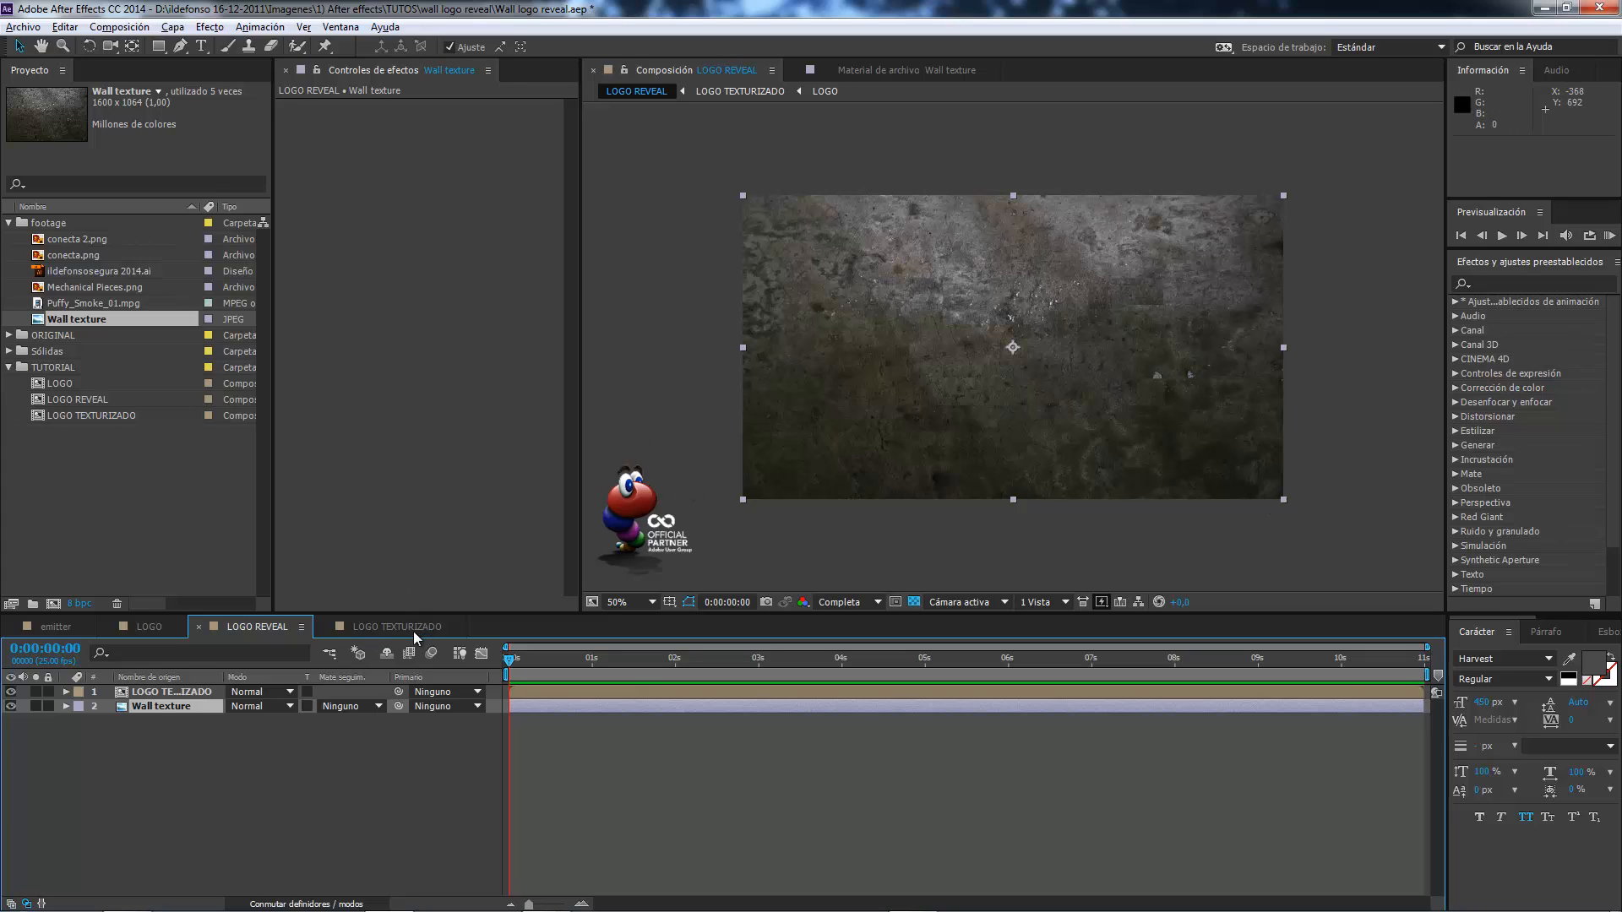
# In LOGO TEXTURIZADO, move the Wall texture layer to about position 688, 296 to offset it from the background wall.
pyautogui.click(385, 630)
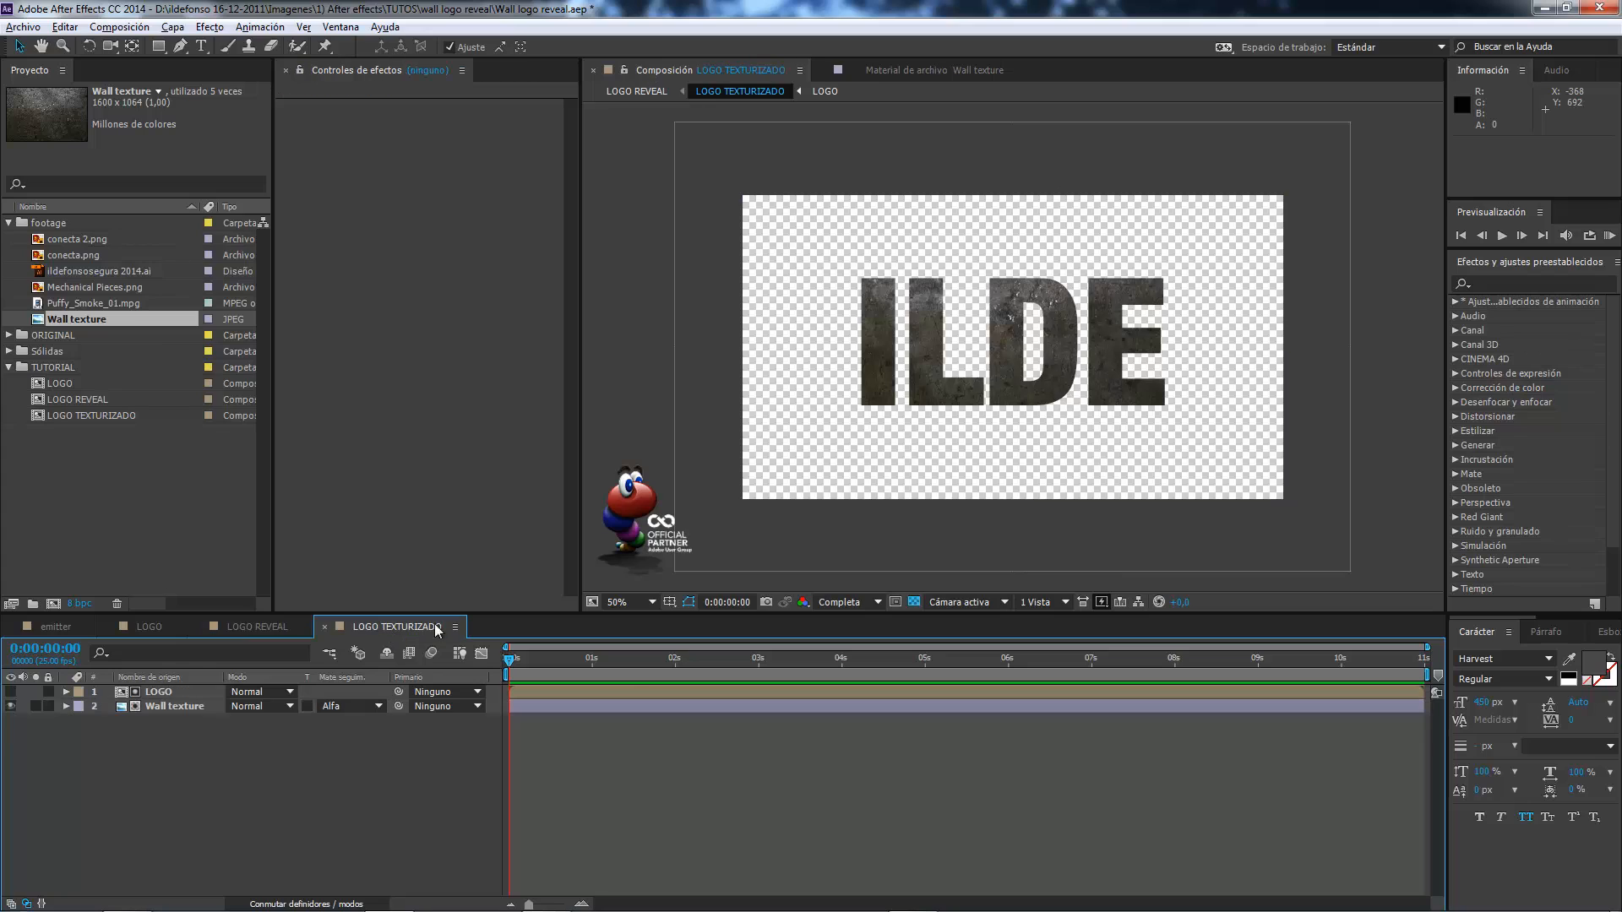
pyautogui.click(182, 706)
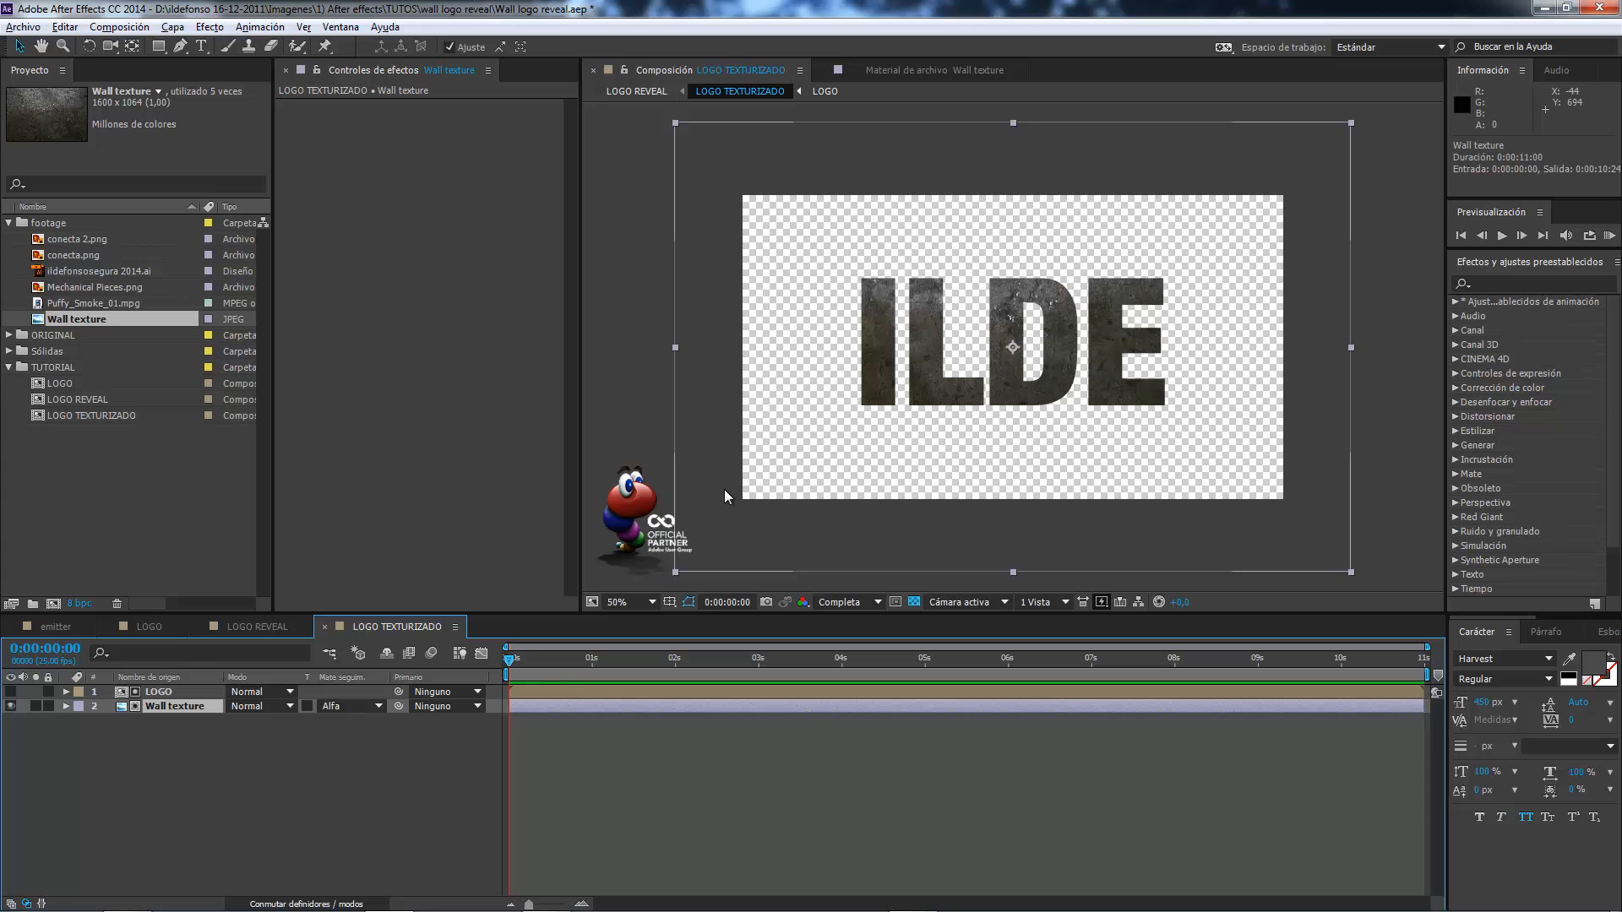
pyautogui.moveTo(719, 503); pyautogui.dragTo(741, 476)
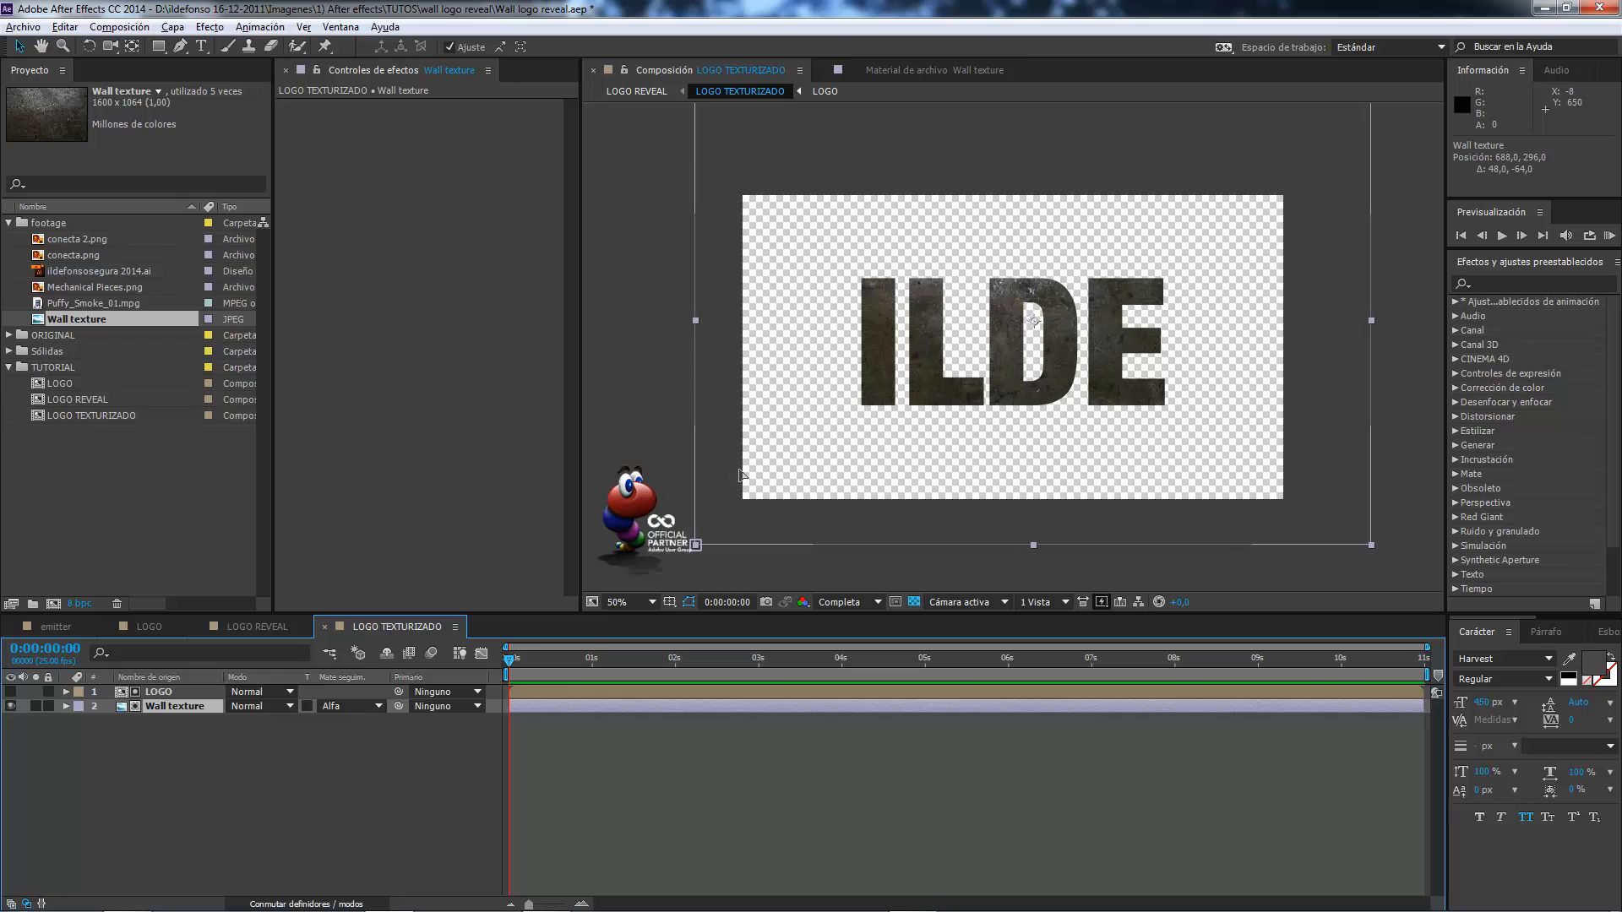
# Inspect the offset lettering against the wall in LOGO REVEAL and view the finished example in the emitter composition.
pyautogui.click(246, 625)
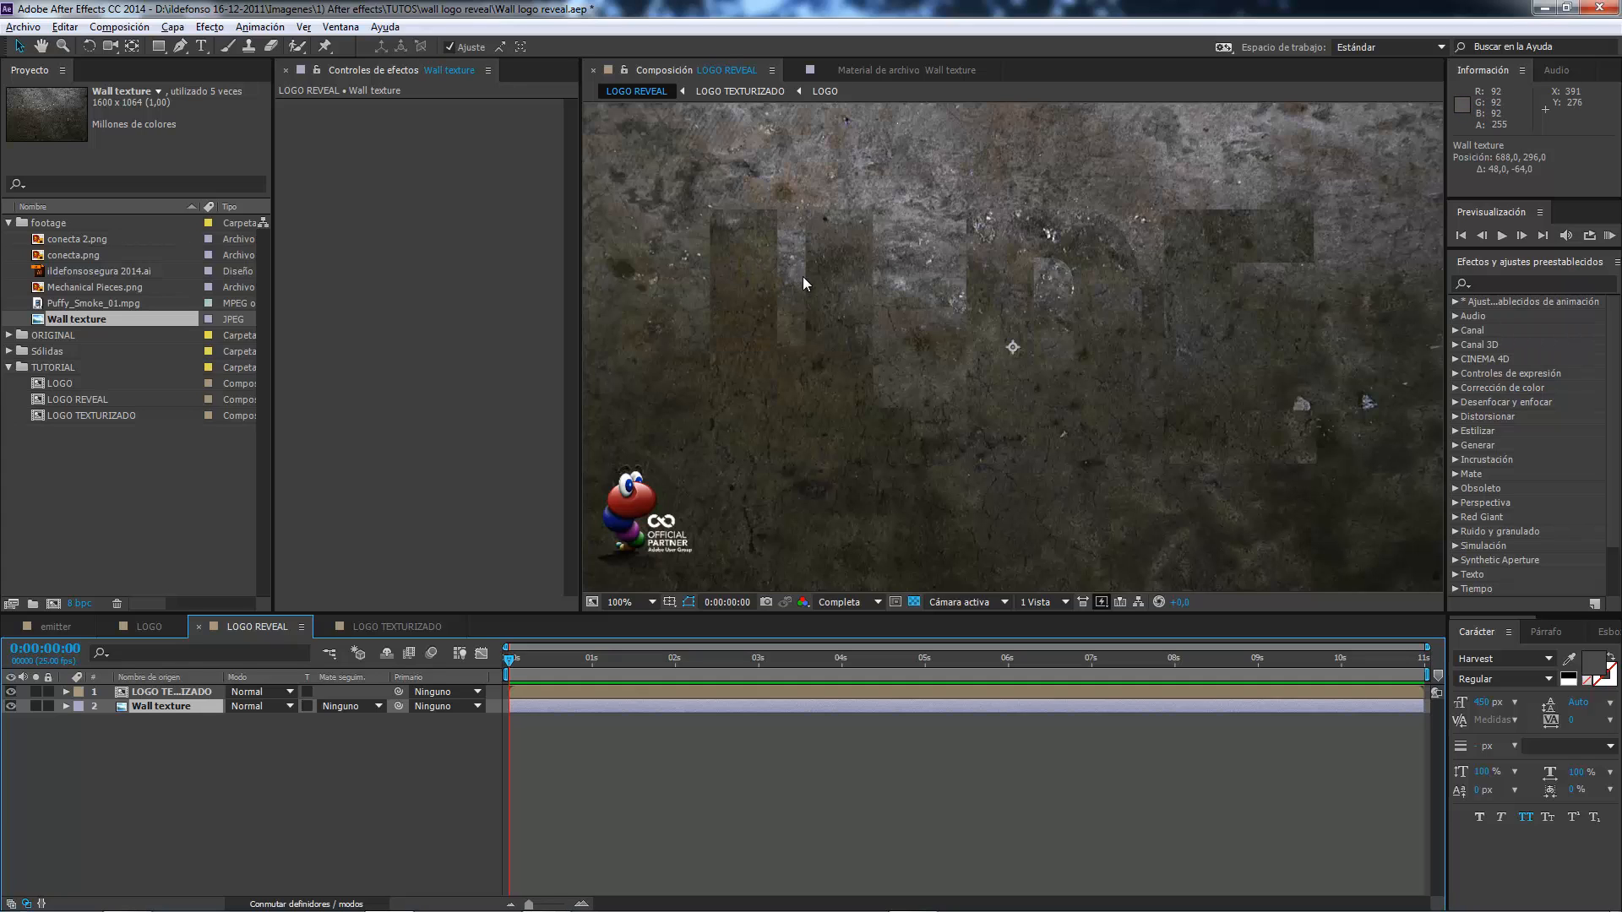
pyautogui.press(',')
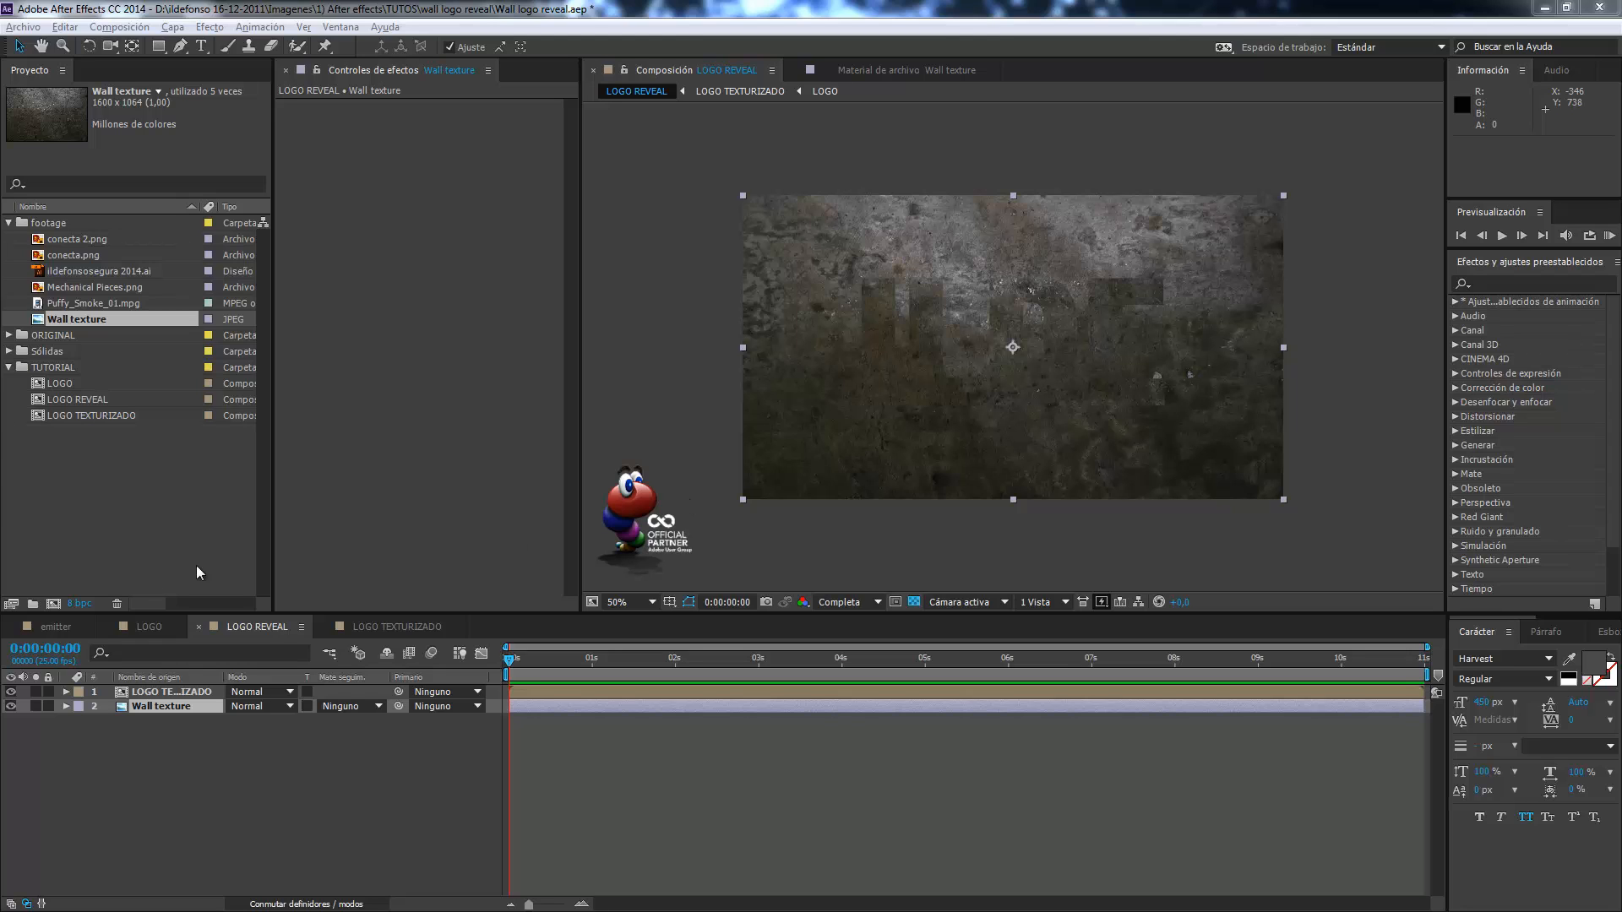
pyautogui.click(55, 626)
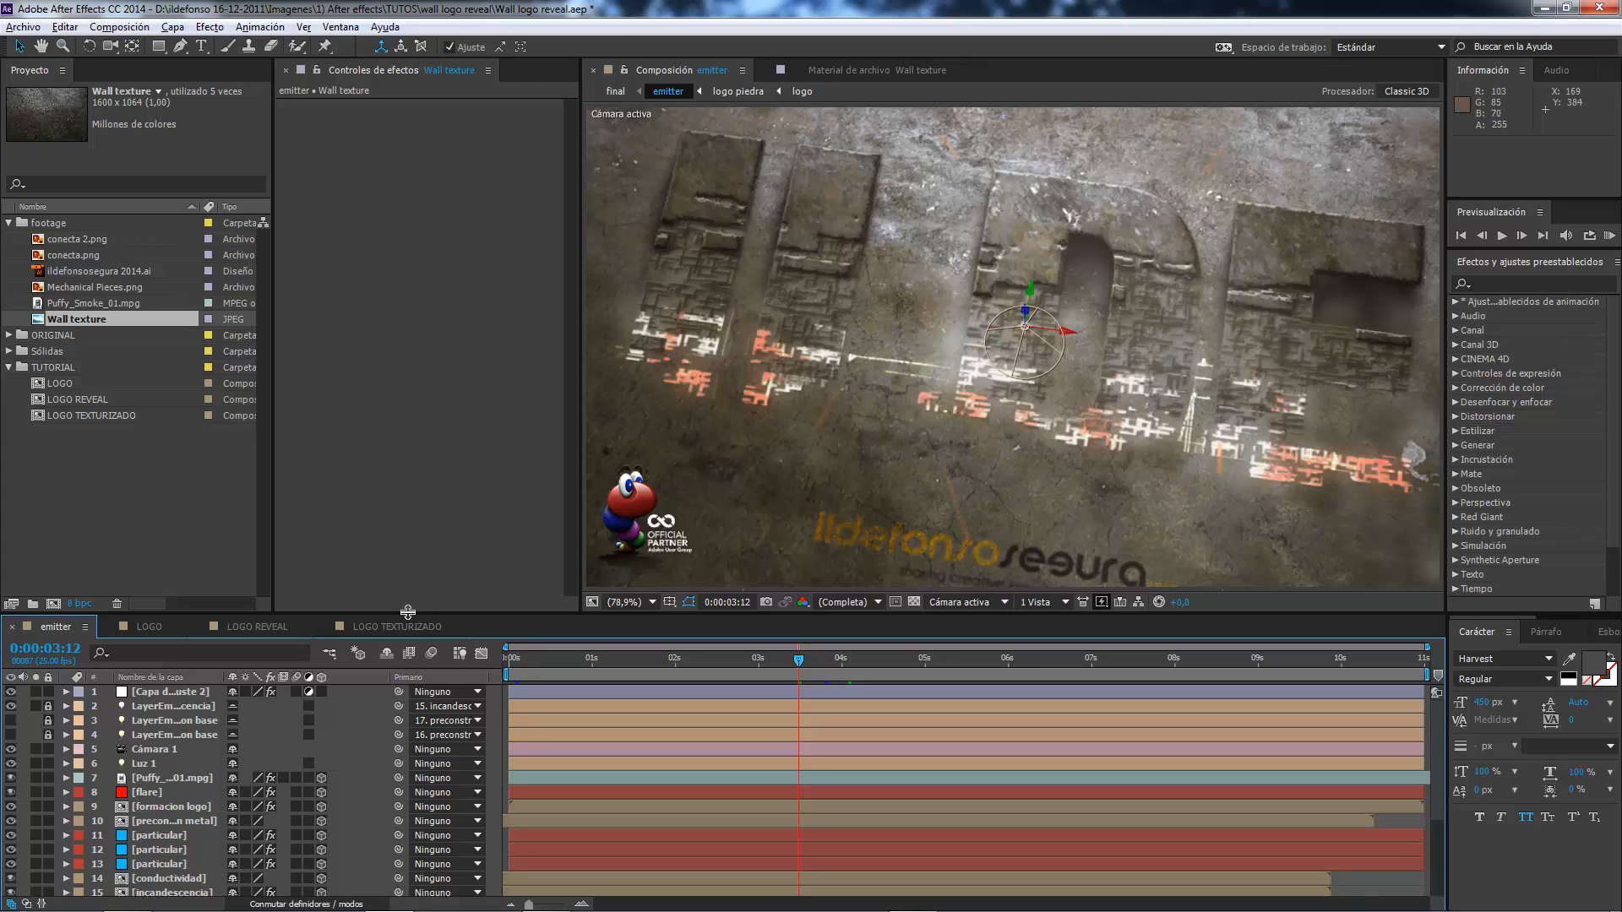
pyautogui.click(268, 627)
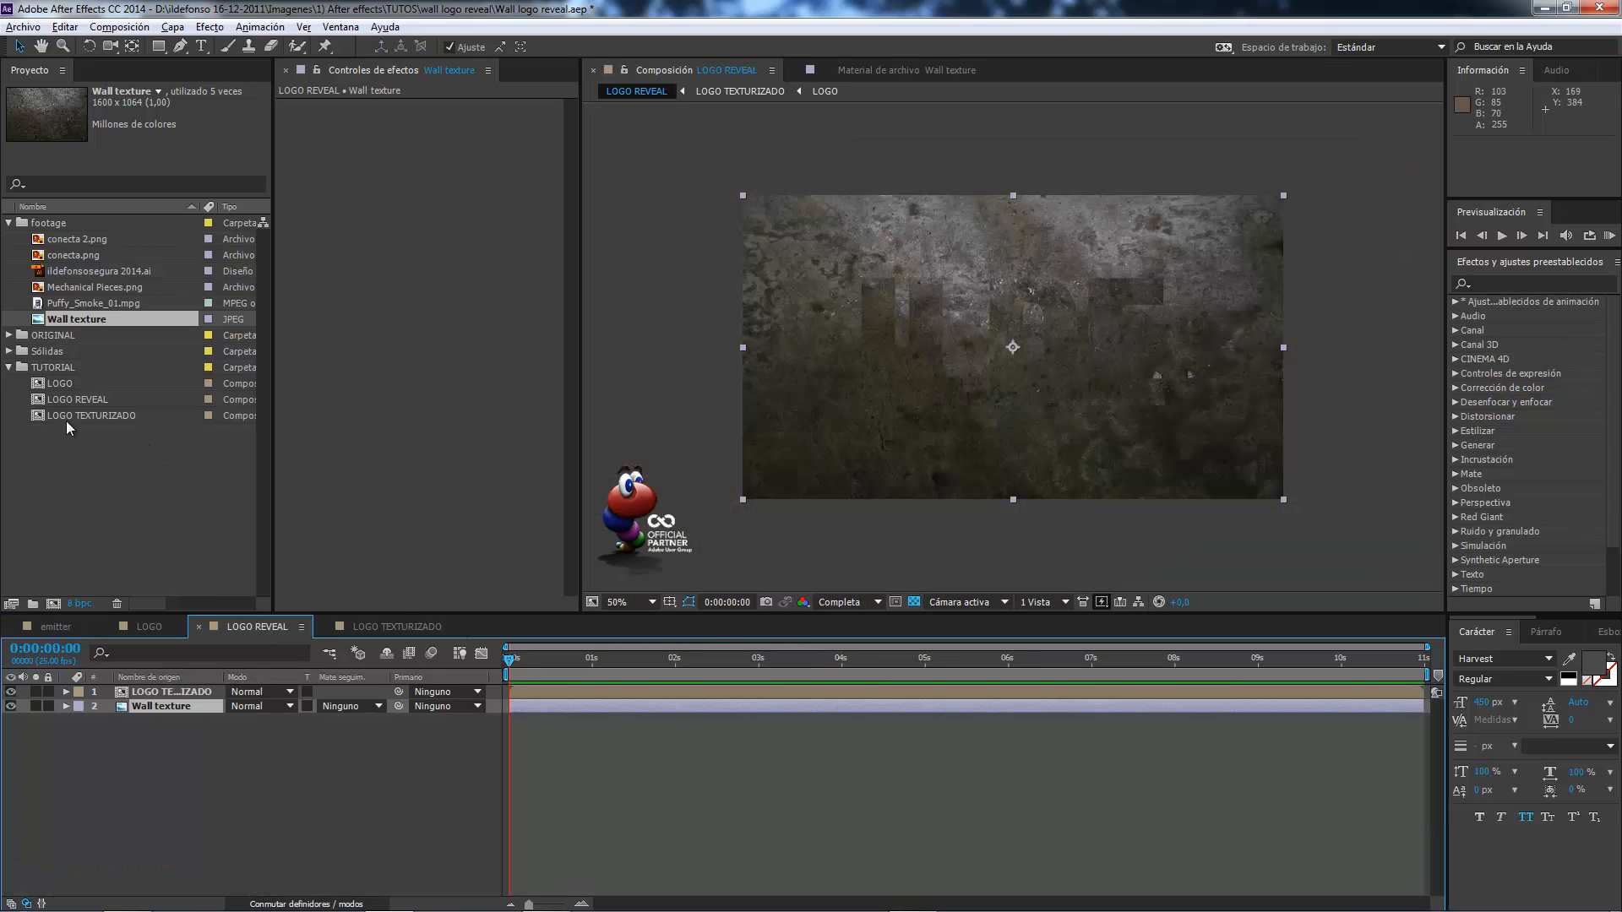
# Create a composition named MATE1 in the TUTORIAL folder at 1280 x 720 px, 25 fps, lasting 0:00:11:00.
pyautogui.click(43, 367)
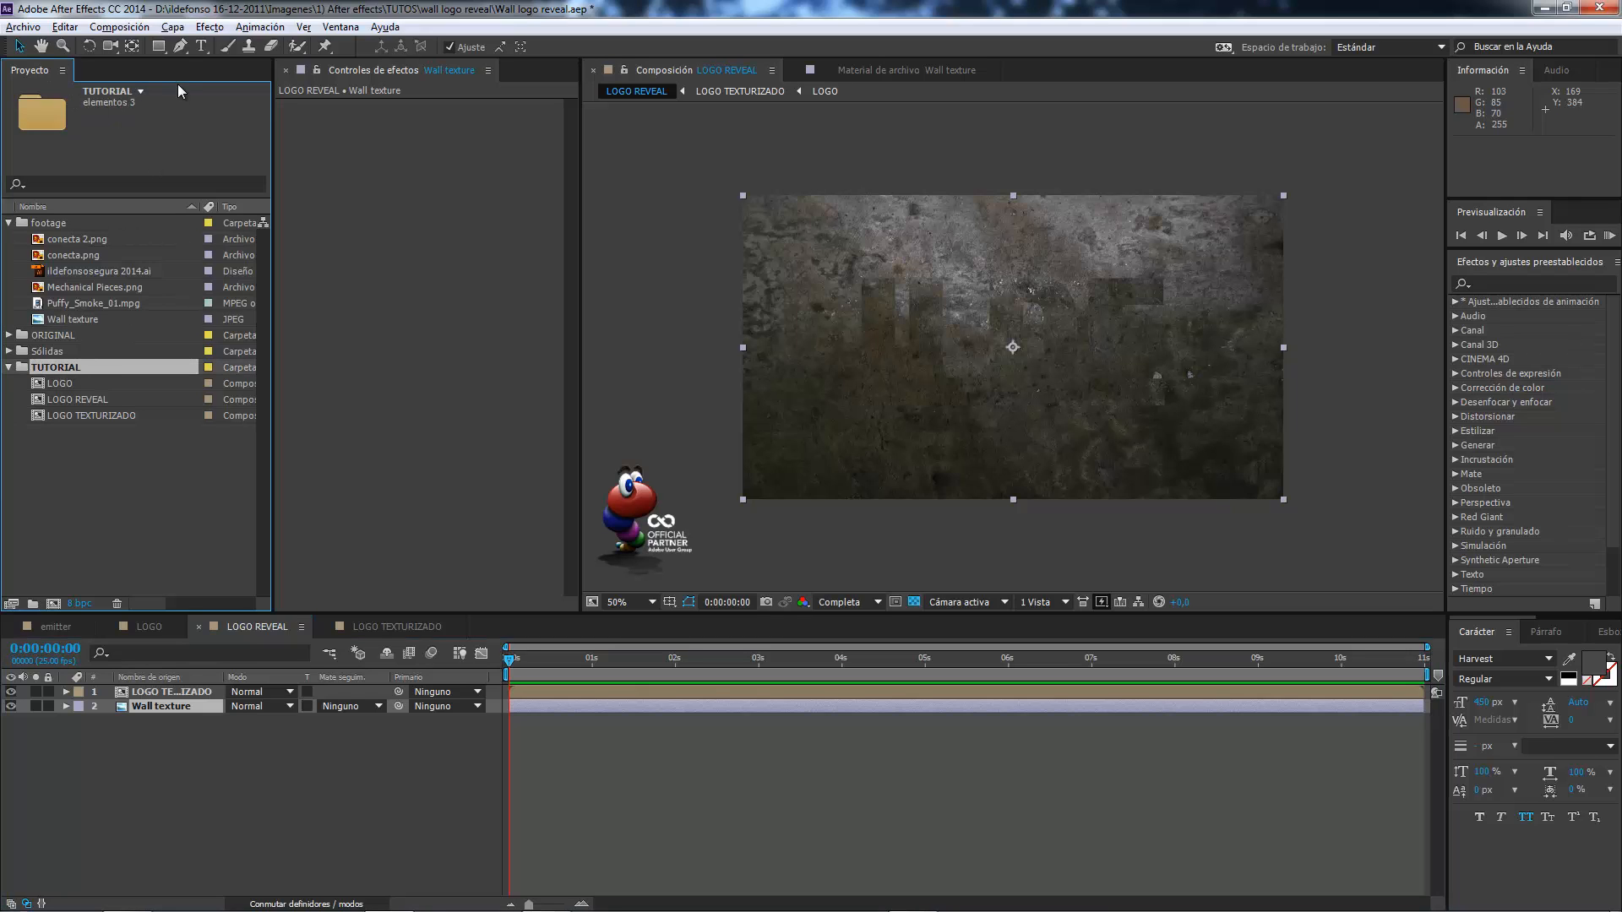
pyautogui.click(173, 27)
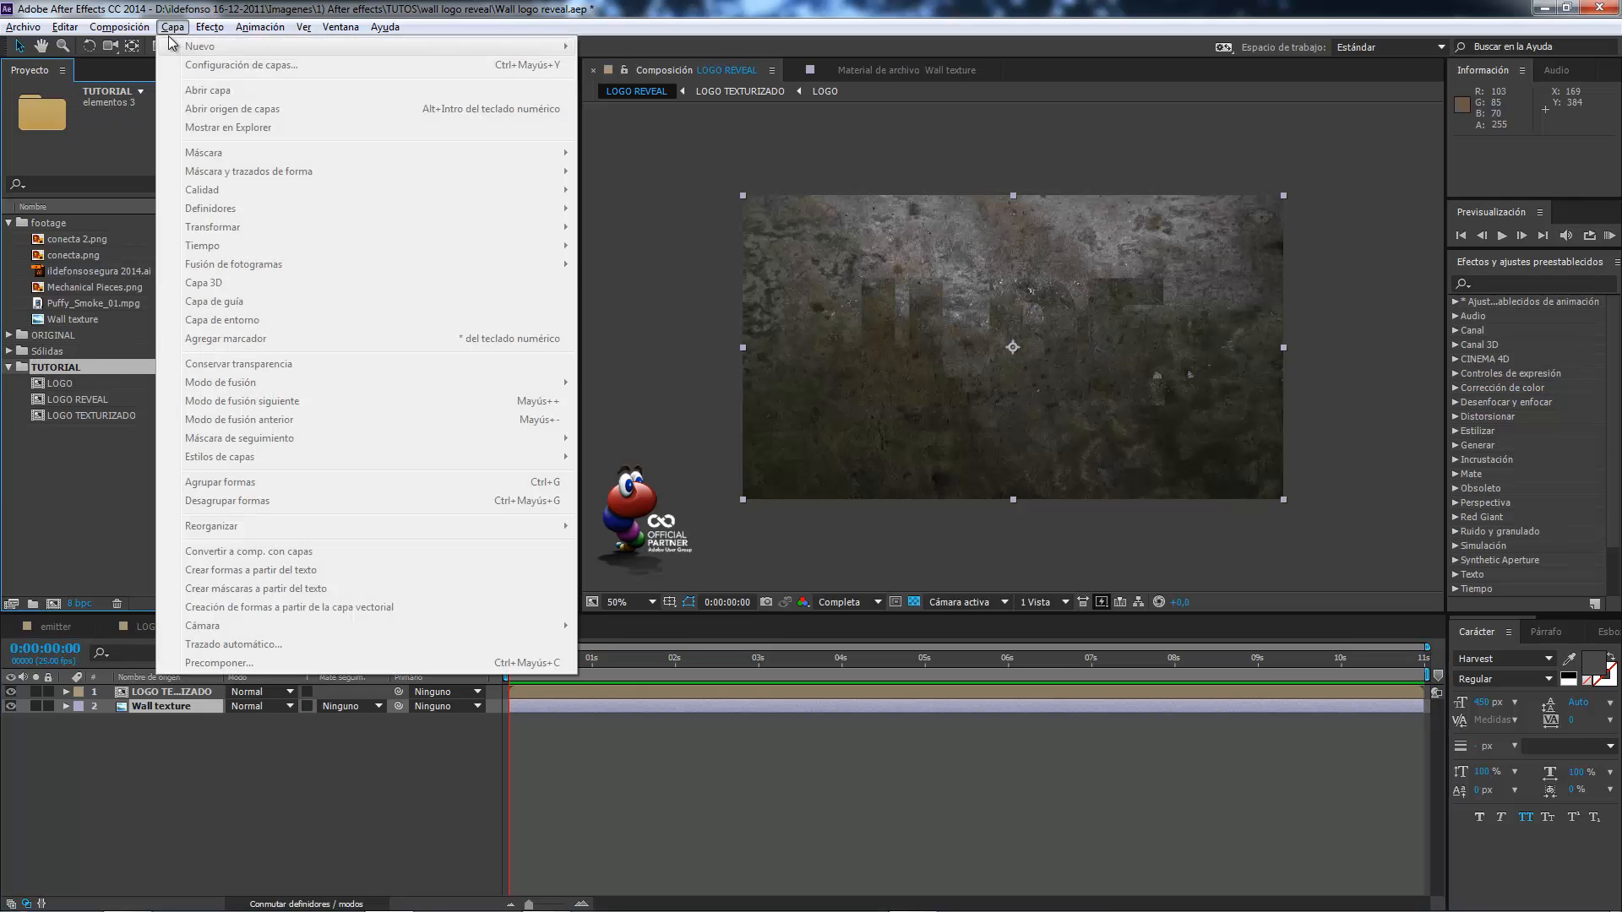
pyautogui.click(142, 45)
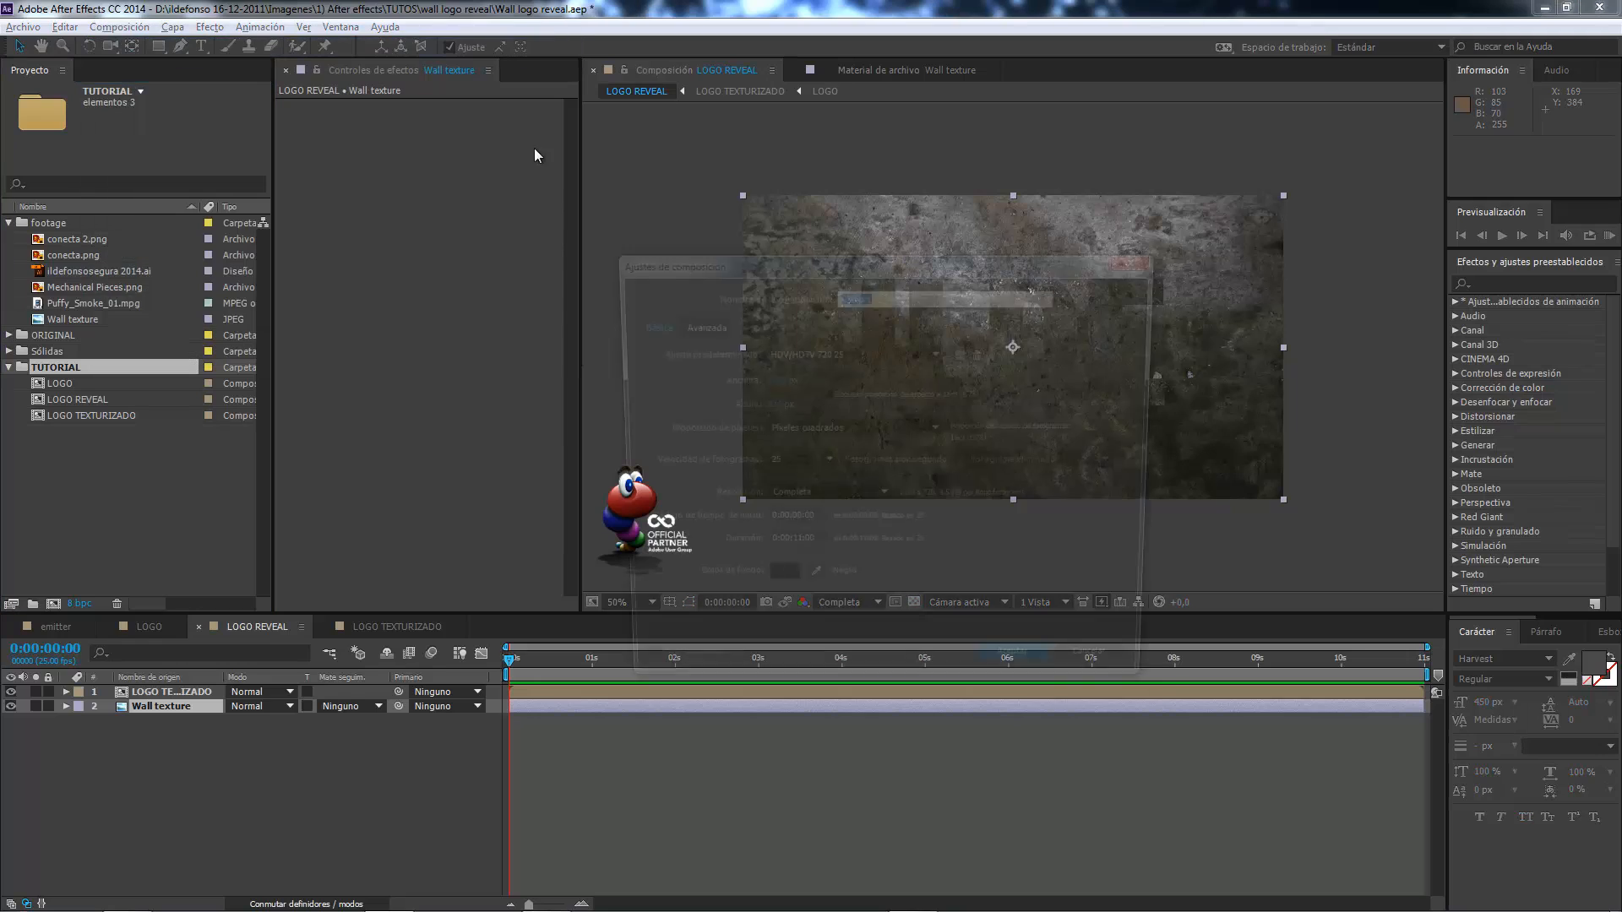
pyautogui.write('MATE1')
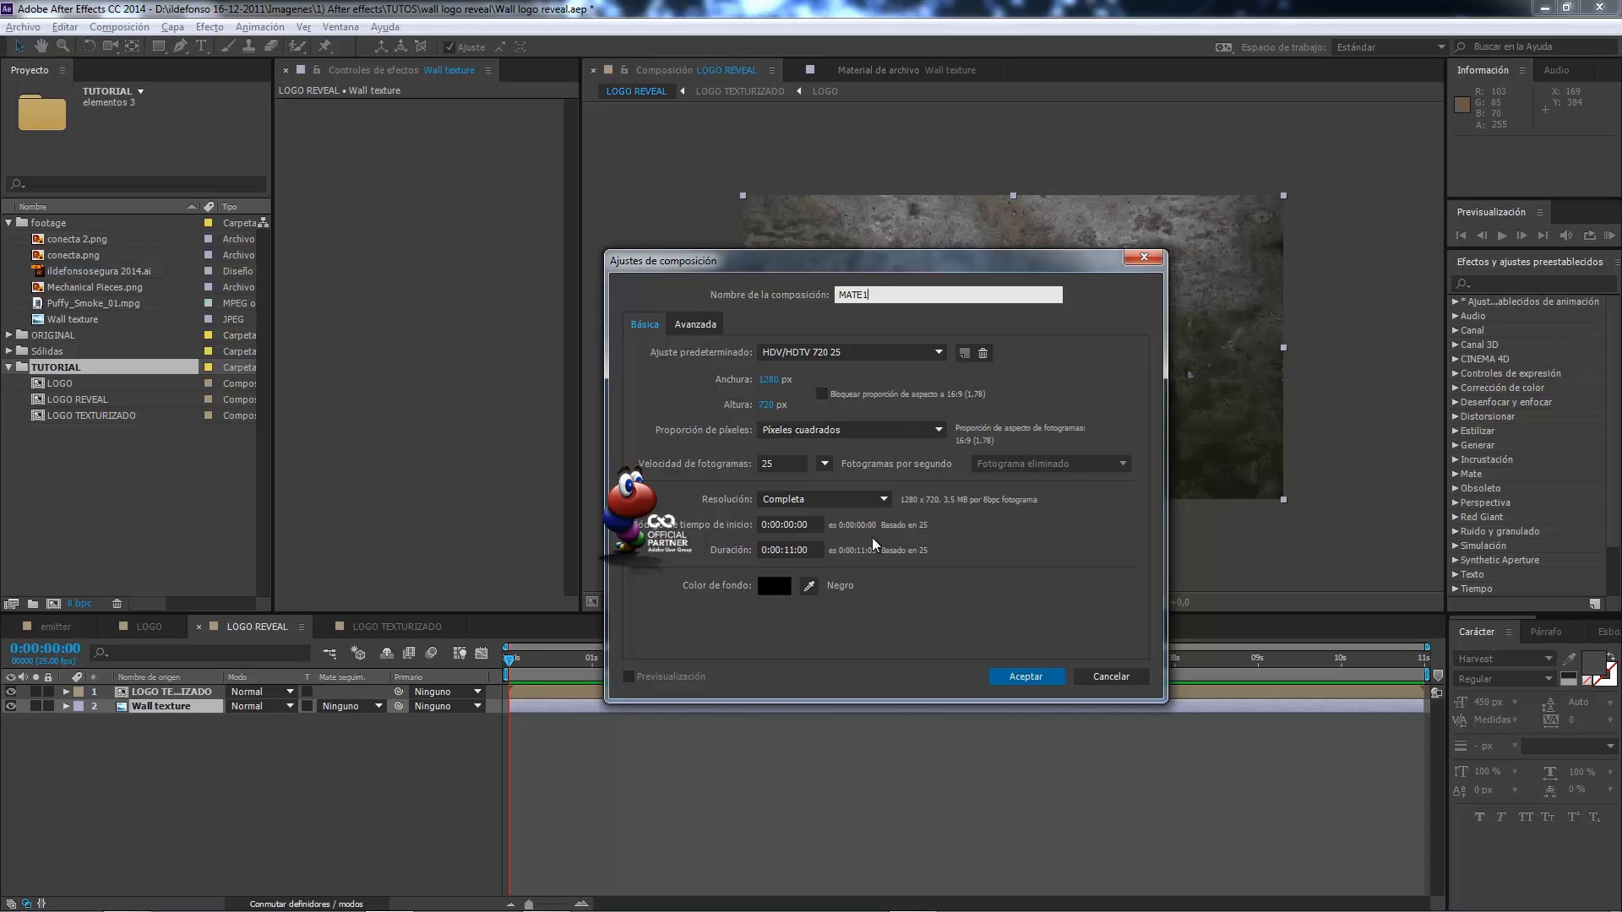
pyautogui.click(1012, 677)
# Add a composition-sized black solid named PARTICULAR 1 to the MATE1 composition.
pyautogui.rightClick(271, 751)
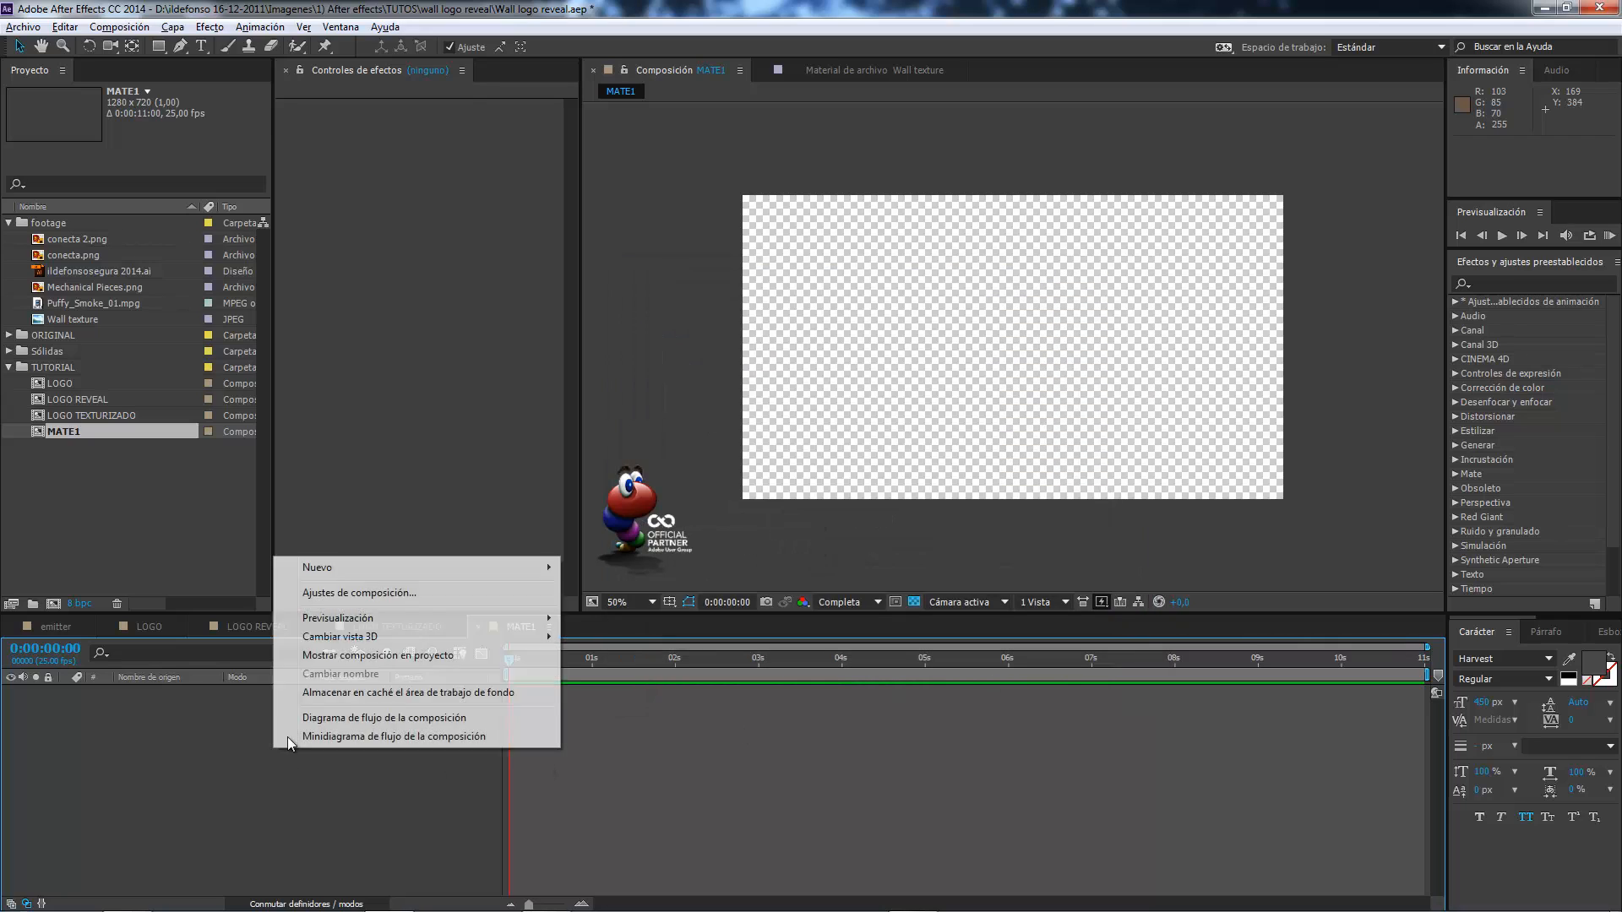
pyautogui.moveTo(341, 570)
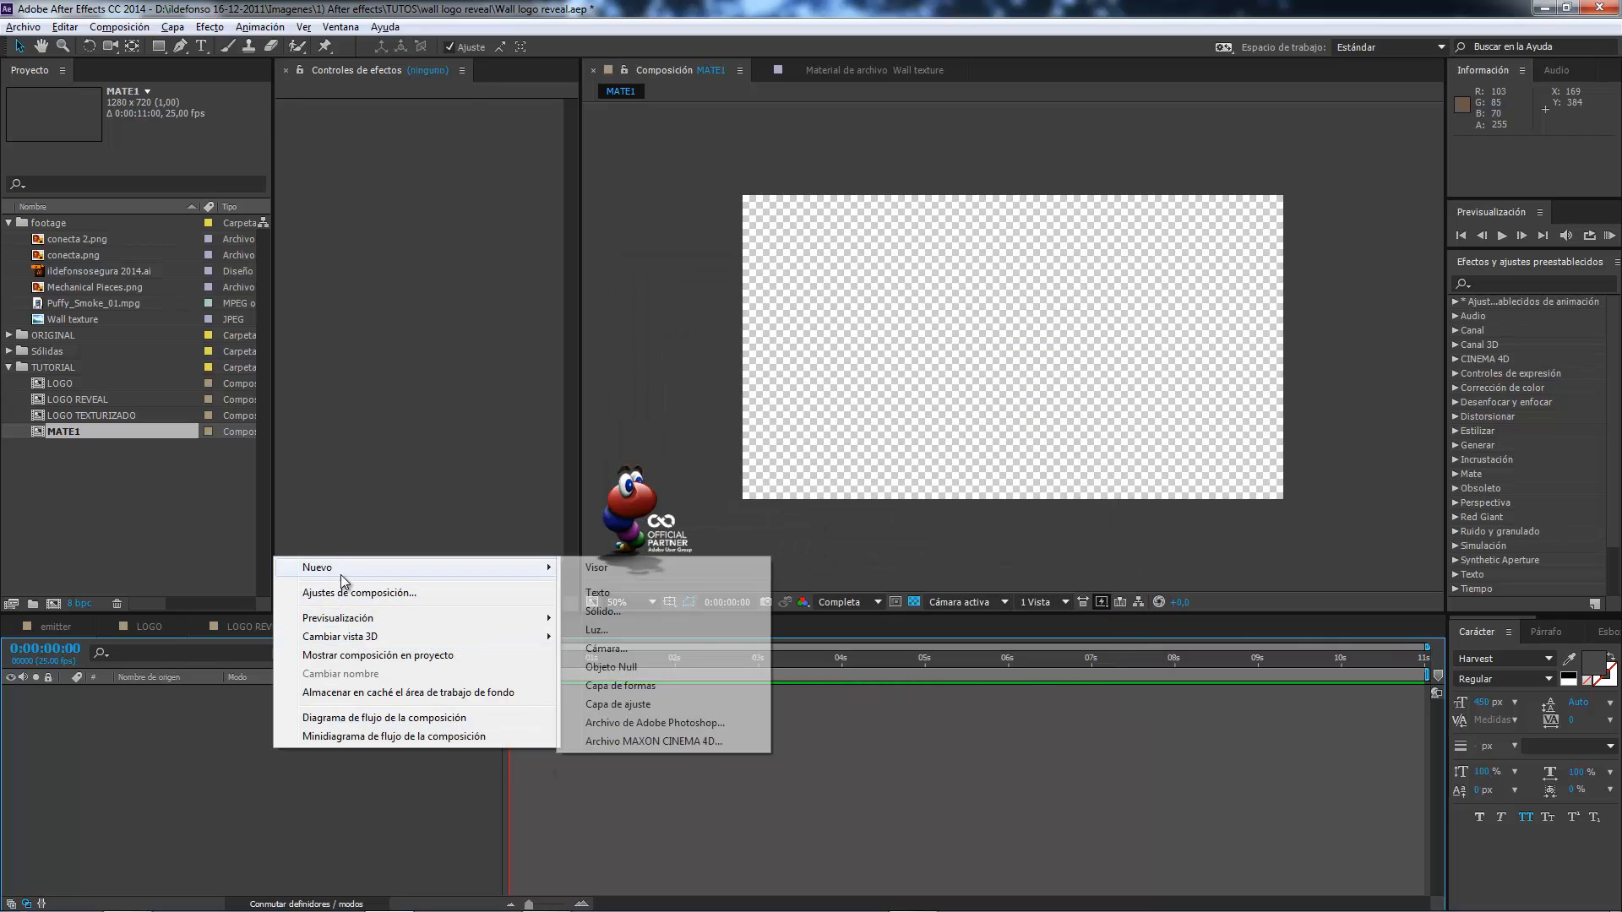
pyautogui.click(616, 611)
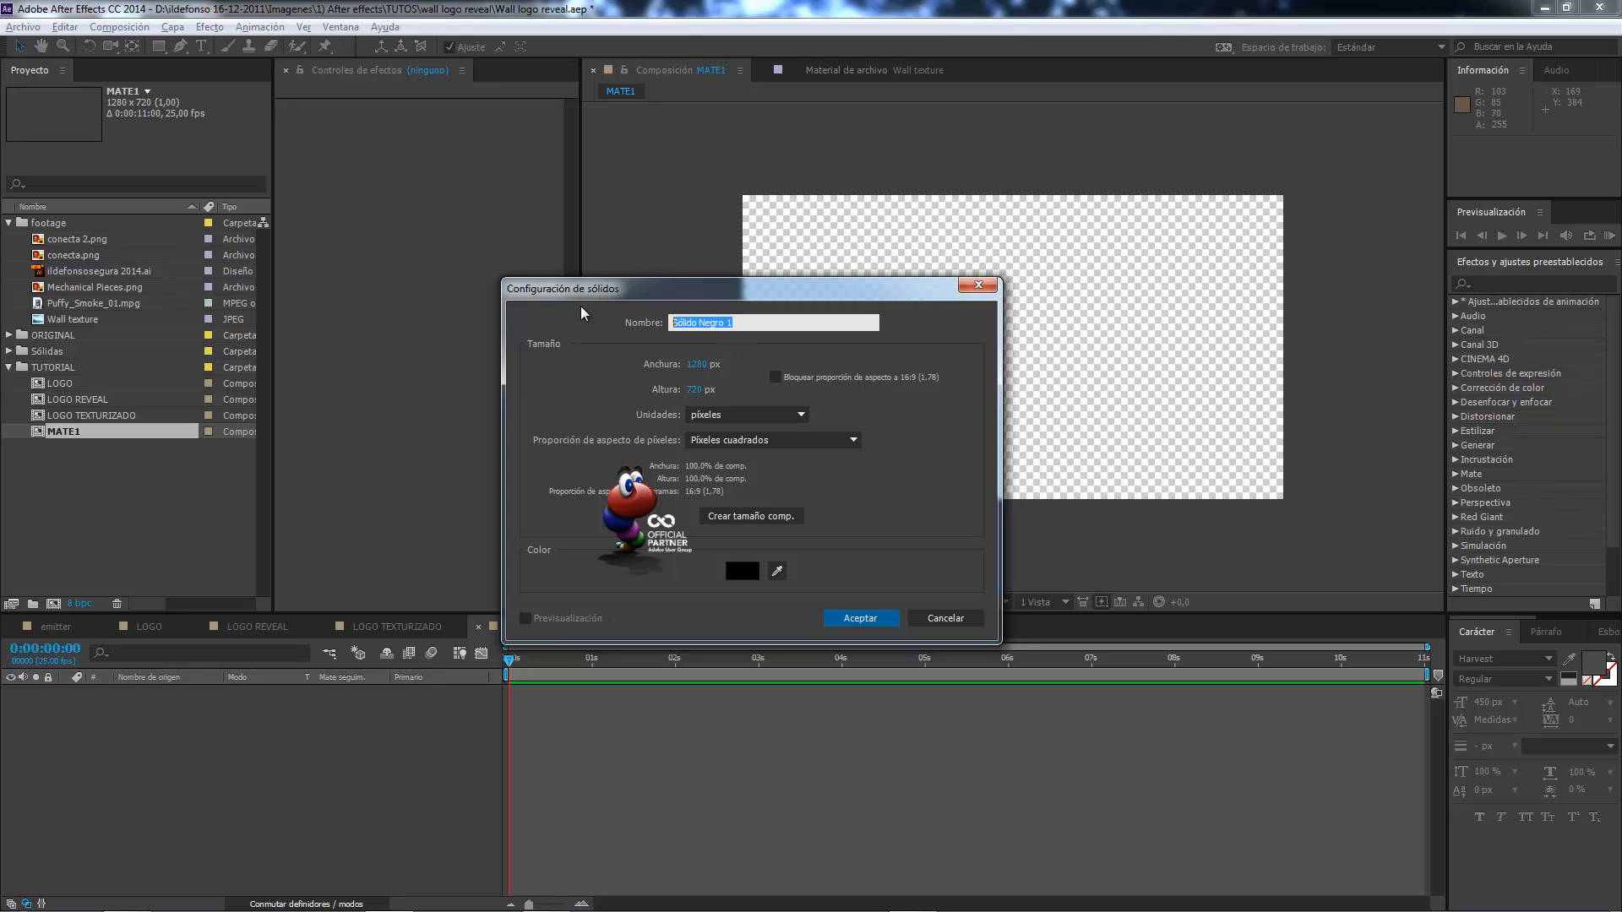
pyautogui.write('PARTICULAR 1')
pyautogui.click(860, 618)
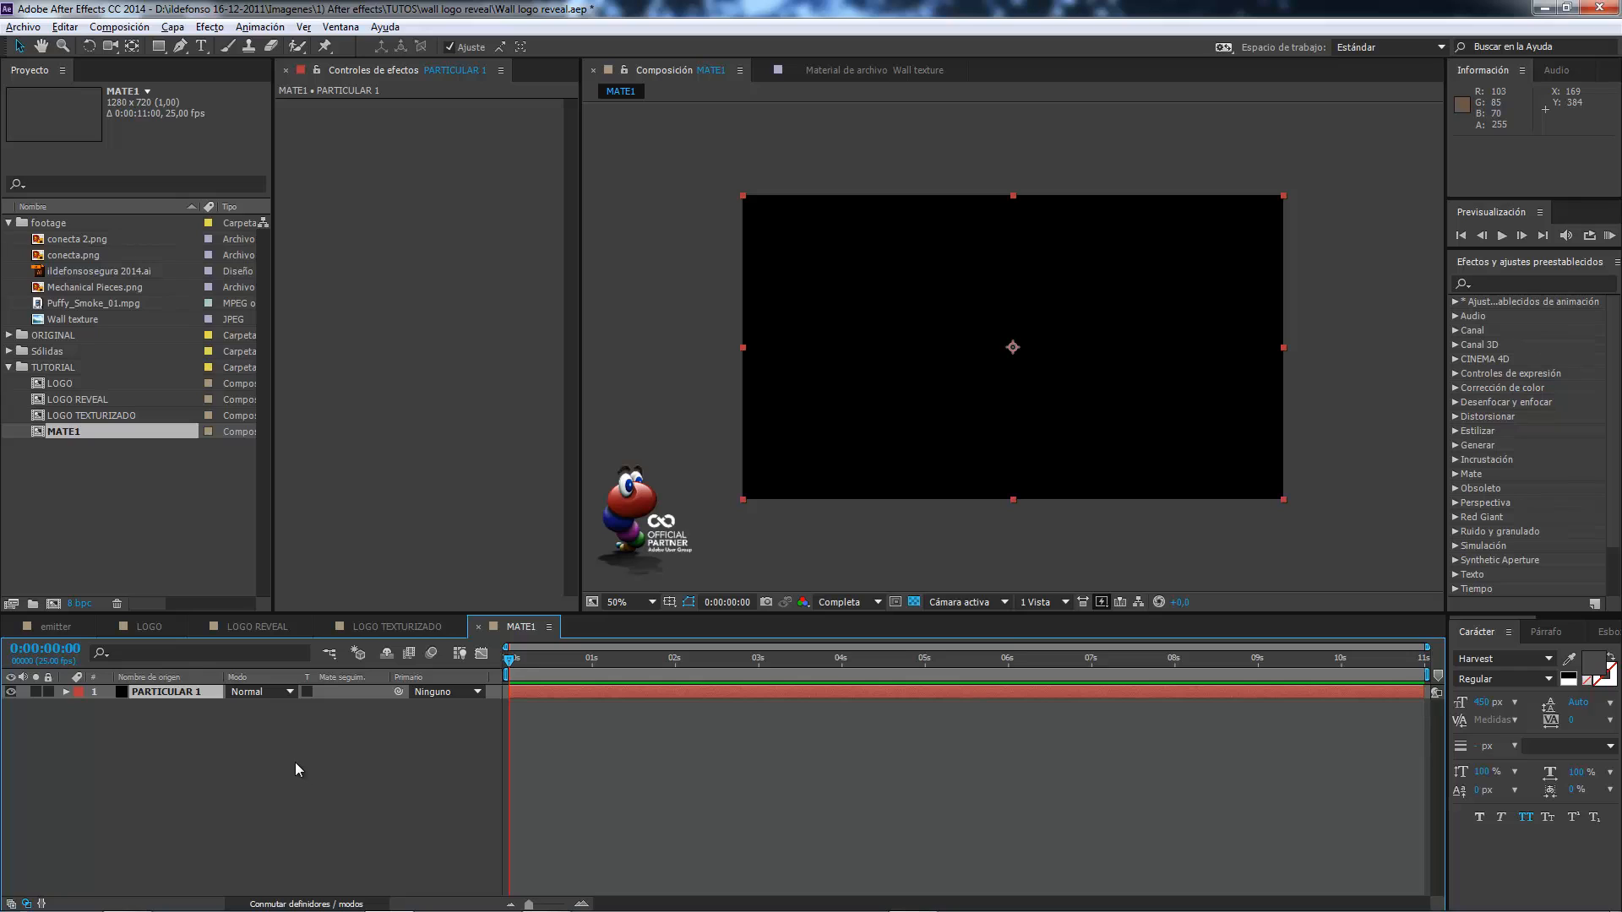
# Apply the Trapcode Particular effect to the PARTICULAR 1 layer and scrub through time to preview the default particles.
pyautogui.rightClick(202, 693)
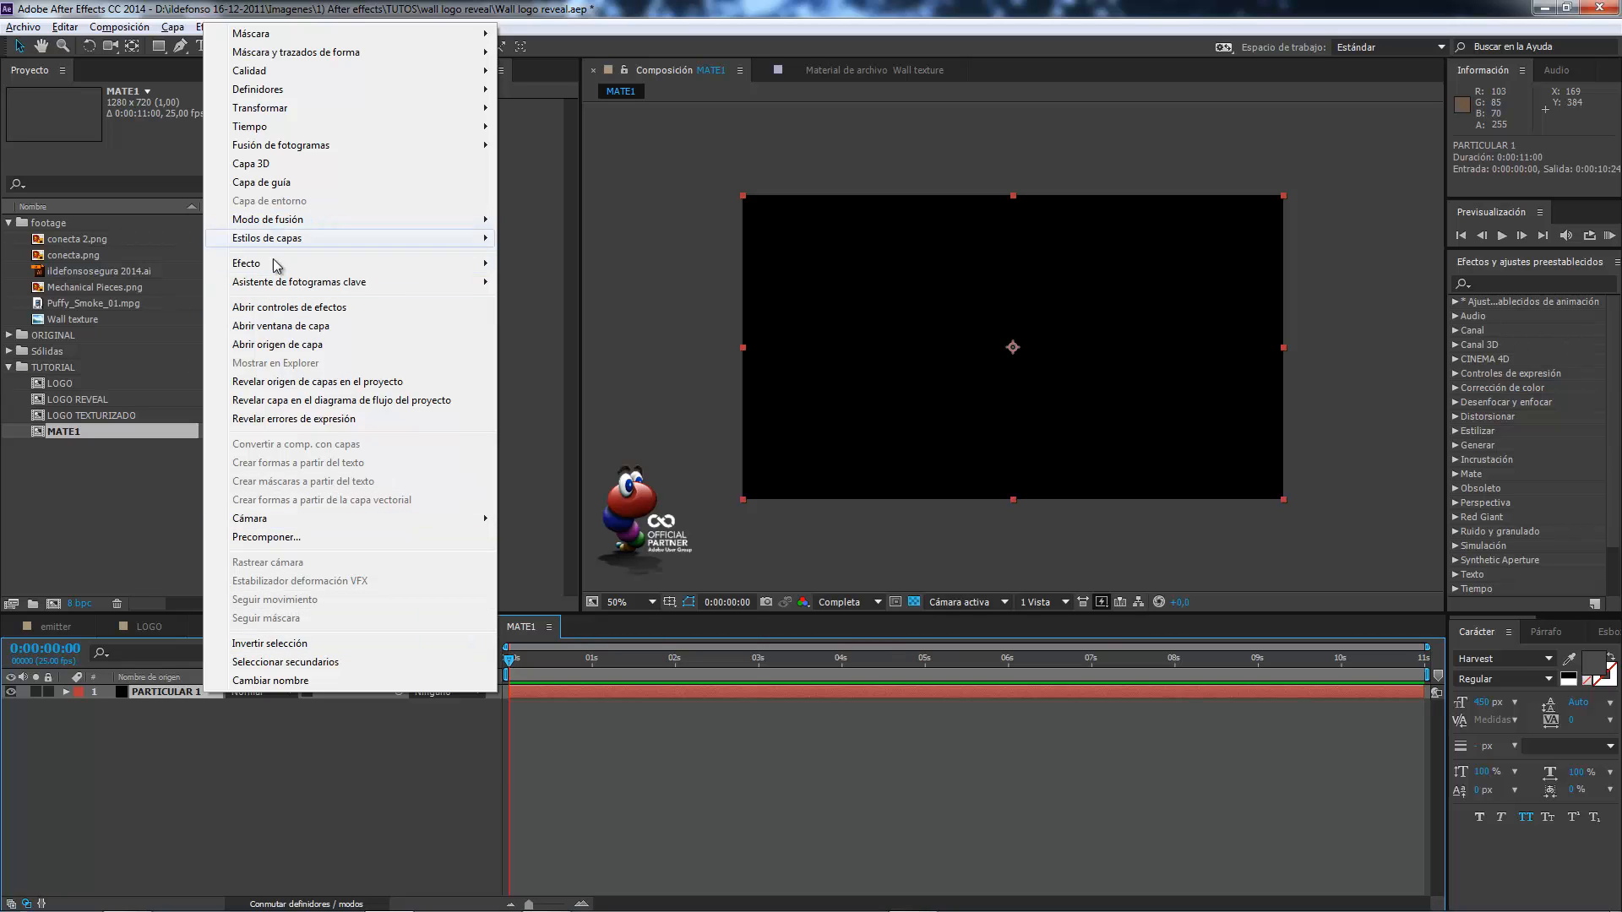
pyautogui.moveTo(333, 265)
pyautogui.moveTo(568, 718)
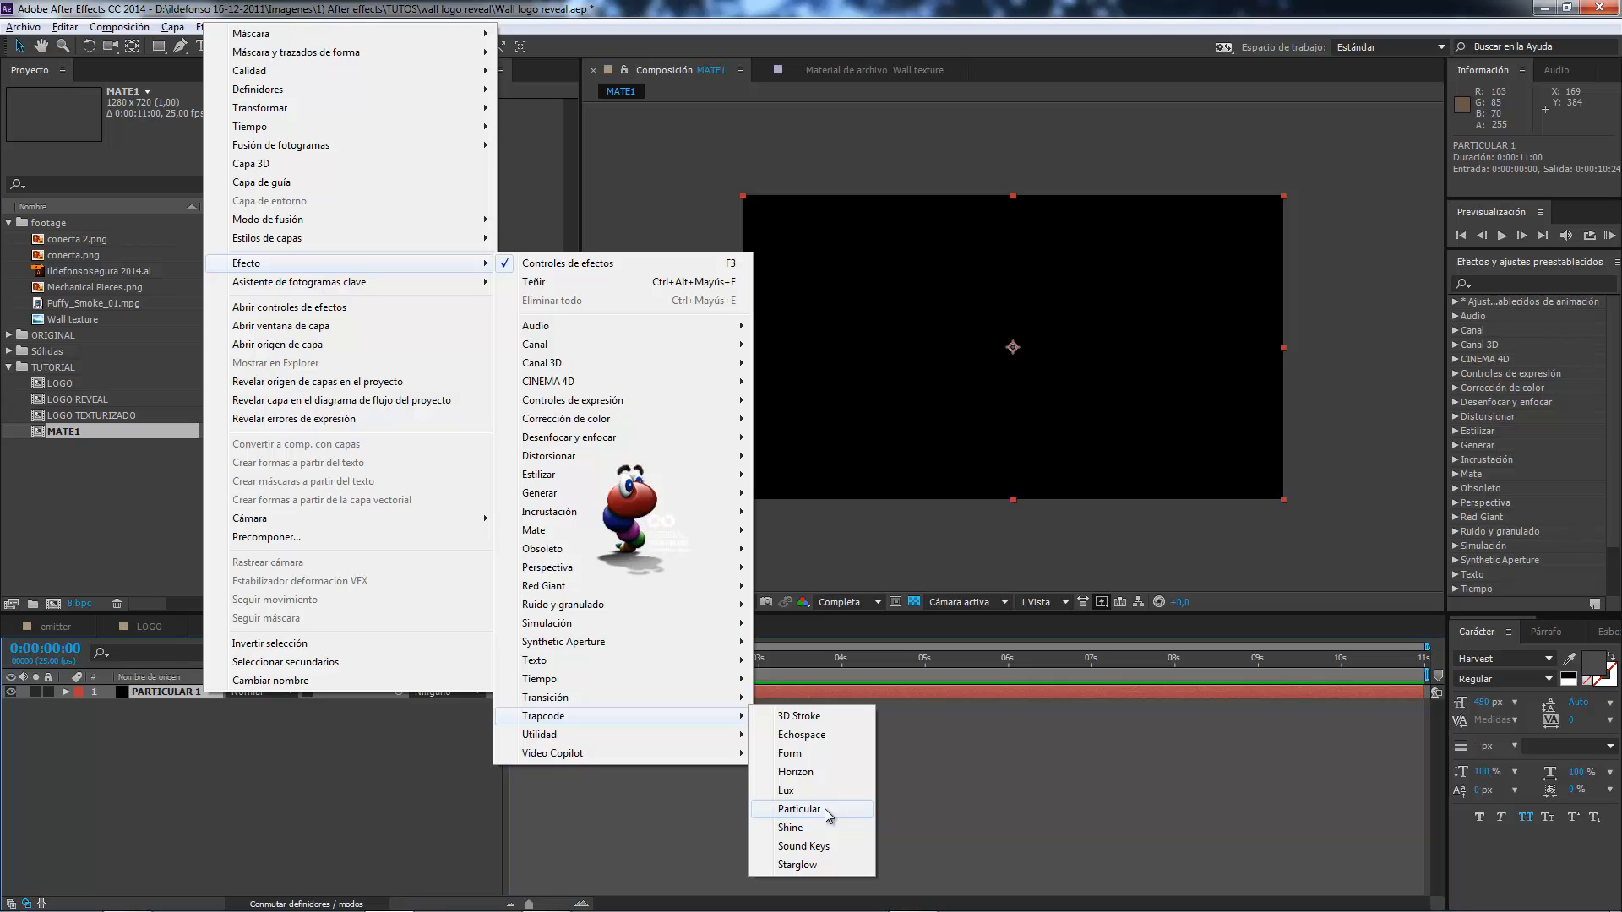
pyautogui.click(799, 810)
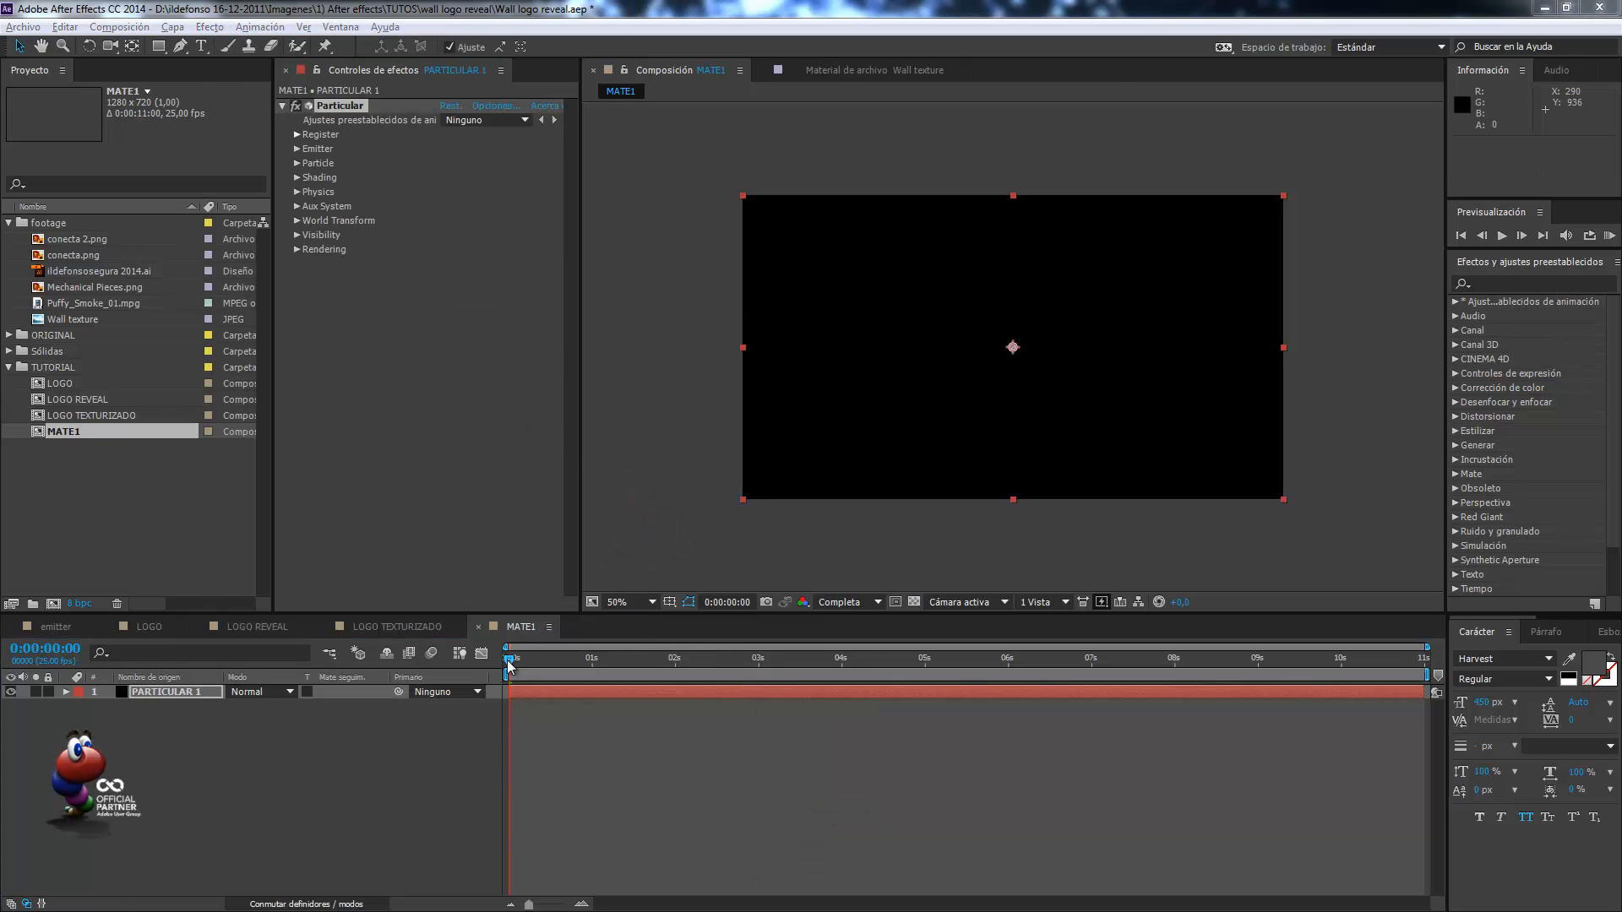
pyautogui.moveTo(508, 665); pyautogui.dragTo(739, 684)
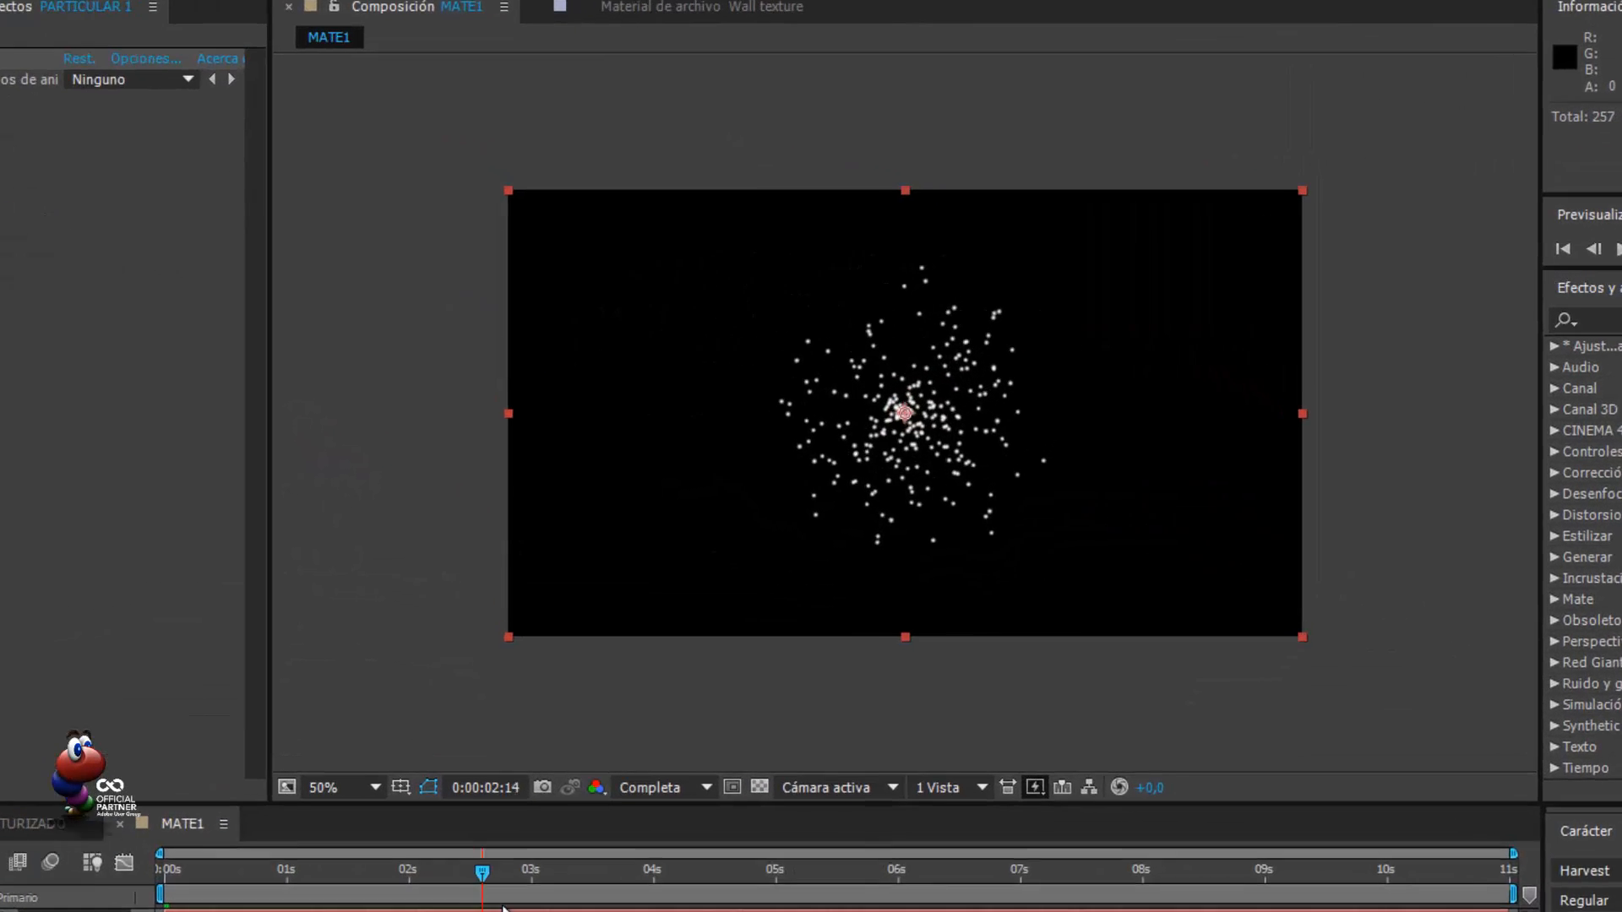
pyautogui.moveTo(503, 905); pyautogui.dragTo(761, 905)
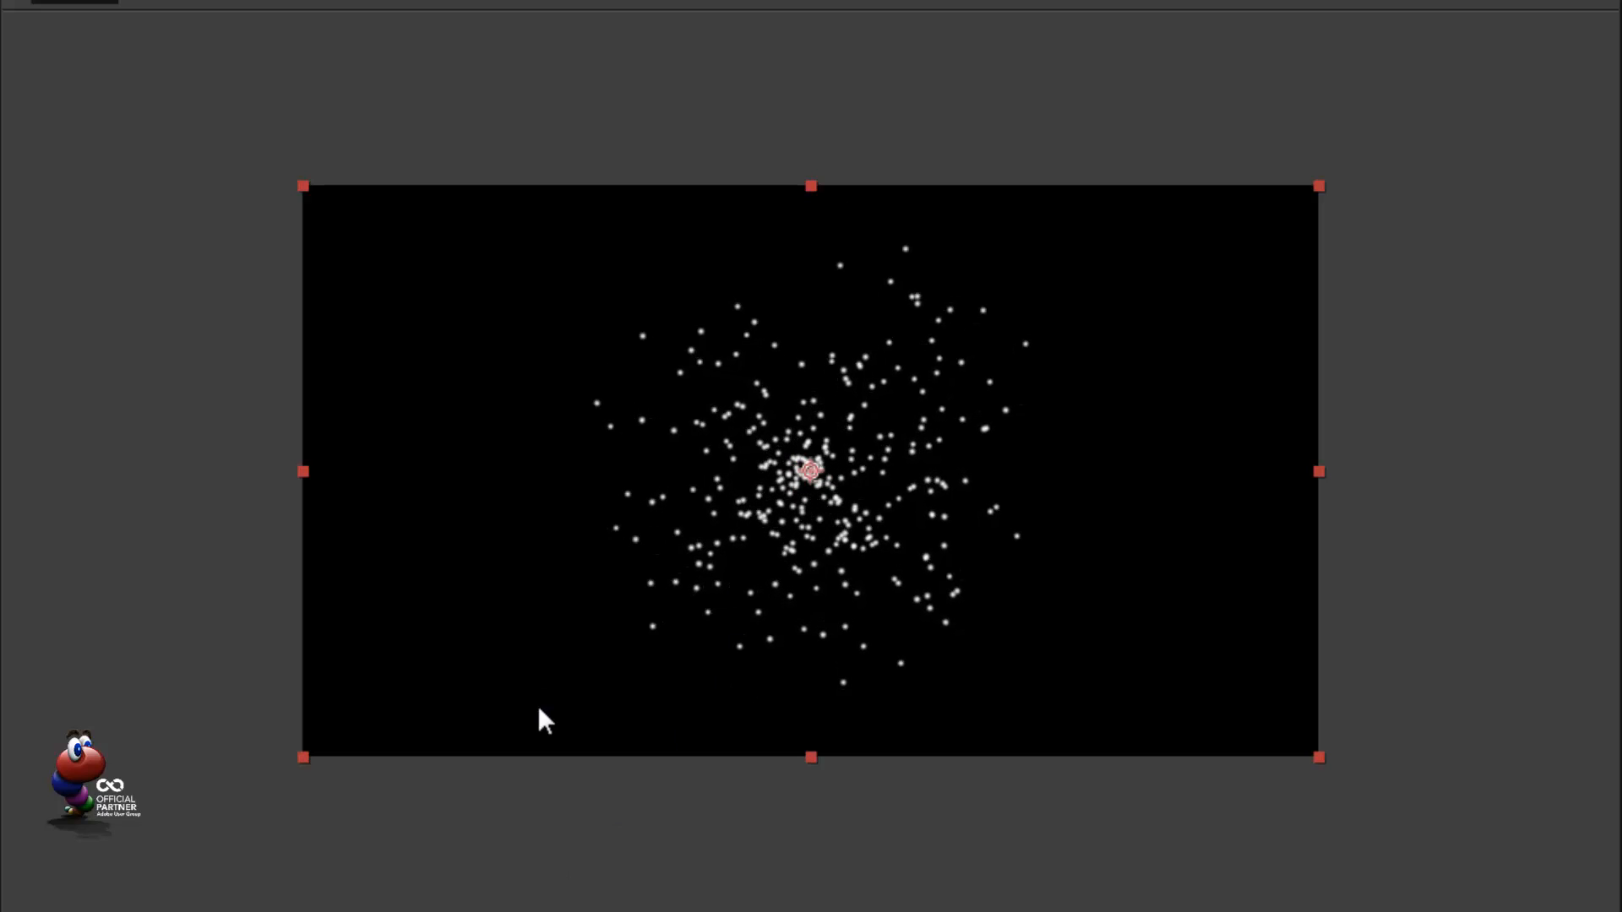
pyautogui.moveTo(473, 879); pyautogui.dragTo(661, 678)
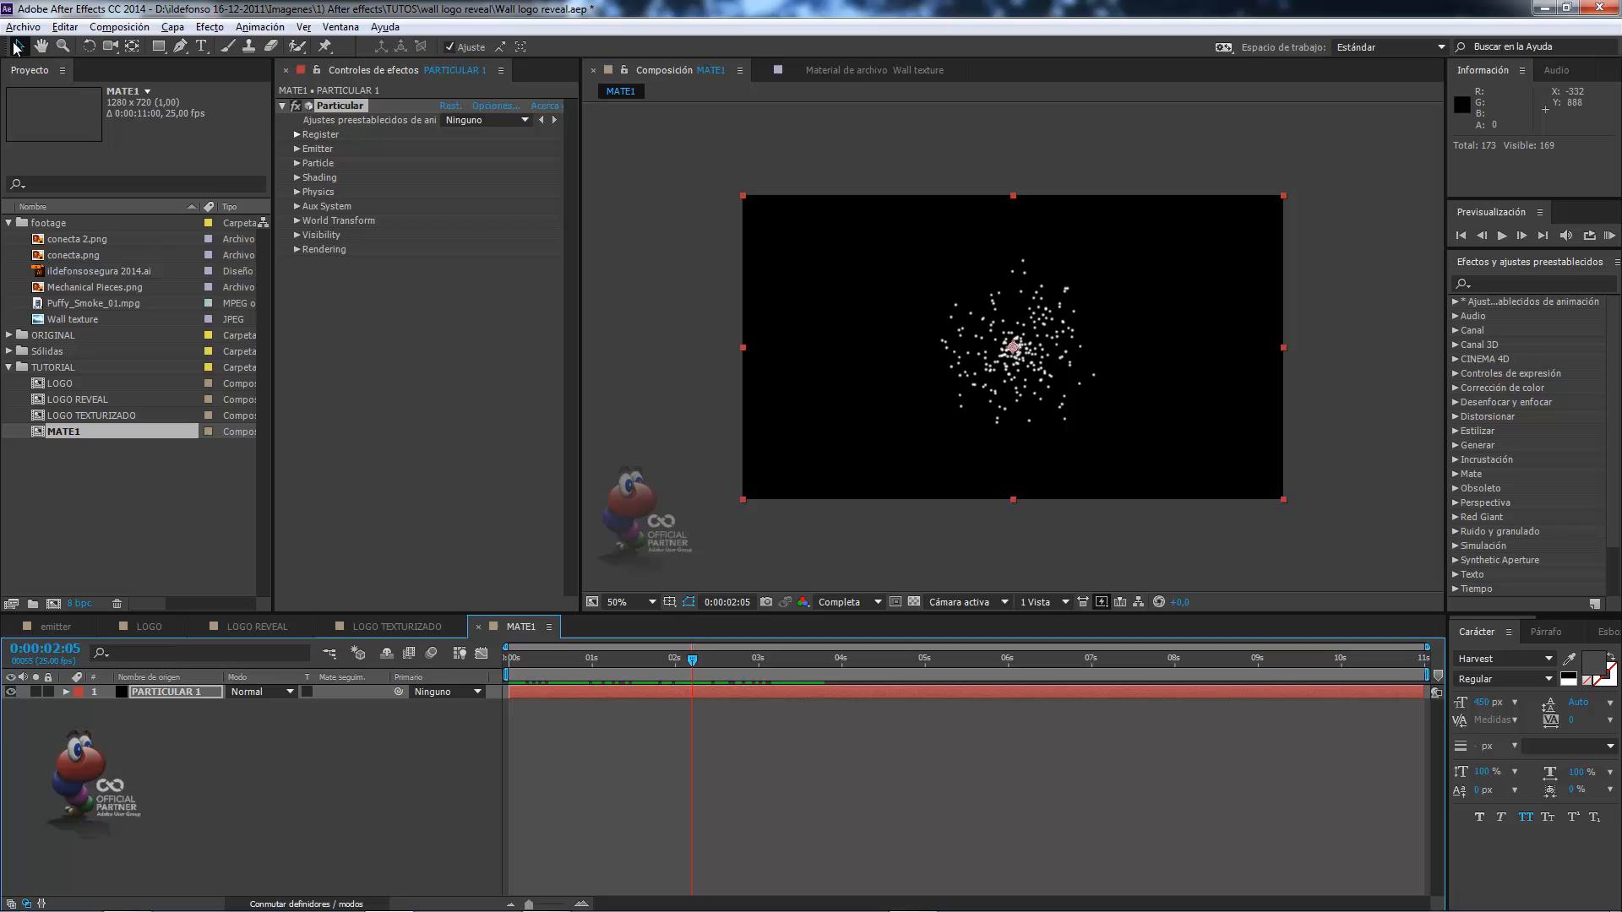
# Create a composition named particula at 50 x 15 px, 25 fps, lasting 0:00:11:00.
pyautogui.click(119, 26)
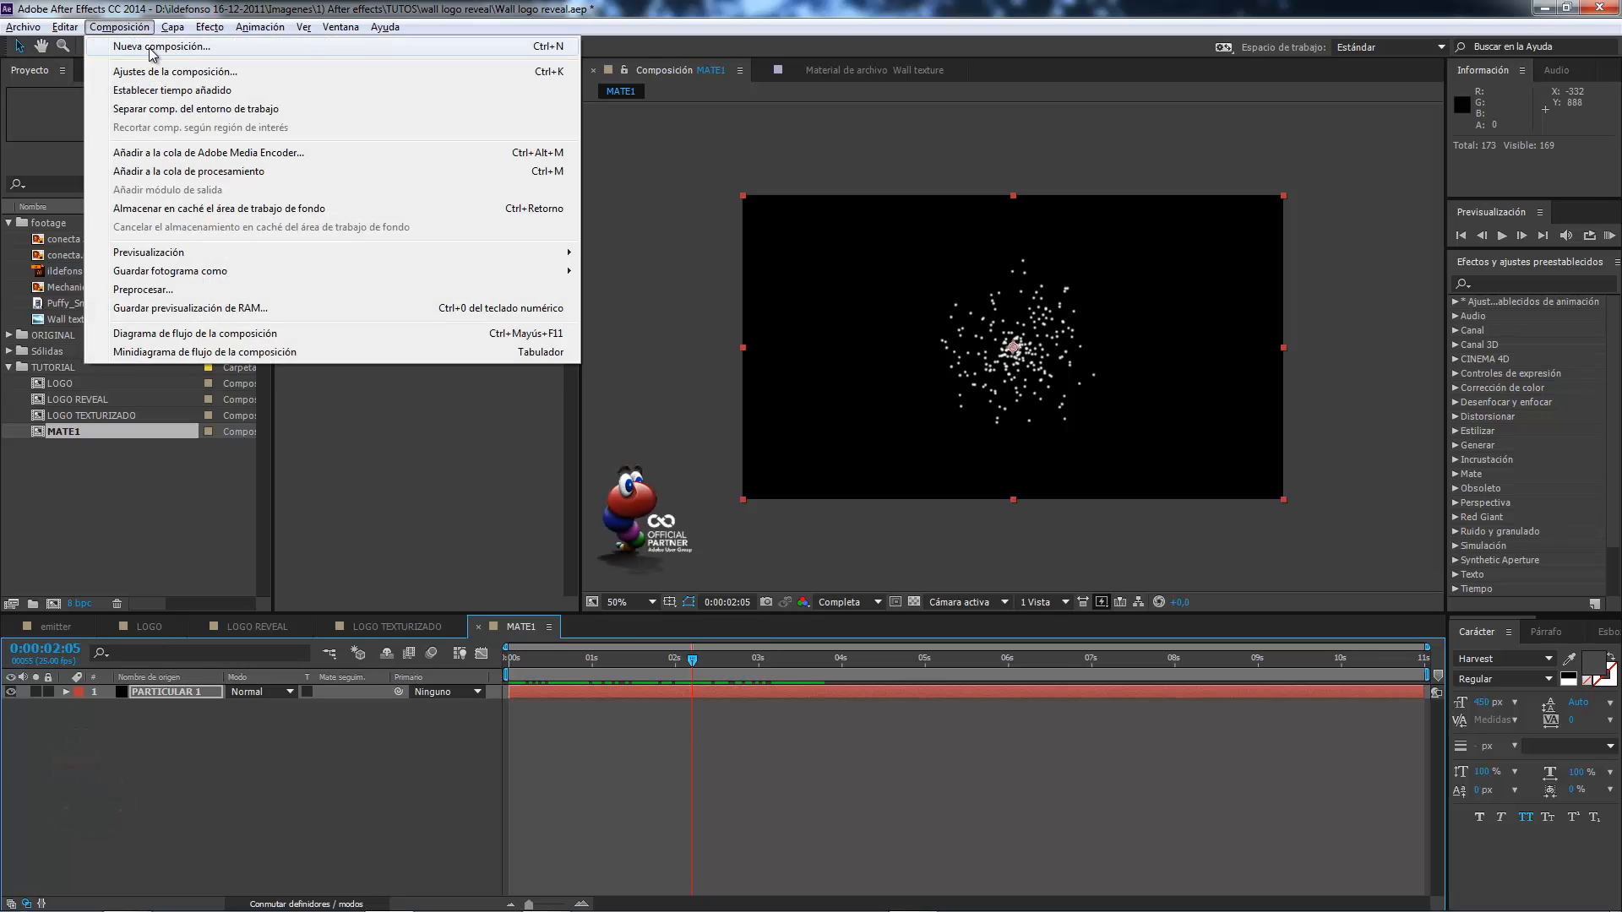
pyautogui.click(153, 47)
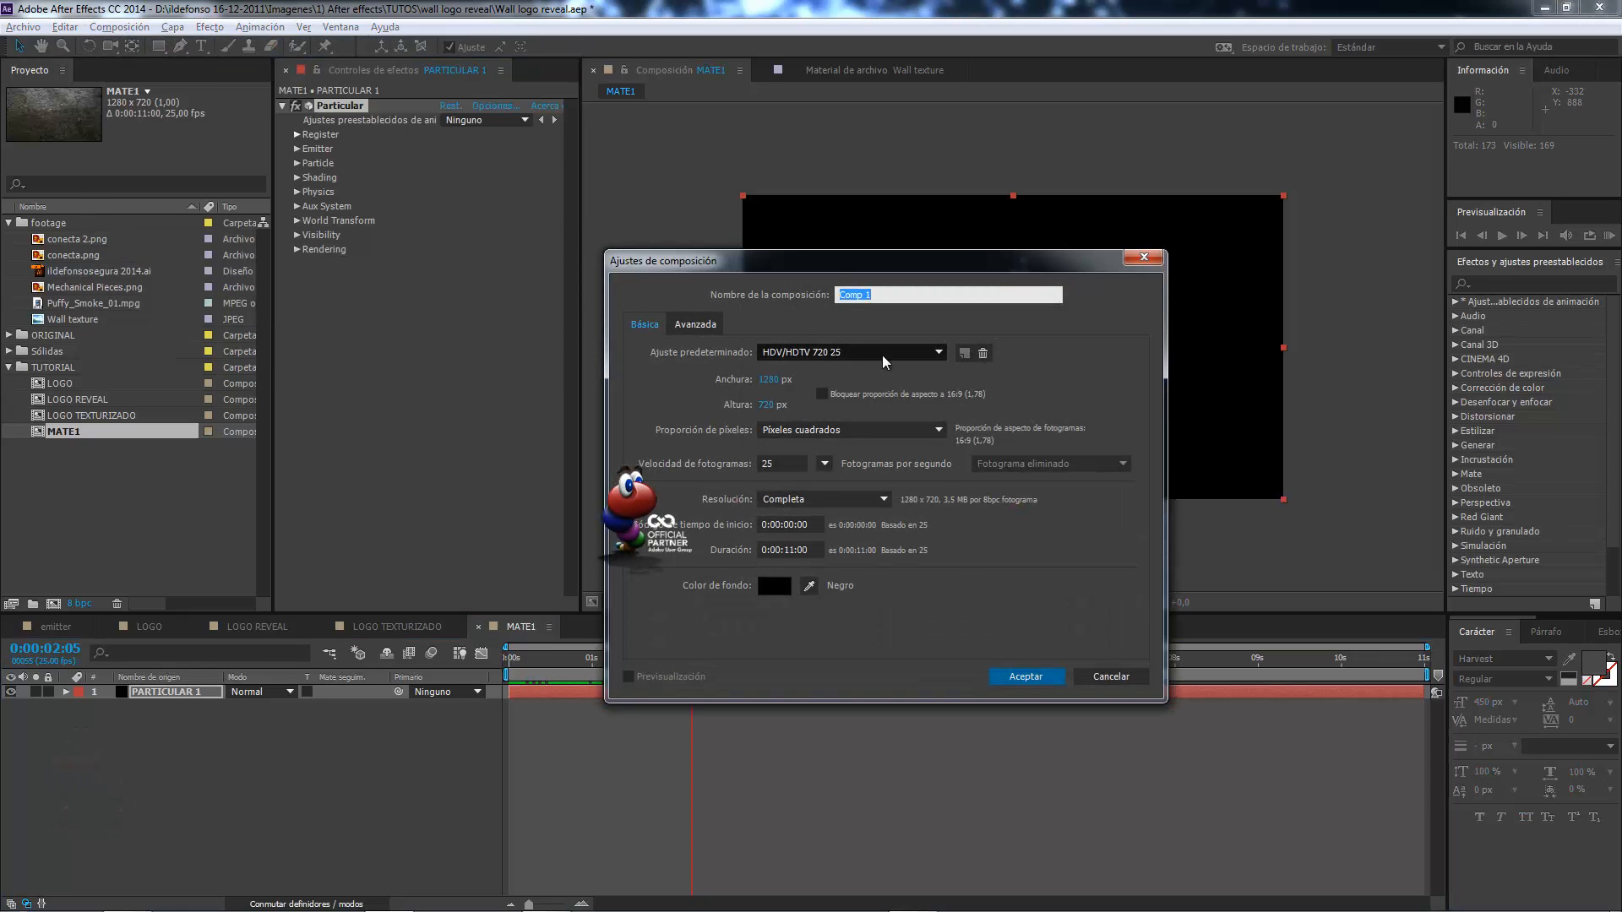
pyautogui.write('particula')
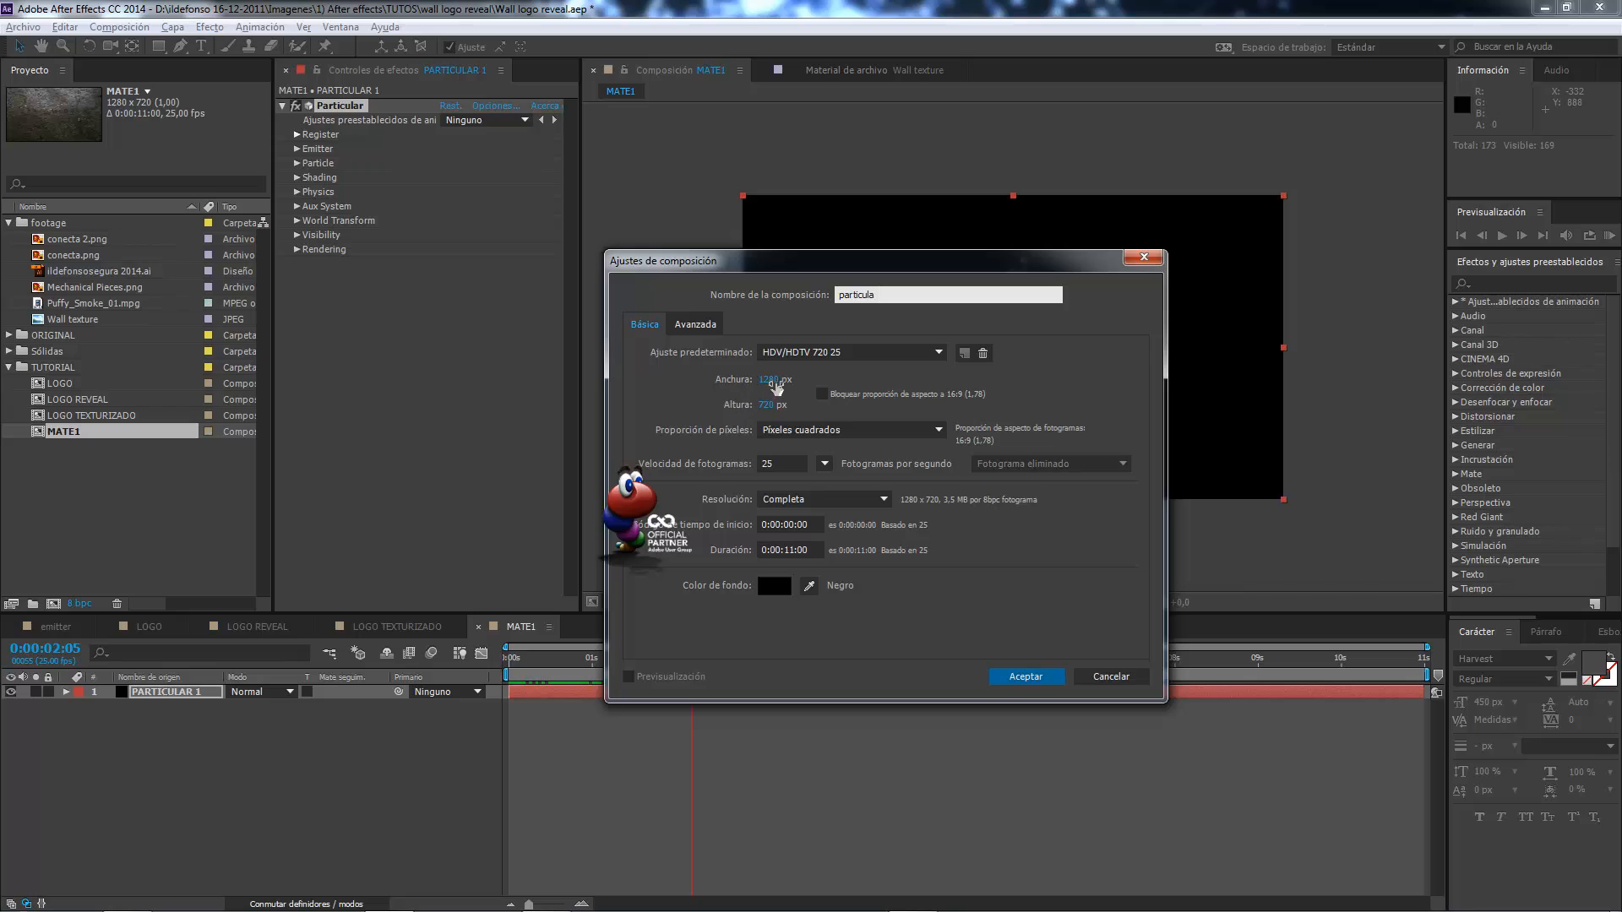
pyautogui.click(769, 380)
pyautogui.write('50')
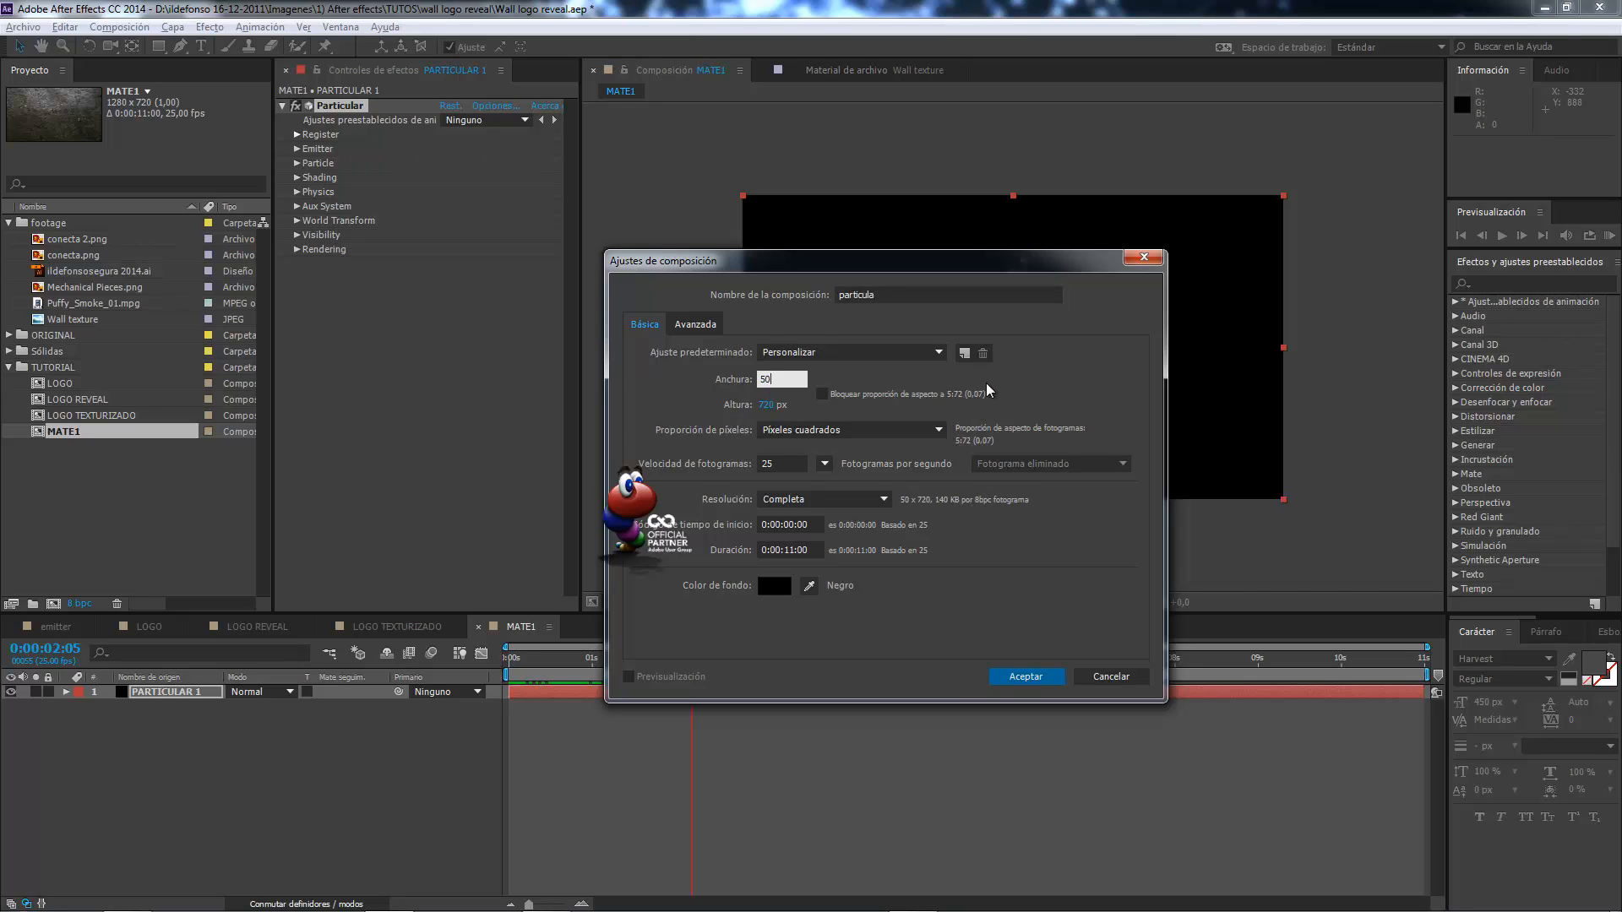
pyautogui.press('Tab')
pyautogui.write('15')
pyautogui.press('Tab')
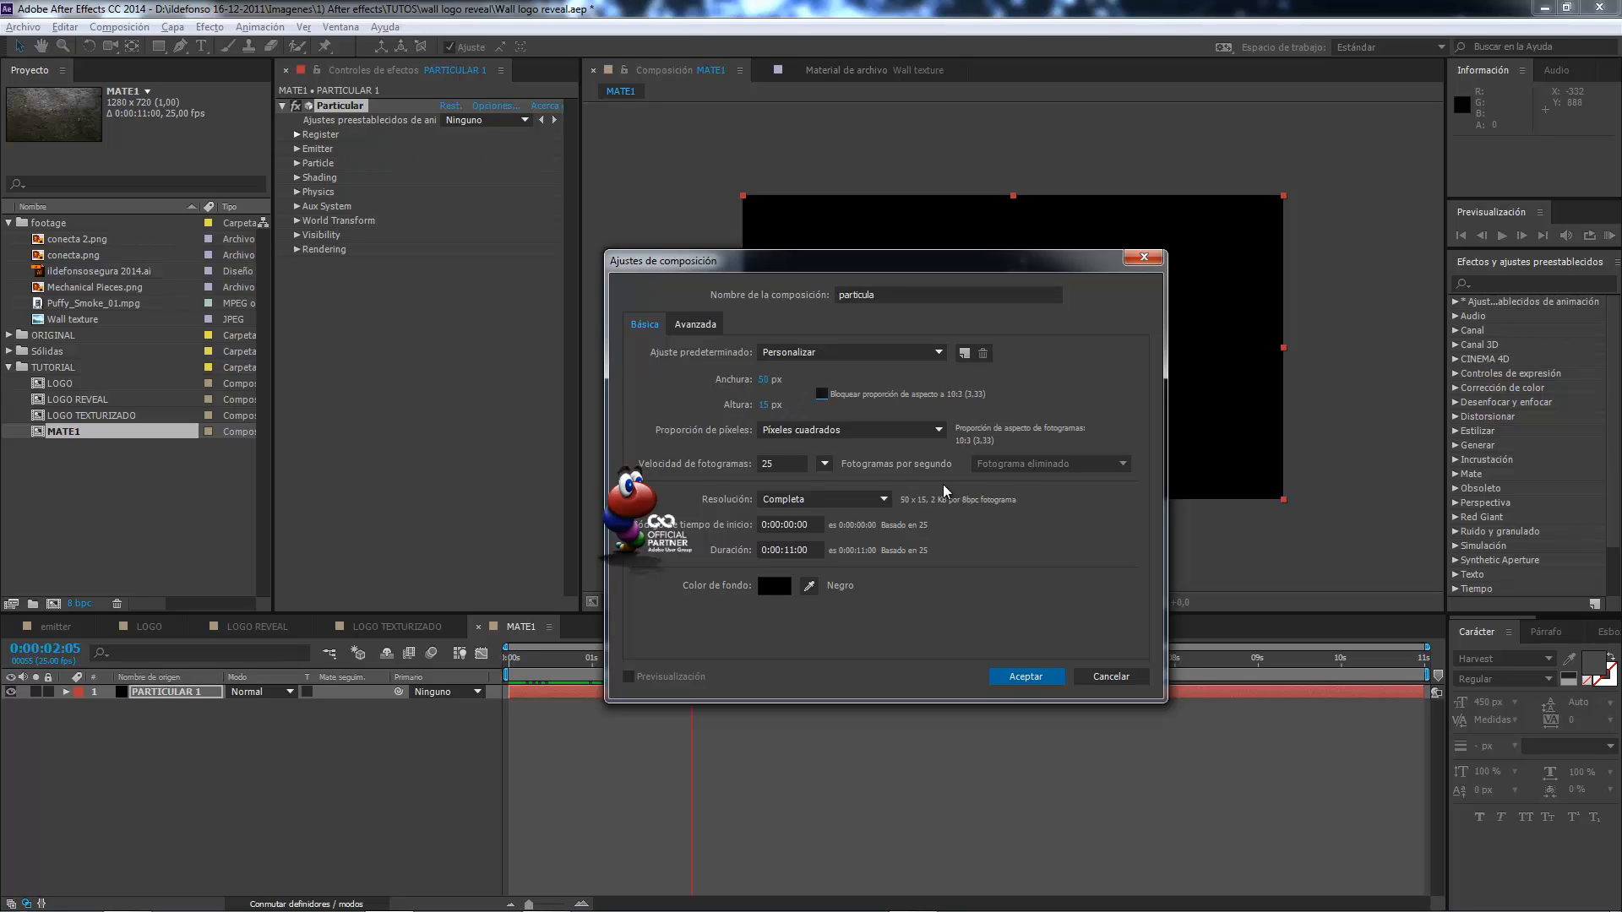
pyautogui.click(1029, 678)
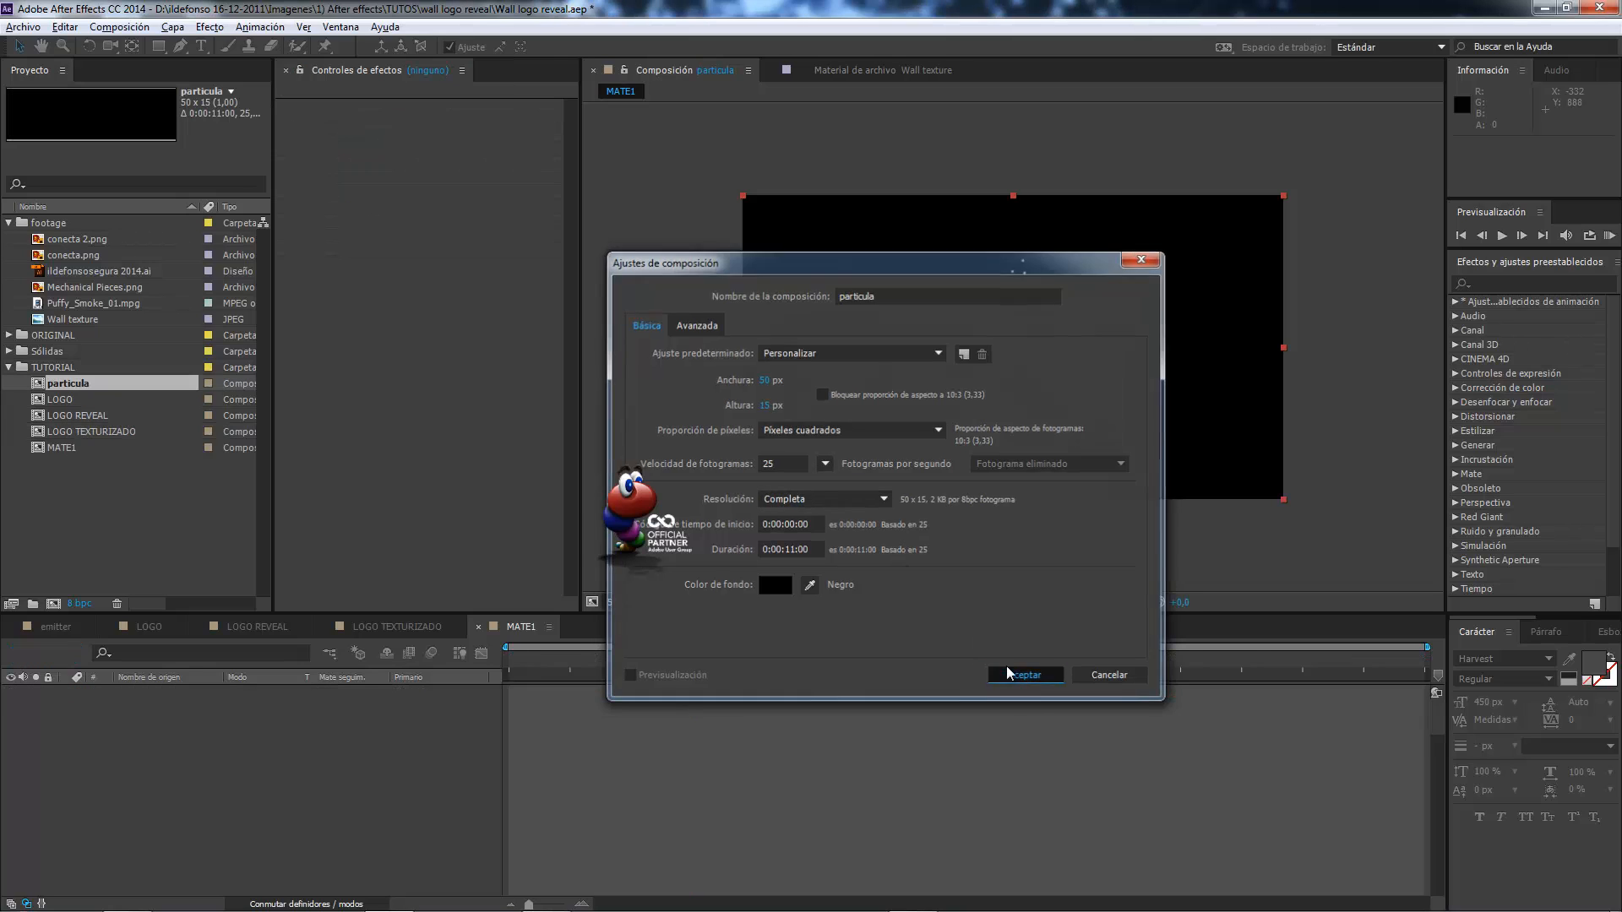
# Fill the whole particula composition with a white rectangle shape layer.
pyautogui.scroll(5, 1022, 397)
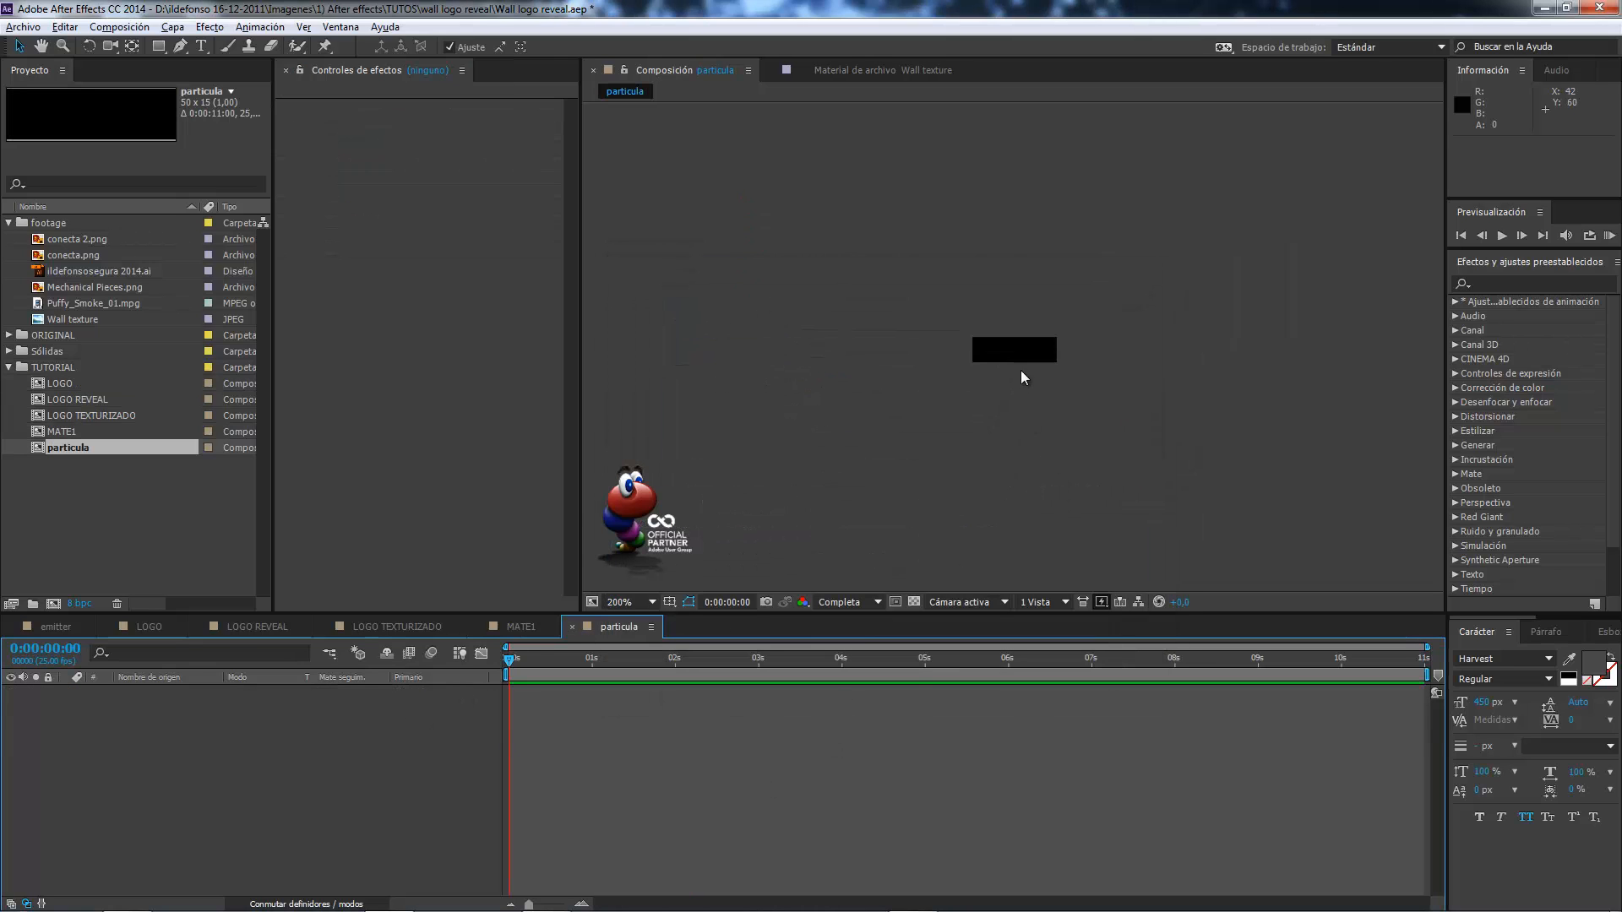
pyautogui.scroll(-1, 1021, 377)
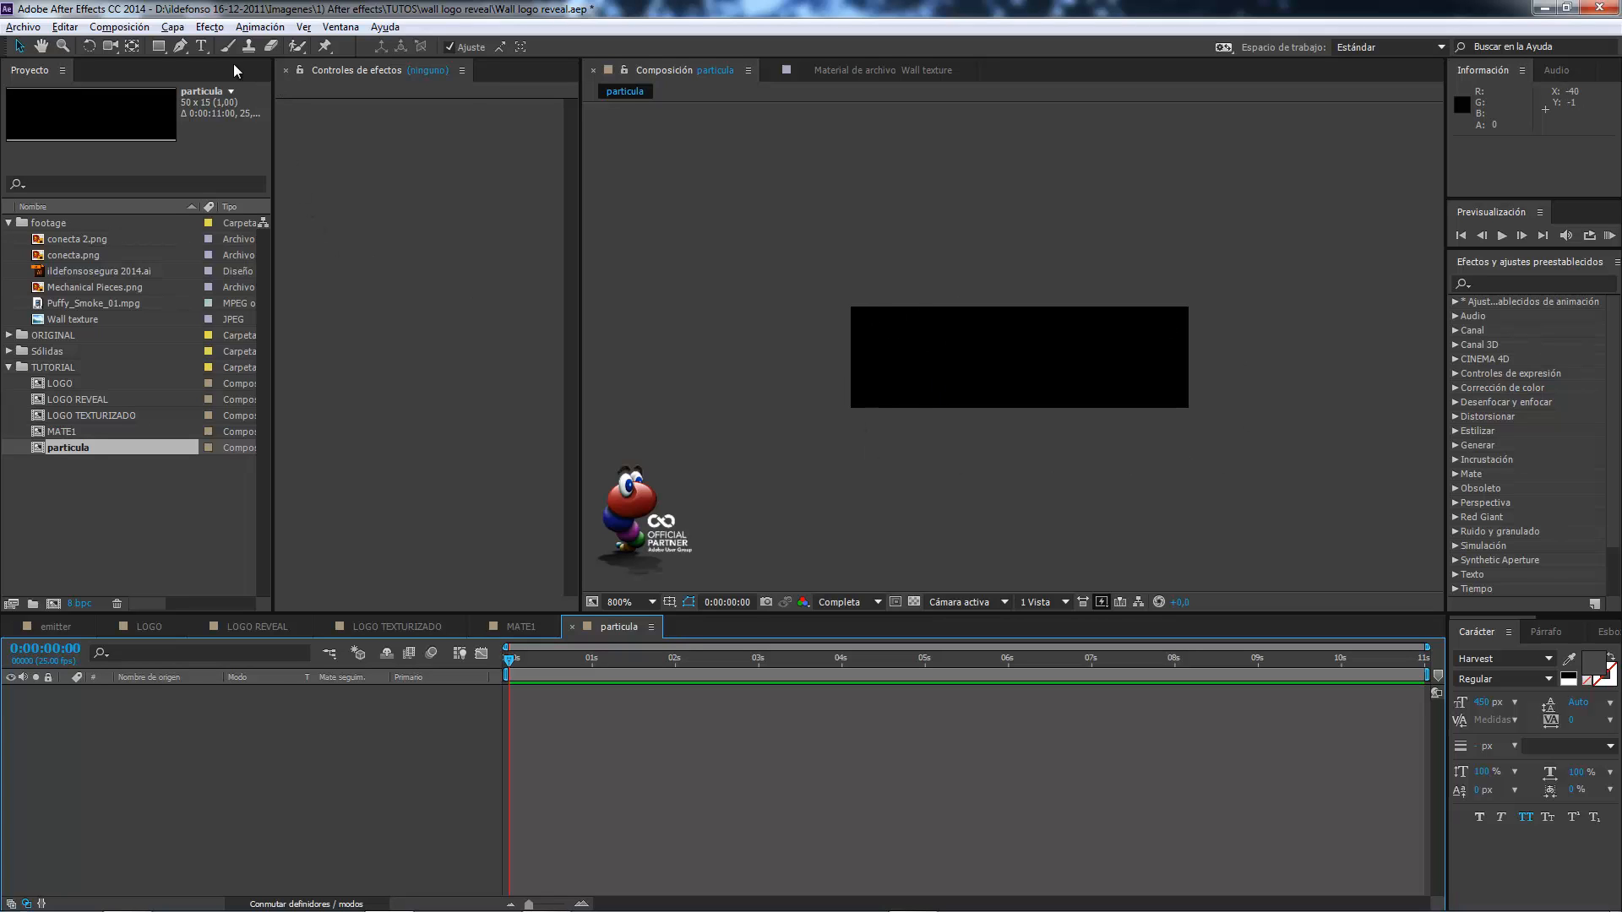
pyautogui.doubleClick(160, 47)
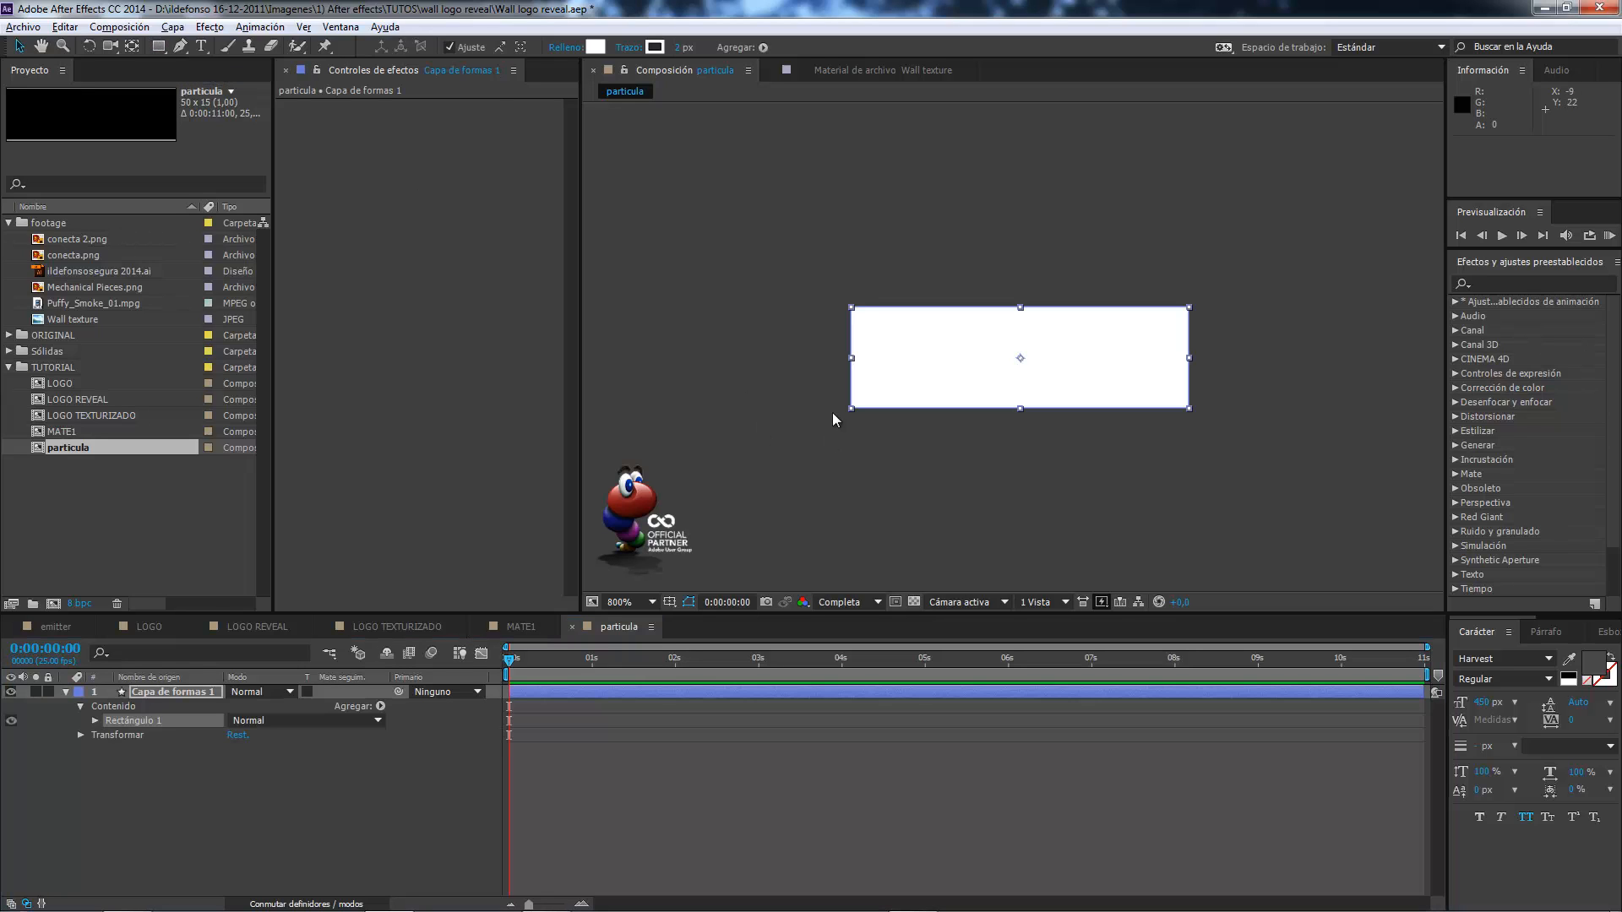
pyautogui.press('.')
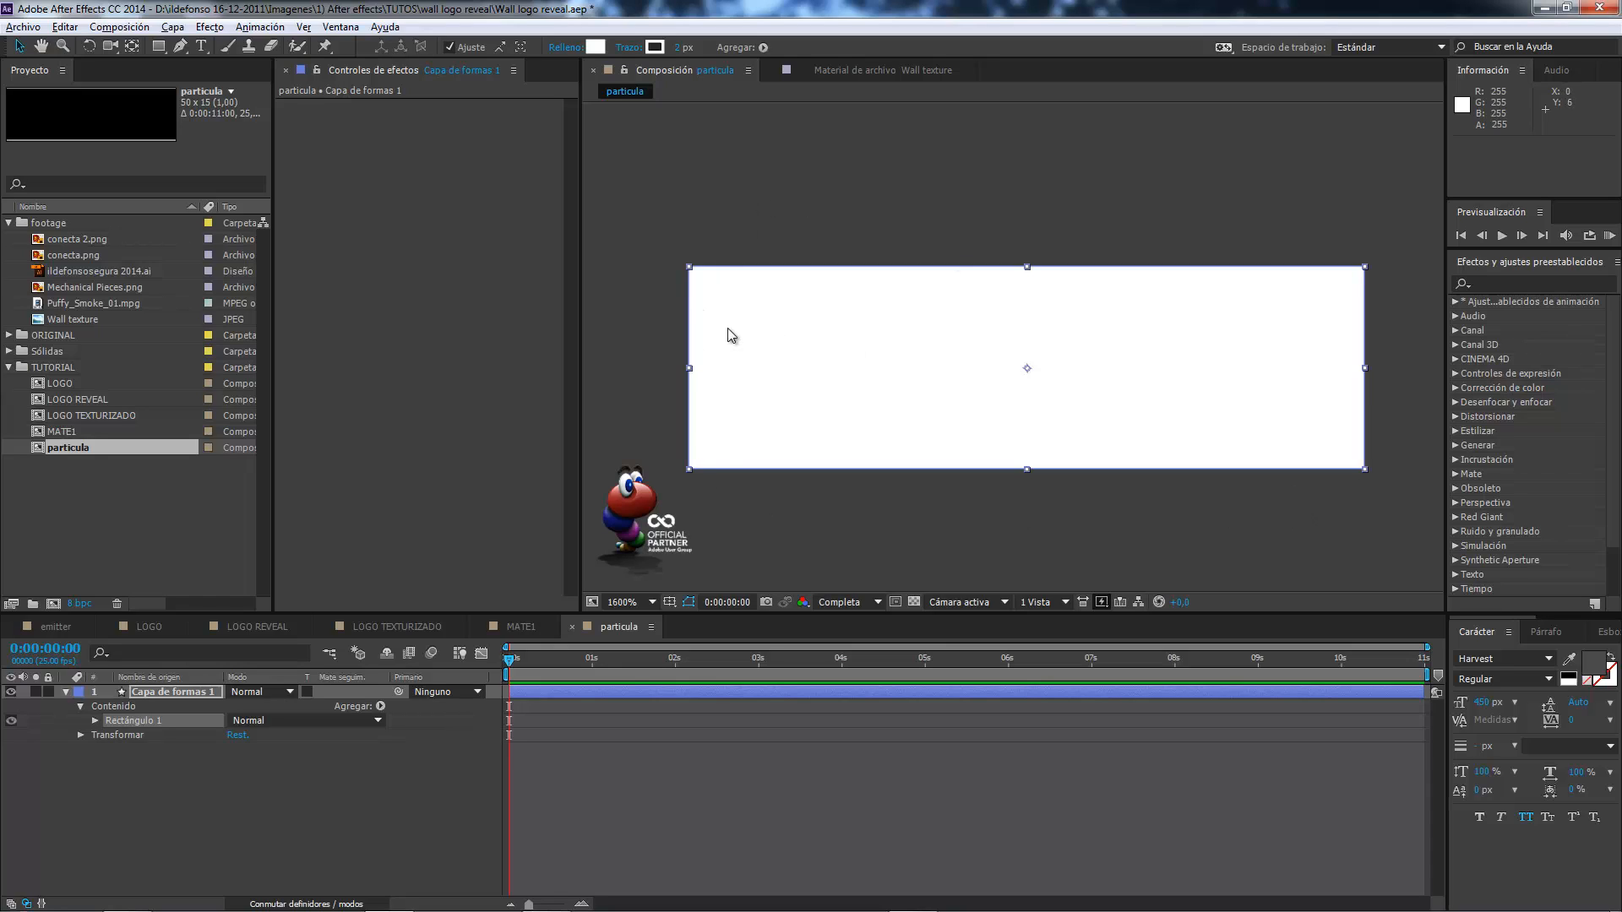
# Close particula, place it in MATE1 as a hidden layer beneath PARTICULAR 1, and return to 0:00:00:00.
pyautogui.click(572, 627)
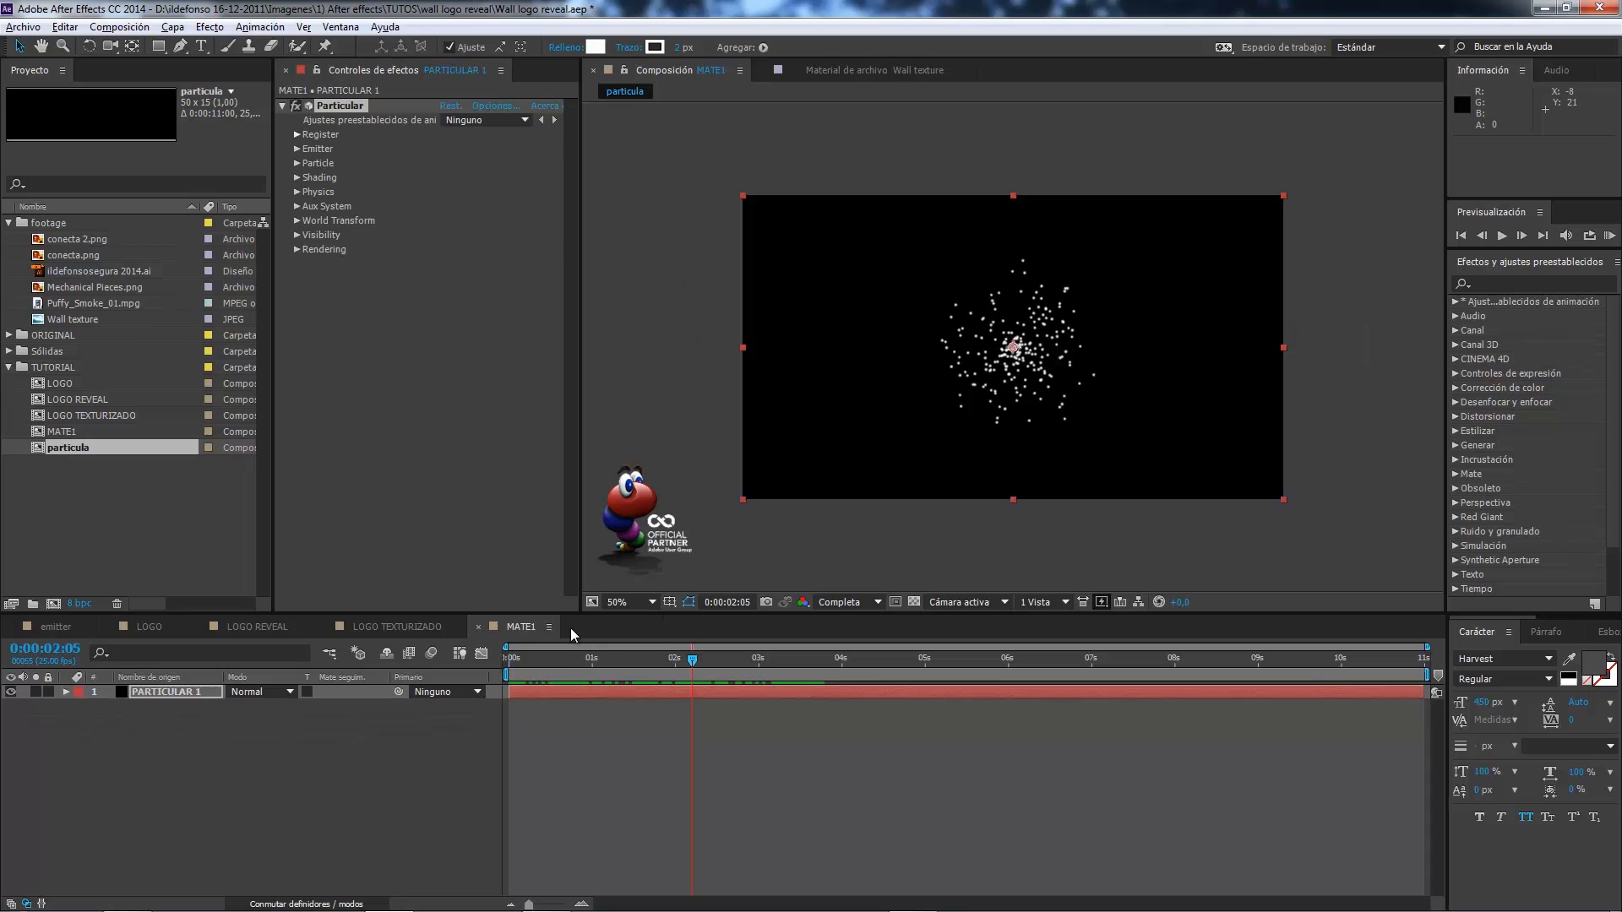
pyautogui.click(524, 632)
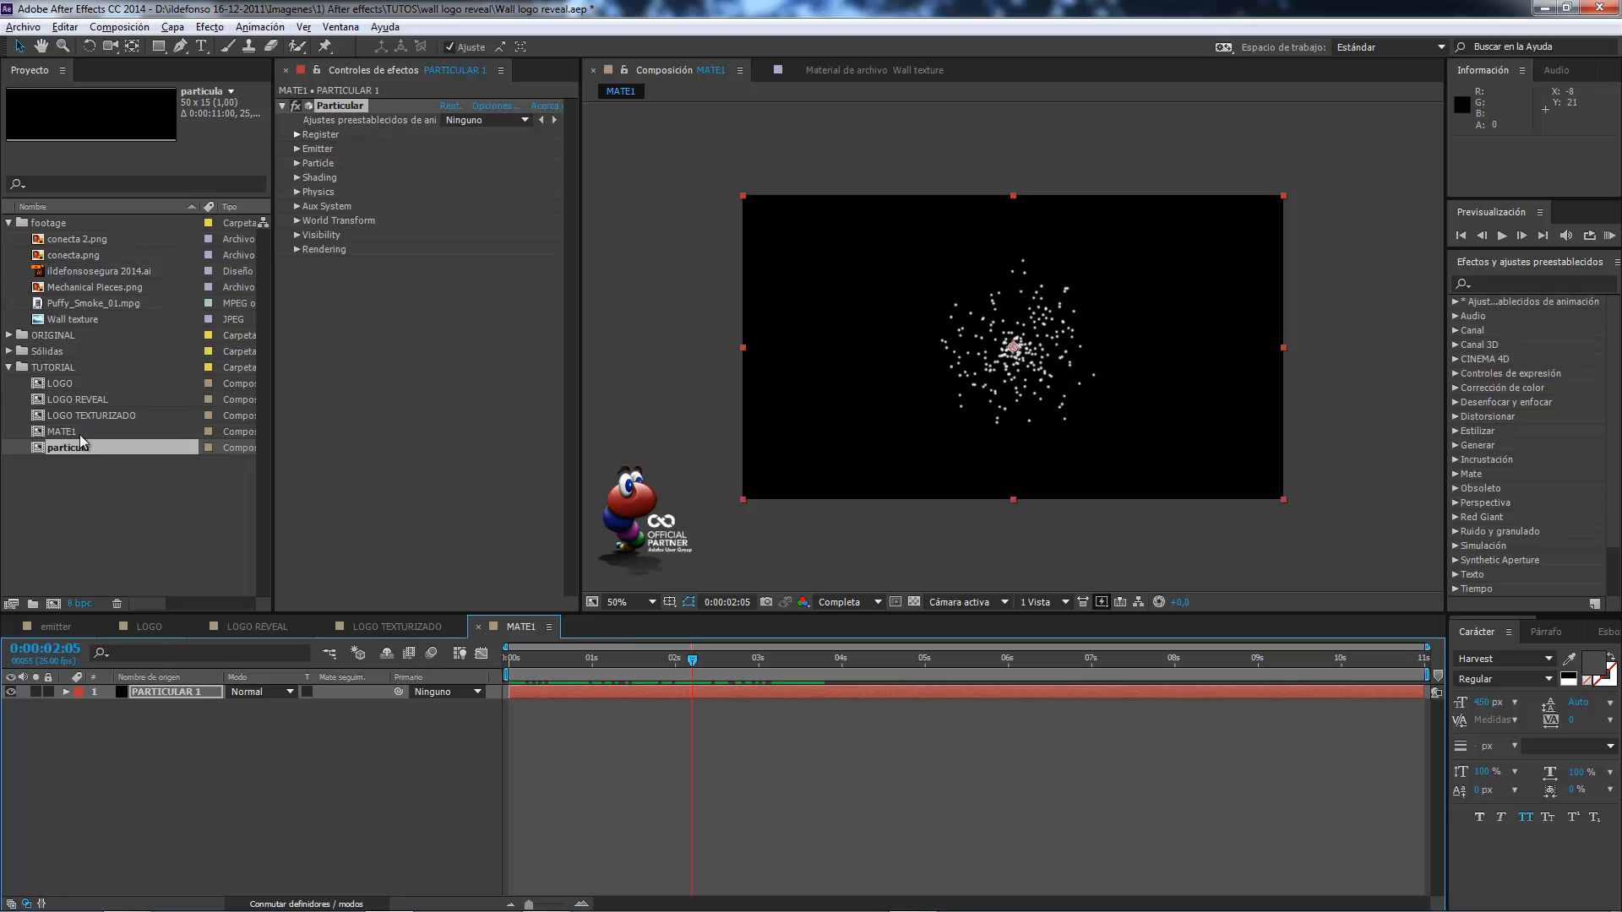
pyautogui.moveTo(75, 447); pyautogui.dragTo(54, 768)
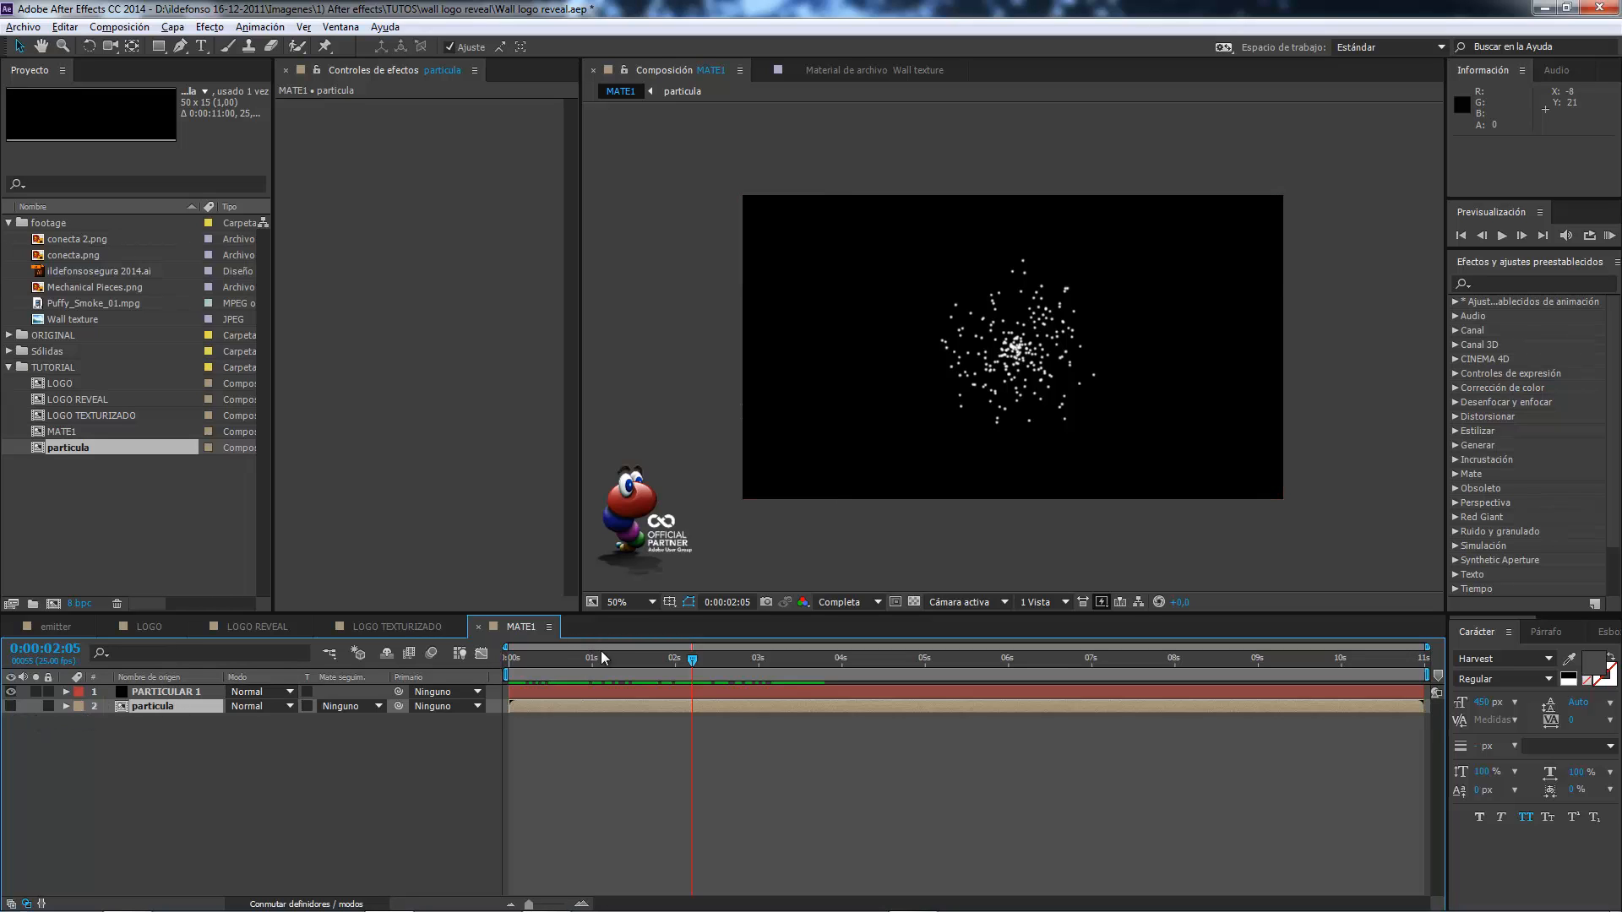
pyautogui.moveTo(689, 661); pyautogui.dragTo(469, 661)
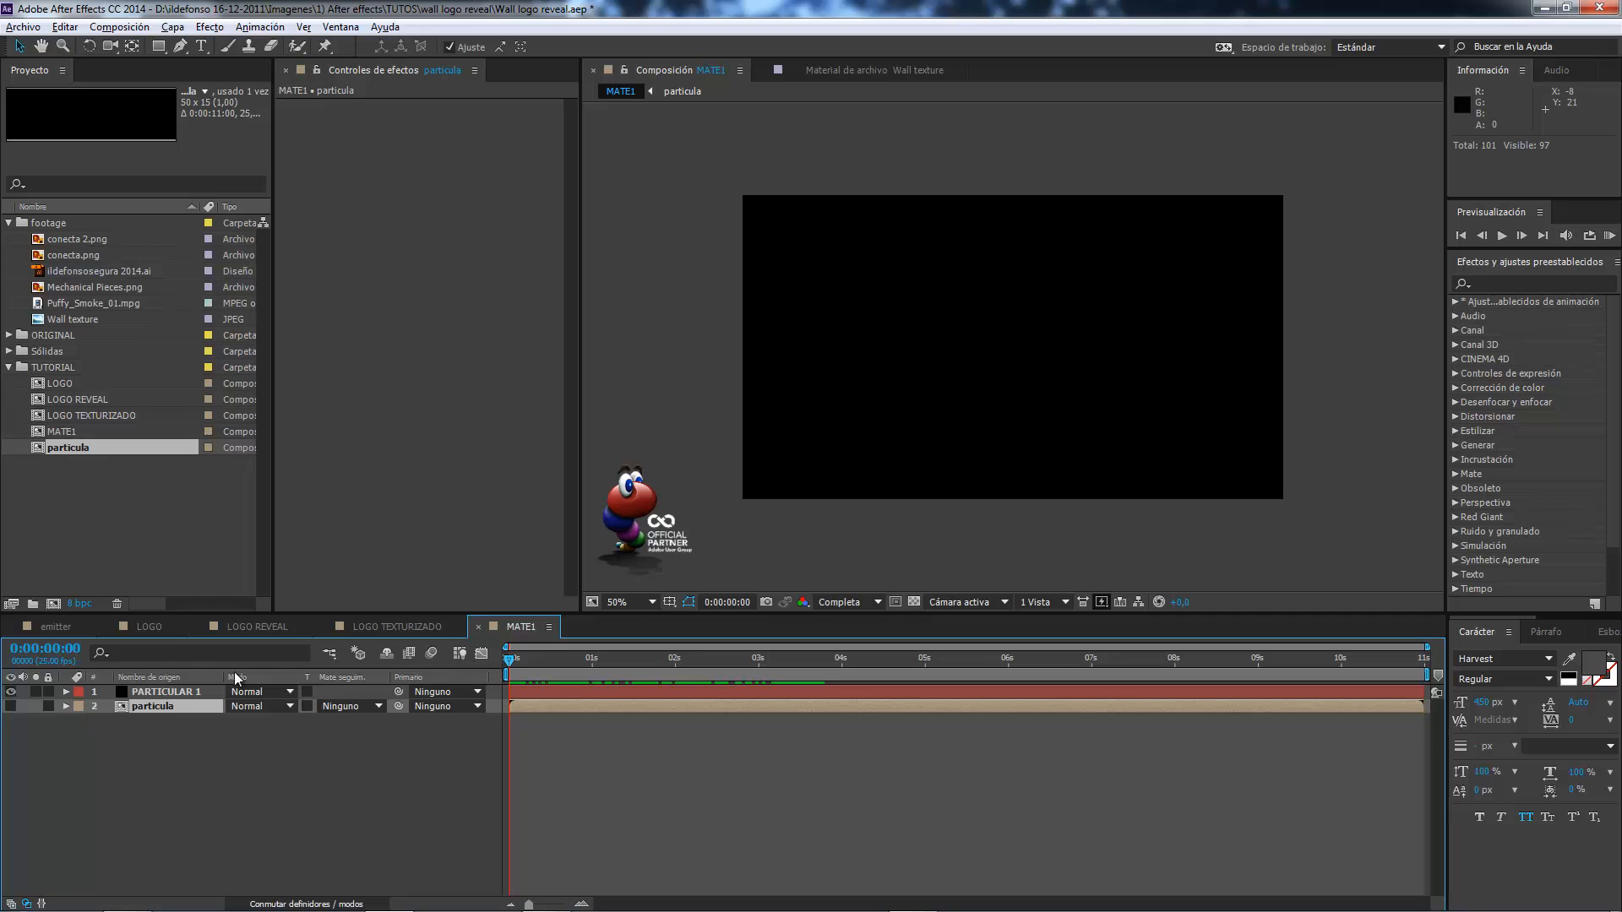
# Select the PARTICULAR 1 layer and review its Particular Emitter settings, including particle rate, emitter type, velocity and emitter size.
pyautogui.click(187, 690)
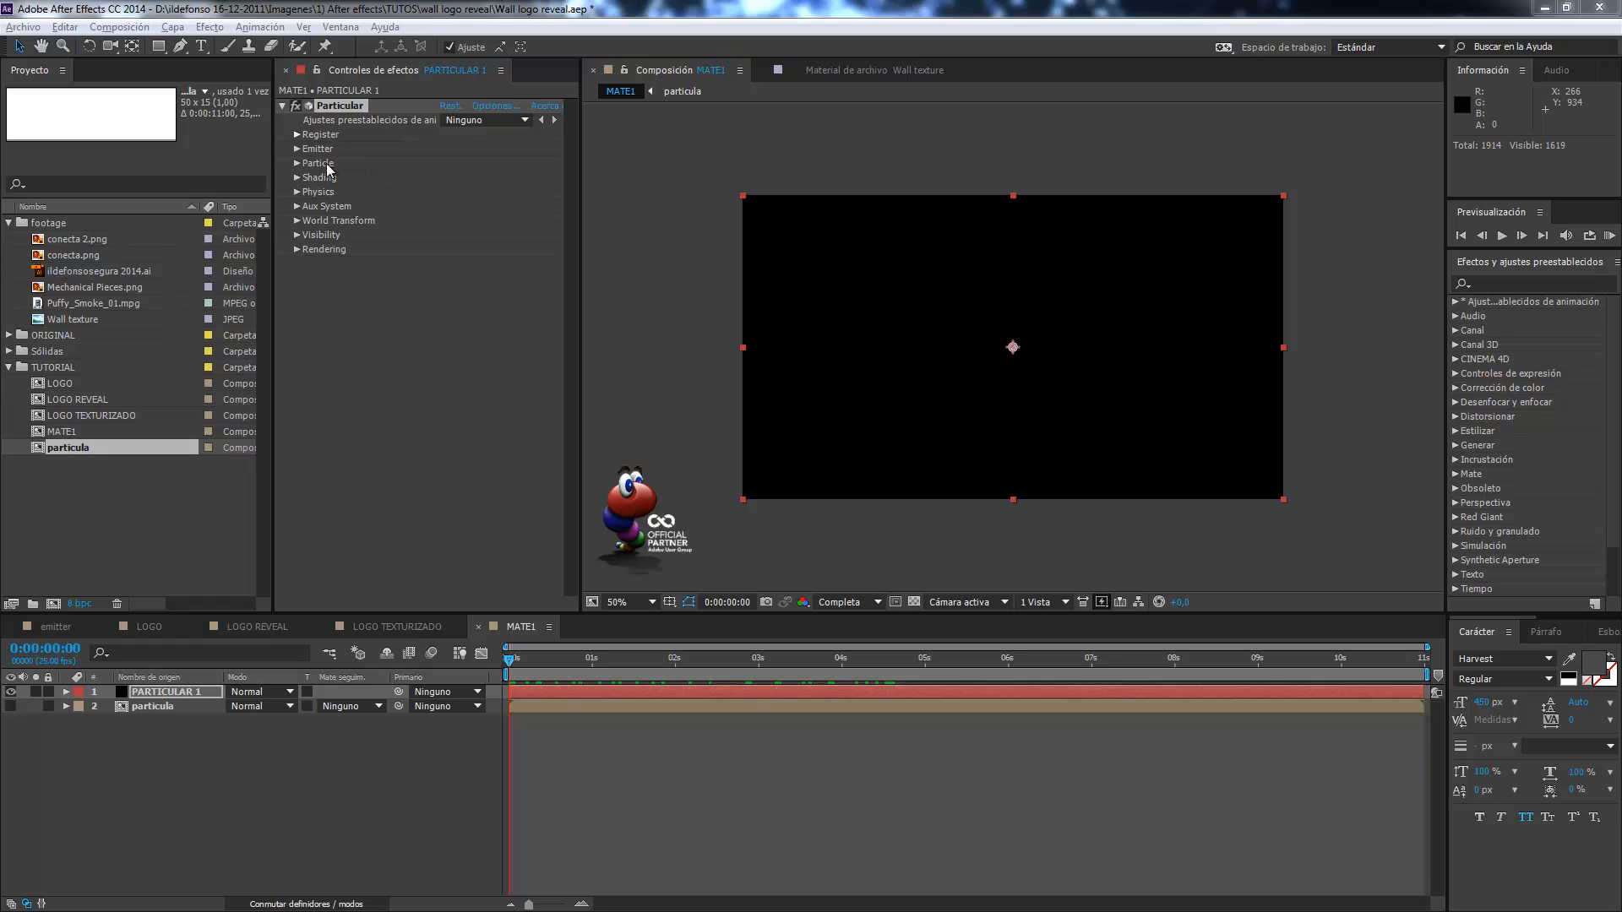
pyautogui.click(296, 149)
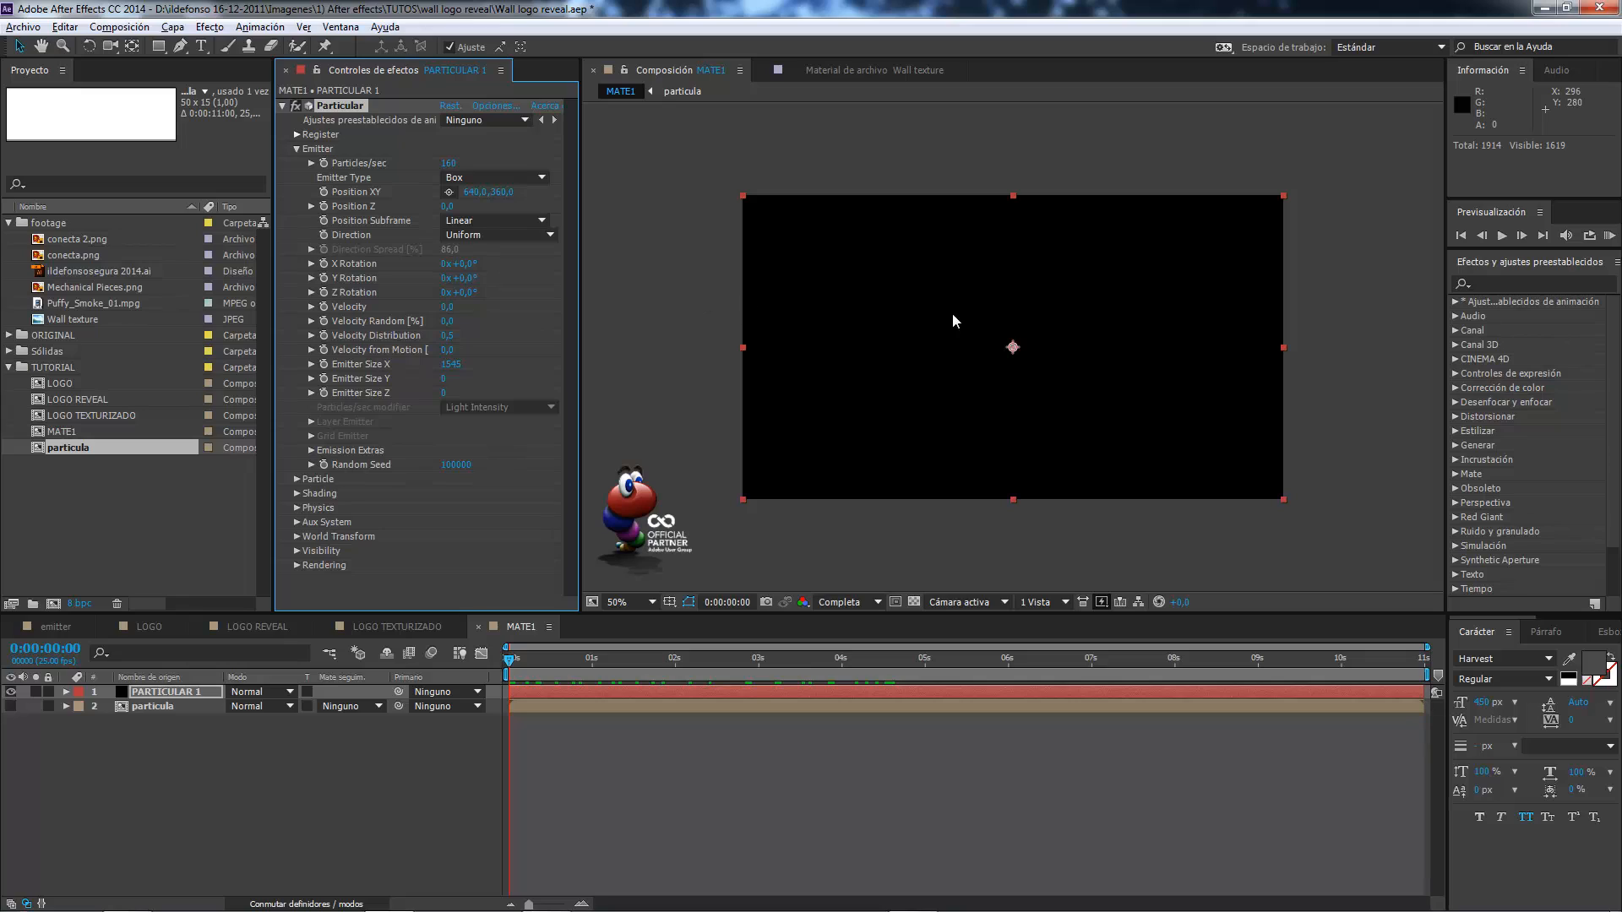
pyautogui.click(297, 149)
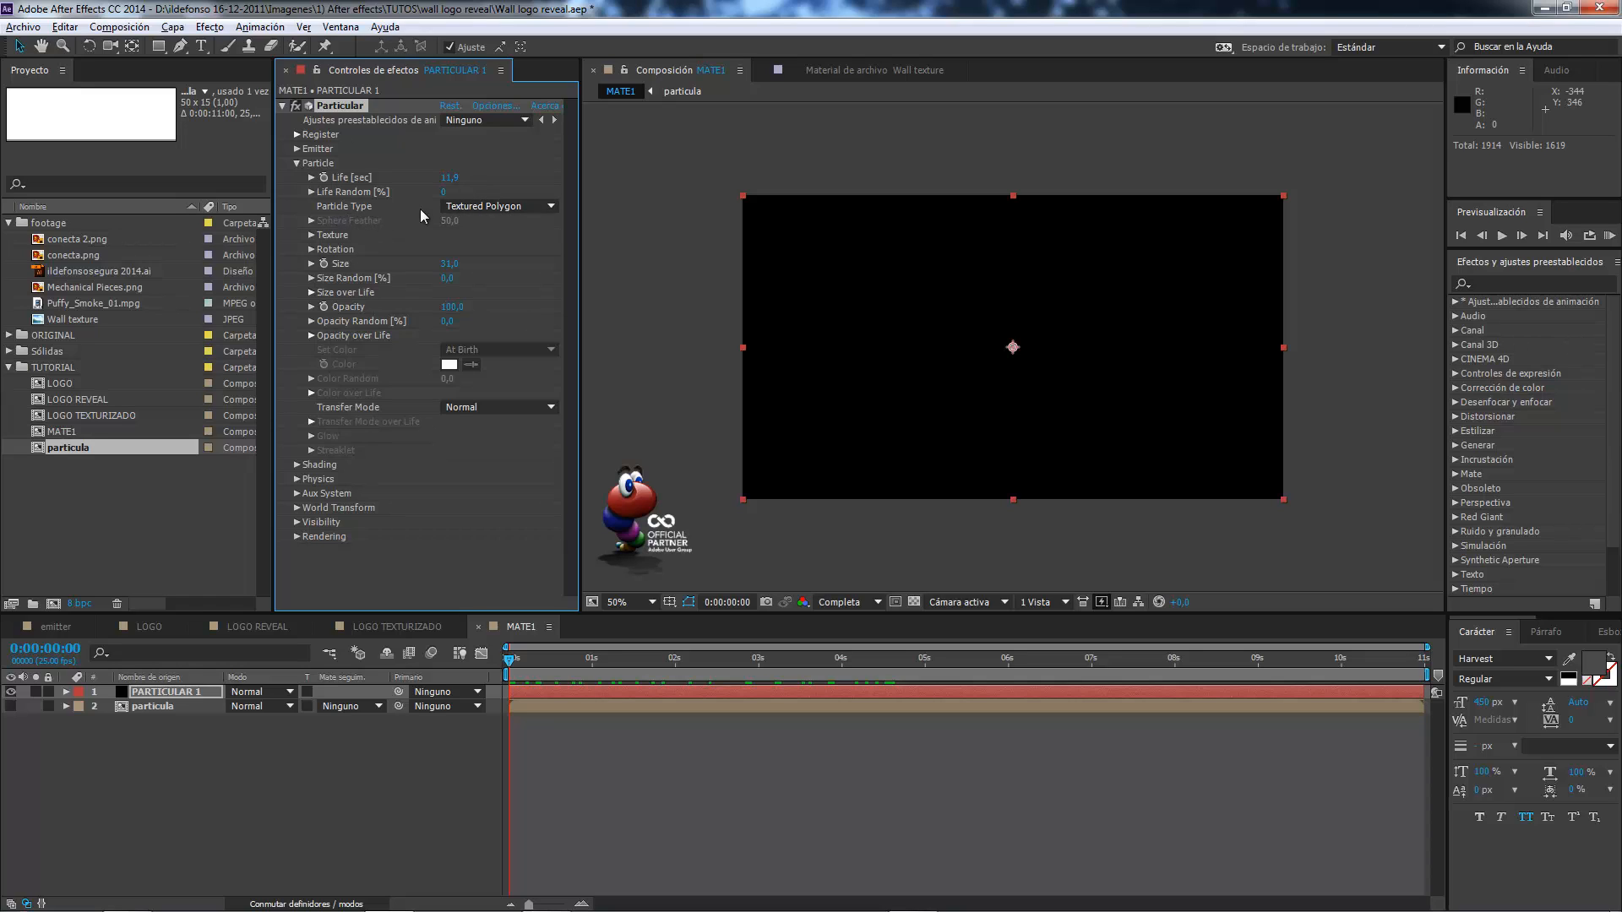
# Set the Particle Type to Textured Polygon with the particula layer as its texture, and preview the result up to 0:00:03:02.
pyautogui.click(495, 209)
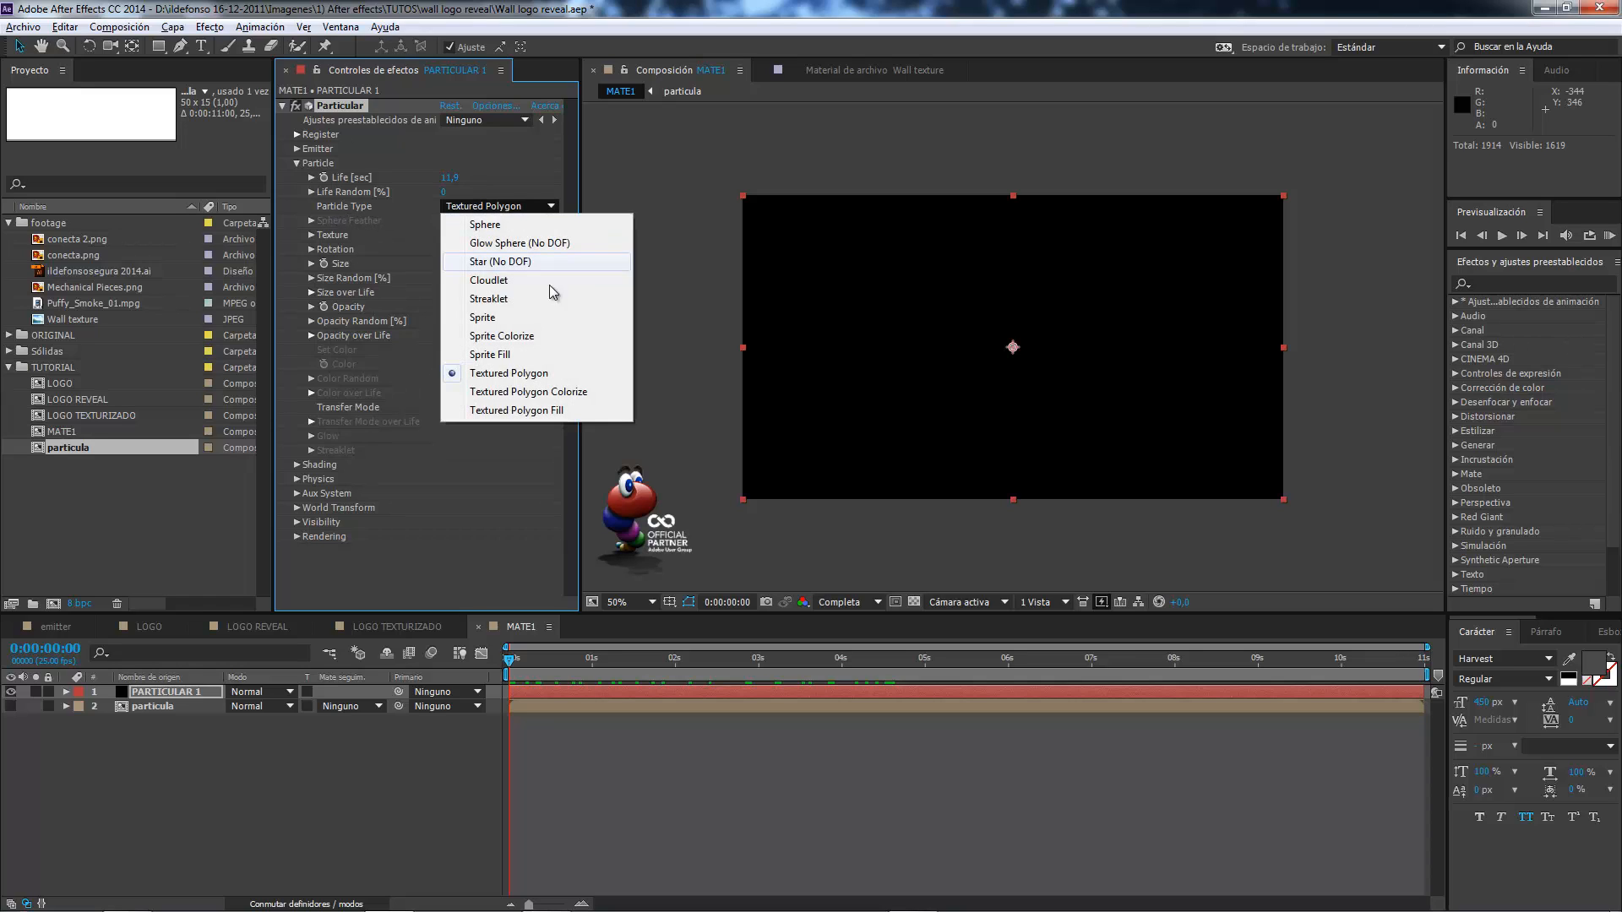
pyautogui.click(549, 381)
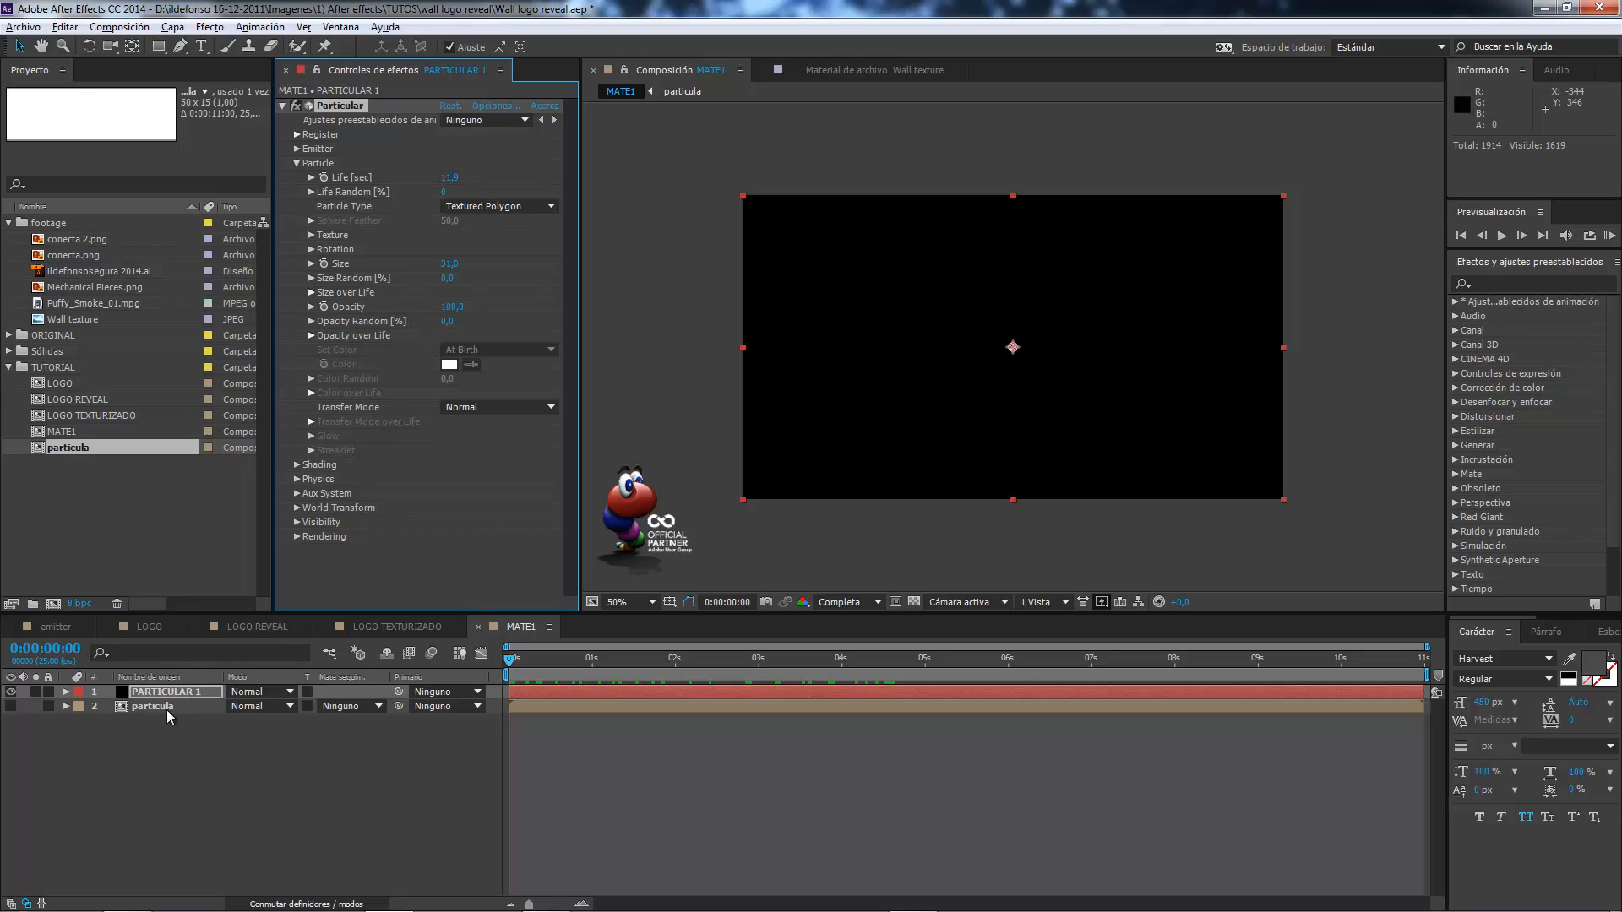
pyautogui.click(312, 235)
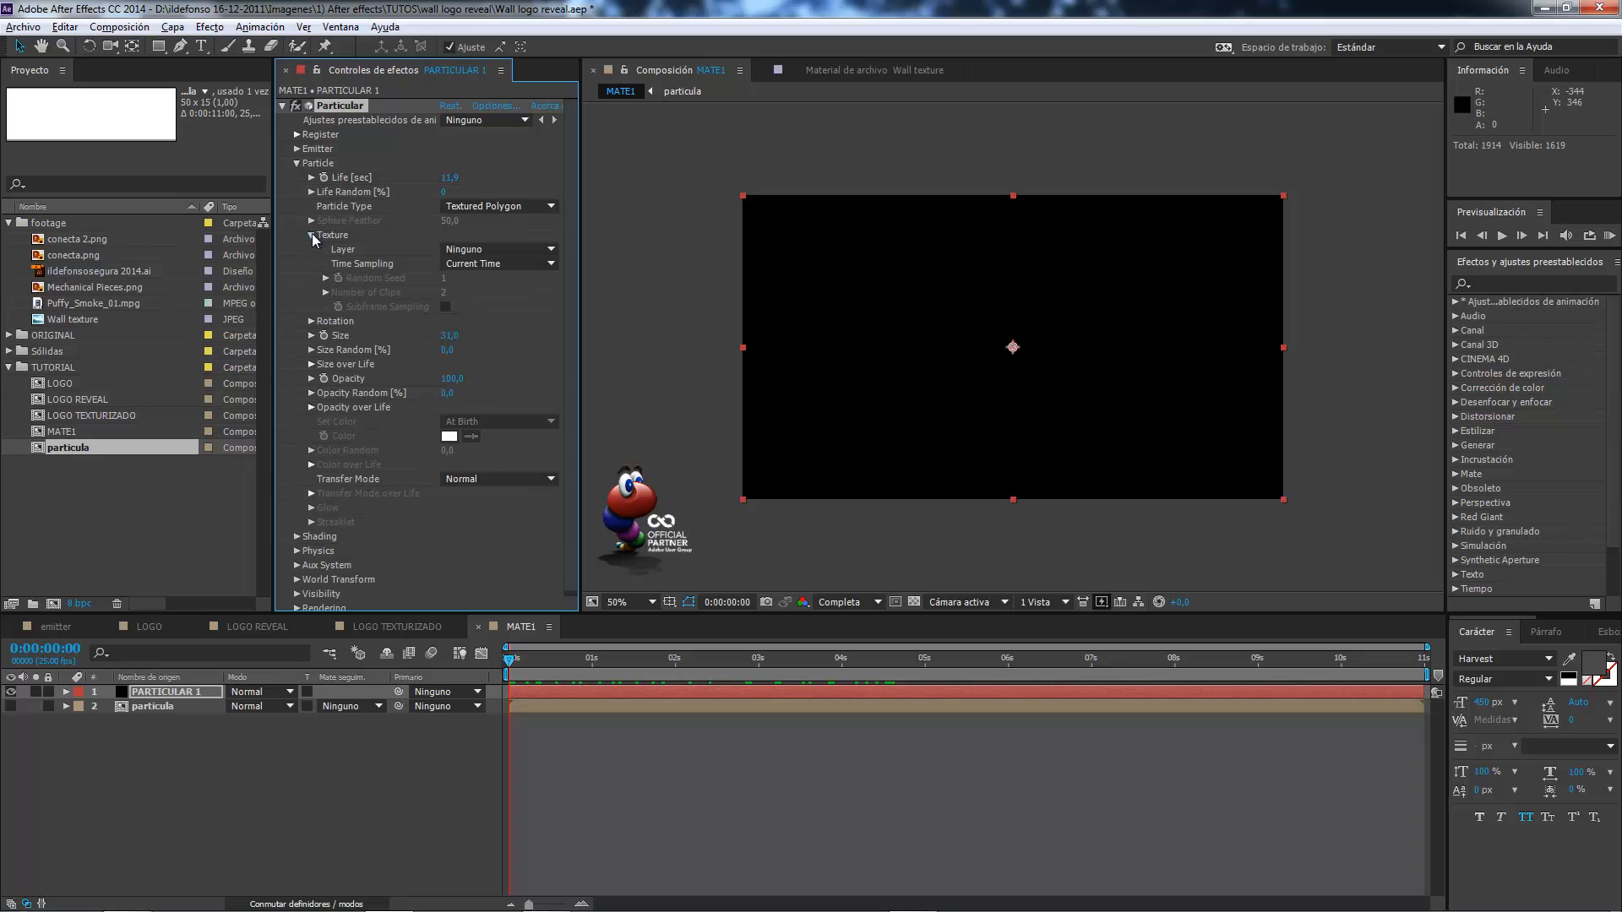
pyautogui.click(486, 250)
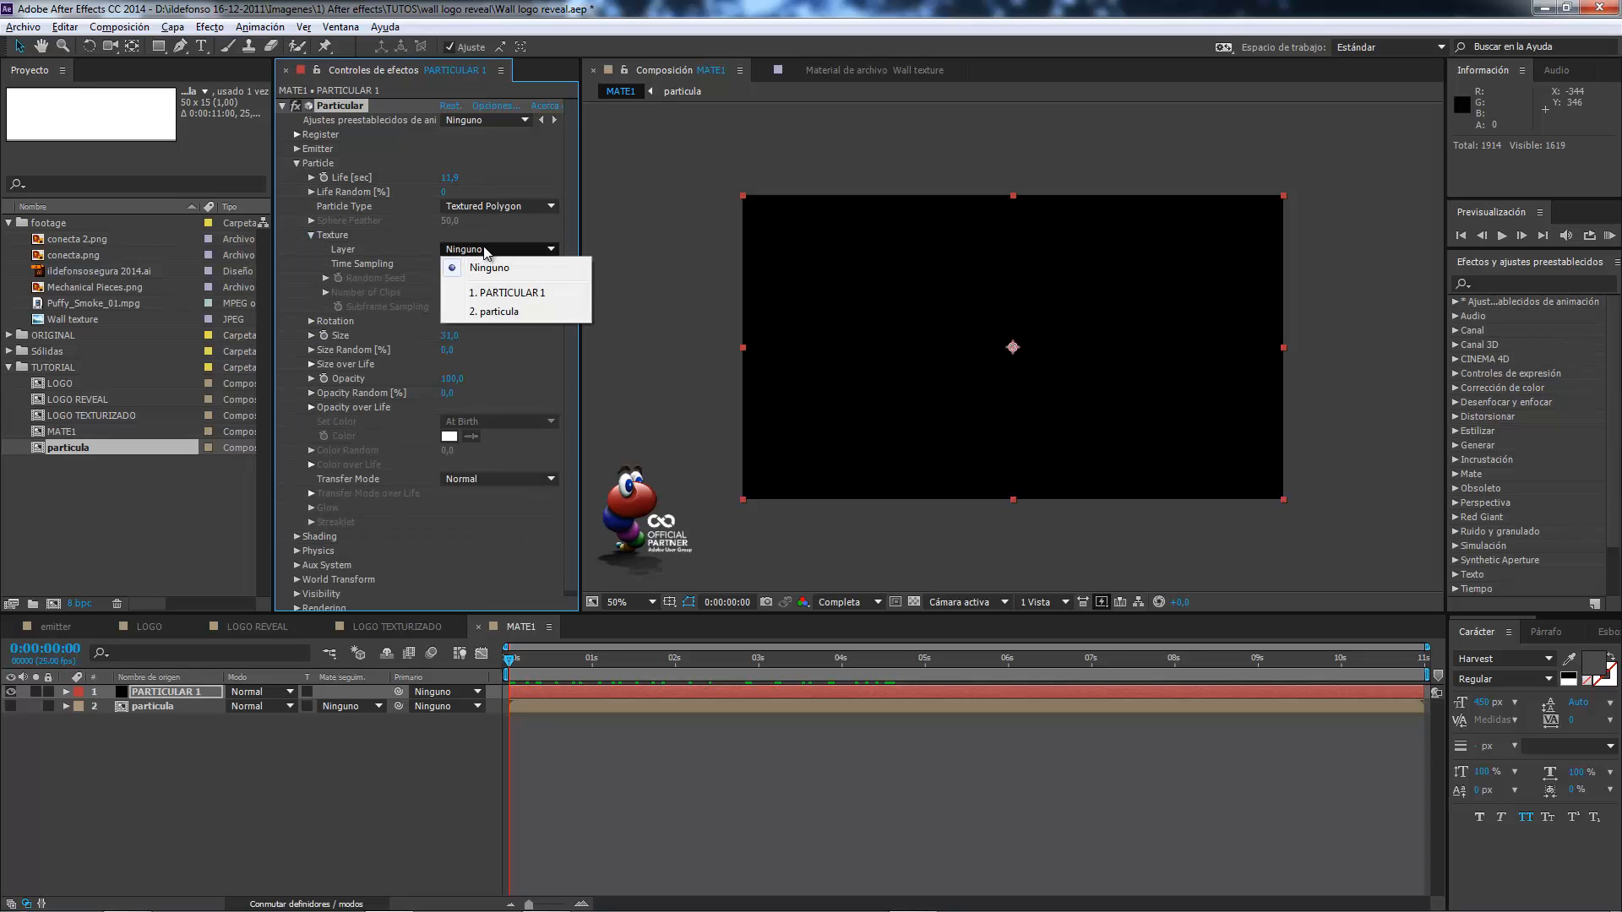
pyautogui.click(507, 313)
pyautogui.press('space')
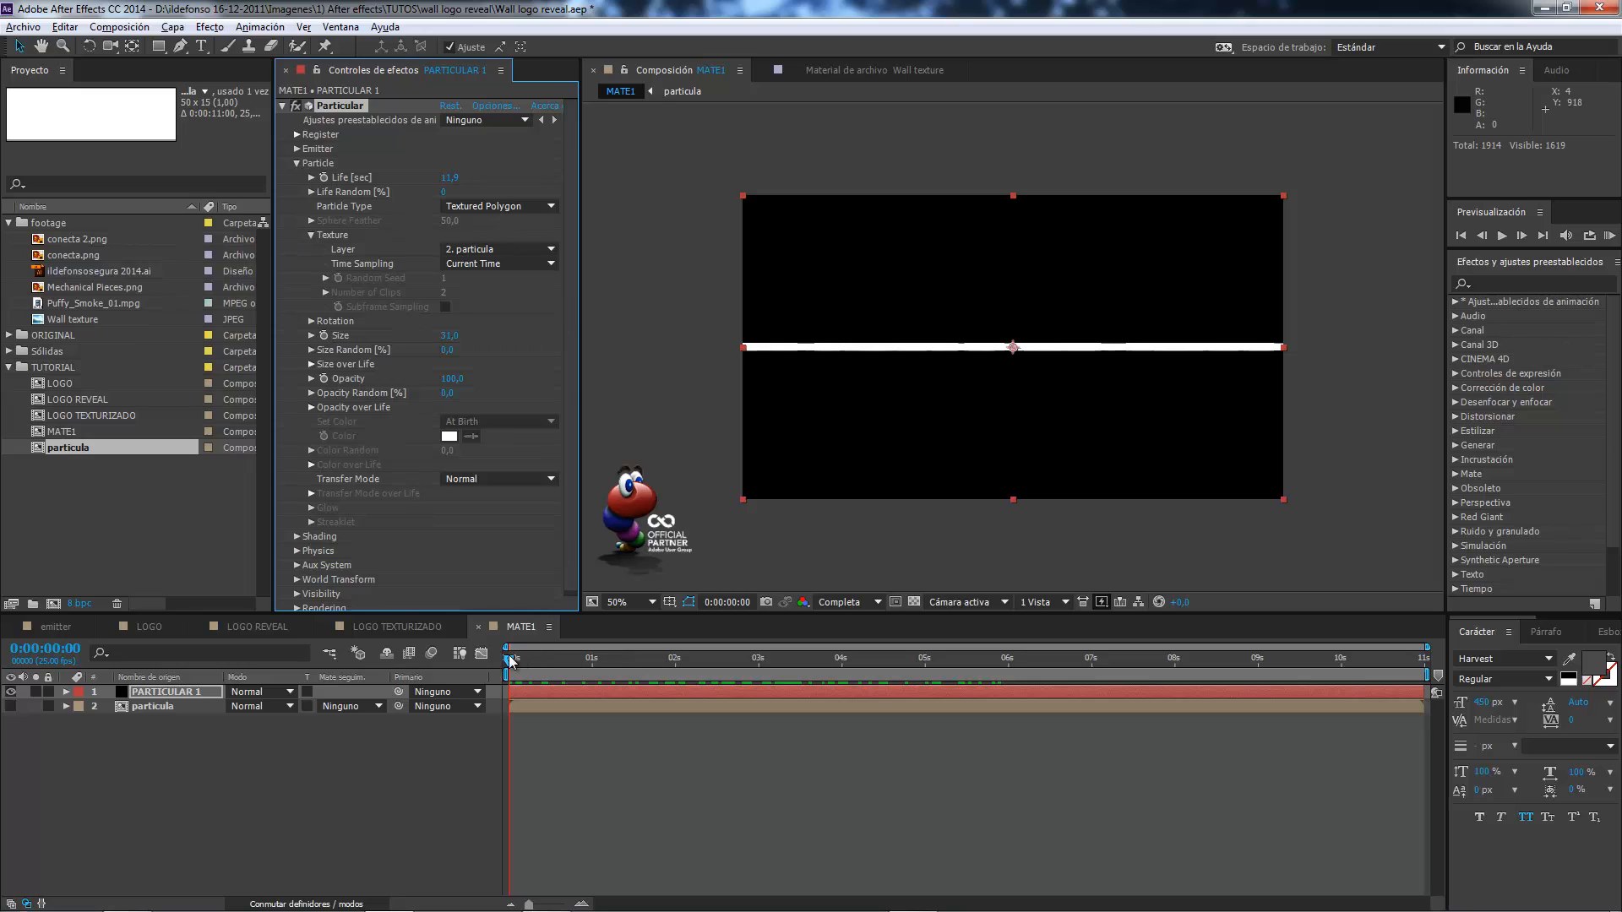
pyautogui.moveTo(594, 662); pyautogui.dragTo(766, 673)
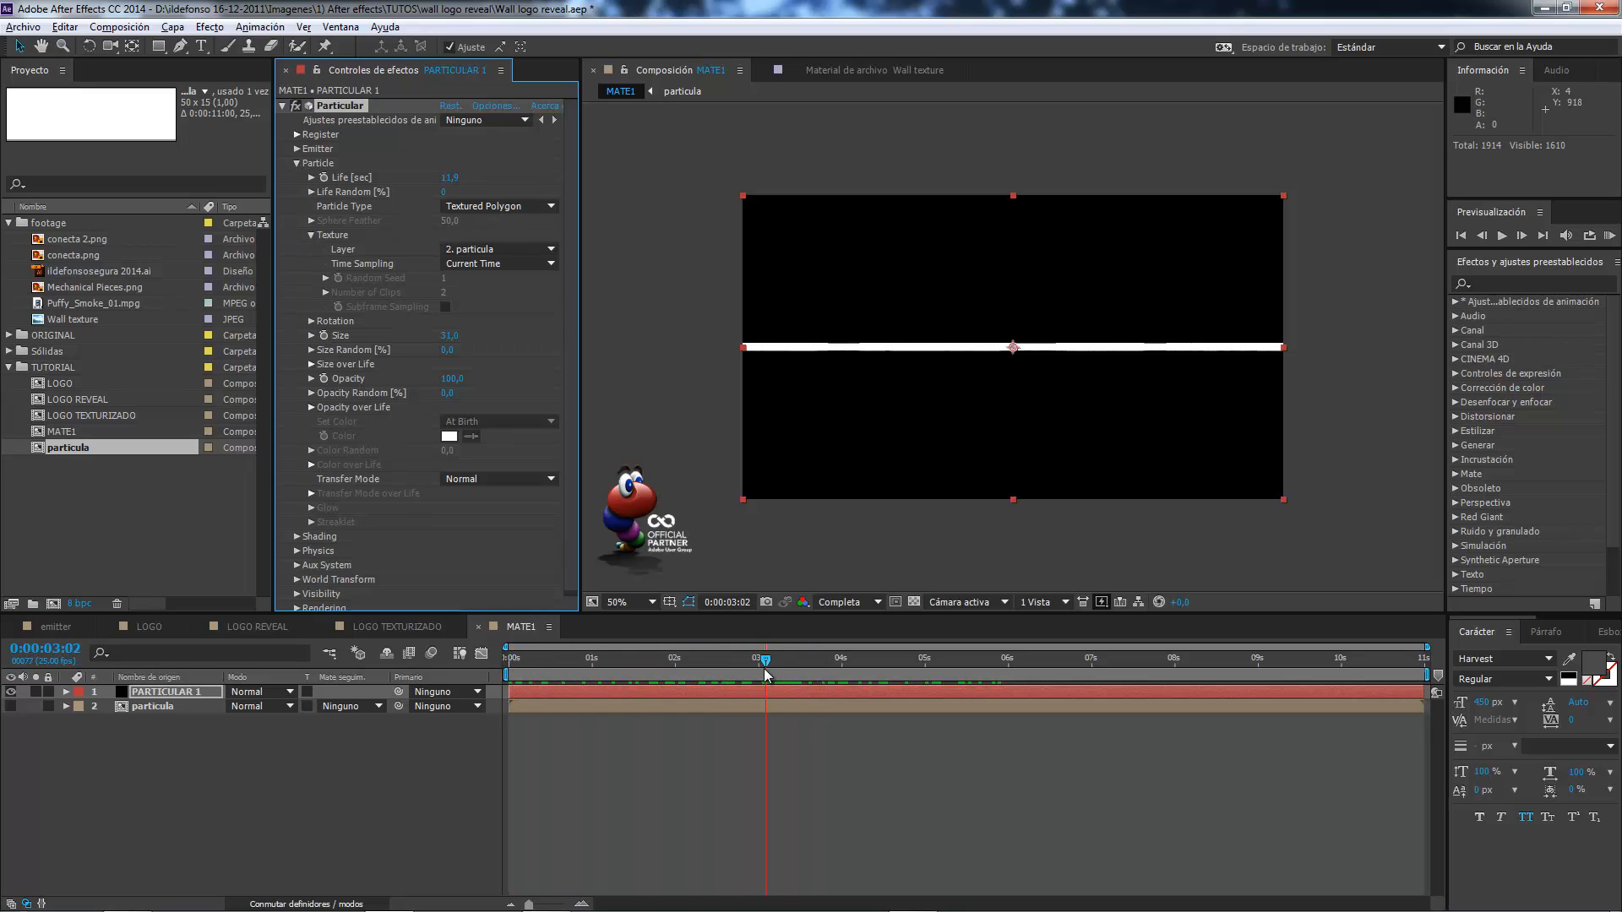
# Try a higher emitter Velocity, check the scattered particles back at 0:00:01:08, and set Velocity back to 0.
pyautogui.click(300, 149)
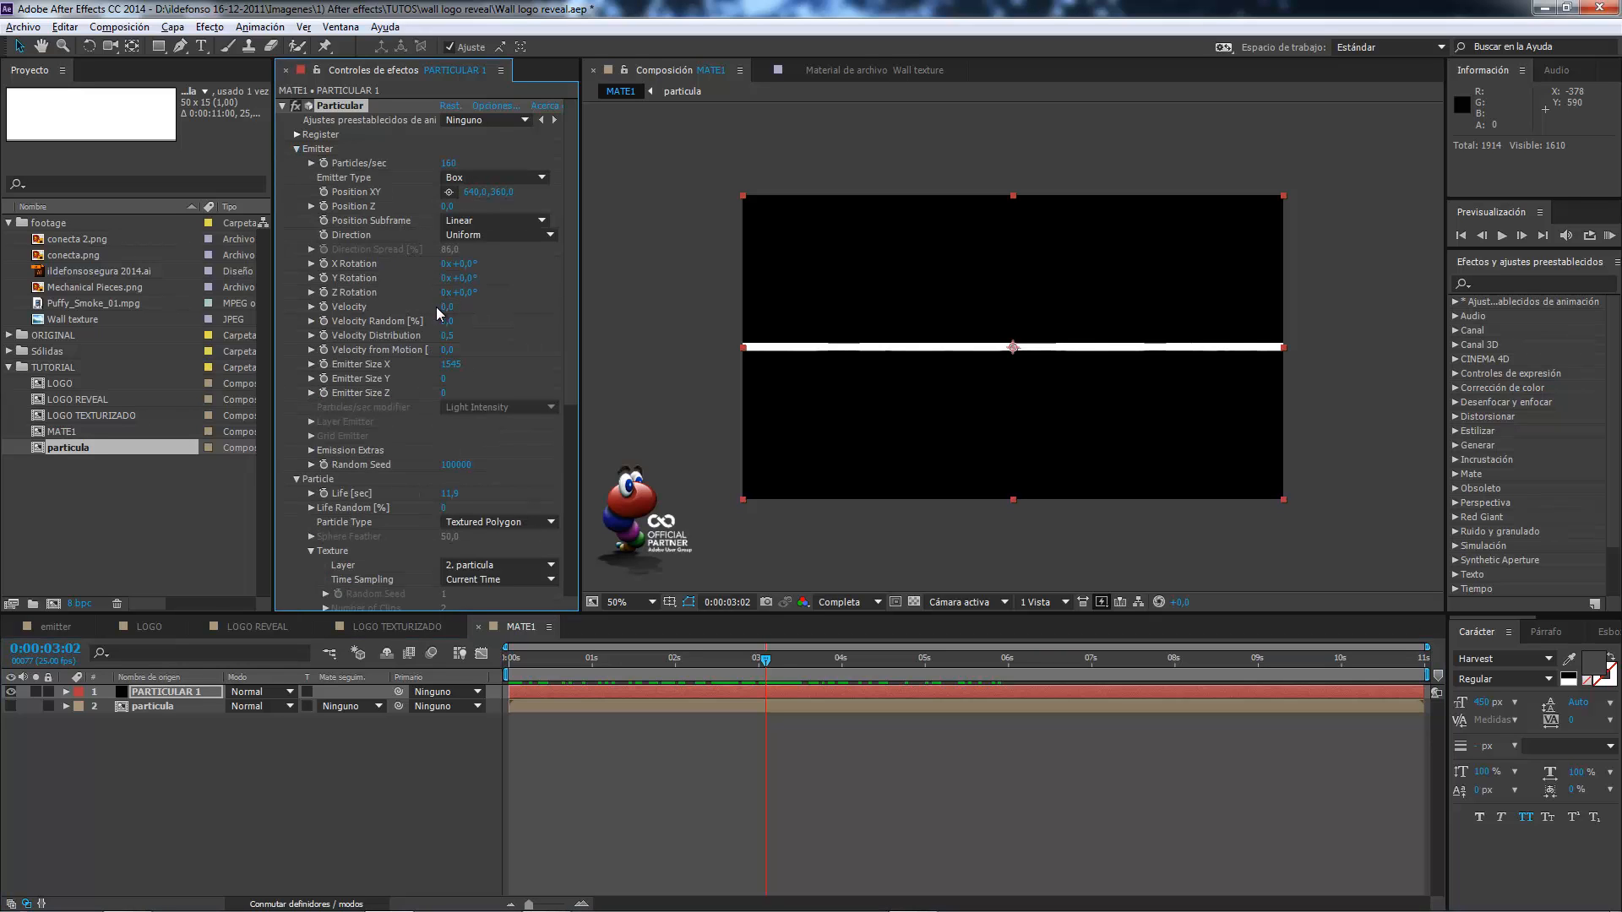
pyautogui.moveTo(448, 309); pyautogui.dragTo(549, 309)
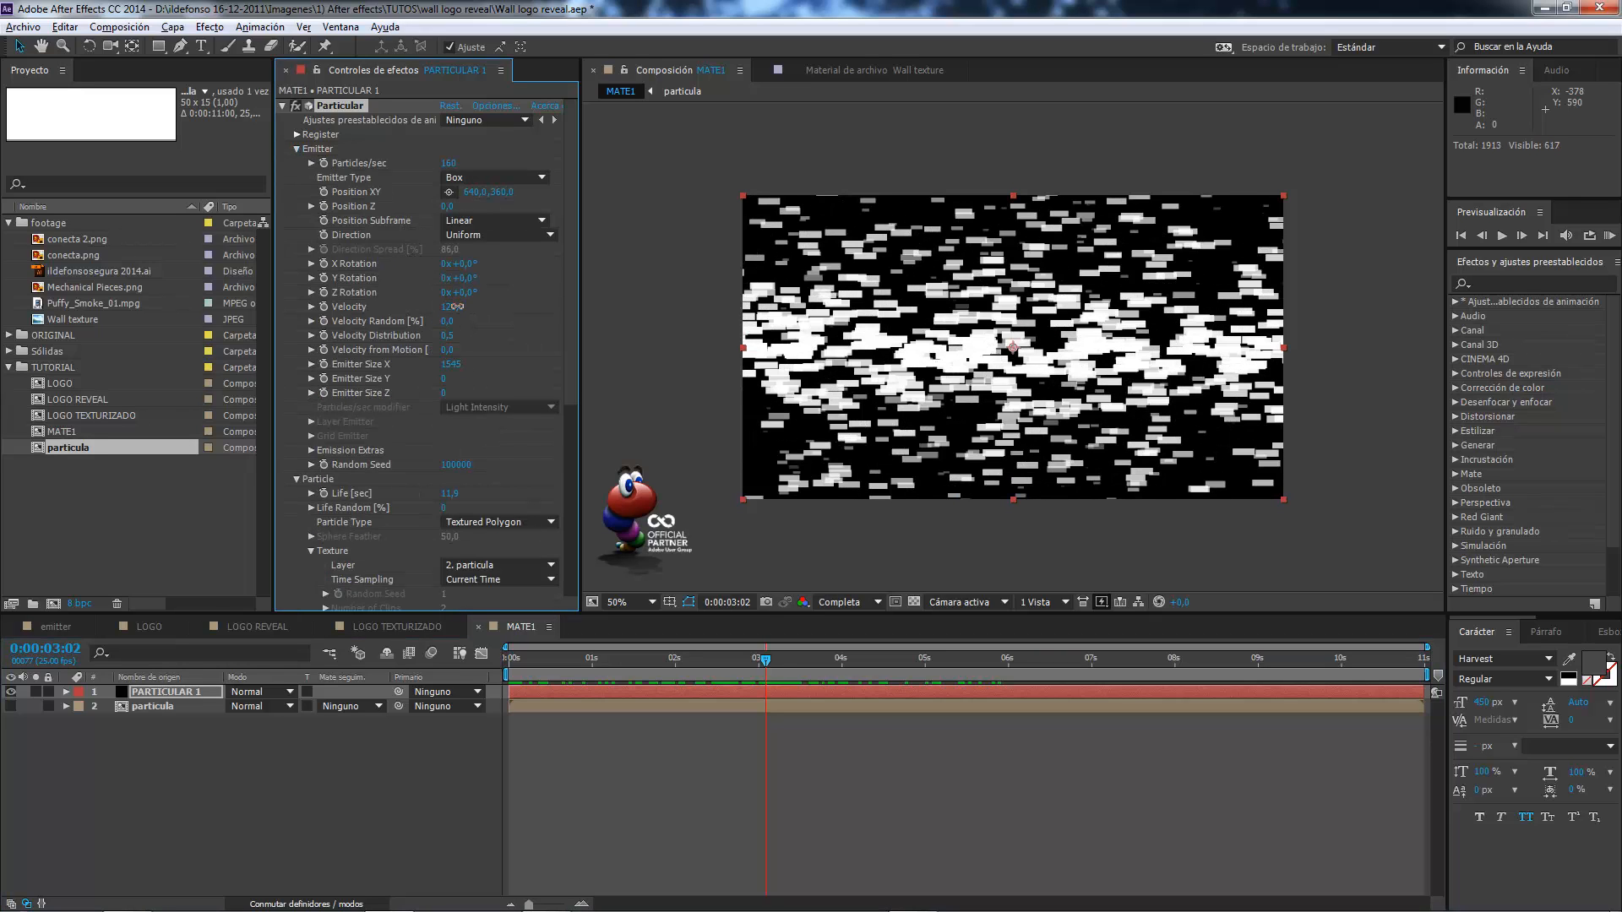
pyautogui.moveTo(749, 664); pyautogui.dragTo(617, 650)
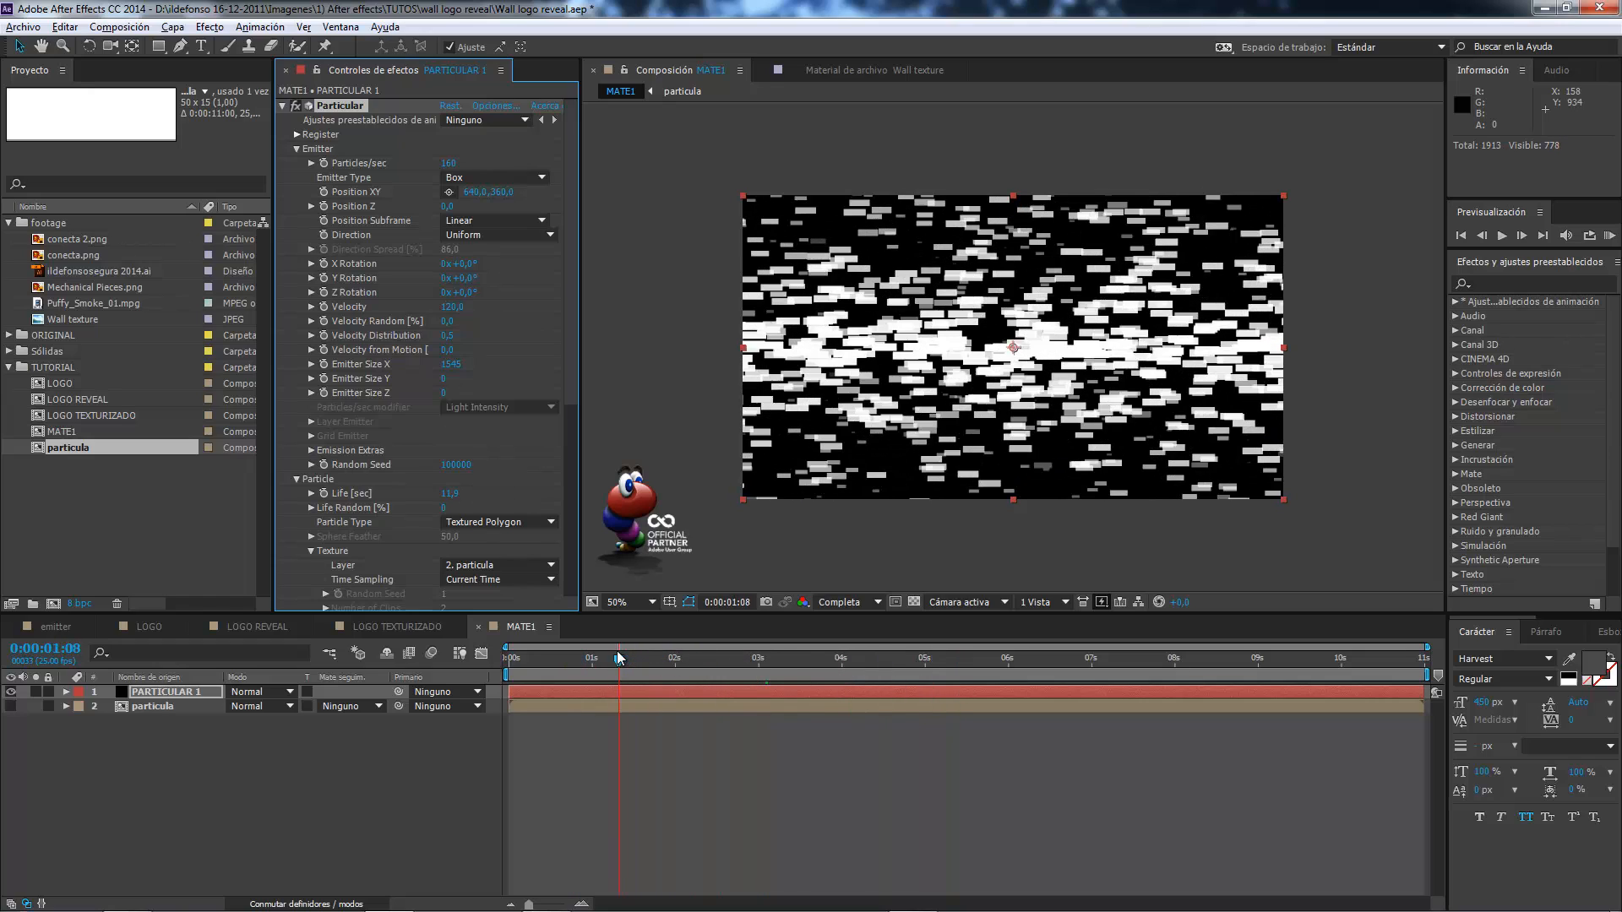
pyautogui.click(451, 307)
pyautogui.write('0')
pyautogui.press('Return')
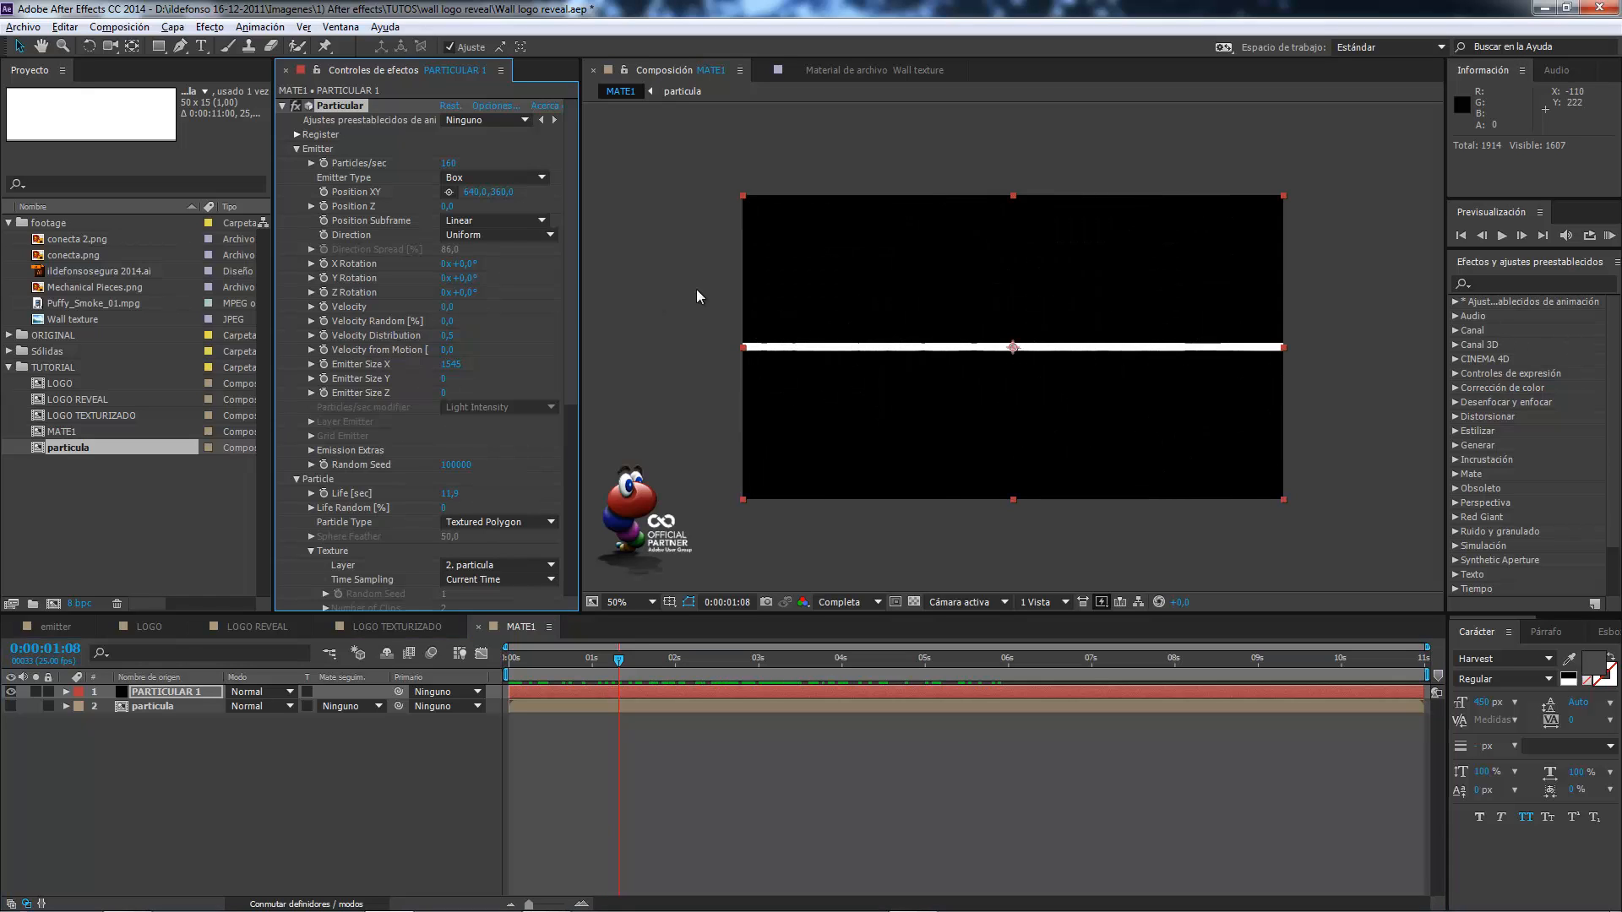
pyautogui.click(295, 149)
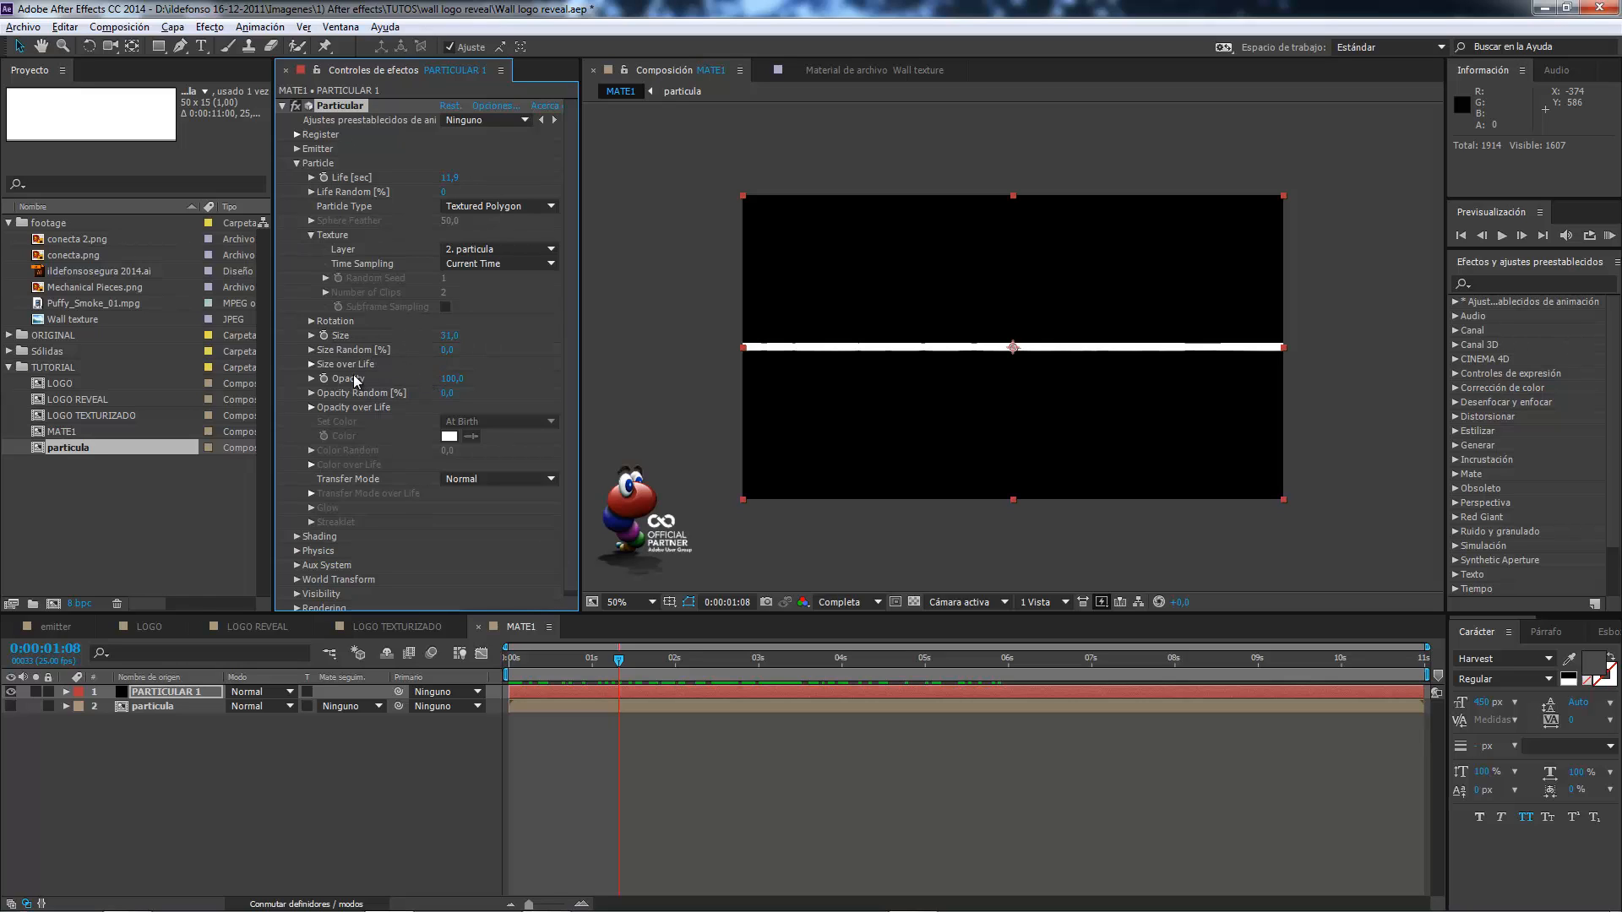
# Examine the particle's Size over Life and Opacity over Life graphs, trying a constant size curve, and review the Physics settings.
pyautogui.click(311, 365)
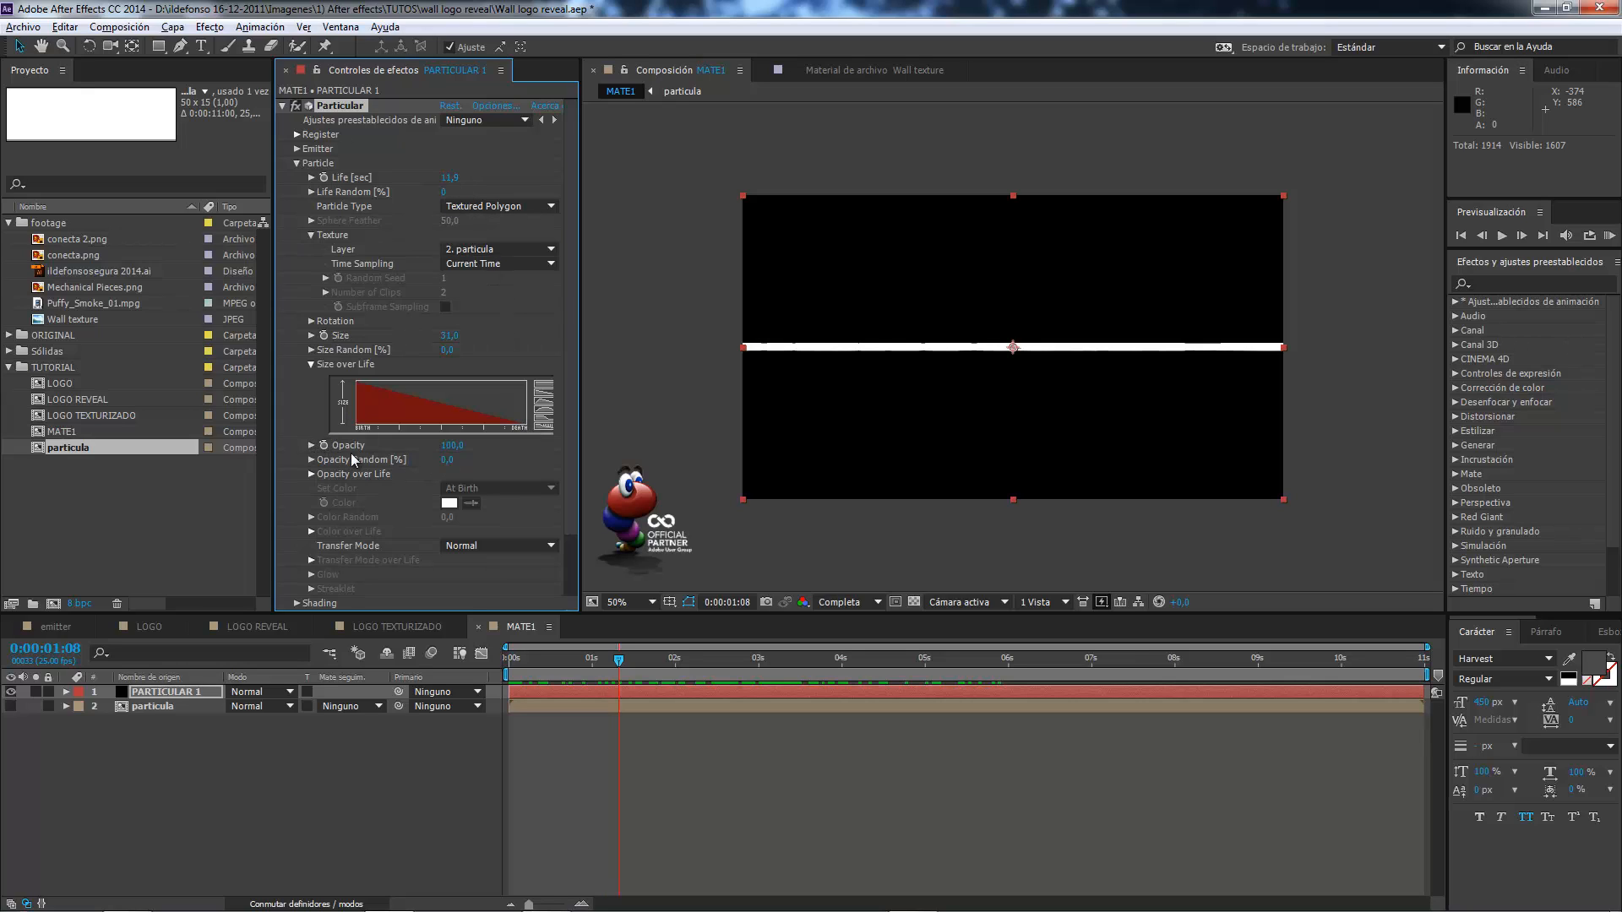
pyautogui.click(311, 473)
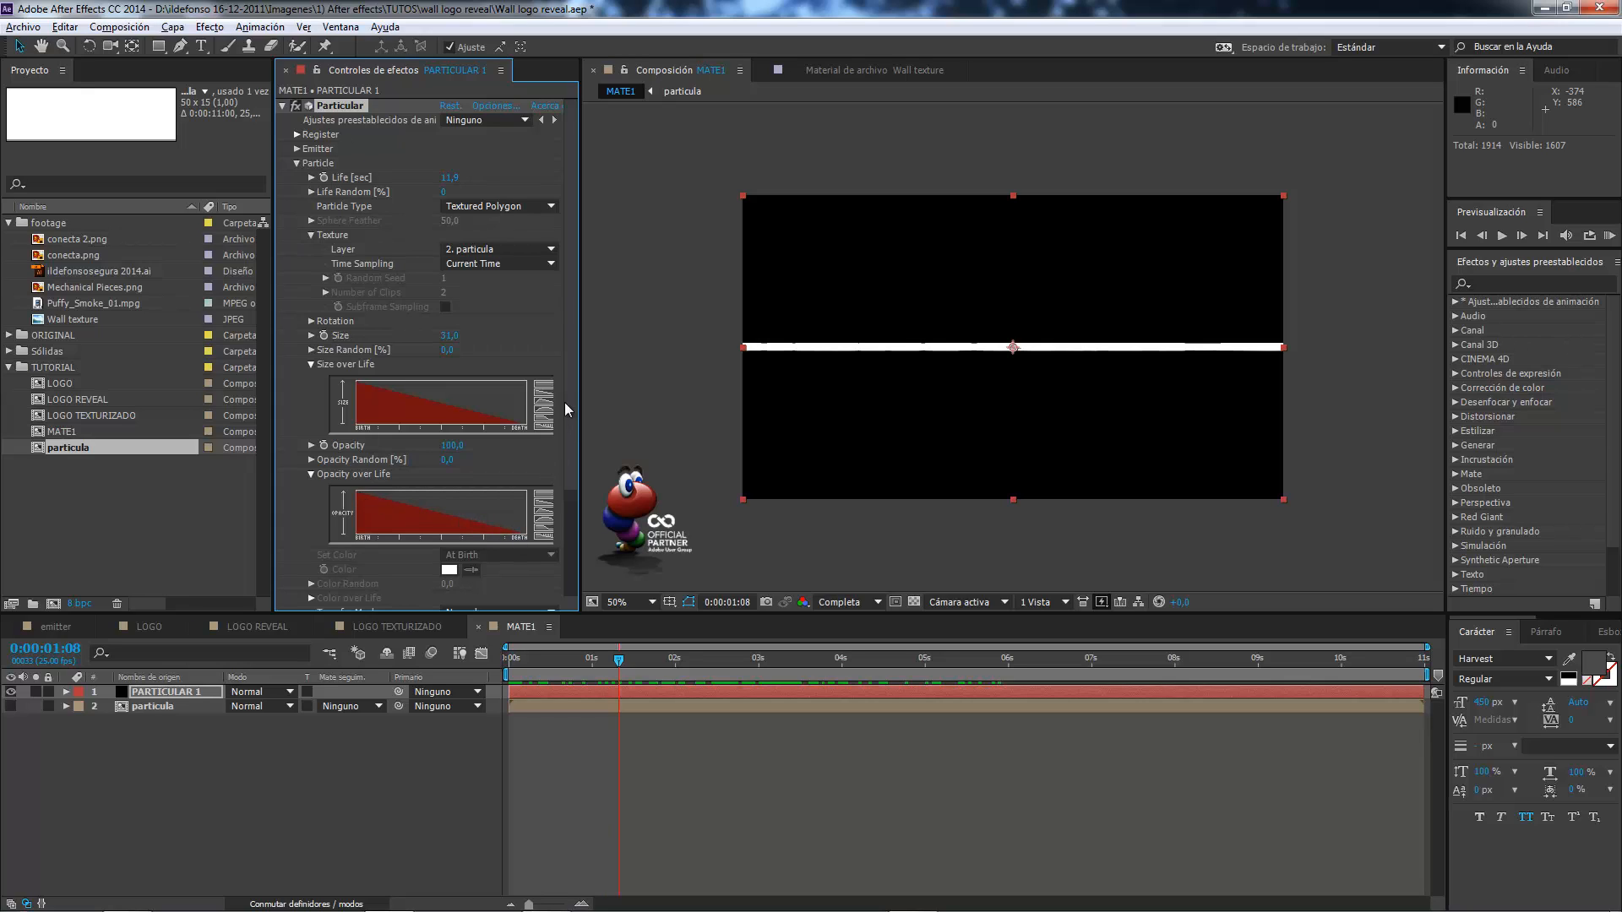
pyautogui.scroll(-5, 564, 402)
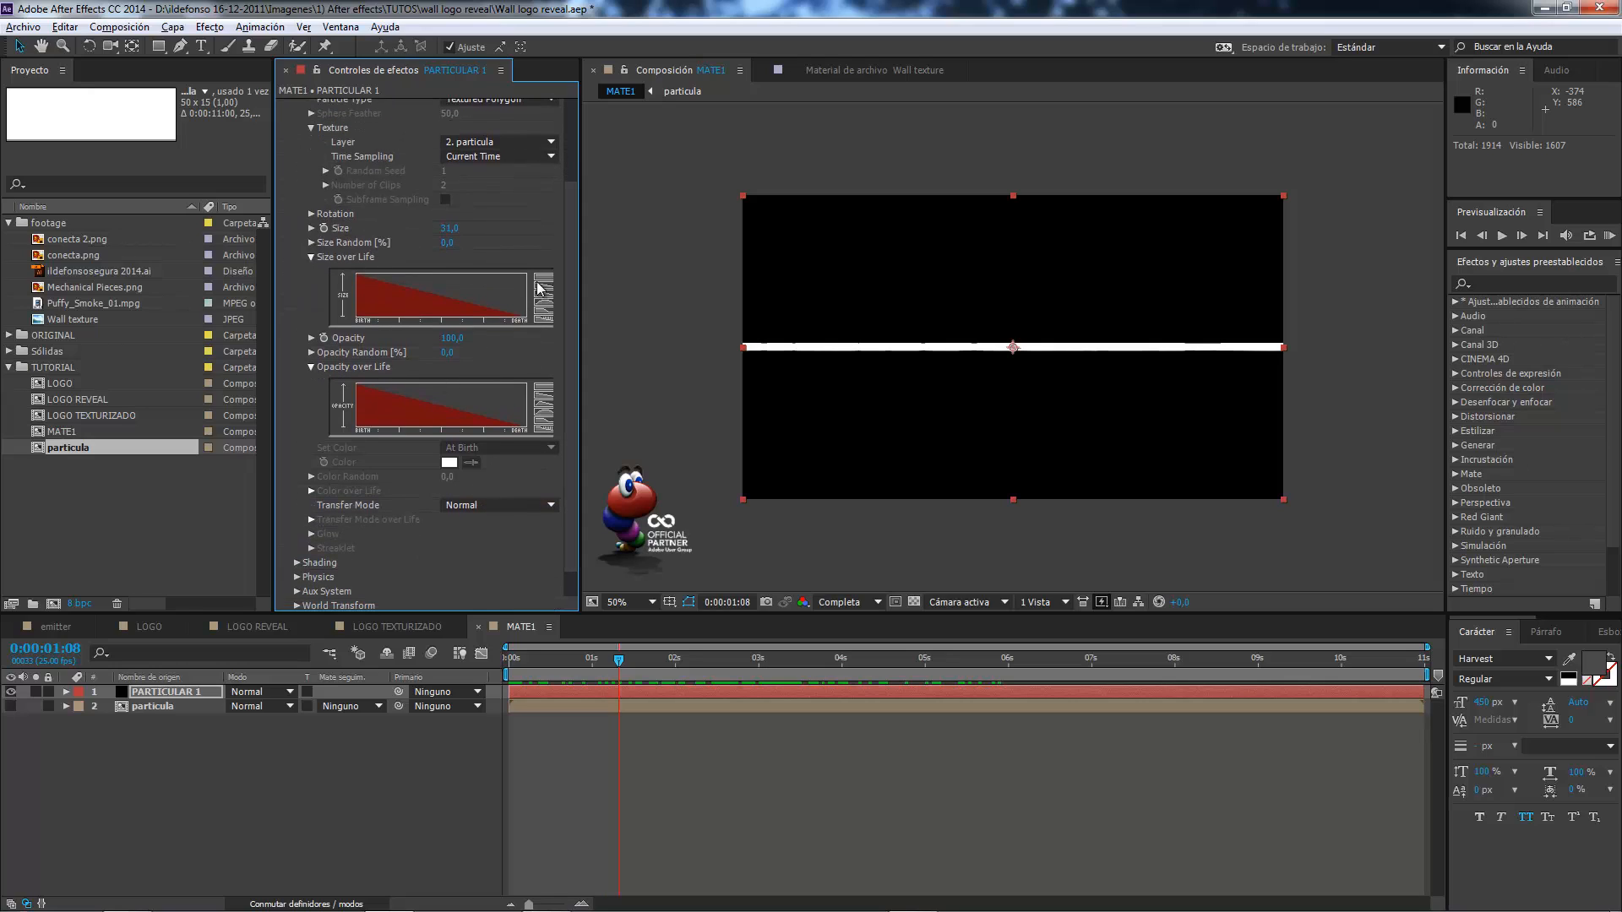
pyautogui.click(548, 288)
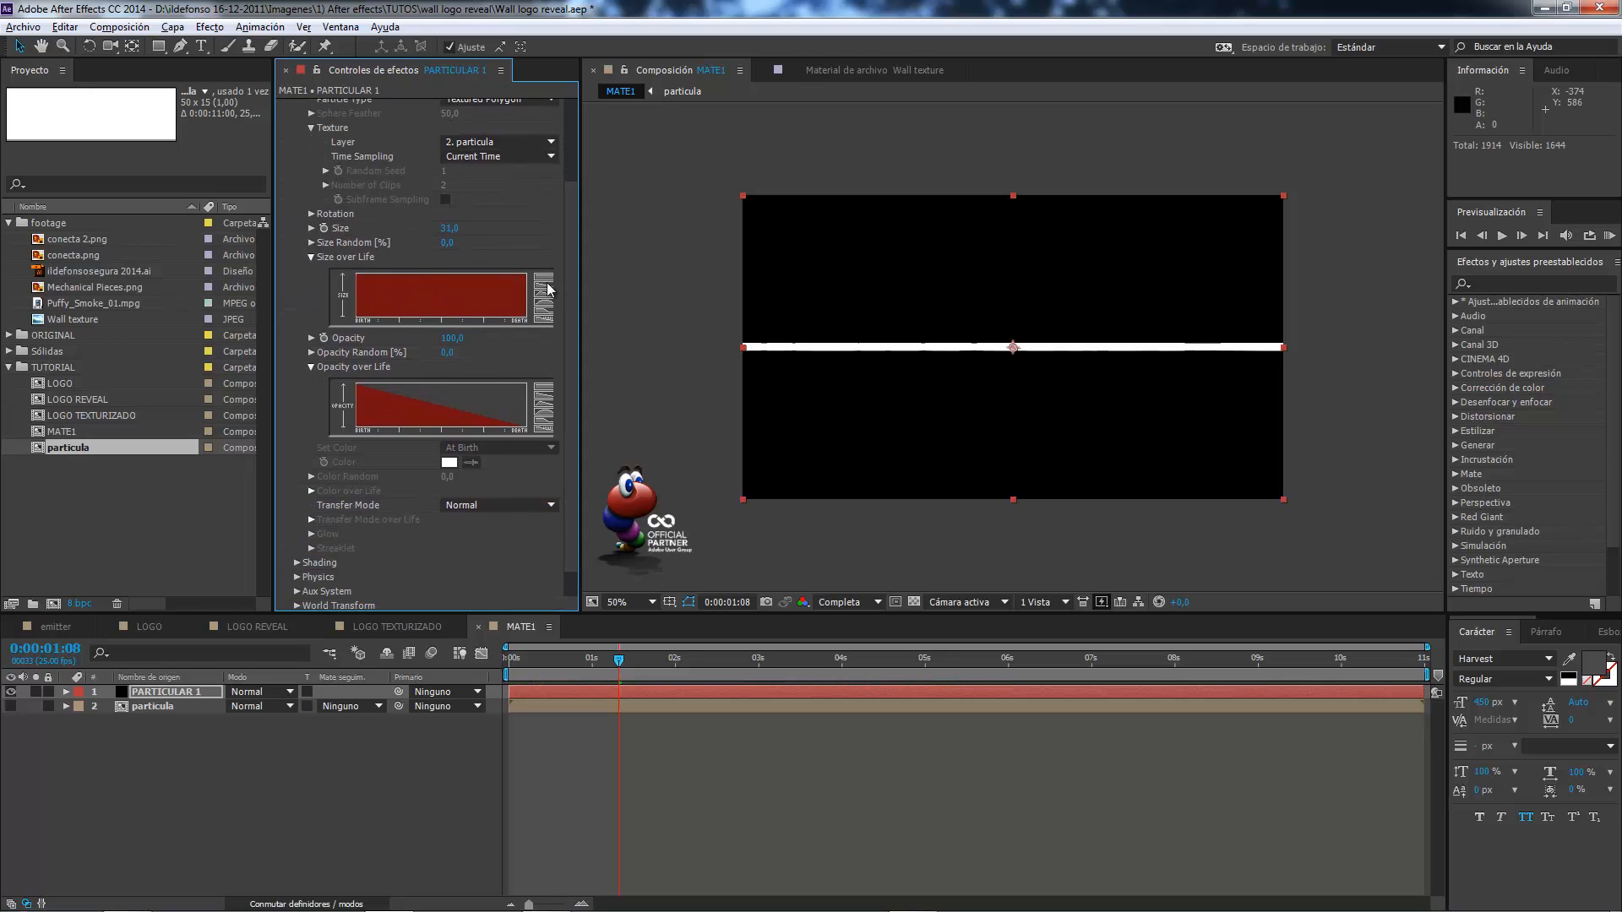
pyautogui.click(545, 295)
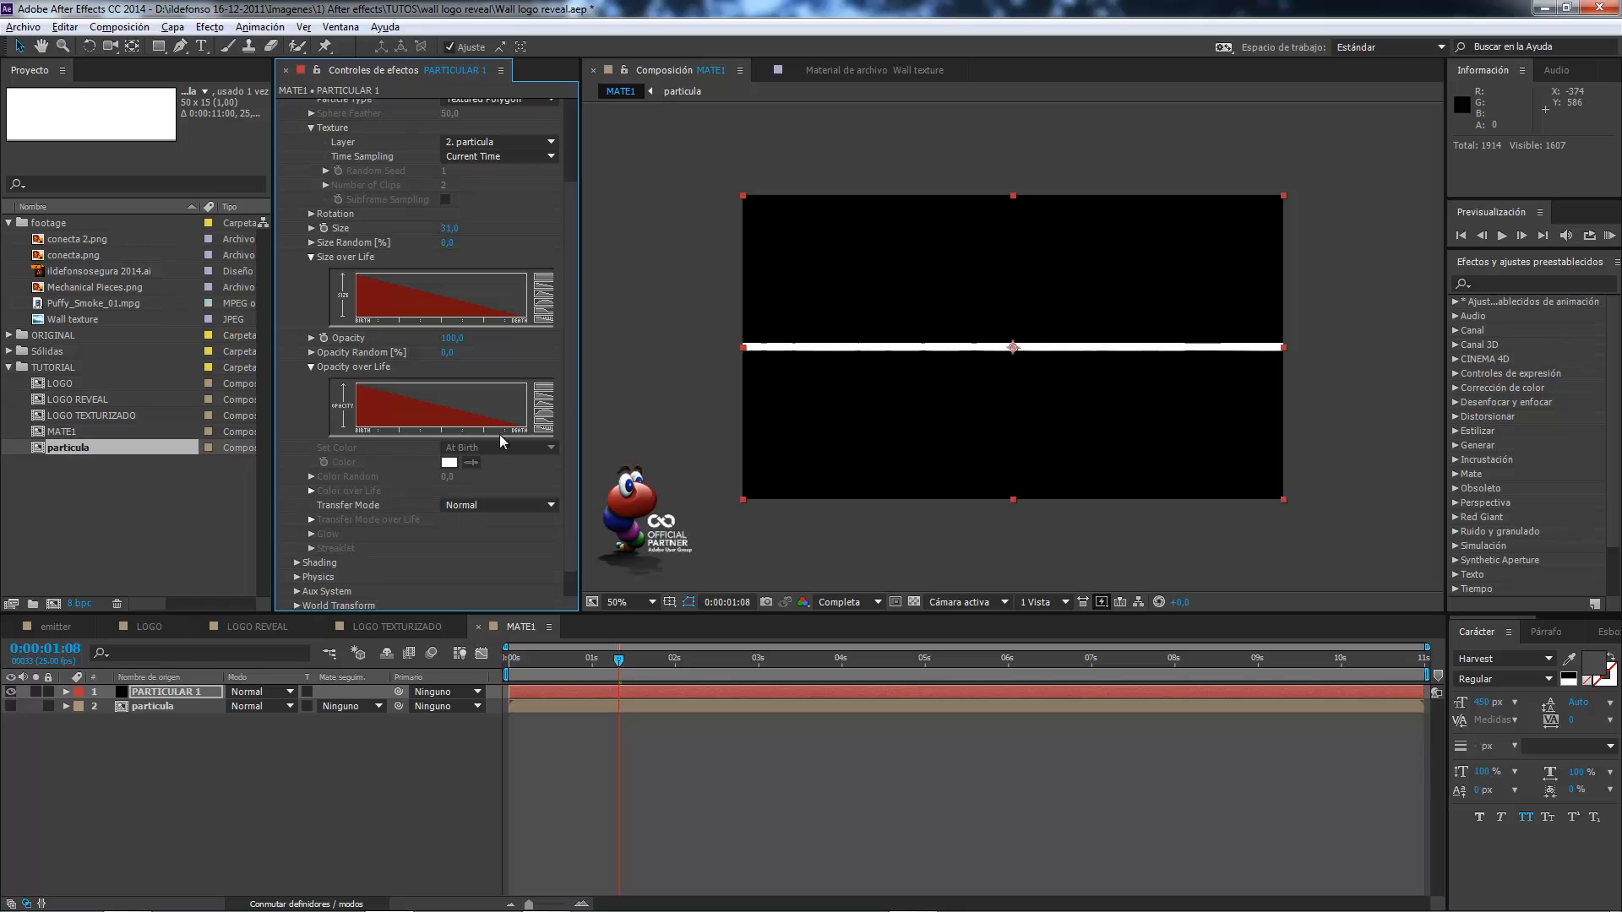
pyautogui.scroll(-1, 379, 495)
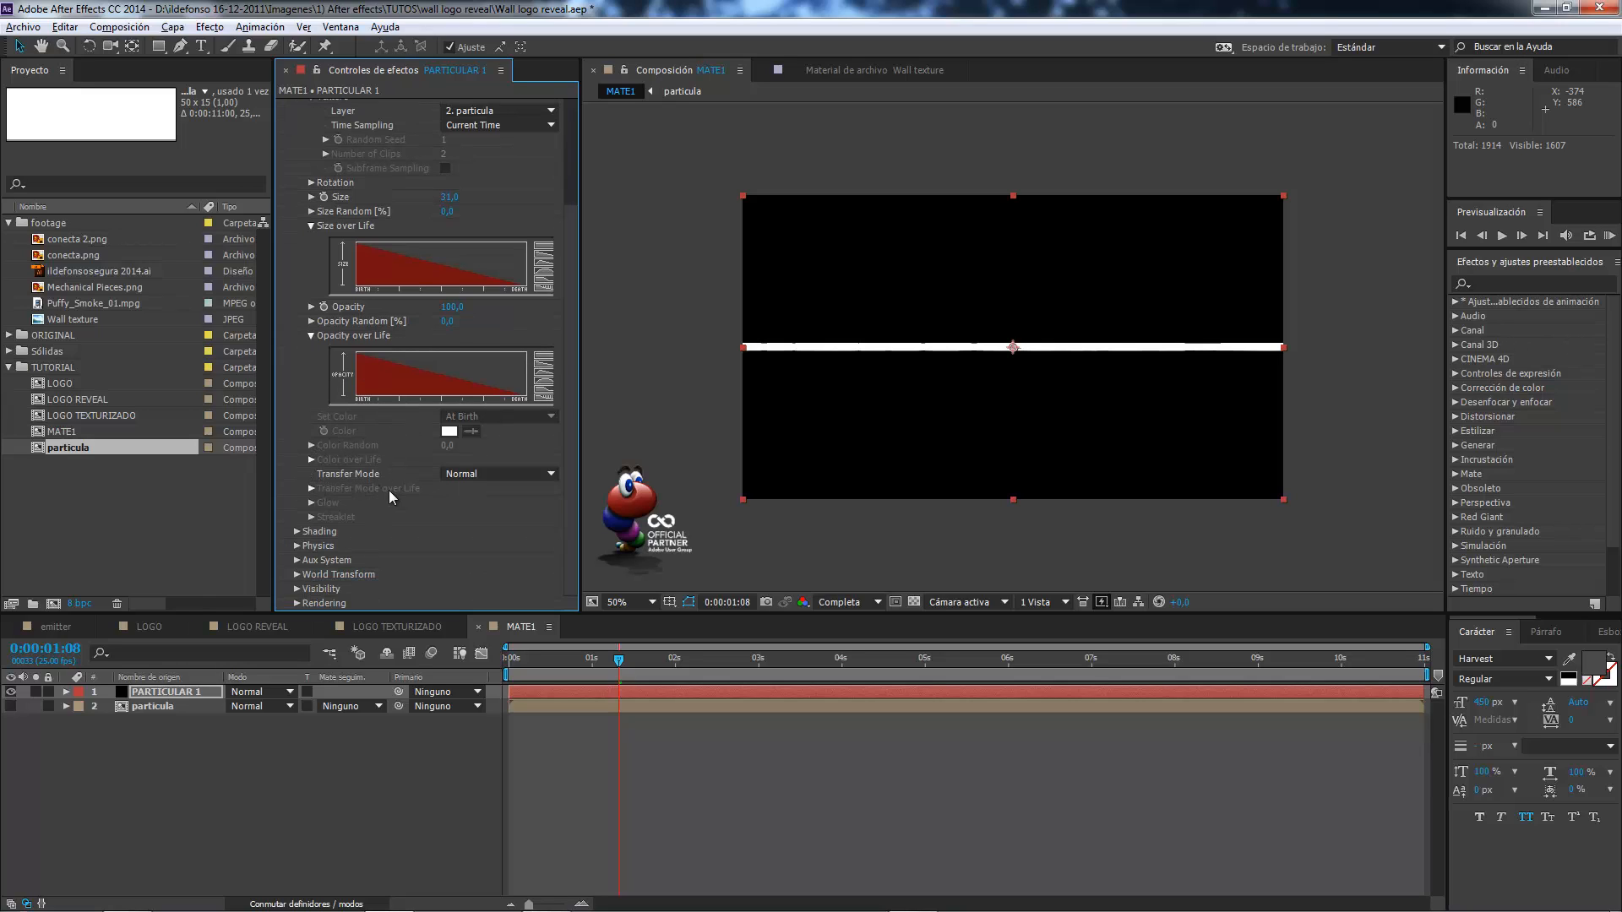
pyautogui.scroll(4, 365, 470)
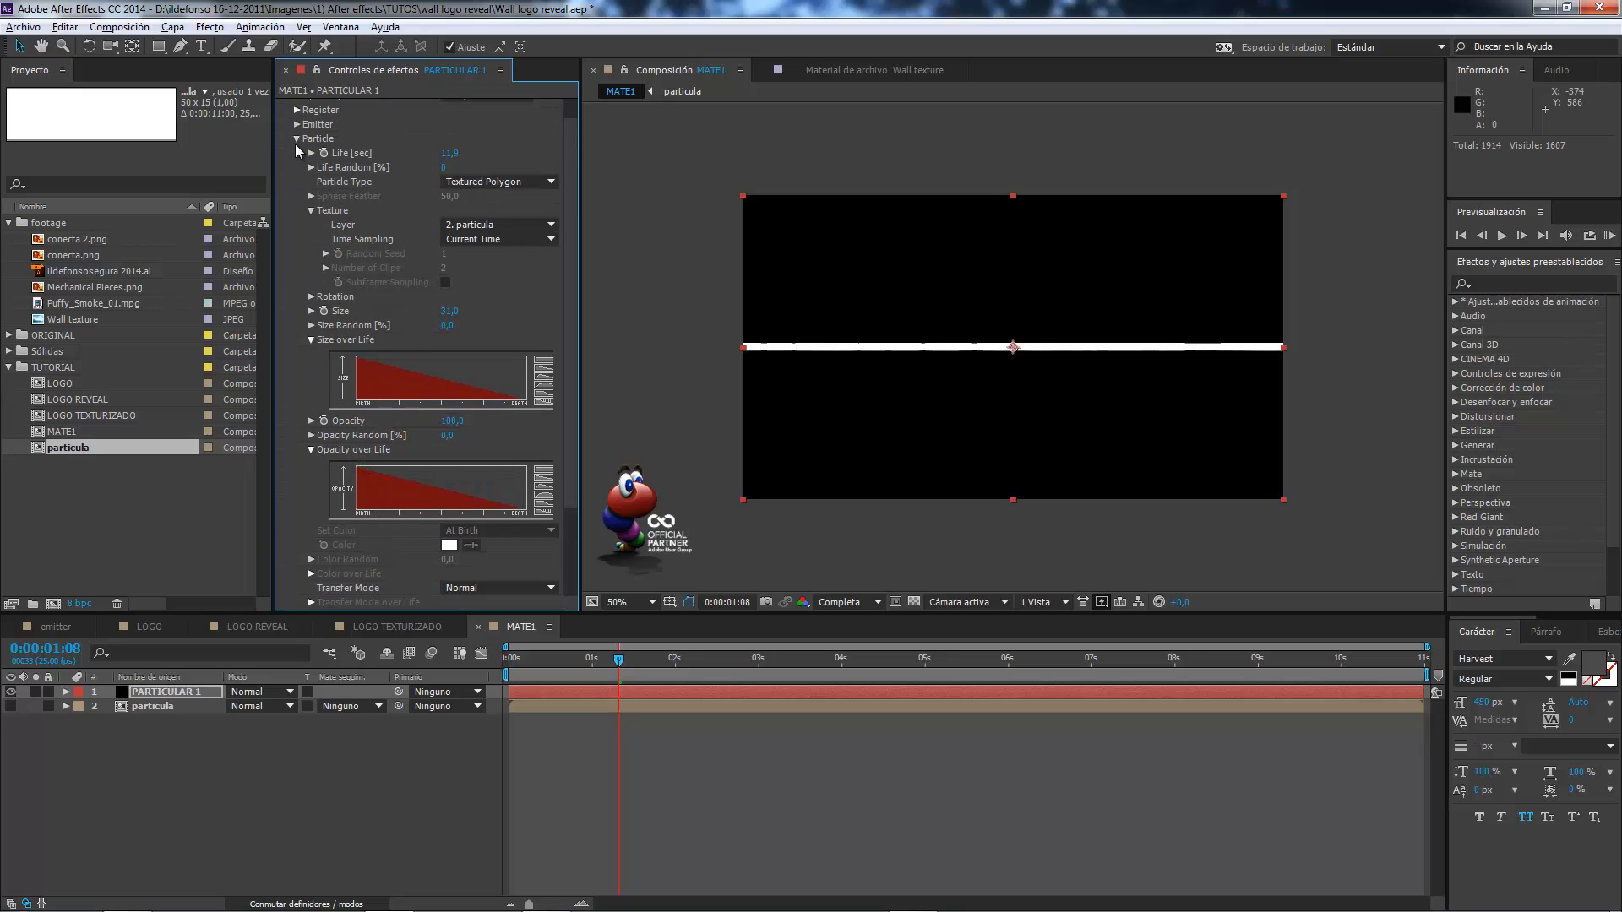
pyautogui.click(295, 139)
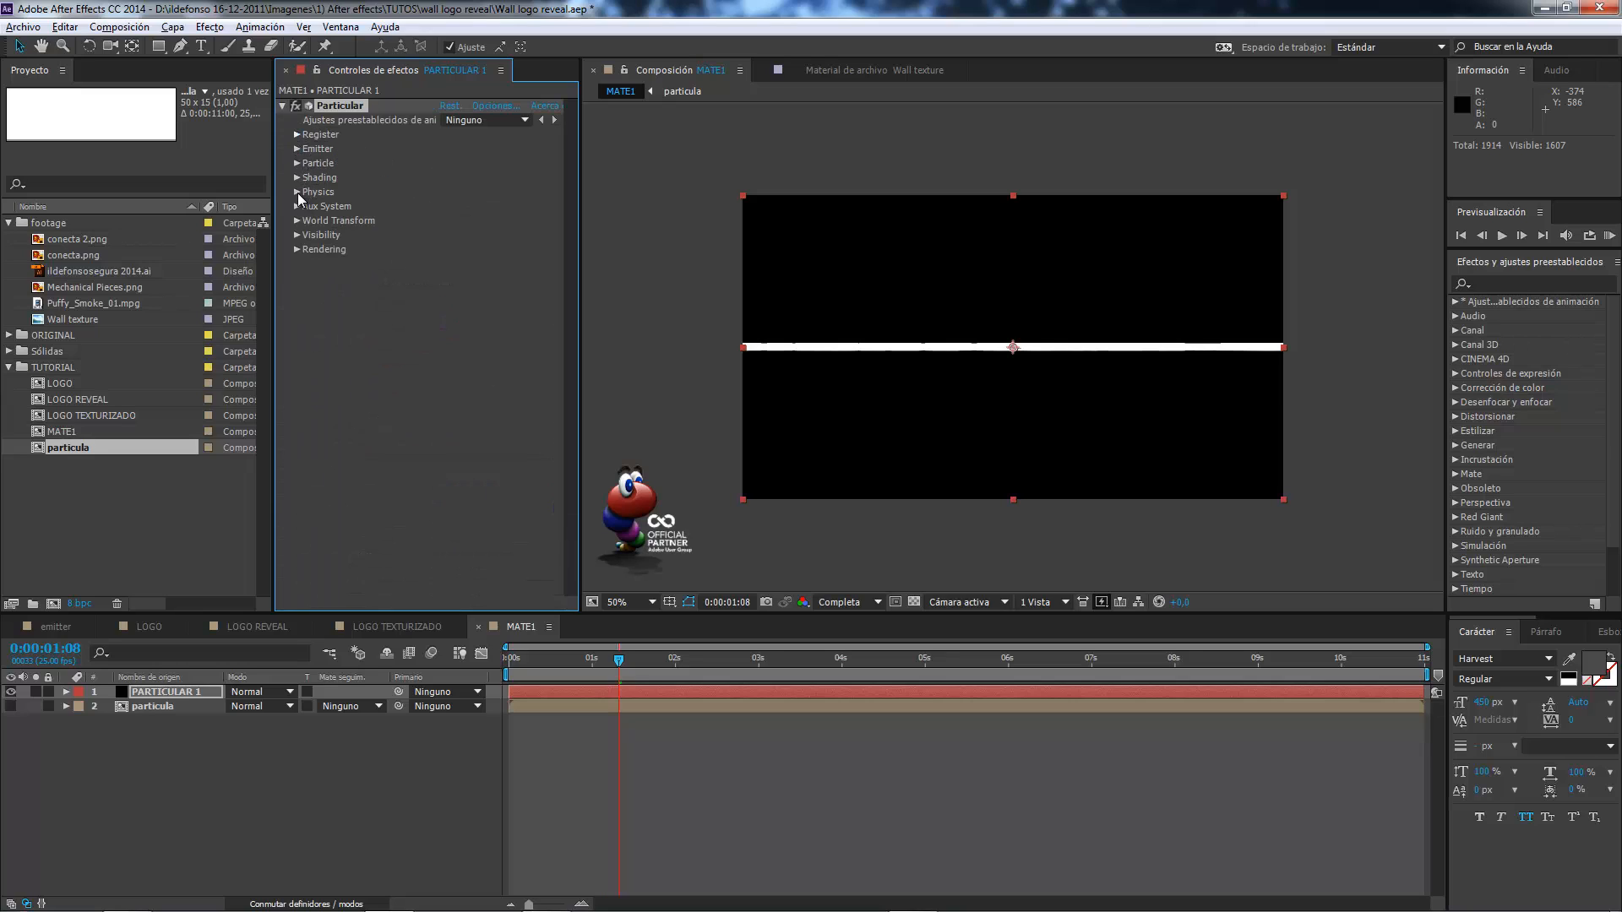
pyautogui.click(297, 192)
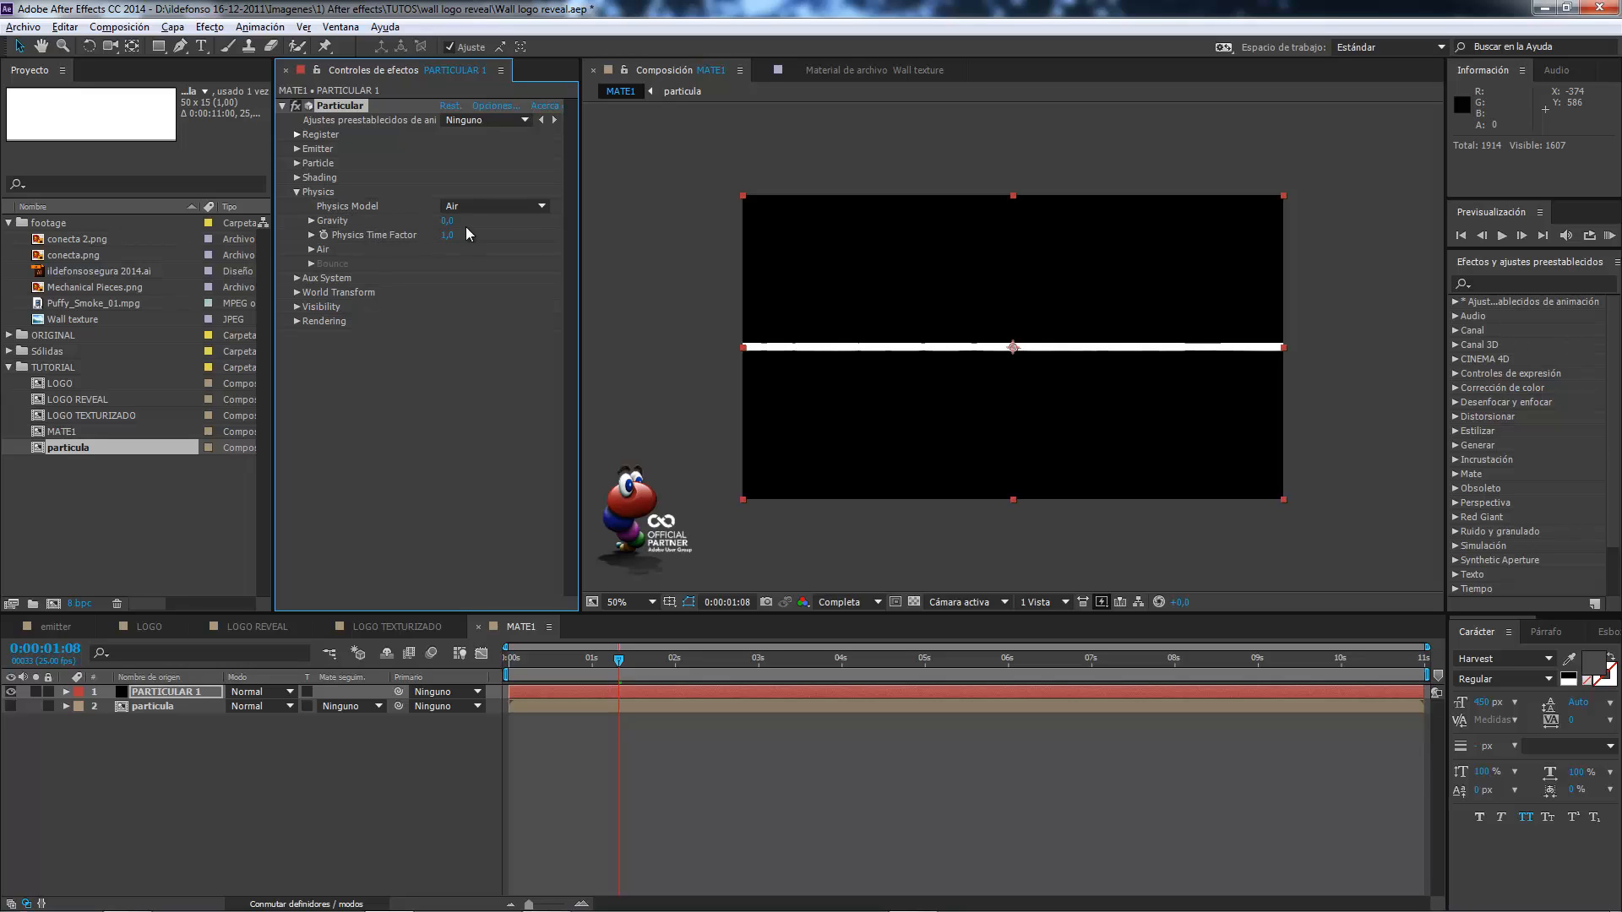
pyautogui.click(307, 192)
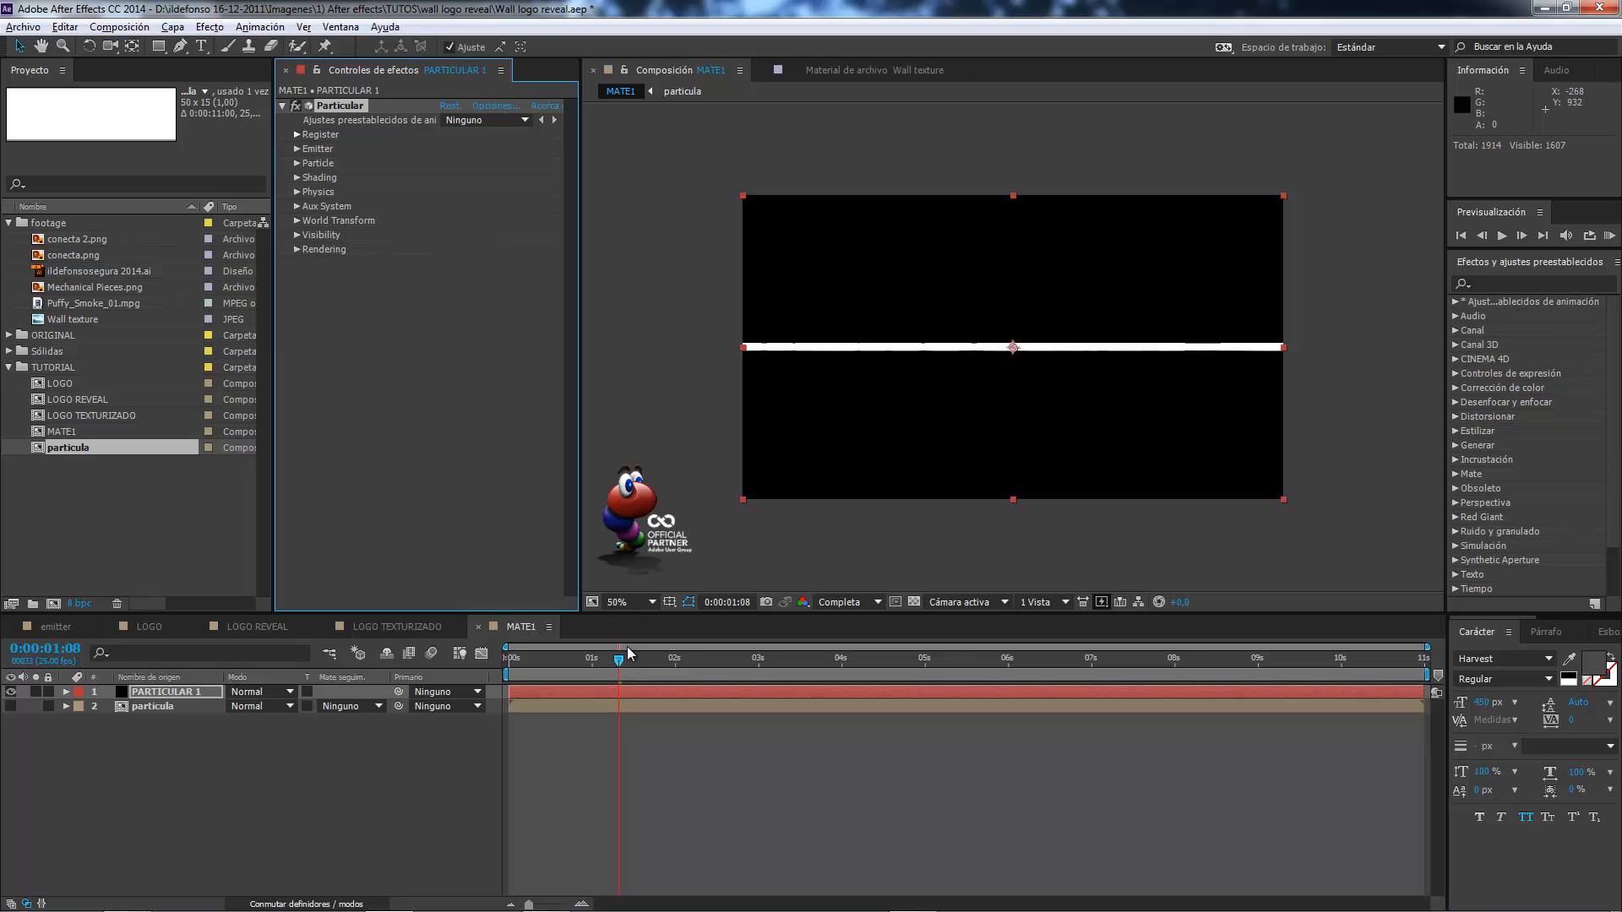
# At 0:00:00:00, place the emitter above the frame at Position XY 636, -134 and start keyframing that position.
pyautogui.moveTo(628, 652); pyautogui.dragTo(507, 657)
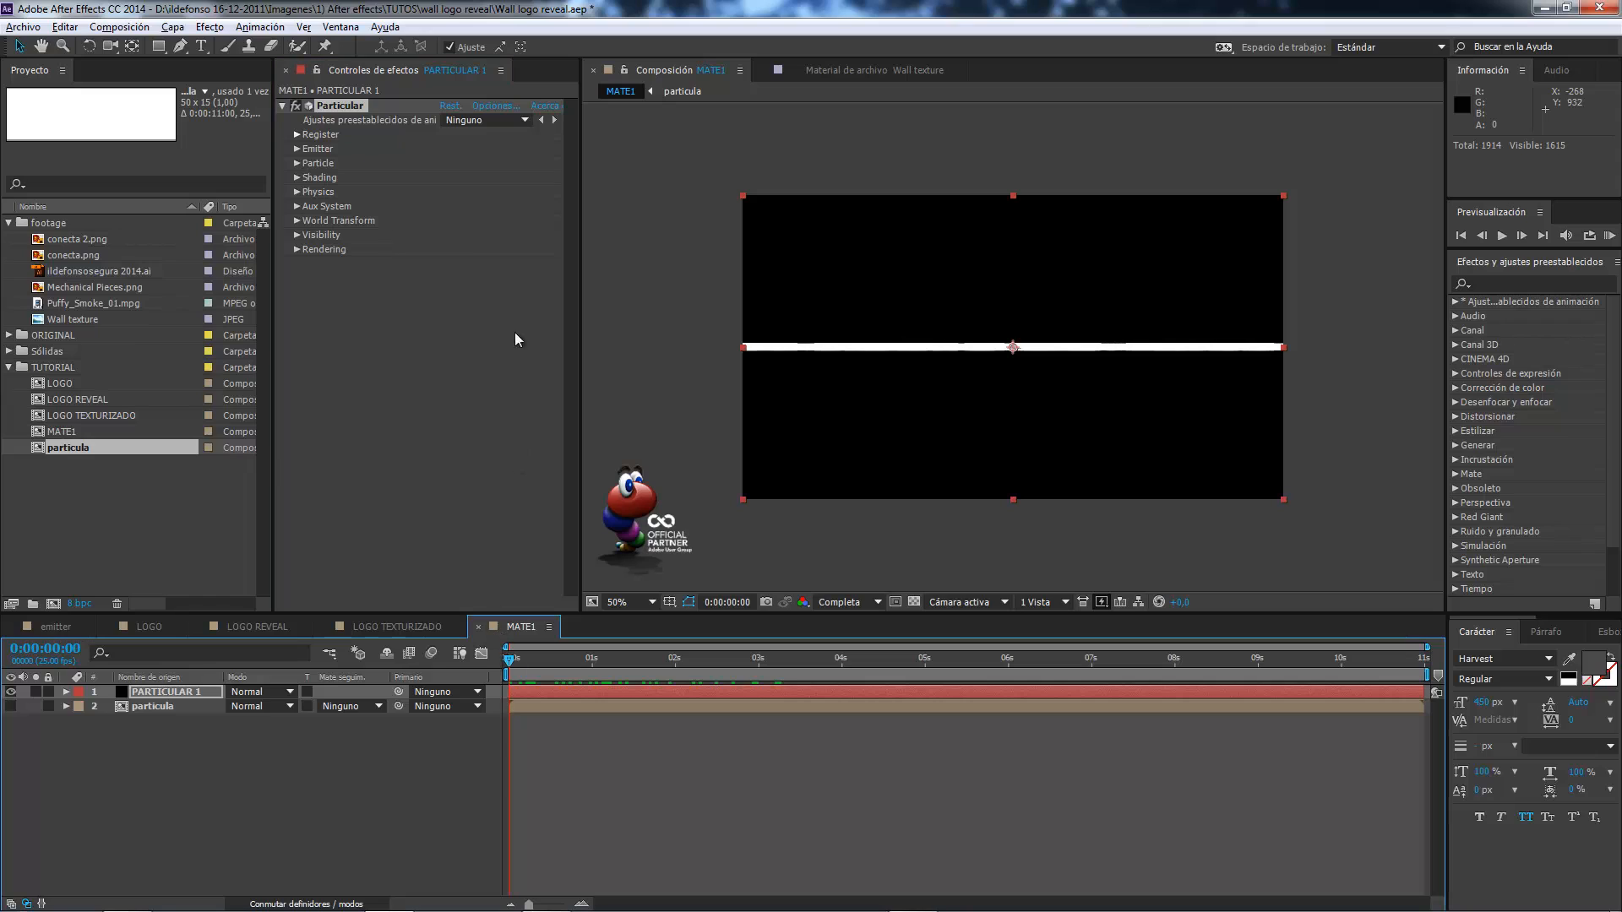
pyautogui.click(296, 148)
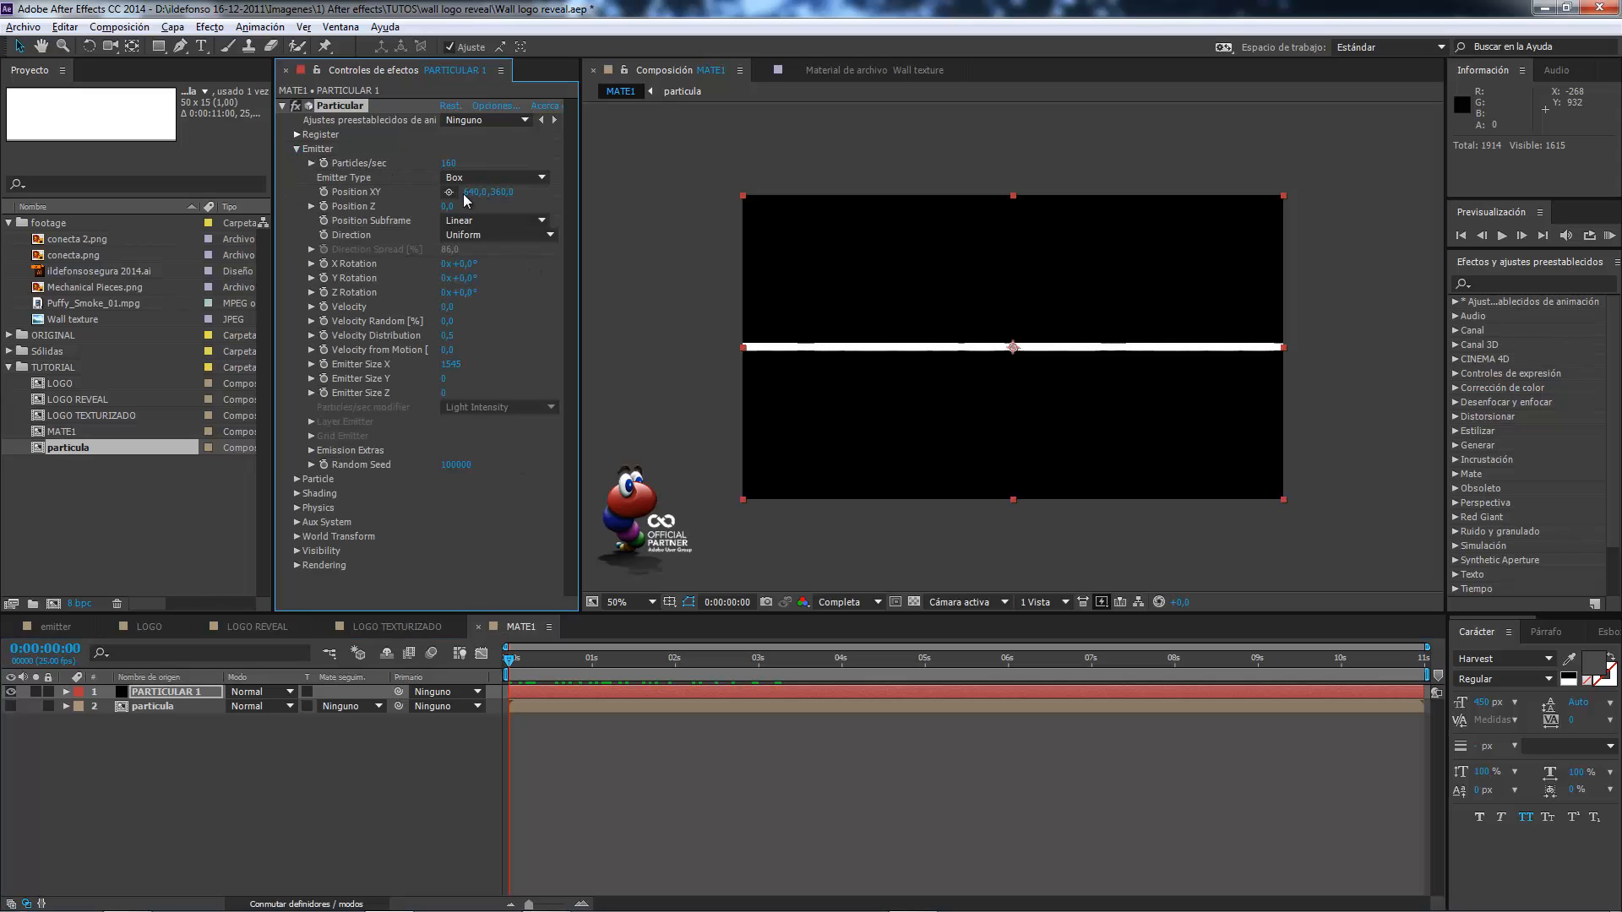
pyautogui.moveTo(509, 659); pyautogui.dragTo(485, 650)
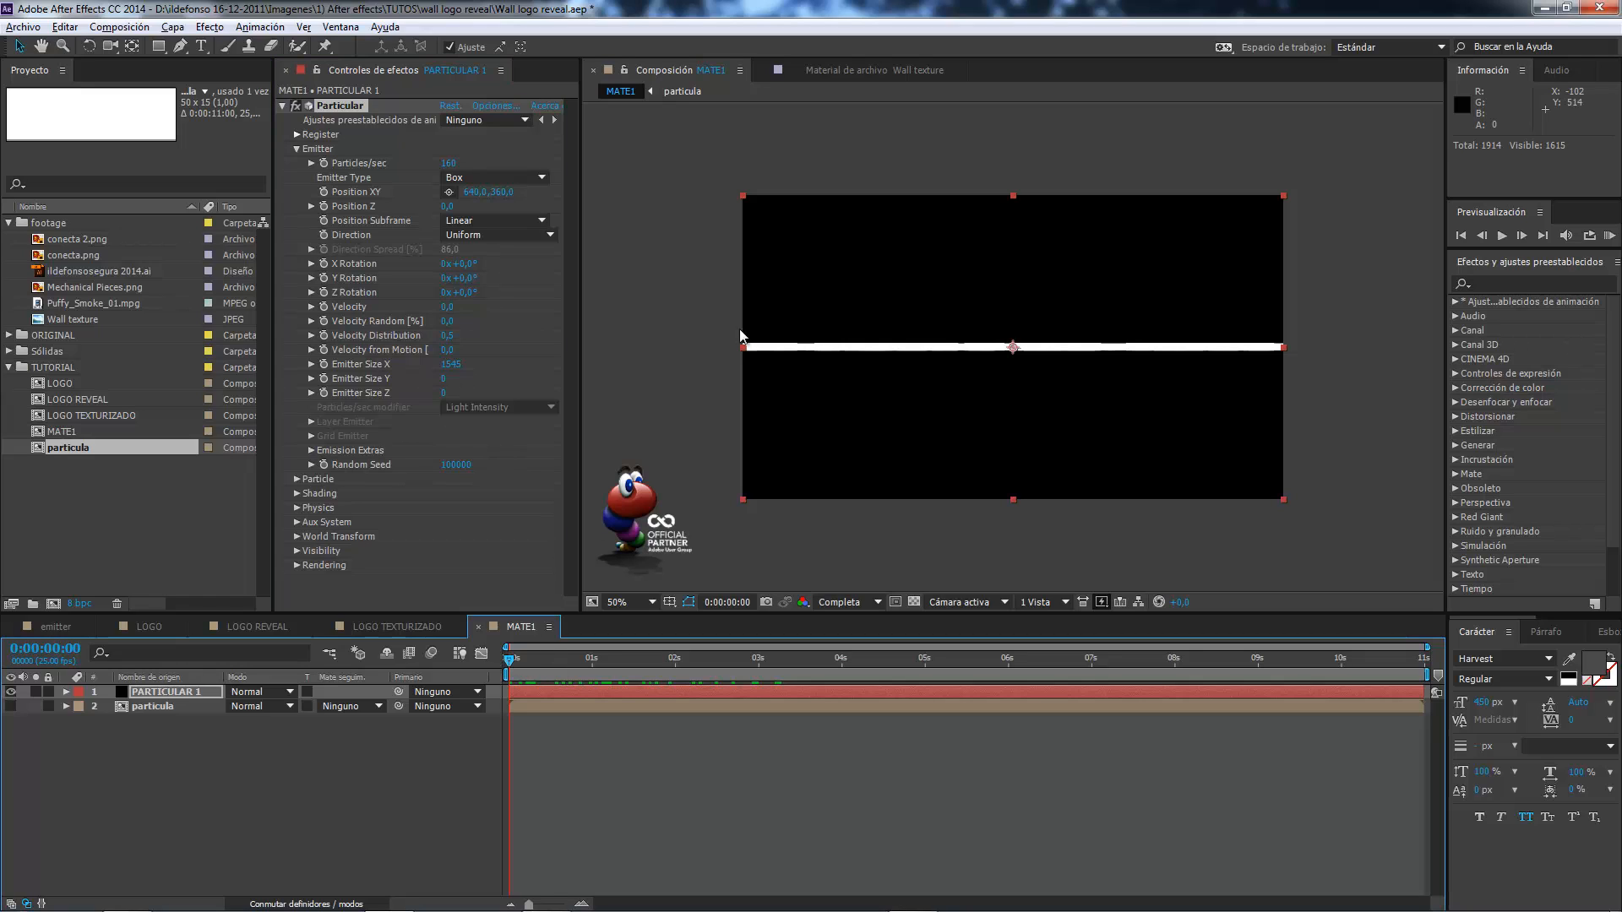
pyautogui.click(448, 192)
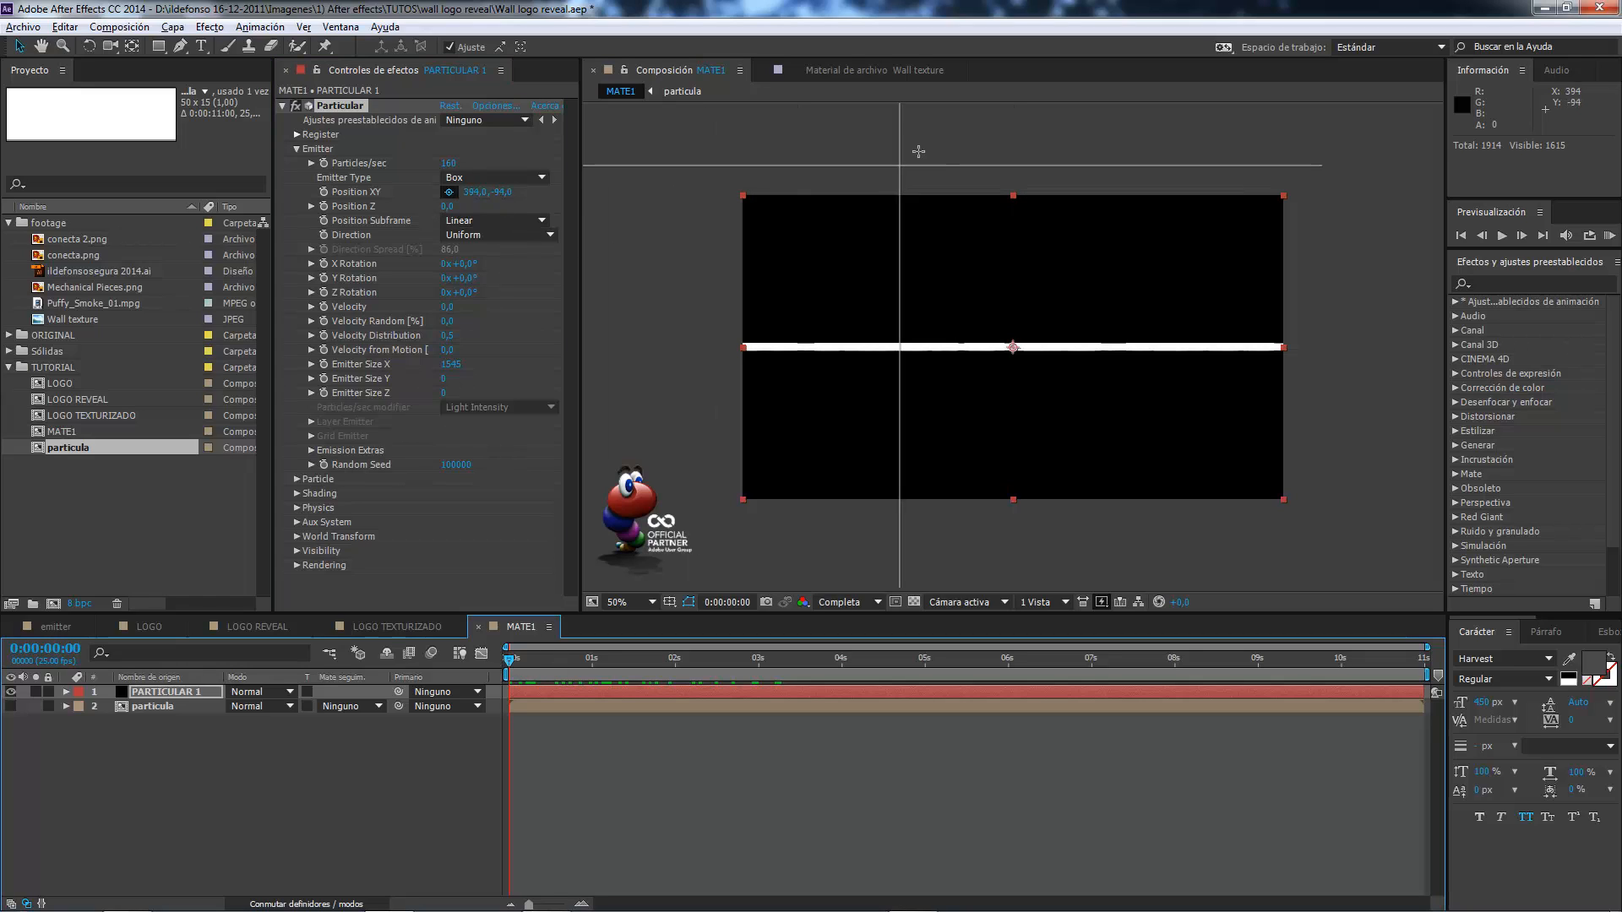
pyautogui.click(1011, 138)
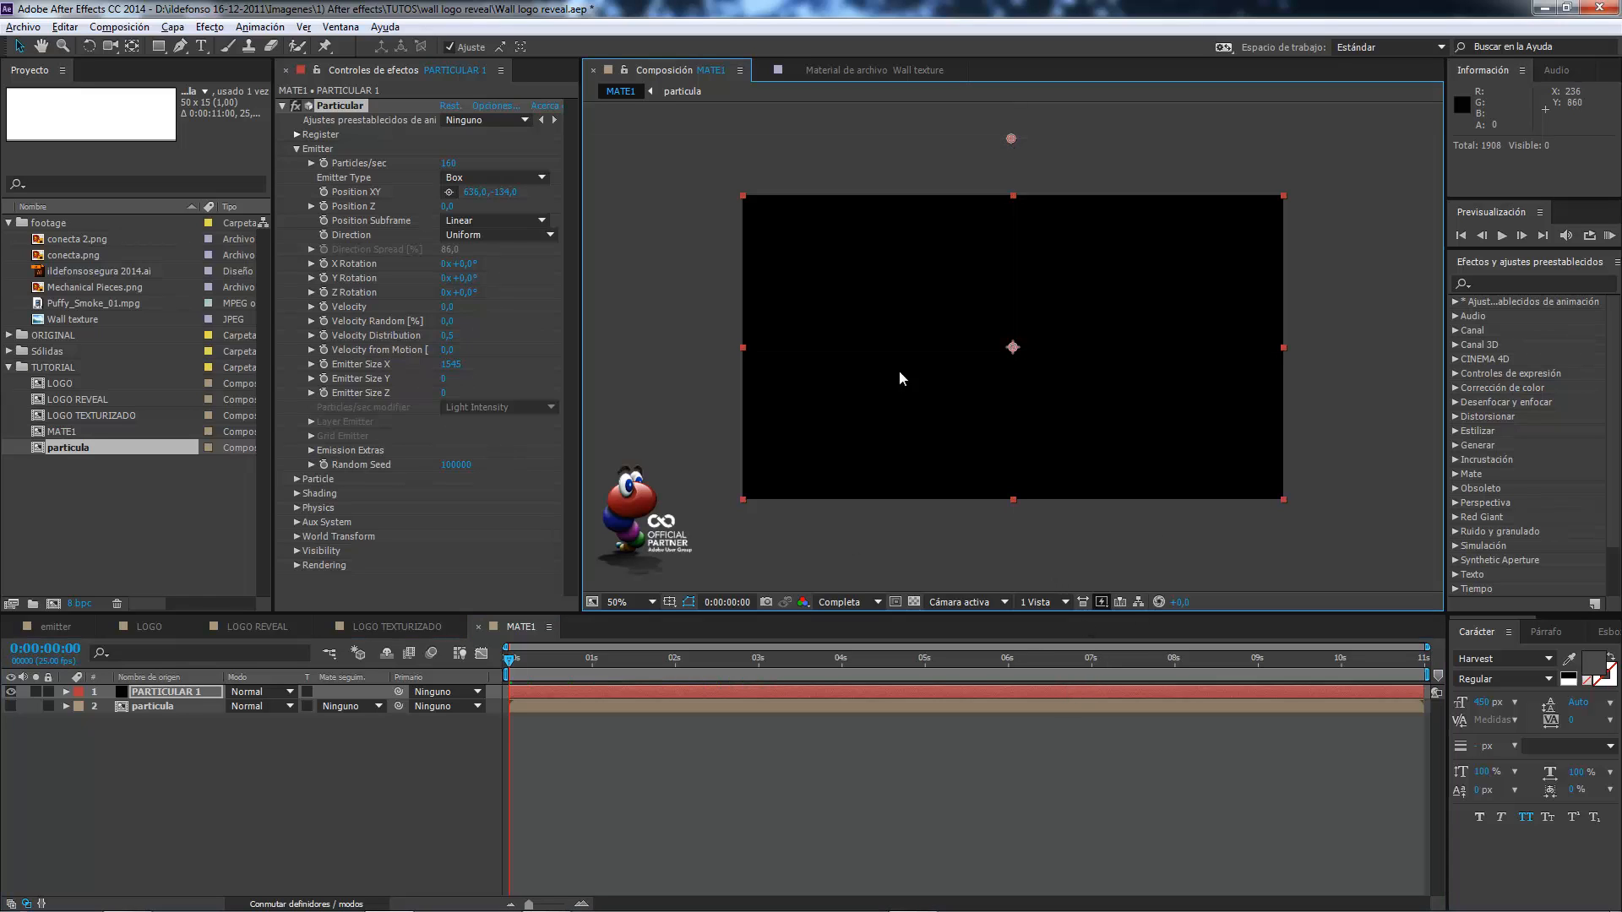
pyautogui.click(323, 192)
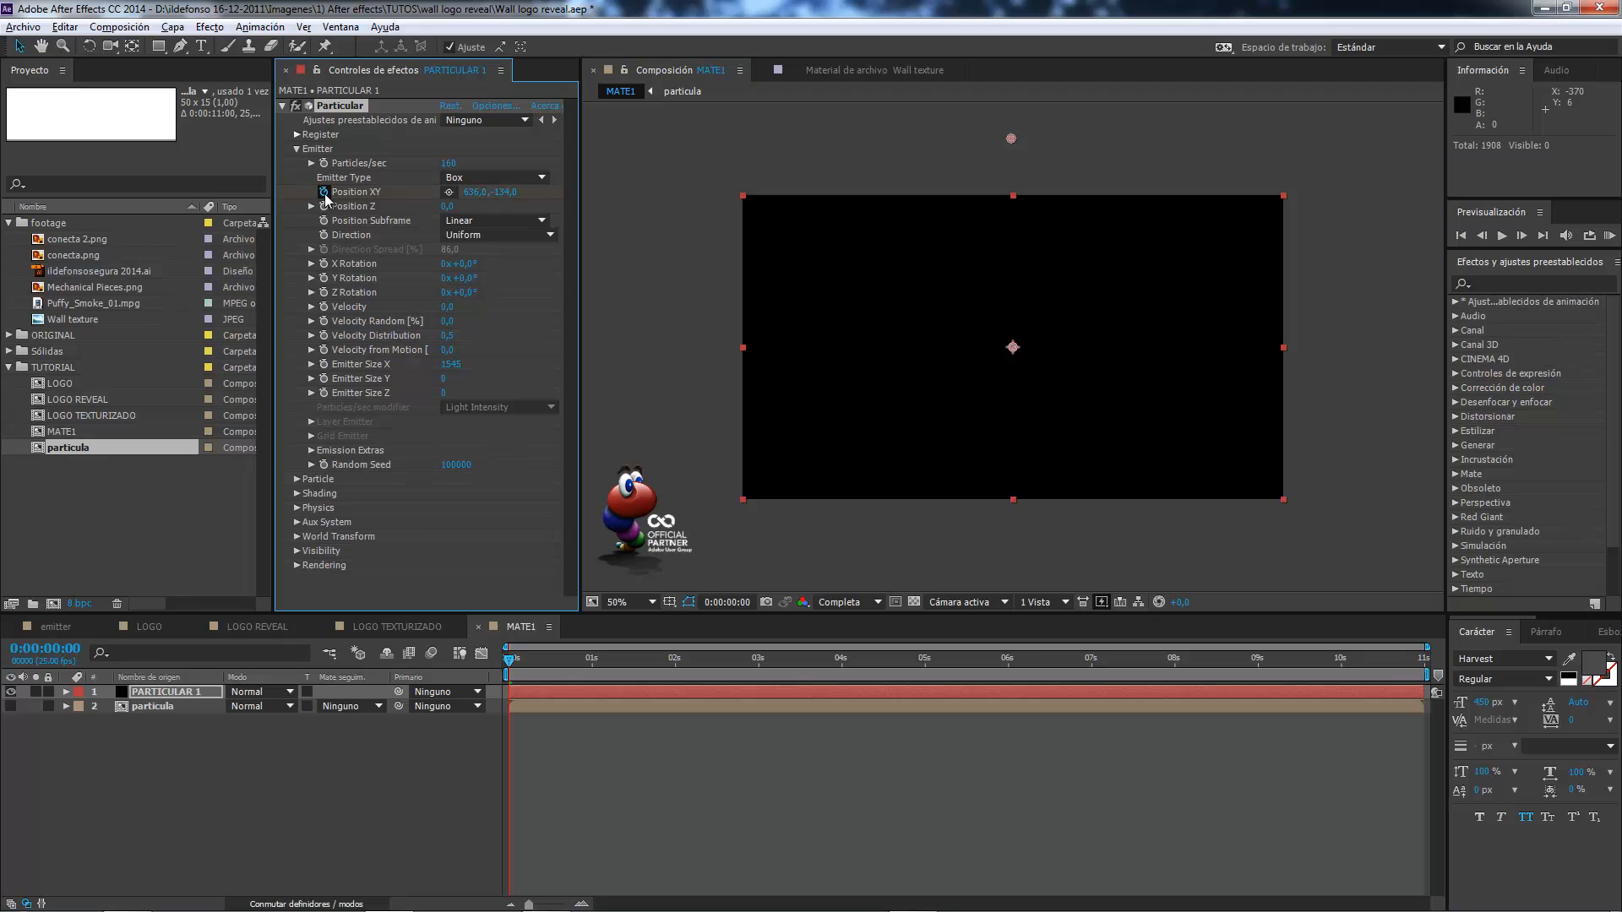
# At 0:00:07:00, move the emitter below the frame to about 644, 838, and preview the animation up to 0:00:05:03.
pyautogui.click(1092, 661)
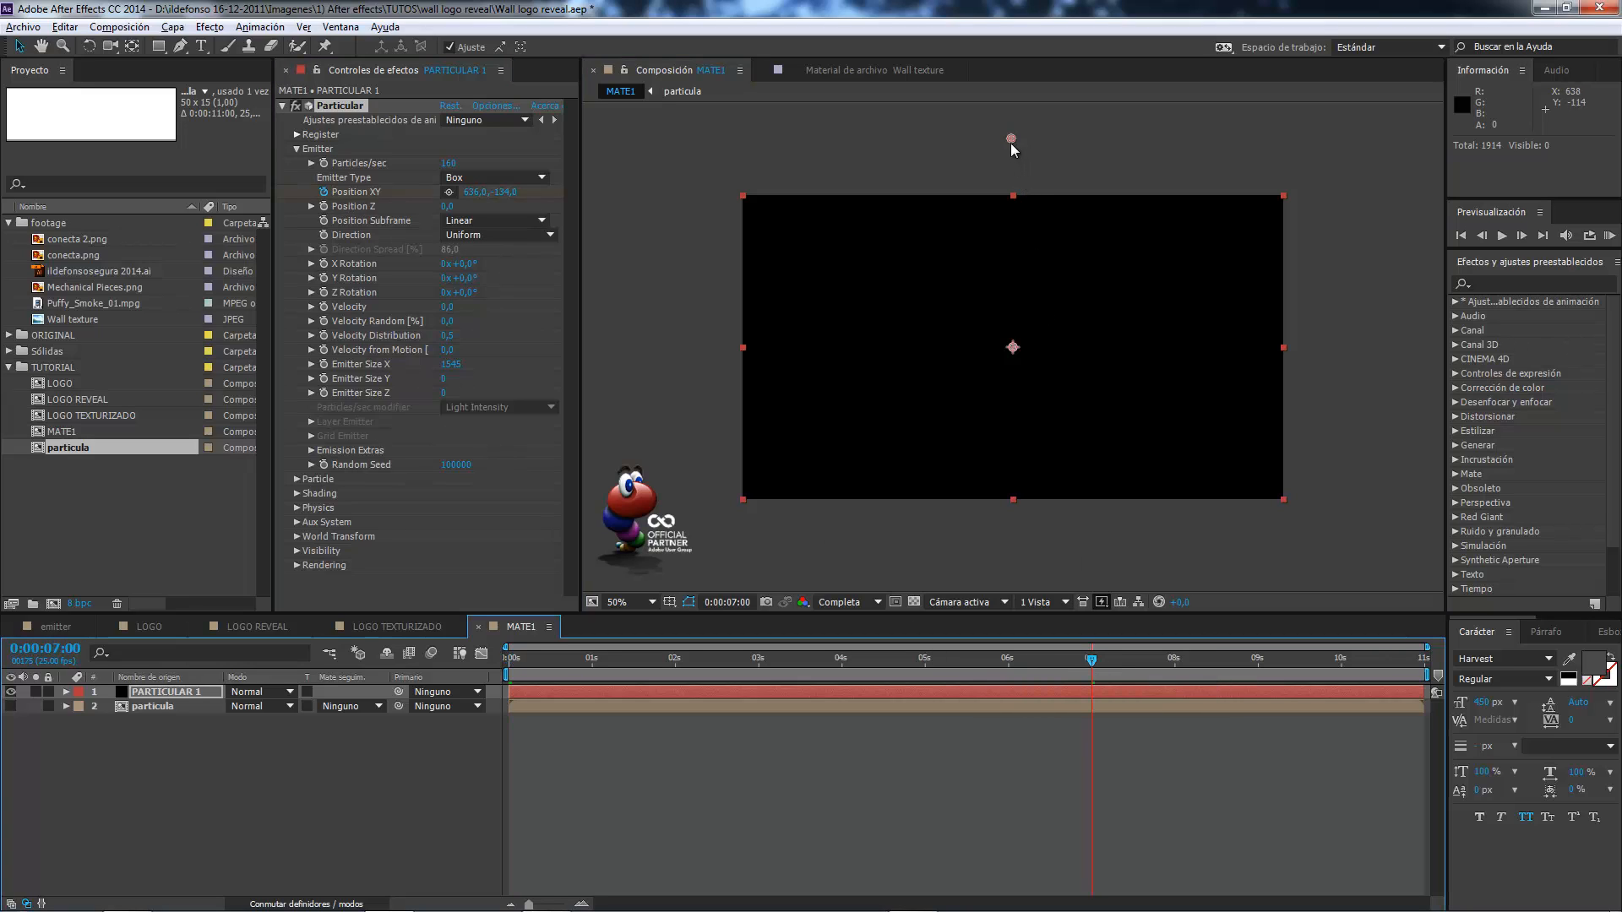
pyautogui.moveTo(1011, 141); pyautogui.dragTo(1014, 548)
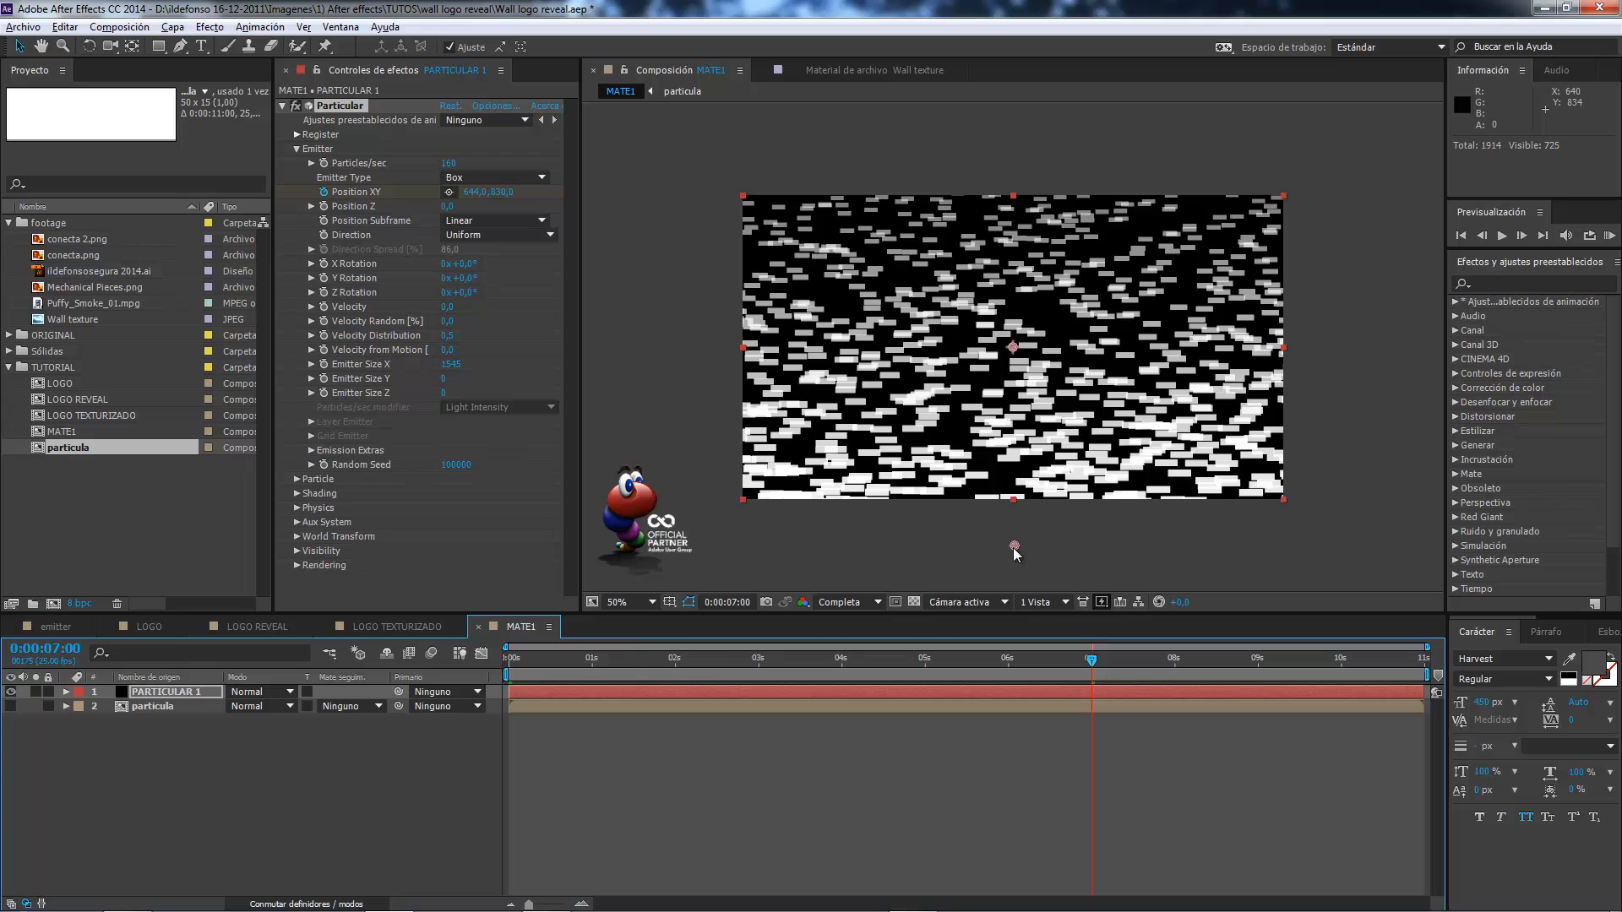
pyautogui.moveTo(1066, 663); pyautogui.dragTo(540, 649)
pyautogui.press('space')
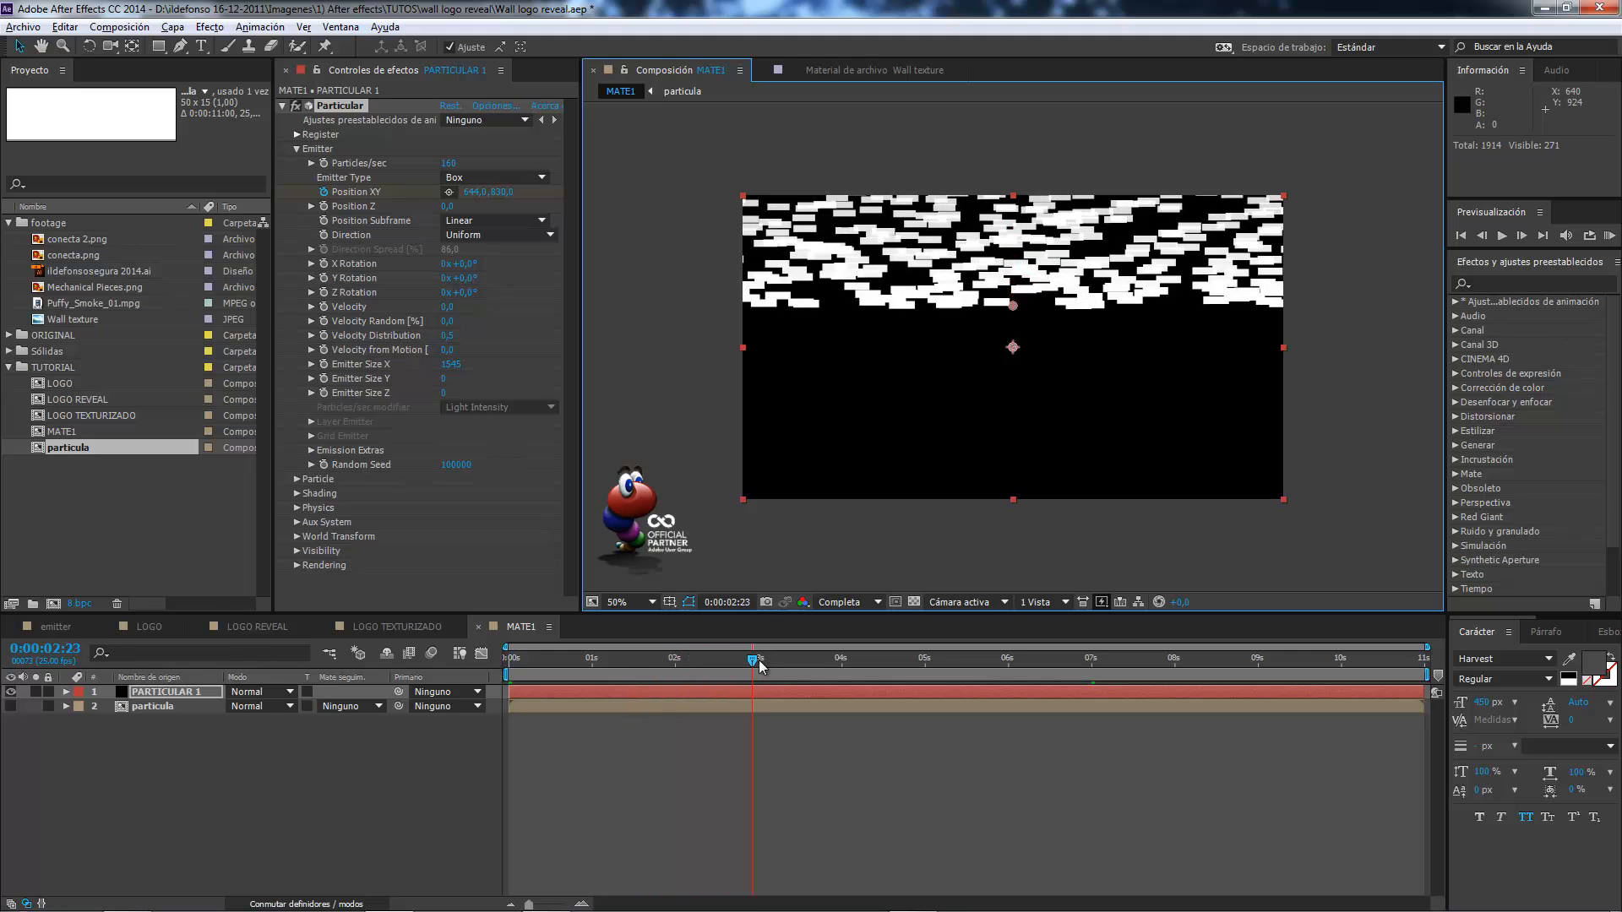
pyautogui.moveTo(935, 684)
pyautogui.mouseDown()
pyautogui.moveTo(1082, 707)
pyautogui.moveTo(624, 681)
pyautogui.moveTo(757, 676)
pyautogui.moveTo(954, 703)
pyautogui.mouseUp()
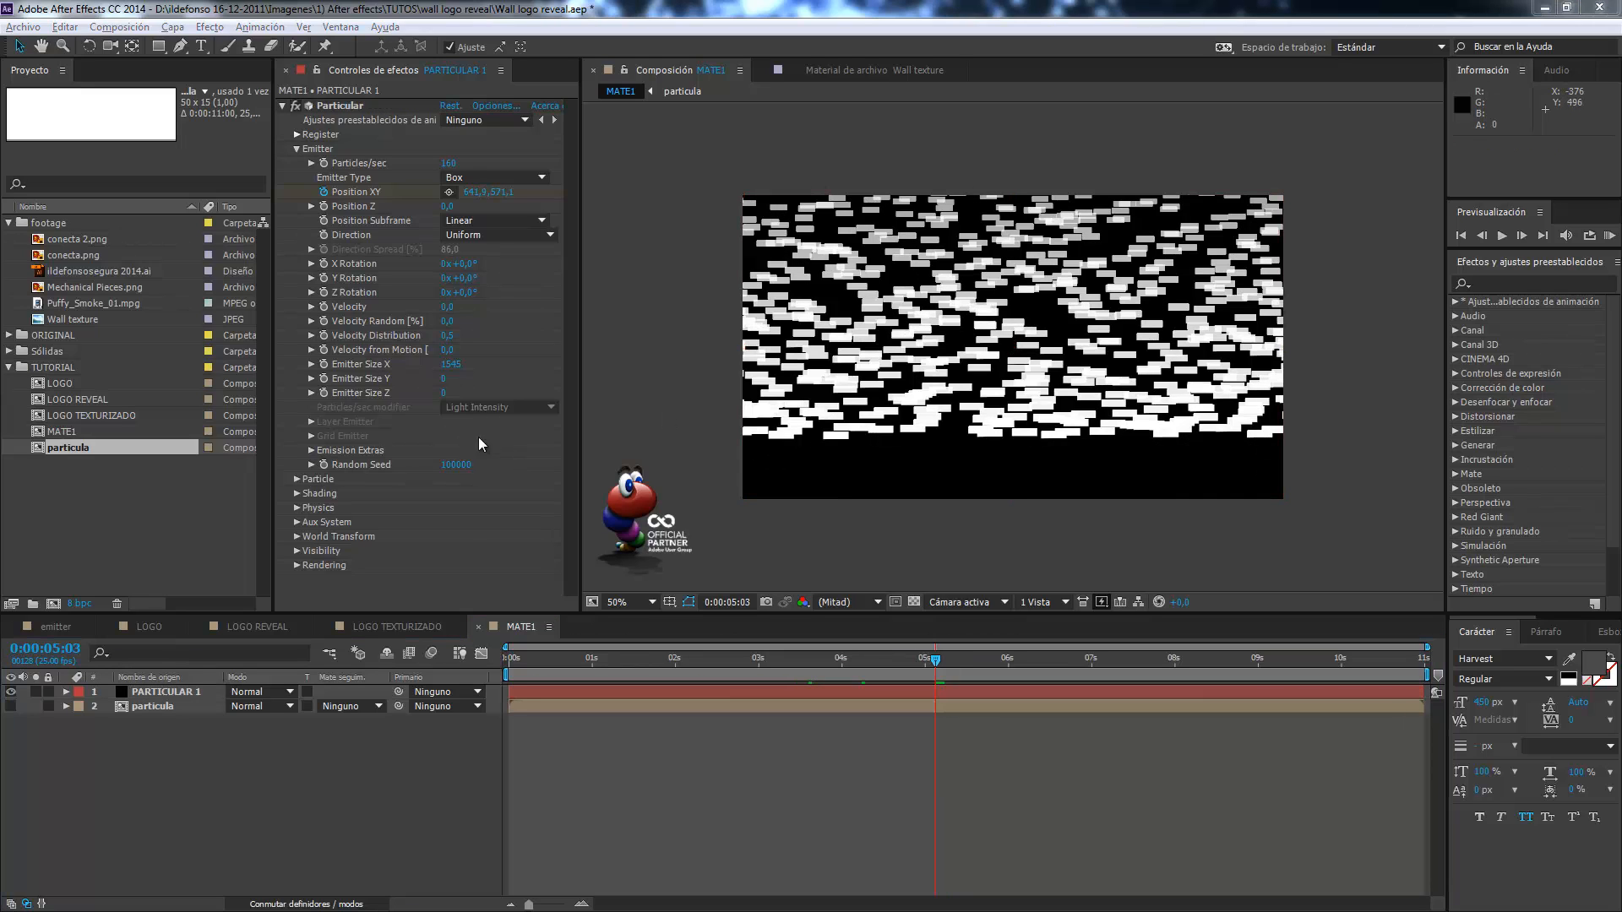
# Check the Emission Extras settings of the emitter and duplicate the PARTICULAR 1 layer.
pyautogui.click(311, 452)
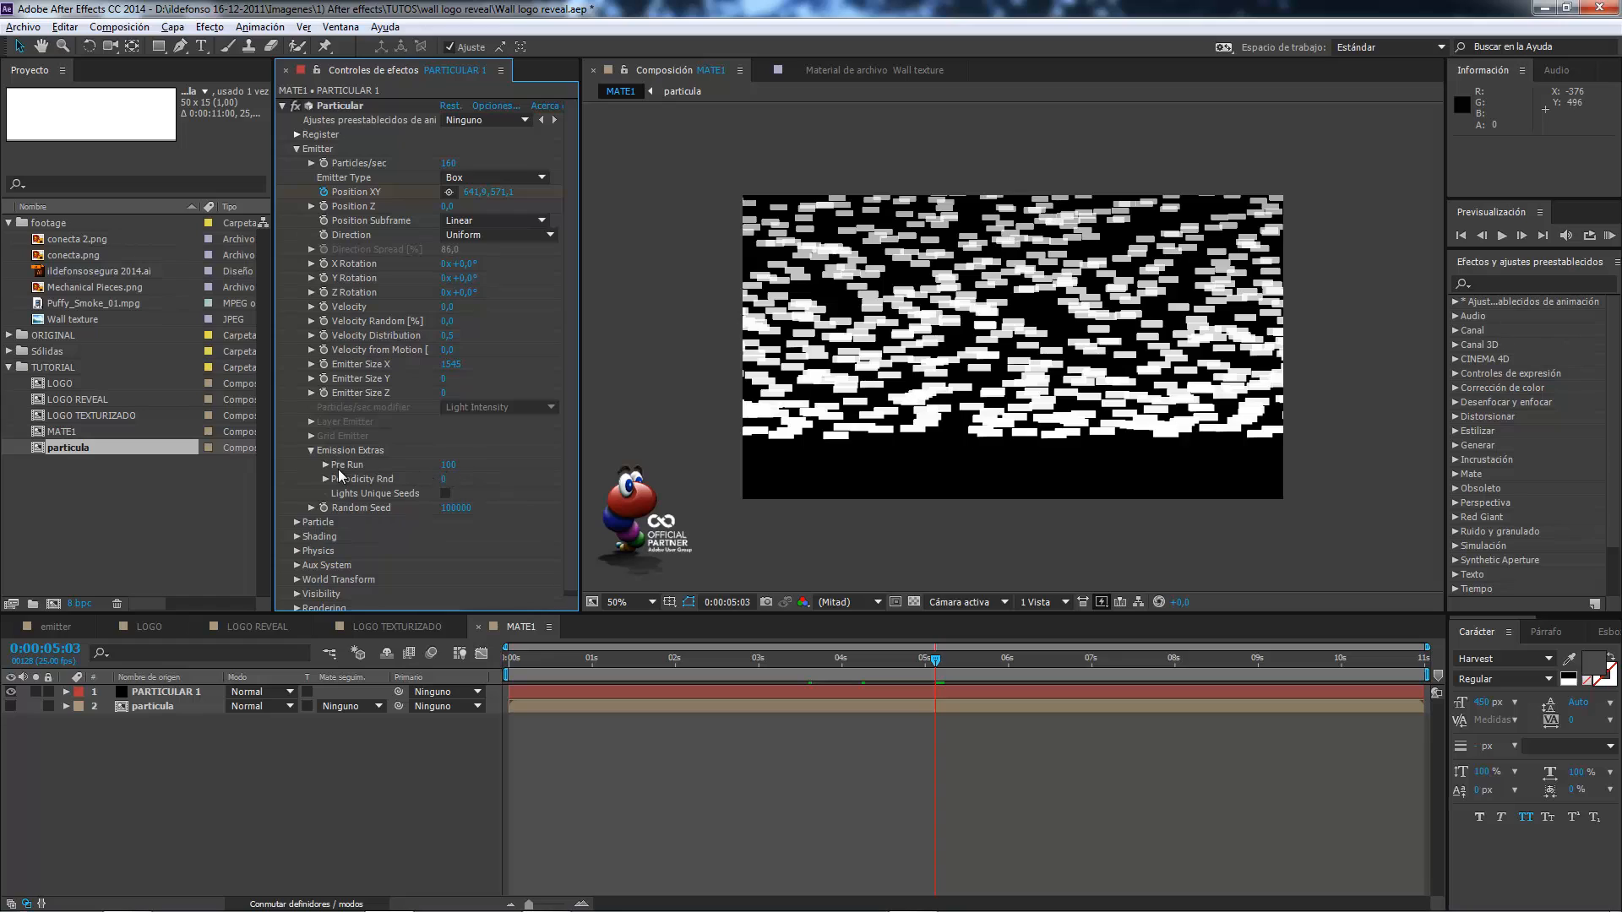
pyautogui.click(312, 451)
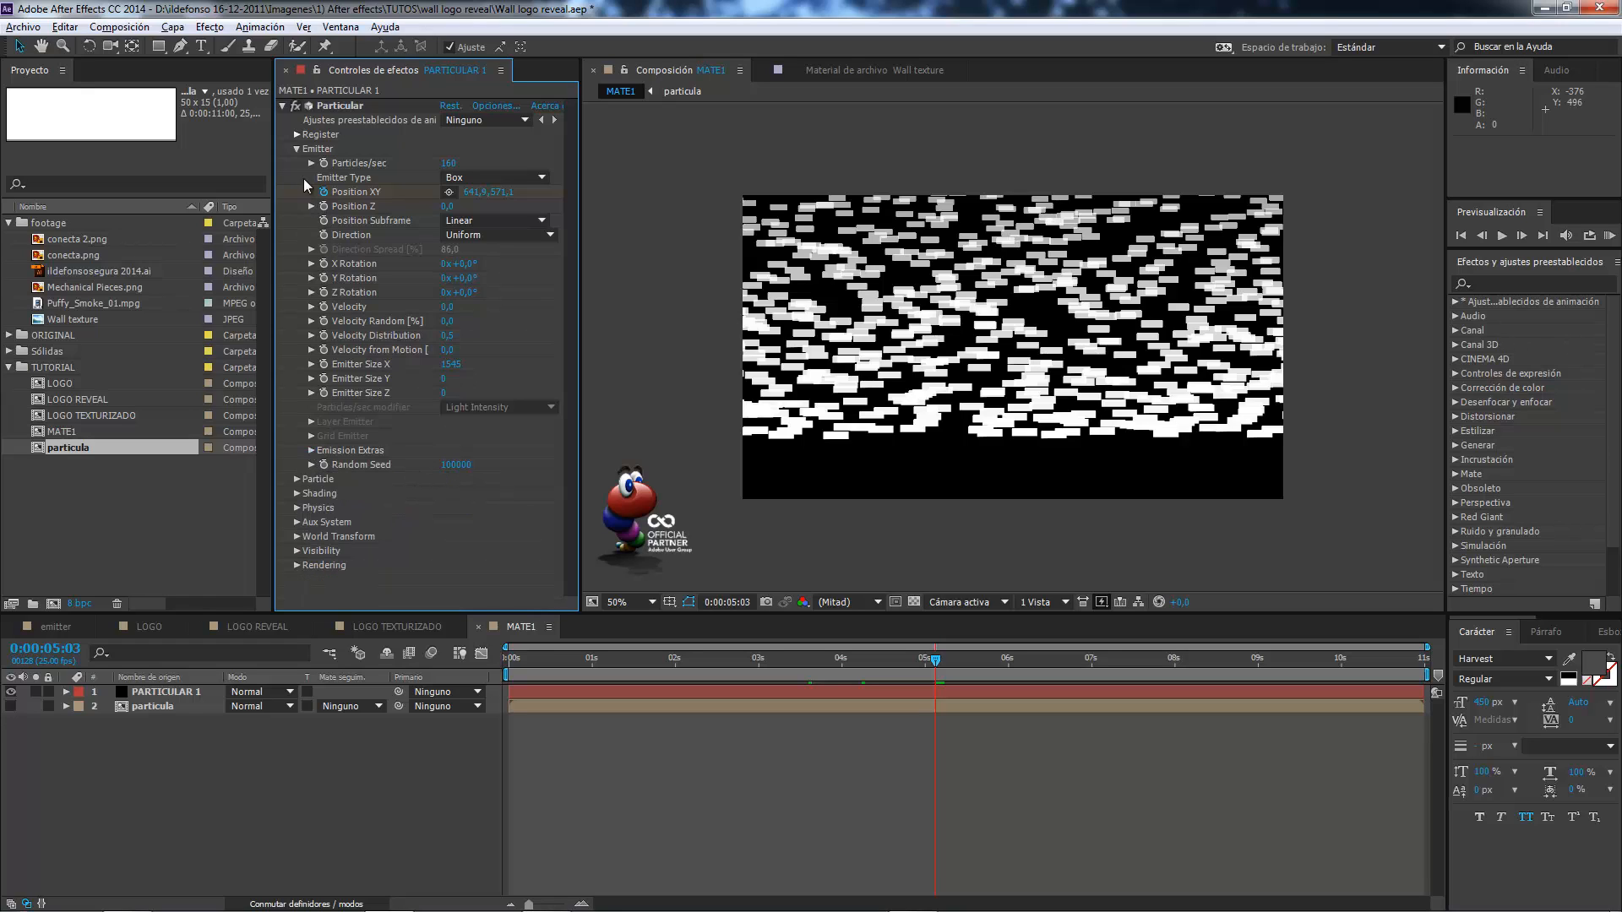
pyautogui.click(296, 148)
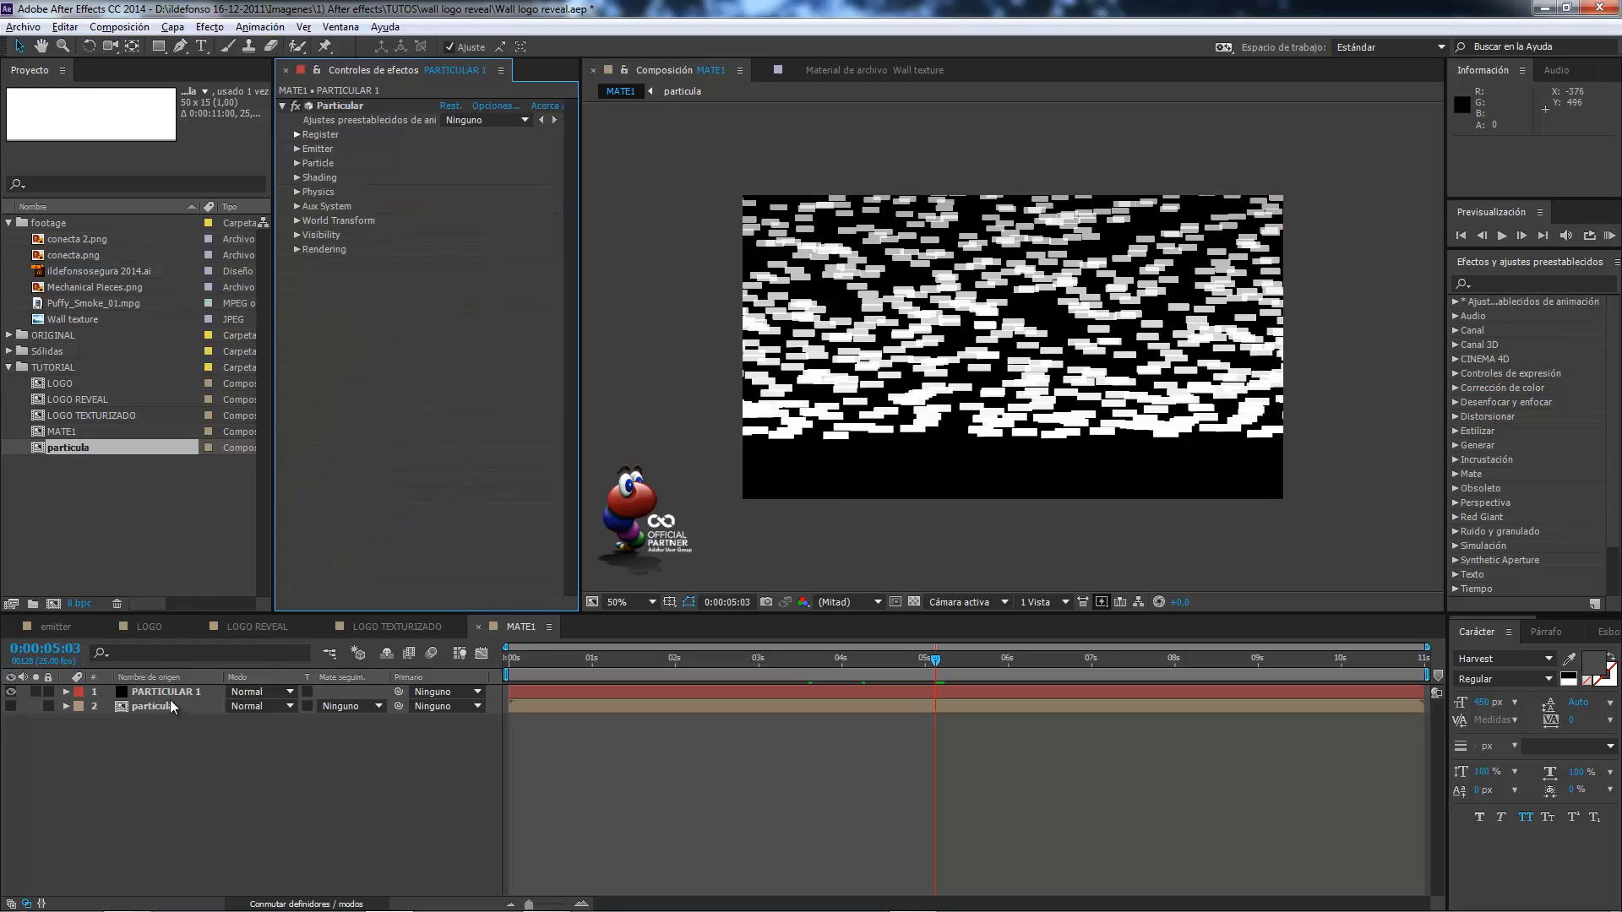
pyautogui.click(216, 694)
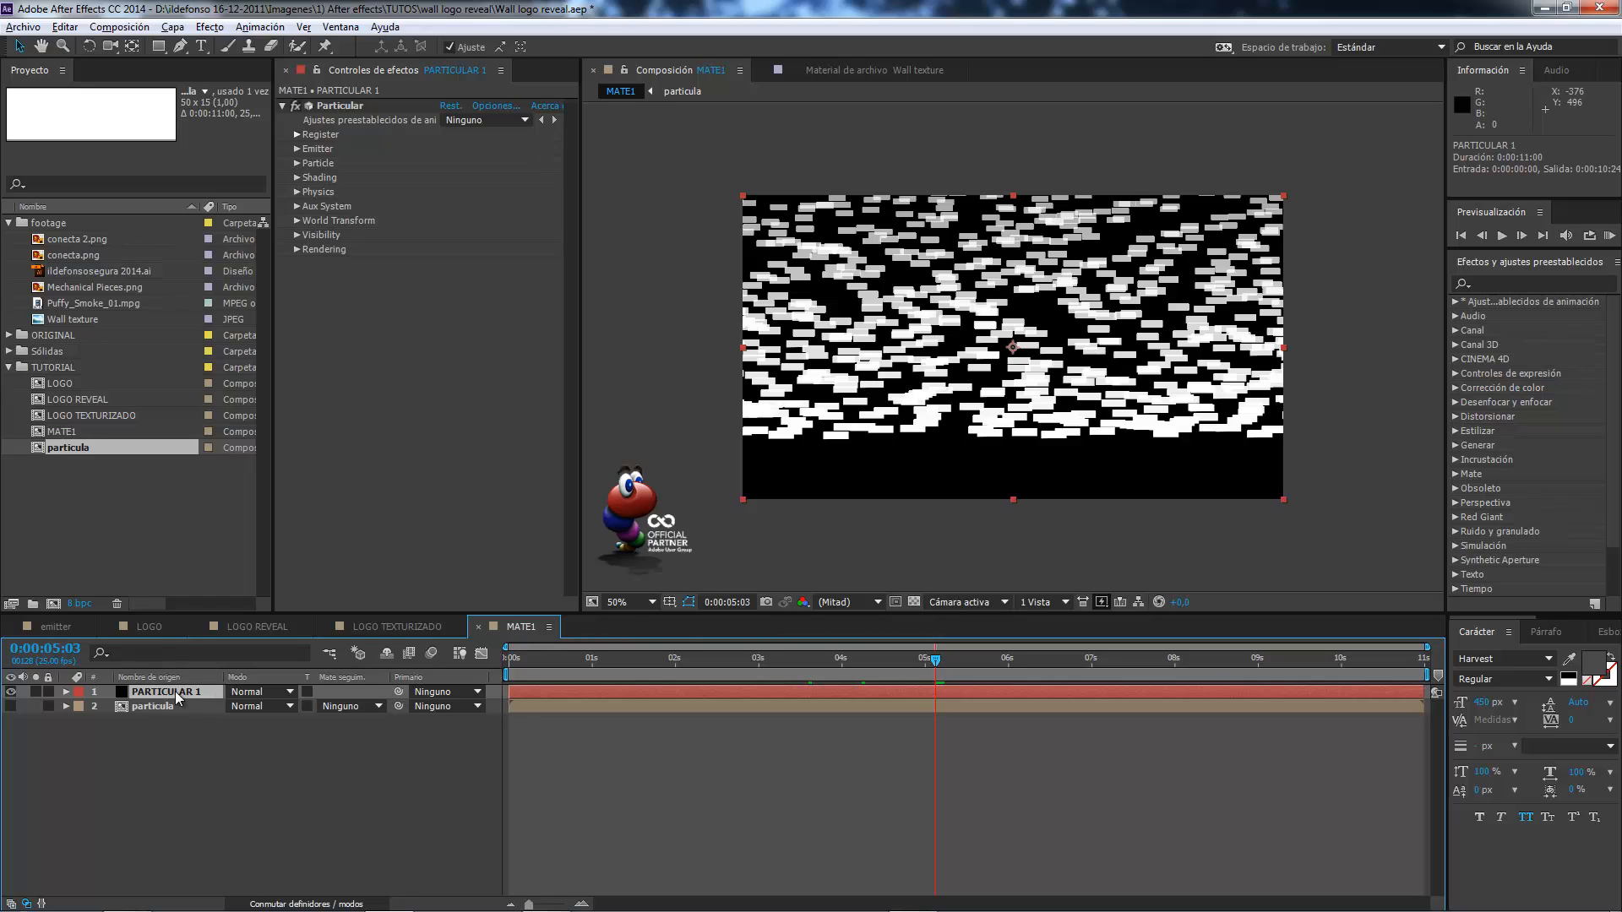
pyautogui.hotkey('ctrl', 'd')
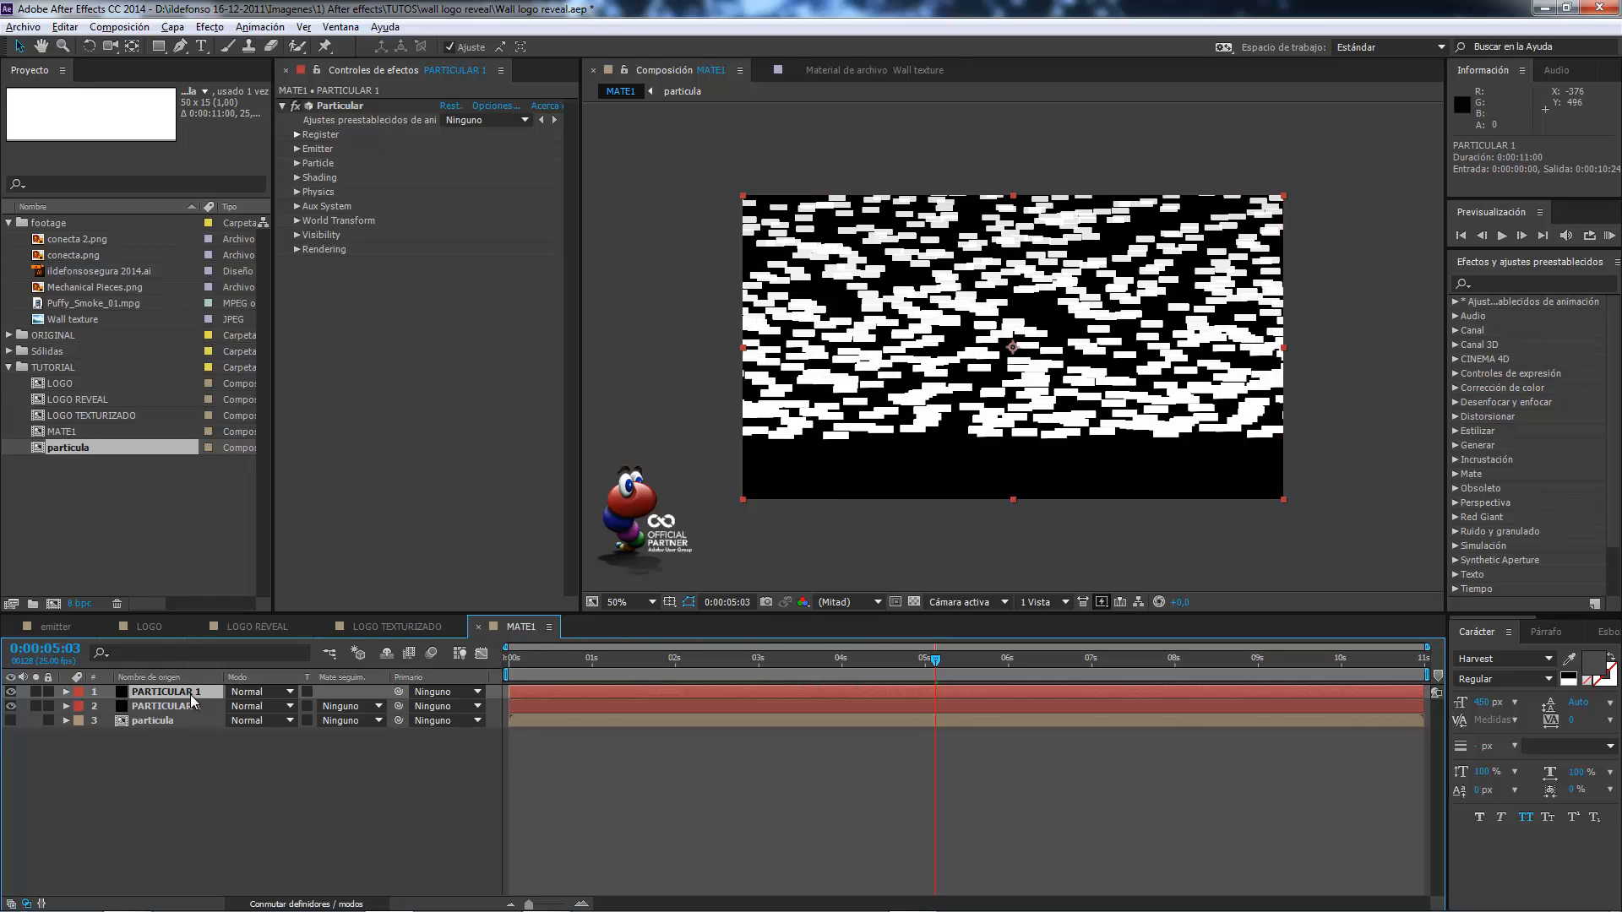
# Set the duplicated layer's emitter to 4120 Particles/sec and Emitter Size Z to 751.
pyautogui.click(295, 150)
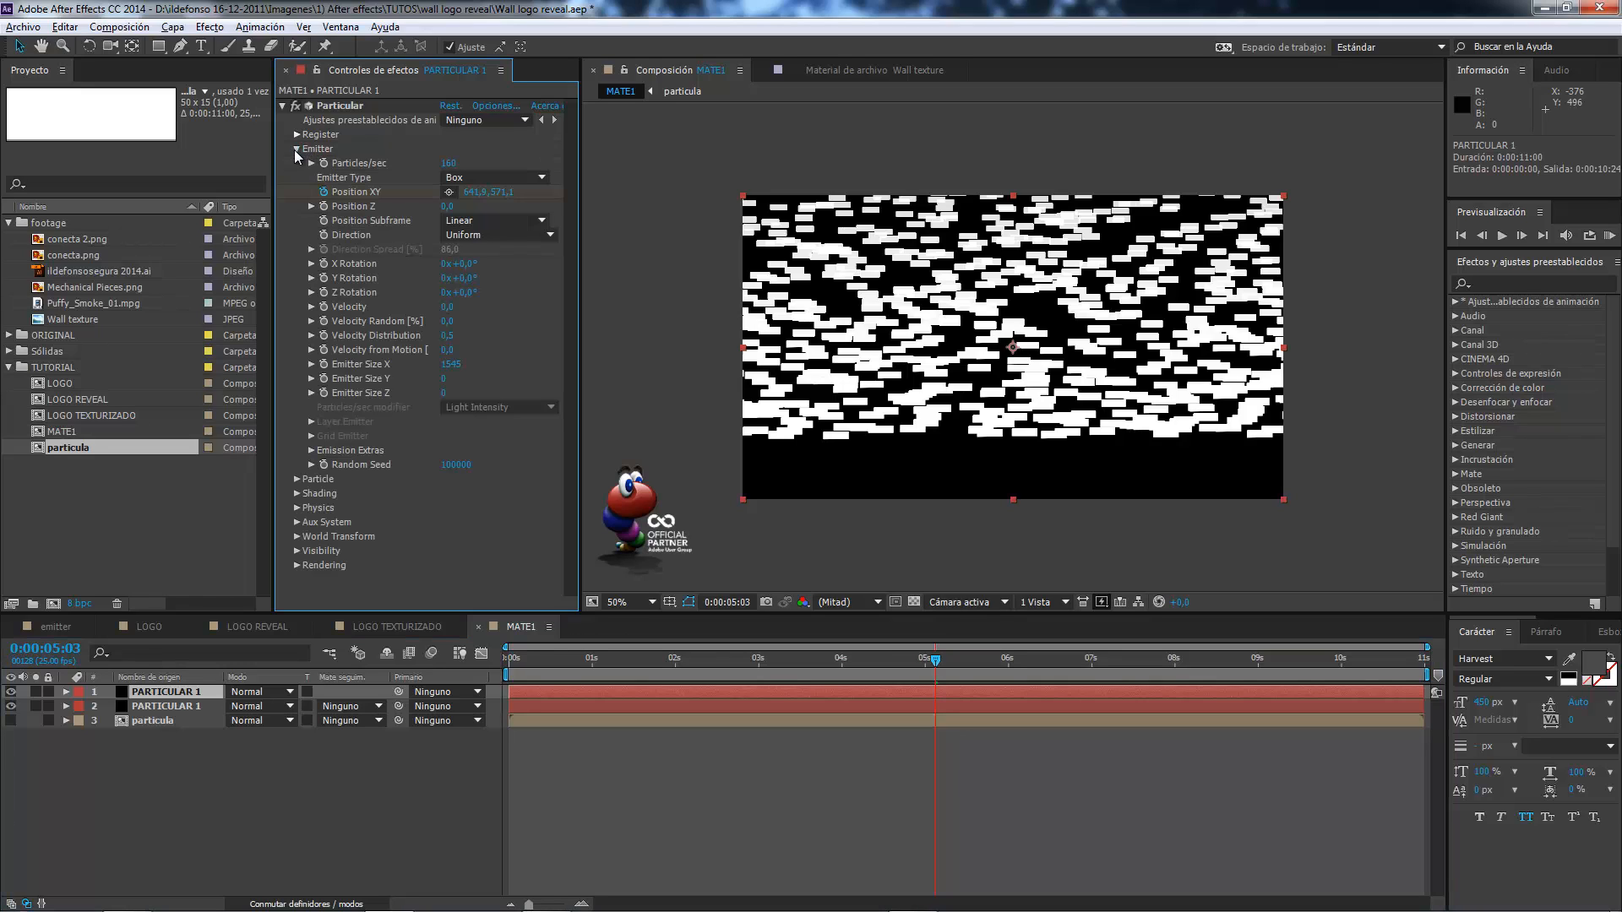
pyautogui.click(446, 164)
pyautogui.write('4120')
pyautogui.press('Tab')
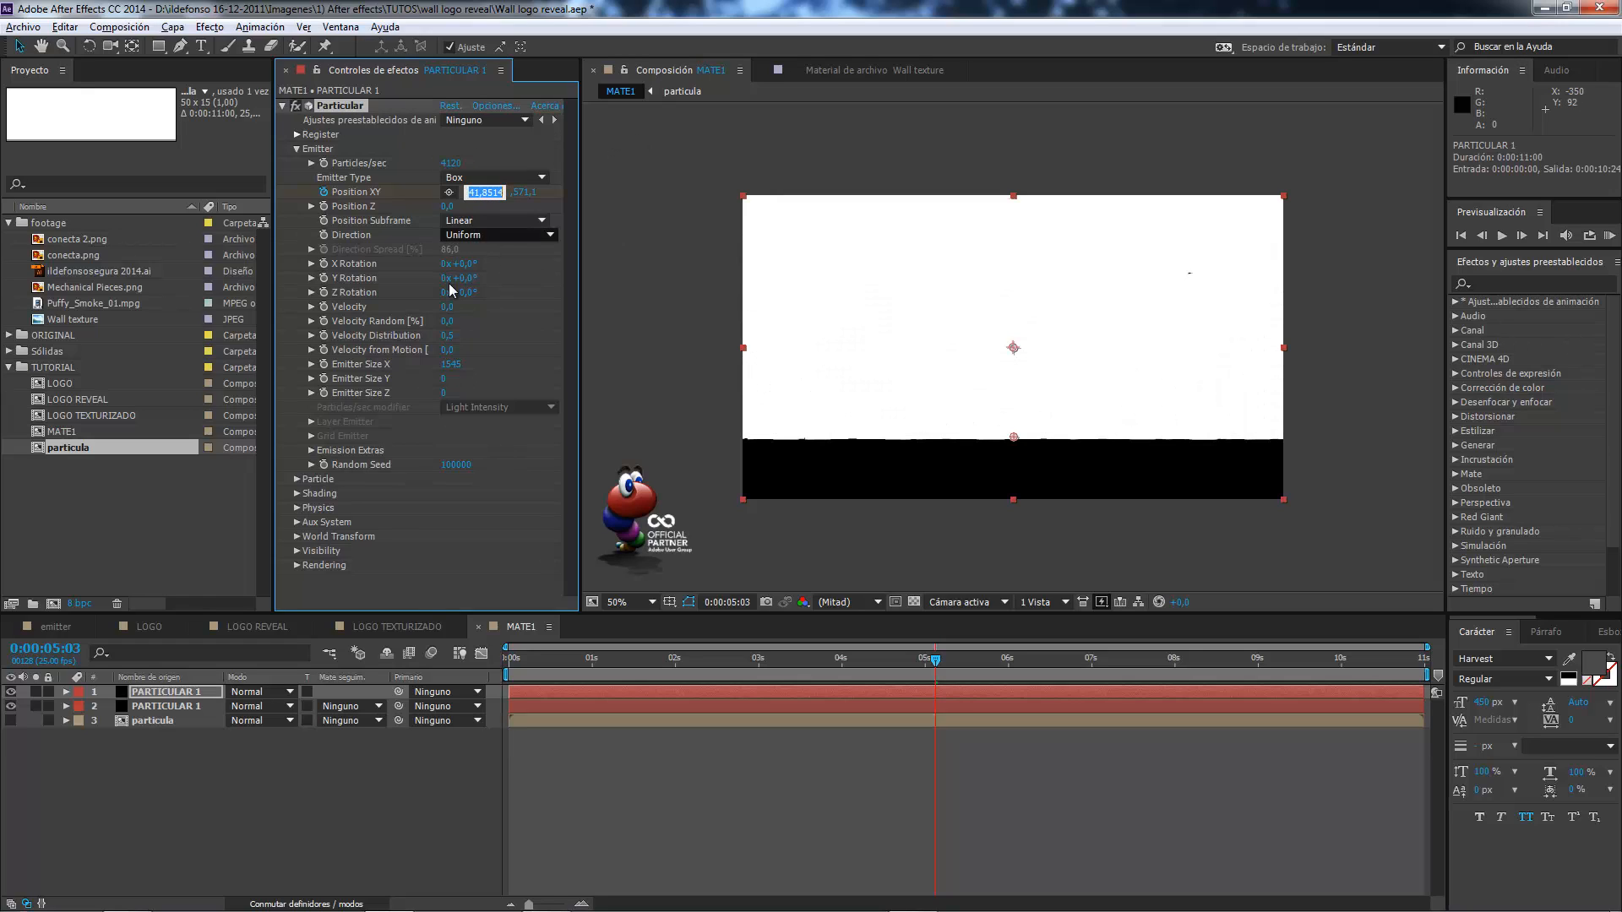
pyautogui.click(442, 394)
pyautogui.write('751')
pyautogui.press('Tab')
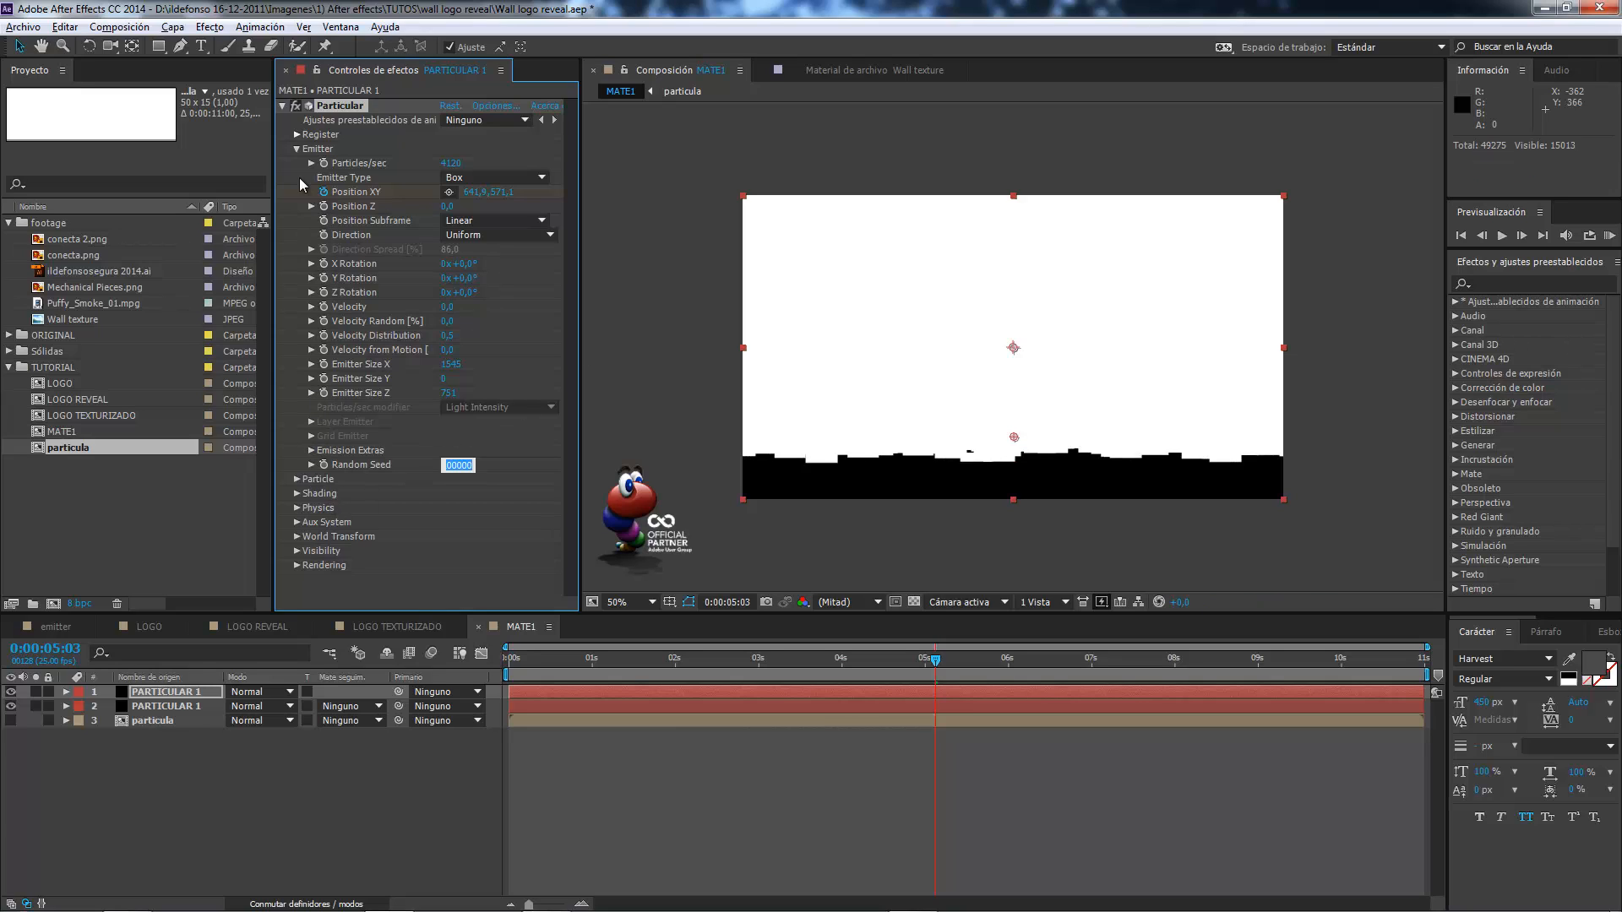
# Set the duplicated layer's particle Life to 8,3 sec, Size to 105 and Size Random to 100%, with a rising-then-falling Size over Life curve.
pyautogui.click(296, 148)
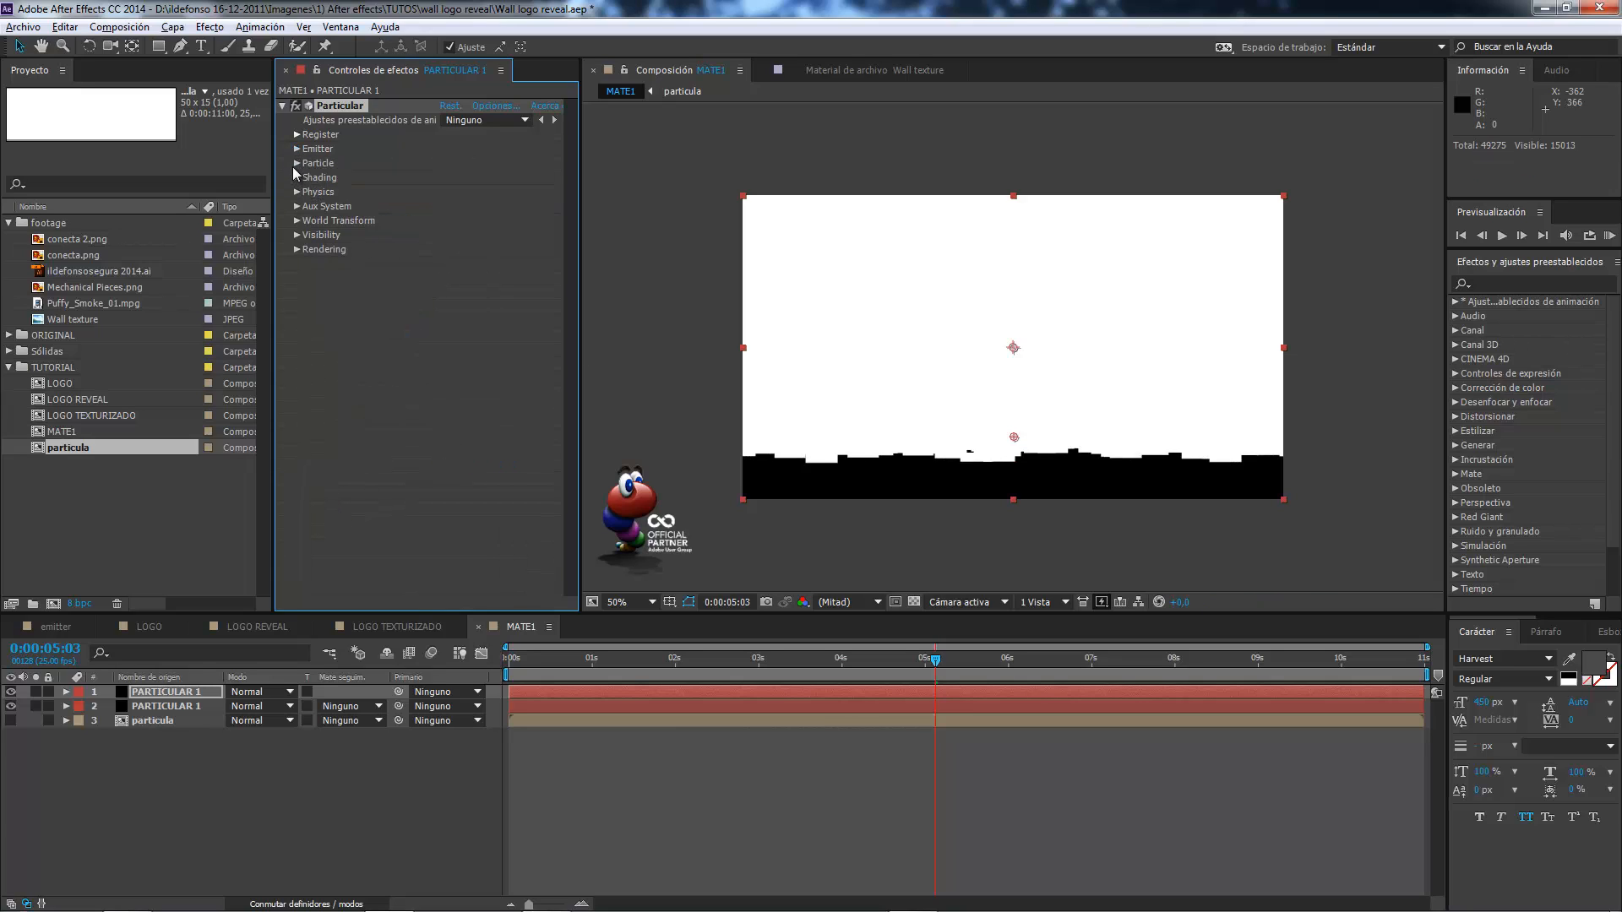
pyautogui.click(297, 164)
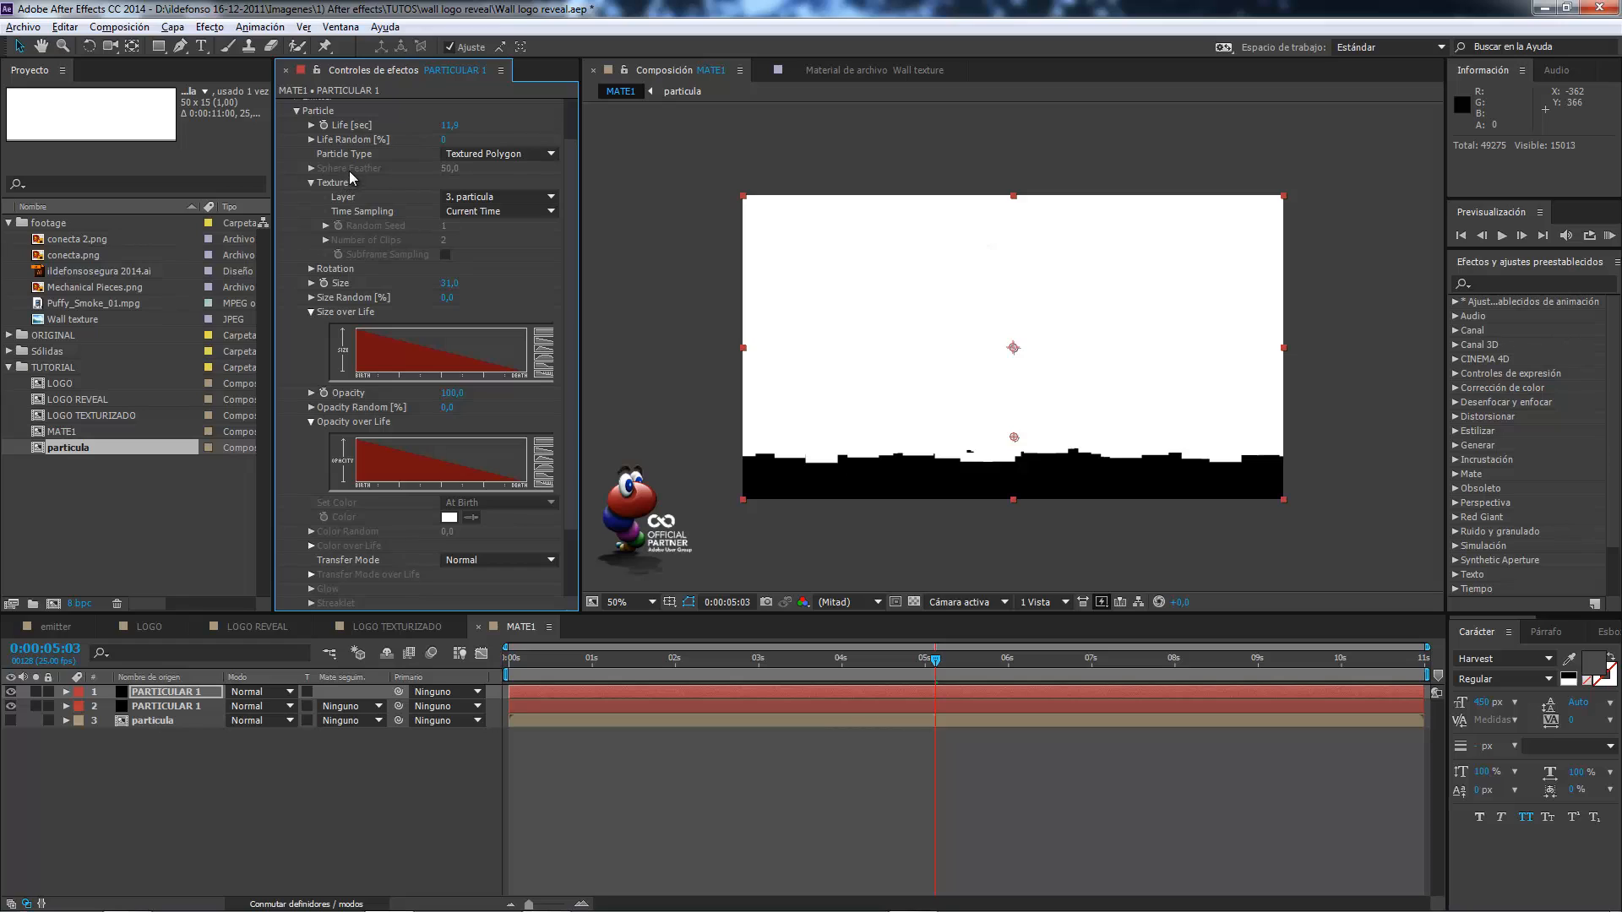
pyautogui.click(448, 125)
pyautogui.write('8,3')
pyautogui.press('Tab')
pyautogui.click(449, 283)
pyautogui.write('105')
pyautogui.press('Tab')
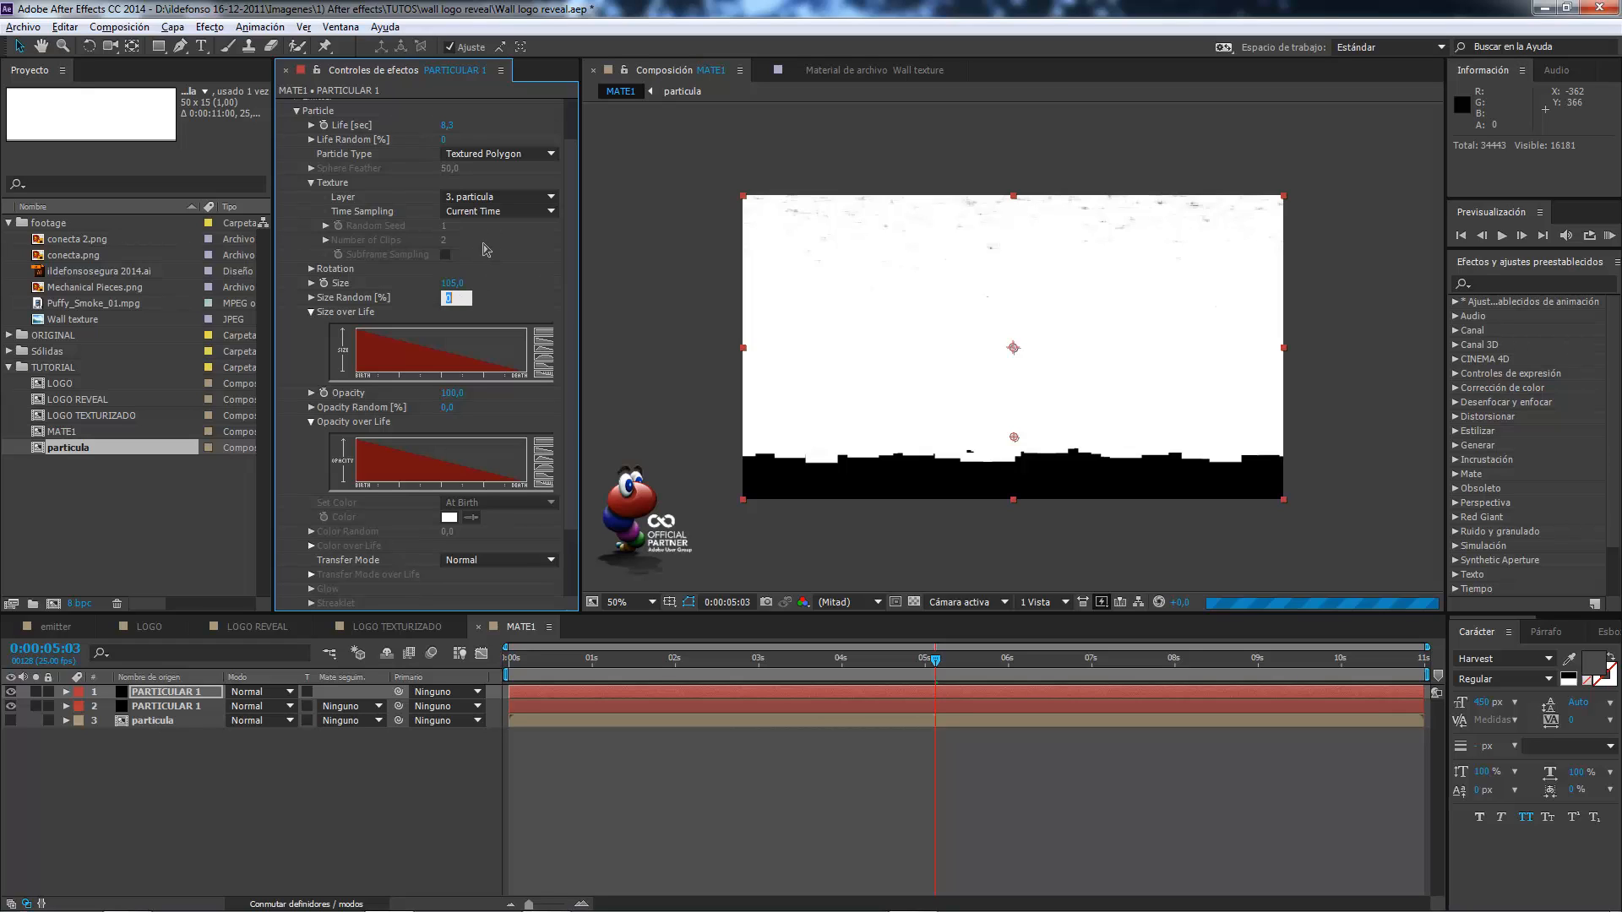
pyautogui.write('100')
pyautogui.press('Tab')
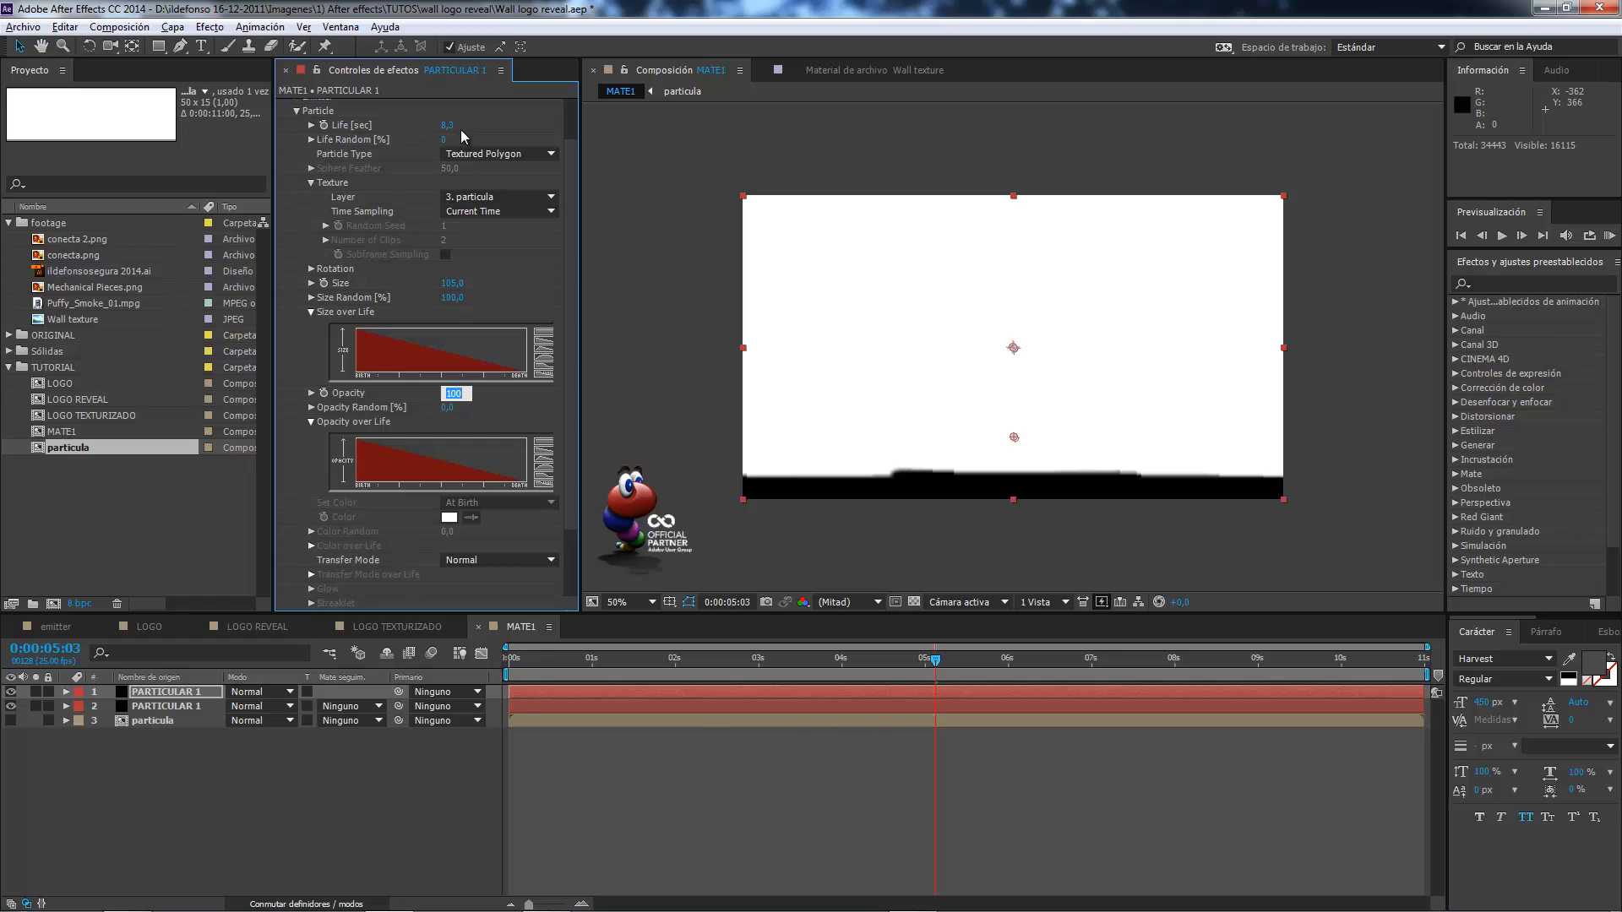
pyautogui.click(546, 349)
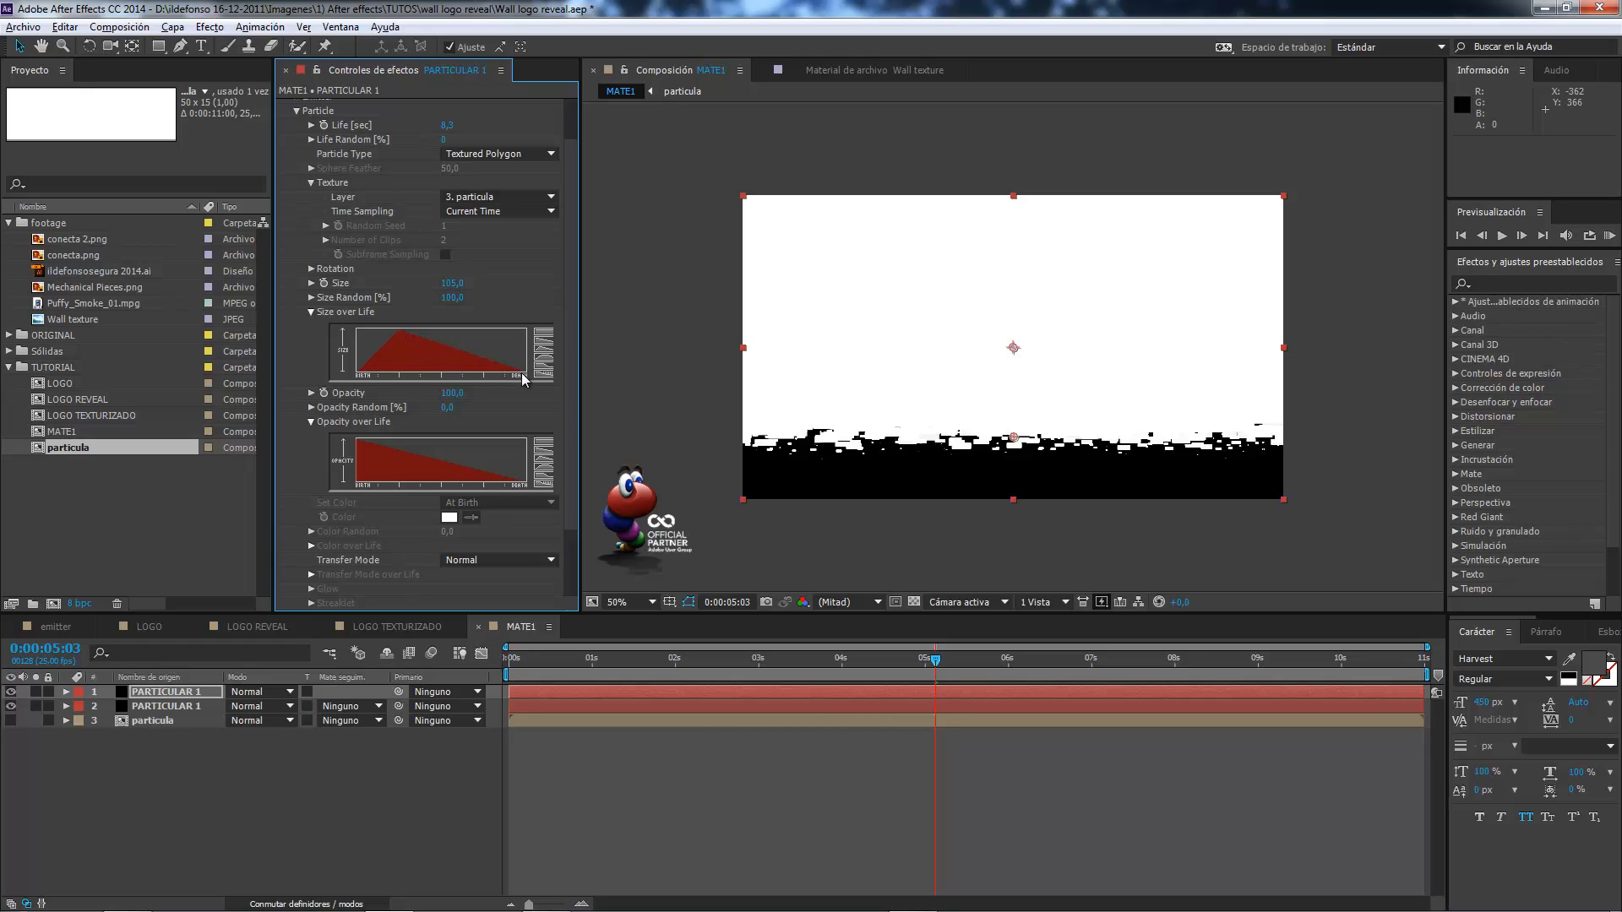
# Delay the start of the duplicated PARTICULAR 1 layer by about 10 frames and check the matte at several times up to 0:00:10:16.
pyautogui.click(870, 657)
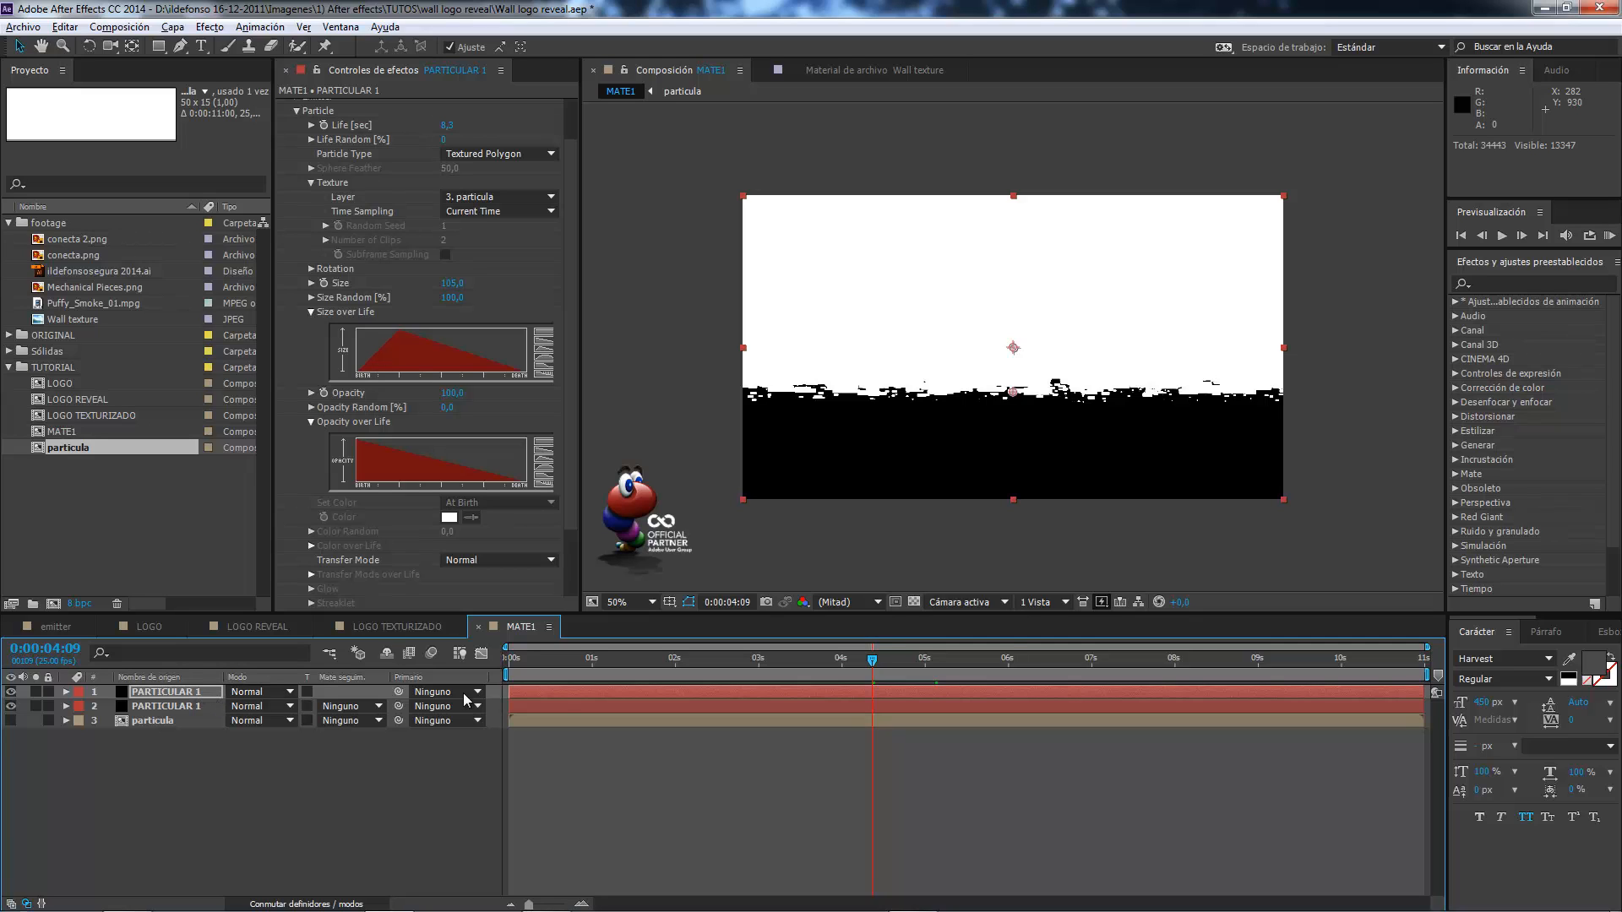
pyautogui.moveTo(560, 691); pyautogui.dragTo(591, 689)
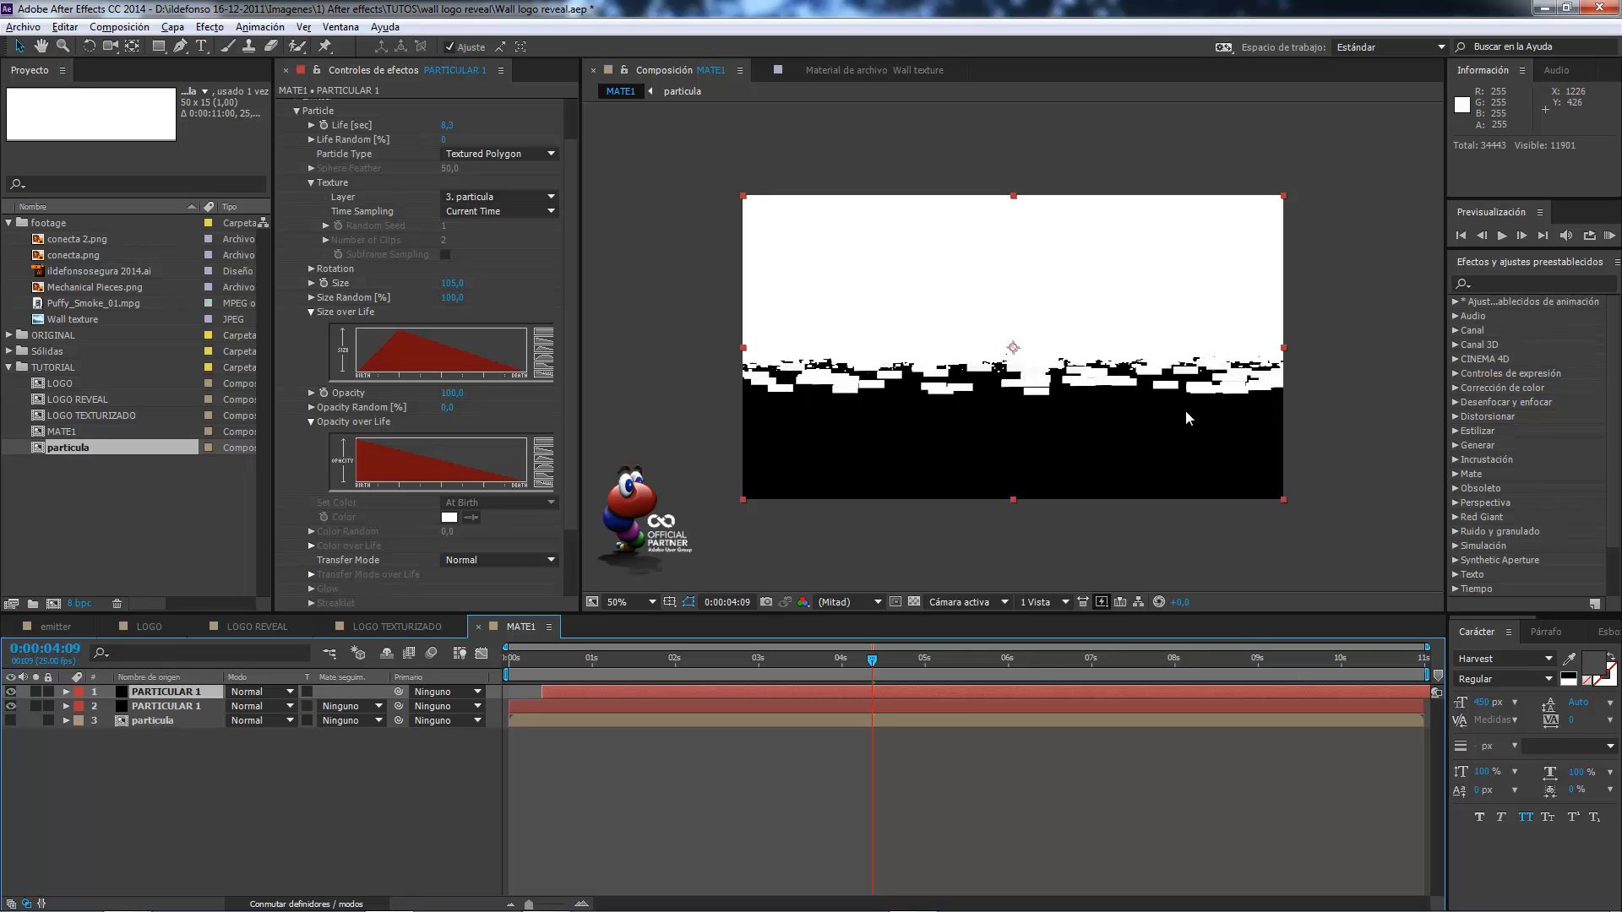
pyautogui.click(942, 659)
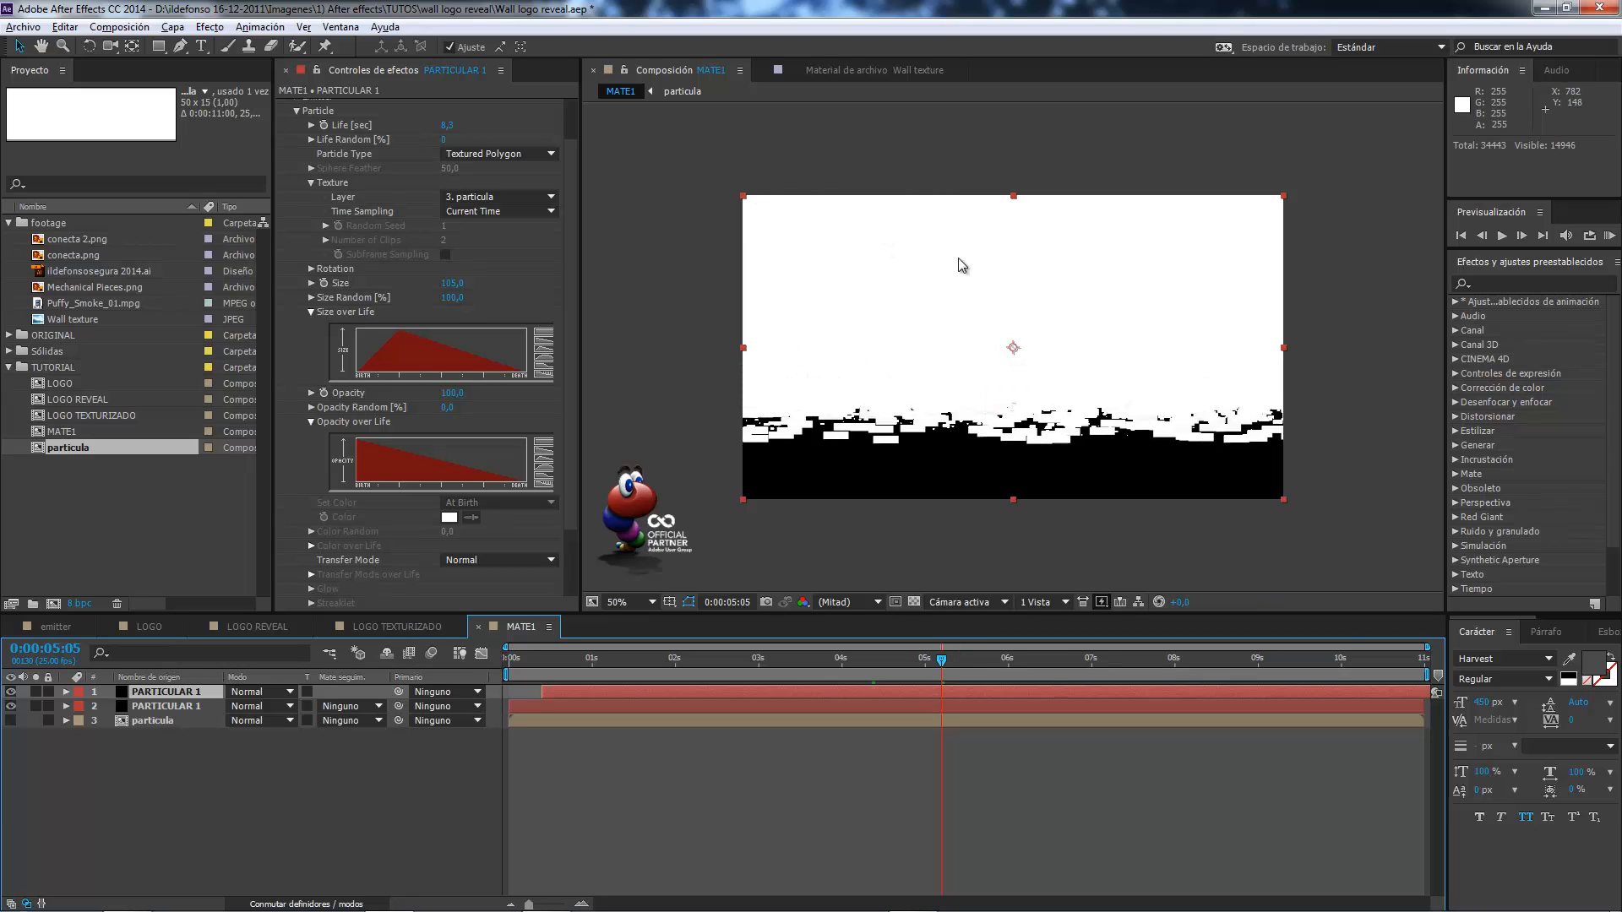
pyautogui.click(1049, 660)
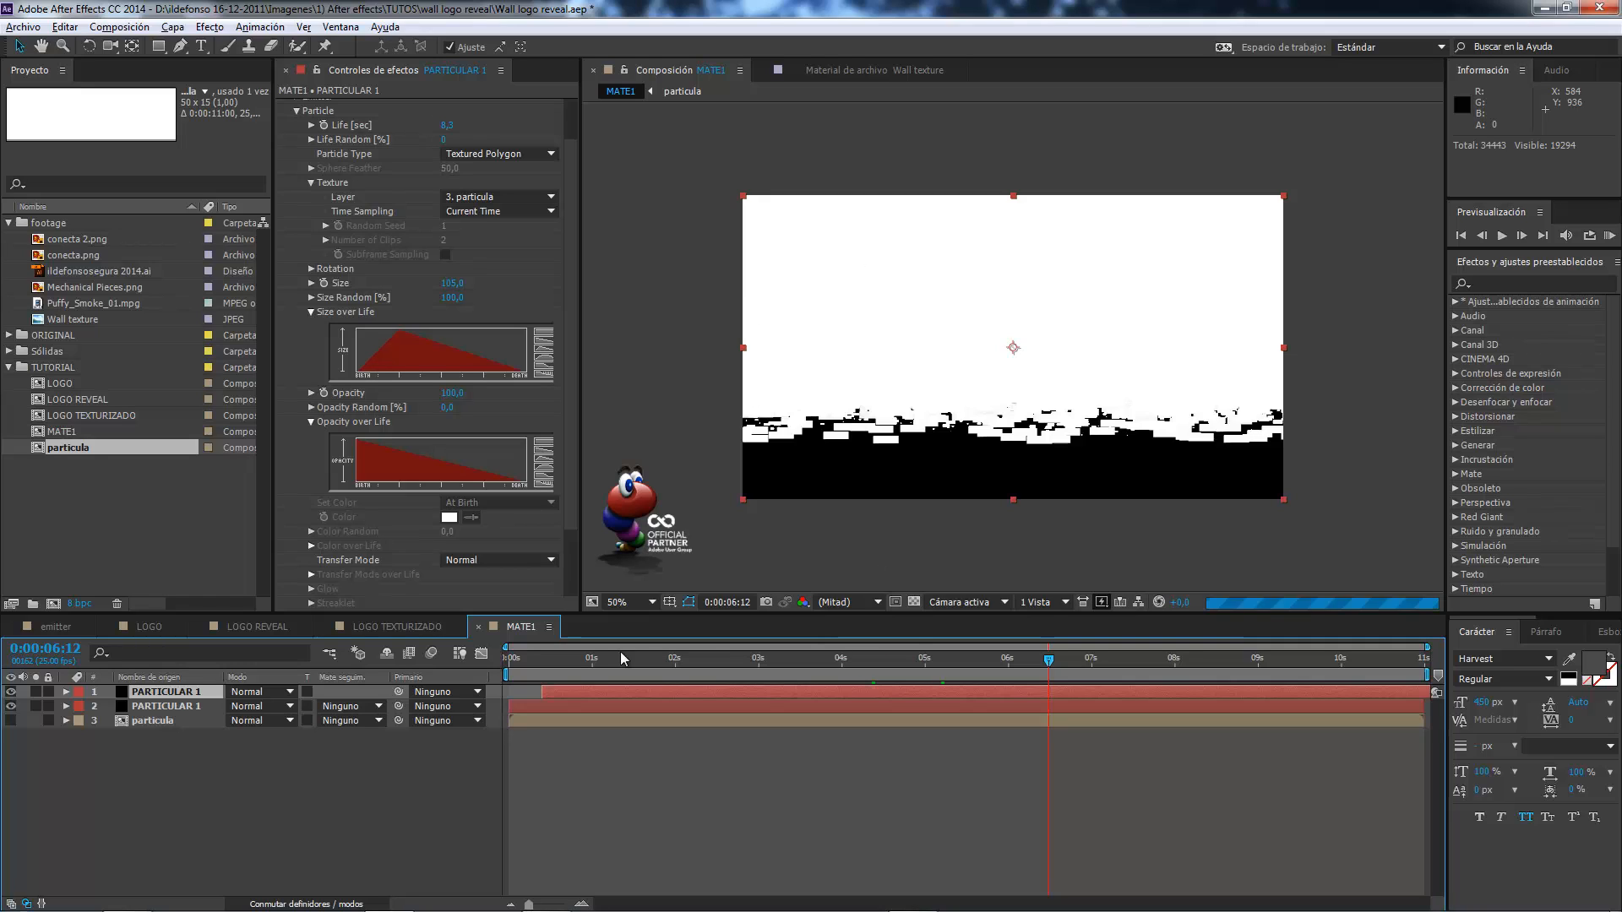
pyautogui.click(585, 660)
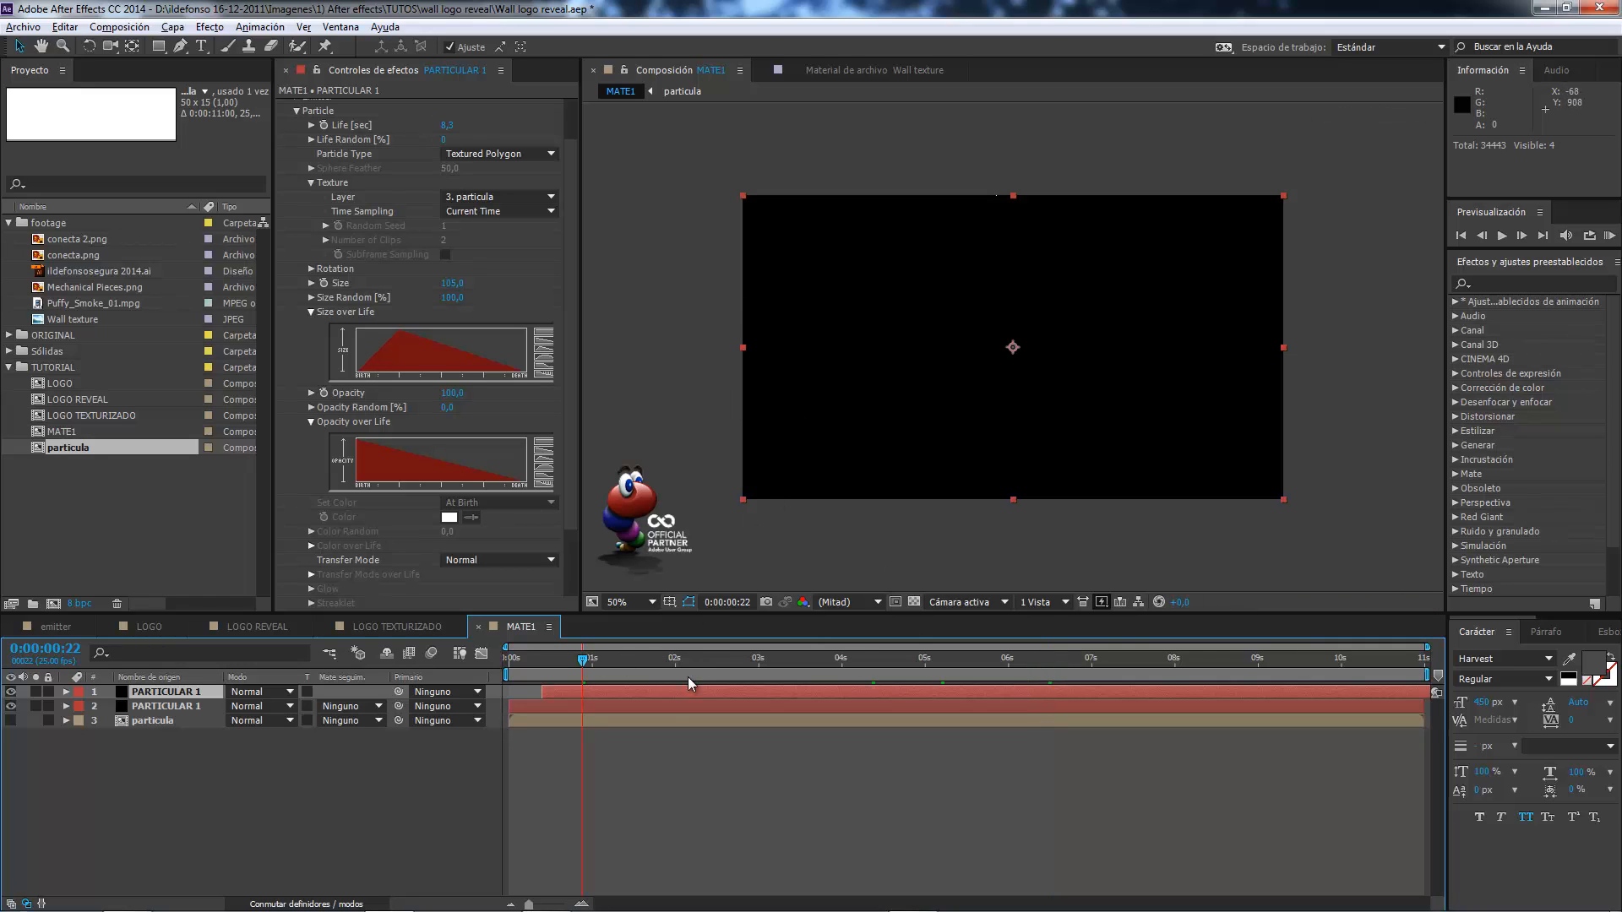
pyautogui.click(669, 660)
pyautogui.click(753, 660)
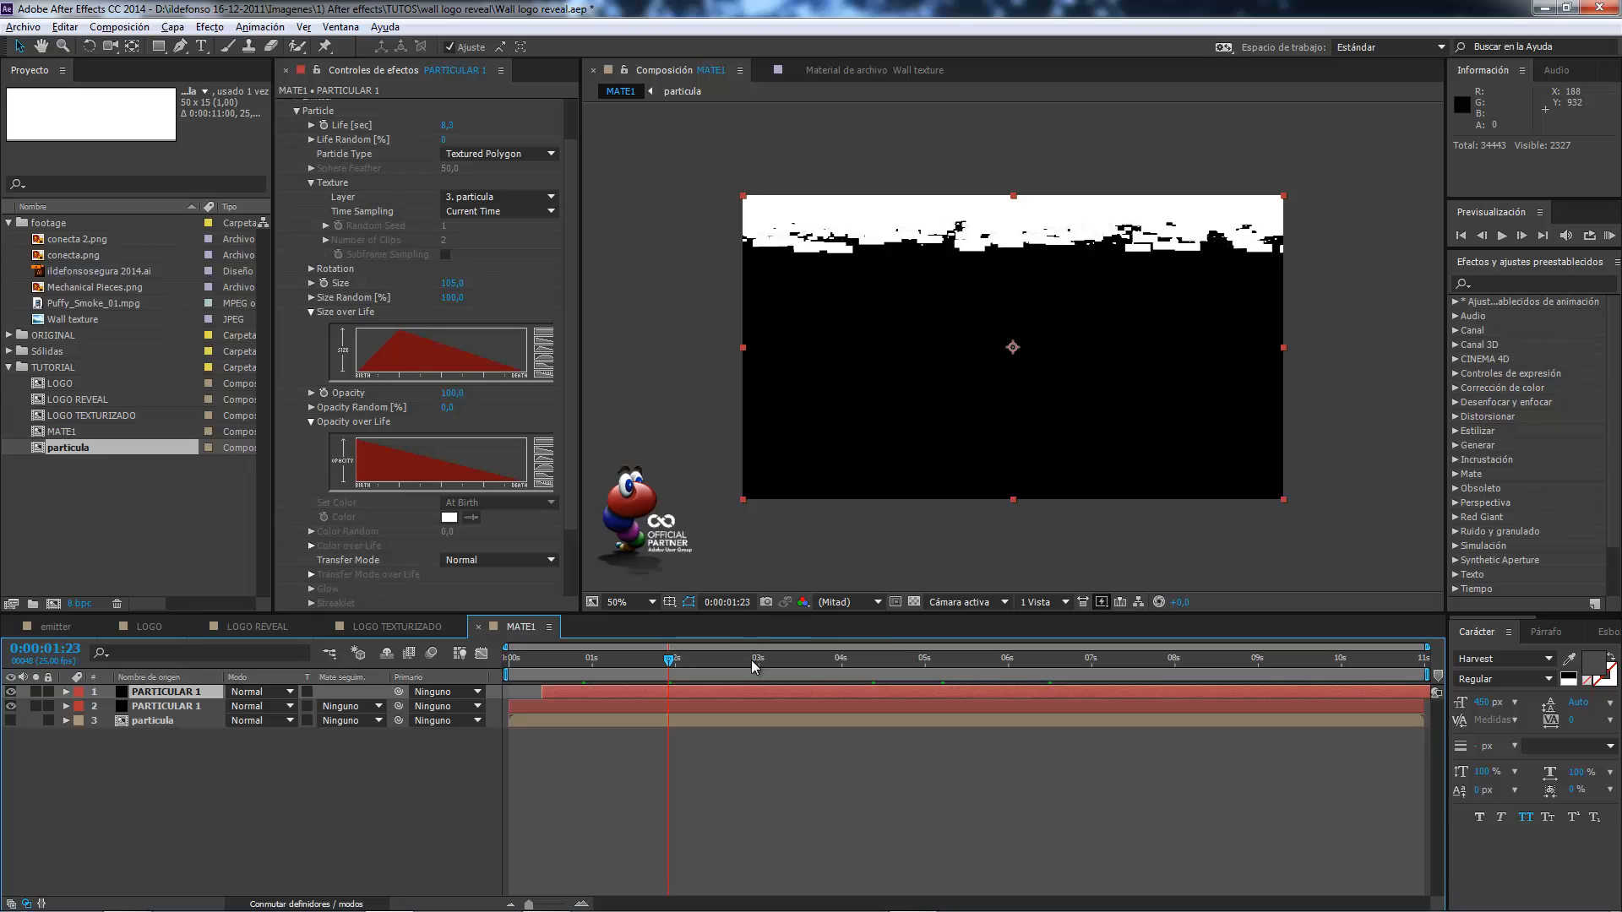
pyautogui.click(905, 659)
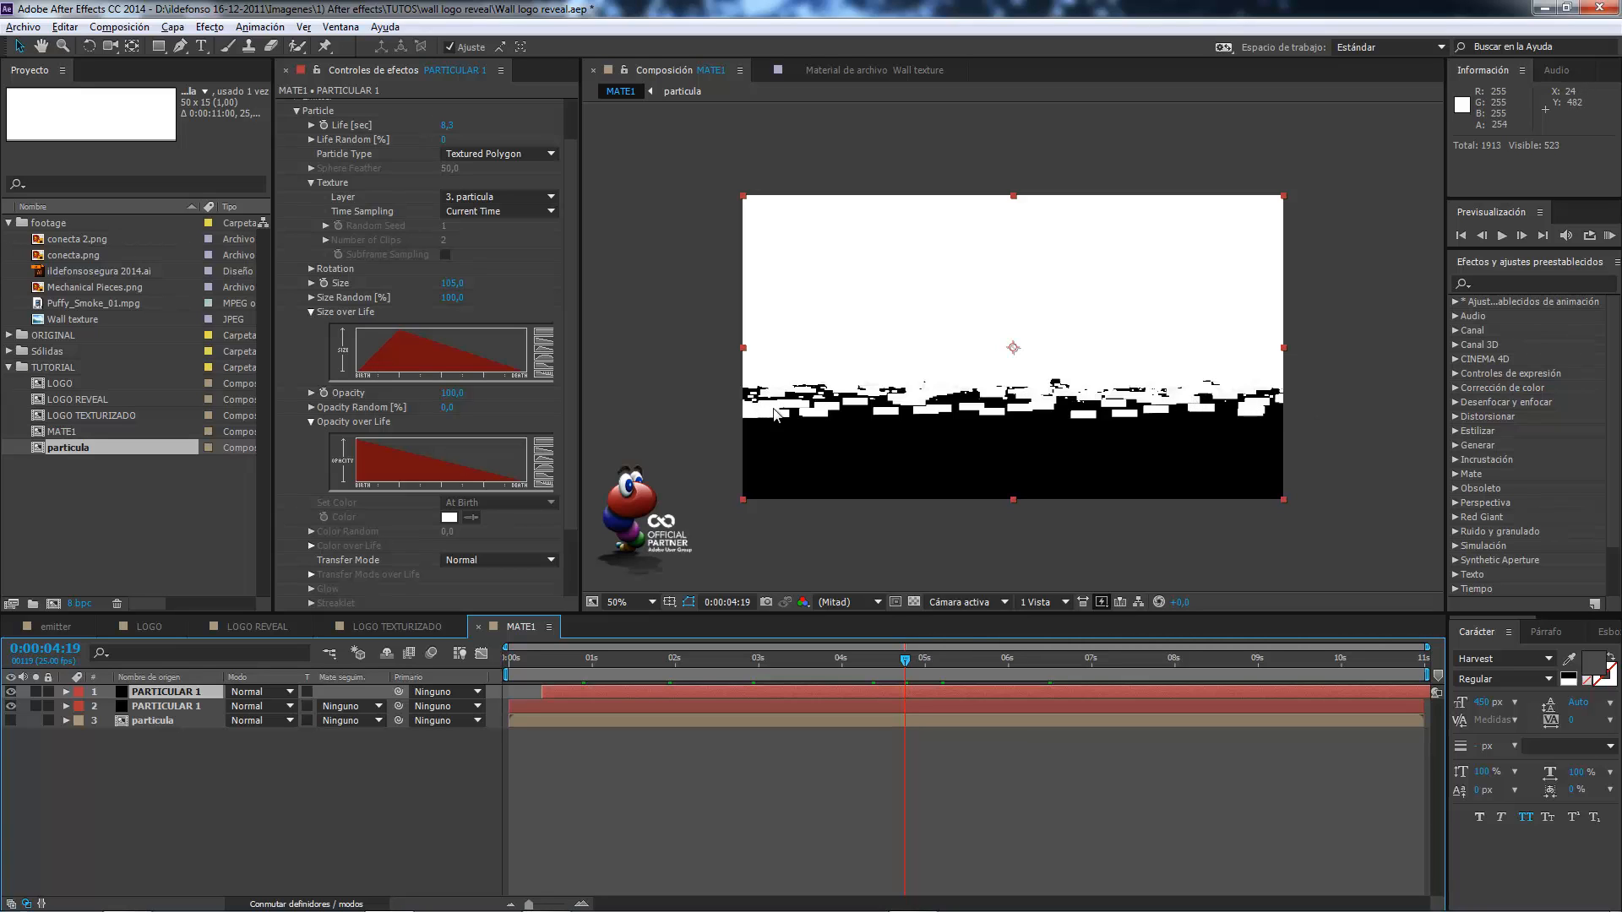
pyautogui.click(985, 660)
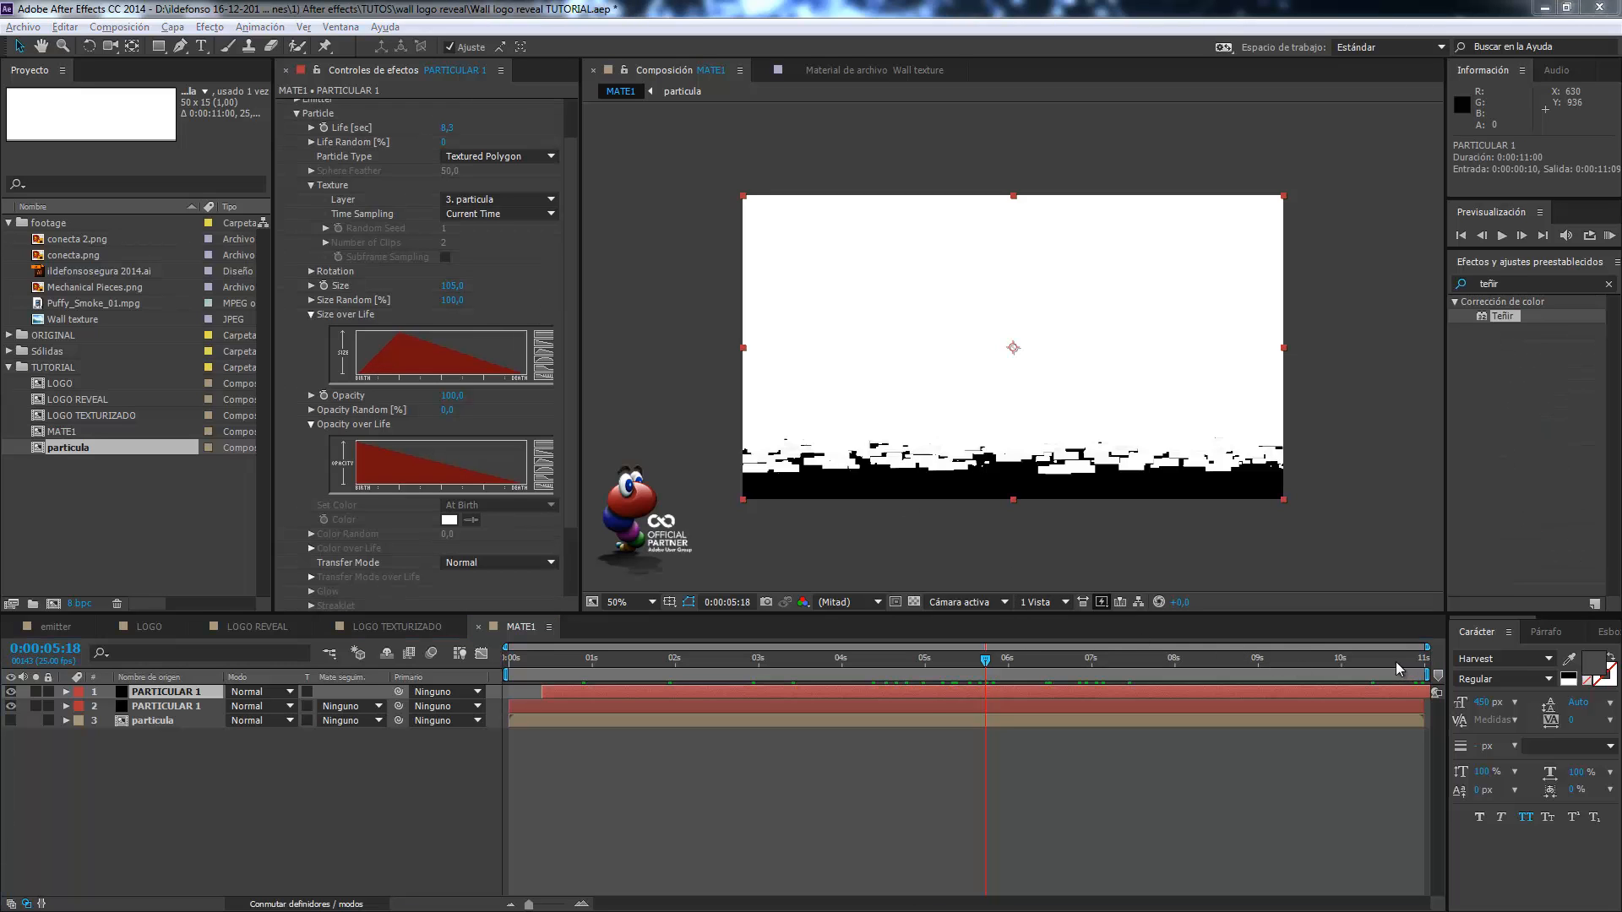
pyautogui.click(1396, 661)
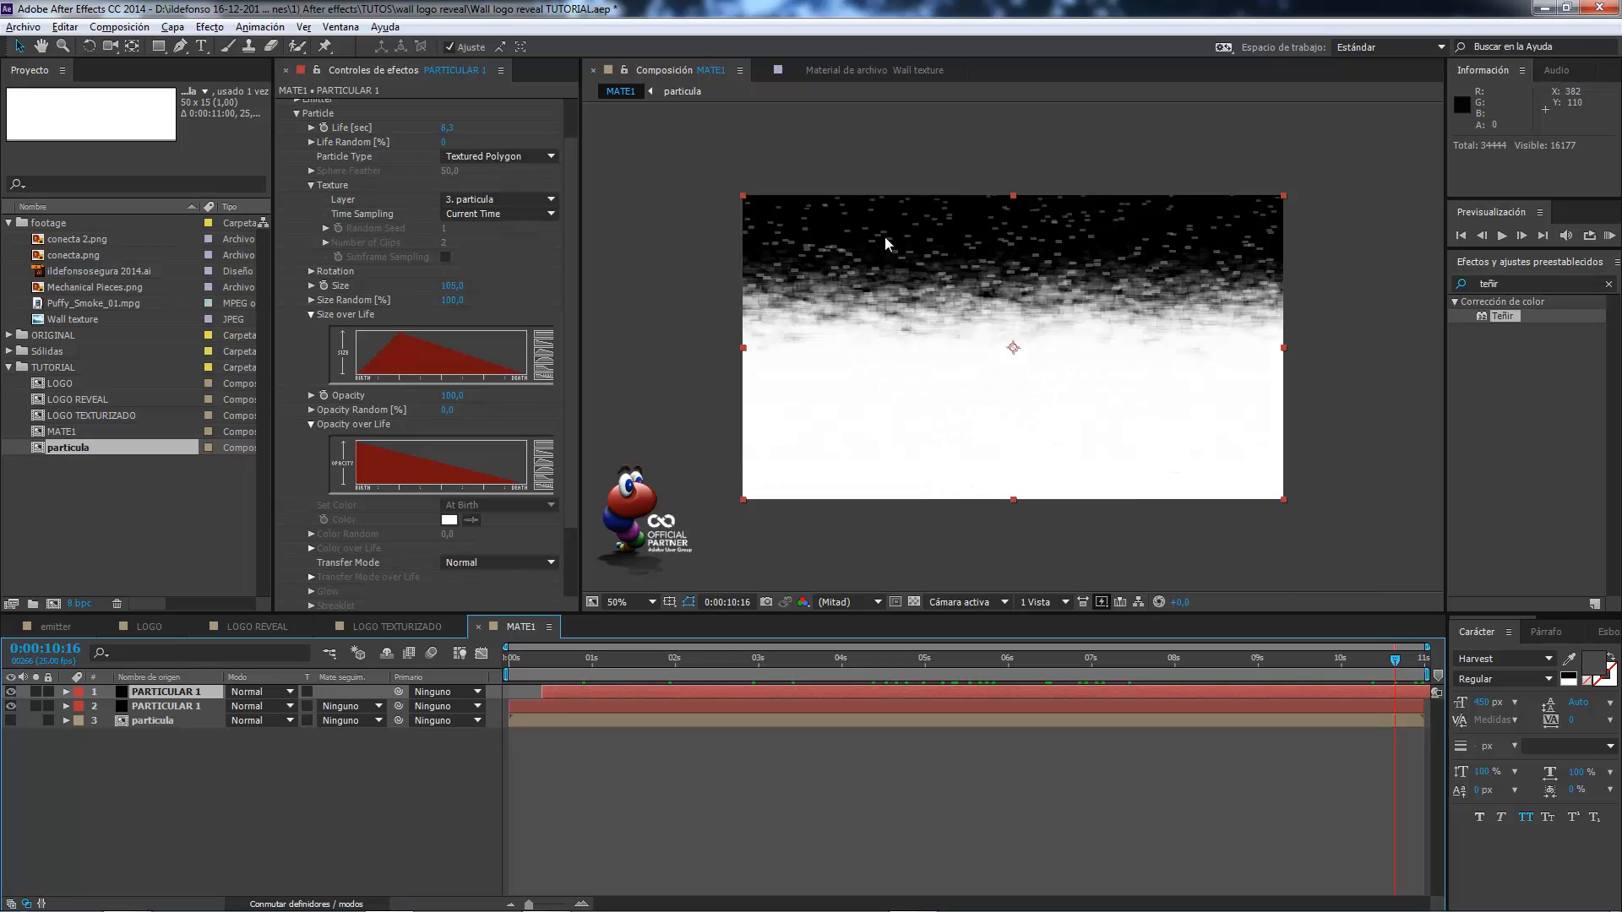
# Add a white 1280 x 720 px solid above the Particular layers in MATE1.
pyautogui.rightClick(304, 804)
pyautogui.moveTo(365, 625)
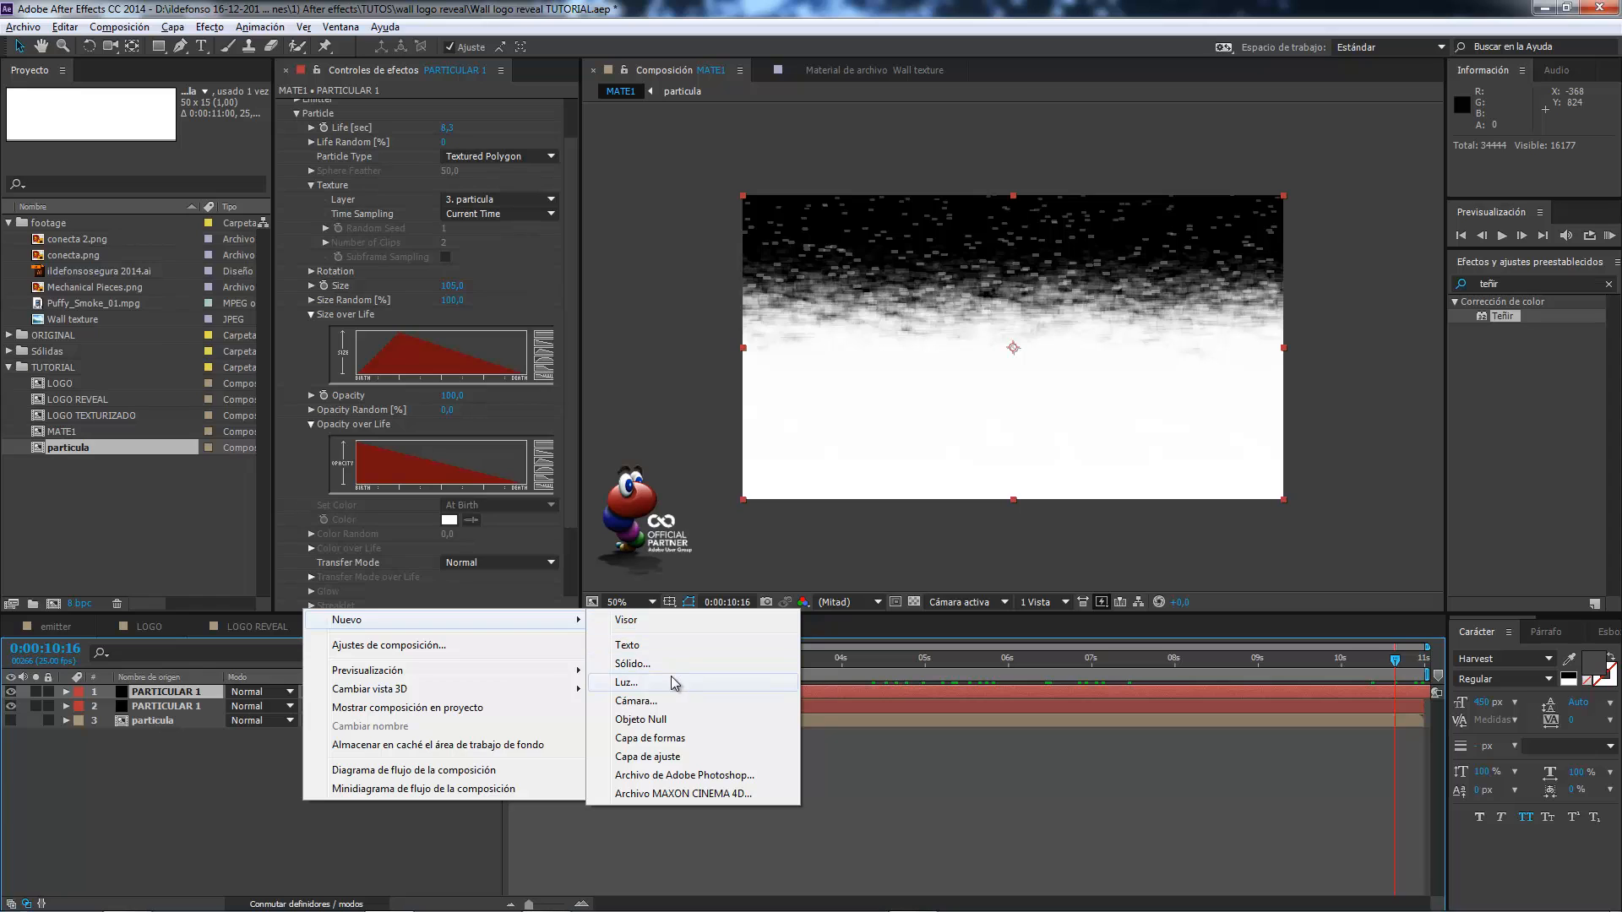
pyautogui.click(650, 664)
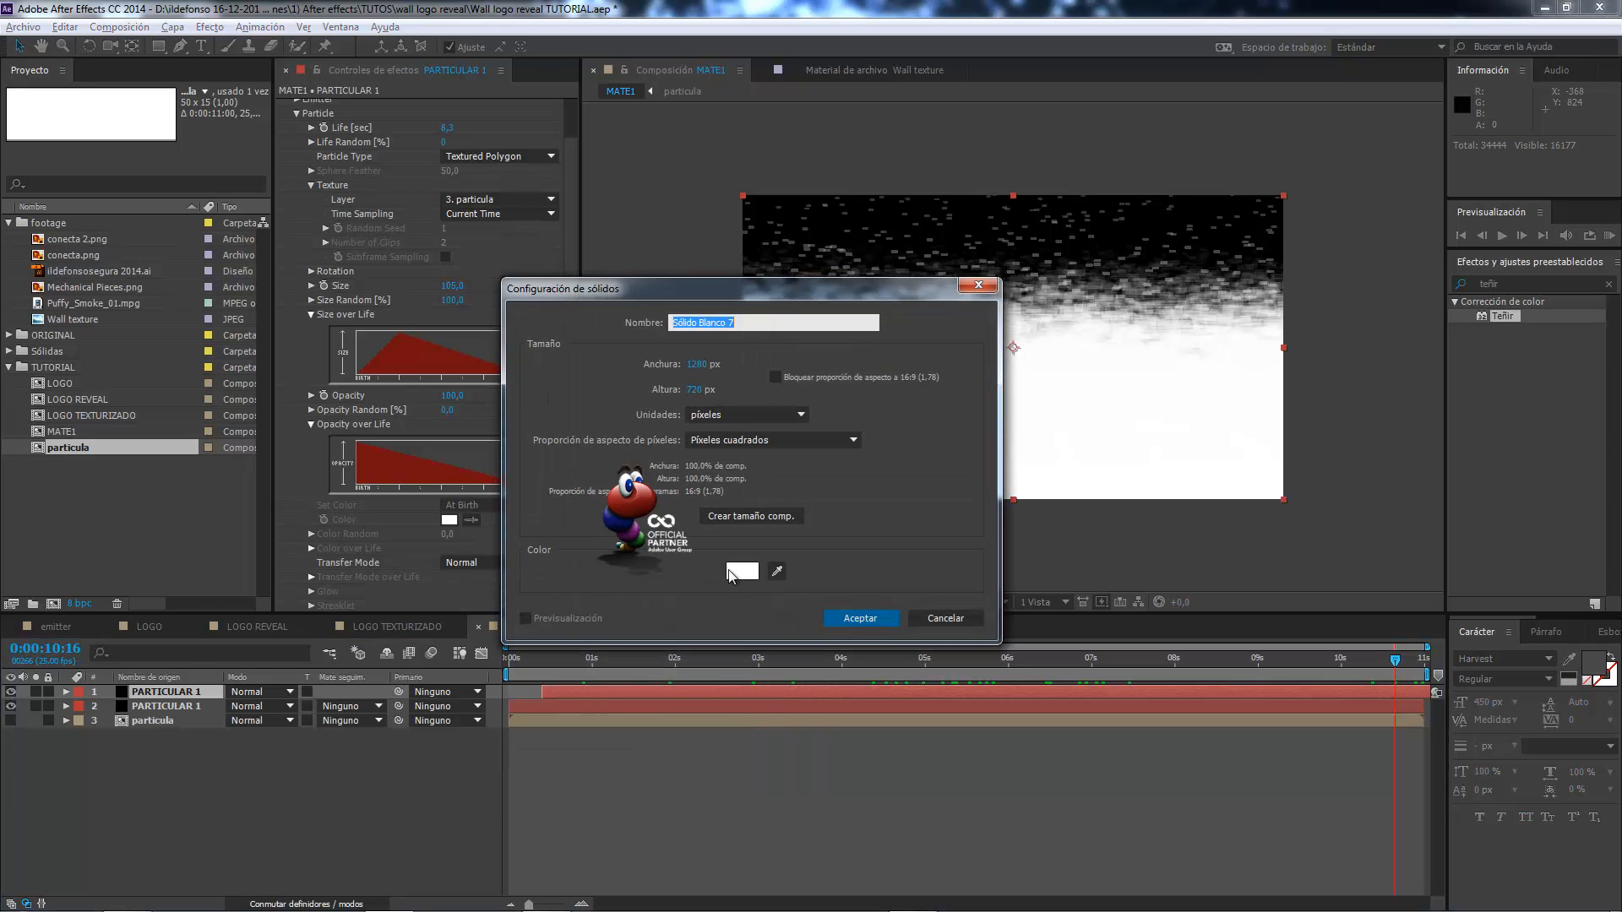
pyautogui.click(859, 619)
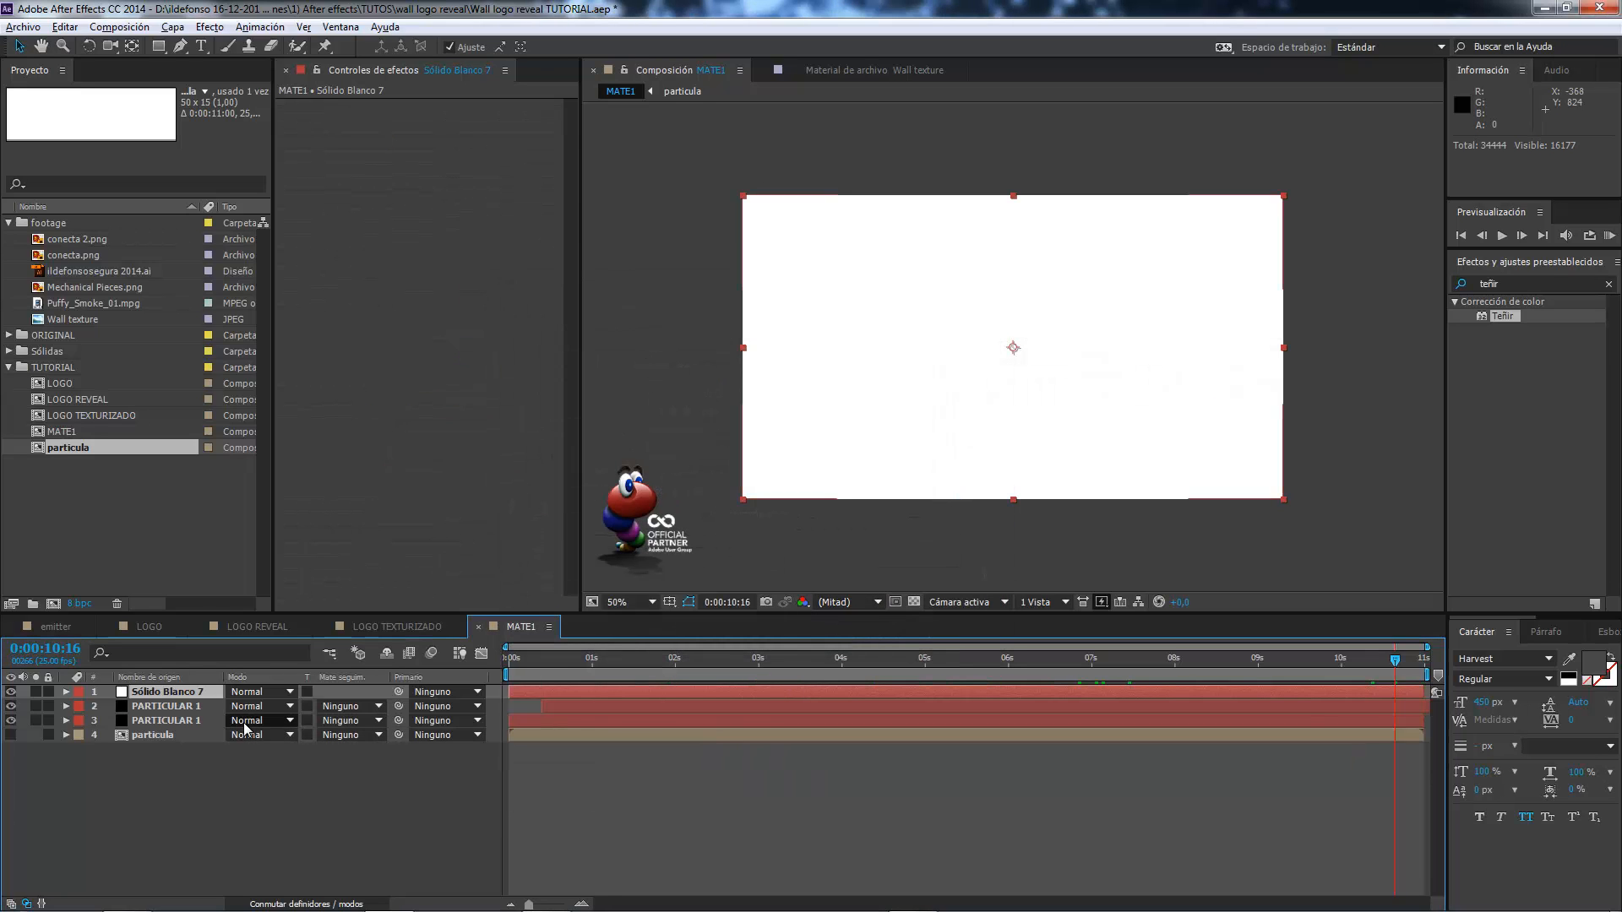
# Set the white solid's opacity to 0% at 0:00:06:24 and start keyframing it.
pyautogui.click(1087, 659)
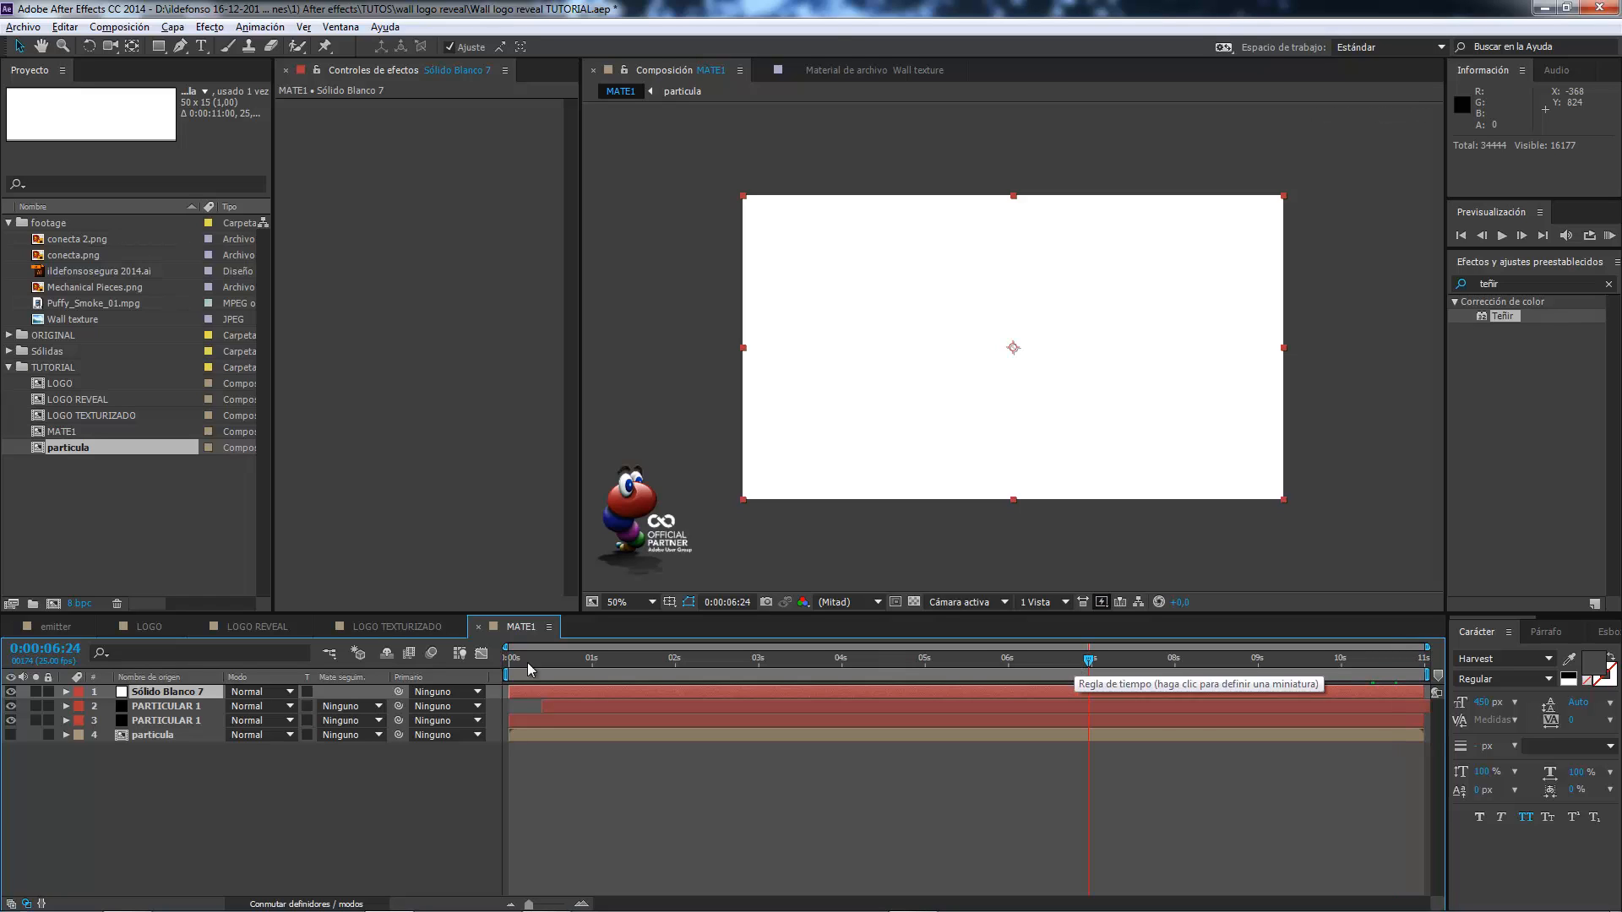
pyautogui.click(160, 696)
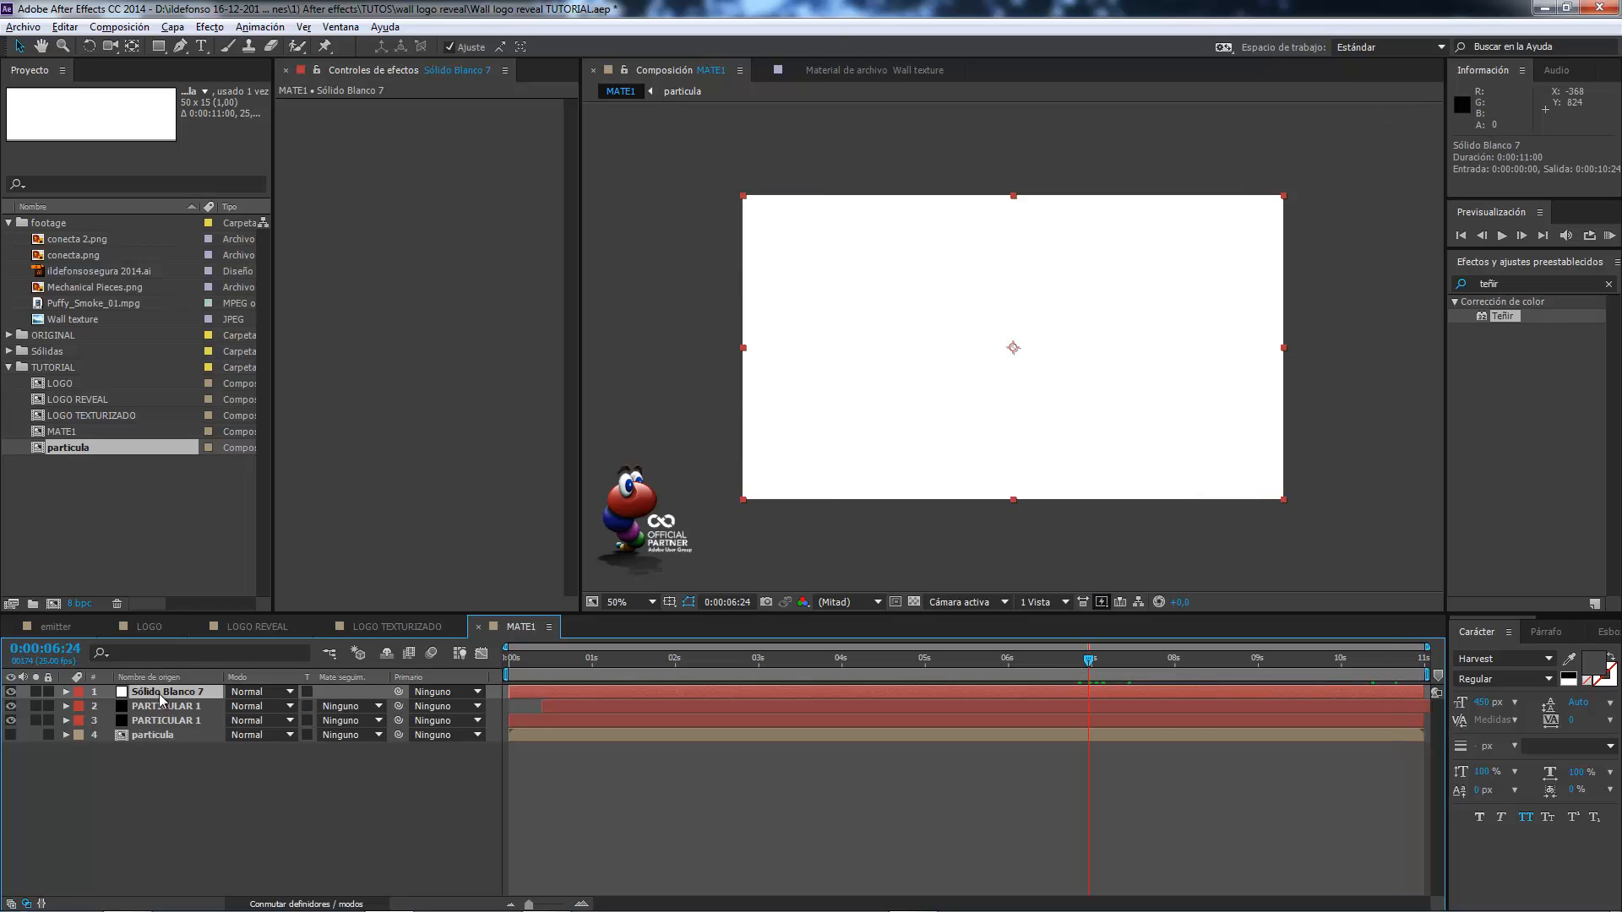
pyautogui.press('t')
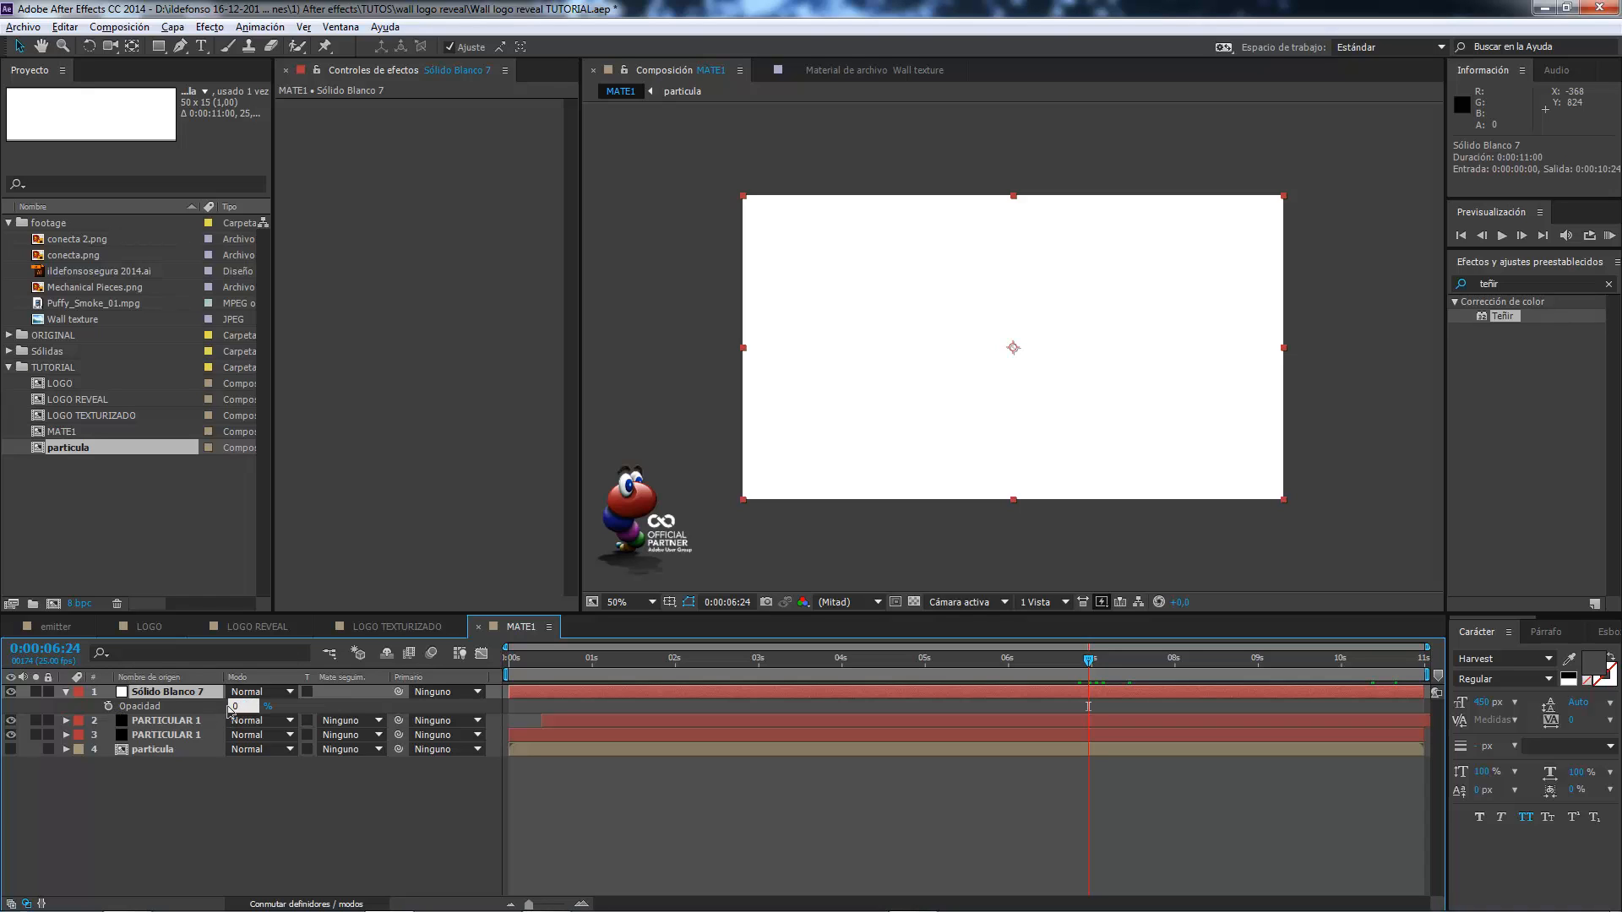
pyautogui.moveTo(232, 703); pyautogui.dragTo(125, 724)
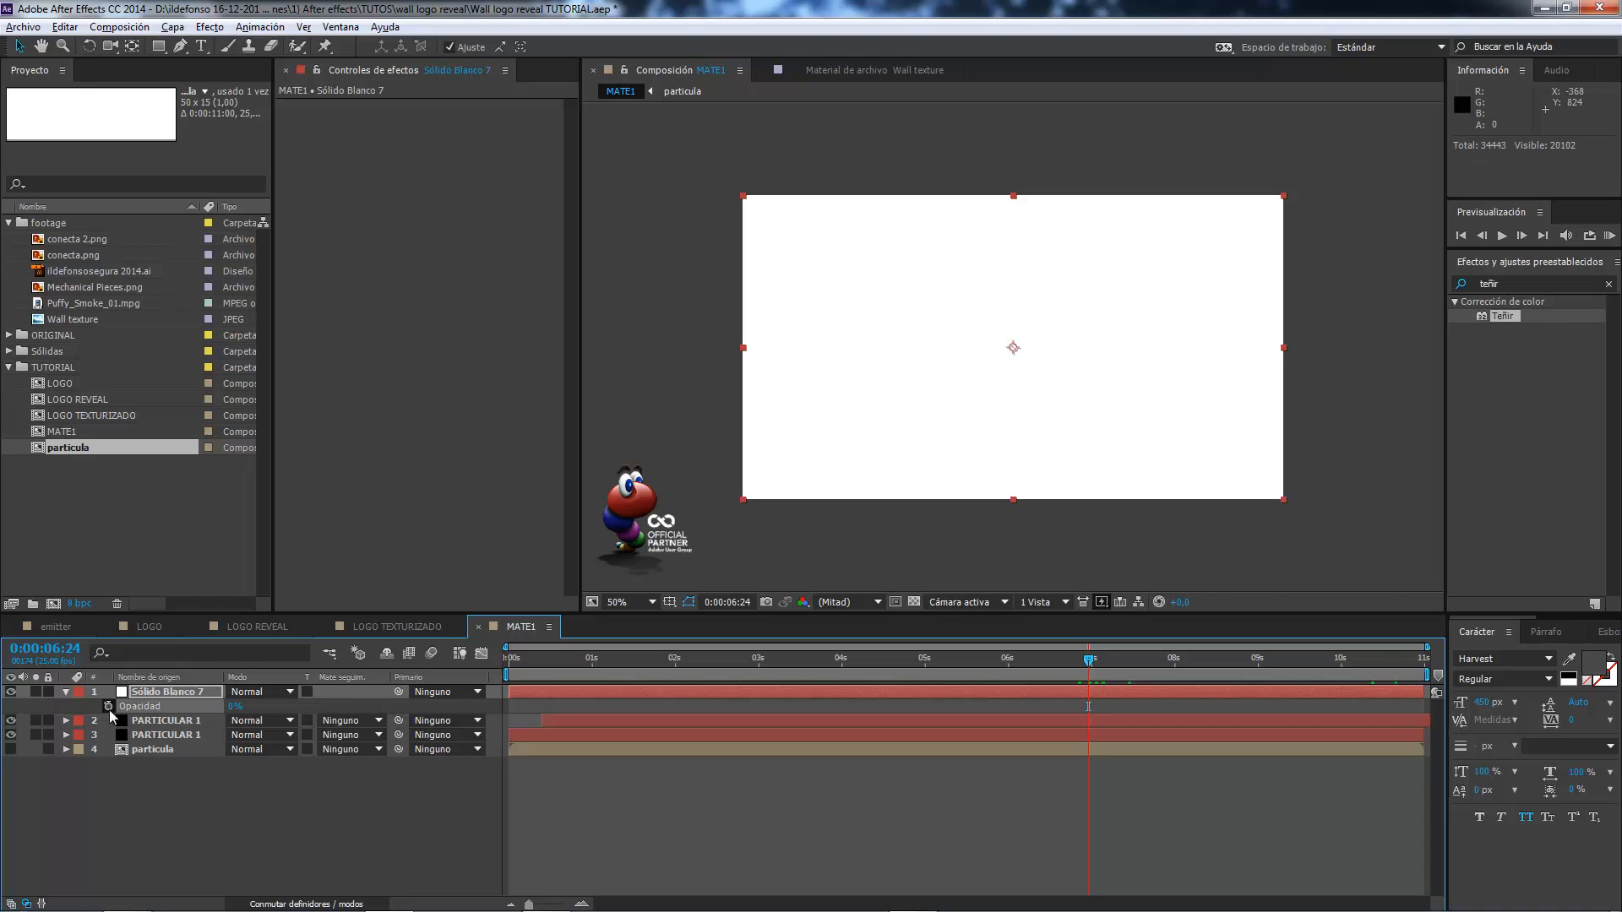
pyautogui.click(109, 707)
# Keyframe the white solid's opacity to 100% three frames further on and compare the matte at 0:00:10:12 with the solid hidden and shown.
pyautogui.press('pagedown')
pyautogui.press('pagedown')
pyautogui.press('pagedown')
pyautogui.press('pagedown')
pyautogui.click(236, 706)
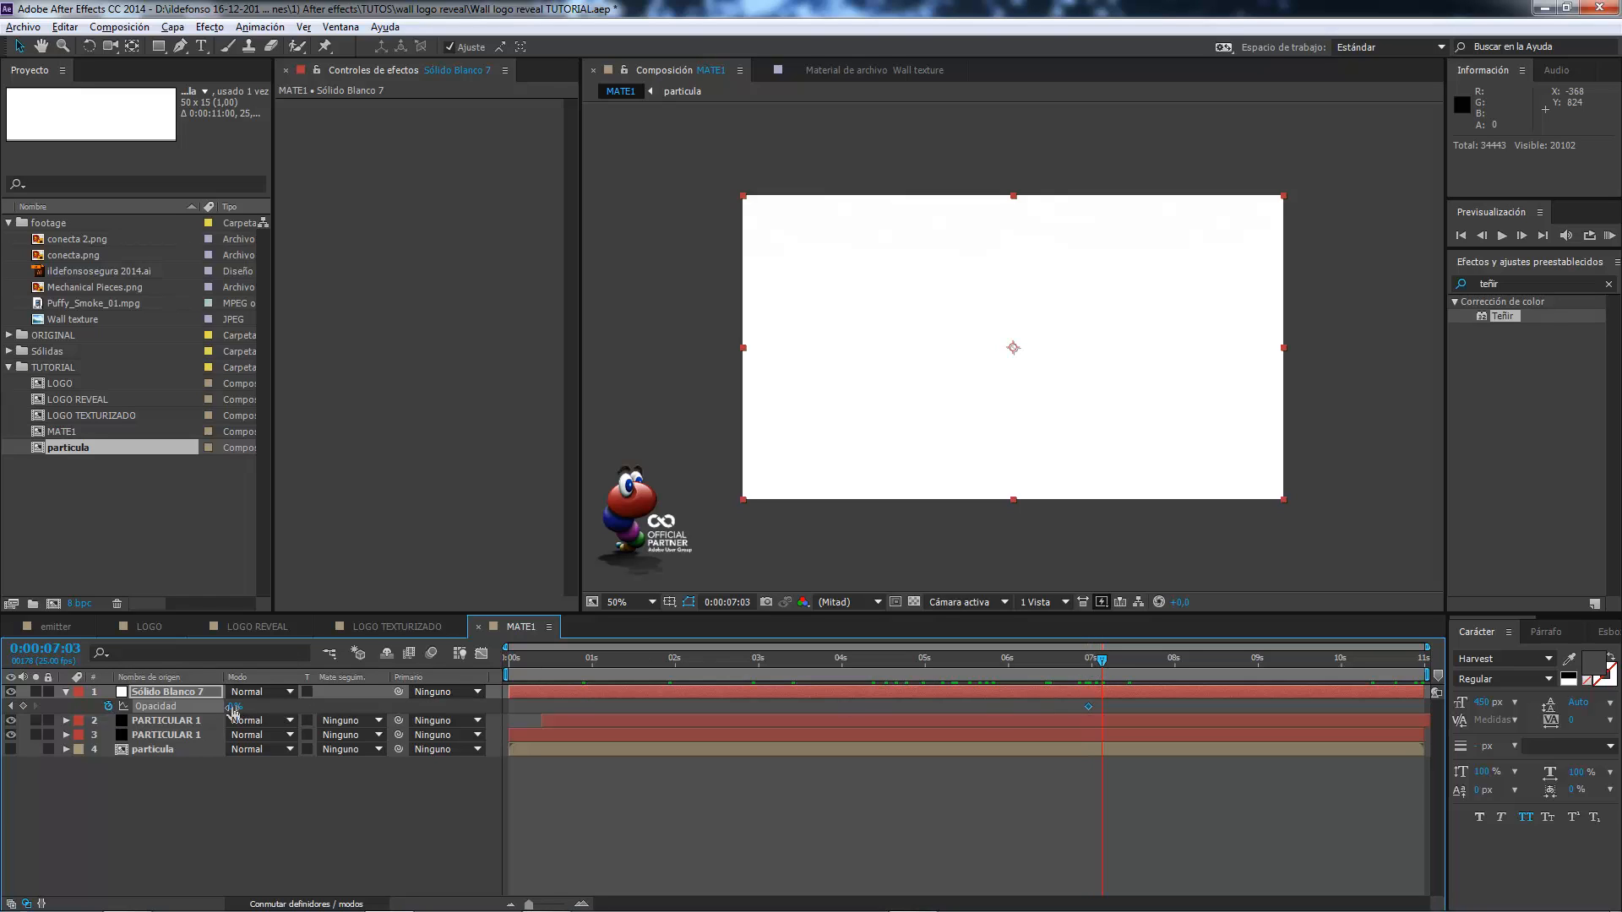
pyautogui.write('100')
pyautogui.press('Return')
pyautogui.click(1381, 659)
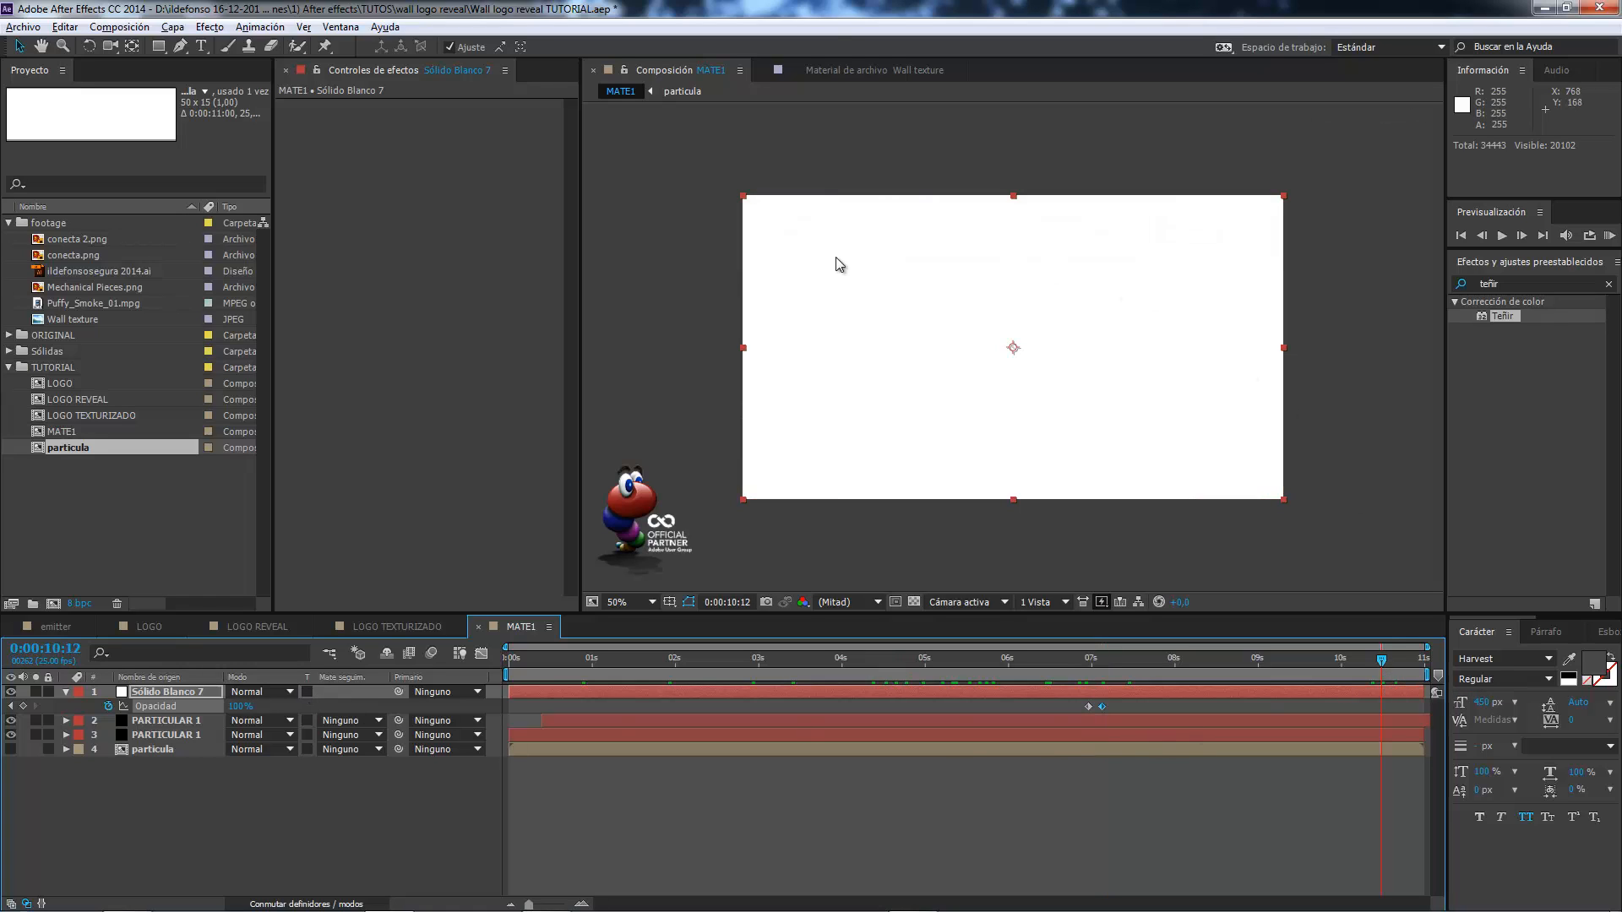
pyautogui.click(11, 692)
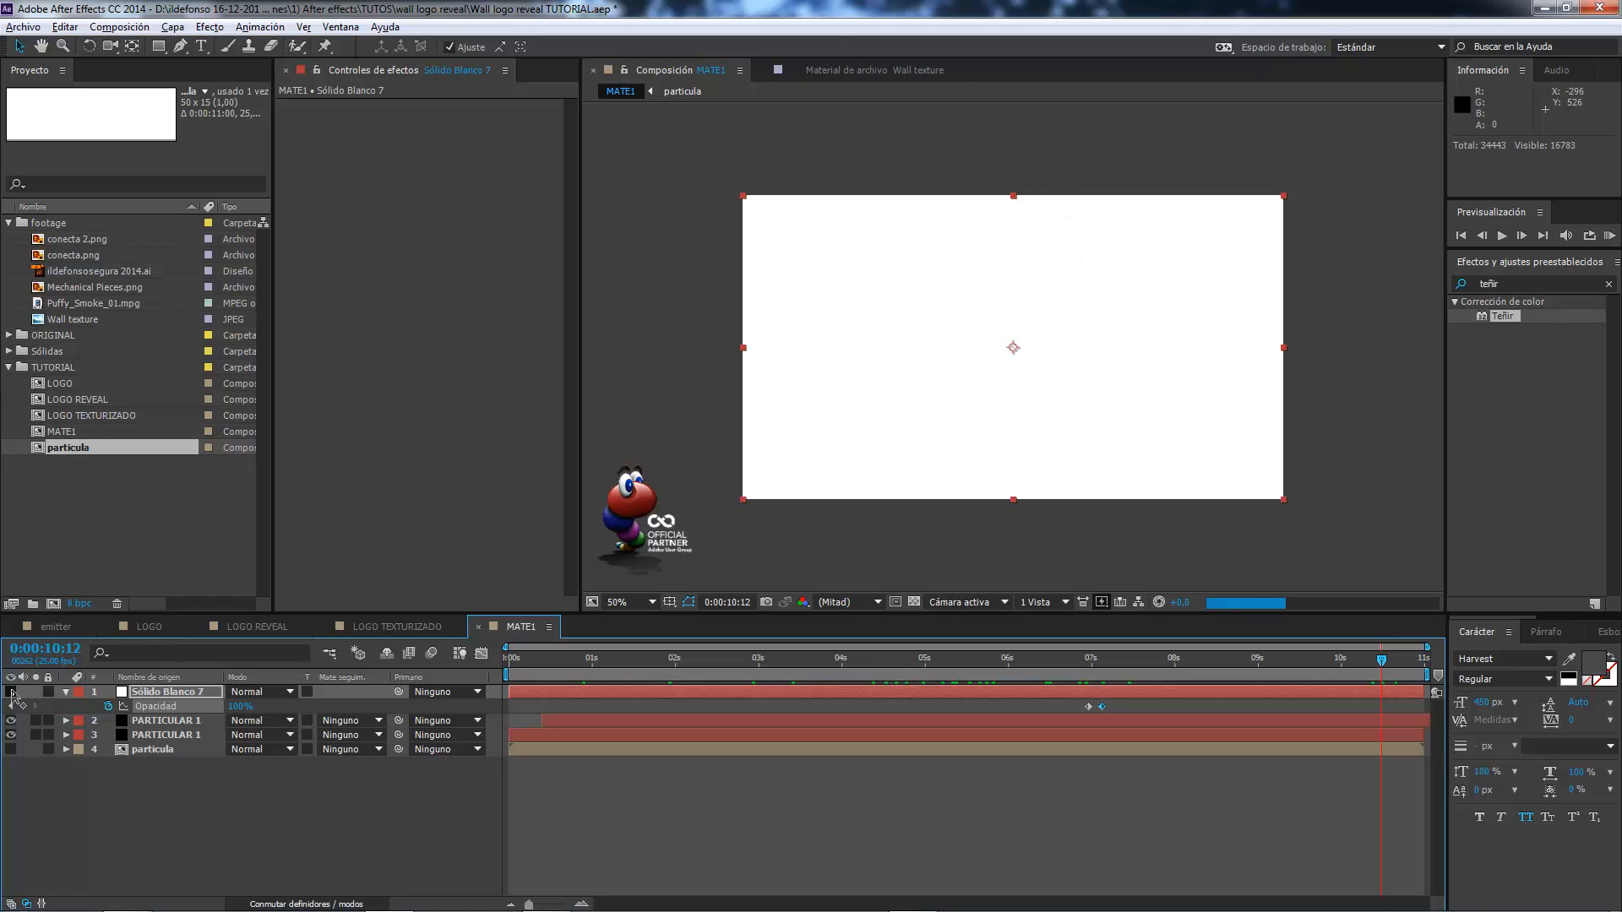
pyautogui.click(11, 692)
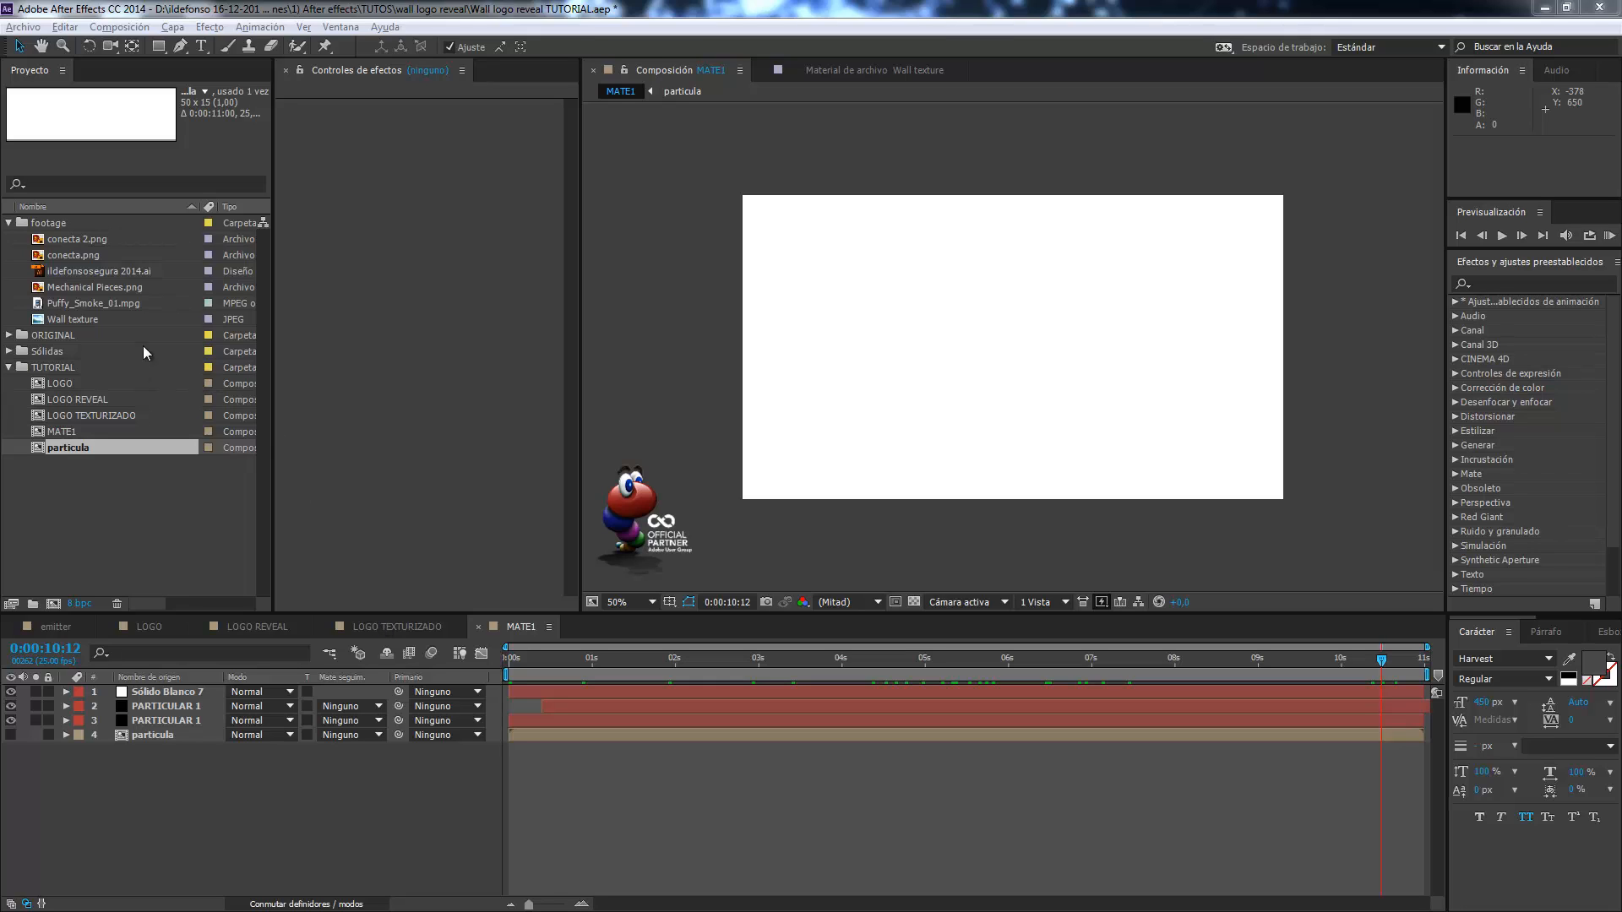
# Create a new 1280 x 720 composition named MATE MECANICO at 25 fps with a duration of 0:00:11:00.
pyautogui.click(140, 28)
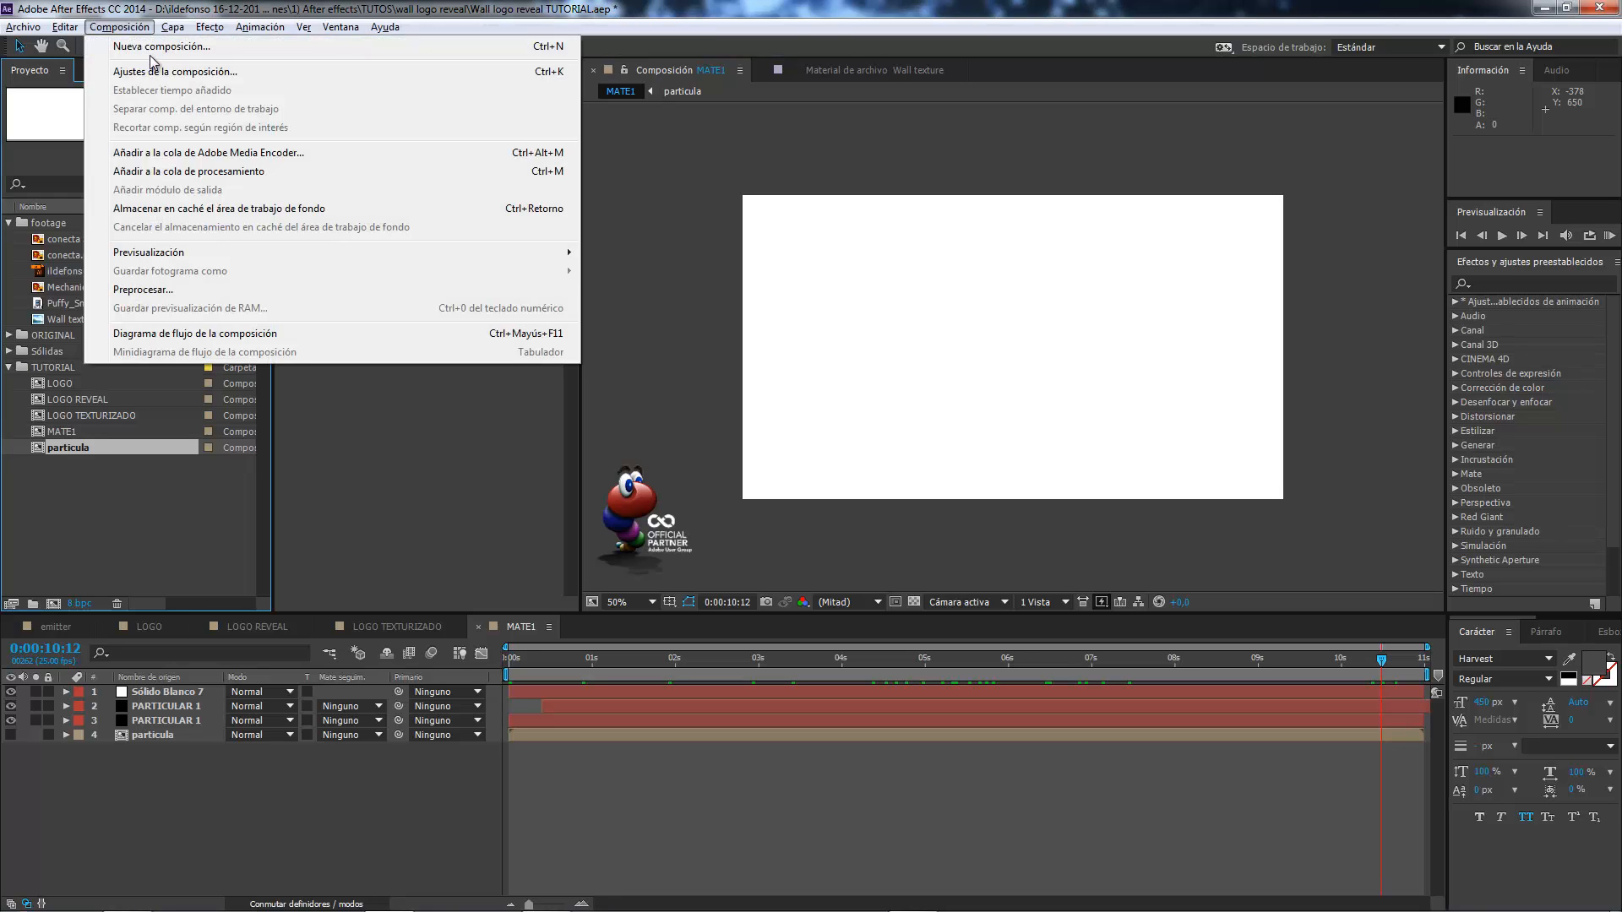
pyautogui.click(145, 68)
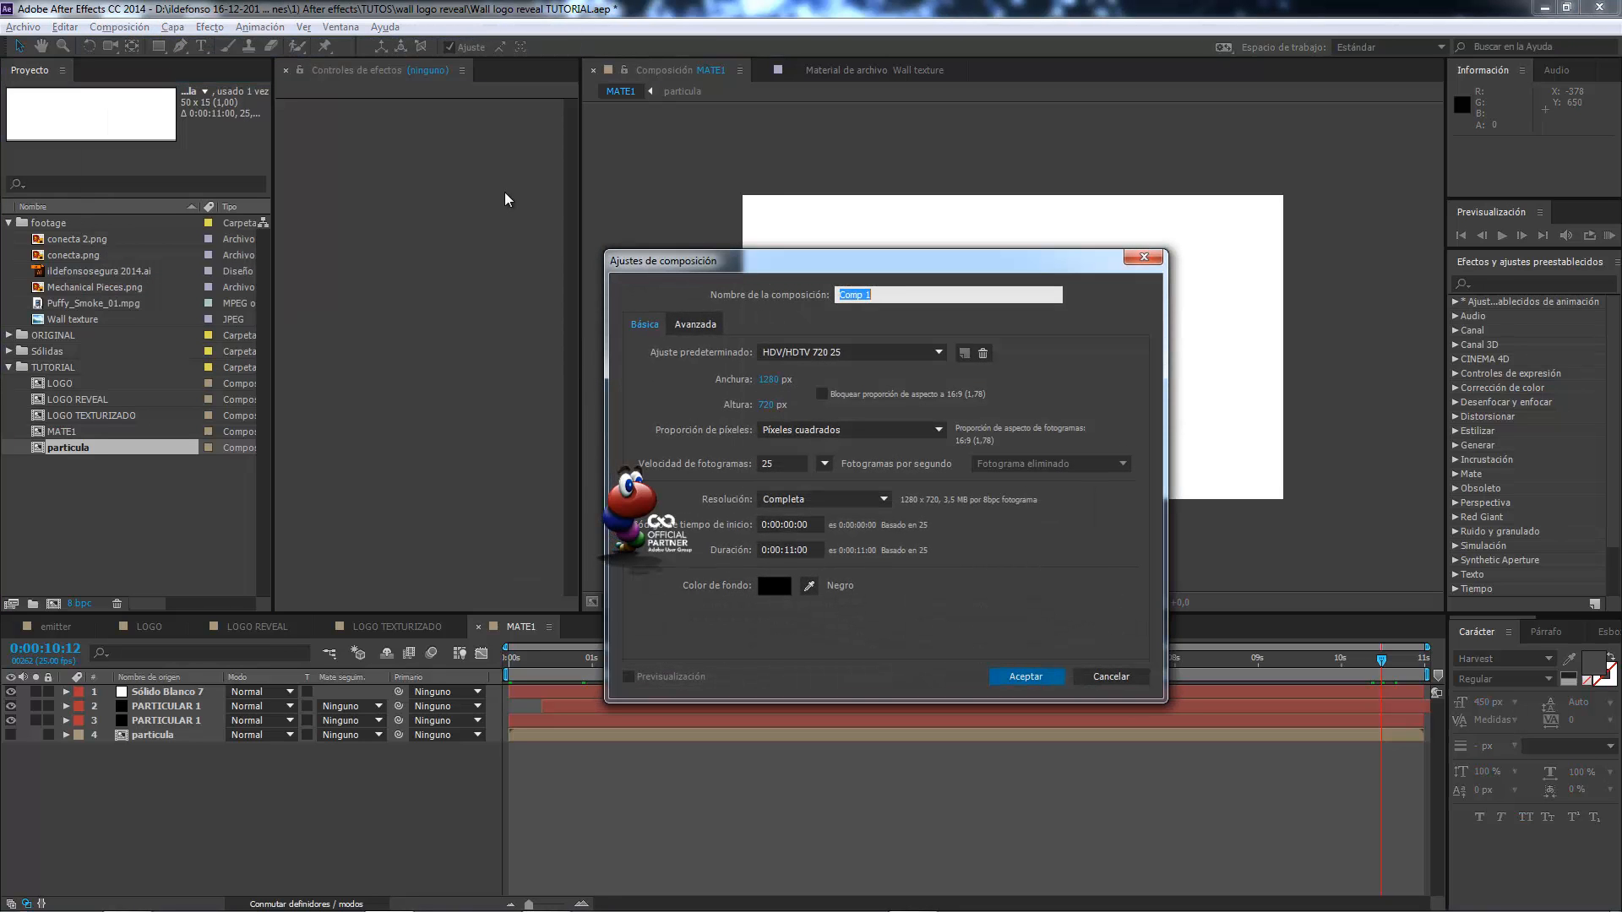
pyautogui.write('MATER')
pyautogui.press('BackSpace')
pyautogui.write('MECANICA')
pyautogui.press('BackSpace')
pyautogui.write('O')
pyautogui.click(1028, 678)
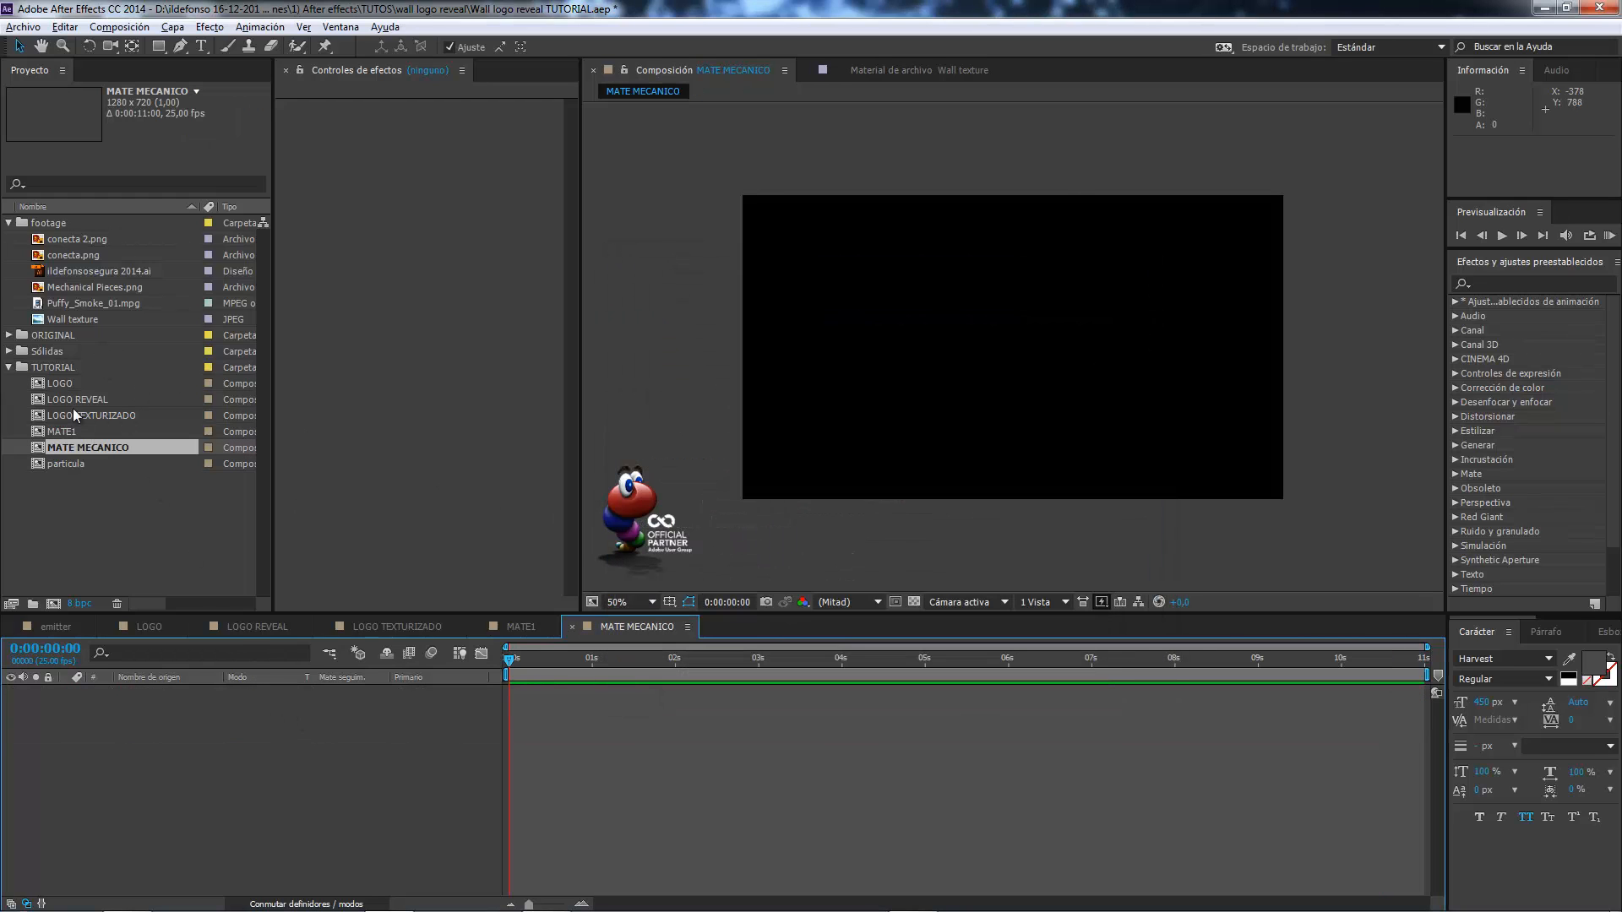
# Place Mechanical Pieces.png in the MATE MECANICO composition and fit it to the composition size.
pyautogui.click(76, 290)
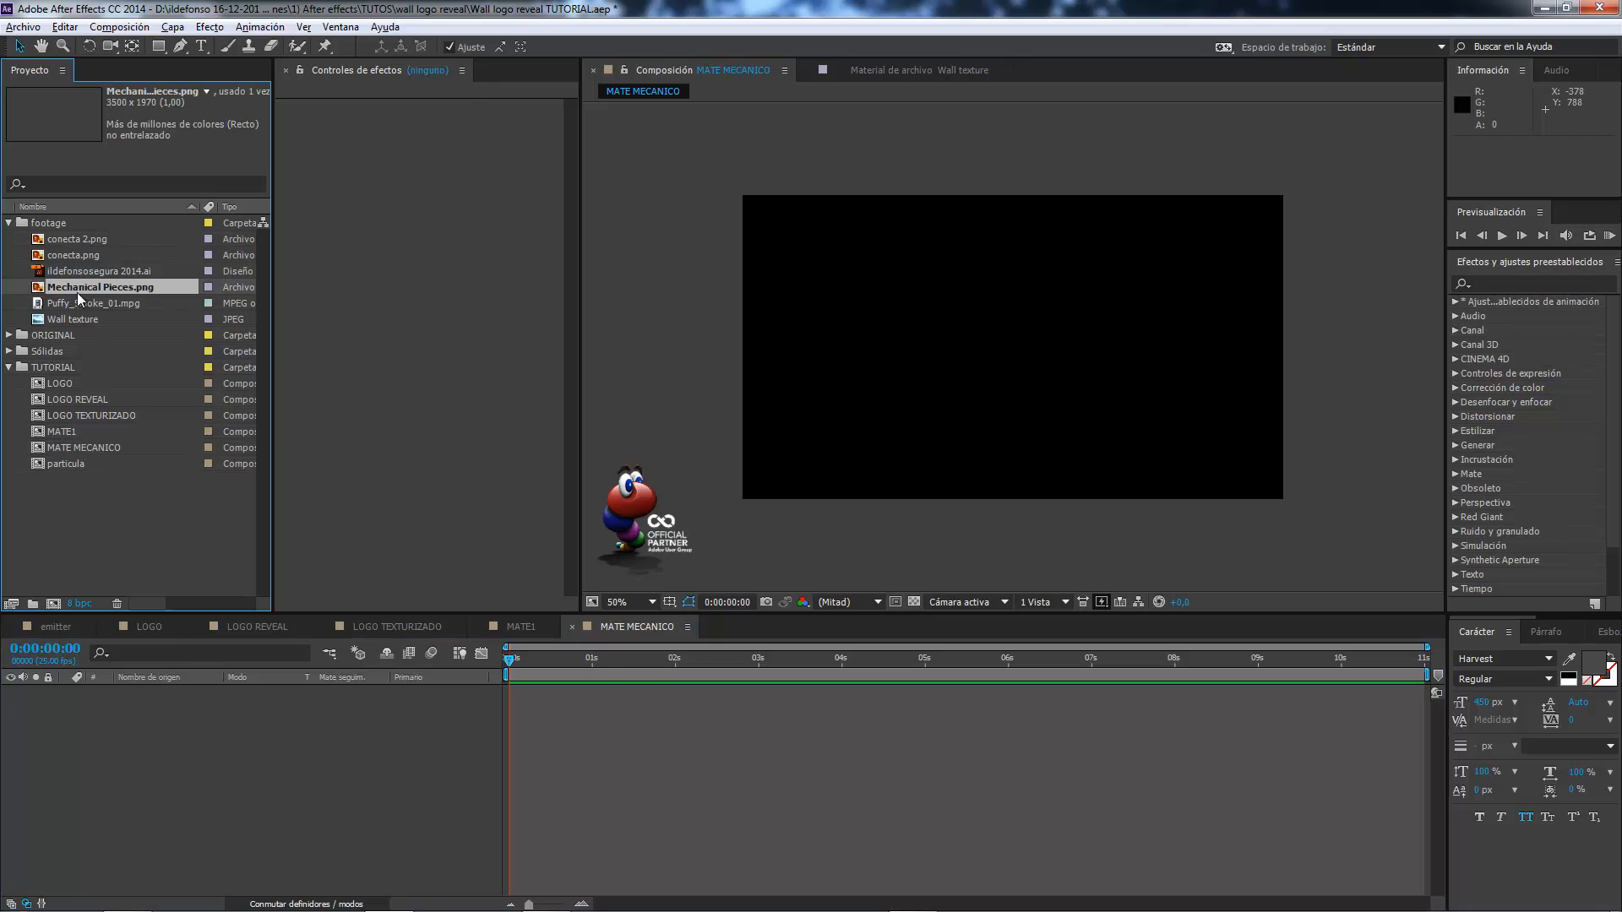
pyautogui.moveTo(104, 291); pyautogui.dragTo(130, 752)
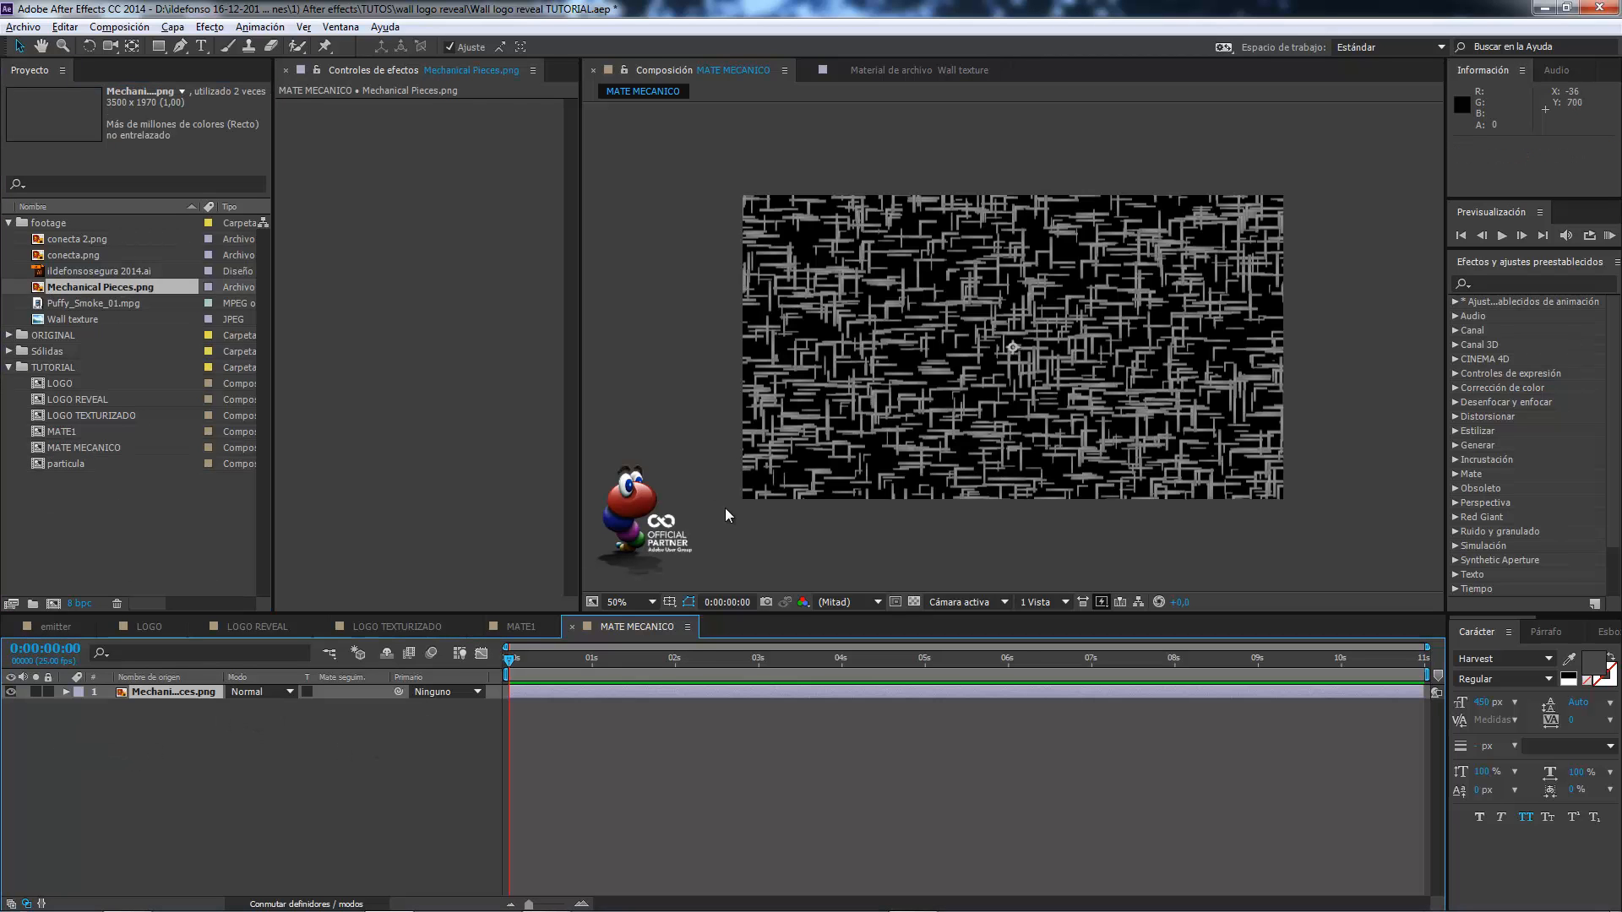
pyautogui.click(173, 28)
pyautogui.moveTo(442, 226)
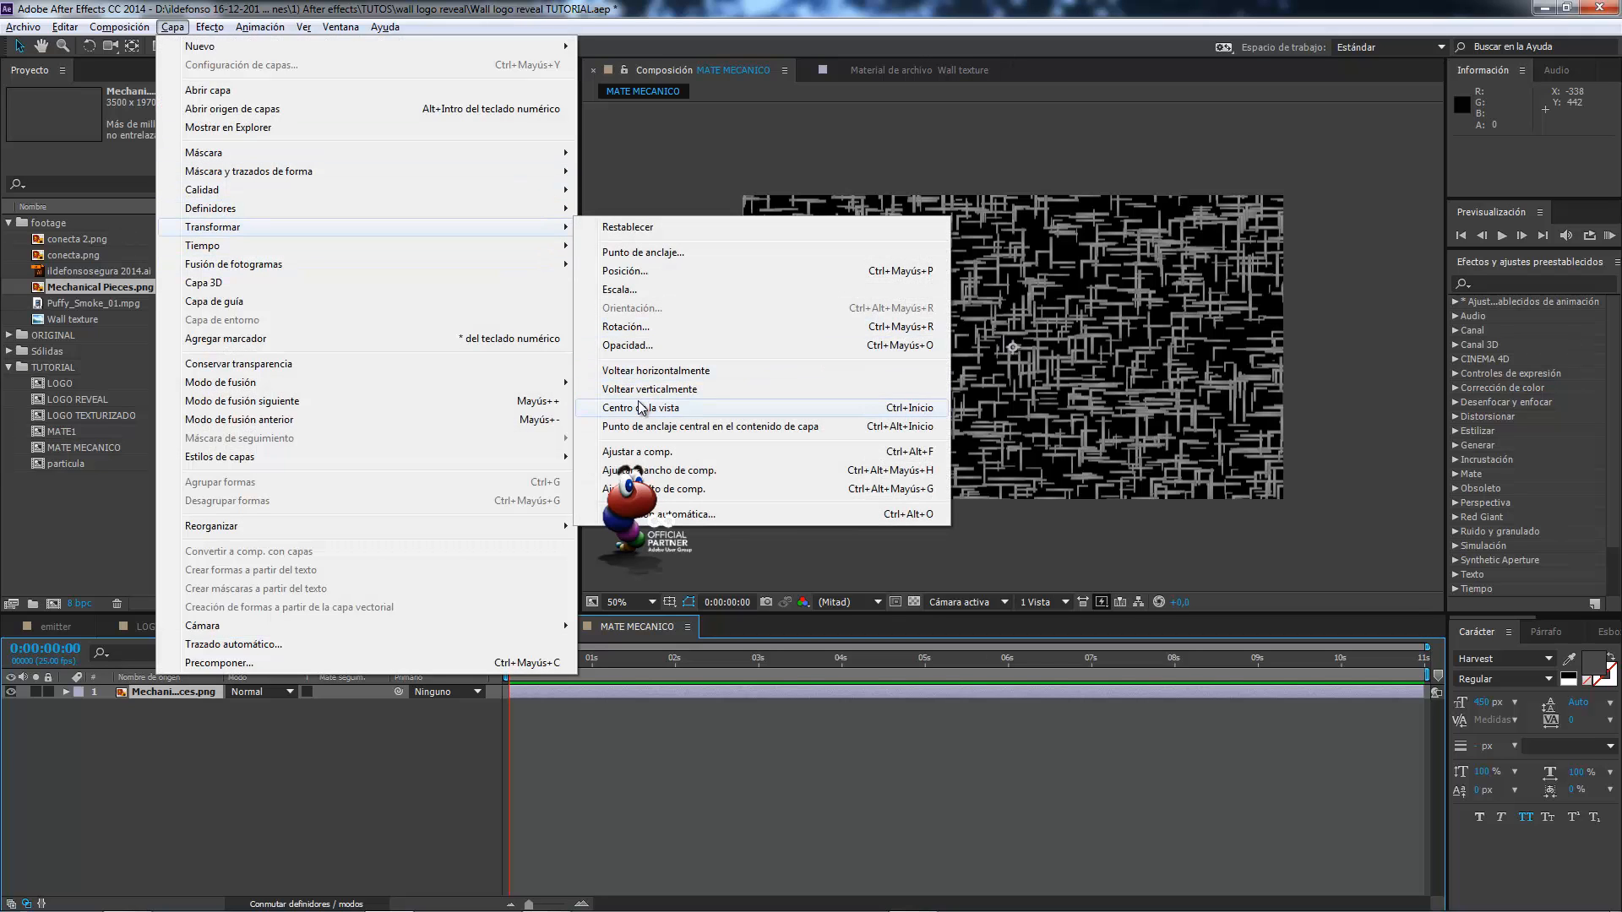
pyautogui.click(641, 453)
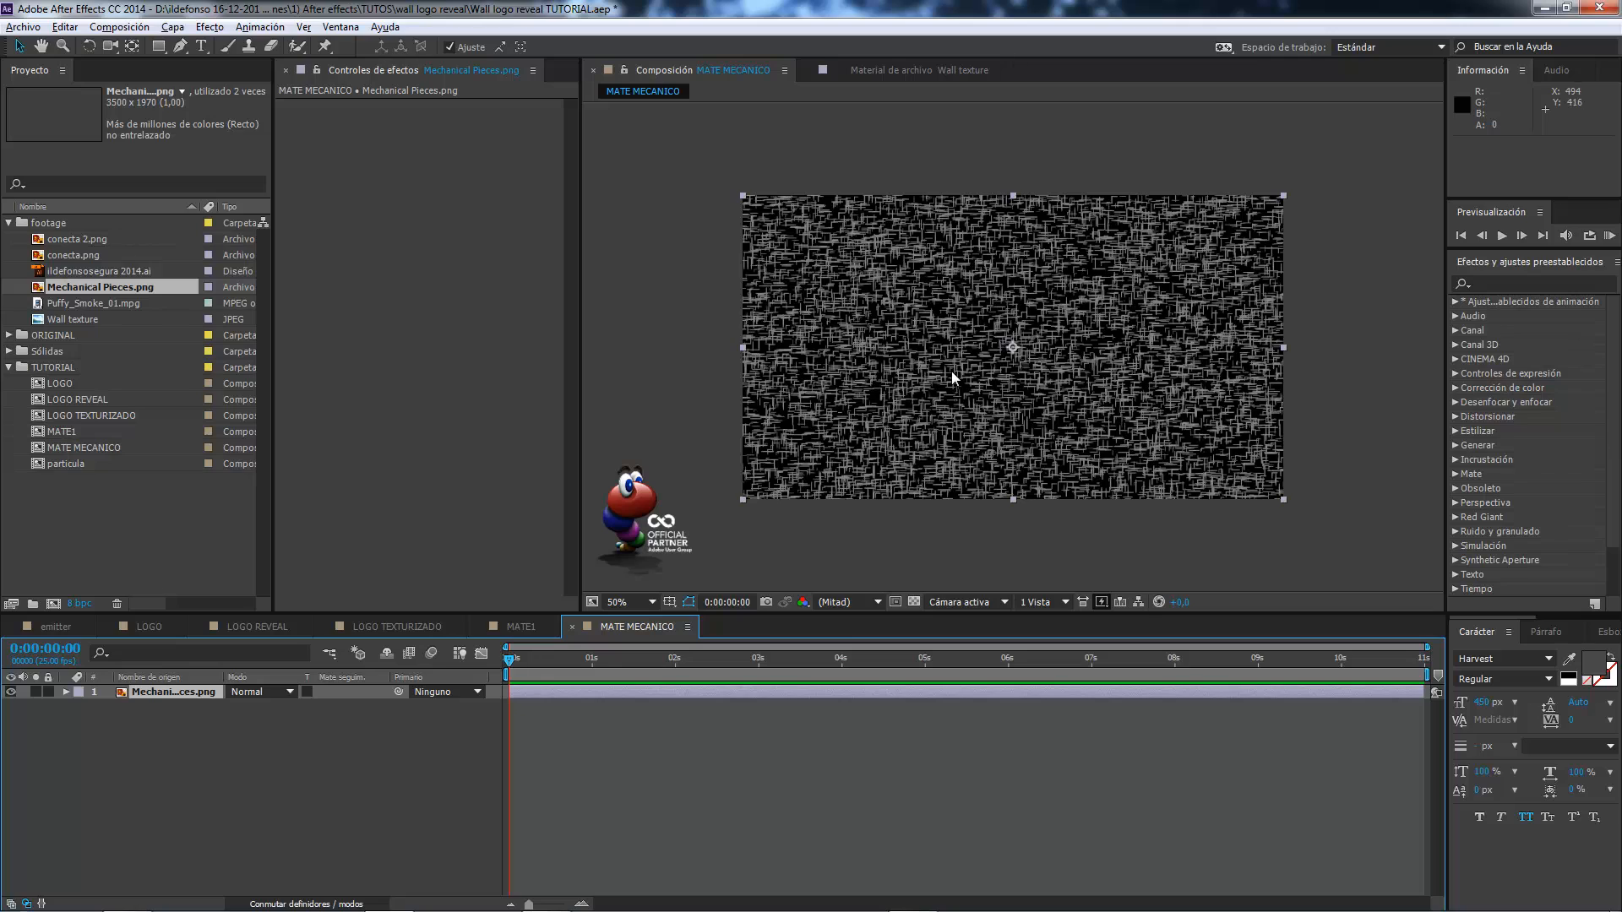
# Apply the Teñir effect to the Mechanical Pieces.png layer, map black to FFFFFF and re-enable display updating.
pyautogui.click(1531, 282)
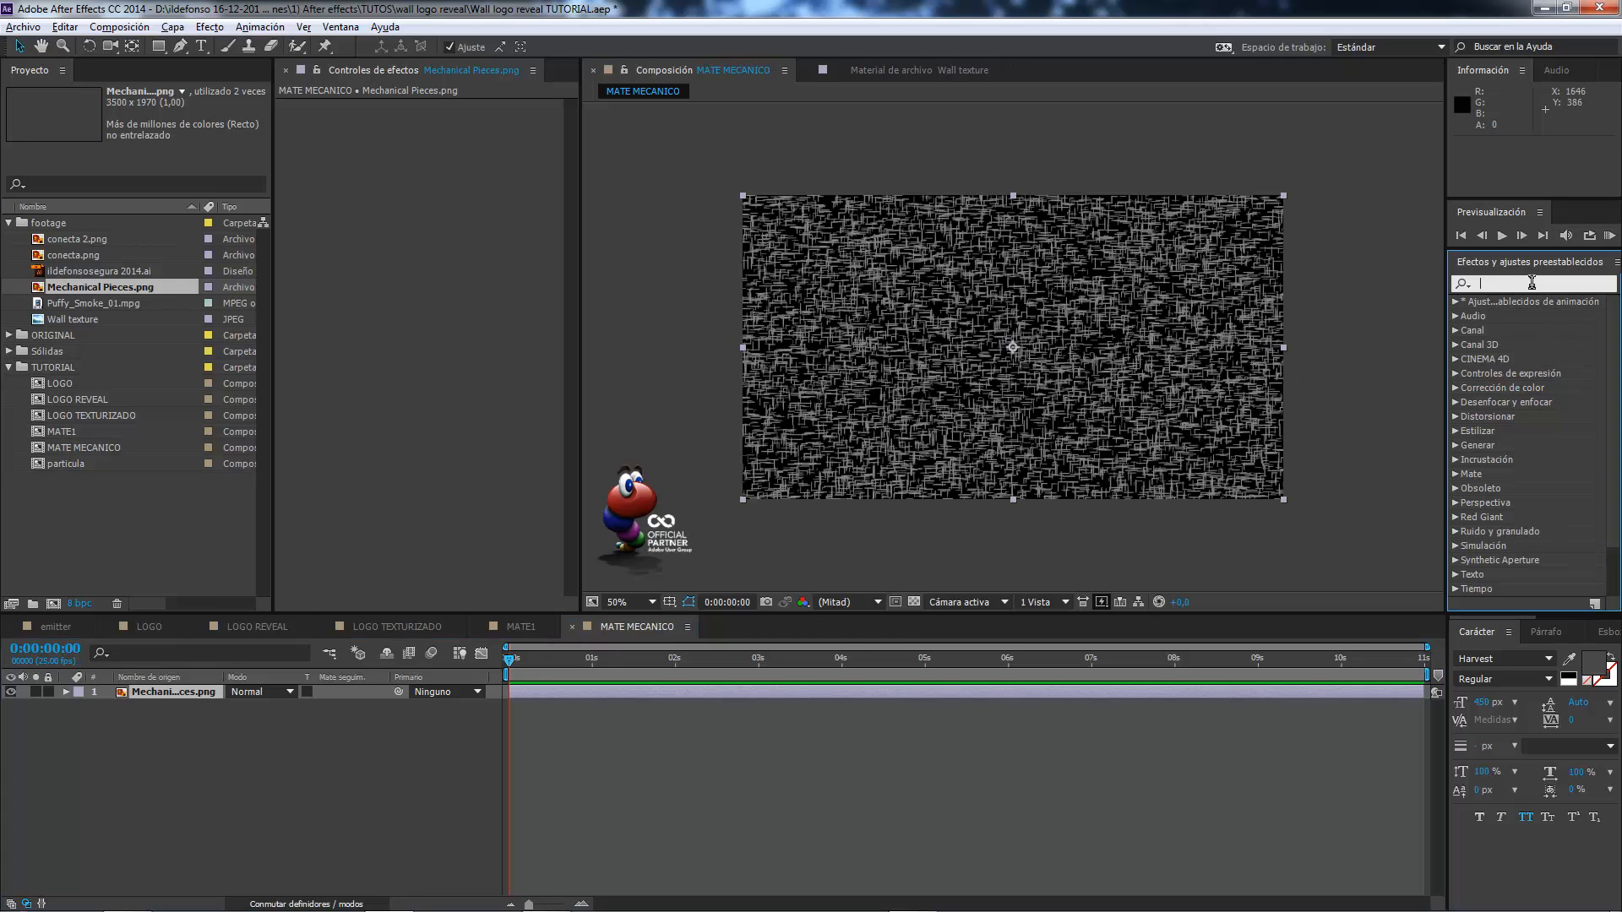
pyautogui.write('teñir')
pyautogui.moveTo(1512, 318); pyautogui.dragTo(475, 287)
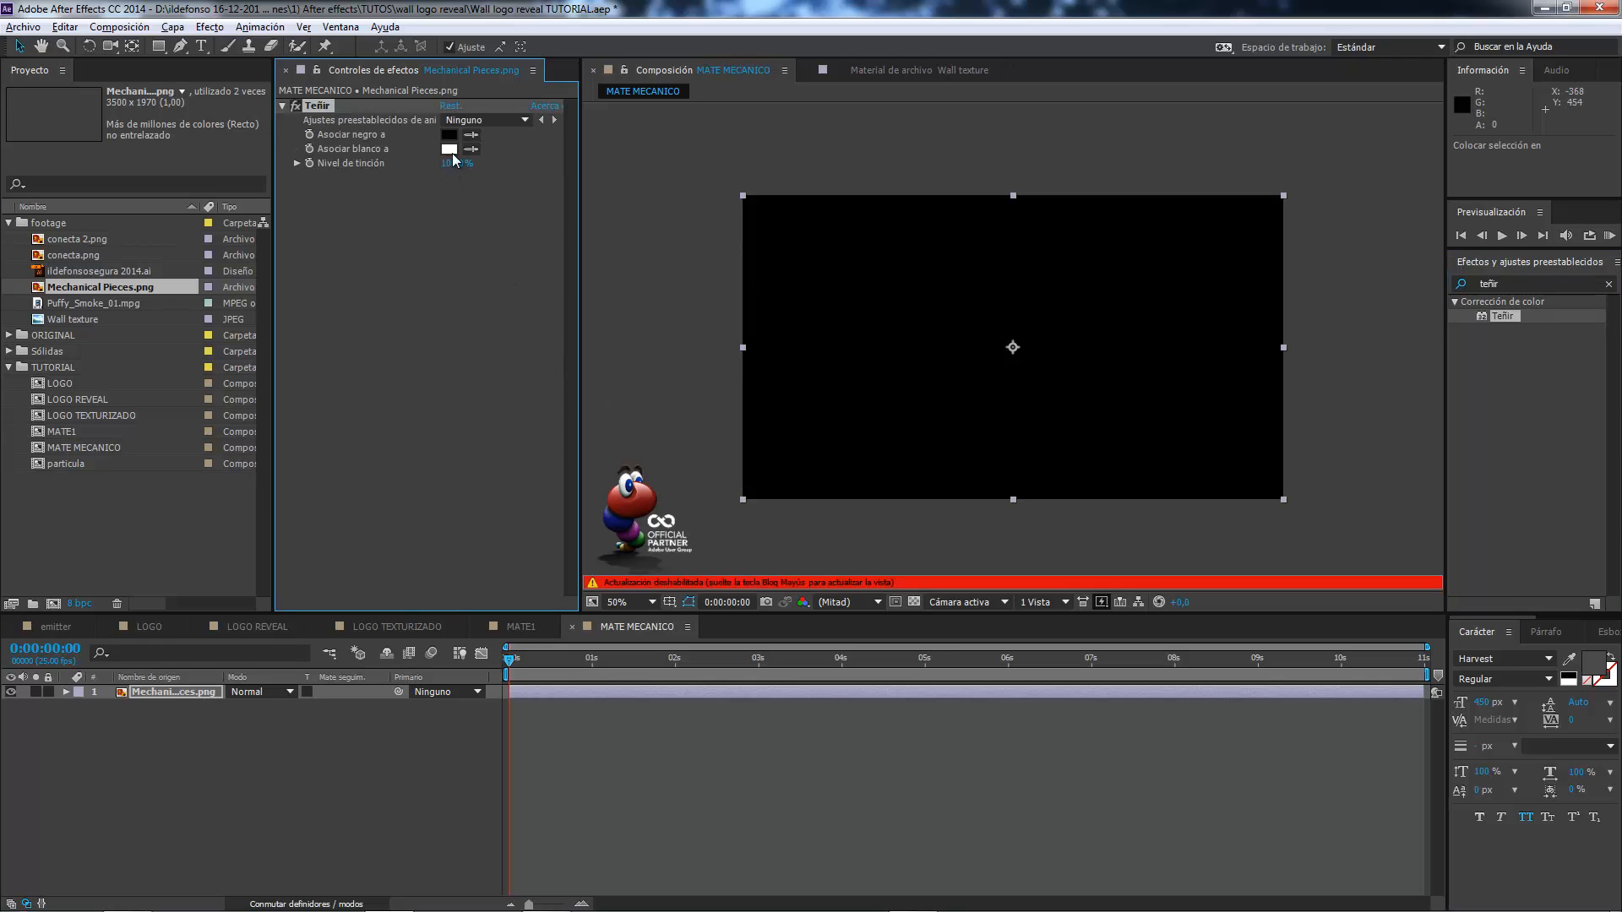
pyautogui.click(453, 138)
pyautogui.write('FFFFFF')
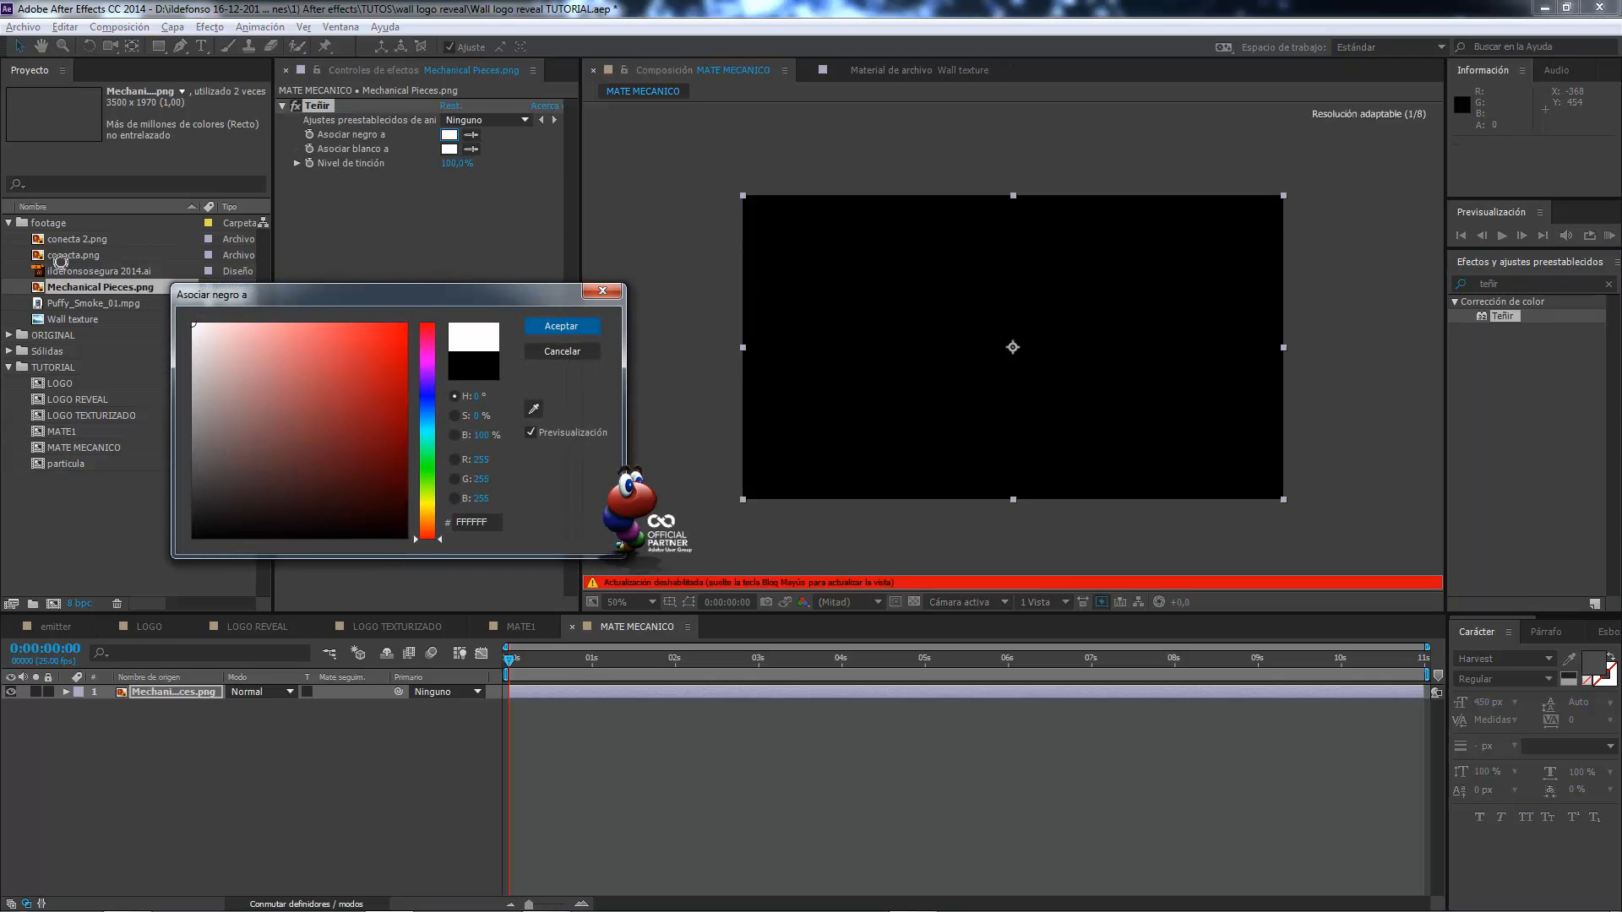
pyautogui.click(558, 326)
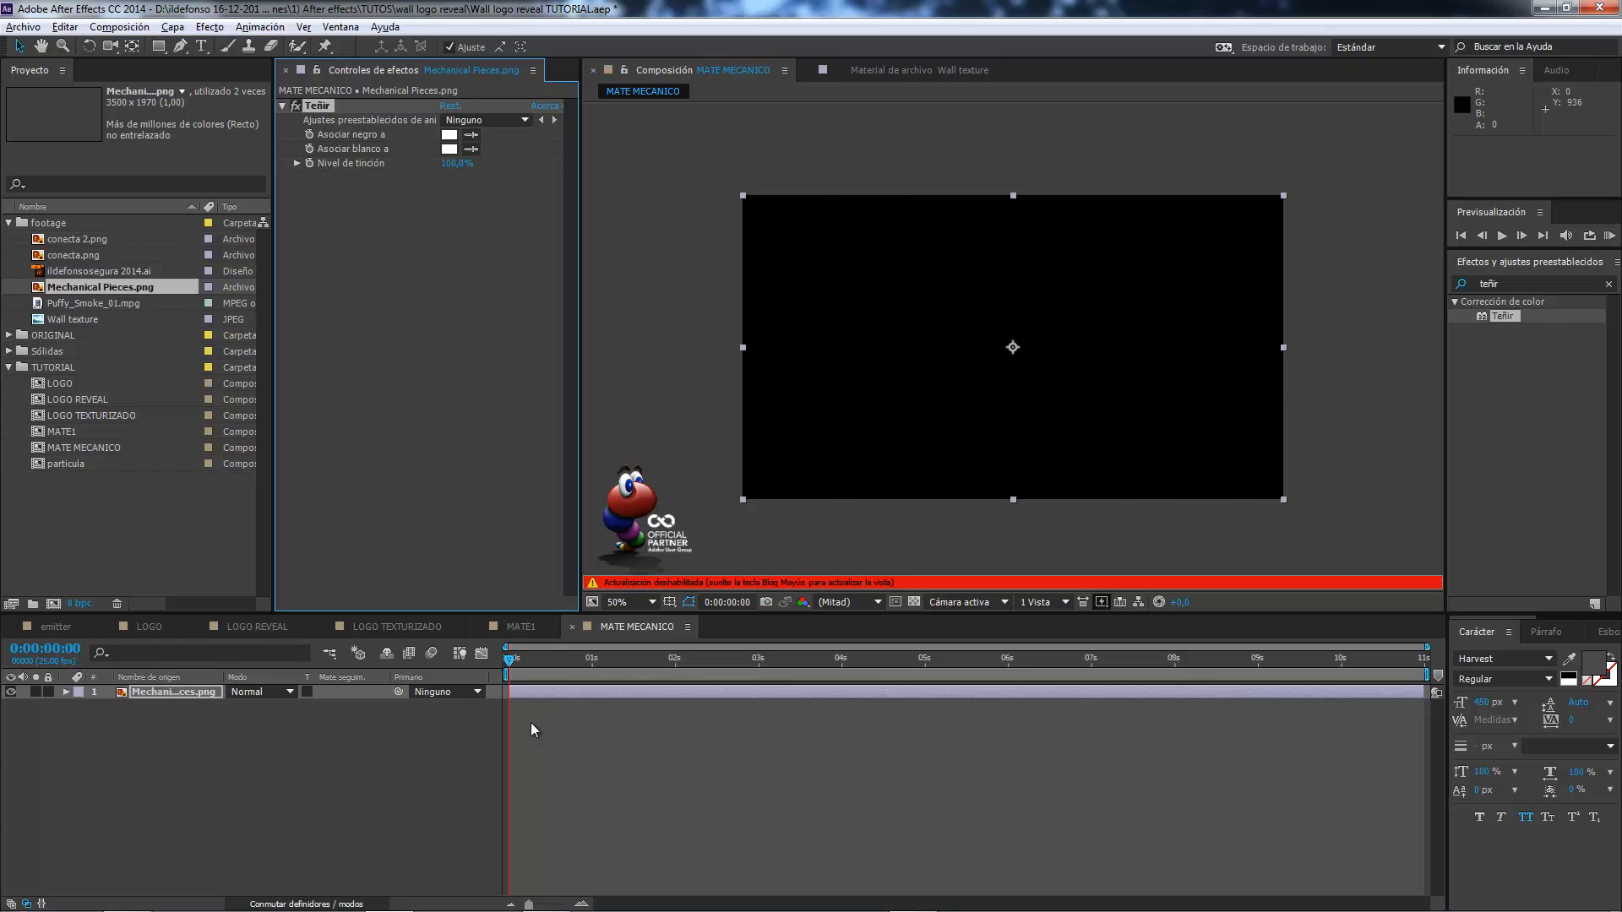
pyautogui.press('capslock')
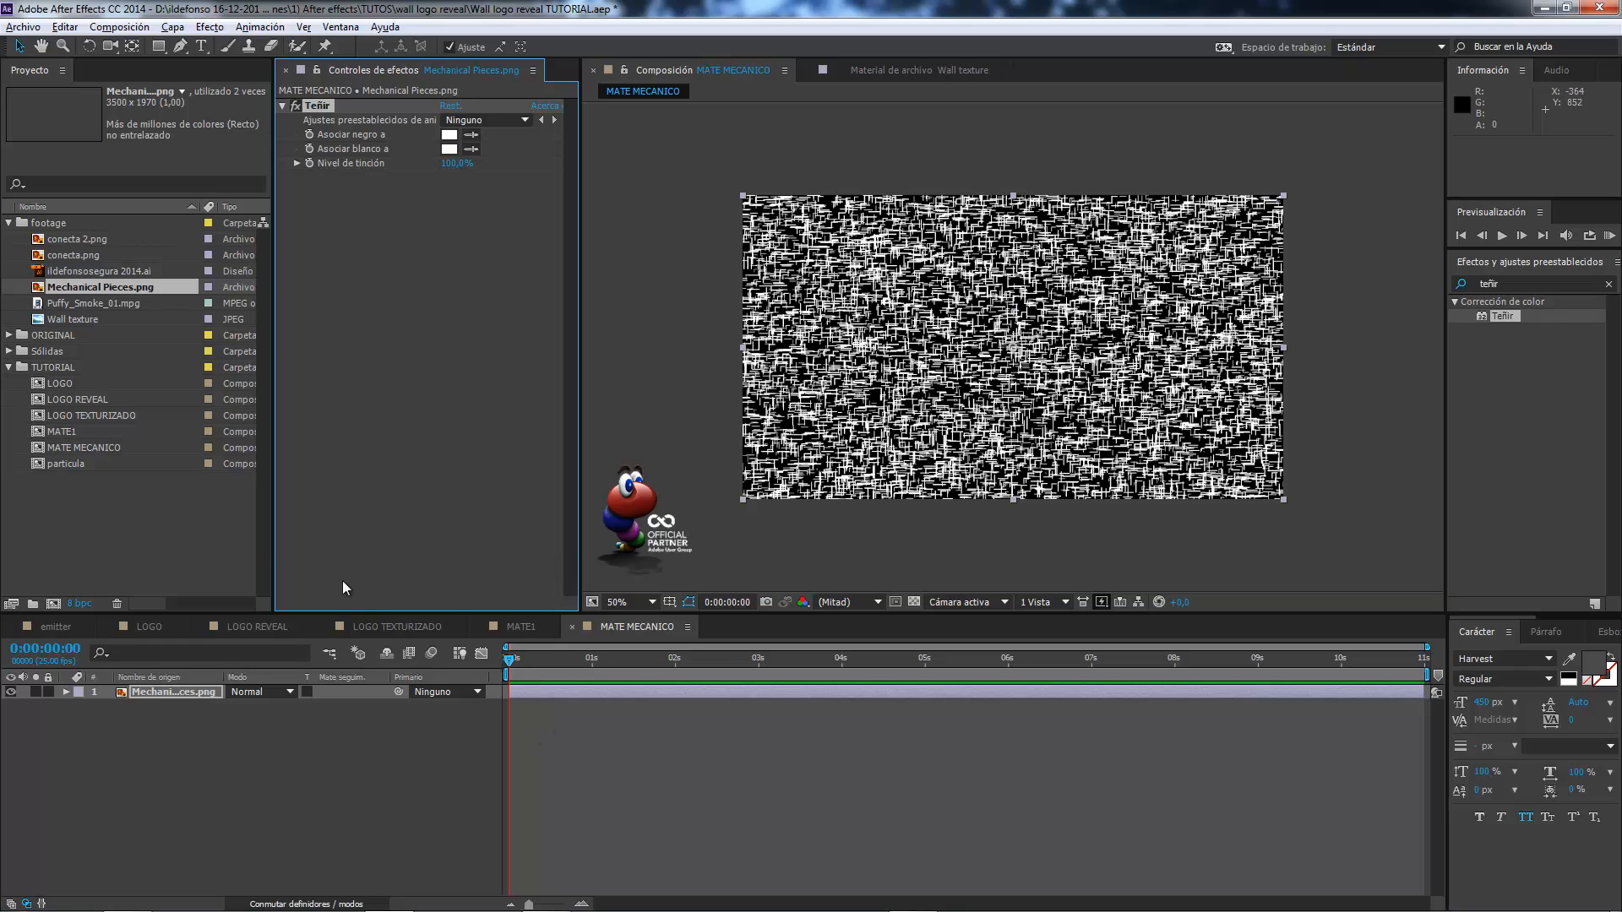
# Place MATE1 above Mechanical Pieces.png in MATE MECANICO, use it as the pieces' alpha track matte and scrub to check the reveal.
pyautogui.click(66, 432)
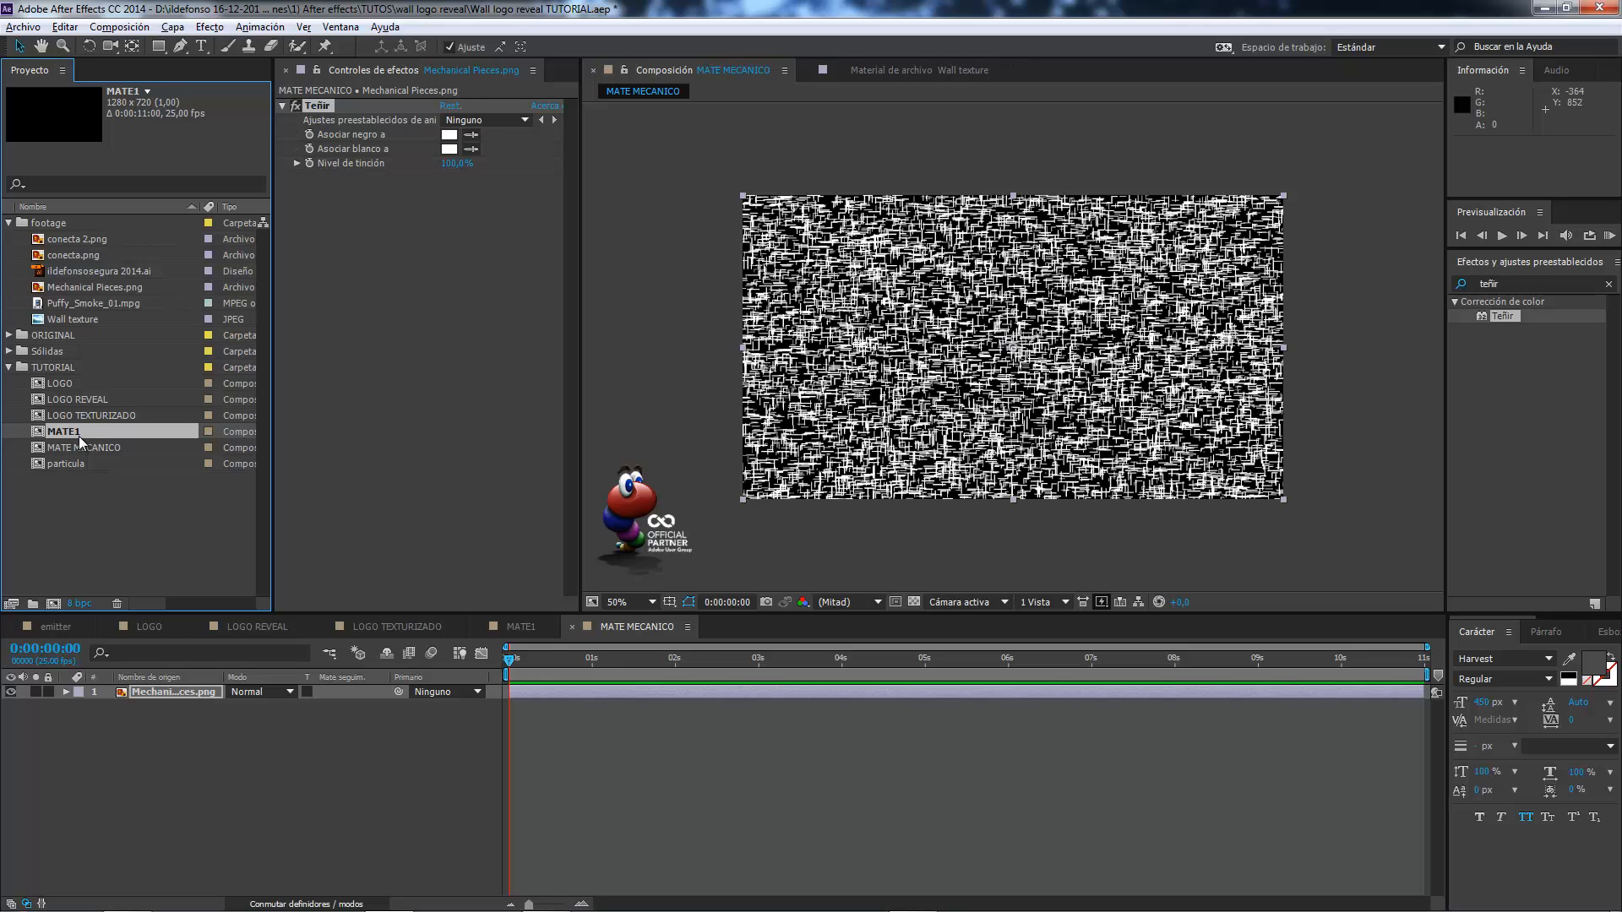
pyautogui.moveTo(79, 436); pyautogui.dragTo(105, 691)
pyautogui.click(162, 707)
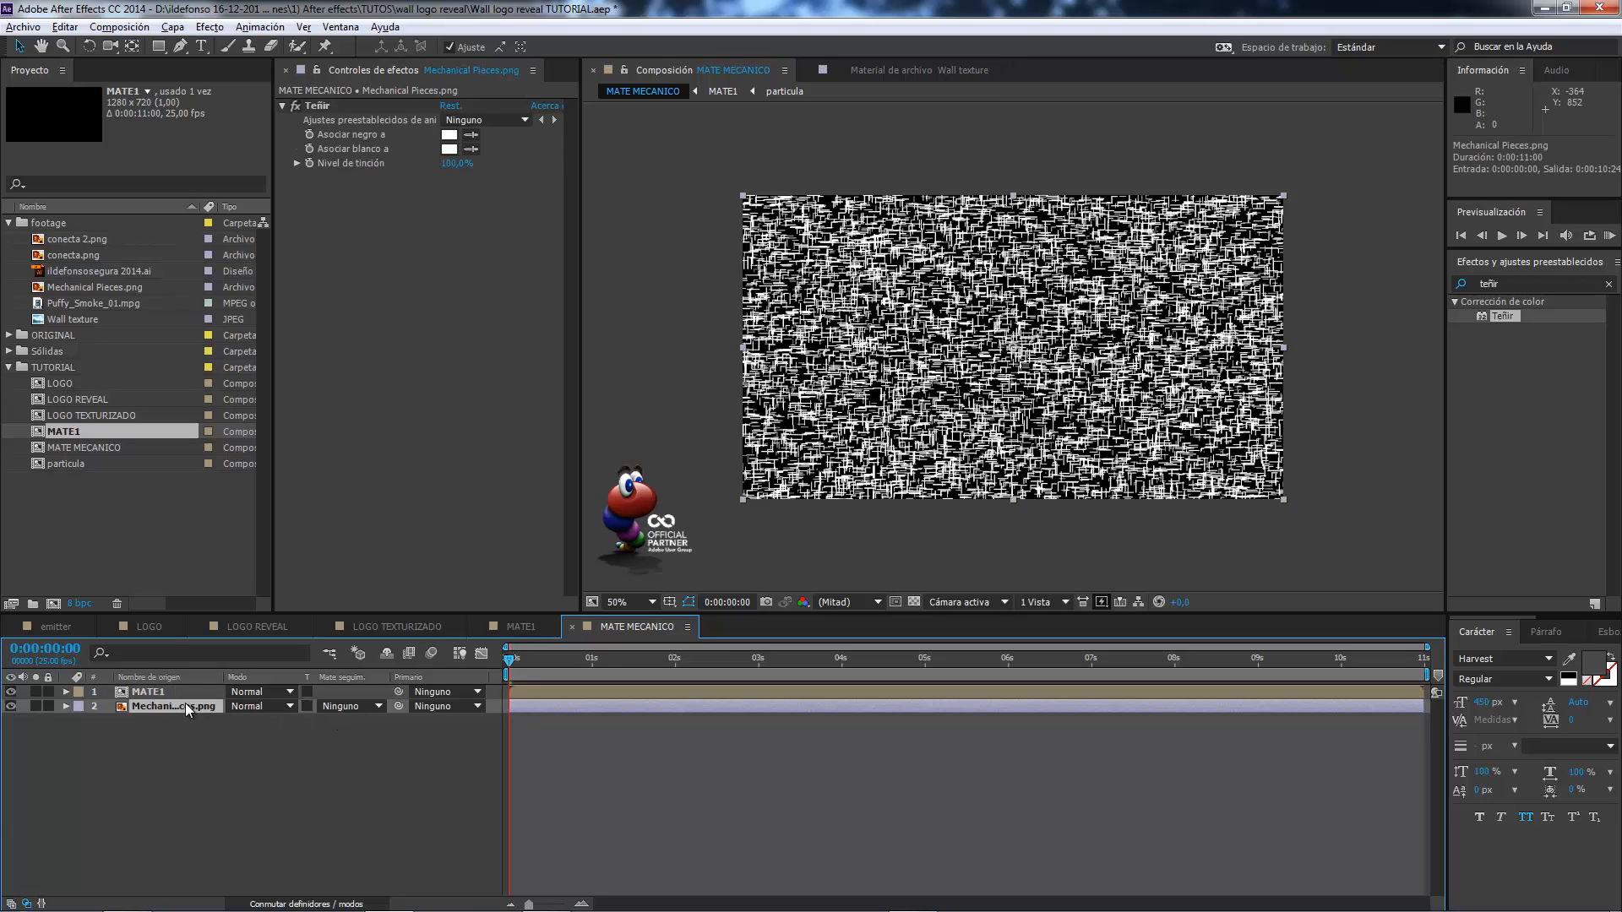
pyautogui.click(372, 707)
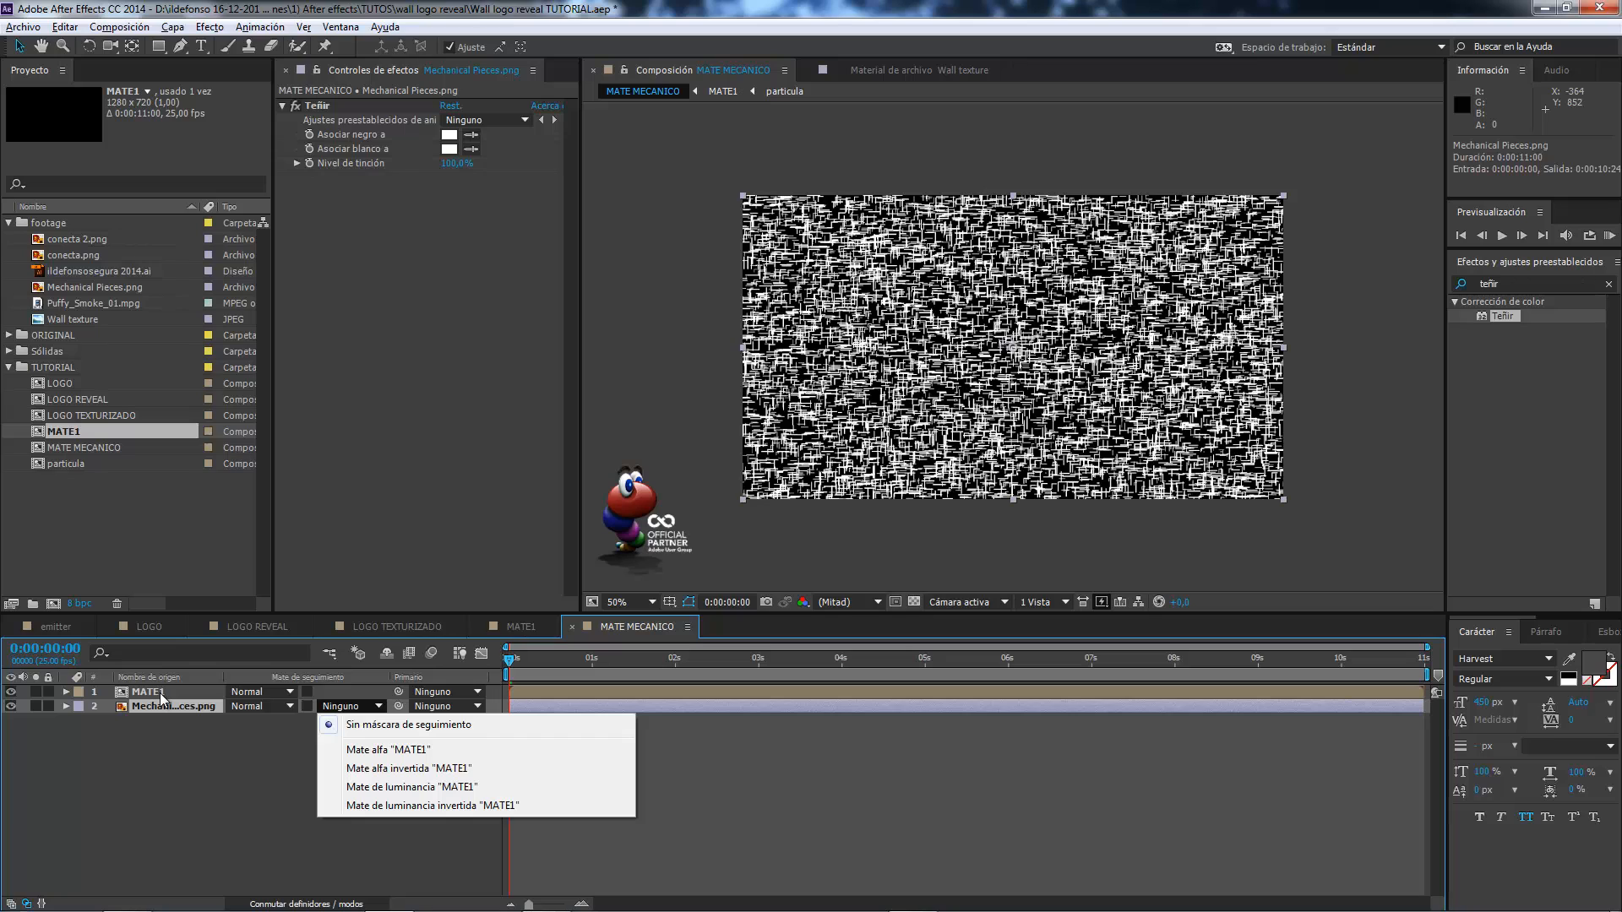
pyautogui.click(376, 750)
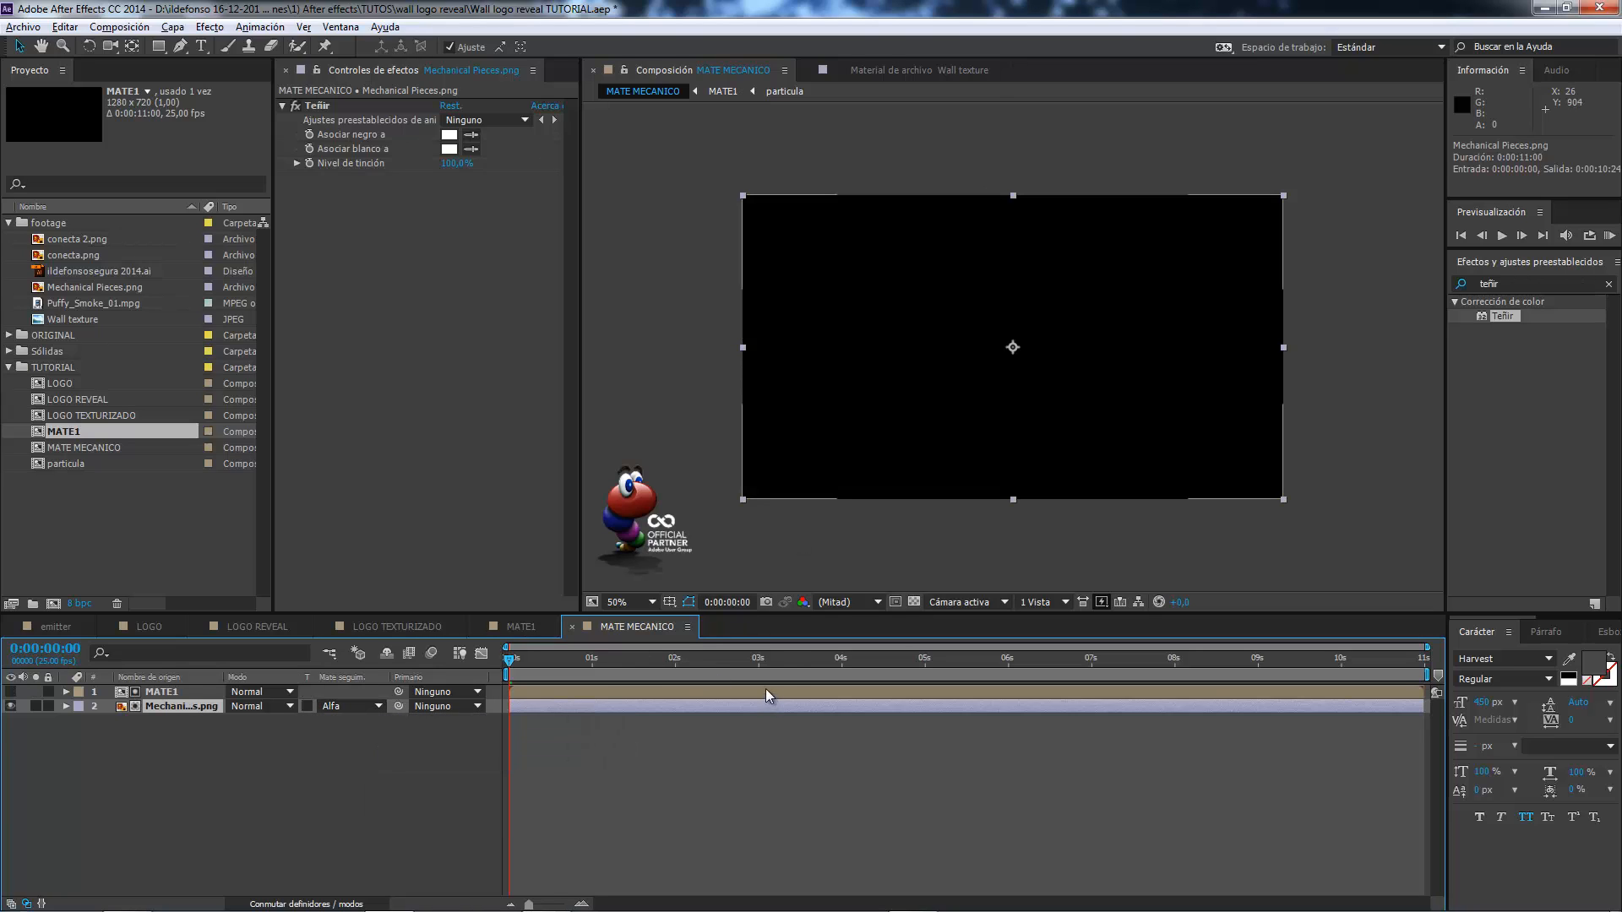
pyautogui.click(792, 659)
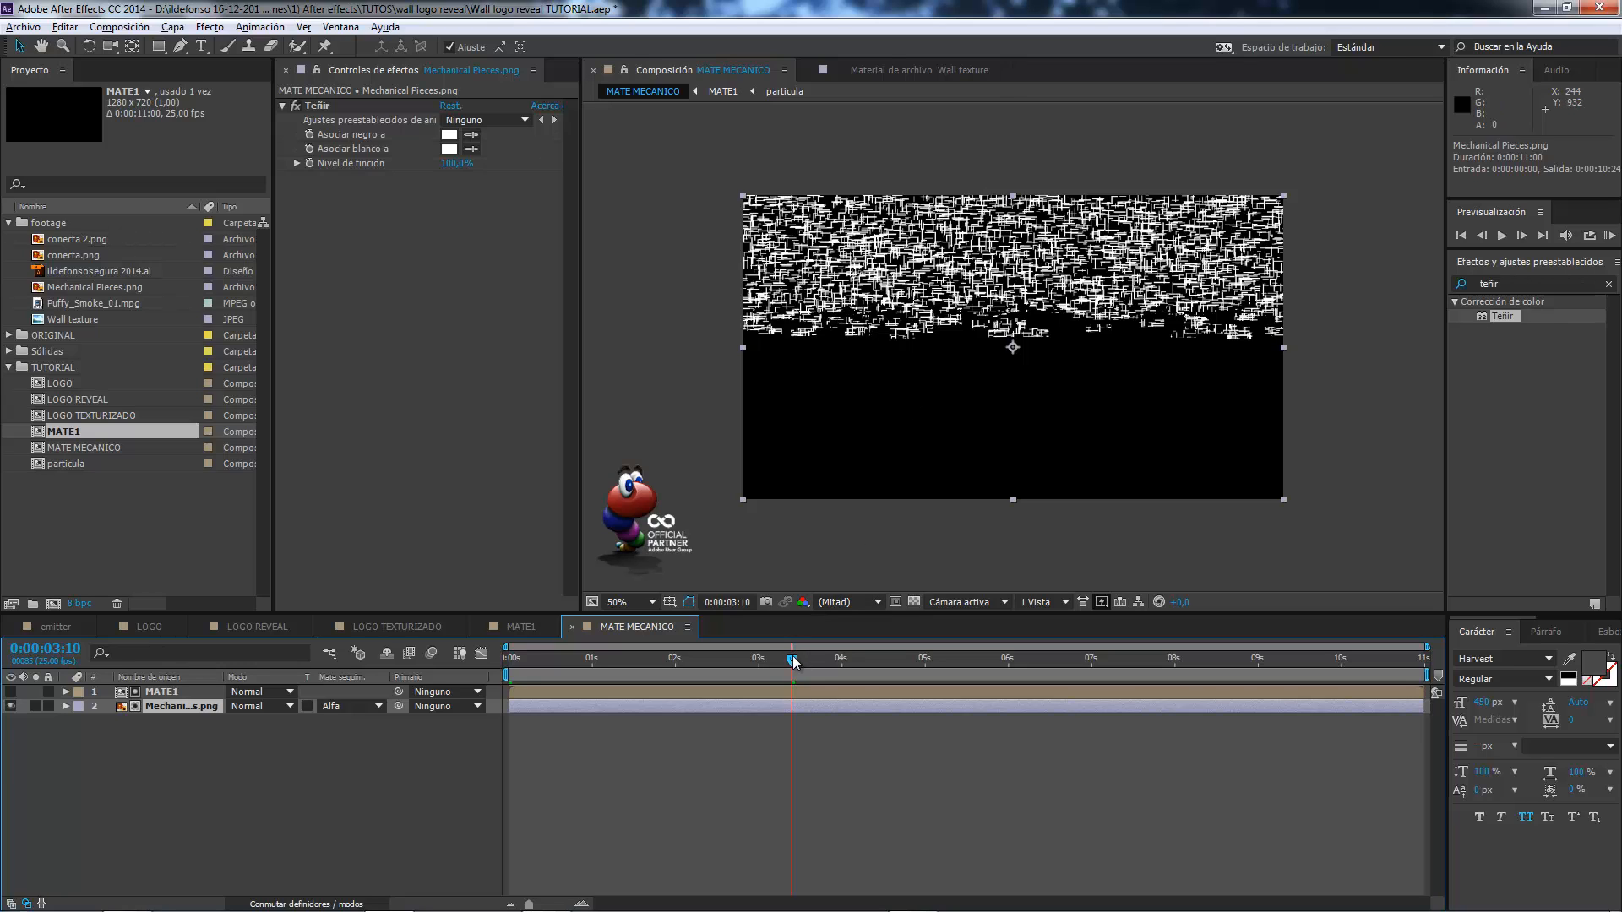
pyautogui.moveTo(792, 660); pyautogui.dragTo(879, 661)
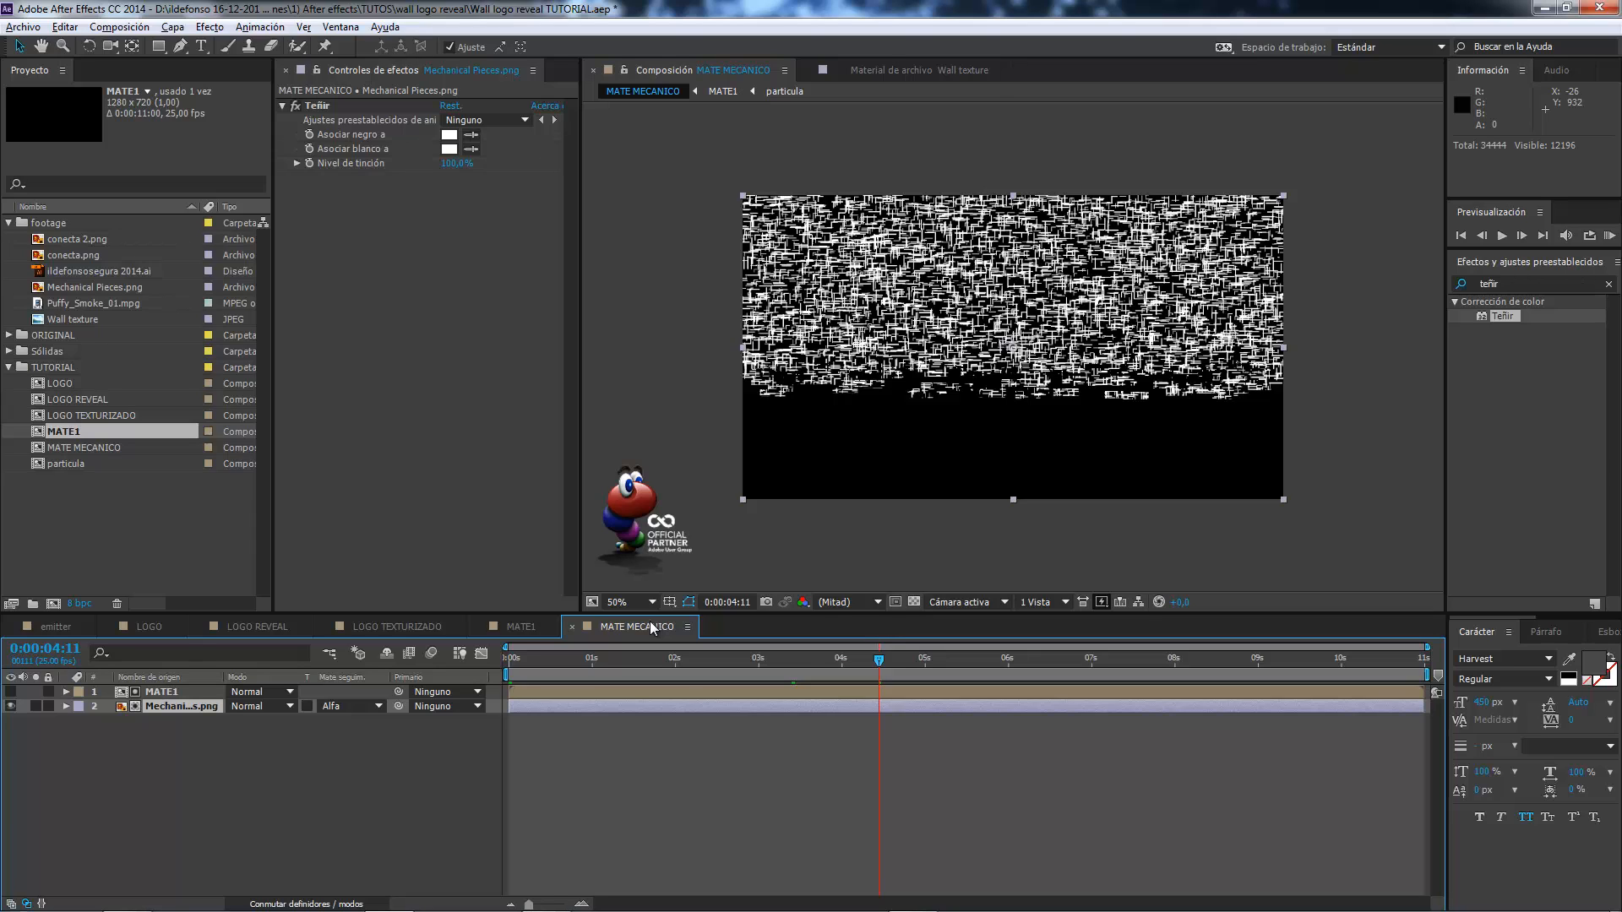
# Precompose the LOGO TEXTURIZADO layer in LOGO REVEAL as FORMACION DEL LOGO TEXTURIZADO, transferring all attributes to the new composition.
pyautogui.click(263, 626)
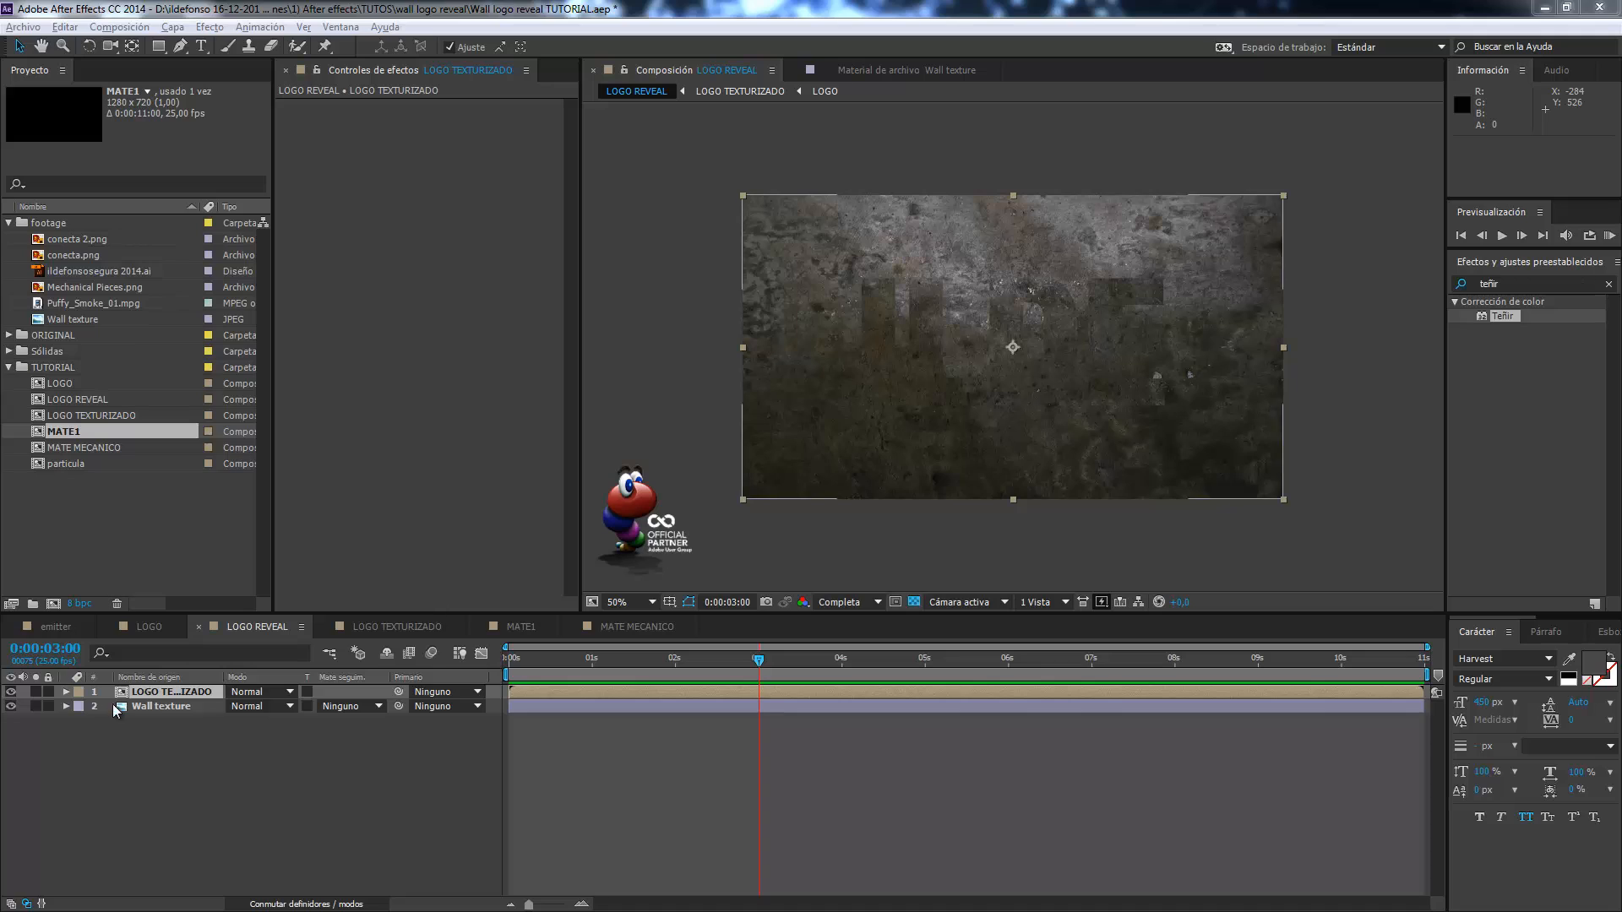
pyautogui.click(143, 694)
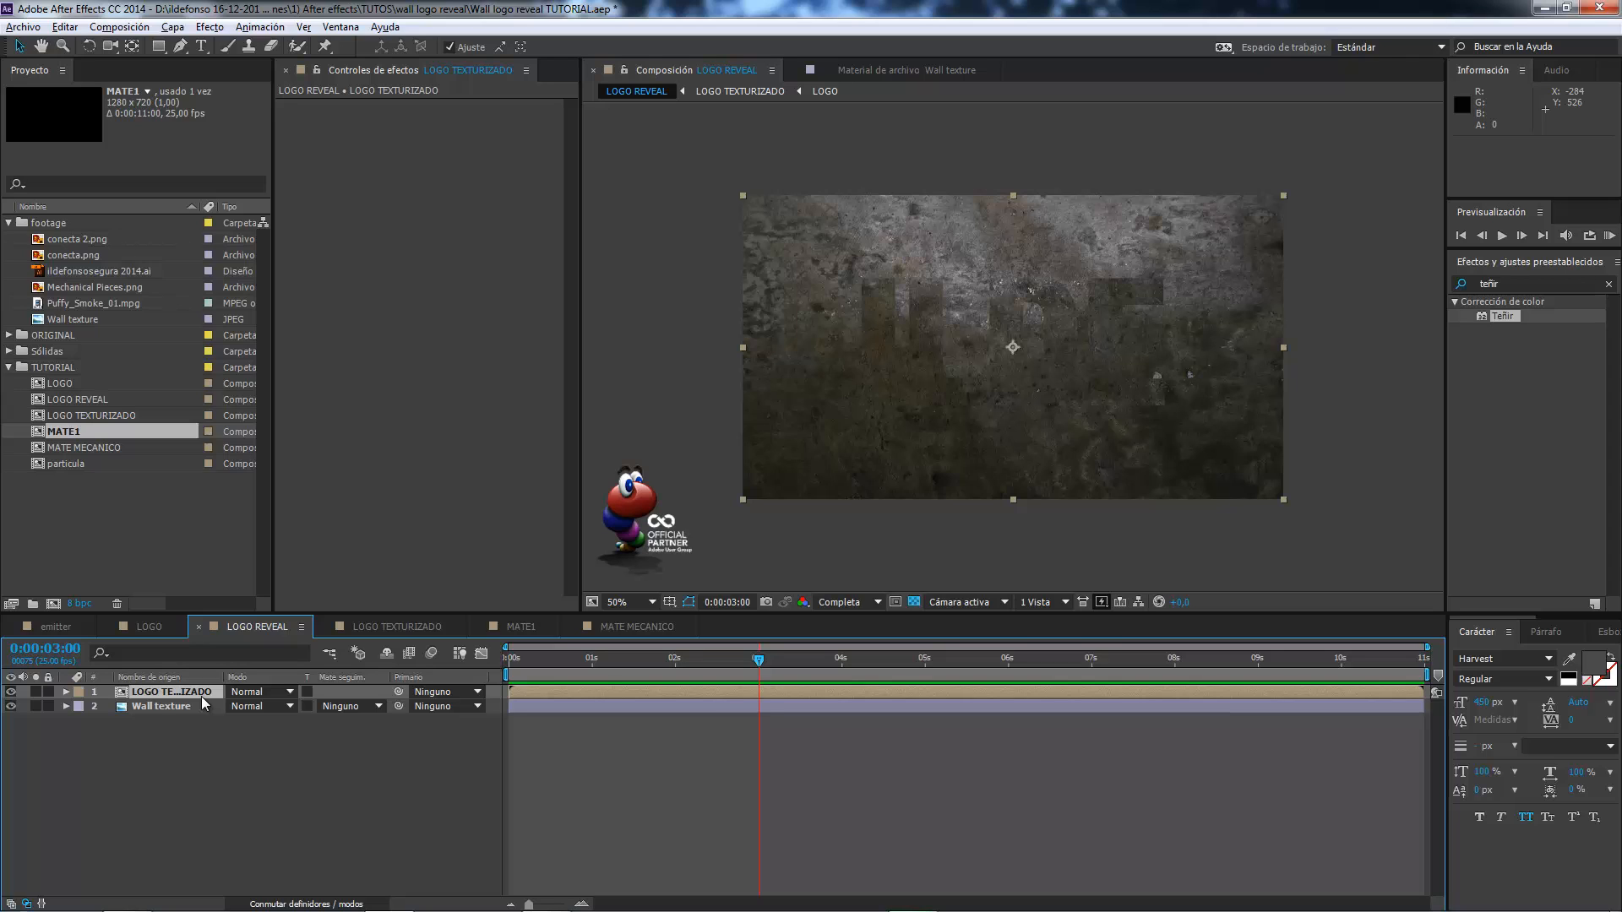
pyautogui.hotkey('ctrl', 'shift', 'c')
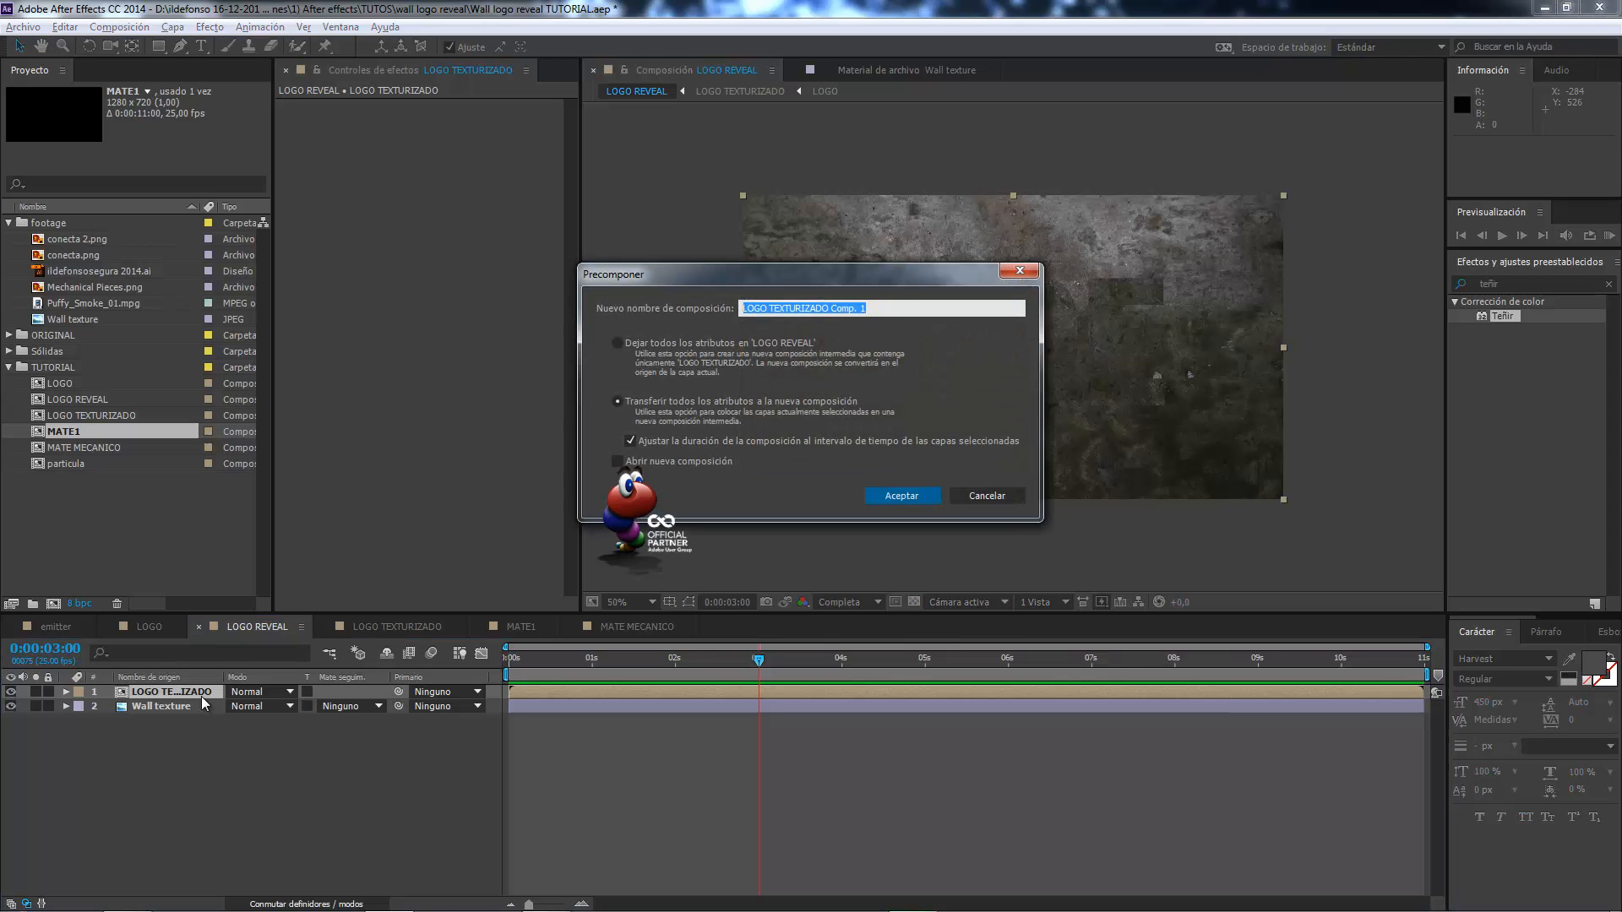
pyautogui.press('End')
pyautogui.press('BackSpace')
pyautogui.press('BackSpace')
pyautogui.press('BackSpace')
pyautogui.press('BackSpace')
pyautogui.press('BackSpace')
pyautogui.press('BackSpace')
pyautogui.write('FORMC')
pyautogui.write('CION DEL')
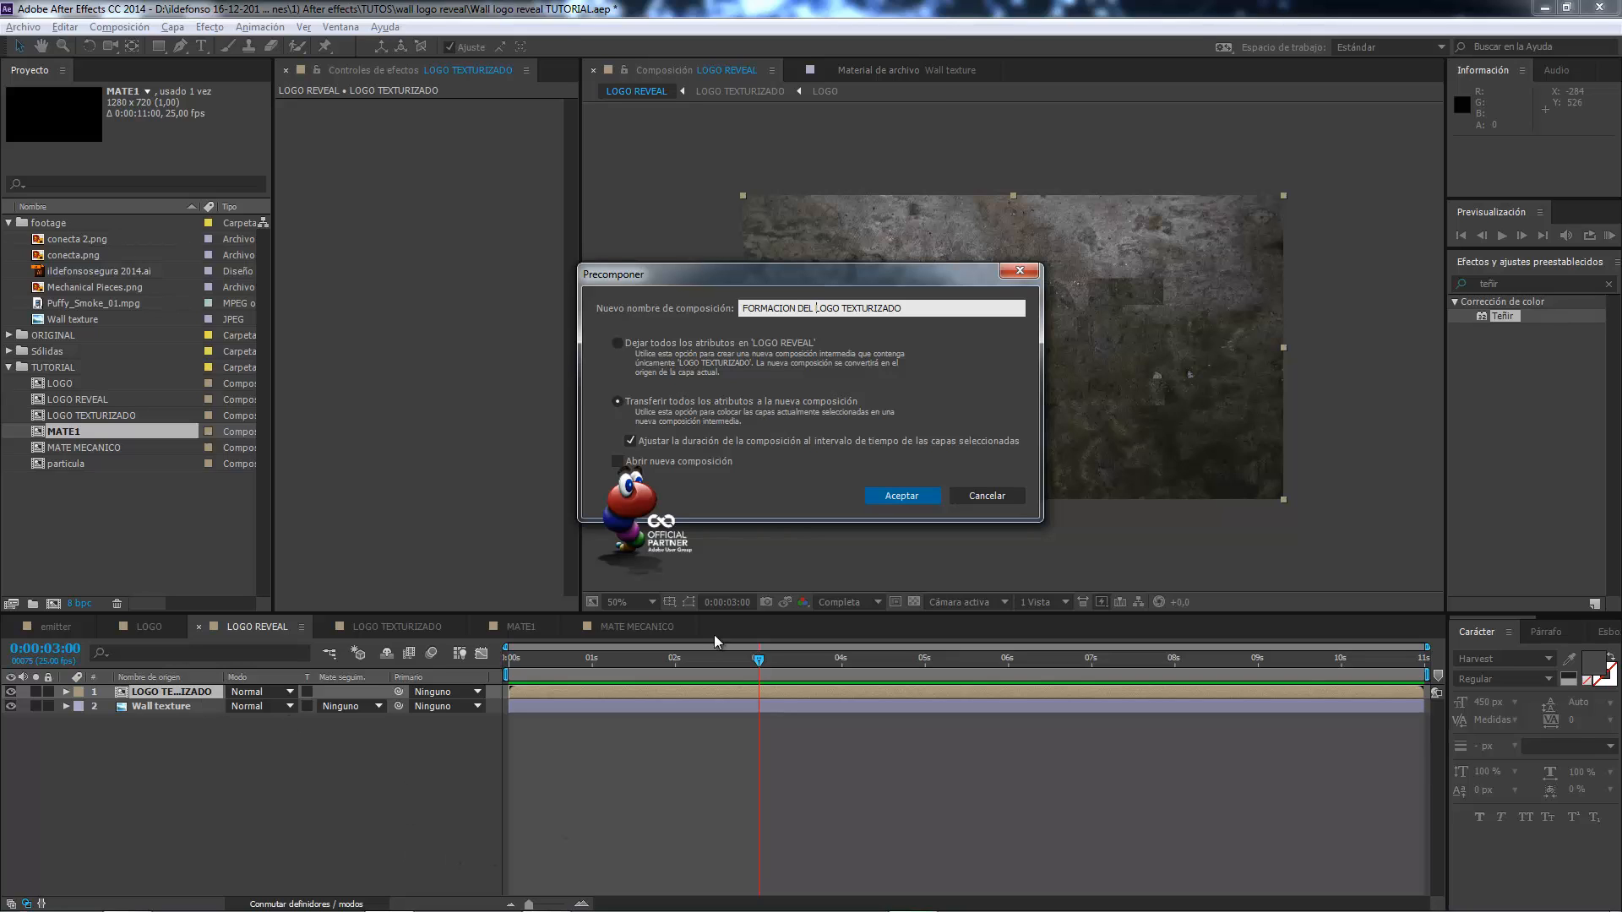
pyautogui.click(905, 496)
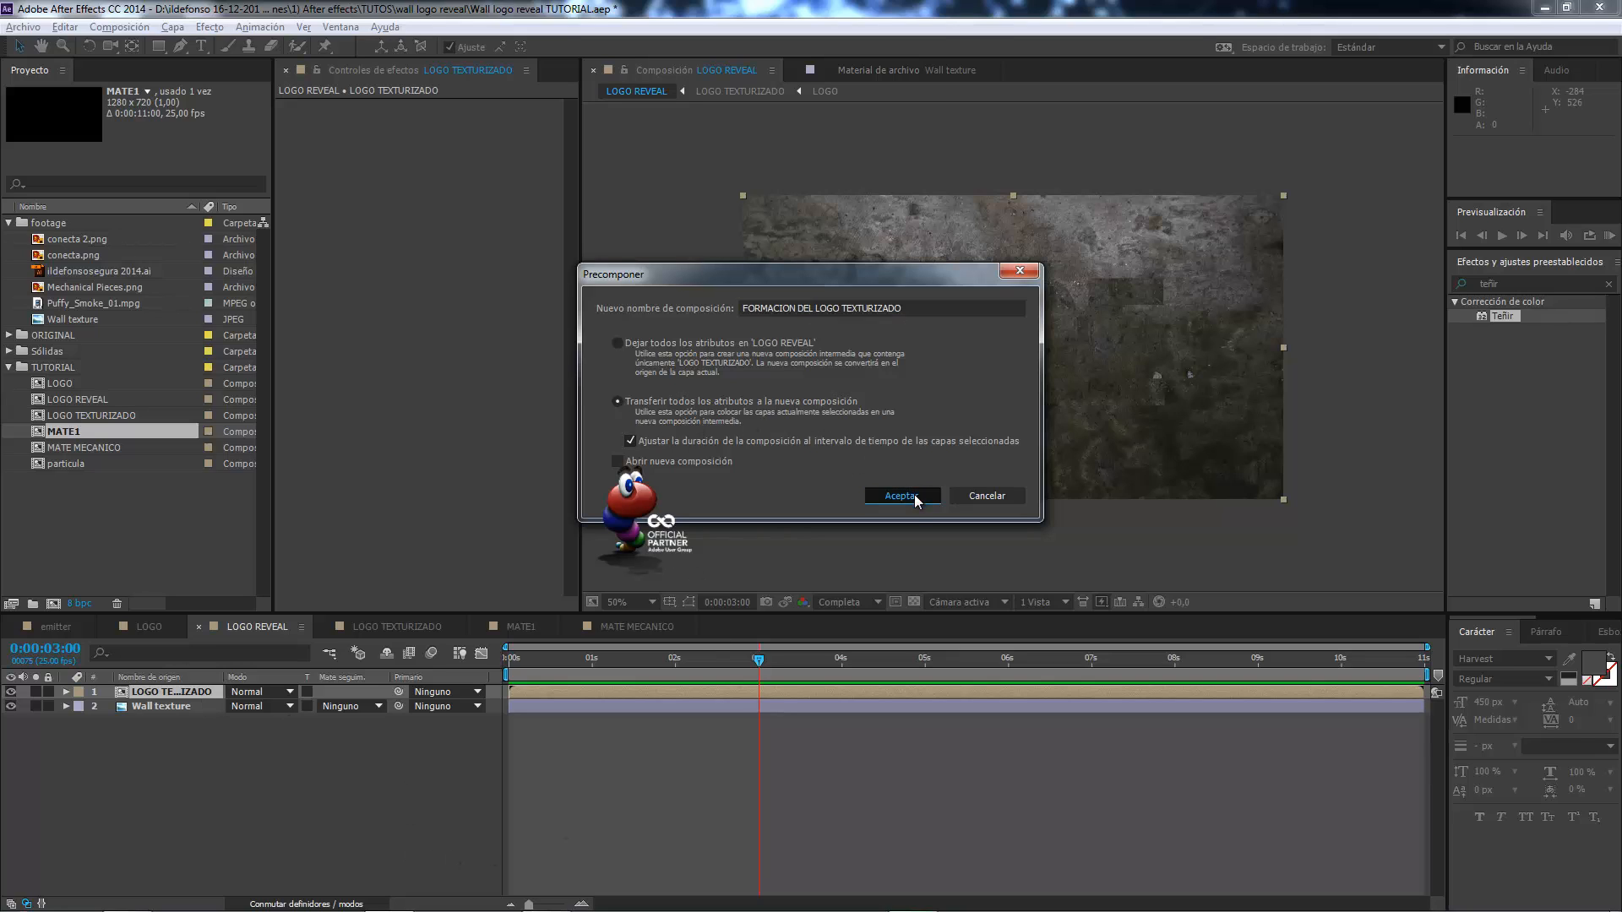
# Open the FORMACION DEL LOGO TEXTURIZADO composition and place MATE1 above its LOGO TEXTURIZADO layer.
pyautogui.doubleClick(180, 691)
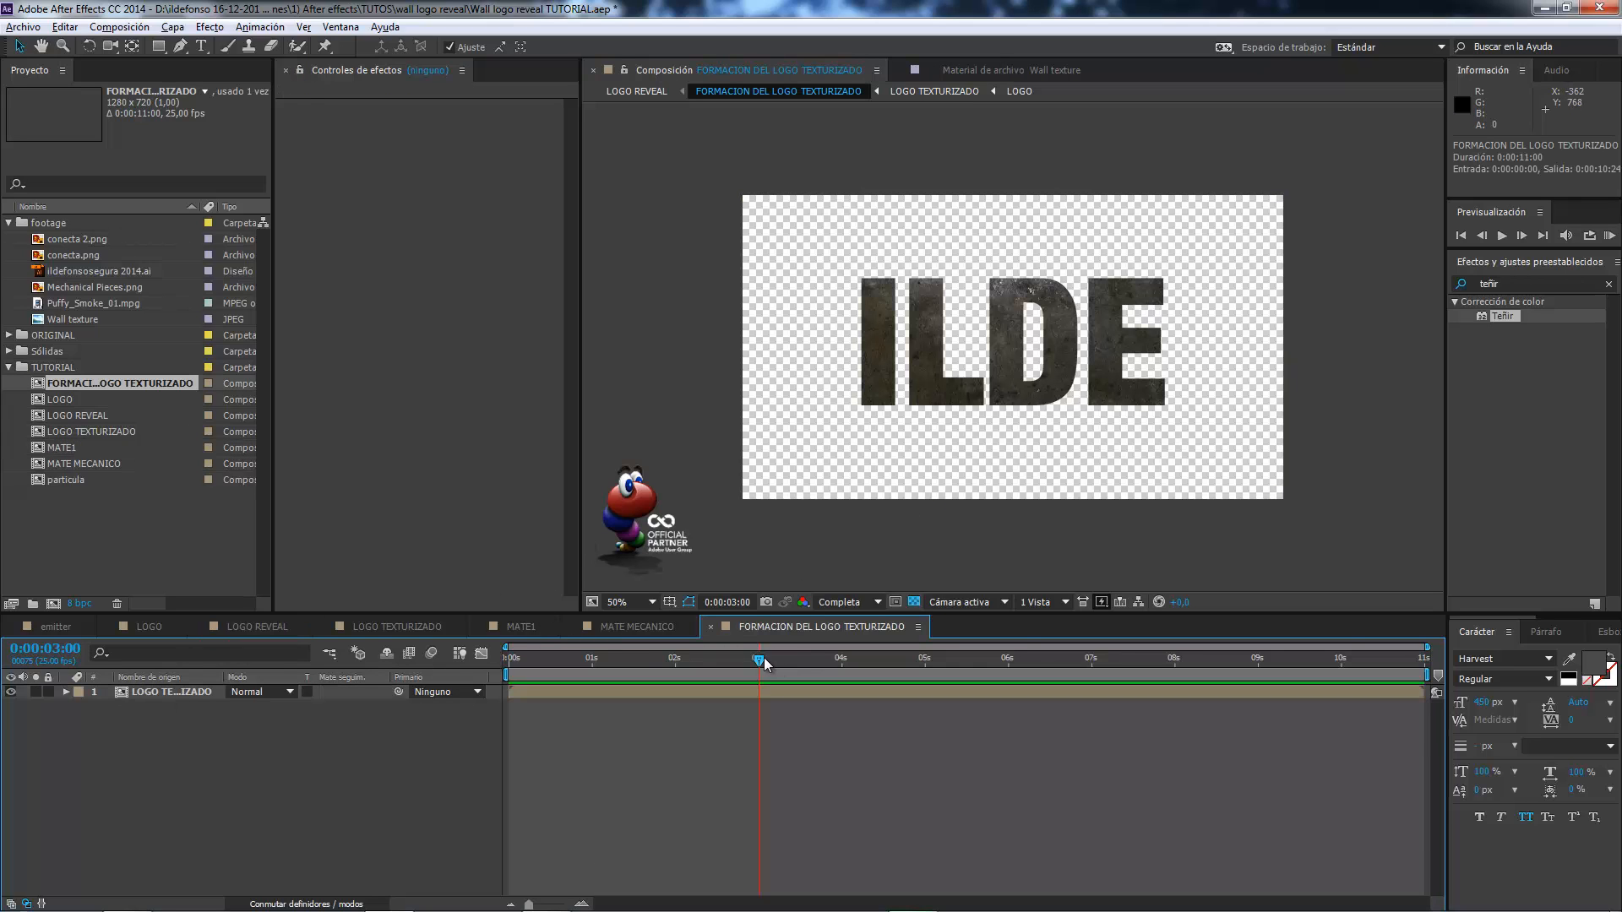
pyautogui.moveTo(764, 658)
pyautogui.mouseDown()
pyautogui.moveTo(611, 662)
pyautogui.moveTo(772, 658)
pyautogui.mouseUp()
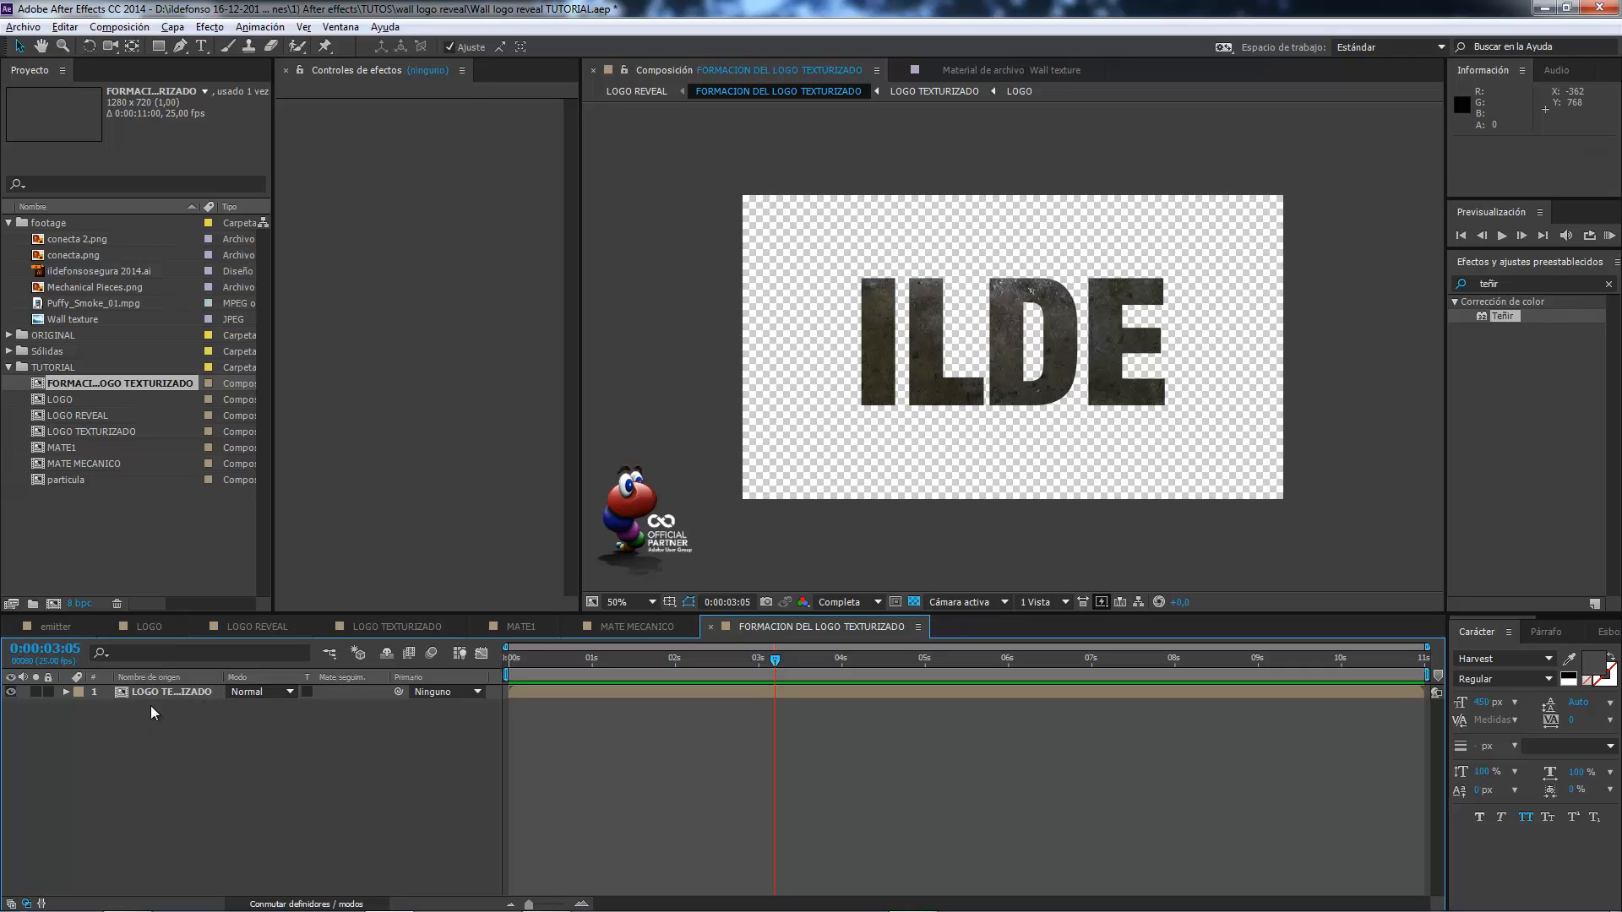
pyautogui.click(69, 446)
pyautogui.moveTo(69, 449); pyautogui.dragTo(103, 687)
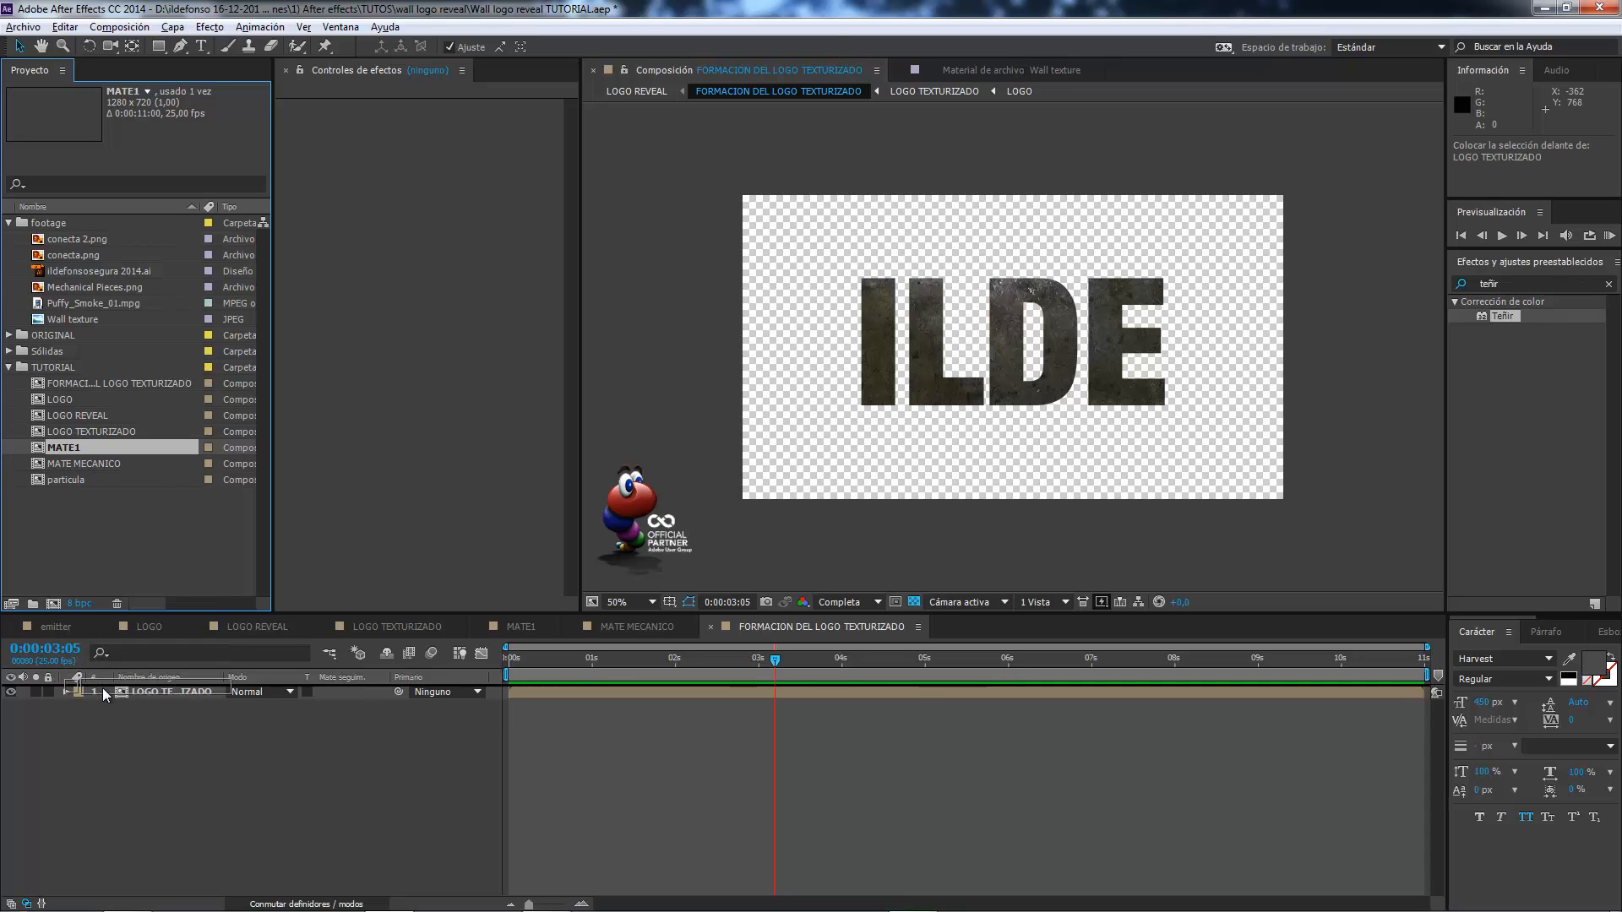
pyautogui.click(167, 705)
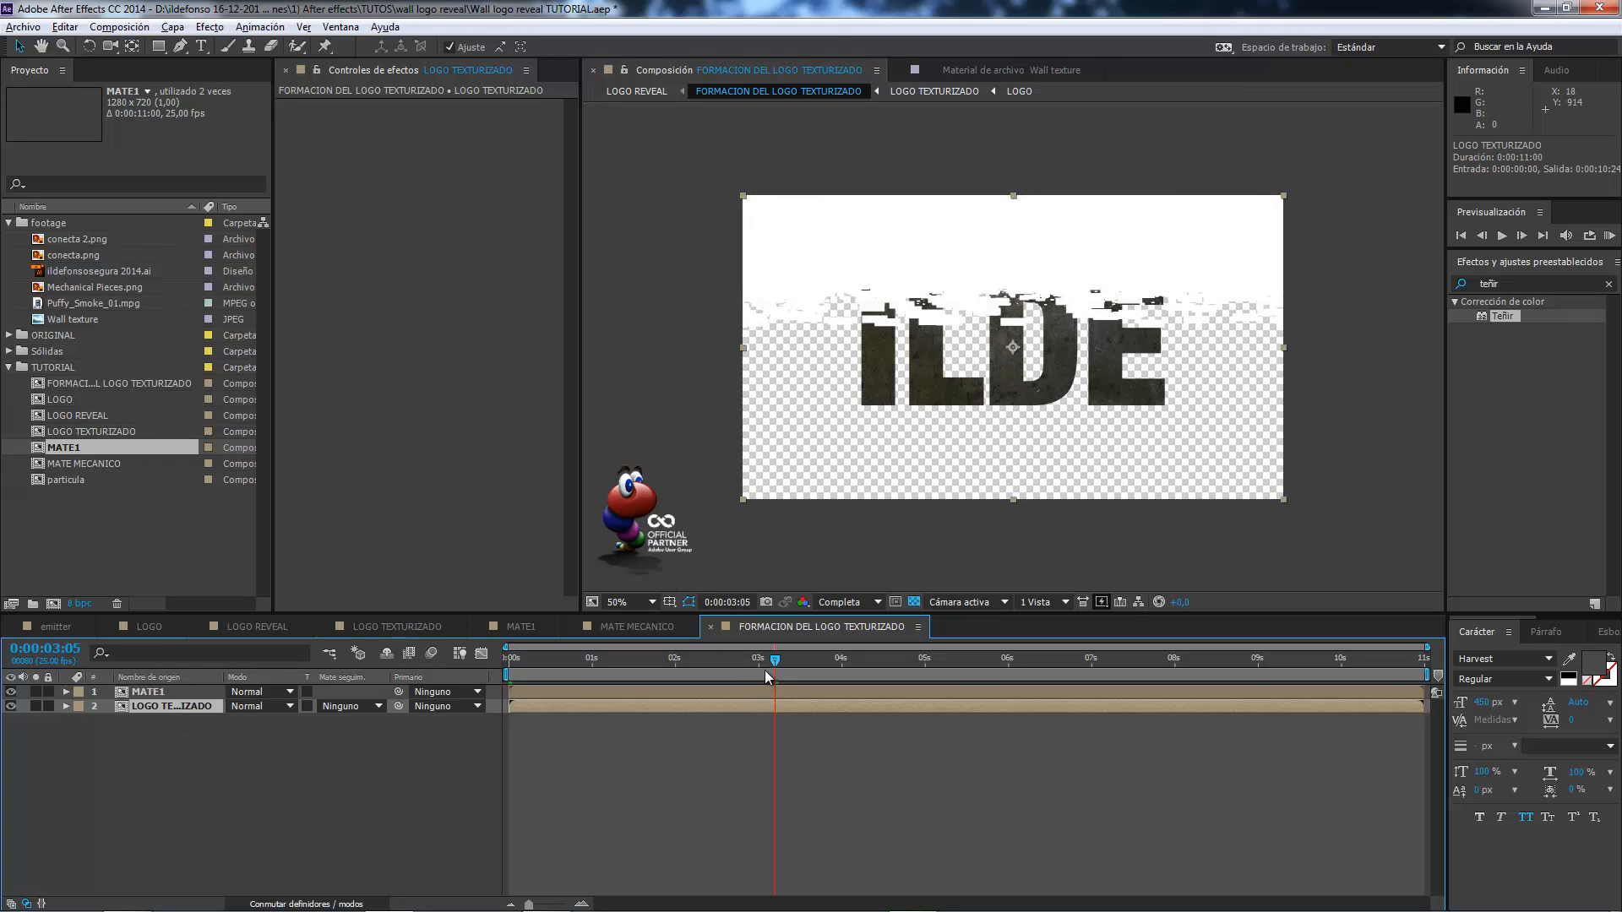
# Set the LOGO TEXTURIZADO layer's track matte to alpha matte MATE1 and inspect the logo's reveal around 0:00:03:18.
pyautogui.moveTo(776, 661); pyautogui.dragTo(828, 666)
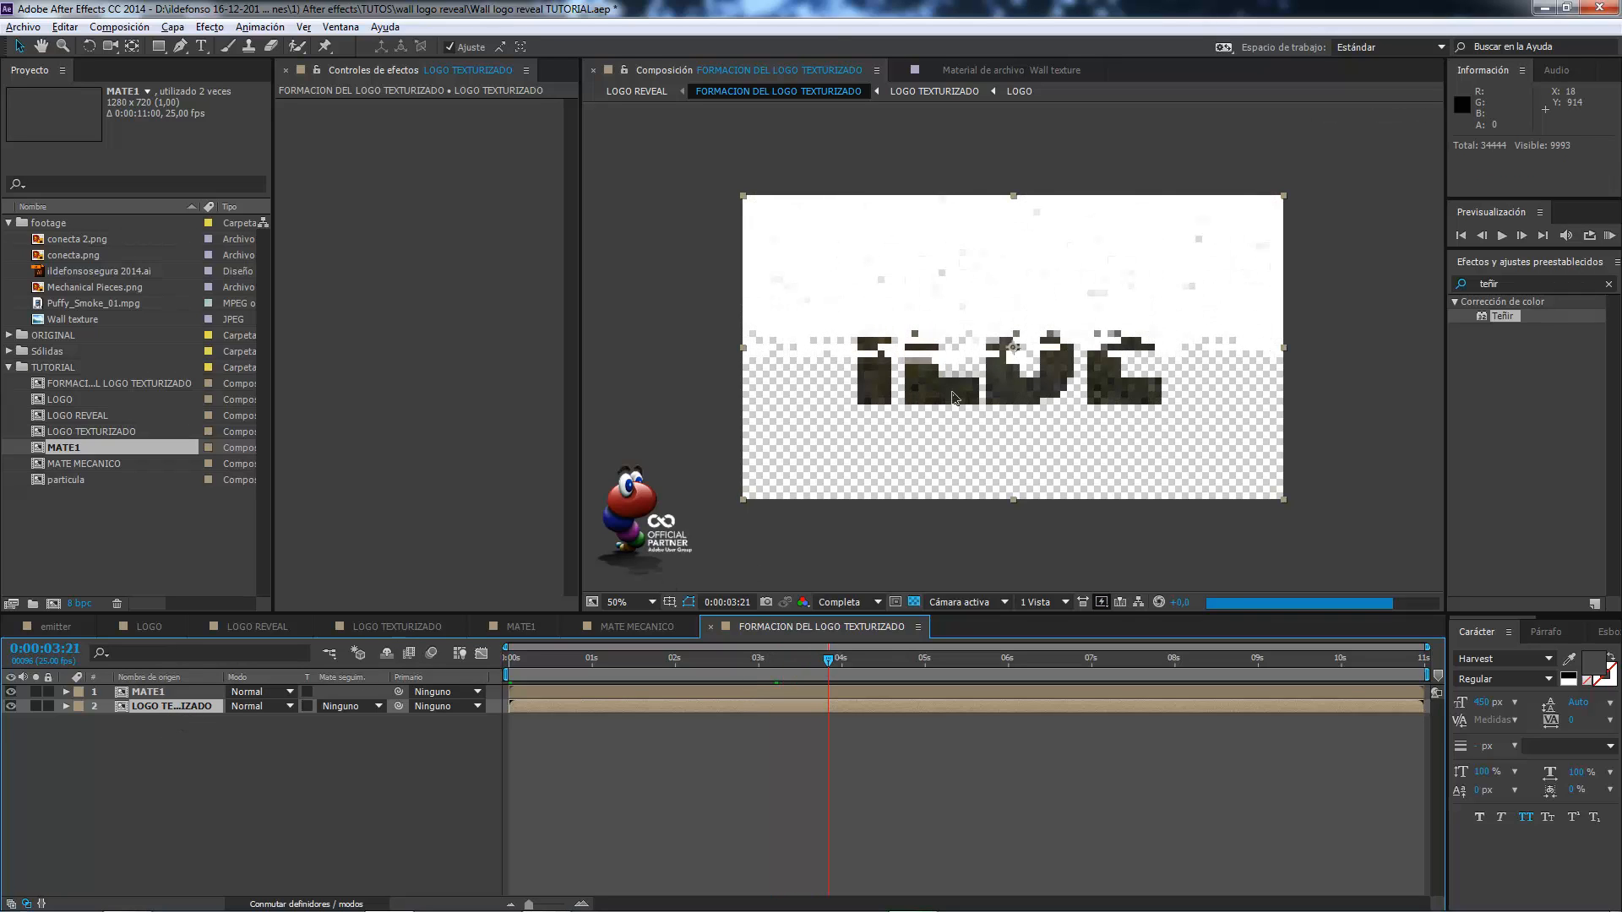
pyautogui.scroll(2, 991, 347)
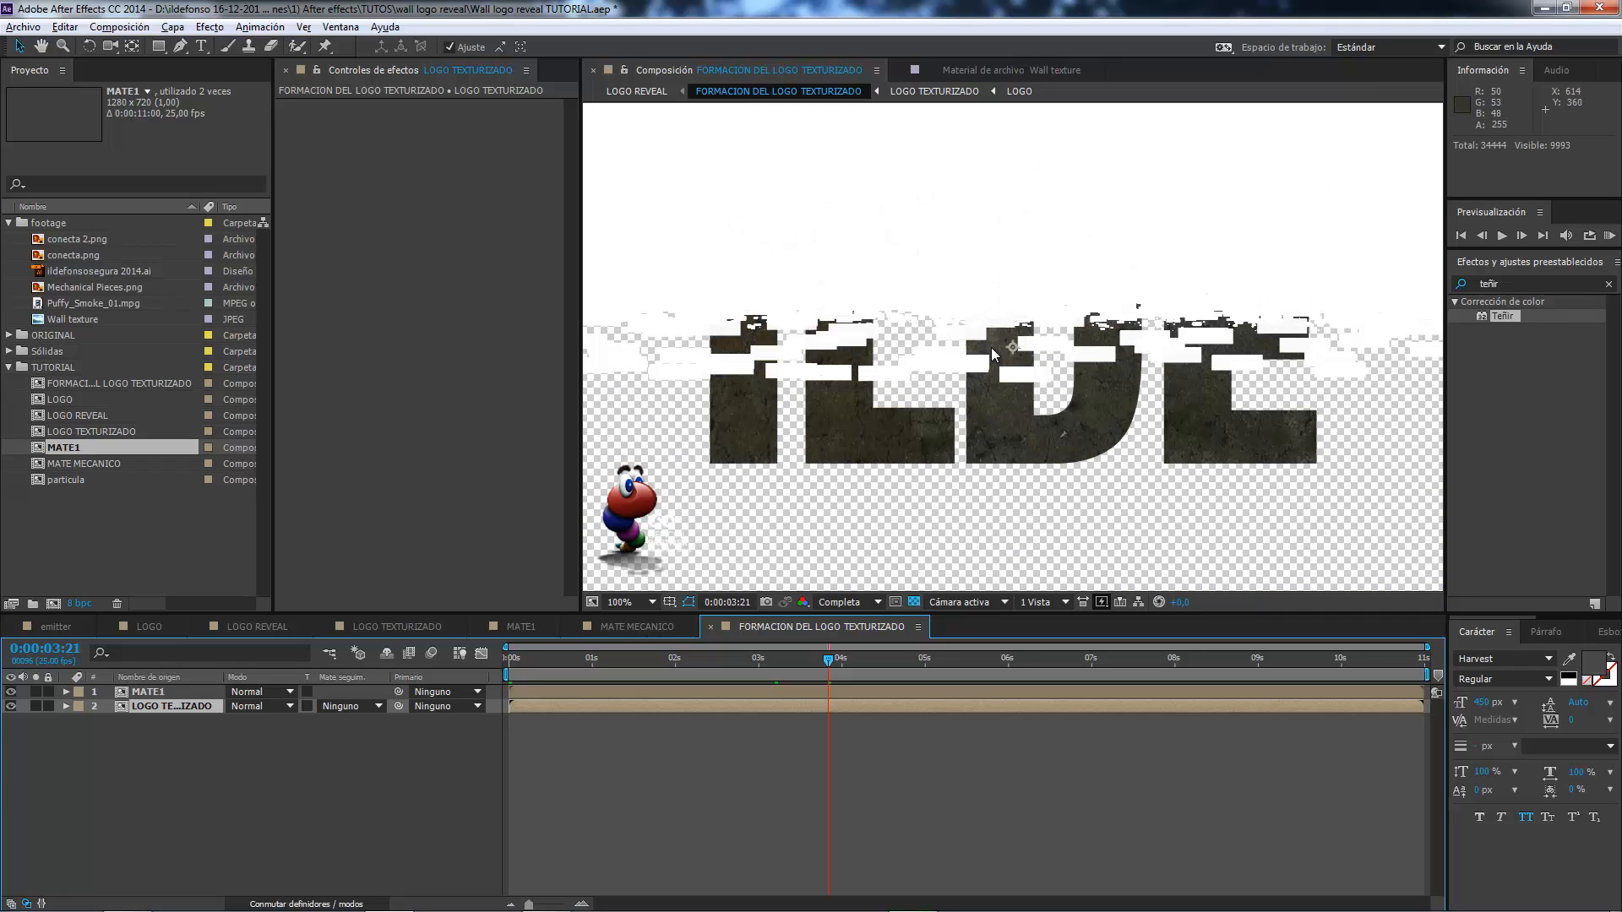
pyautogui.scroll(-2, 779, 257)
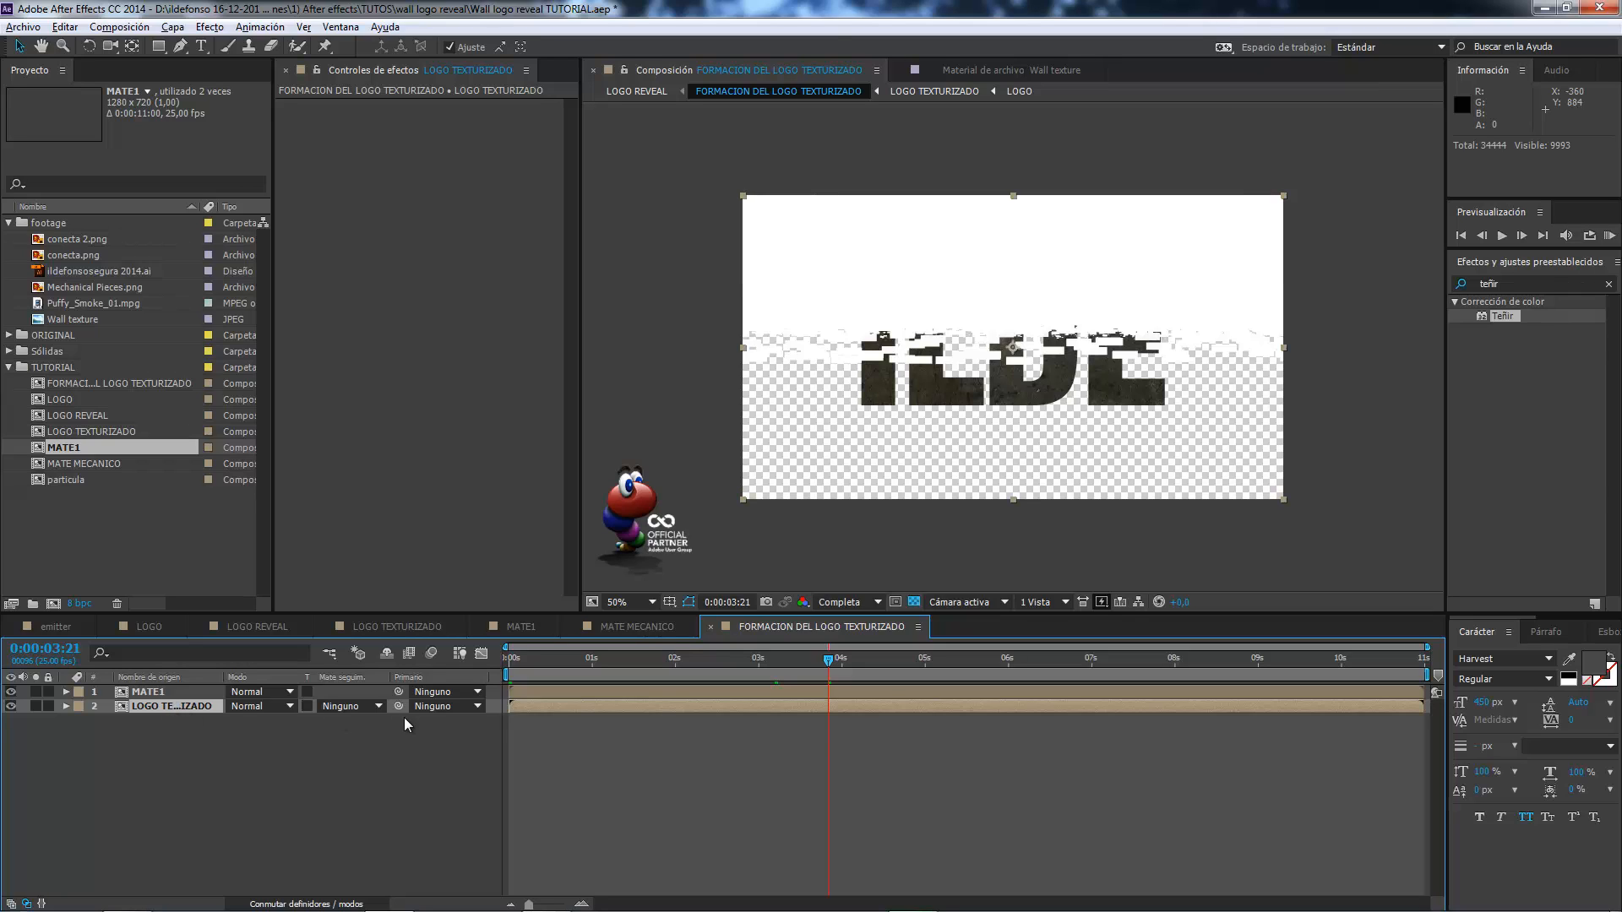
pyautogui.click(379, 708)
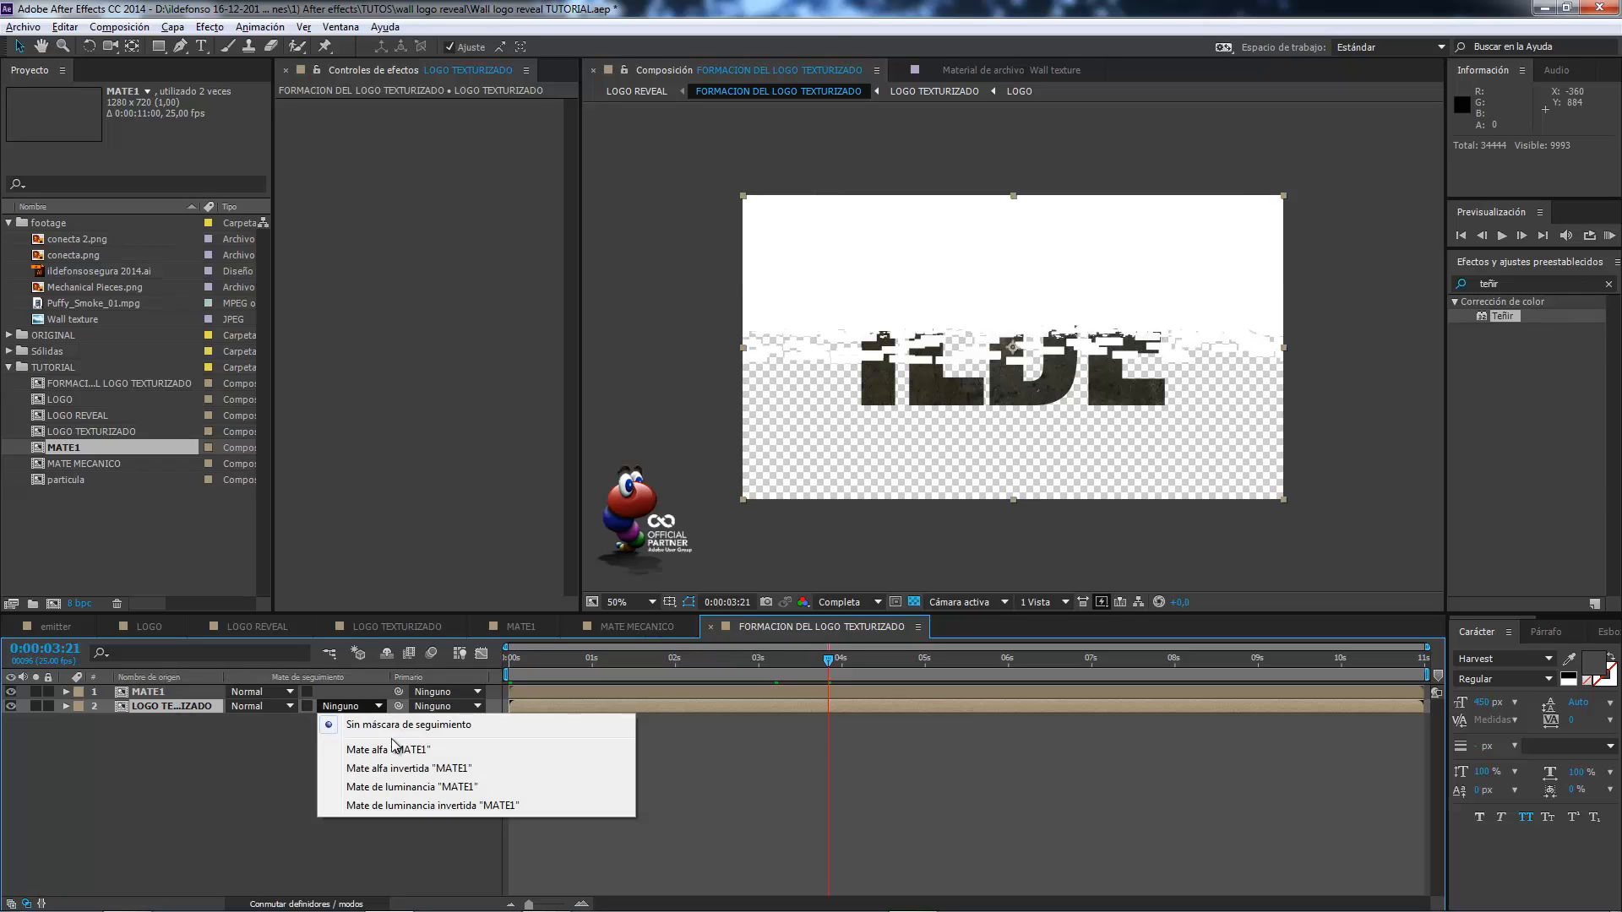
pyautogui.click(382, 750)
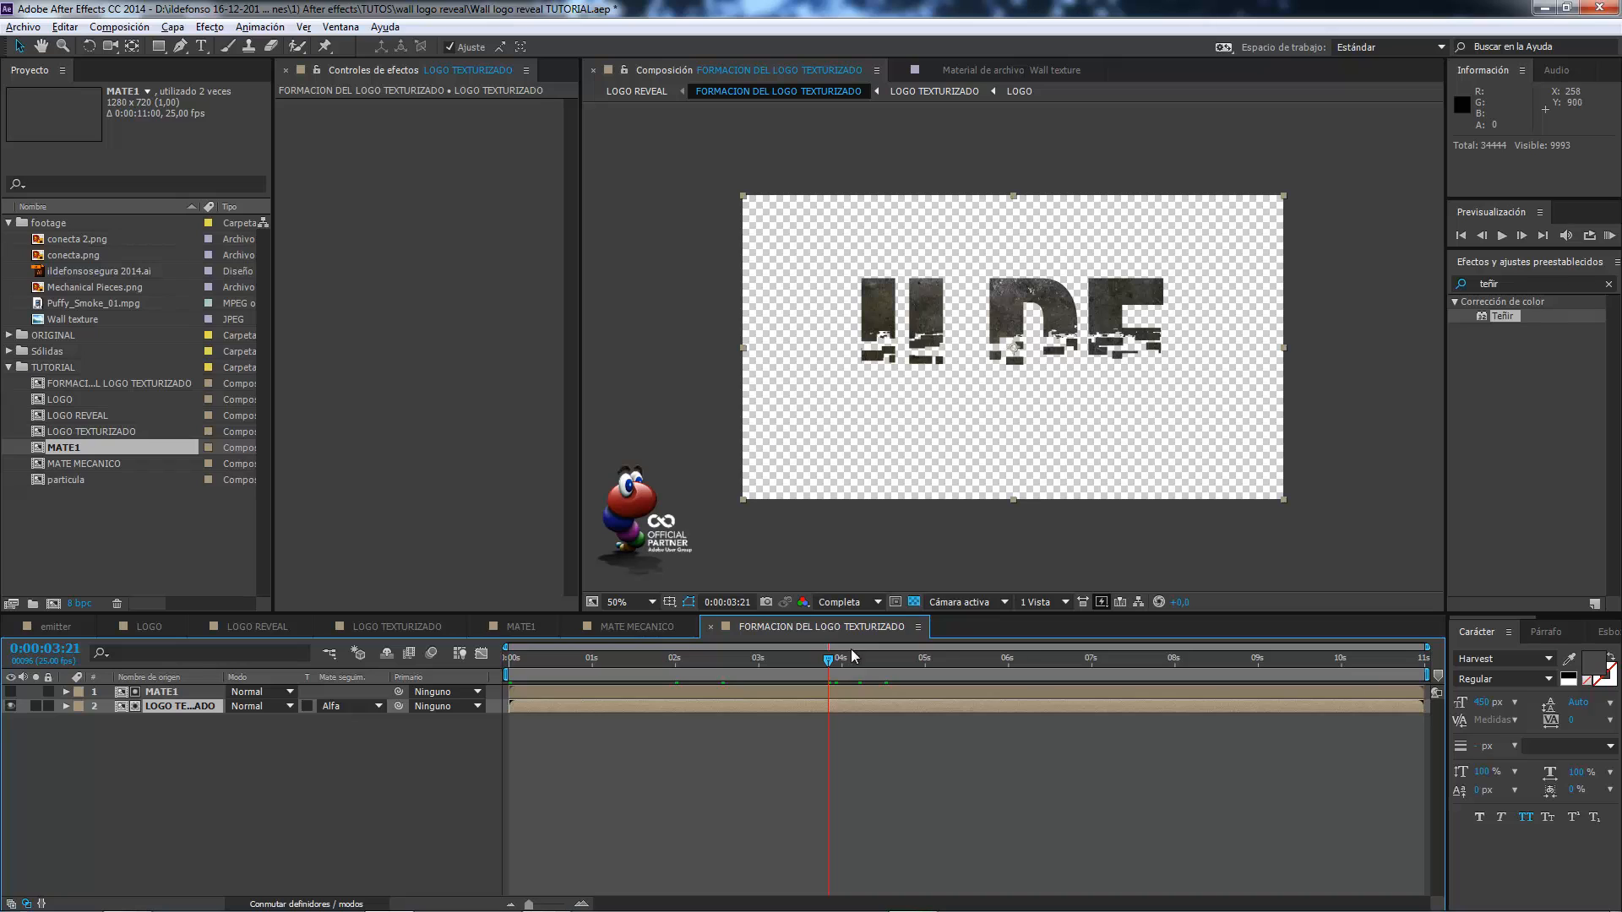
pyautogui.moveTo(838, 672)
pyautogui.mouseDown()
pyautogui.moveTo(891, 661)
pyautogui.moveTo(818, 660)
pyautogui.mouseUp()
pyautogui.press('.')
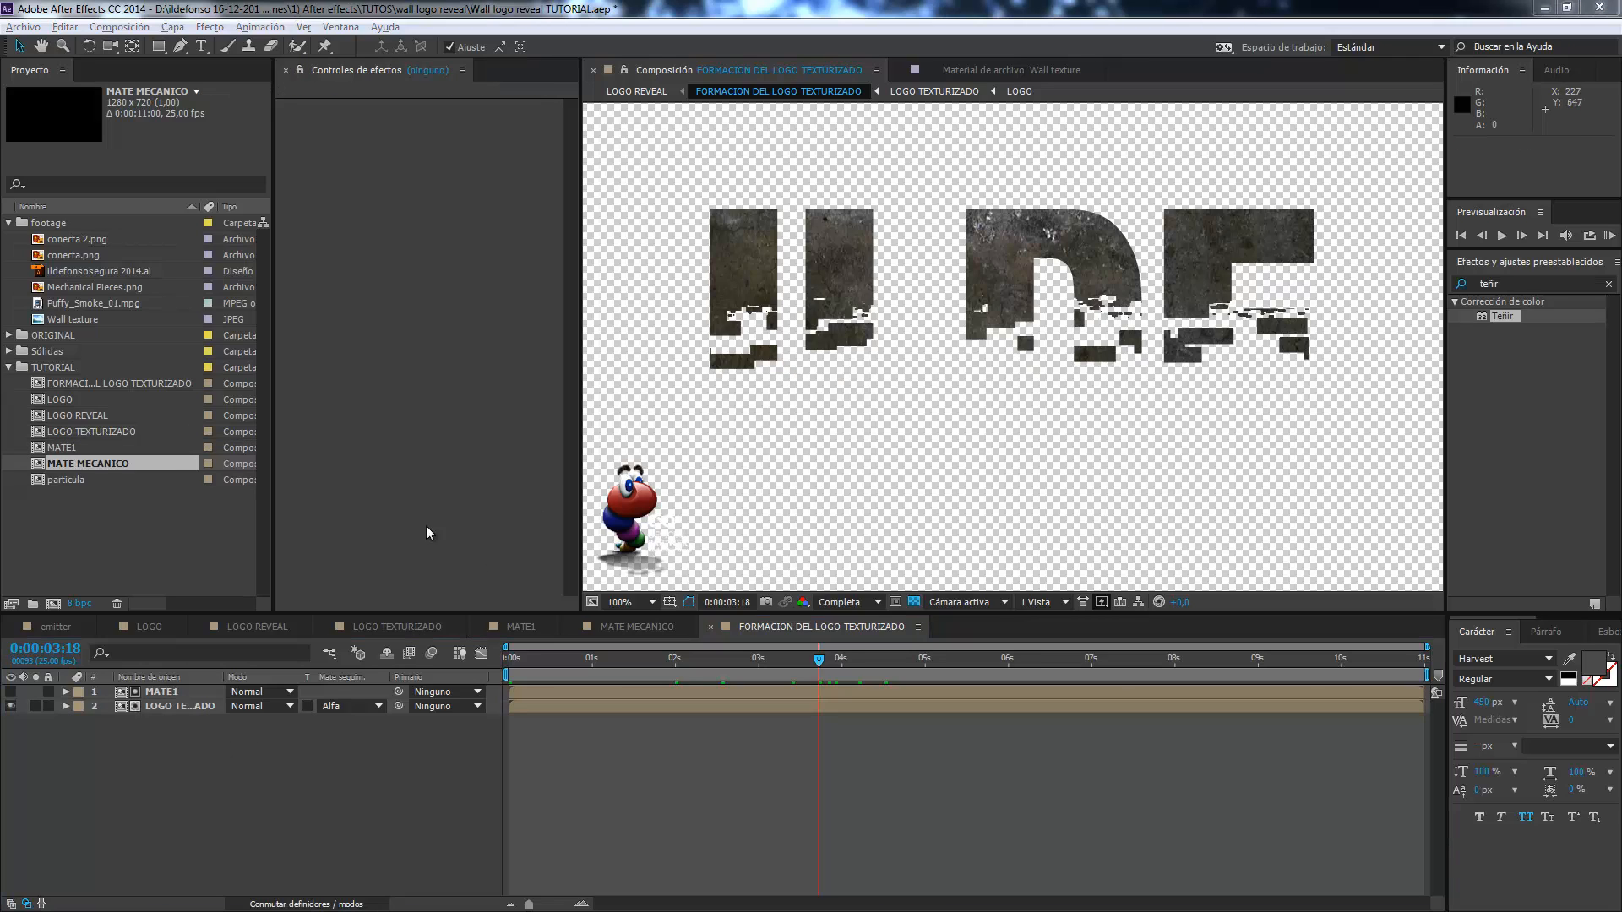
# Hide the matted logo layer and stack a second LOGO TEXTURIZADO with MATE MECANICO above it at the top of the composition.
pyautogui.click(10, 706)
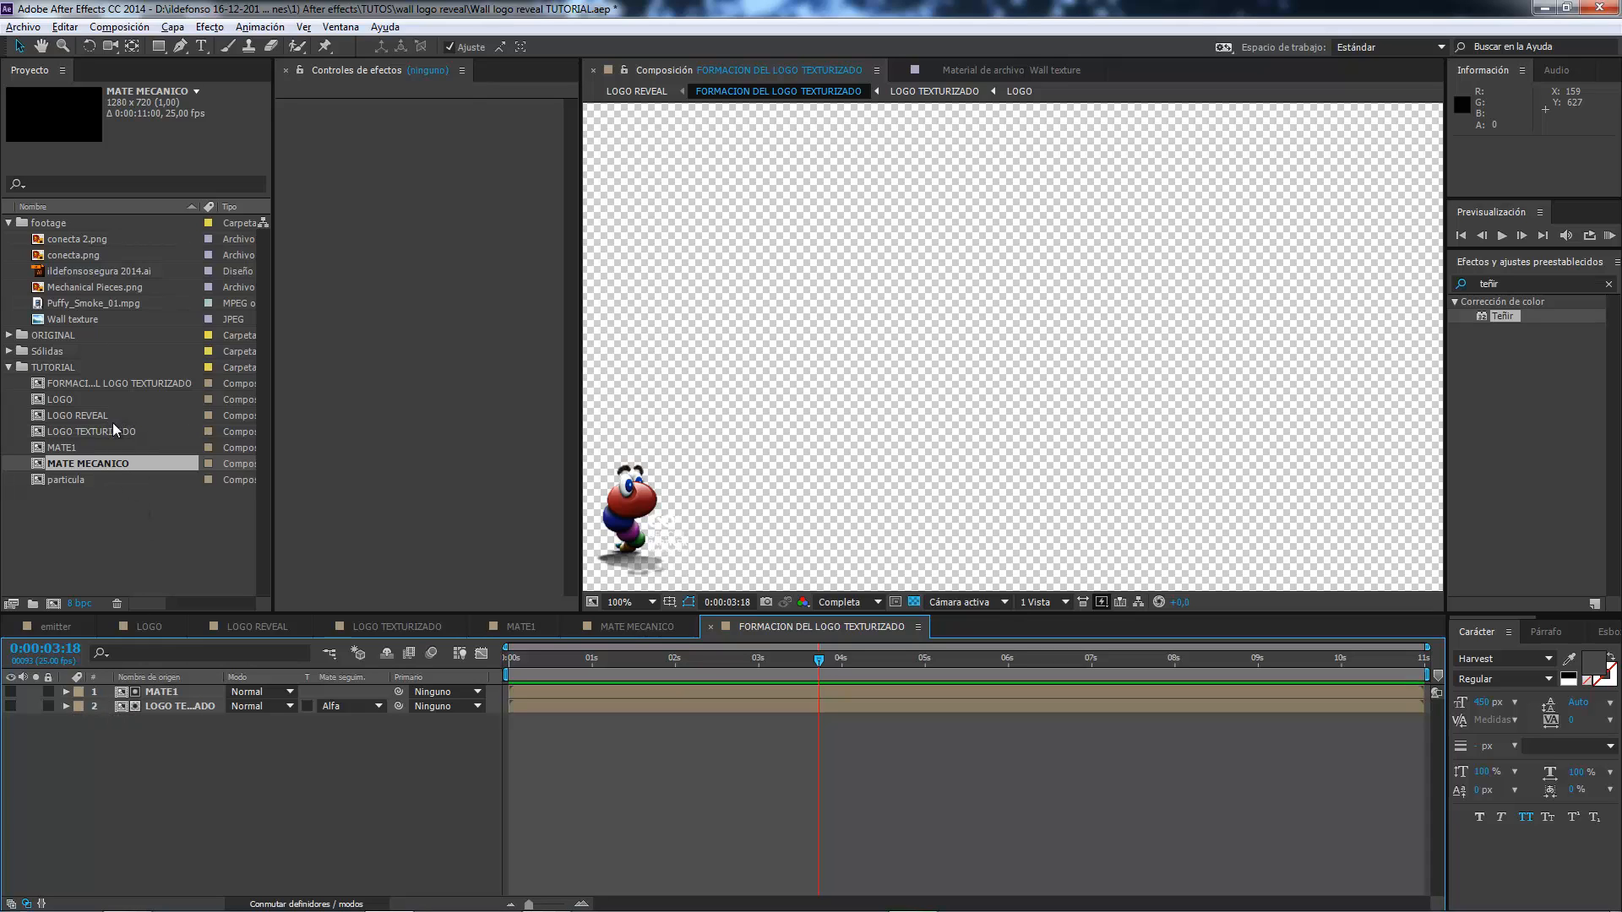
pyautogui.moveTo(120, 429); pyautogui.dragTo(133, 694)
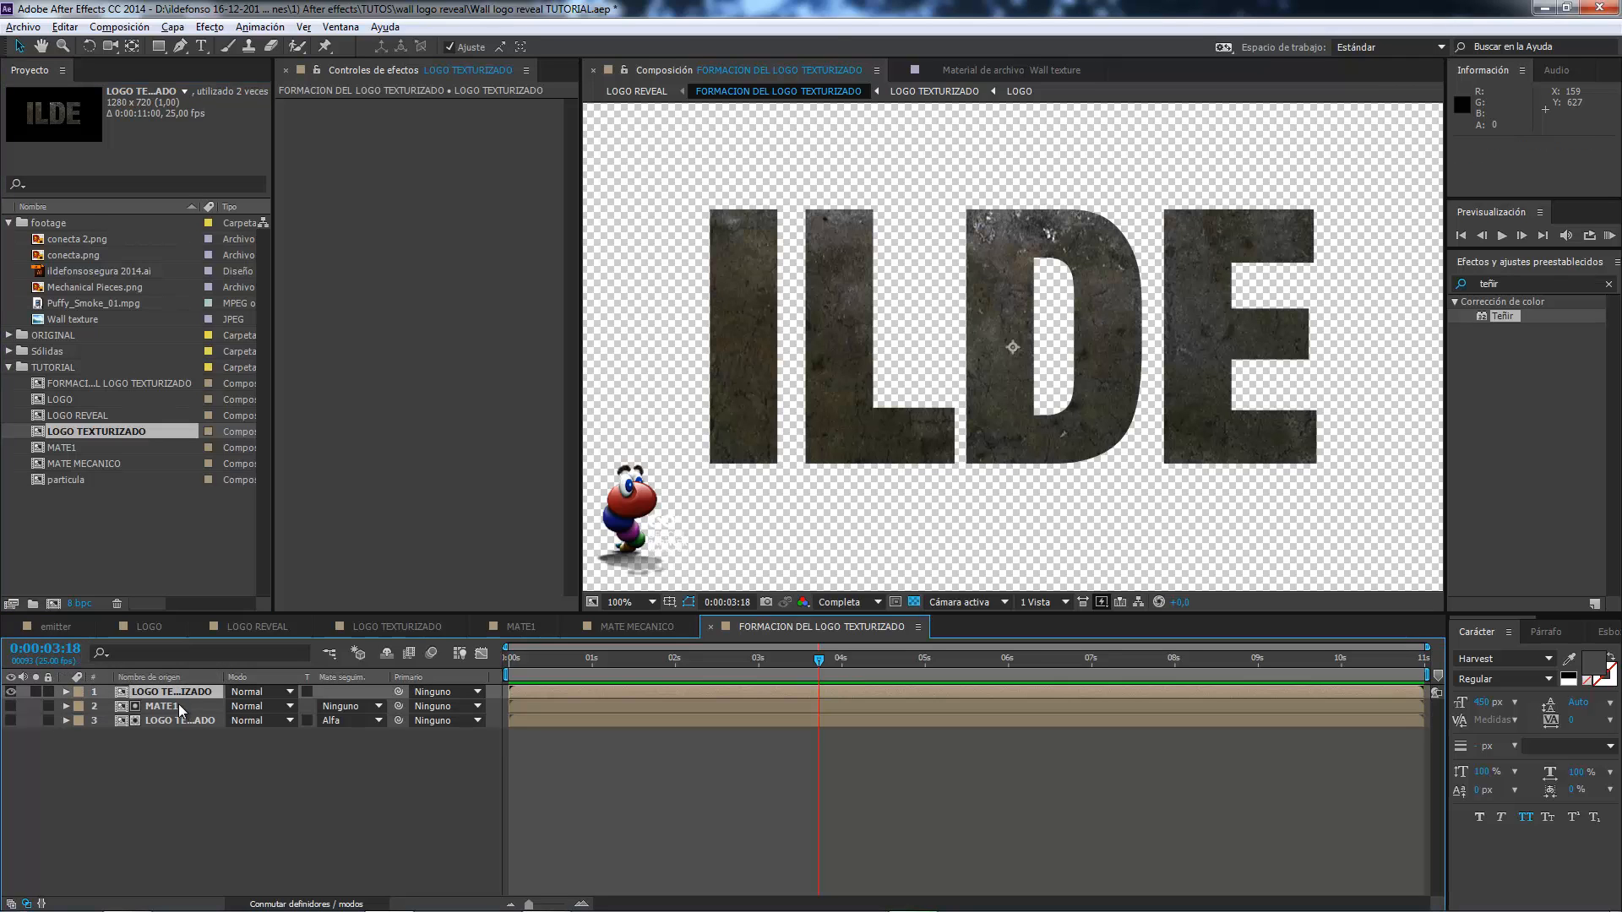
pyautogui.click(86, 463)
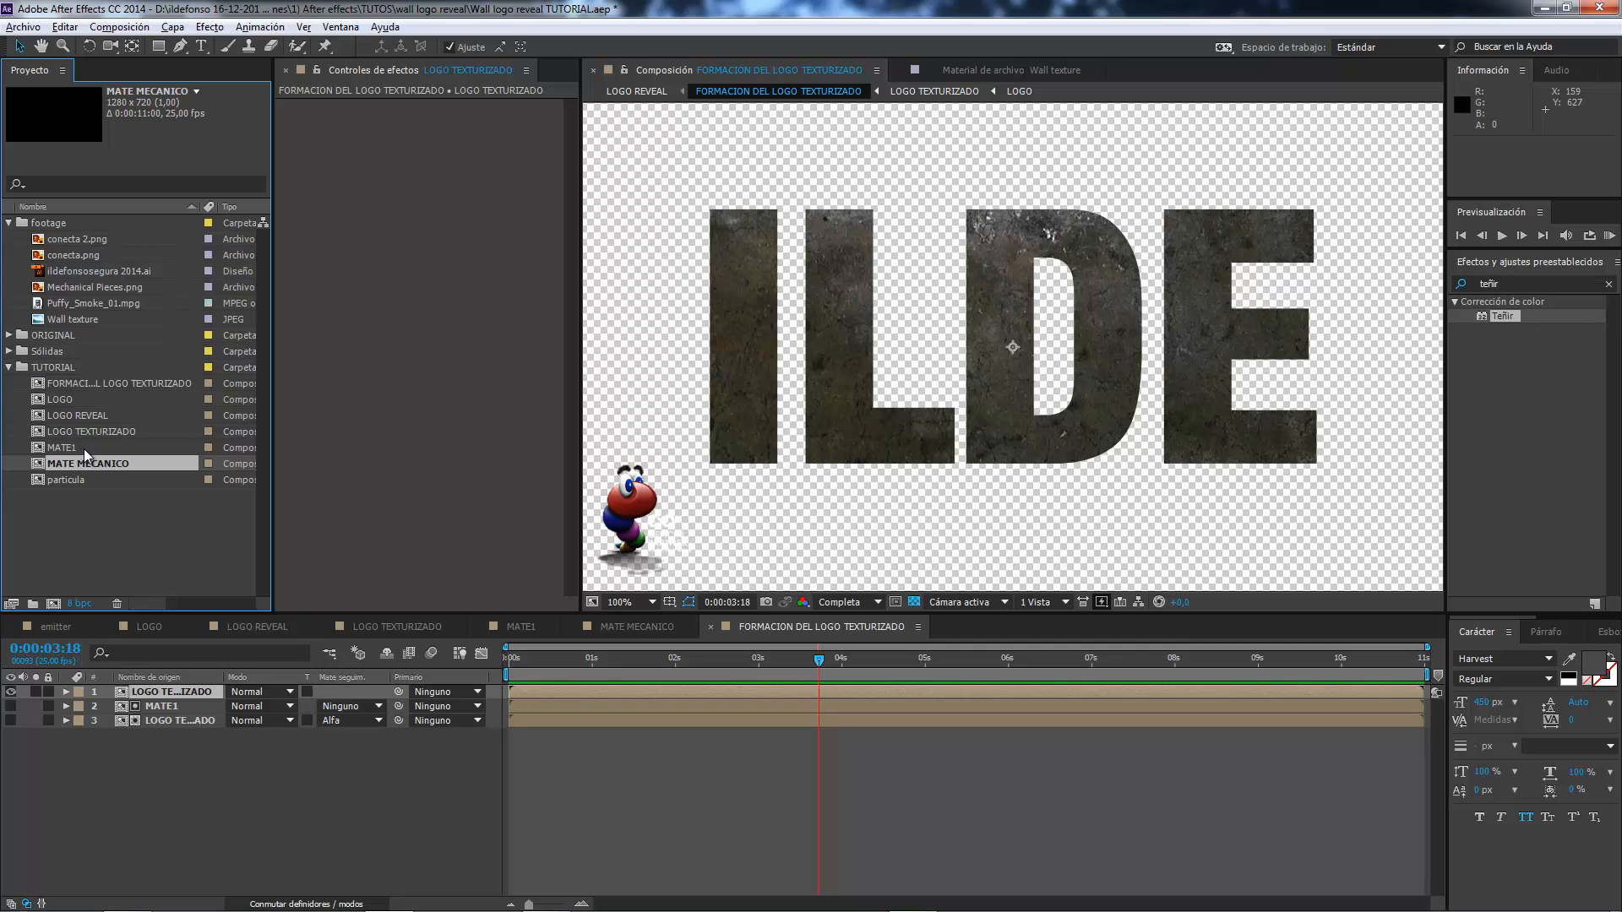
pyautogui.moveTo(94, 470); pyautogui.dragTo(114, 693)
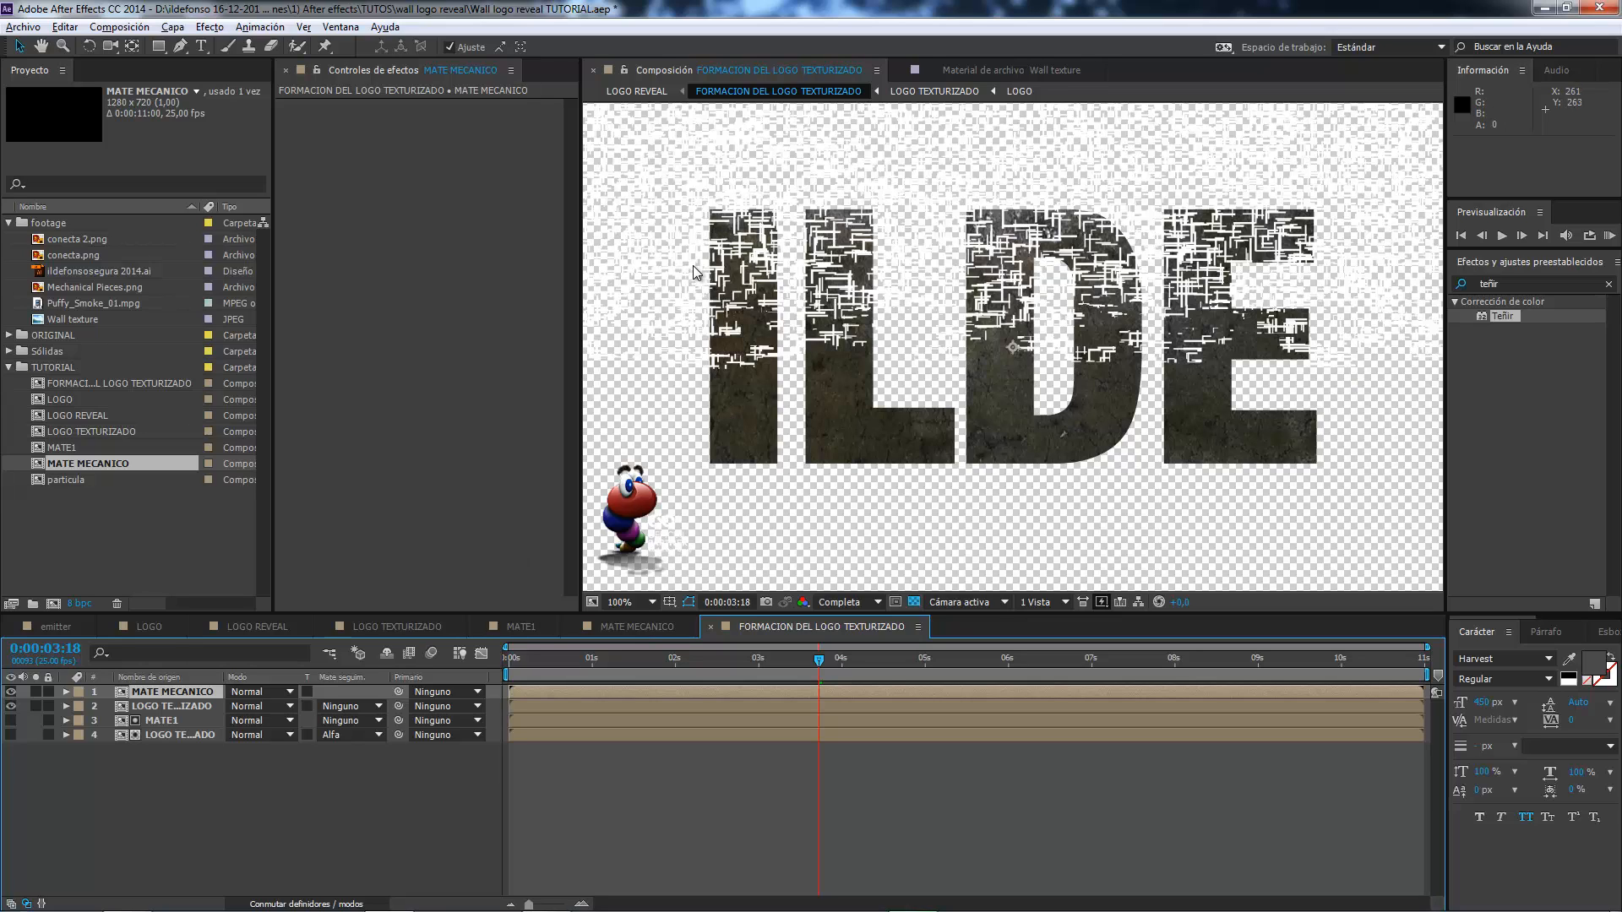
# Set the upper LOGO TEXTURIZADO layer's track matte to alpha matte MATE MECANICO and check the result at other times.
pyautogui.click(378, 708)
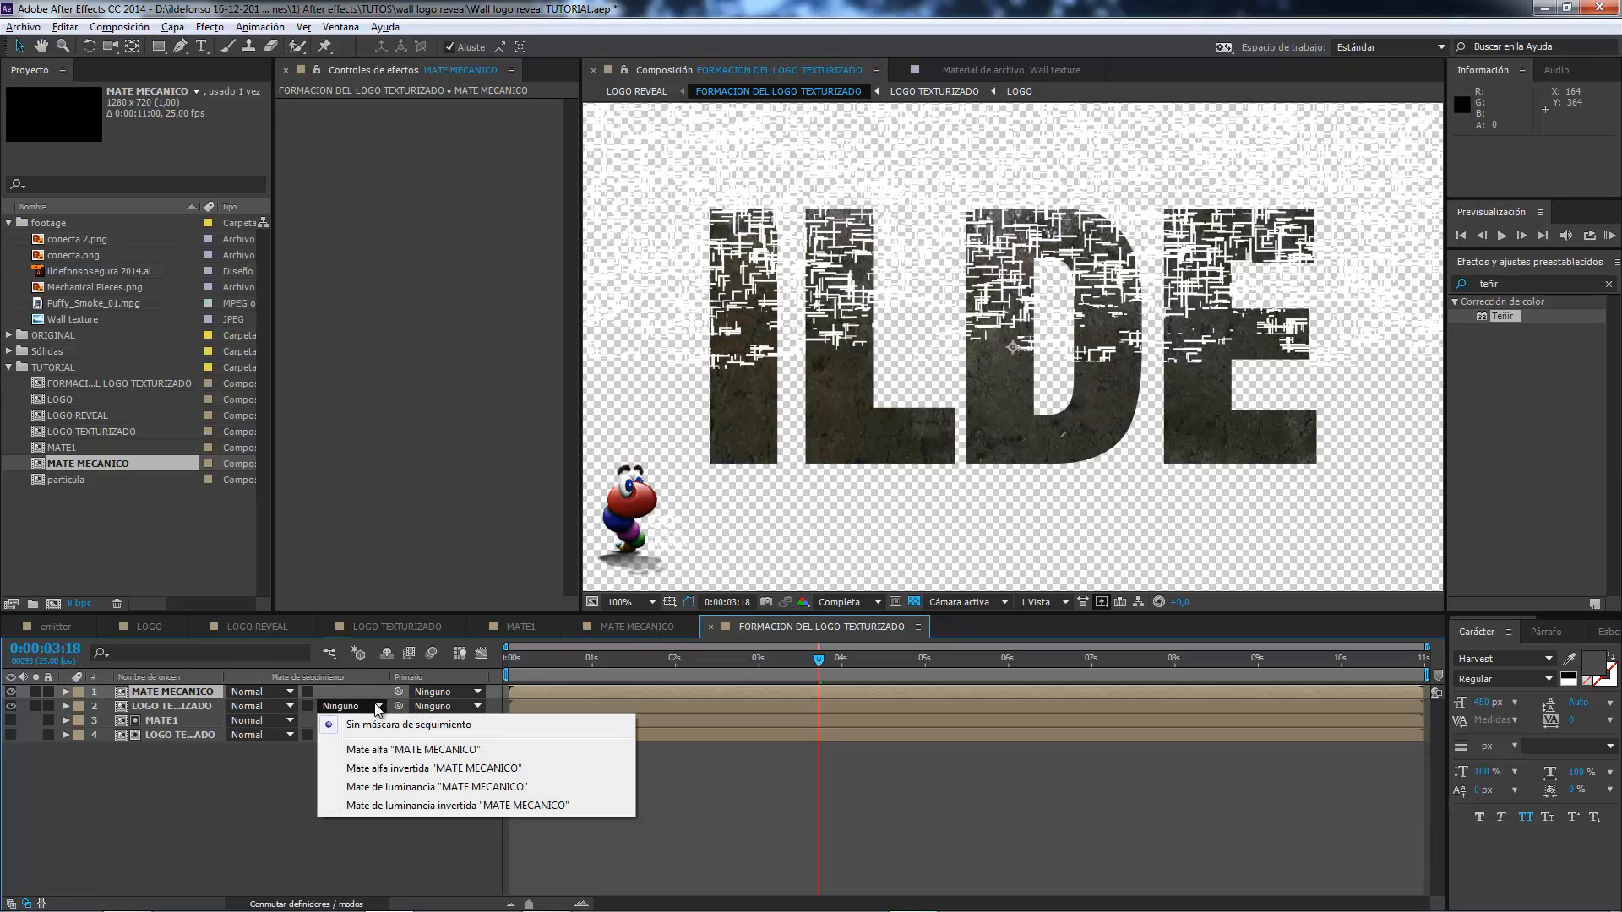
pyautogui.click(394, 751)
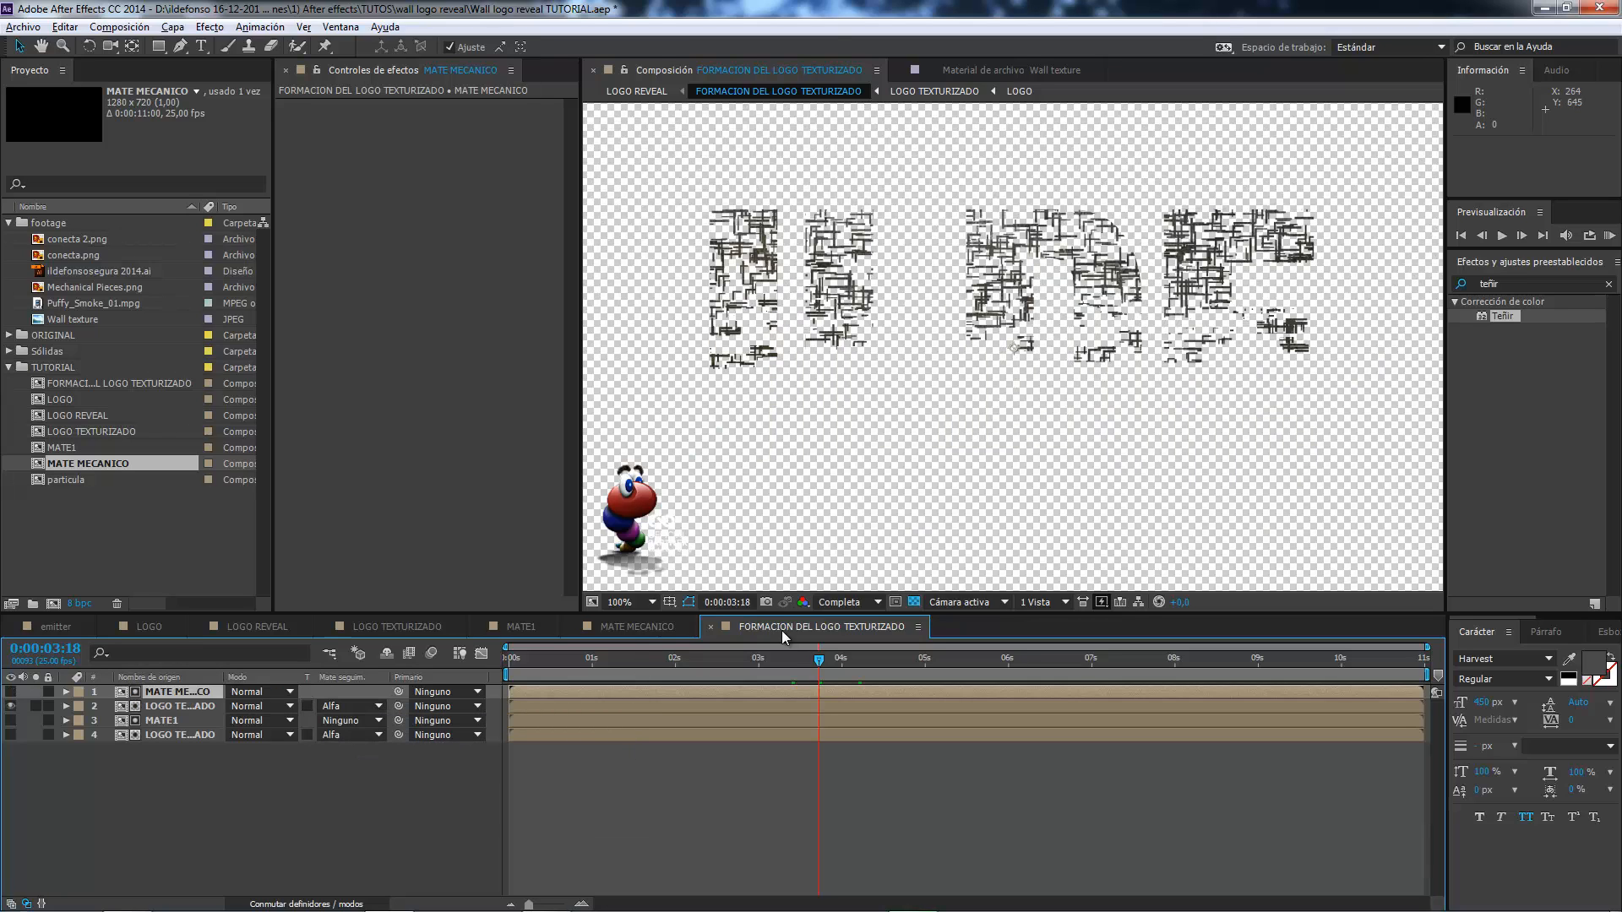
pyautogui.moveTo(812, 669); pyautogui.dragTo(768, 656)
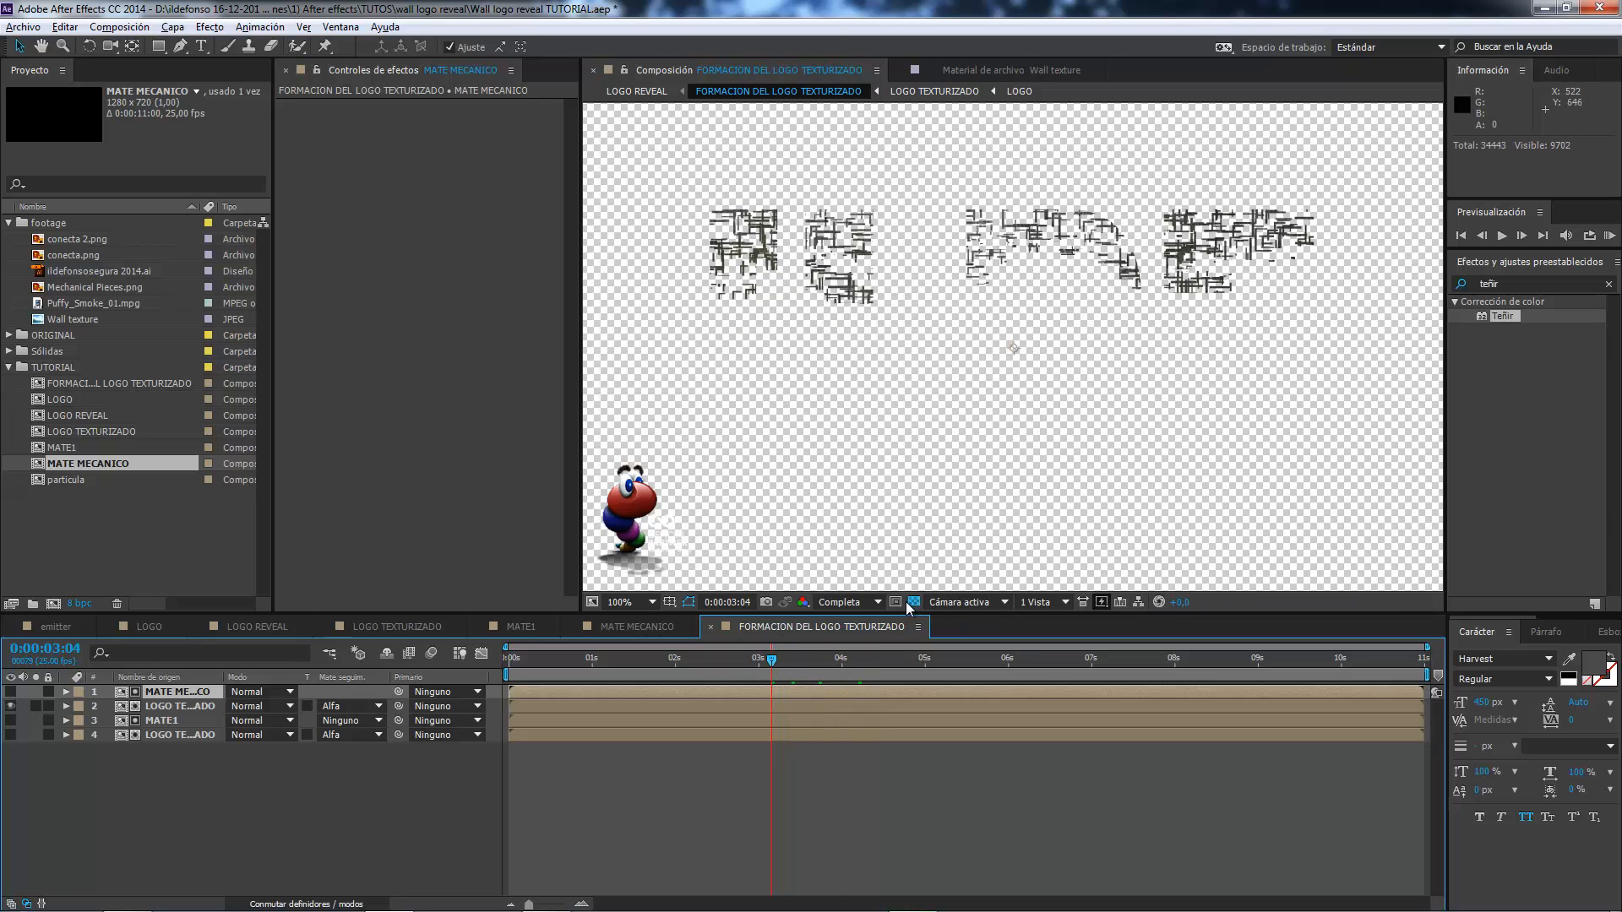
pyautogui.click(883, 658)
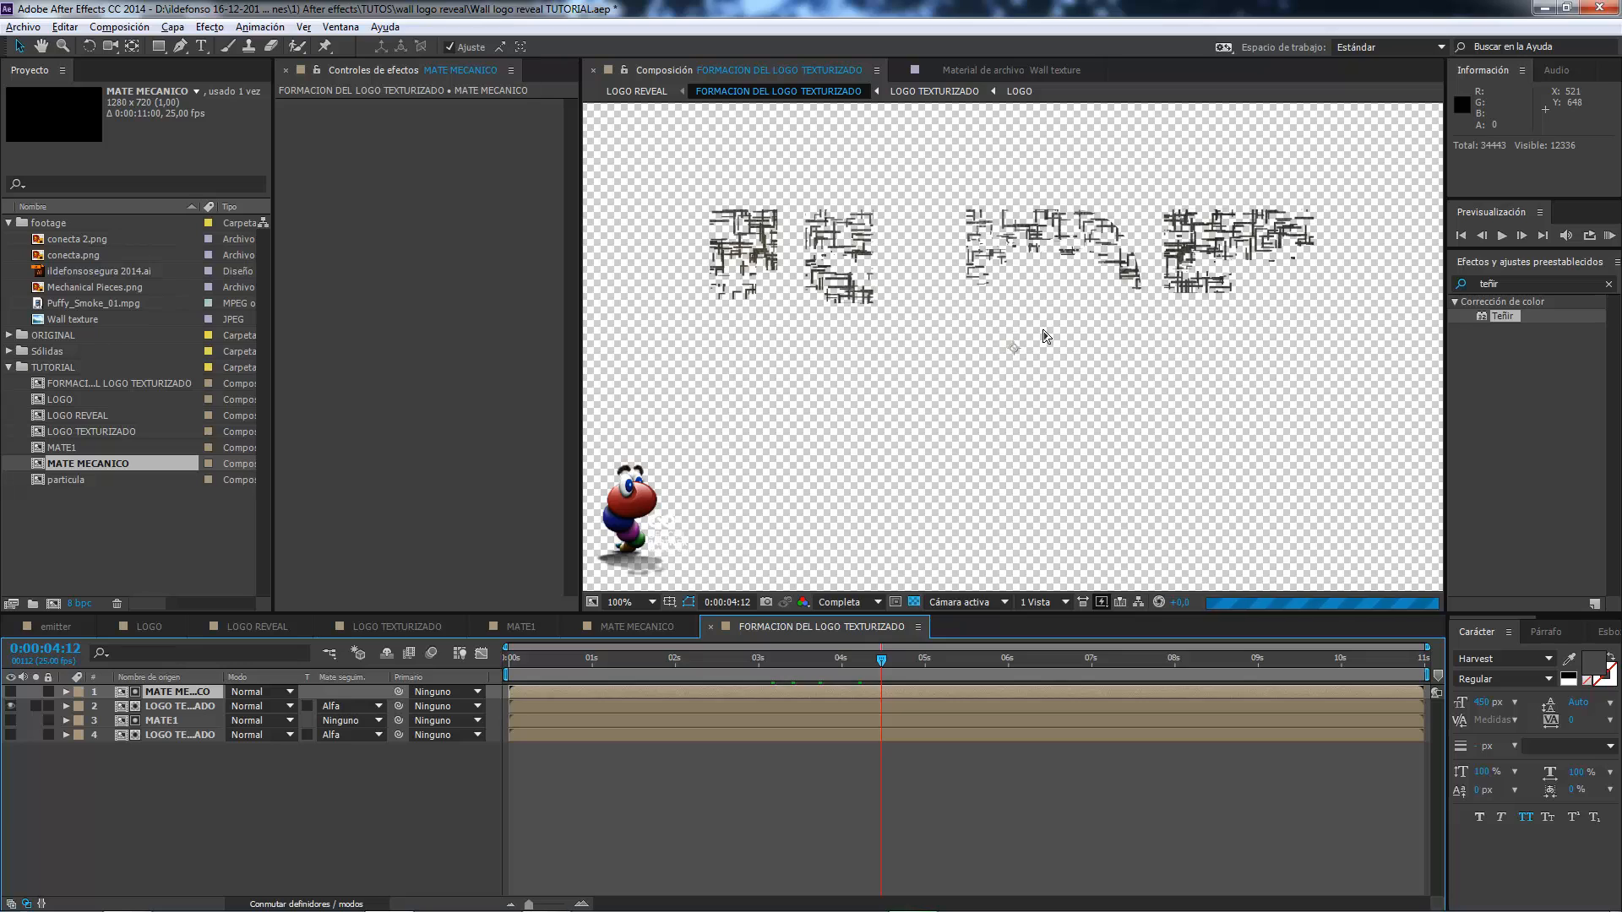
# Show the logo layer matted by MATE1 again and shift the MATE MECANICO layer to start at -0:00:00:07.
pyautogui.click(10, 735)
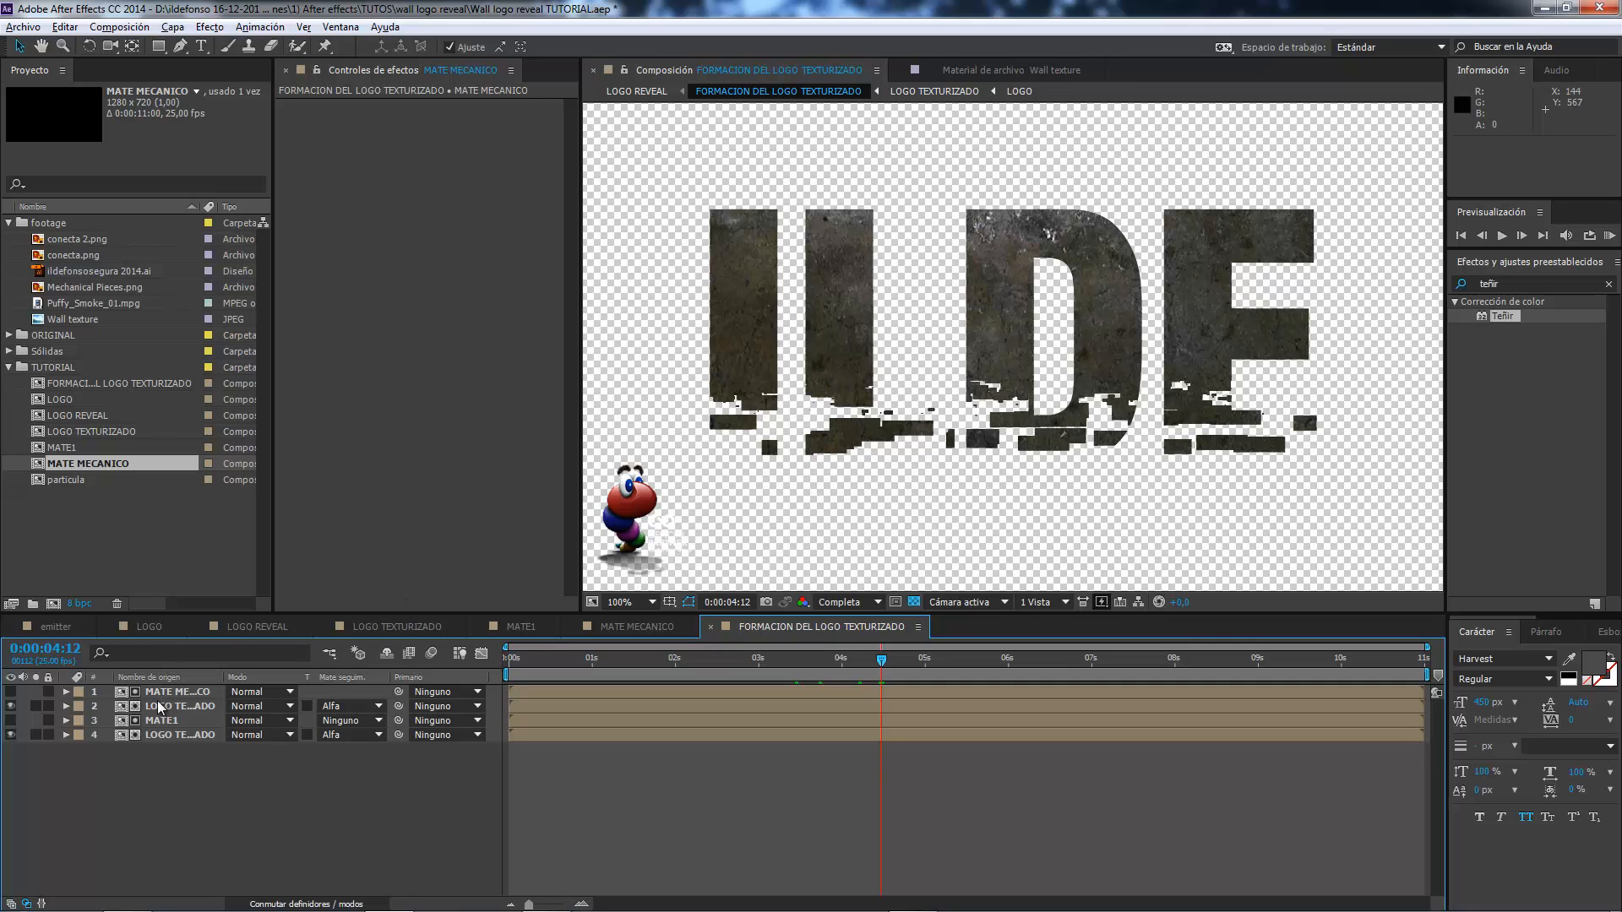
pyautogui.click(804, 660)
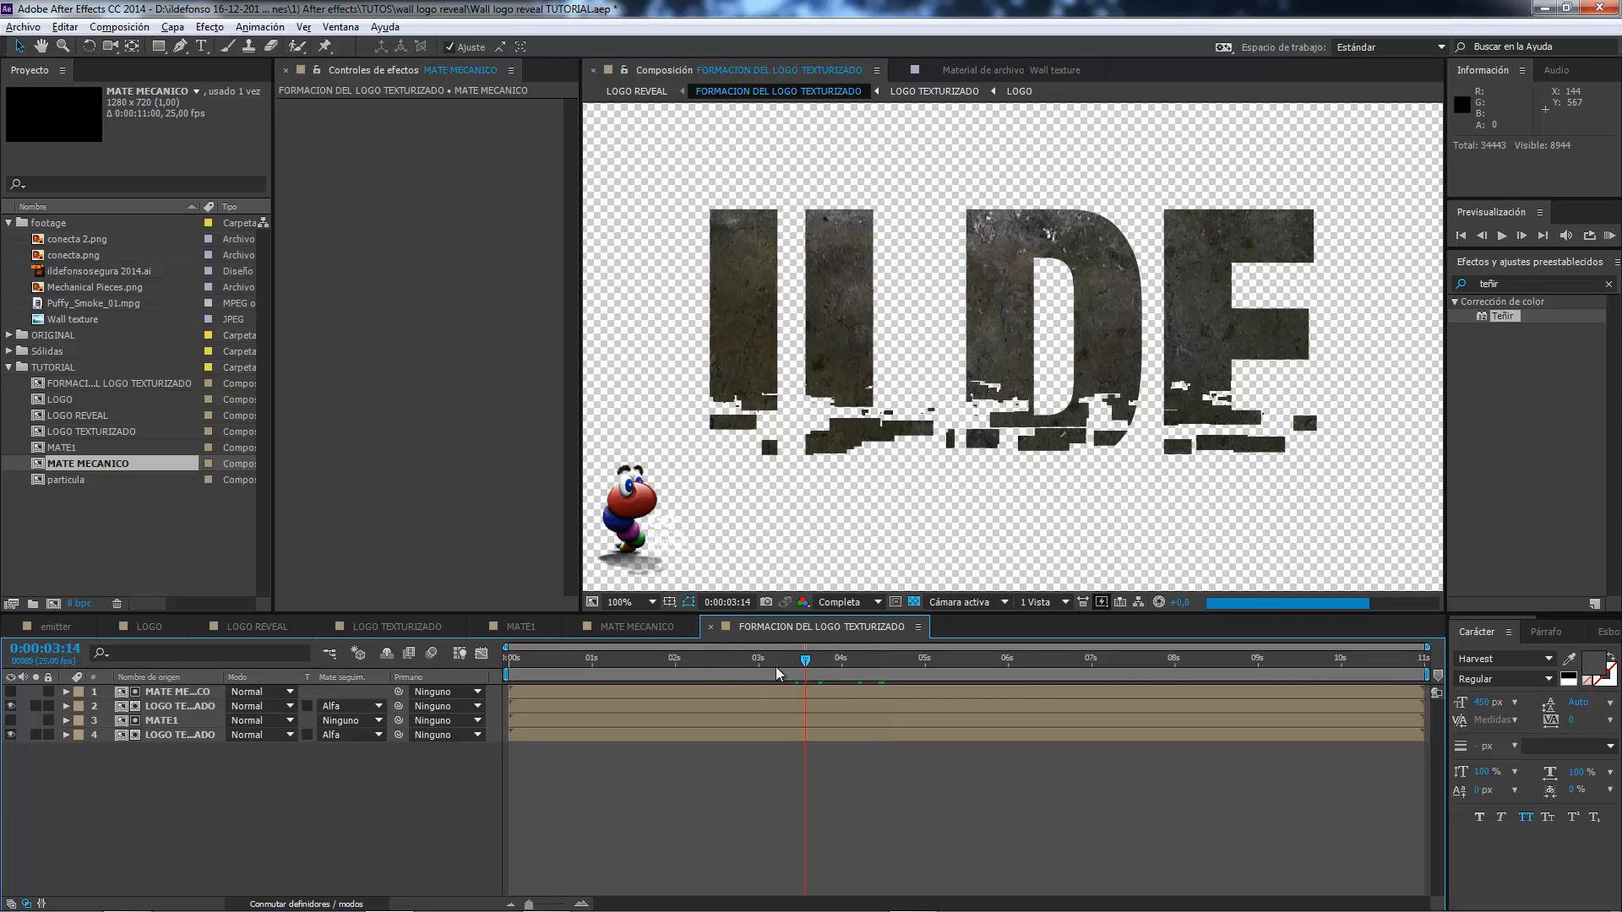
pyautogui.click(178, 695)
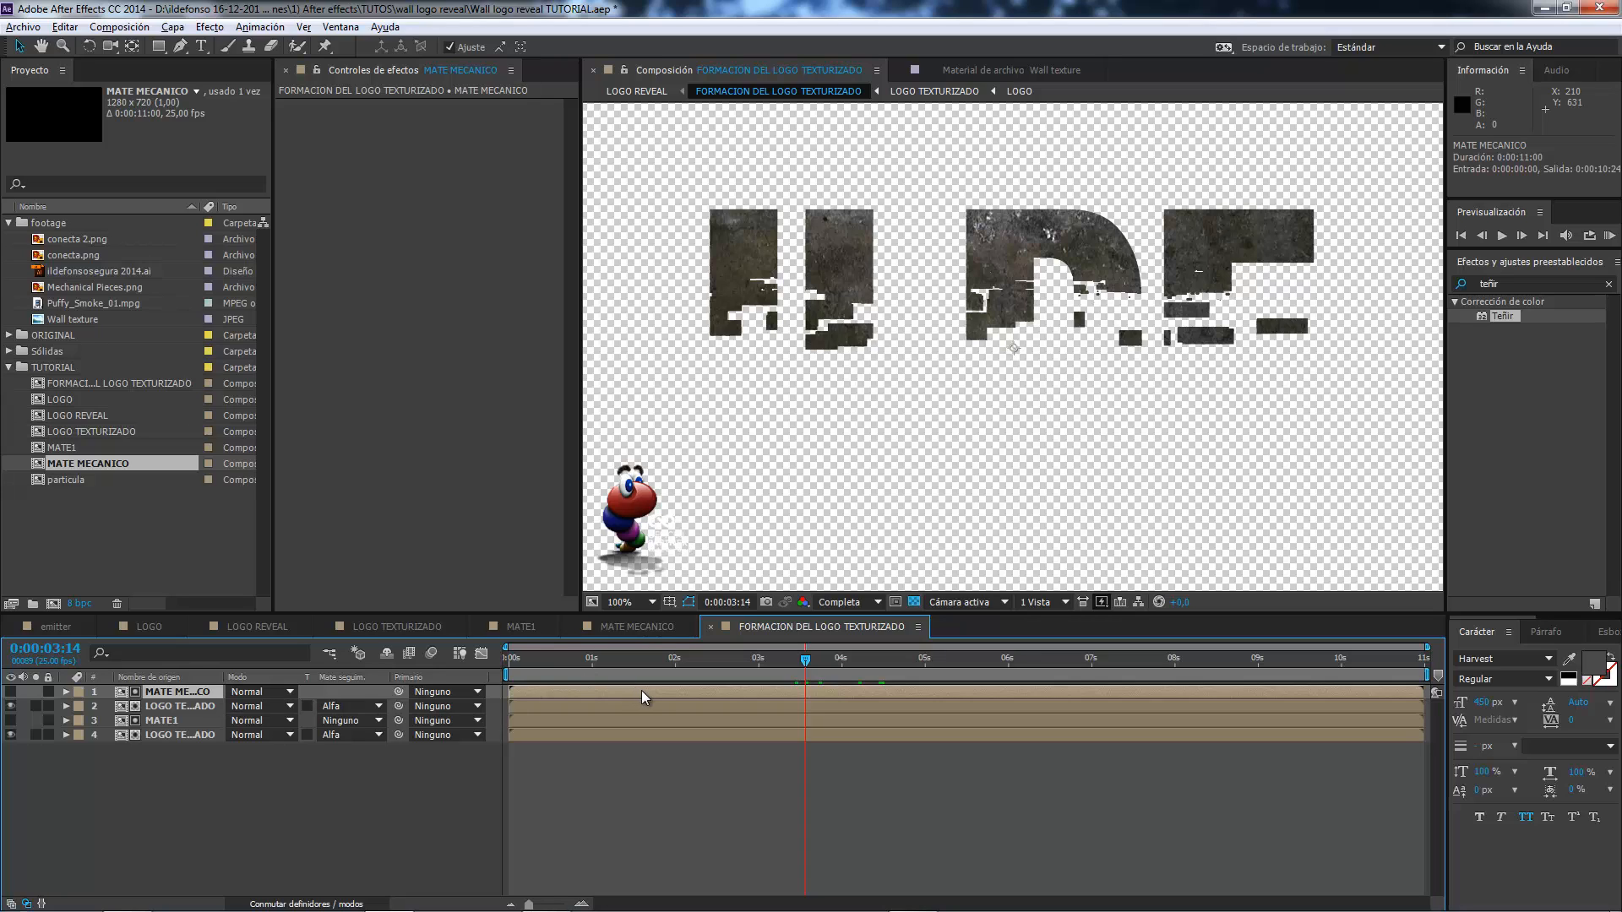
pyautogui.moveTo(639, 691); pyautogui.dragTo(600, 697)
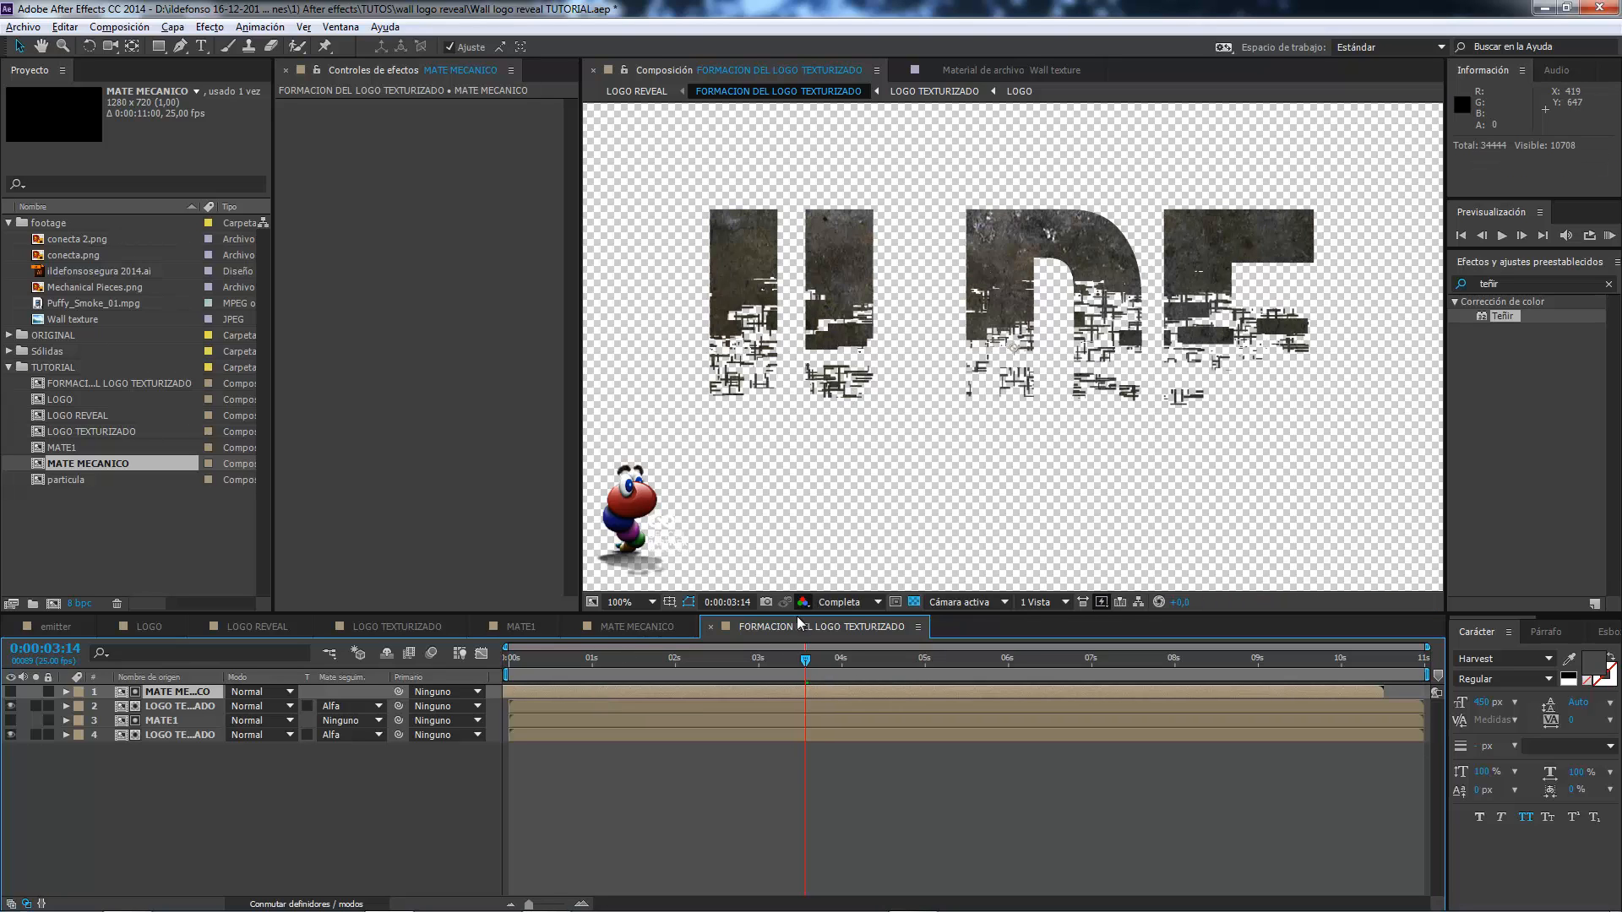
pyautogui.click(743, 659)
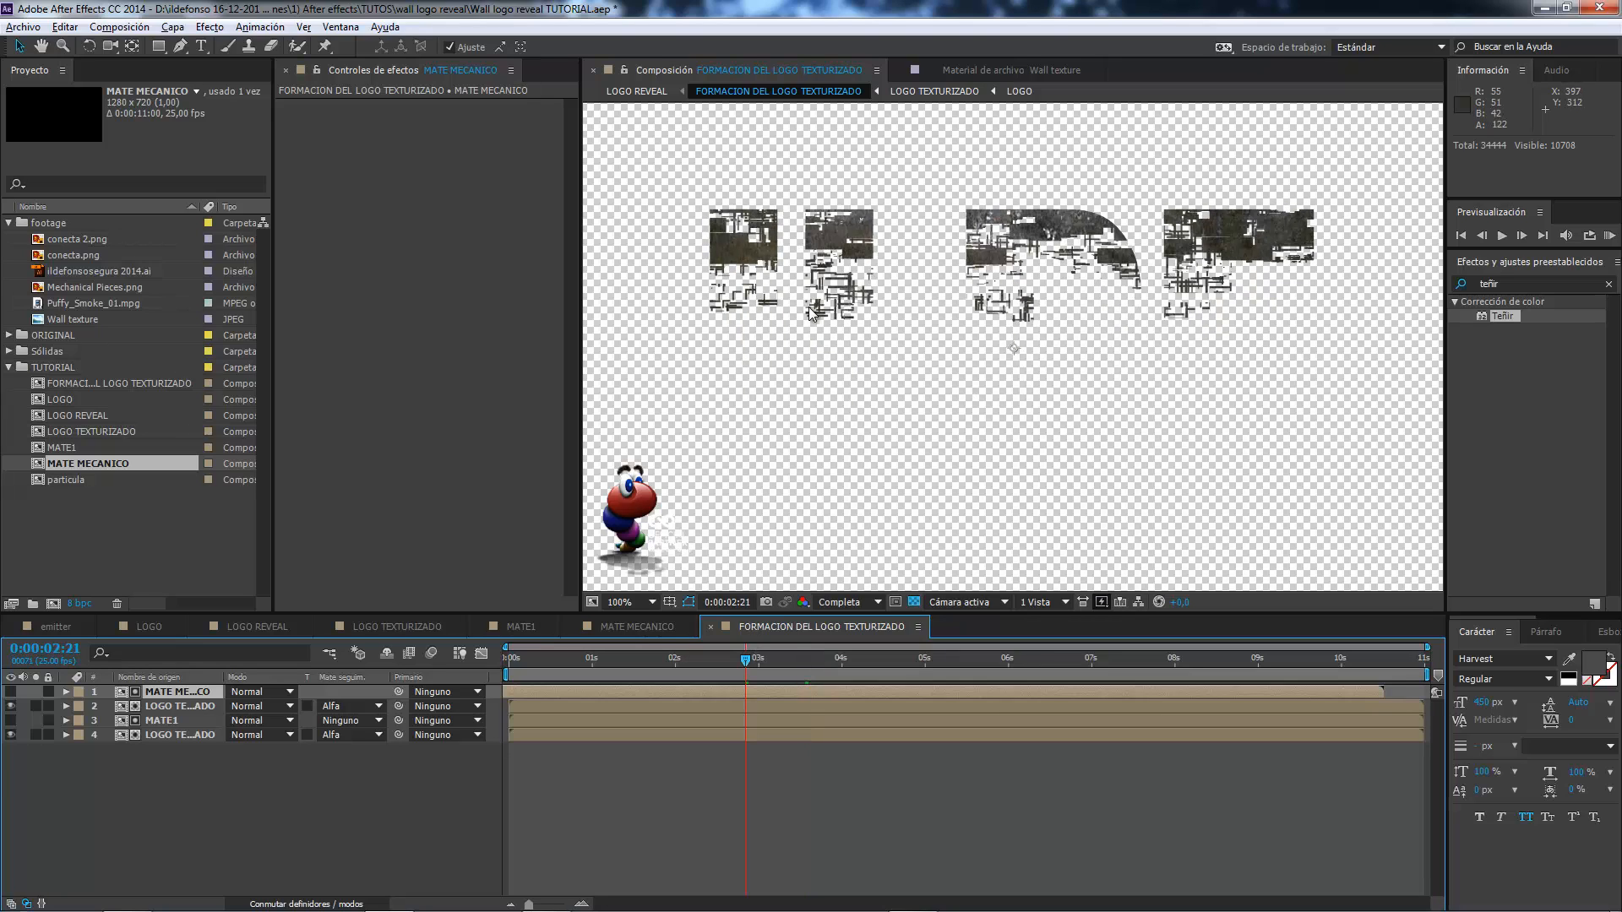
pyautogui.moveTo(1045, 682); pyautogui.dragTo(1068, 683)
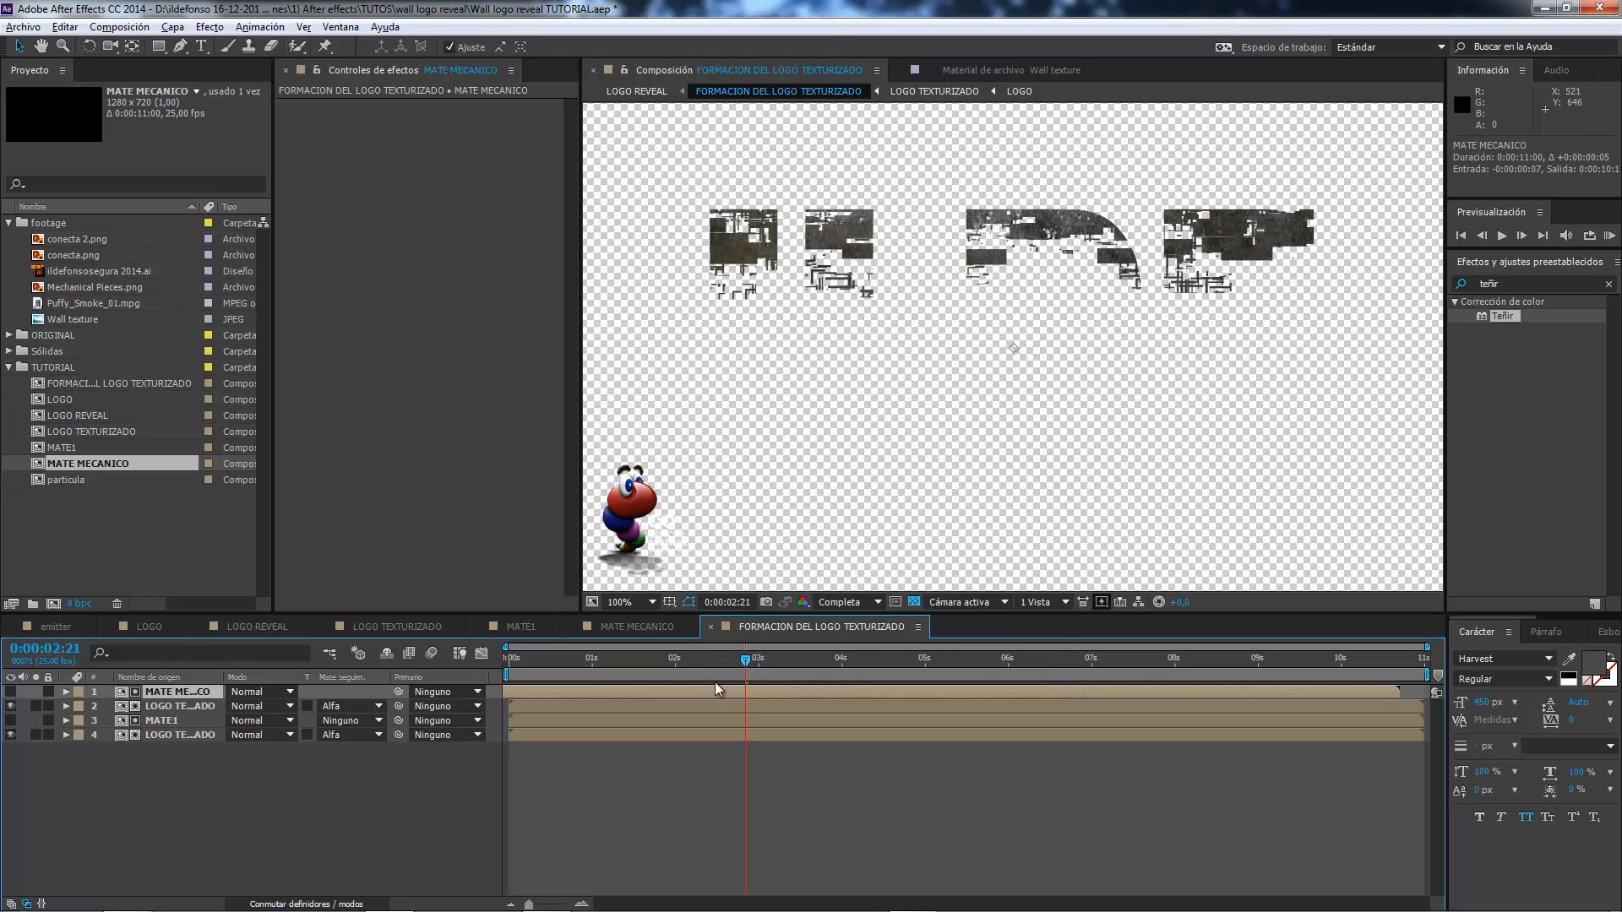
# Check the logo's formation from 0:00:02:11 to 0:00:04:05 and shift the MATE MECANICO layer to start at -0:00:00:06.
pyautogui.click(712, 660)
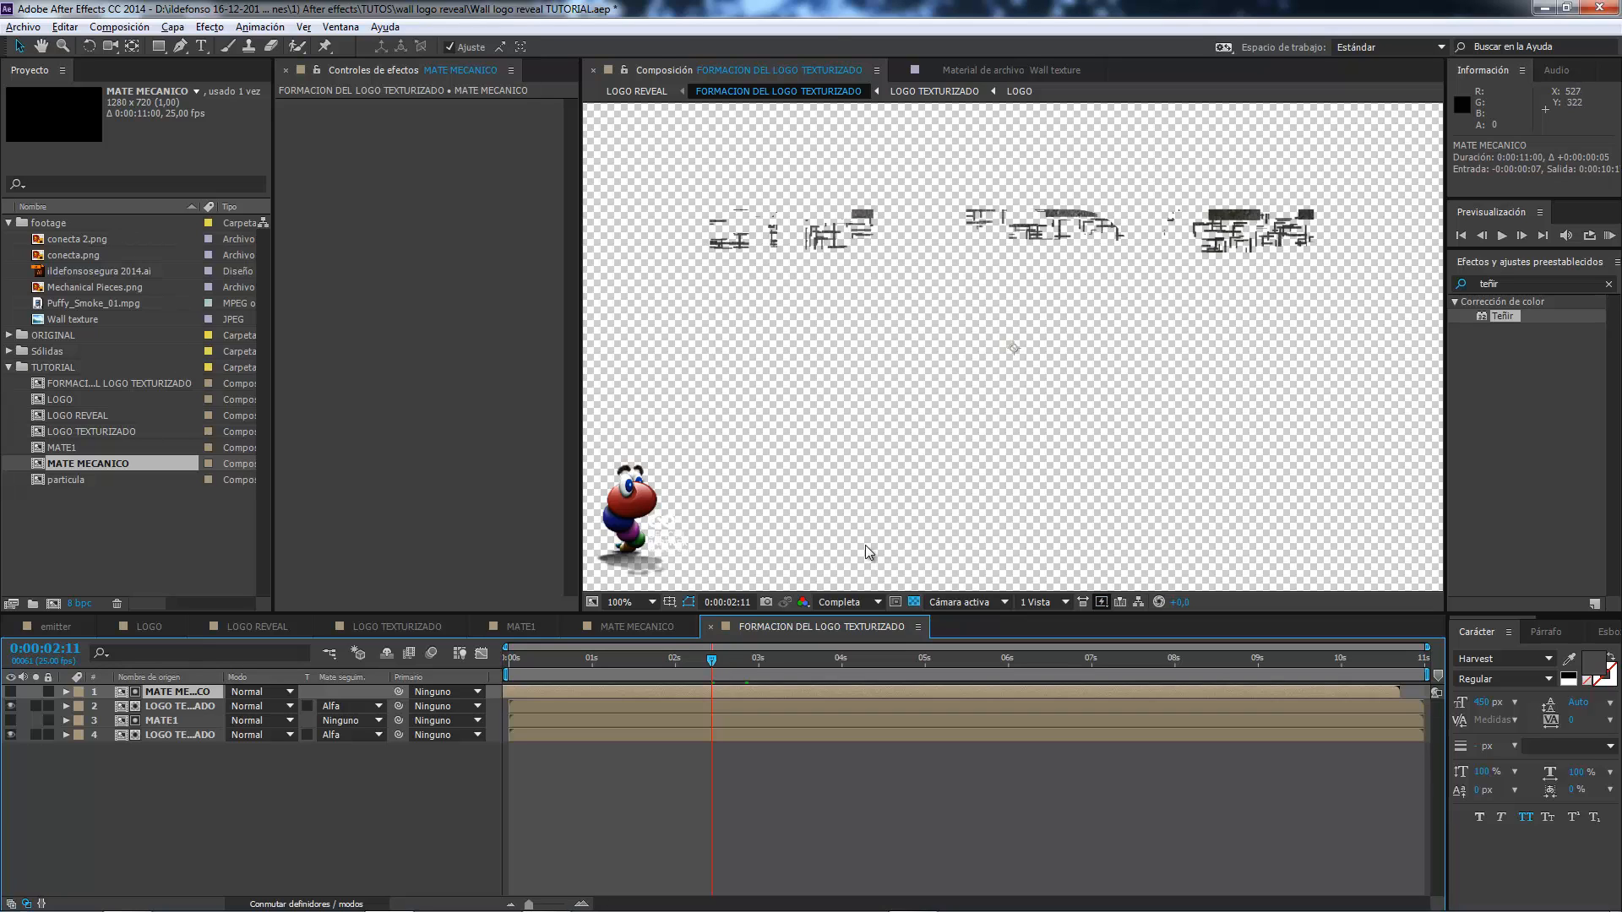
pyautogui.click(756, 659)
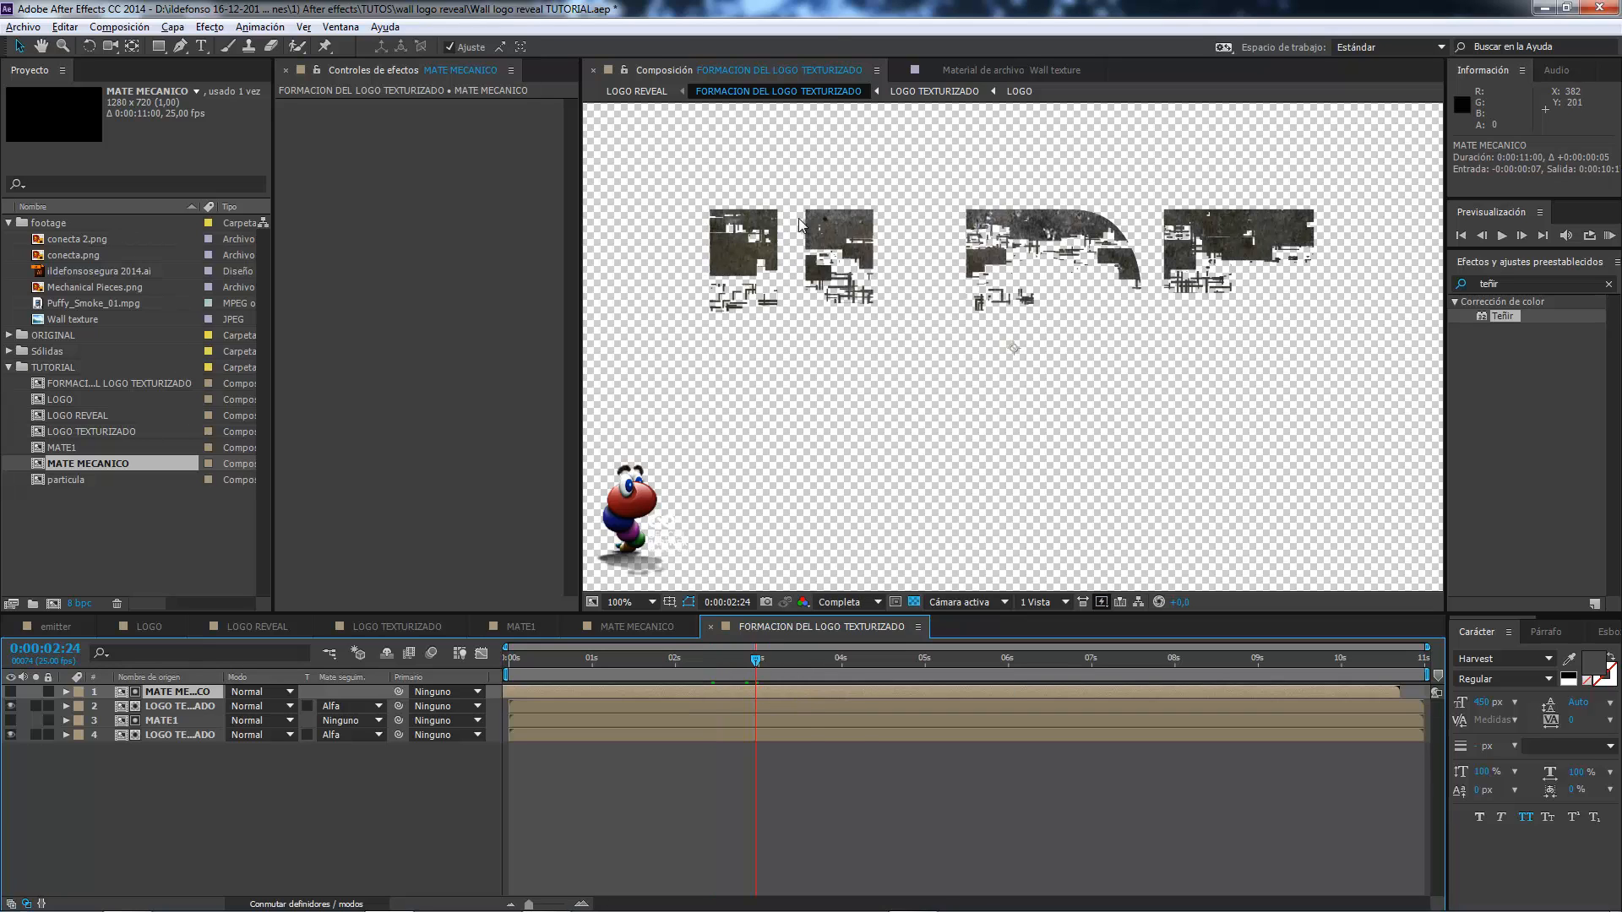
pyautogui.click(797, 659)
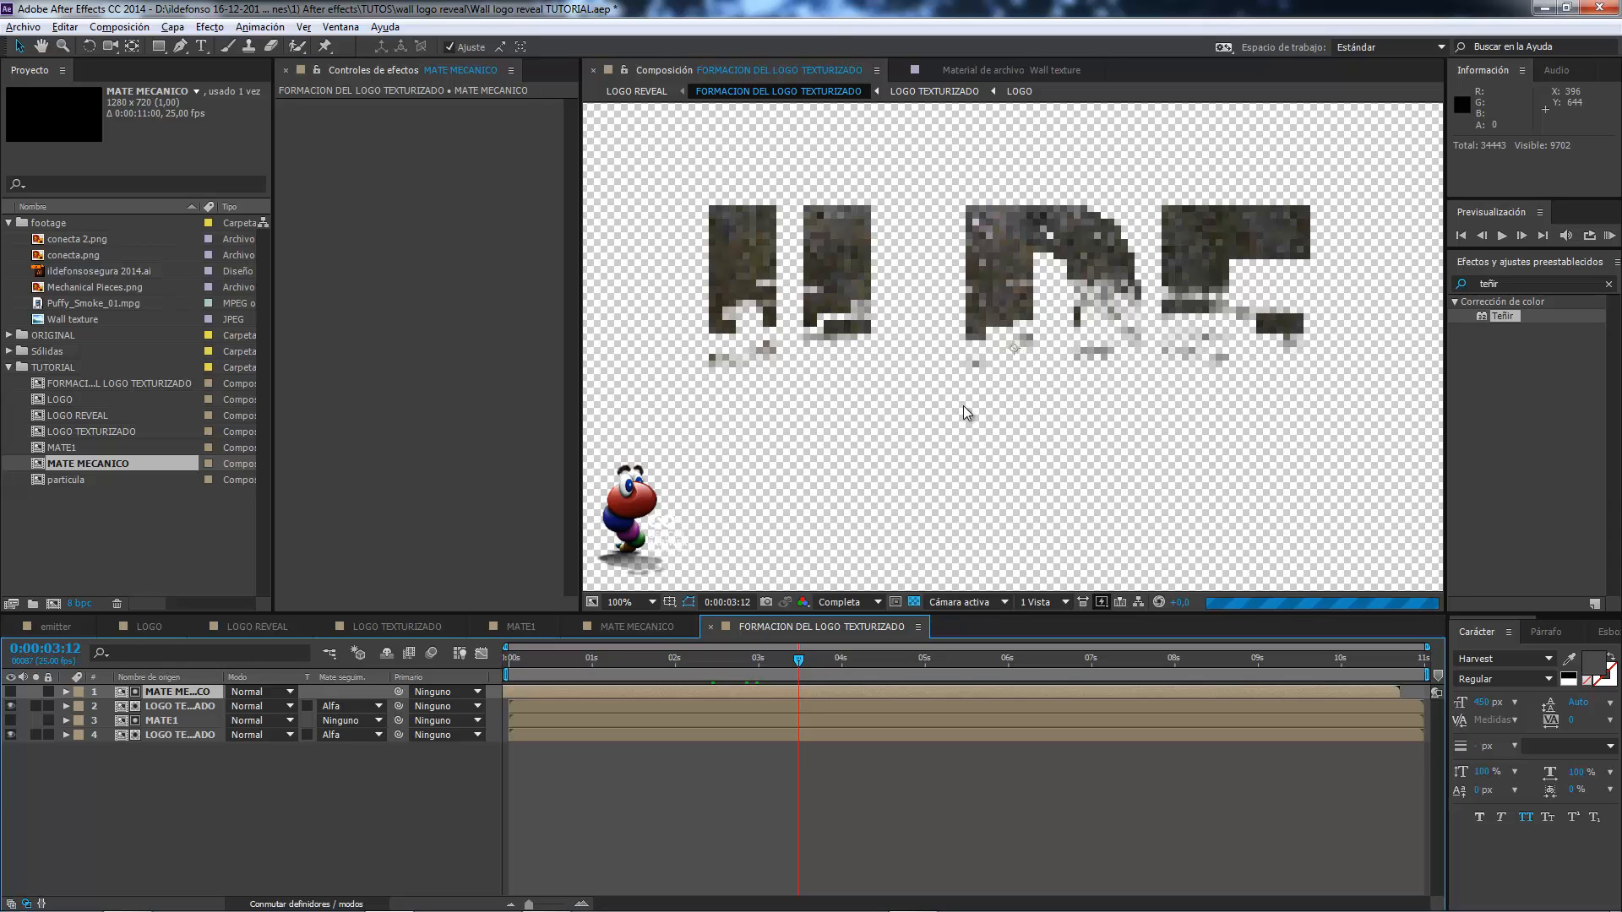
pyautogui.click(858, 658)
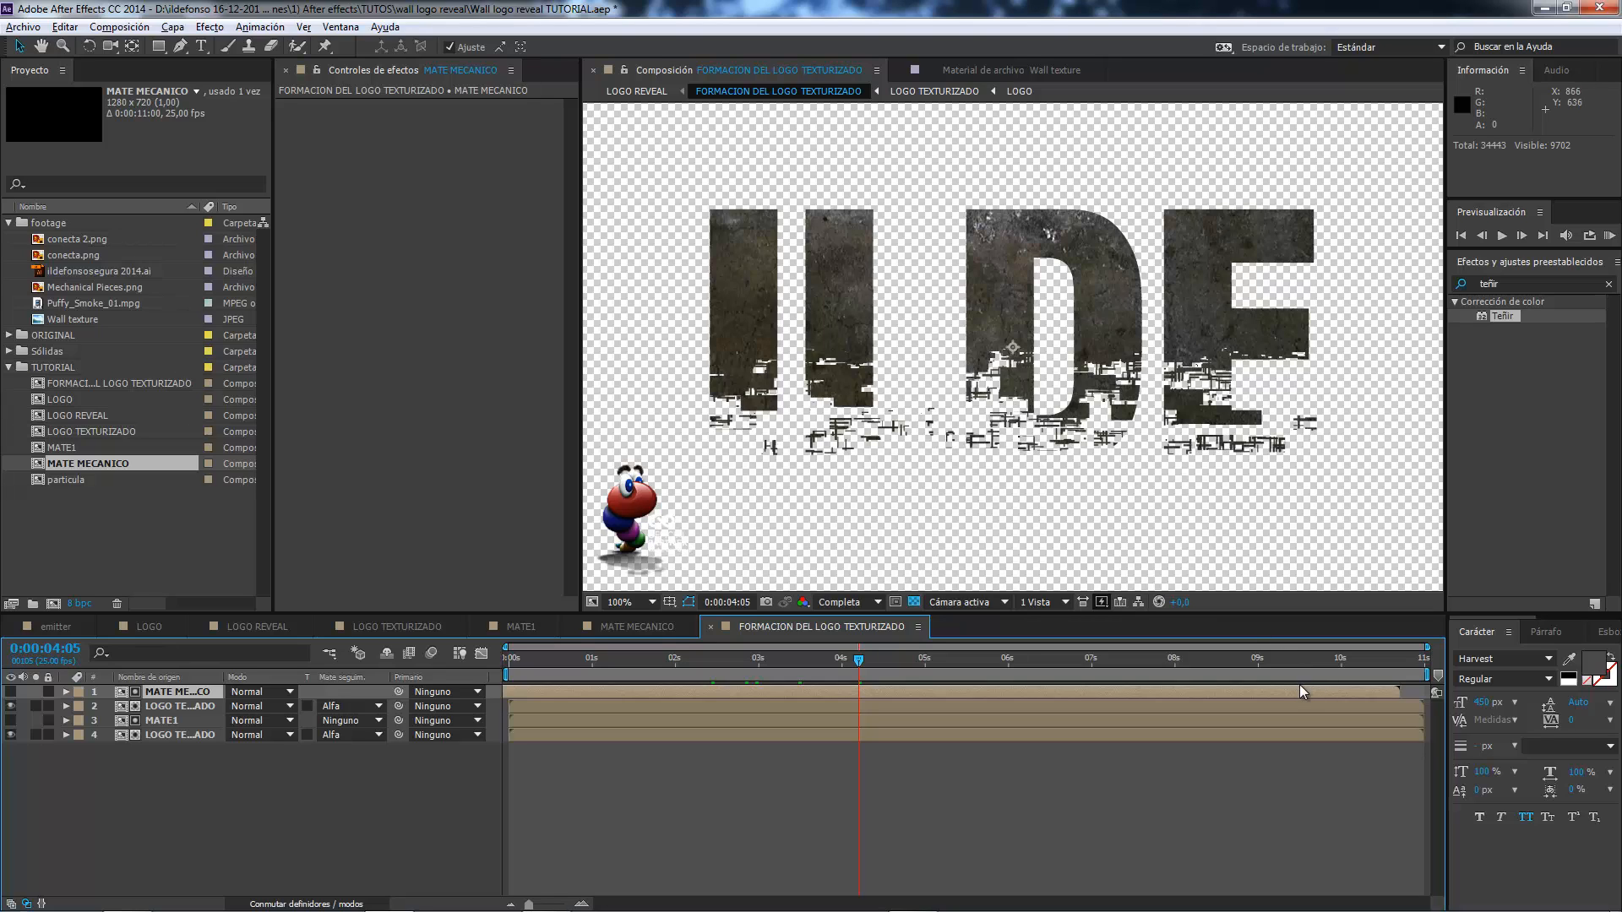
pyautogui.moveTo(1301, 688); pyautogui.dragTo(1305, 687)
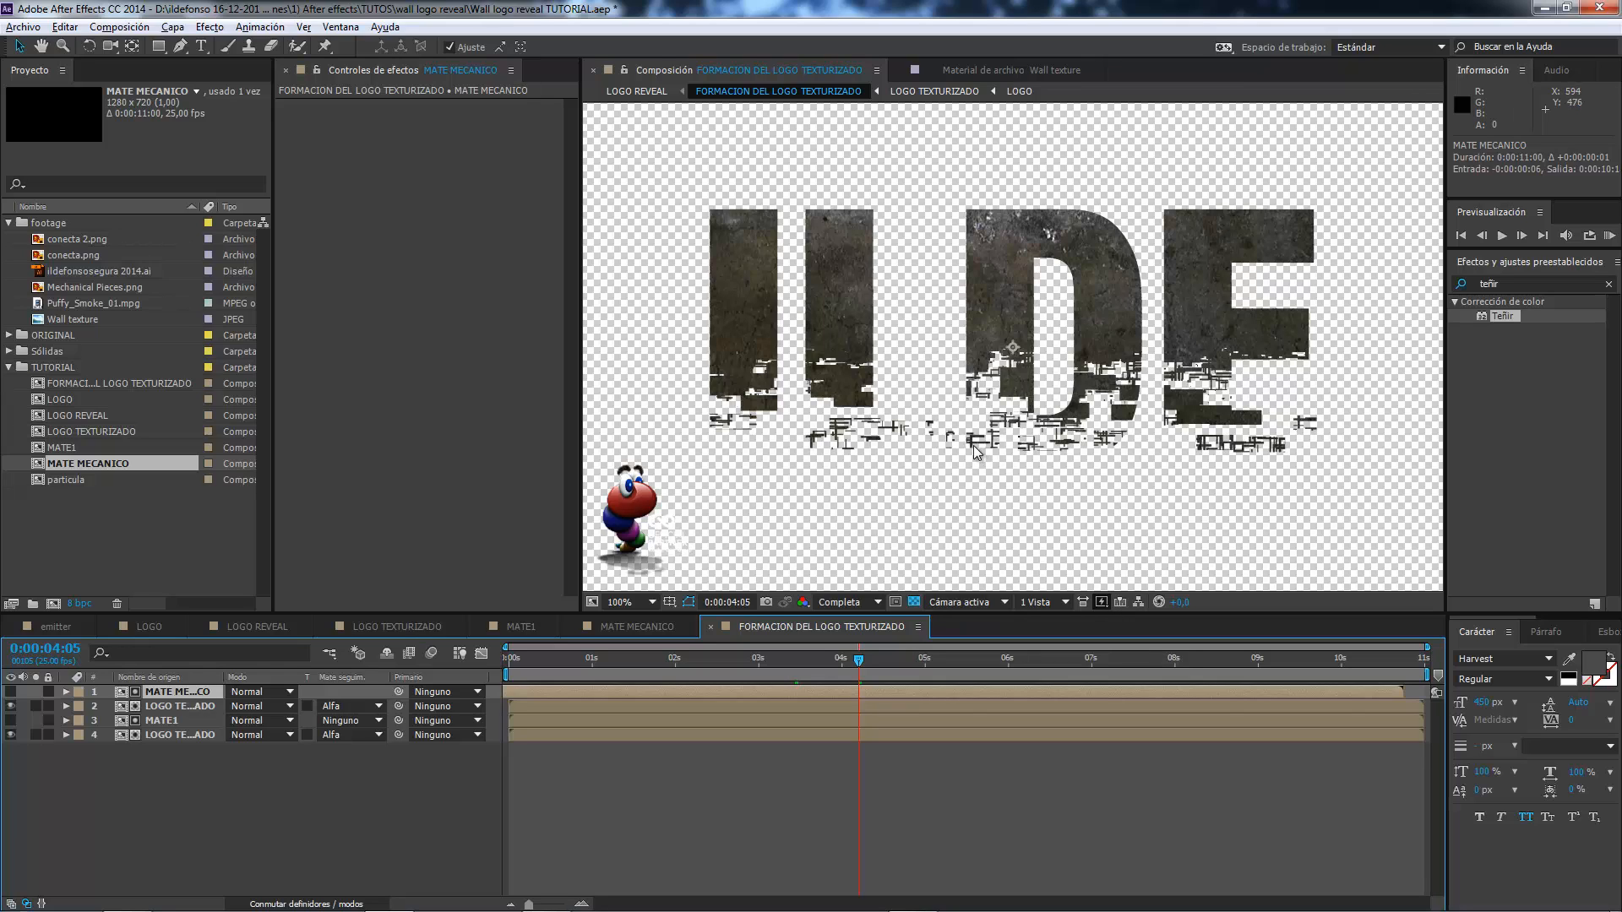
pyautogui.scroll(-1, 962, 434)
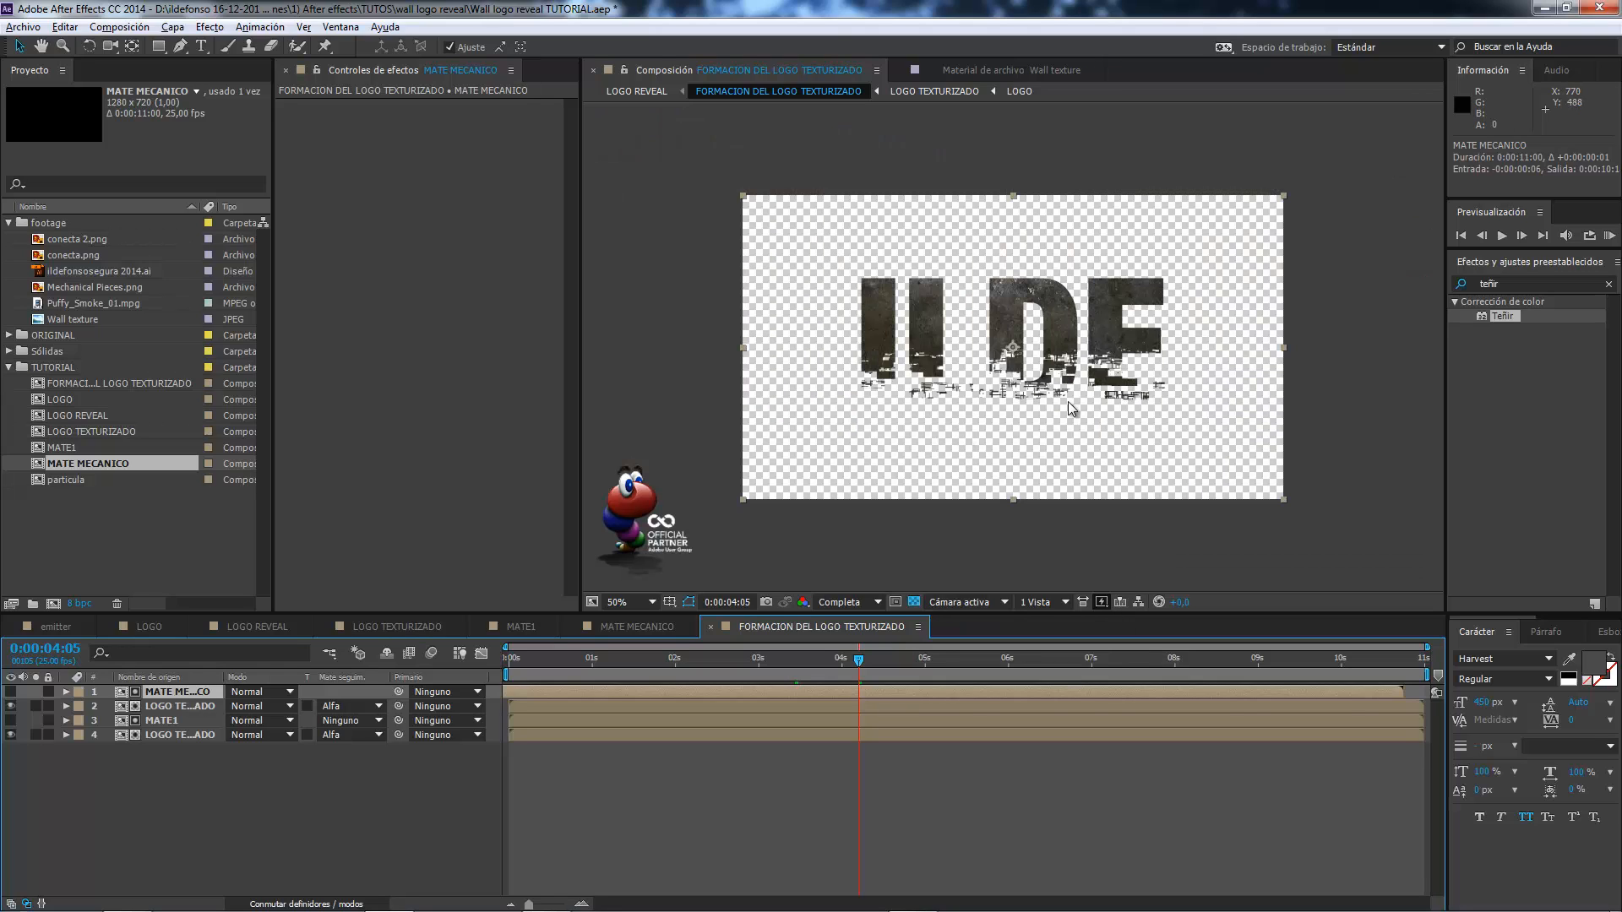
# Inspect the forming logo against the wall in the LOGO REVEAL composition and return to FORMACION DEL LOGO TEXTURIZADO.
pyautogui.click(489, 629)
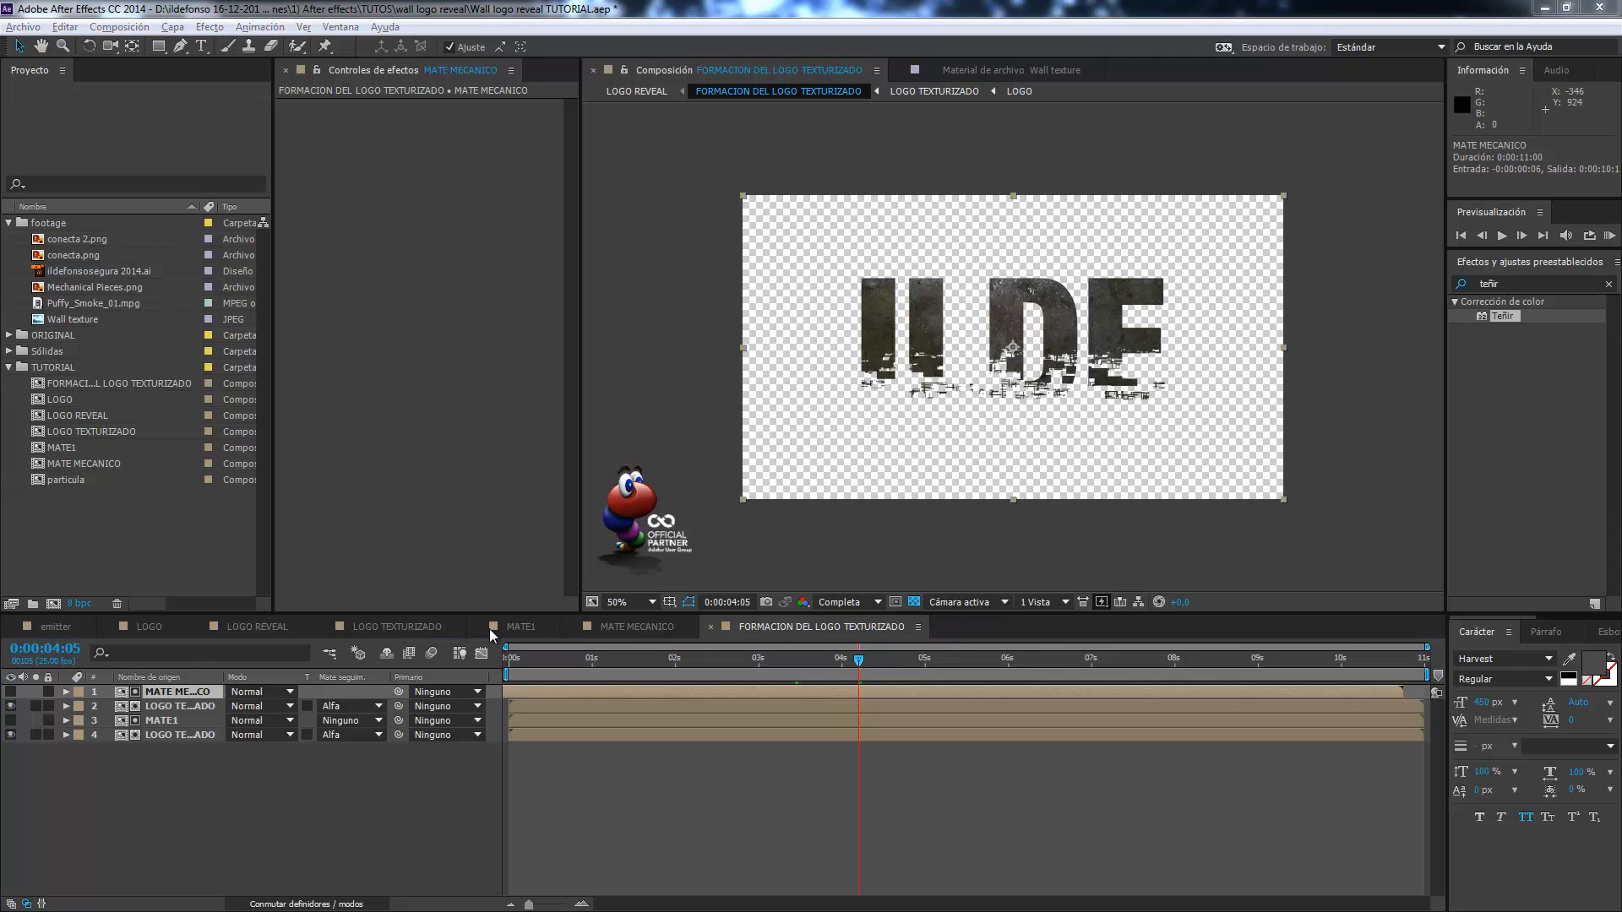
pyautogui.click(243, 627)
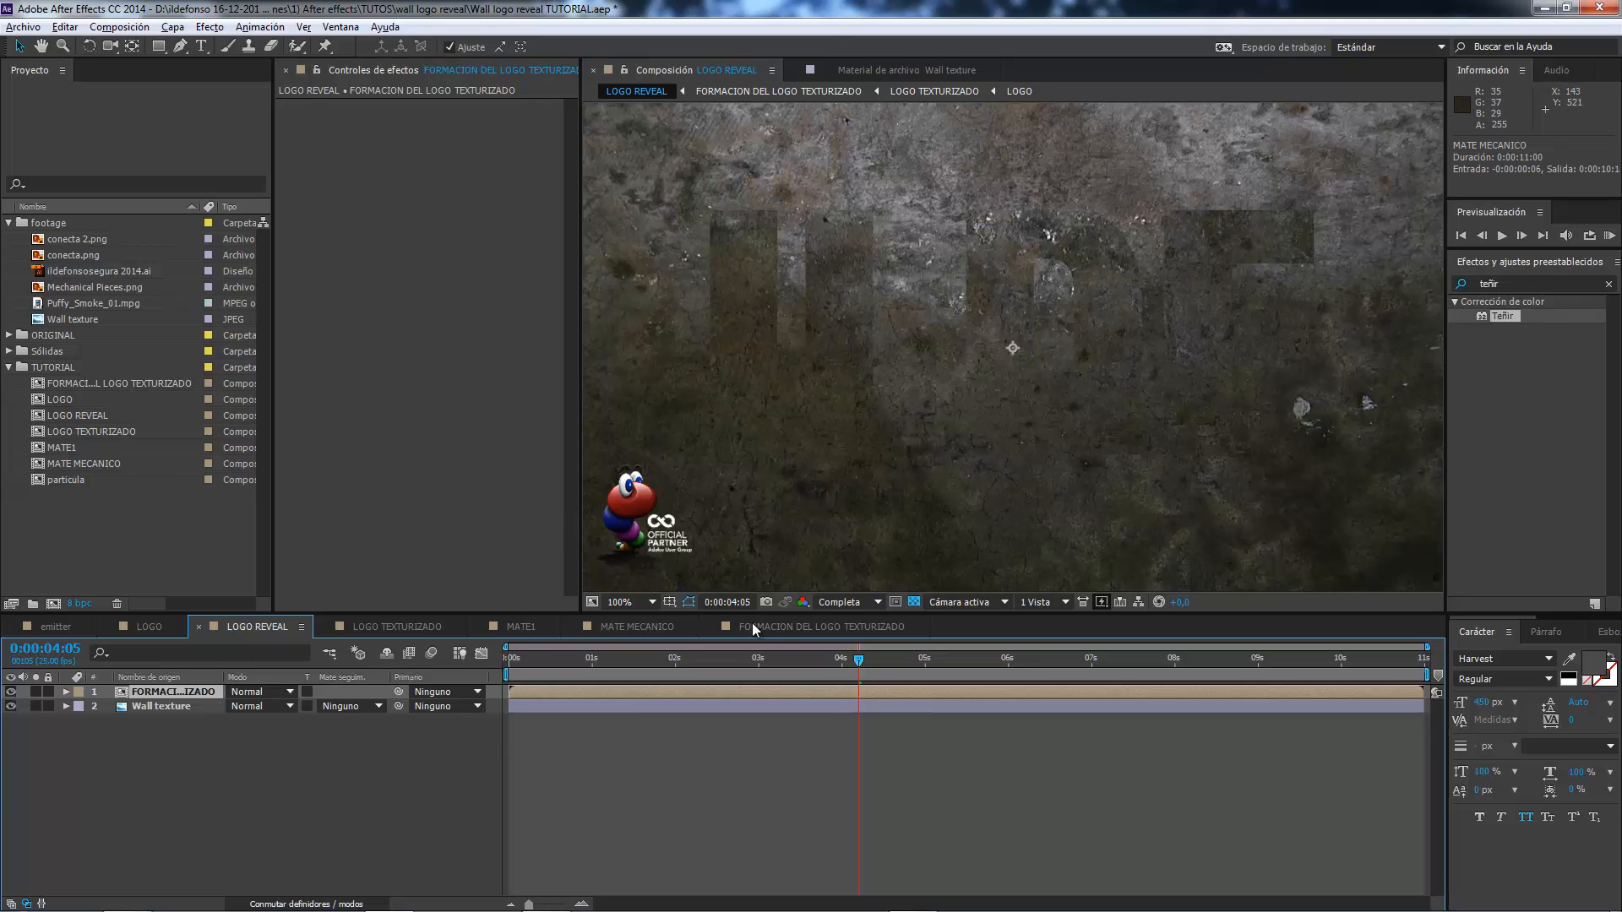
pyautogui.click(781, 626)
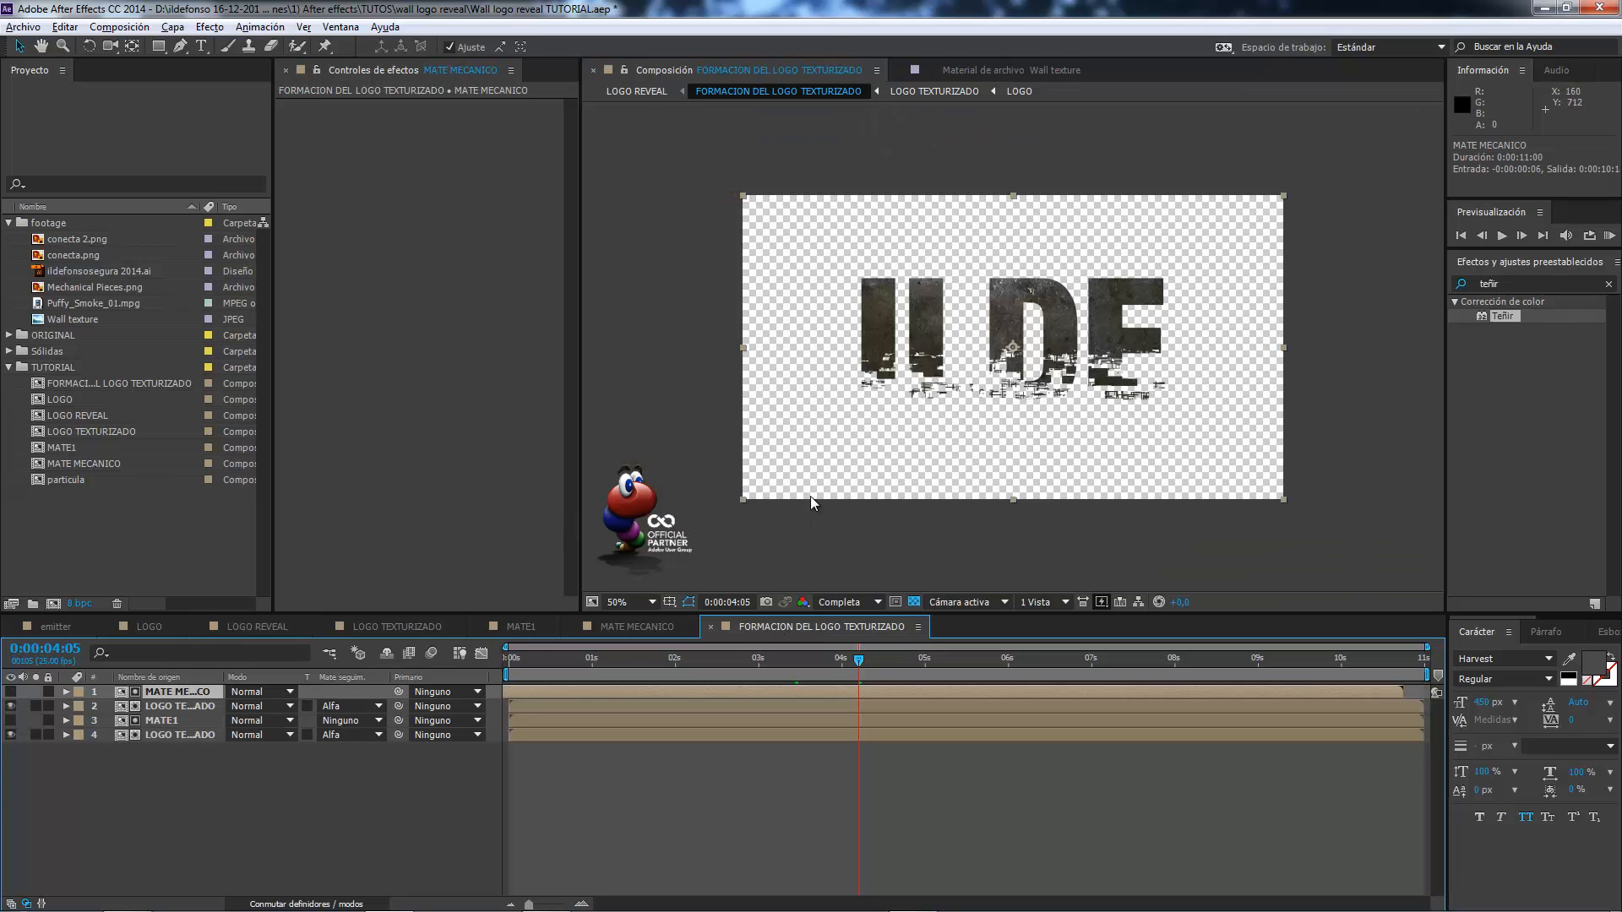
# Add the Sombra paralela and Resplandor interior layer styles to the LOGO TEXTURIZADO layer matted by MATE1.
pyautogui.click(200, 734)
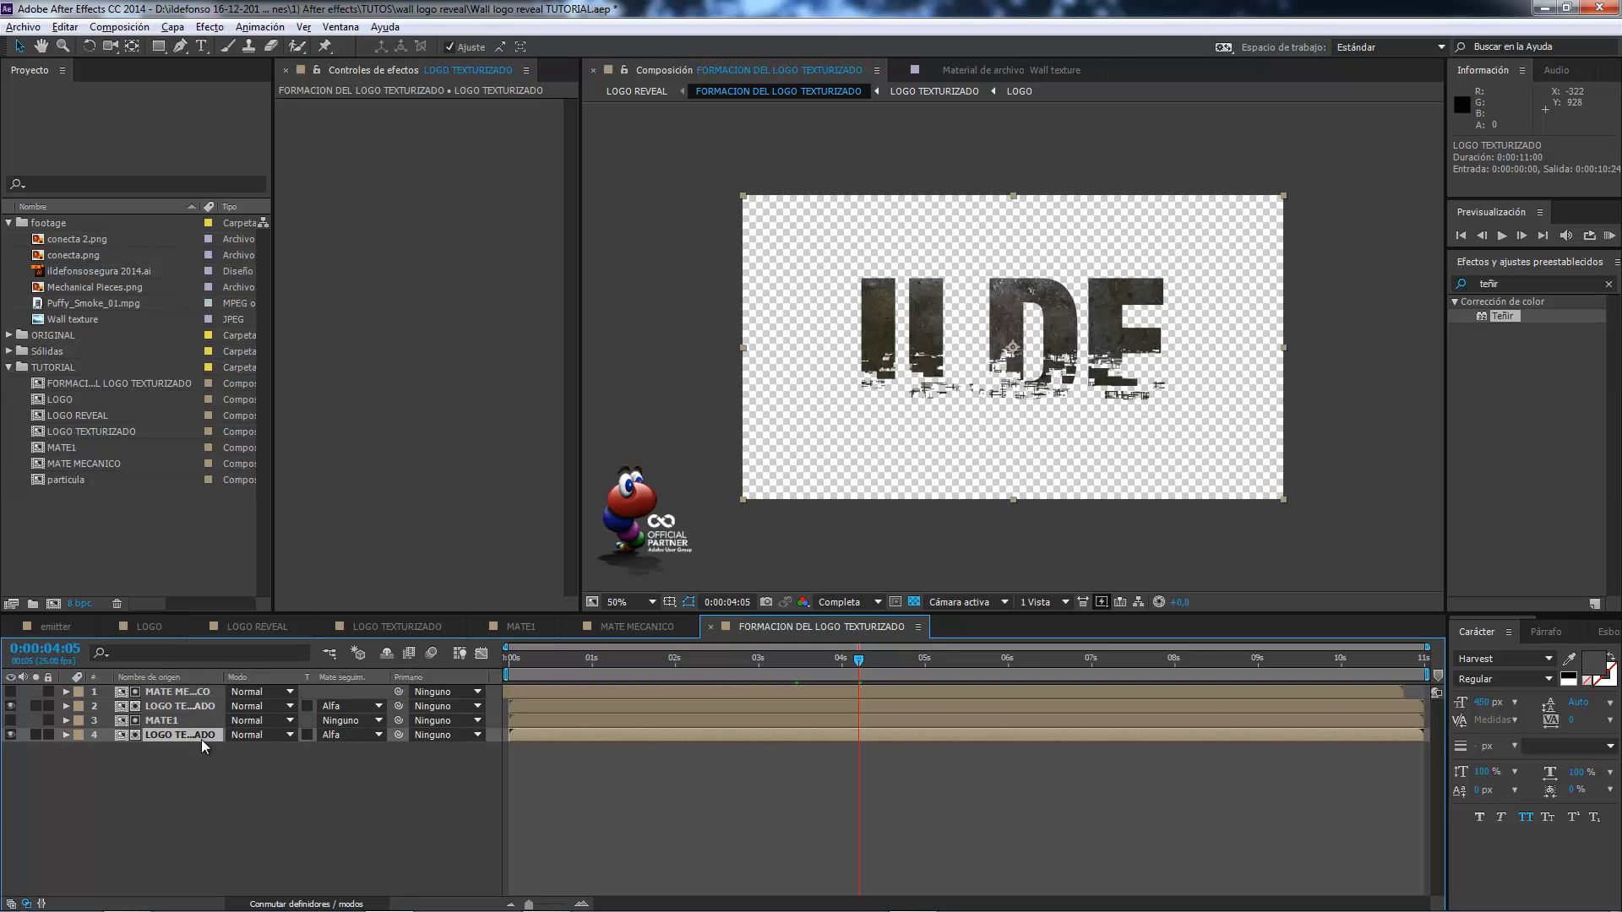
pyautogui.rightClick(179, 735)
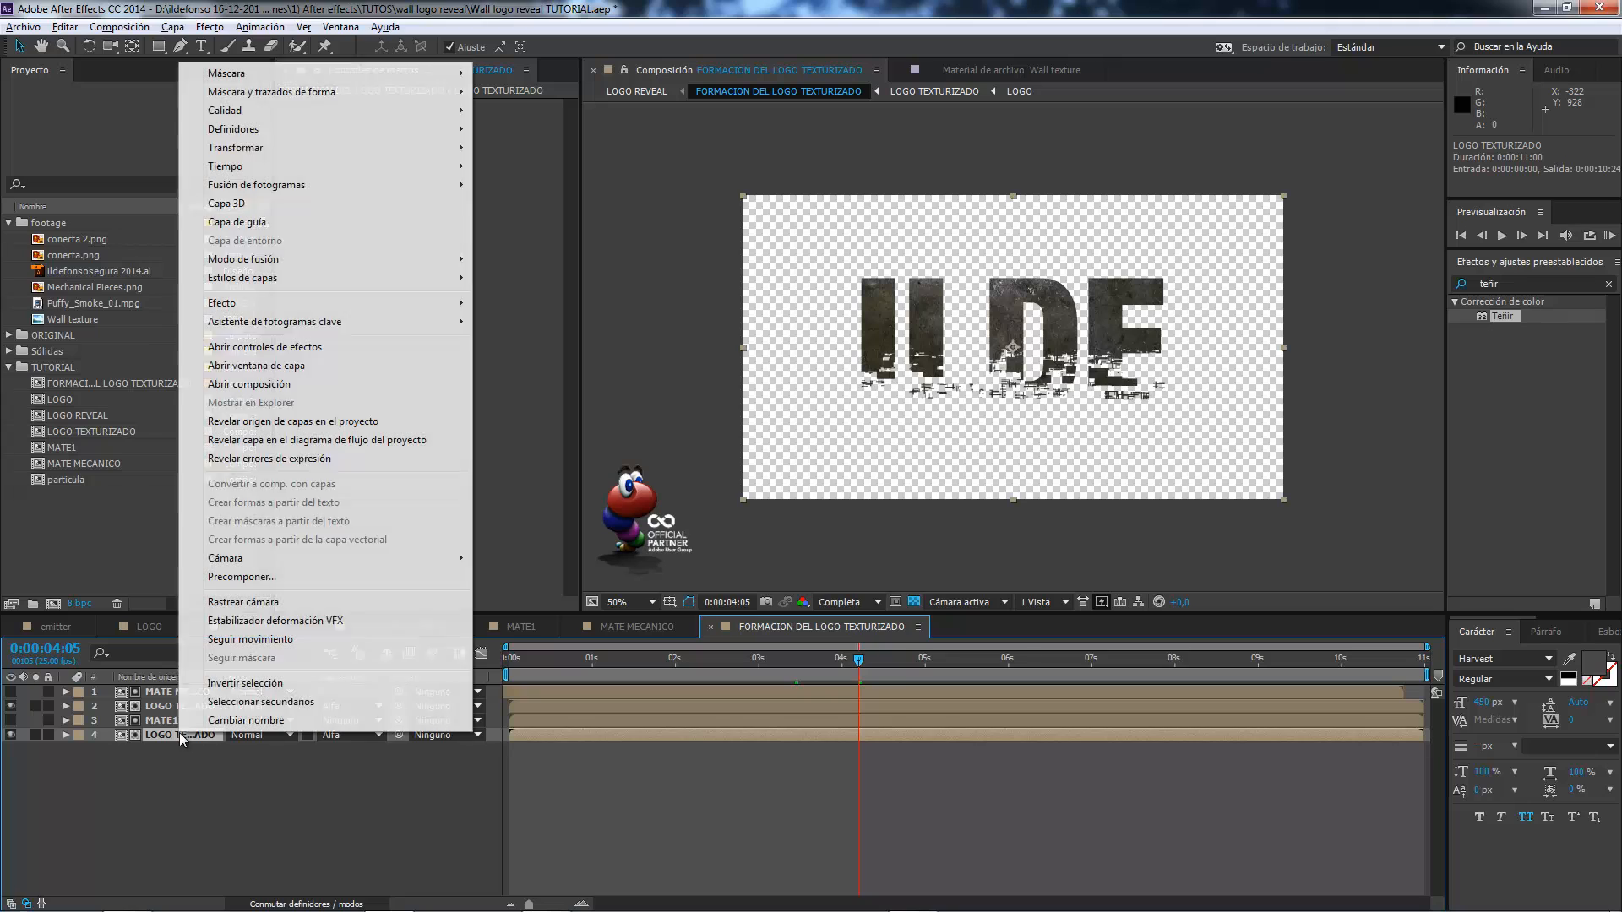
pyautogui.moveTo(248, 281)
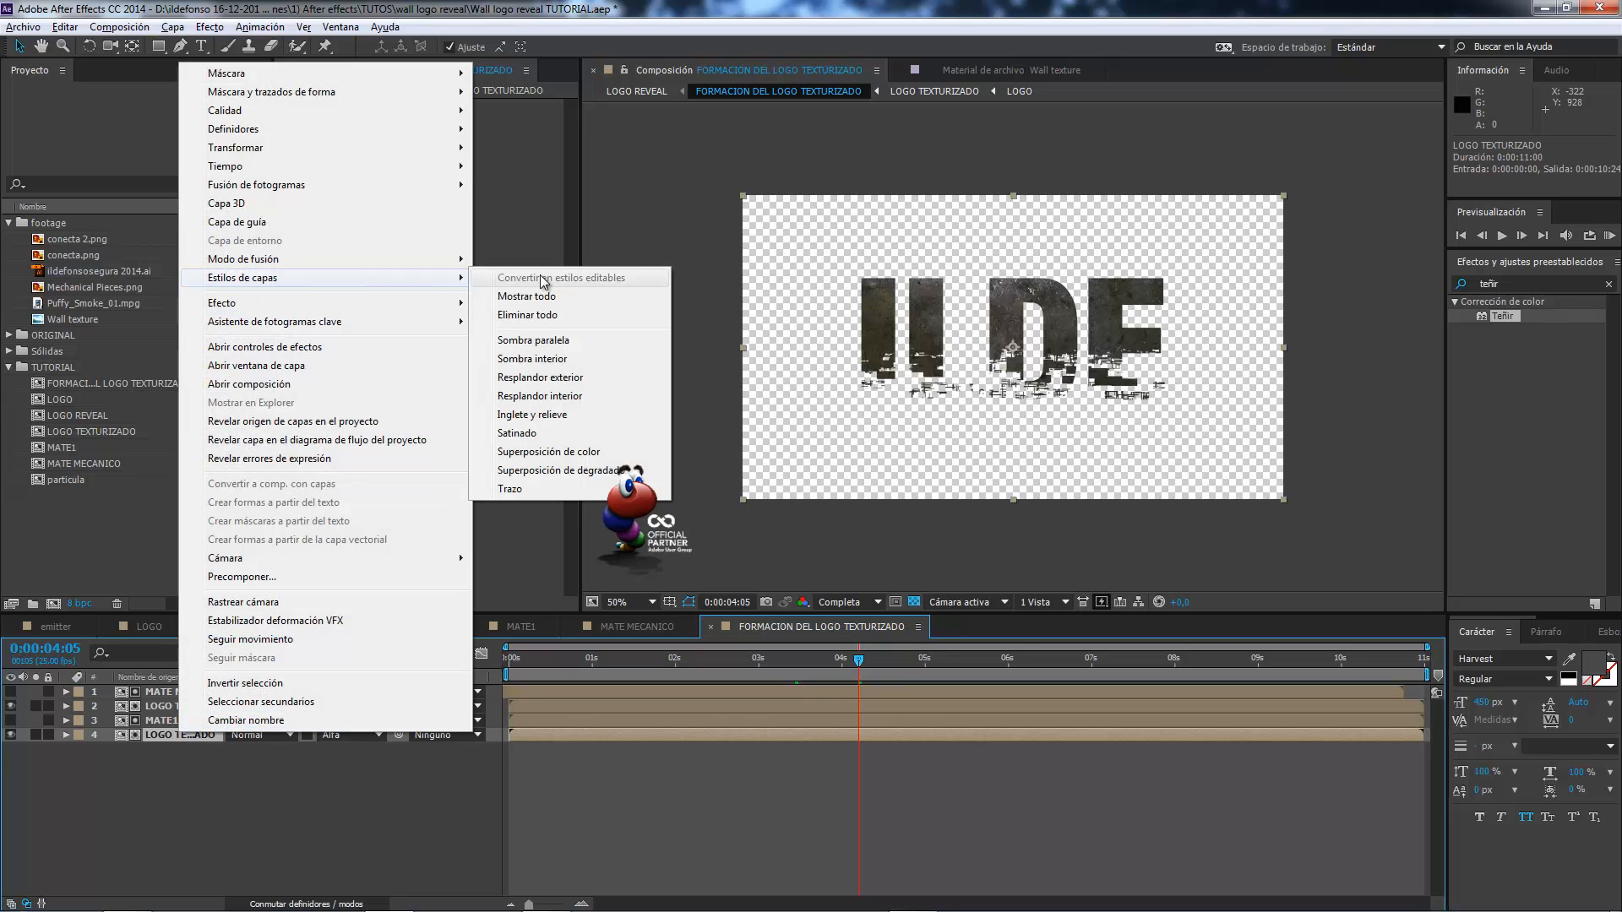
pyautogui.click(575, 347)
pyautogui.rightClick(194, 733)
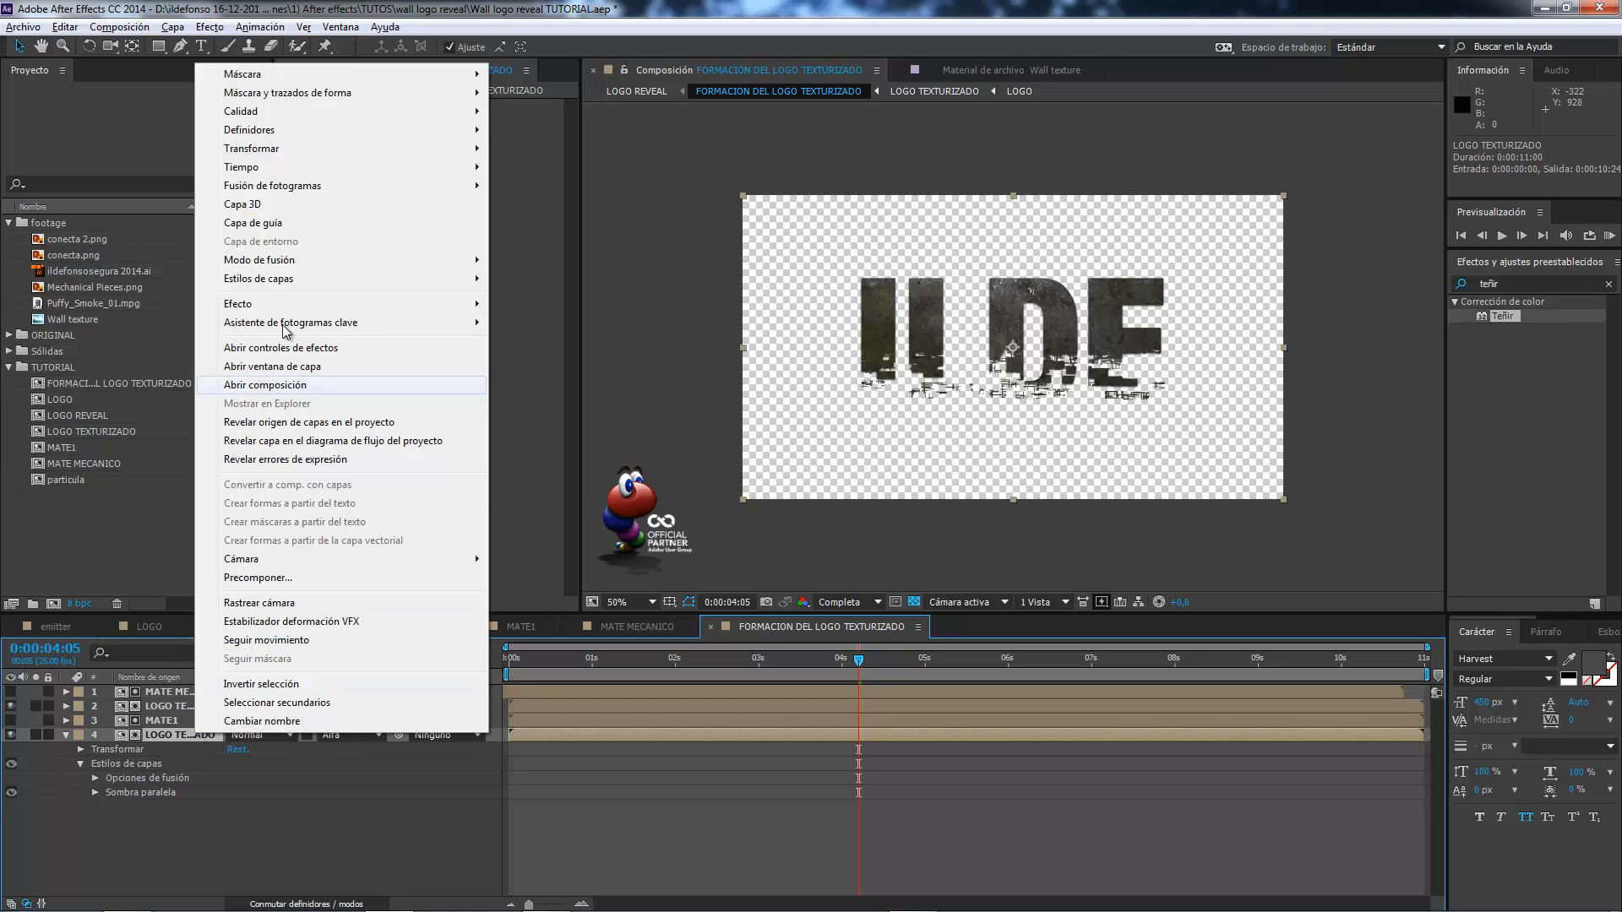
pyautogui.moveTo(285, 281)
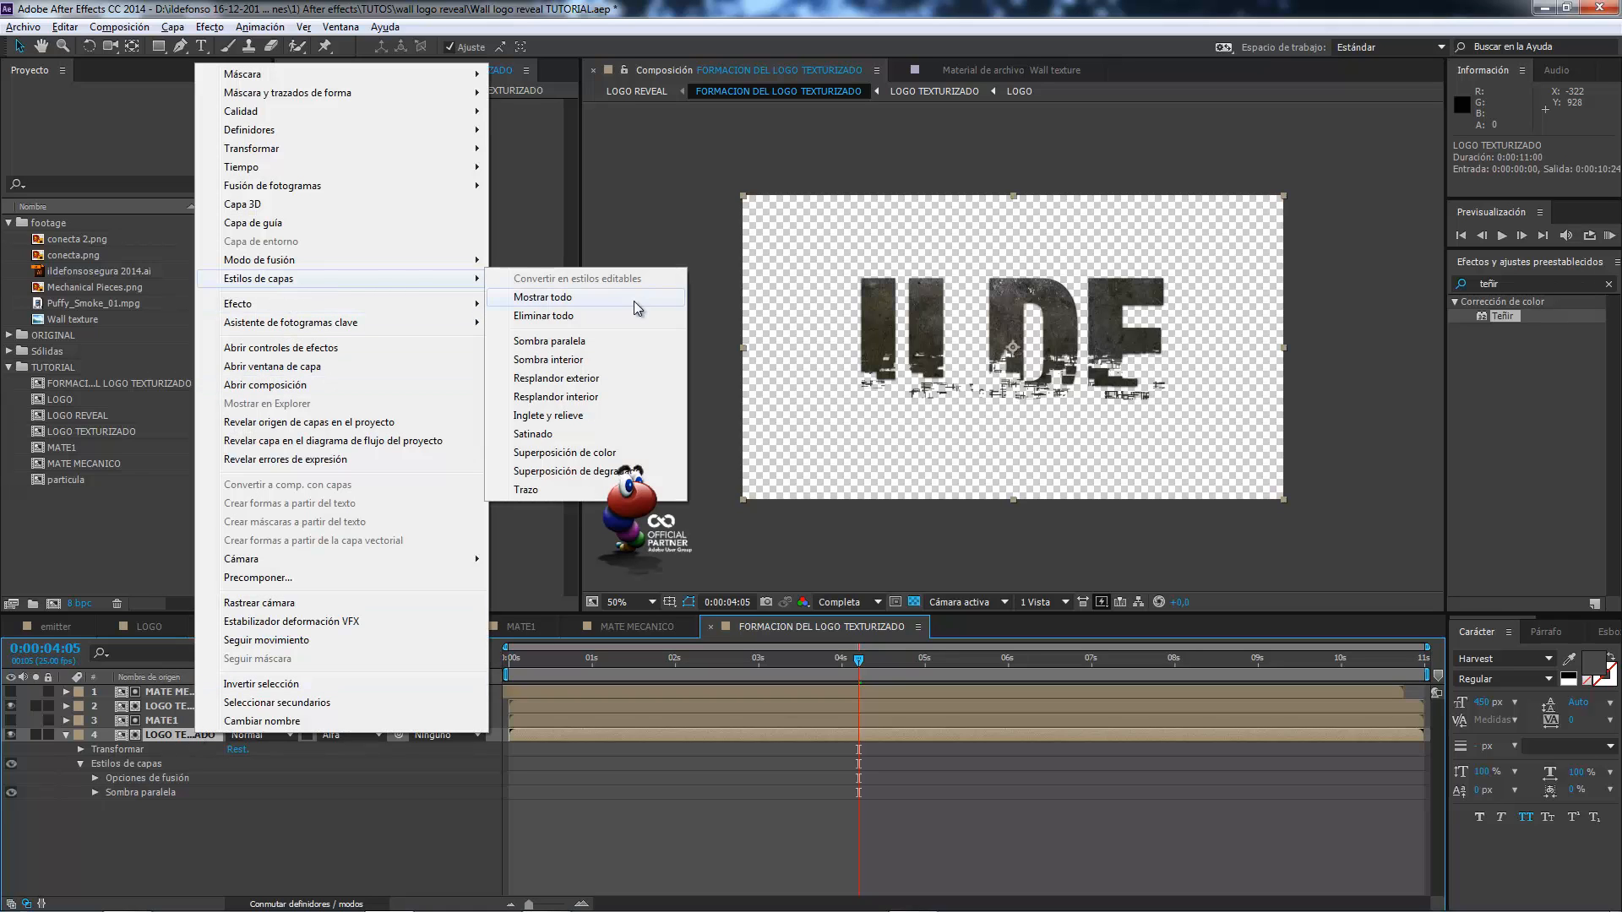
pyautogui.click(591, 397)
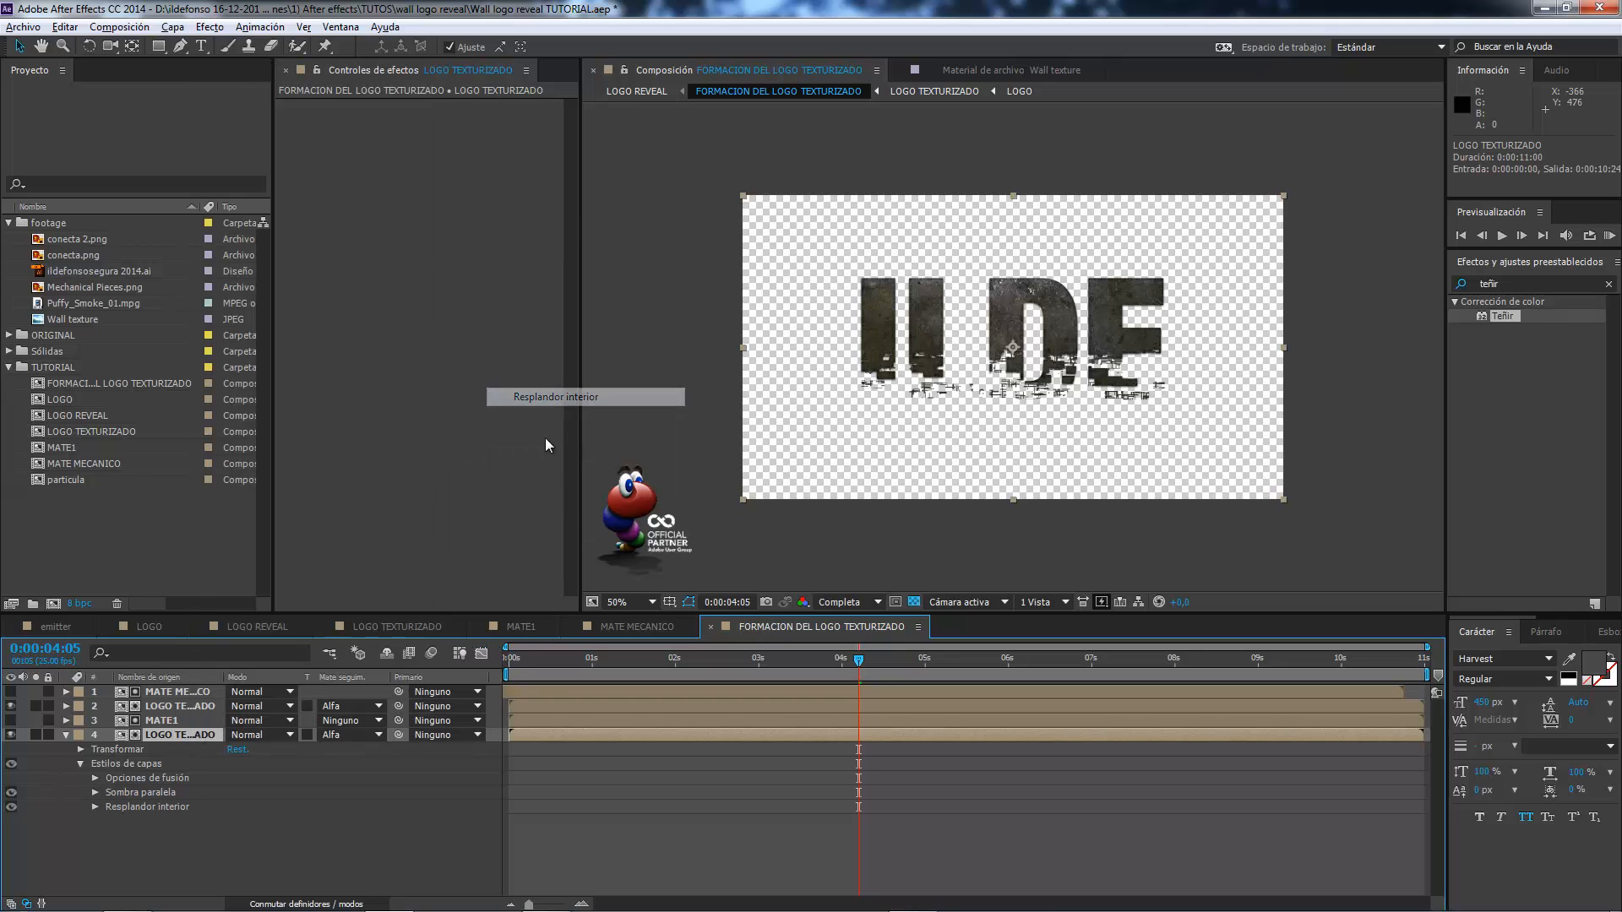
# Add the Inglete y relieve layer style to the same logo layer and view the composition at 100% without the transparency grid.
pyautogui.rightClick(184, 738)
pyautogui.moveTo(279, 287)
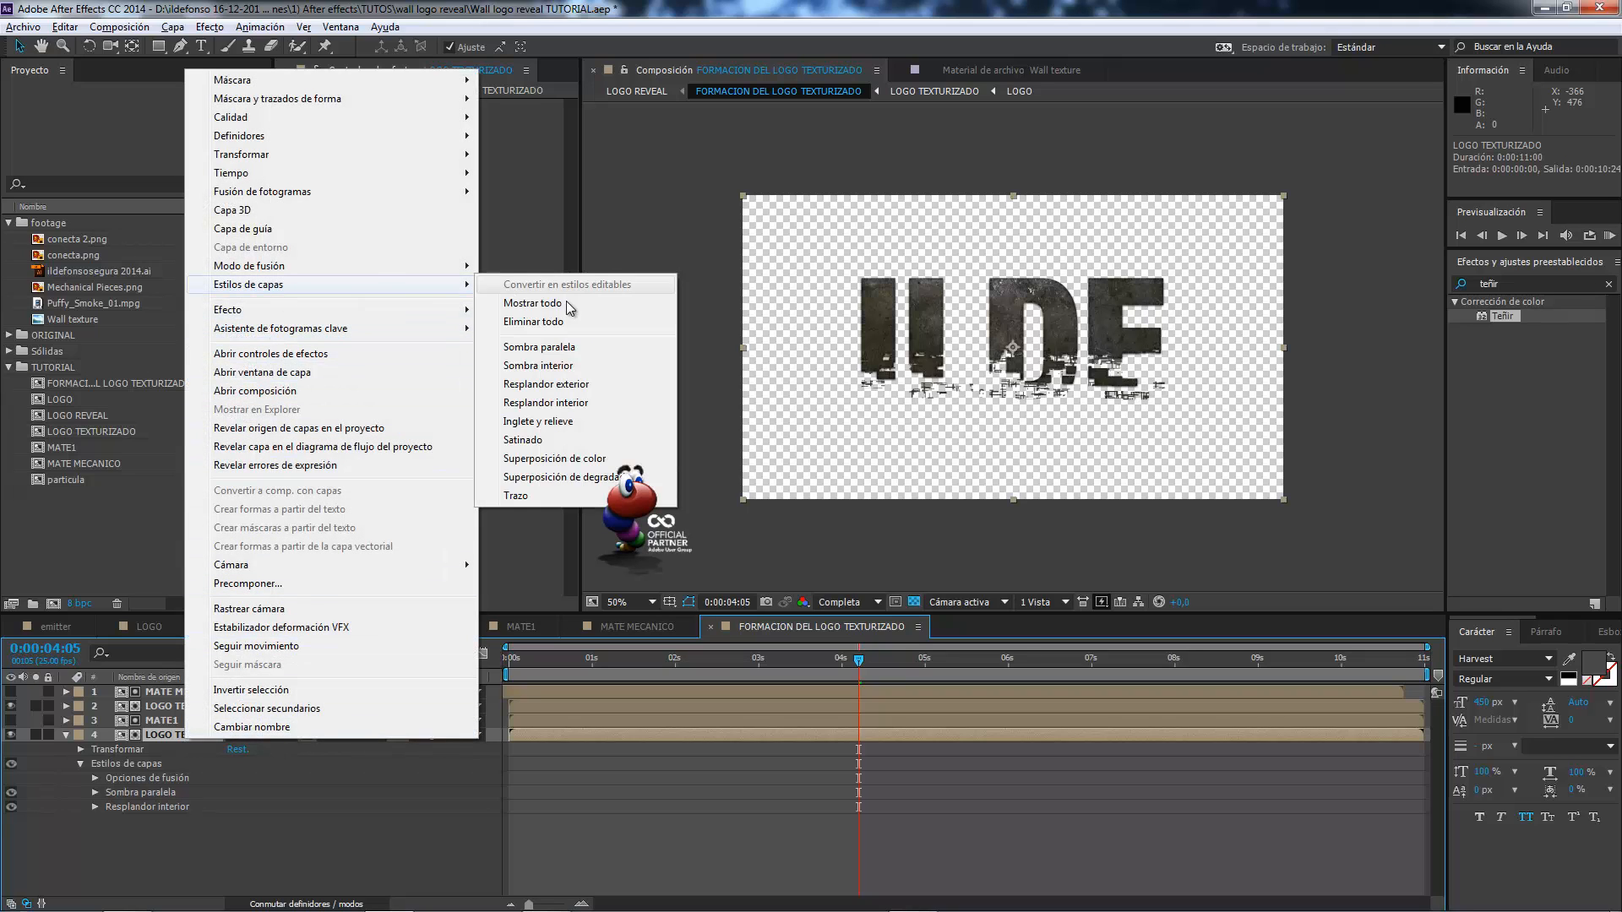
pyautogui.click(547, 421)
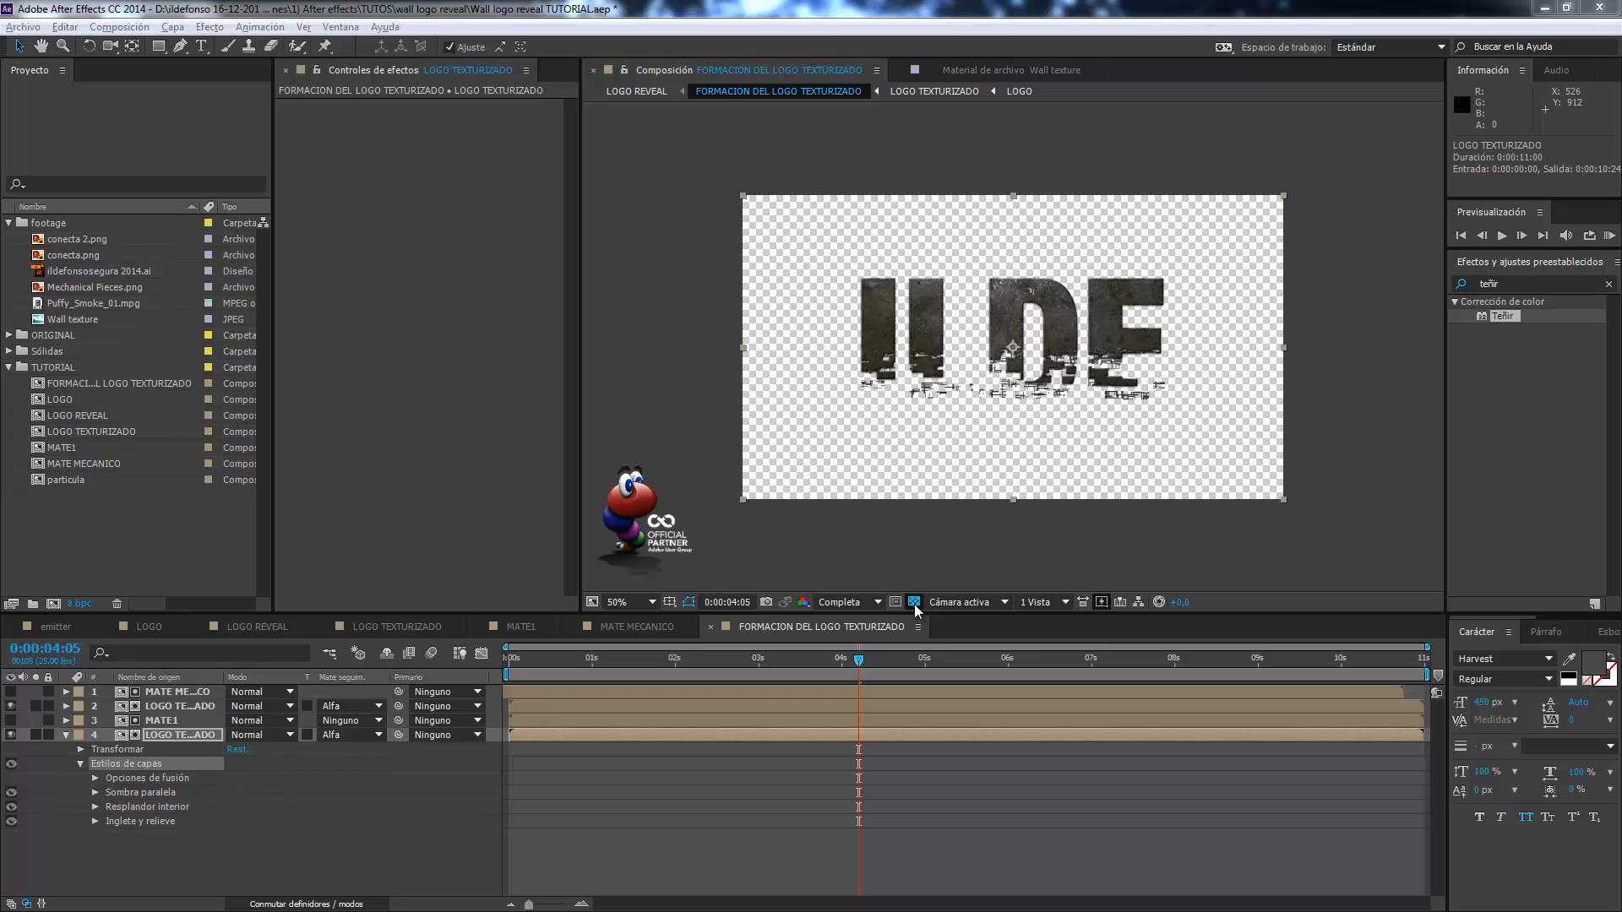
pyautogui.click(914, 602)
pyautogui.press('/')
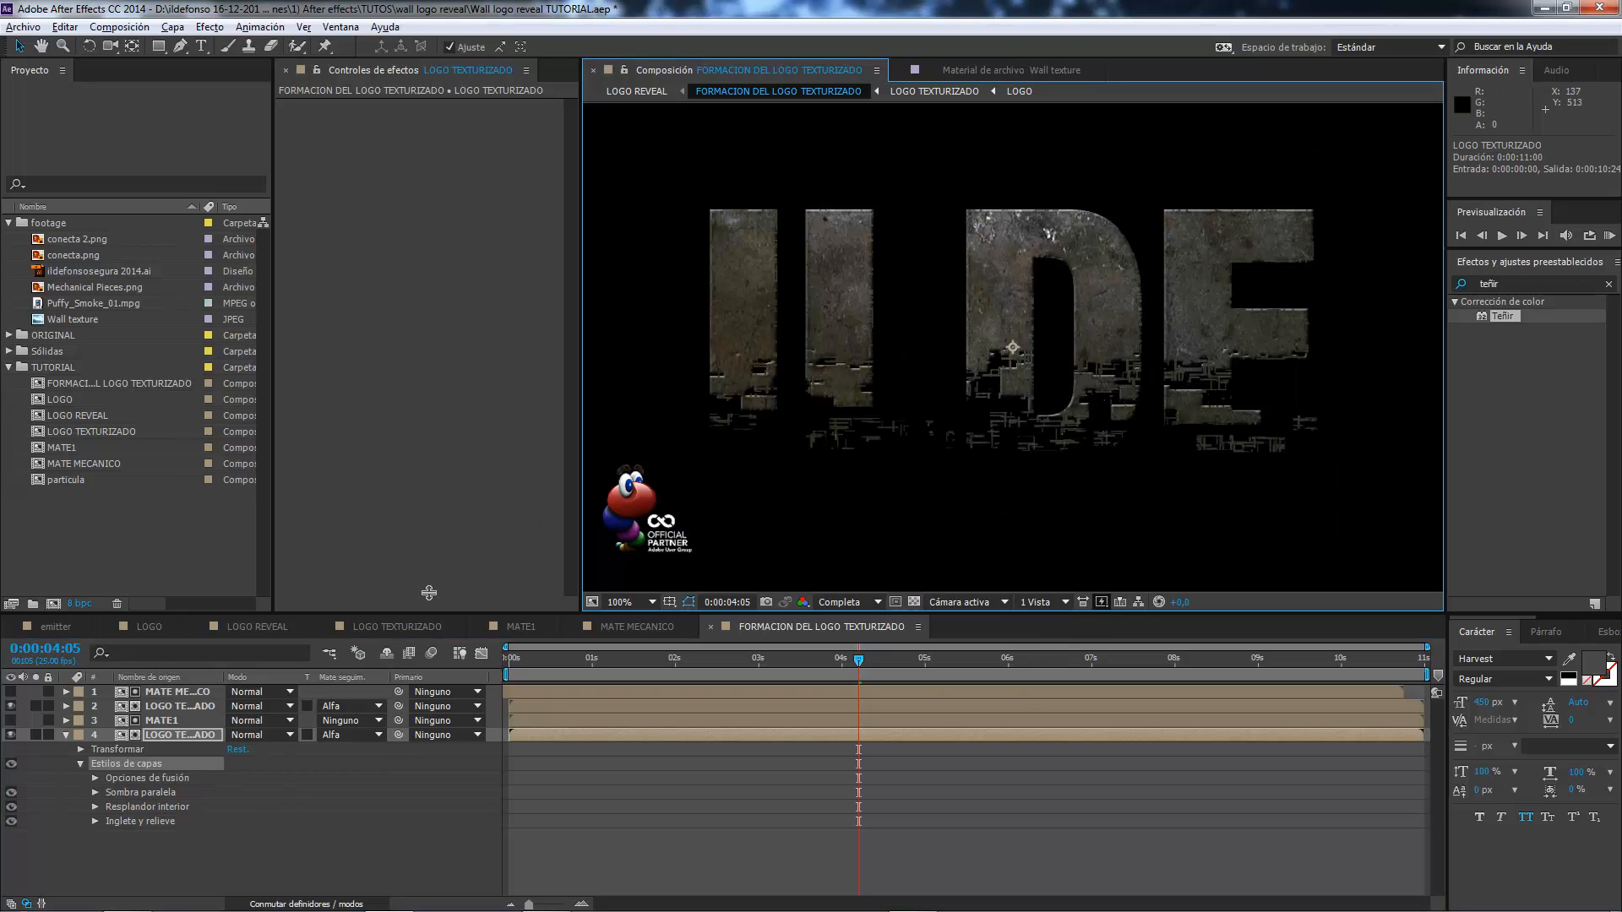
# Examine the Sombra paralela style's opacity, angle, distance and size settings on the MATE1-matted logo layer.
pyautogui.click(105, 794)
pyautogui.click(95, 793)
pyautogui.scroll(-1, 171, 788)
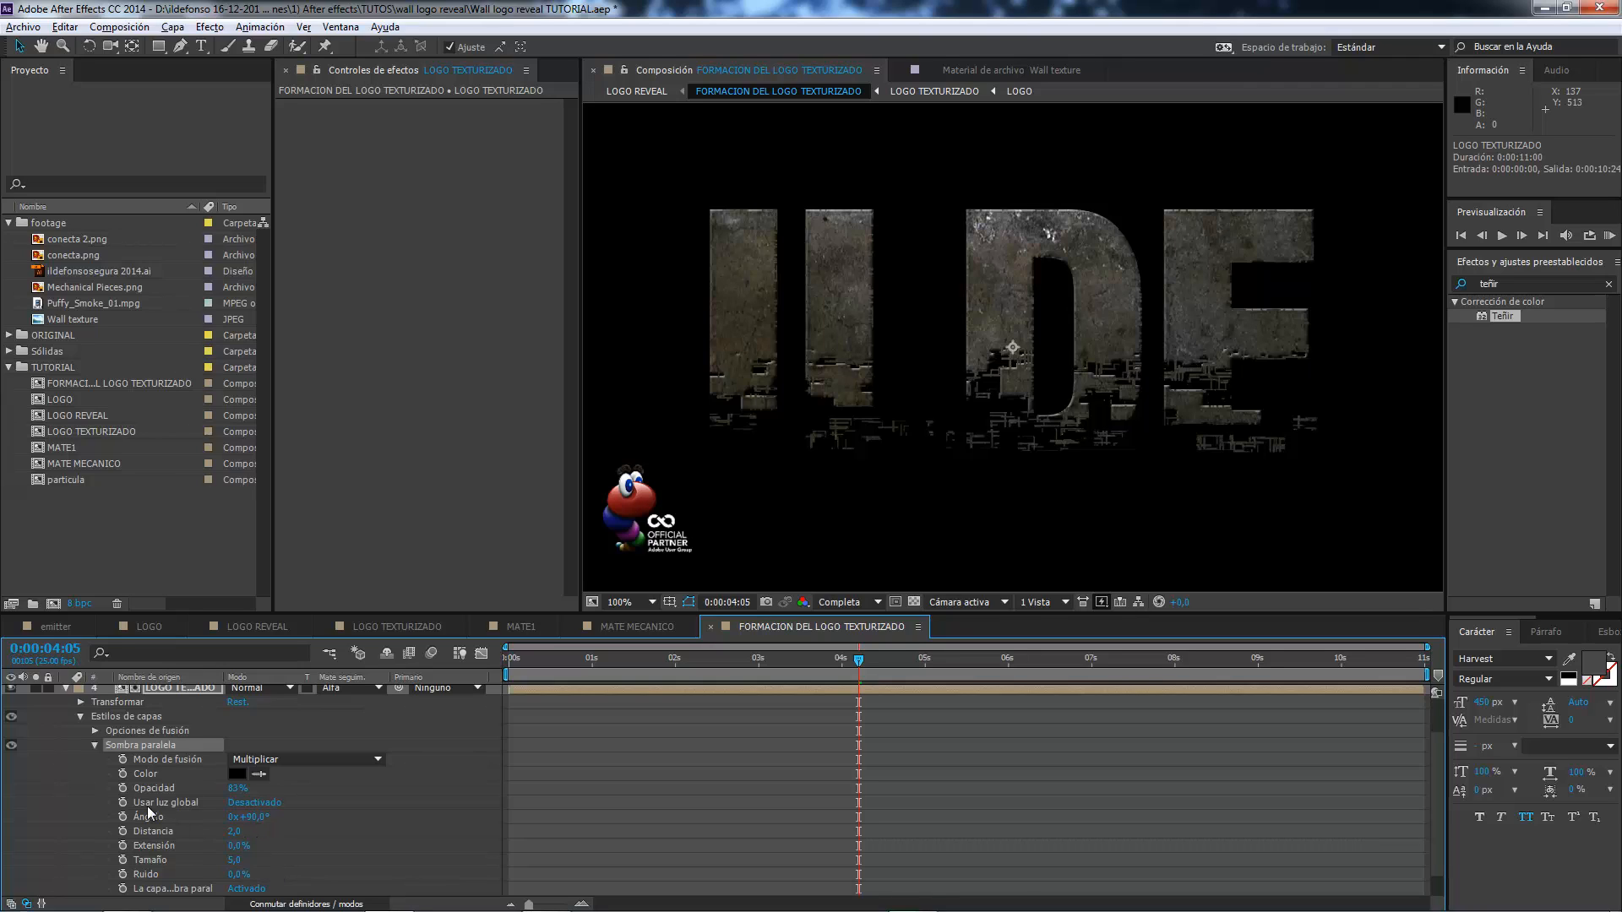
pyautogui.click(95, 746)
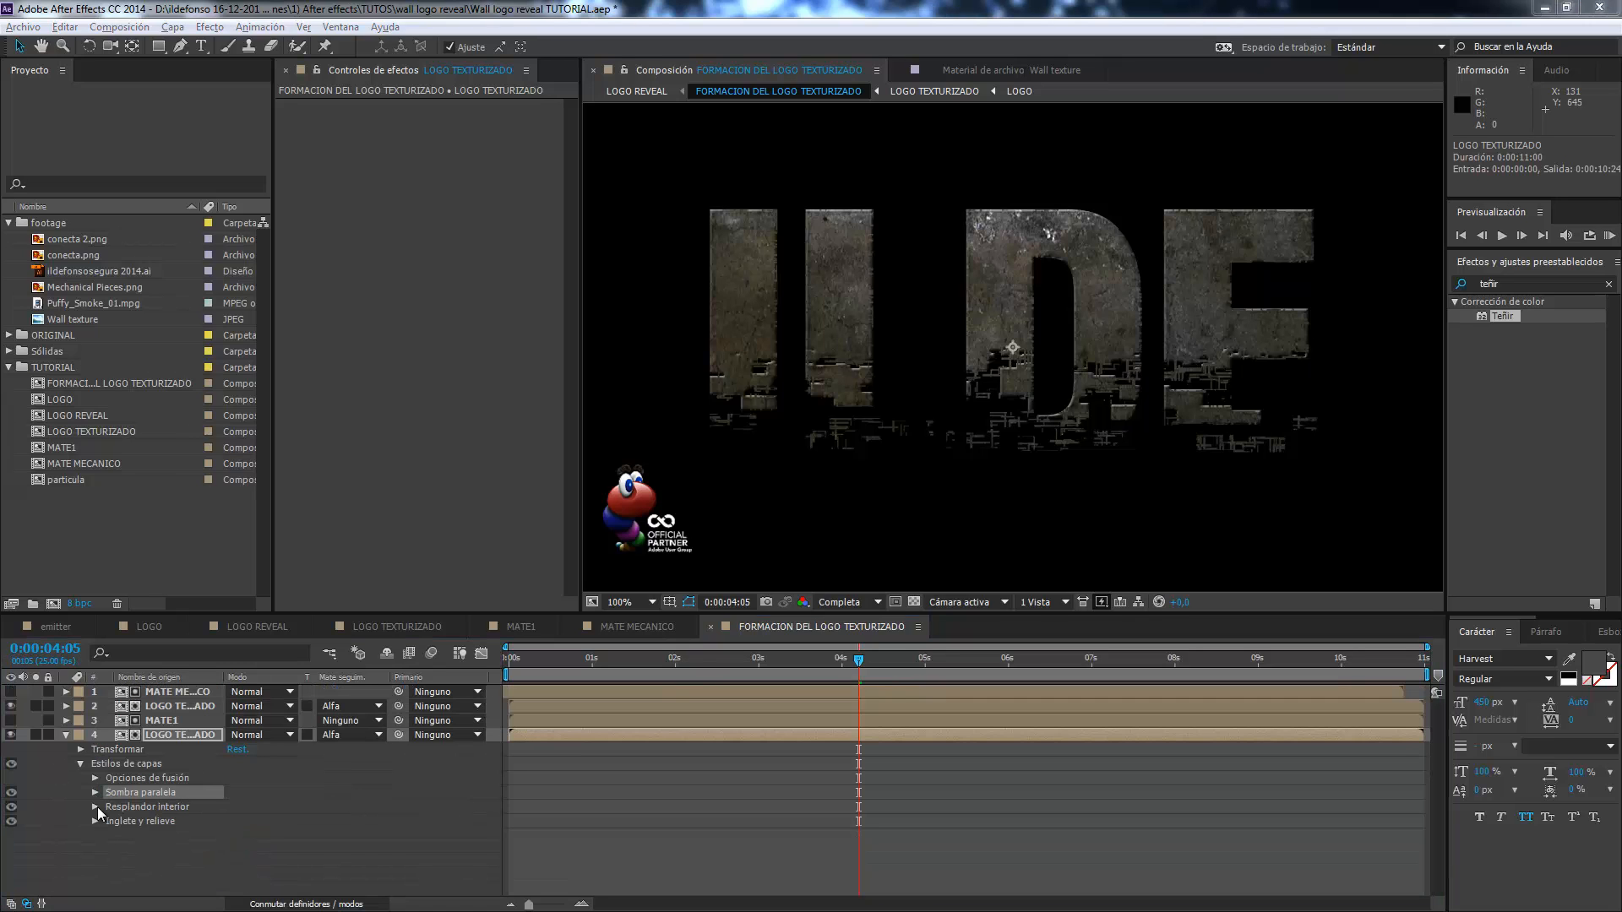
# Examine the Resplandor interior style's settings, including its glow colour, keeping the current colour.
pyautogui.click(94, 806)
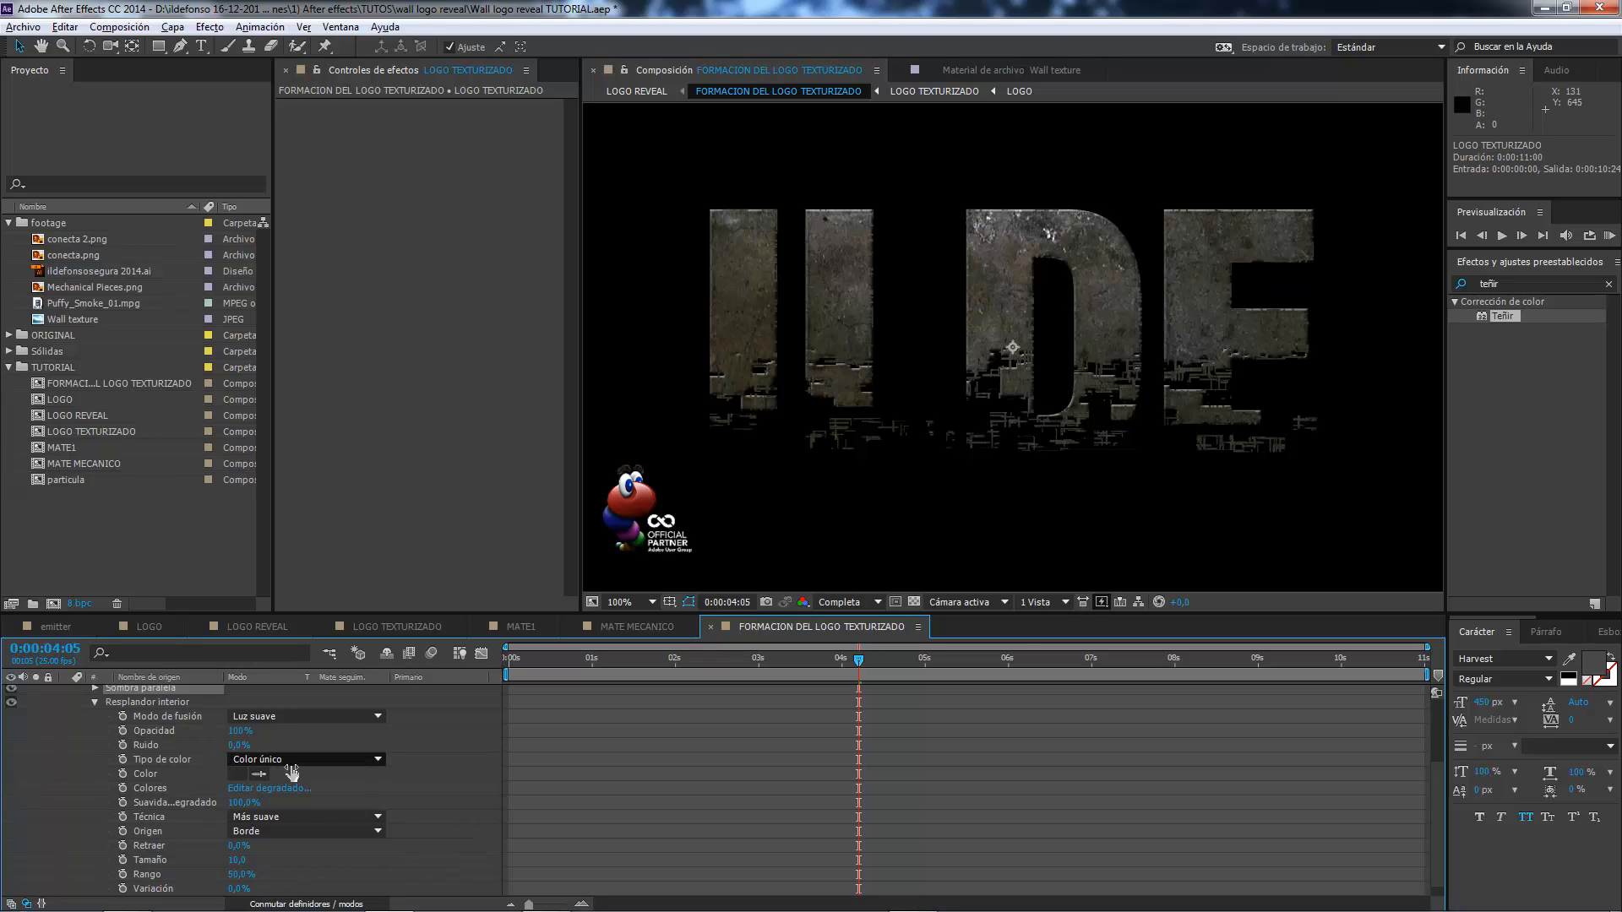
pyautogui.click(238, 774)
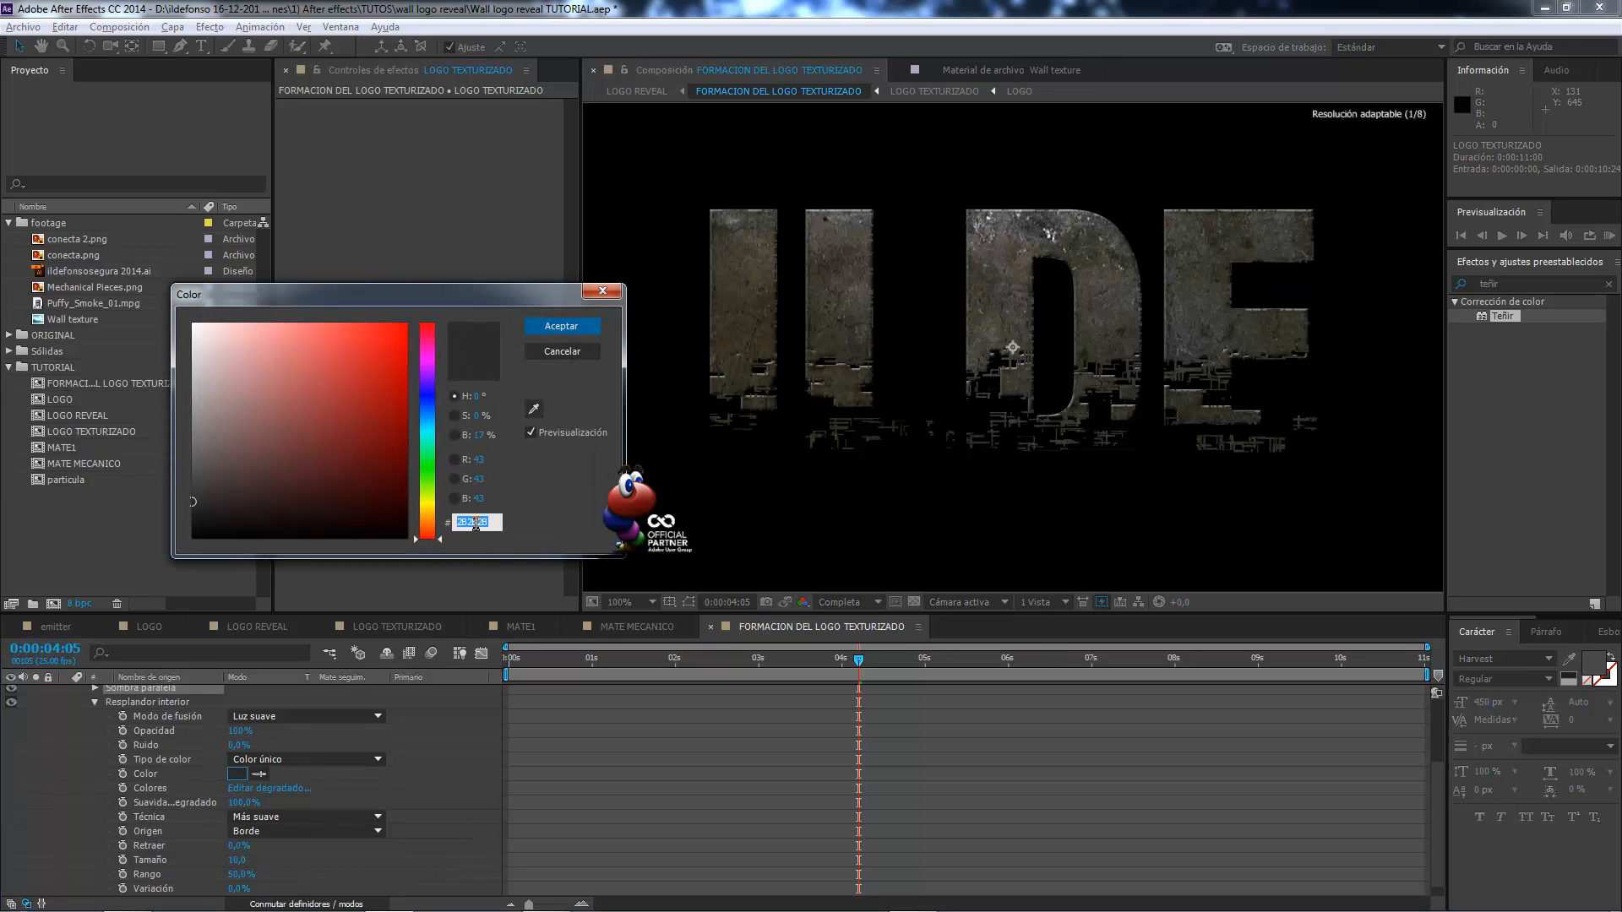
pyautogui.click(574, 328)
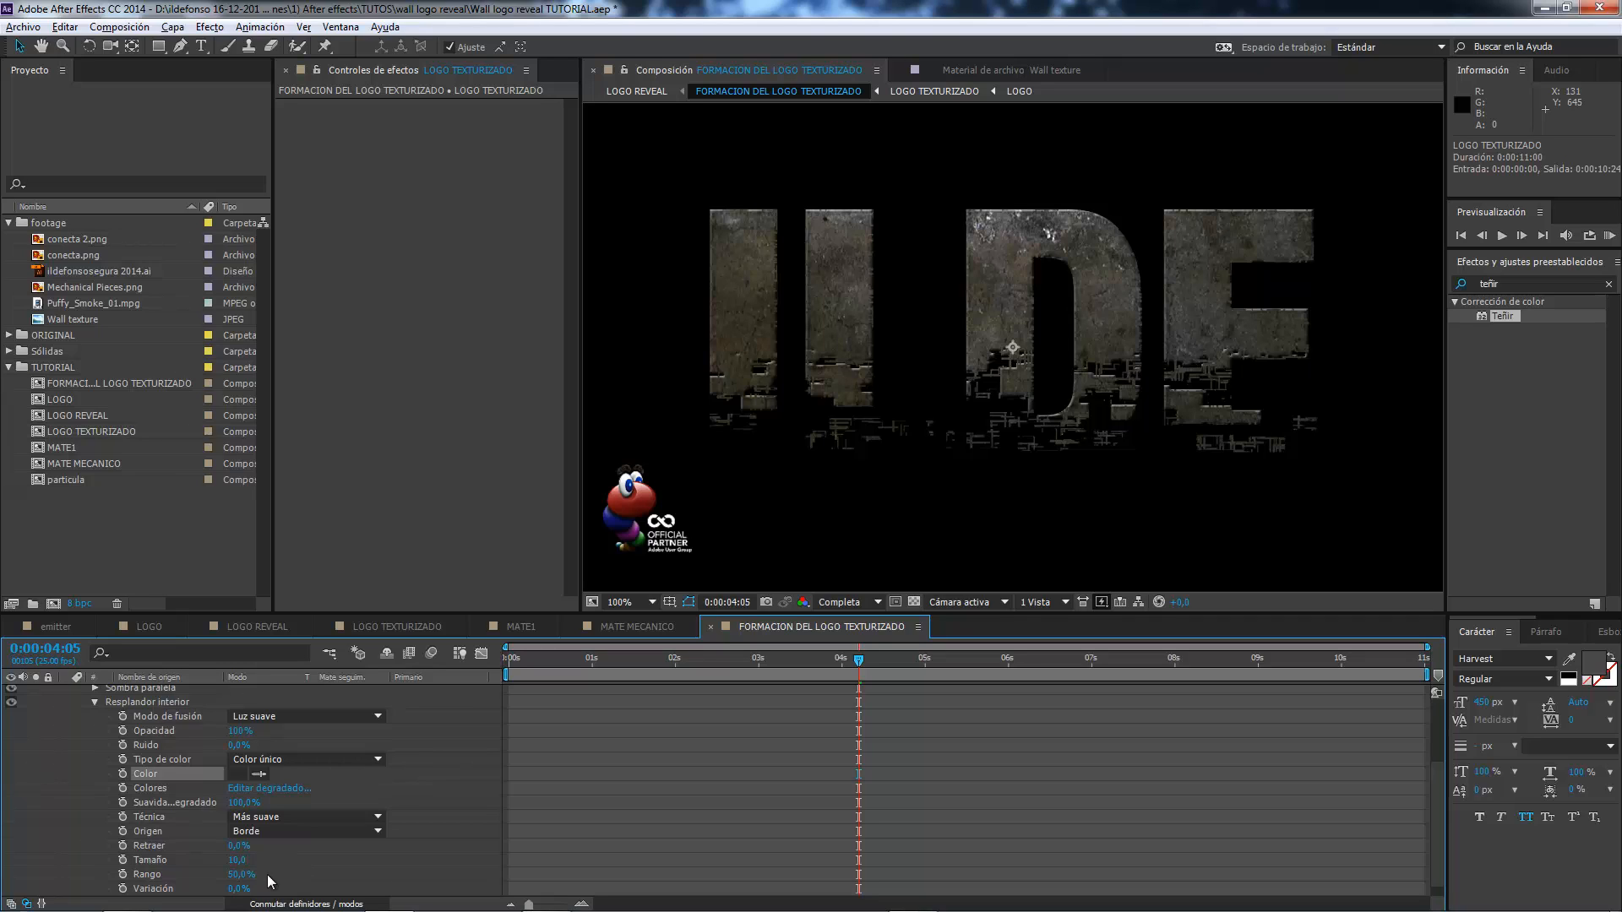
pyautogui.click(94, 702)
# Examine the Inglete y relieve style's settings, including its highlight colour and shadow options, keeping the current highlight colour.
pyautogui.click(95, 821)
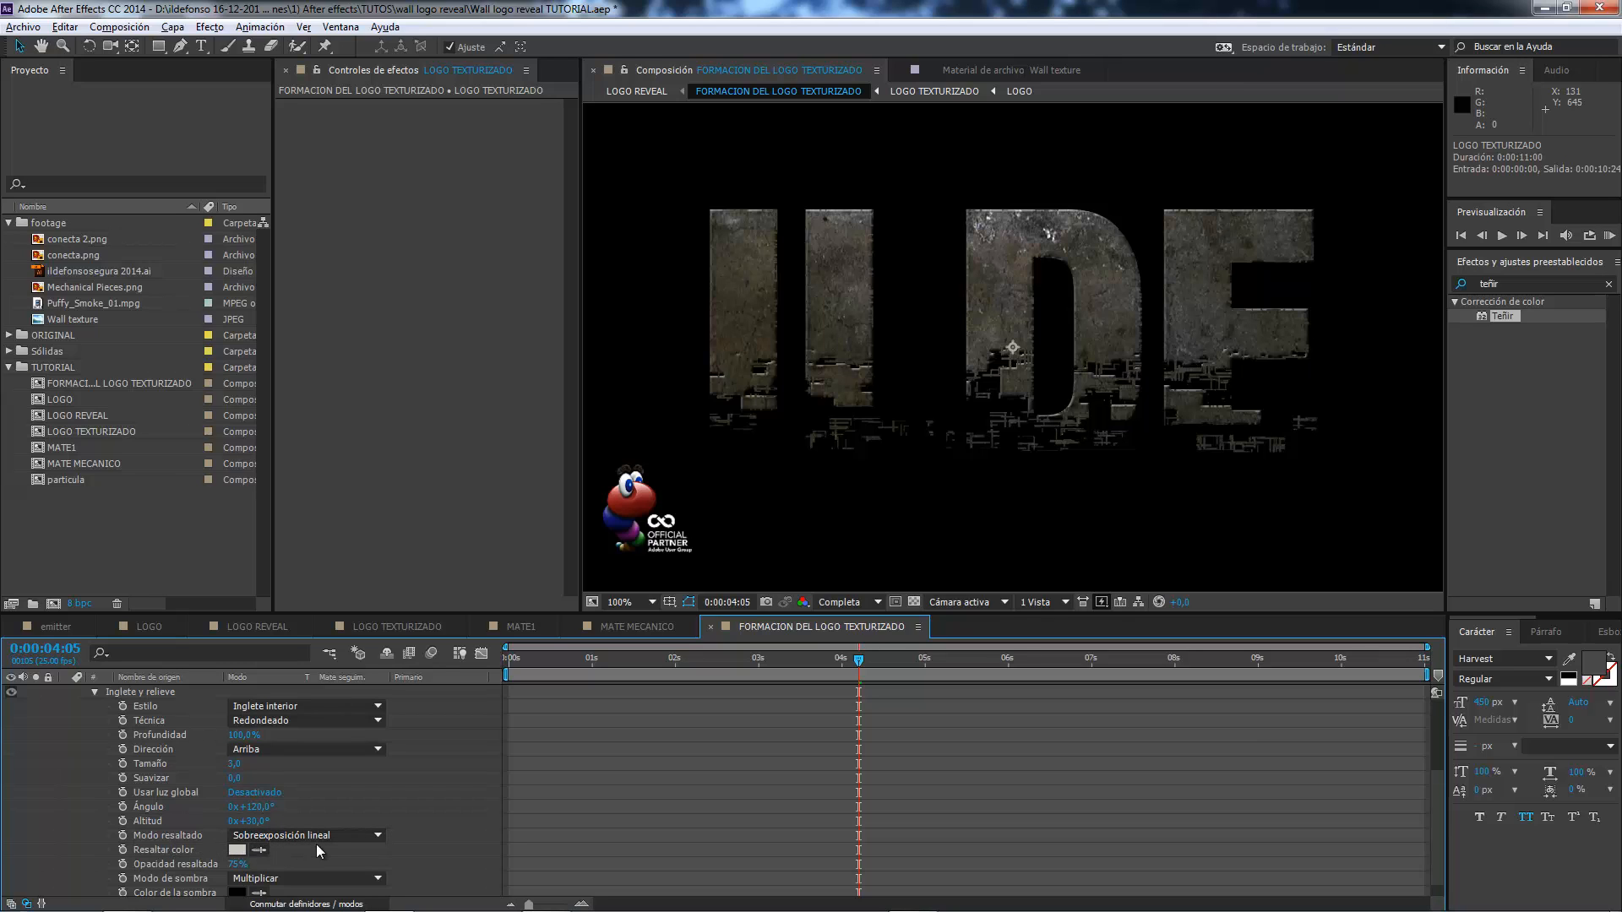
pyautogui.click(237, 850)
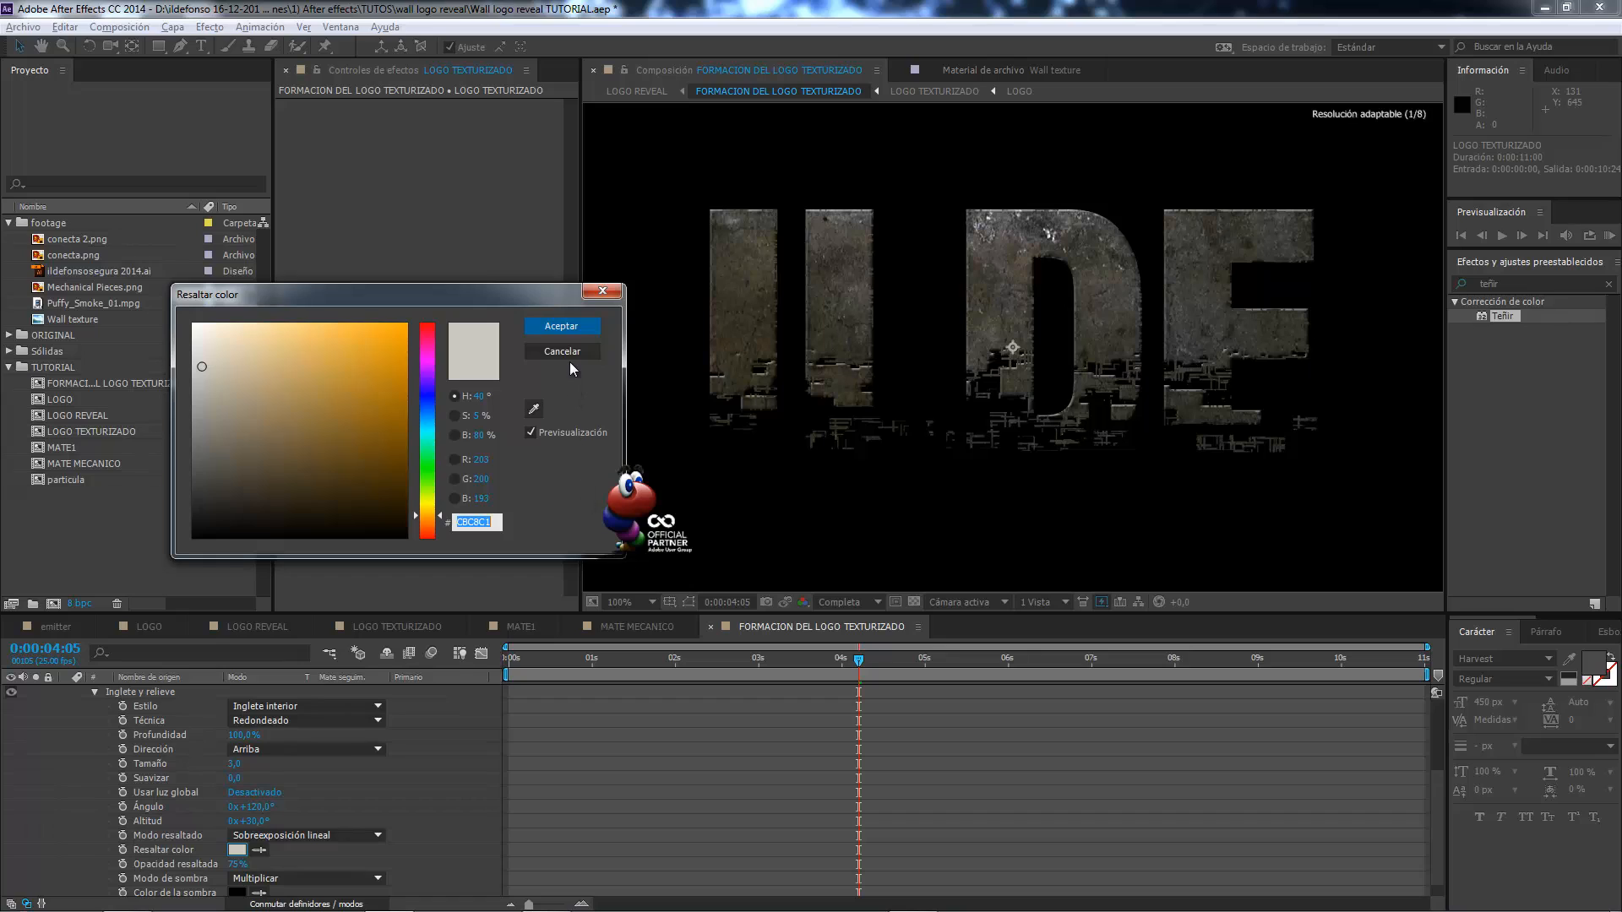
pyautogui.click(562, 326)
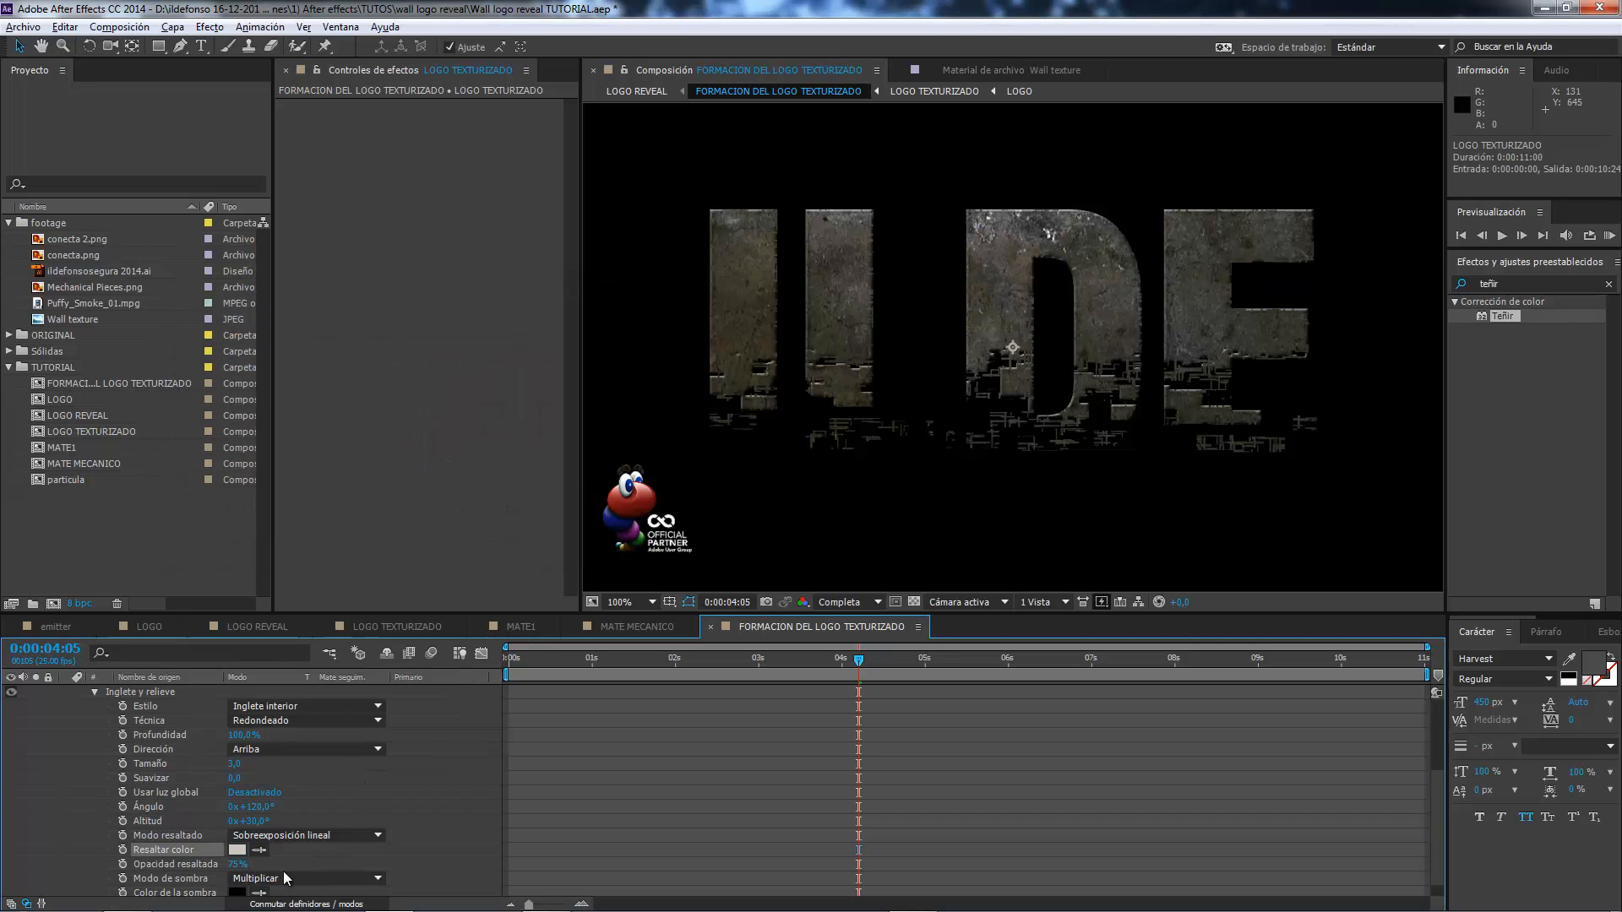
pyautogui.scroll(-1, 268, 872)
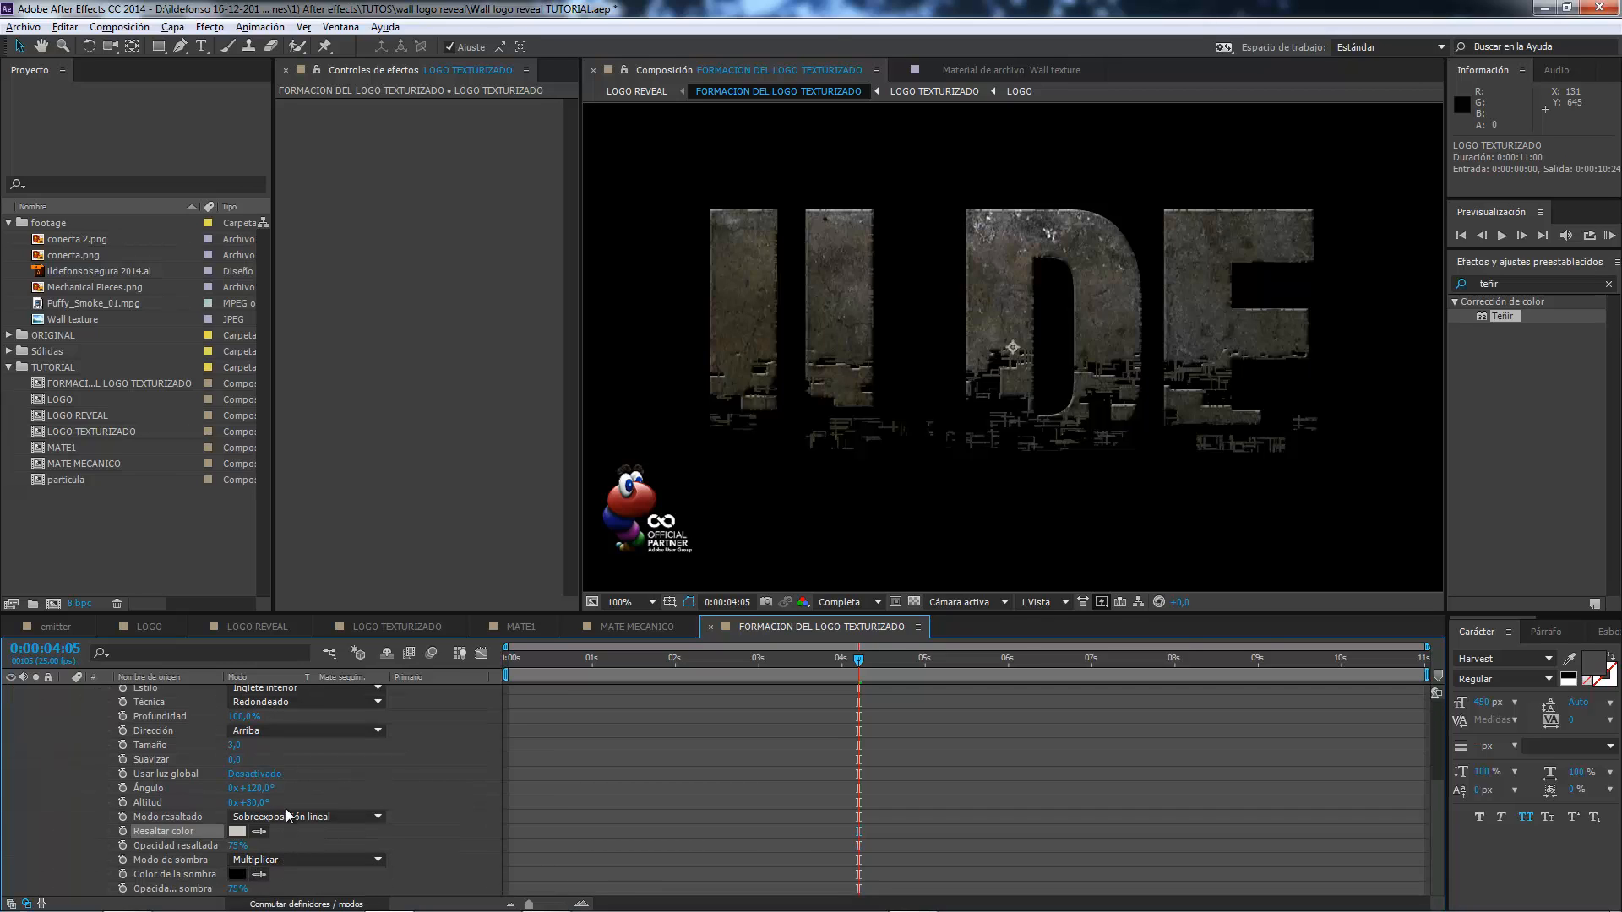
pyautogui.scroll(3, 185, 775)
pyautogui.click(94, 760)
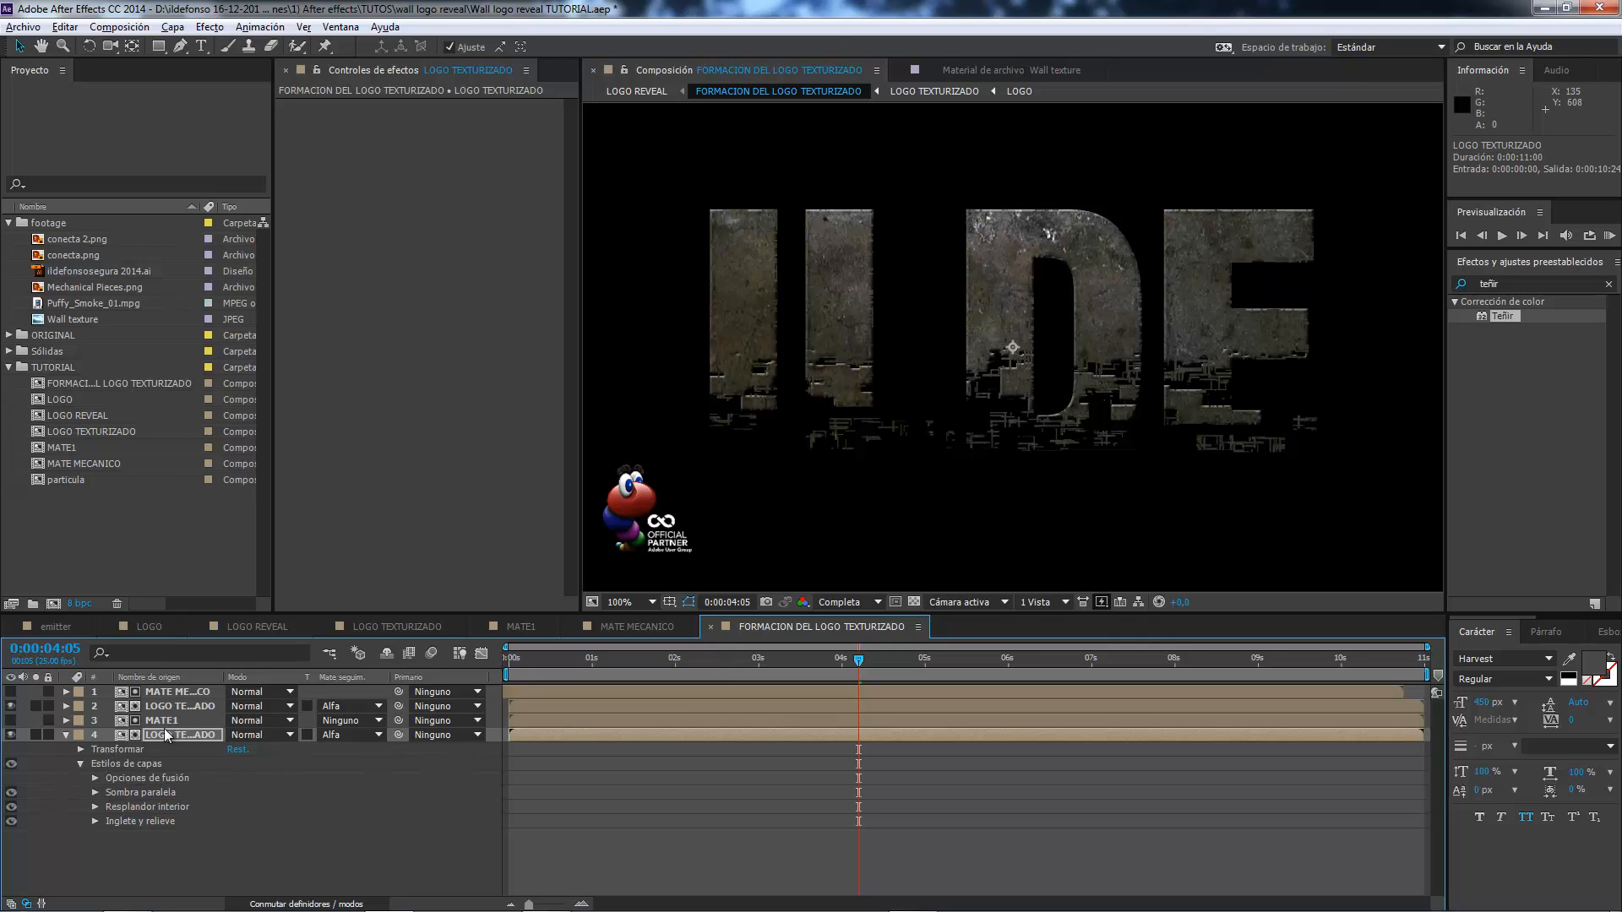
# Copy all layer styles from the MATE1-matted logo layer and paste them onto the LOGO TEXTURIZADO matted by MATE MECANICO.
pyautogui.click(139, 765)
pyautogui.click(65, 26)
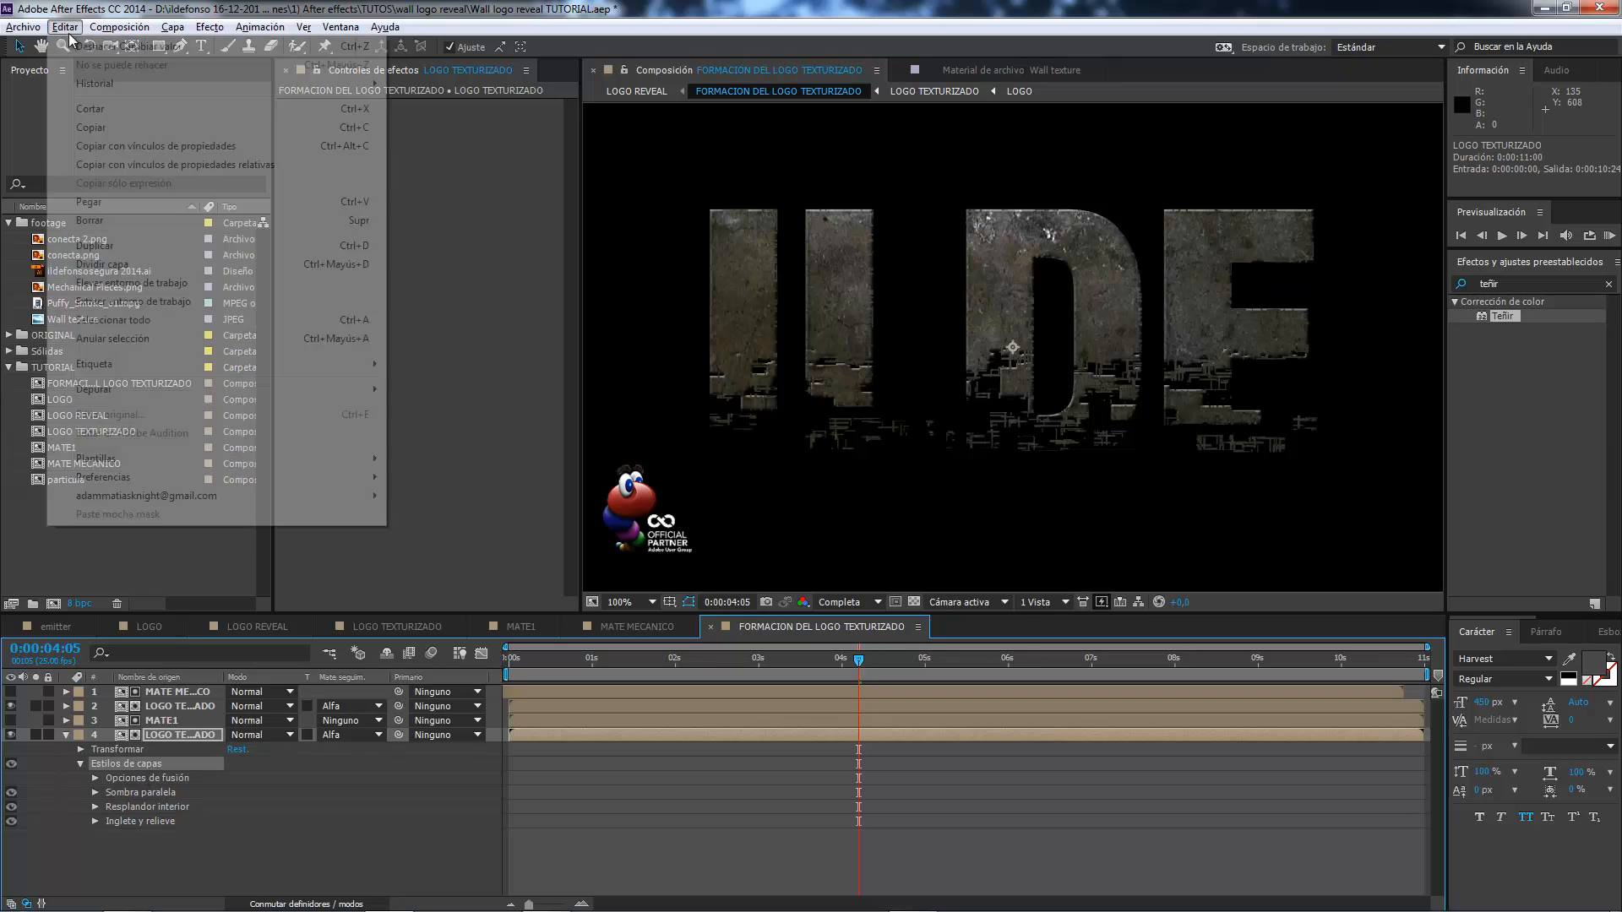
pyautogui.click(105, 135)
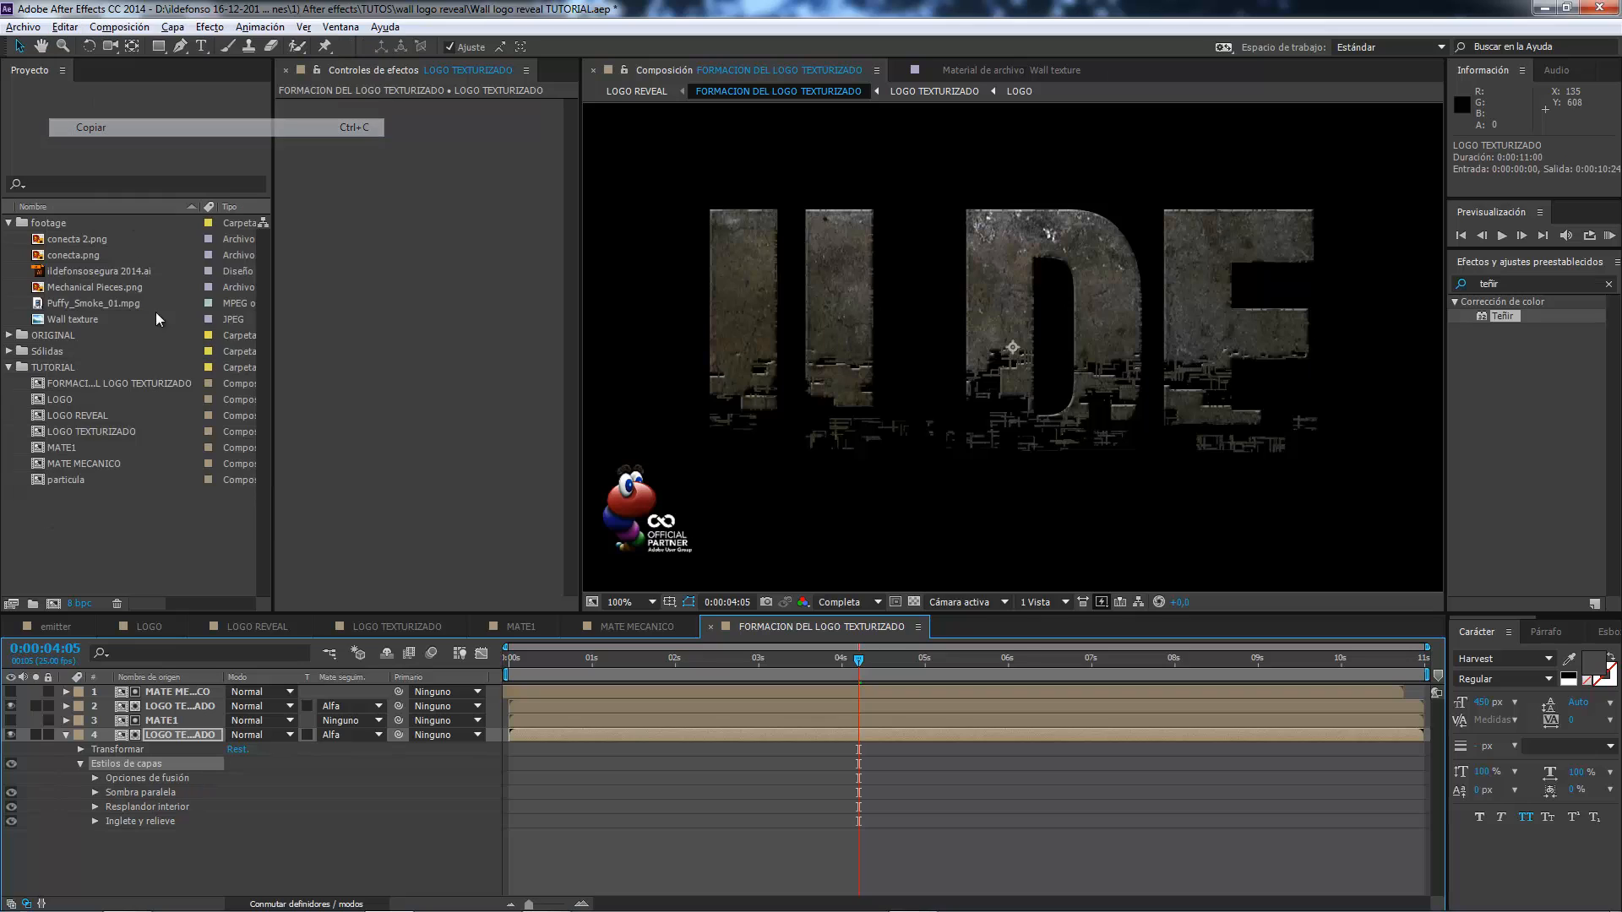
pyautogui.click(176, 707)
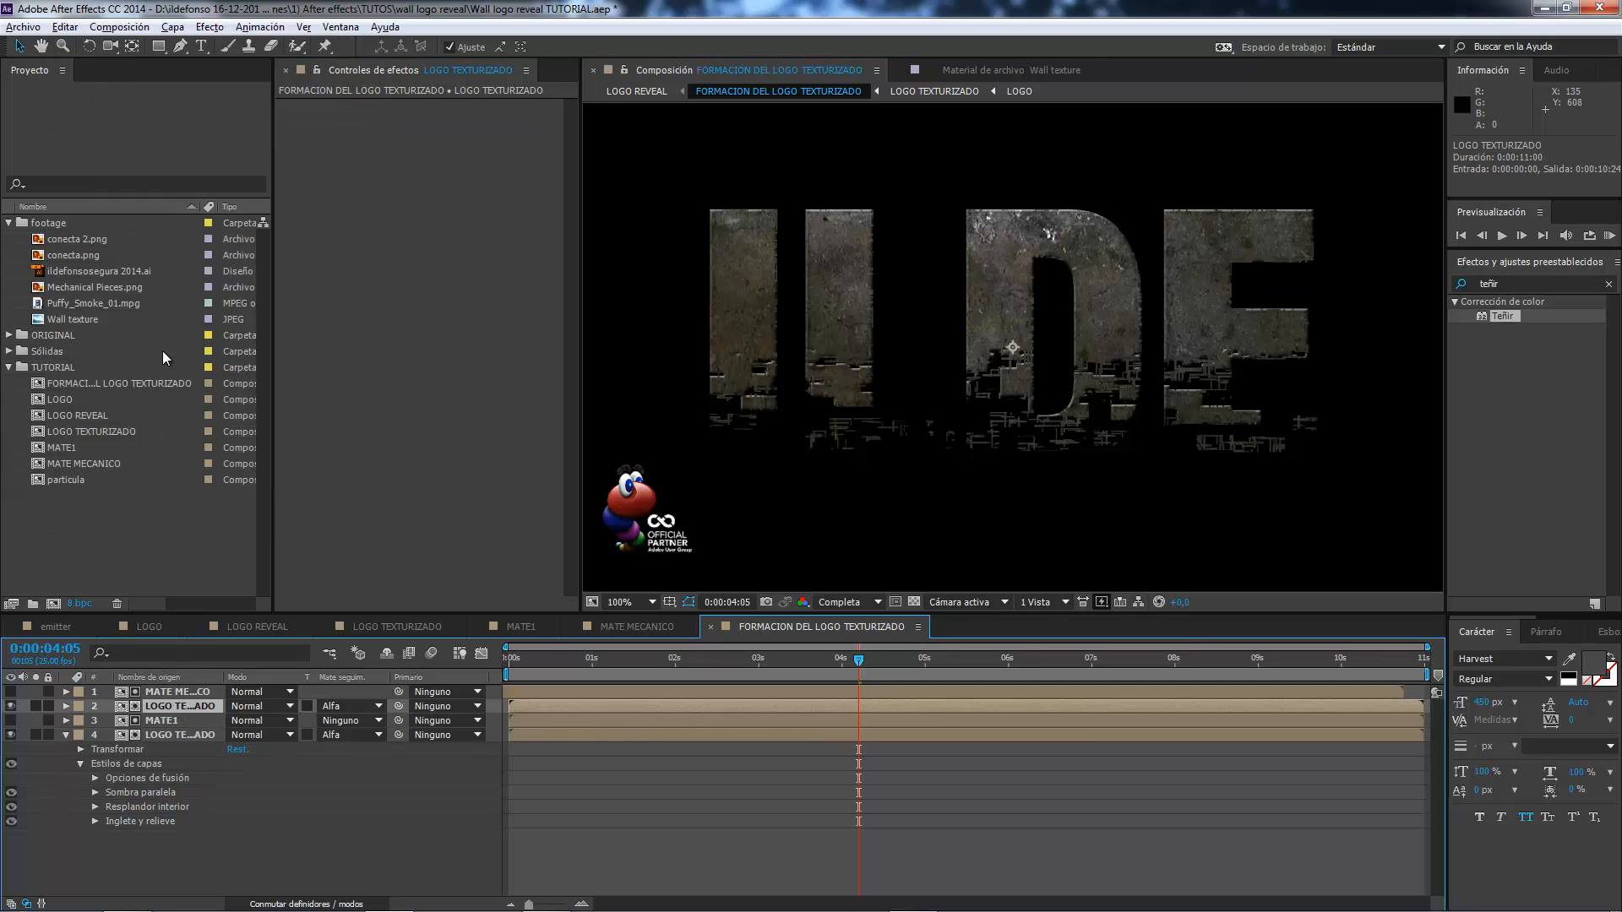
pyautogui.click(68, 26)
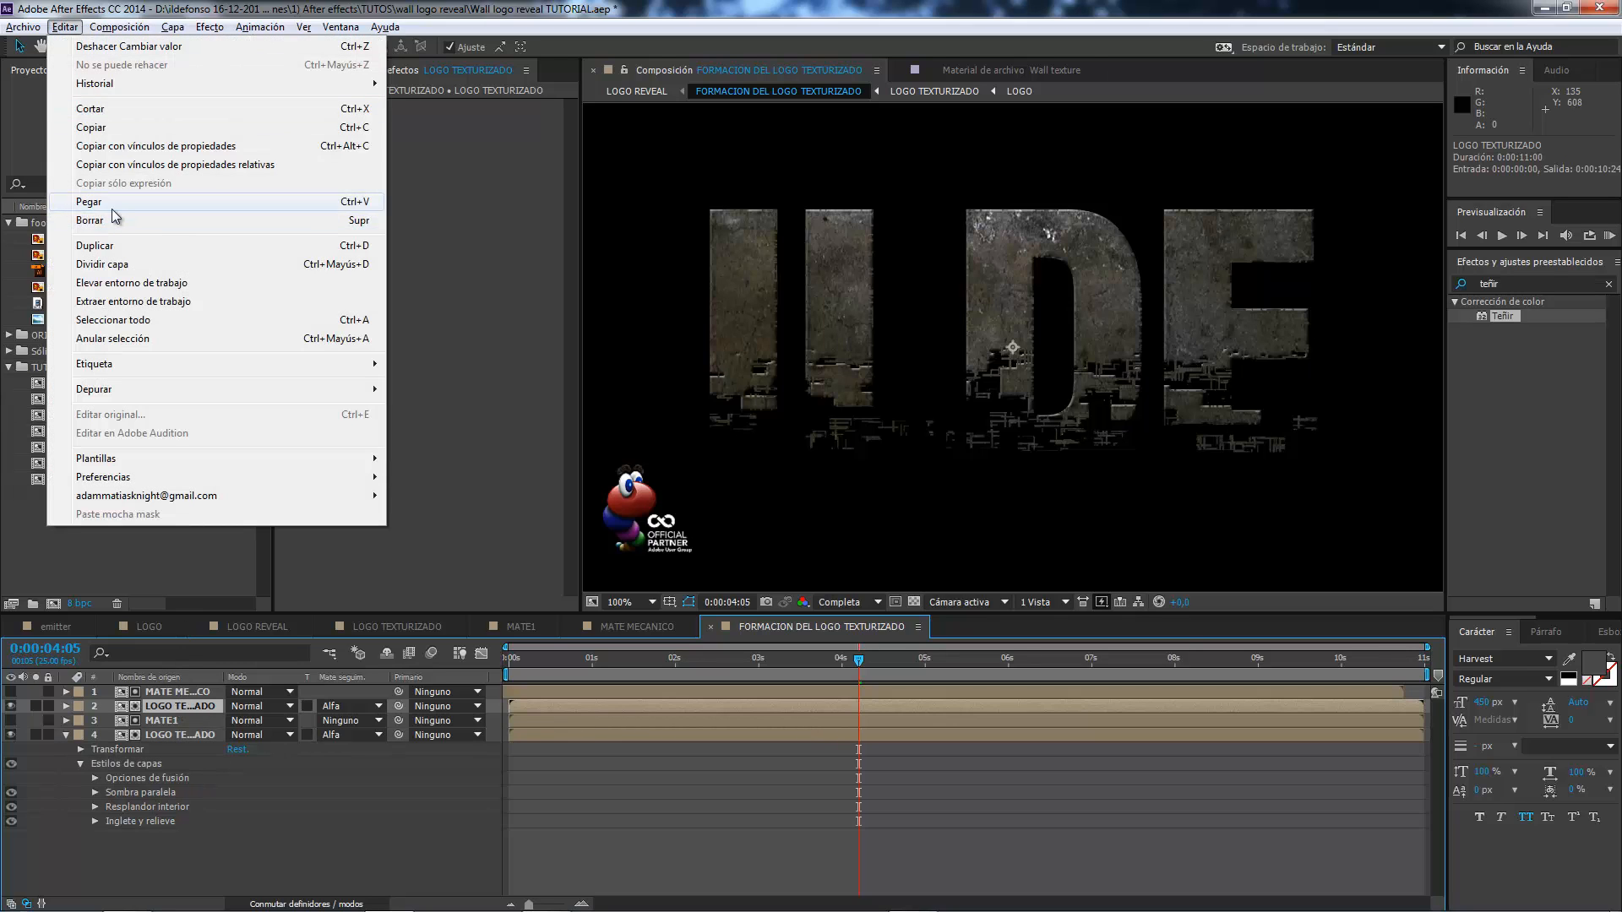
pyautogui.click(108, 204)
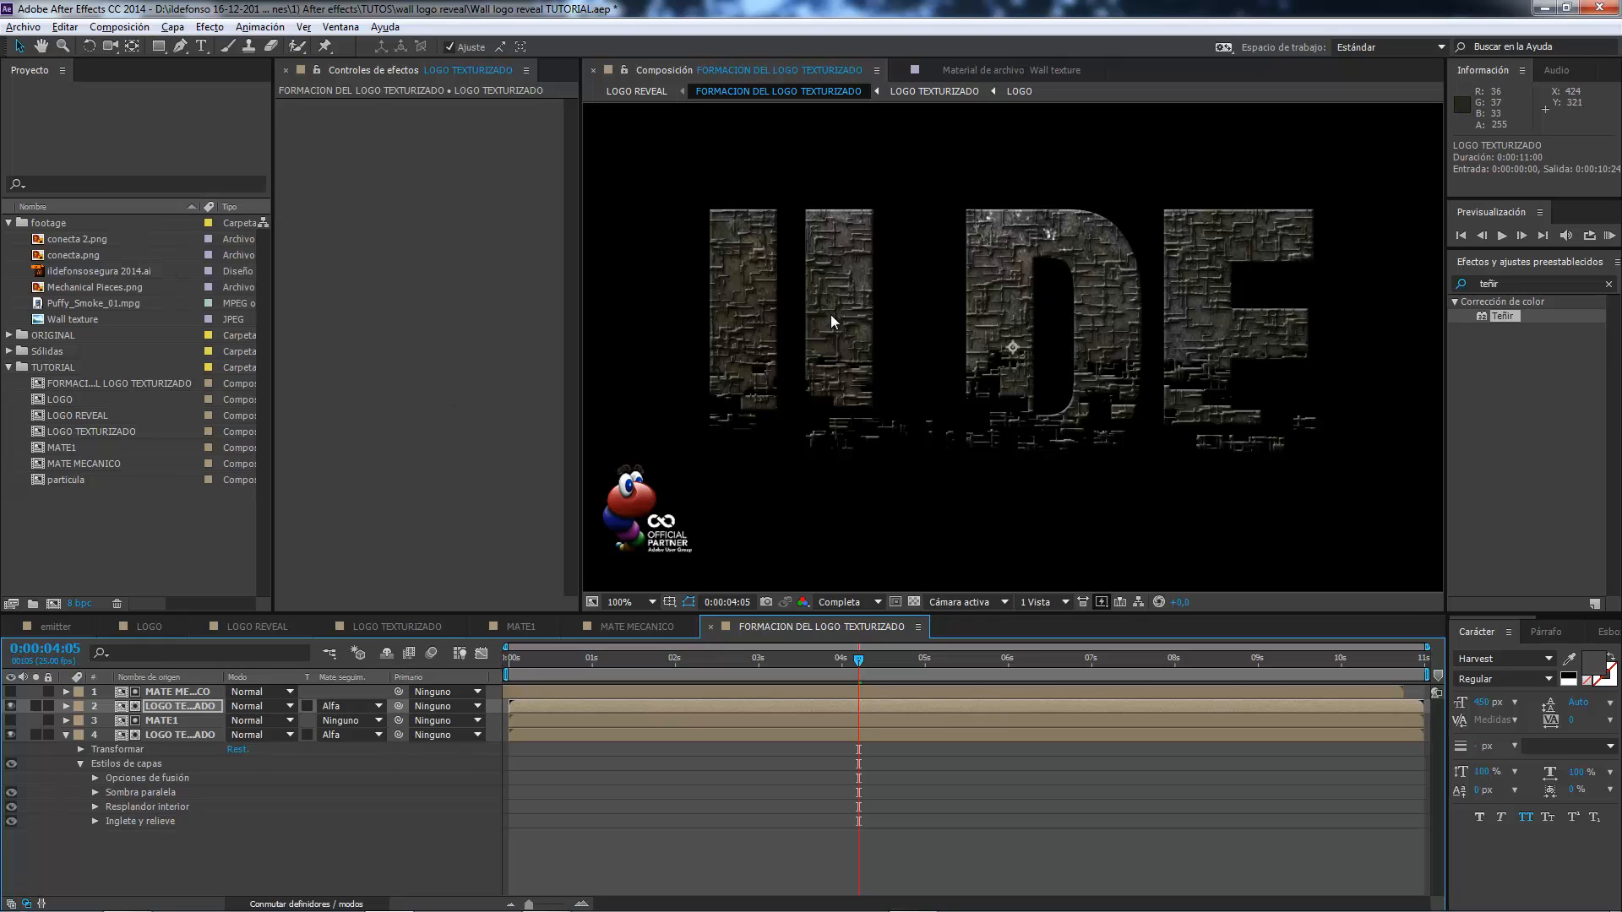
# Move the MATE MECANICO layer and its matted LOGO TEXTURIZADO together to the bottom of the layer stack.
pyautogui.click(191, 693)
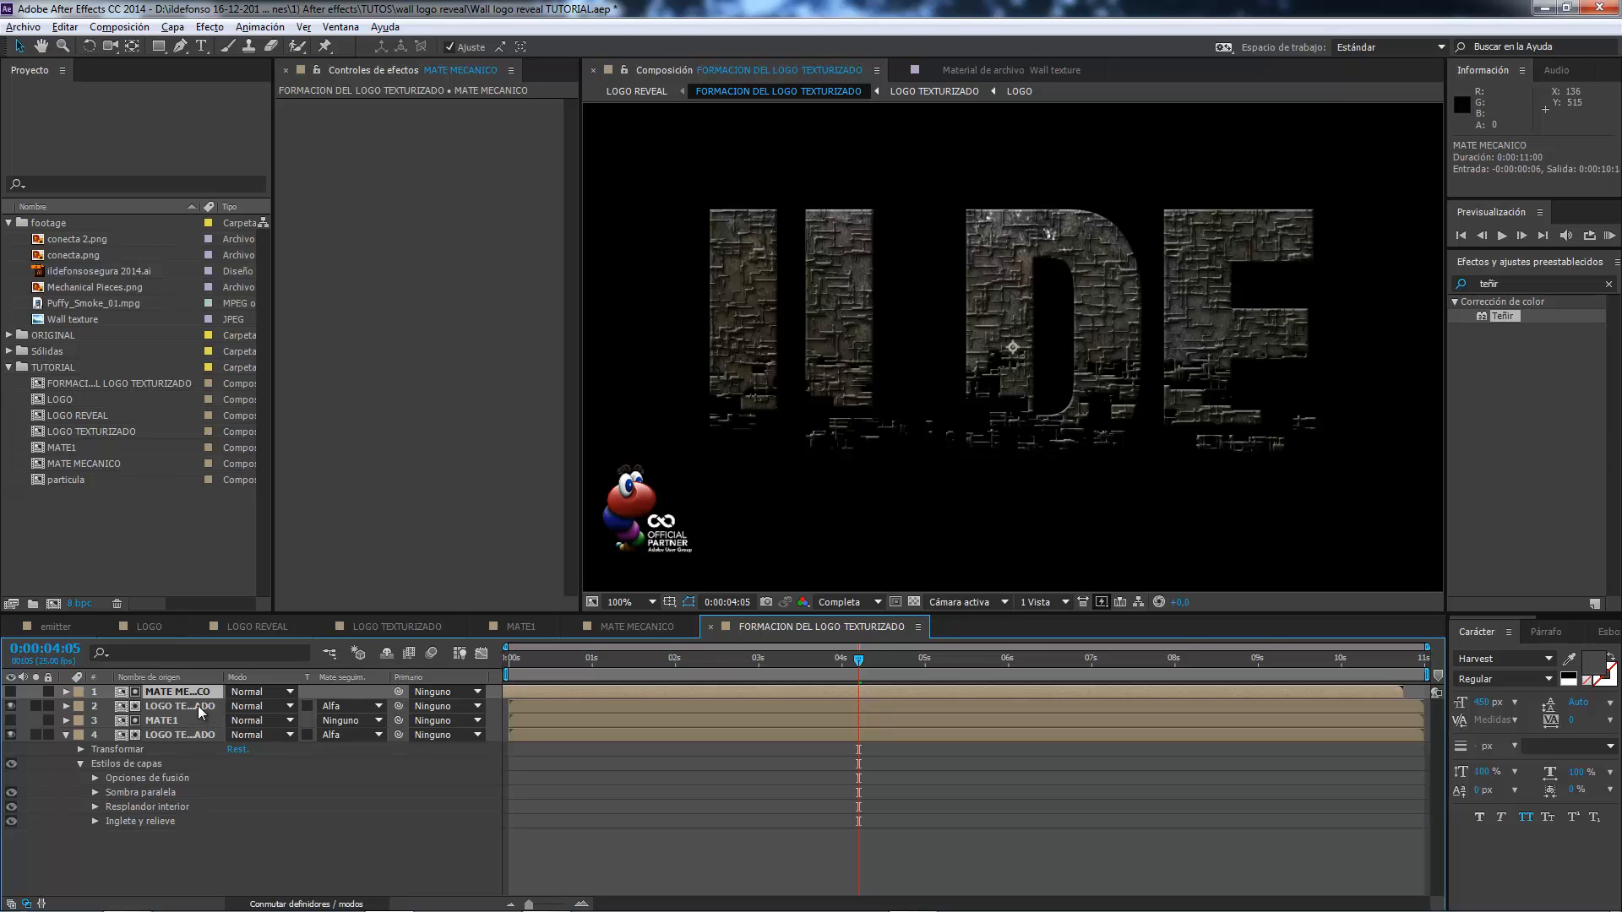
pyautogui.keyDown('ctrl'); pyautogui.click(198, 706); pyautogui.keyUp('ctrl')
pyautogui.moveTo(193, 707); pyautogui.dragTo(179, 820)
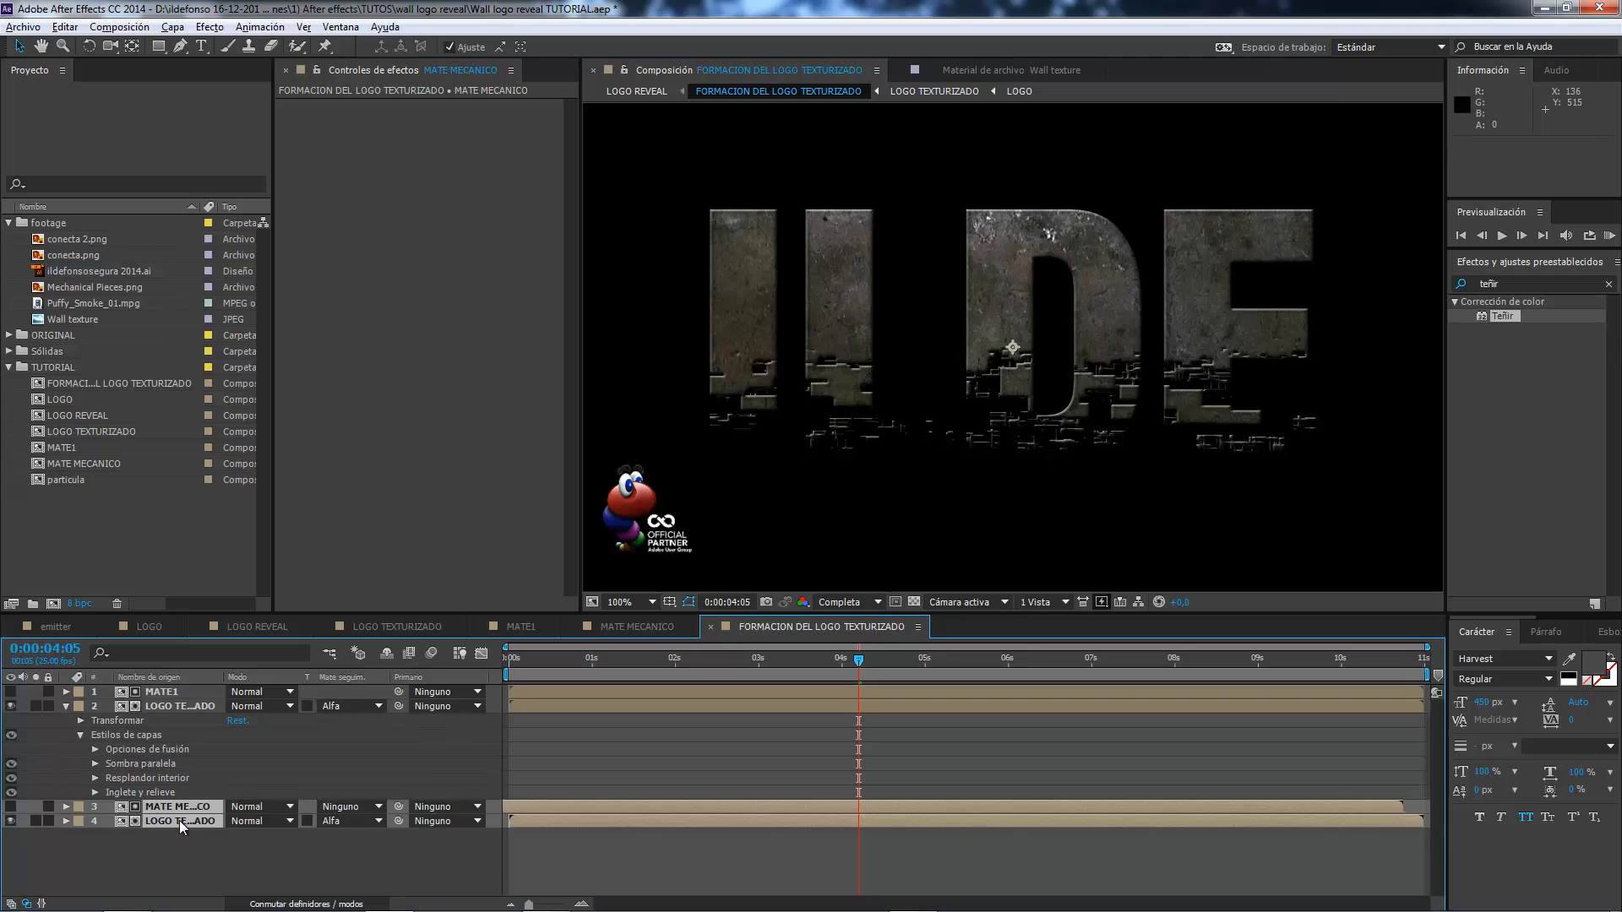
# Set the Inglete y relieve size to 1 on the LOGO TEXTURIZADO layer matted by MATE MECANICO.
pyautogui.click(66, 706)
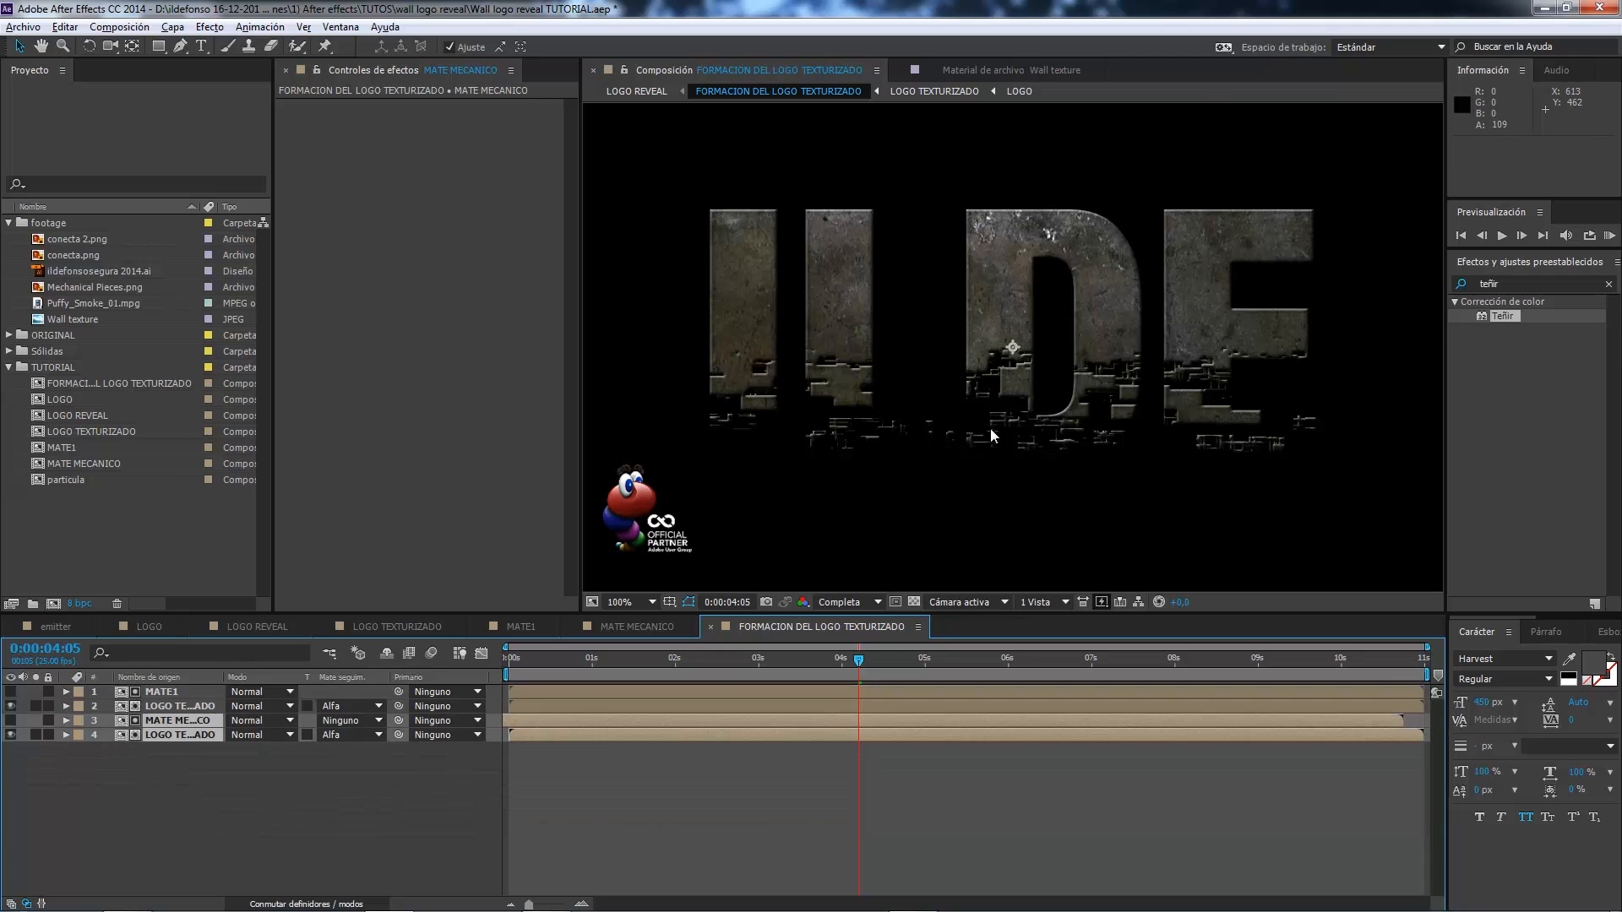
pyautogui.press('.')
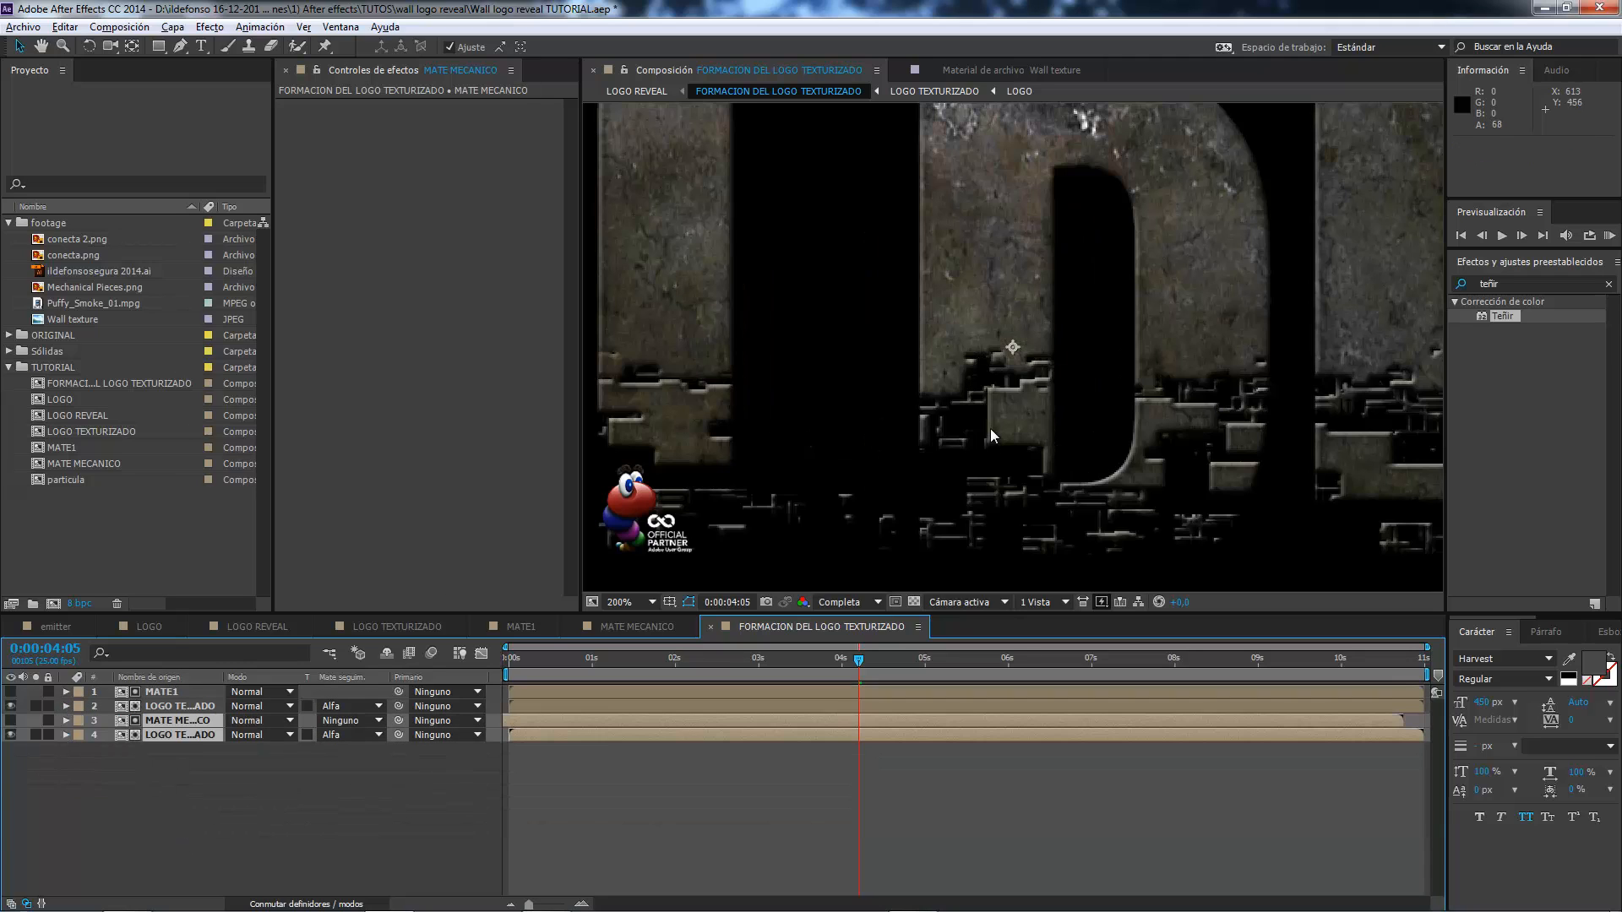
pyautogui.click(183, 743)
pyautogui.click(184, 736)
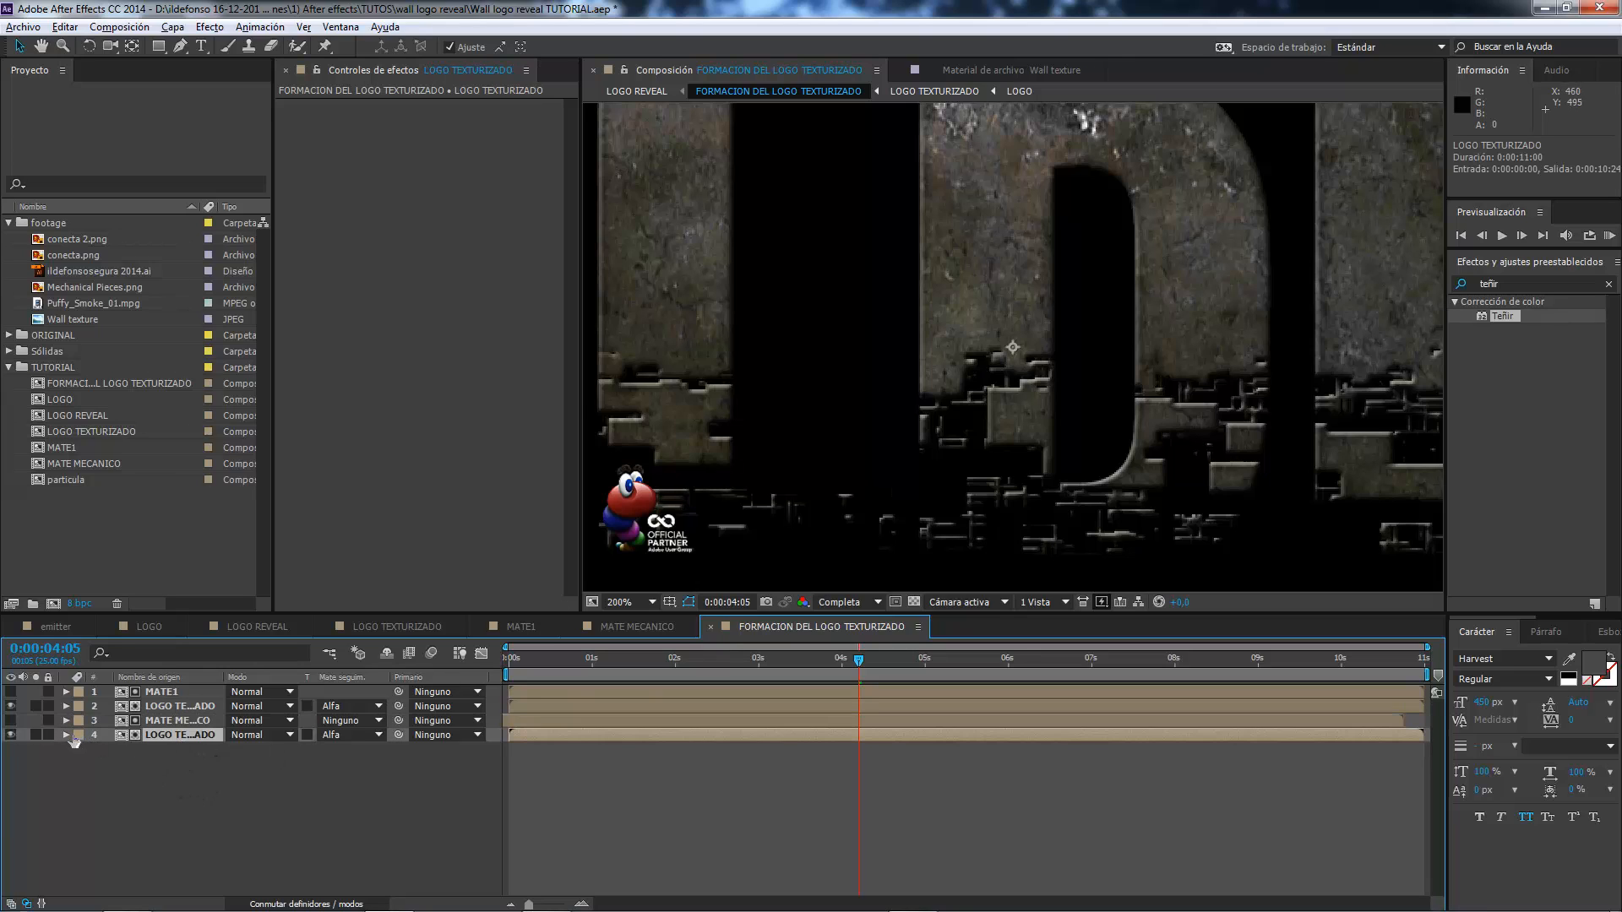
pyautogui.click(67, 735)
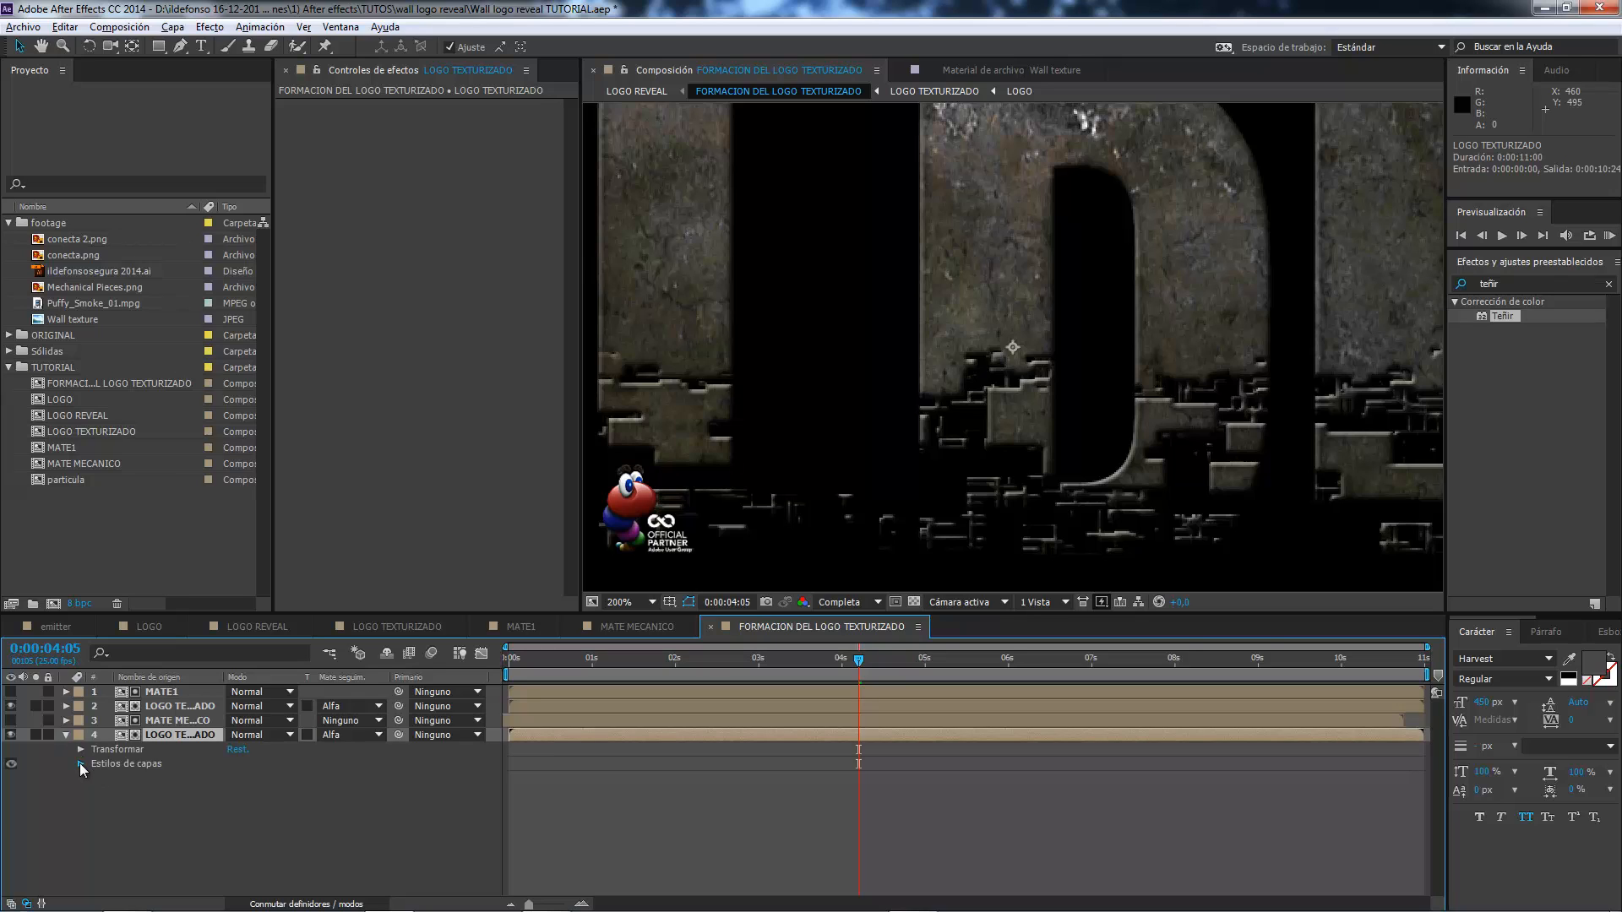
pyautogui.click(80, 764)
pyautogui.click(95, 822)
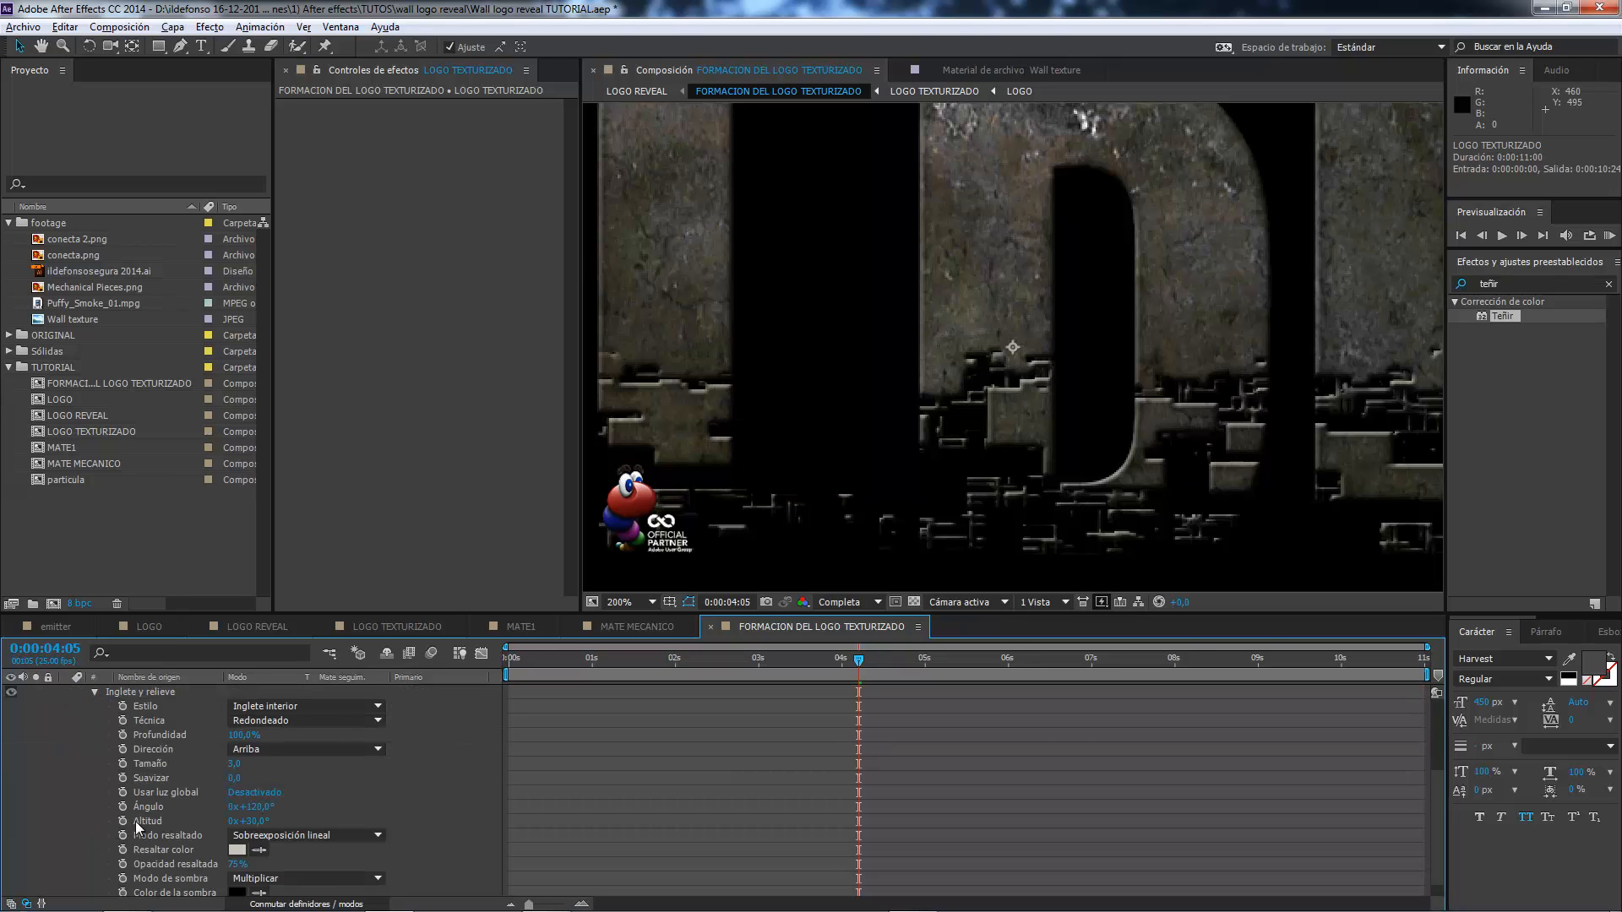
pyautogui.click(234, 764)
pyautogui.write('1')
pyautogui.press('Return')
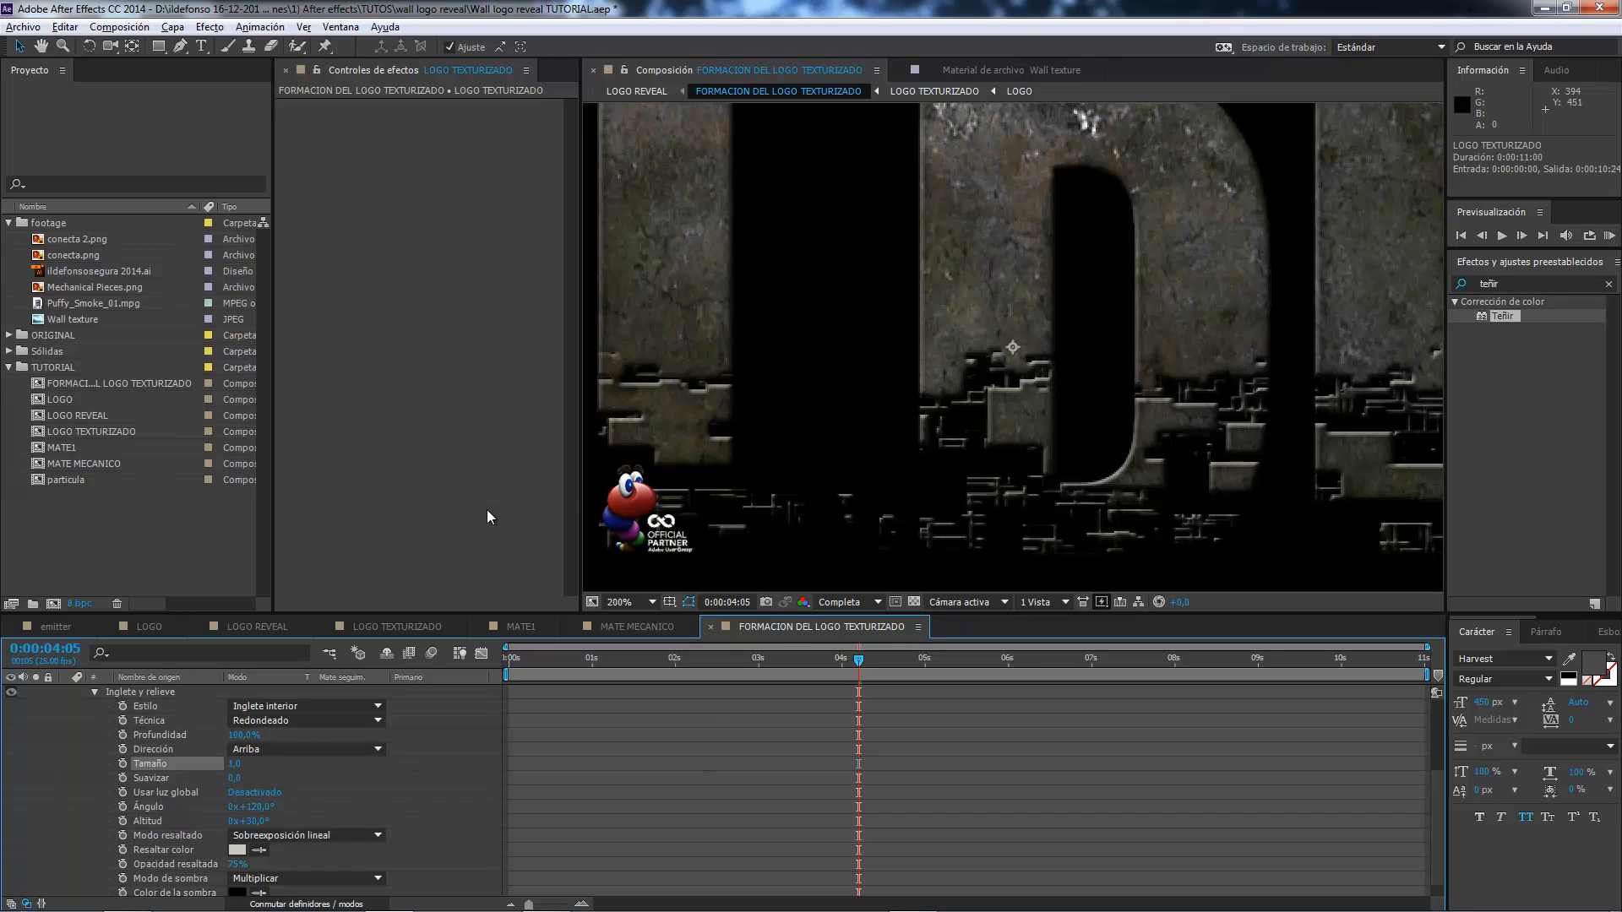
pyautogui.scroll(3, 92, 735)
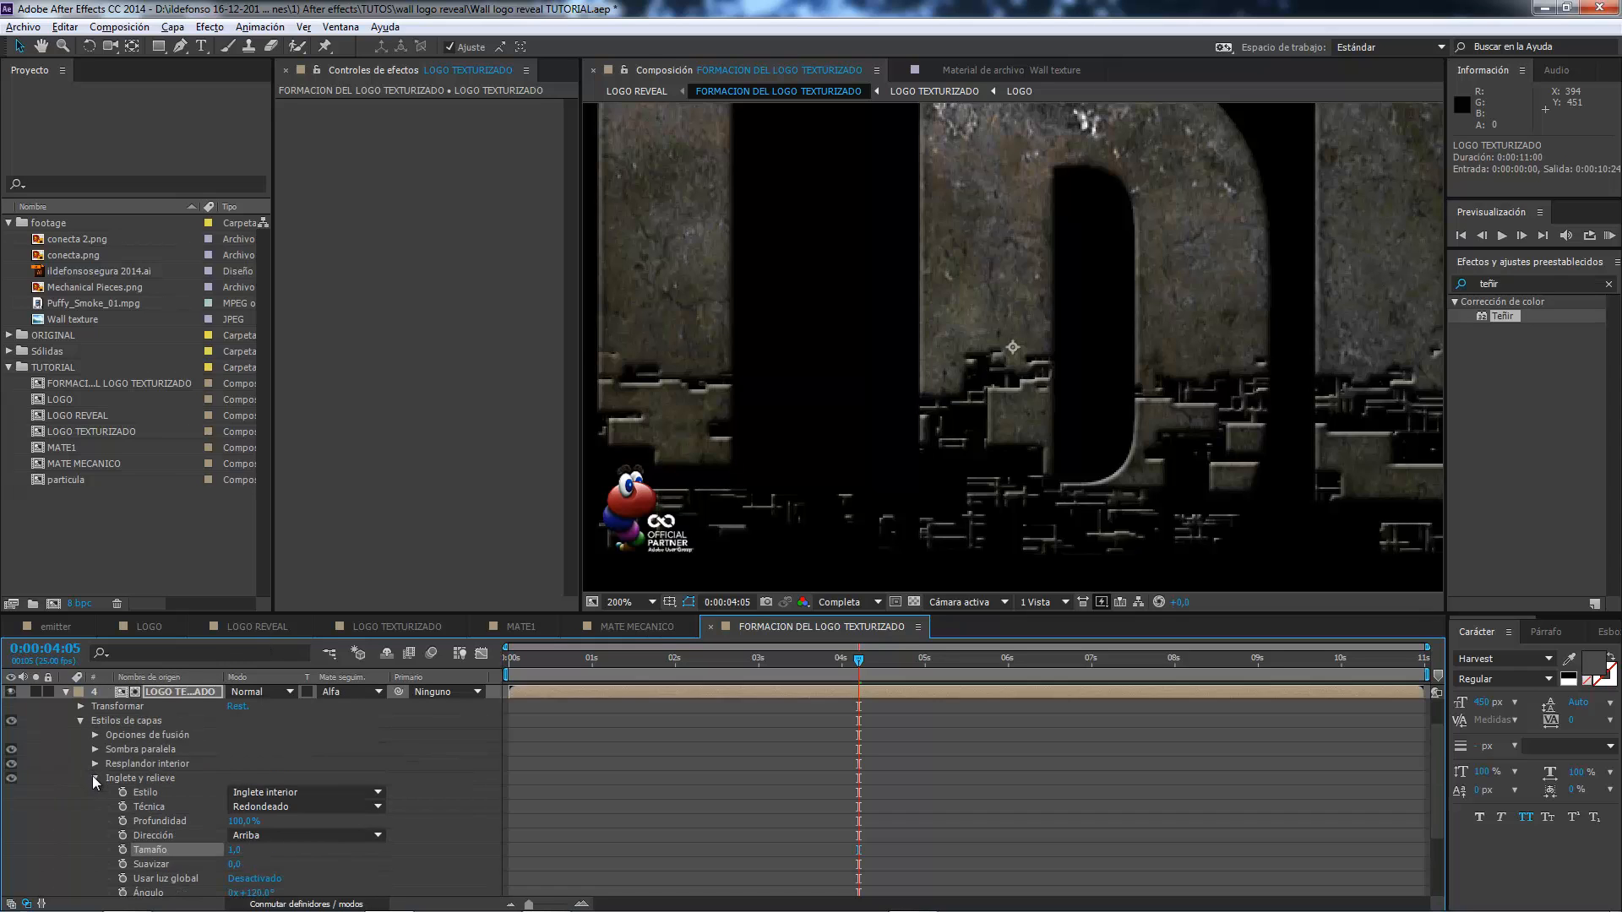
pyautogui.click(95, 777)
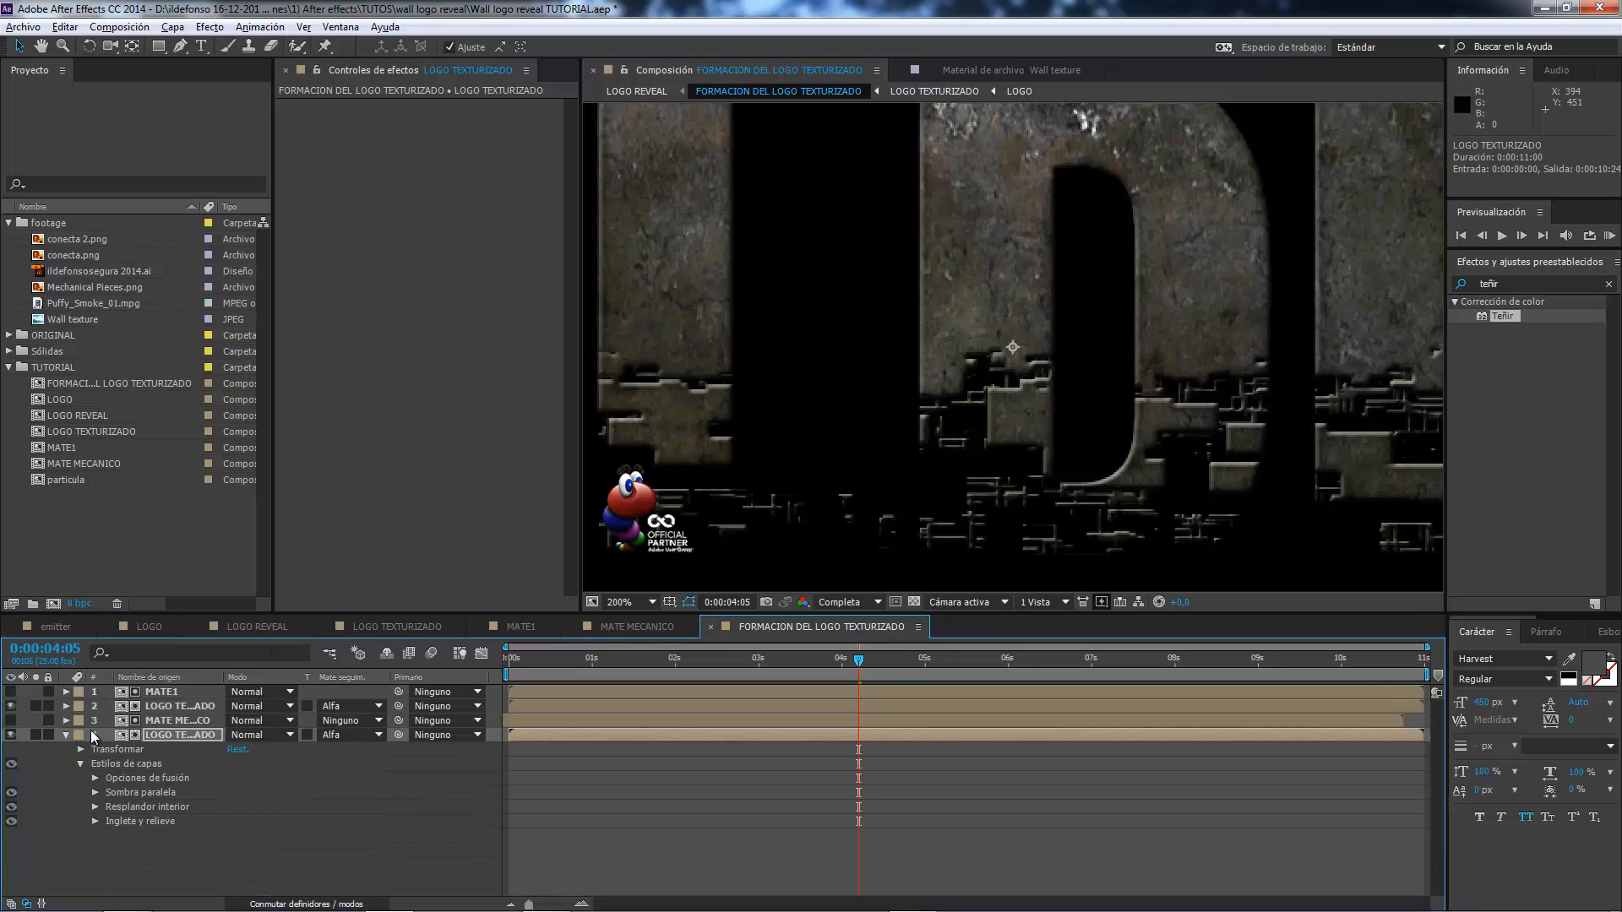
# Inspect the logo over the wall texture in the LOGO REVEAL composition and play back its formation.
pyautogui.click(260, 626)
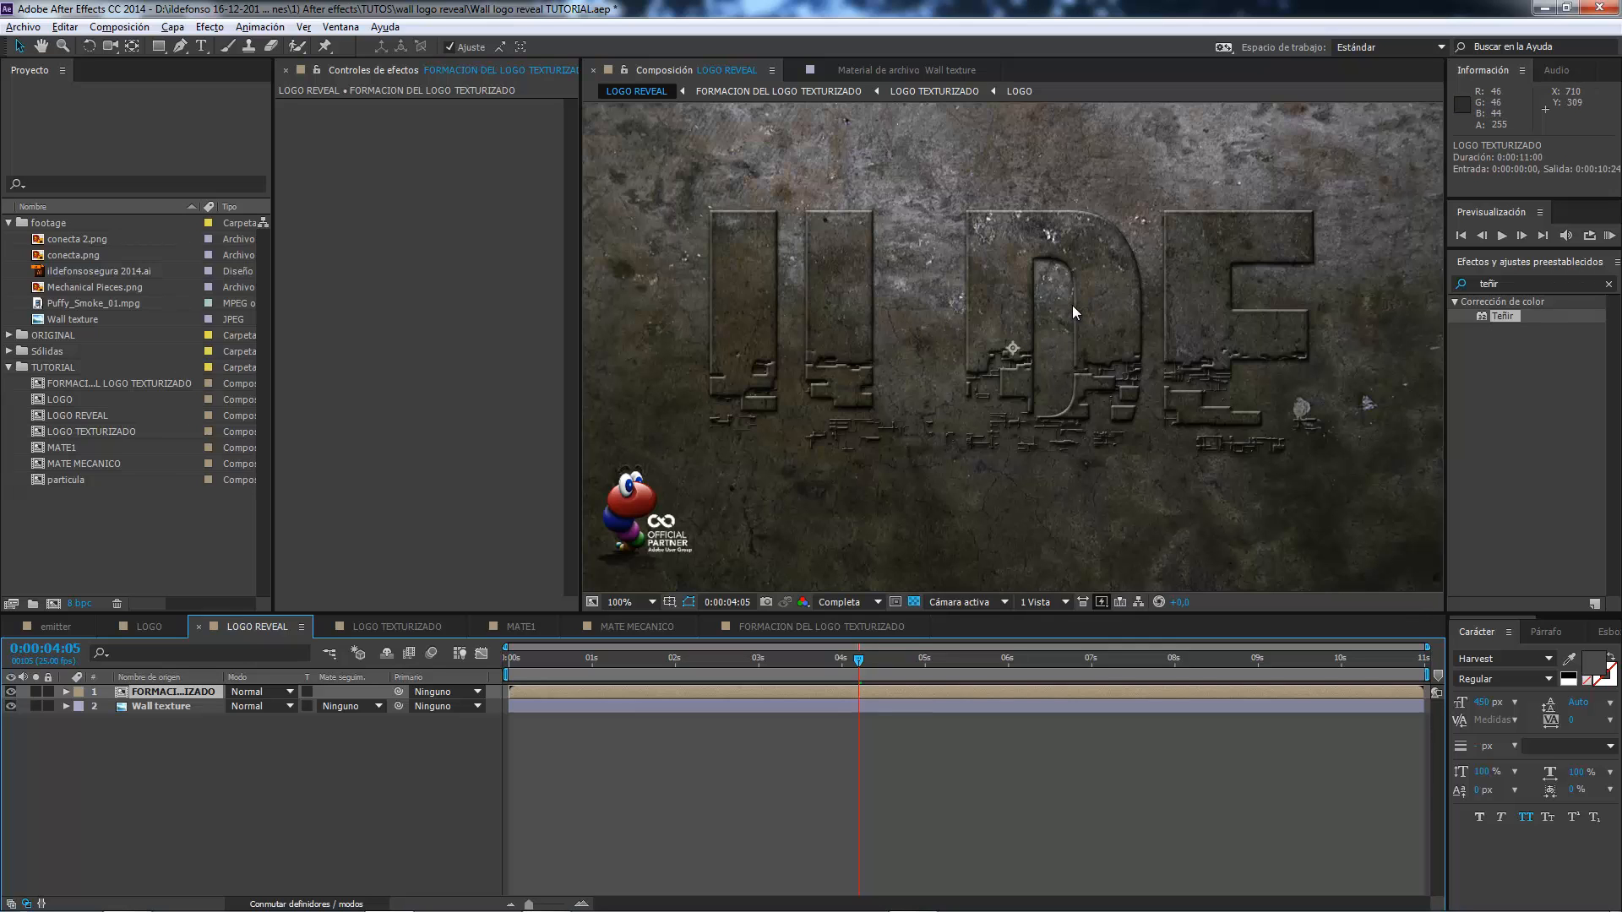
pyautogui.scroll(-1, 1072, 306)
pyautogui.scroll(1, 1052, 304)
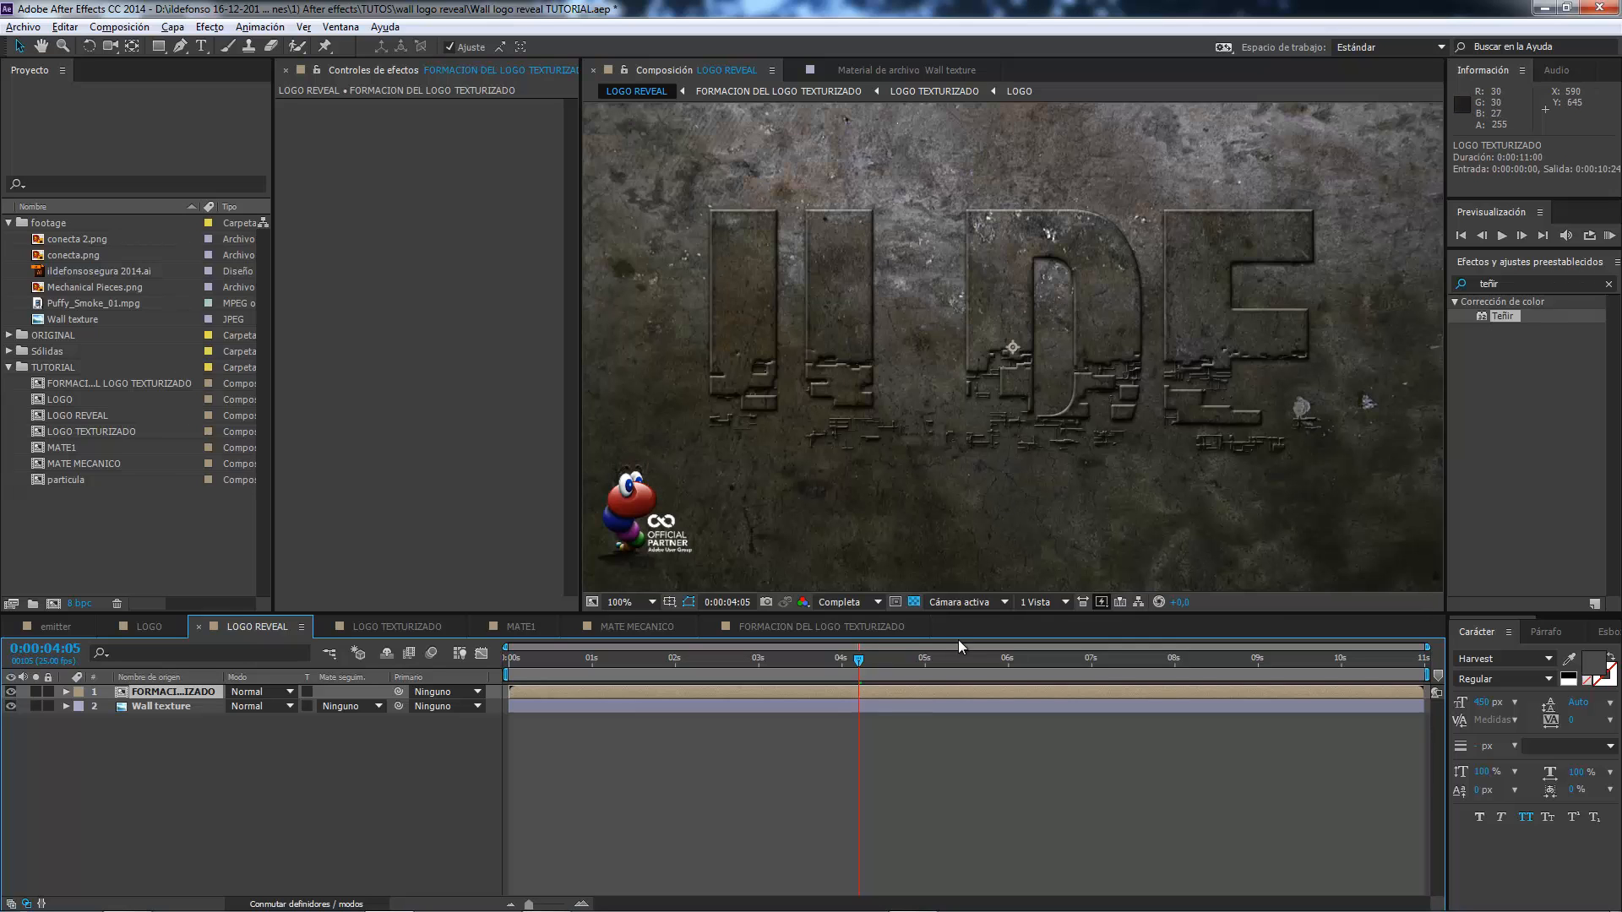
pyautogui.click(819, 661)
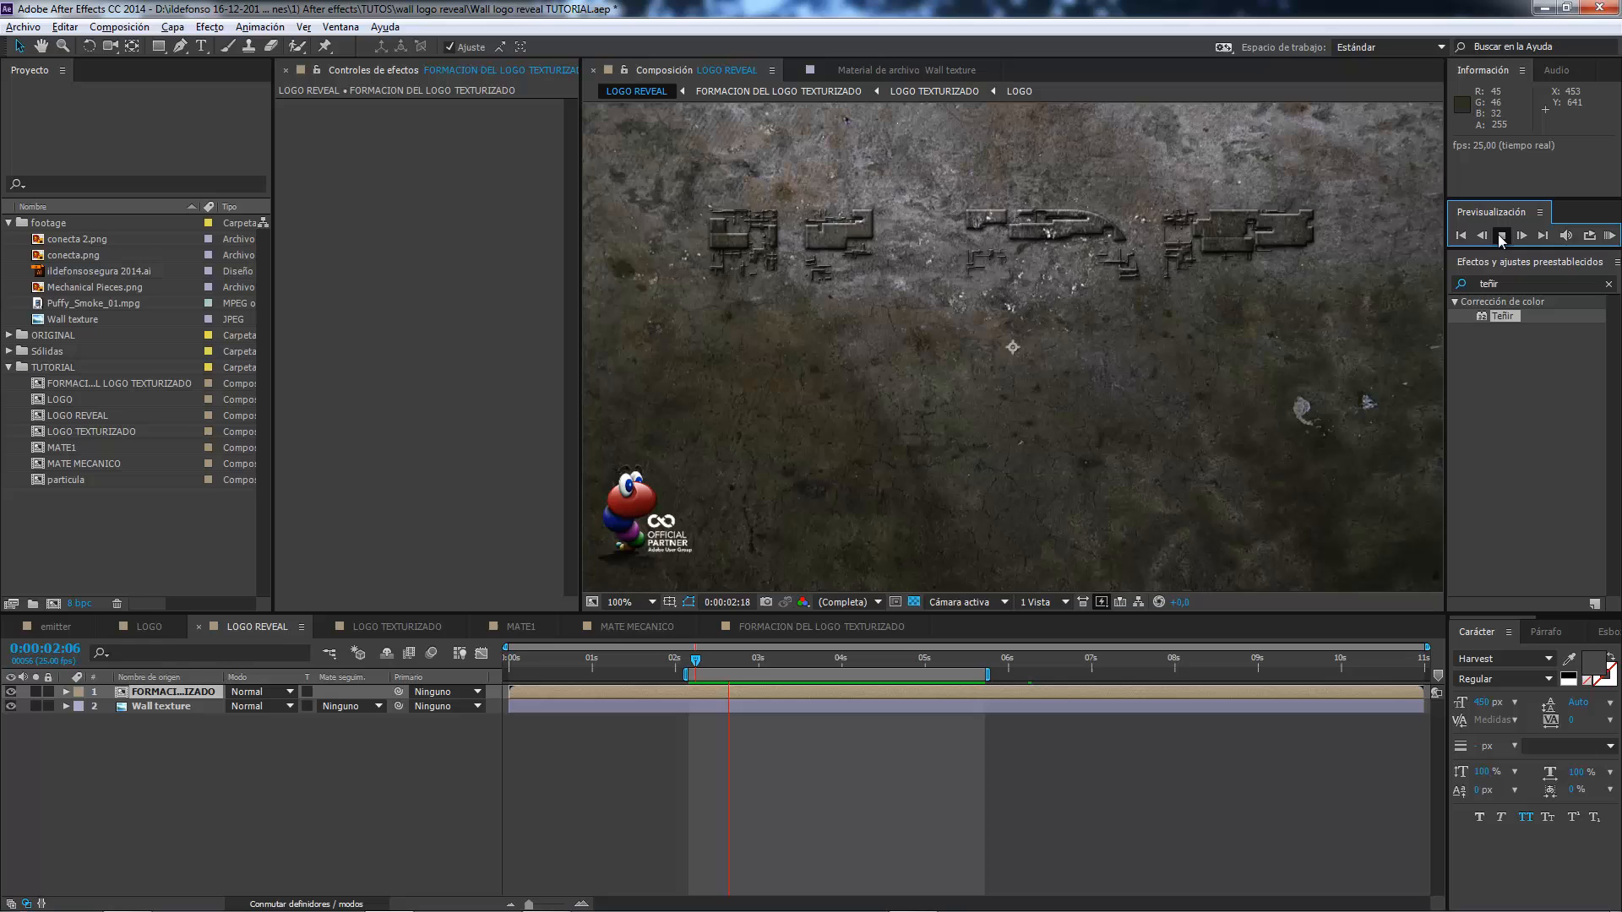
pyautogui.click(1501, 235)
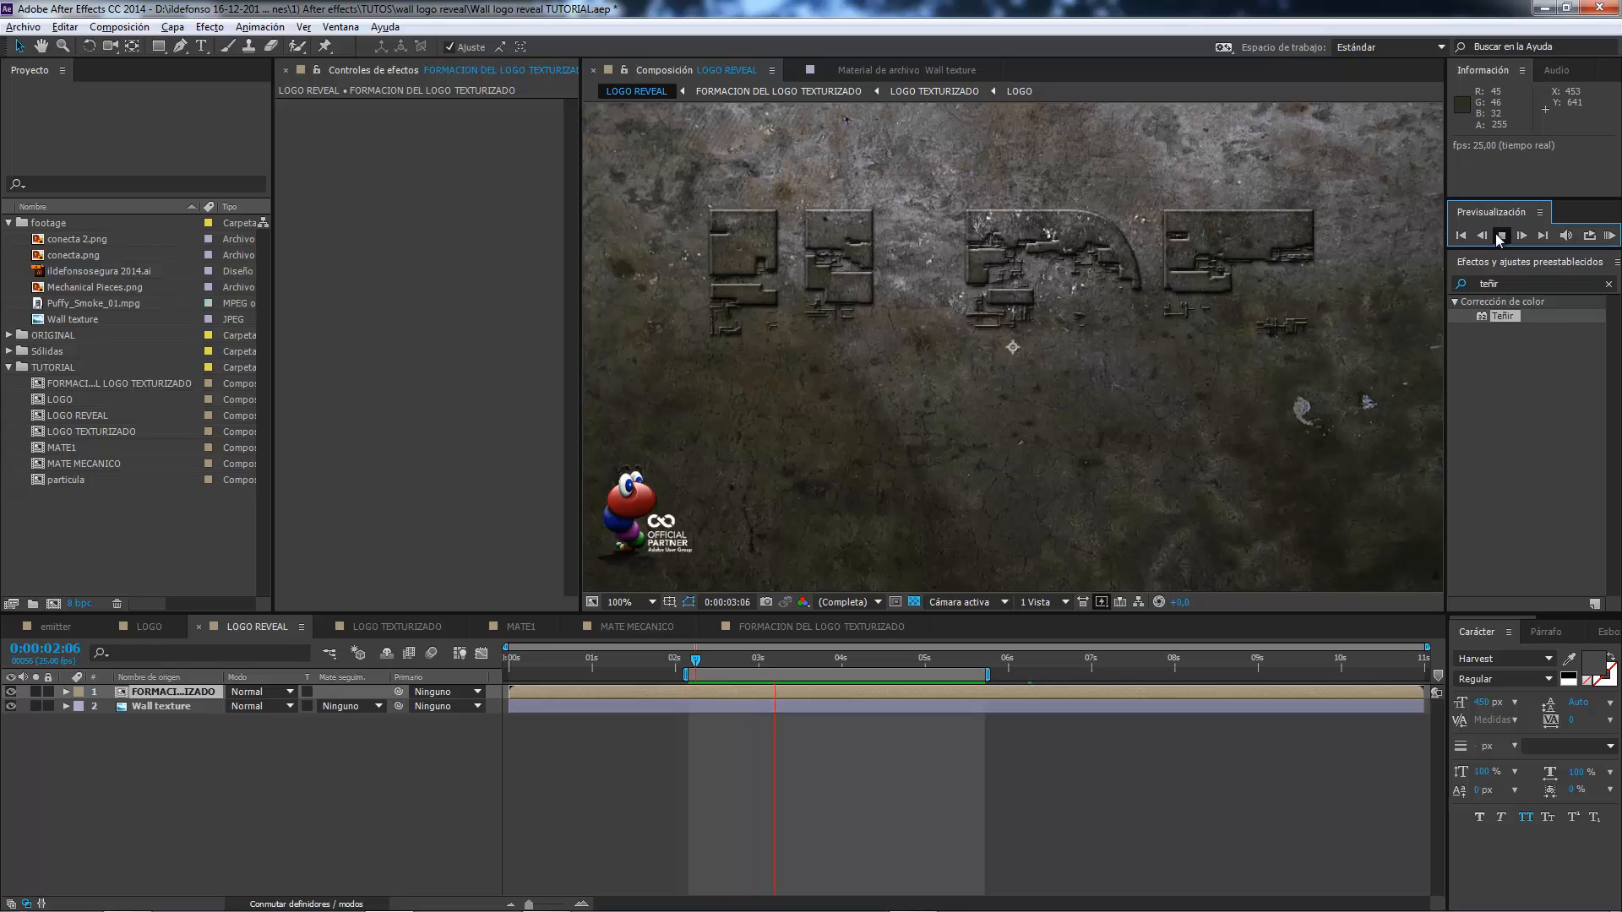
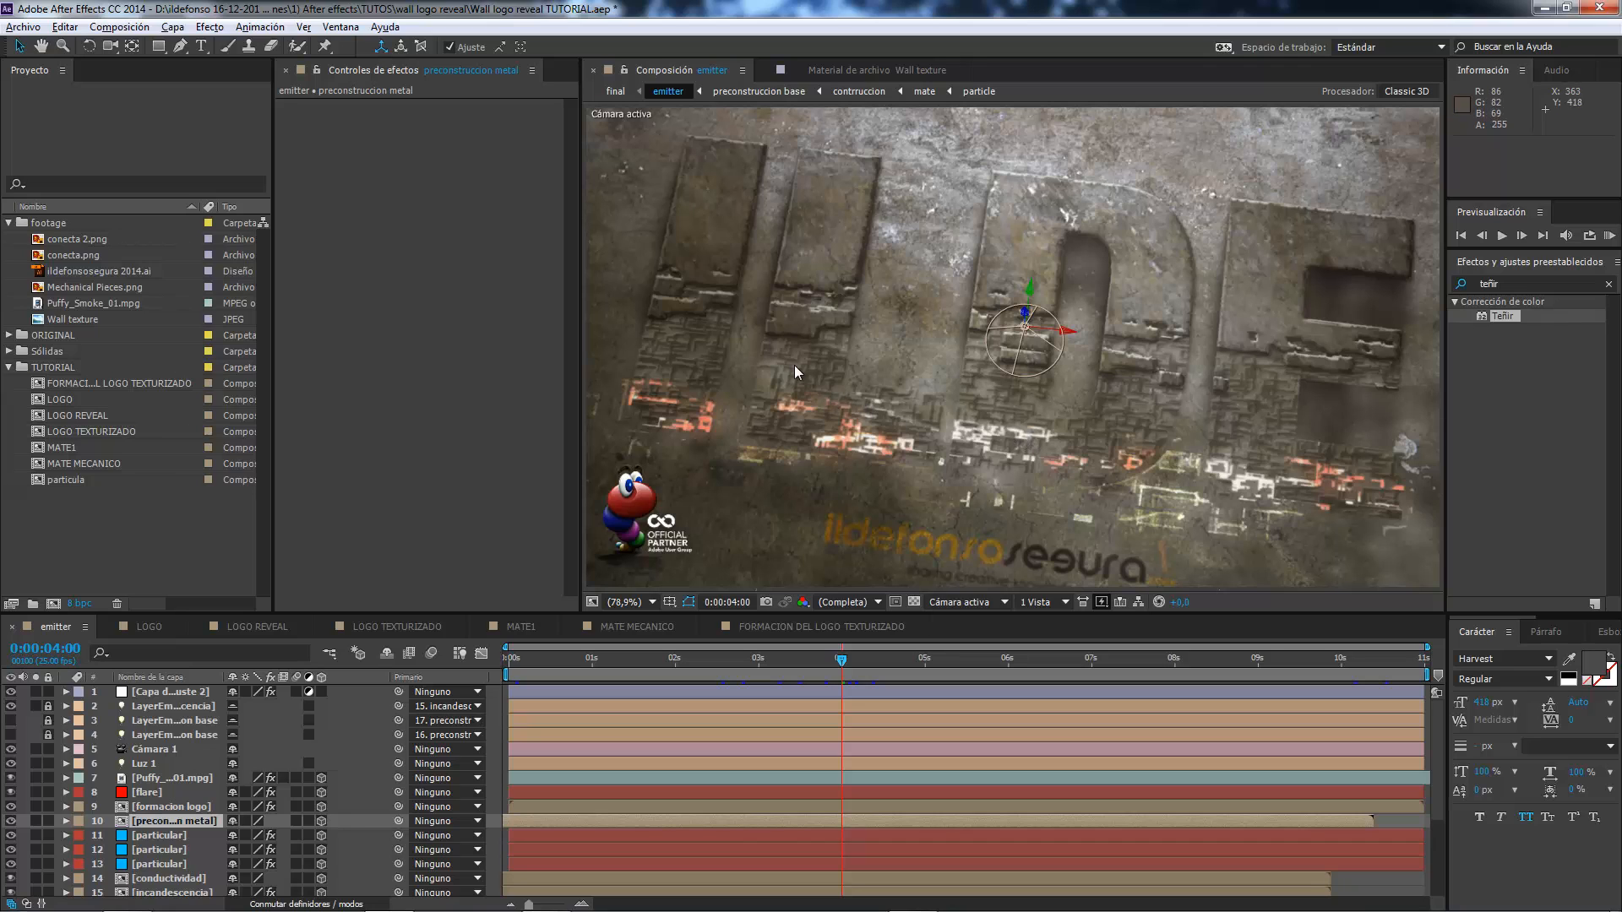
# Create a new composition from MATE MECANICO and rename it MATE MECANICO TEXTO.
pyautogui.click(265, 627)
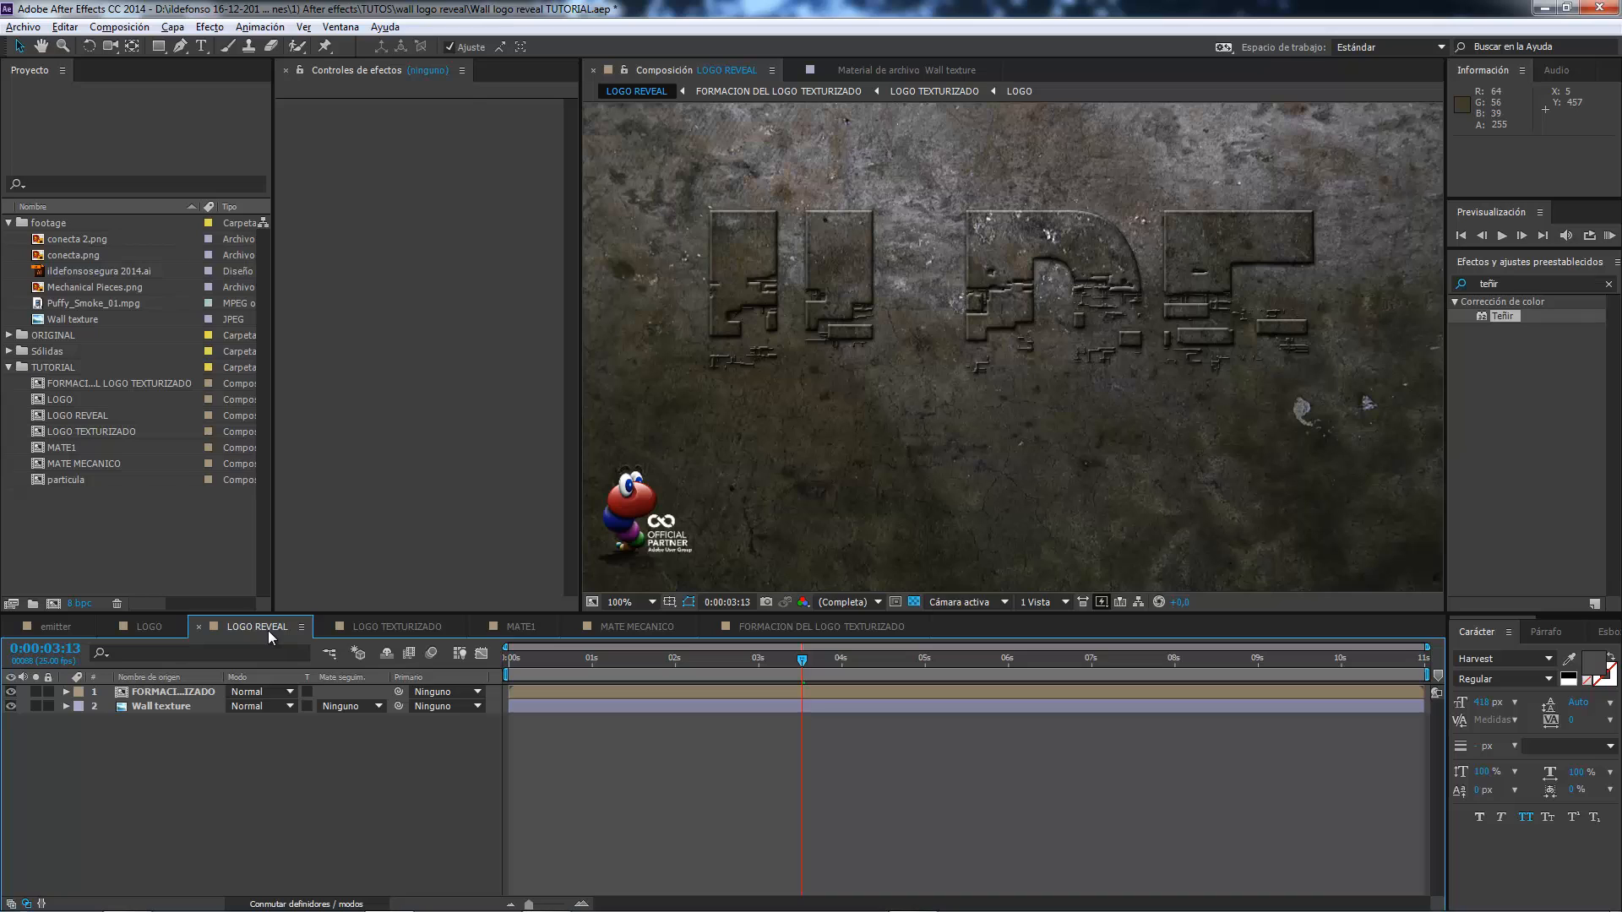
pyautogui.click(83, 465)
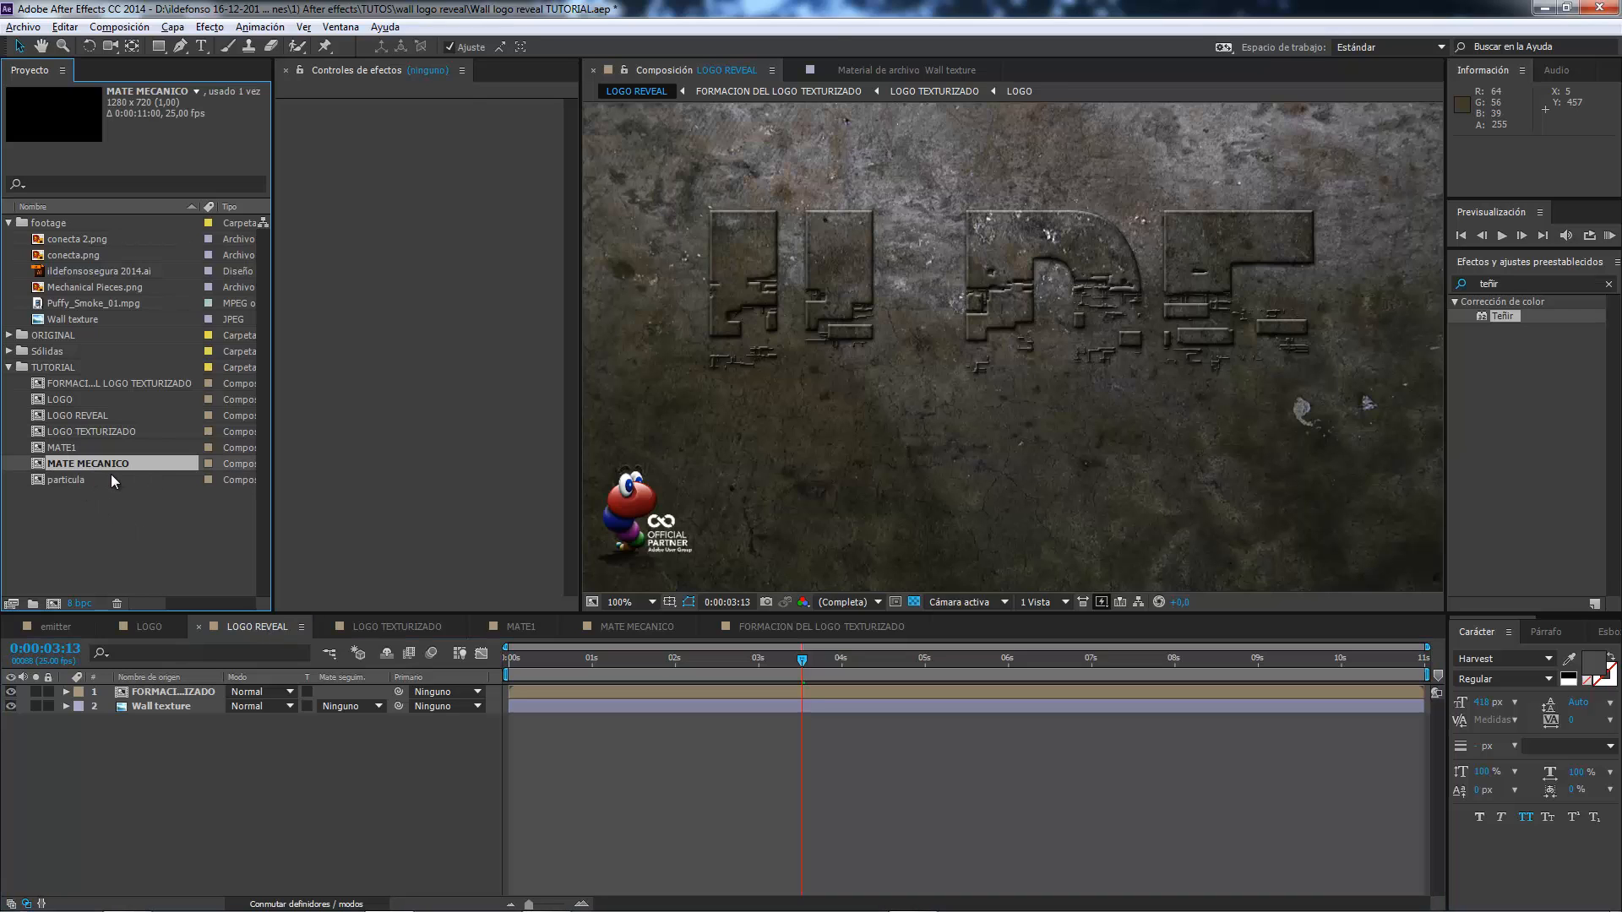
pyautogui.click(638, 626)
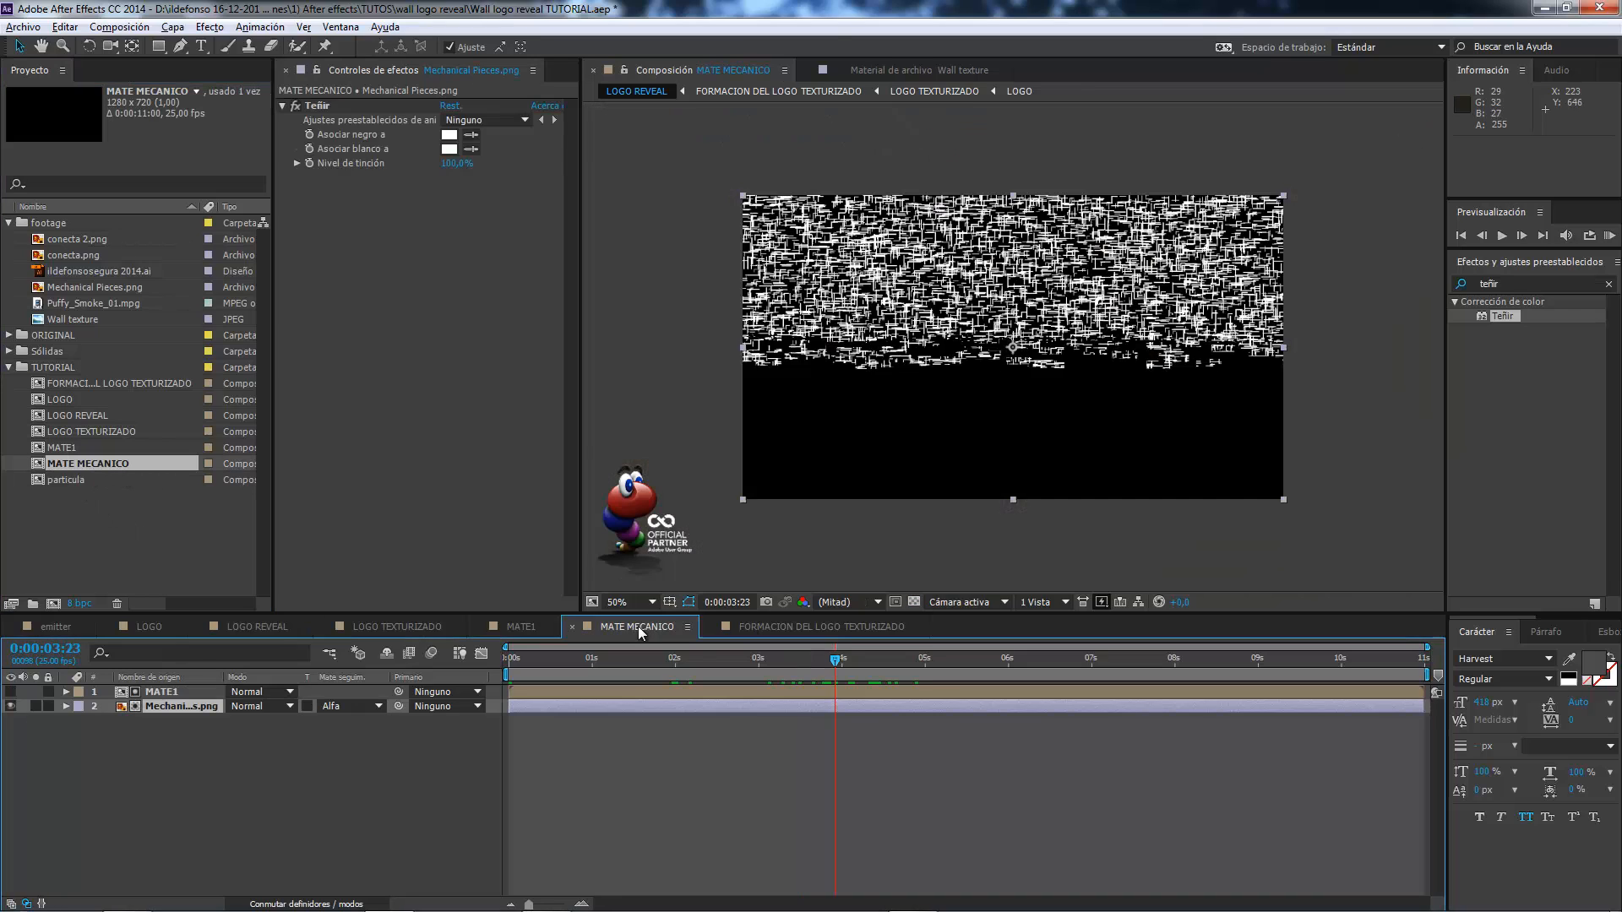
pyautogui.moveTo(831, 656)
pyautogui.mouseDown()
pyautogui.moveTo(910, 666)
pyautogui.moveTo(831, 662)
pyautogui.moveTo(858, 662)
pyautogui.mouseUp()
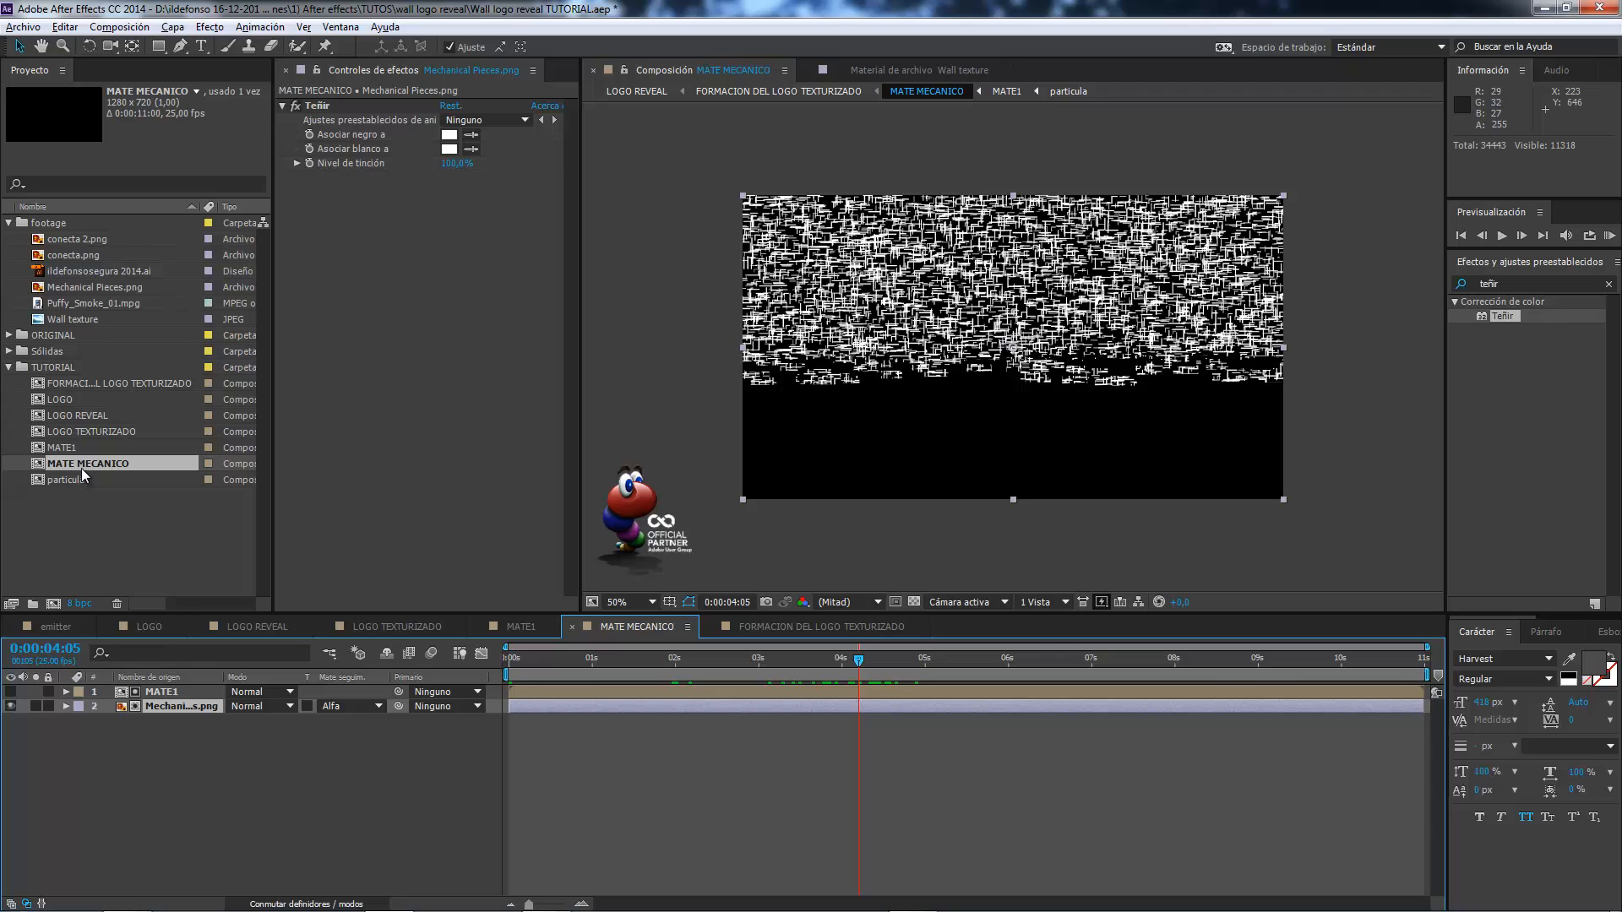
pyautogui.moveTo(81, 468); pyautogui.dragTo(49, 604)
pyautogui.click(118, 479)
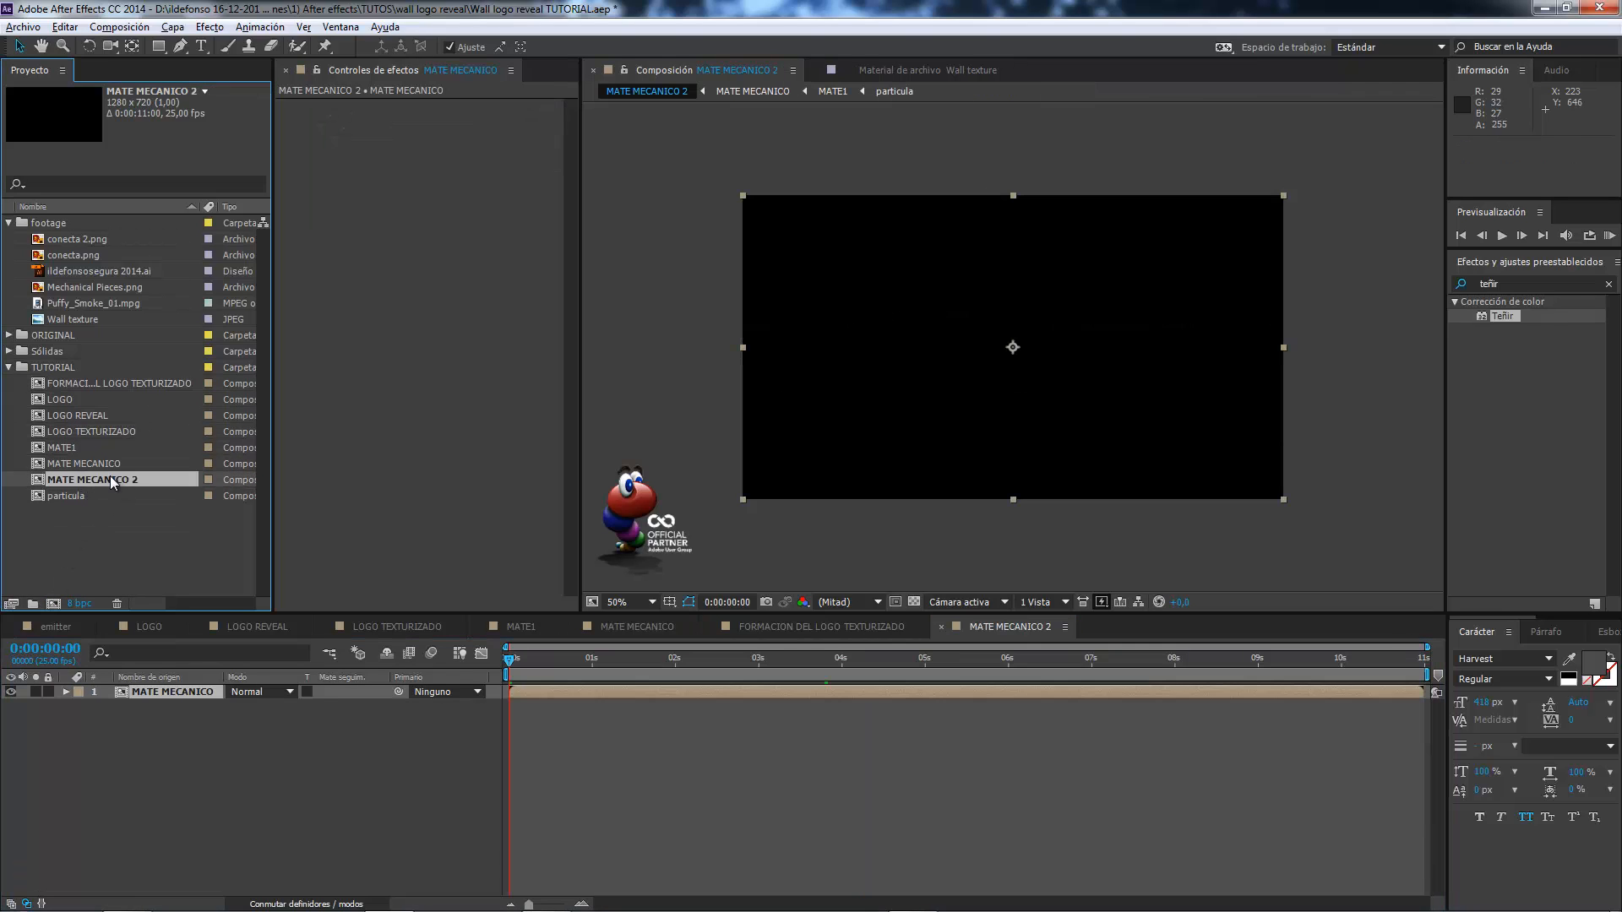
pyautogui.press('Return')
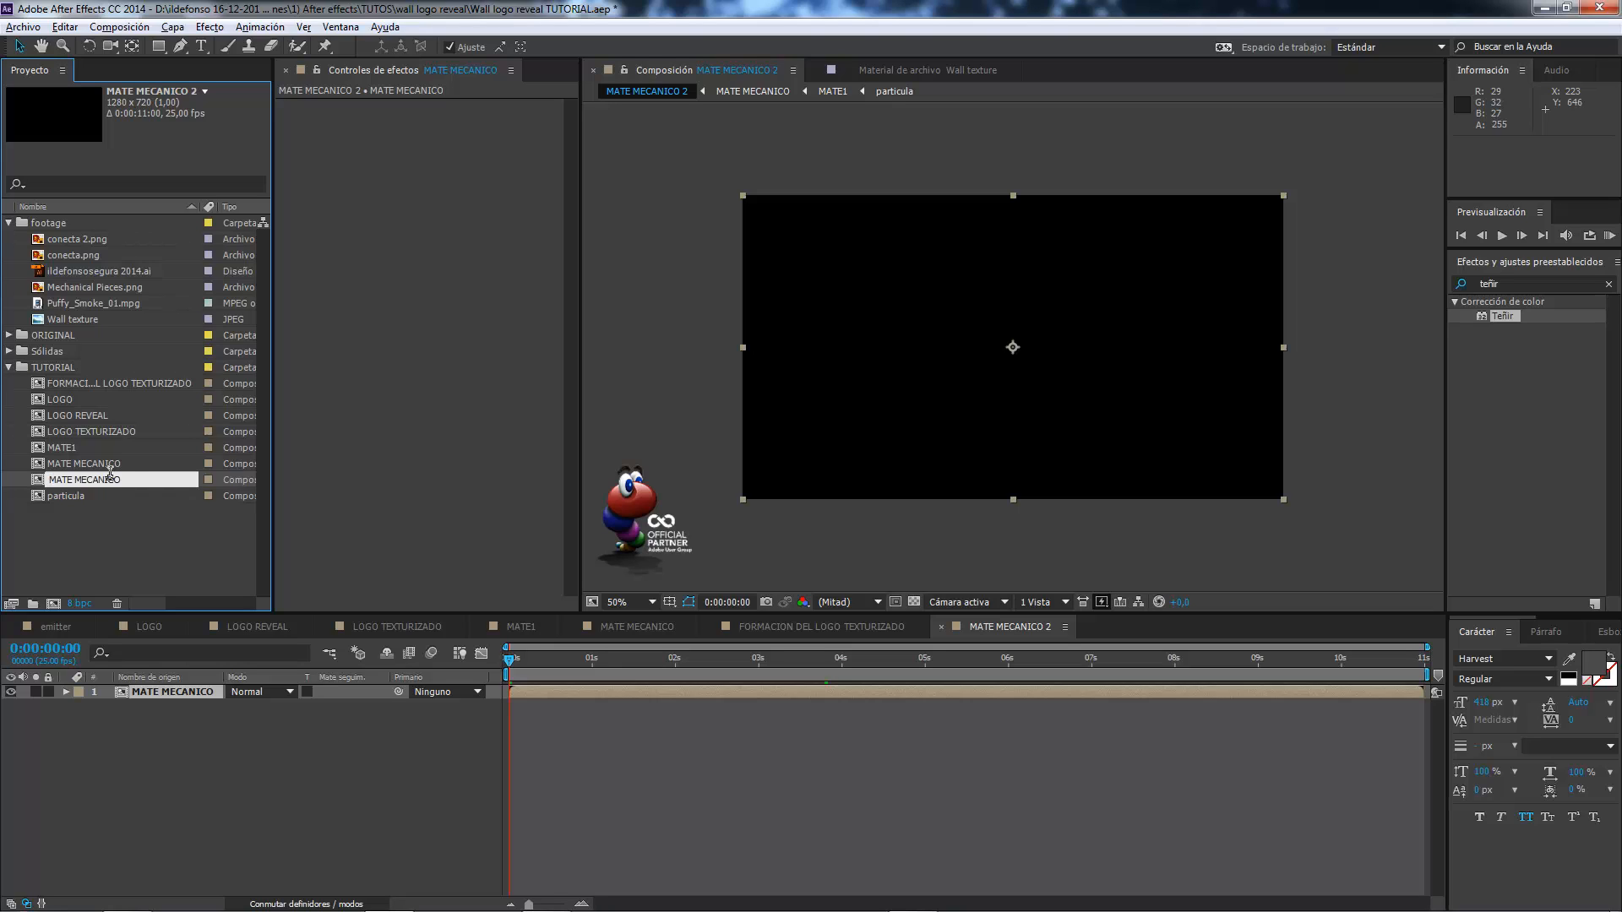
pyautogui.write('TEXTO')
pyautogui.press('Return')
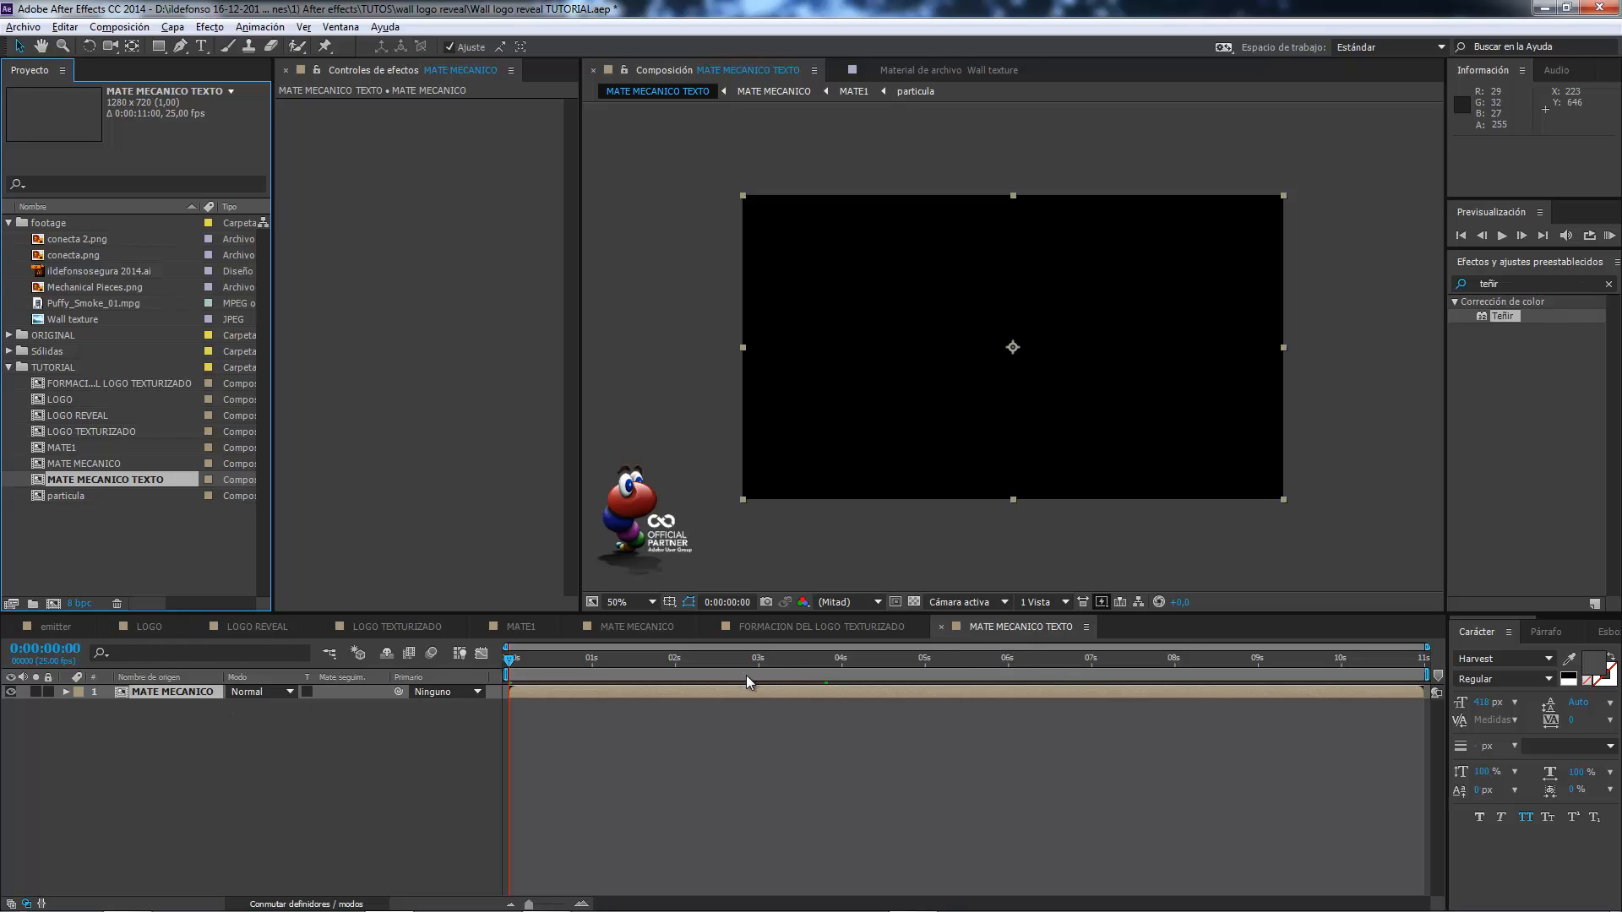
# Add the LOGO composition beneath the MATE MECANICO layer in MATE MECANICO TEXTO.
pyautogui.moveTo(778, 659); pyautogui.dragTo(824, 657)
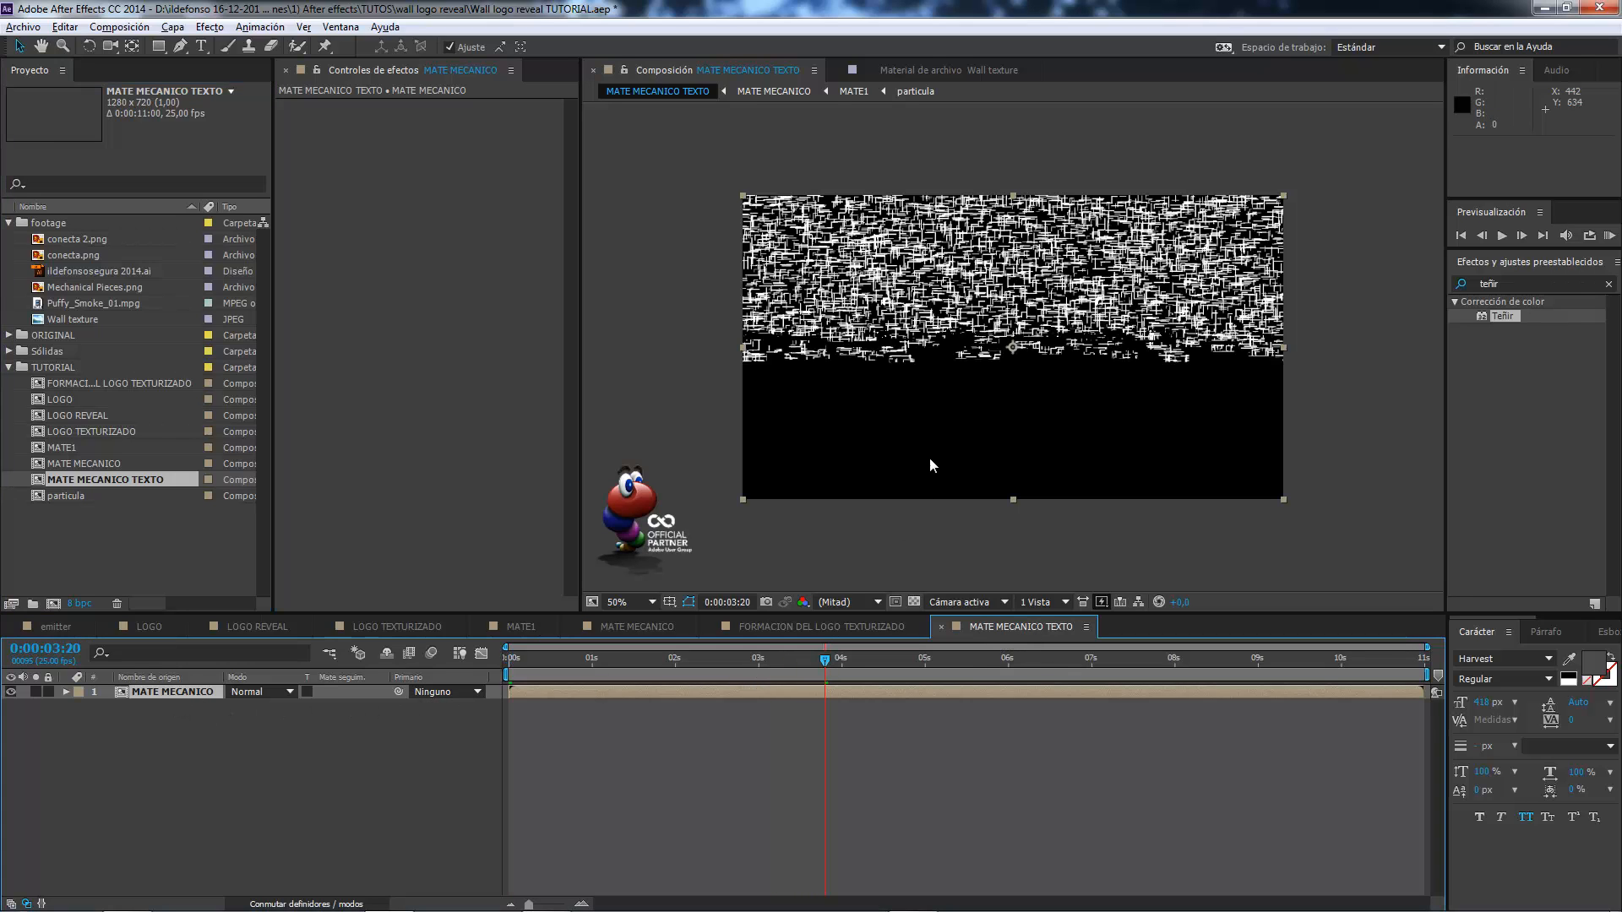
pyautogui.moveTo(64, 400); pyautogui.dragTo(100, 713)
pyautogui.press('capslock')
pyautogui.press('capslock')
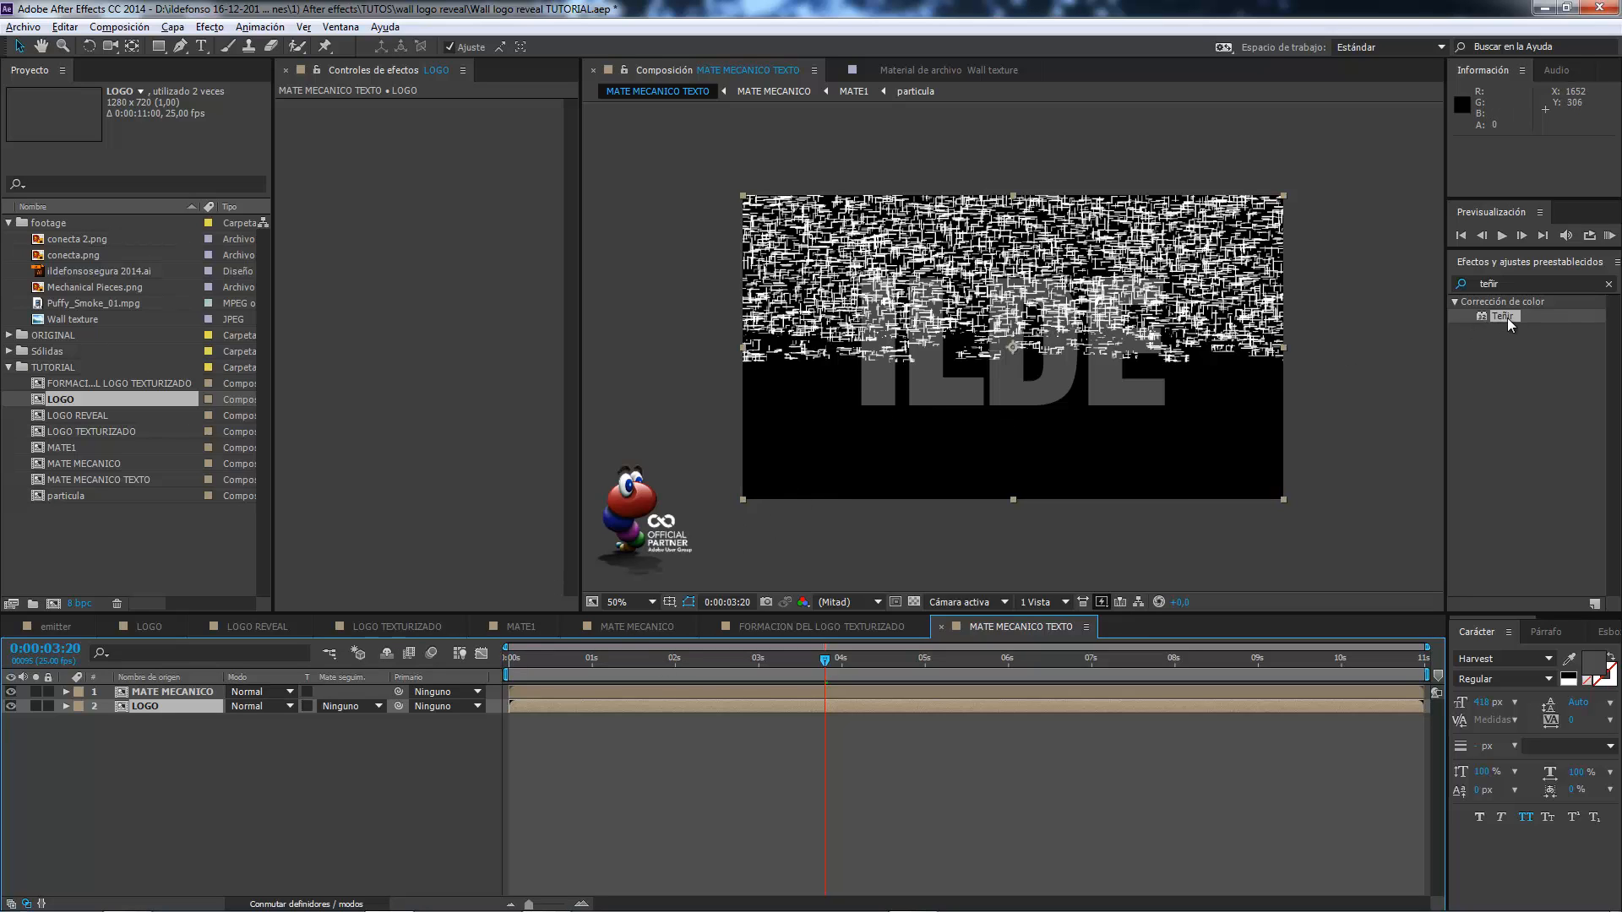
# Apply the Teñir effect to the LOGO layer and map black to white so the lettering is solid white.
pyautogui.moveTo(1509, 318); pyautogui.dragTo(173, 708)
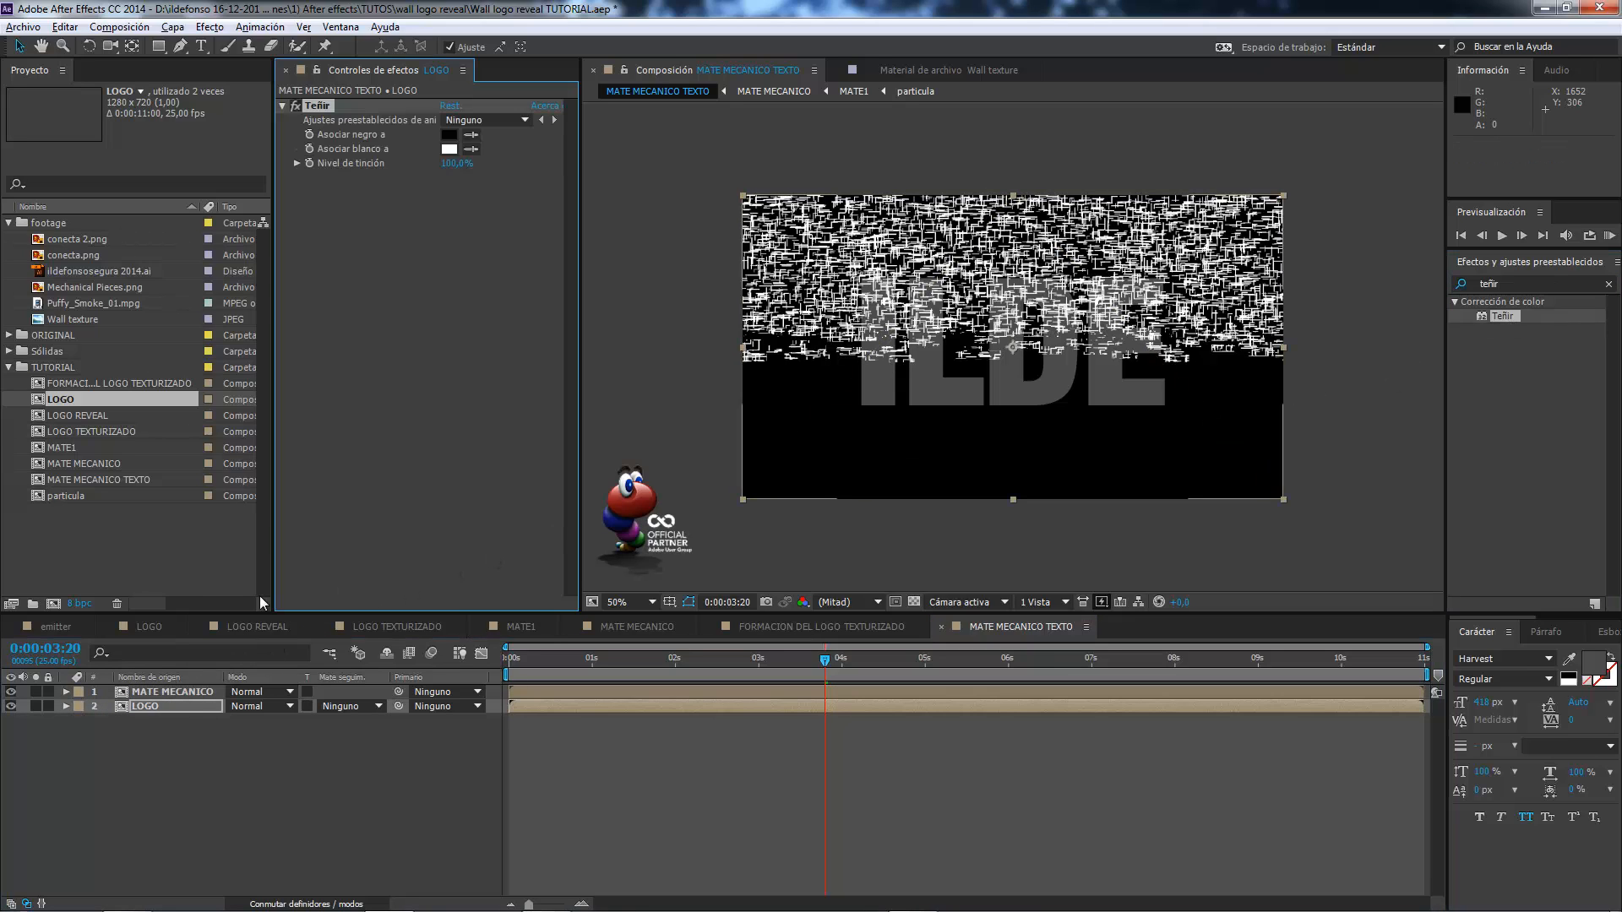
pyautogui.click(448, 134)
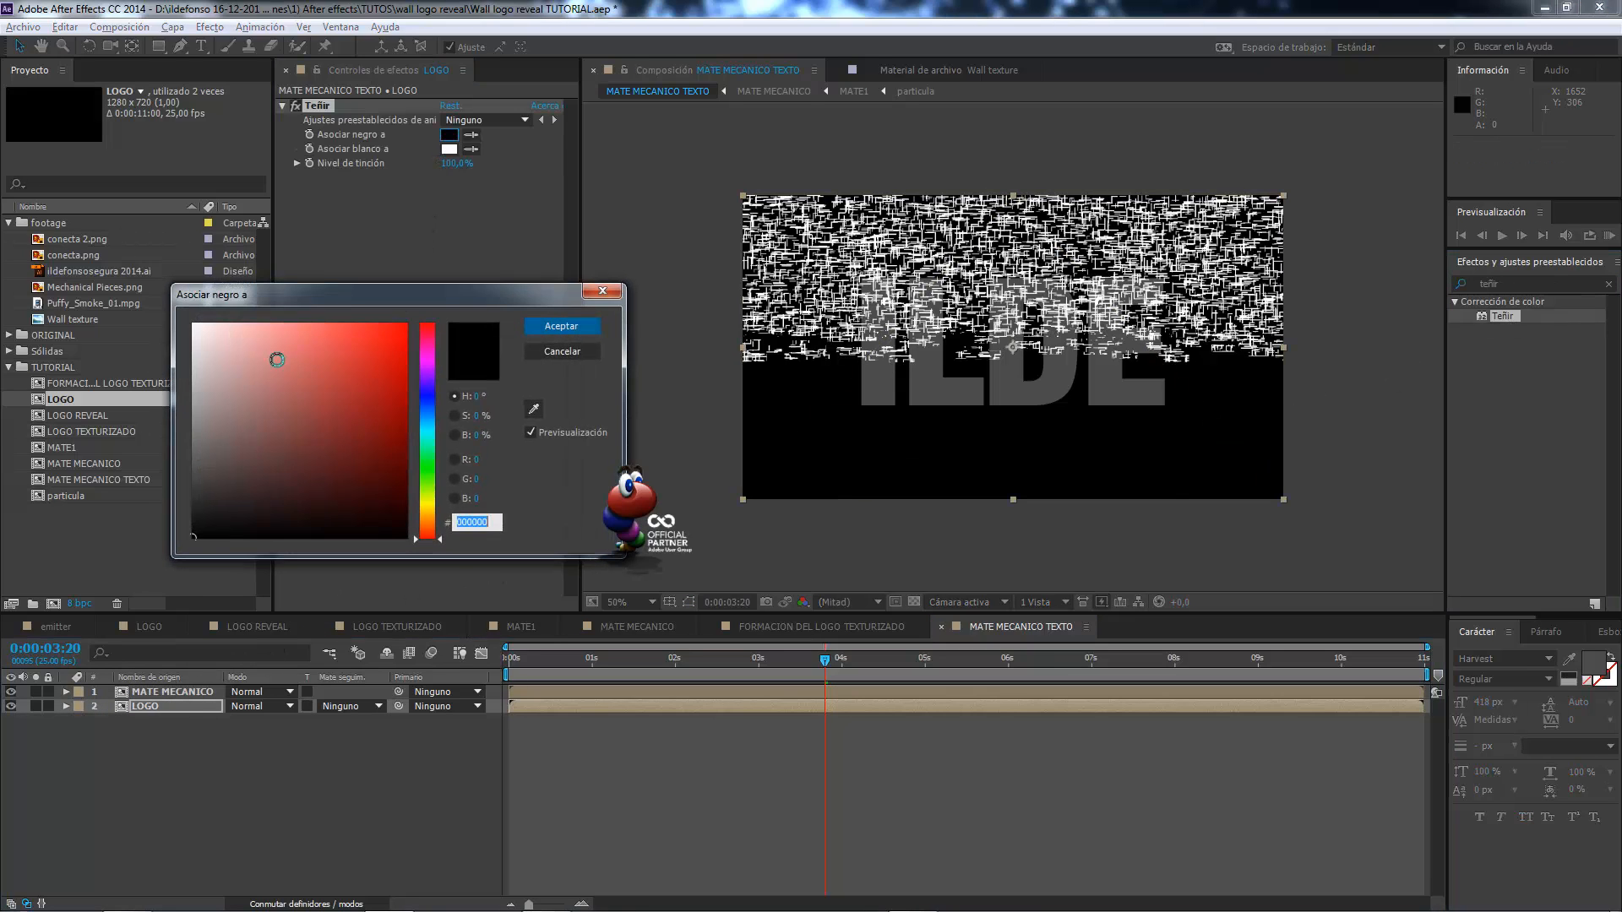
pyautogui.moveTo(250, 363); pyautogui.dragTo(194, 324)
pyautogui.click(570, 326)
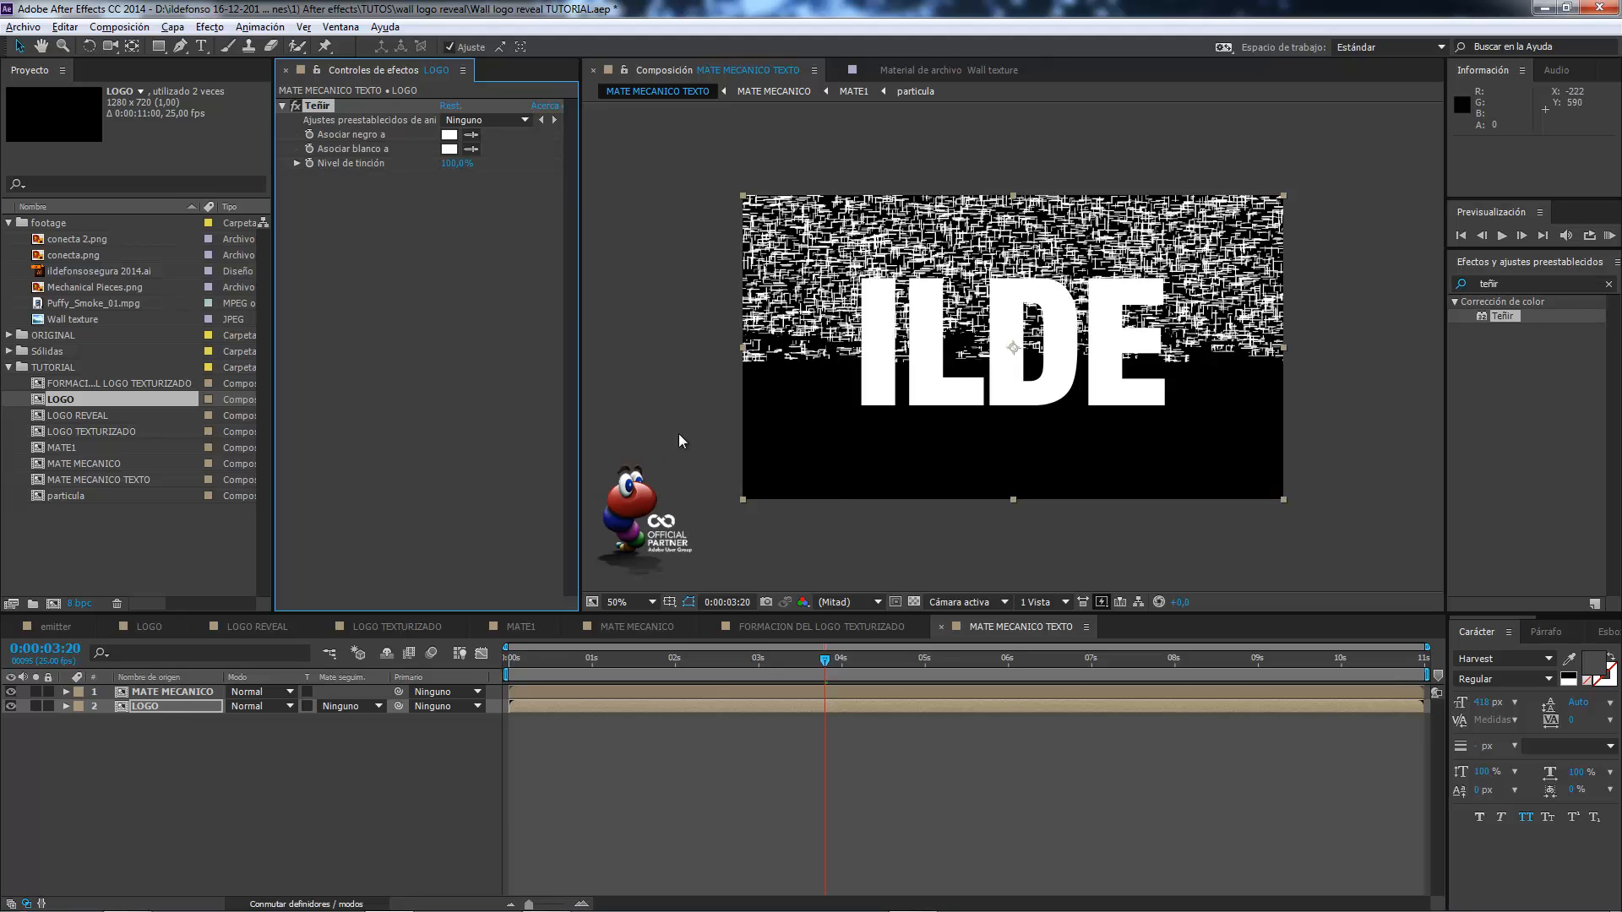
# Set the LOGO layer's track matte to Mate alfa "MATE MECANICO" and scrub through the matted letters.
pyautogui.click(378, 707)
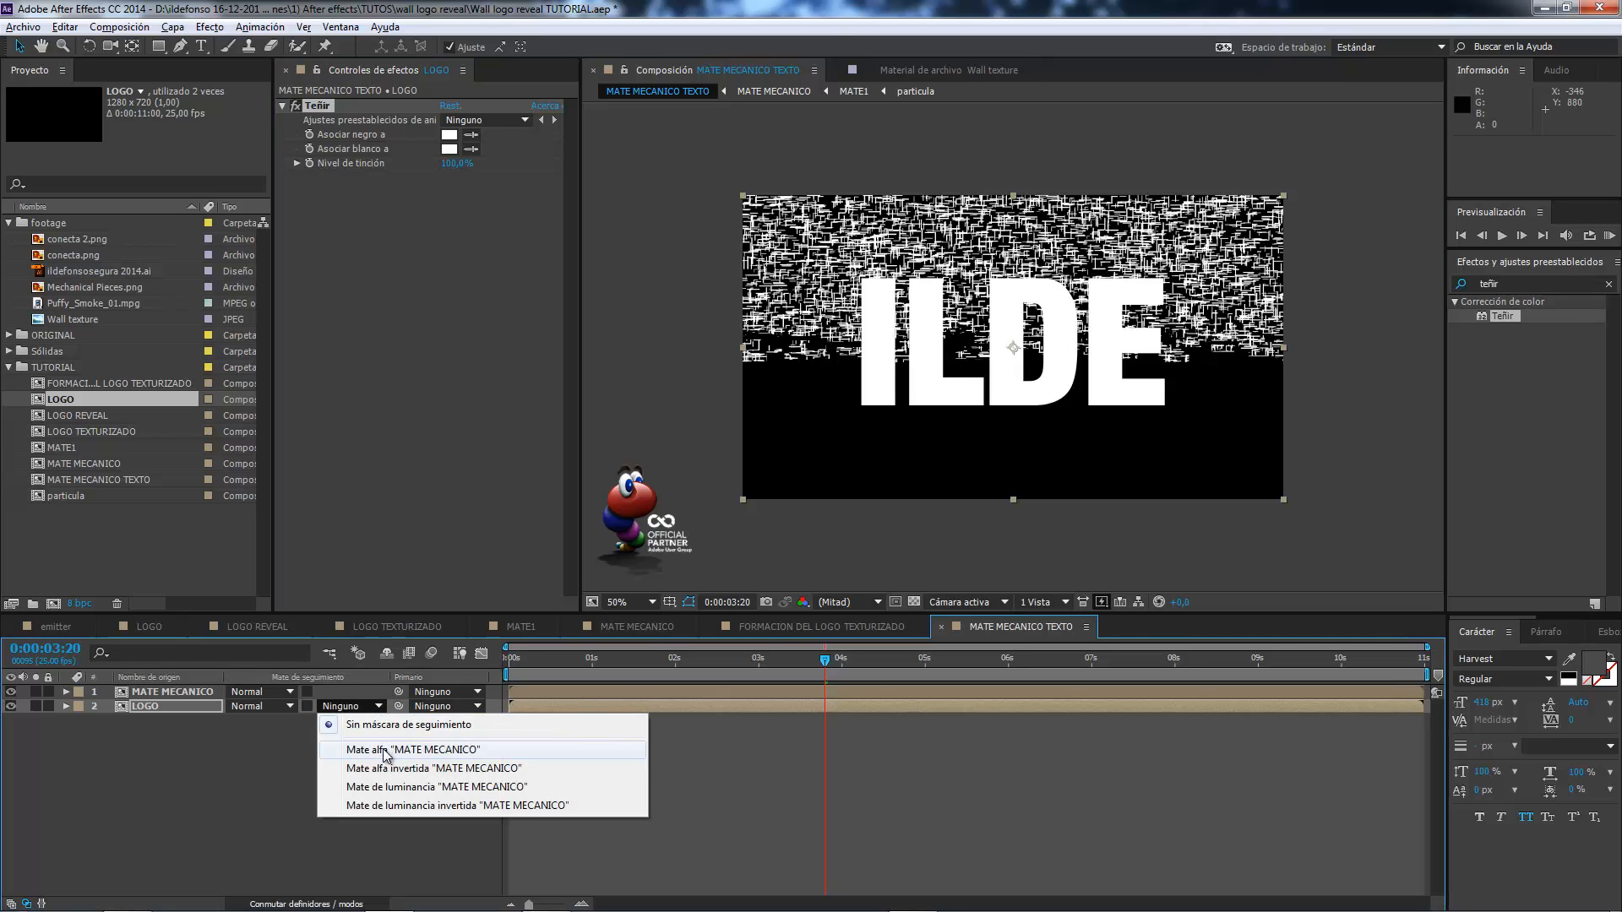
pyautogui.click(385, 750)
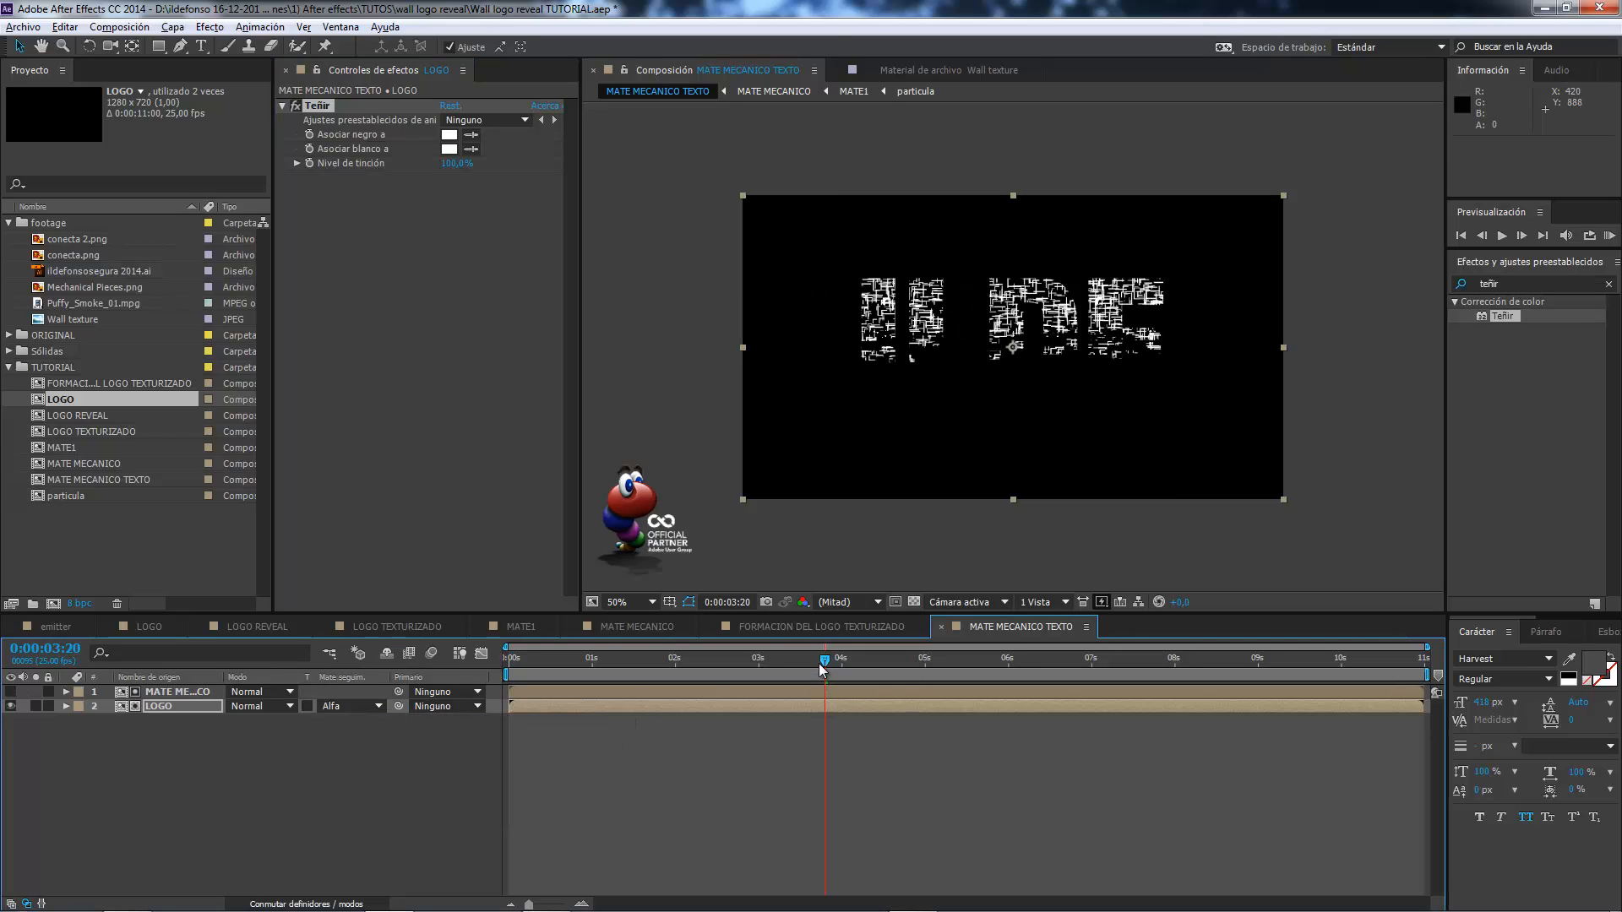
pyautogui.moveTo(819, 662)
pyautogui.mouseDown()
pyautogui.moveTo(735, 662)
pyautogui.moveTo(833, 667)
pyautogui.mouseUp()
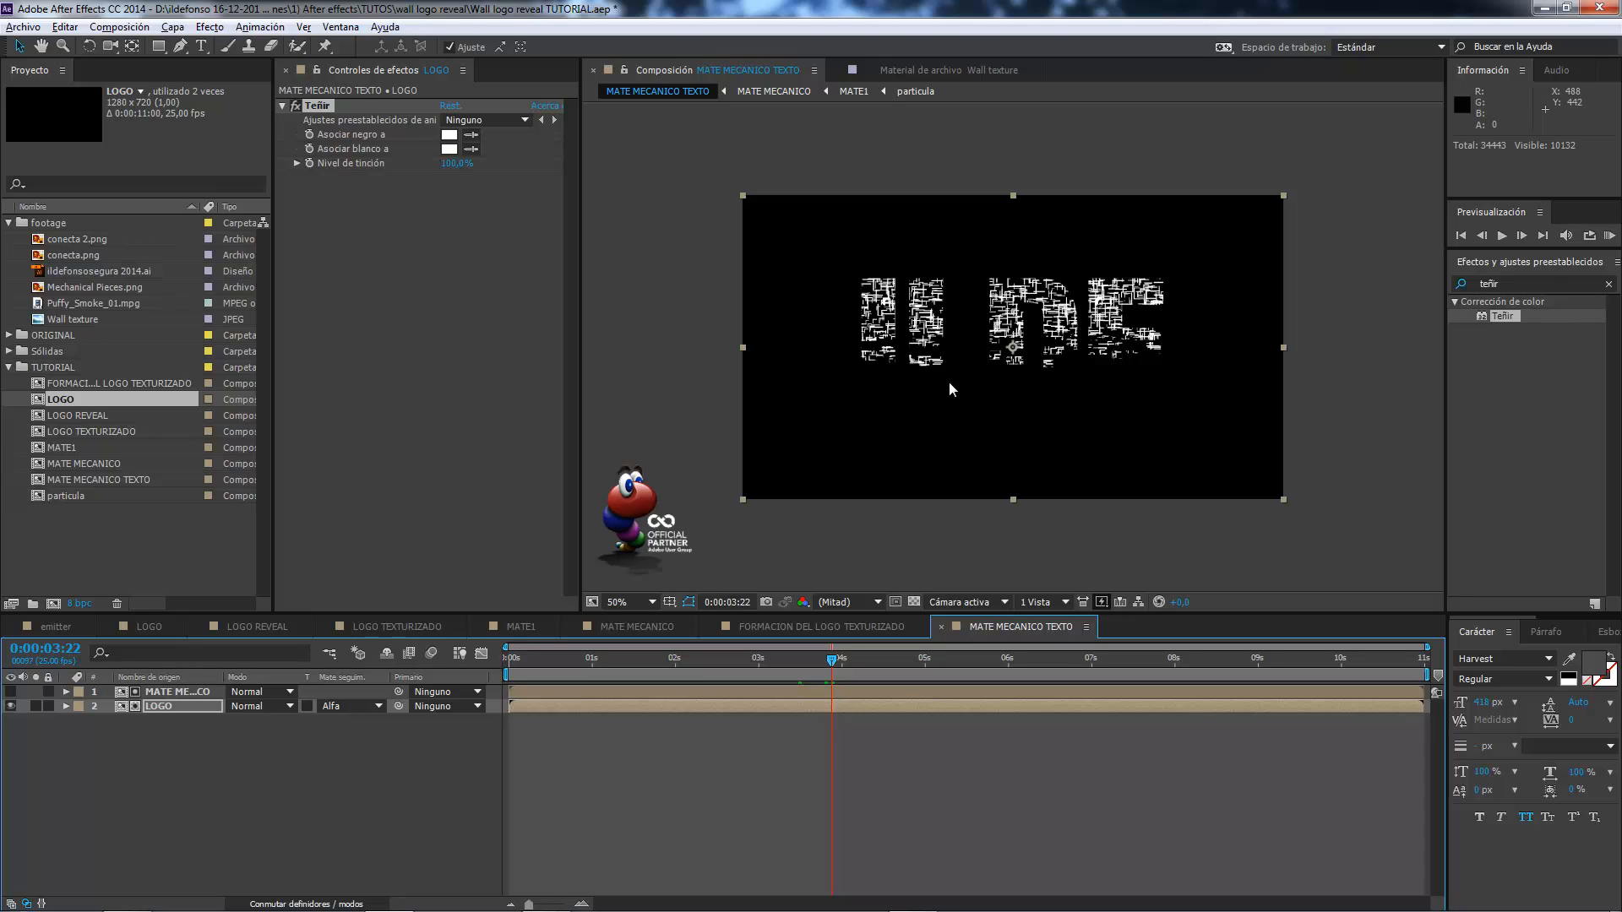
pyautogui.moveTo(830, 656); pyautogui.dragTo(845, 657)
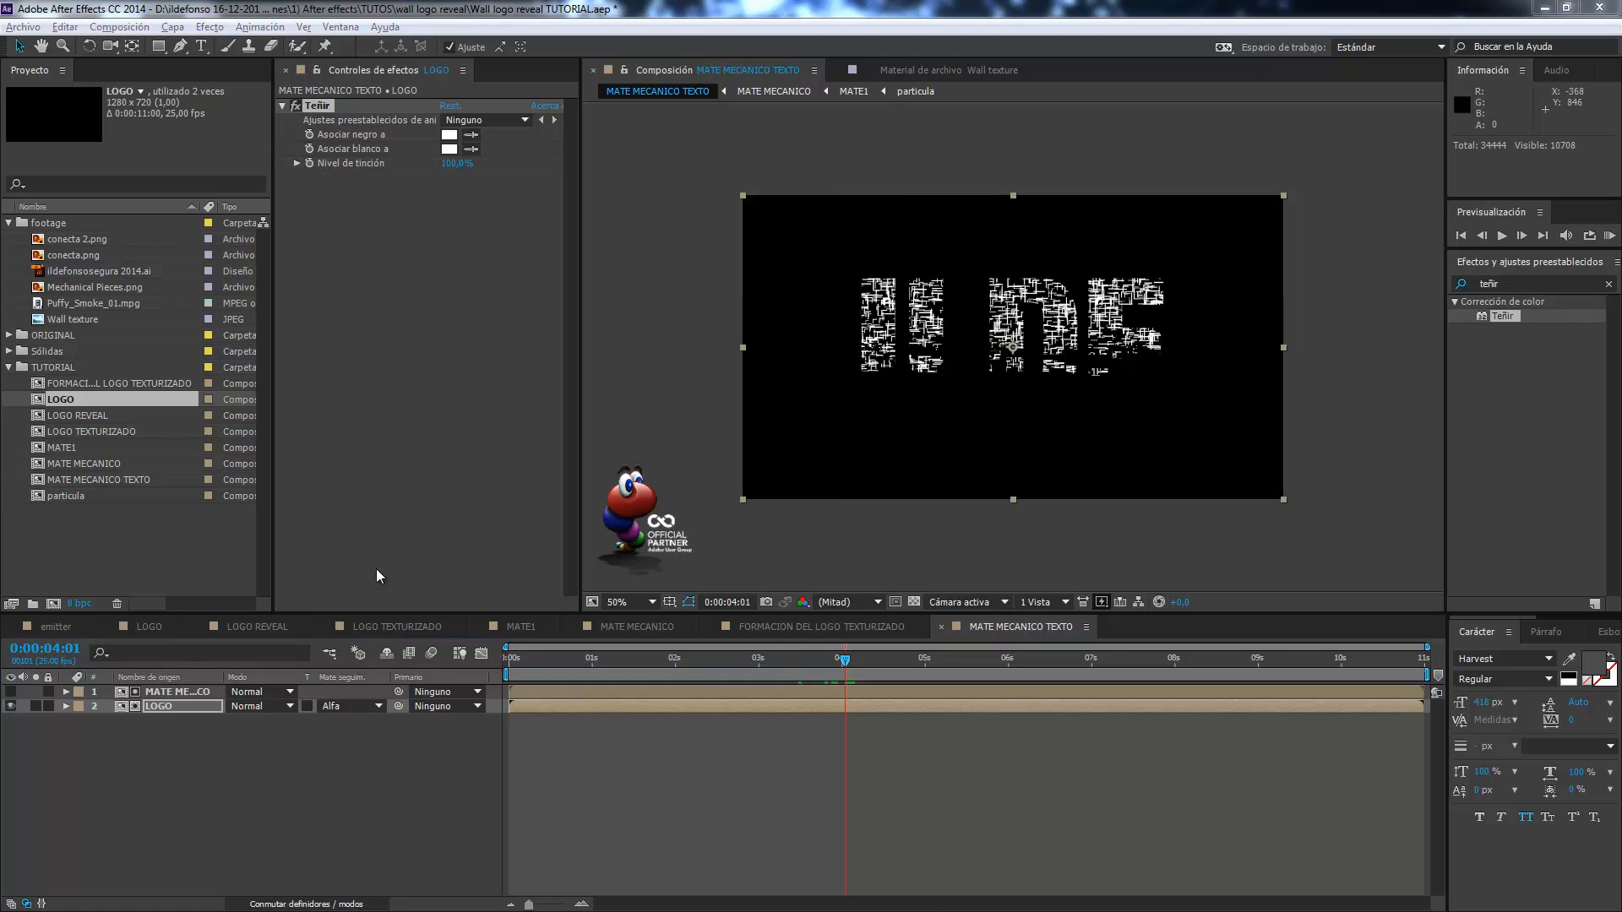
# Insert MATE MECANICO TEXTO between the formation layer and Wall texture in LOGO REVEAL, and shift it 14 frames earlier.
pyautogui.click(256, 629)
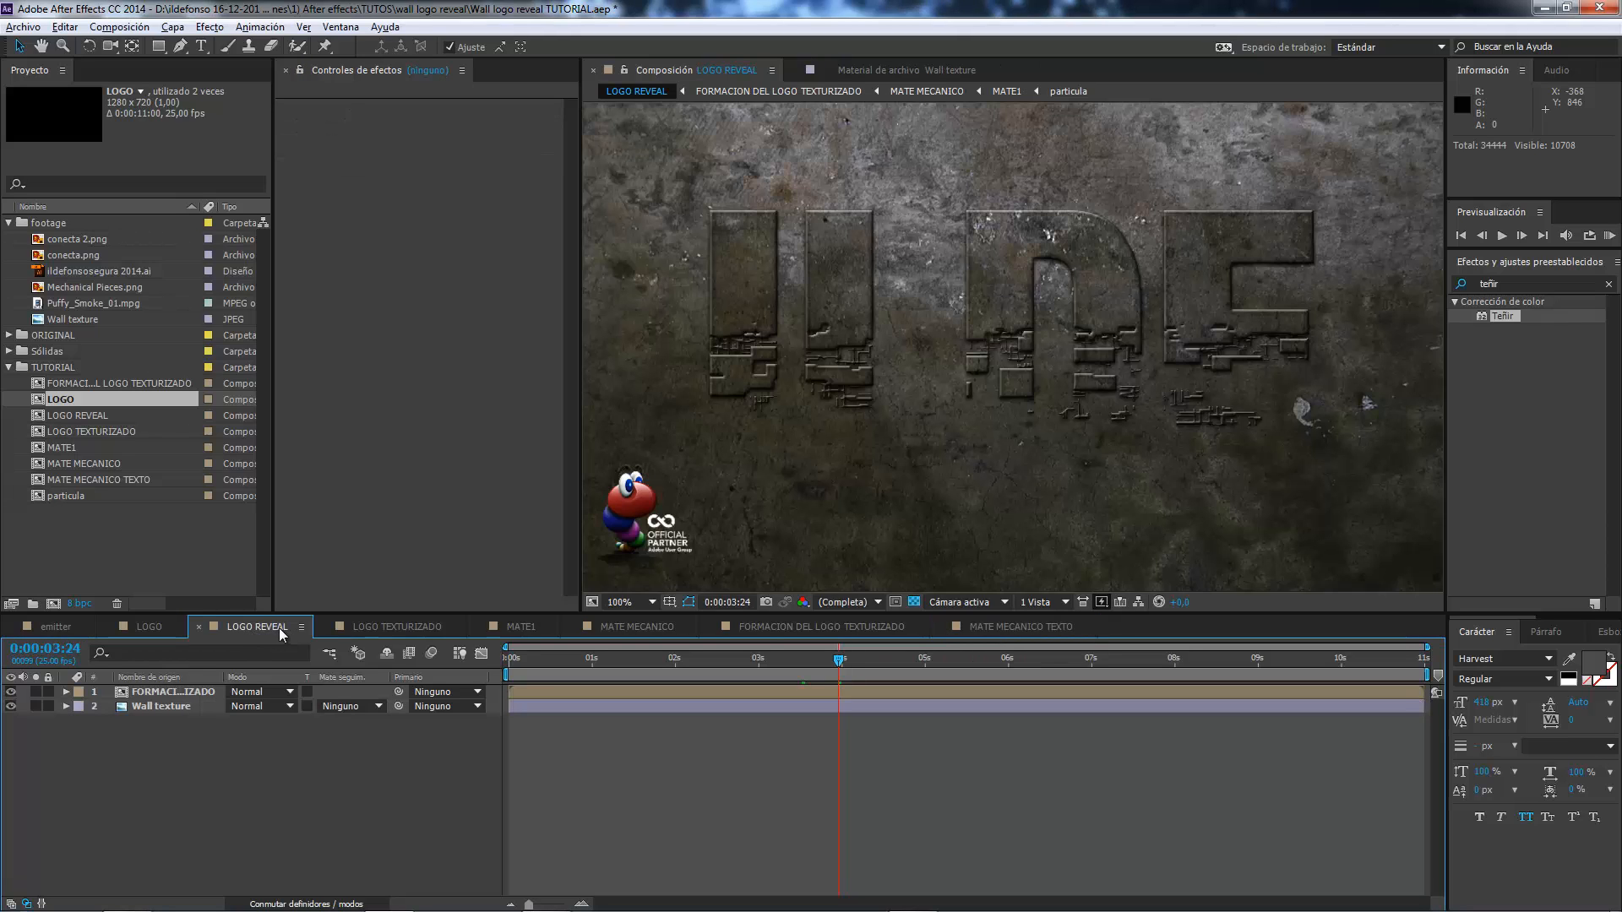
pyautogui.click(95, 482)
pyautogui.moveTo(114, 481); pyautogui.dragTo(168, 706)
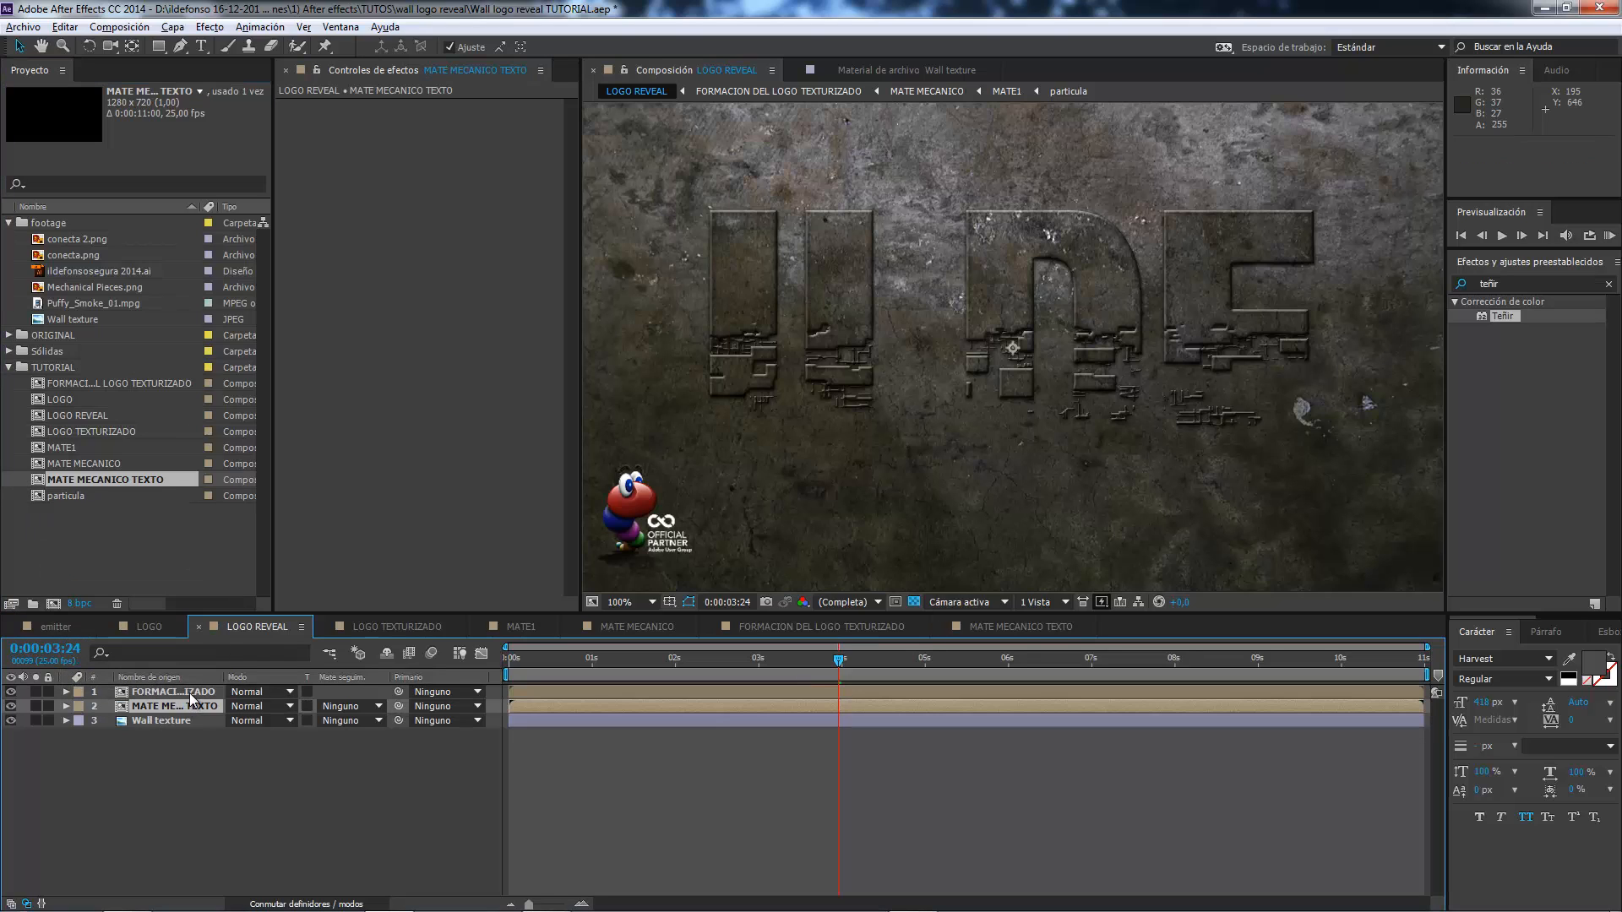
pyautogui.moveTo(809, 662)
pyautogui.mouseDown()
pyautogui.moveTo(782, 655)
pyautogui.moveTo(814, 654)
pyautogui.mouseUp()
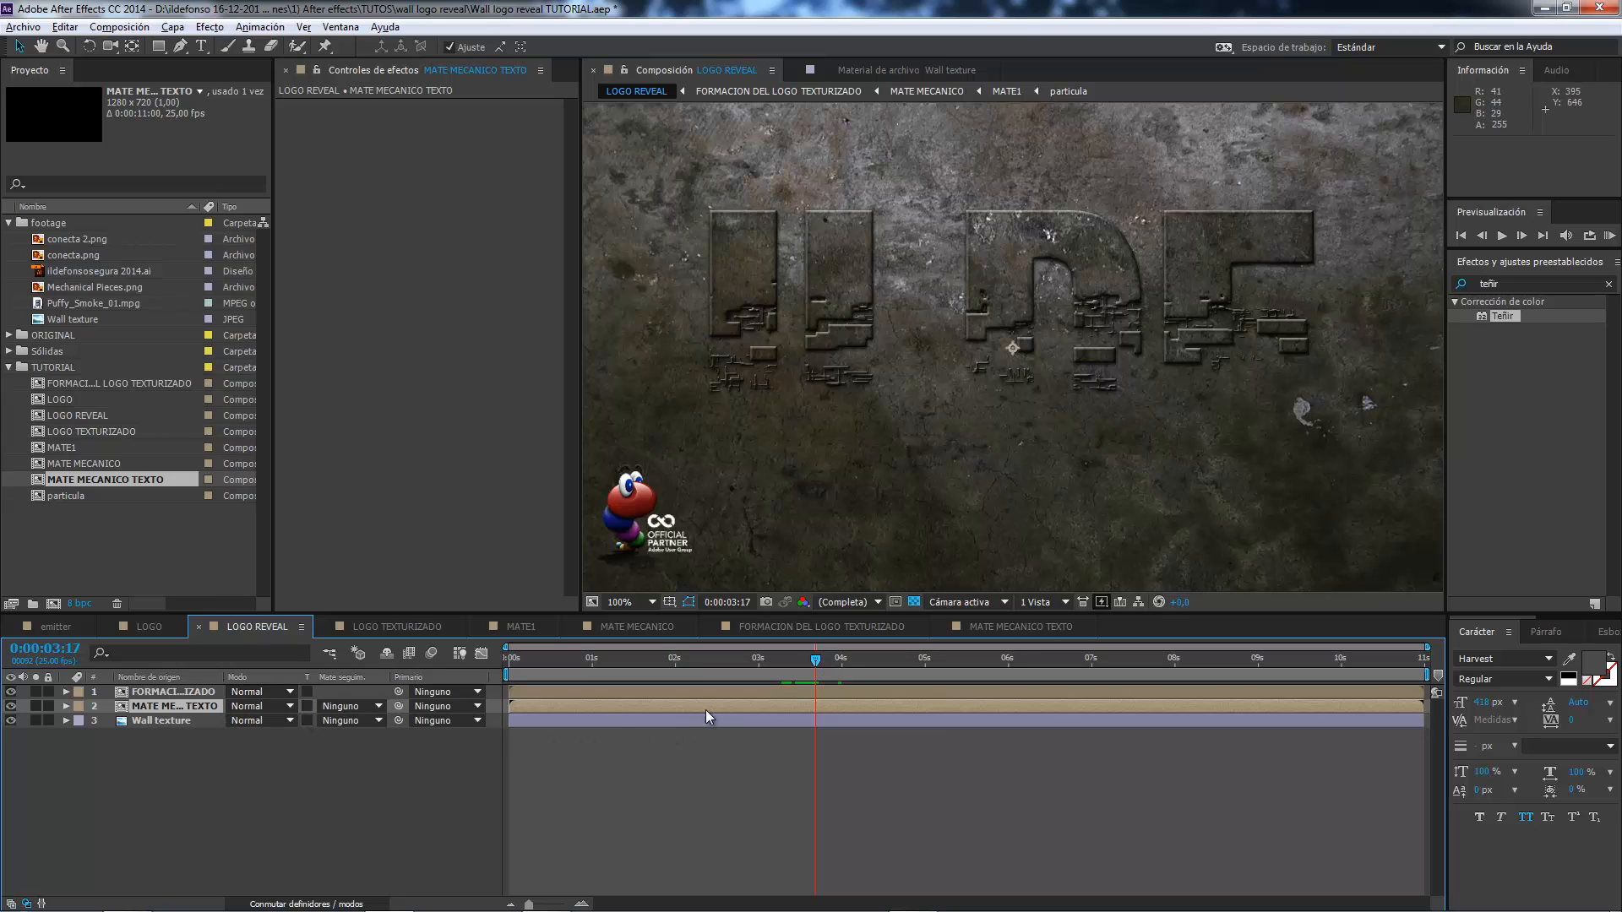
pyautogui.moveTo(708, 703); pyautogui.dragTo(663, 716)
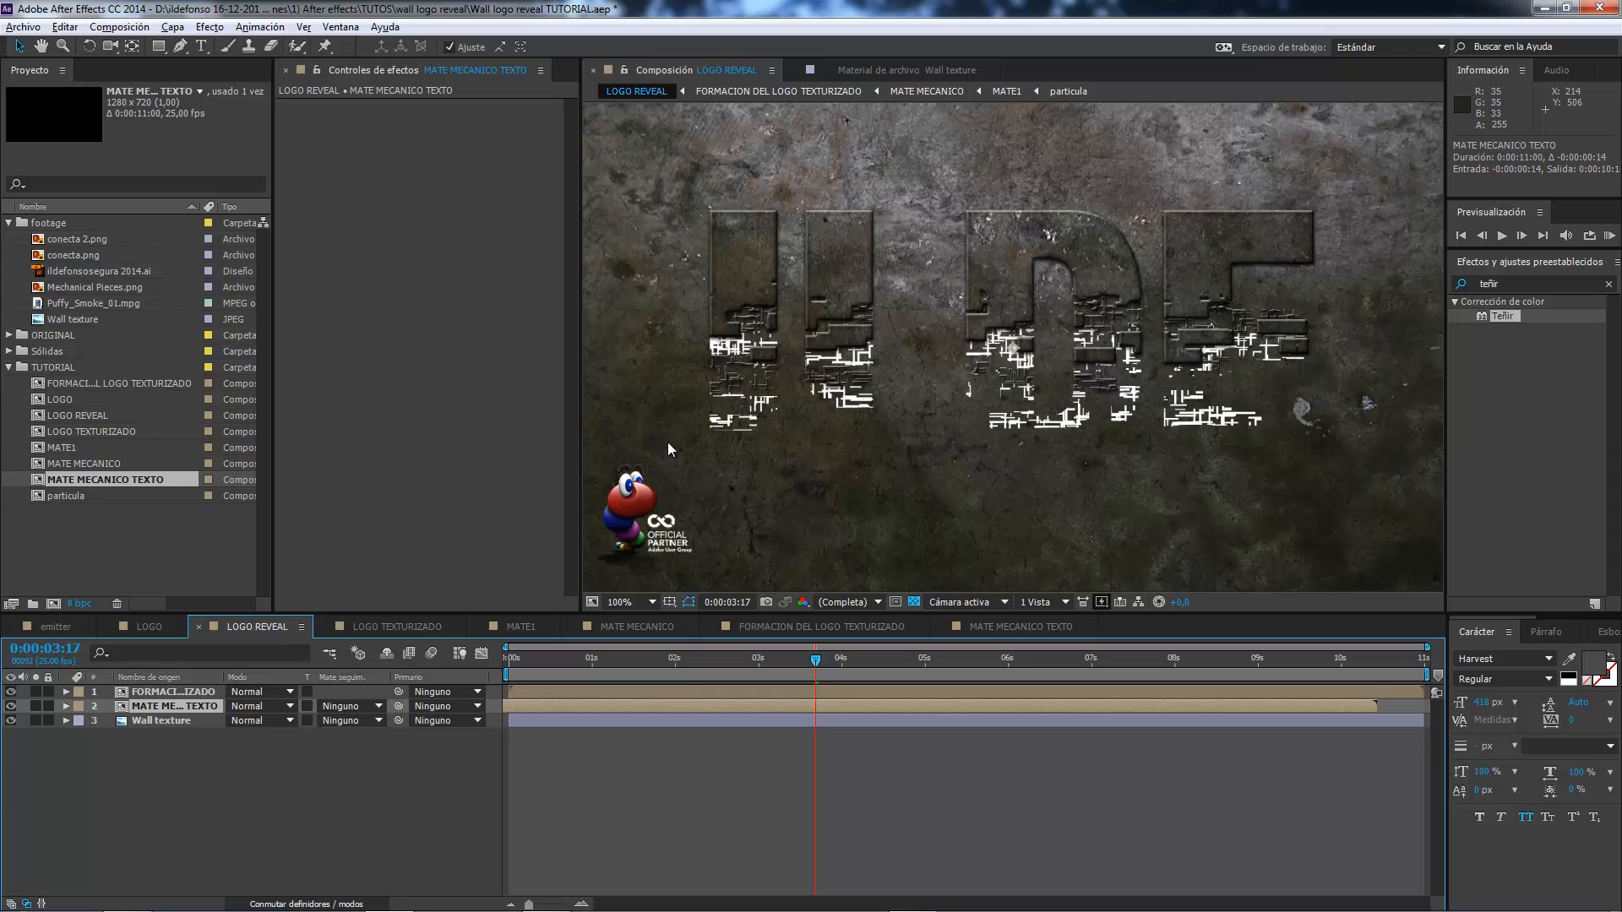
# Duplicate the MATE MECANICO TEXTO layer and hide the upper copy.
pyautogui.press('.')
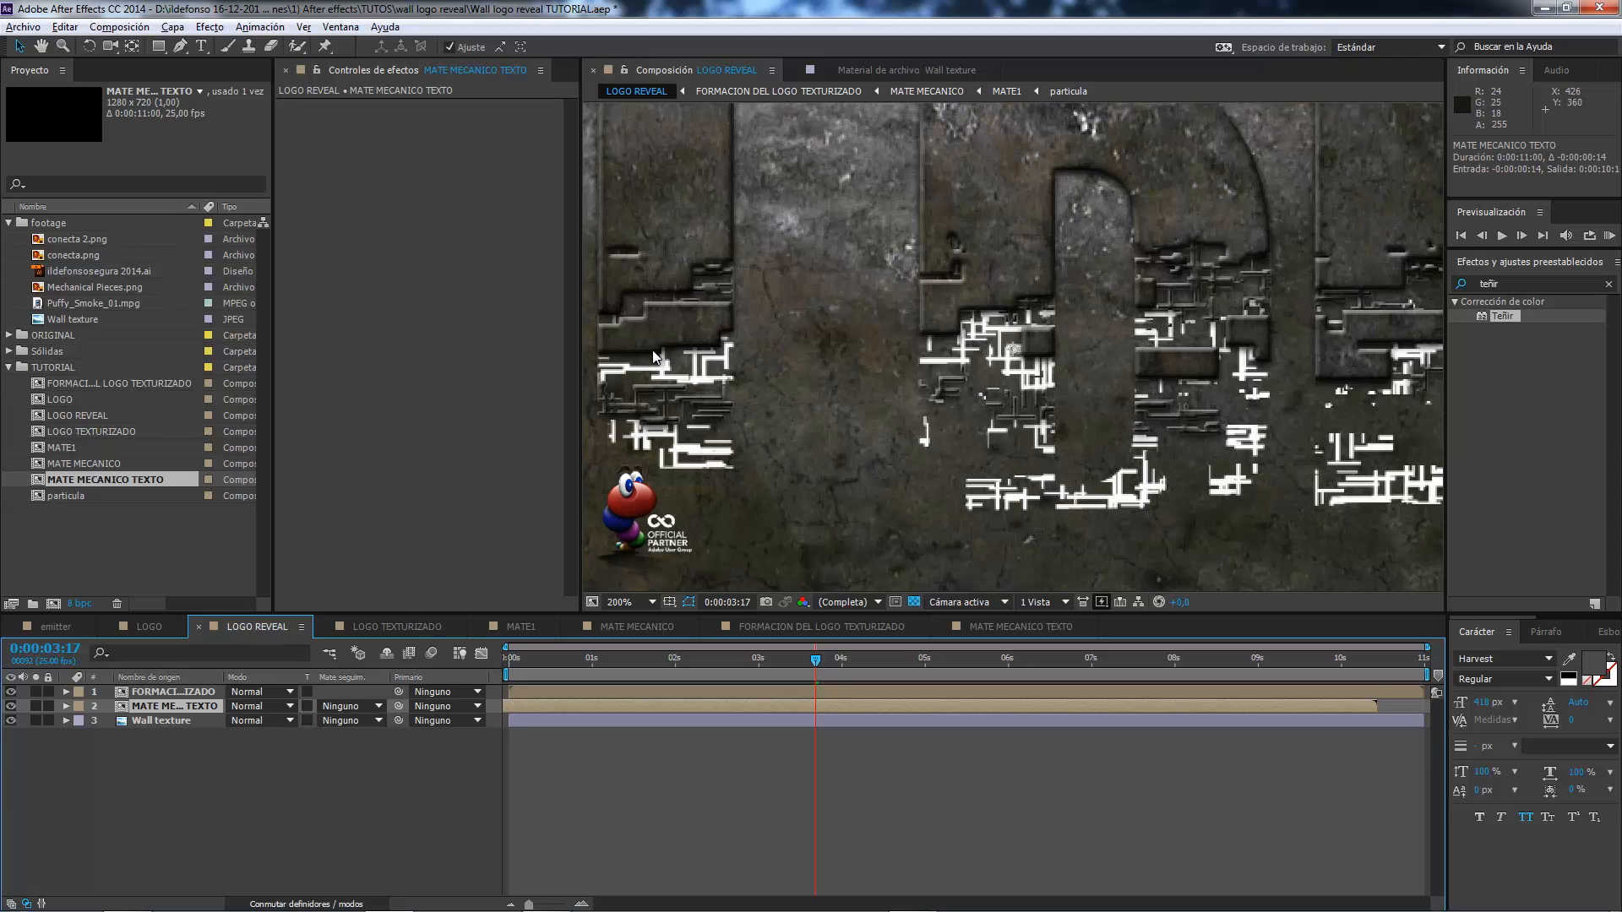
pyautogui.moveTo(685, 354); pyautogui.dragTo(997, 324)
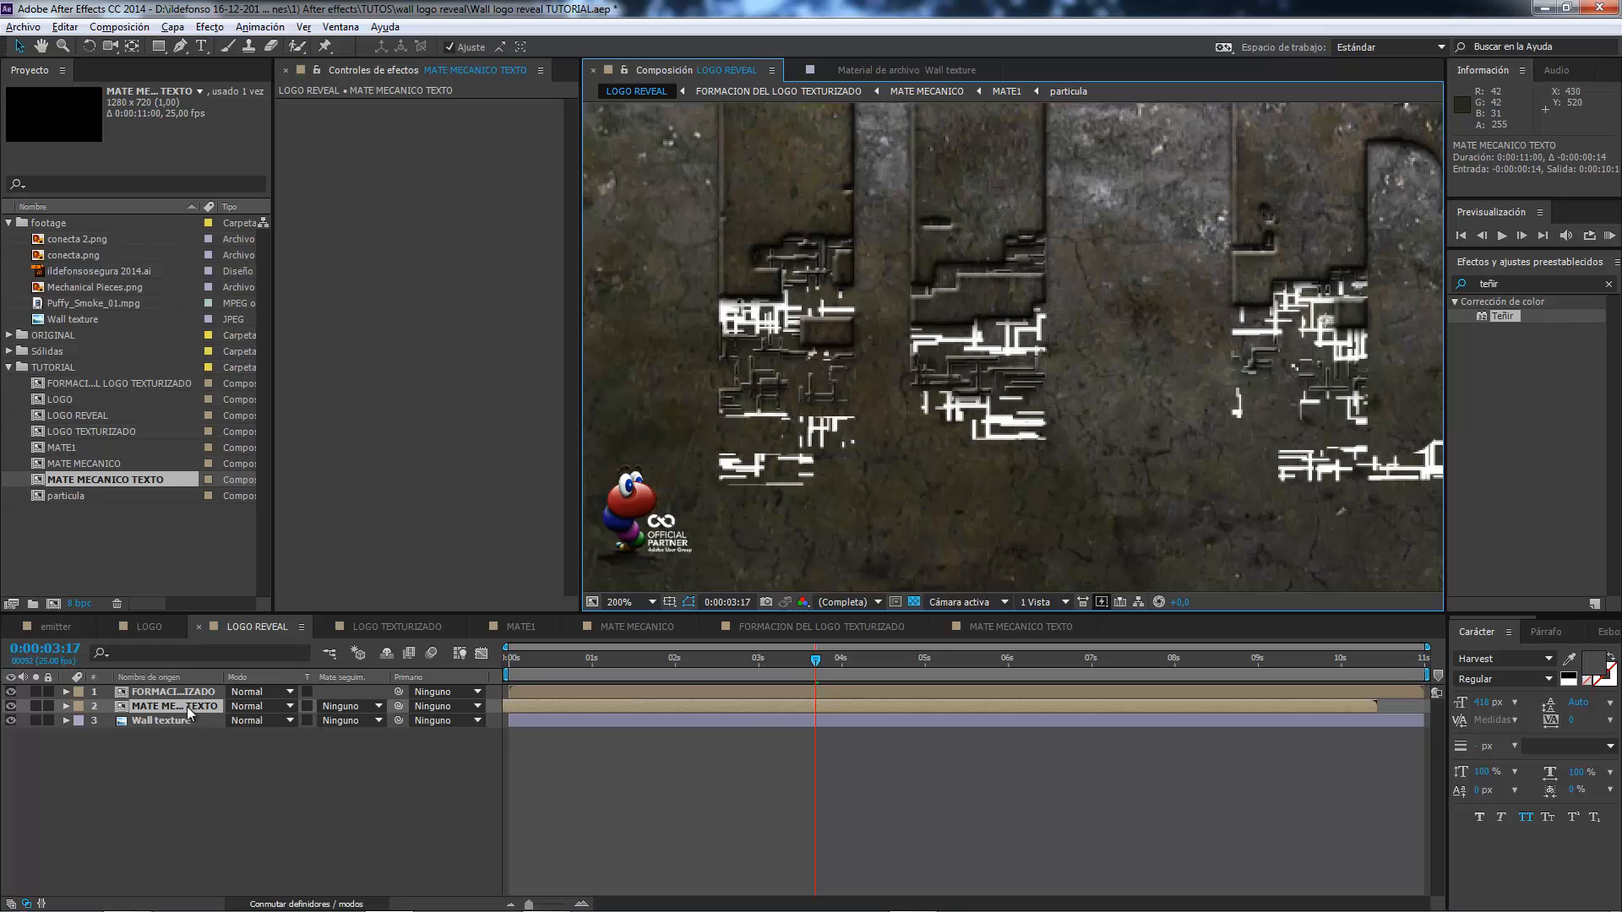
pyautogui.hotkey('ctrl', 'd')
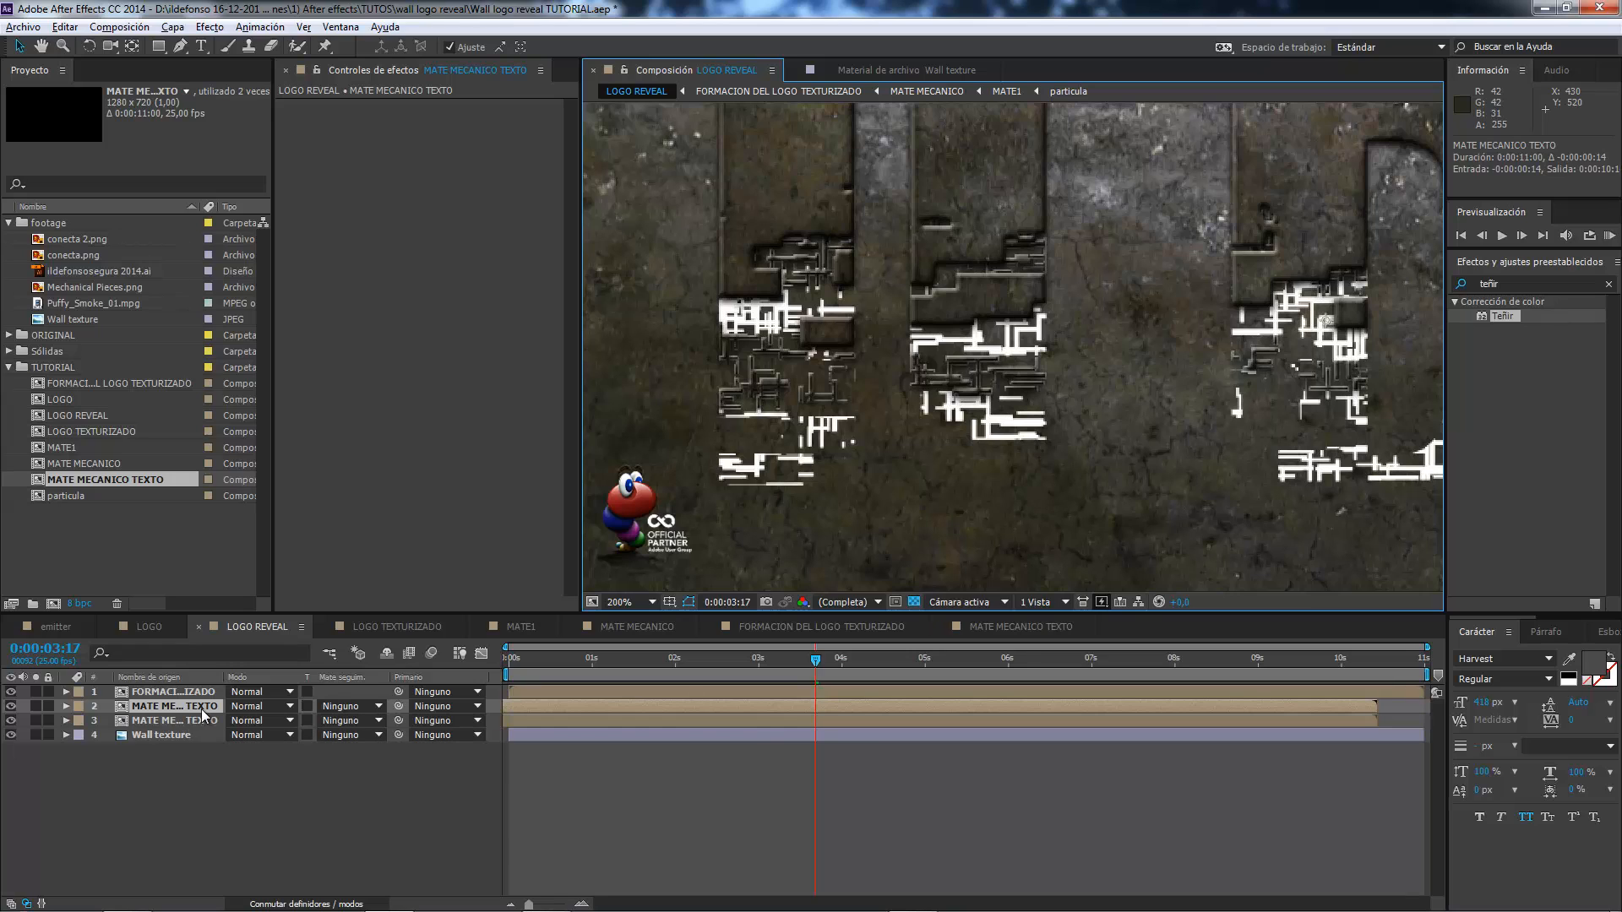
pyautogui.click(11, 707)
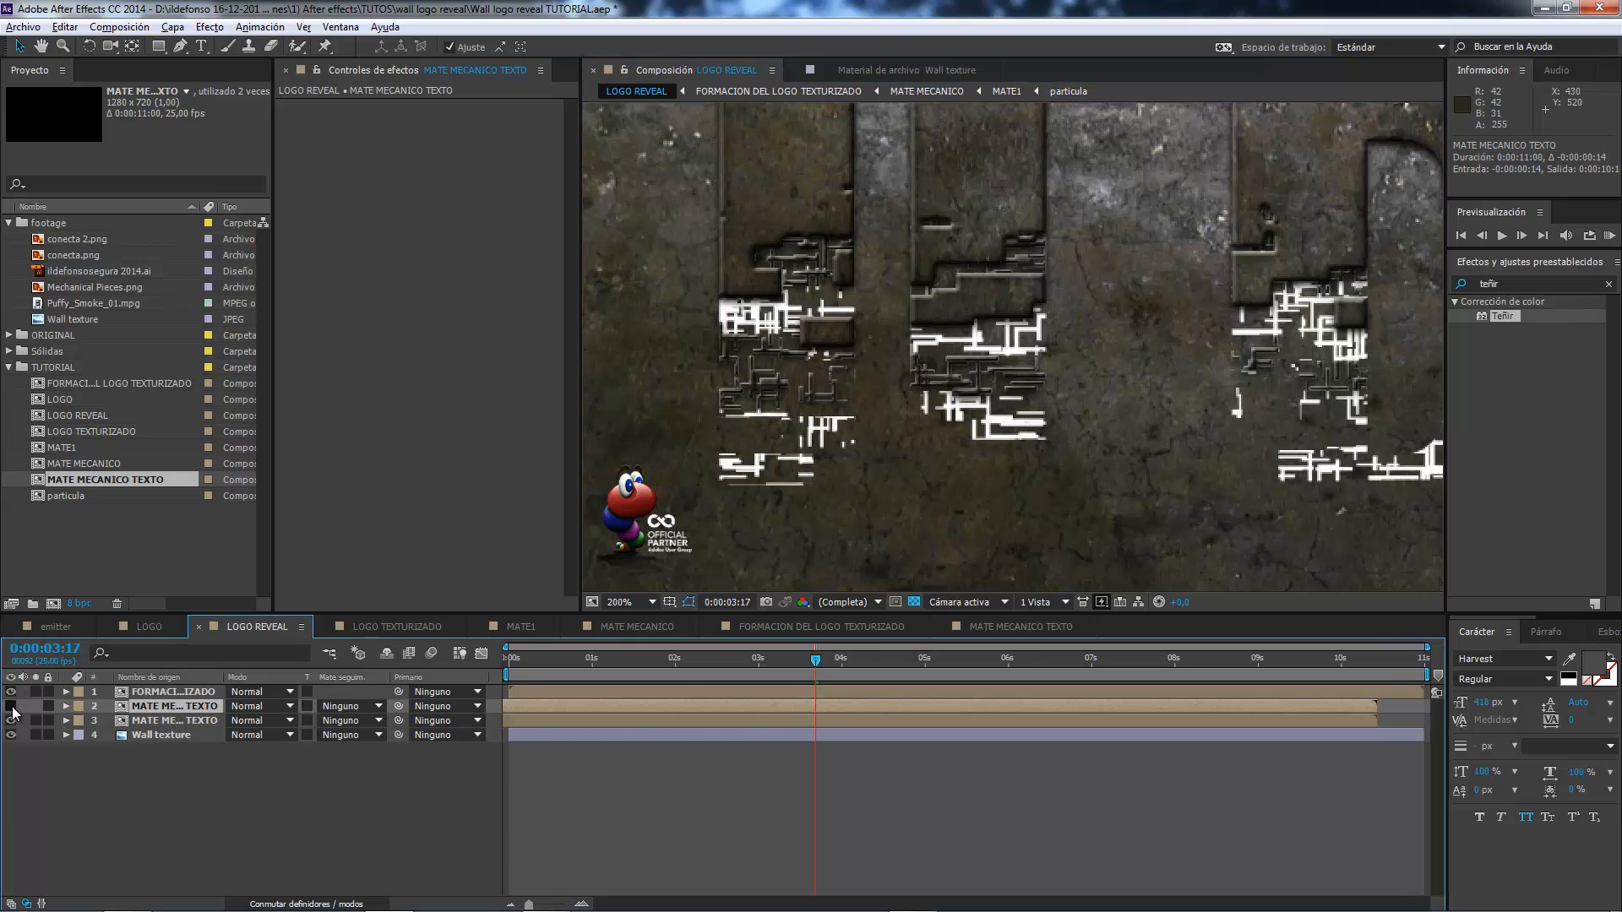
# Add an Inglete y relieve layer style to the lower MATE MECANICO TEXTO copy, with style Relieve, technique Cincel duro, direction Abajo and size 1.
pyautogui.click(185, 722)
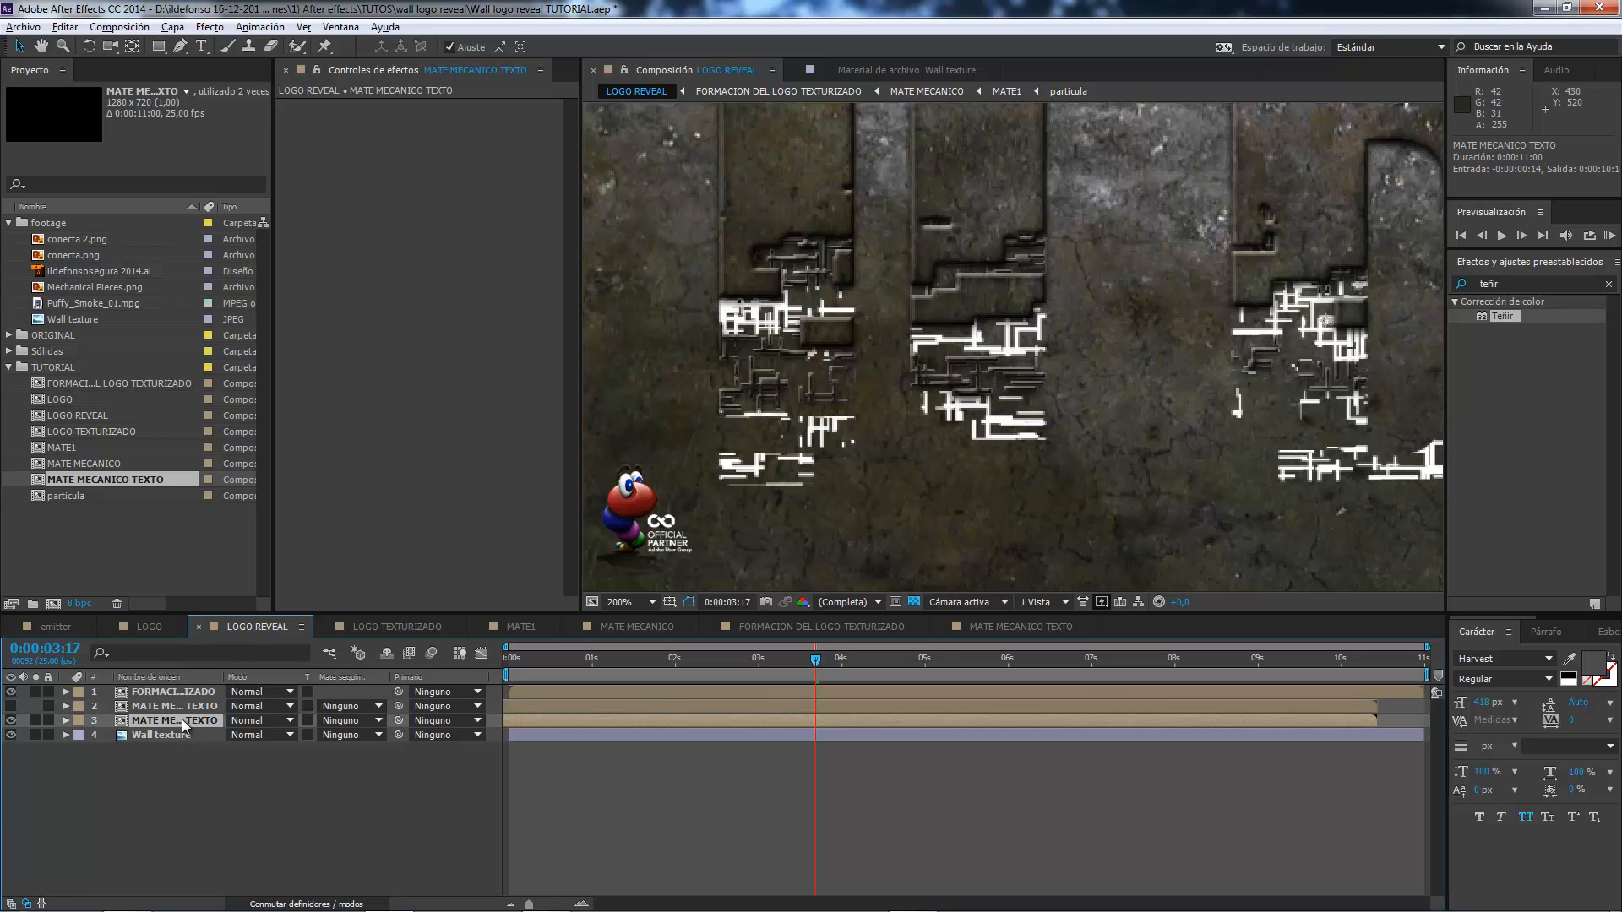
pyautogui.rightClick(182, 721)
pyautogui.moveTo(276, 267)
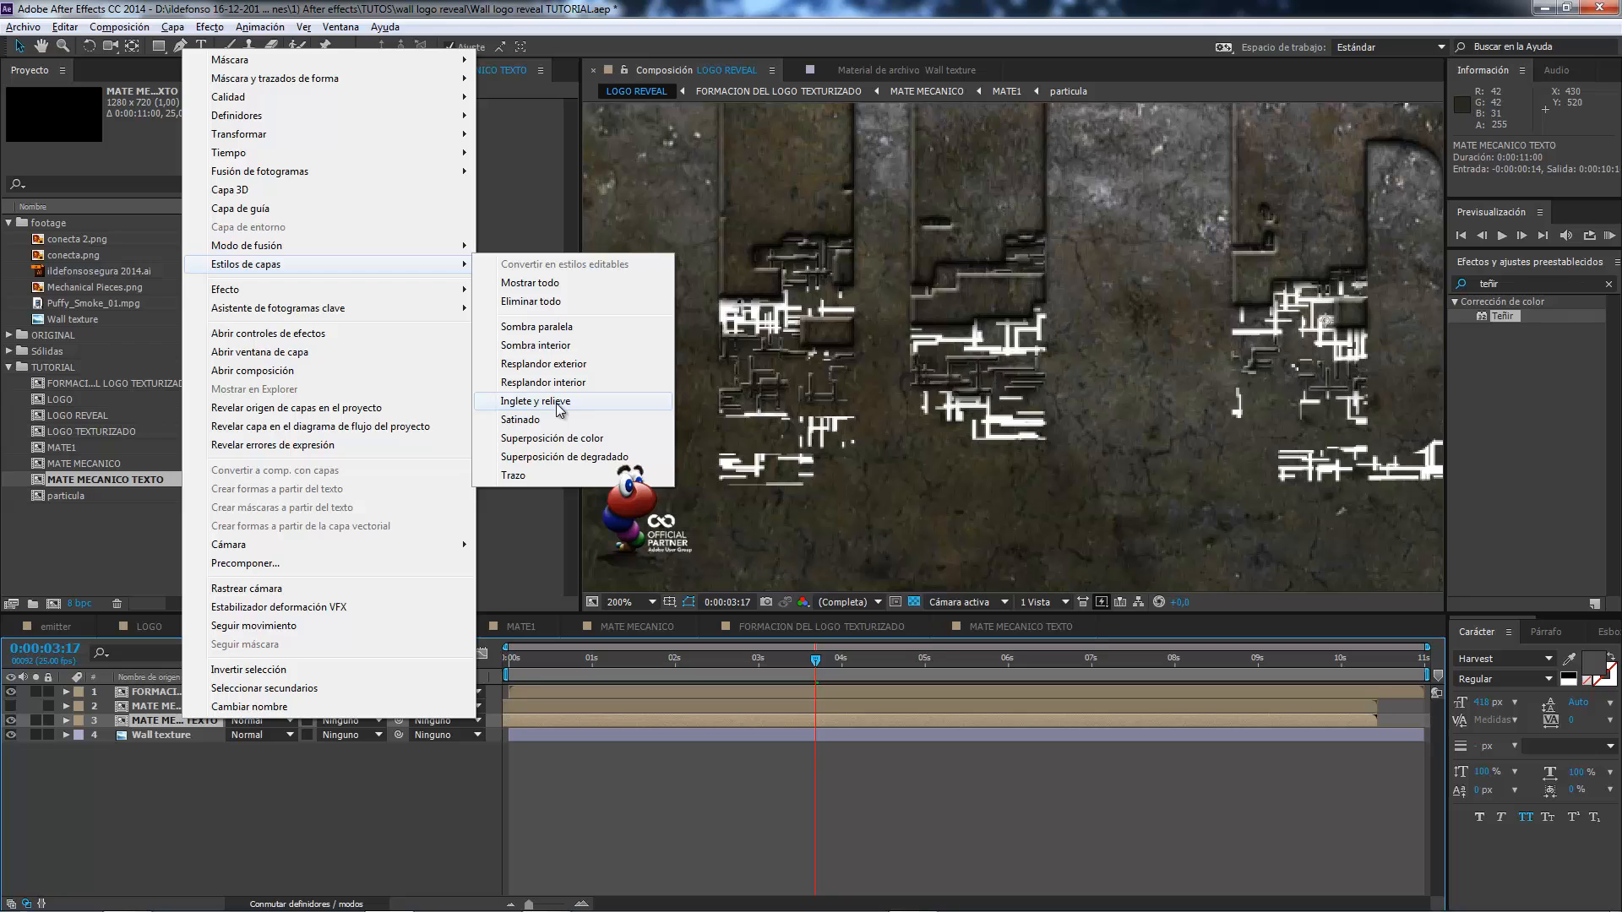
pyautogui.click(557, 402)
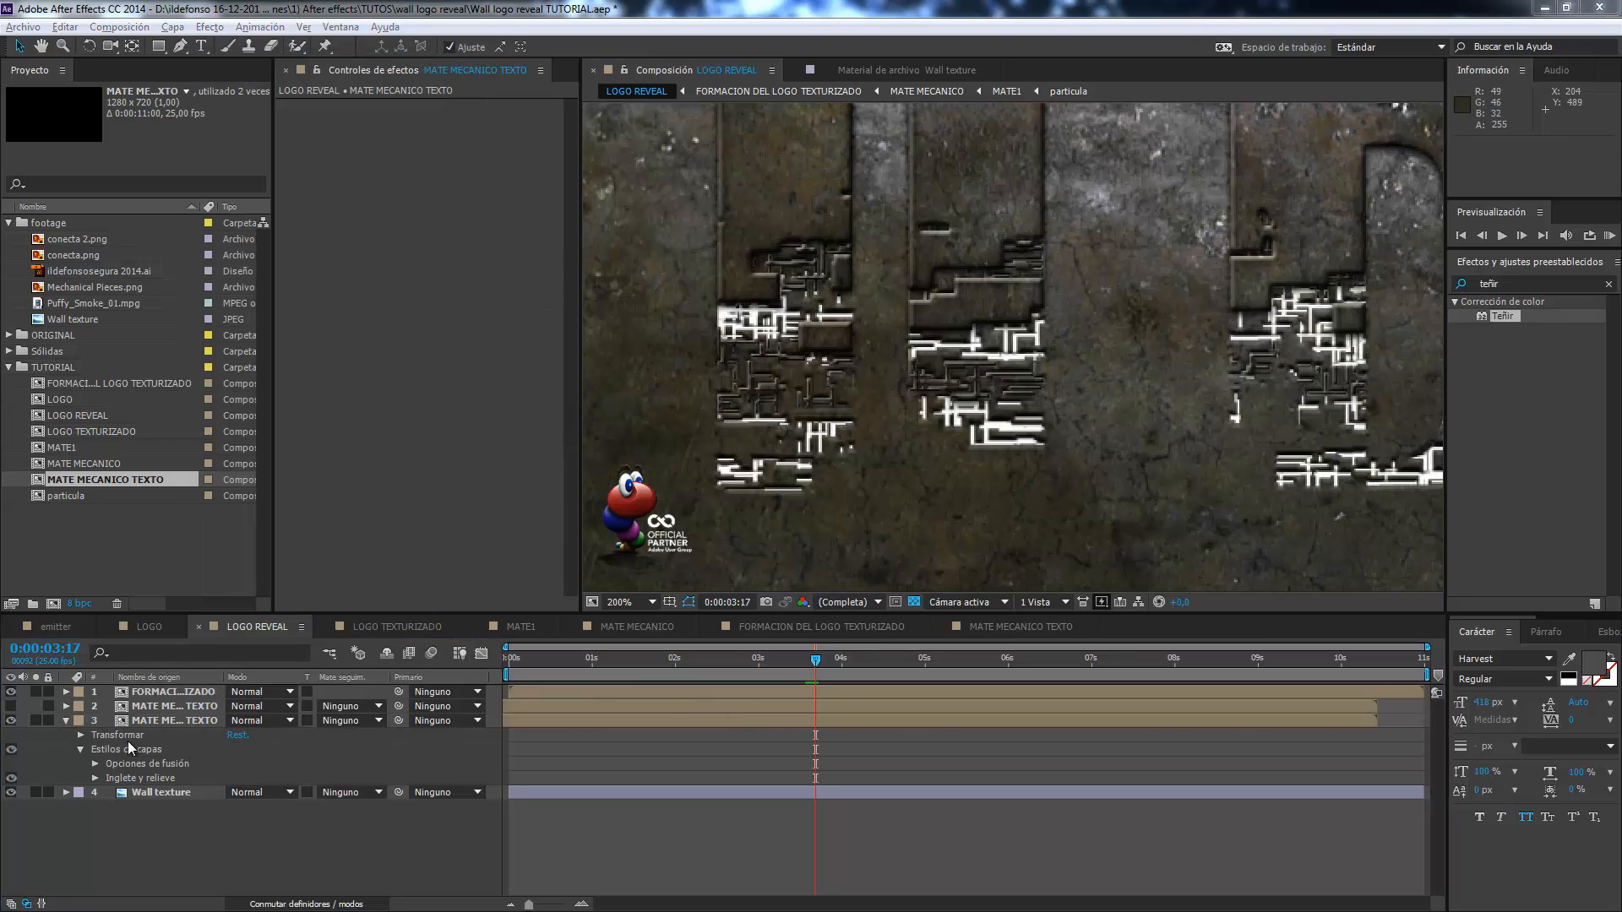
pyautogui.click(94, 778)
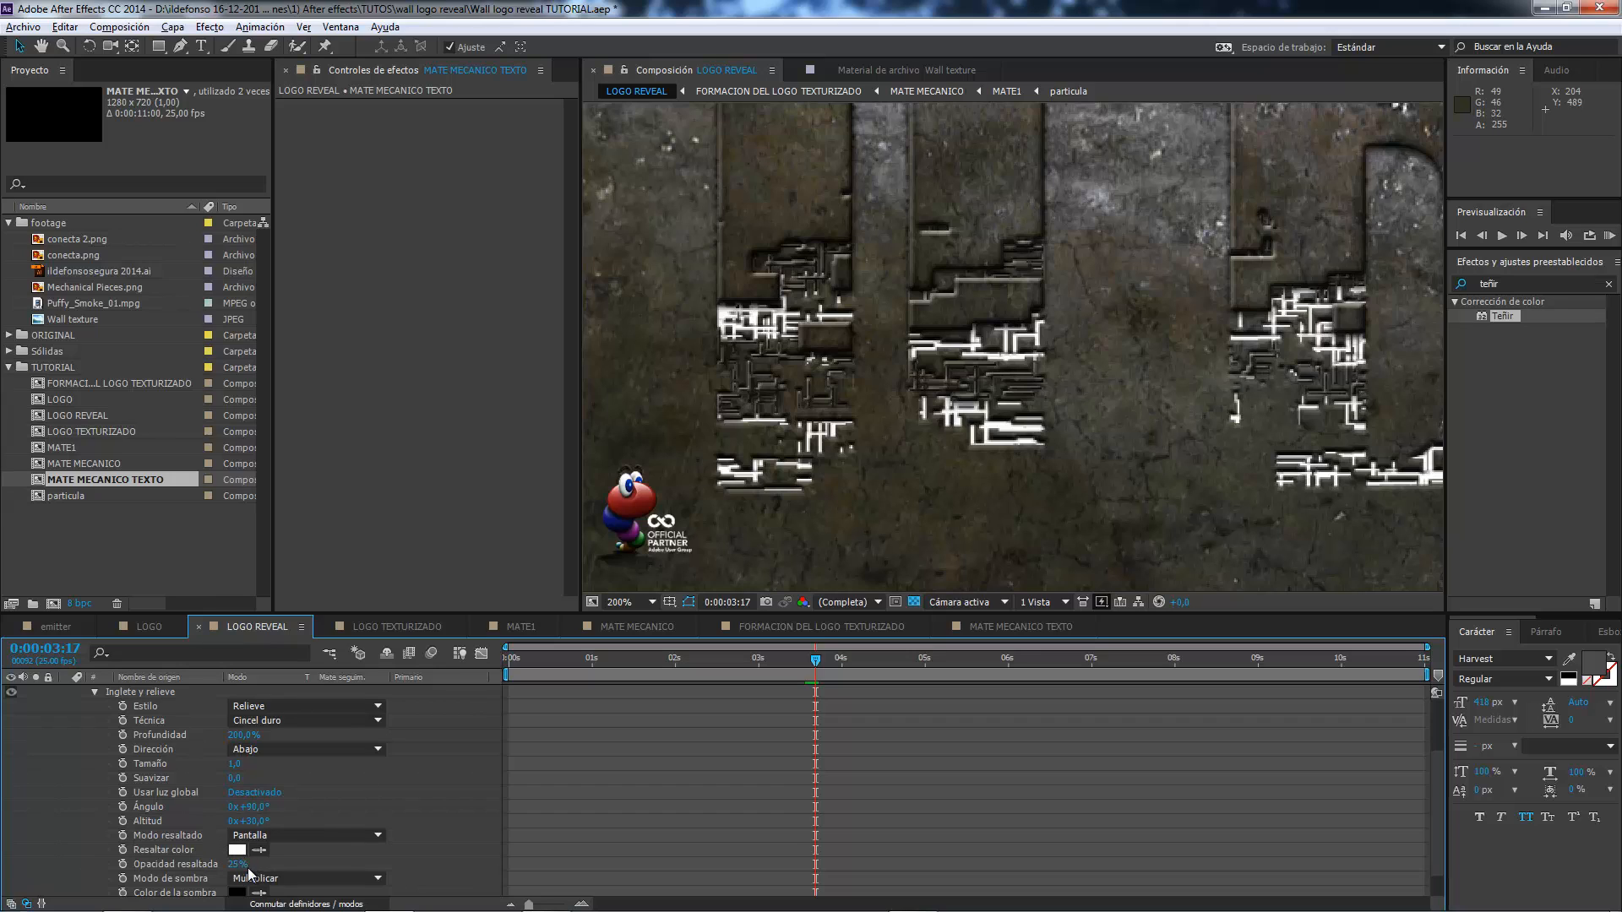
pyautogui.scroll(1, 232, 847)
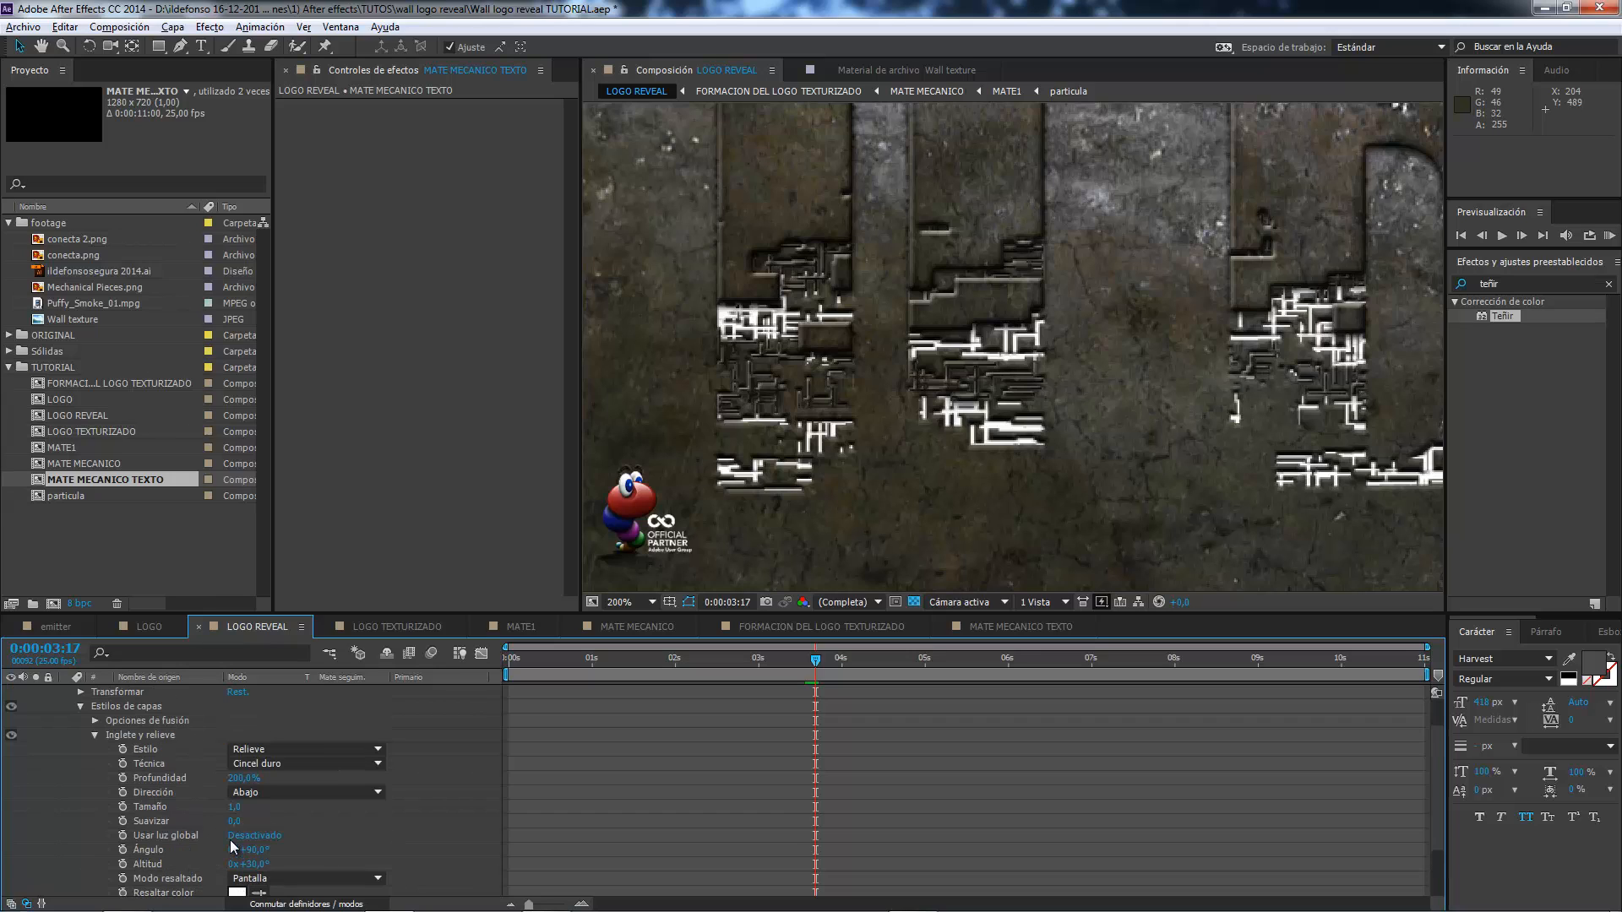
pyautogui.click(79, 707)
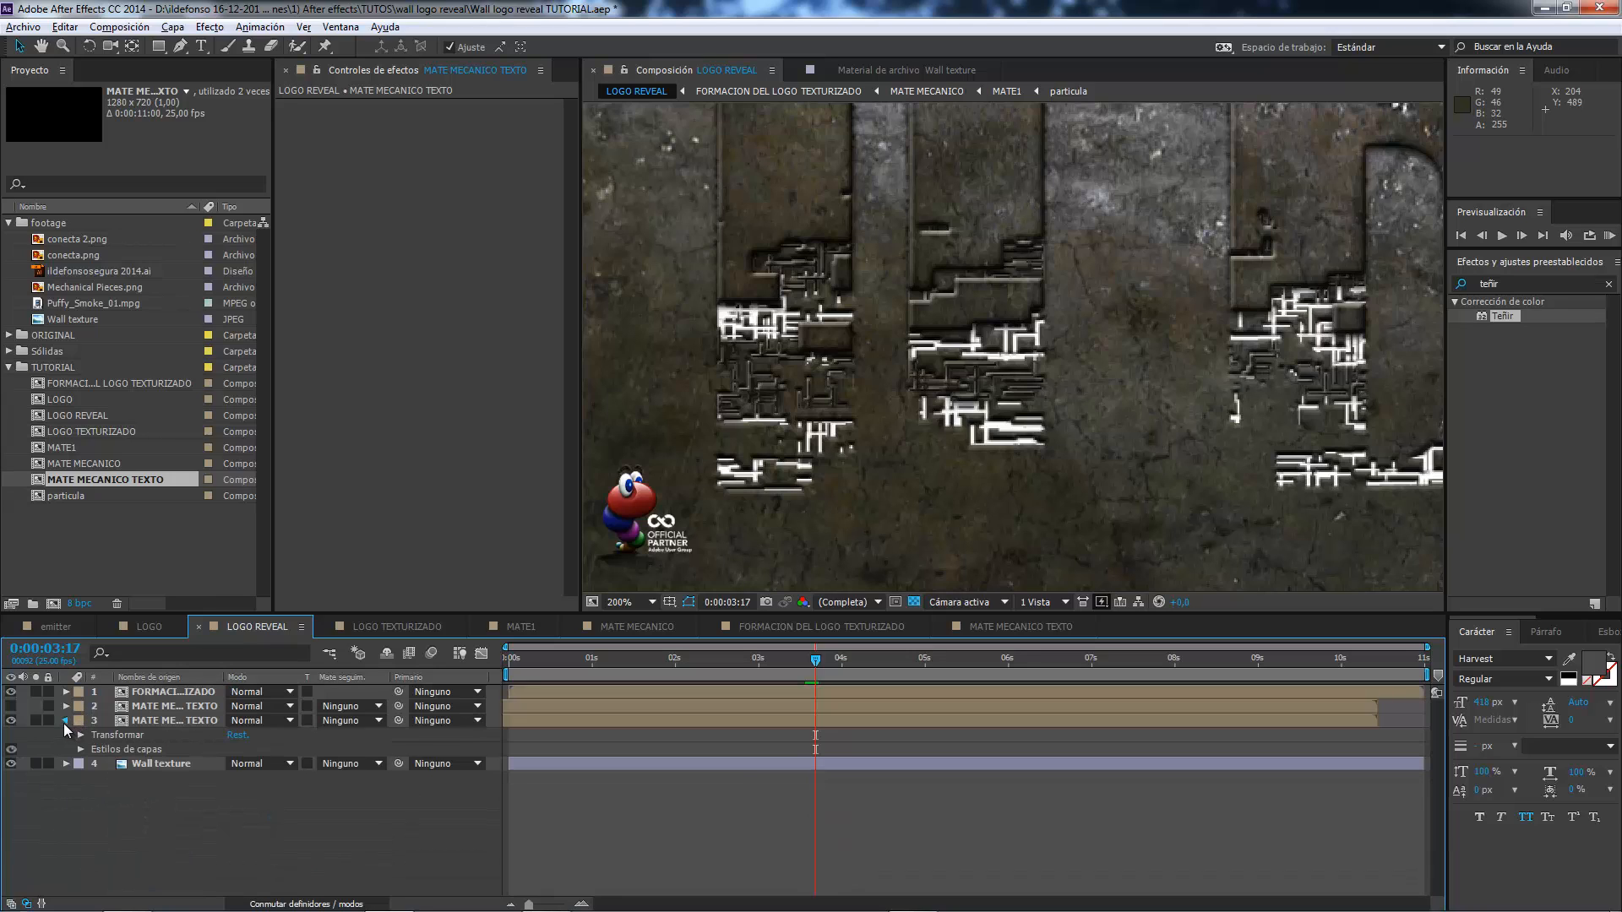
pyautogui.click(65, 721)
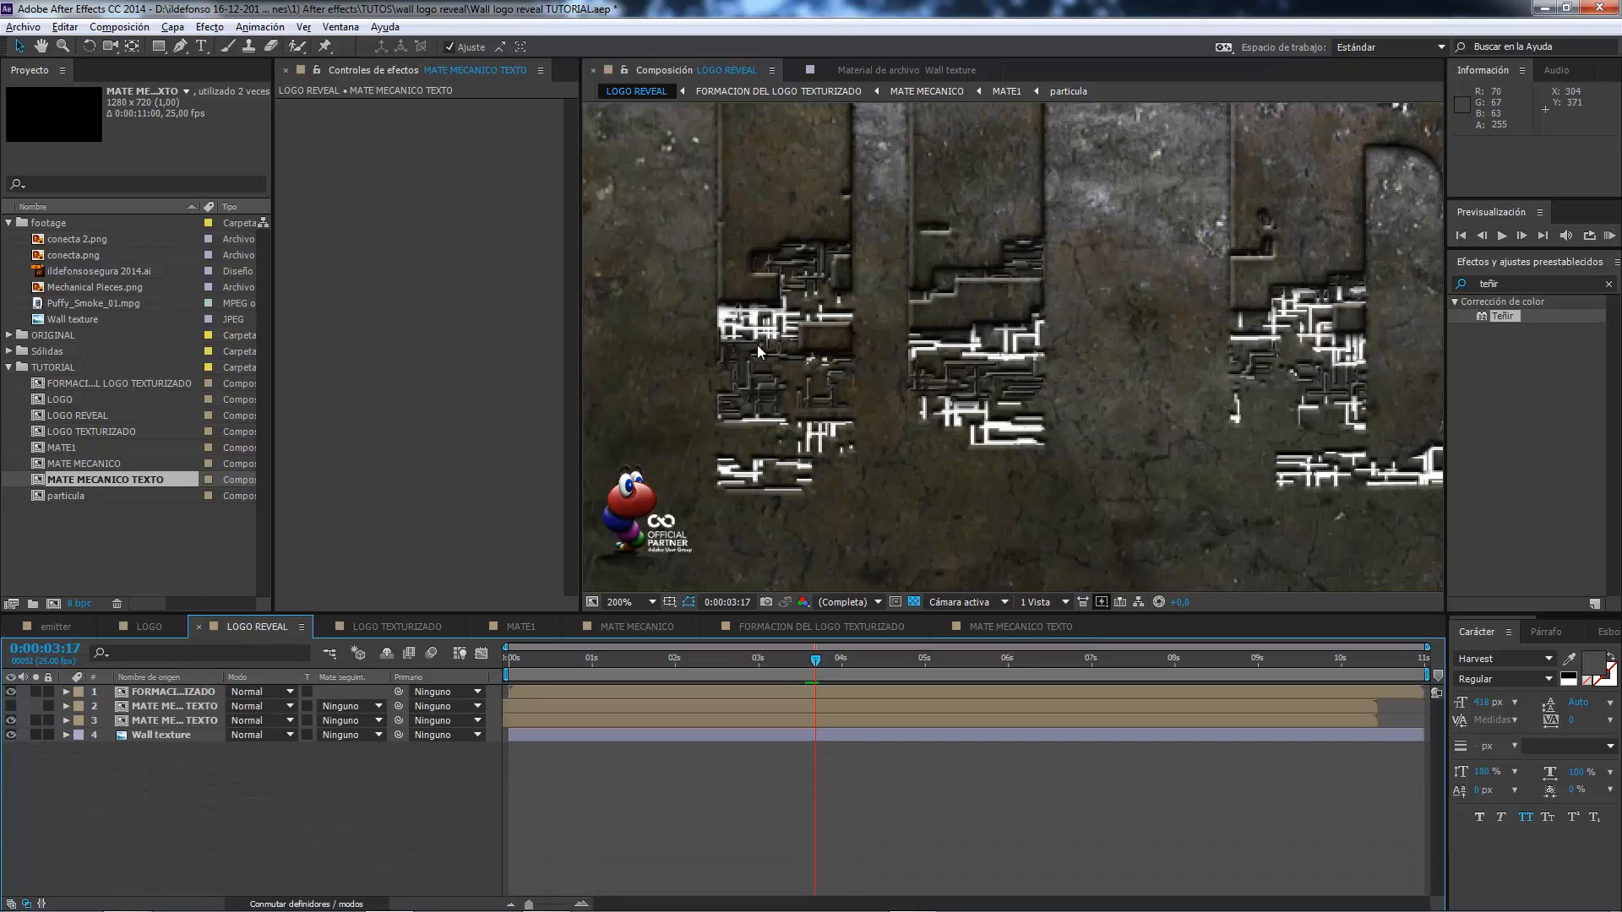
# Set the lower MATE MECANICO TEXTO copy's track matte to Mate de luminancia invertida, using the hidden copy above it.
pyautogui.click(191, 721)
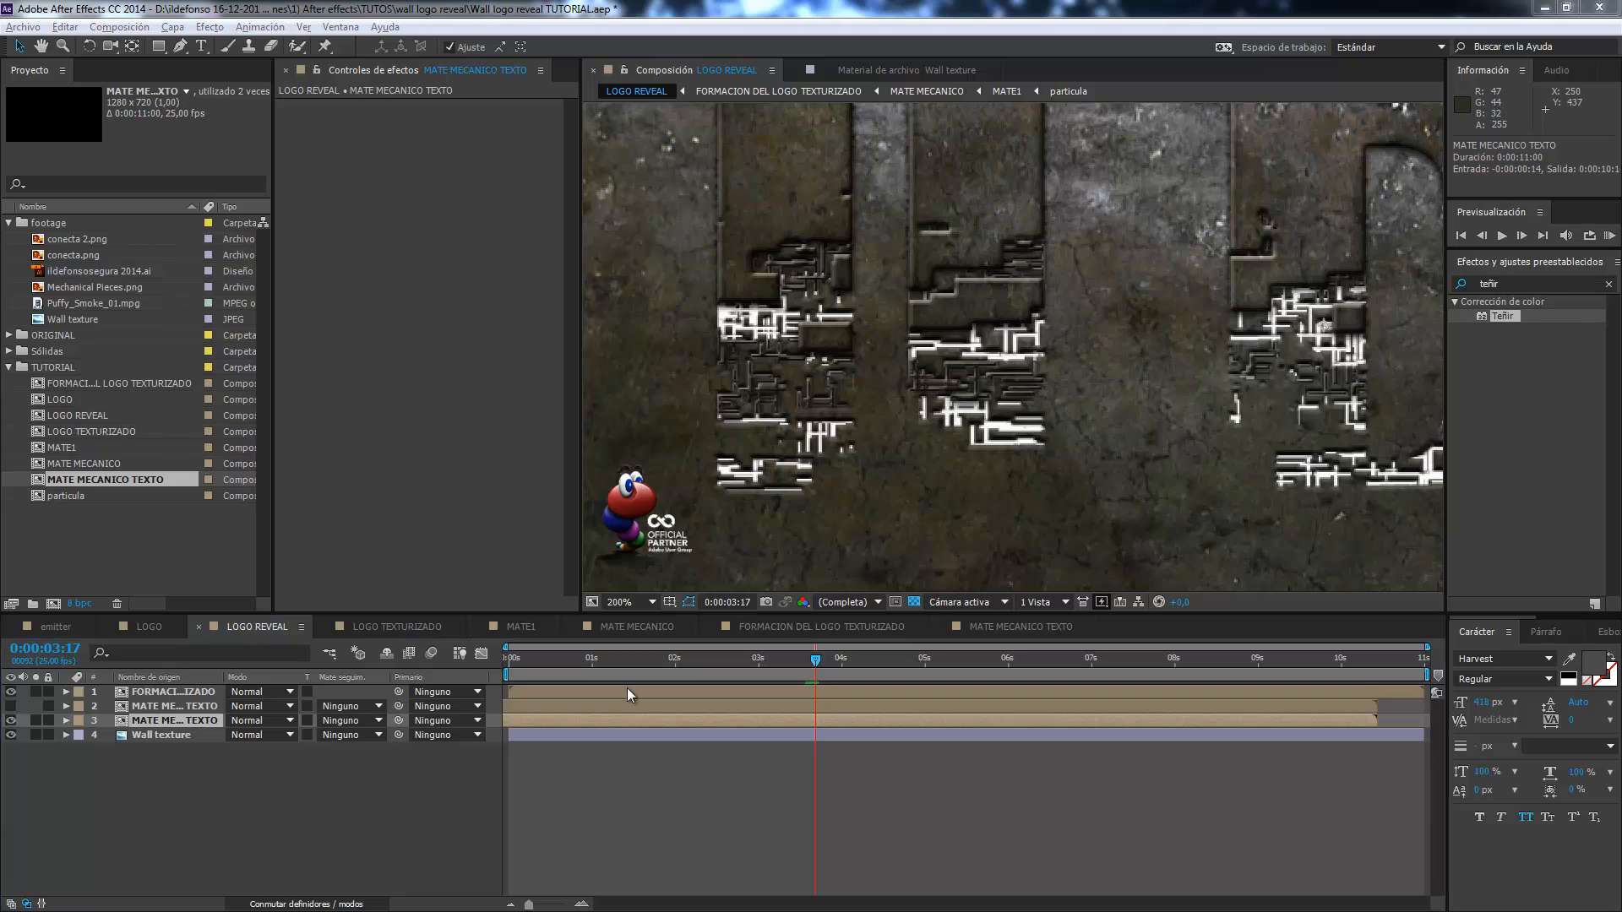
pyautogui.click(176, 723)
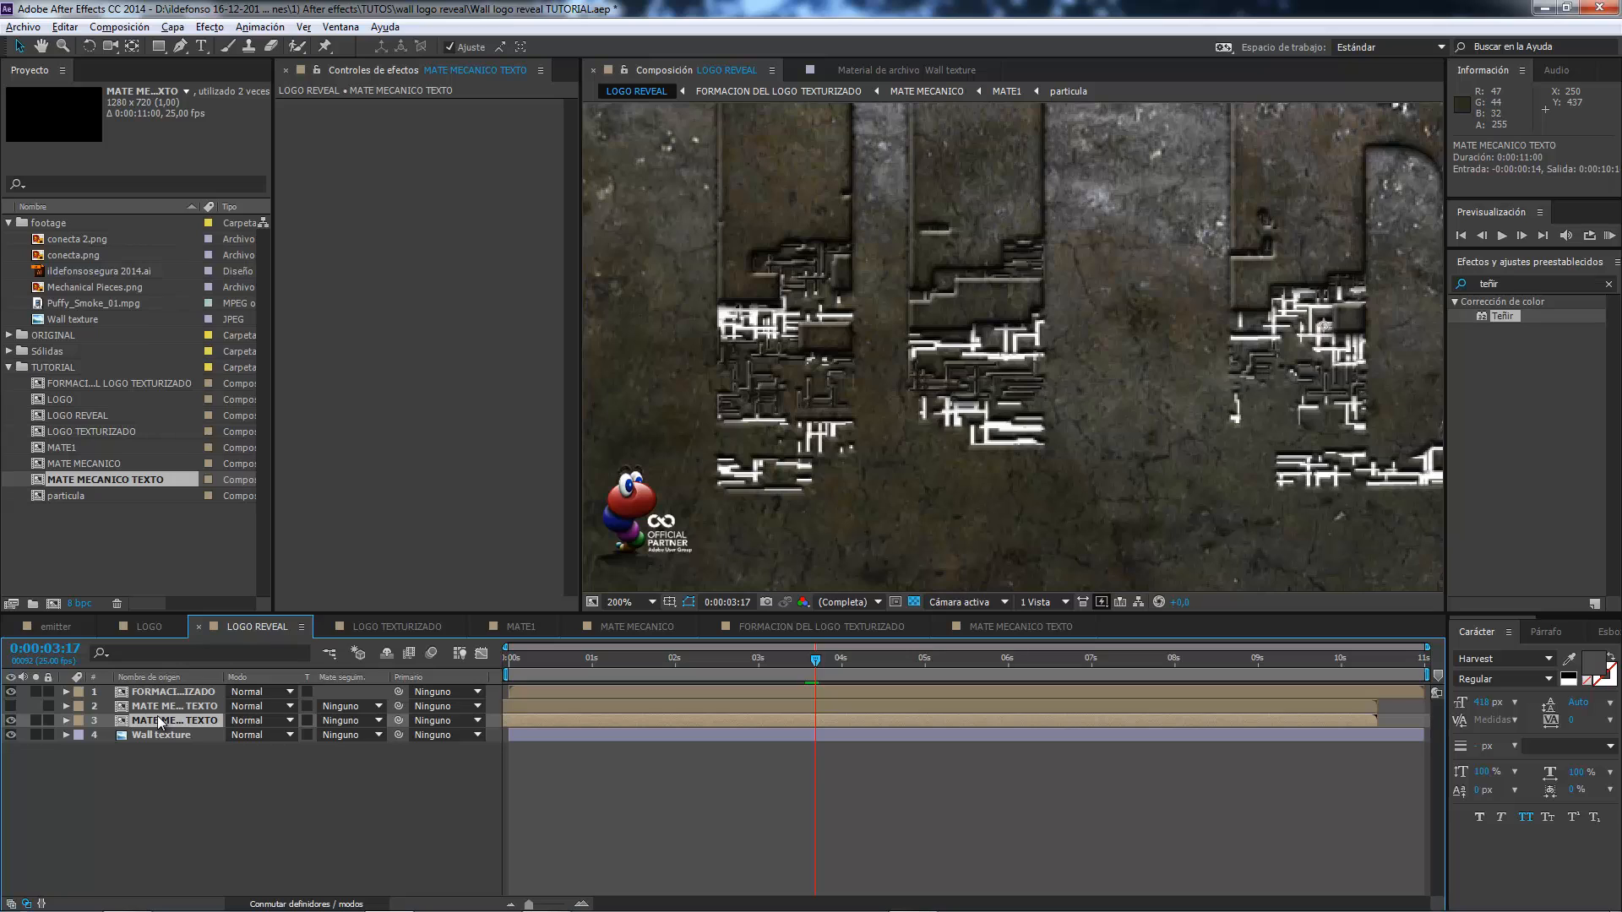
pyautogui.click(378, 720)
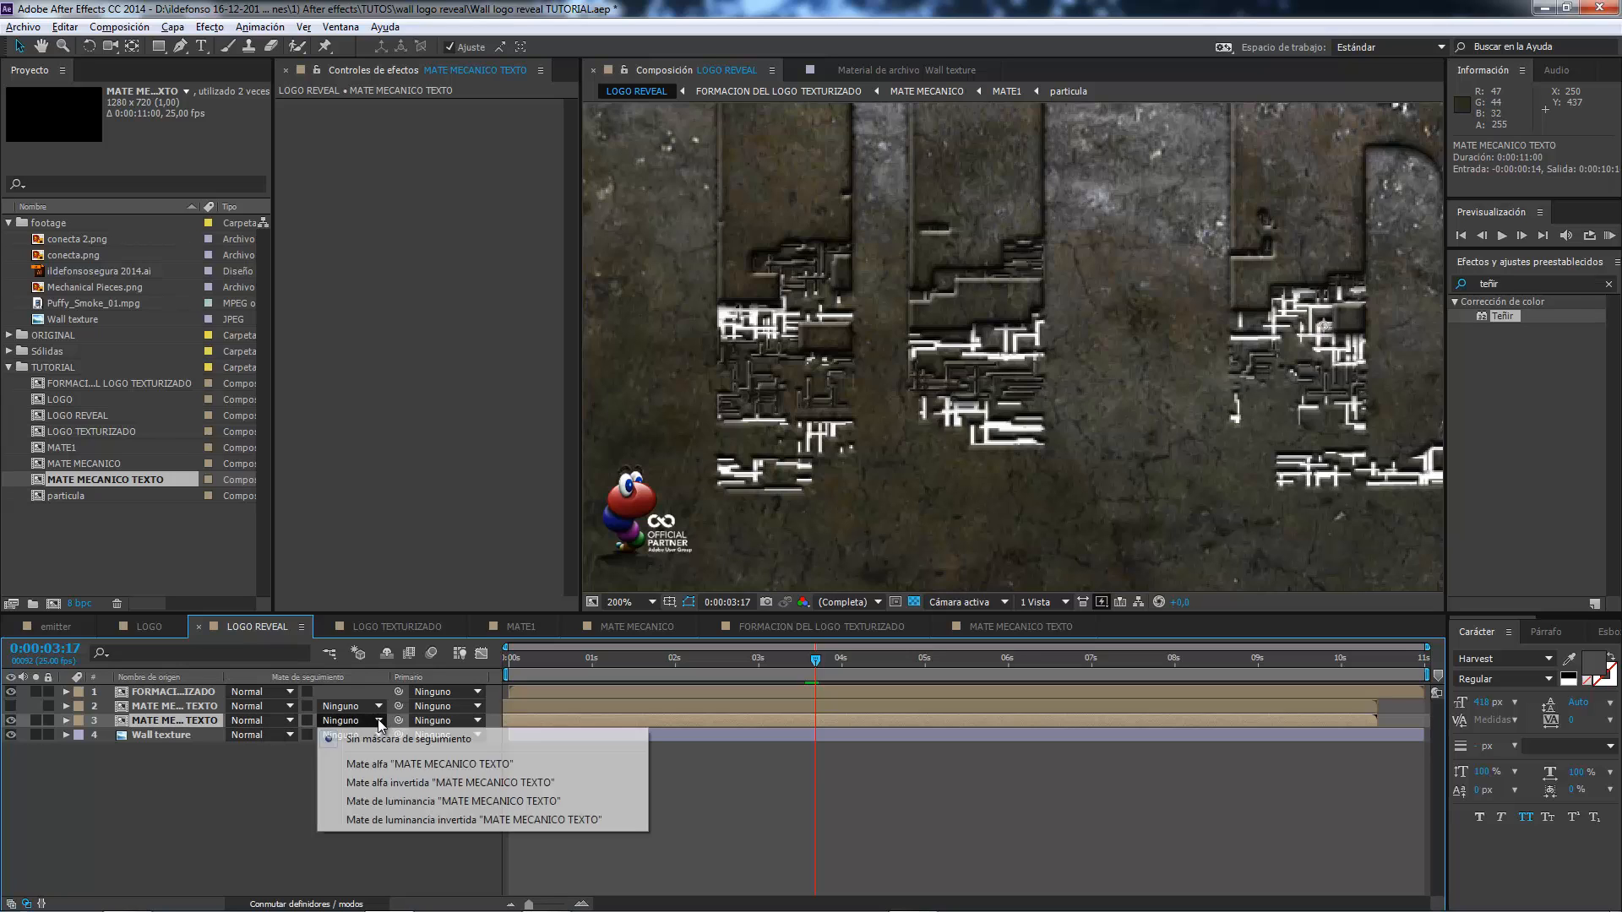
pyautogui.click(394, 821)
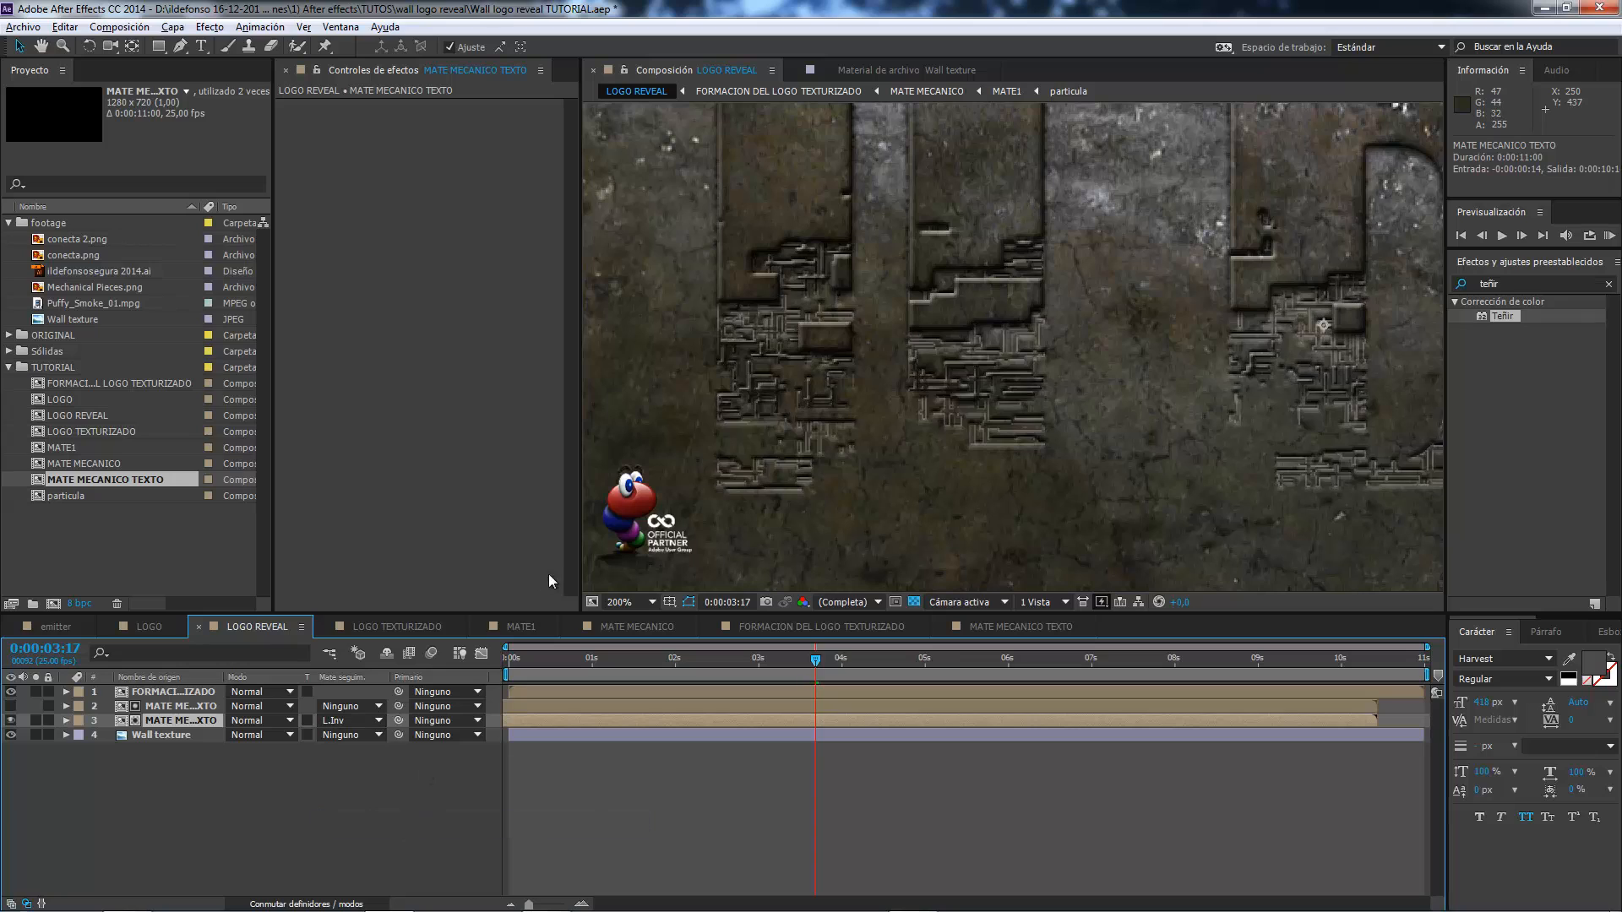
# Compare the wall with the lower MATE MECANICO TEXTO layer hidden and shown, and check the engraving at 0:00:03:23.
pyautogui.click(11, 722)
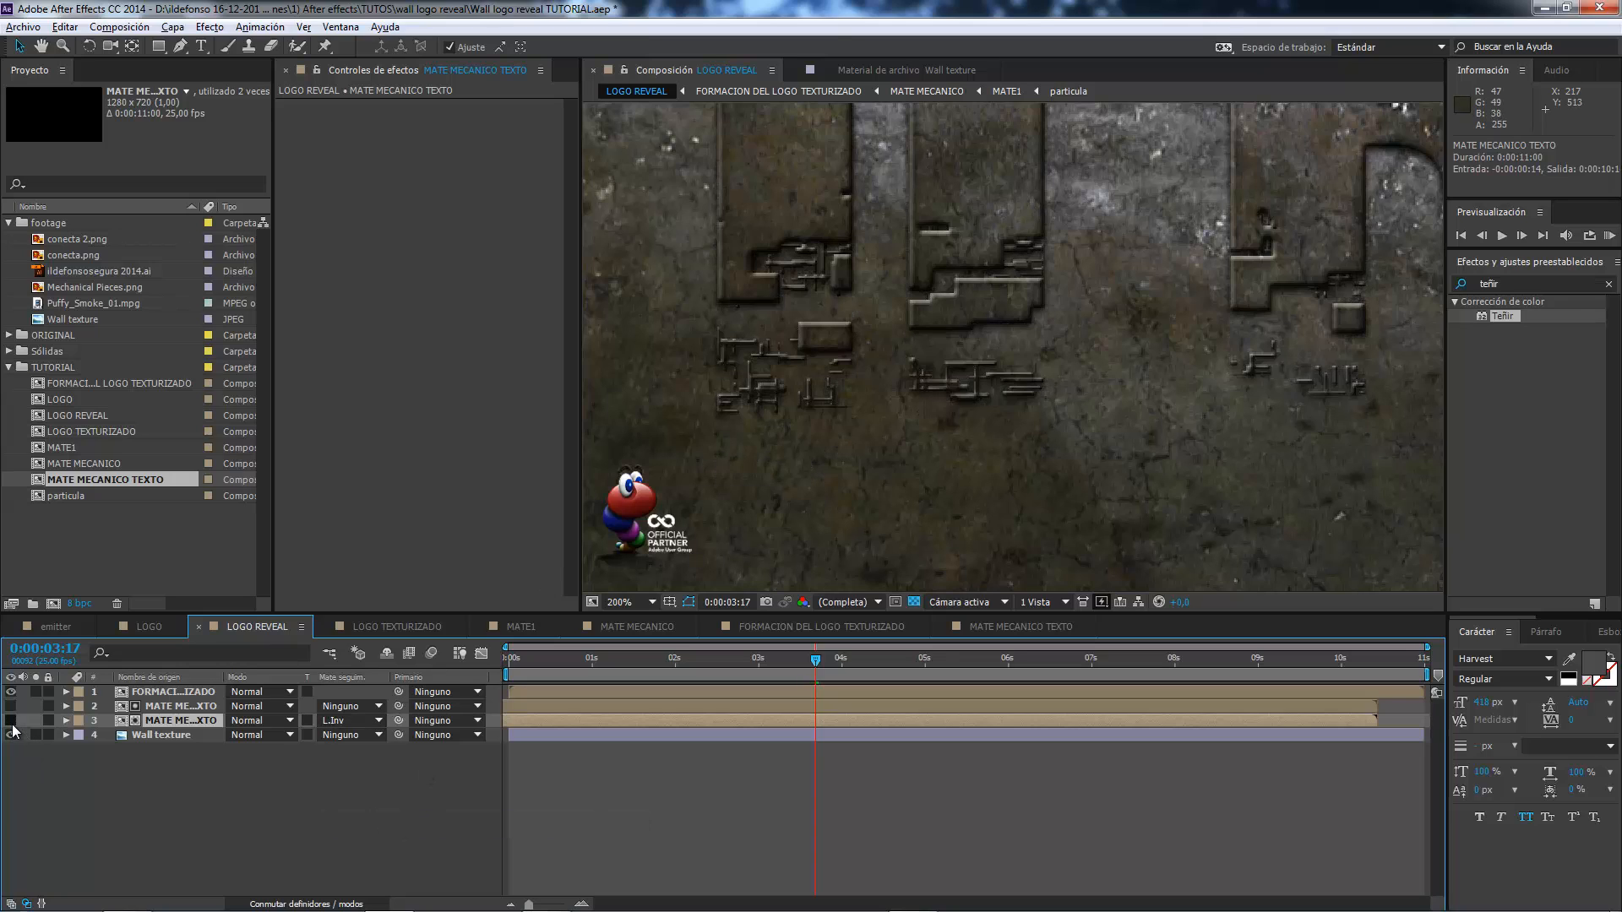
pyautogui.click(11, 722)
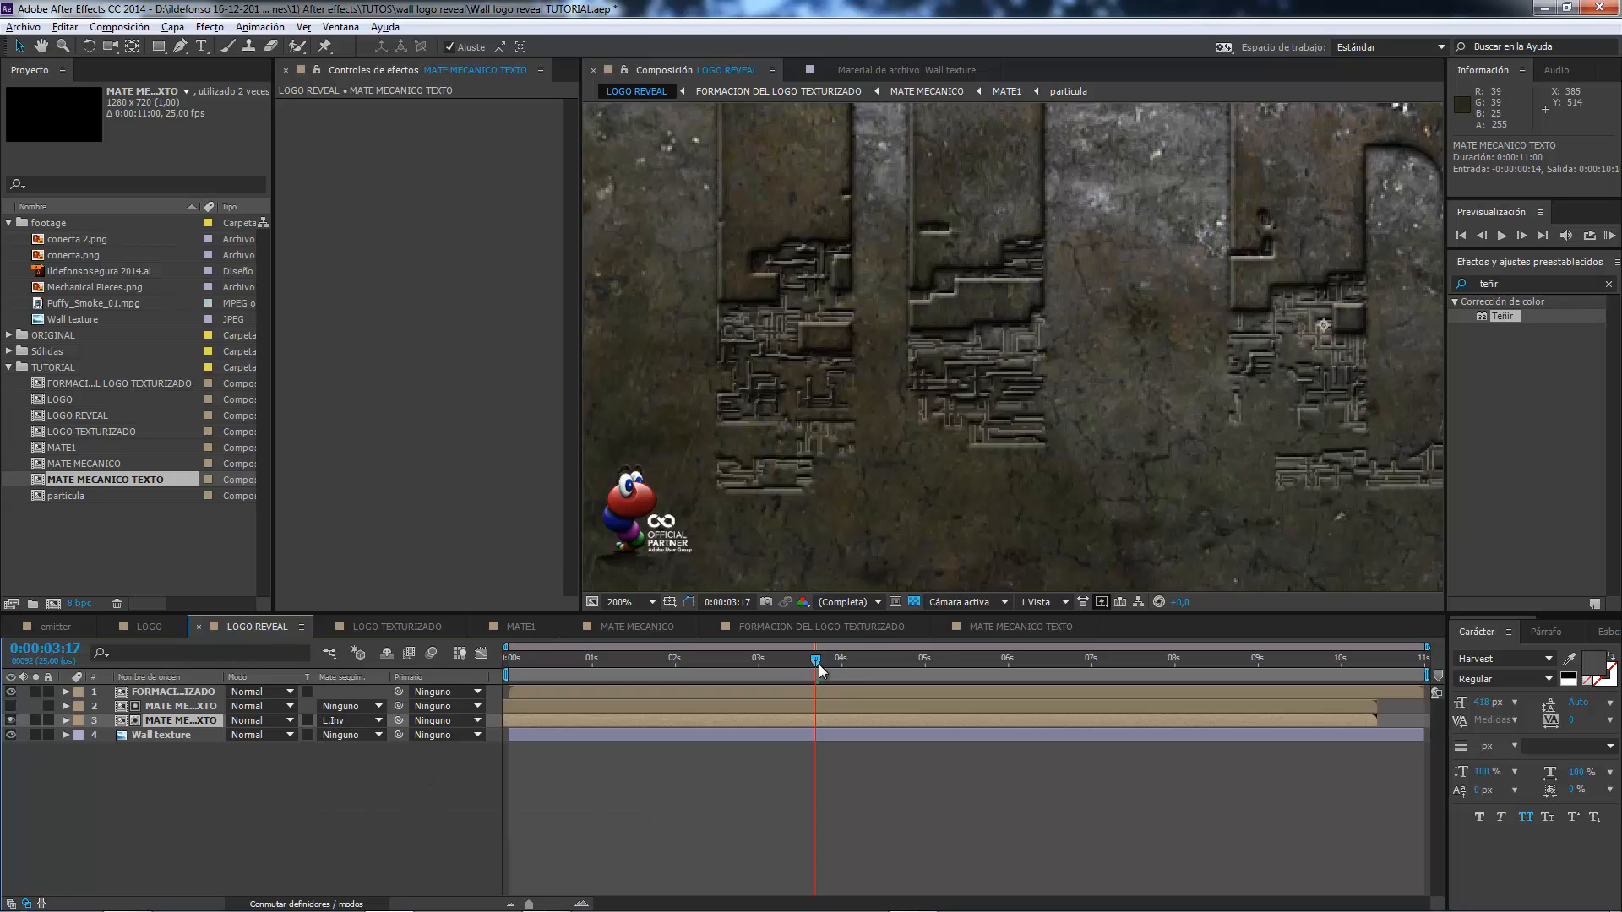
pyautogui.moveTo(815, 659)
pyautogui.mouseDown()
pyautogui.moveTo(856, 656)
pyautogui.moveTo(761, 658)
pyautogui.moveTo(834, 642)
pyautogui.mouseUp()
pyautogui.scroll(-1, 868, 436)
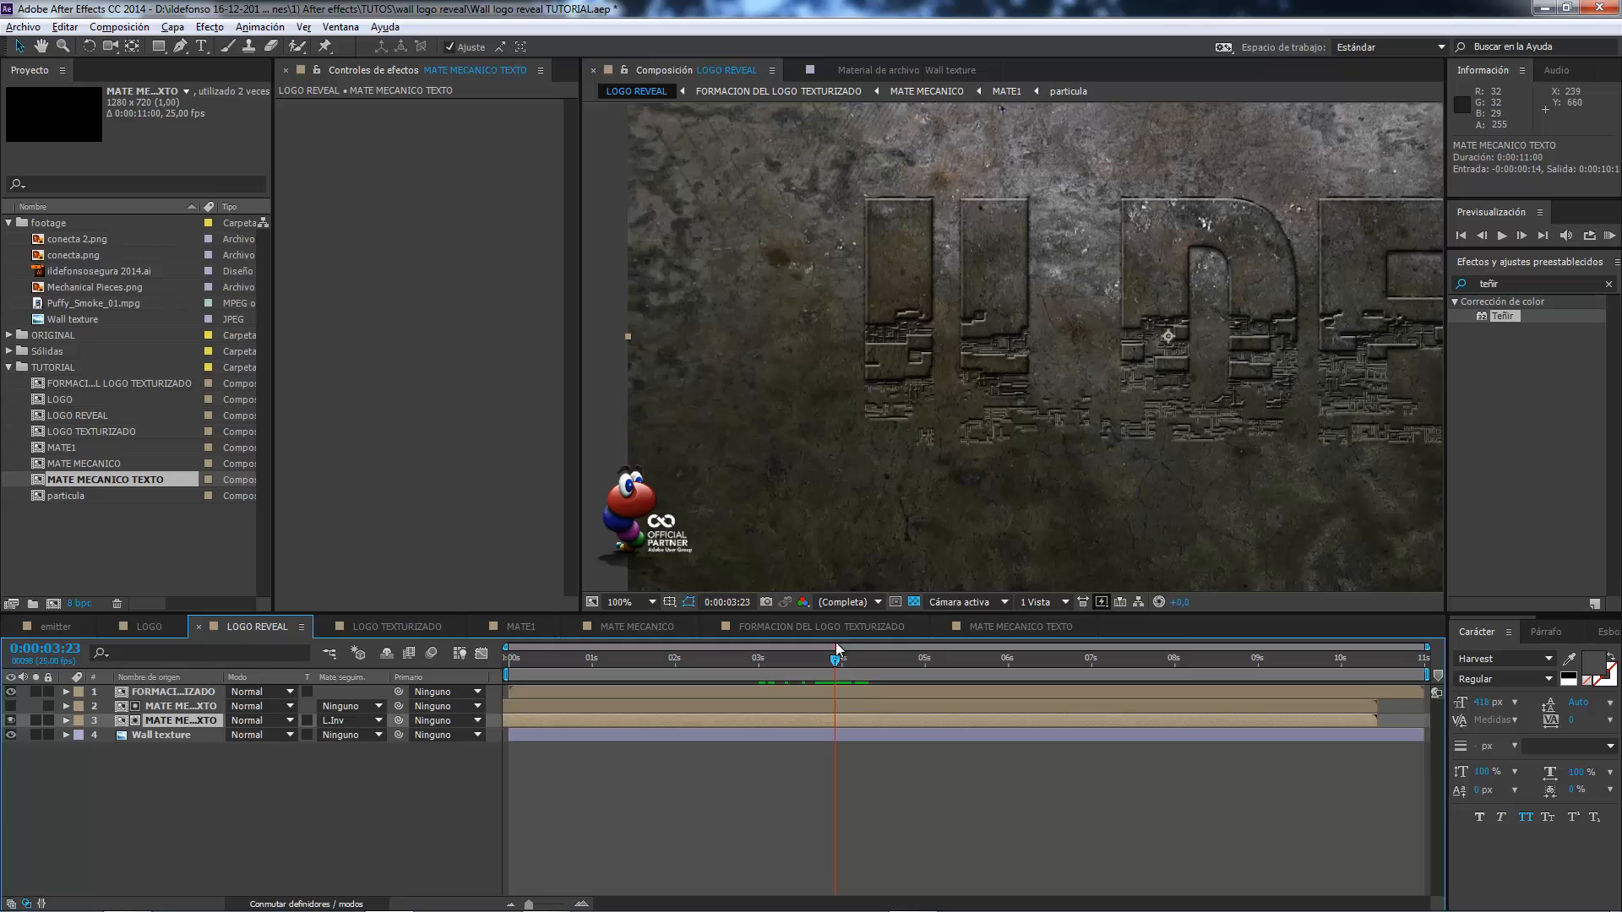
# Shift both MATE MECANICO TEXTO layers together so that they start 17 frames before the composition's beginning.
pyautogui.moveTo(1159, 721); pyautogui.dragTo(1112, 707)
pyautogui.hotkey('ctrl', 'z')
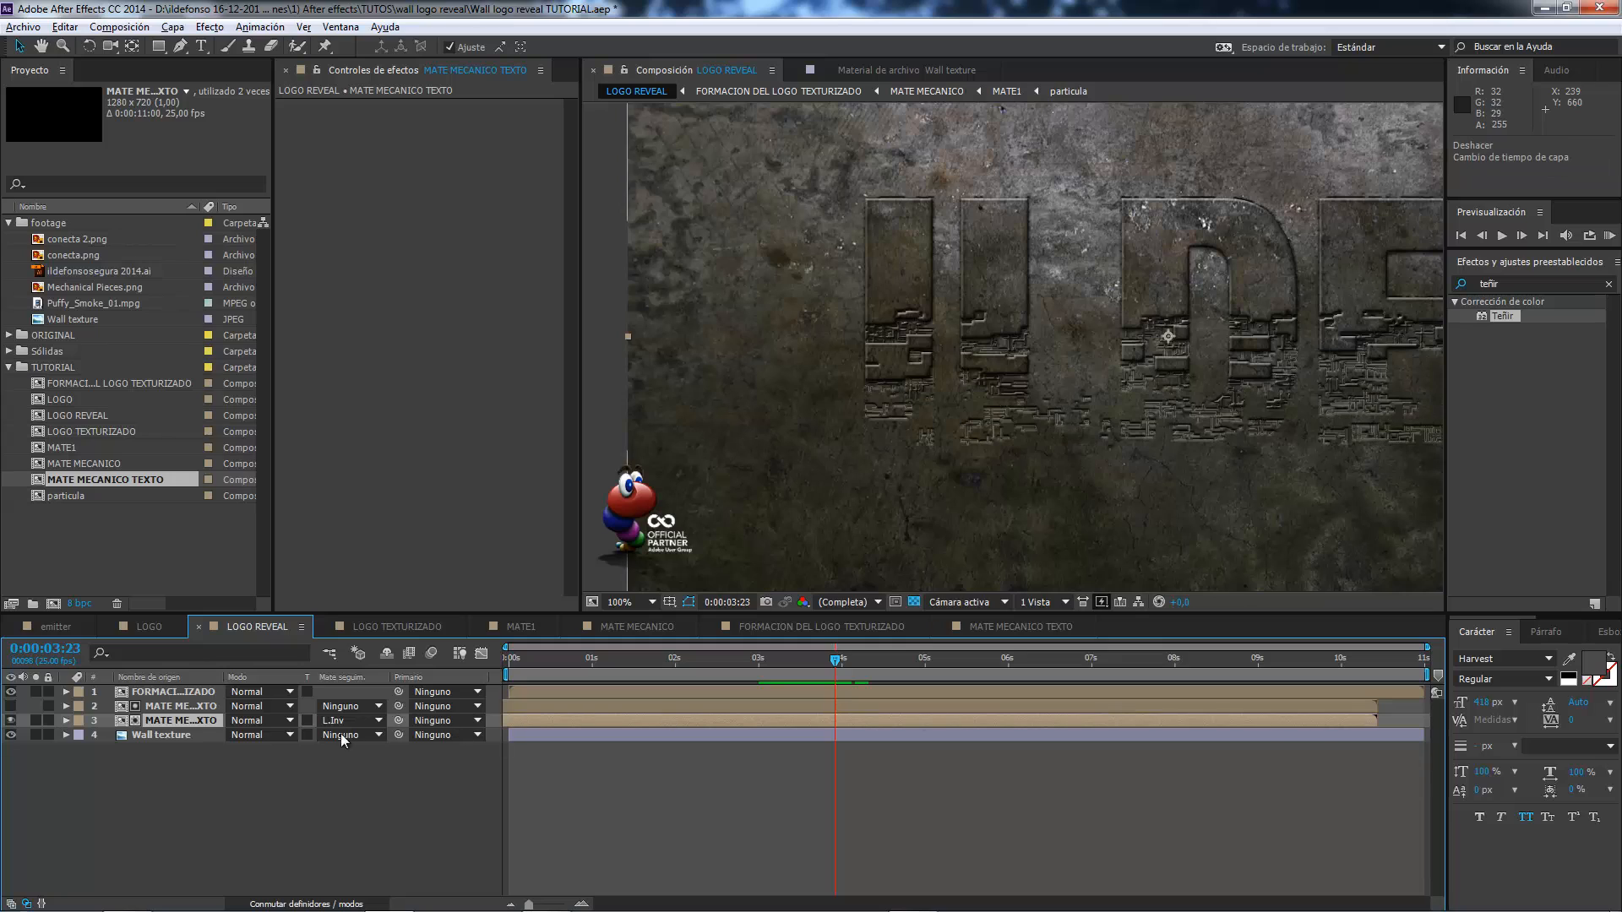
pyautogui.click(193, 708)
pyautogui.keyDown('shift'); pyautogui.click(195, 721); pyautogui.keyUp('shift')
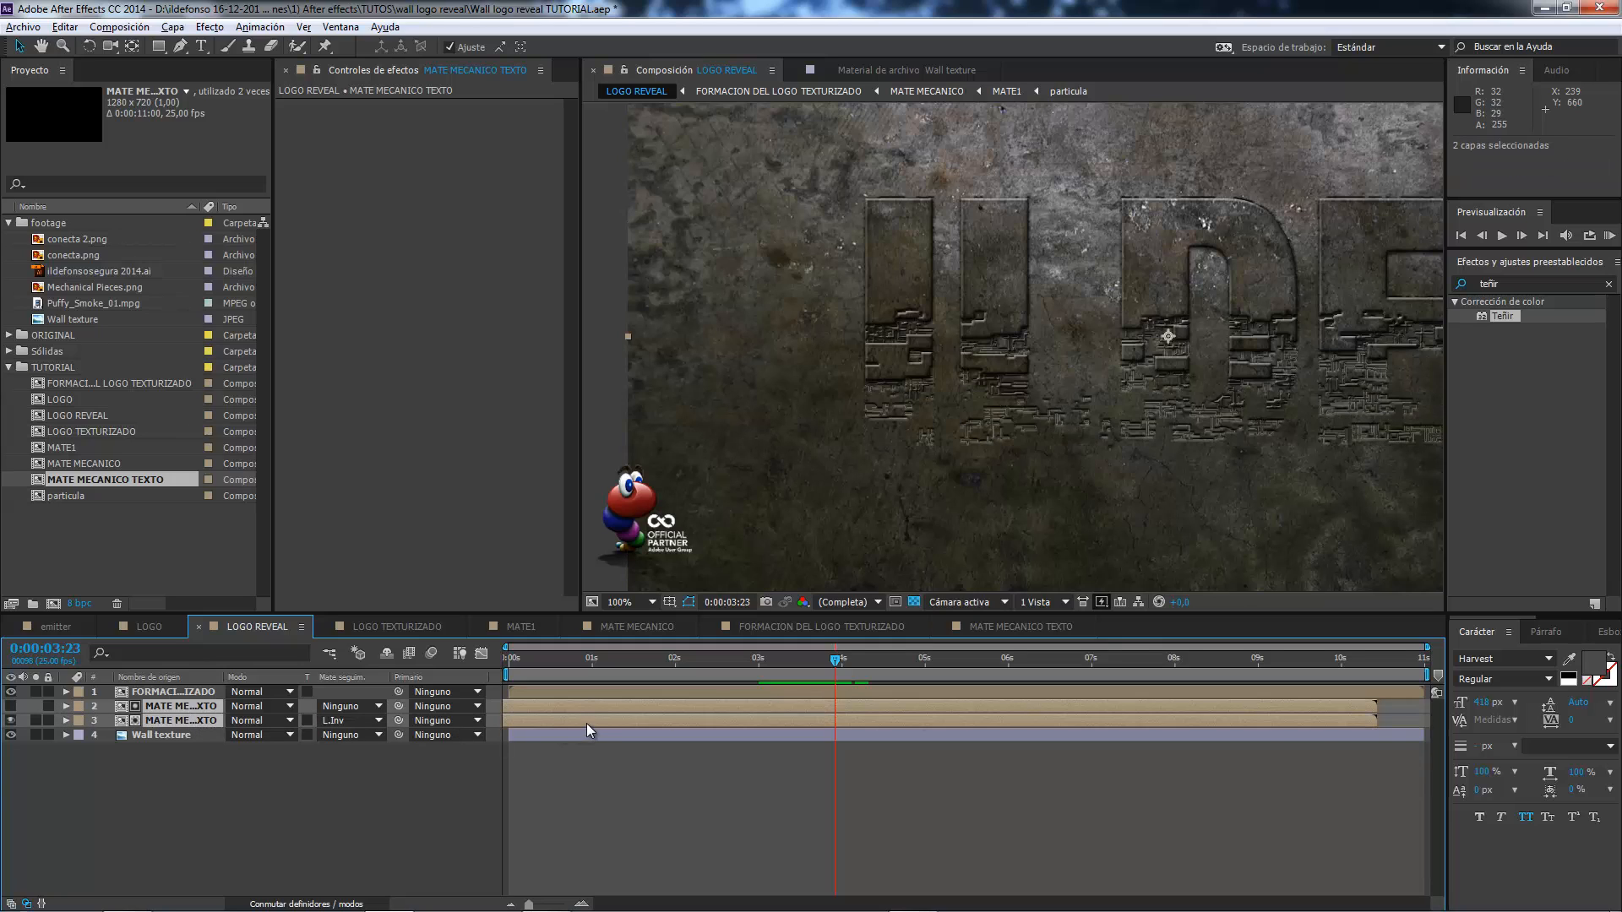
pyautogui.moveTo(586, 723); pyautogui.dragTo(559, 721)
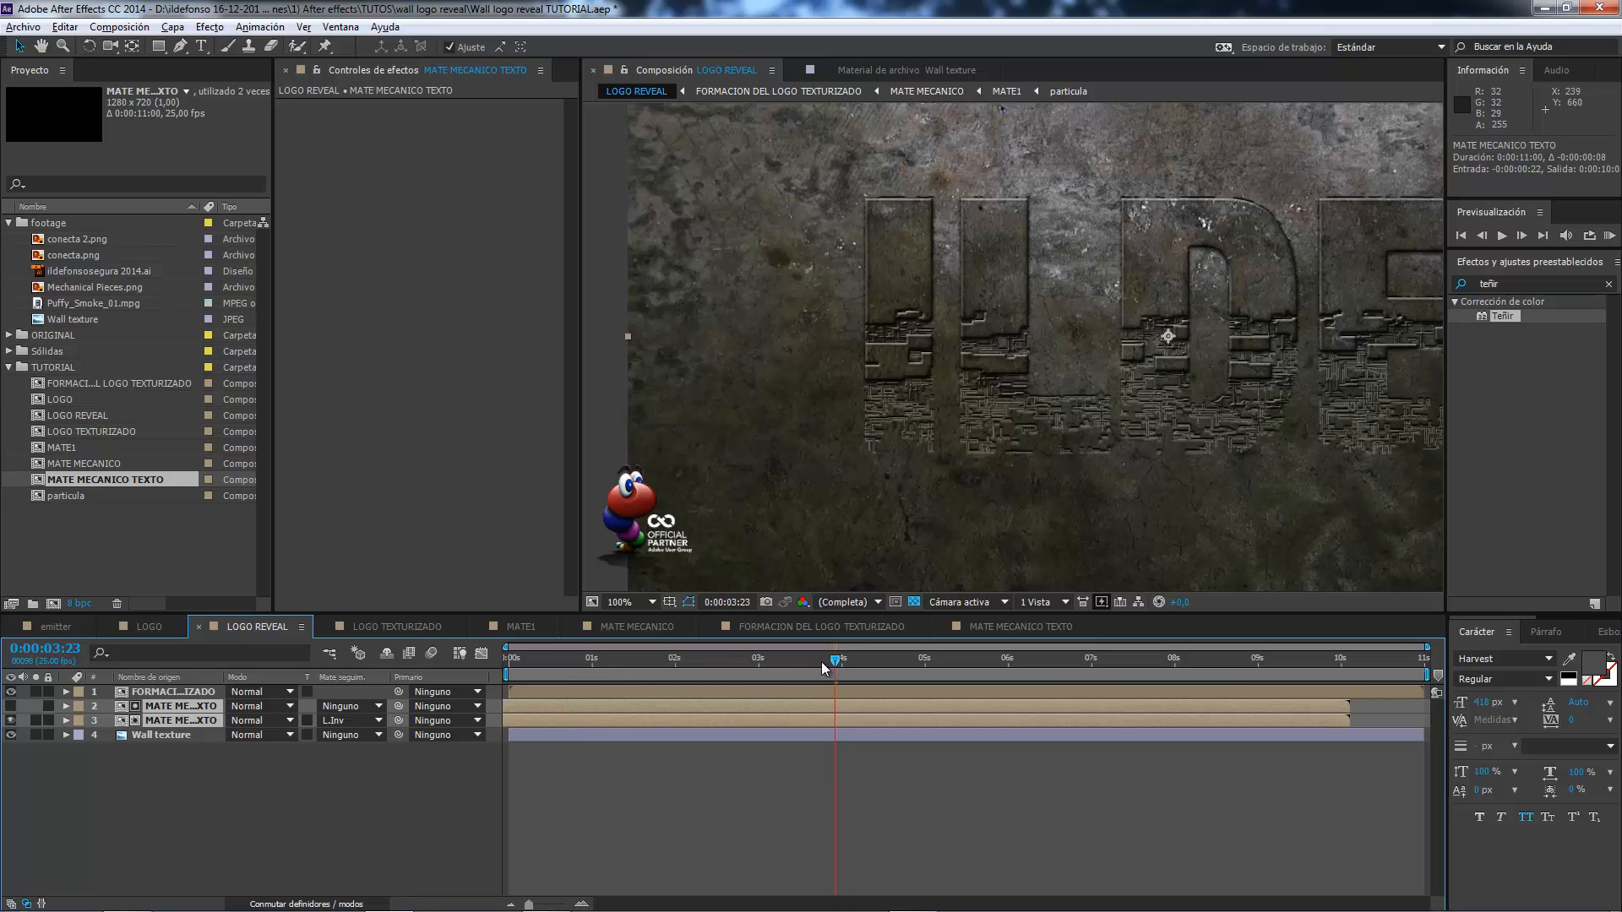
pyautogui.moveTo(821, 662); pyautogui.dragTo(745, 646)
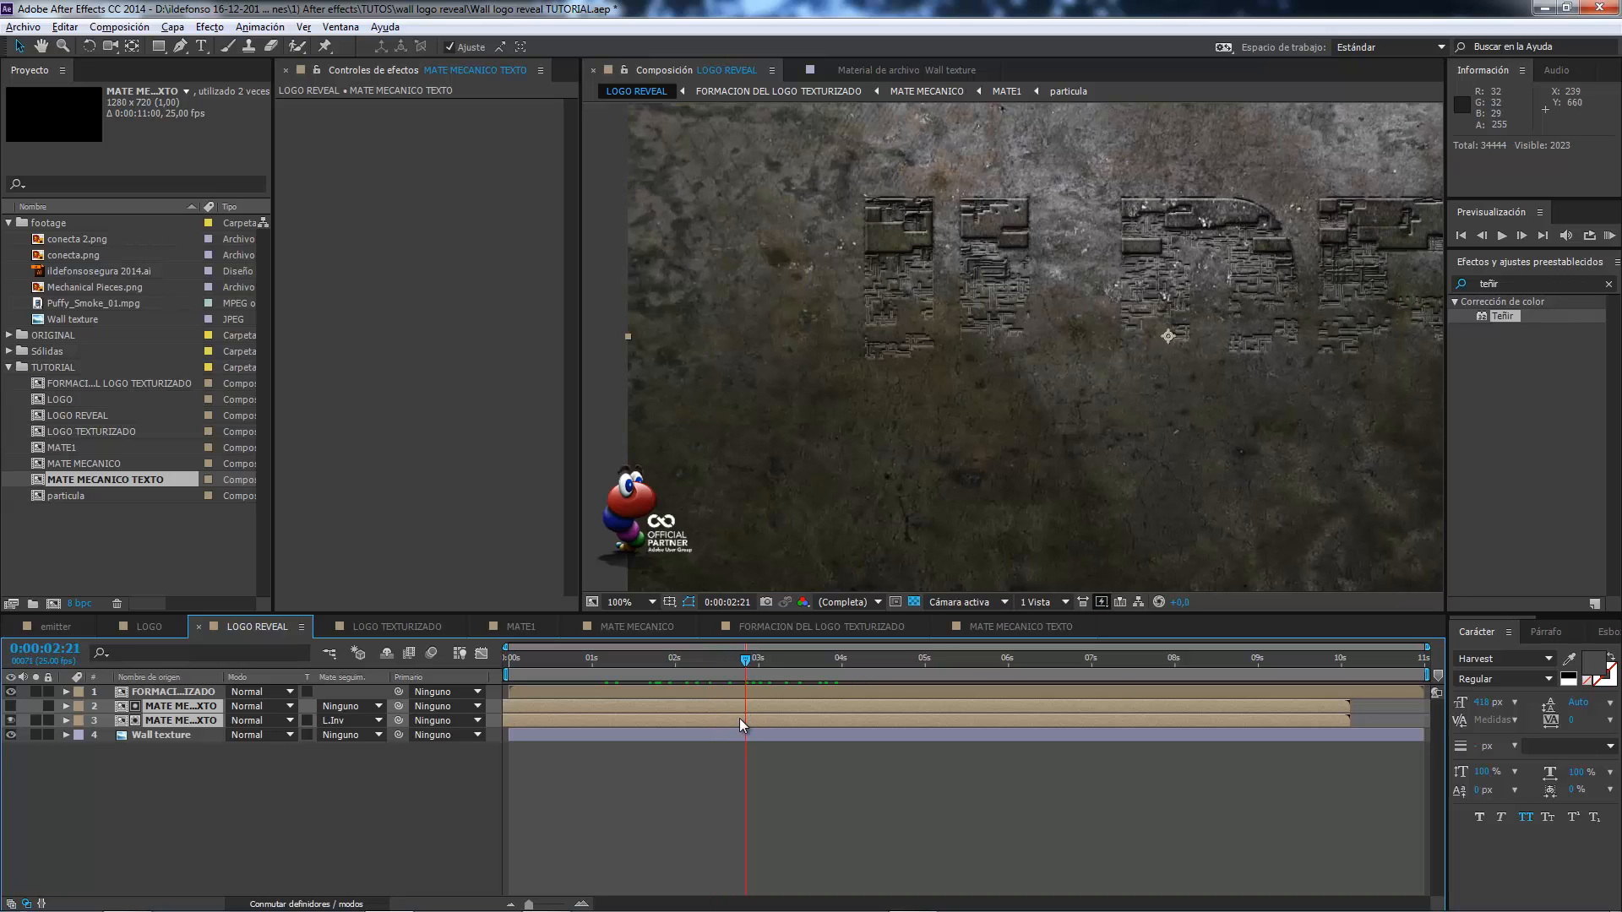
pyautogui.moveTo(738, 721); pyautogui.dragTo(750, 699)
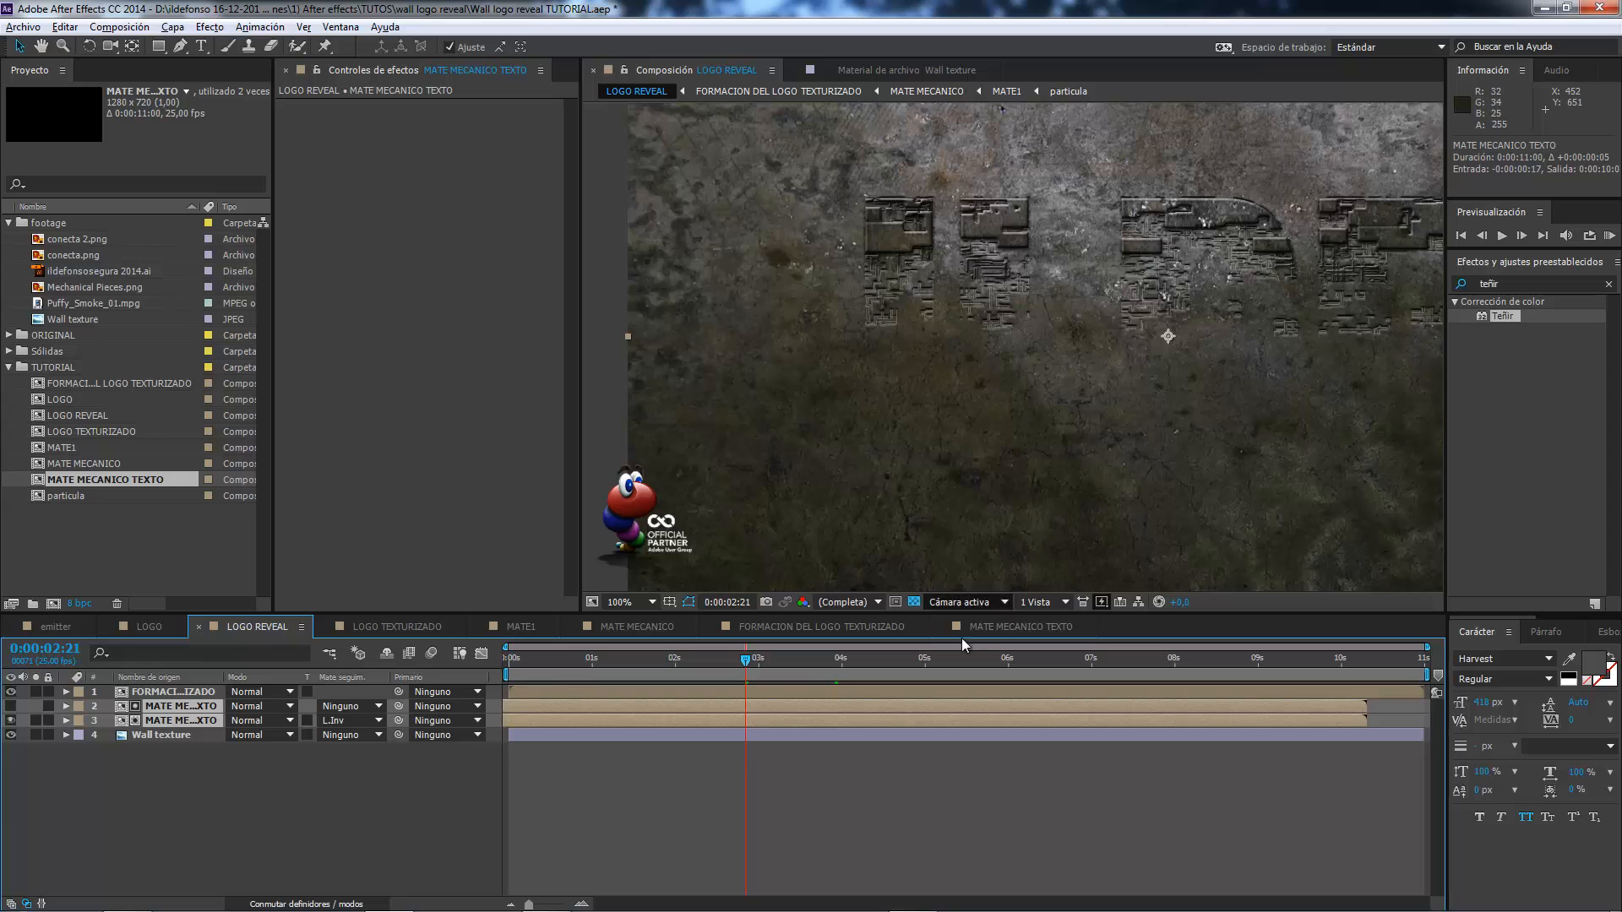
pyautogui.moveTo(934, 409); pyautogui.dragTo(792, 435)
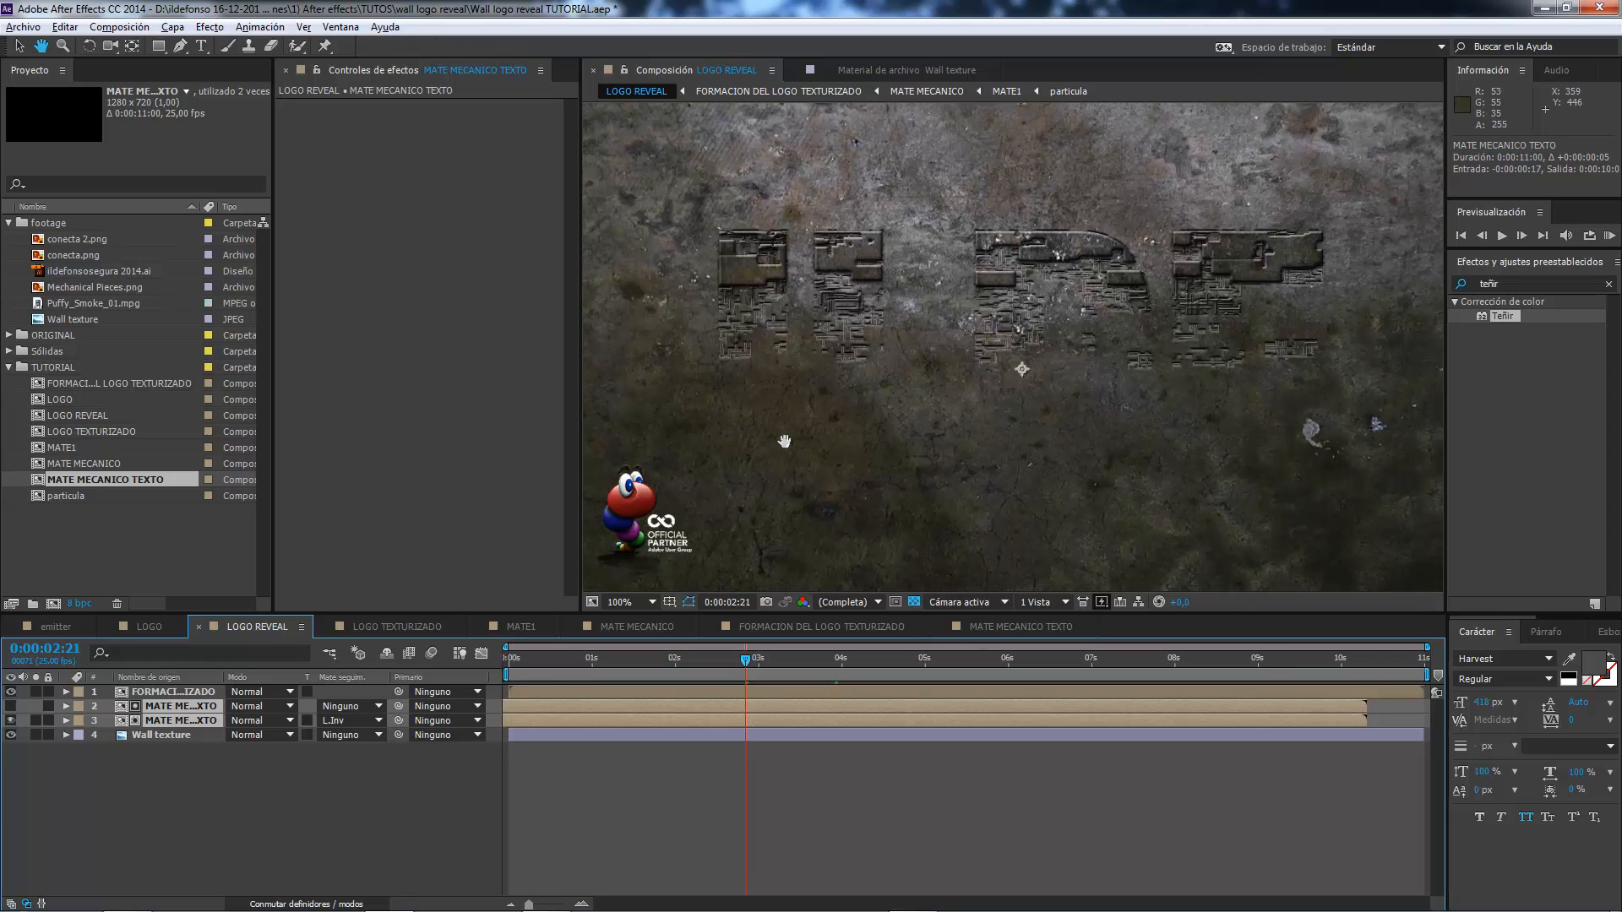
# Check the finished reference in the emitter composition, and inspect the engraved mechanical pieces in LOGO REVEAL at 0:00:03:04 up close.
pyautogui.click(56, 626)
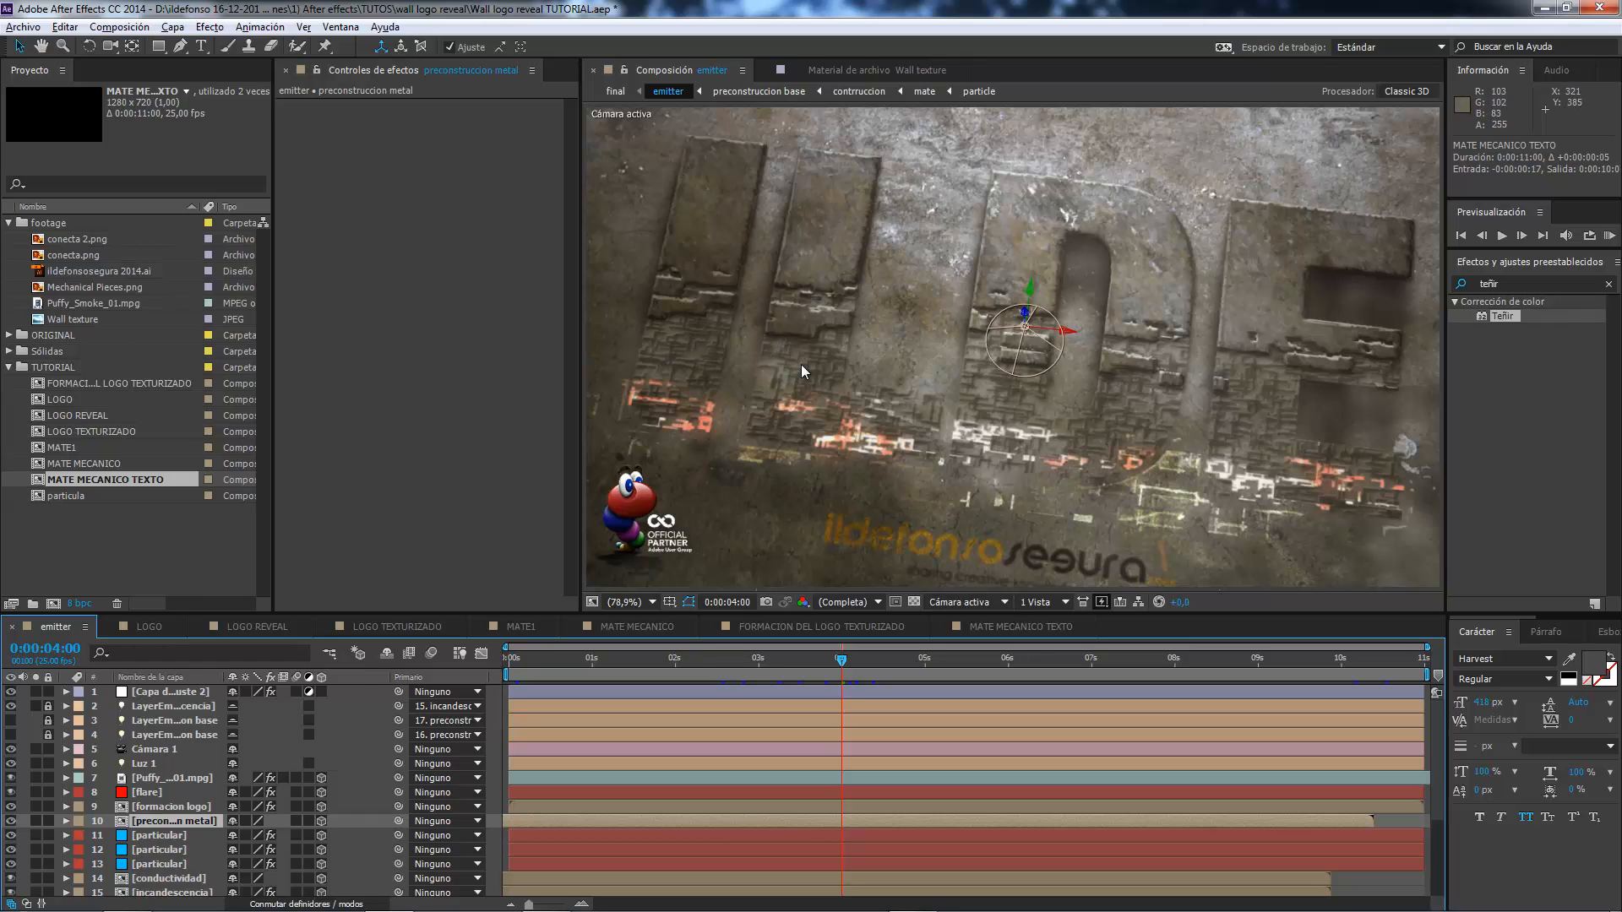
pyautogui.click(250, 628)
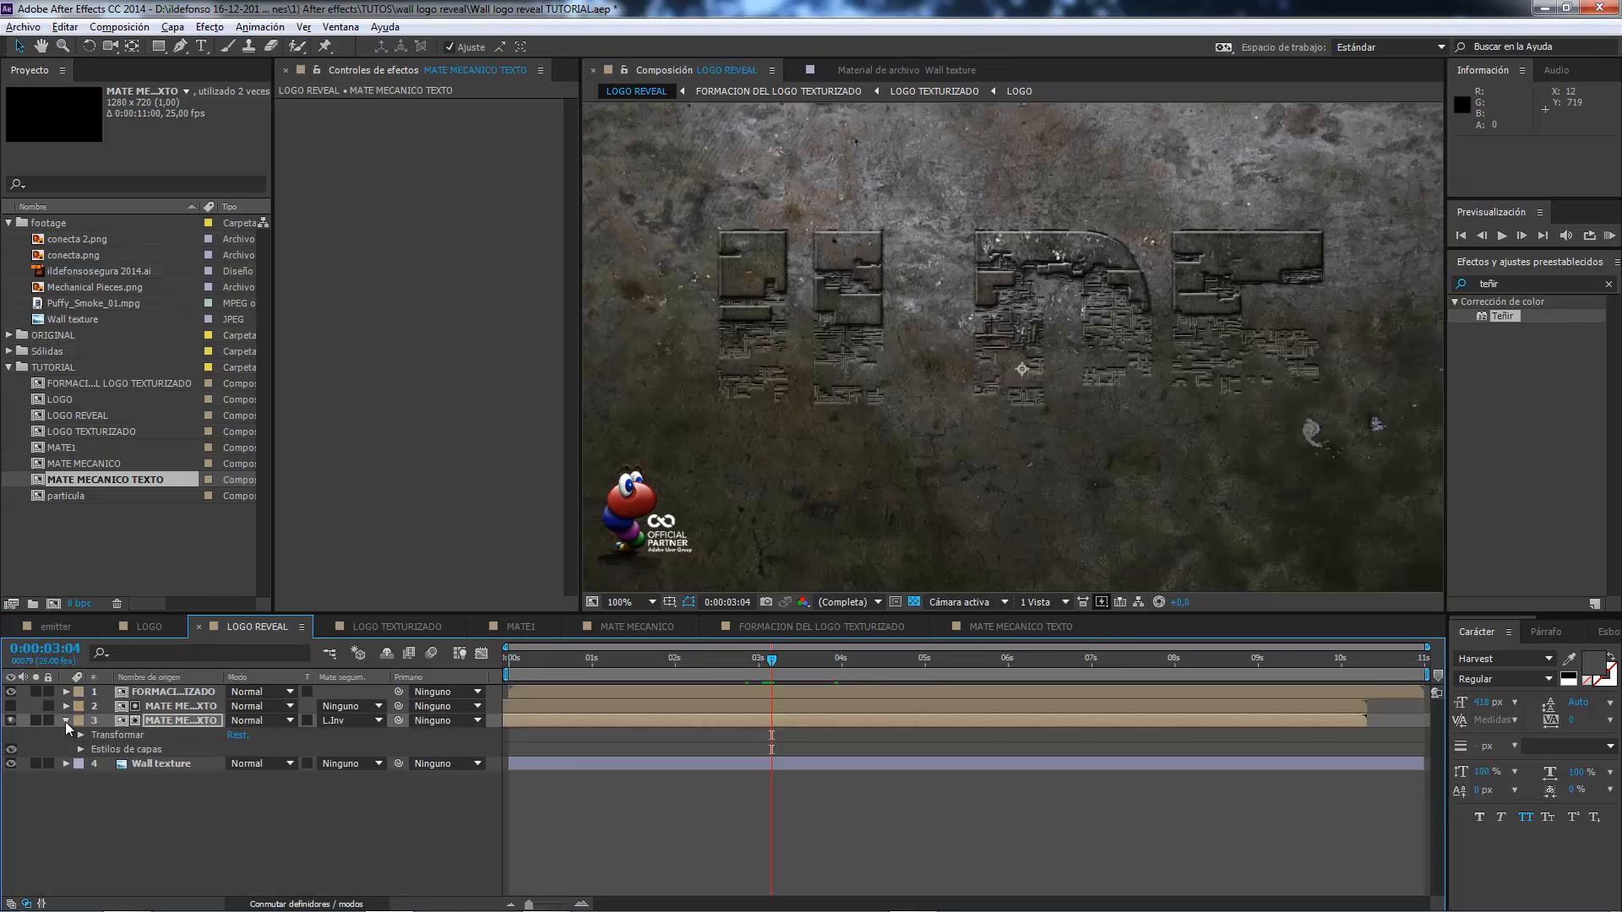
pyautogui.click(66, 721)
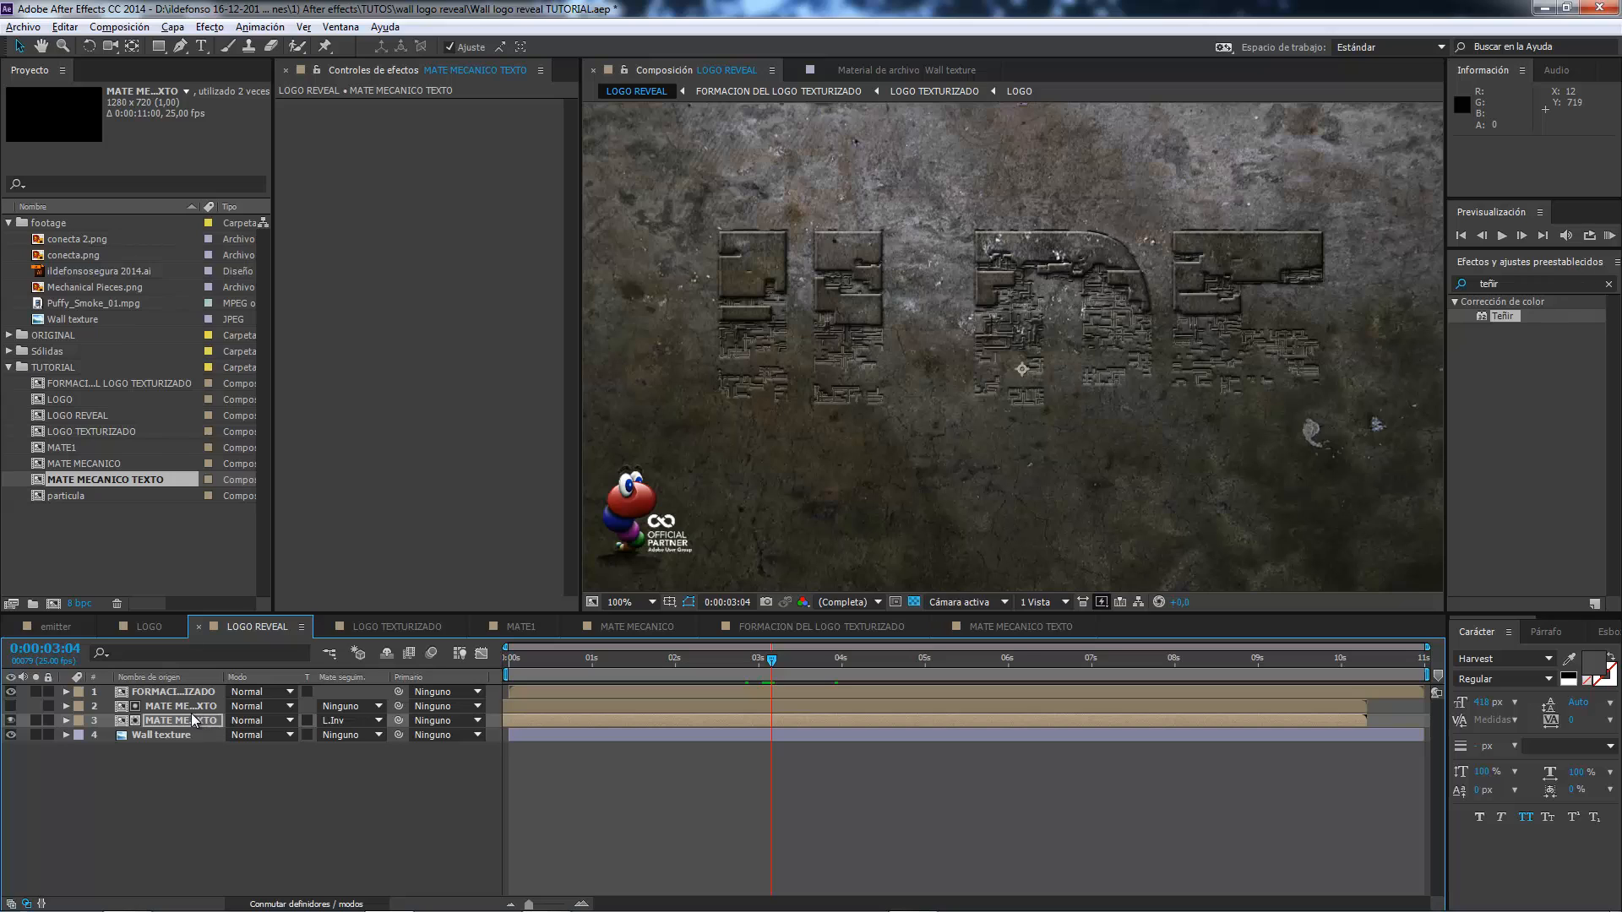
pyautogui.click(176, 710)
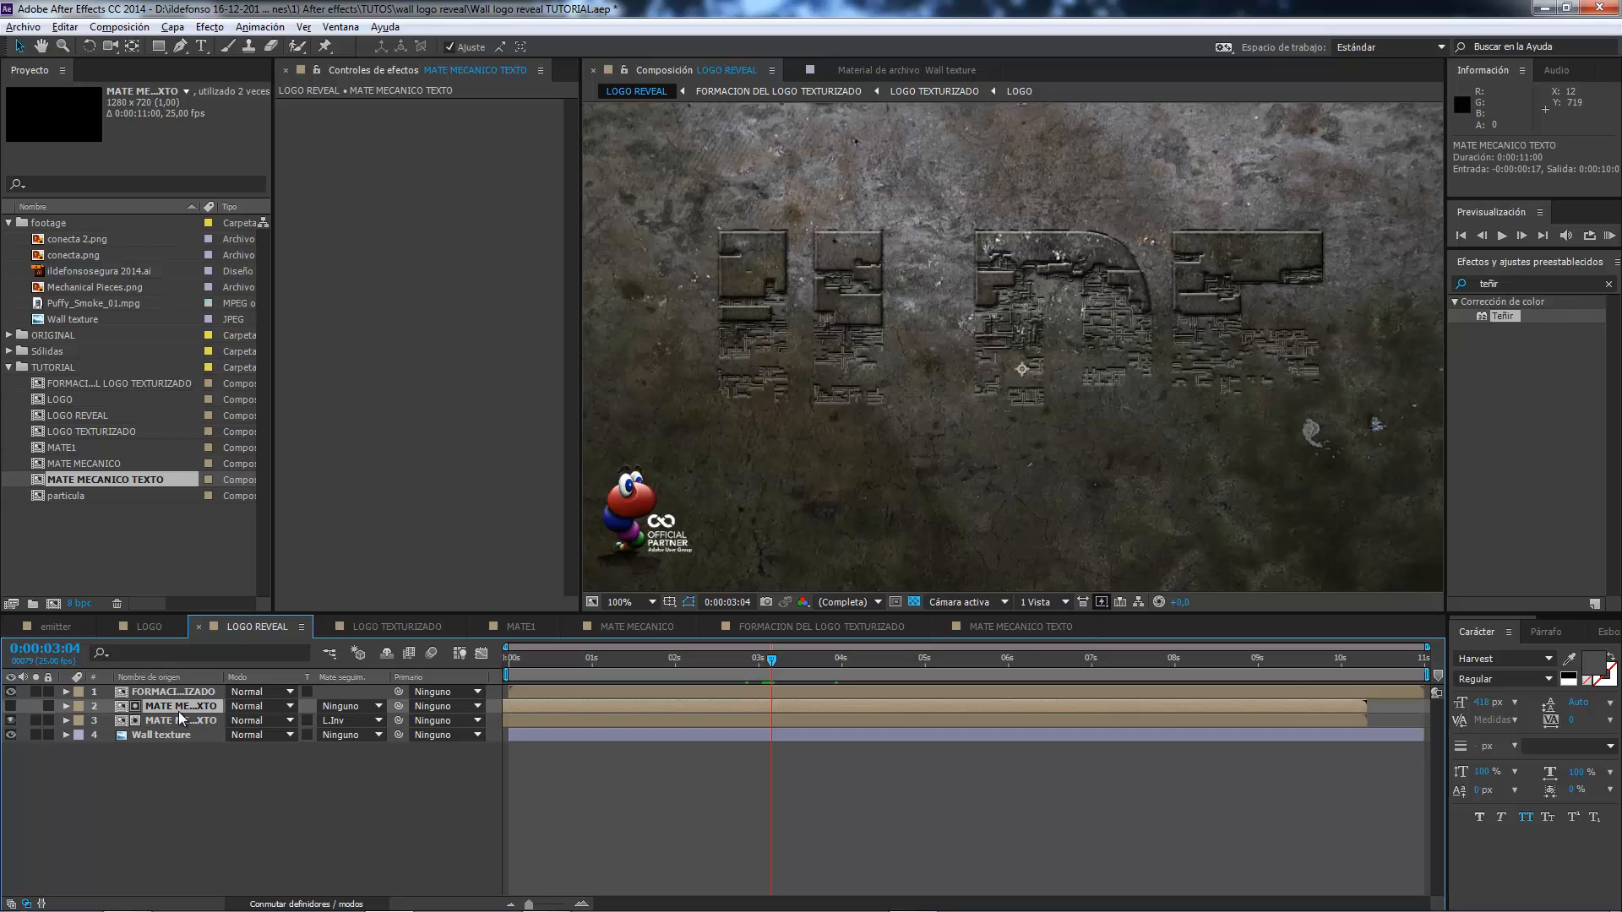
pyautogui.click(179, 722)
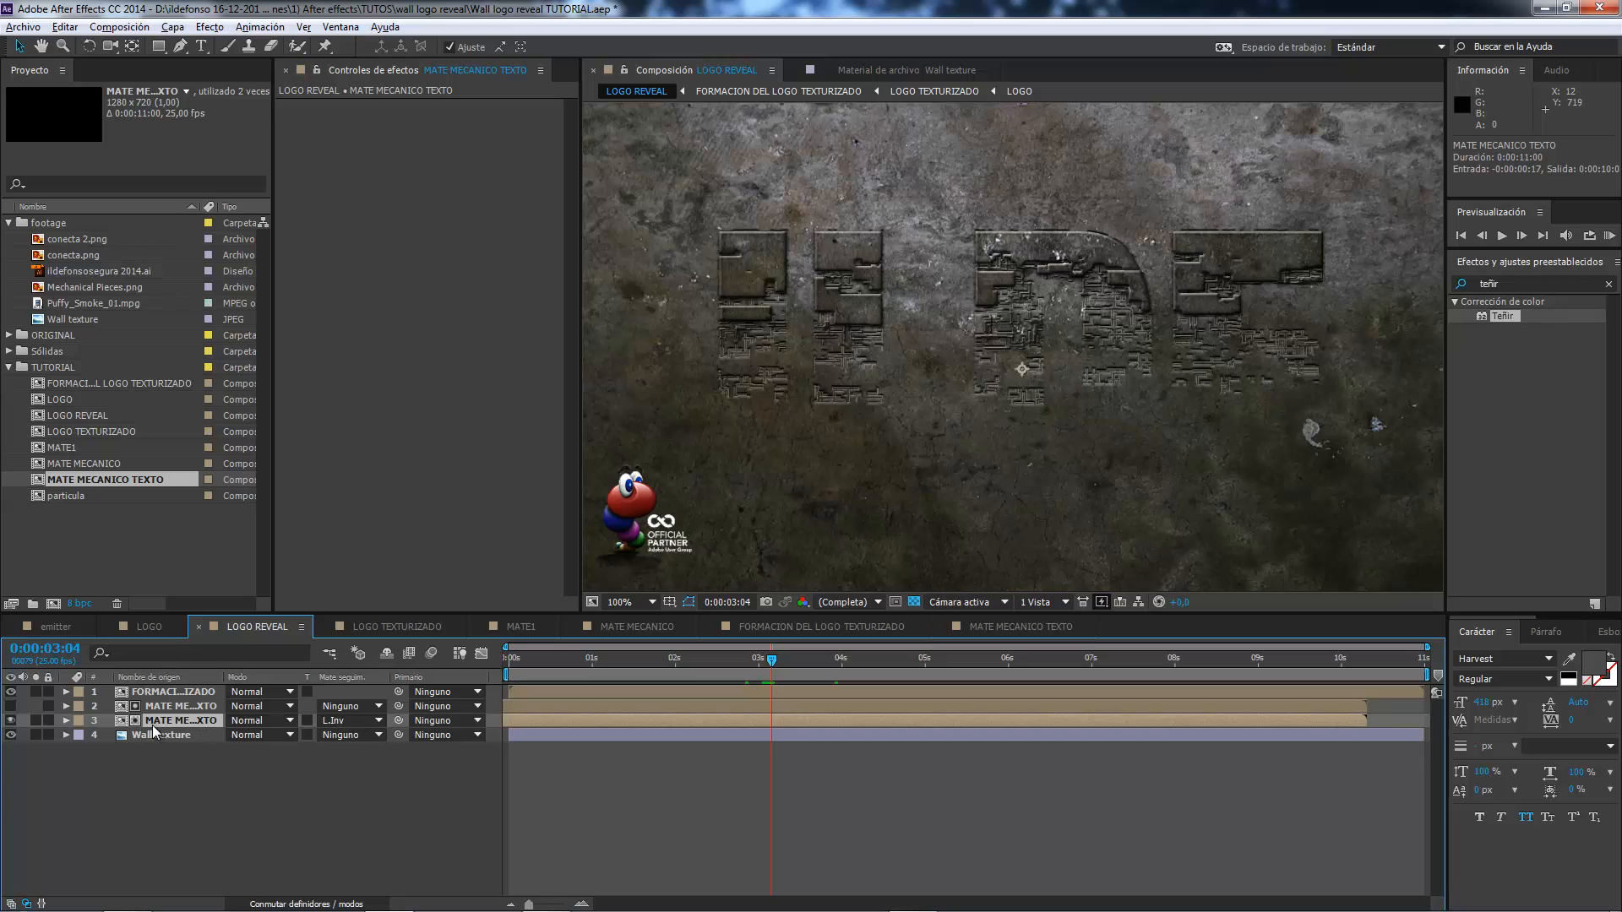
pyautogui.press('.')
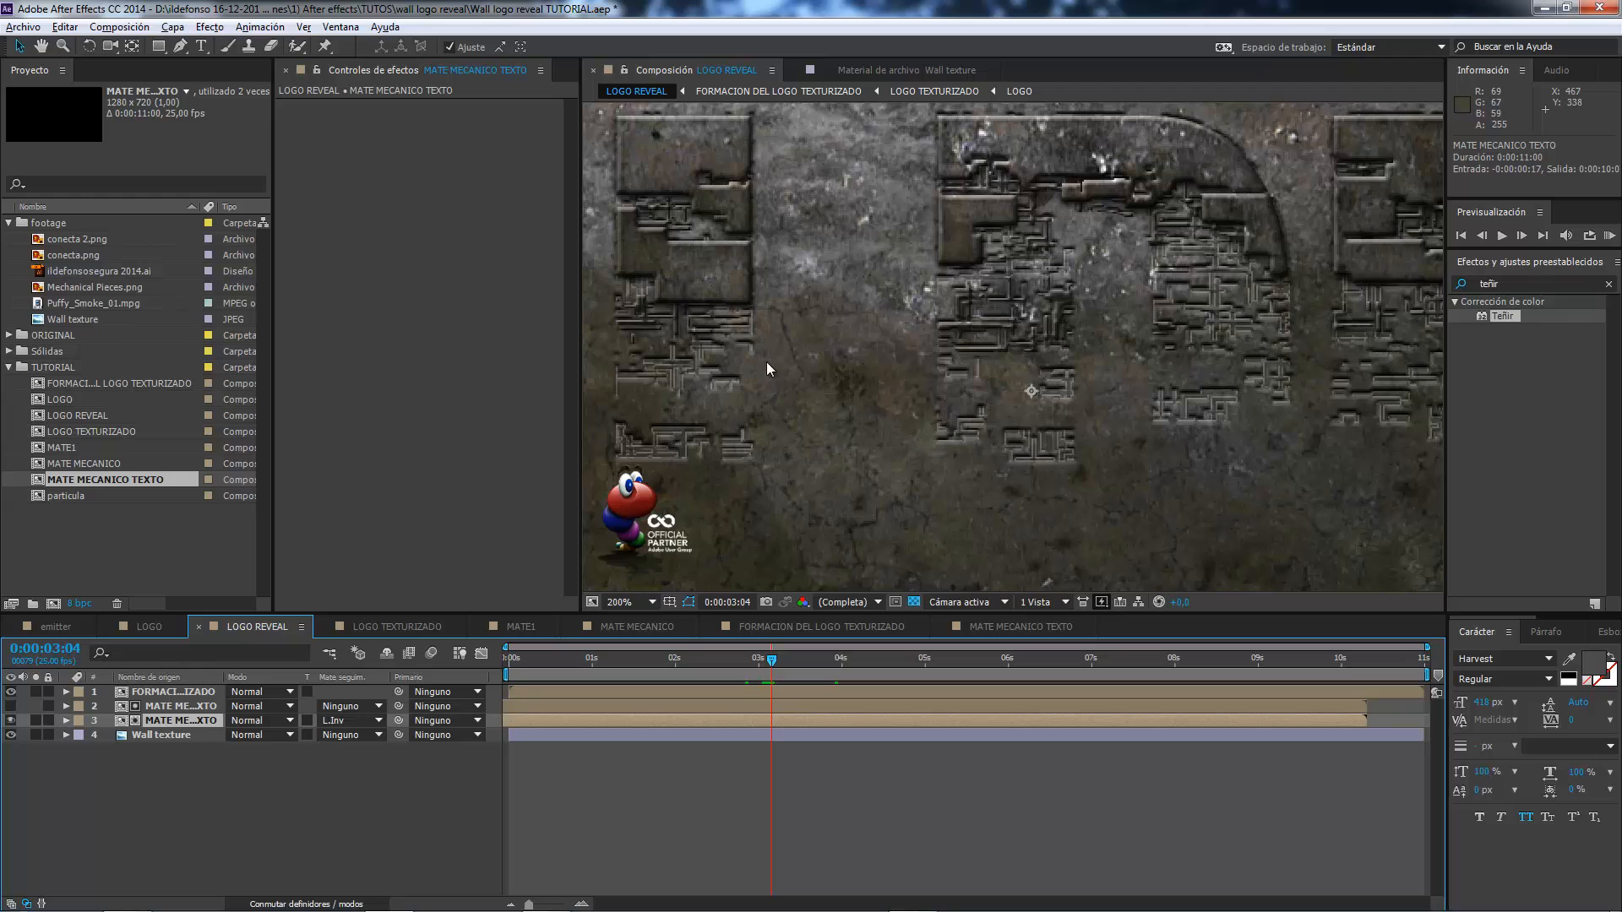
pyautogui.press(',')
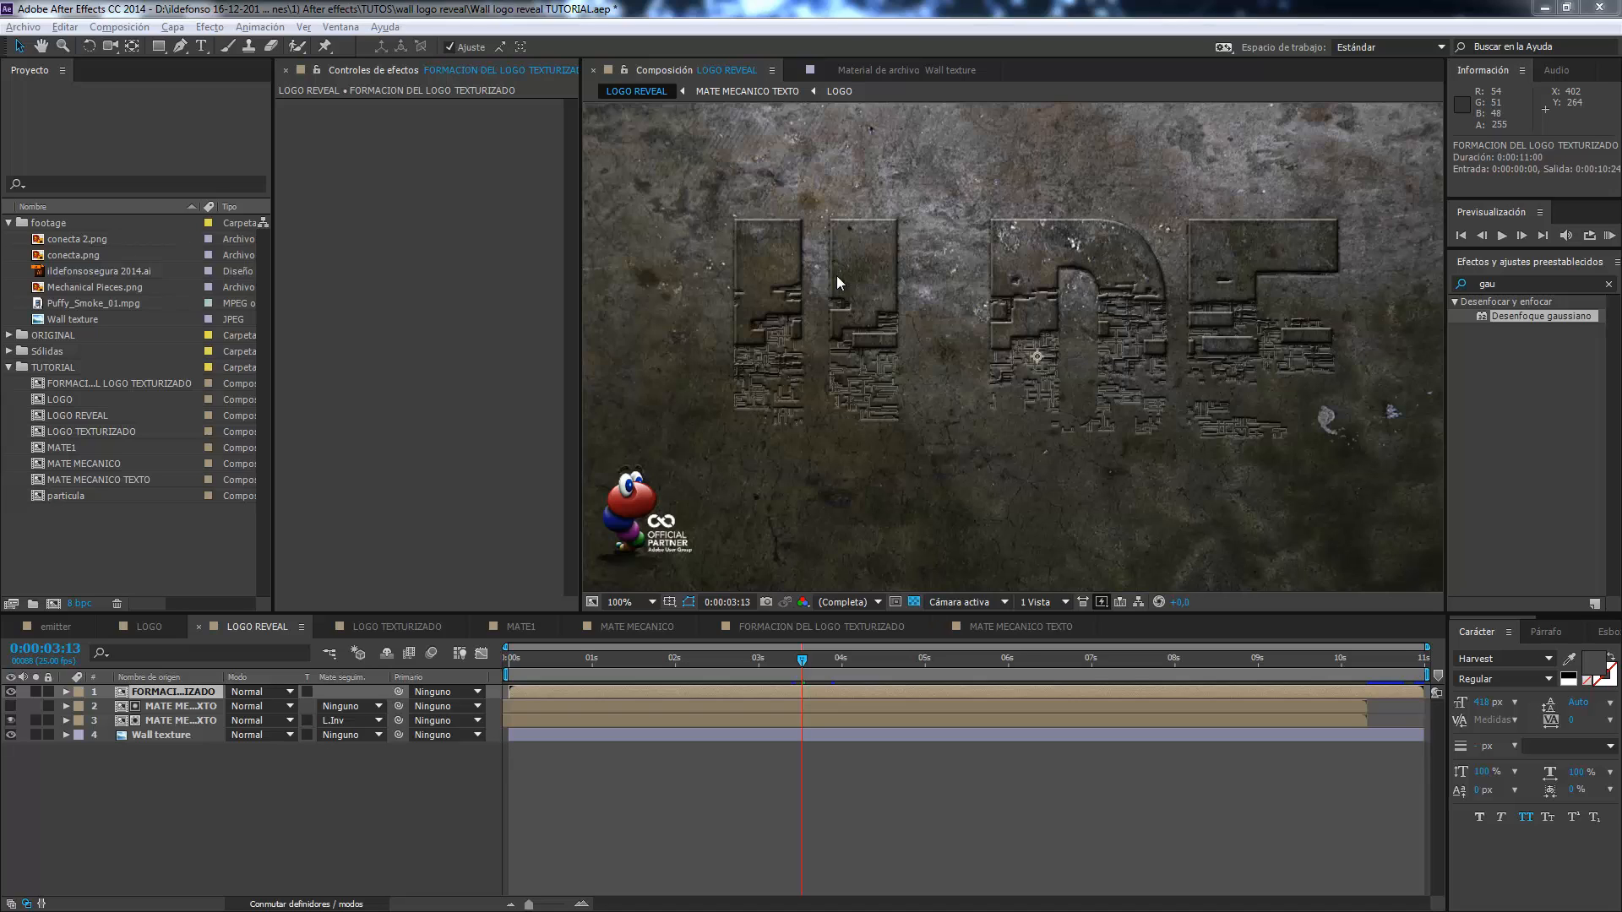
# Duplicate the FORMACION DEL LOGO TEXTURIZADO layer and precompose the lower copy as SOMBRA, transferring all attributes to the new composition.
pyautogui.click(185, 691)
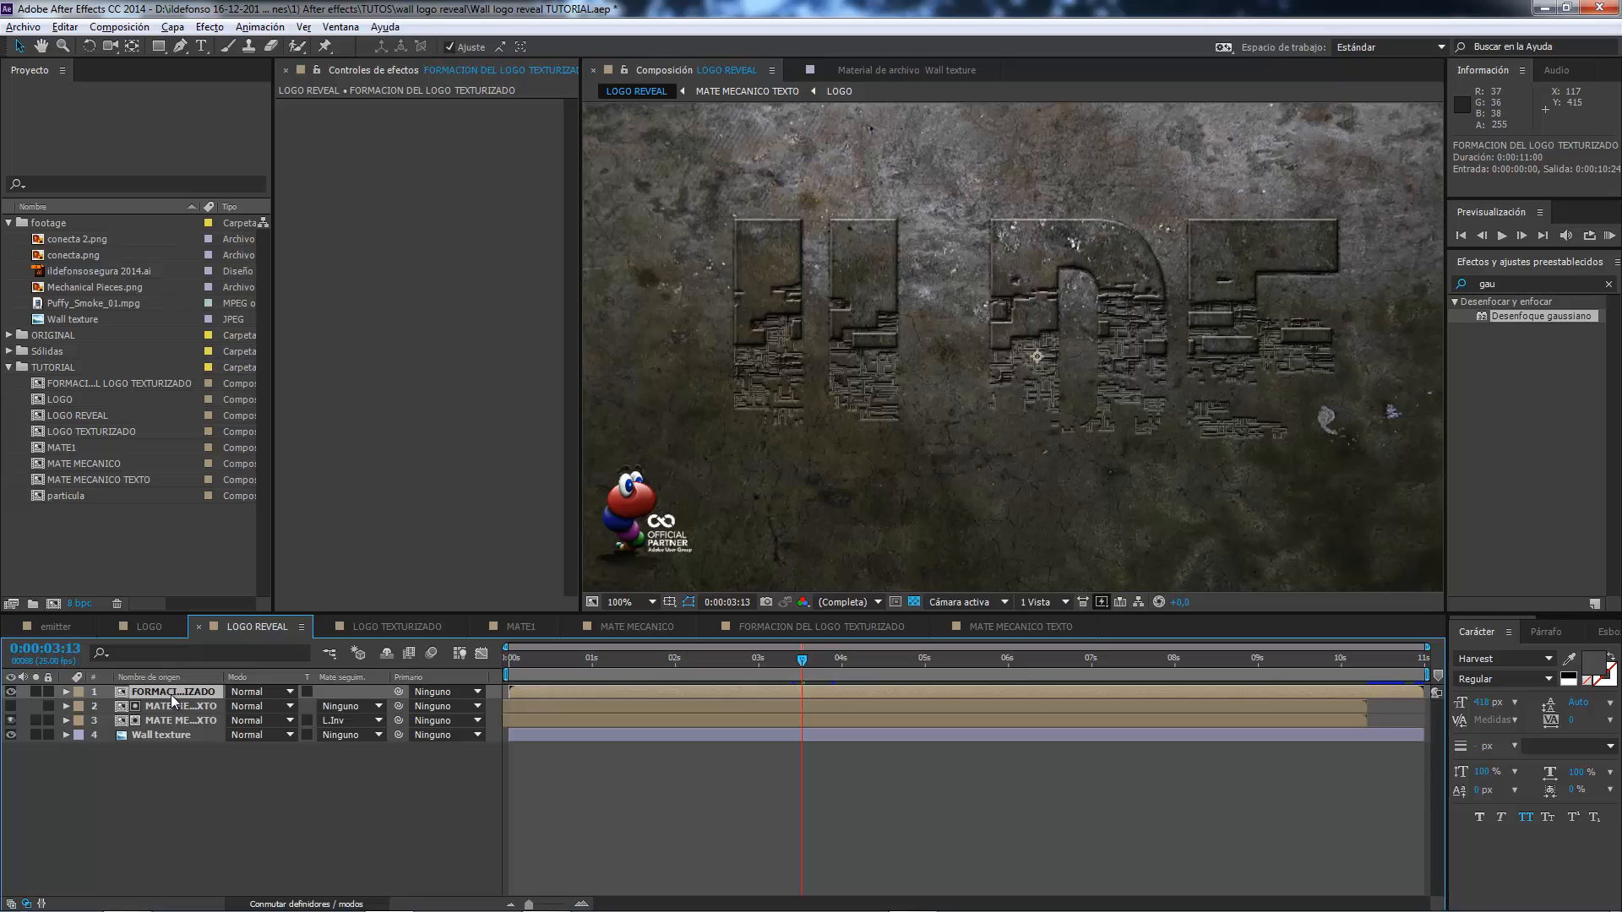
pyautogui.hotkey('ctrl', 'd')
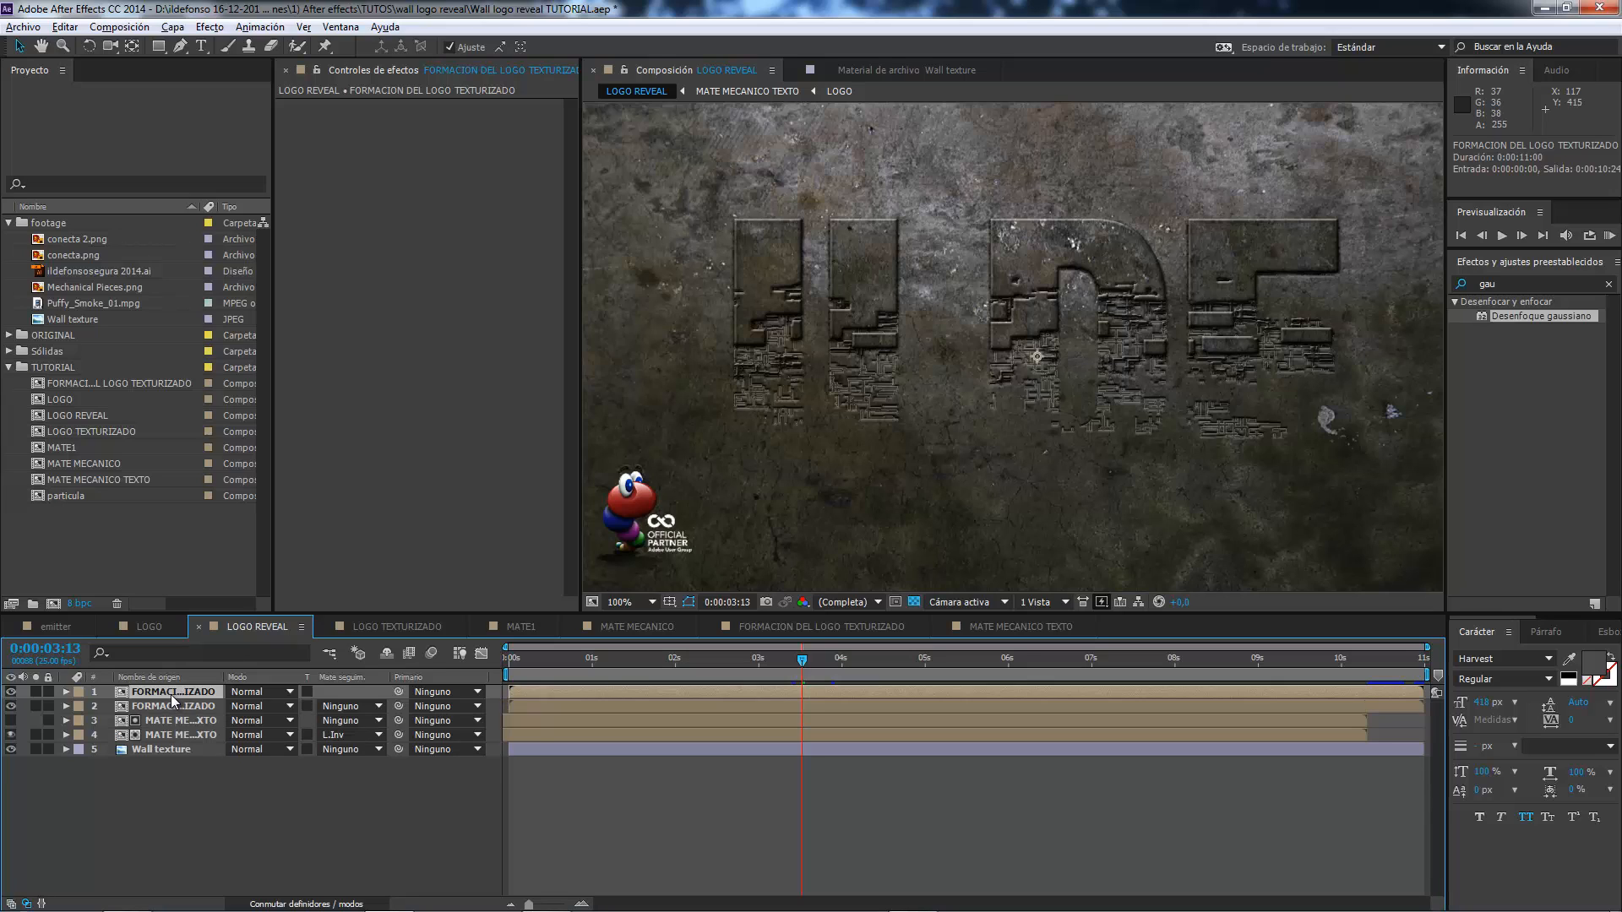
pyautogui.click(179, 706)
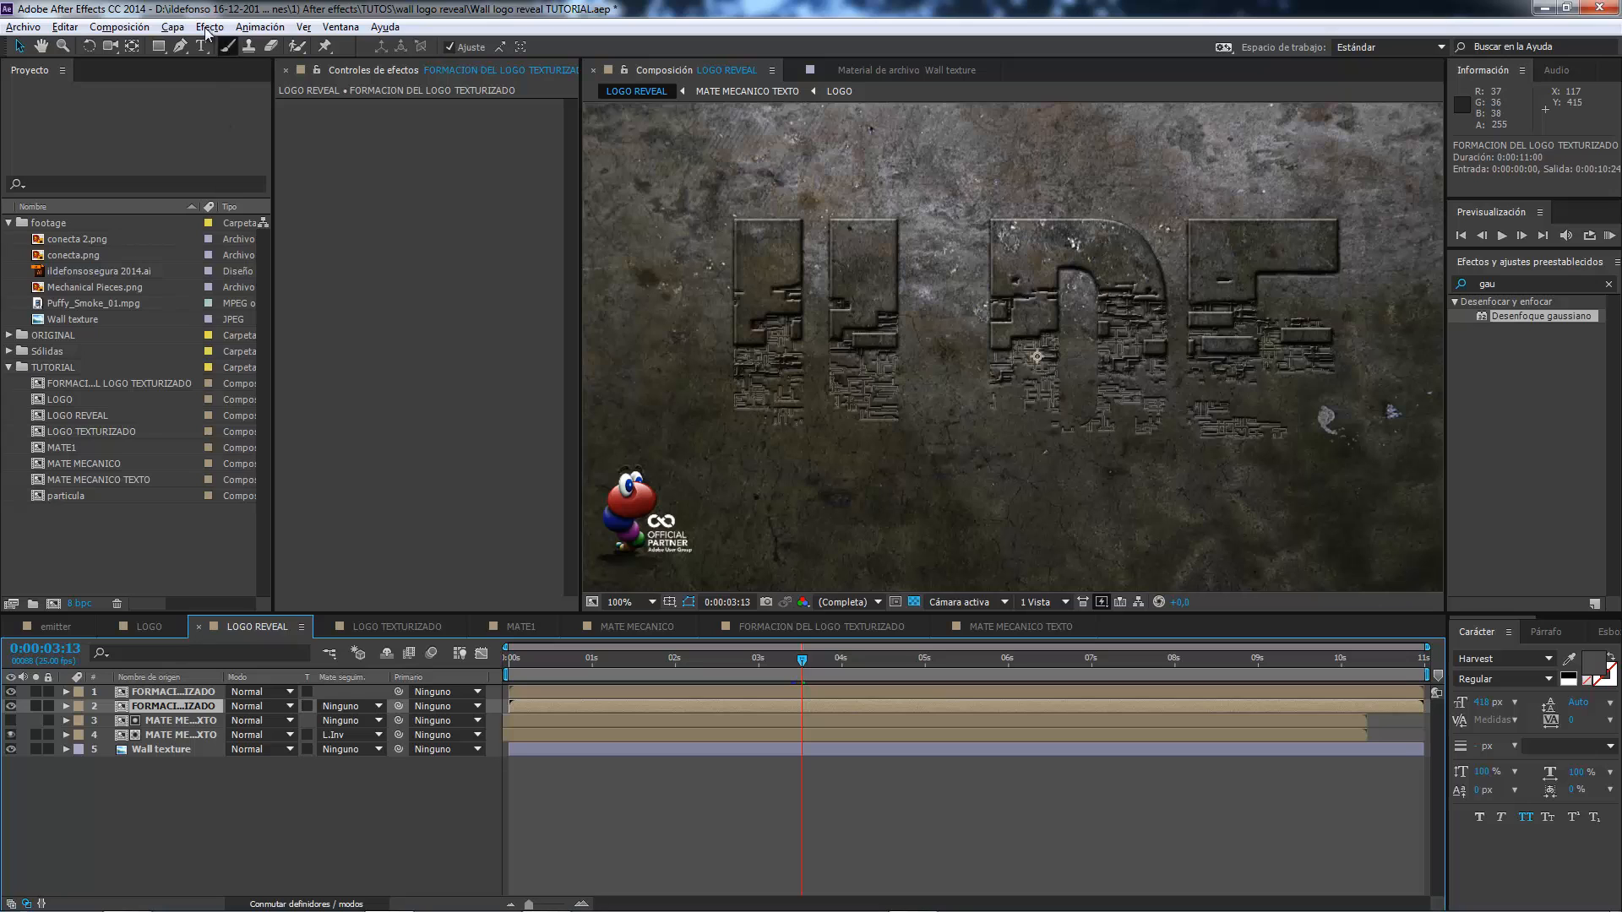
pyautogui.click(173, 26)
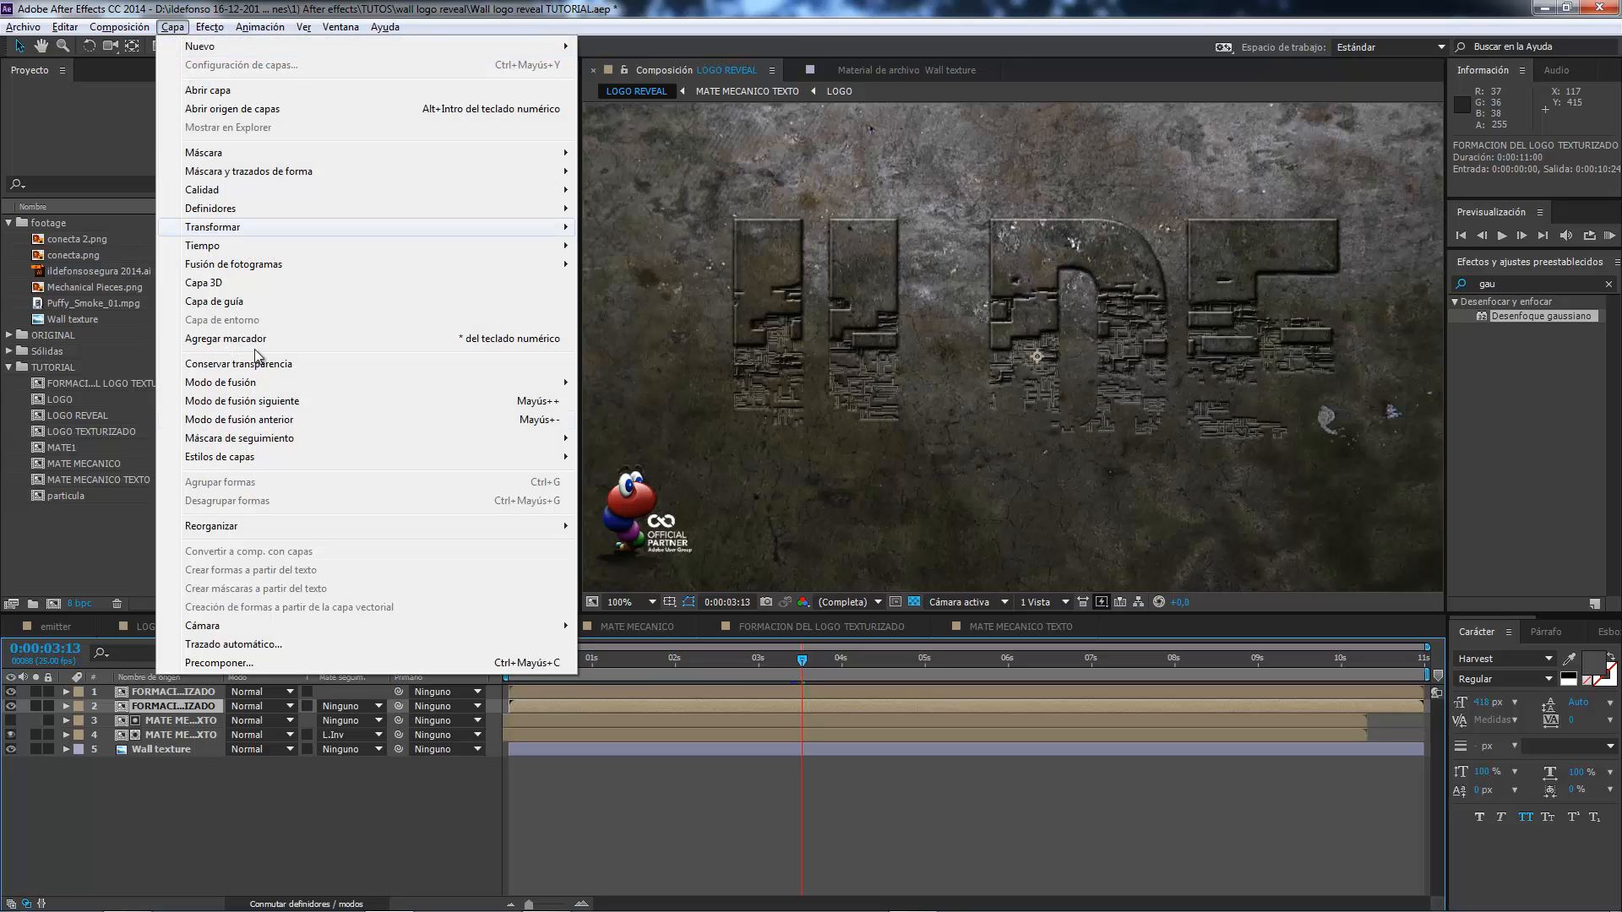
pyautogui.click(233, 661)
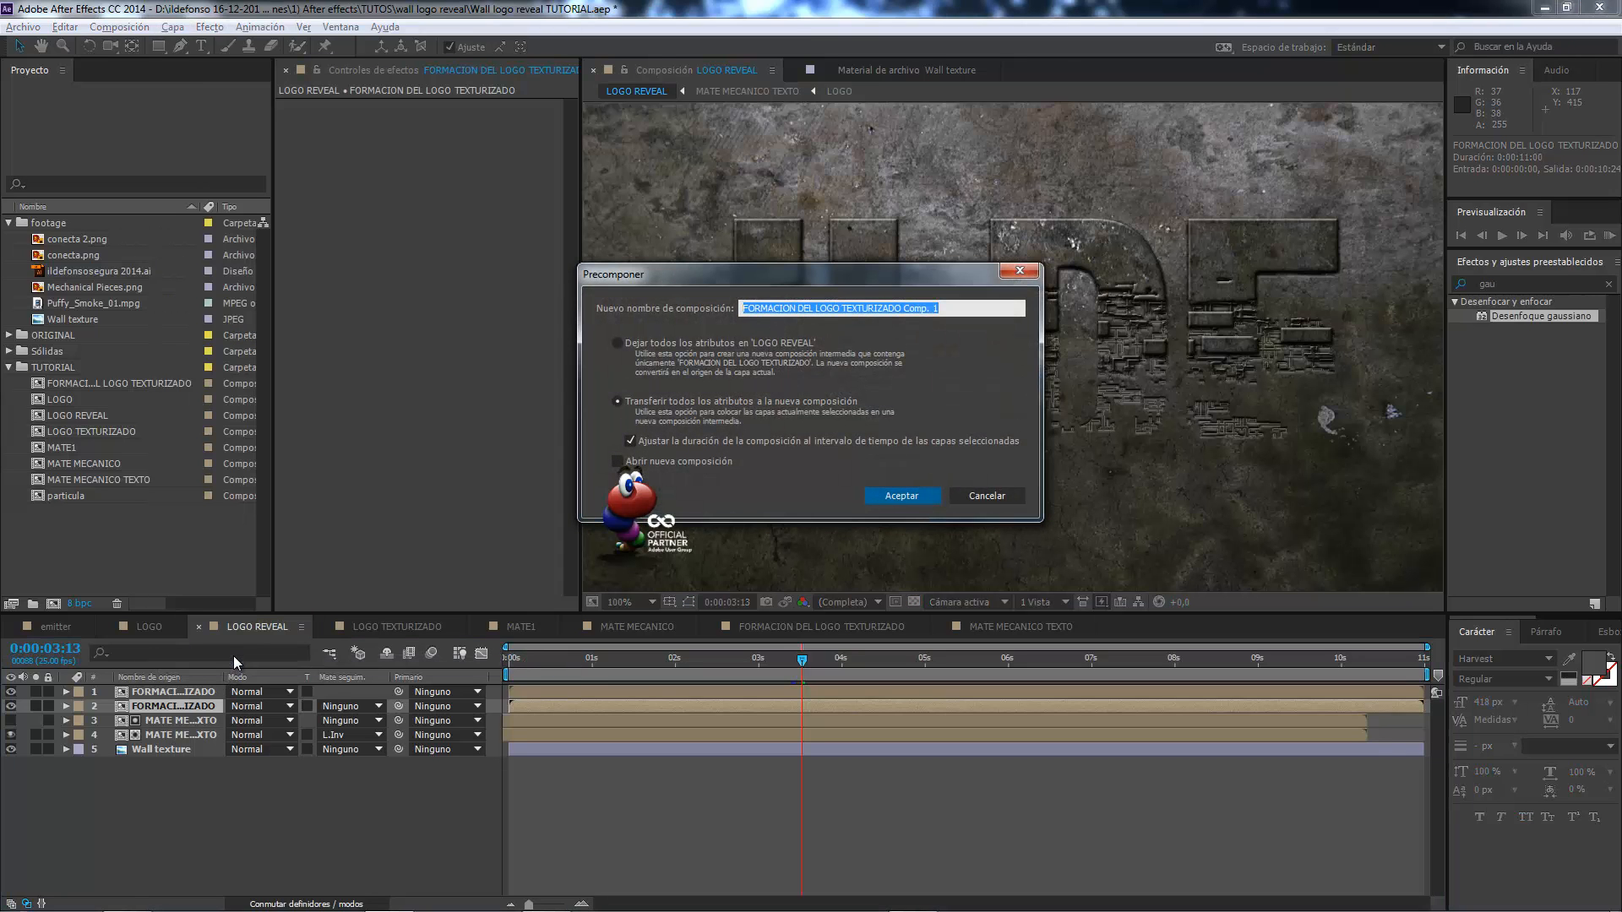
pyautogui.write('SOMBRA')
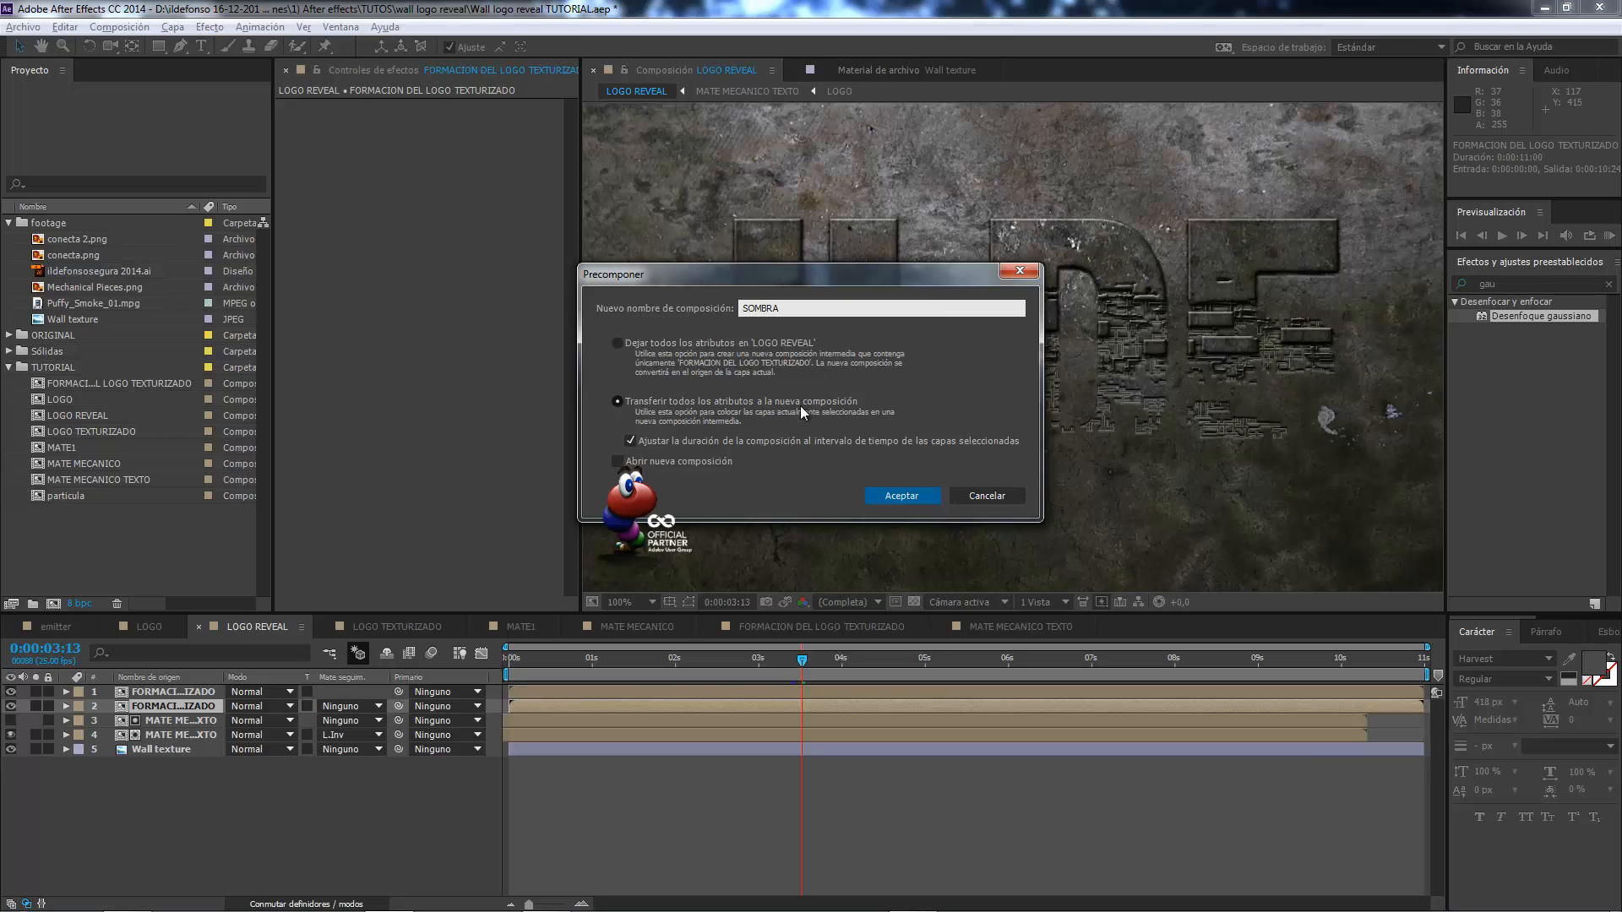
pyautogui.click(895, 490)
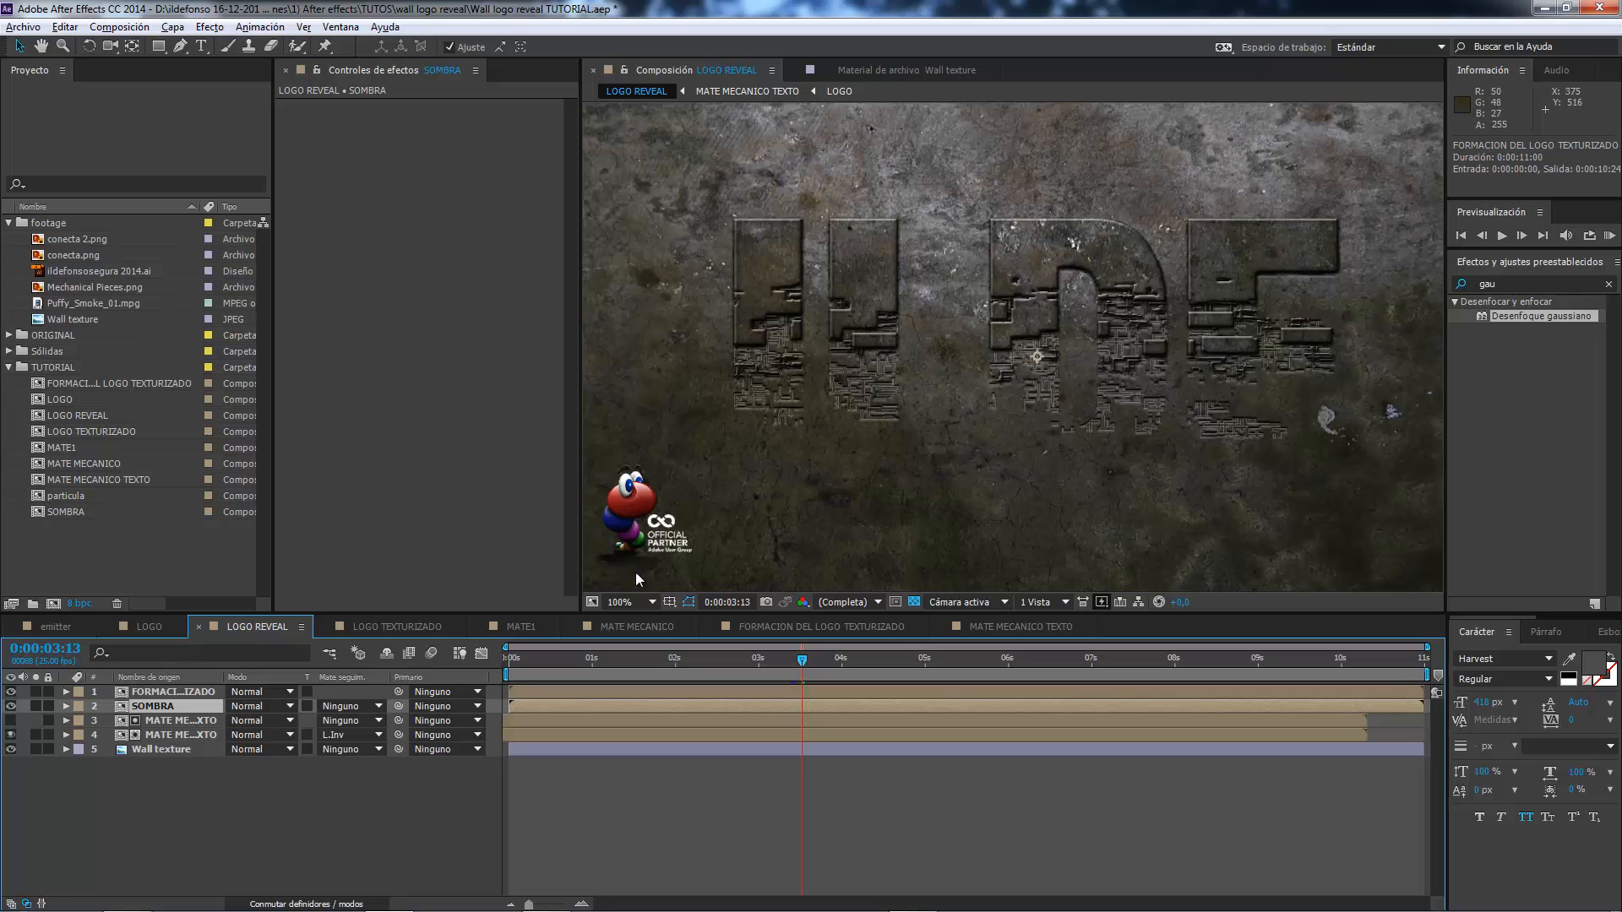
# Inside SOMBRA, apply a Teñir effect to the formation layer and map white to black so the logo turns solid black.
pyautogui.doubleClick(169, 705)
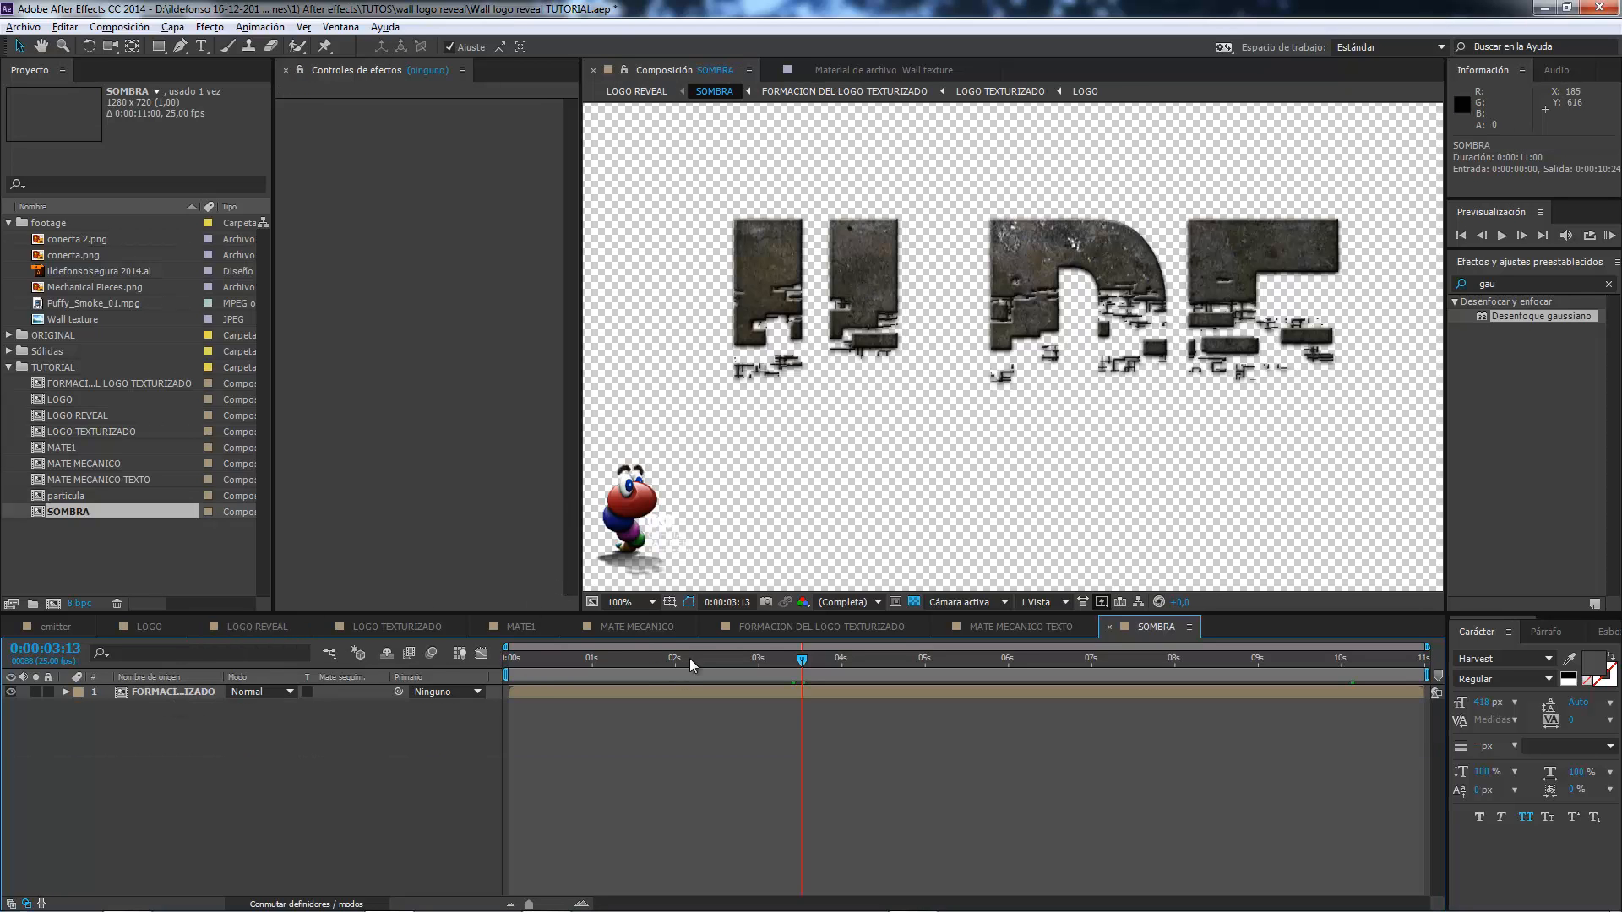
pyautogui.click(137, 694)
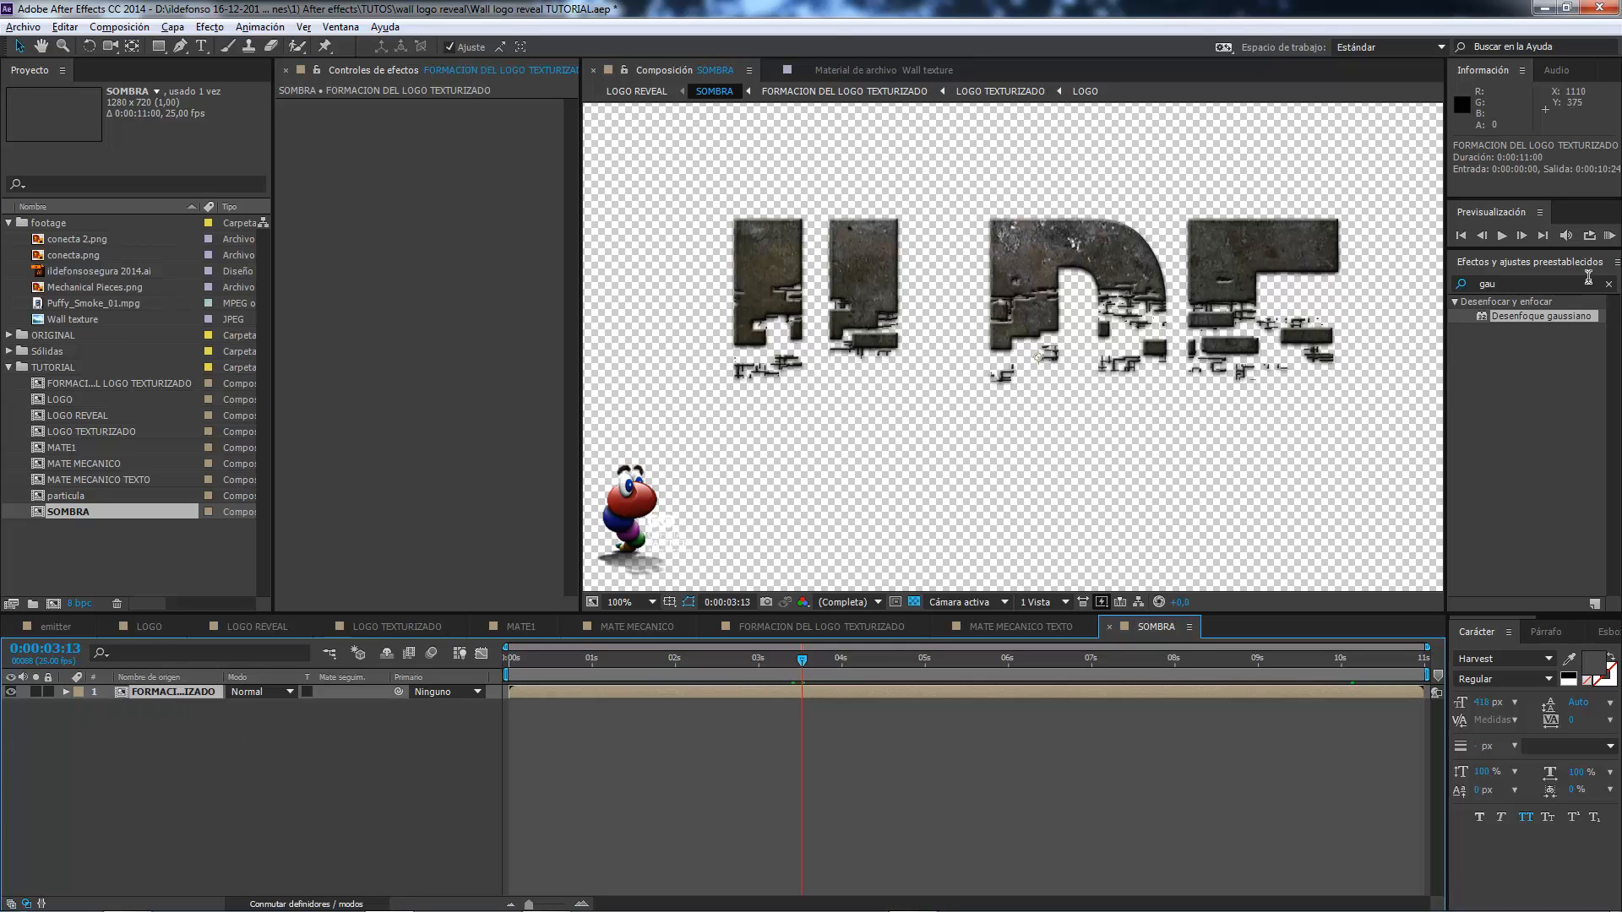
pyautogui.moveTo(1524, 280); pyautogui.dragTo(1438, 282)
pyautogui.write('TEÑI')
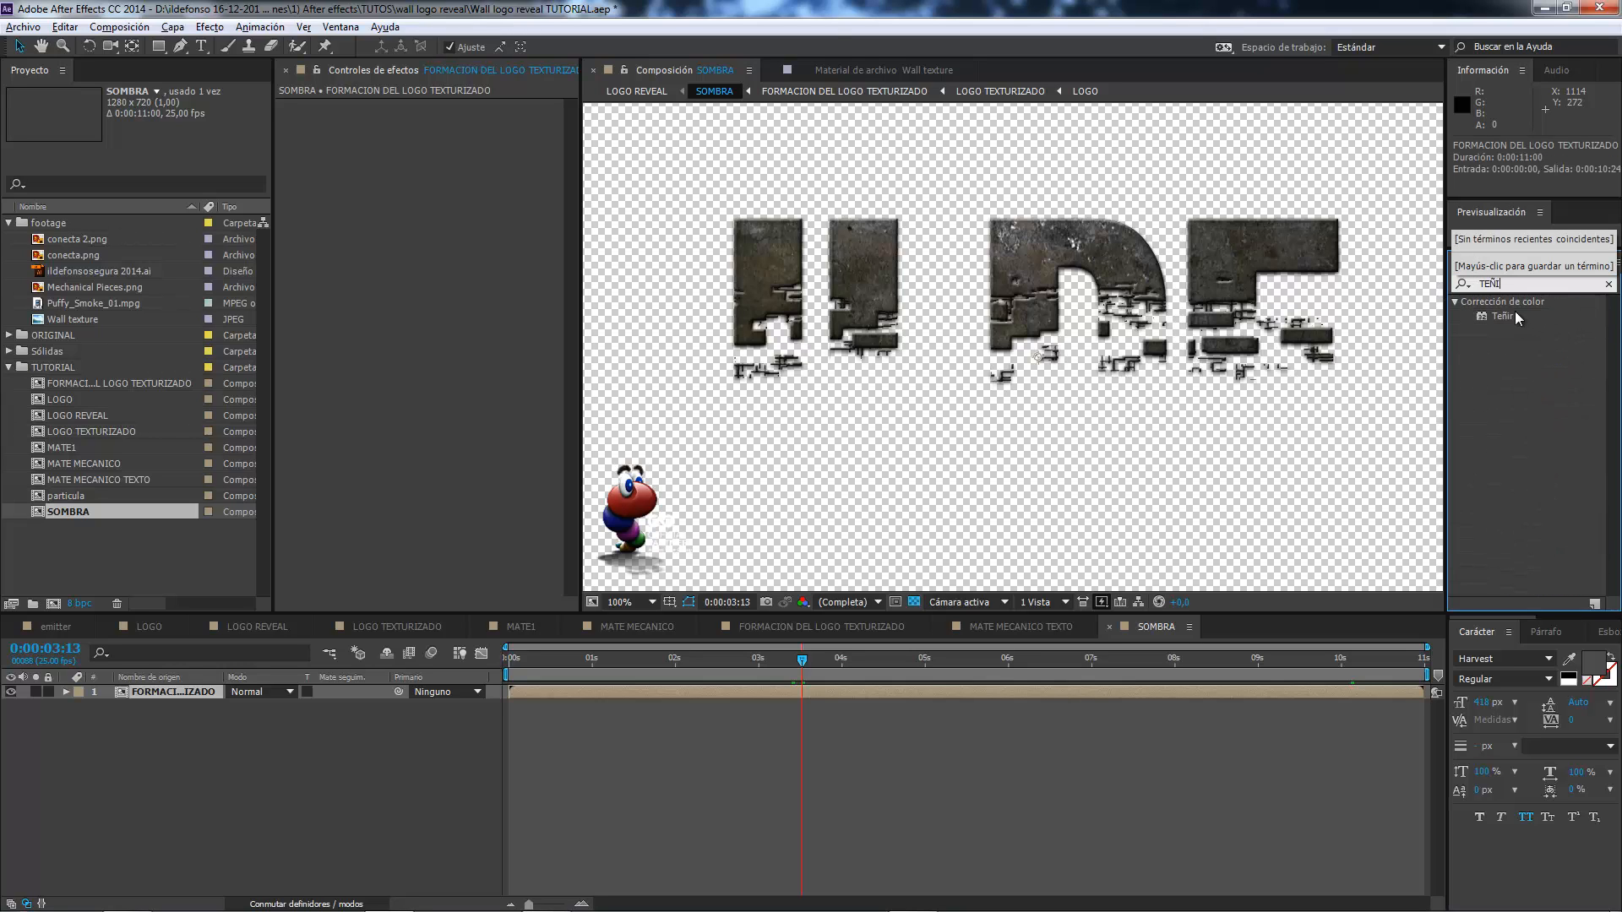
pyautogui.moveTo(1516, 316); pyautogui.dragTo(465, 309)
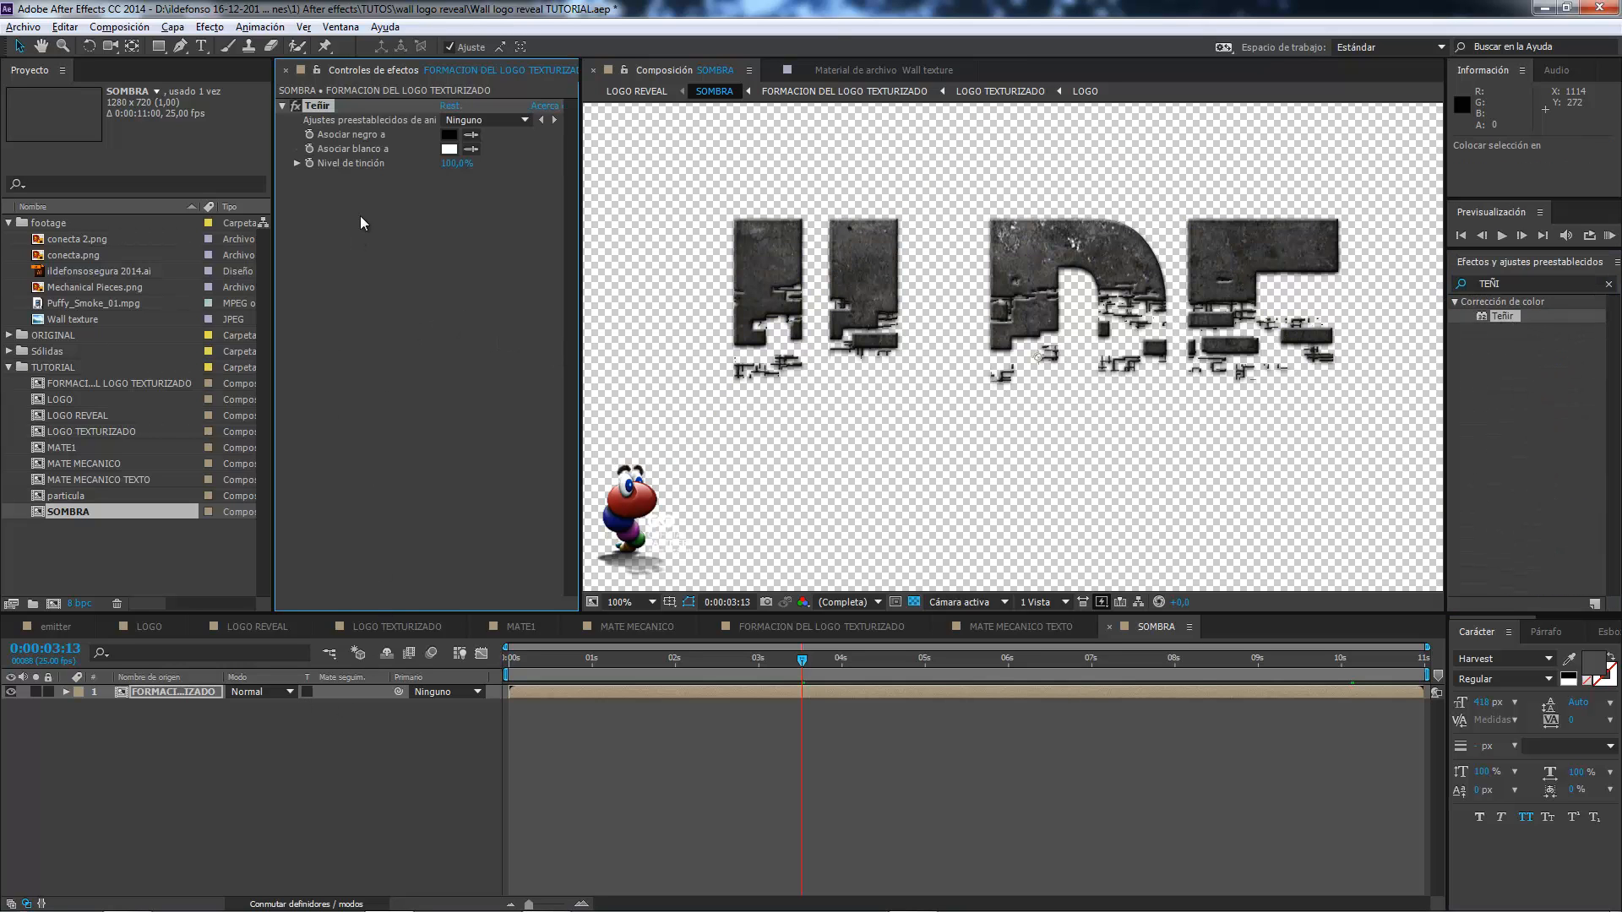
pyautogui.click(446, 149)
pyautogui.moveTo(353, 440); pyautogui.dragTo(459, 541)
pyautogui.click(561, 326)
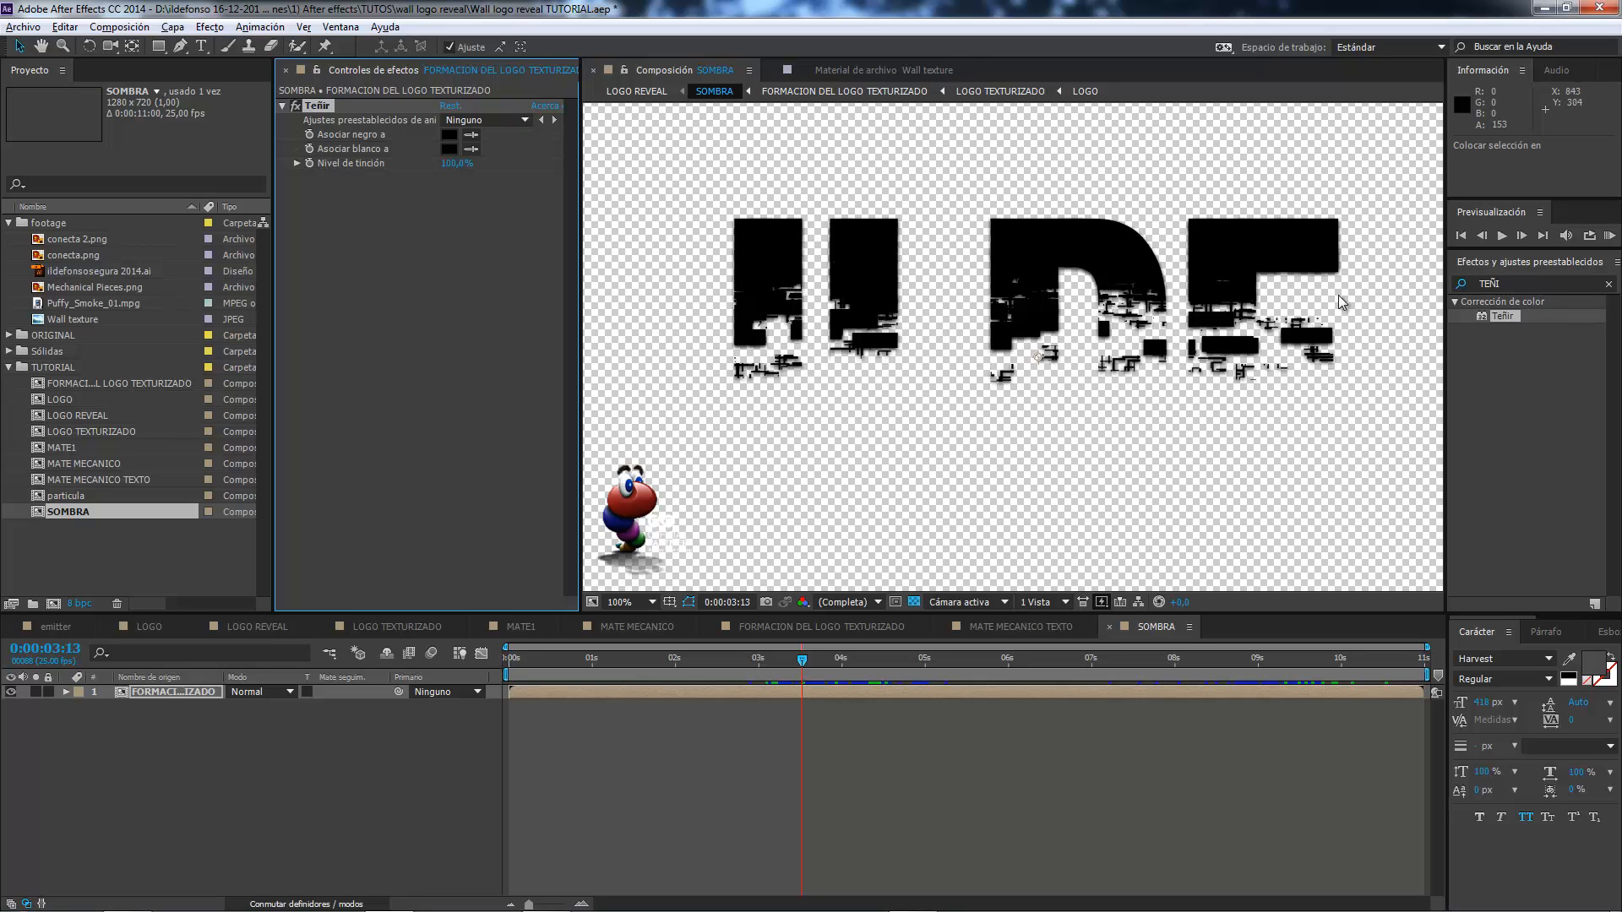
# Add a Desenfoque direccional effect to the black formation layer and set its Longitud del desenfoque to 35.
pyautogui.click(1535, 286)
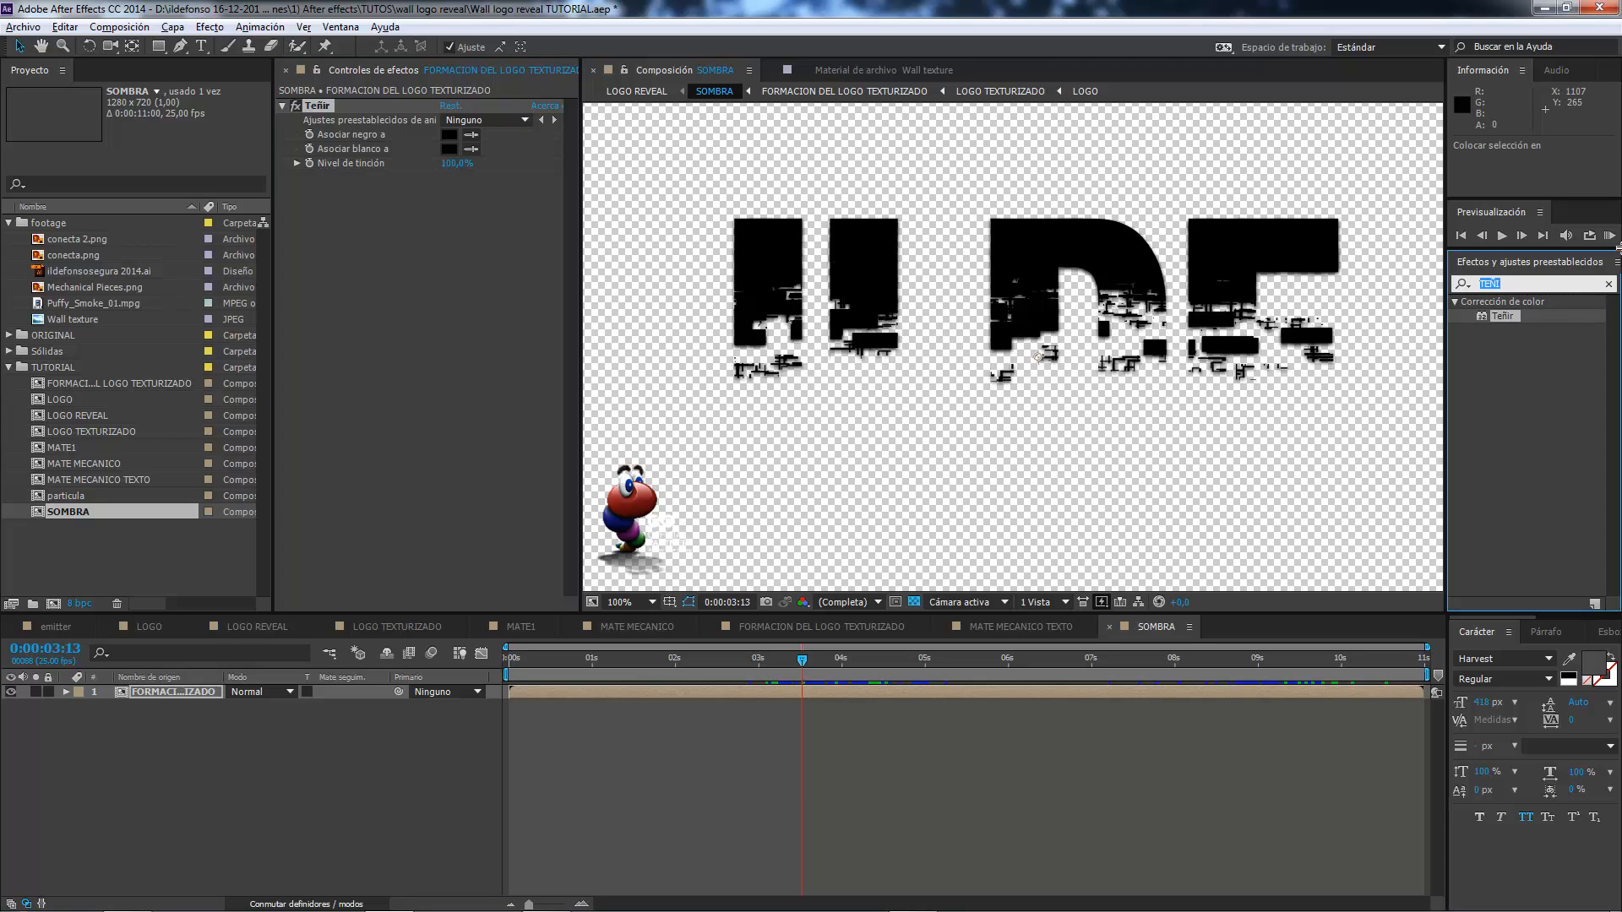
pyautogui.write('DES')
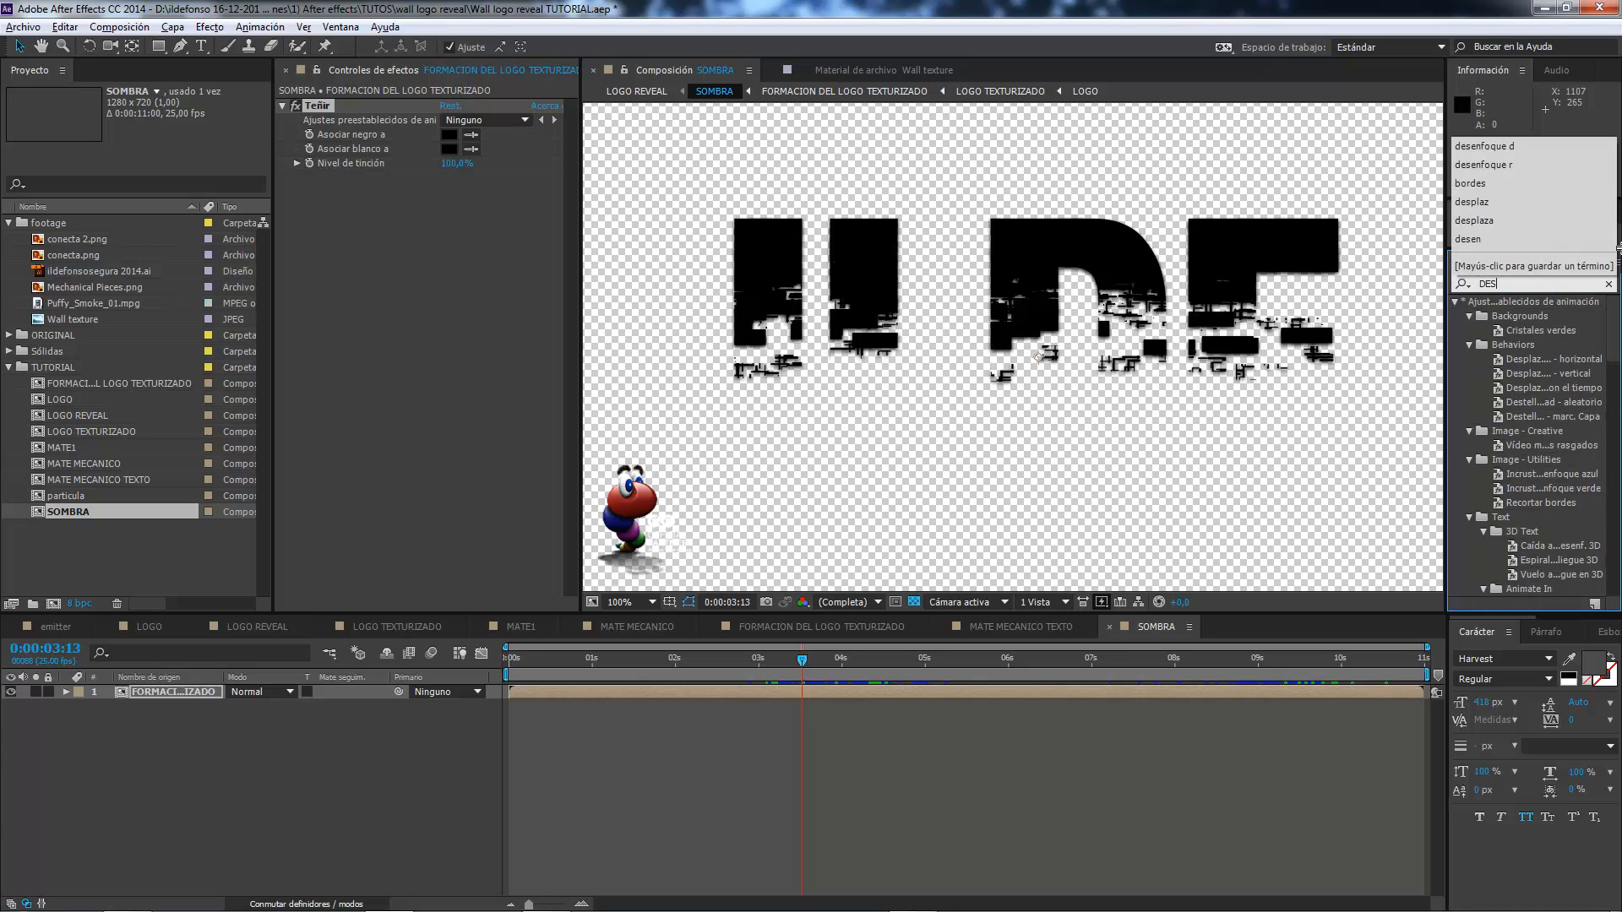
pyautogui.write('ENFOQUE')
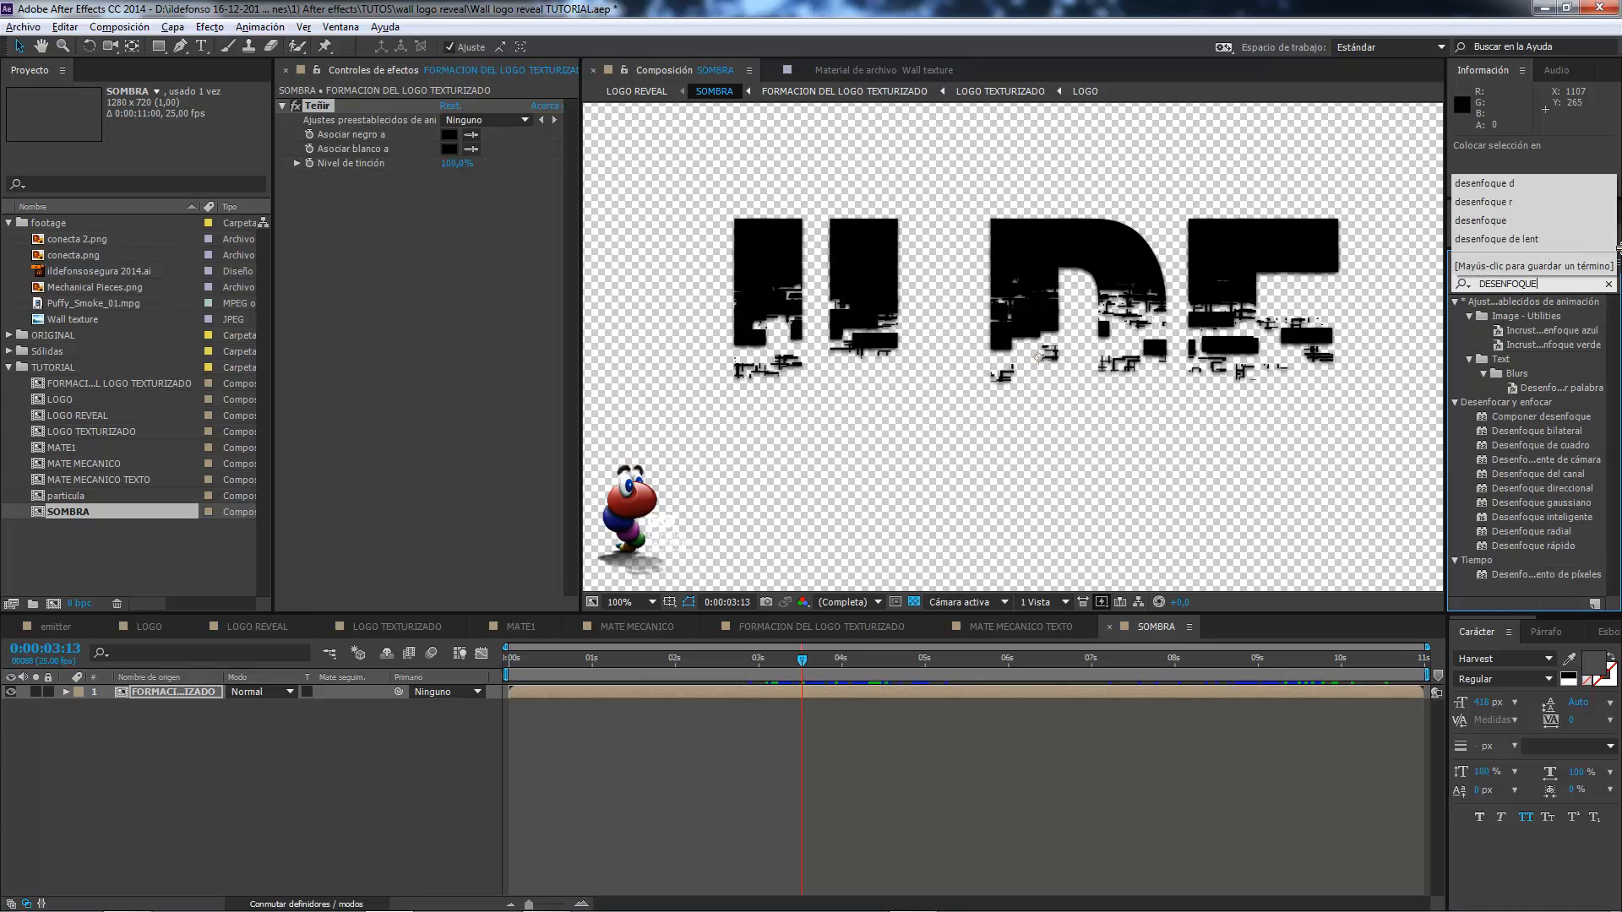
pyautogui.write(' D')
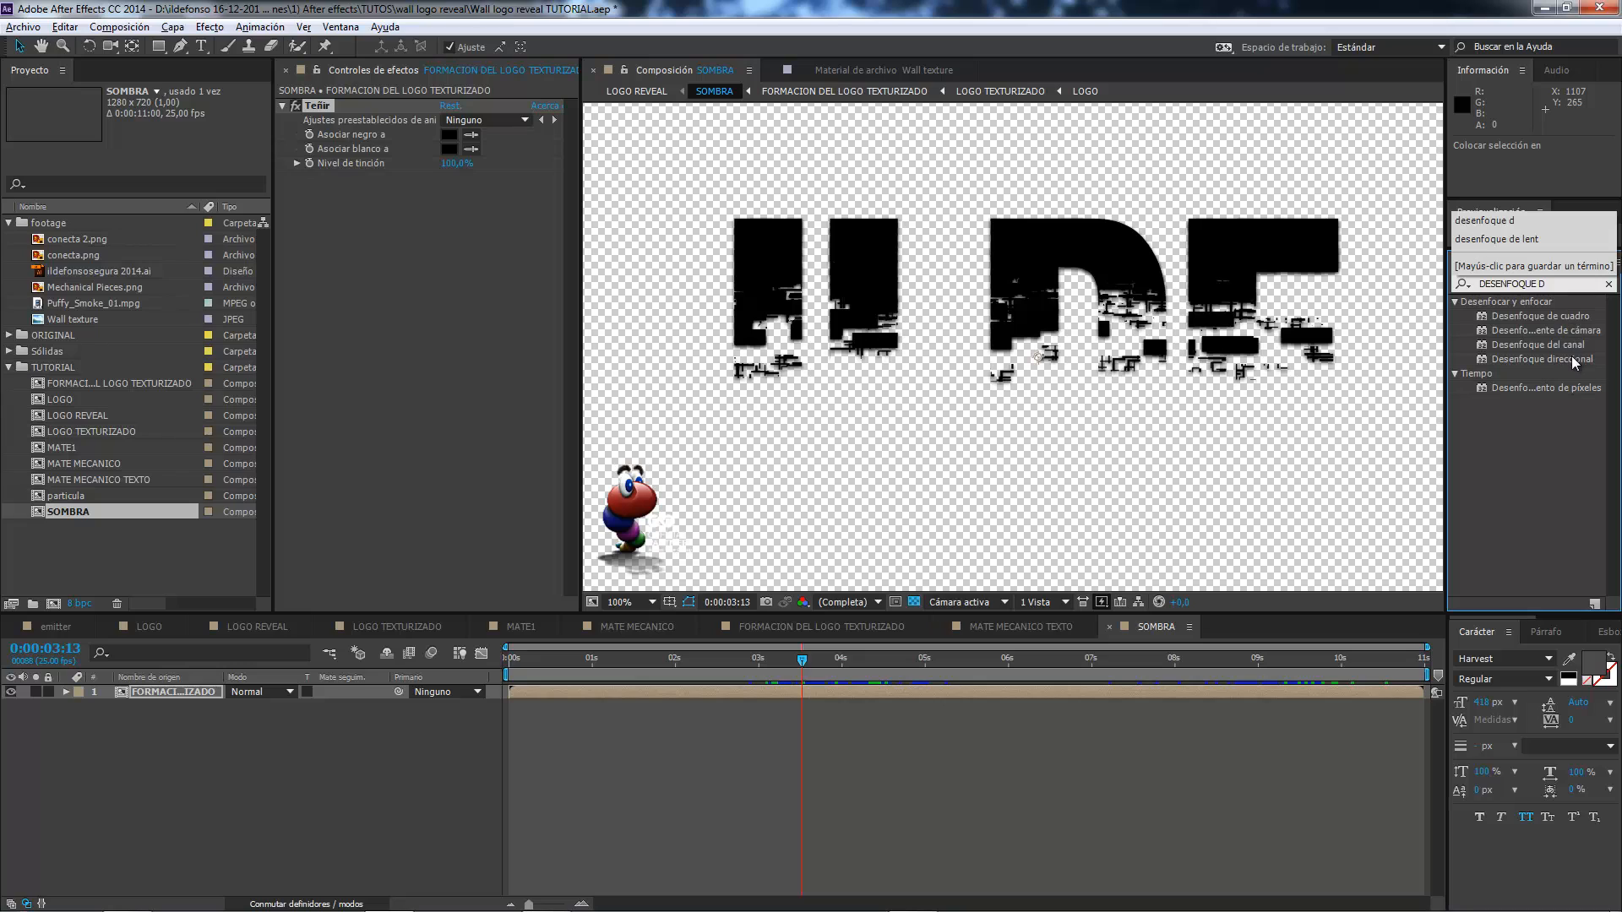
pyautogui.moveTo(1575, 362); pyautogui.dragTo(495, 236)
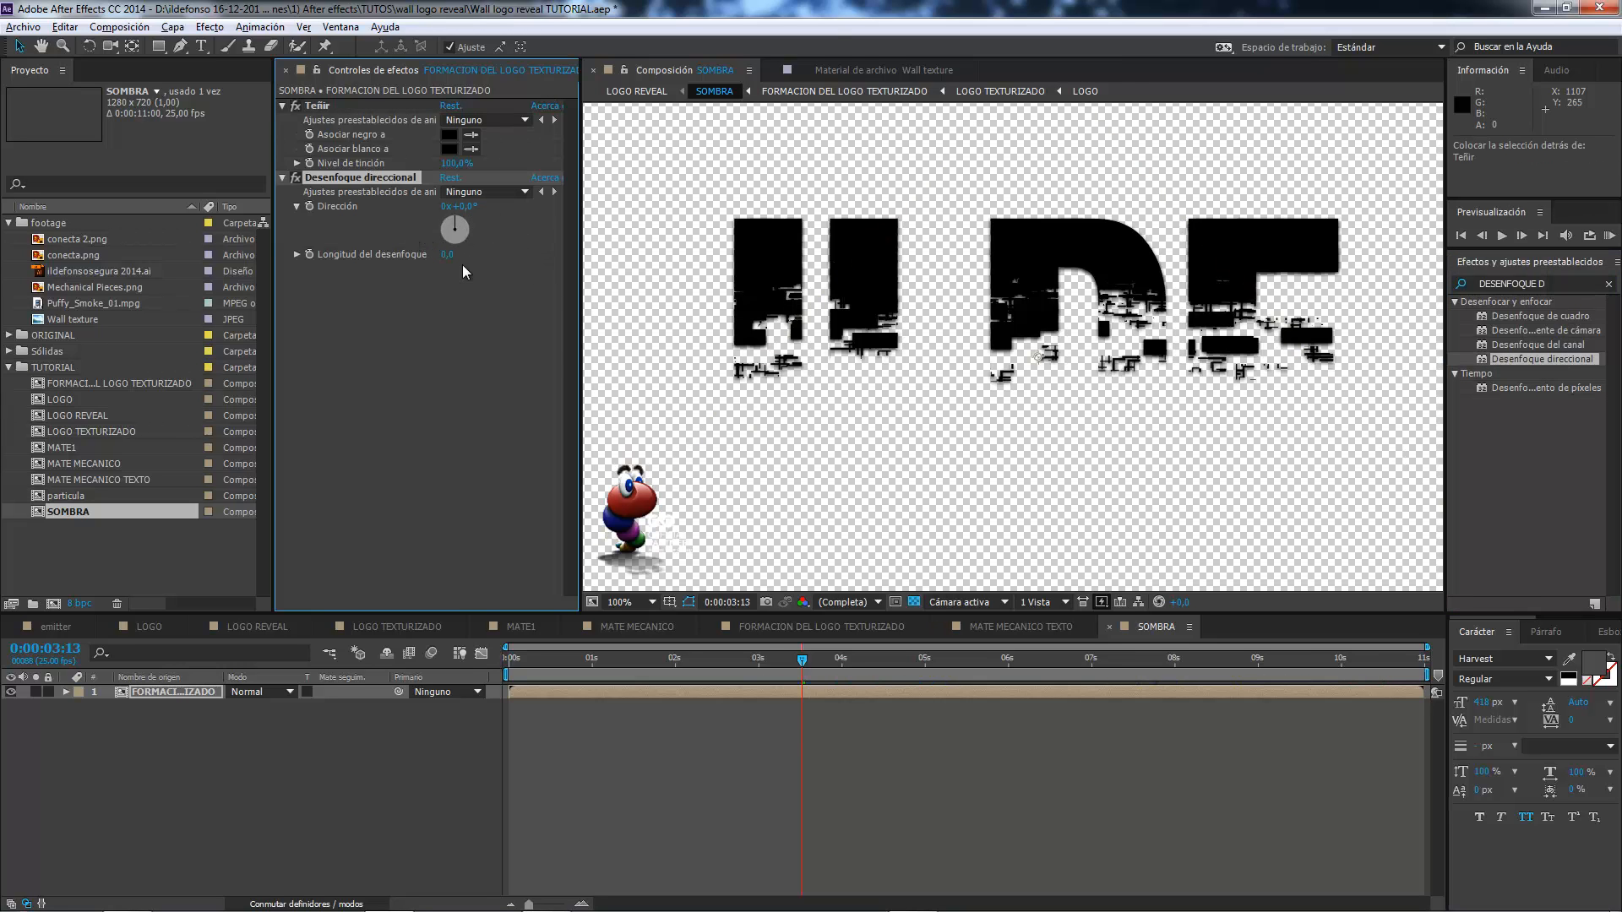
pyautogui.click(448, 254)
pyautogui.write('35')
pyautogui.press('Return')
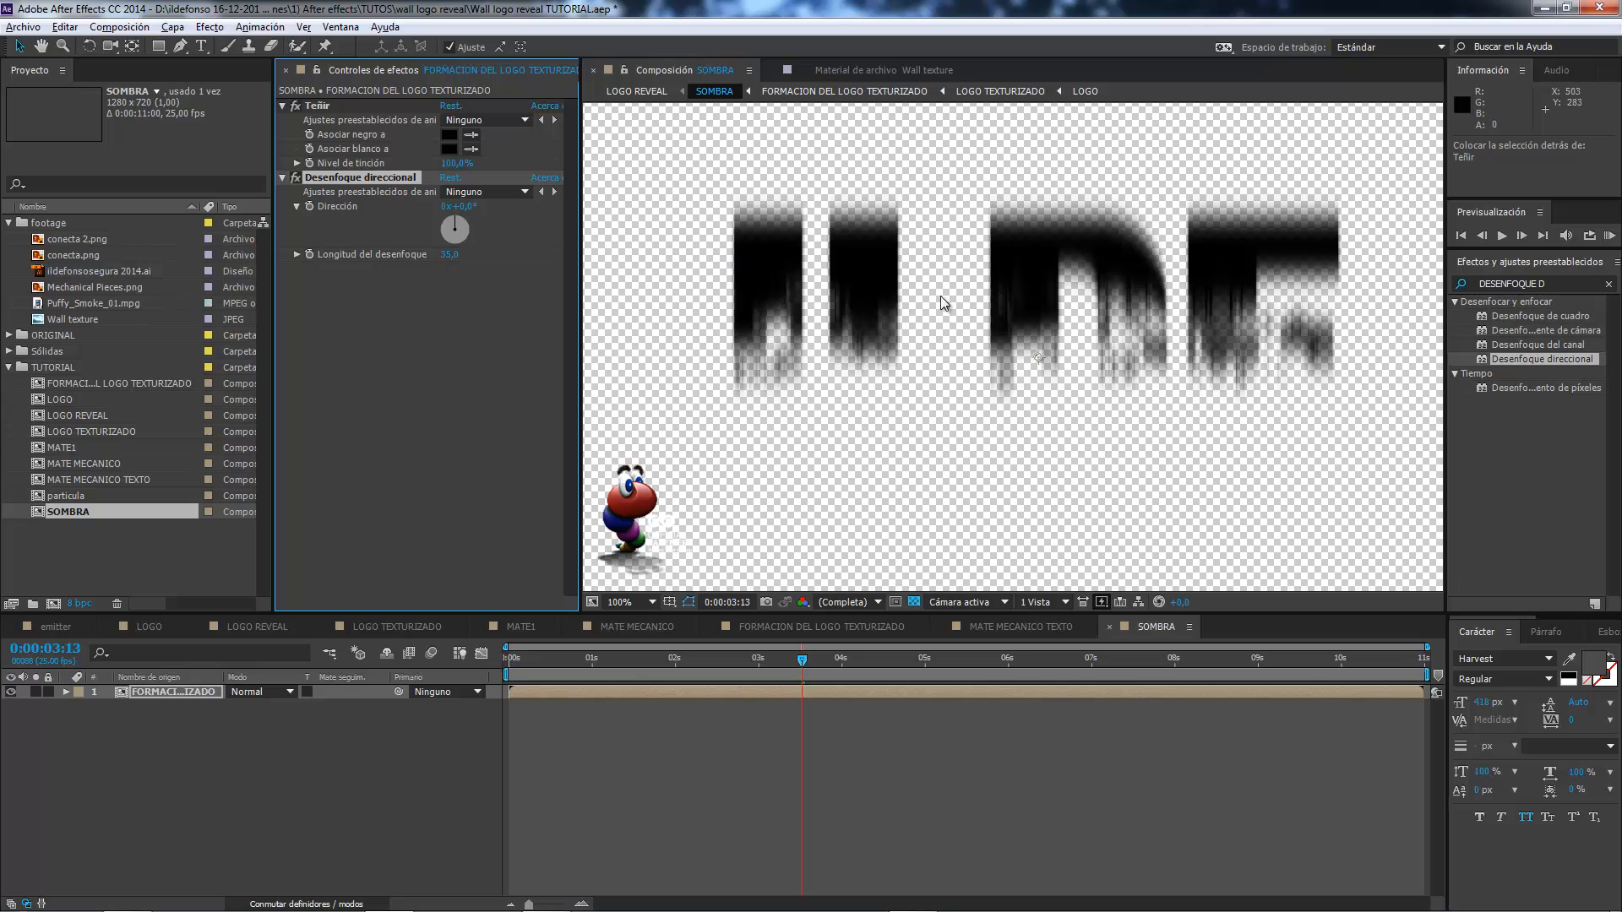
# Add a Desenfoque gaussiano effect to the black formation layer in SOMBRA and set its Difuminación to 10.
pyautogui.click(1548, 283)
pyautogui.write('gau')
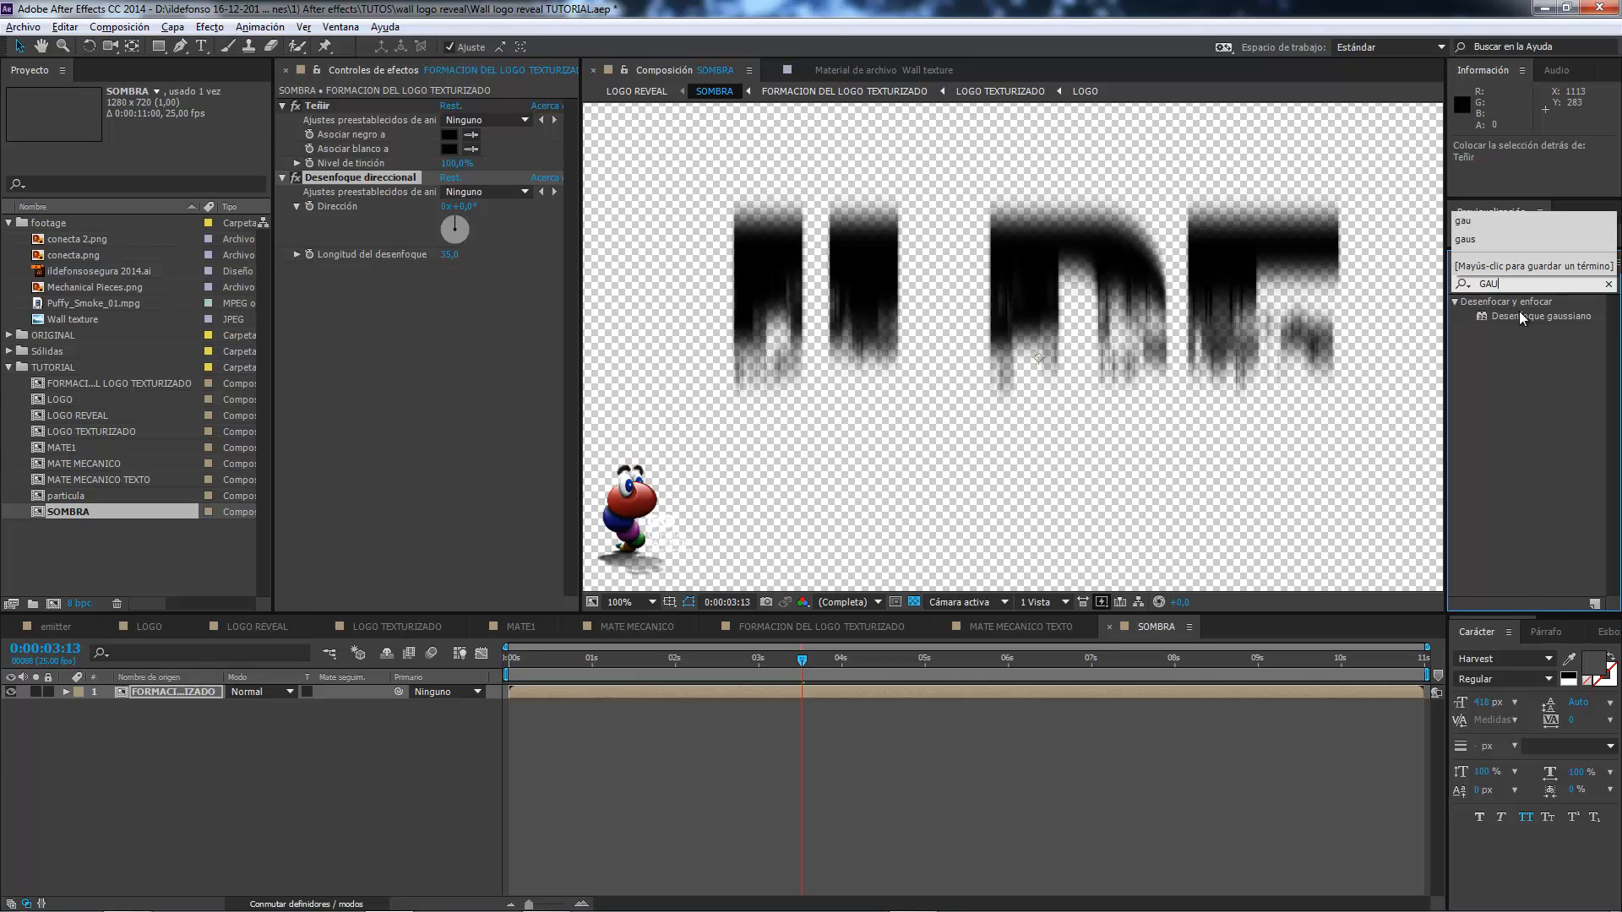
pyautogui.moveTo(1519, 312); pyautogui.dragTo(387, 301)
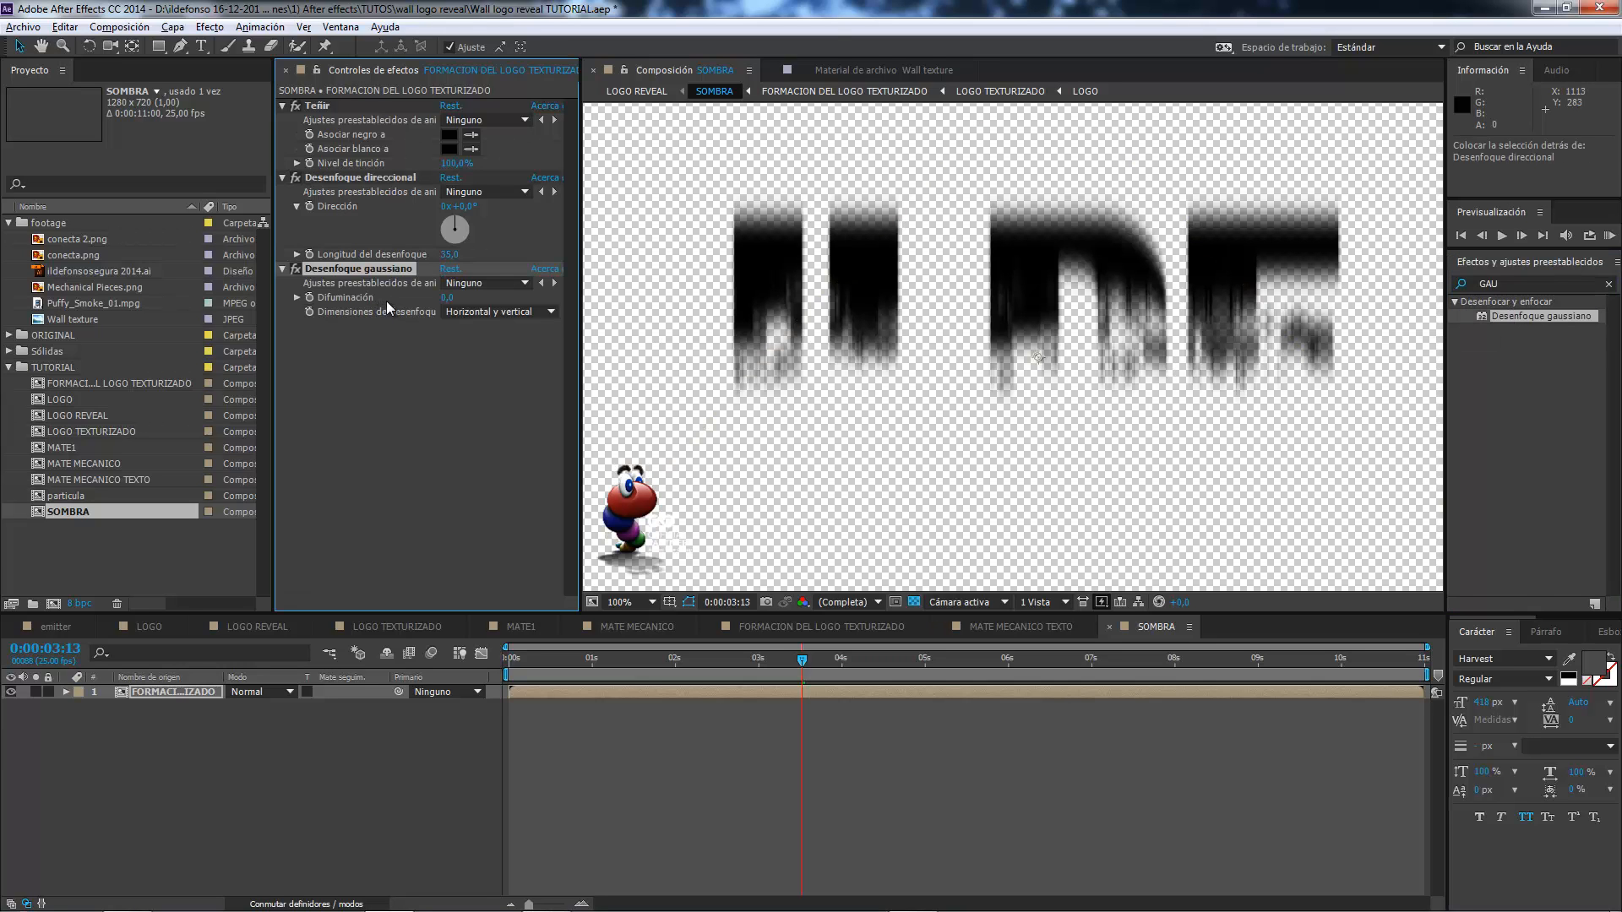
pyautogui.click(447, 297)
pyautogui.write('10')
pyautogui.press('Return')
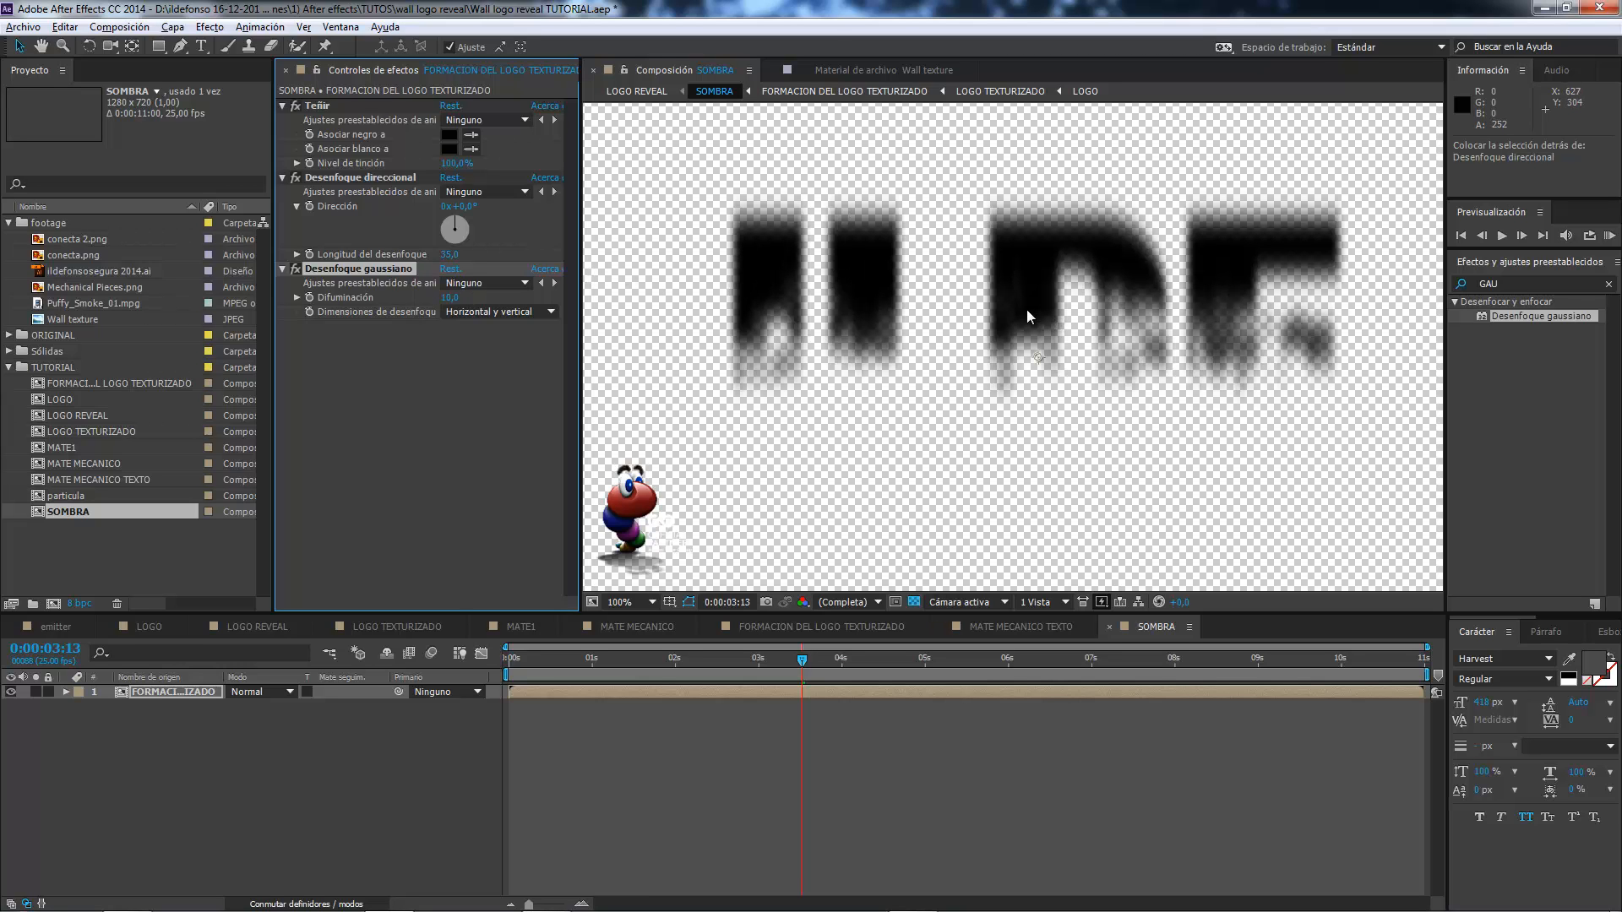
# Duplicate the blurred formation layer in SOMBRA and nudge the lower copy down to position 640, 406.
pyautogui.click(207, 695)
pyautogui.hotkey('ctrl', 'd')
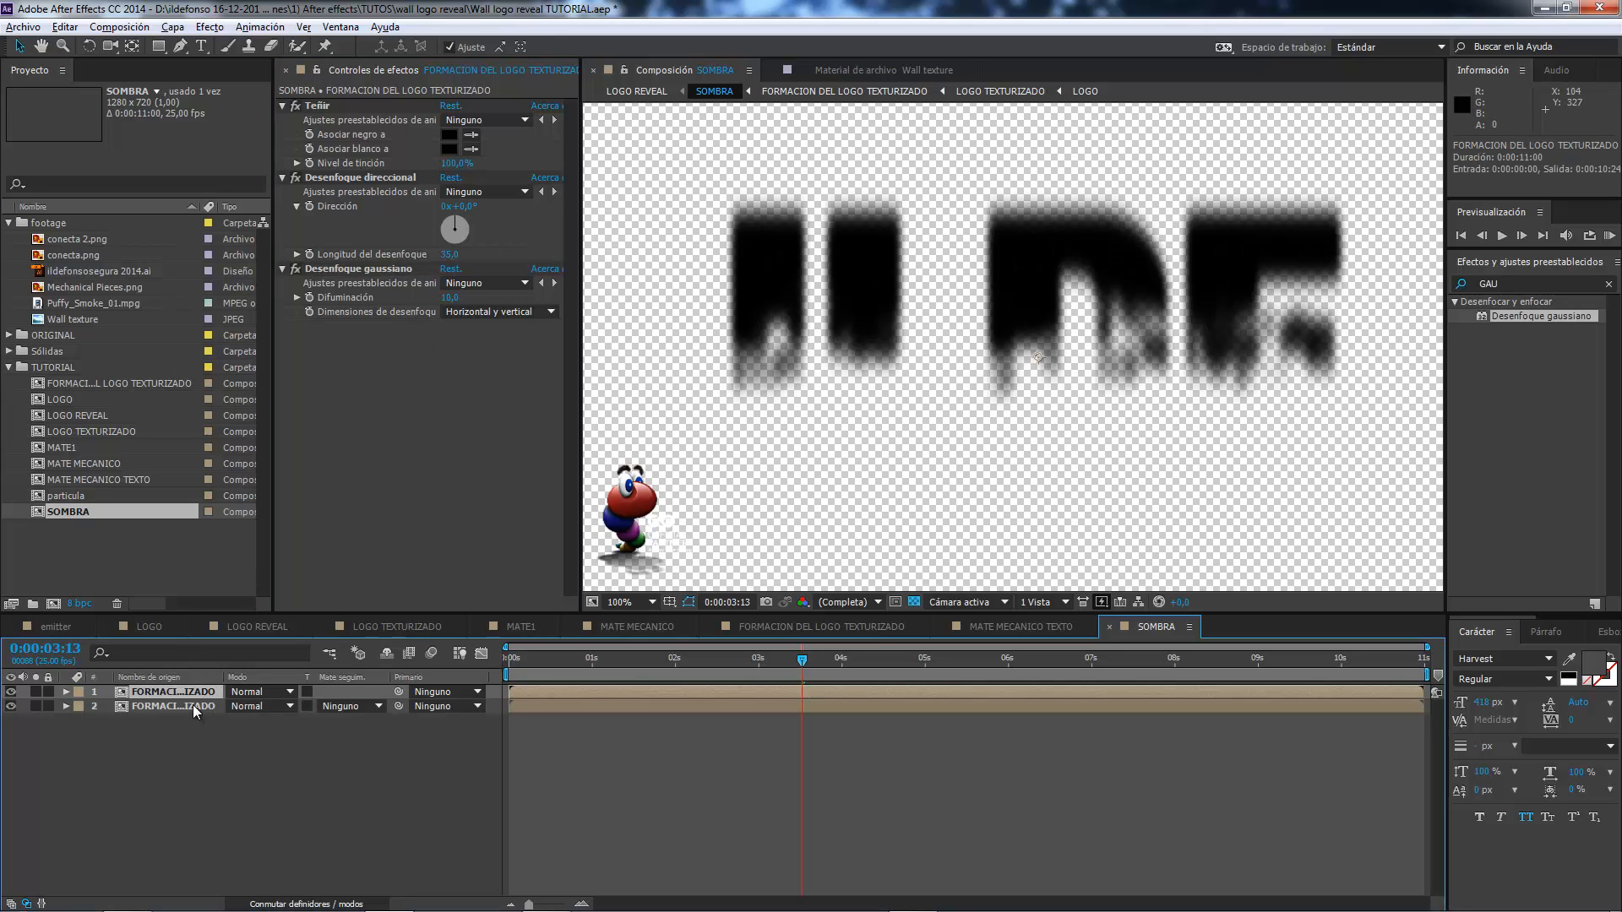
pyautogui.click(21, 49)
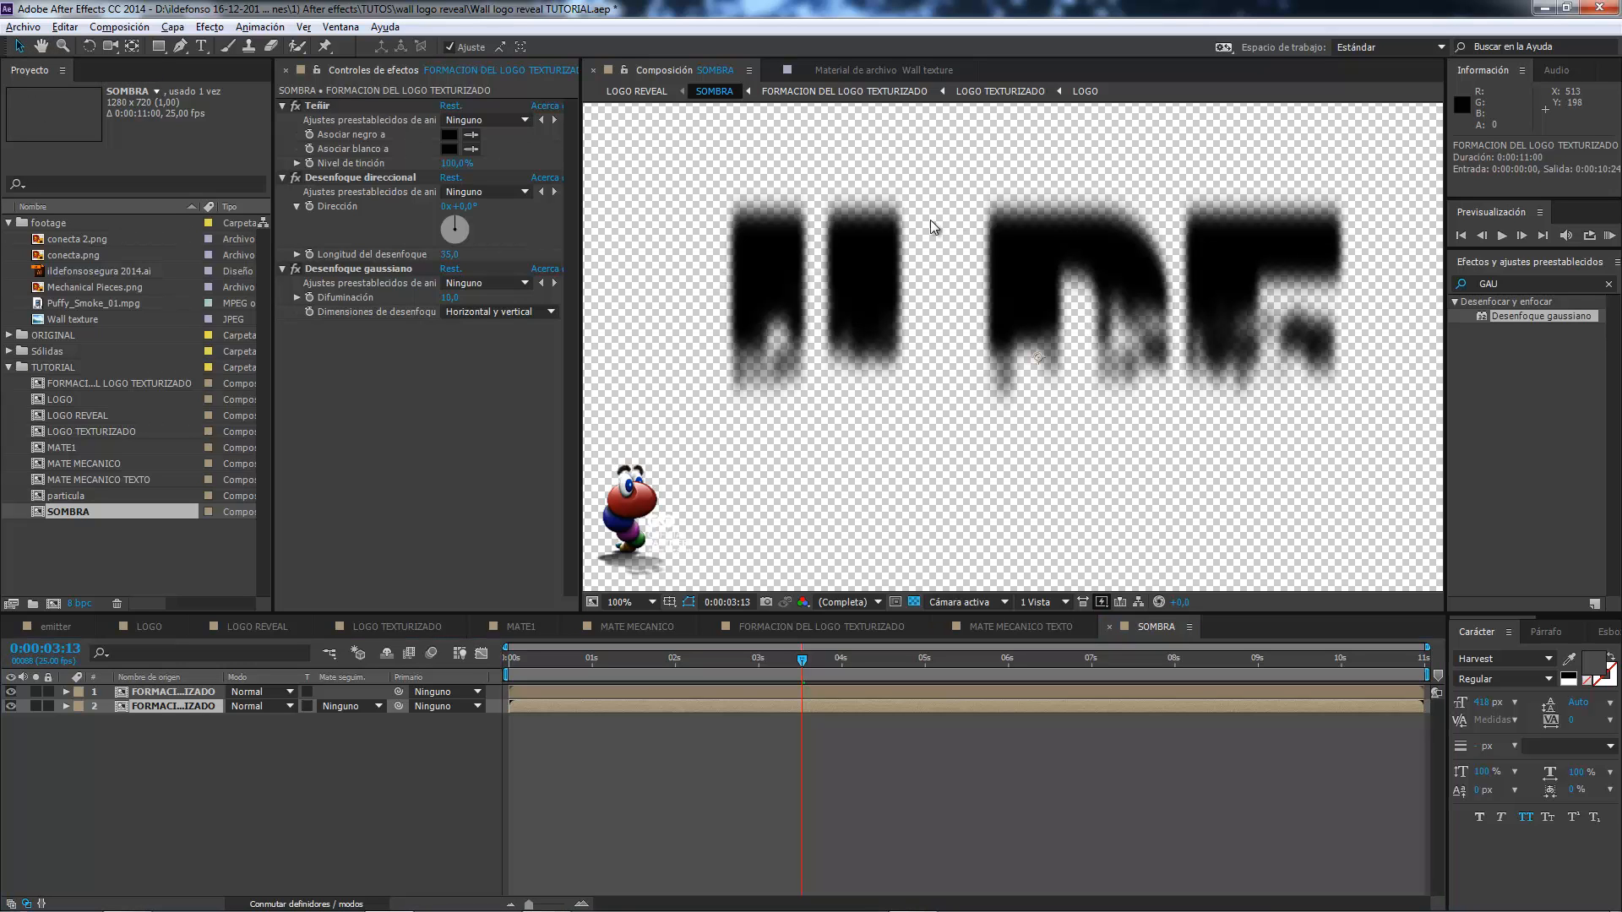
pyautogui.press('Down')
pyautogui.press('Down')
pyautogui.press('Down')
pyautogui.press('Down')
pyautogui.press('Down')
pyautogui.press('Down')
pyautogui.press('Down')
pyautogui.press('Down')
pyautogui.press('Down')
pyautogui.press('Down')
pyautogui.press('Down')
pyautogui.press('Down')
pyautogui.press('Down')
pyautogui.press('Down')
pyautogui.press('Down')
pyautogui.press('Down')
pyautogui.press('Down')
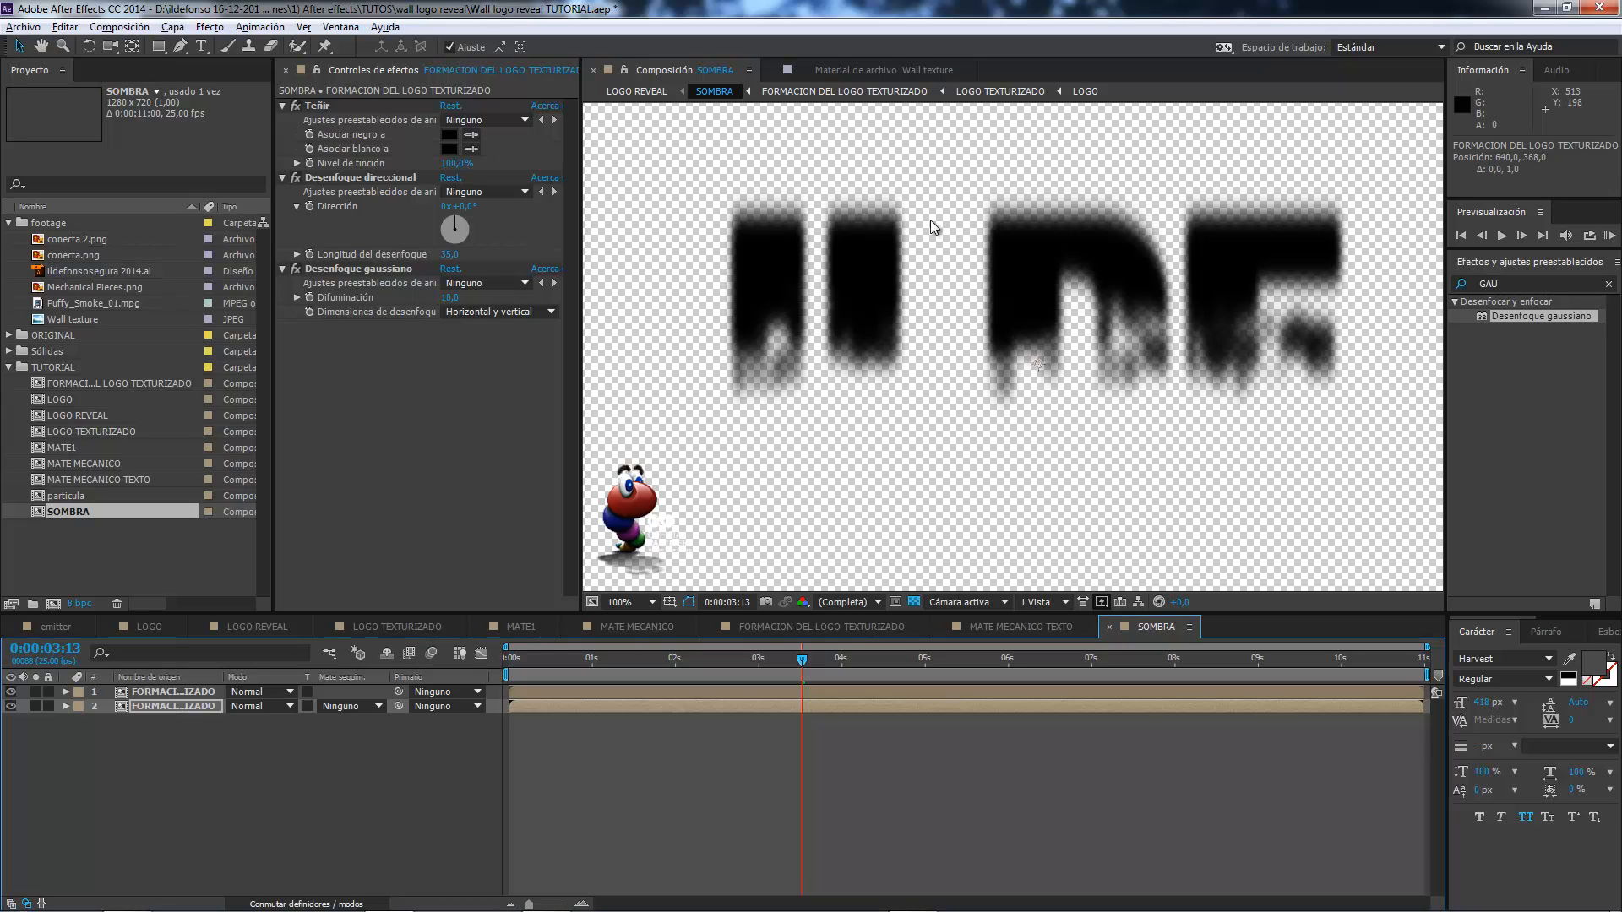
pyautogui.press('Down')
pyautogui.press('Down')
pyautogui.press('Down')
pyautogui.press('Down')
pyautogui.press('Down')
pyautogui.press('Down')
pyautogui.press('Down')
pyautogui.press('Down')
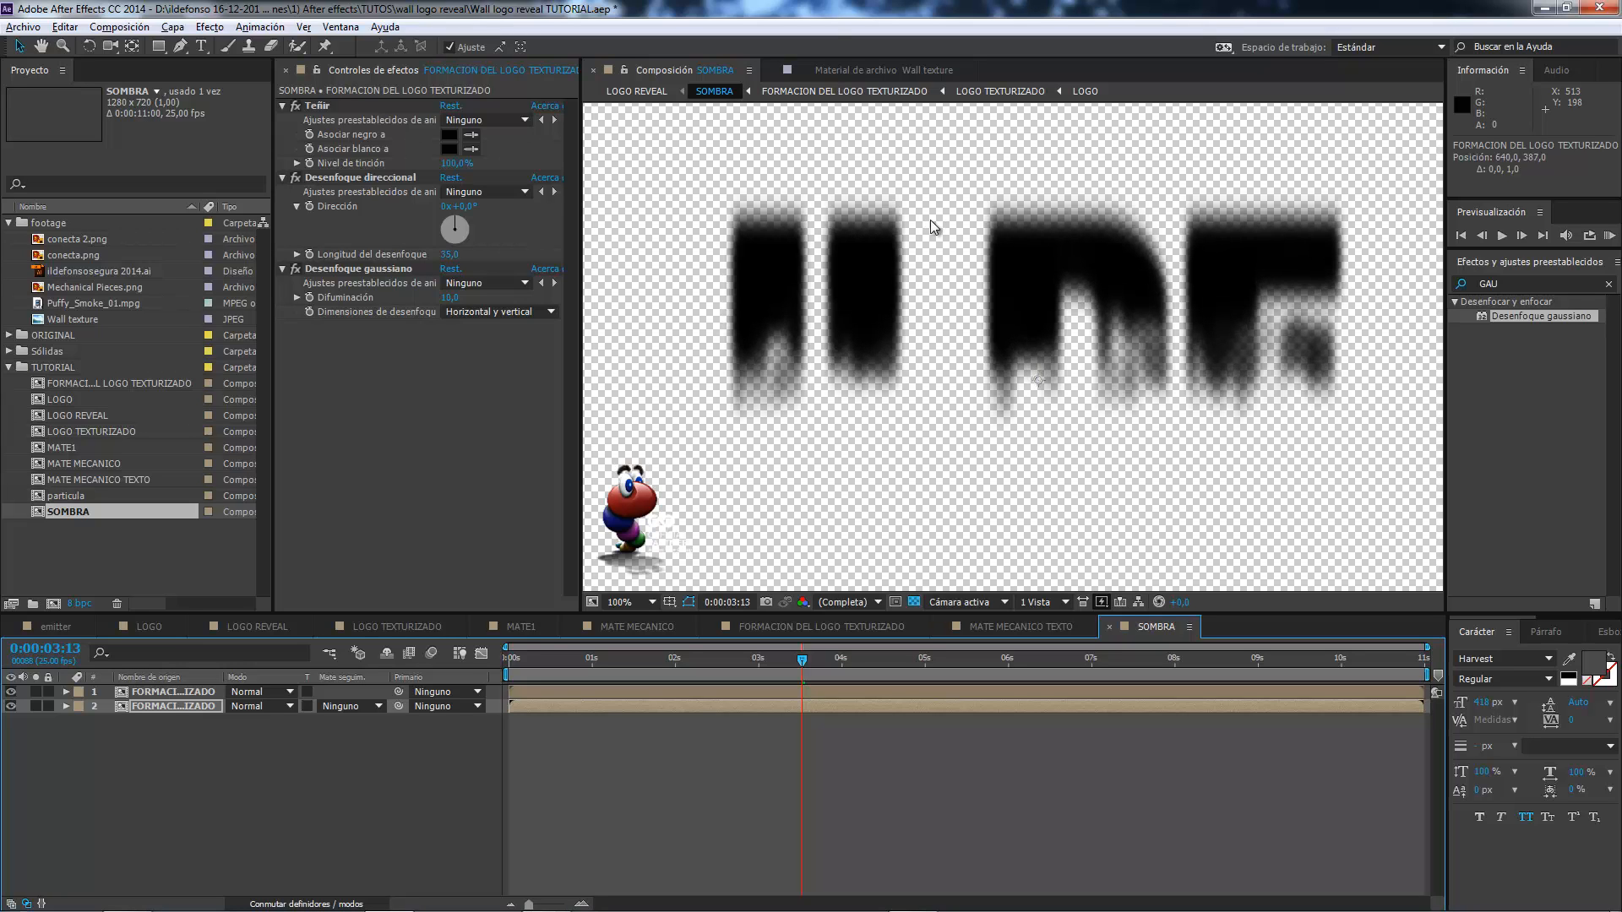
pyautogui.press('Down')
pyautogui.press('Down')
pyautogui.press('Down')
pyautogui.press('Down')
pyautogui.press('Down')
pyautogui.press('Down')
pyautogui.press('Down')
pyautogui.press('Down')
pyautogui.press('Down')
pyautogui.press('Down')
pyautogui.press('Down')
pyautogui.press('Down')
pyautogui.press('Down')
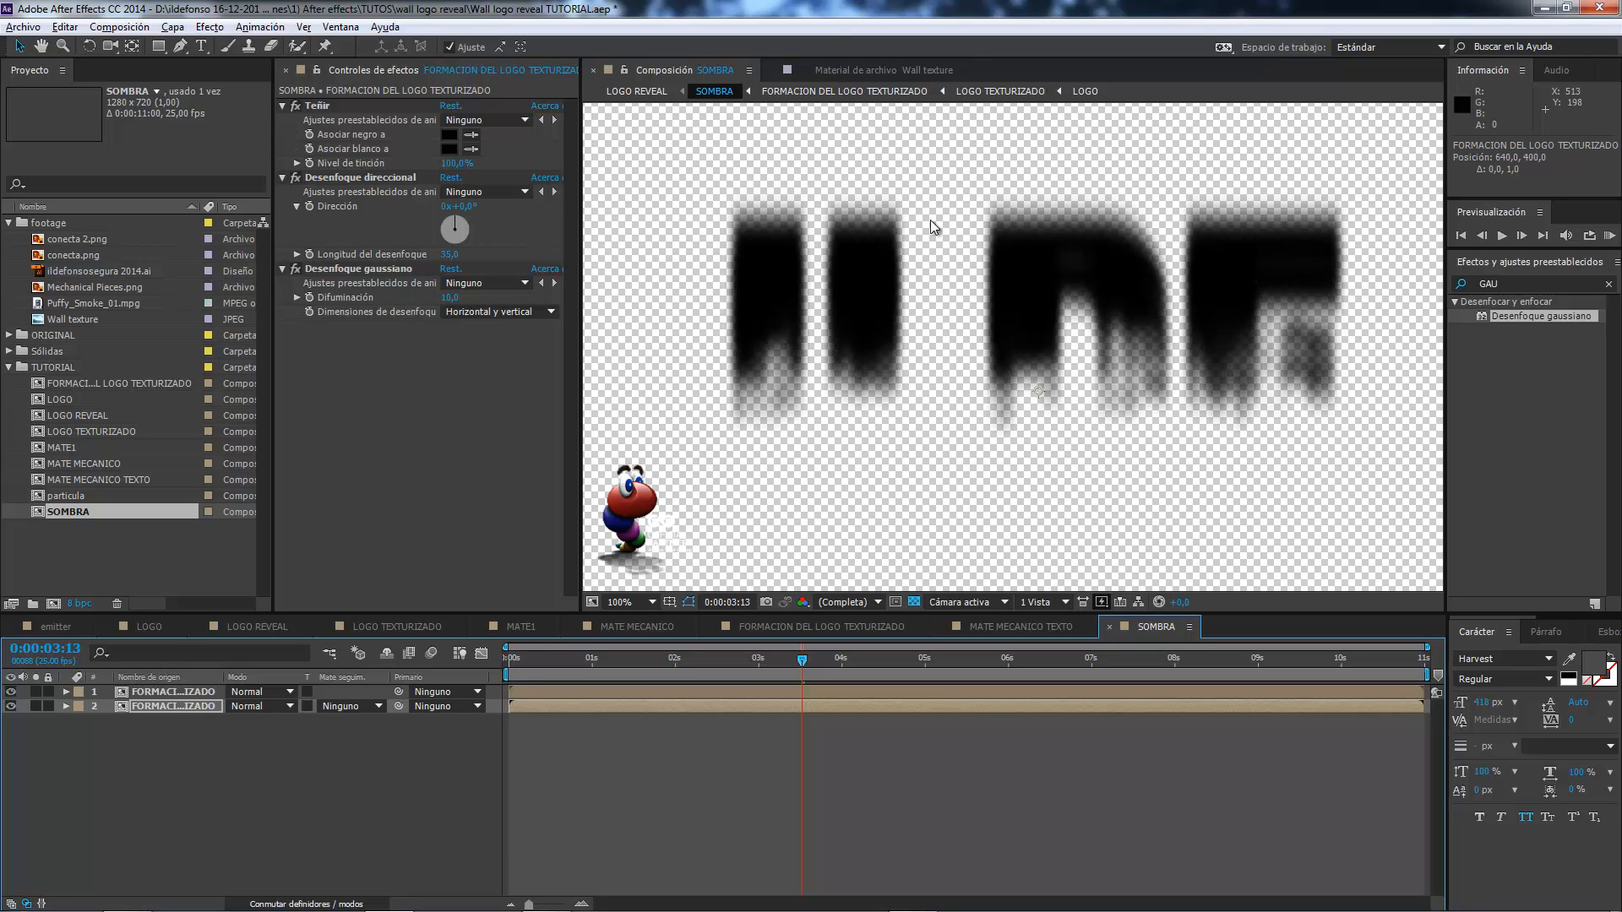
pyautogui.press('Down')
pyautogui.press('Down')
pyautogui.press('Down')
pyautogui.press('Down')
pyautogui.press('Down')
pyautogui.press('Down')
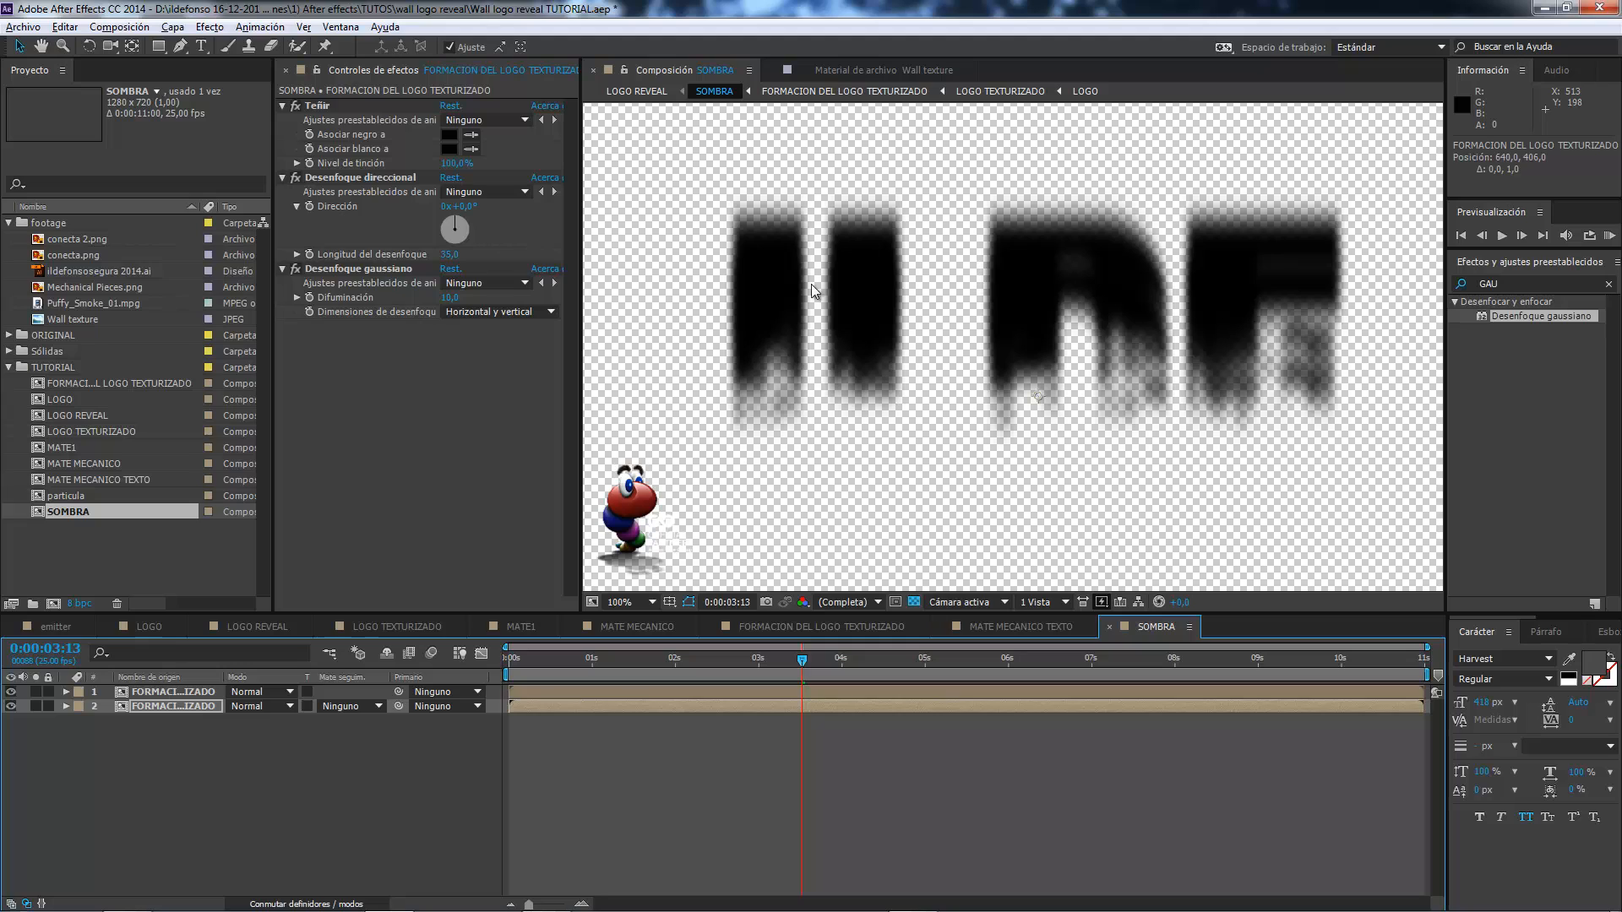
# Set the lower formation copy's opacity to 25% and compare the shadow with and without it.
pyautogui.press('t')
pyautogui.click(239, 721)
pyautogui.write('25')
pyautogui.press('Return')
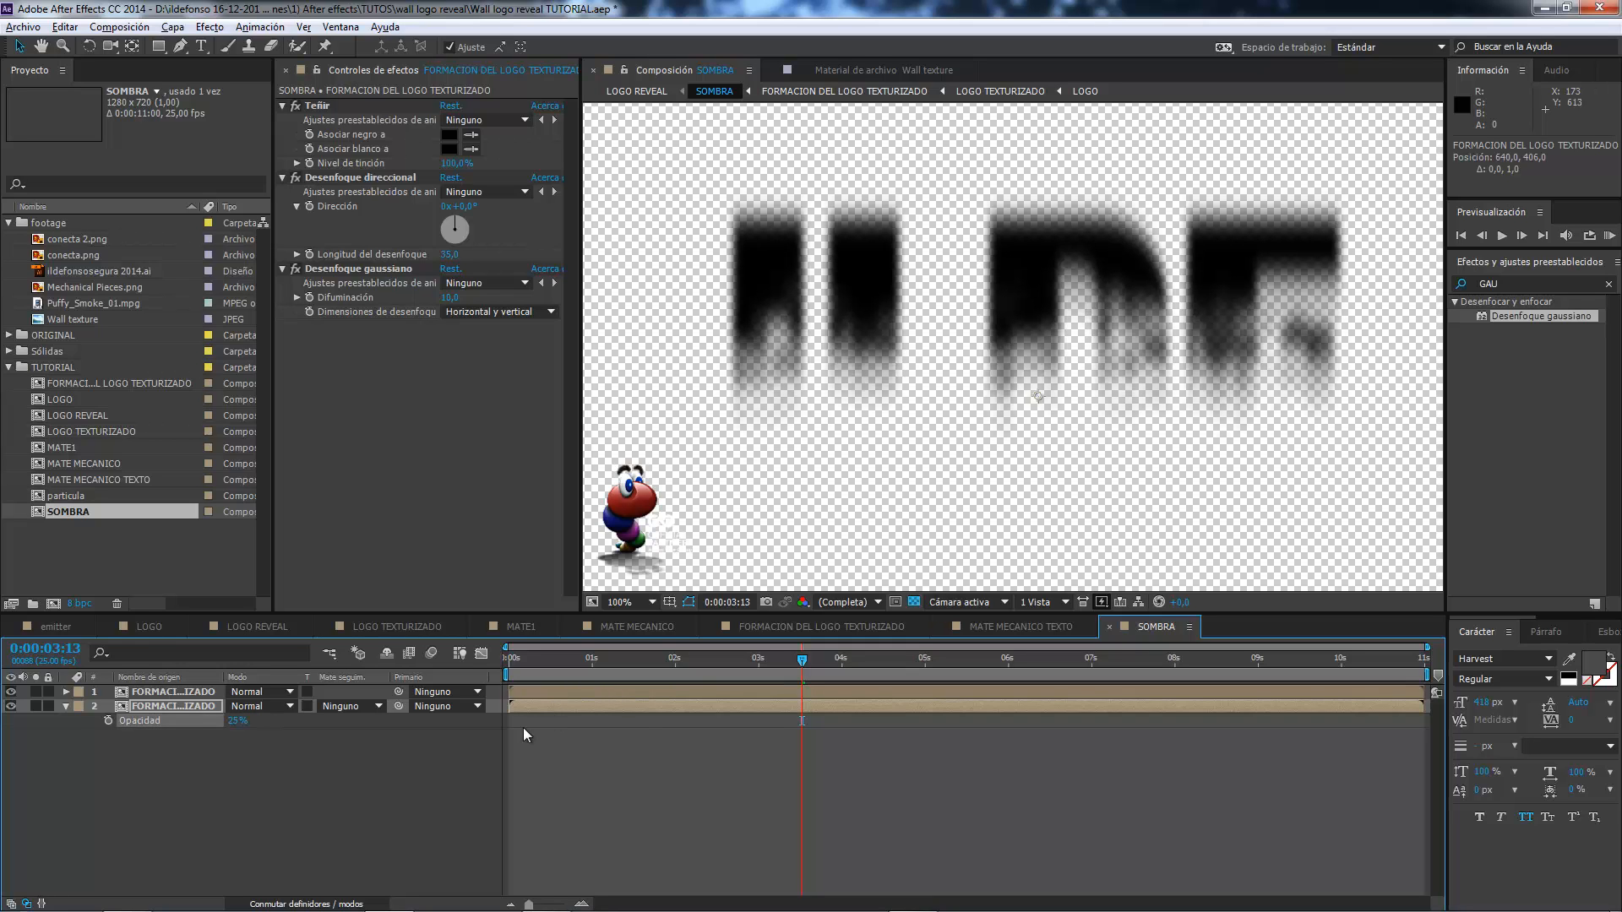
pyautogui.click(5, 708)
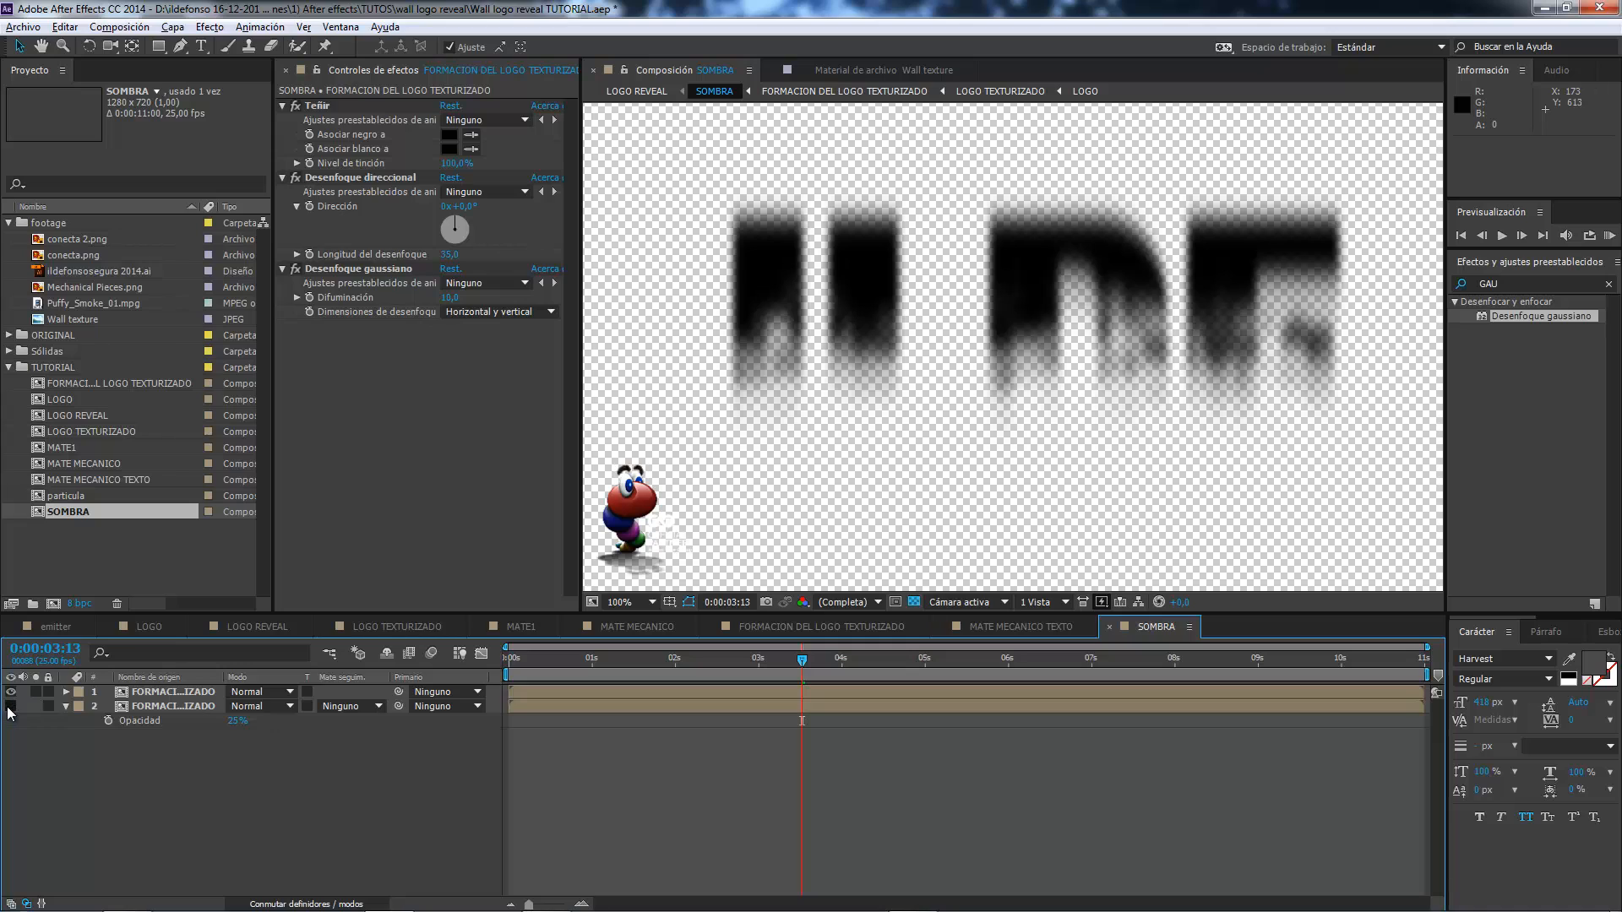
pyautogui.click(10, 706)
pyautogui.click(10, 706)
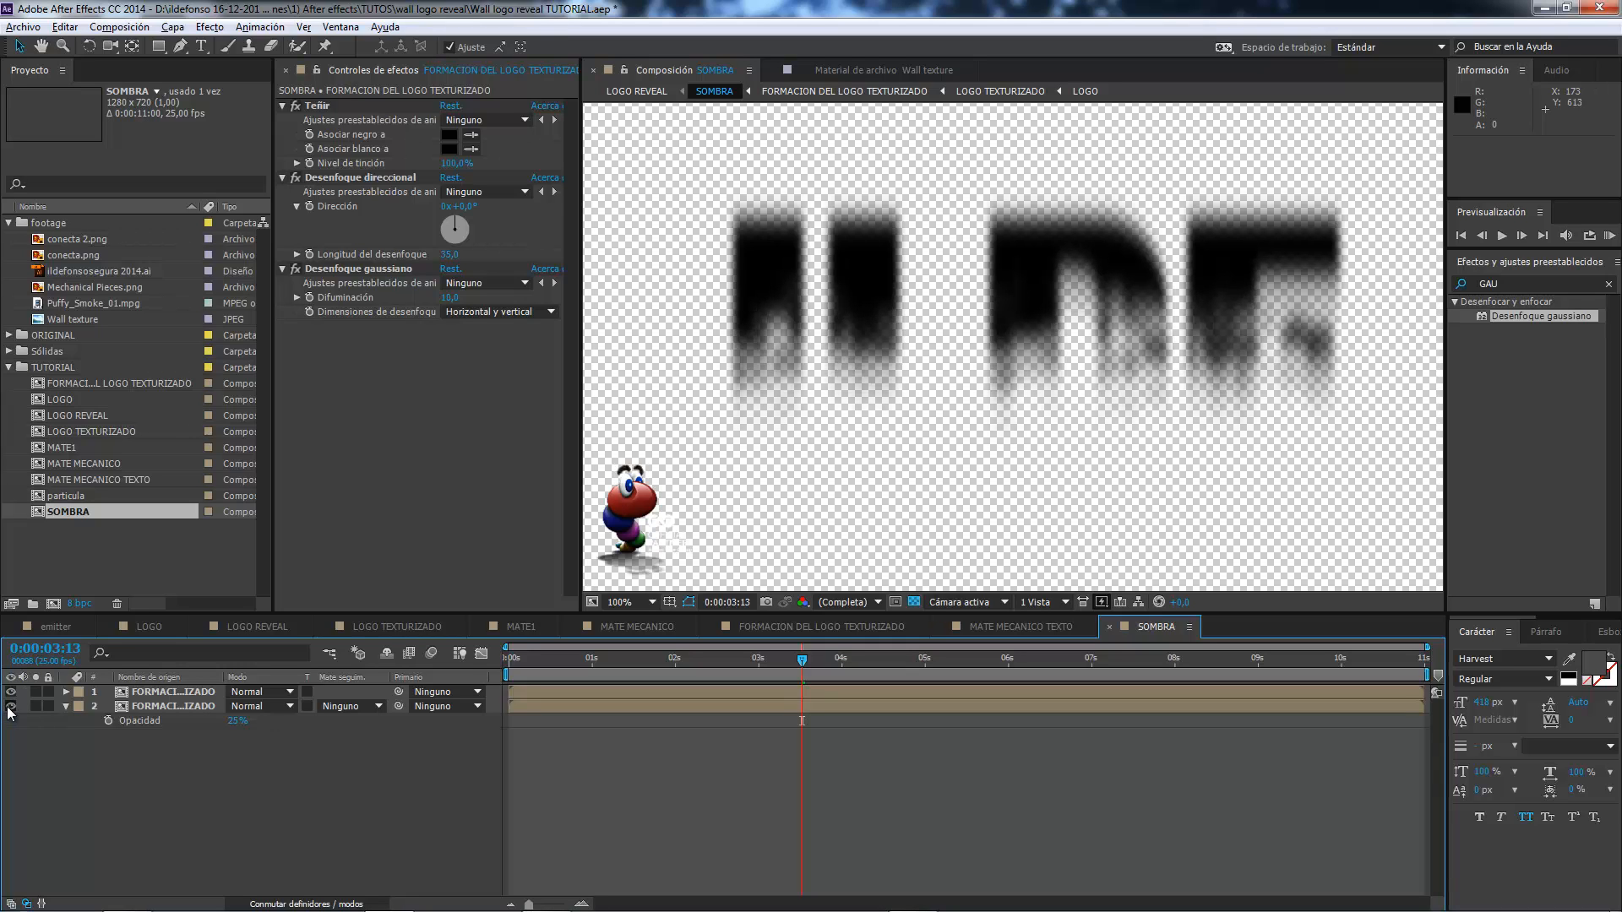
# Set the upper formation copy's opacity in SOMBRA to 75%.
pyautogui.click(164, 694)
pyautogui.press('t')
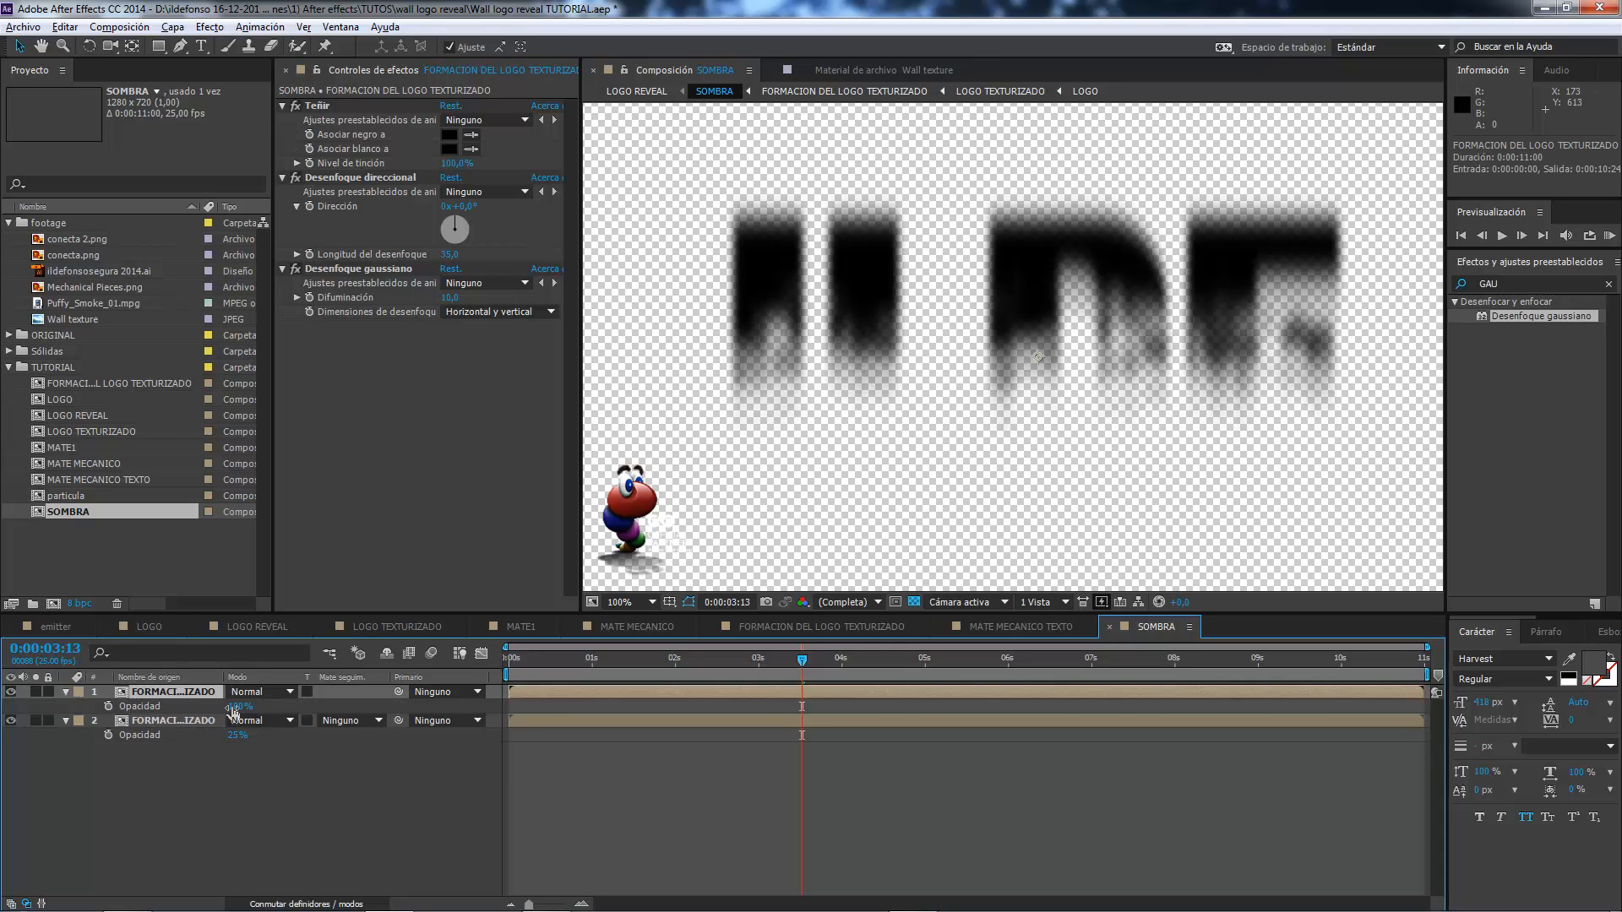
pyautogui.click(241, 706)
pyautogui.write('75')
pyautogui.press('Return')
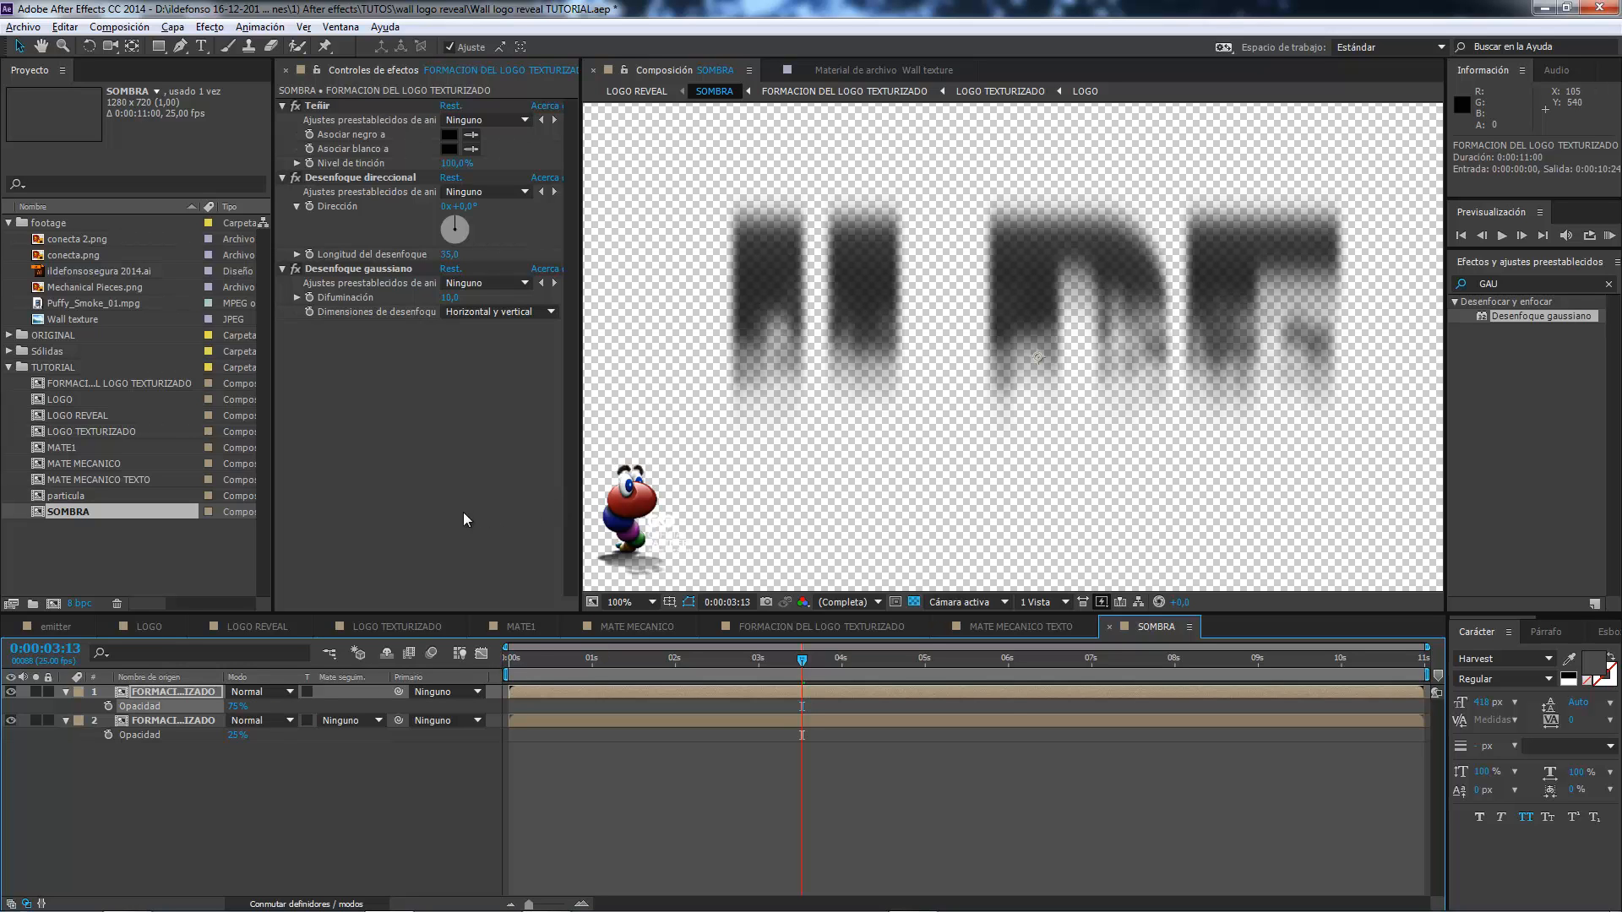
# In LOGO REVEAL, compare the wall with and without the SOMBRA layer.
pyautogui.click(257, 626)
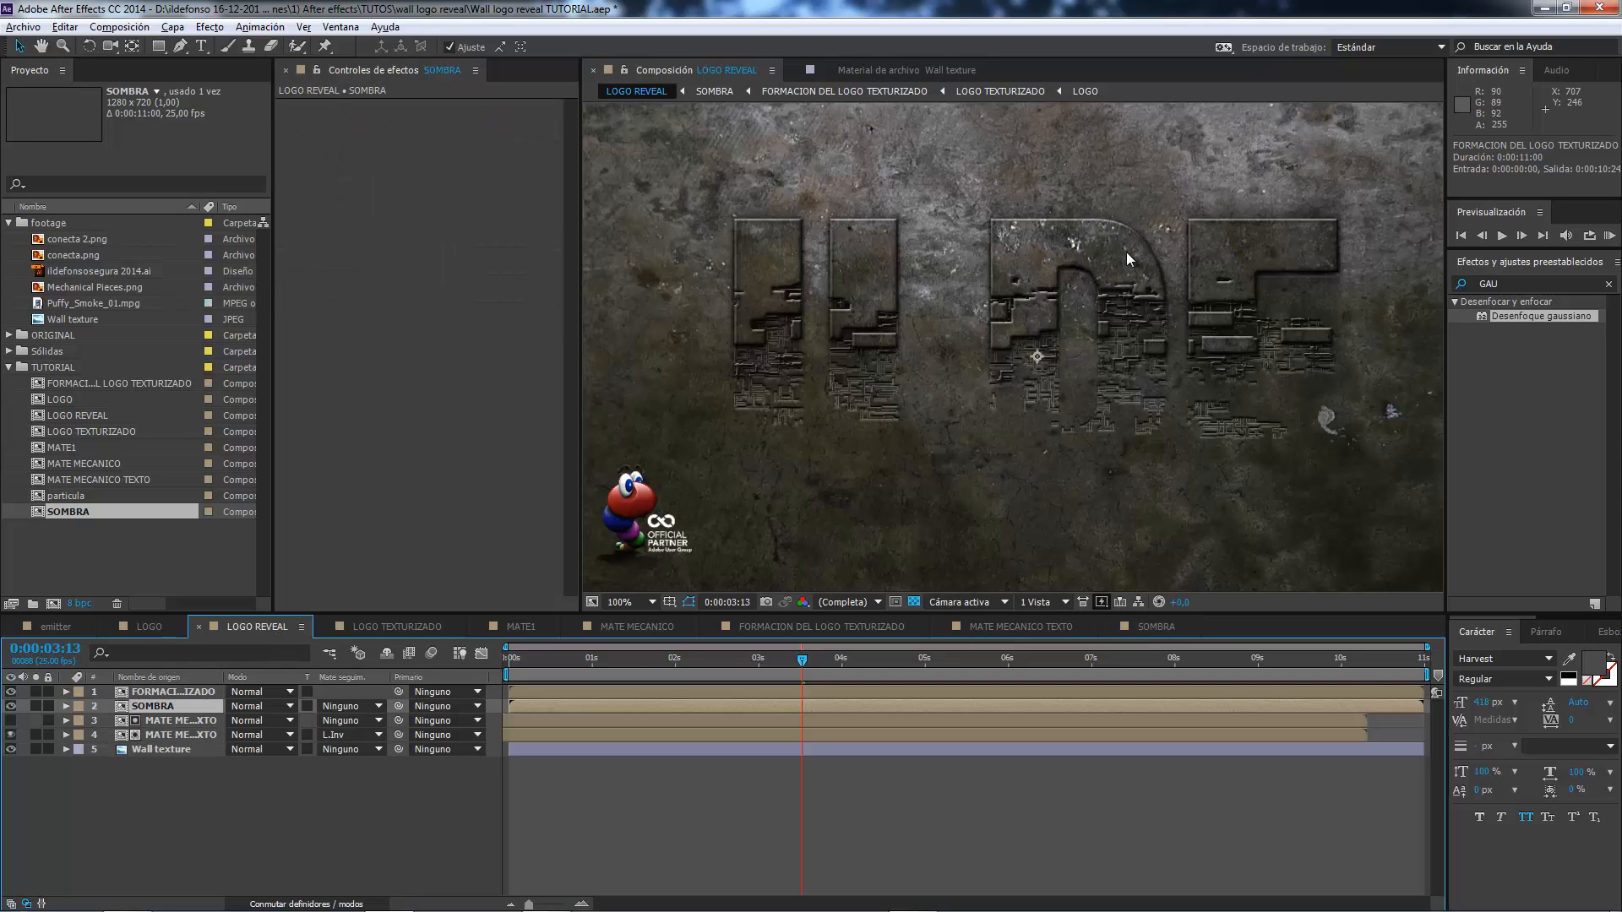
pyautogui.click(11, 707)
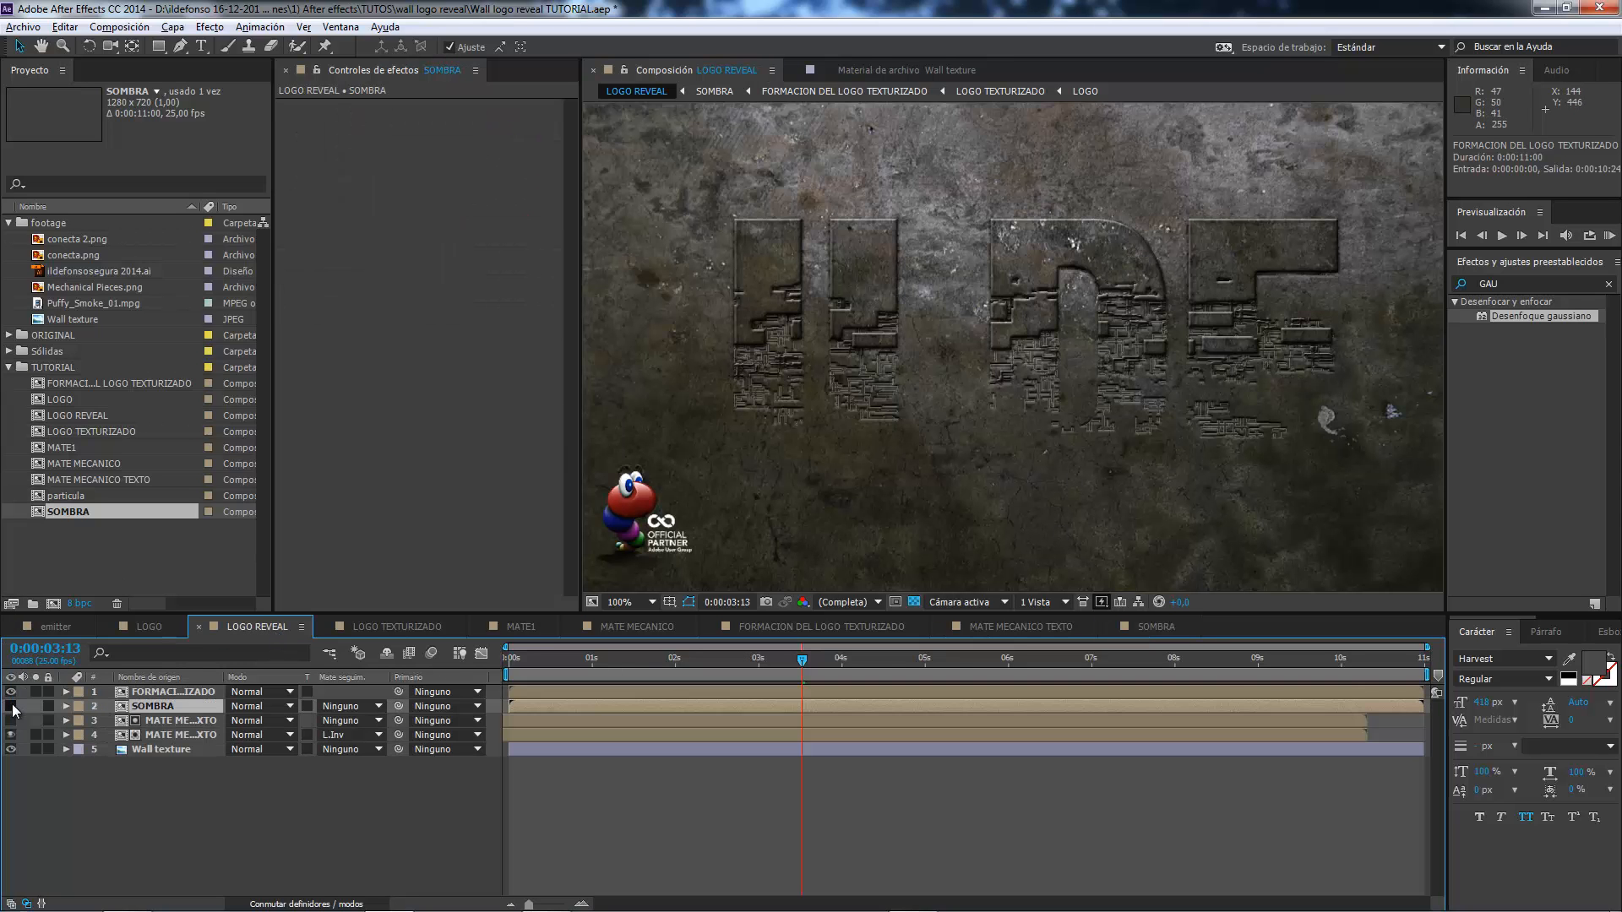
pyautogui.click(11, 707)
pyautogui.click(11, 706)
pyautogui.click(11, 706)
# Move the SOMBRA layer down to position 640, 380 and check the shadow at 0:00:03:19.
pyautogui.click(154, 709)
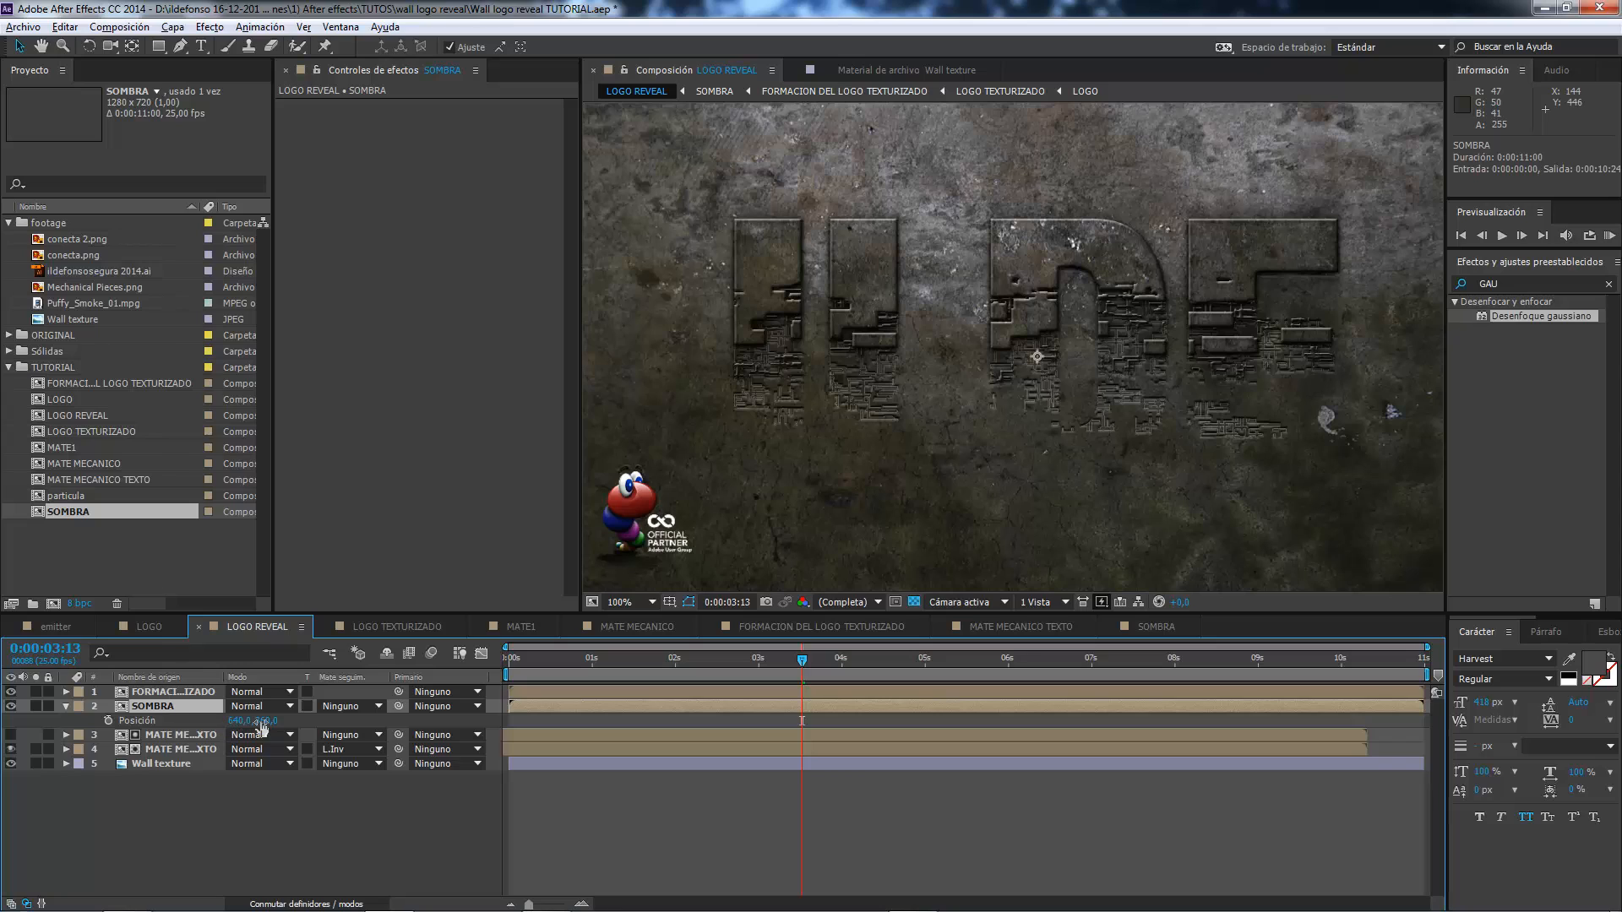
pyautogui.moveTo(263, 725)
pyautogui.mouseDown()
pyautogui.moveTo(243, 719)
pyautogui.moveTo(273, 700)
pyautogui.mouseUp()
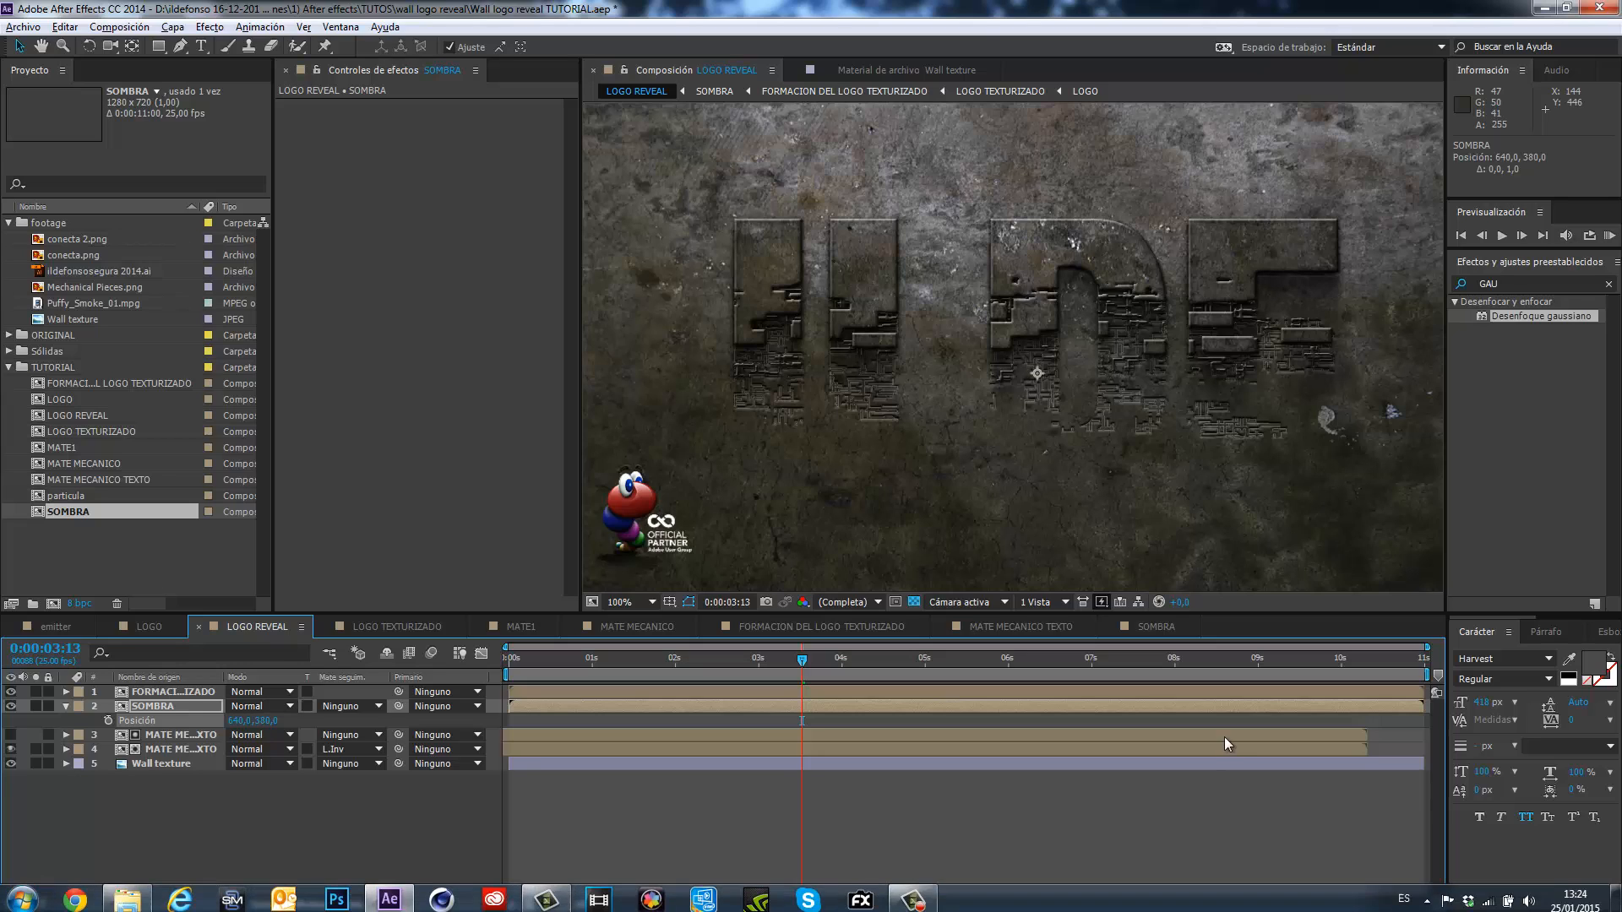
pyautogui.moveTo(793, 654)
pyautogui.mouseDown()
pyautogui.moveTo(650, 670)
pyautogui.moveTo(924, 641)
pyautogui.moveTo(822, 651)
pyautogui.mouseUp()
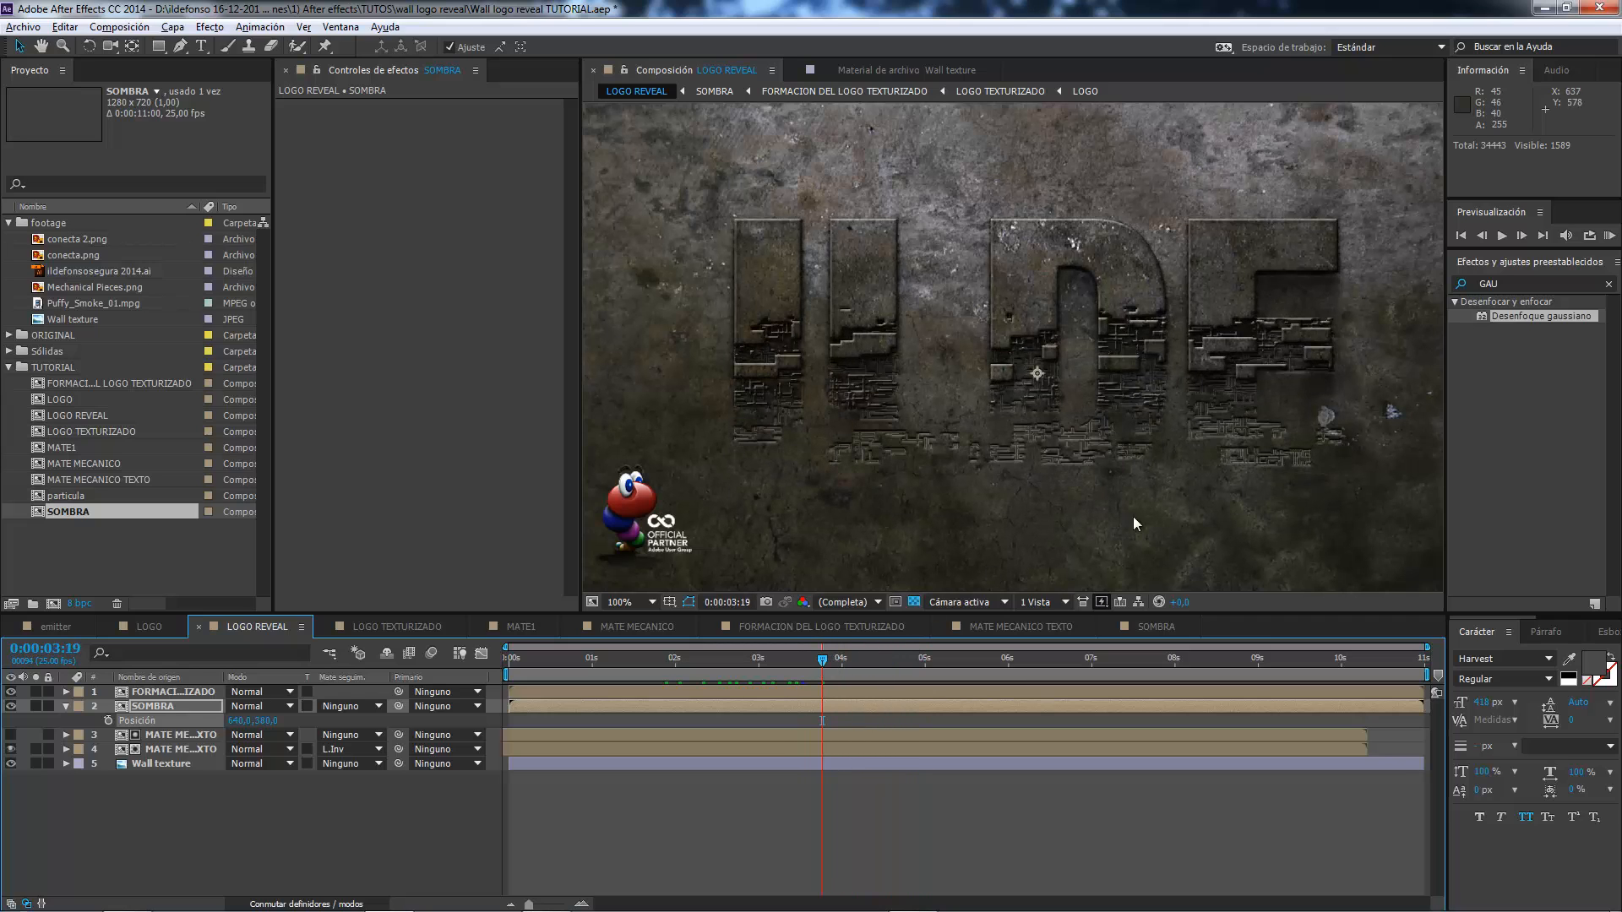
pyautogui.click(12, 705)
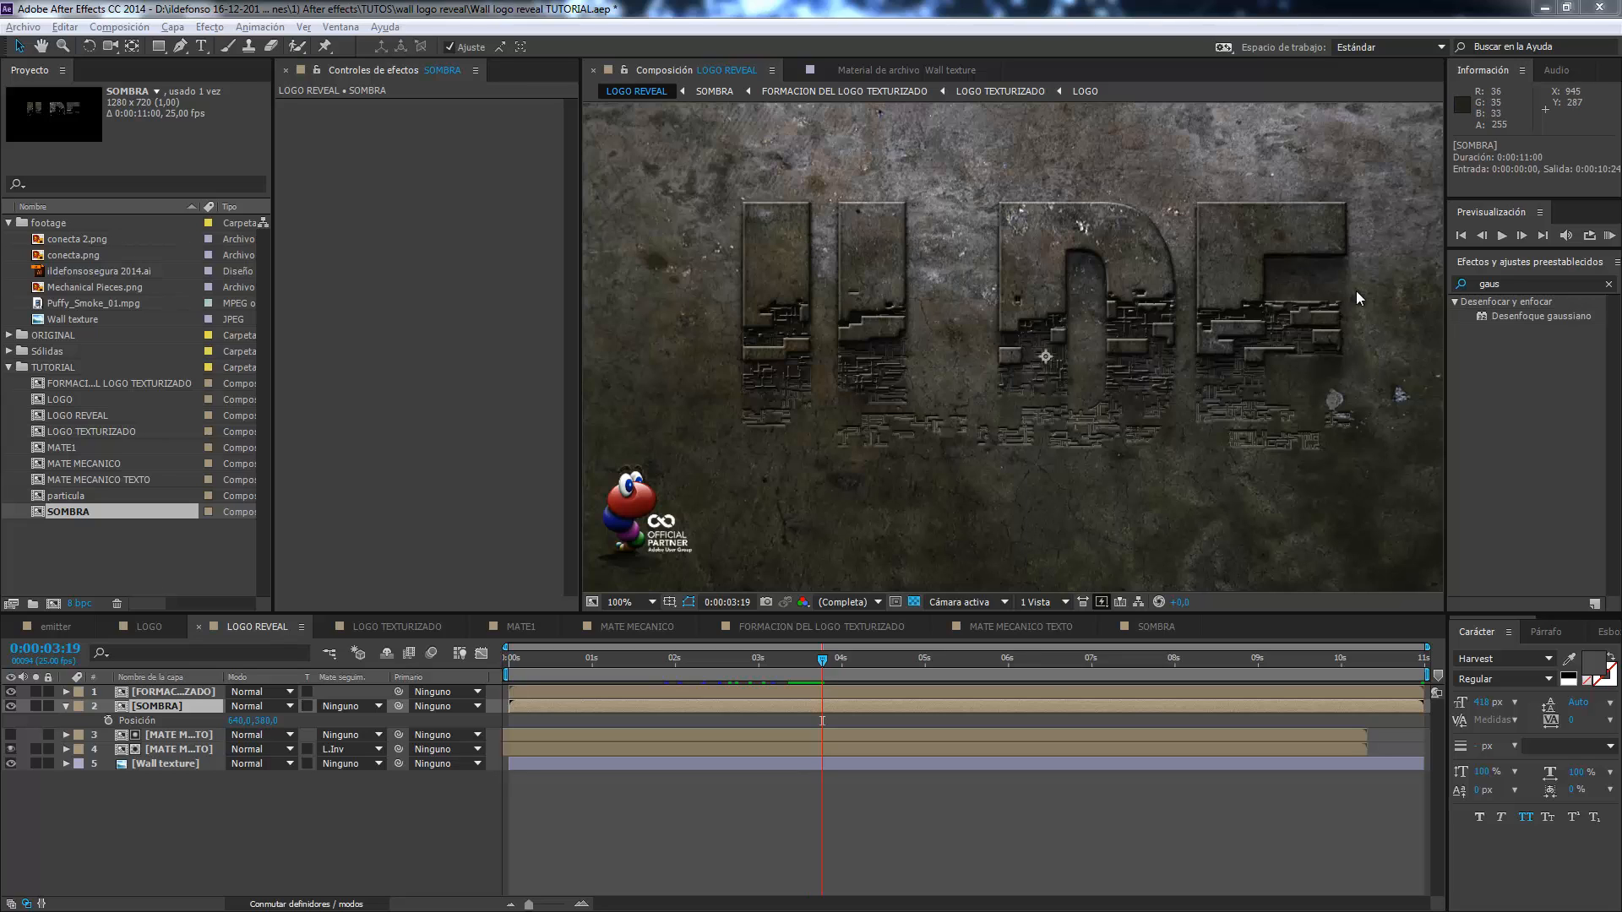
# Apply a Bordes rugosos effect to the formation layer in LOGO REVEAL and set its Tipo de borde to Cortado.
pyautogui.click(1518, 282)
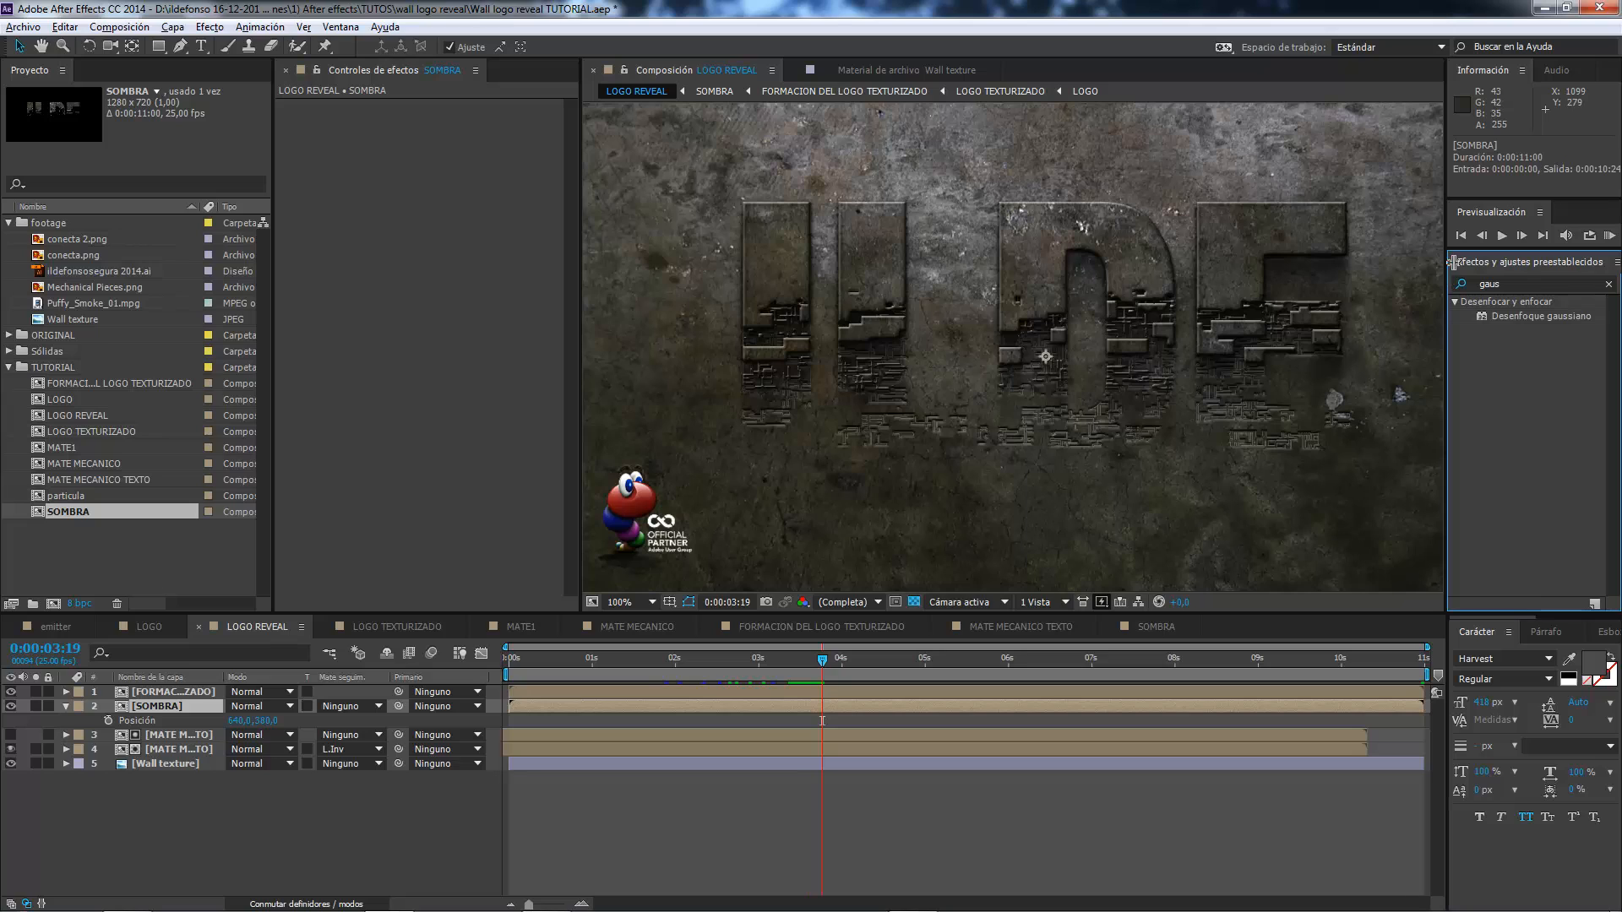
pyautogui.click(1532, 284)
pyautogui.write('bordes')
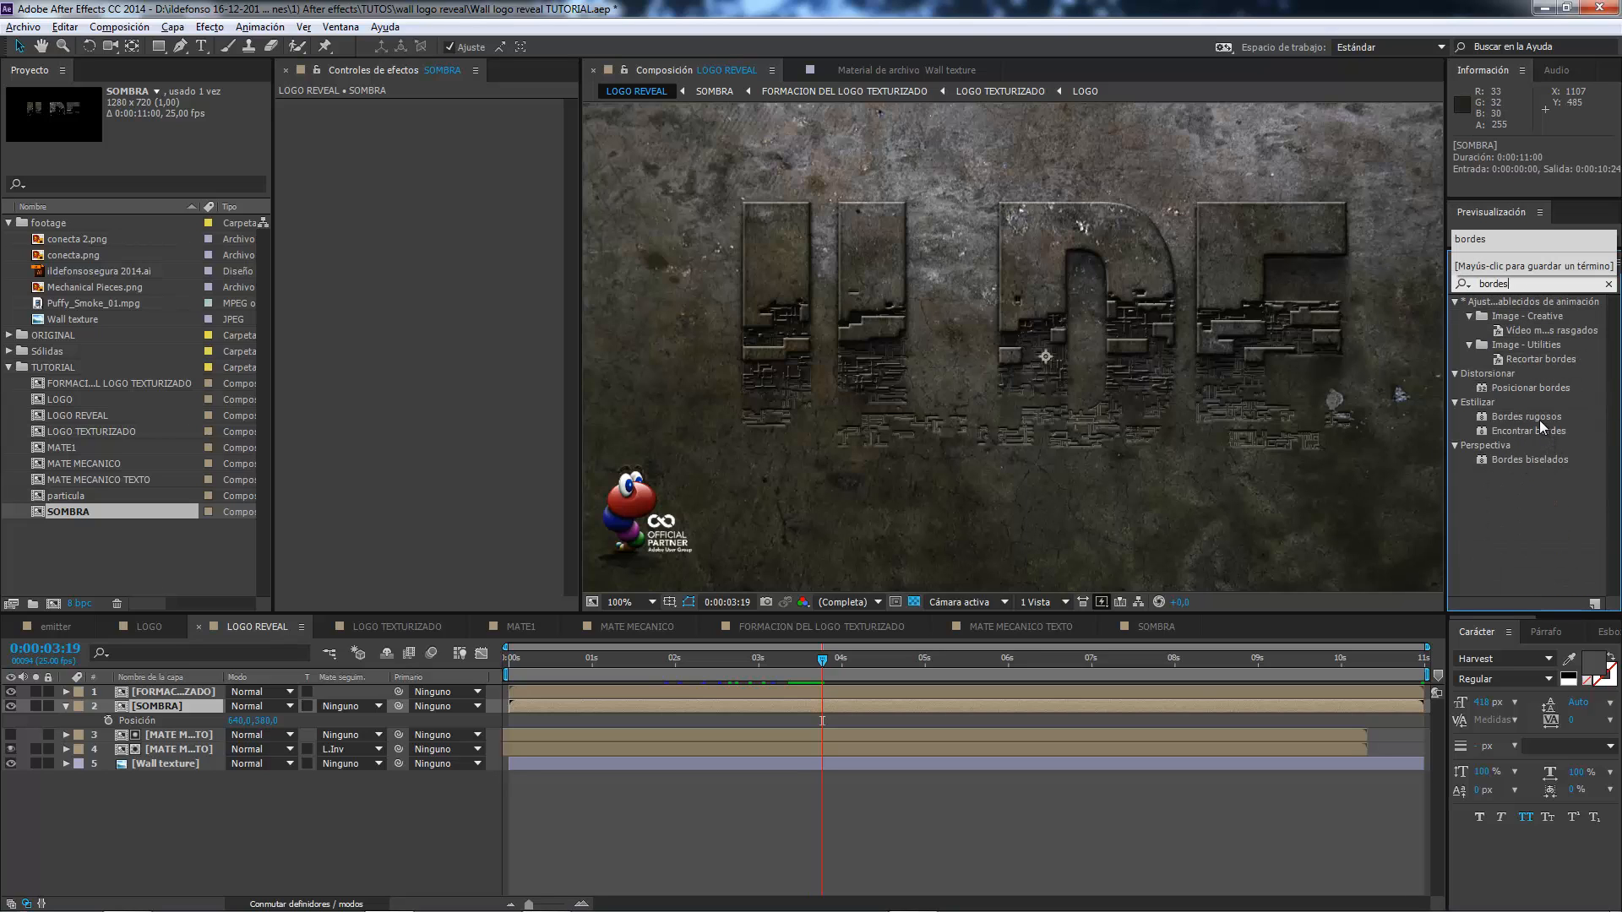
pyautogui.click(1541, 419)
pyautogui.moveTo(1504, 414); pyautogui.dragTo(154, 690)
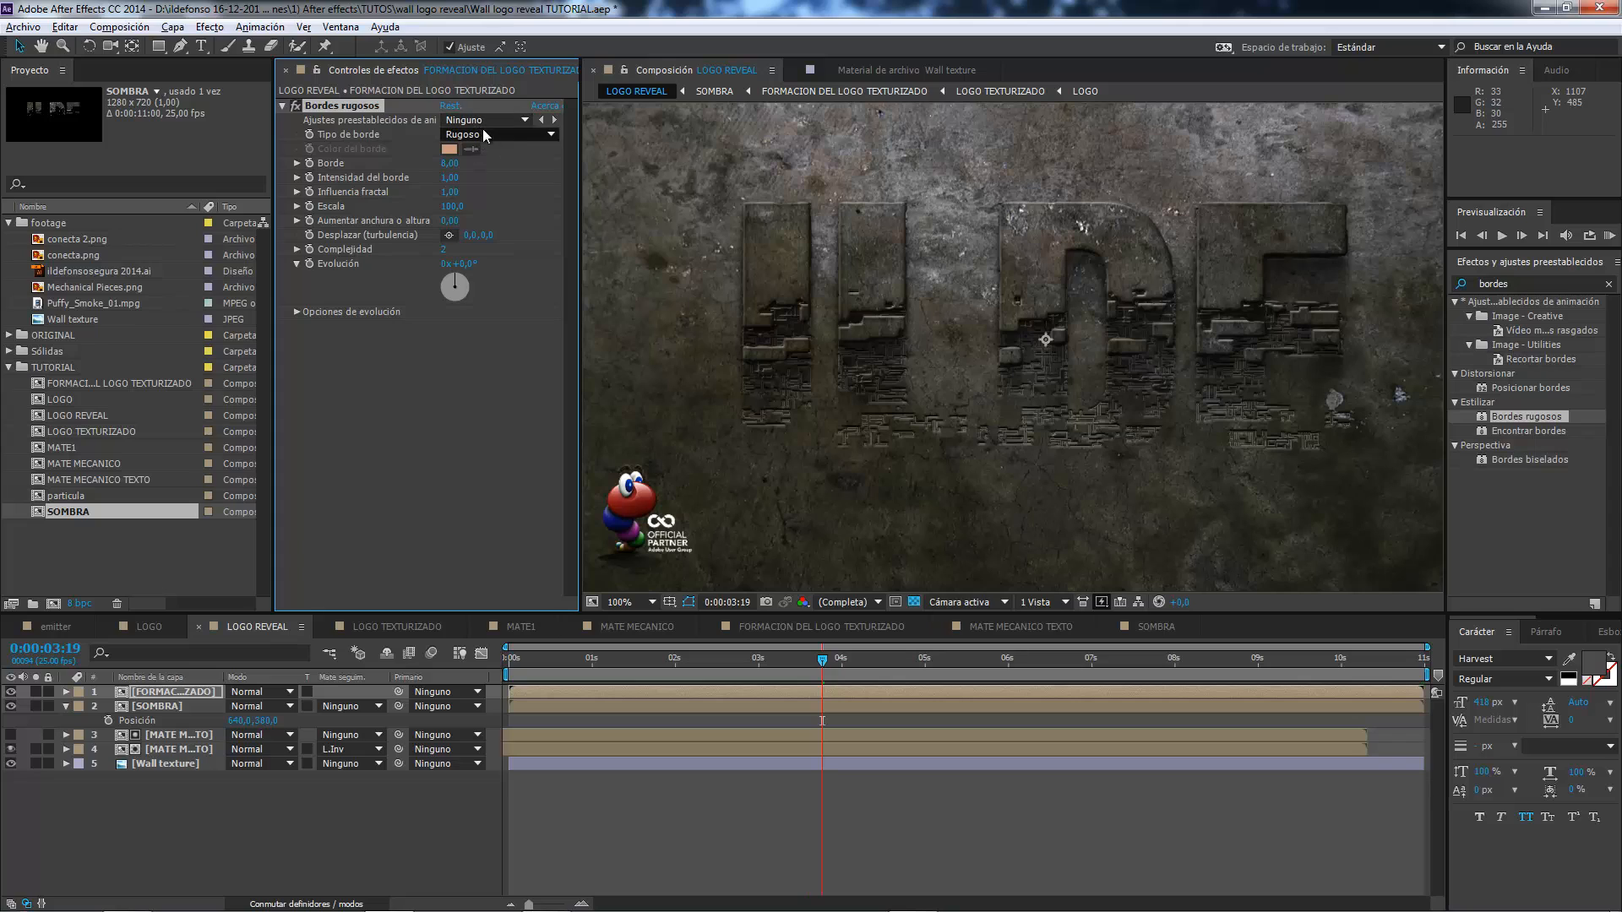
pyautogui.click(294, 105)
pyautogui.click(478, 136)
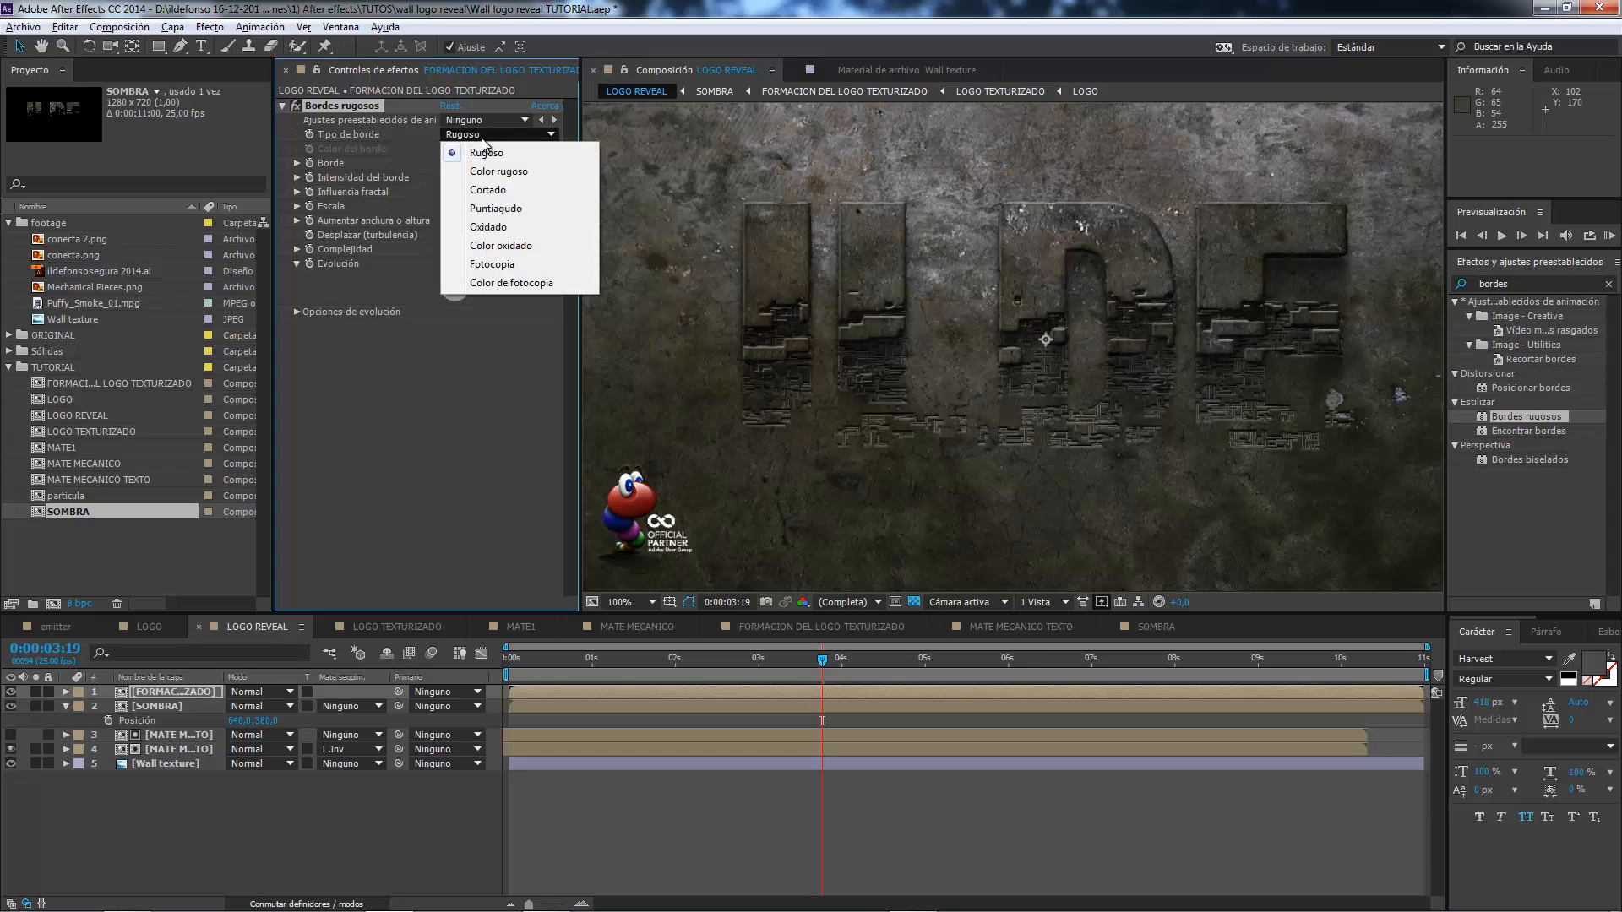
pyautogui.click(490, 190)
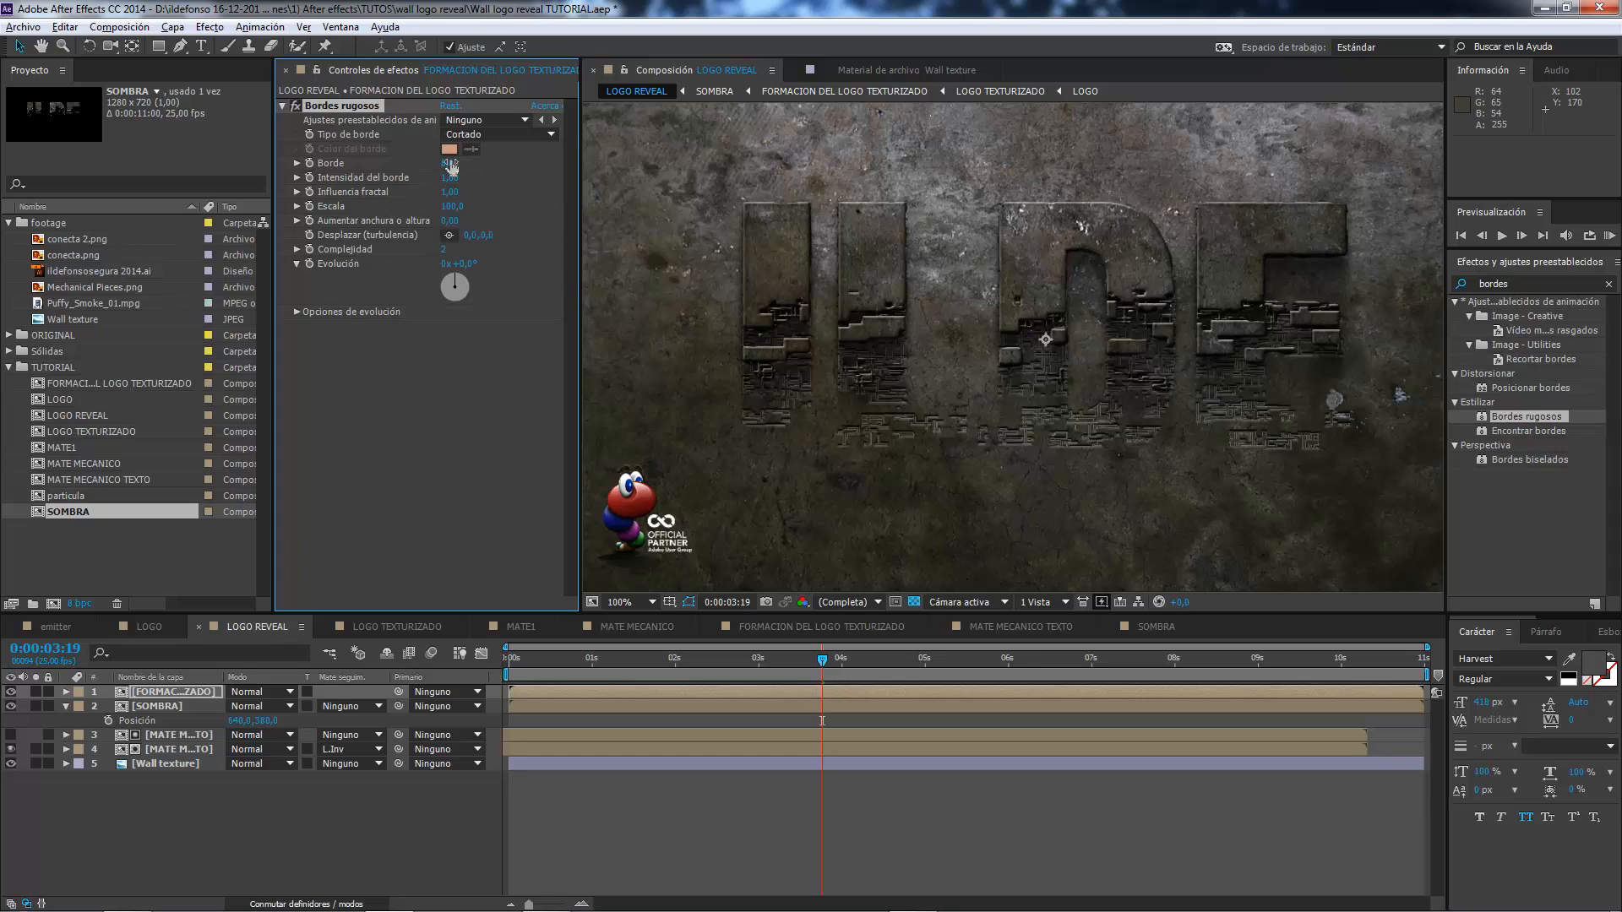
# Set the Bordes rugosos effect's Borde to 13, Intensidad del borde to 2,7, Influencia fractal to 0,33 and Escala to 89.
pyautogui.click(450, 163)
pyautogui.write('13')
pyautogui.press('Tab')
pyautogui.write('2,7')
pyautogui.press('Tab')
pyautogui.write('0,33')
pyautogui.press('Tab')
pyautogui.write('89')
pyautogui.press('Tab')
pyautogui.press('Return')
pyautogui.scroll(3, 786, 196)
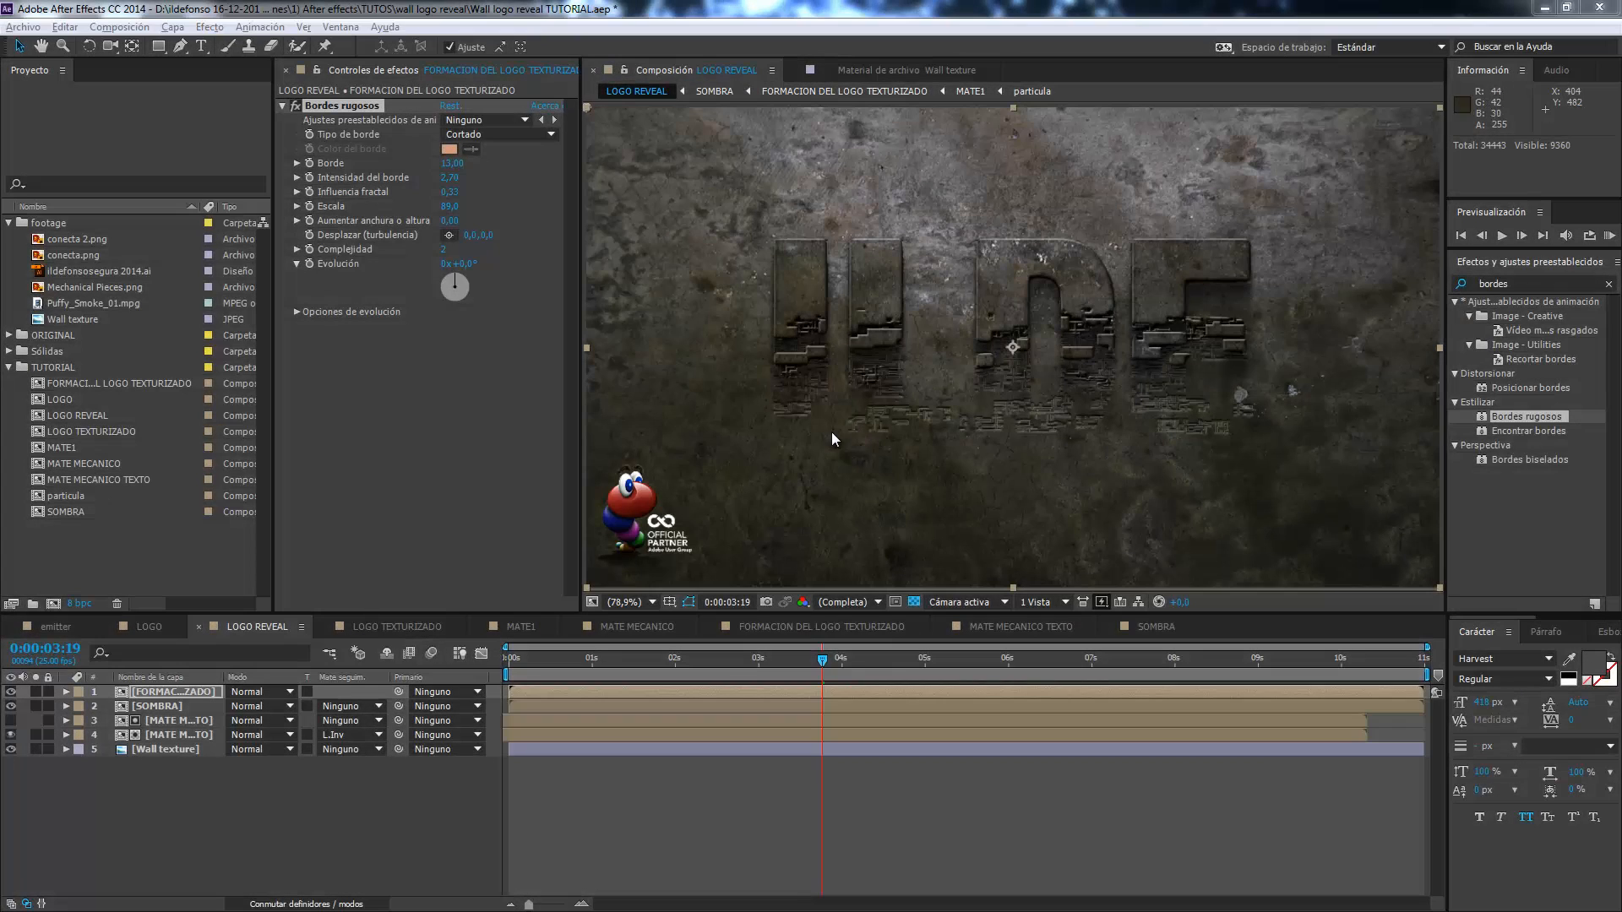
# Check the incandescent pieces in the emitter reference composition, and review the MATE1 matte at 0:00:04:10.
pyautogui.click(56, 626)
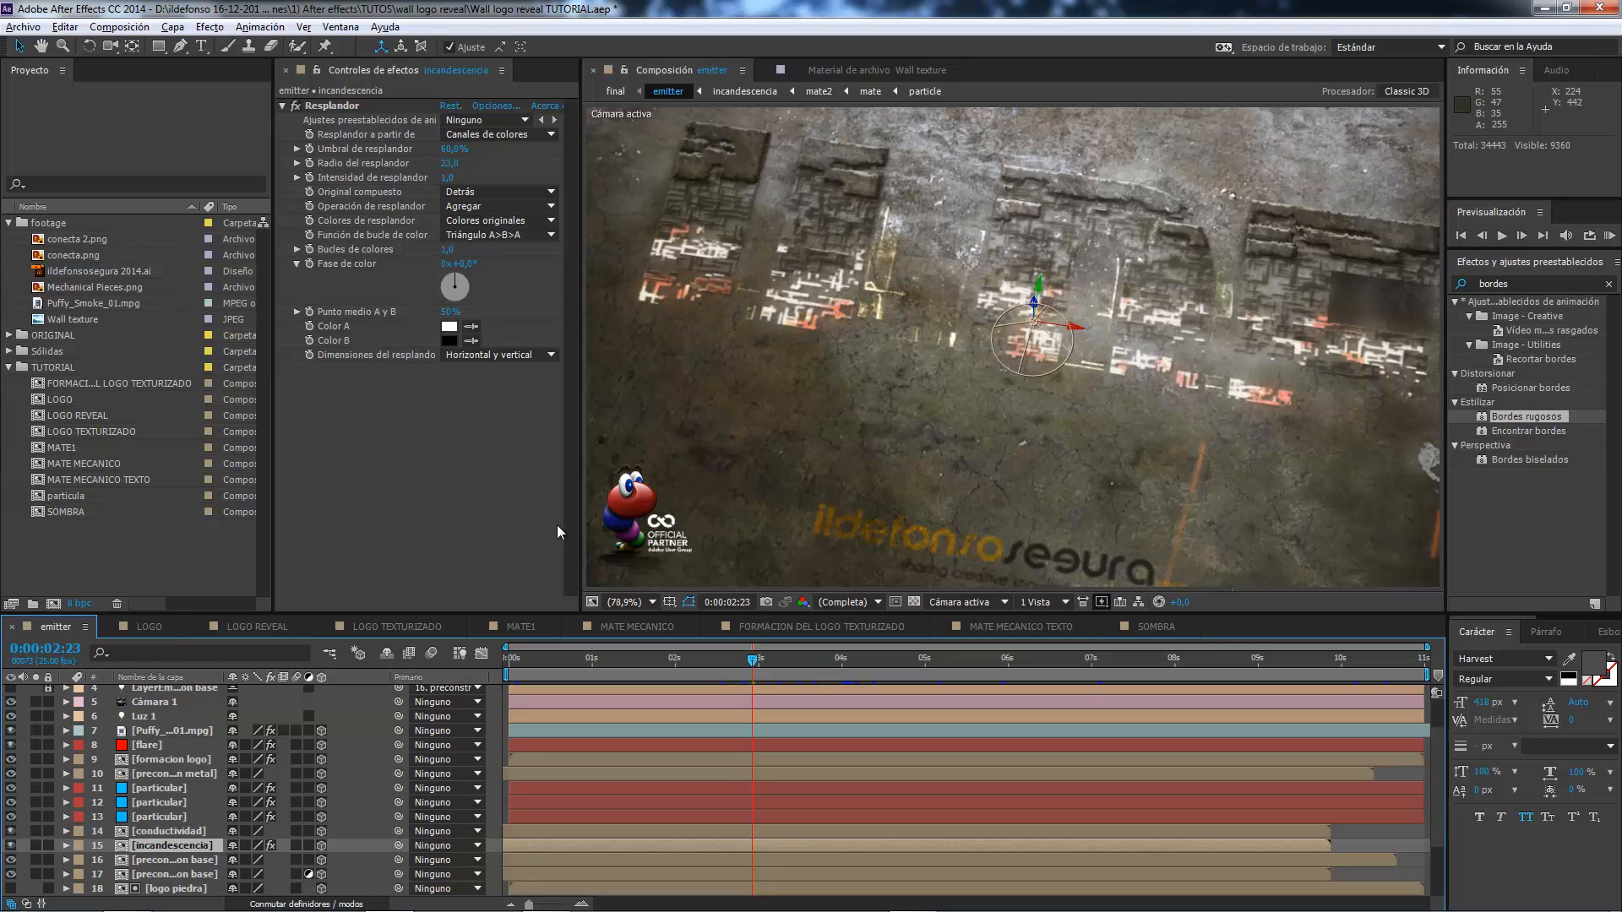
pyautogui.click(262, 626)
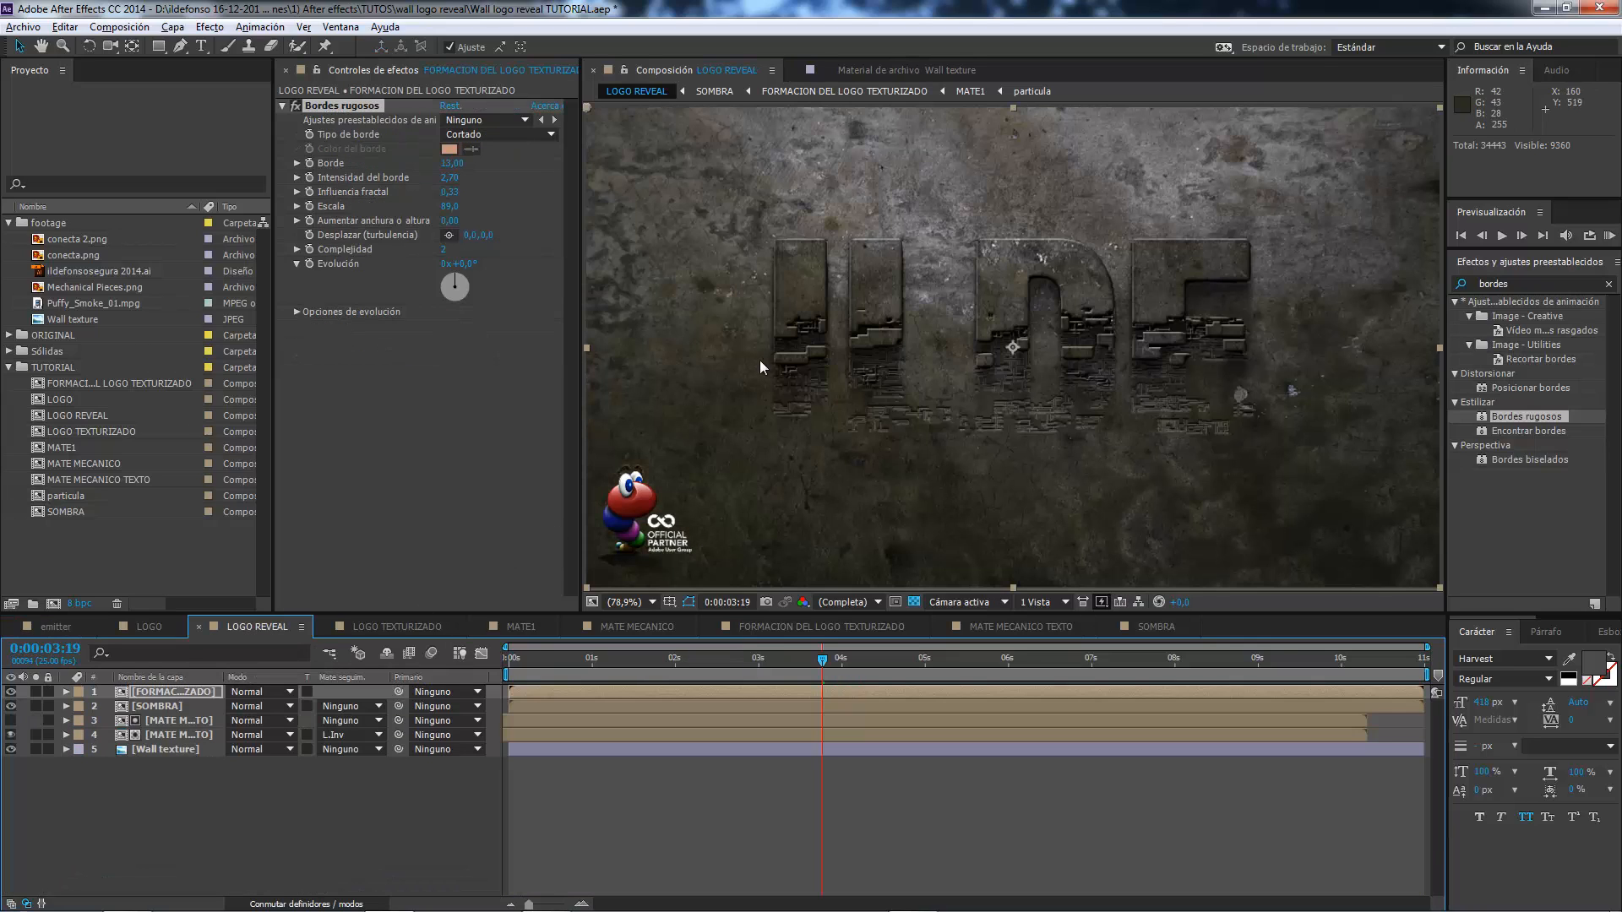
pyautogui.click(76, 448)
pyautogui.doubleClick(78, 449)
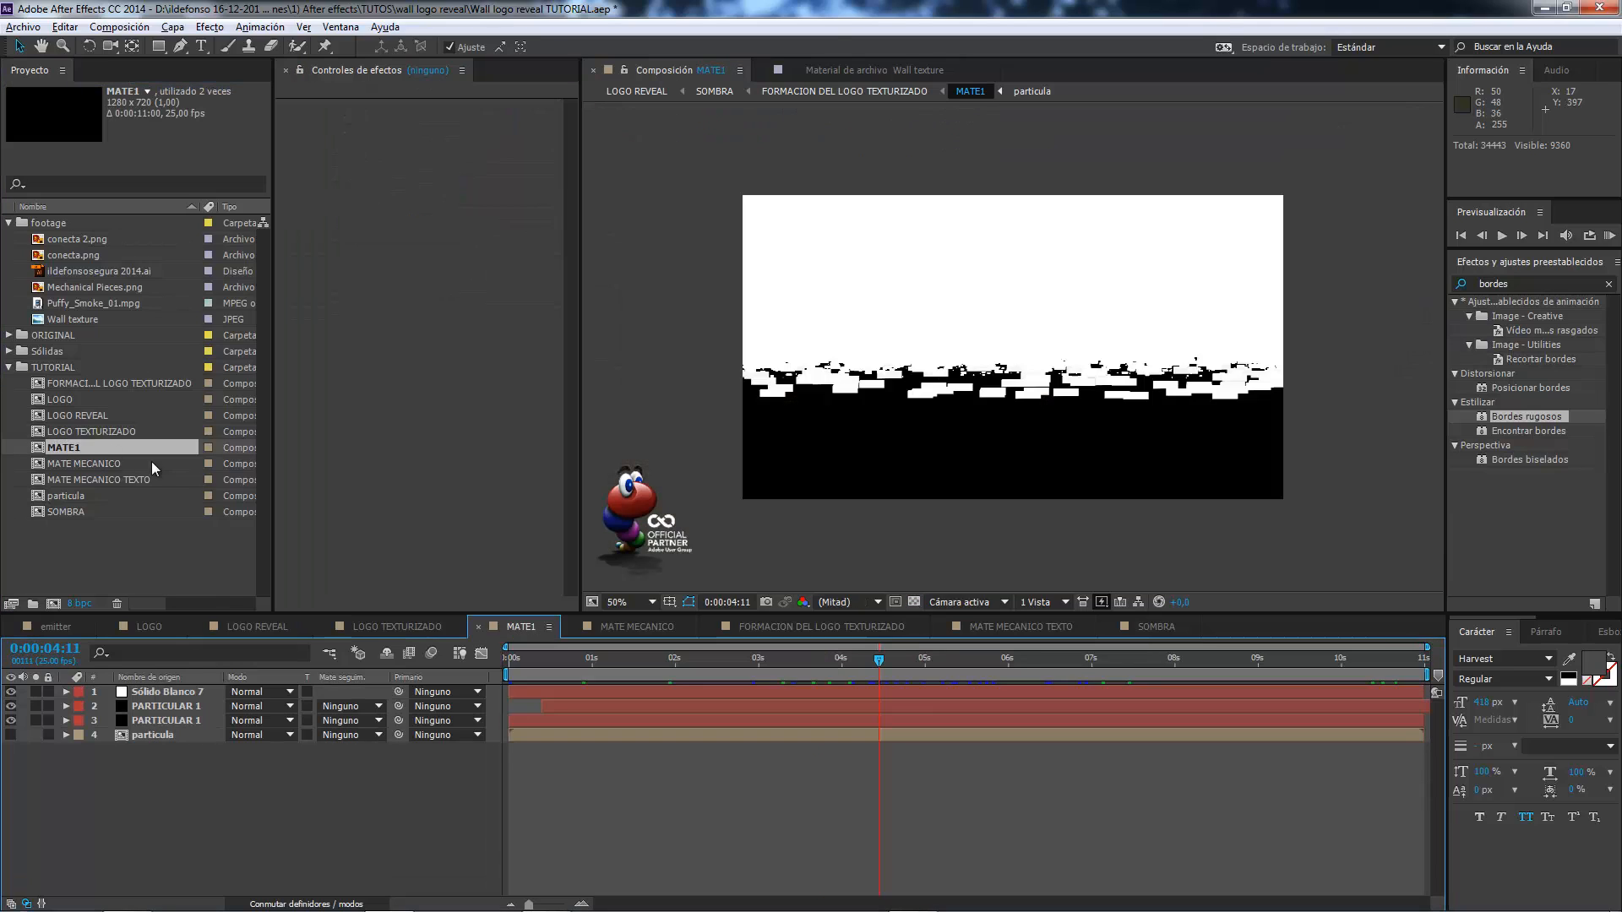
pyautogui.moveTo(875, 657)
pyautogui.mouseDown()
pyautogui.moveTo(938, 657)
pyautogui.moveTo(787, 657)
pyautogui.moveTo(875, 659)
pyautogui.mouseUp()
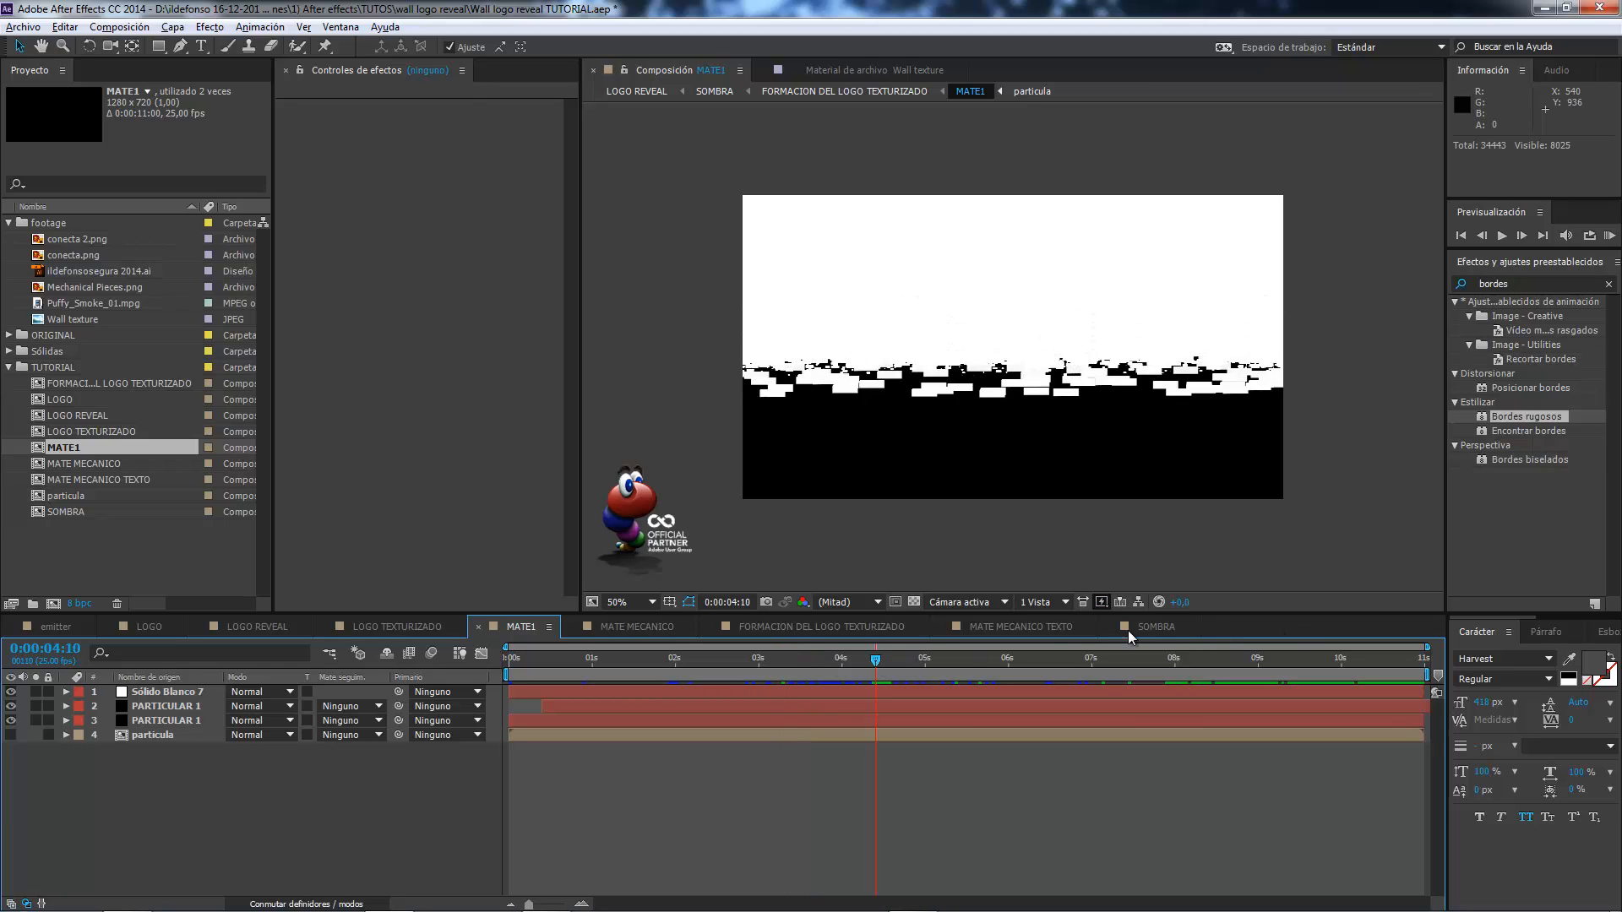
pyautogui.click(479, 627)
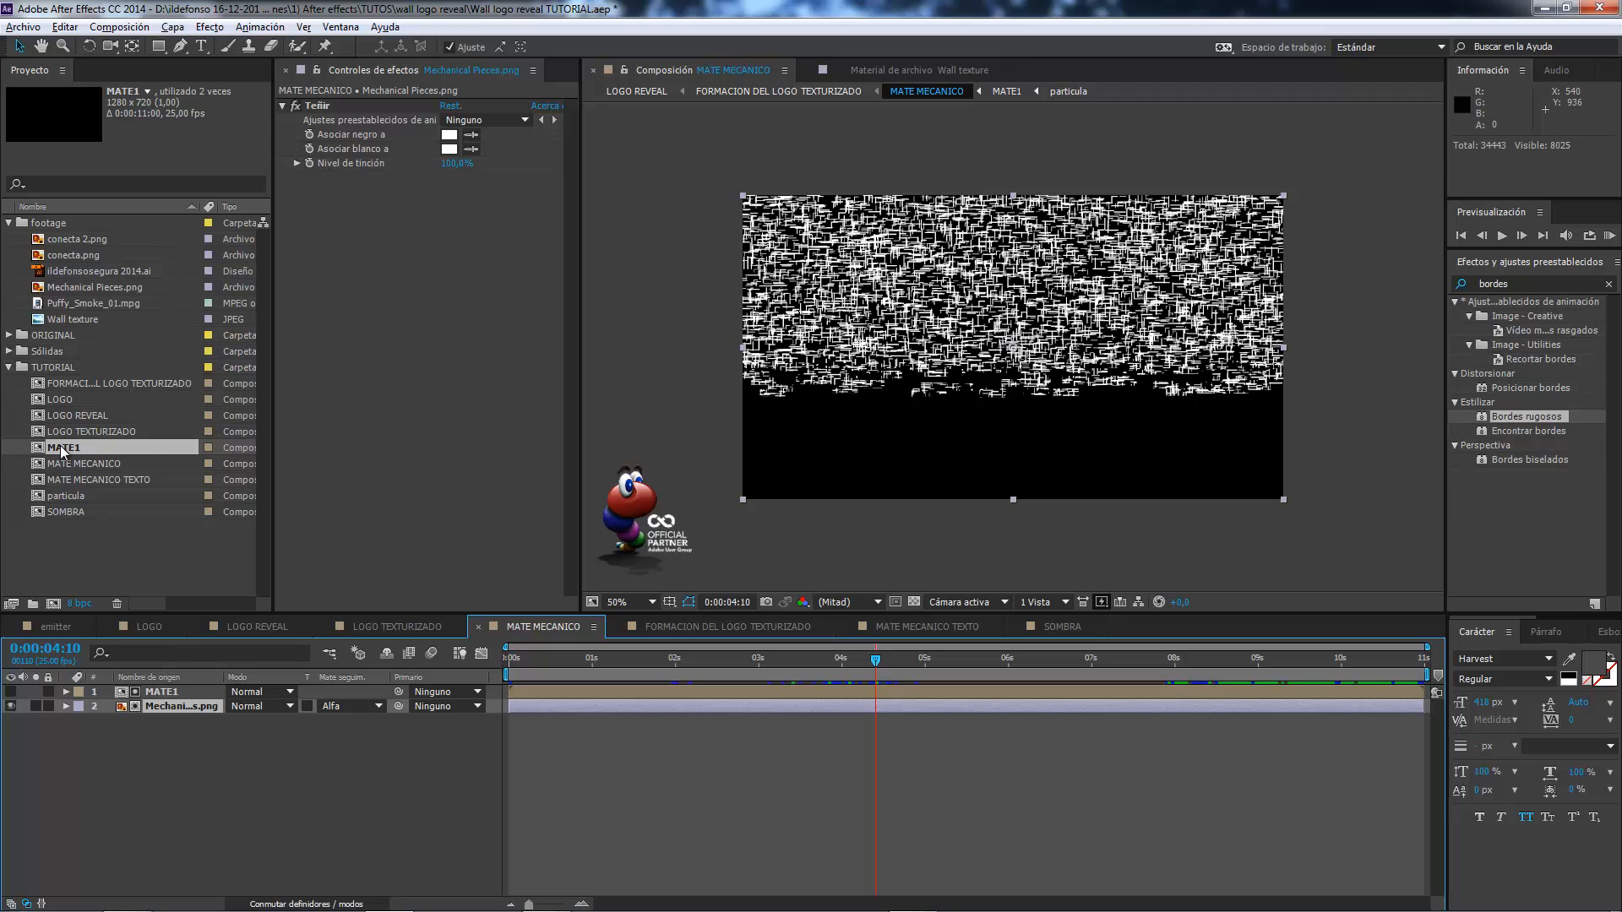
# Create a new composition named MATE2 from MATE1 and duplicate the MATE1 layer inside it.
pyautogui.moveTo(59, 445); pyautogui.dragTo(54, 601)
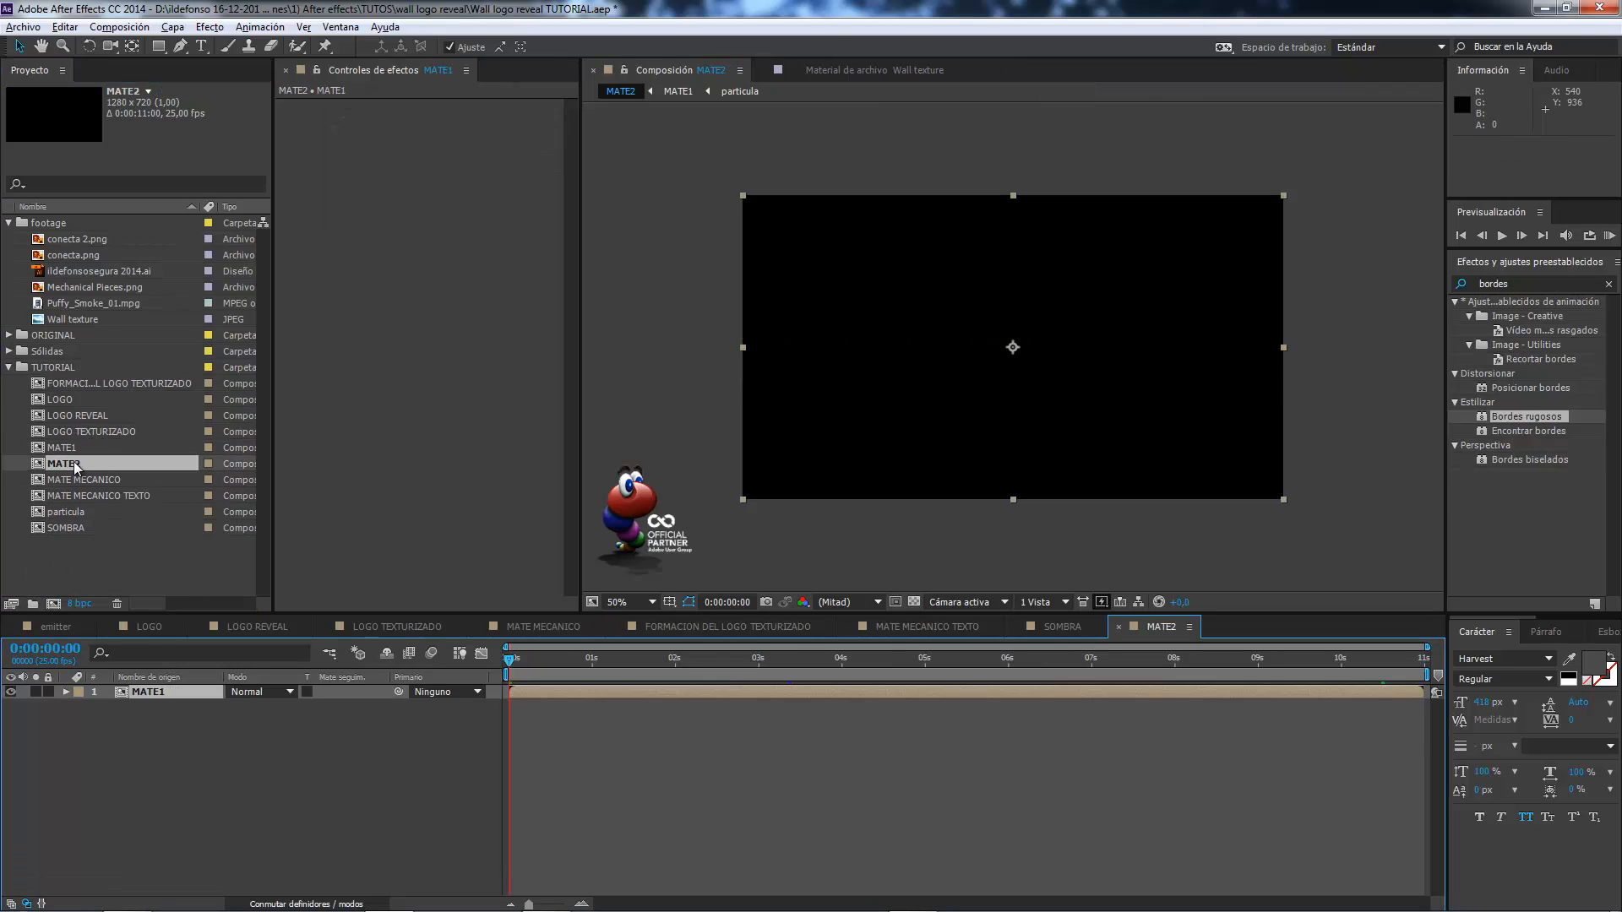
pyautogui.click(164, 691)
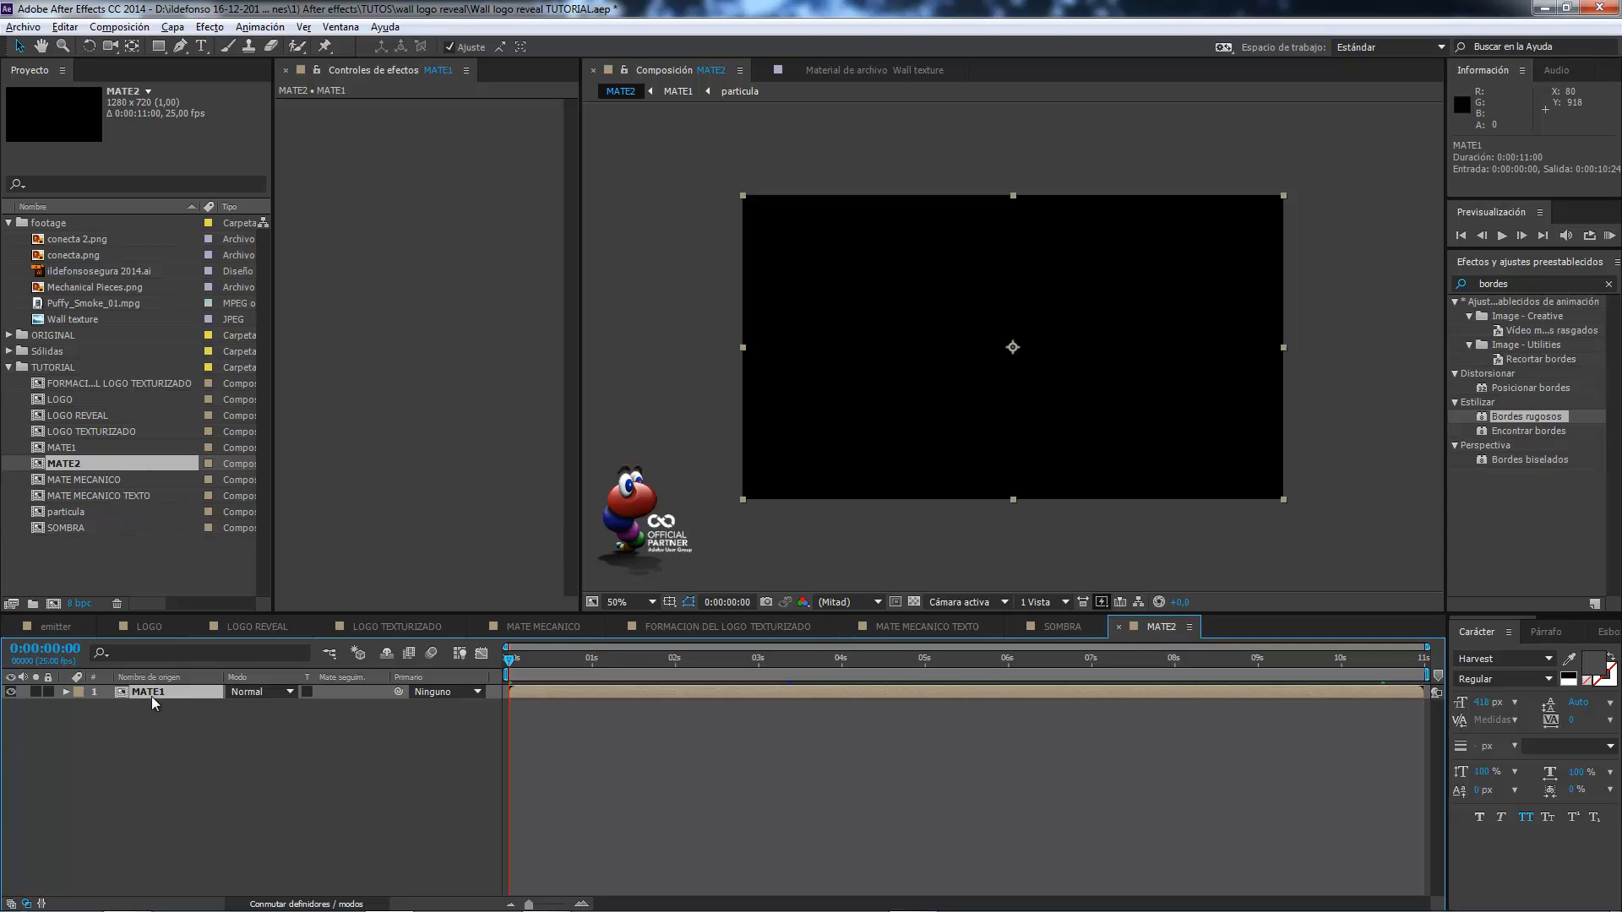
pyautogui.hotkey('ctrl', 'd')
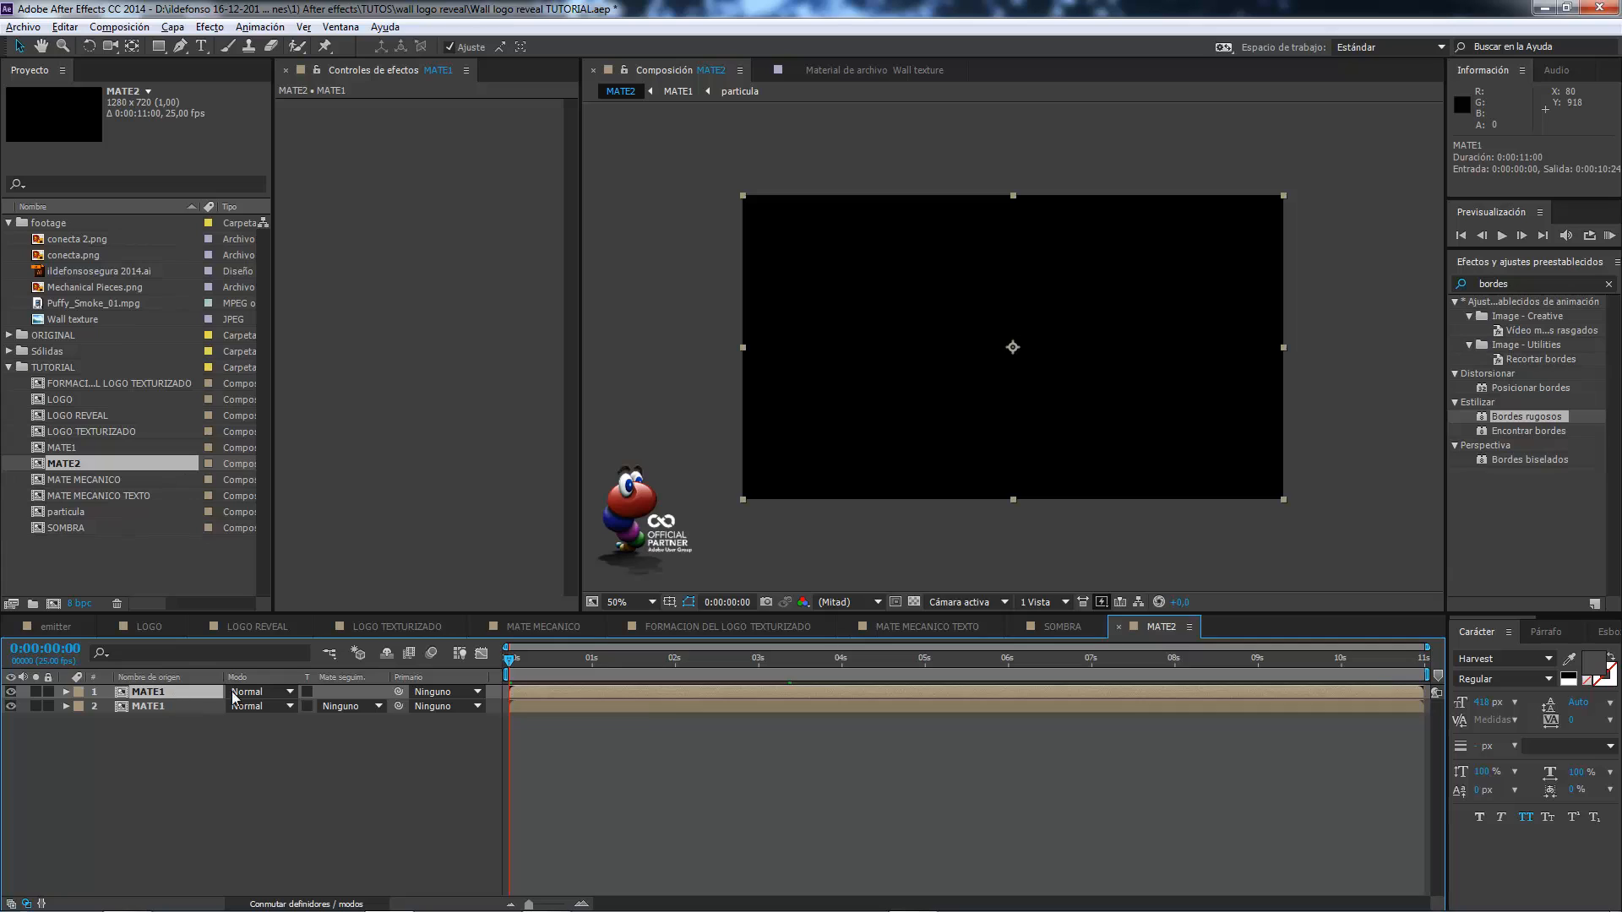
# Hide the upper MATE1 copy in MATE2 and view the lower one at 0:00:02:14.
pyautogui.click(11, 691)
pyautogui.click(152, 706)
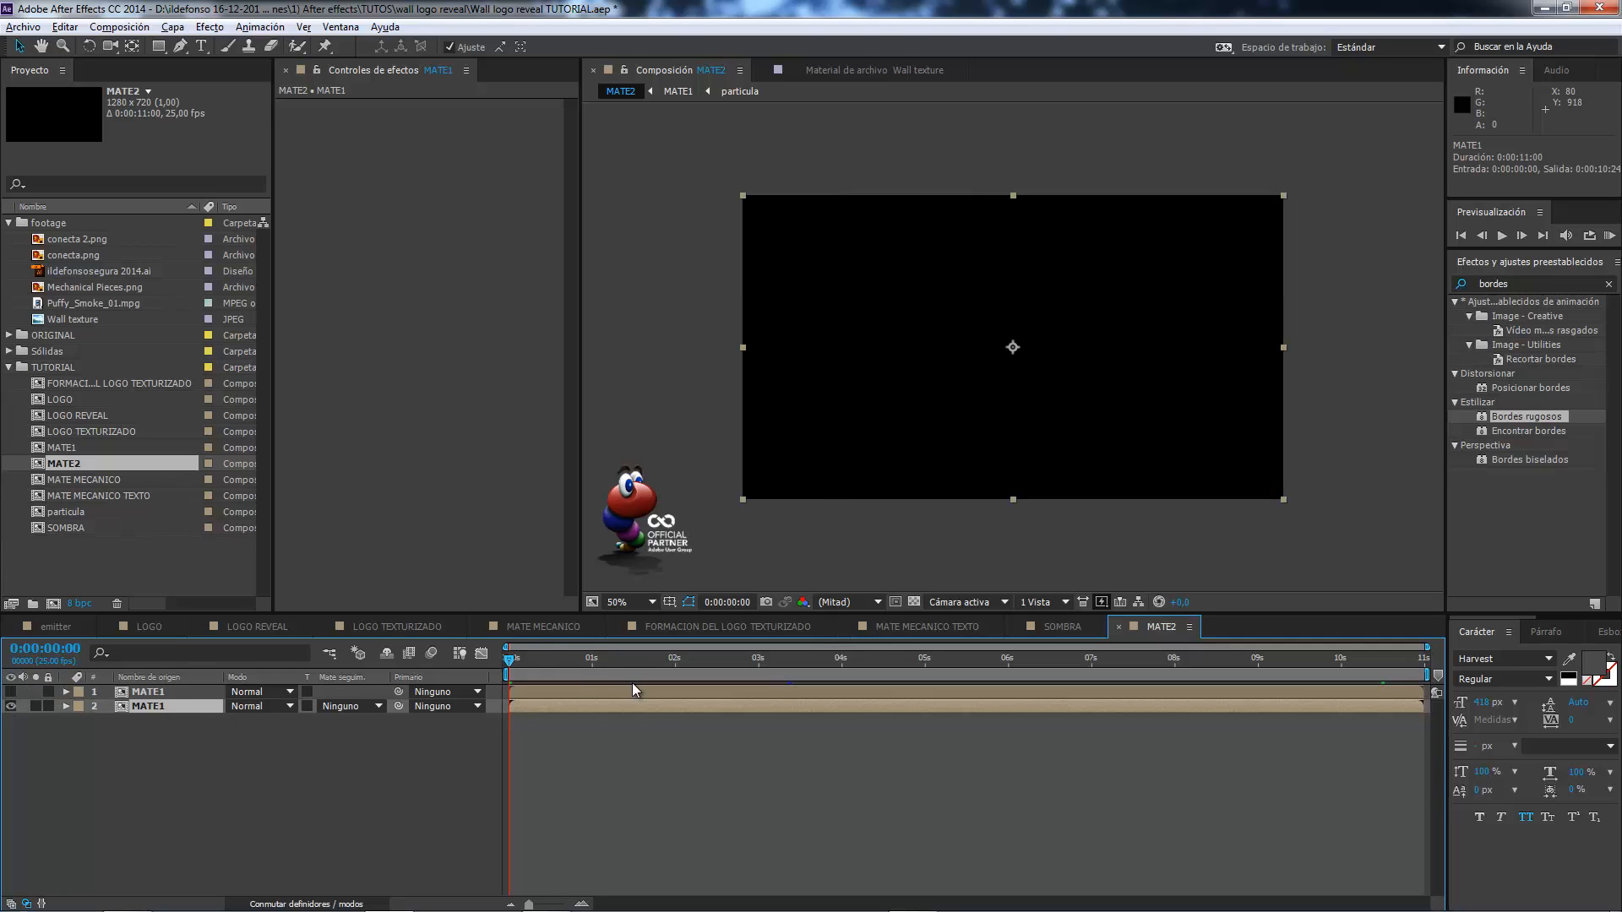
pyautogui.moveTo(535, 657); pyautogui.dragTo(722, 666)
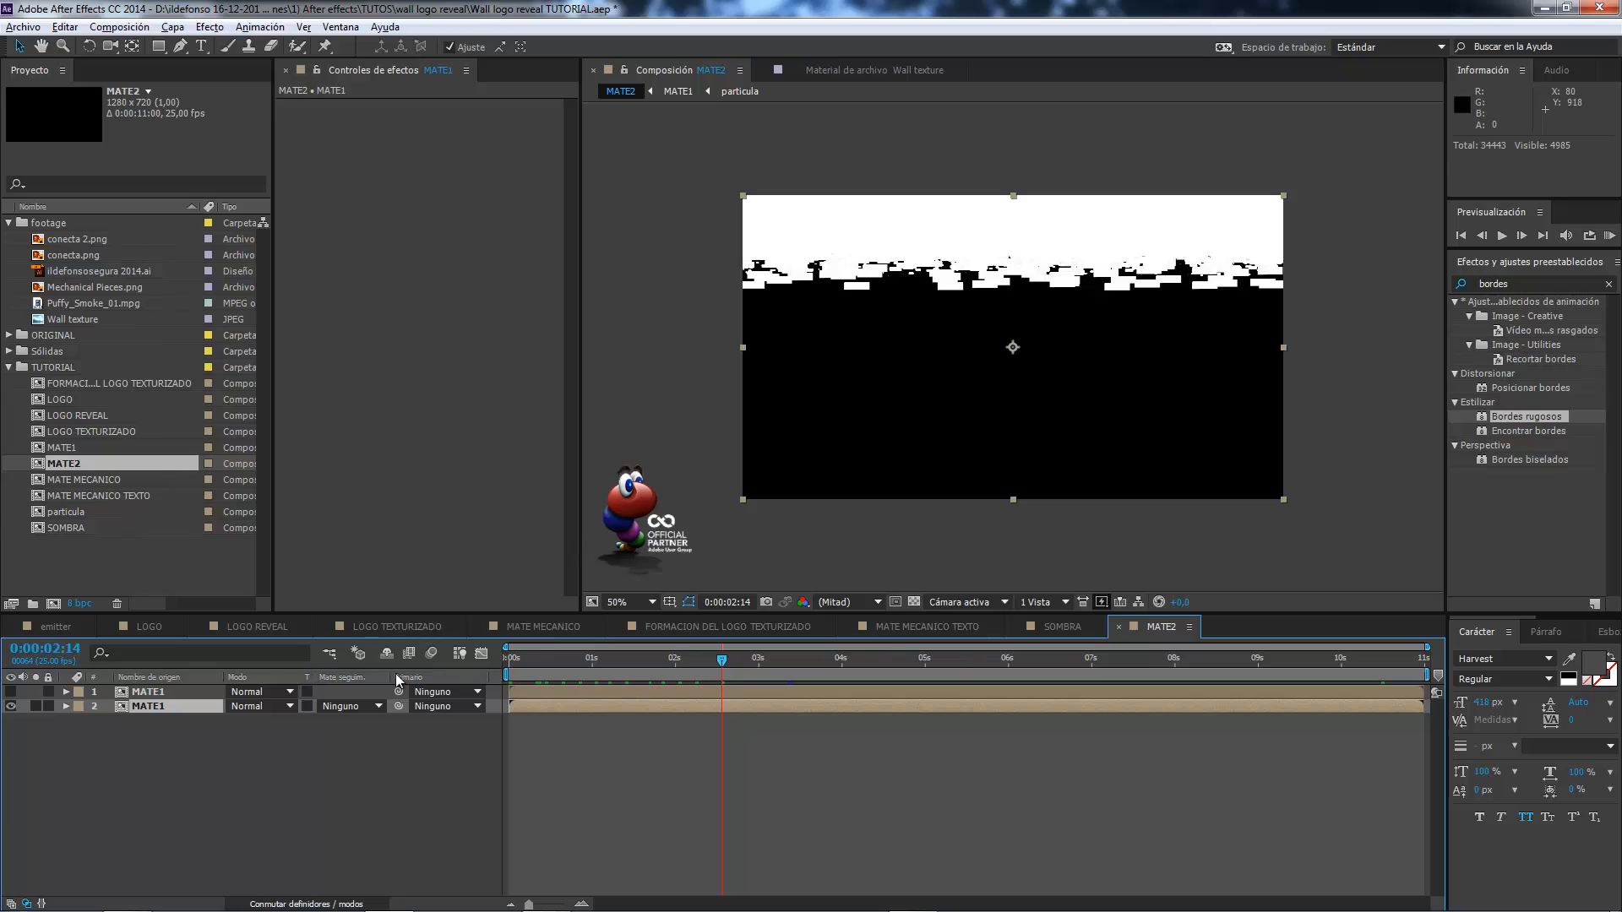
# Undo the layer time change, set the lower MATE1 to inverted luma matte, and delay the upper MATE1 by 9 frames.
pyautogui.hotkey('ctrl', 'z')
pyautogui.click(375, 708)
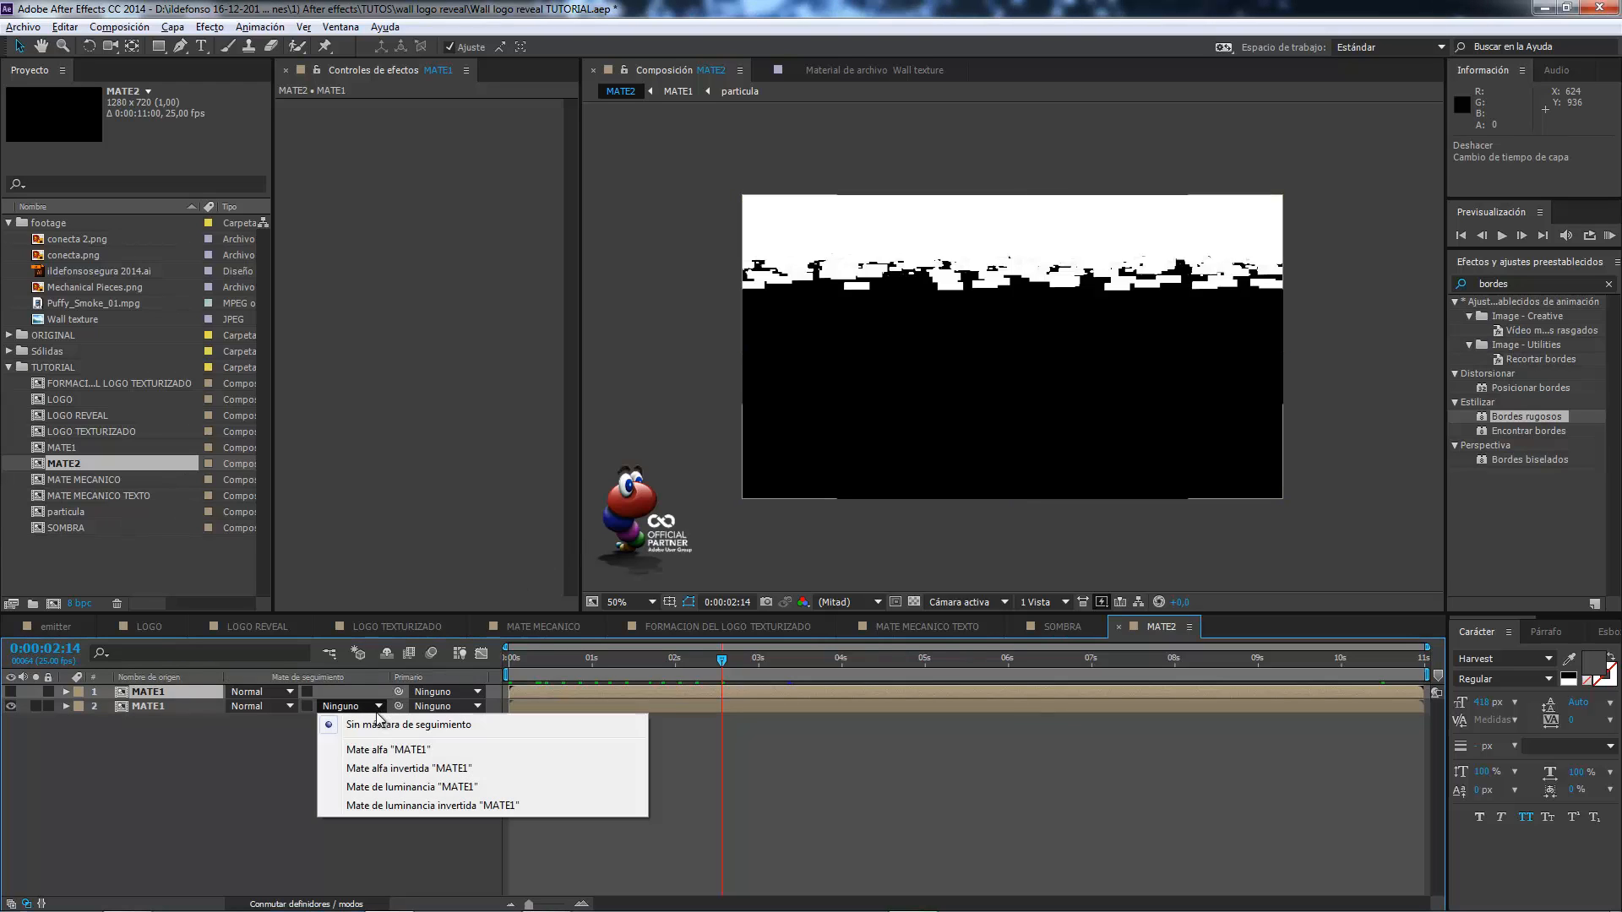
pyautogui.click(408, 807)
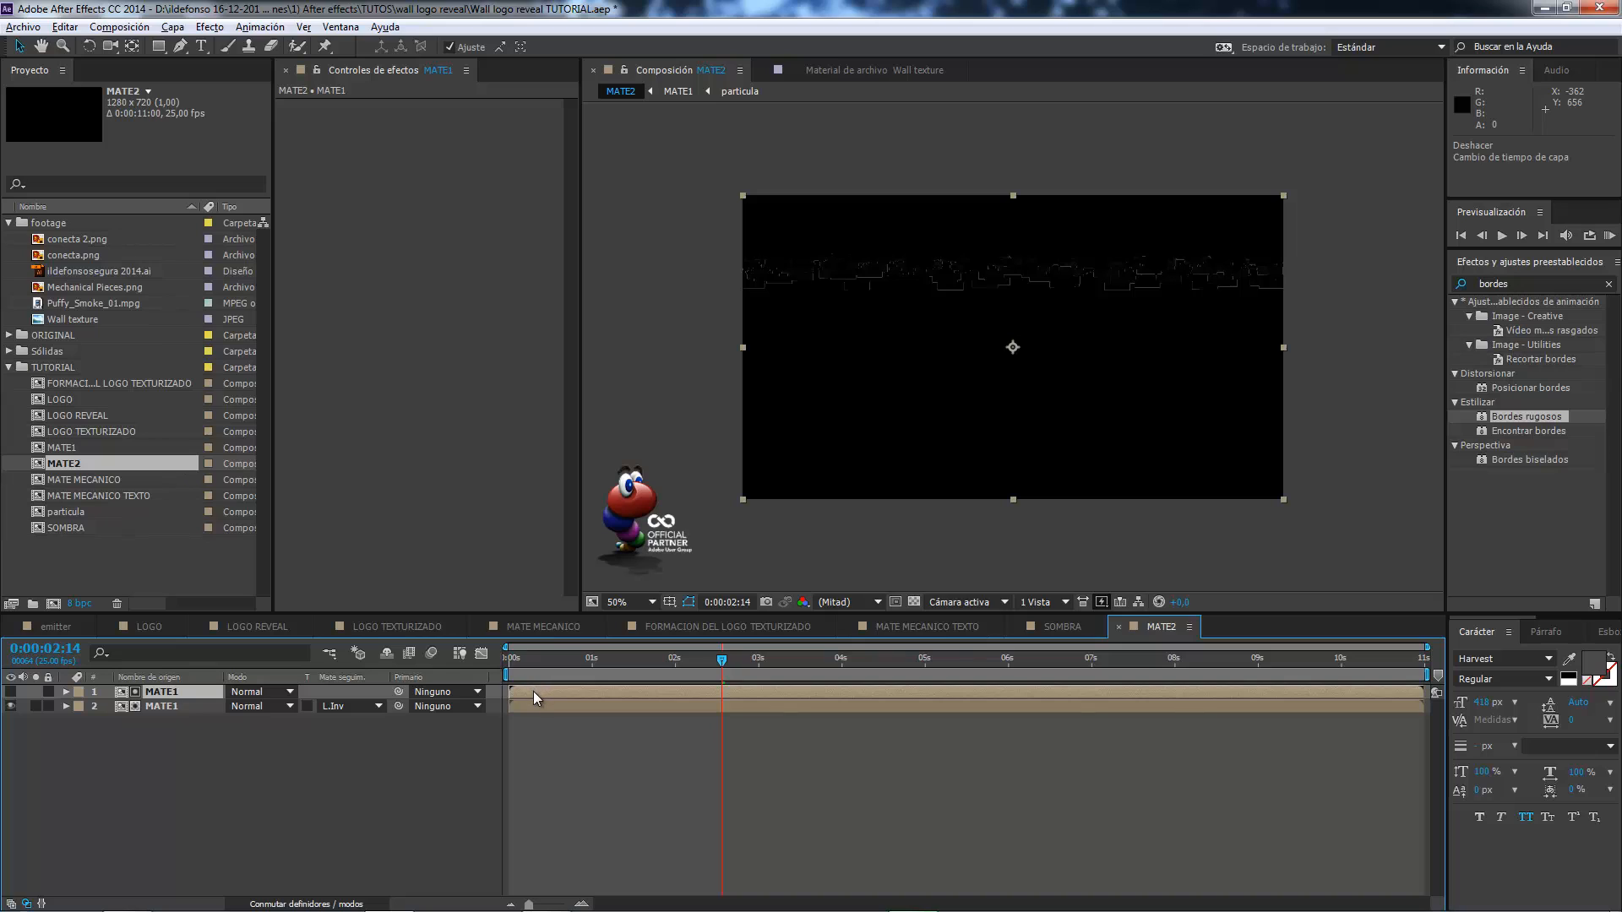
pyautogui.moveTo(534, 693); pyautogui.dragTo(561, 691)
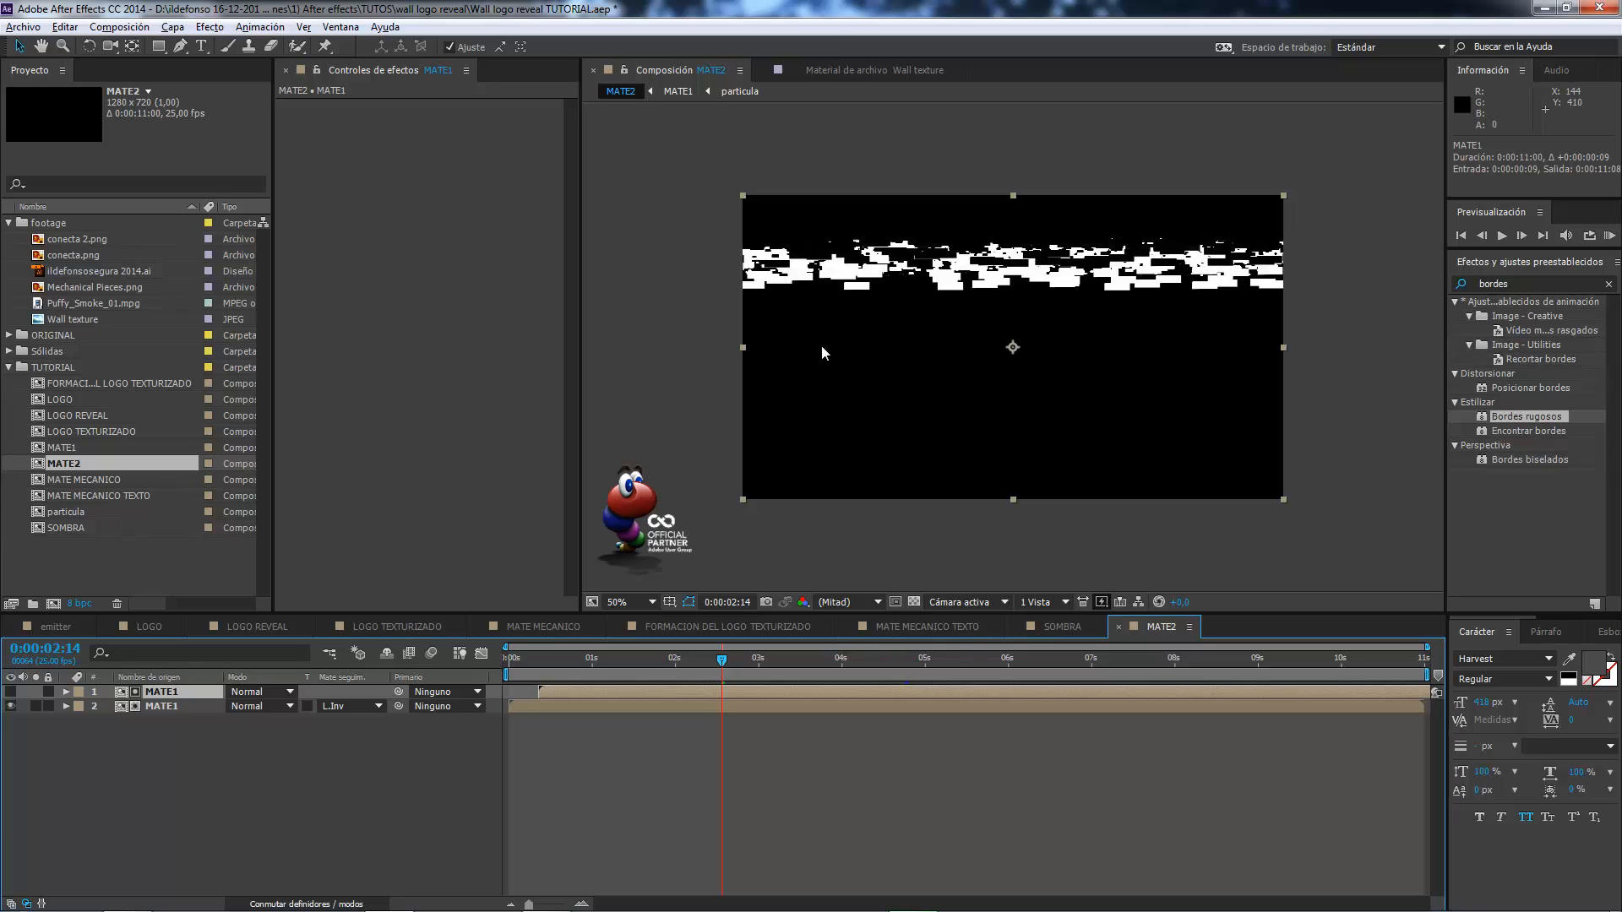
pyautogui.moveTo(723, 658); pyautogui.dragTo(809, 660)
# Compare the MATE2 band around 0:00:03:23 with the incandescent pieces in the emitter reference composition.
pyautogui.click(60, 634)
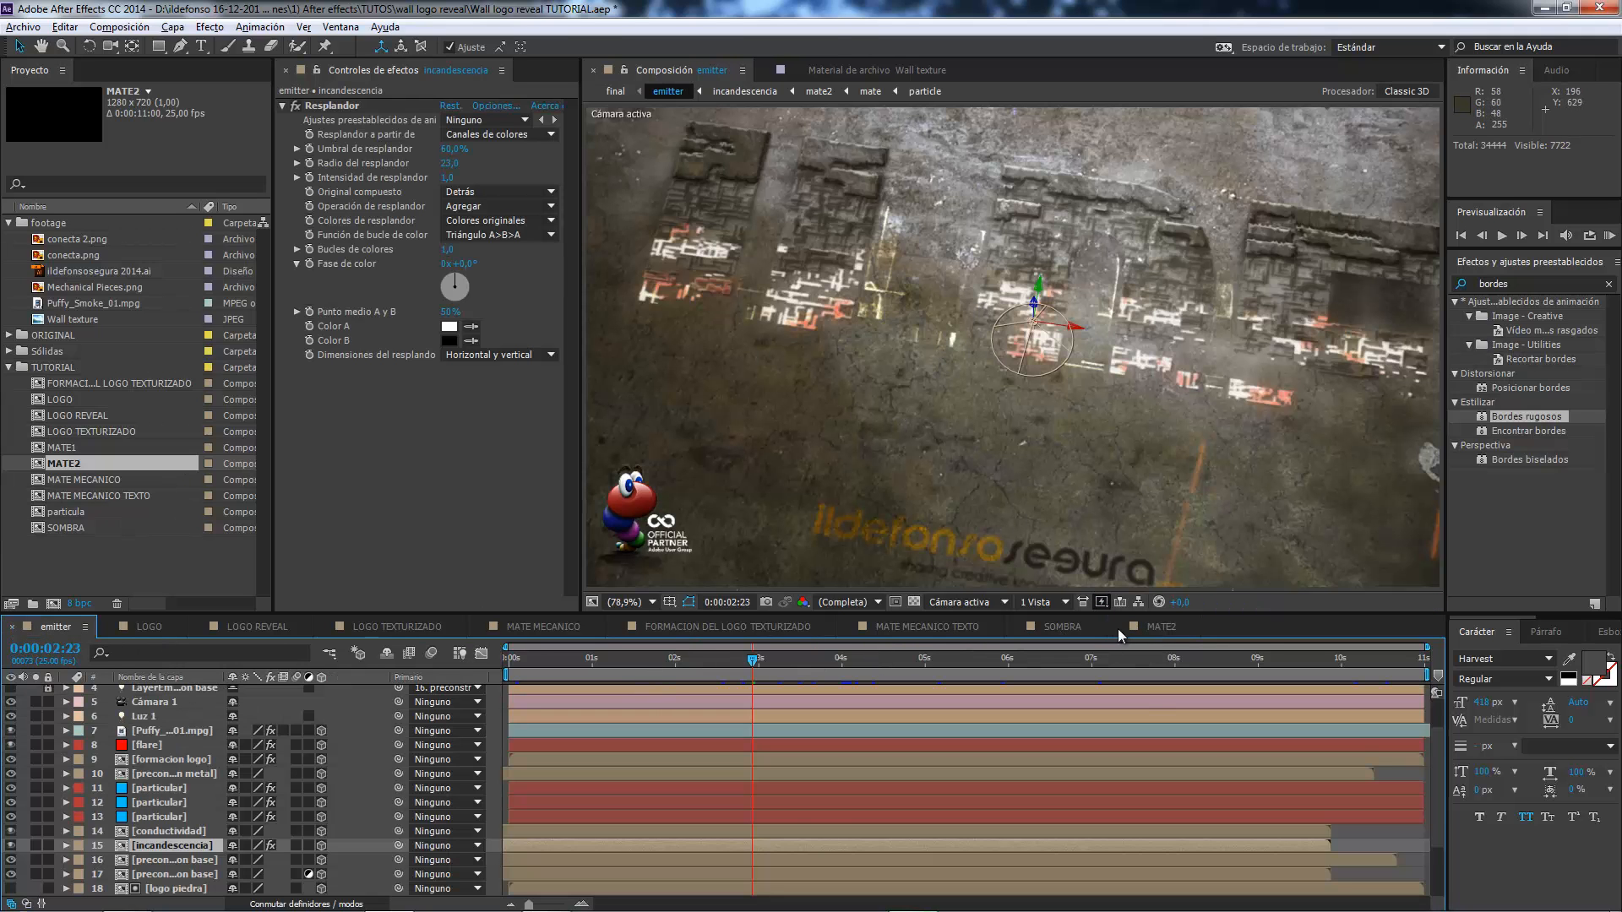
pyautogui.click(1157, 627)
pyautogui.moveTo(811, 661)
pyautogui.mouseDown()
pyautogui.moveTo(863, 657)
pyautogui.moveTo(839, 655)
pyautogui.mouseUp()
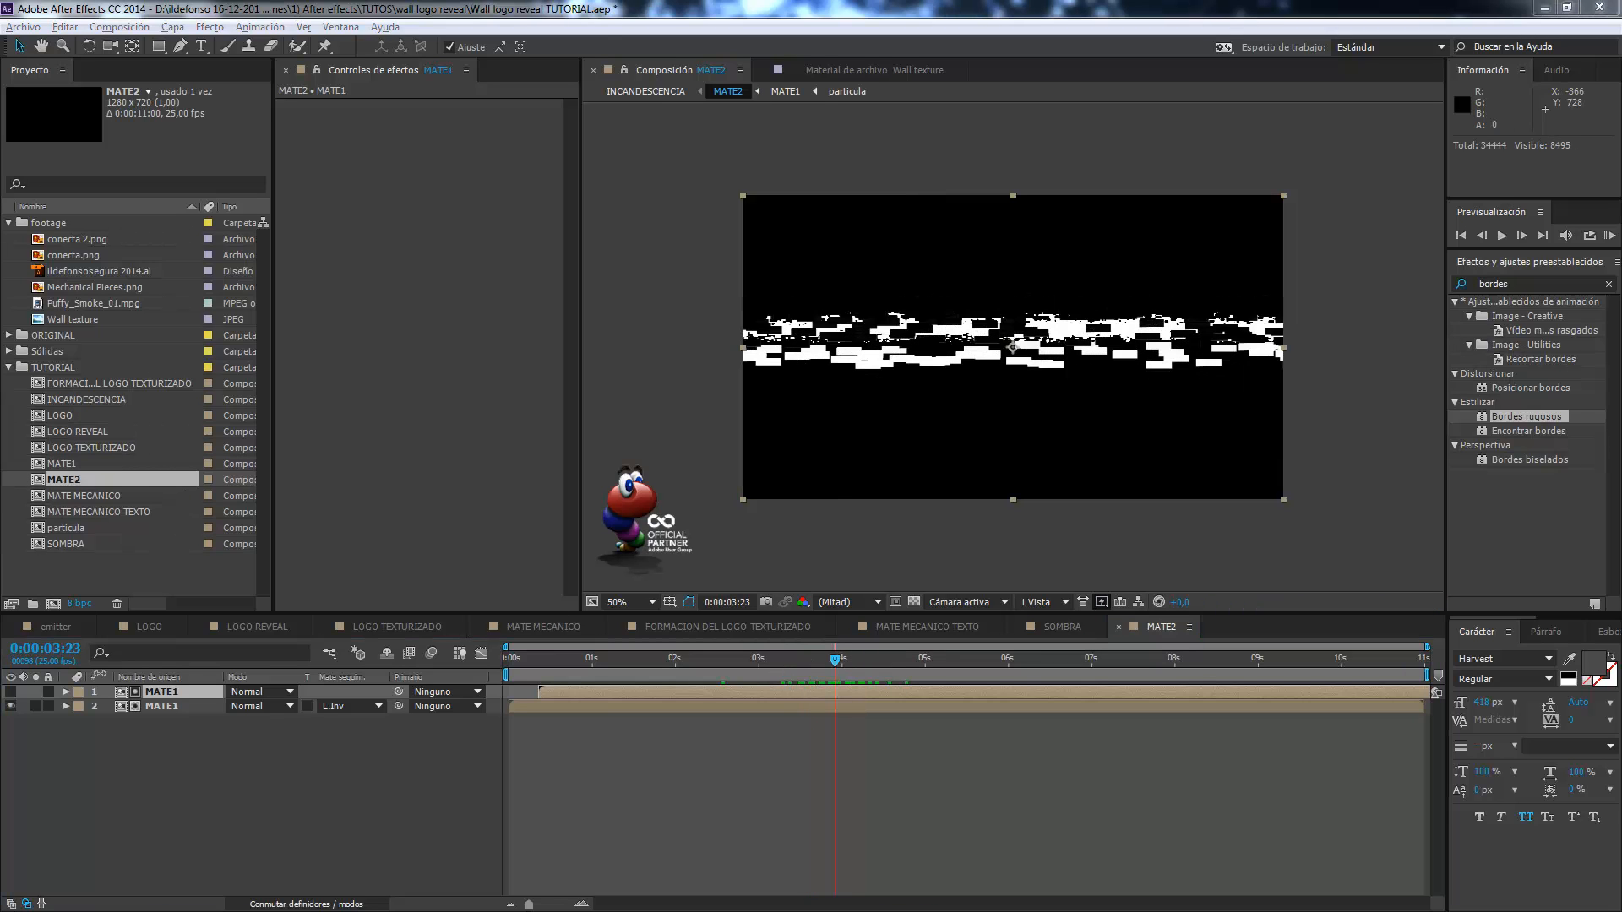
pyautogui.click(37, 625)
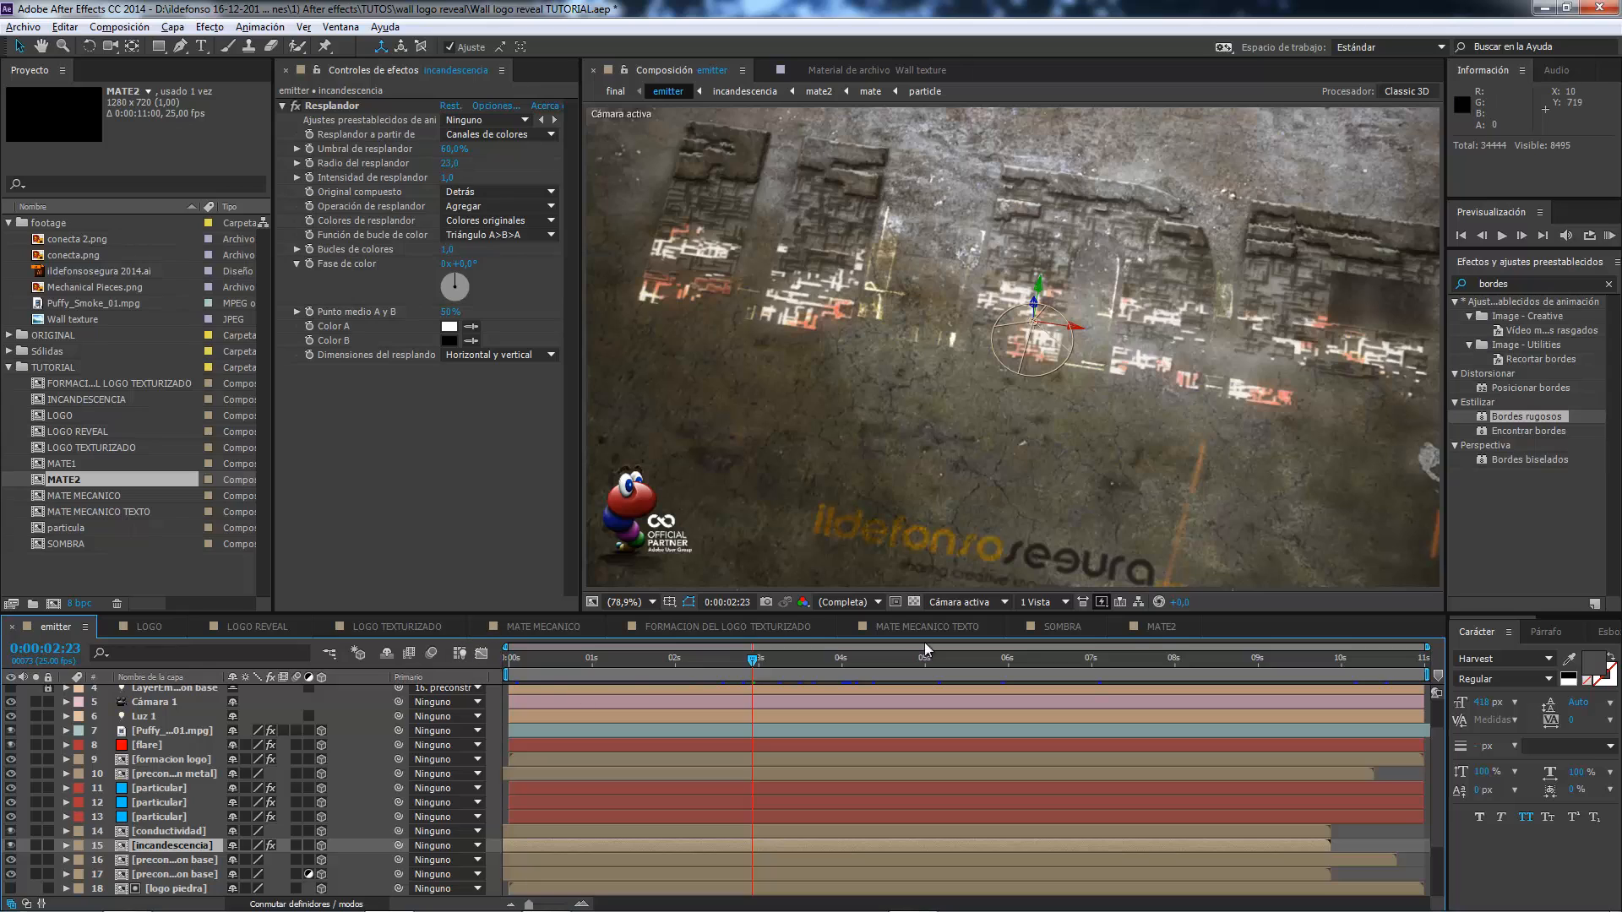
pyautogui.click(1159, 627)
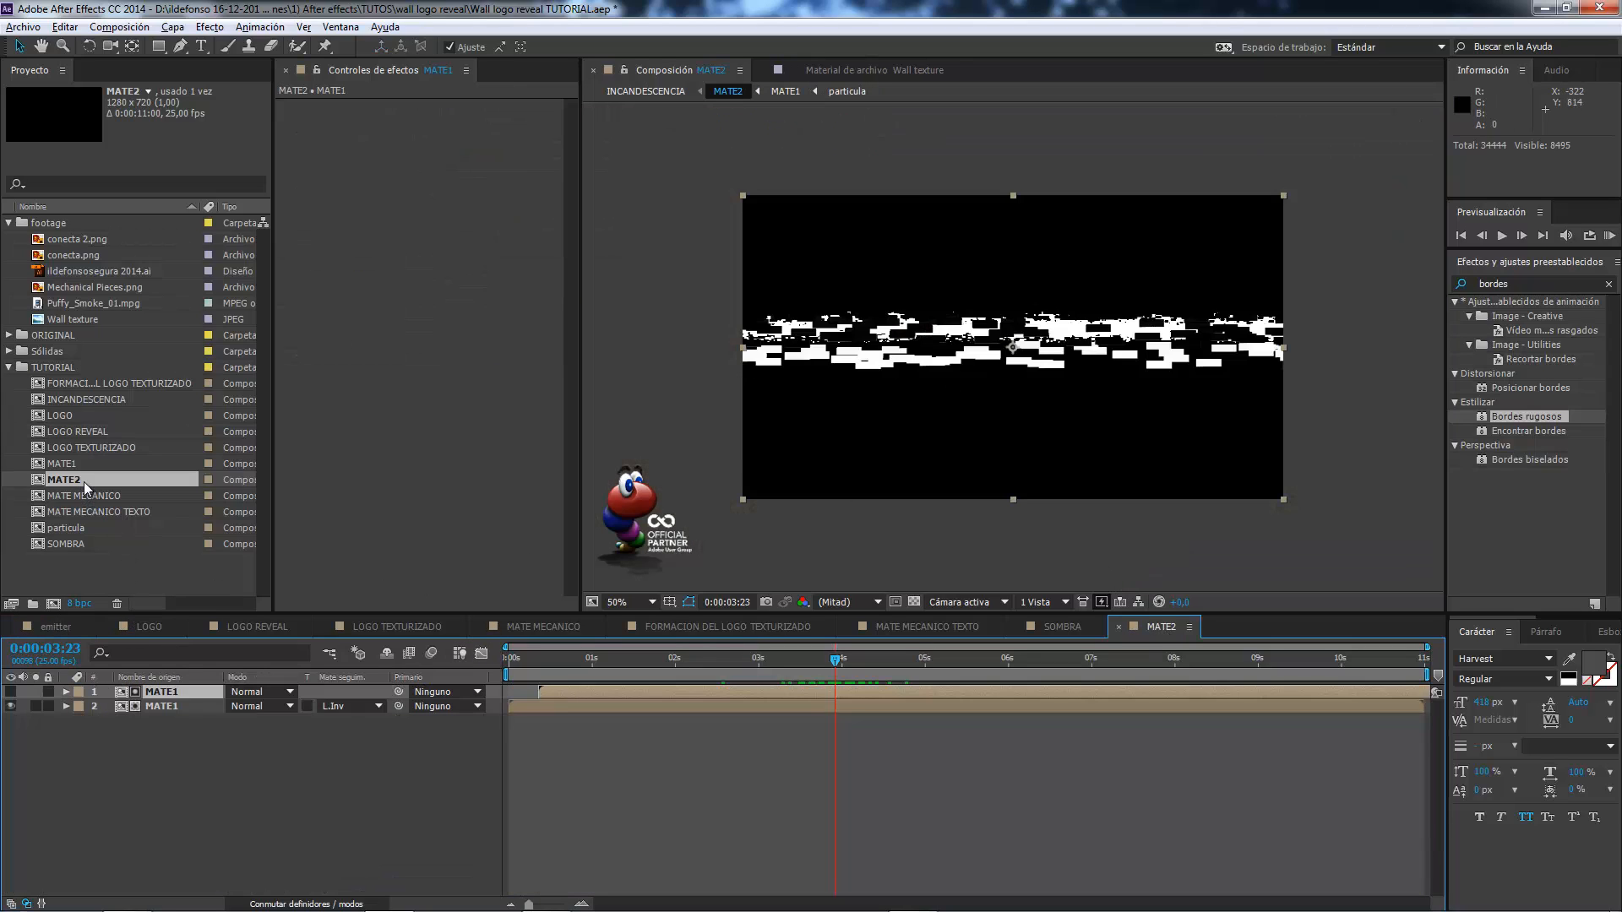
# Open the MATE MECANICO TEXTO composition, review its mechanical lettering up to 0:00:04:08, and close it.
pyautogui.click(93, 510)
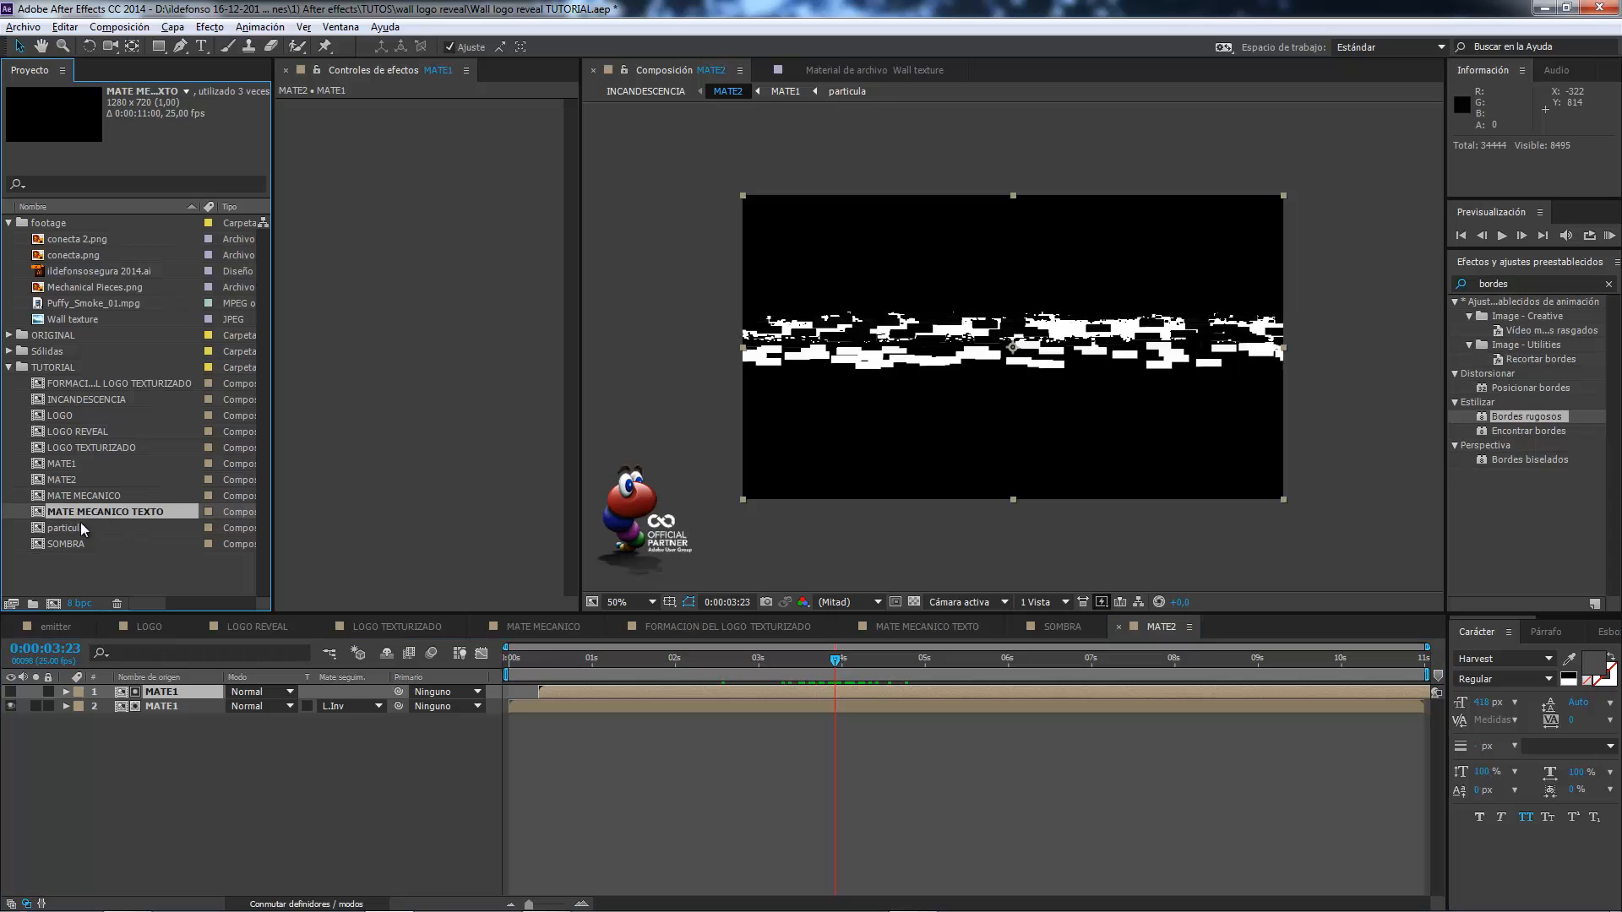
pyautogui.doubleClick(125, 511)
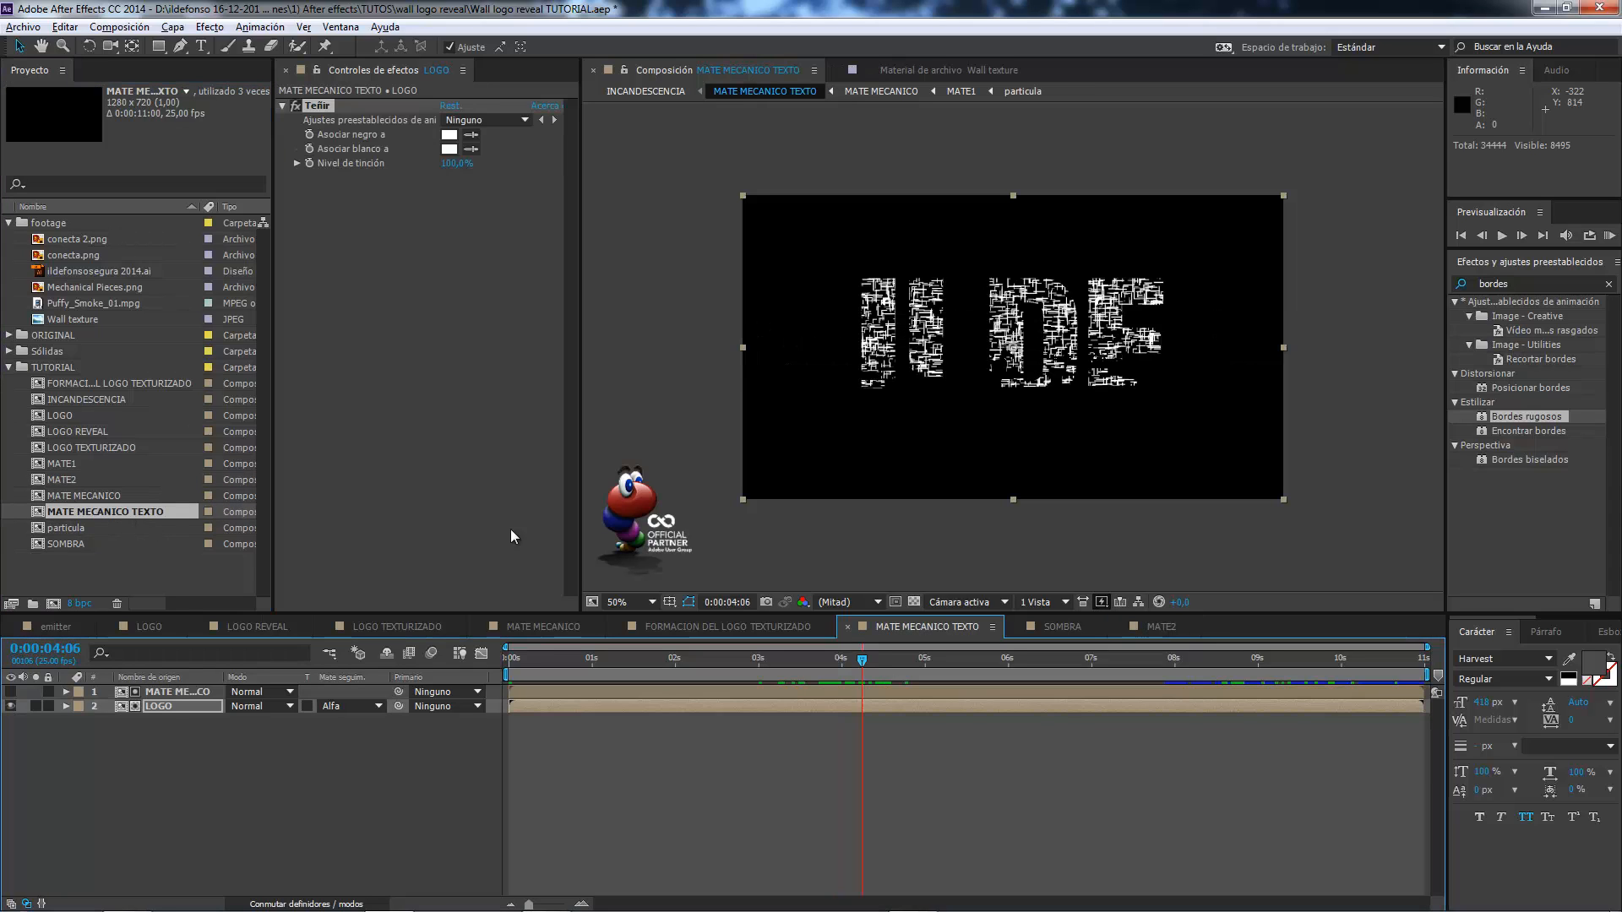
pyautogui.moveTo(857, 664)
pyautogui.mouseDown()
pyautogui.moveTo(720, 663)
pyautogui.moveTo(868, 669)
pyautogui.mouseUp()
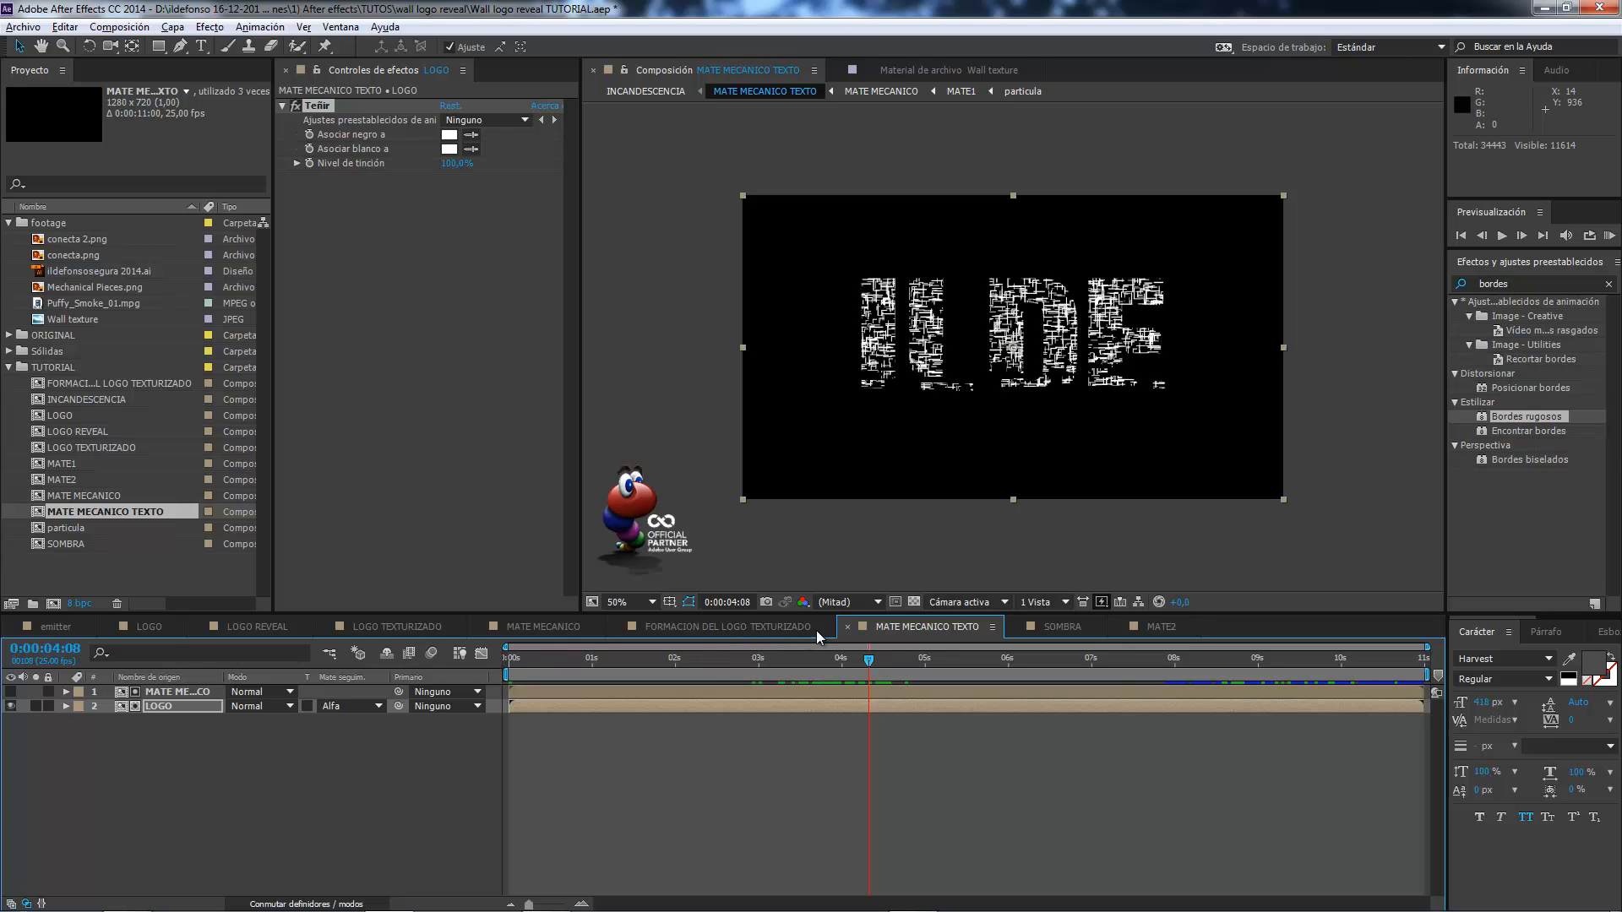
pyautogui.click(848, 627)
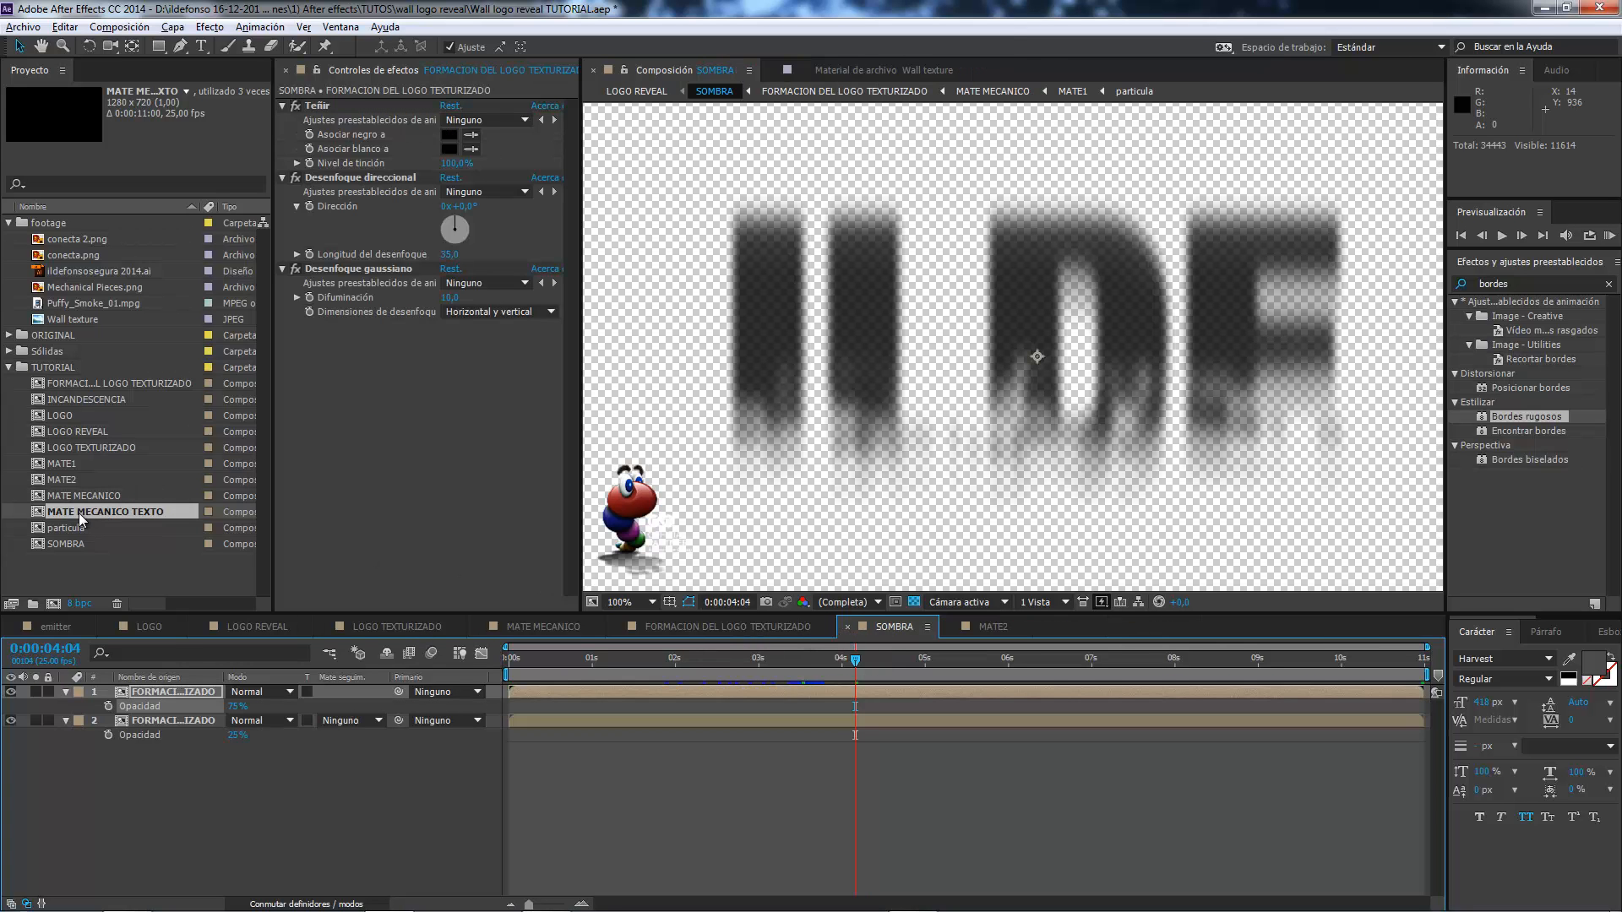
# Create a new composition from MATE MECANICO TEXTO and rename it INCANDESCENCIA.
pyautogui.click(101, 513)
pyautogui.moveTo(100, 511); pyautogui.dragTo(55, 600)
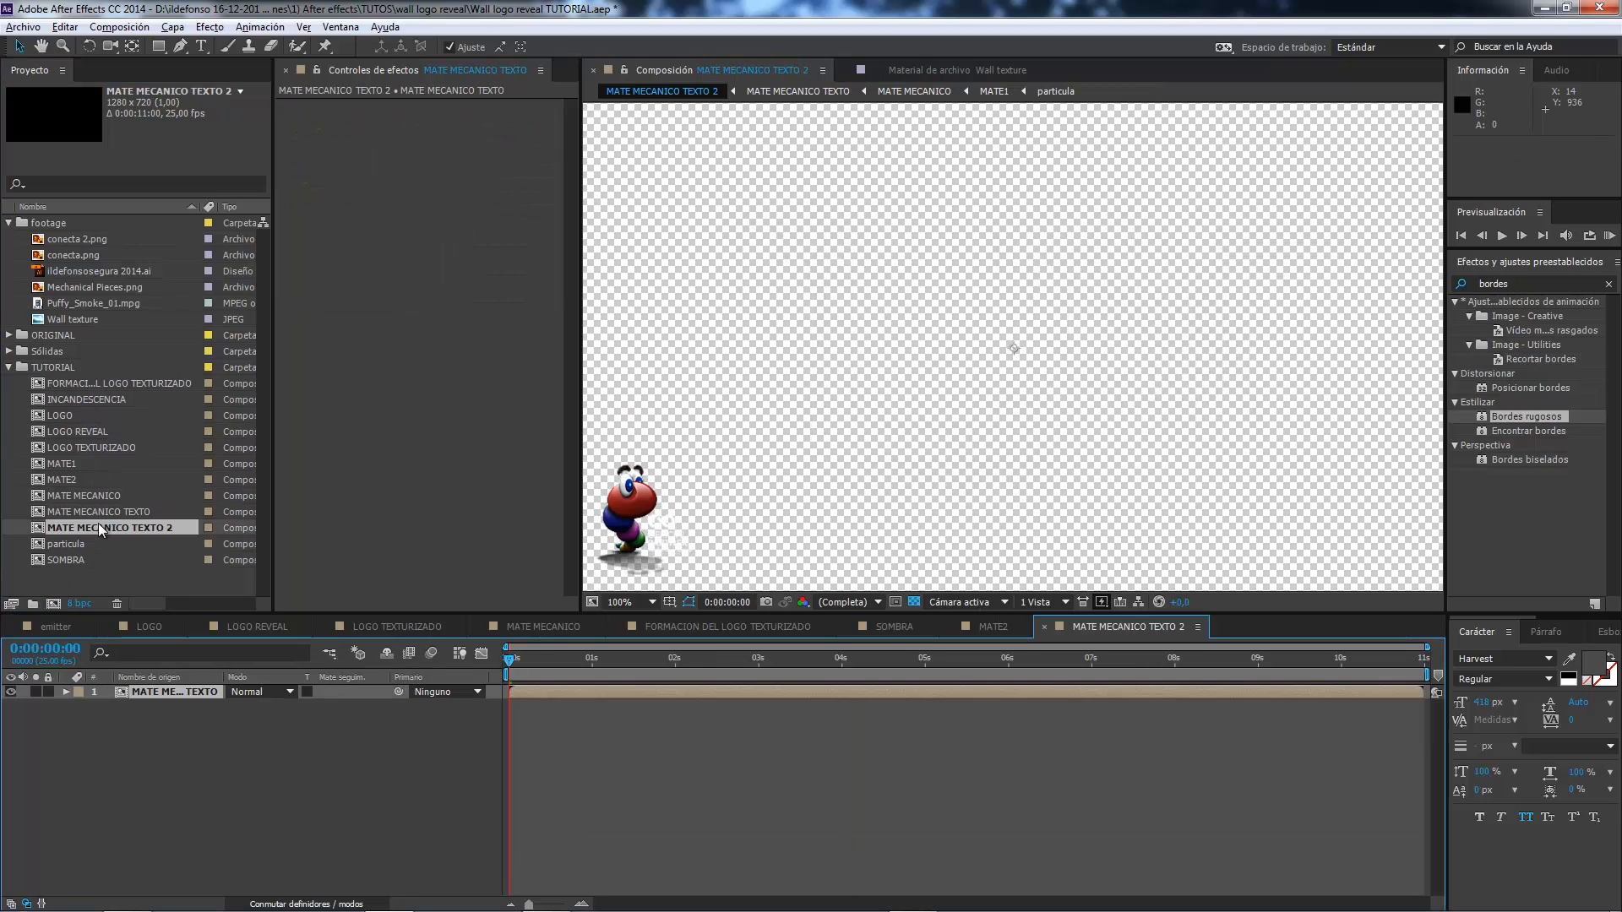
pyautogui.click(101, 529)
pyautogui.press('Return')
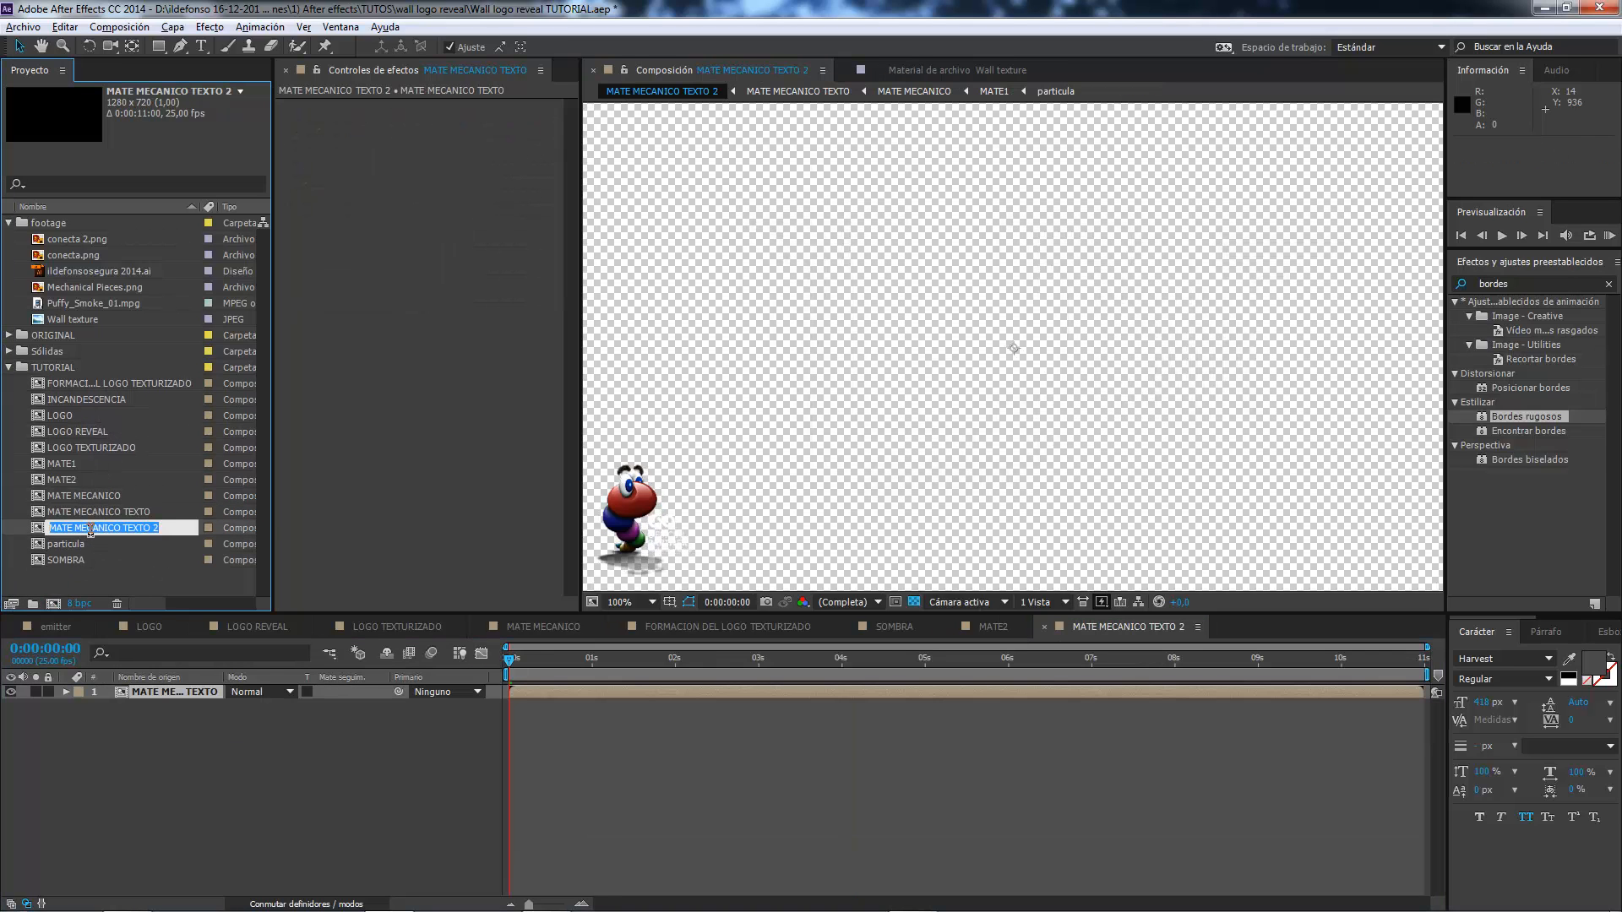
pyautogui.write('in')
pyautogui.press('Return')
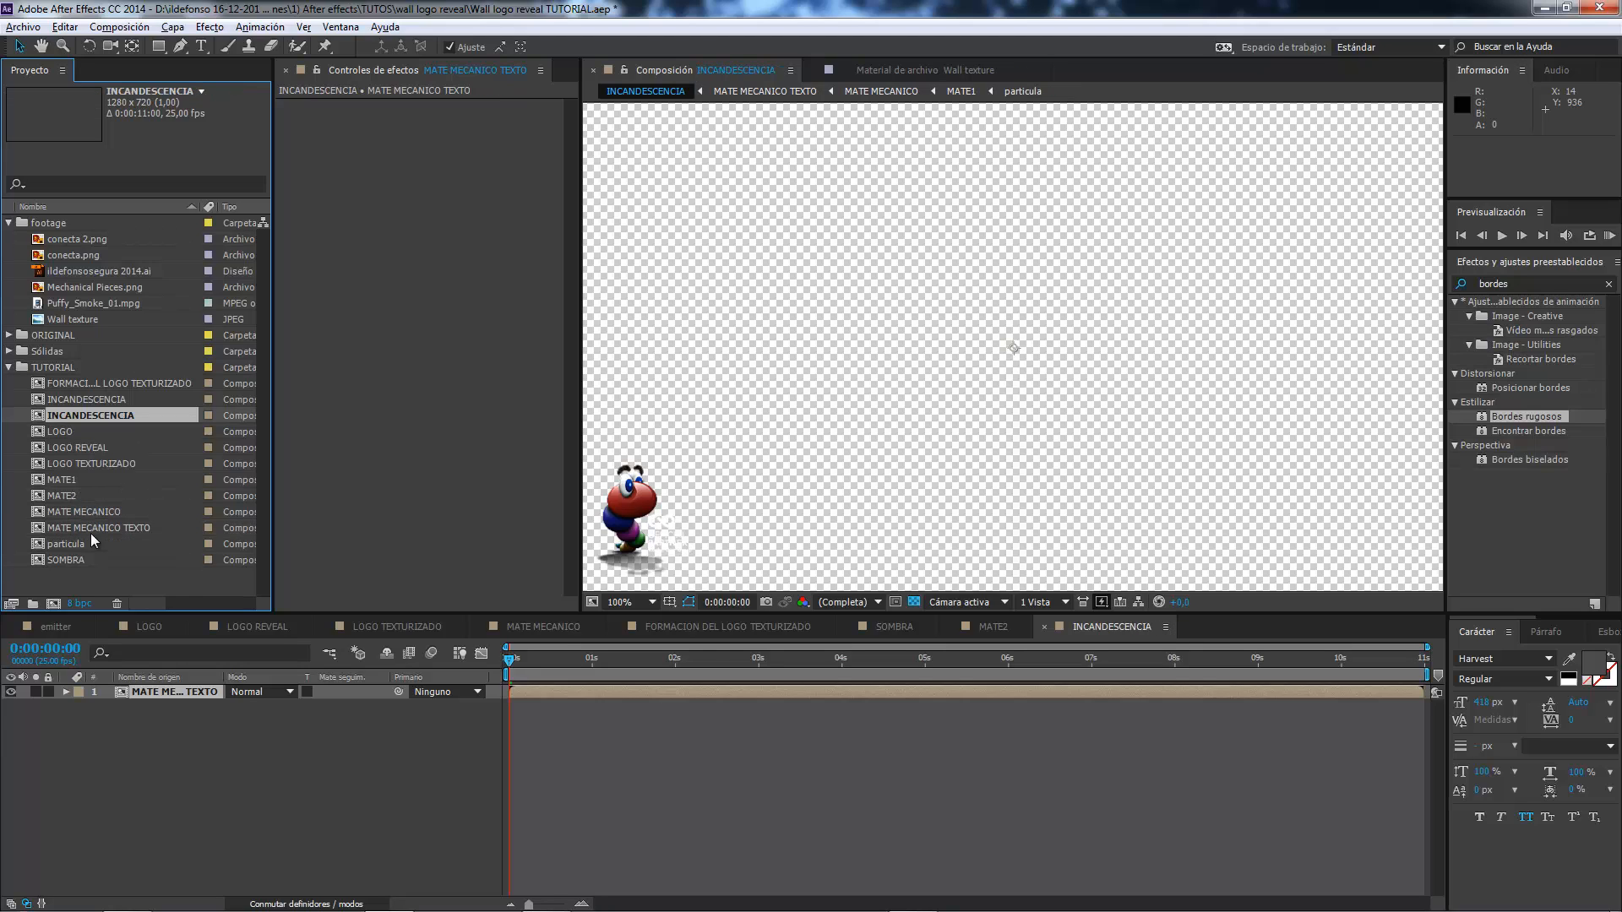
# Turn off the transparency grid in the new INCANDESCENCIA composition and view the mechanical text at 0:00:03:16.
pyautogui.doubleClick(99, 416)
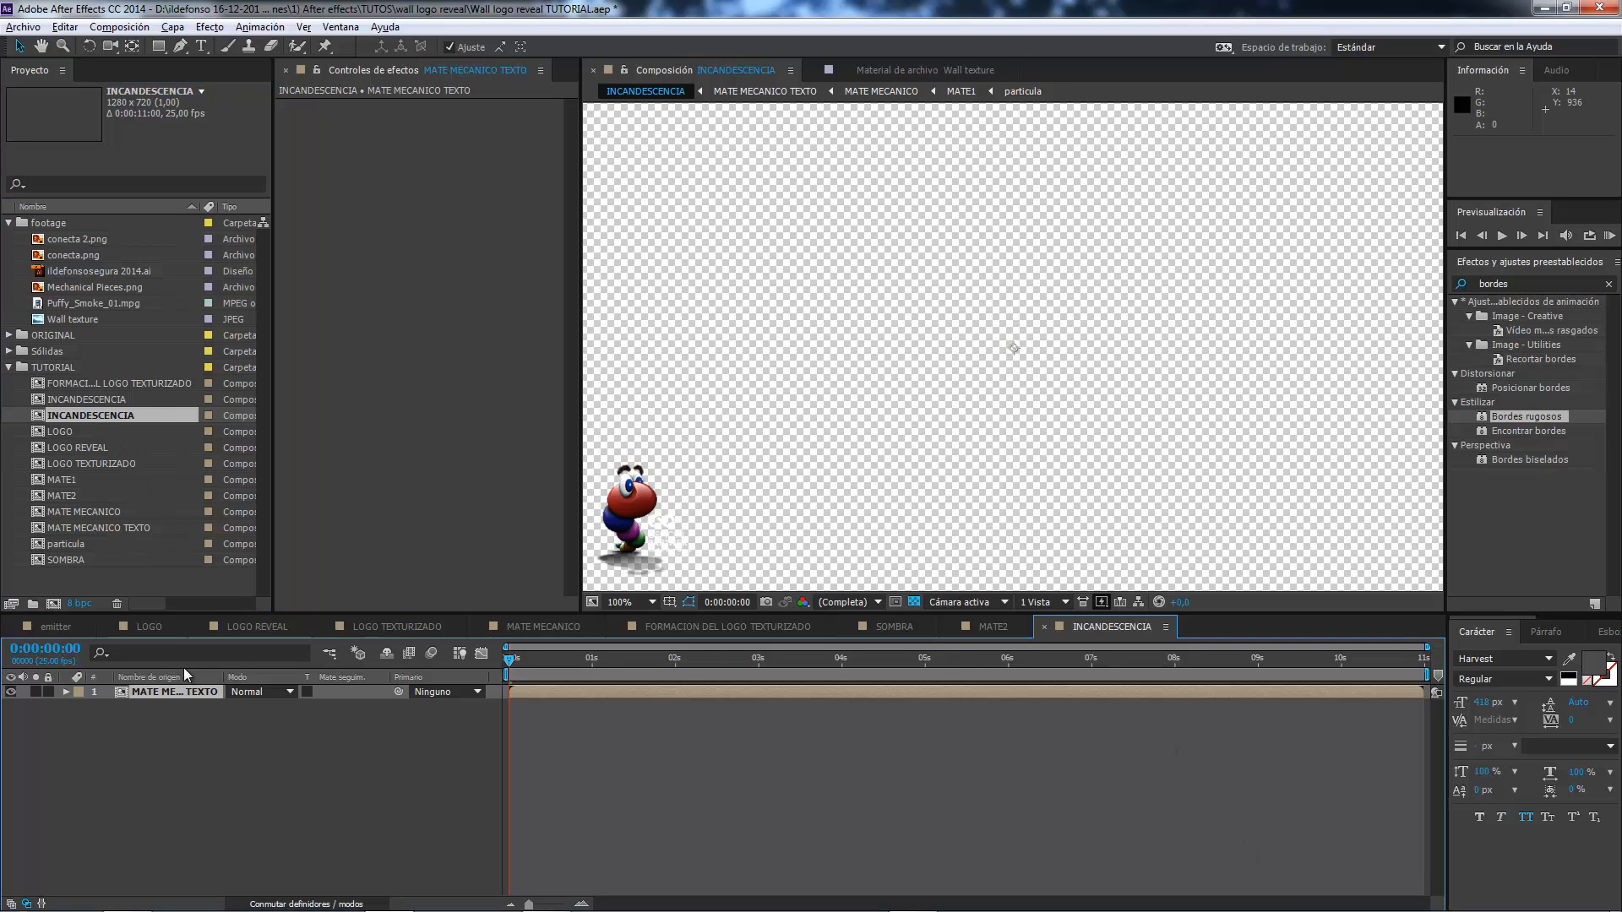
pyautogui.click(149, 693)
pyautogui.moveTo(528, 656); pyautogui.dragTo(645, 659)
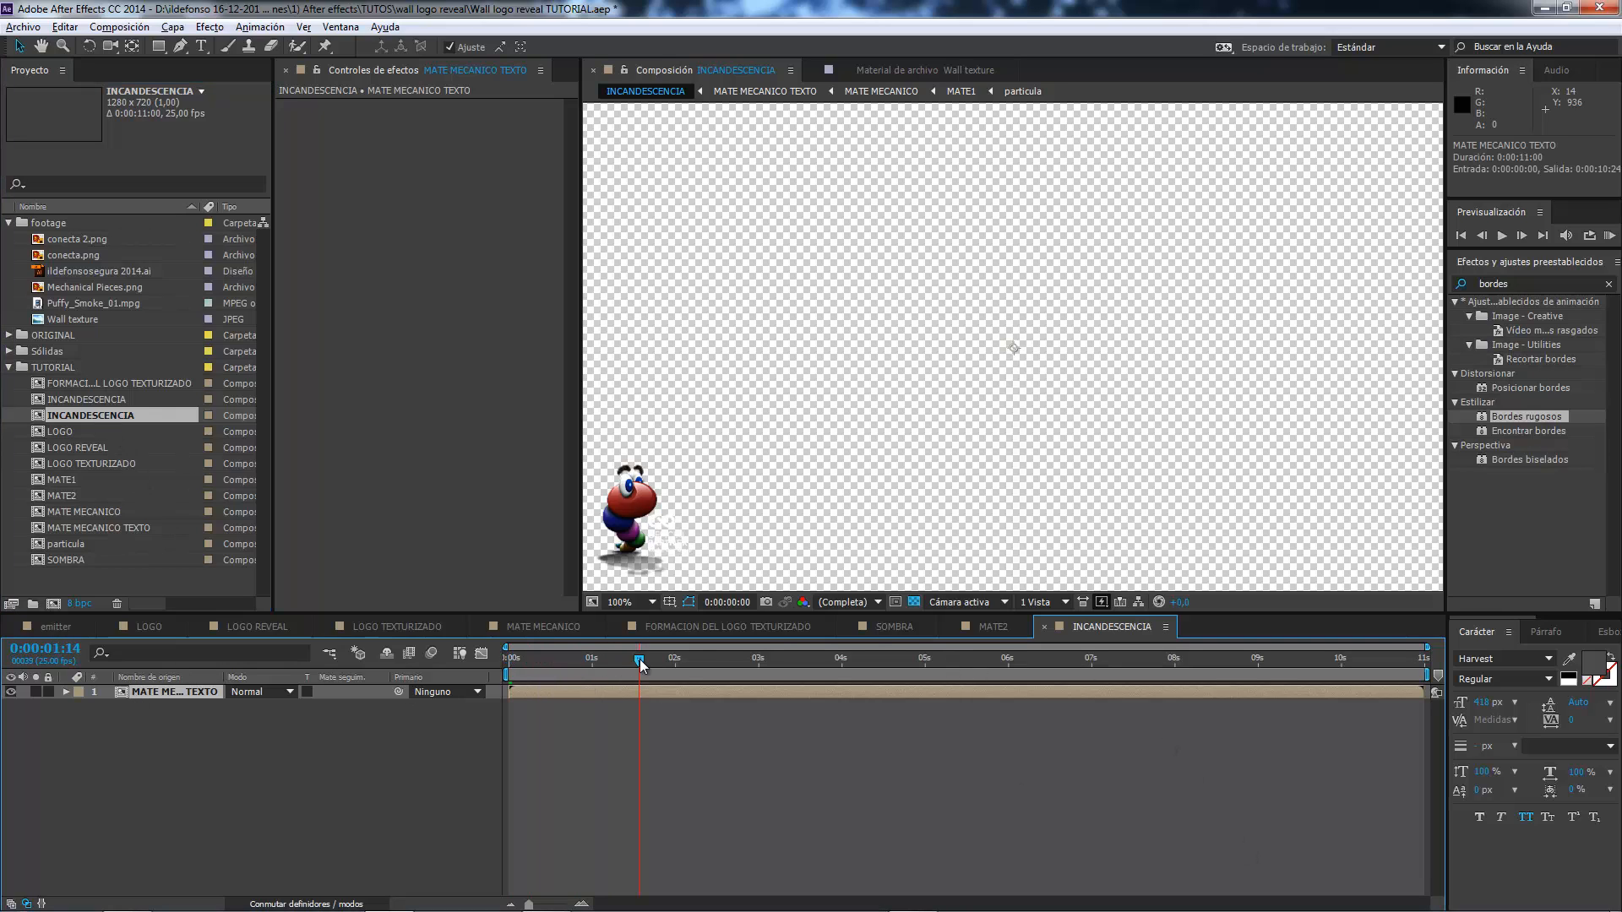
pyautogui.press('capslock')
pyautogui.press('capslock')
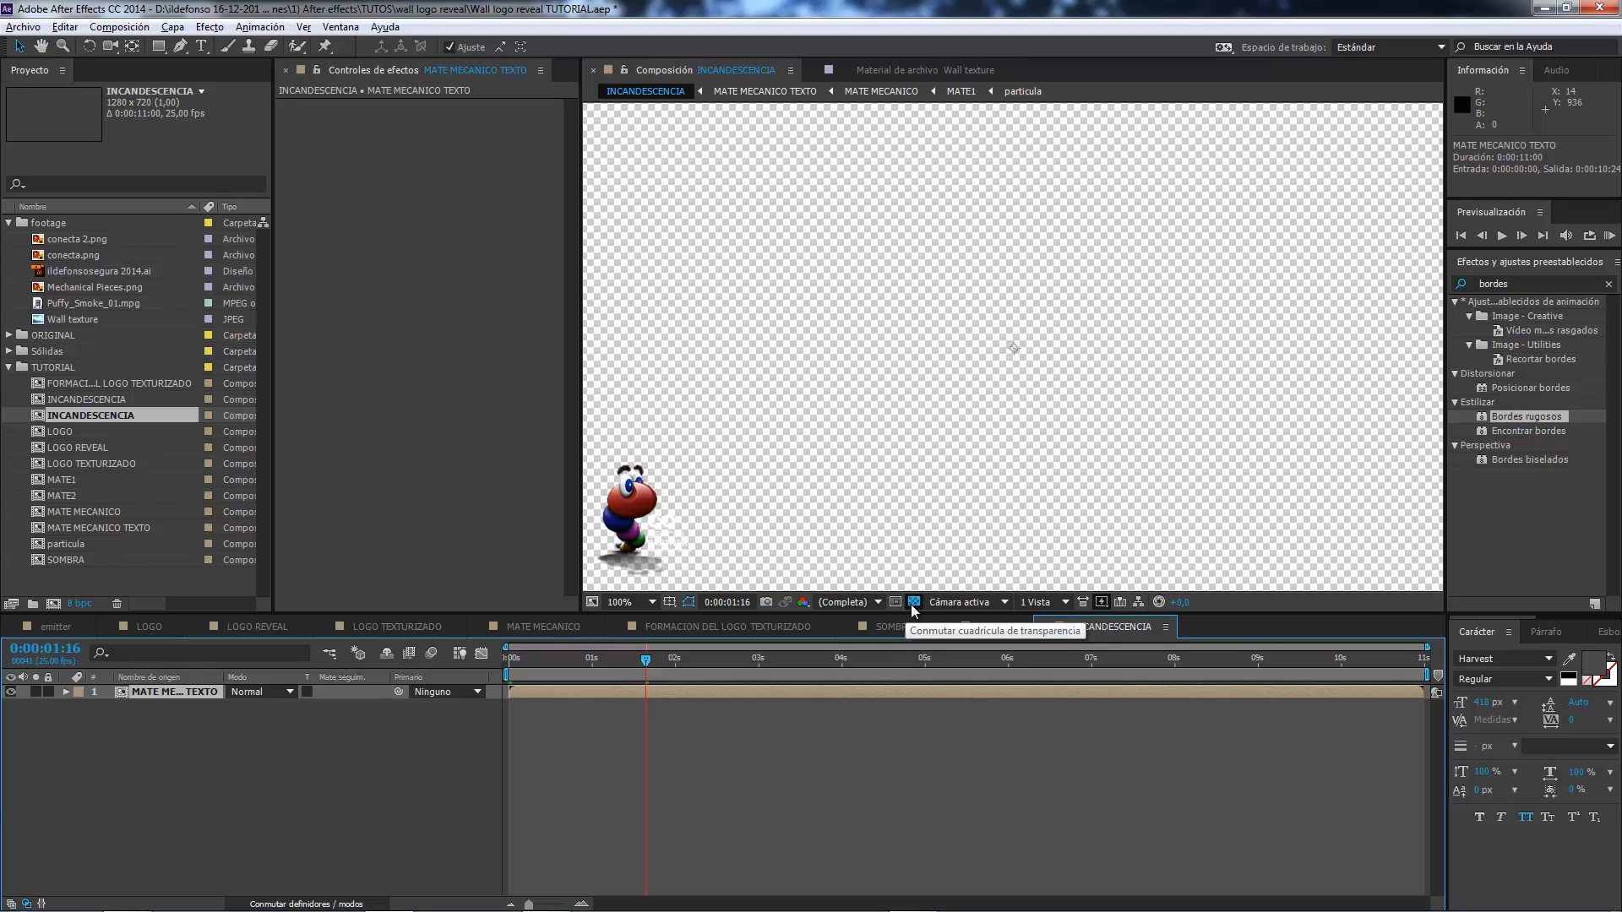
pyautogui.click(915, 603)
pyautogui.moveTo(681, 661); pyautogui.dragTo(811, 663)
pyautogui.press(',')
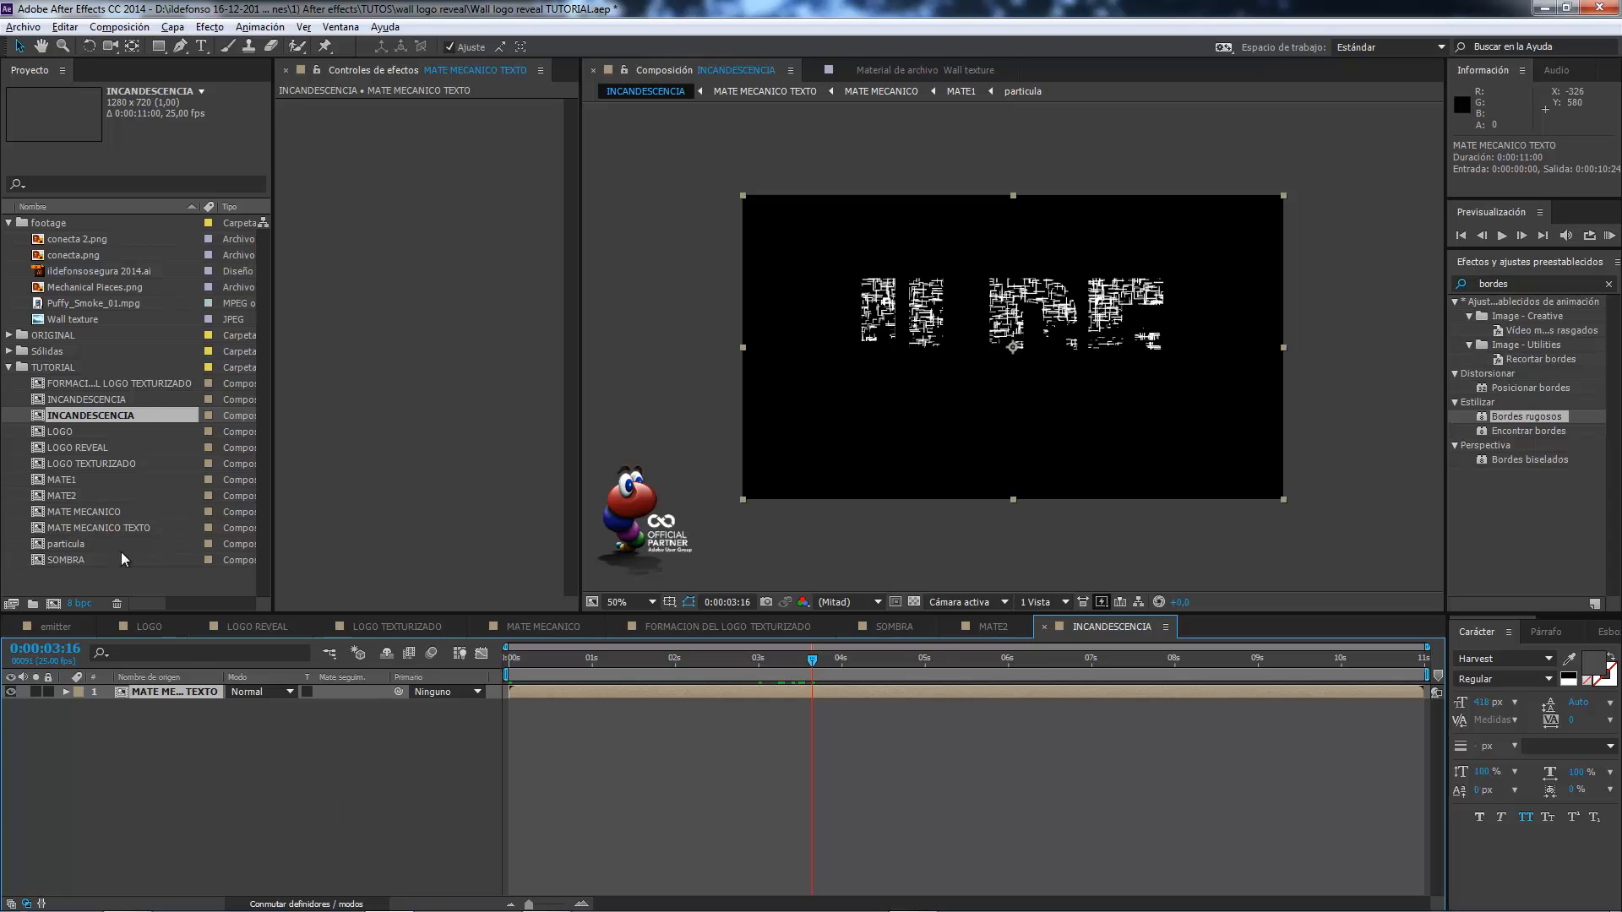
# Add MATE2 above the MATE MECANICO TEXTO layer and use it as that layer's luma matte.
pyautogui.click(77, 499)
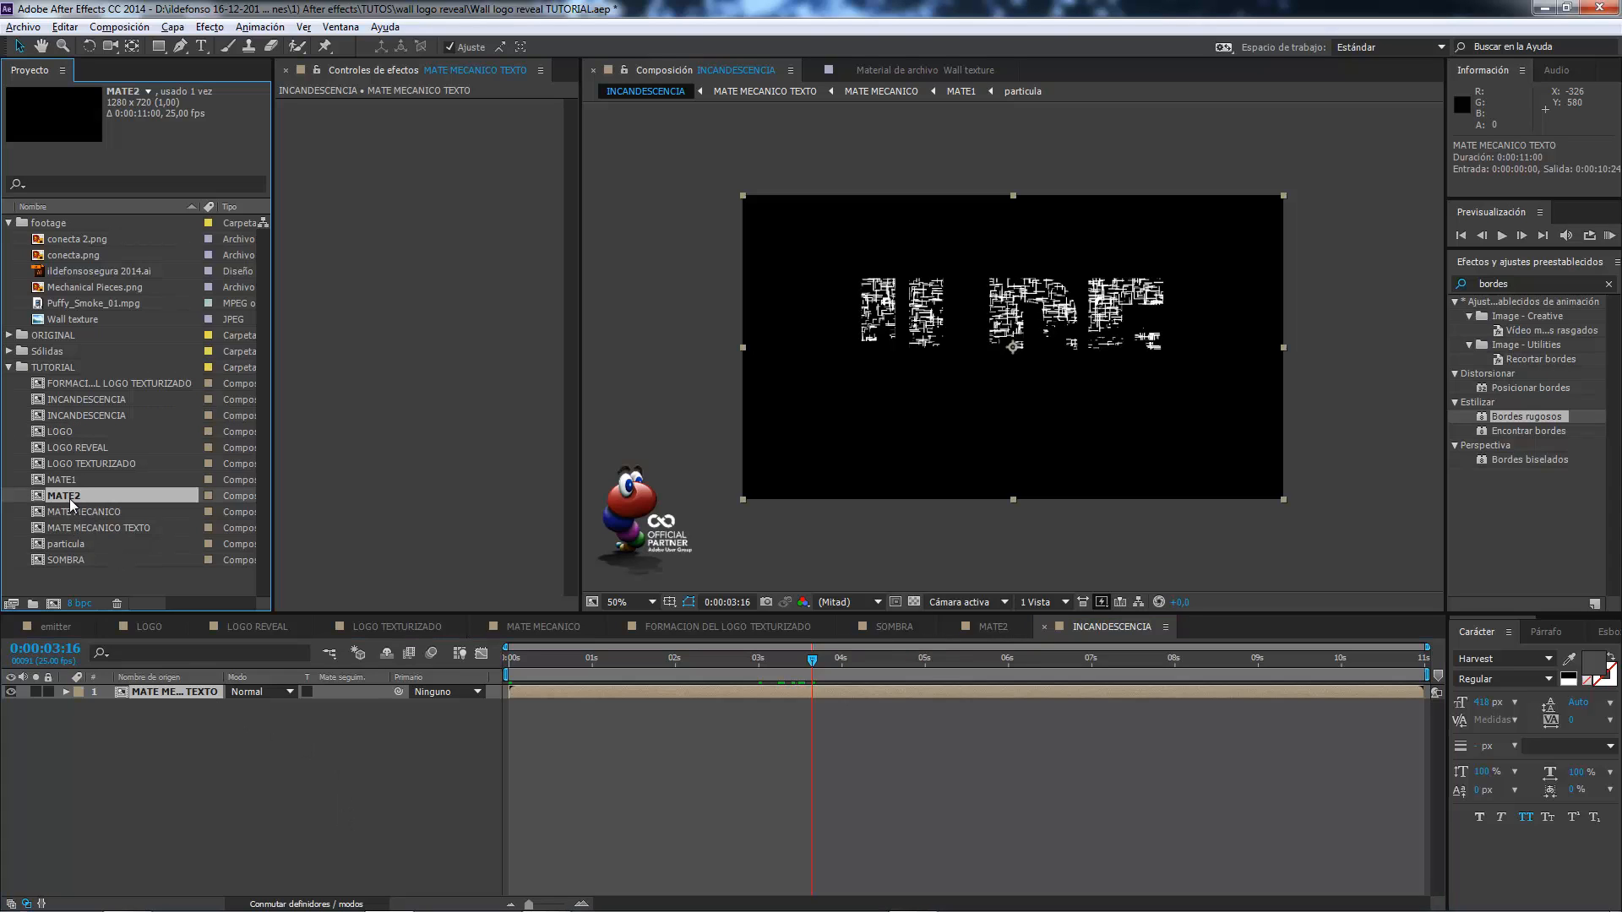
pyautogui.moveTo(69, 499); pyautogui.dragTo(122, 687)
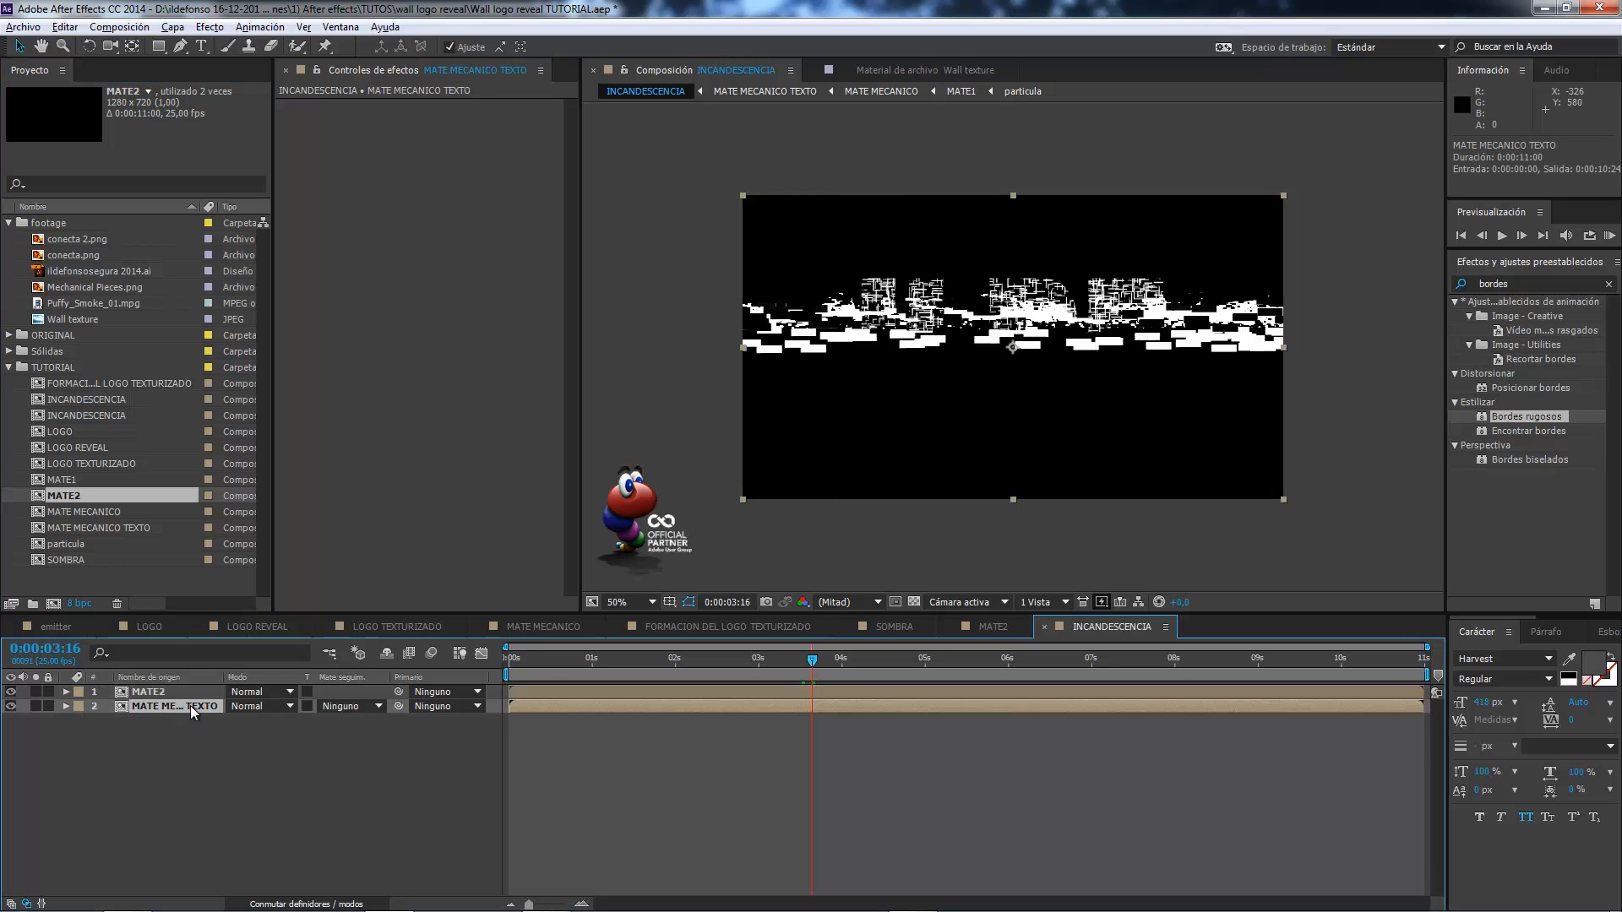
pyautogui.moveTo(812, 659)
pyautogui.mouseDown()
pyautogui.moveTo(687, 657)
pyautogui.moveTo(824, 651)
pyautogui.mouseUp()
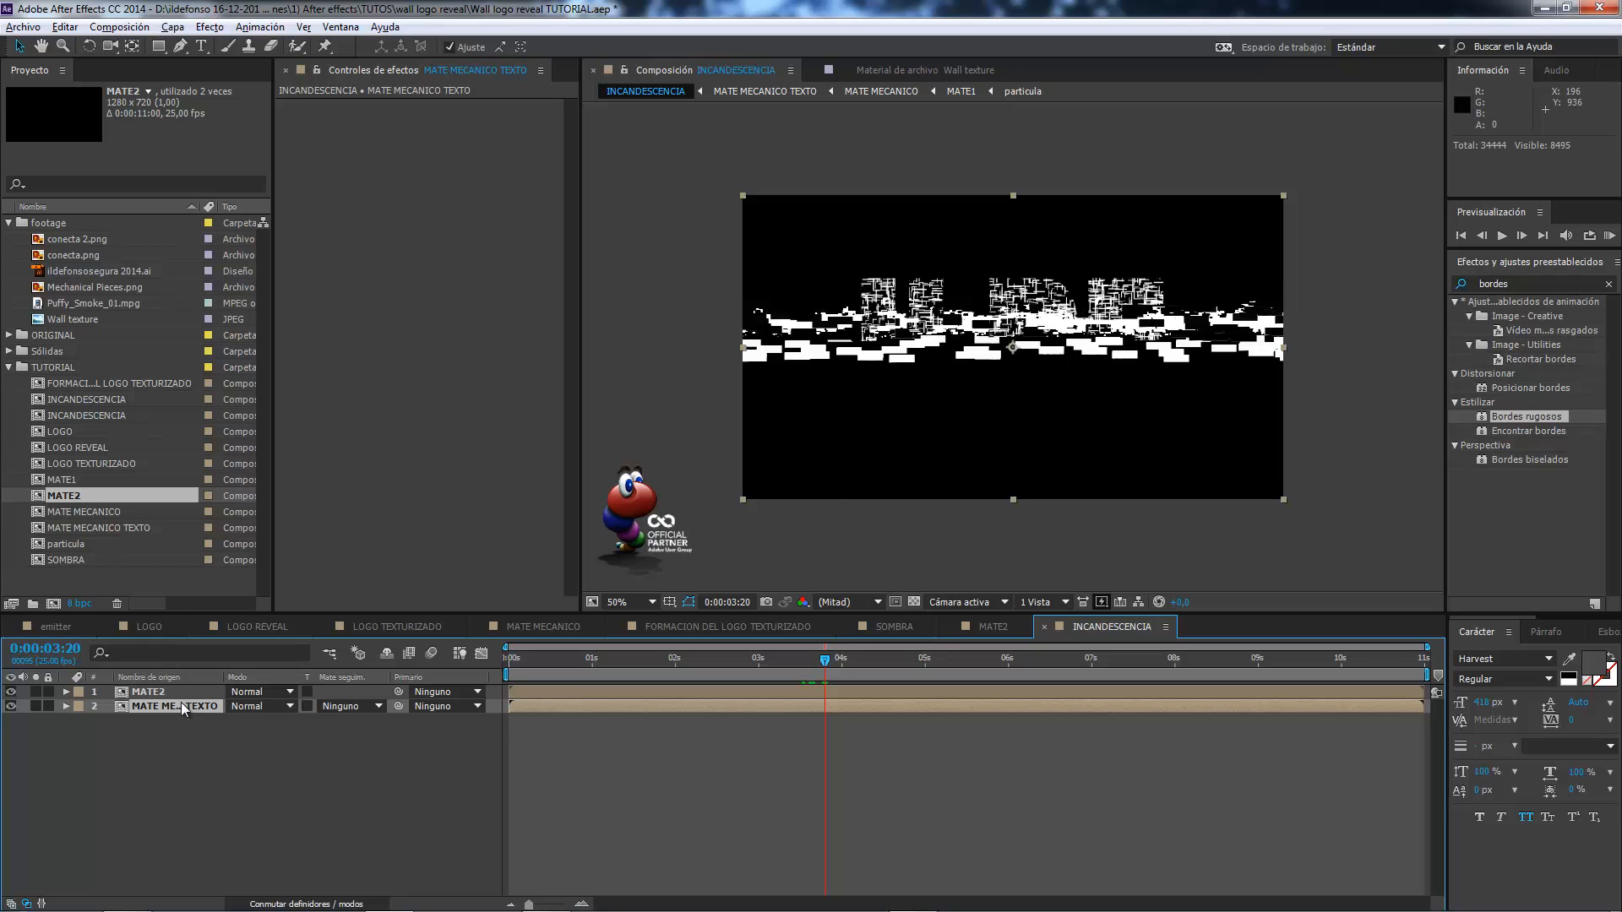
pyautogui.click(377, 708)
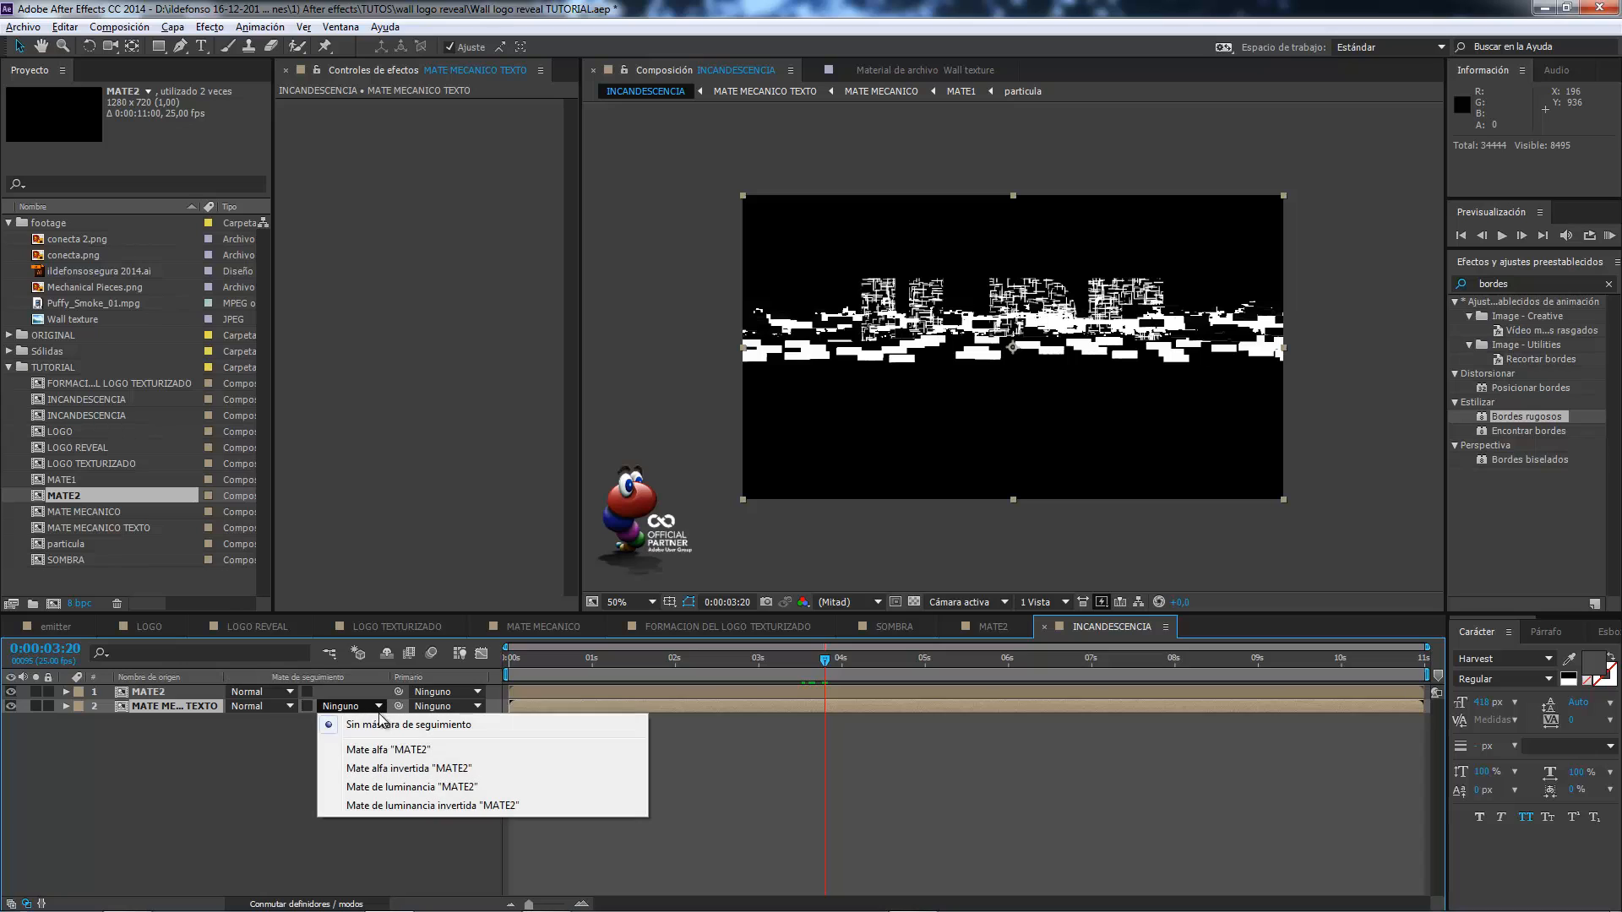
pyautogui.click(391, 792)
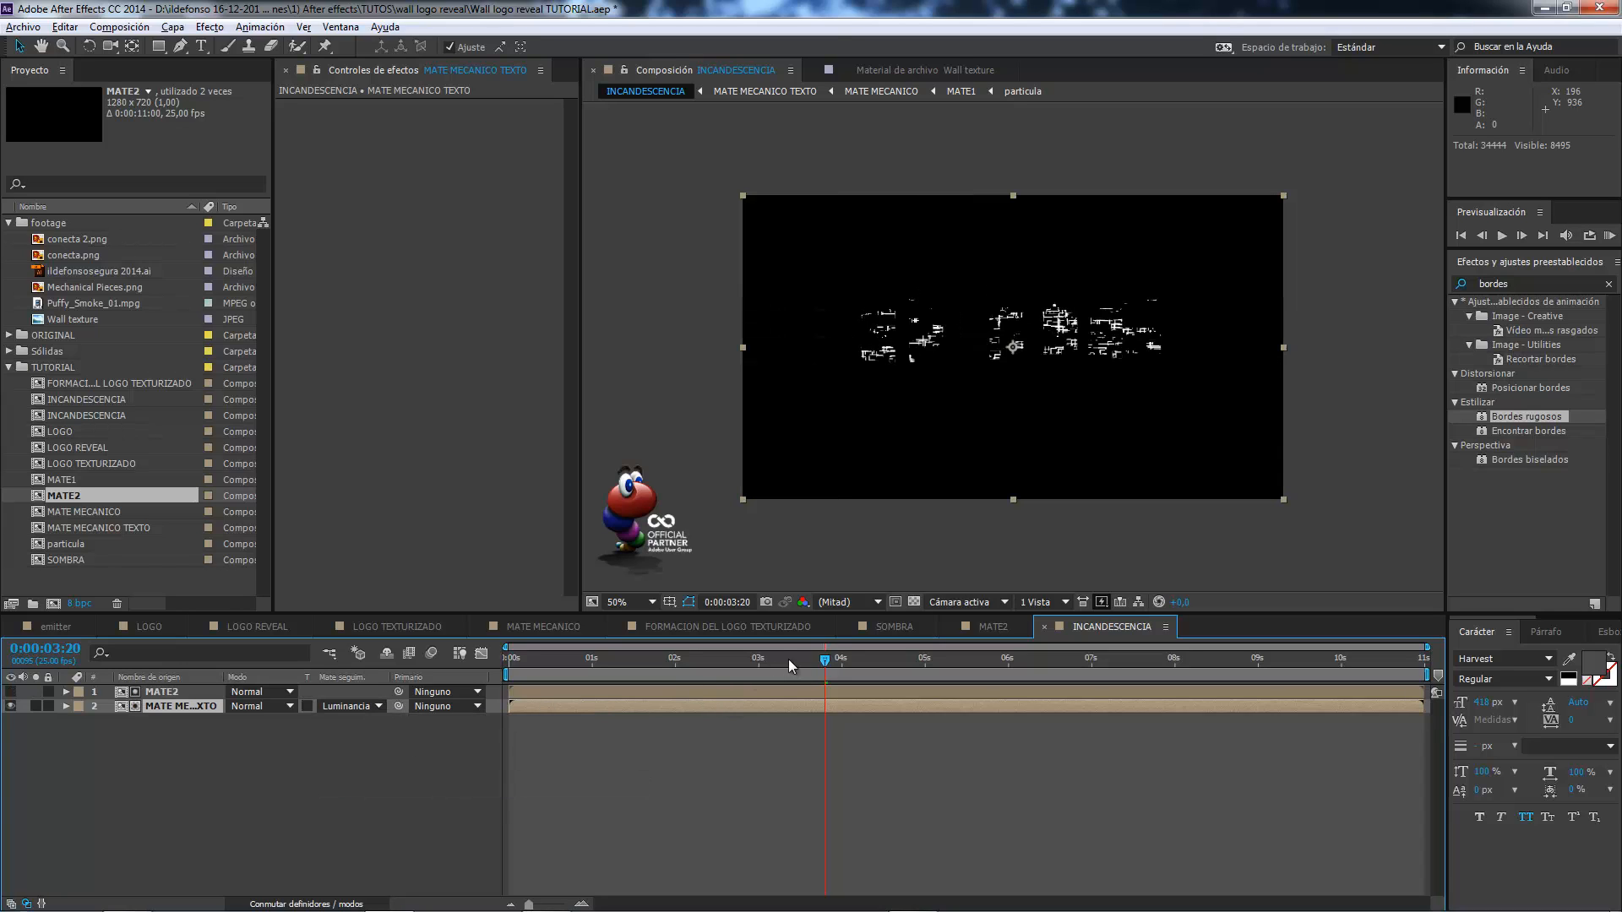
pyautogui.moveTo(823, 662)
pyautogui.mouseDown()
pyautogui.moveTo(686, 663)
pyautogui.moveTo(813, 671)
pyautogui.mouseUp()
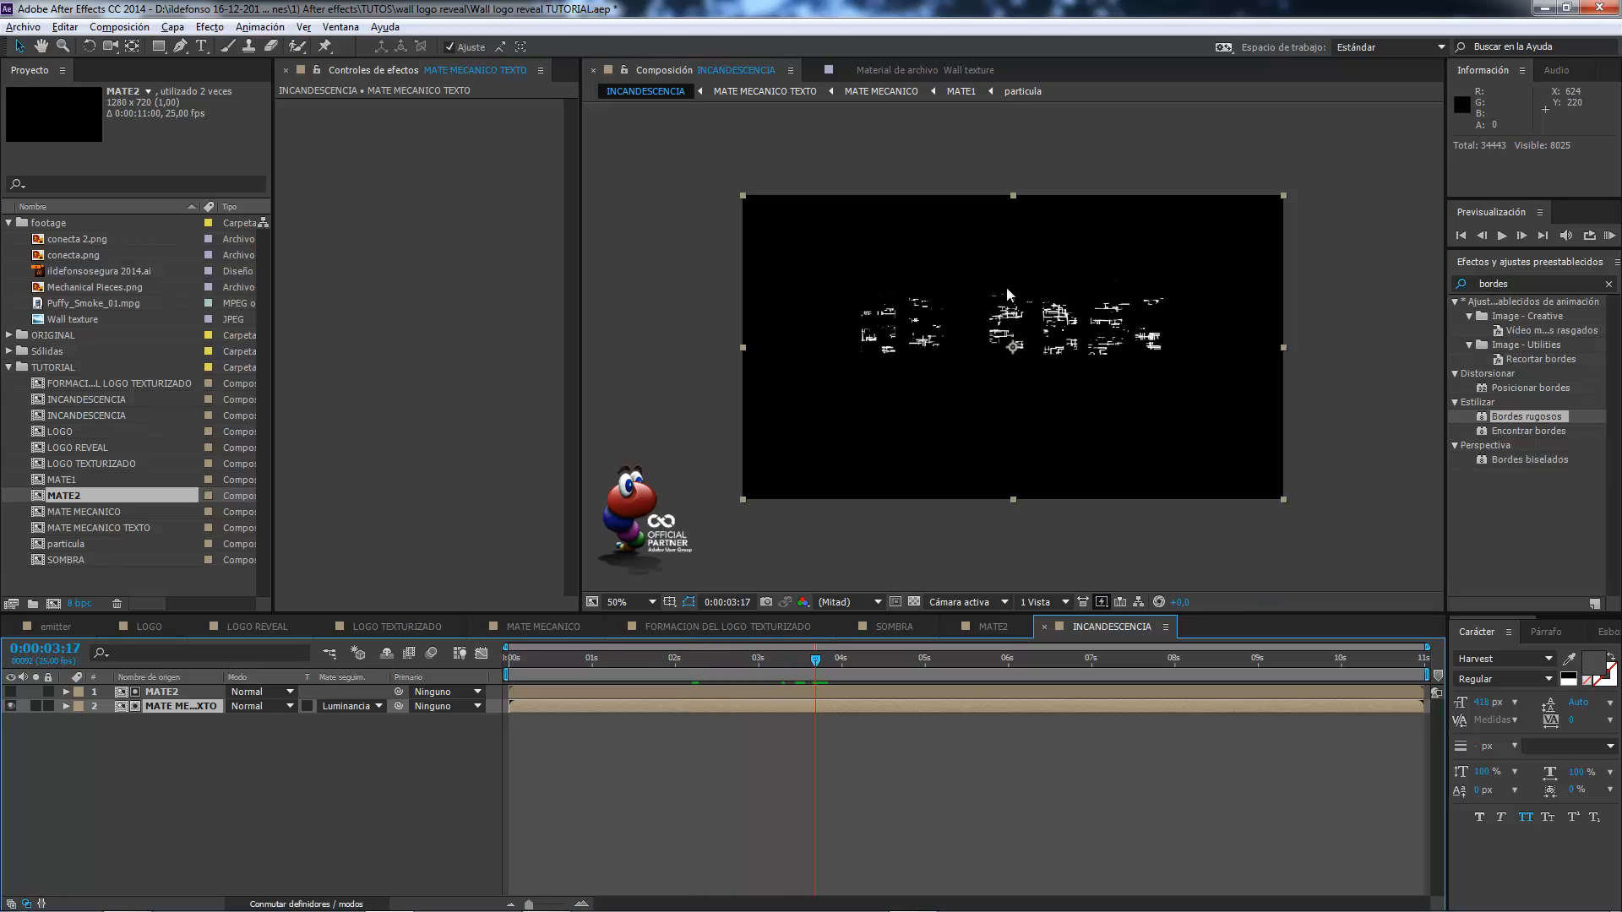
pyautogui.press('.')
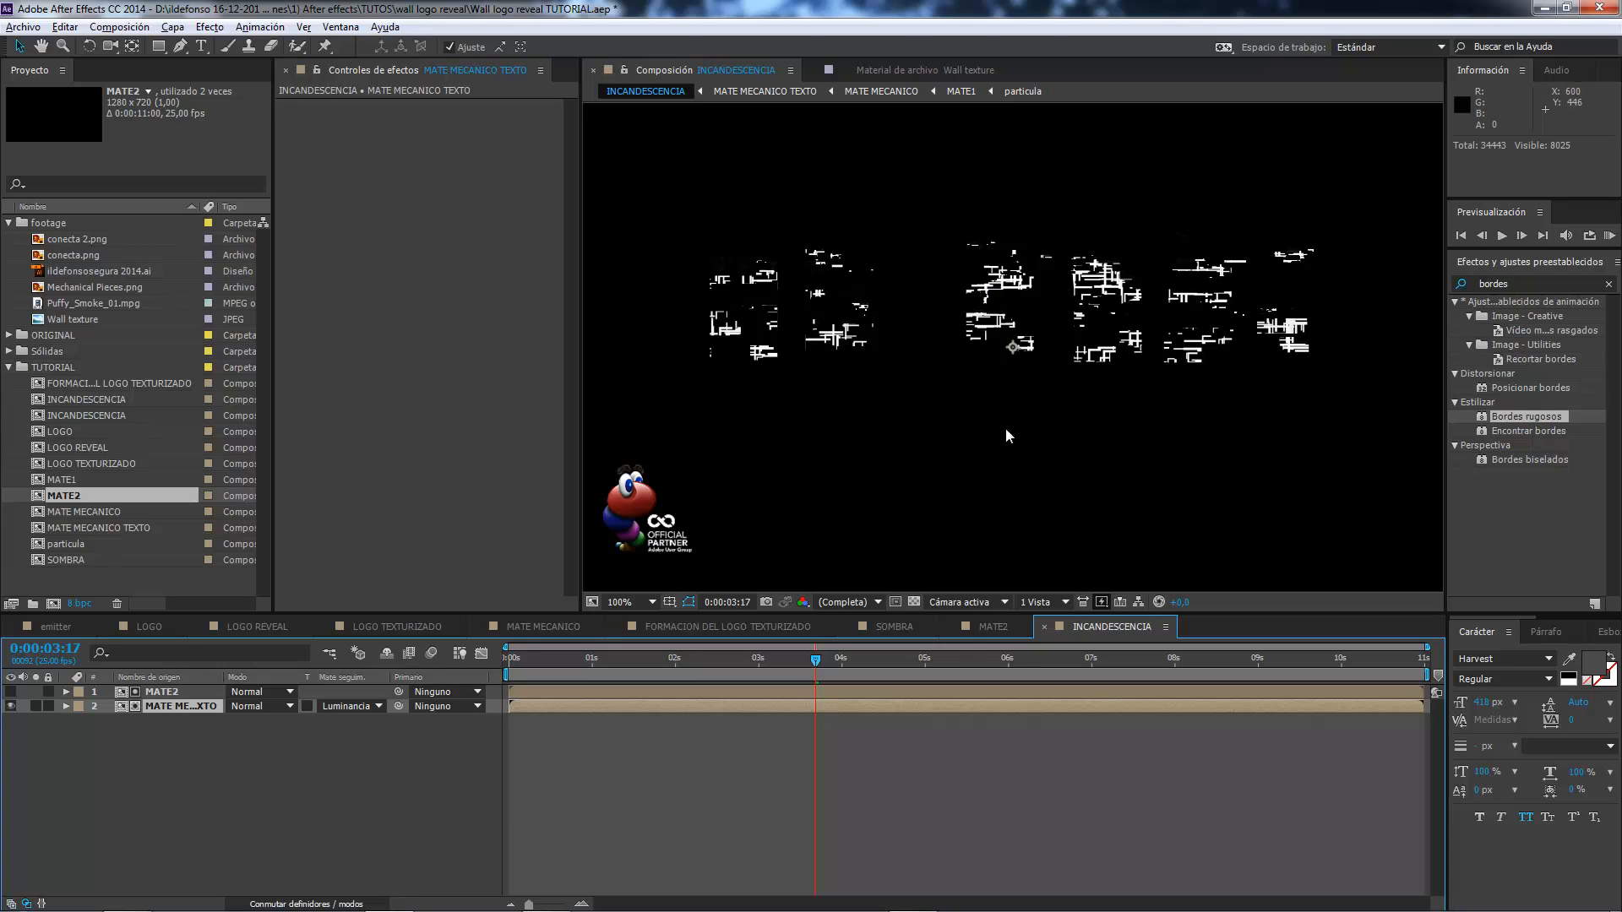
# Shift the upper MATE1 layer in MATE2 to start at 0:00:00:05, and check the thinner band in INCANDESCENCIA.
pyautogui.click(990, 627)
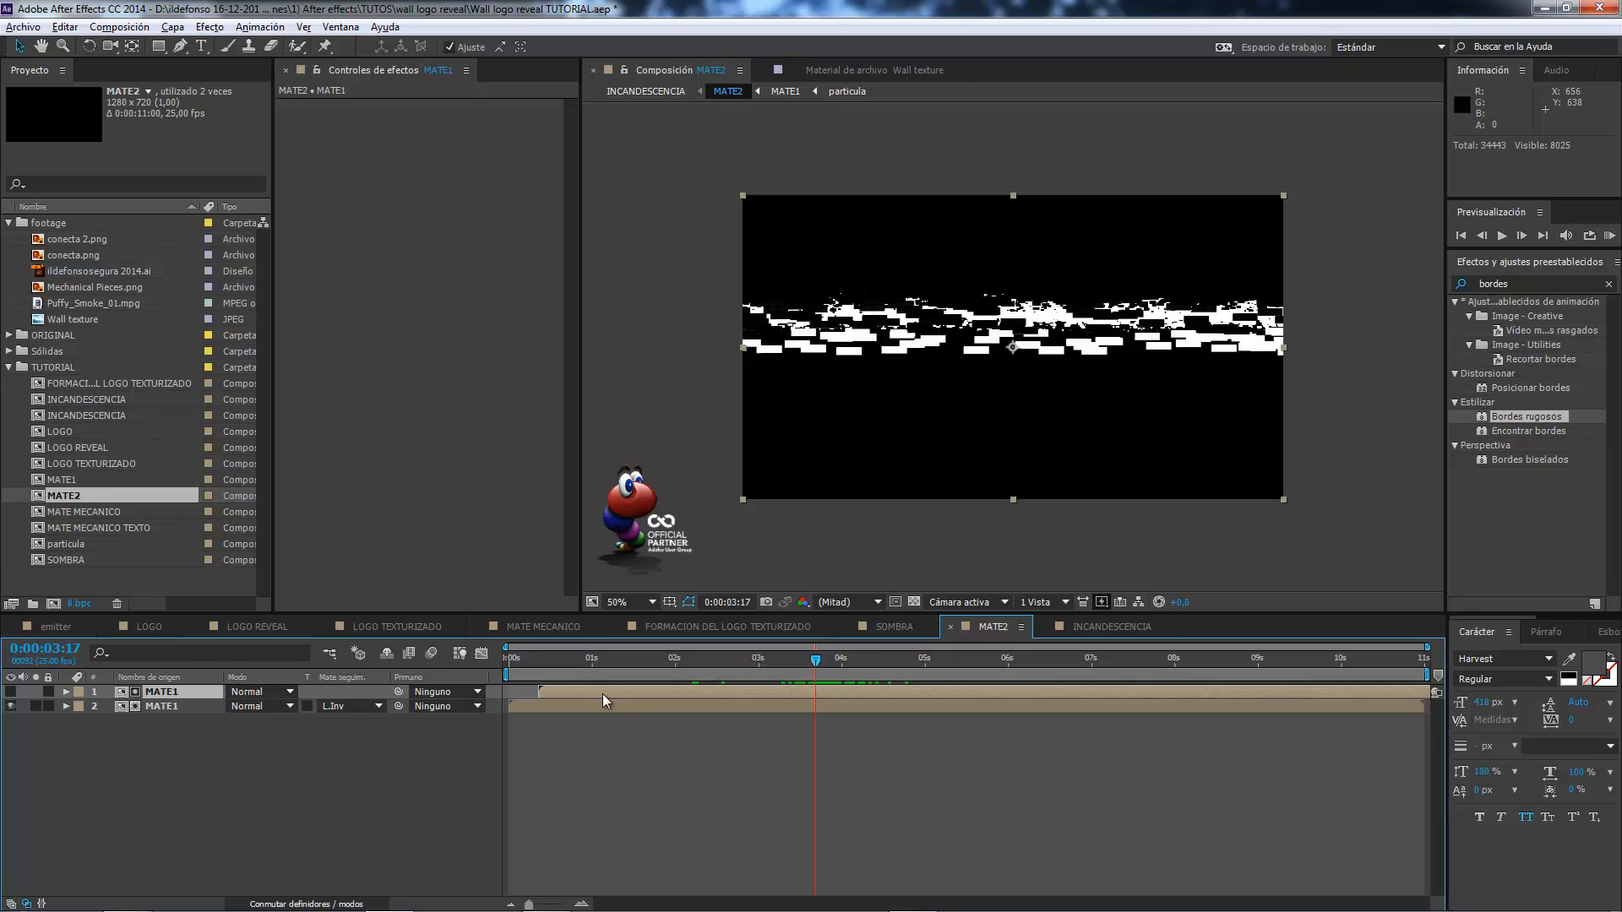
pyautogui.moveTo(601, 694); pyautogui.dragTo(590, 696)
pyautogui.click(1095, 628)
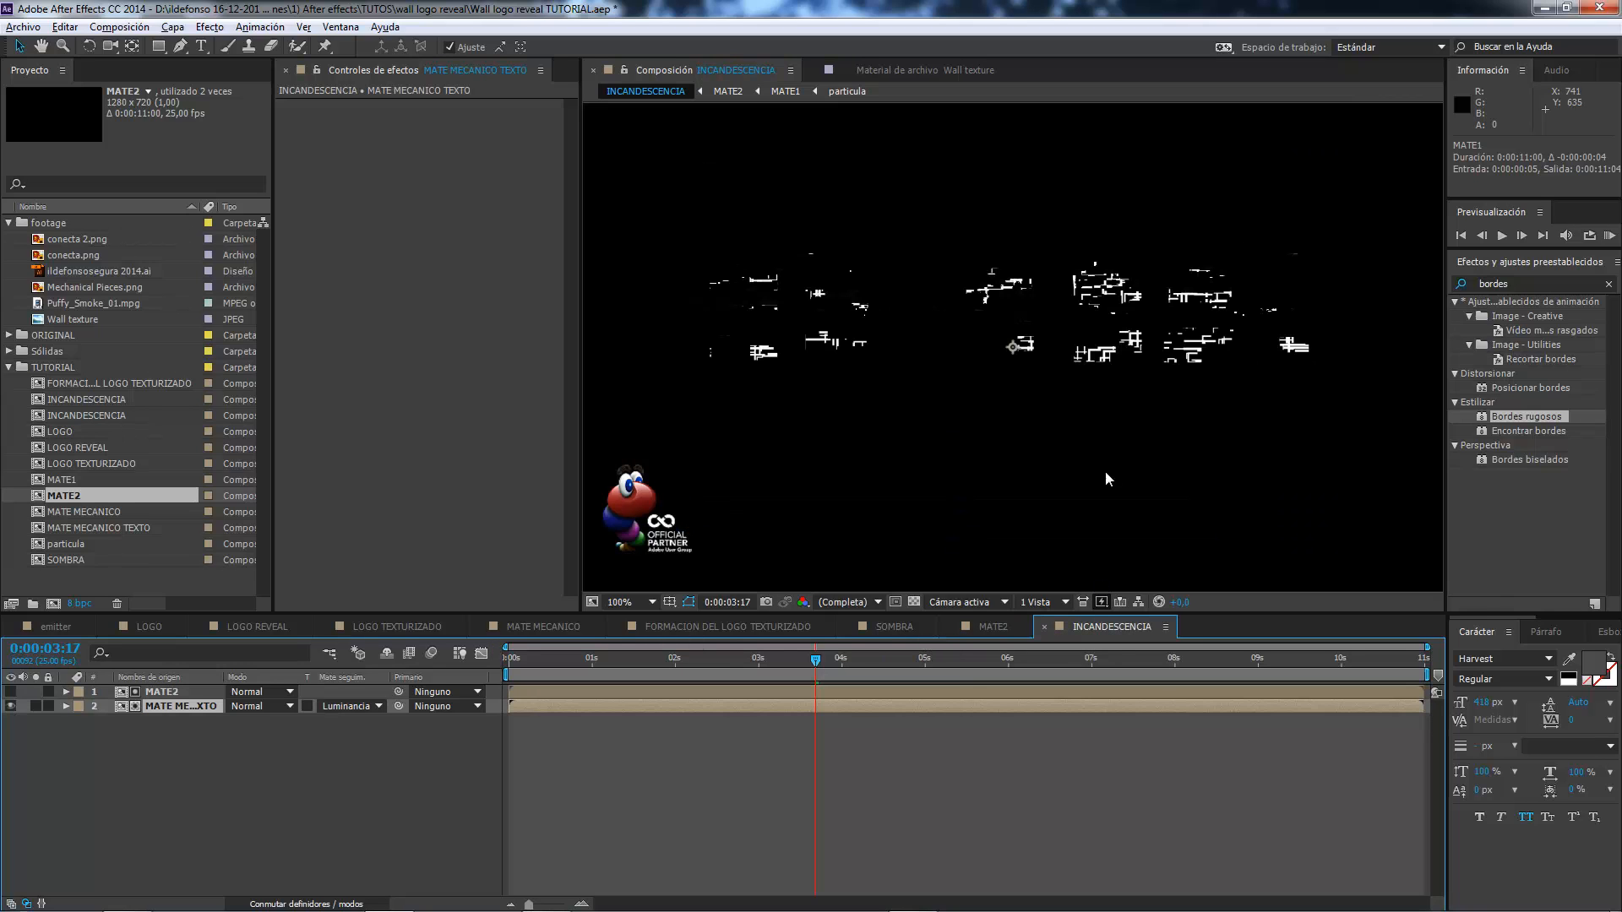
pyautogui.moveTo(832, 663)
pyautogui.mouseDown()
pyautogui.moveTo(892, 660)
pyautogui.moveTo(777, 647)
pyautogui.moveTo(881, 662)
pyautogui.moveTo(748, 661)
pyautogui.moveTo(840, 669)
pyautogui.mouseUp()
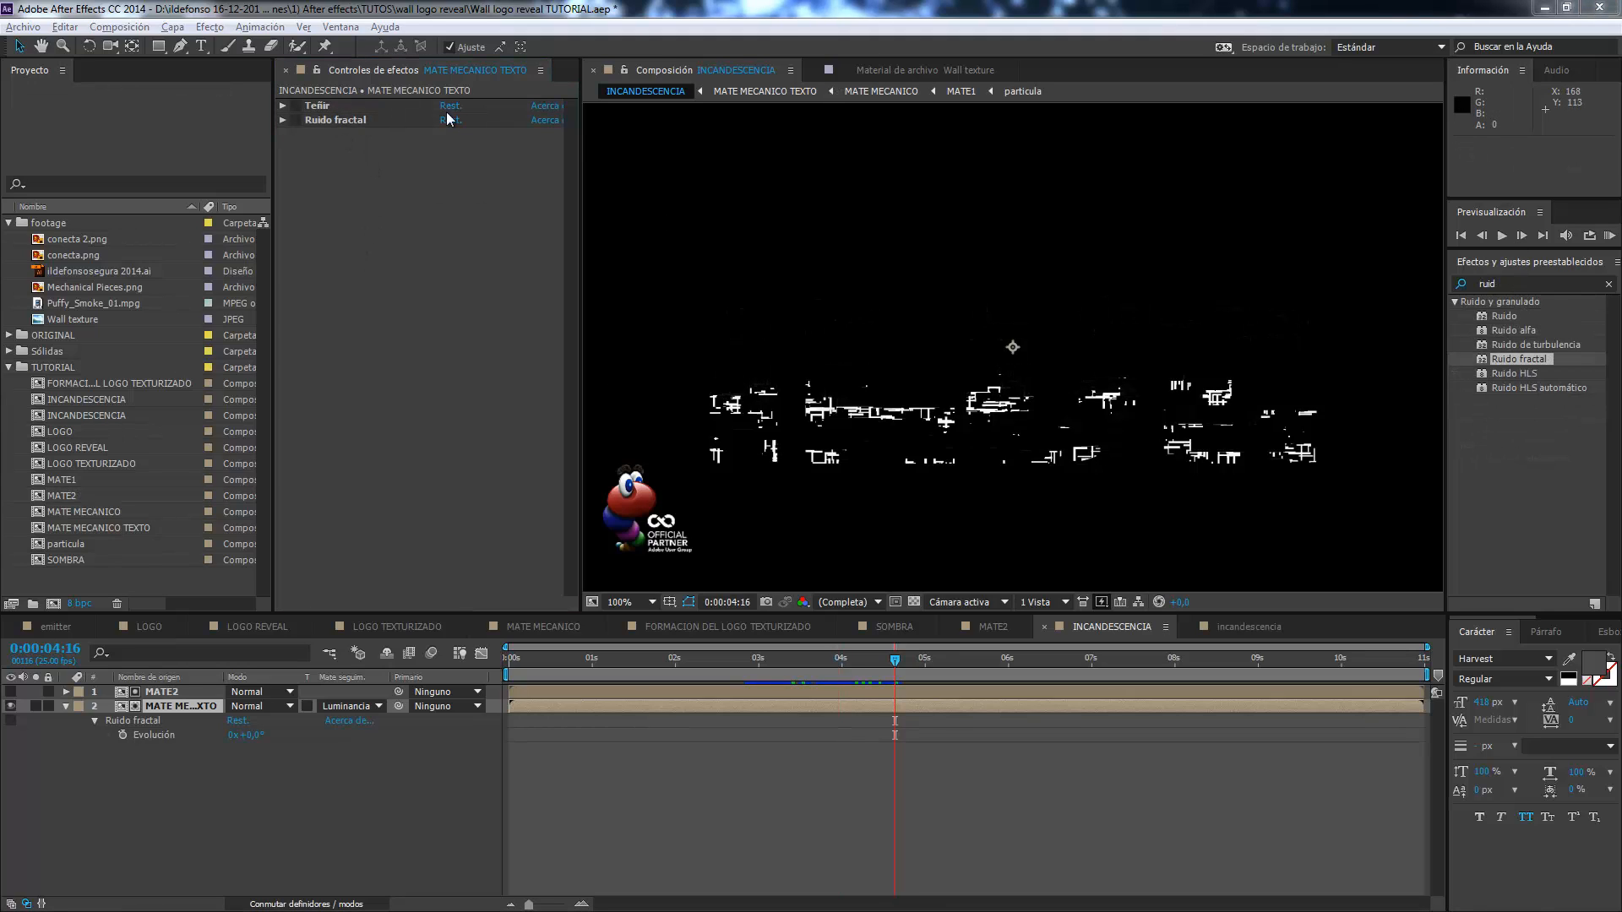
# Enable the Teñir and Ruido fractal effects on the MATE MECANICO TEXTO layer and expand their settings.
pyautogui.click(295, 106)
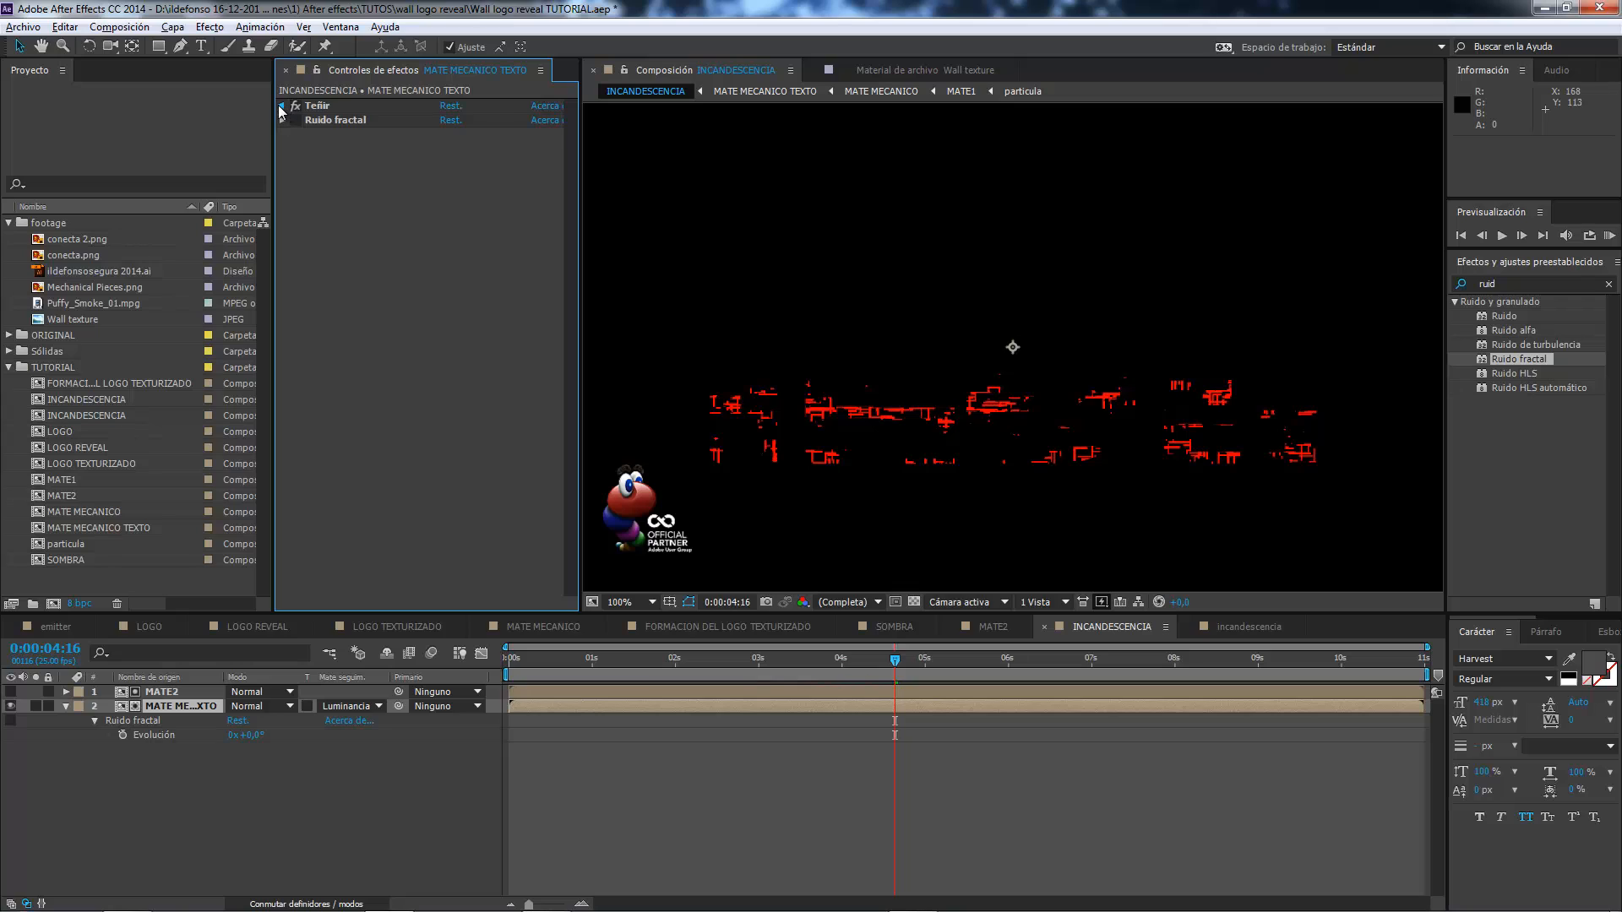
pyautogui.click(283, 106)
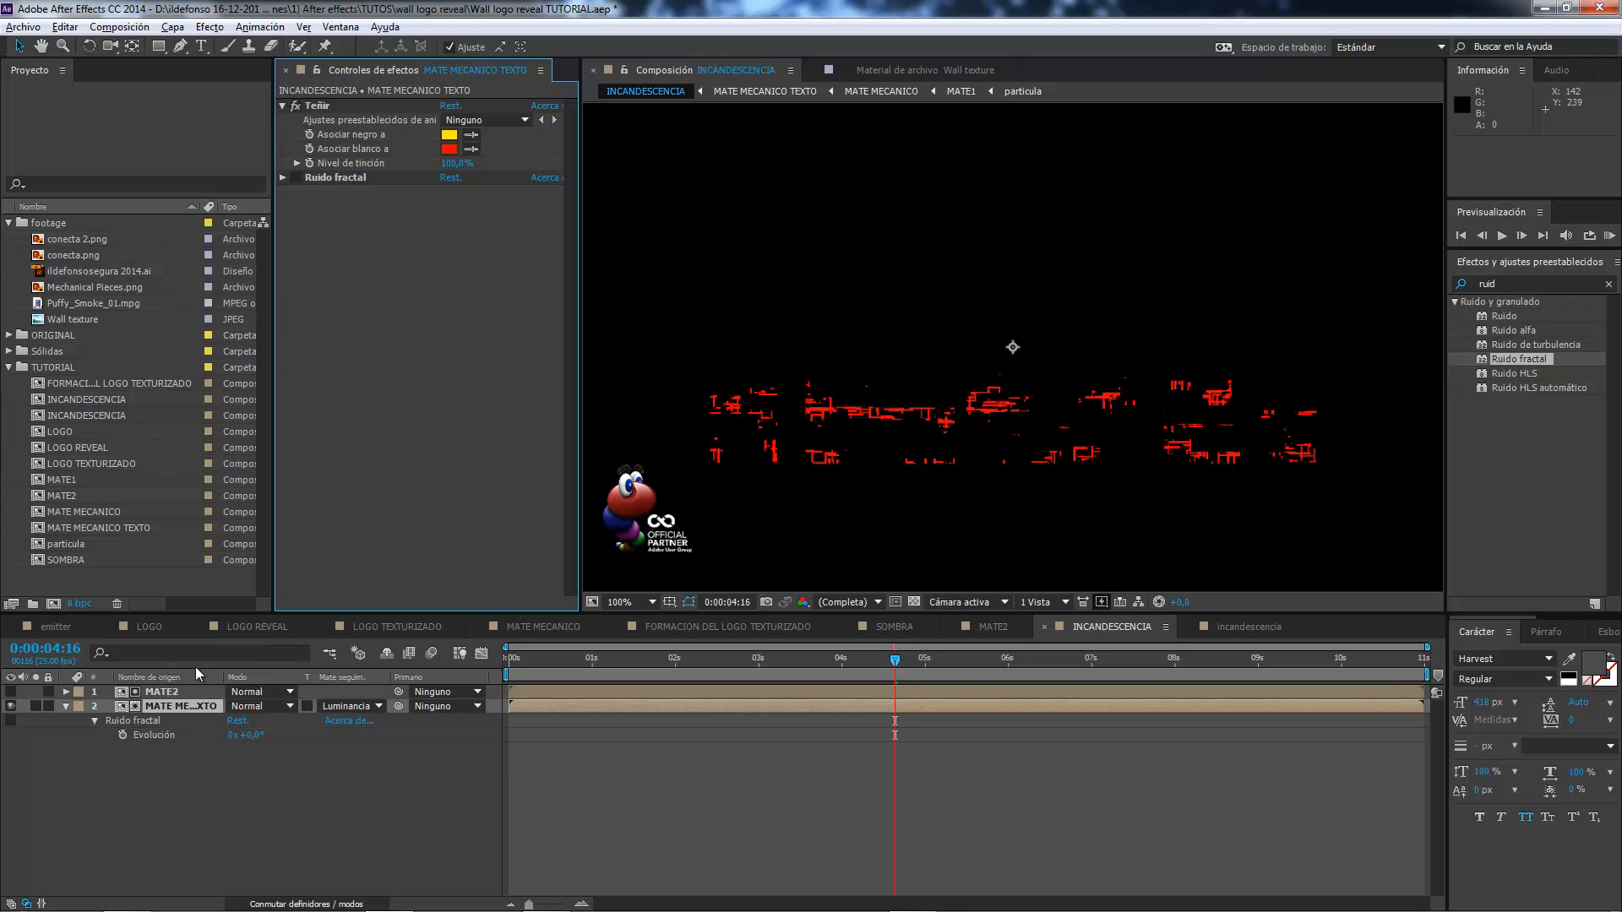
pyautogui.click(282, 179)
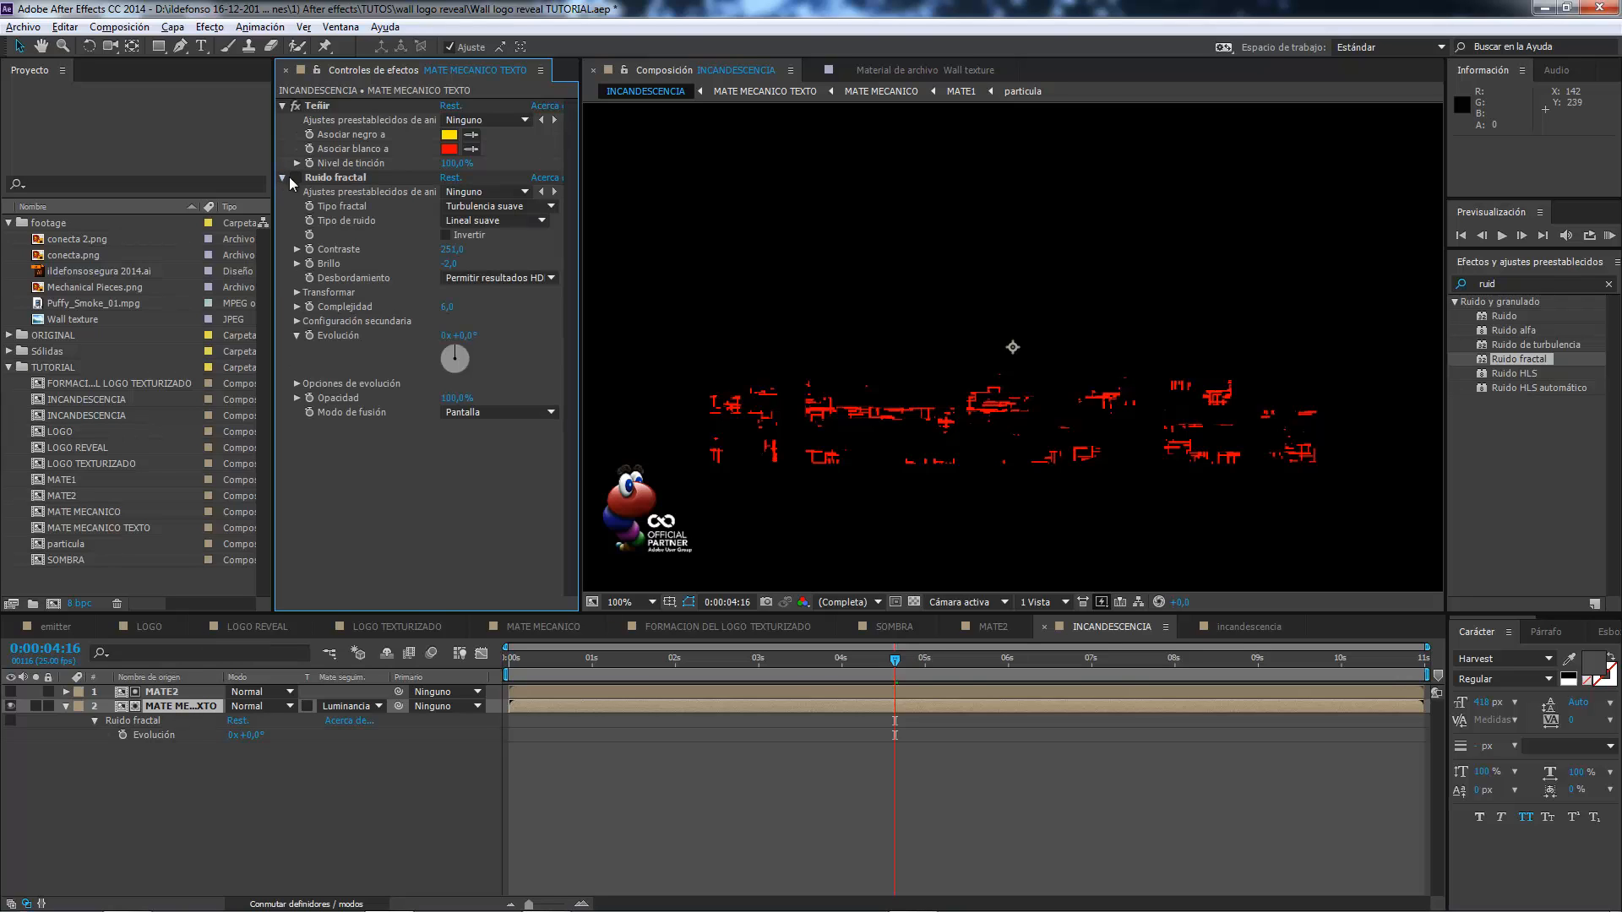
pyautogui.click(296, 178)
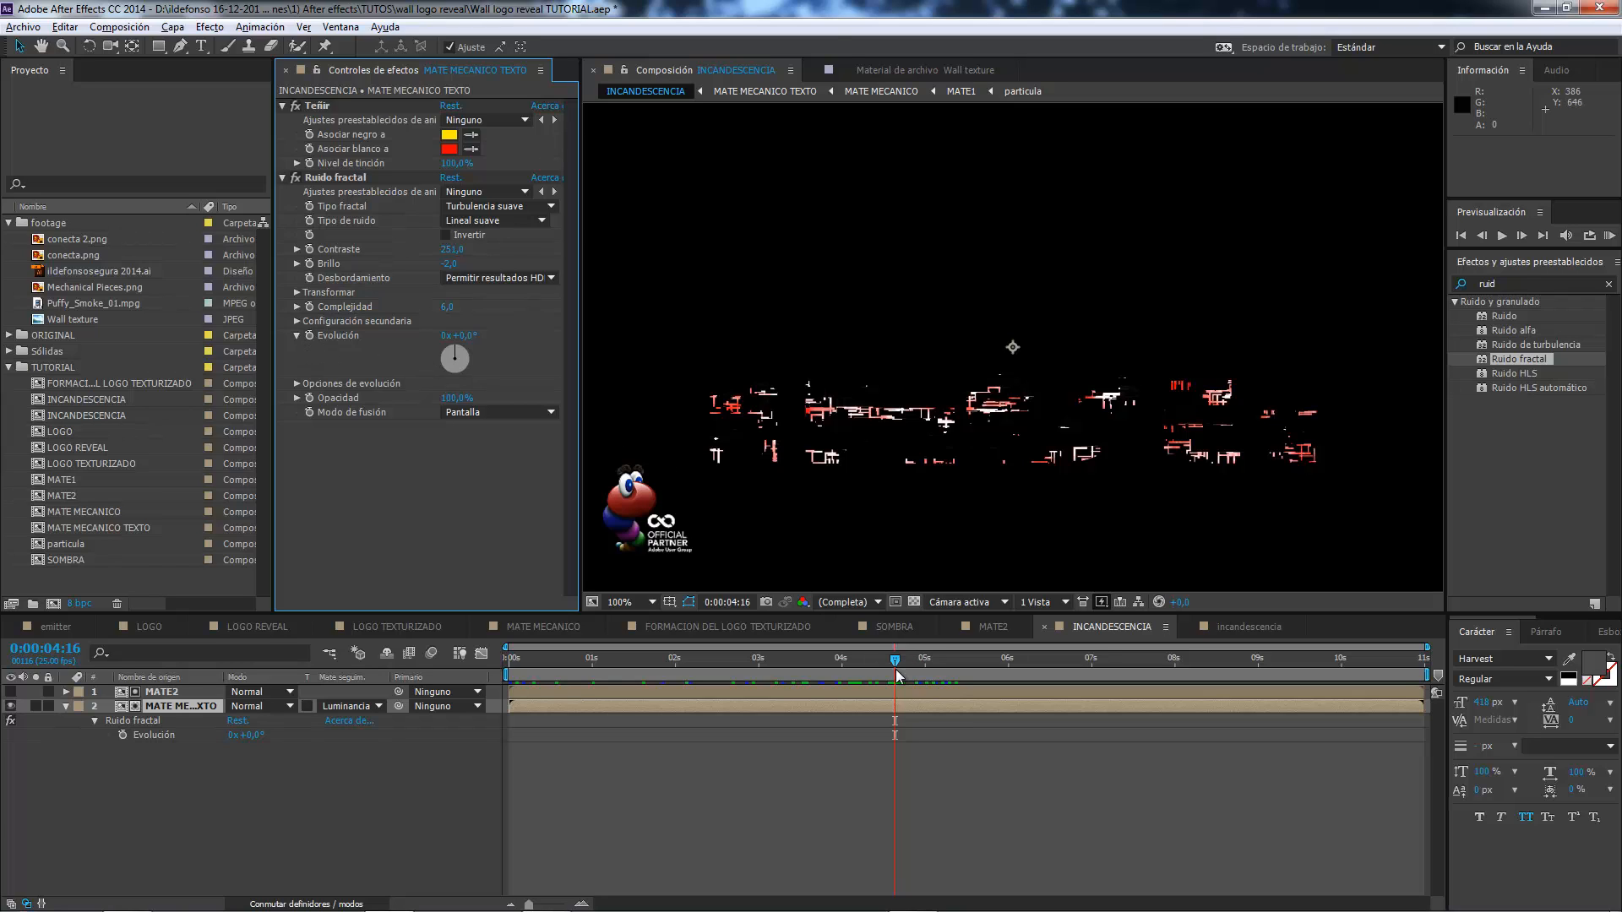
# Set the Ruido fractal Evolución to 20 revolutions at the final frame, 0:00:10:24.
pyautogui.moveTo(896, 660); pyautogui.dragTo(1470, 697)
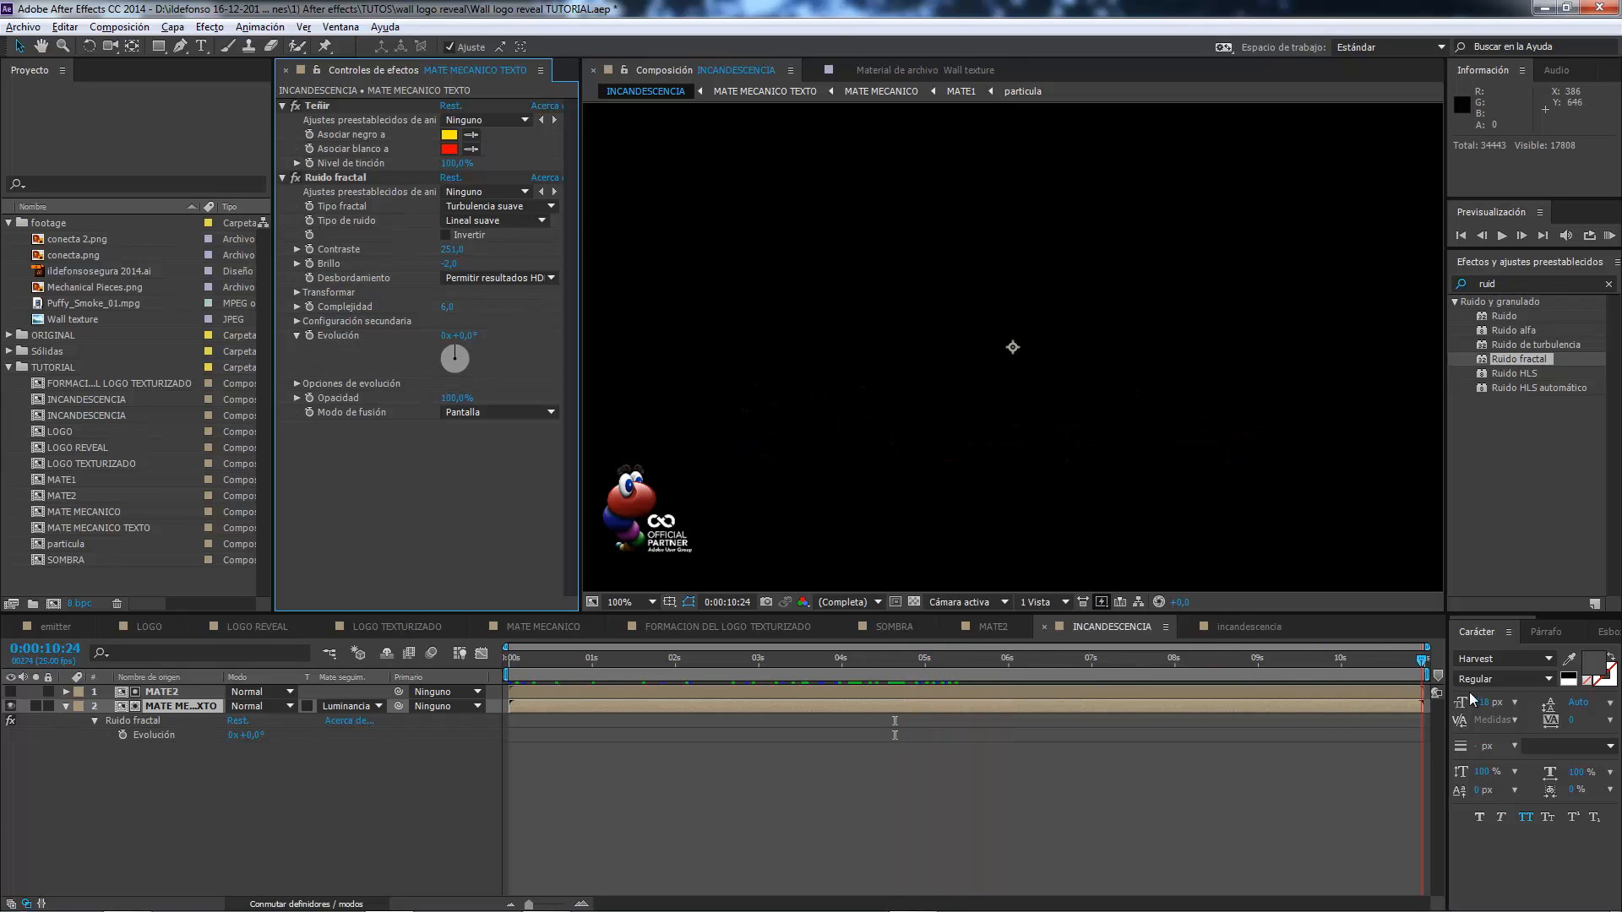
pyautogui.click(448, 335)
pyautogui.write('20')
pyautogui.press('Return')
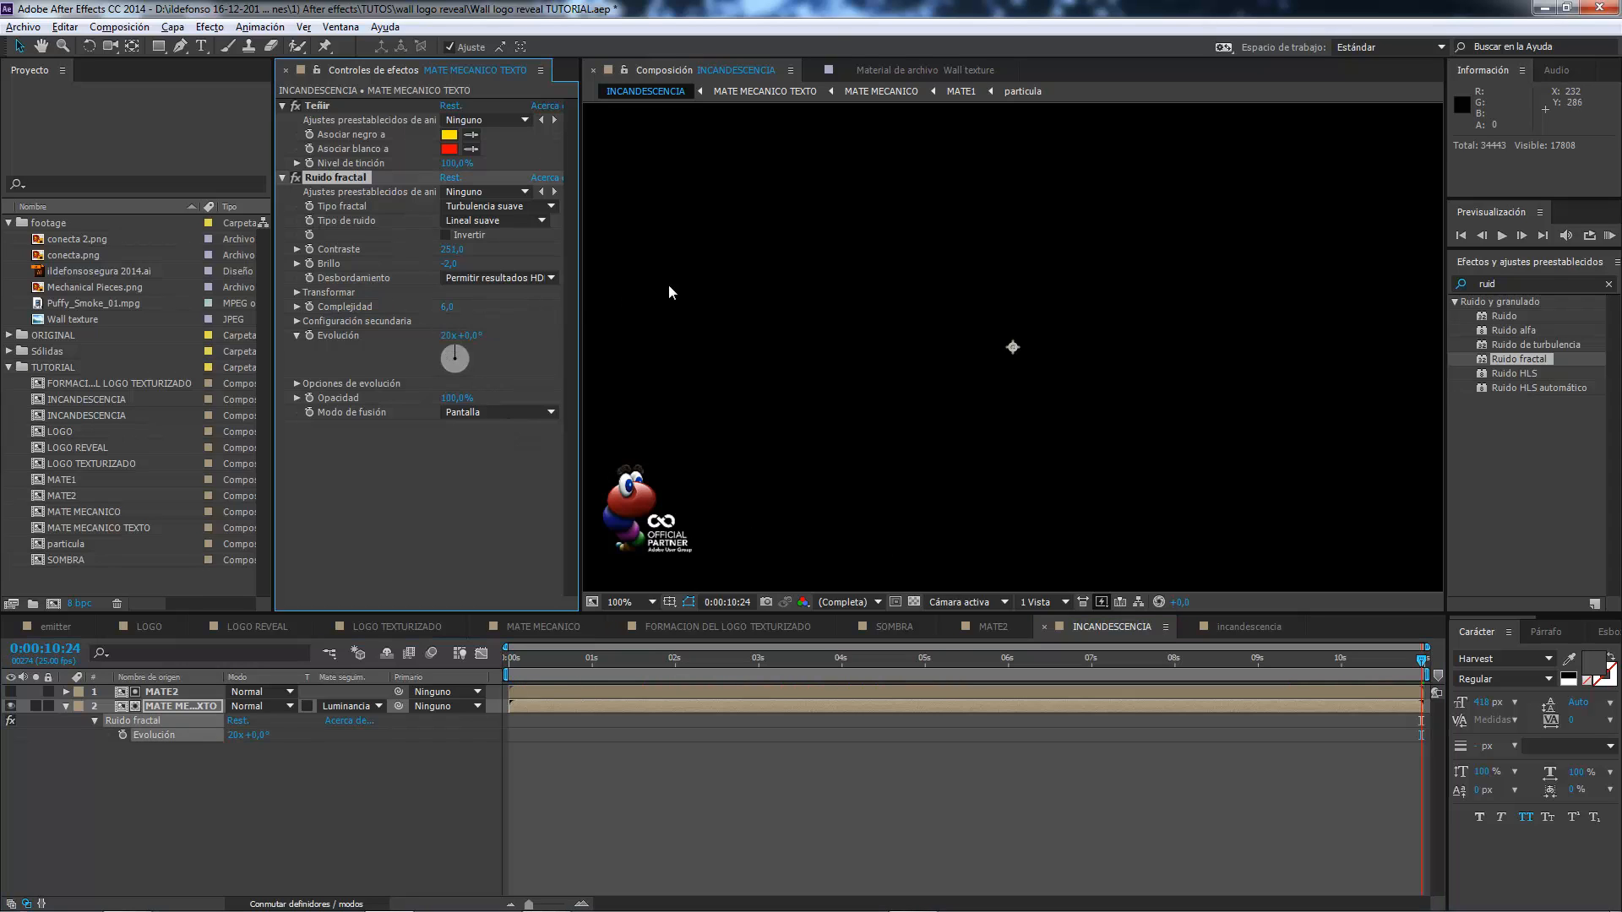
# Keyframe the Ruido fractal Evolución at the final frame, then set it to 0 revolutions at 0:00:00:00.
pyautogui.click(309, 336)
pyautogui.click(1460, 235)
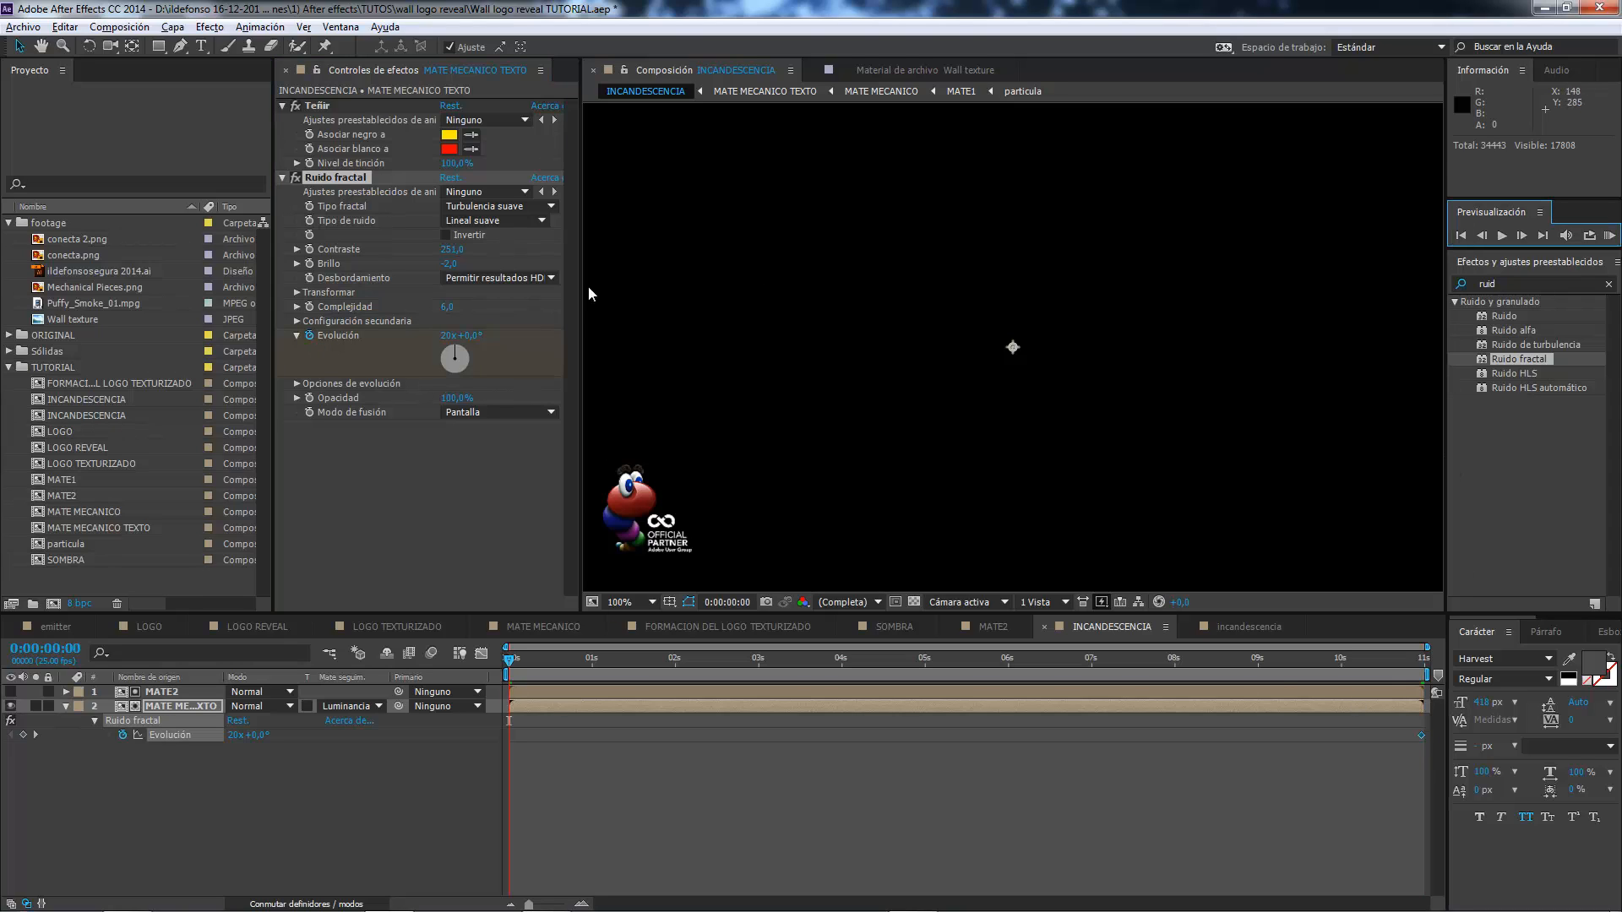
pyautogui.click(448, 335)
pyautogui.write('0')
pyautogui.press('Return')
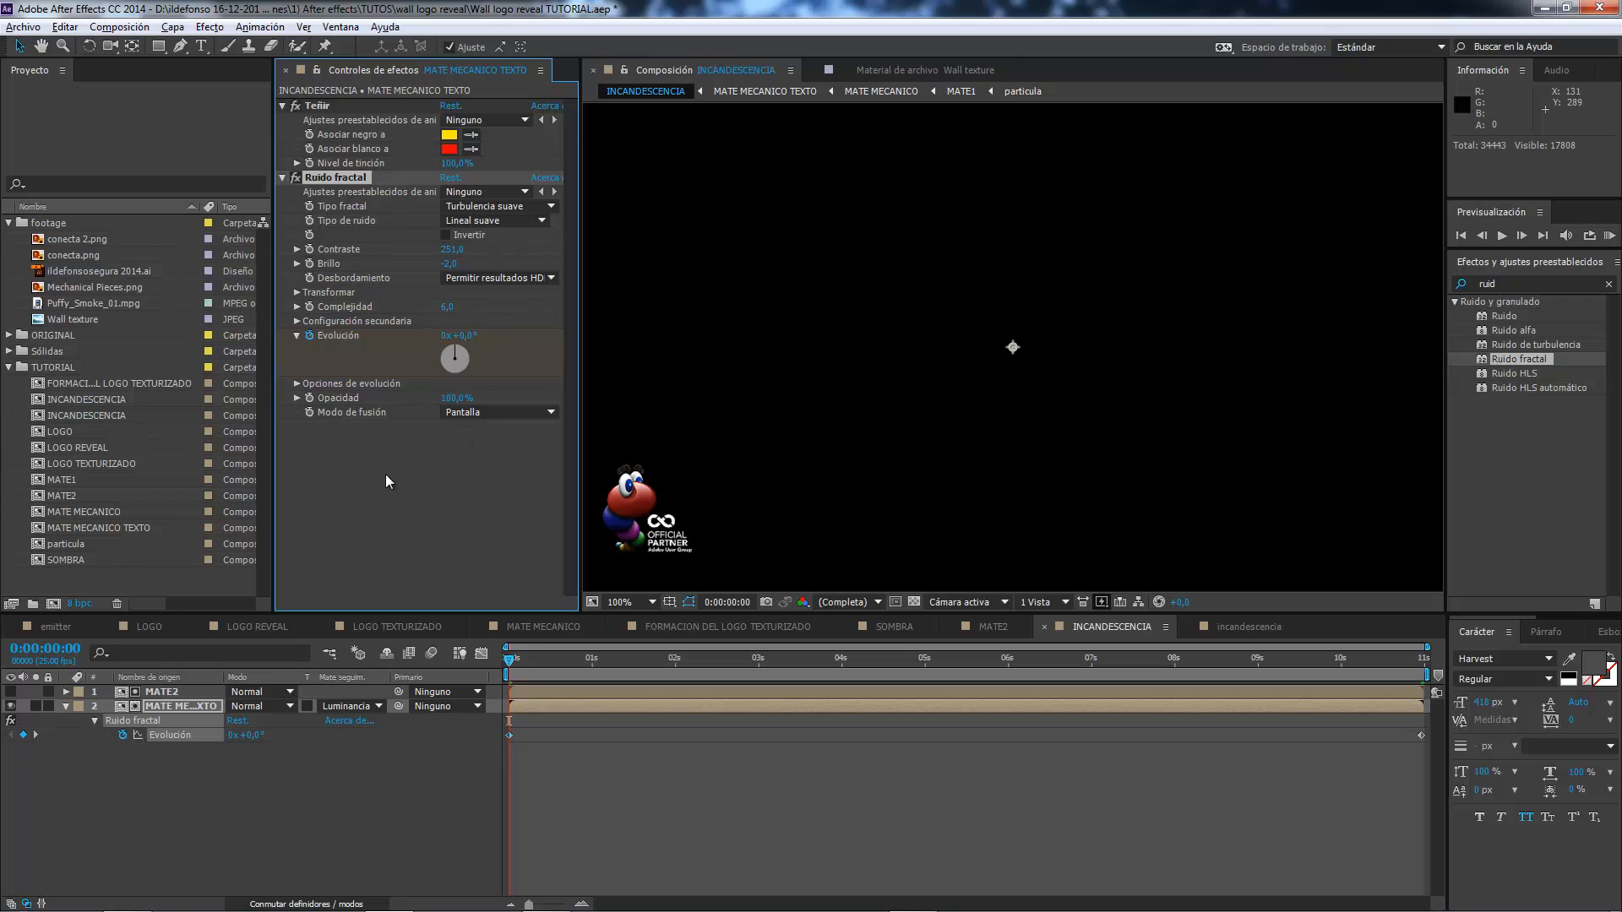
pyautogui.moveTo(524, 657); pyautogui.dragTo(975, 646)
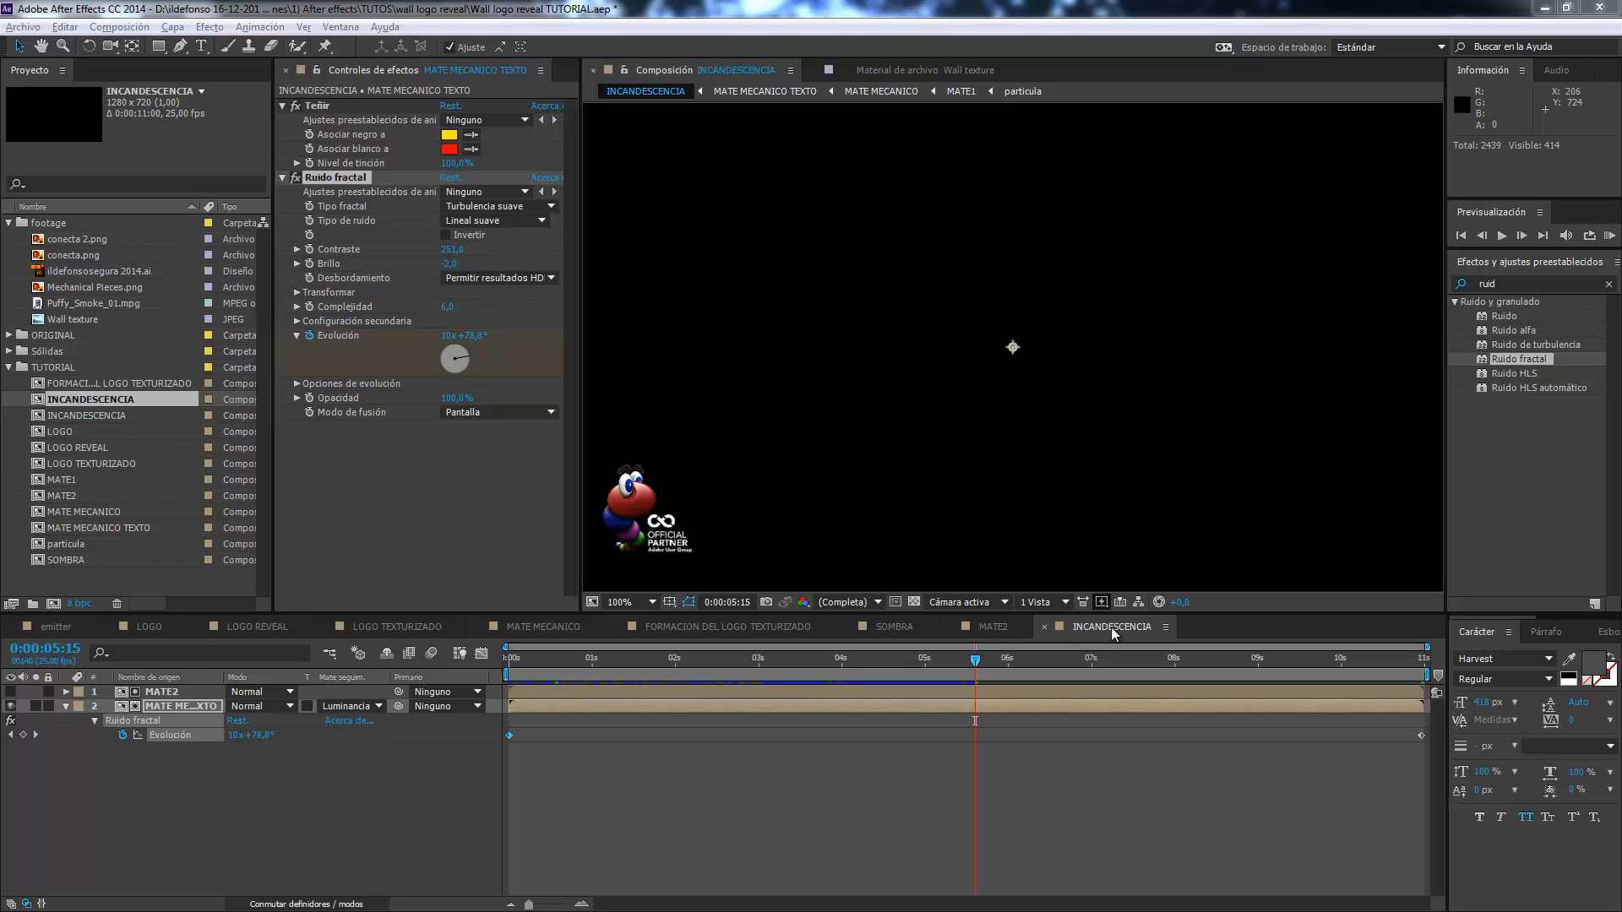
# Add the INCANDESCENCIA composition to LOGO REVEAL, directly below the SOMBRA layer.
pyautogui.click(257, 626)
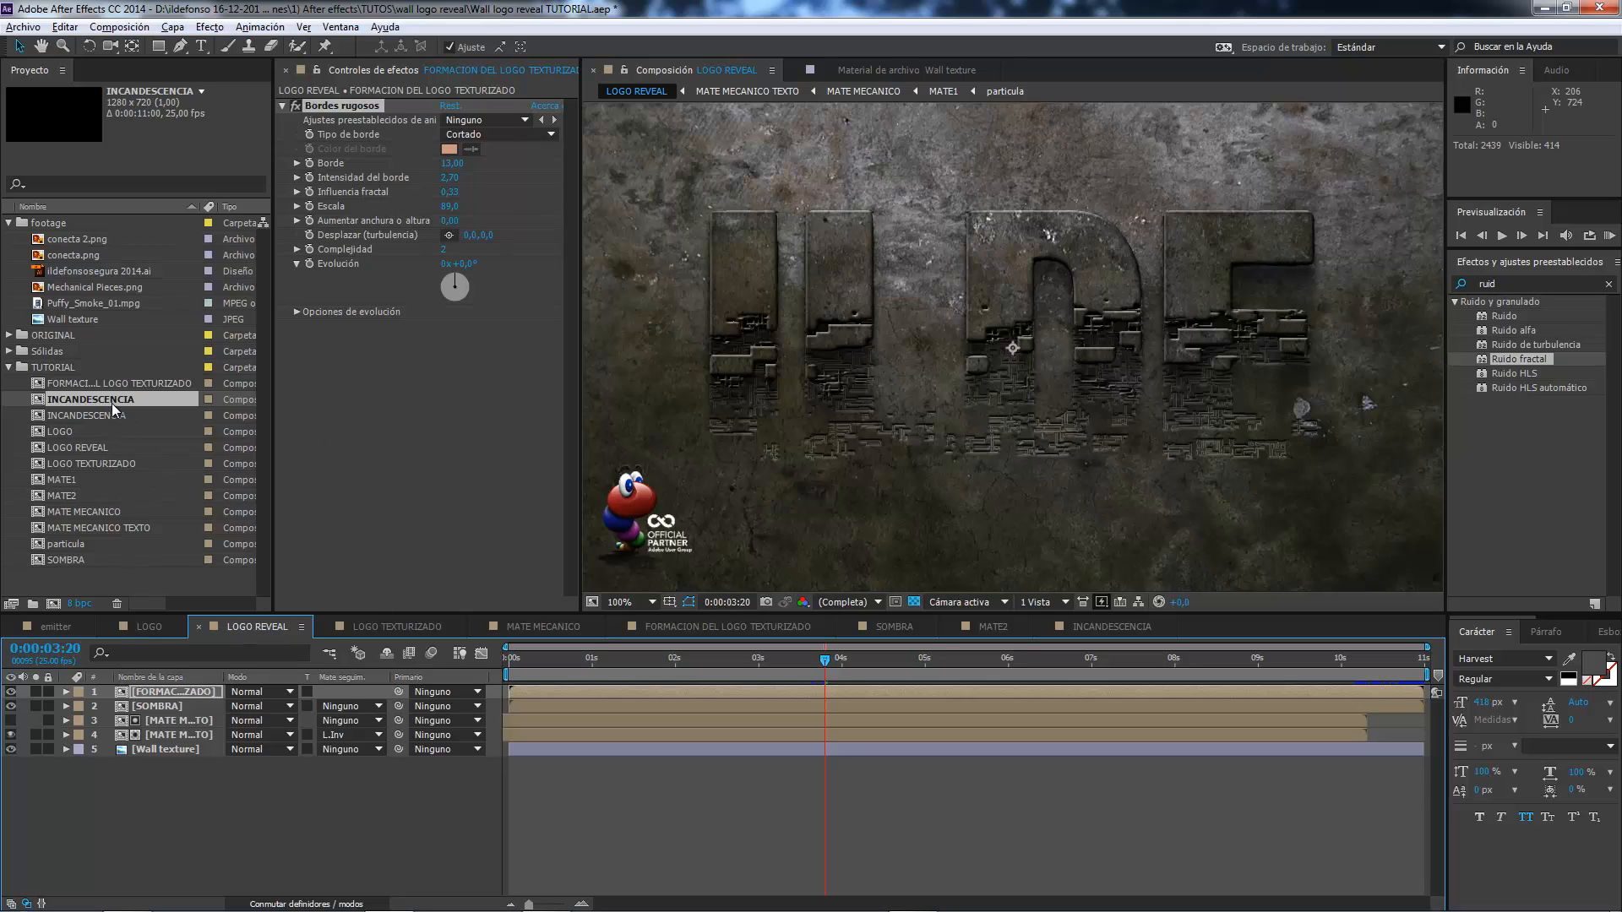
pyautogui.moveTo(111, 403); pyautogui.dragTo(169, 712)
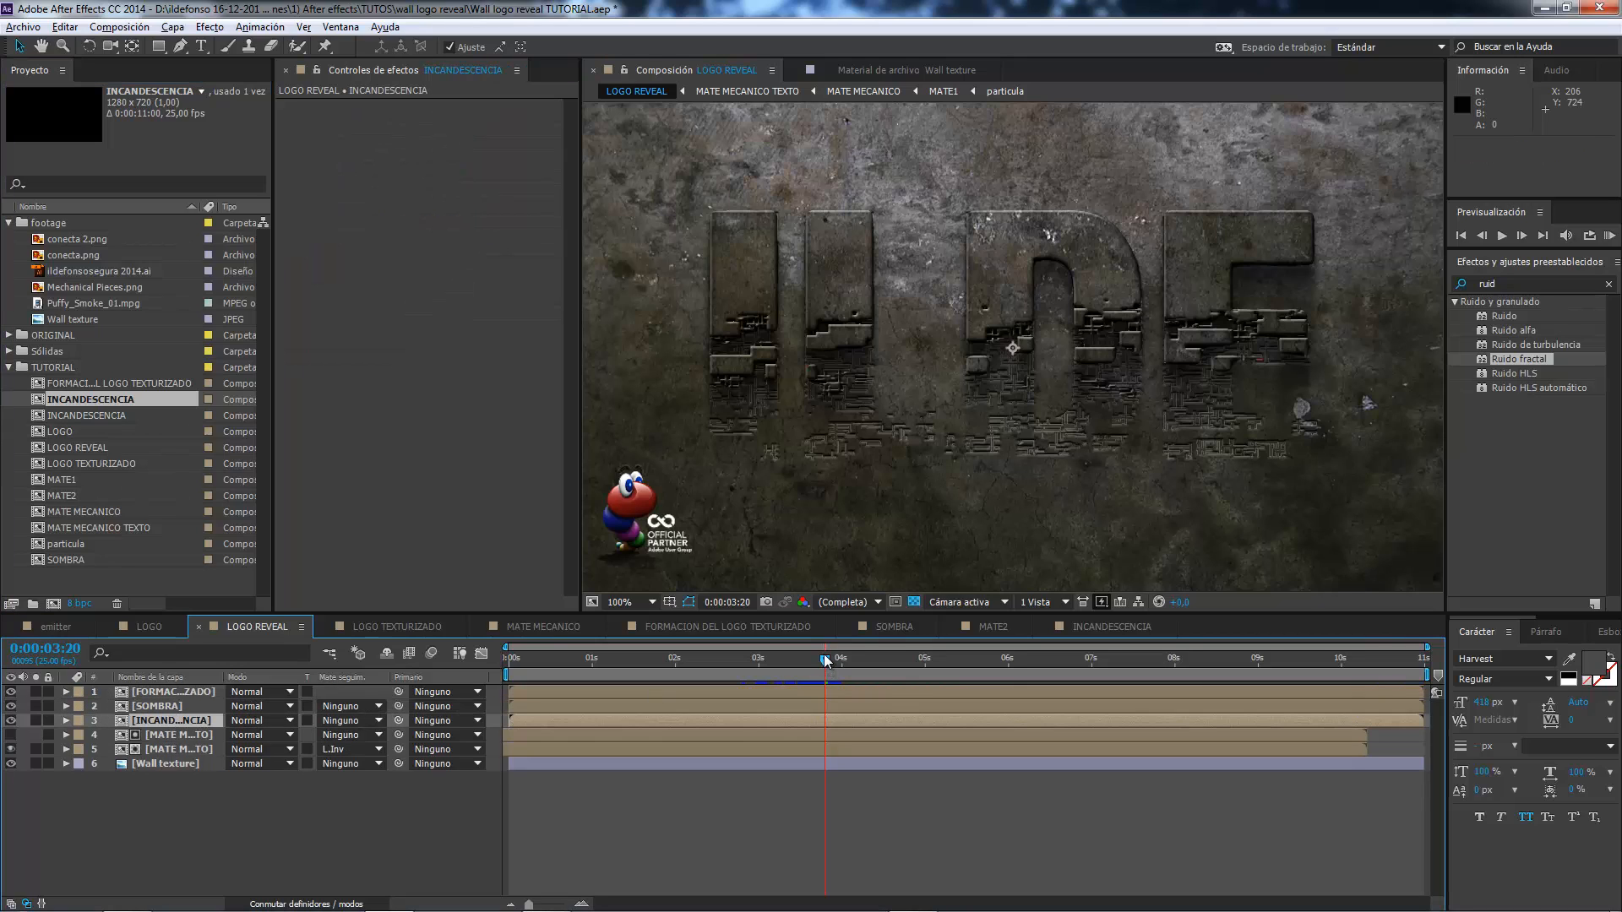
pyautogui.moveTo(824, 656)
pyautogui.mouseDown()
pyautogui.moveTo(783, 657)
pyautogui.moveTo(824, 646)
pyautogui.mouseUp()
# Shift the INCANDESCENCIA layer earlier to start at -0:00:00:21, and check the glowing pieces against the reveal.
pyautogui.moveTo(822, 656); pyautogui.dragTo(698, 683)
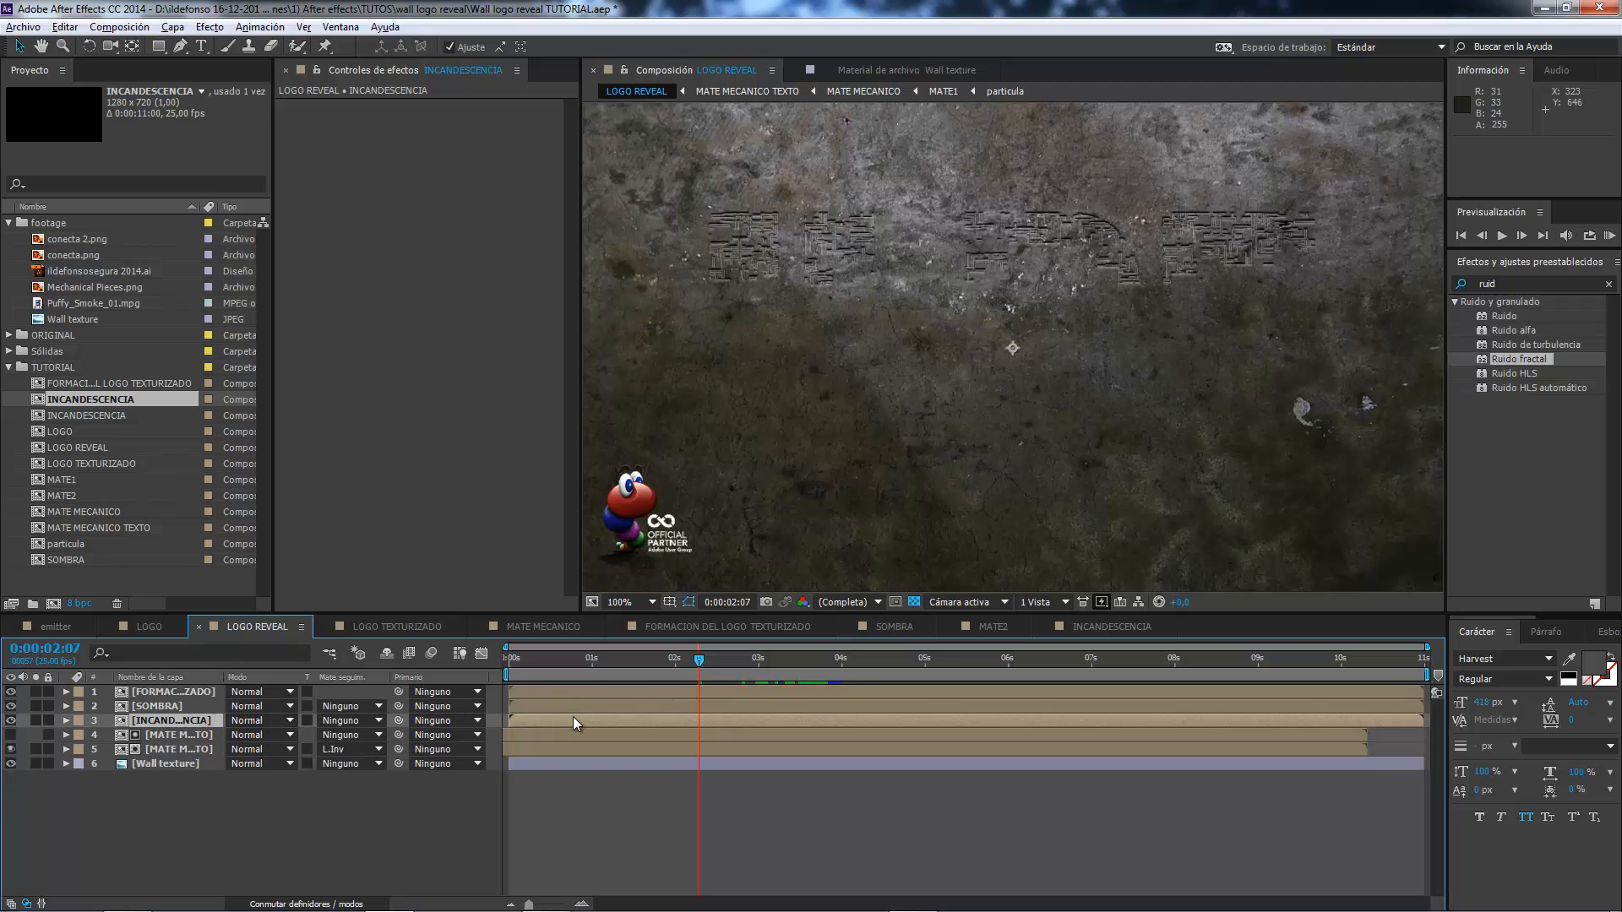
pyautogui.moveTo(588, 718); pyautogui.dragTo(543, 728)
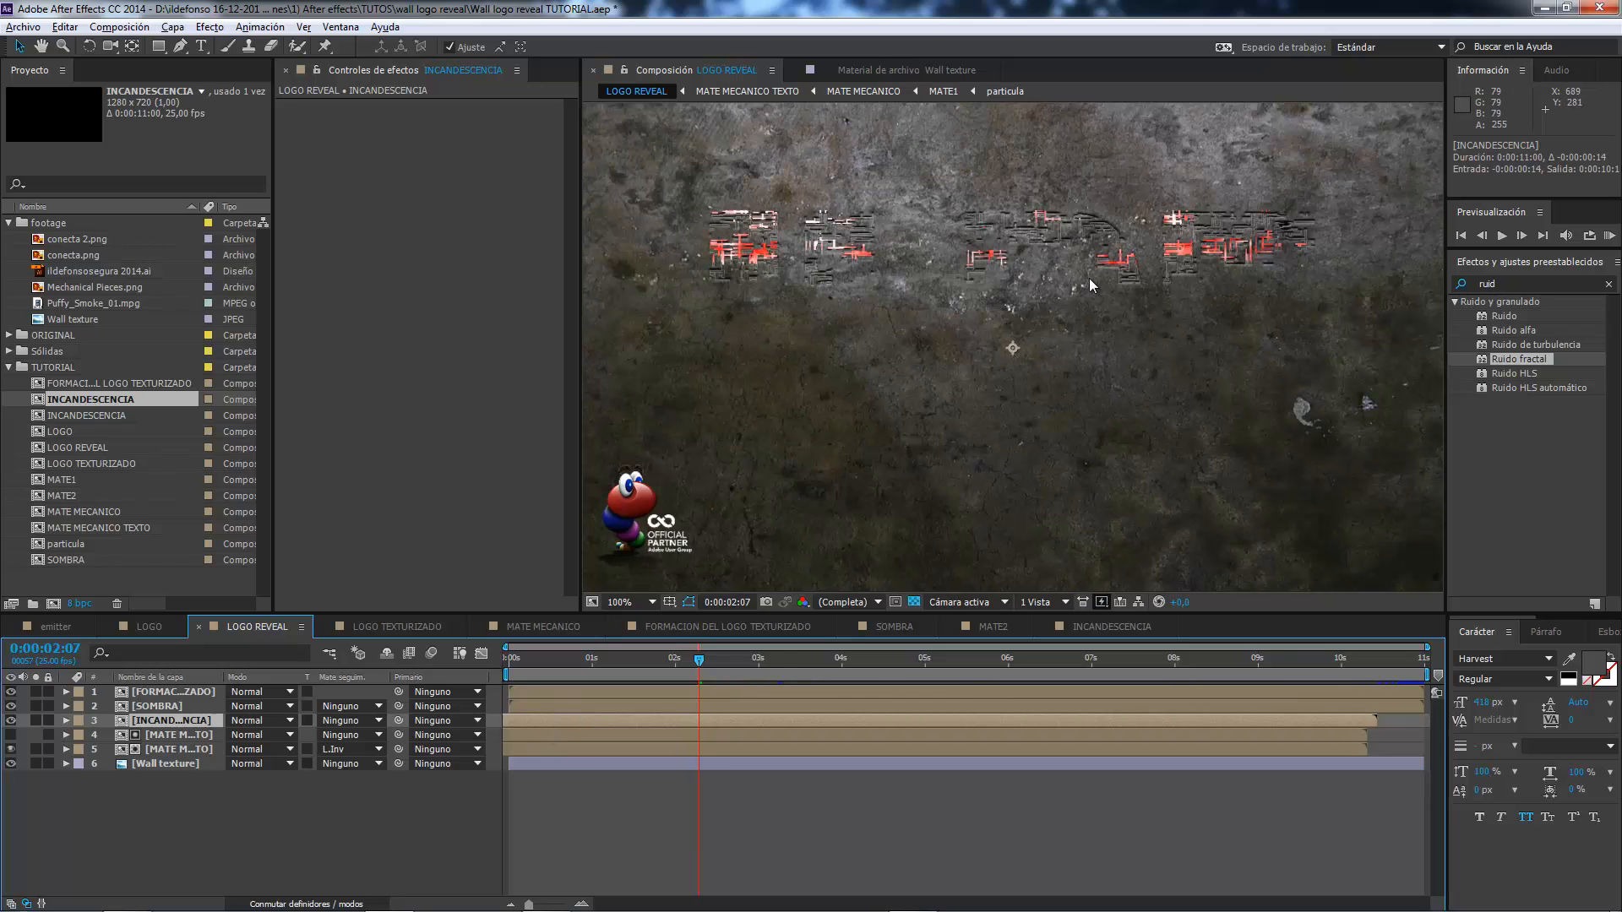
pyautogui.moveTo(1140, 728); pyautogui.dragTo(1117, 735)
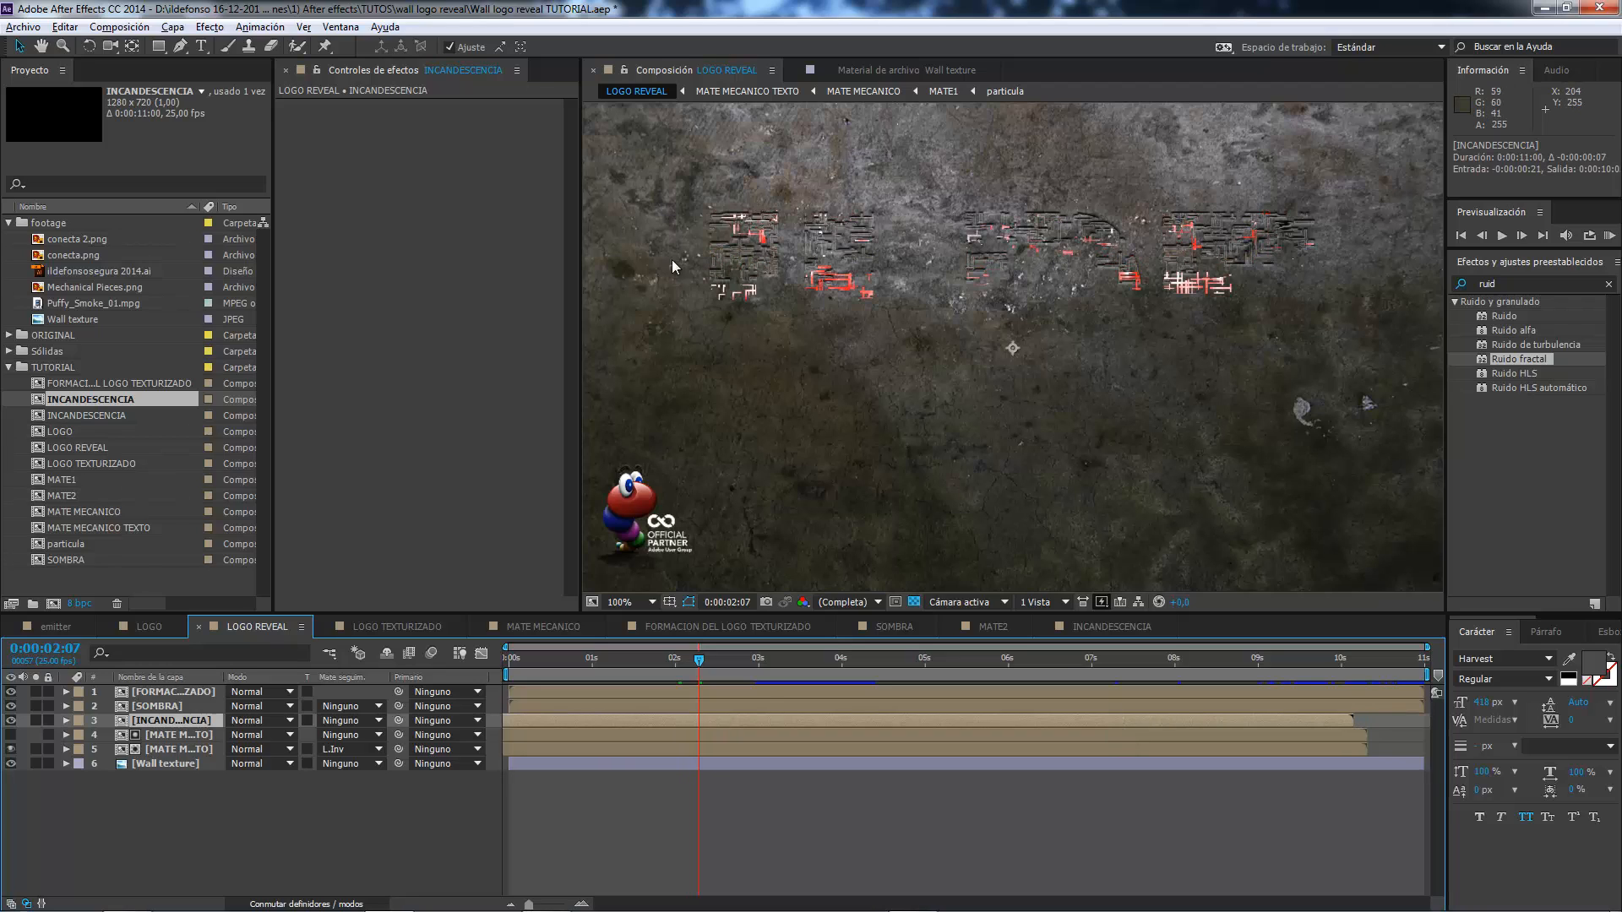
pyautogui.moveTo(705, 666); pyautogui.dragTo(813, 657)
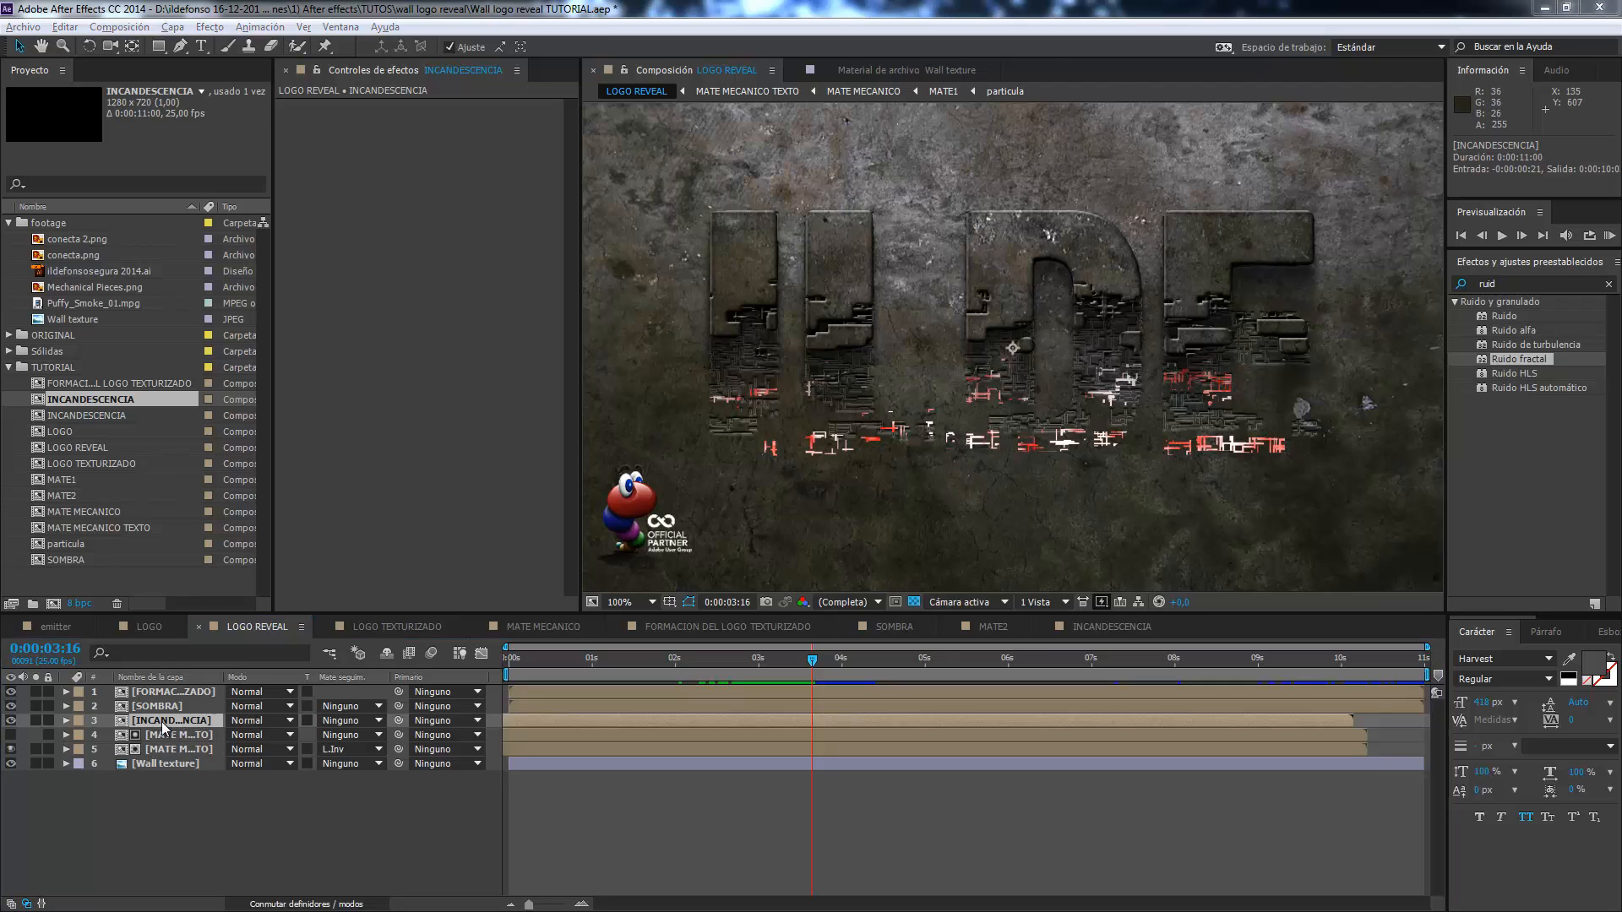
# Find the Resplandor effect and apply it to the INCANDESCENCIA layer in LOGO REVEAL.
pyautogui.click(1526, 283)
pyautogui.press('BackSpace')
pyautogui.press('BackSpace')
pyautogui.press('BackSpace')
pyautogui.press('BackSpace')
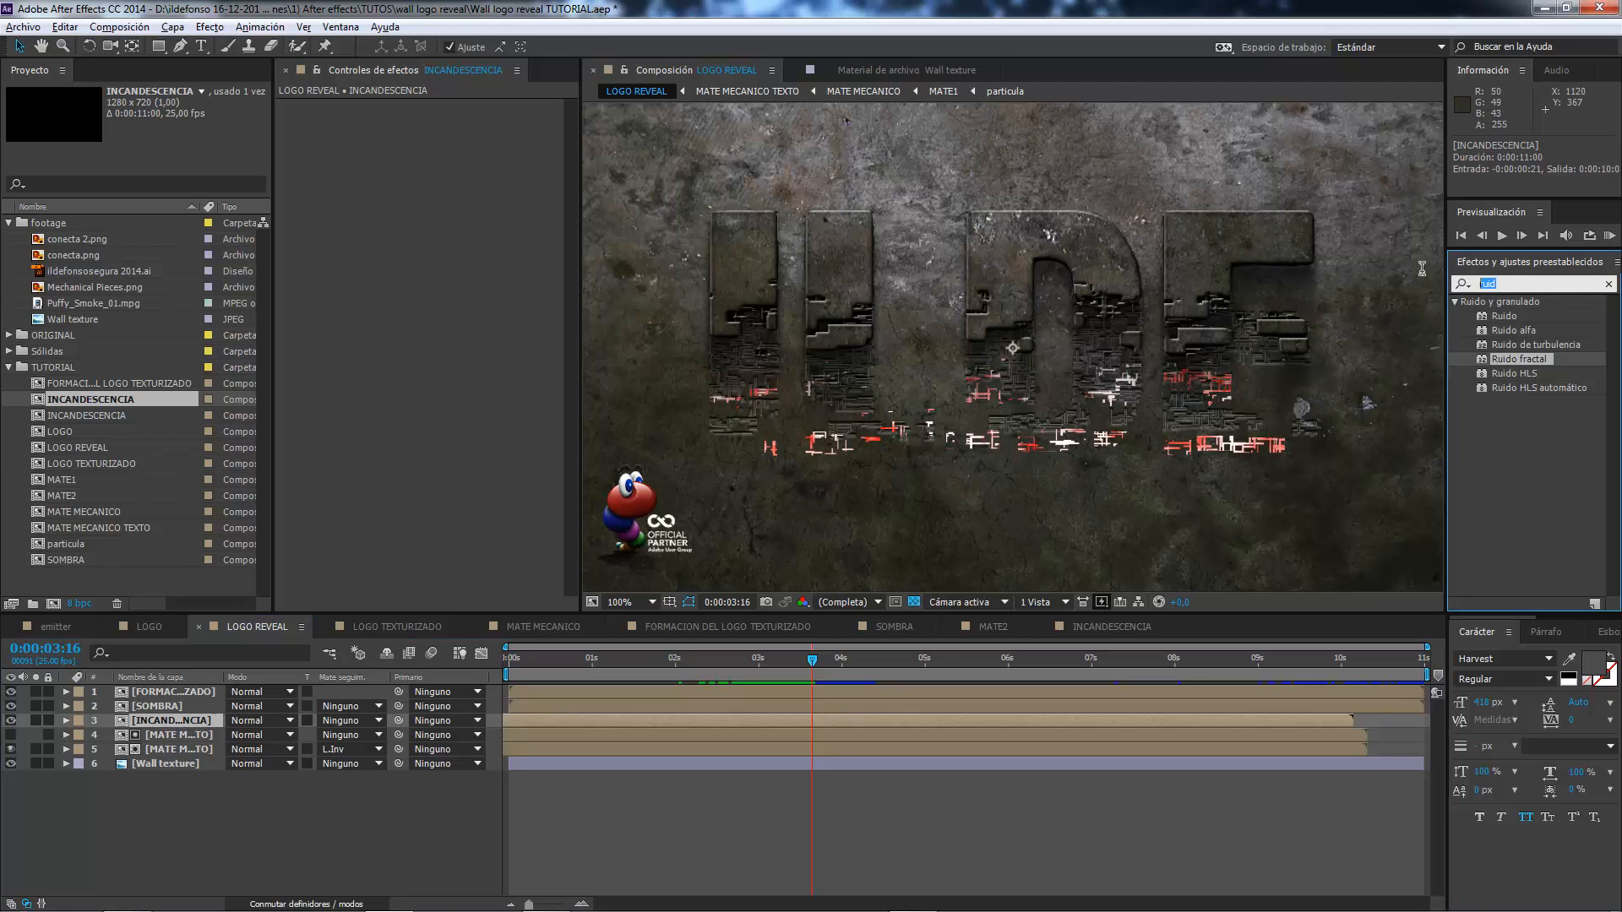
pyautogui.write('respla')
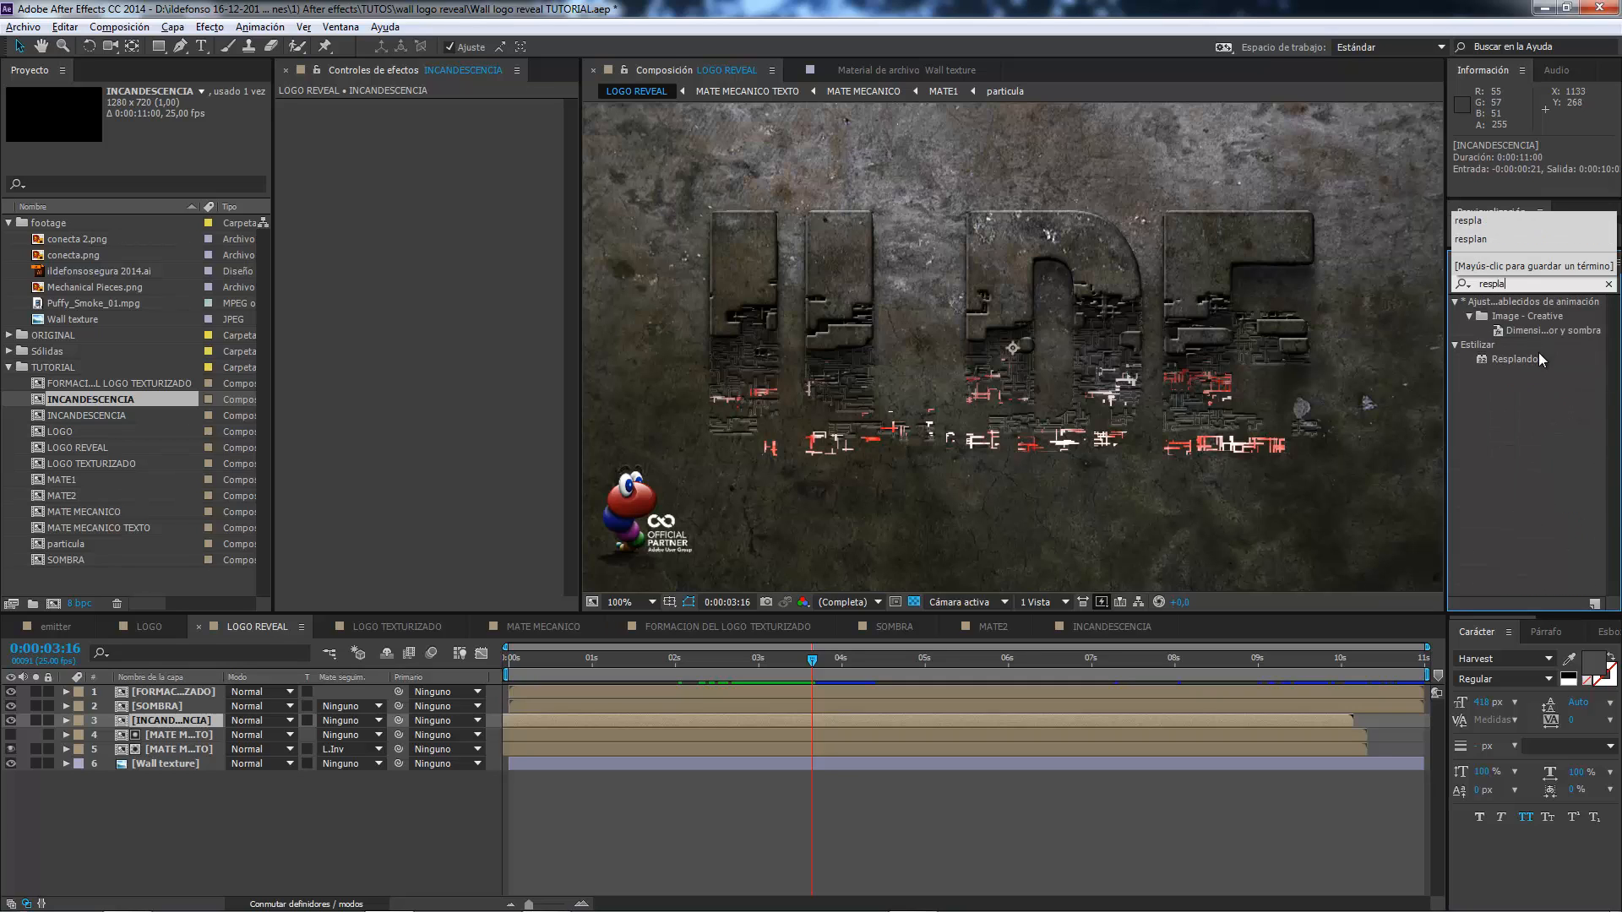
pyautogui.moveTo(1535, 357); pyautogui.dragTo(424, 322)
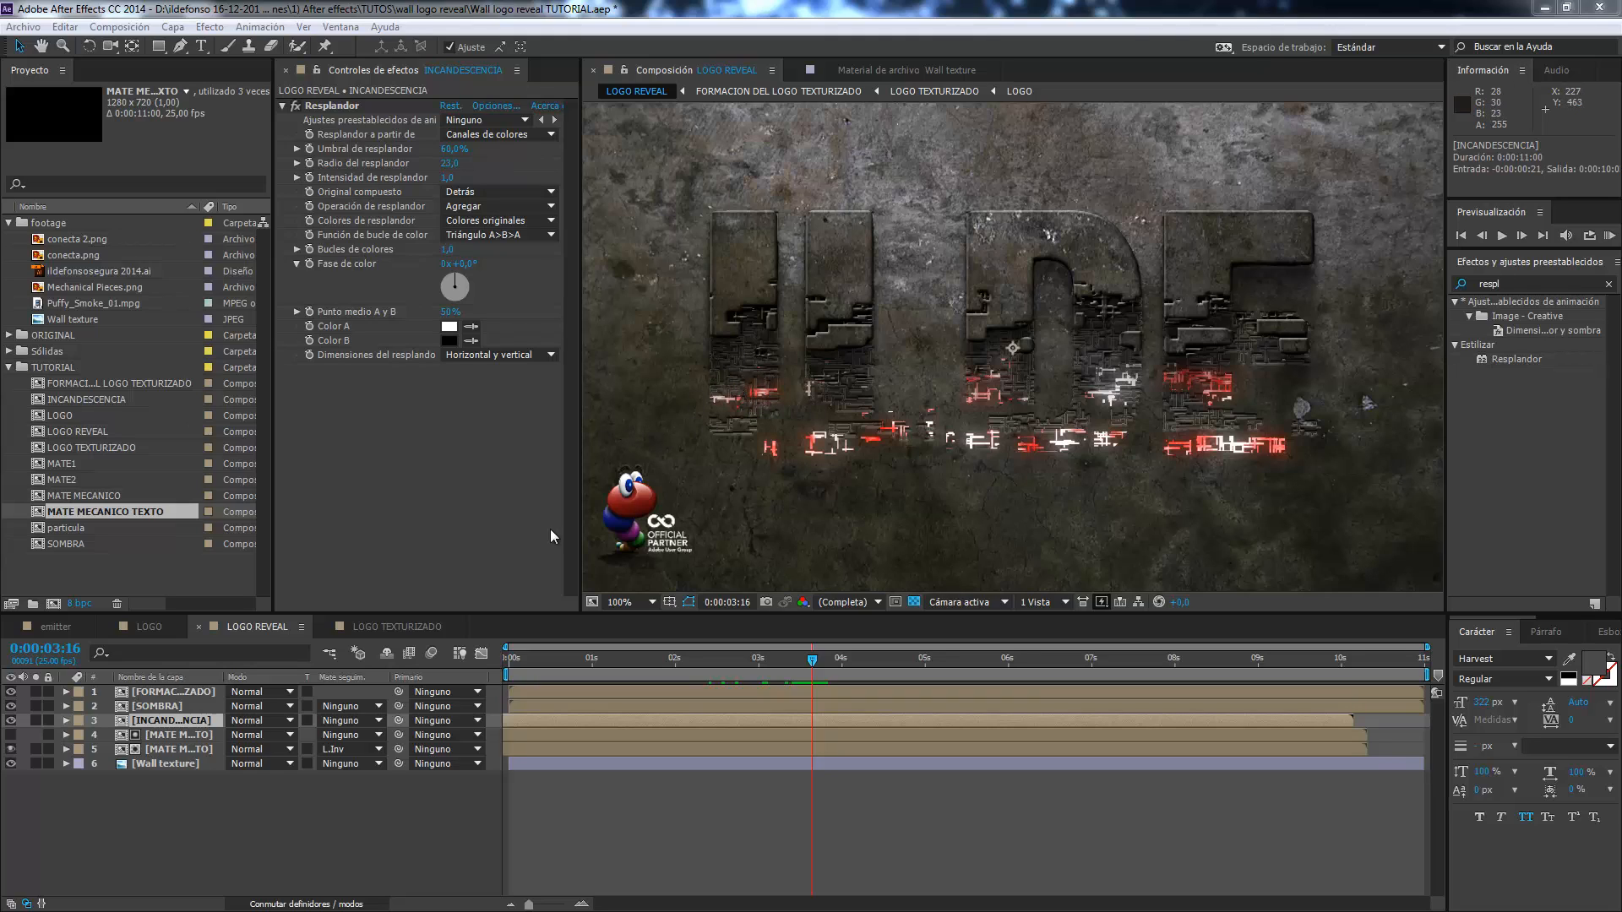
# Add the Superposición de color layer style to the lower MATE MECANICO TEXTO layer and inspect the engraved pieces up close.
pyautogui.click(190, 748)
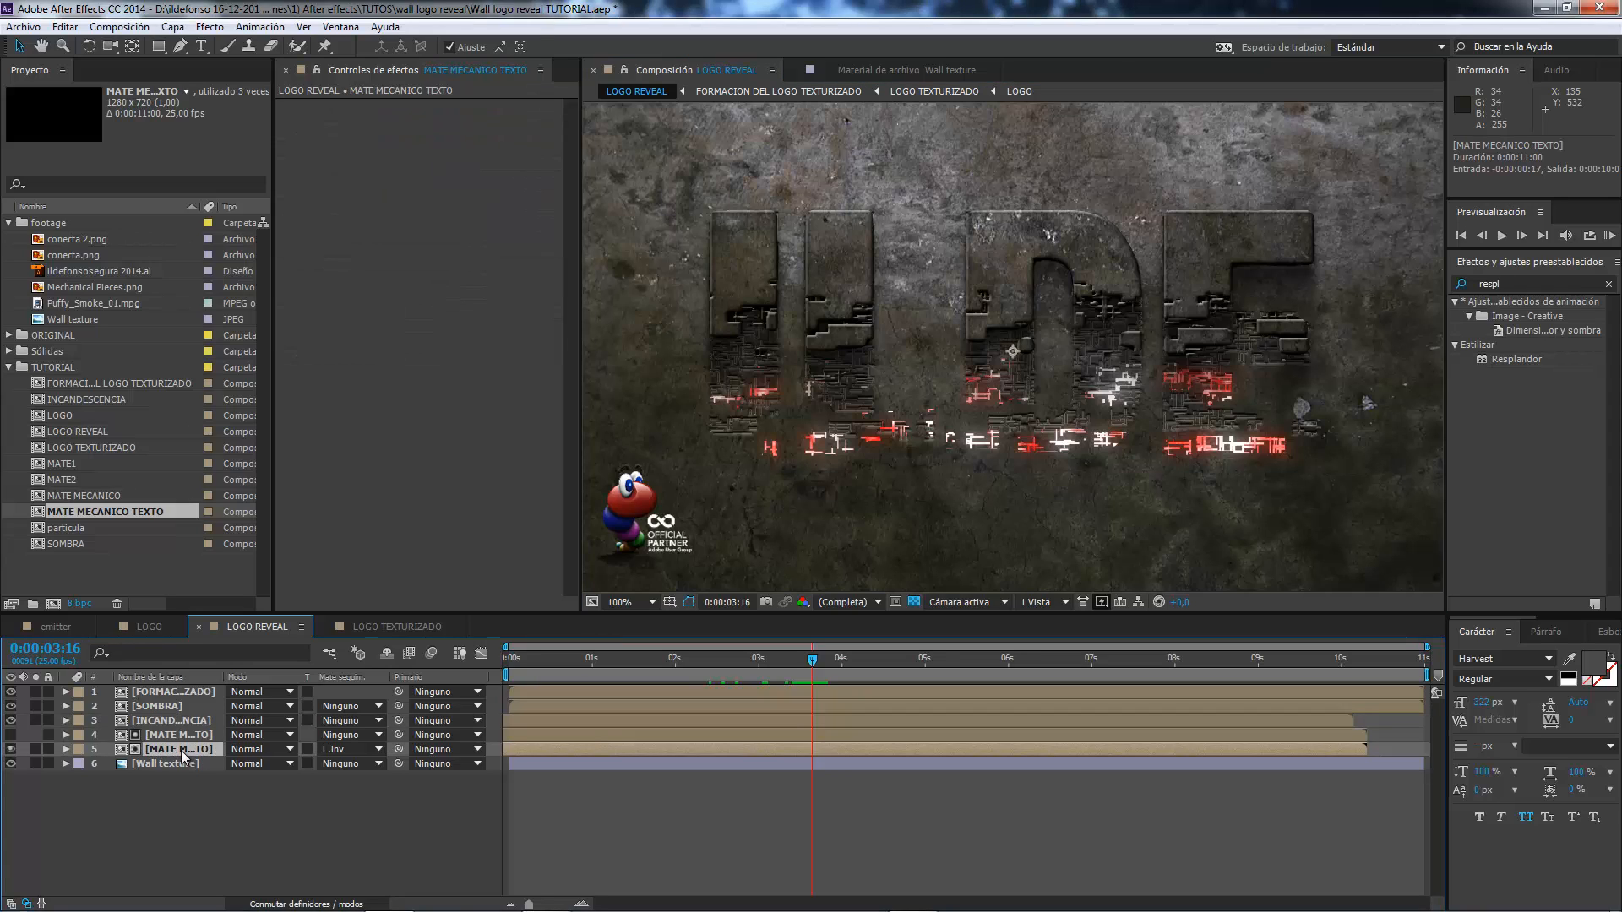
pyautogui.rightClick(181, 751)
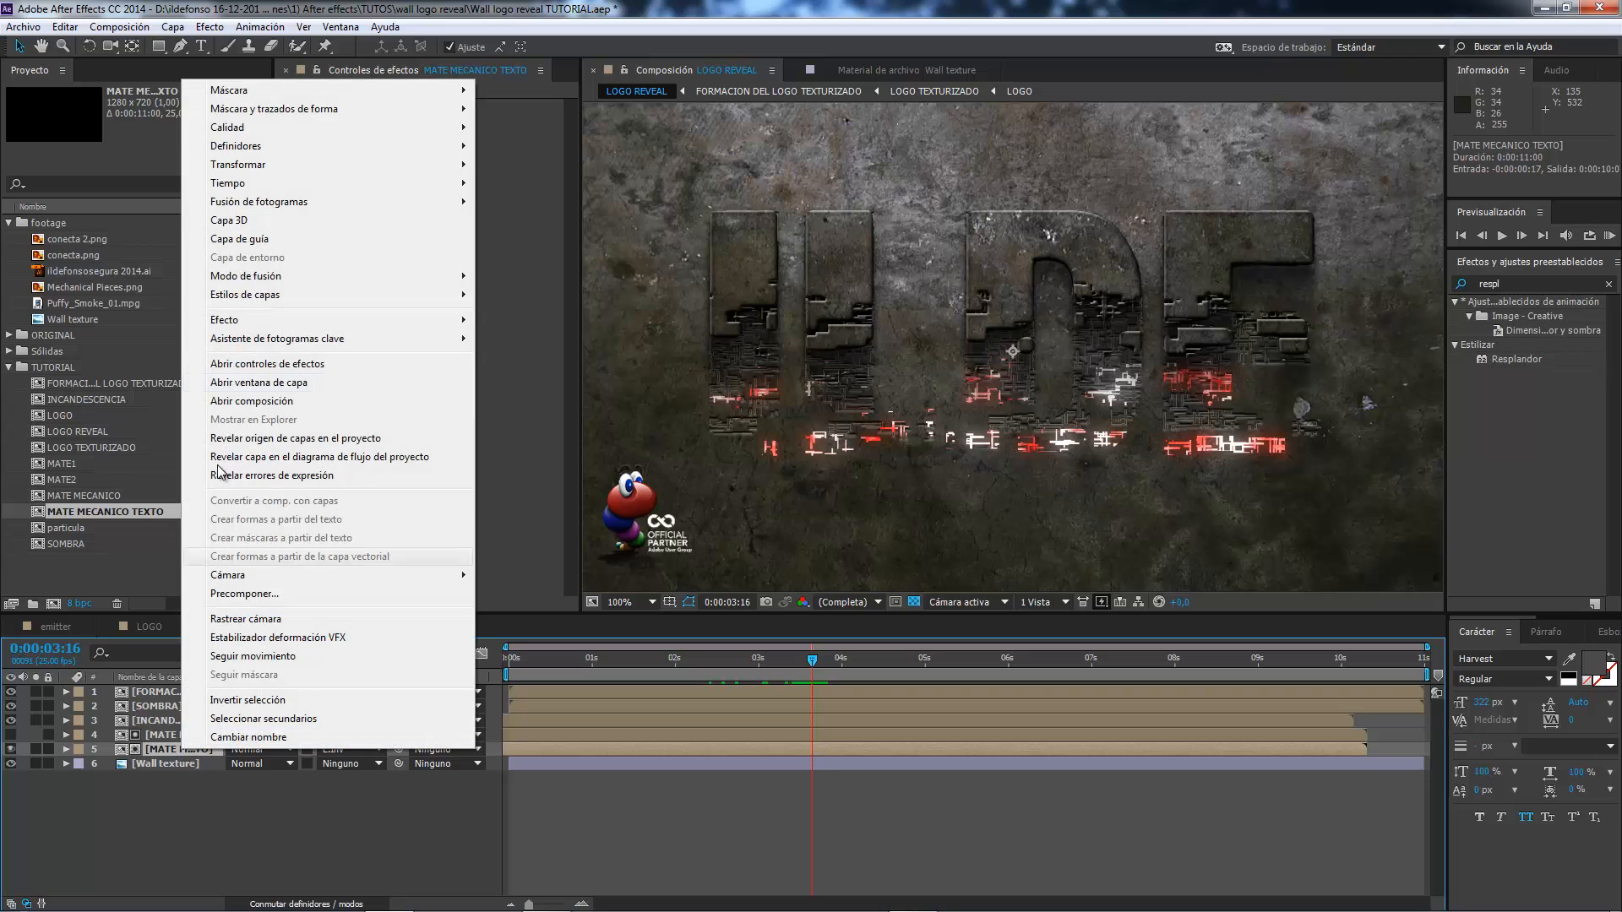
pyautogui.moveTo(457, 294)
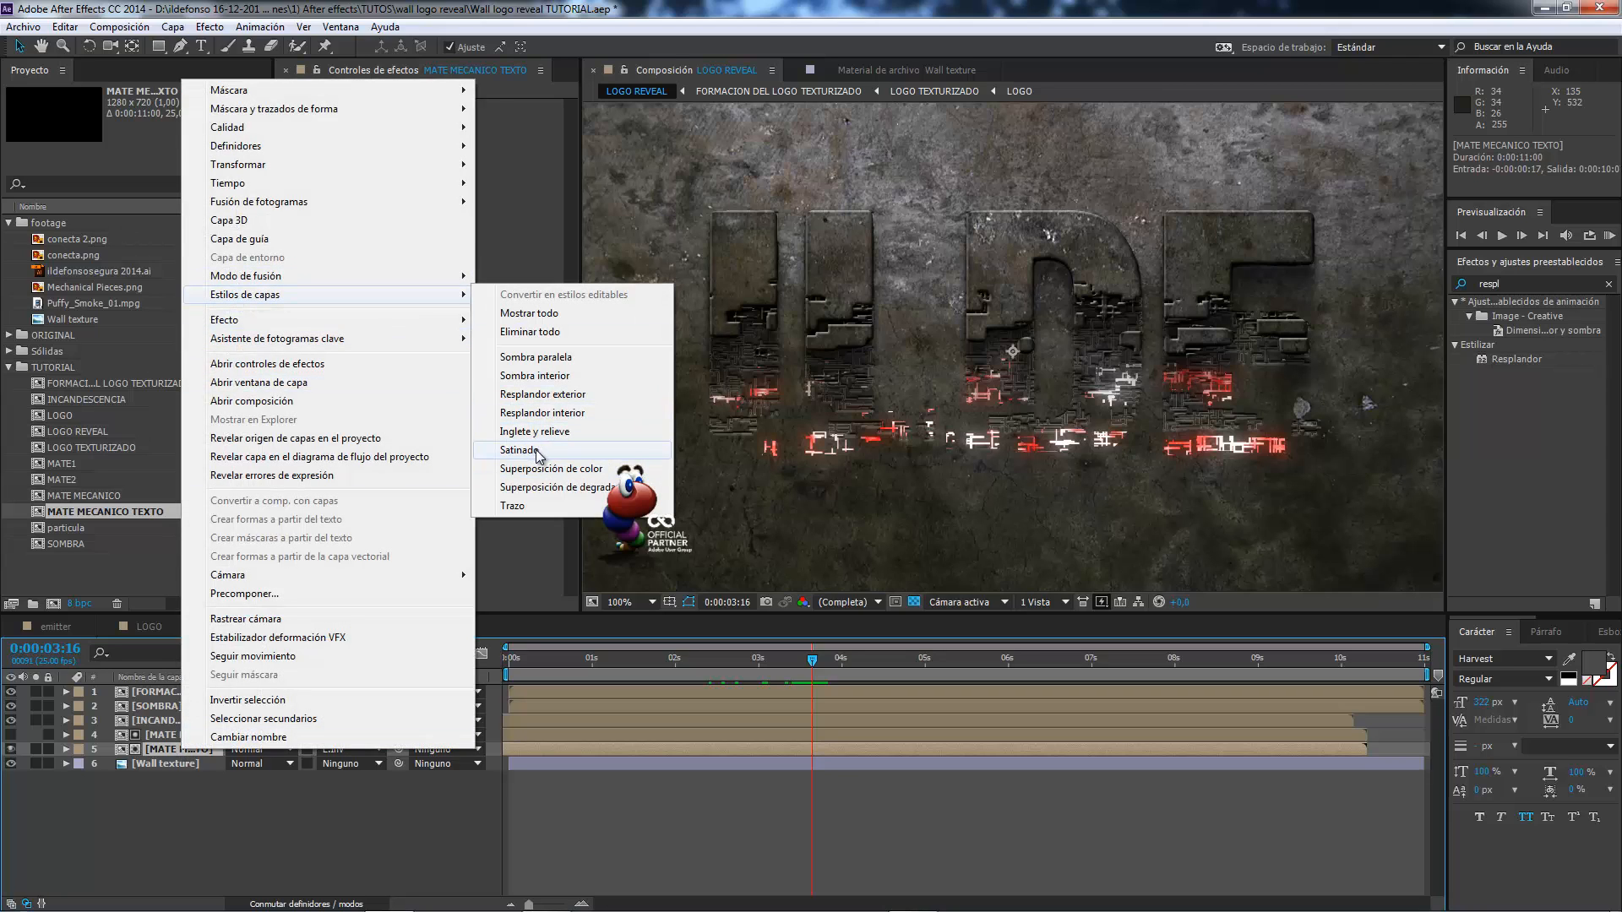
pyautogui.click(550, 470)
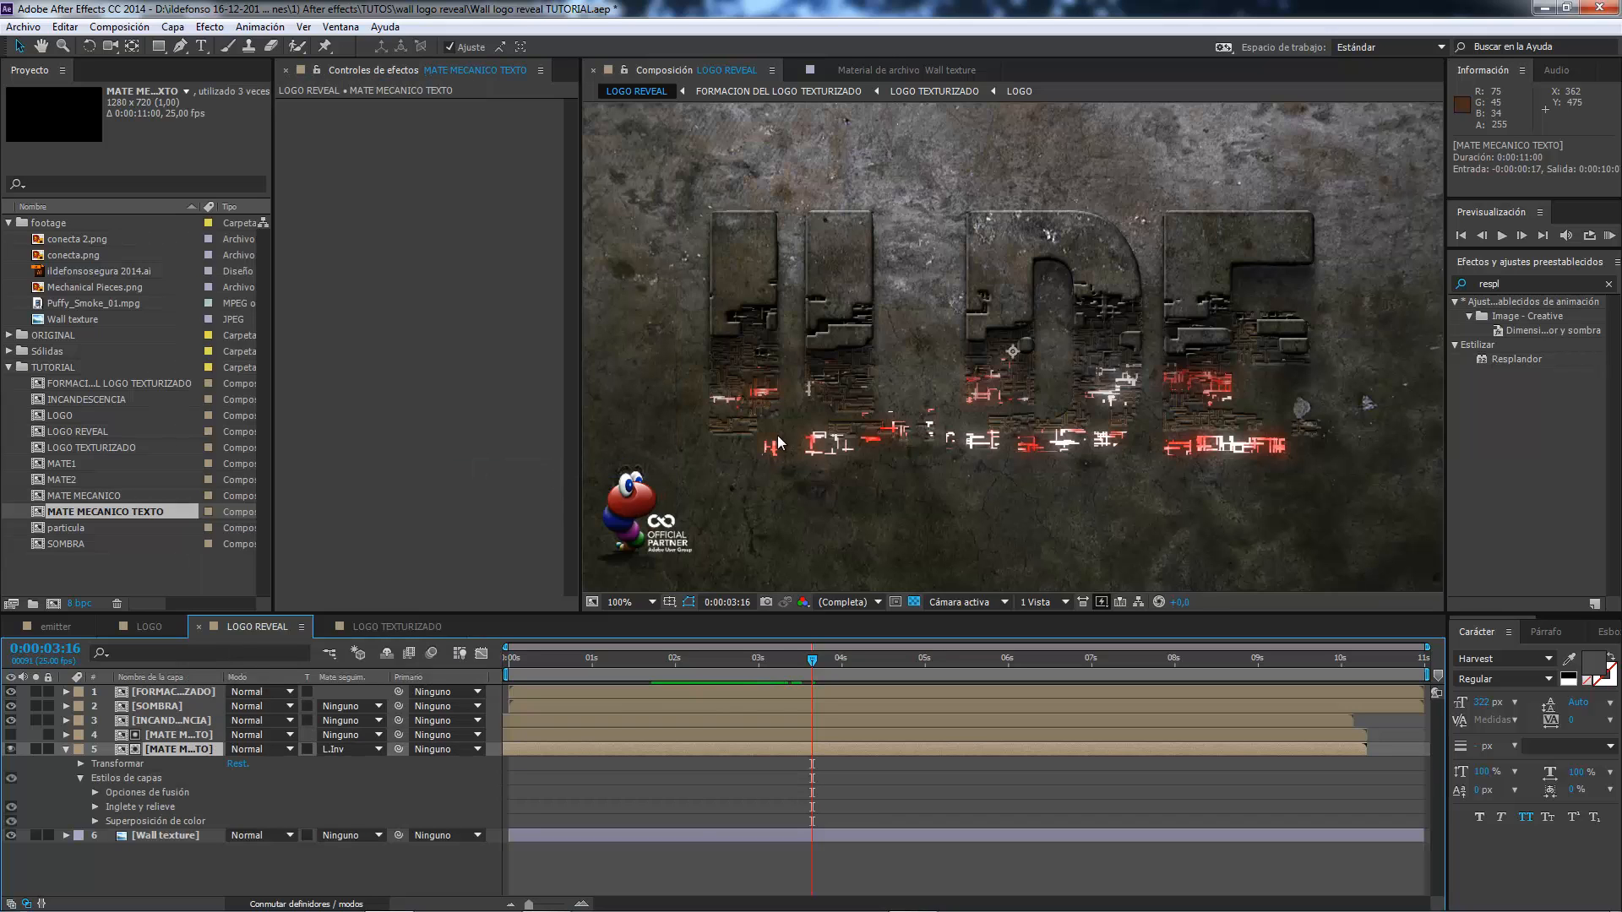
pyautogui.press('.')
pyautogui.moveTo(742, 366); pyautogui.dragTo(981, 345)
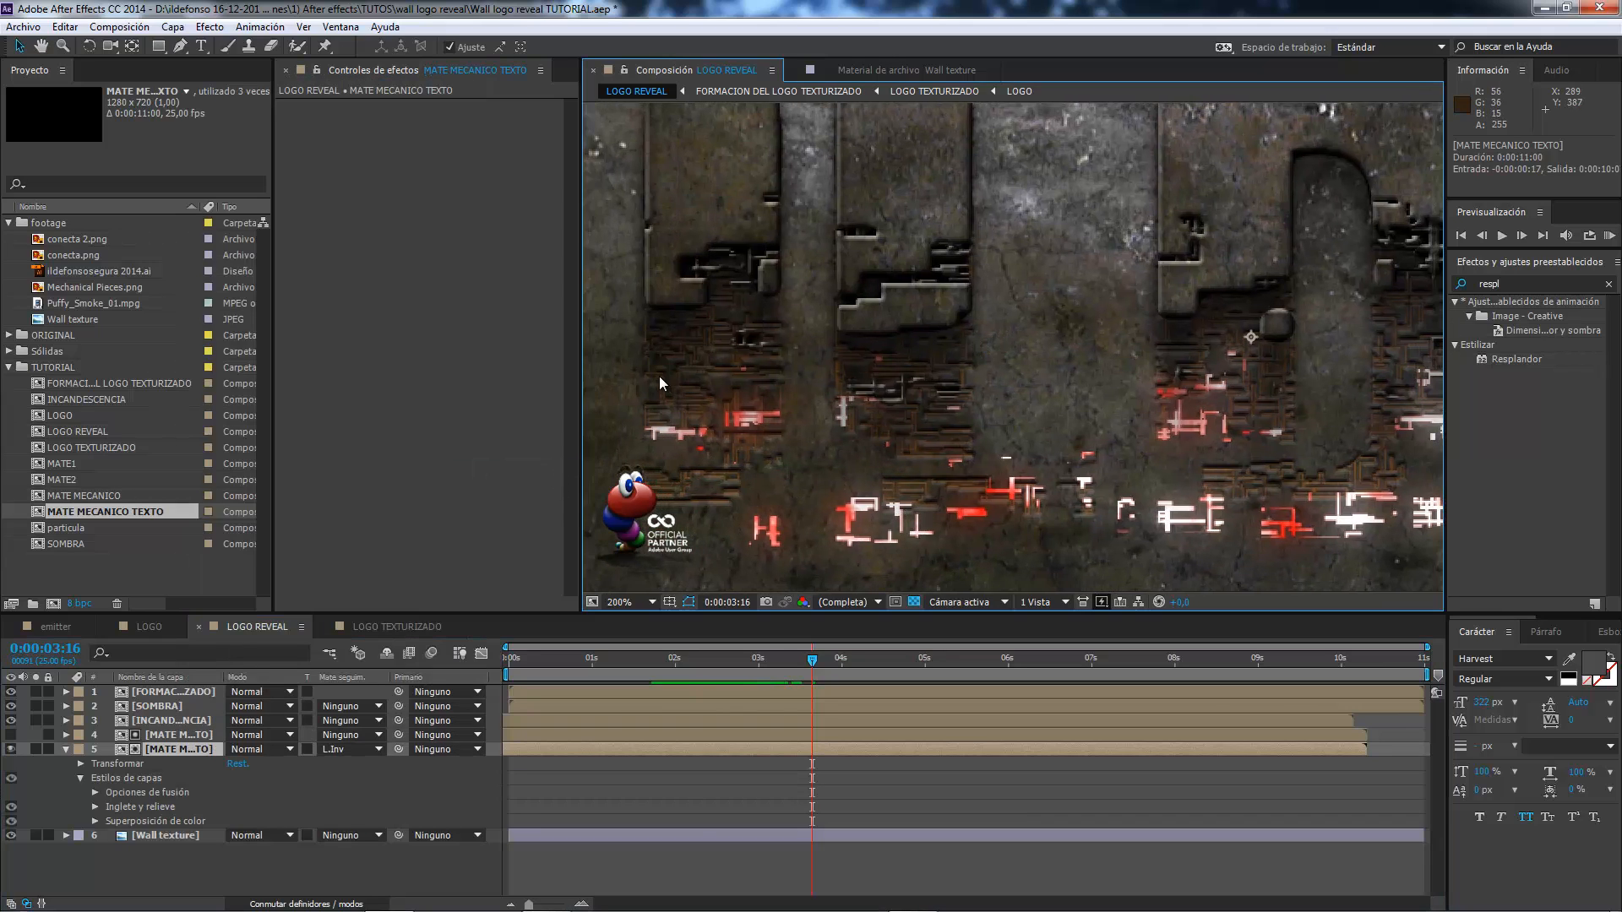
pyautogui.scroll(1, 659, 377)
pyautogui.moveTo(843, 372); pyautogui.dragTo(1116, 328)
pyautogui.scroll(-1, 1103, 337)
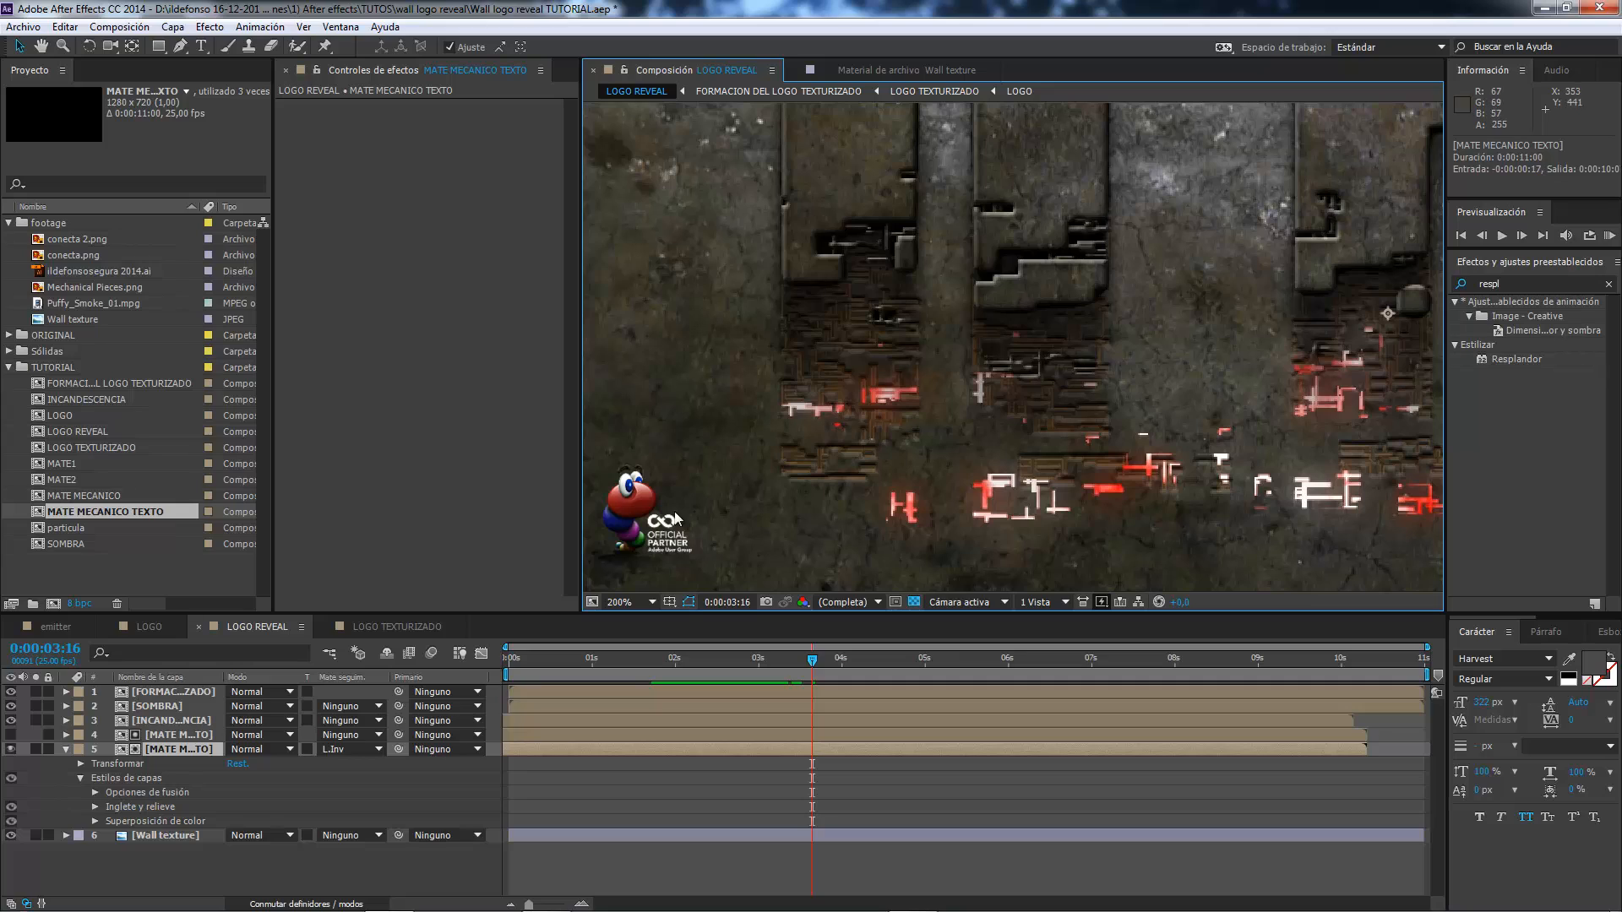
# Use orange FF7200 as the Superposición de color colour on the lower MATE MECANICO TEXTO layer.
pyautogui.click(94, 821)
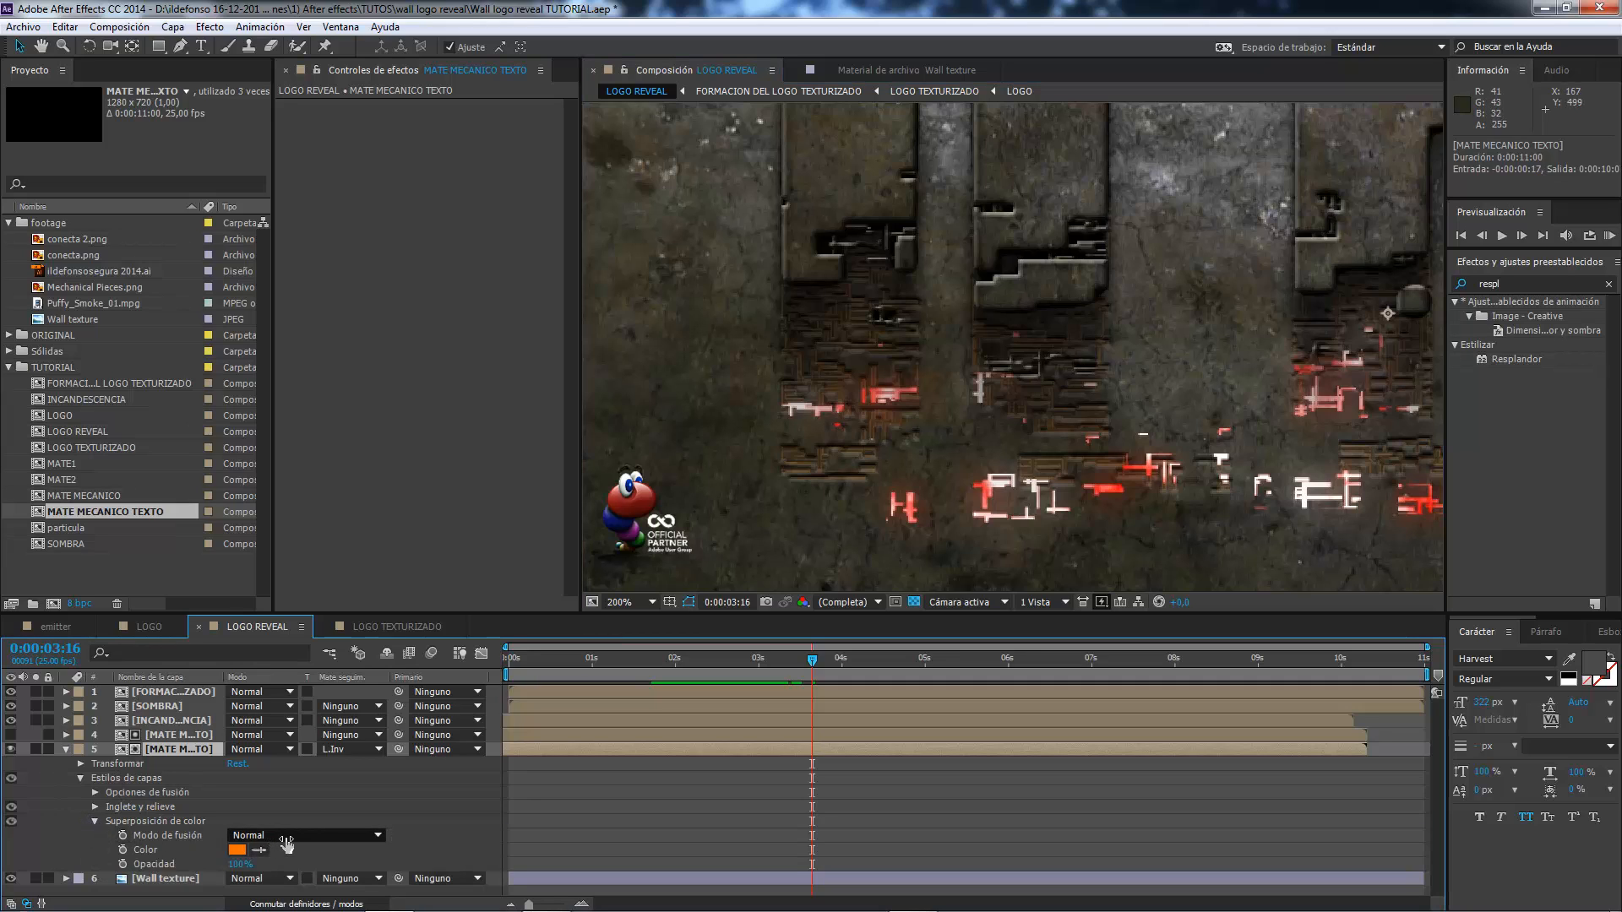
pyautogui.click(237, 850)
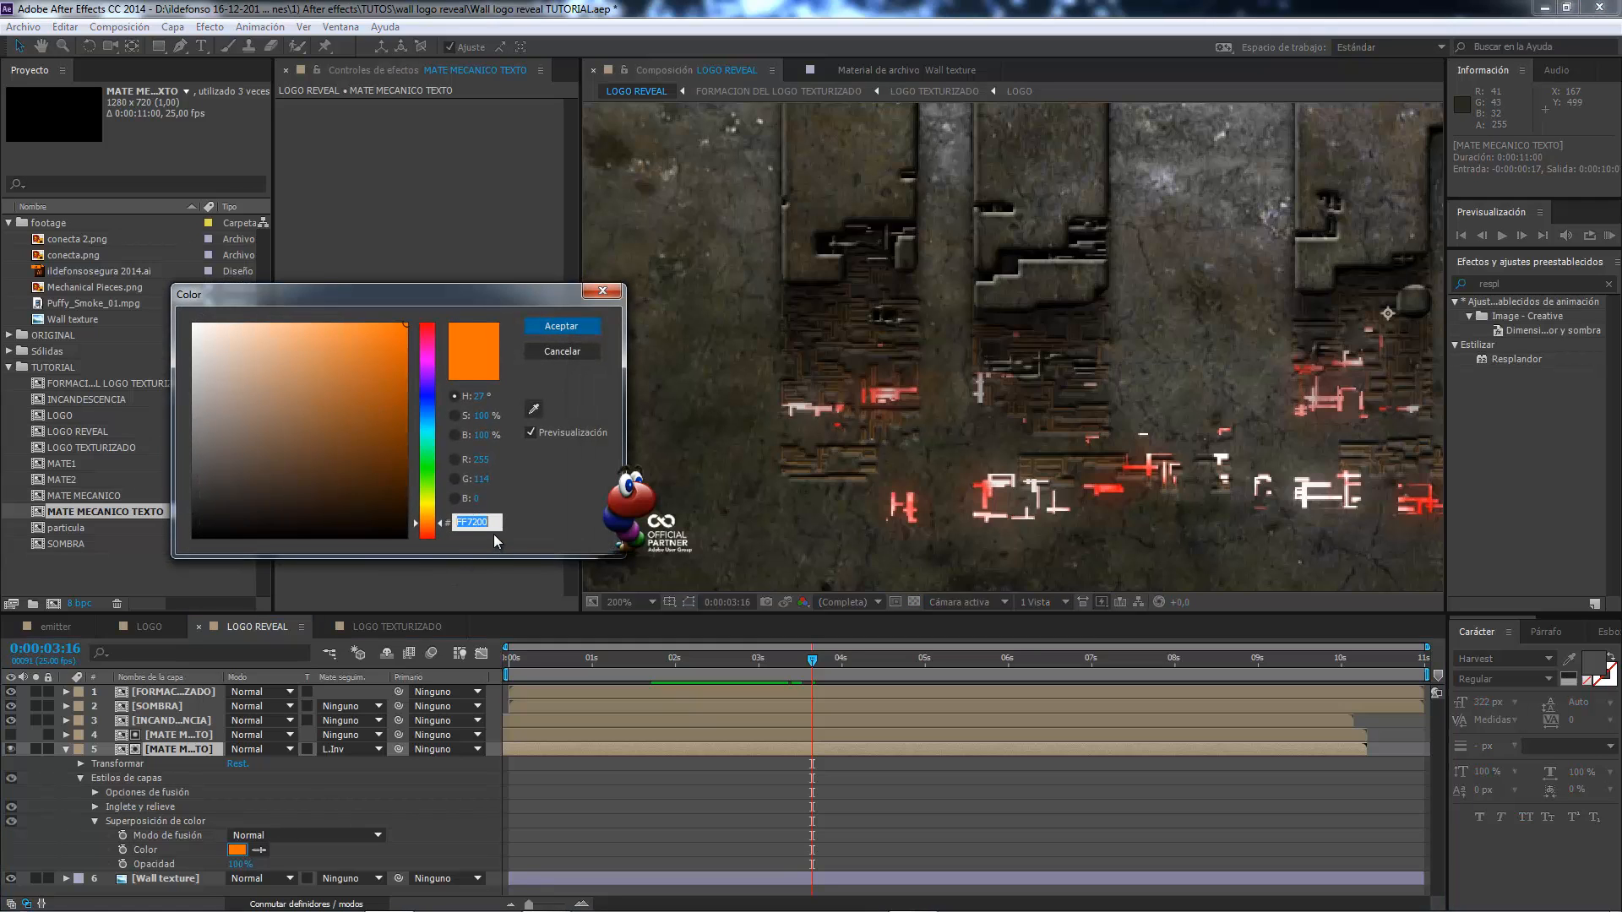
pyautogui.click(560, 326)
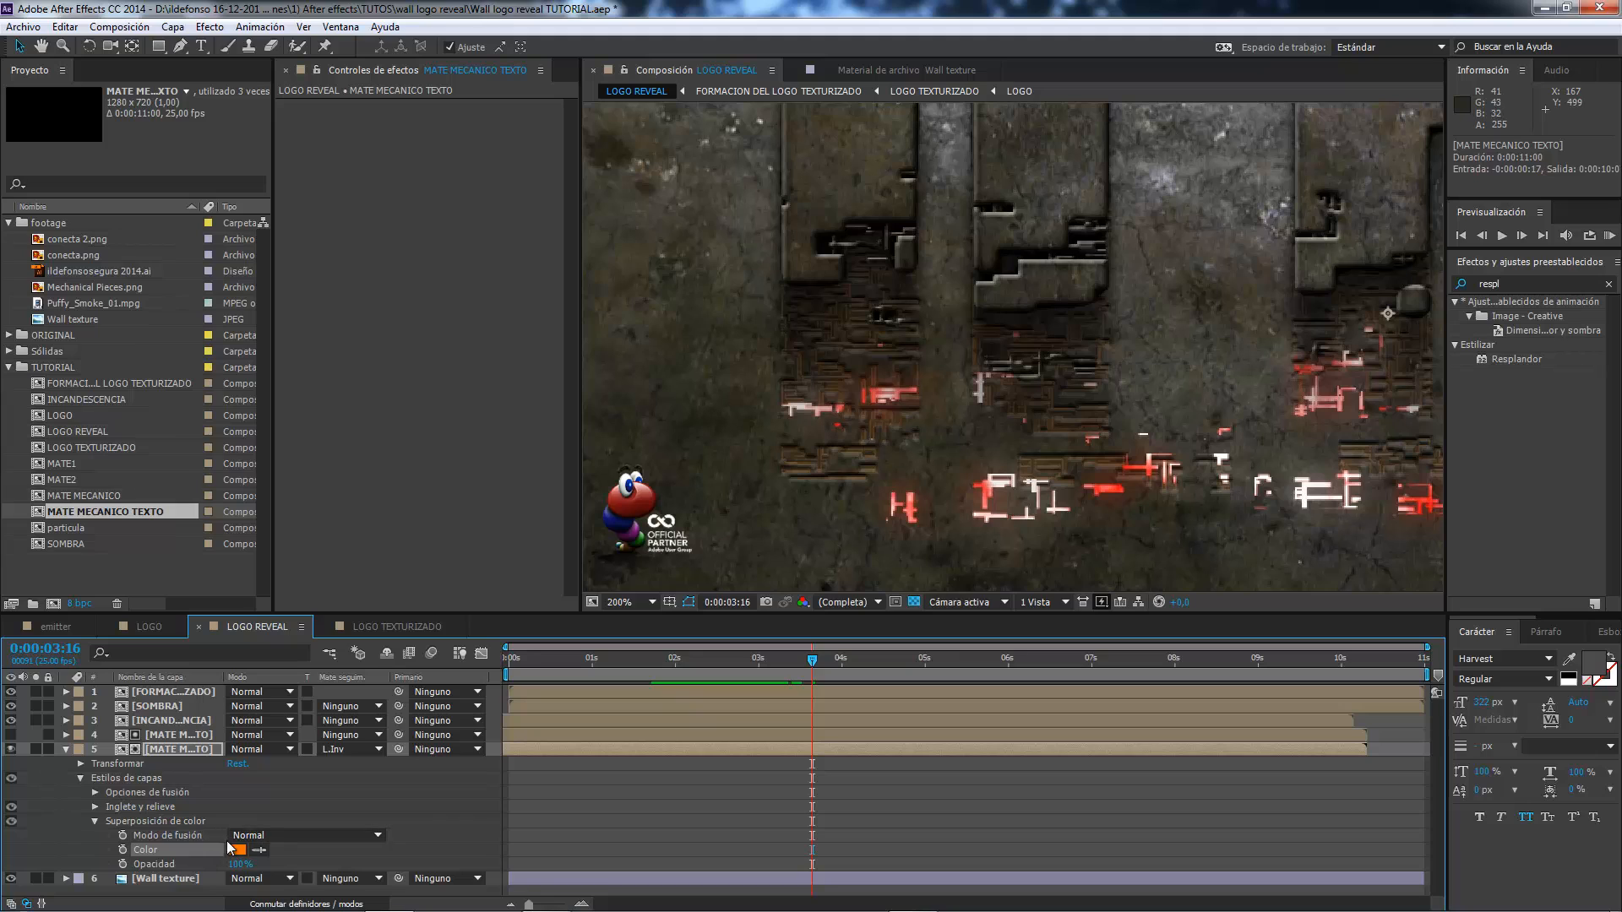
pyautogui.click(96, 822)
# Examine the tinted pieces in LOGO REVEAL around 0:00:03:08 and compare them with the emitter composition.
pyautogui.moveTo(779, 668); pyautogui.dragTo(784, 630)
pyautogui.scroll(-1, 927, 514)
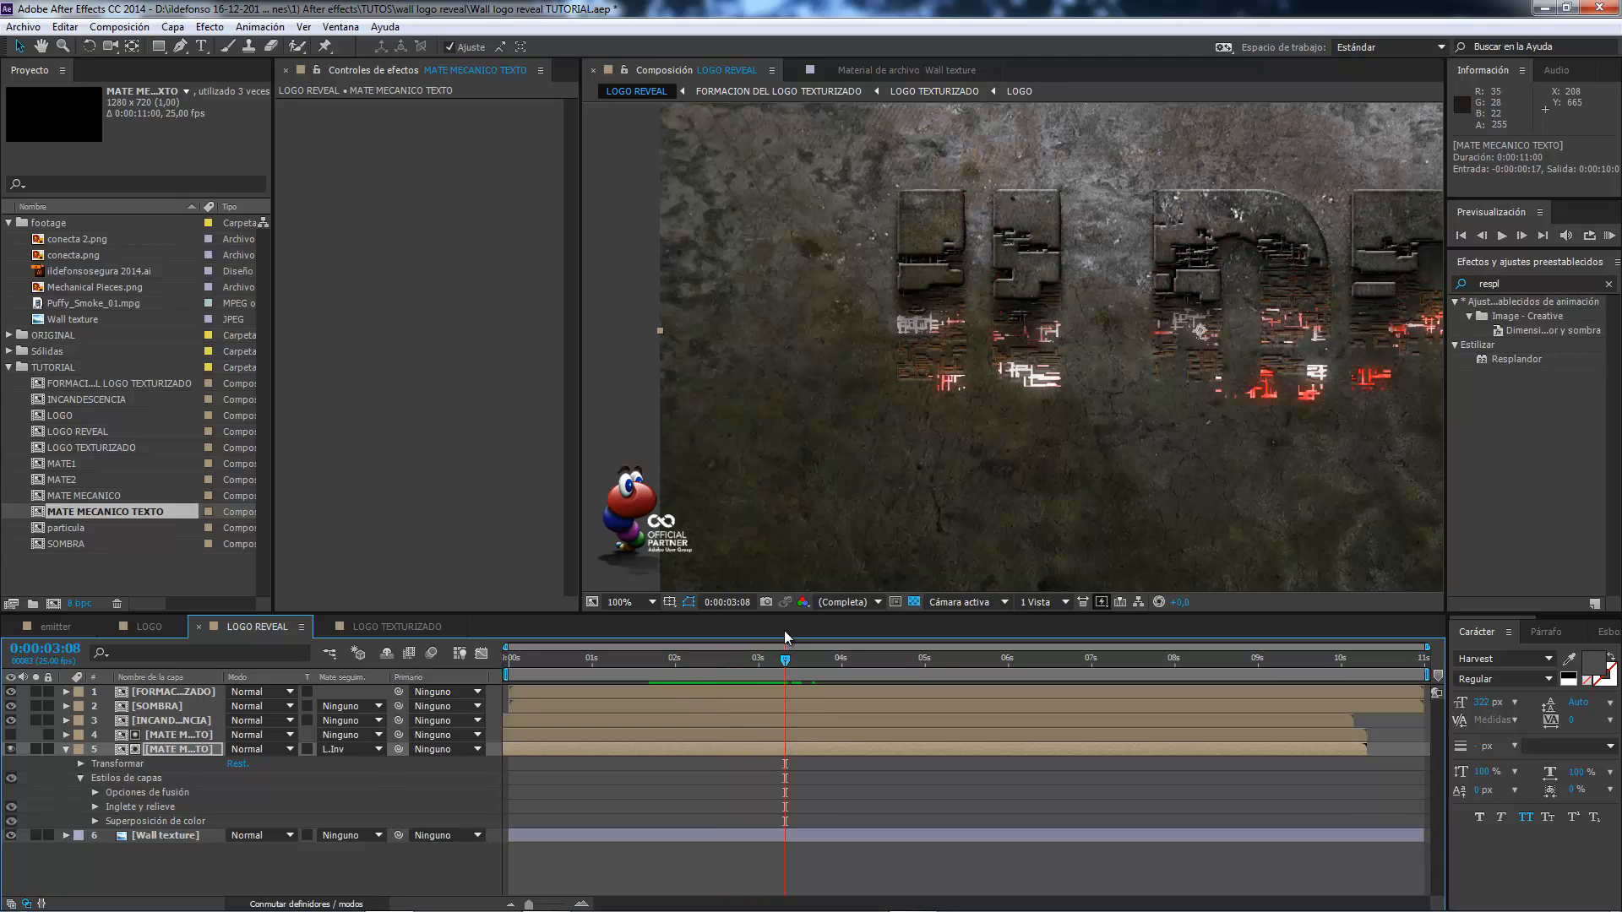
pyautogui.click(1007, 782)
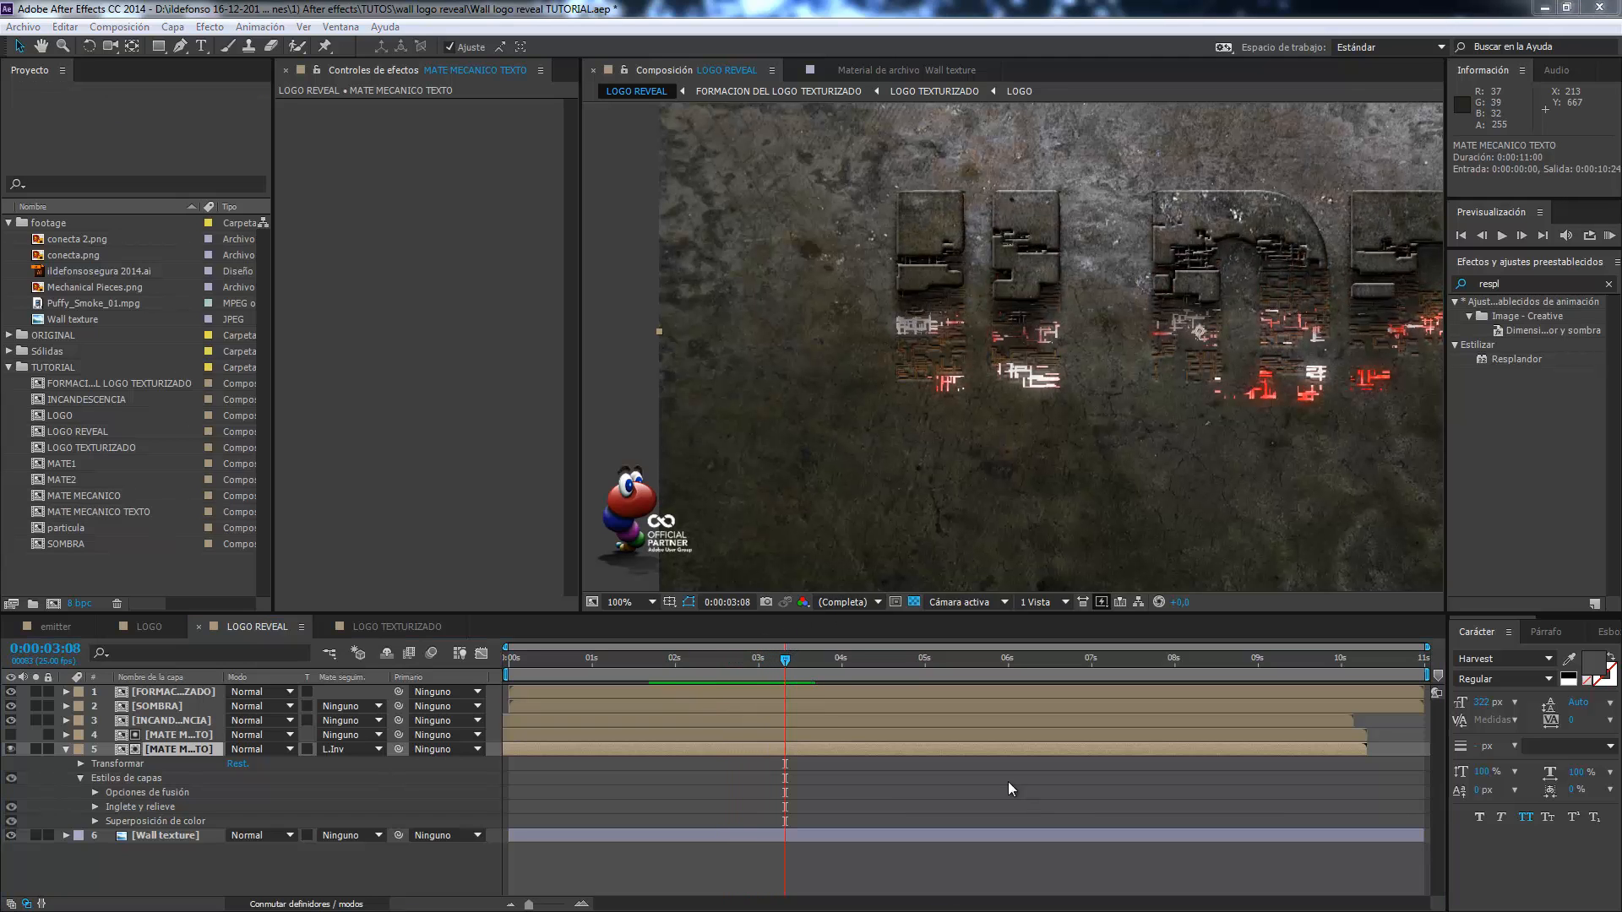
pyautogui.click(52, 631)
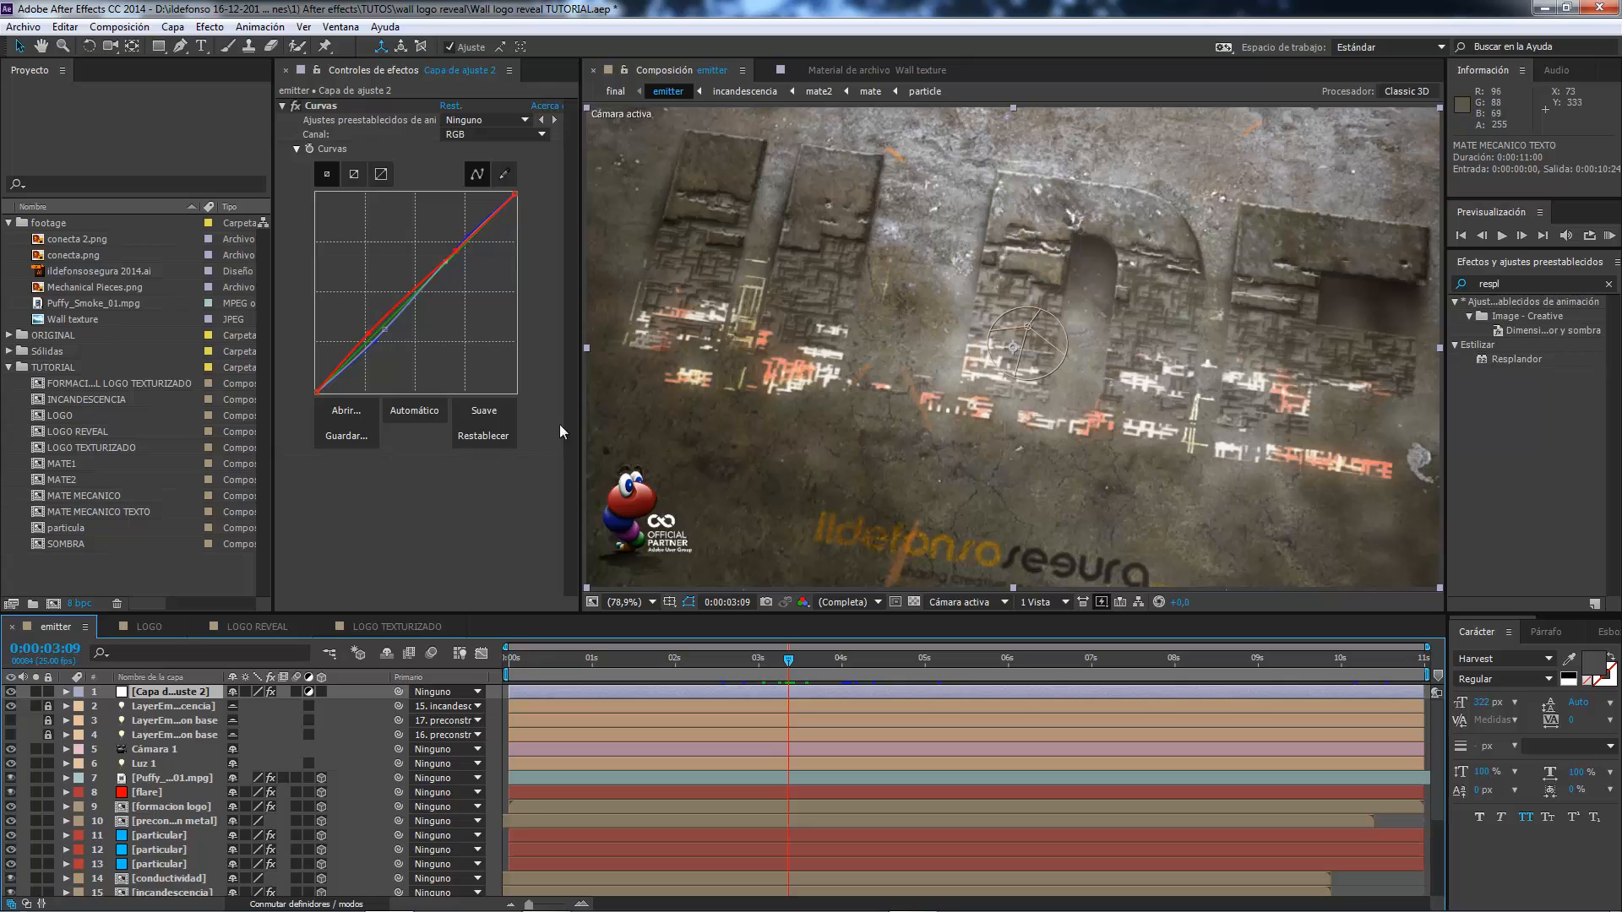
pyautogui.click(250, 623)
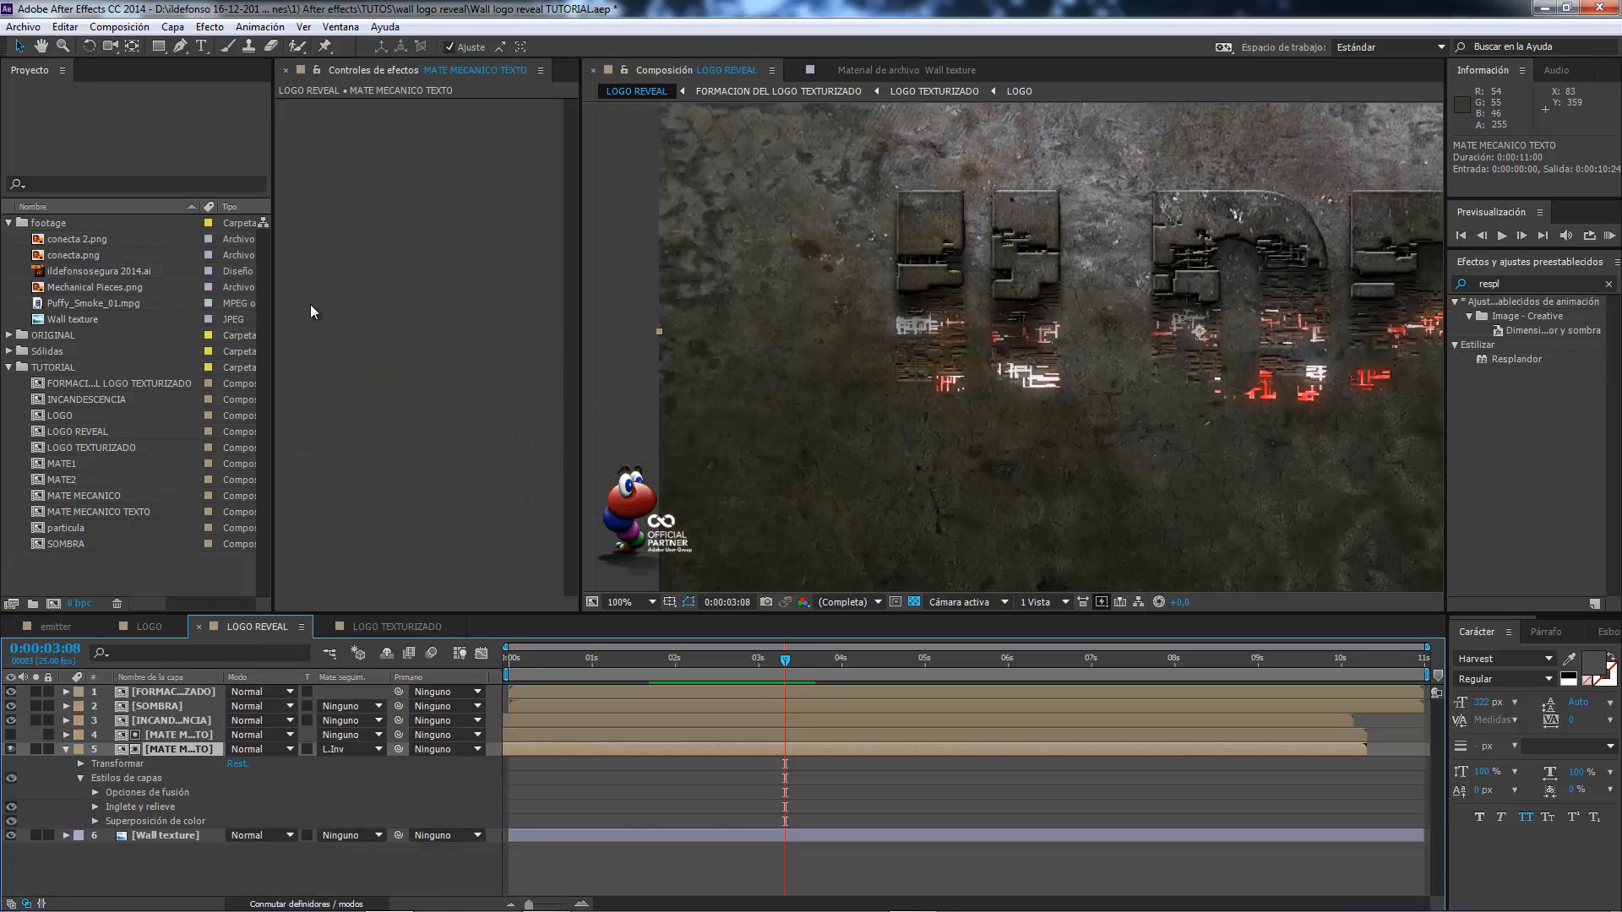
# Create a new composition from MATE MECANICO TEXTO and rename it CONDUCTIVIDAD.
pyautogui.click(96, 513)
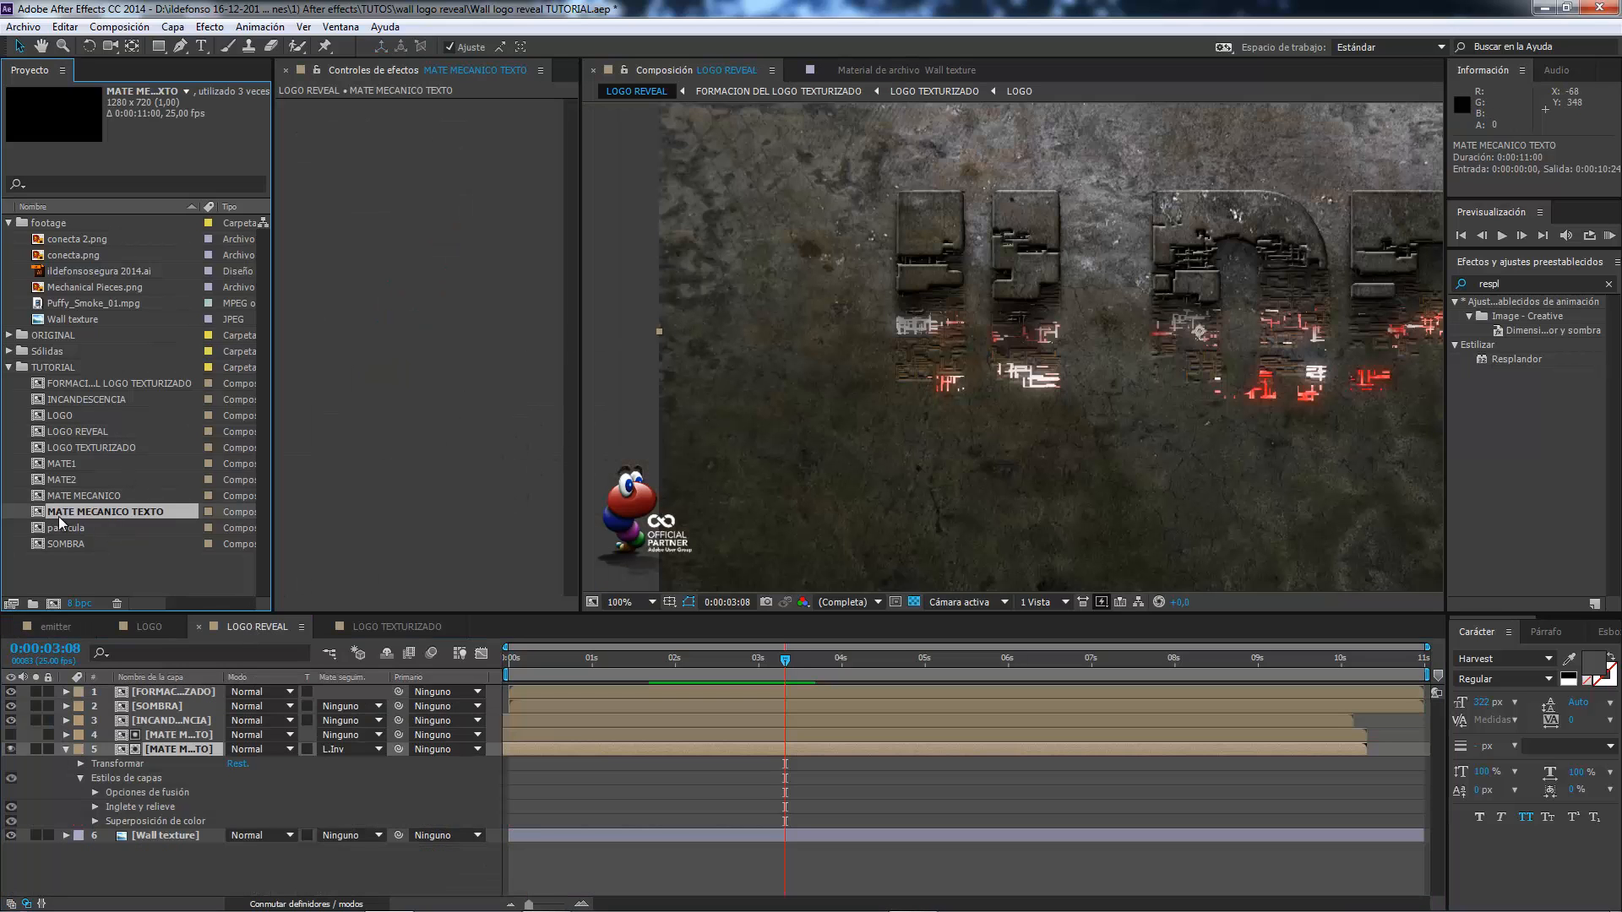
pyautogui.moveTo(98, 513); pyautogui.dragTo(54, 603)
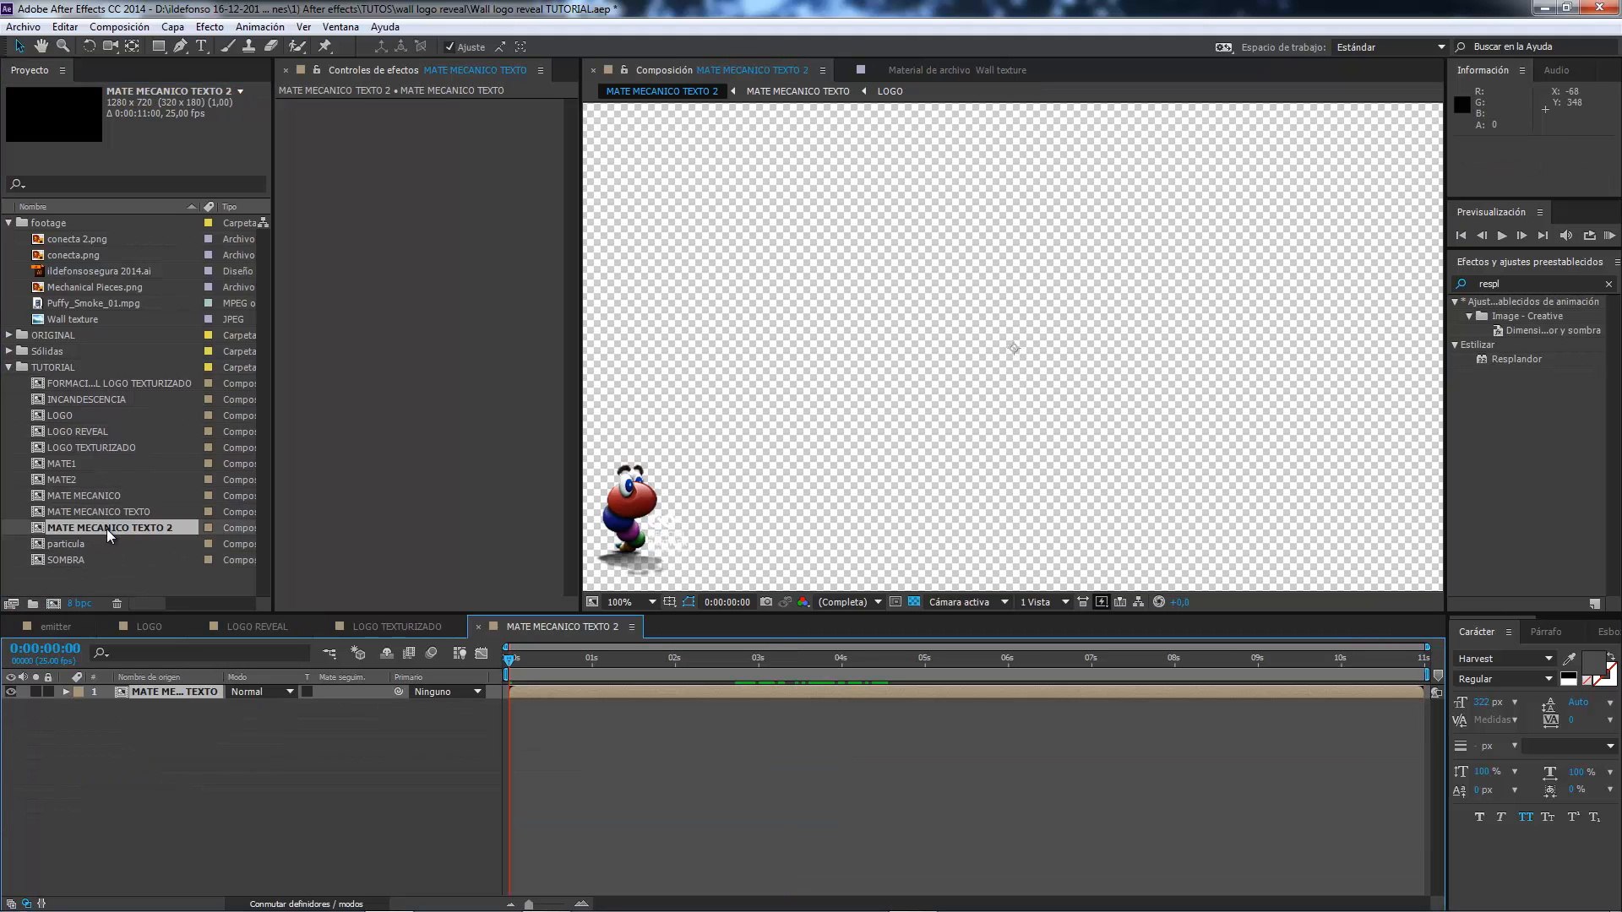
pyautogui.click(106, 528)
pyautogui.press('Return')
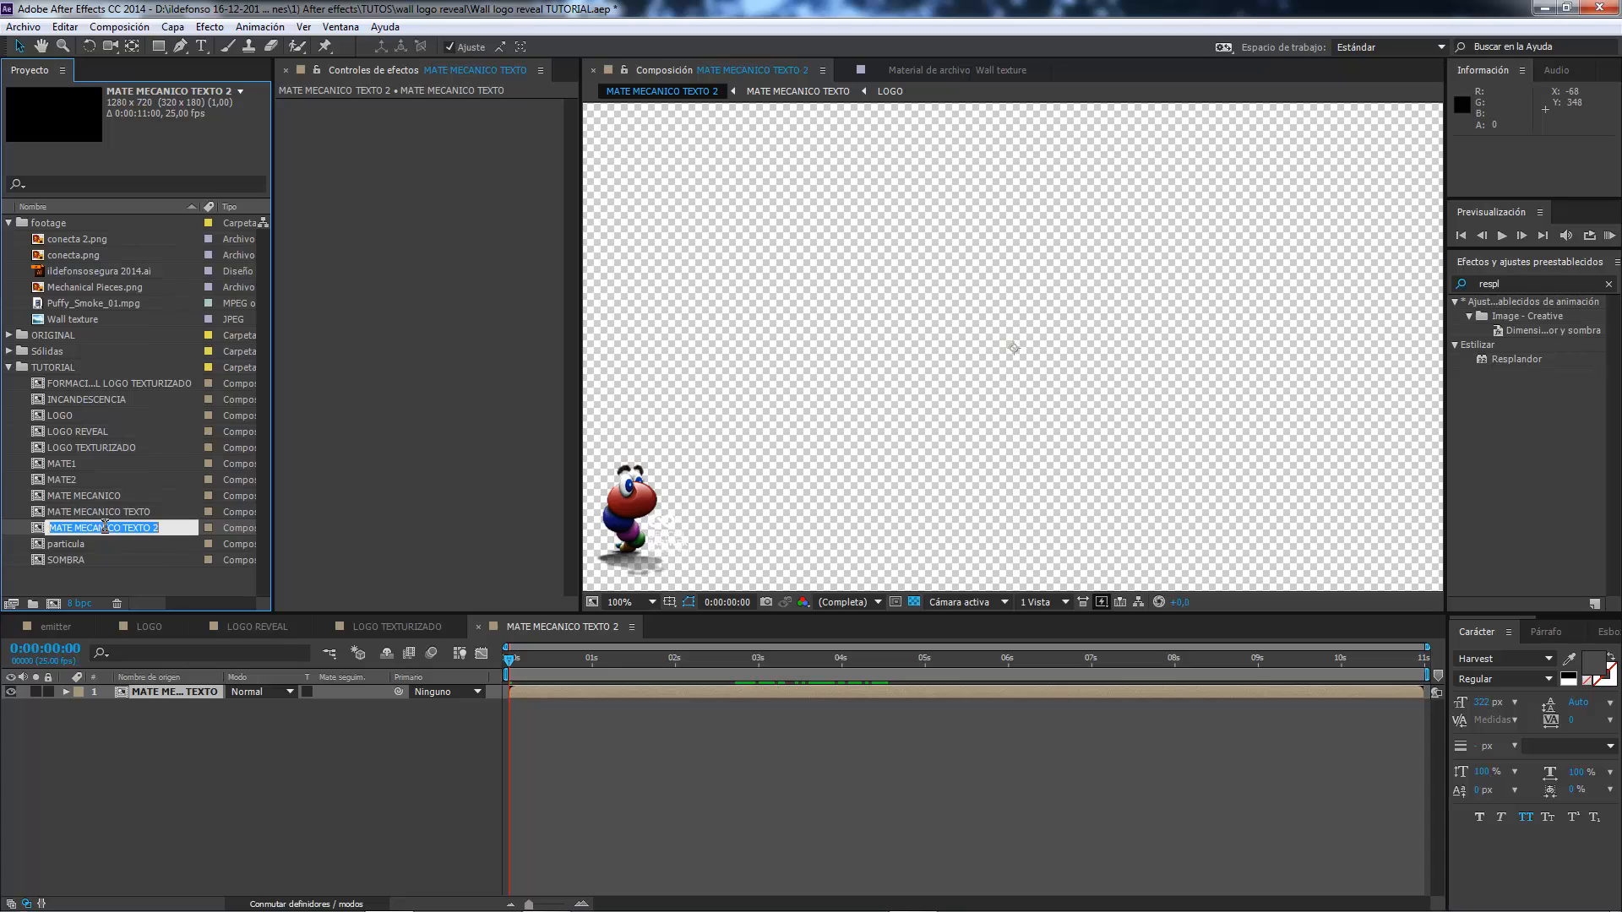
pyautogui.write('conductividad')
pyautogui.press('Return')
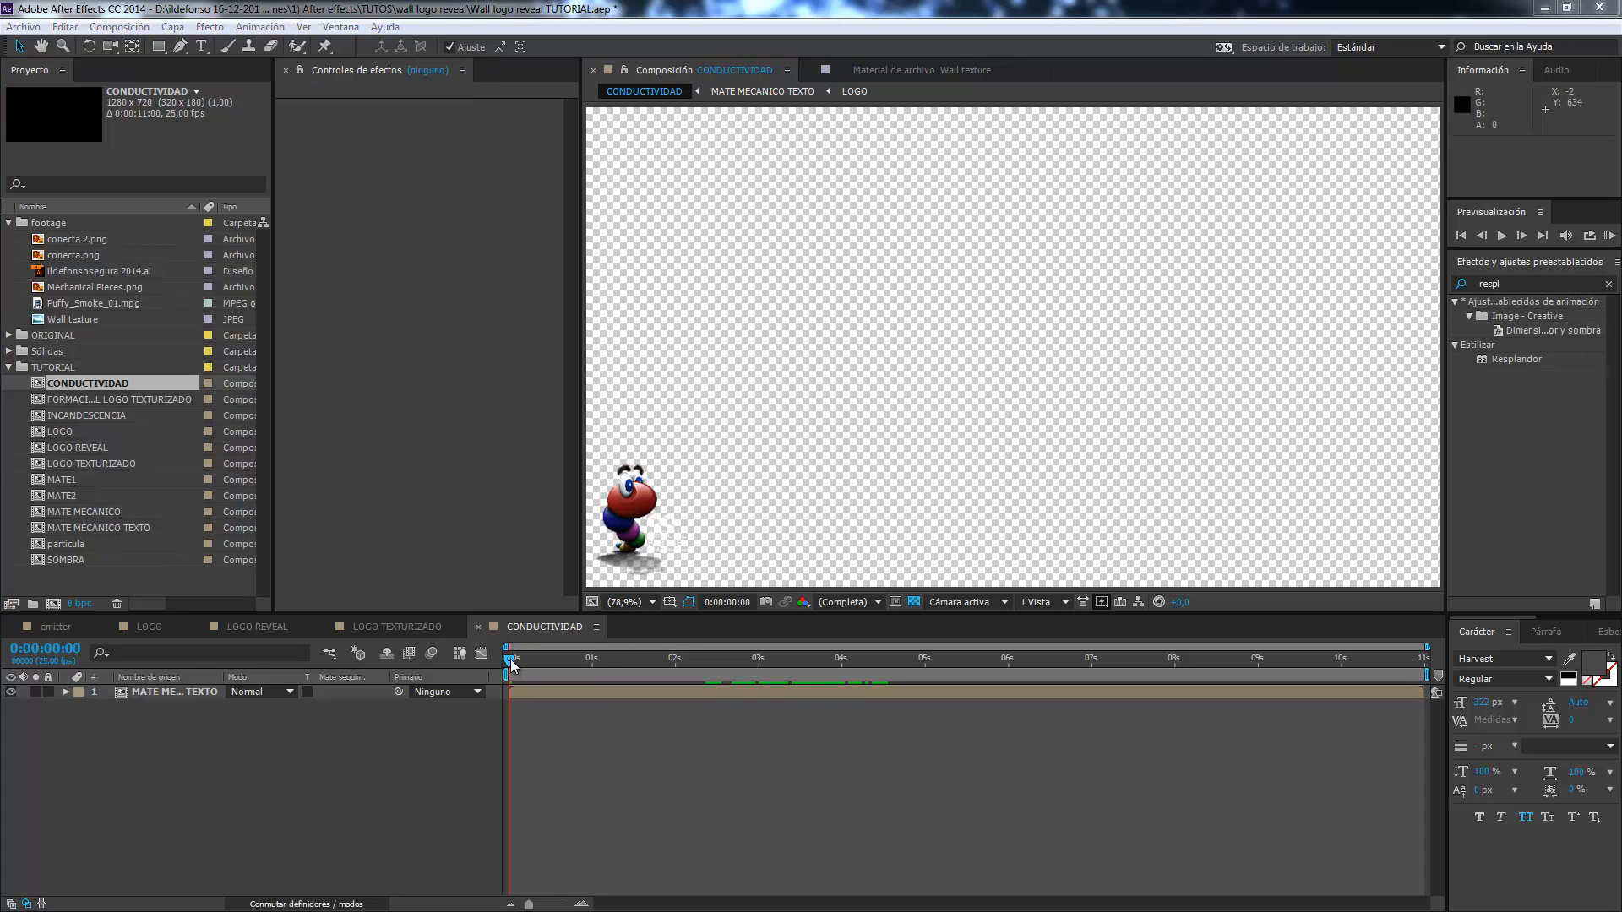
# Turn off the transparency grid in CONDUCTIVIDAD and review the pieces forming up to 0:00:04:00.
pyautogui.moveTo(510, 659); pyautogui.dragTo(825, 672)
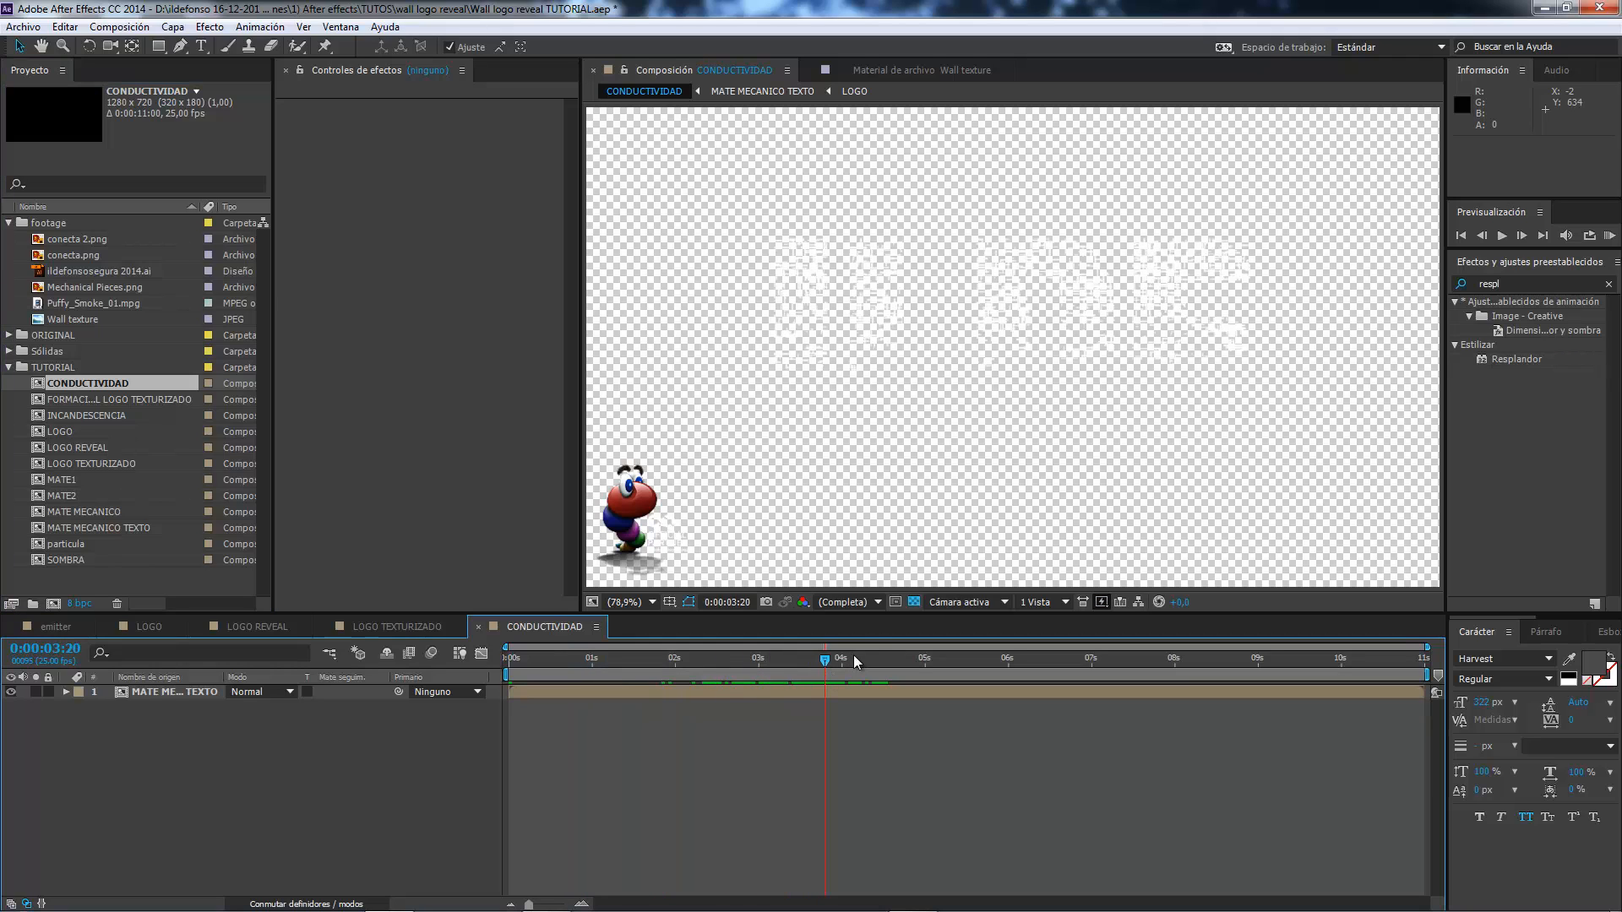
pyautogui.click(914, 601)
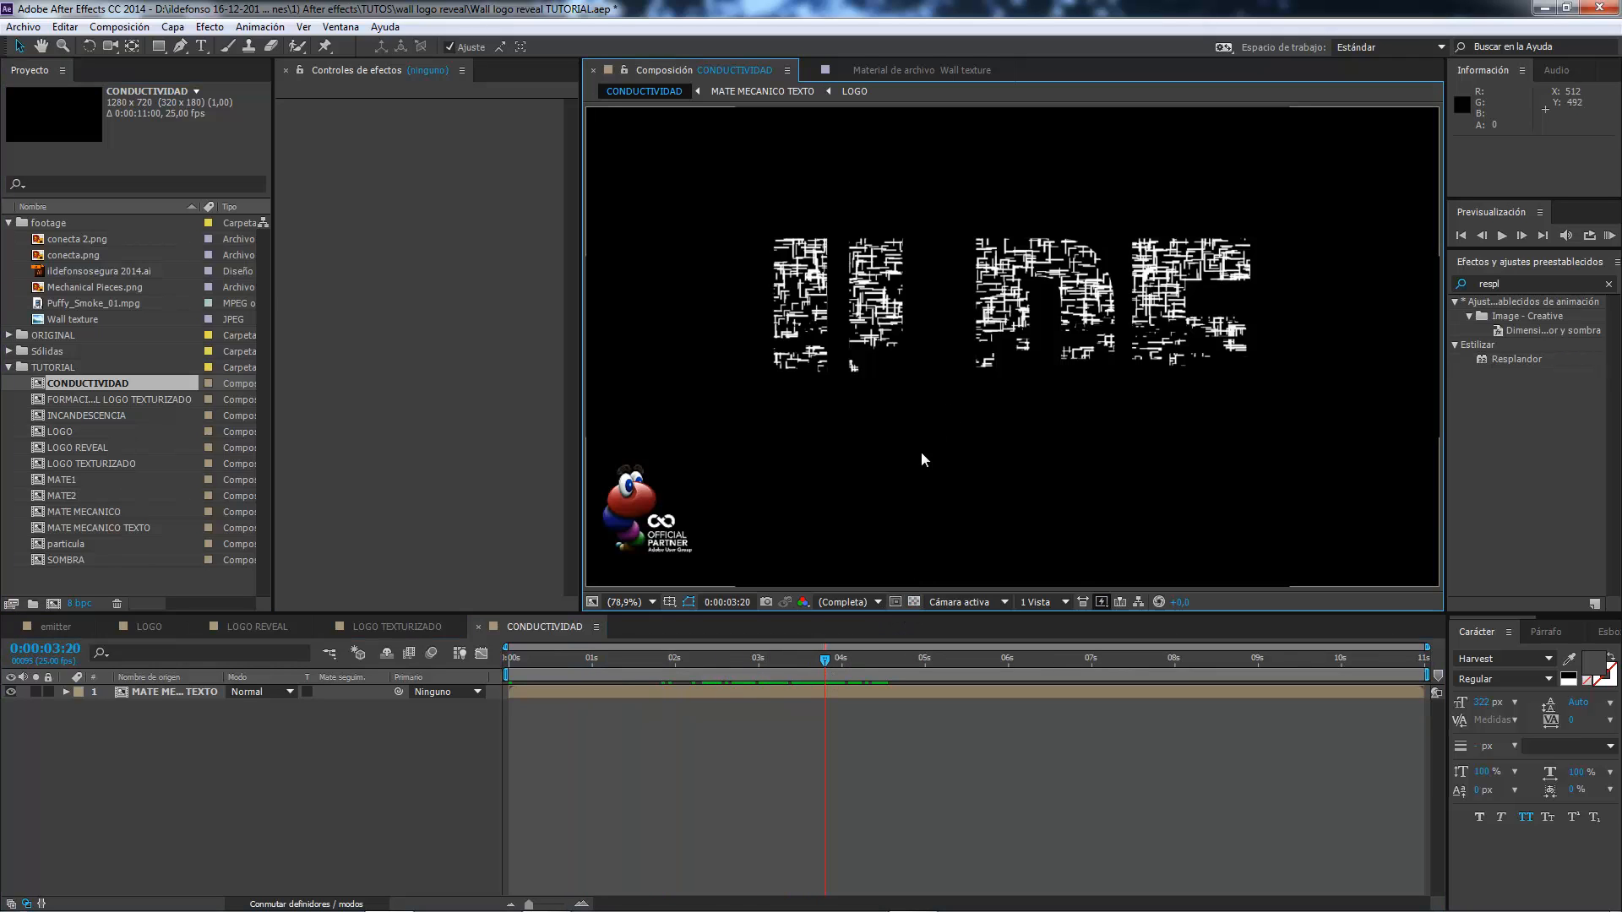
pyautogui.scroll(-2, 880, 493)
pyautogui.moveTo(808, 657); pyautogui.dragTo(844, 662)
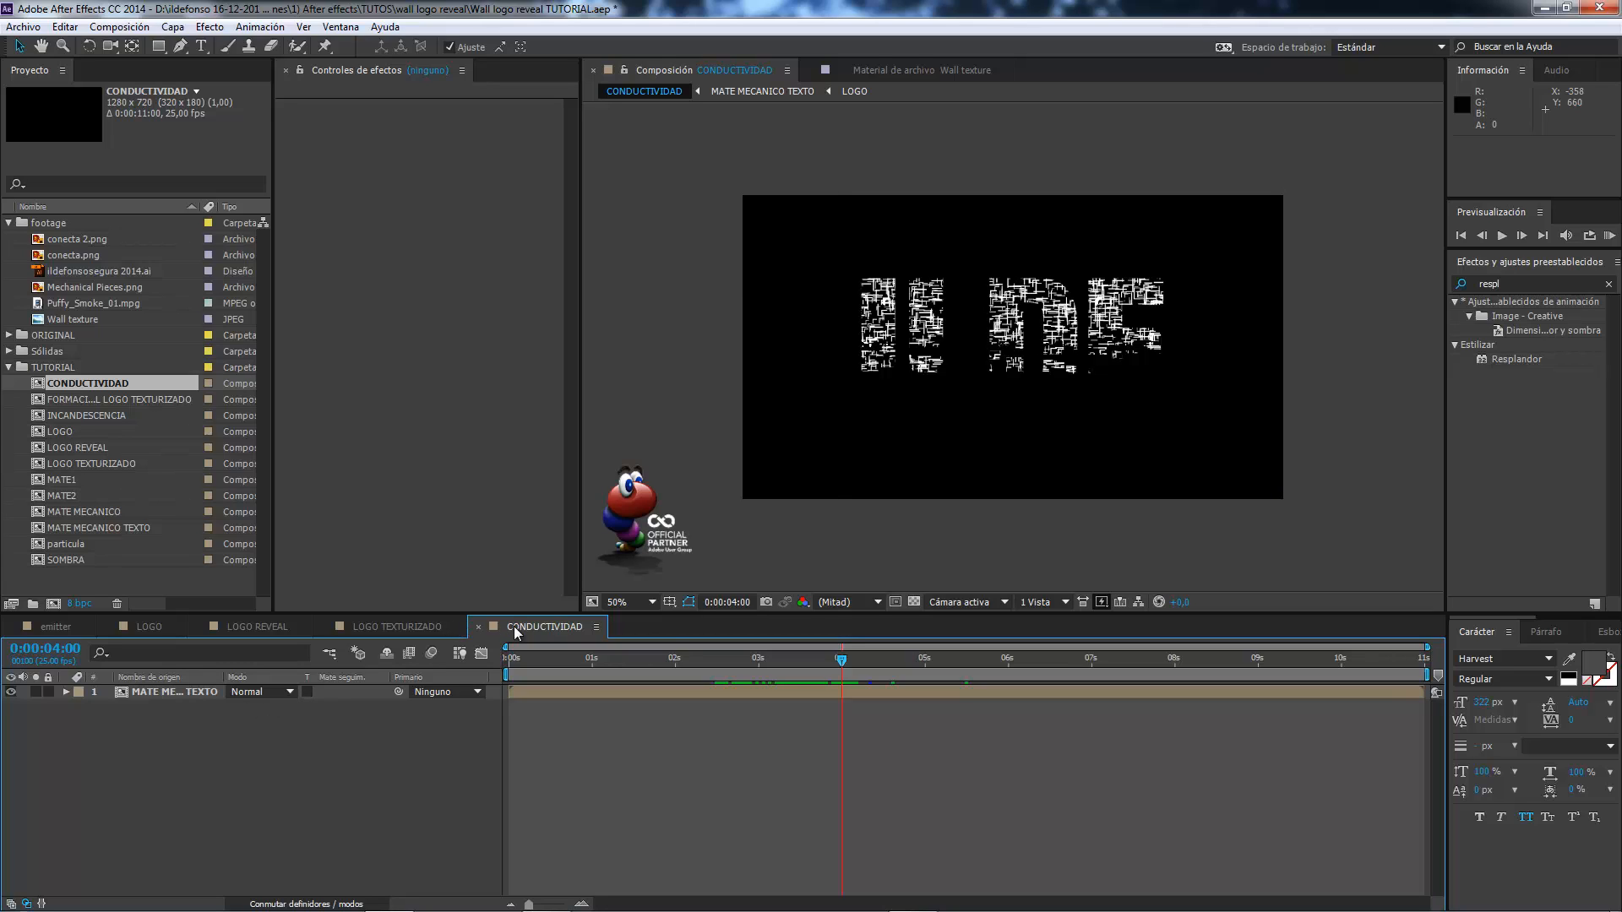
# Duplicate the MATE2 composition and open the copy.
pyautogui.click(59, 480)
pyautogui.click(83, 495)
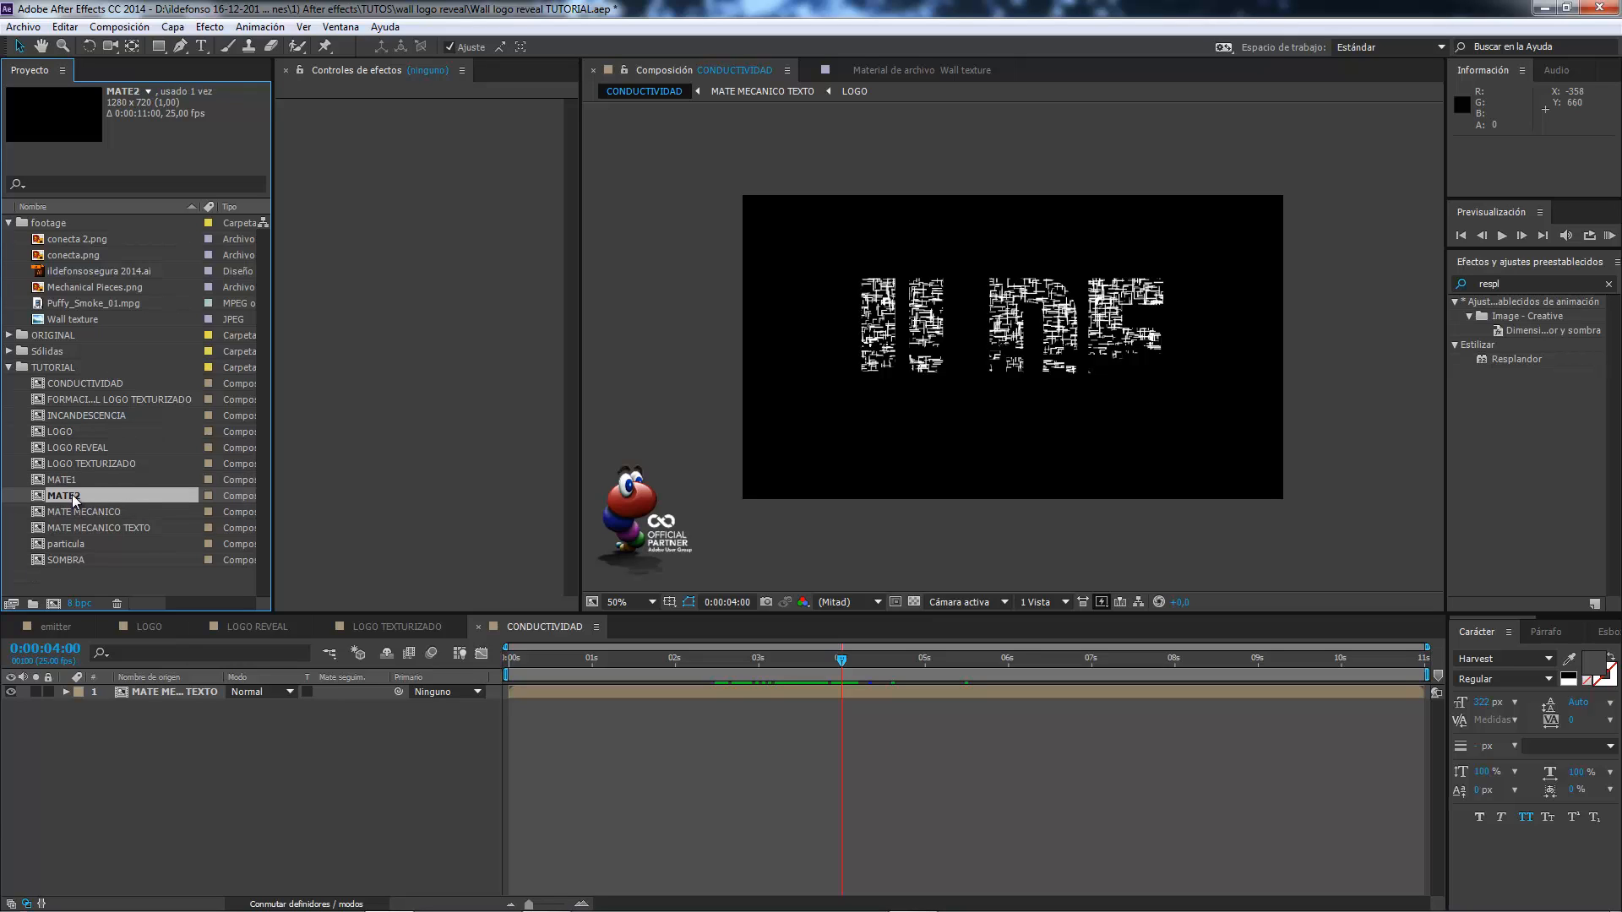
pyautogui.hotkey('ctrl', 'd')
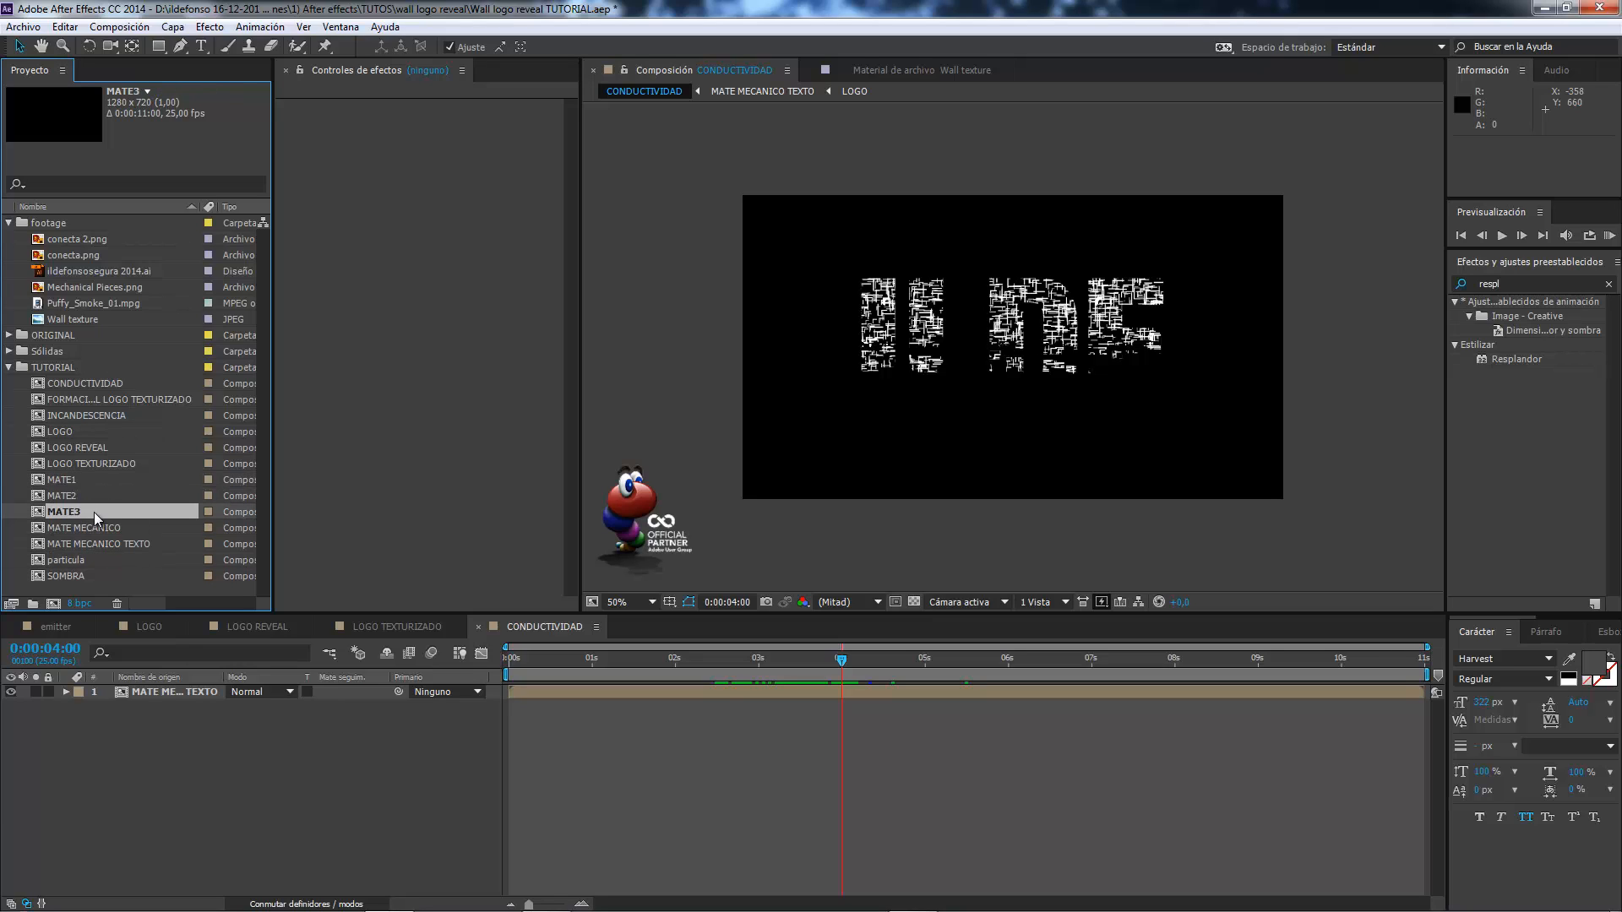
pyautogui.doubleClick(121, 512)
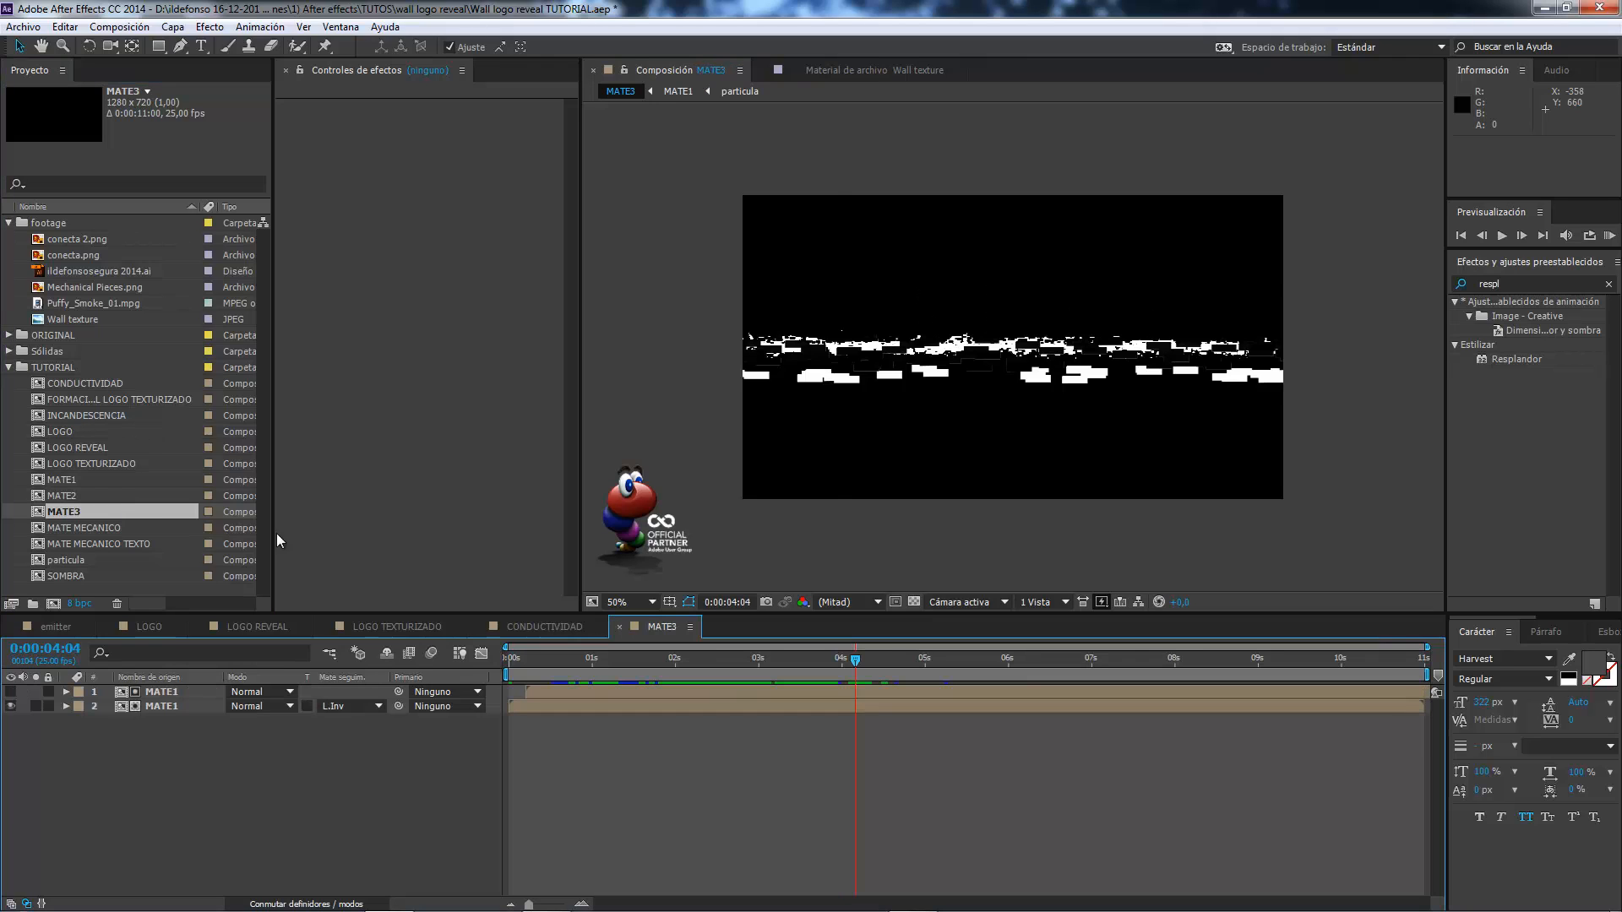
# Shift the upper MATE1 layer in MATE3 to start at 0:00:00:14, widening the band of pieces, and close that composition.
pyautogui.click(180, 691)
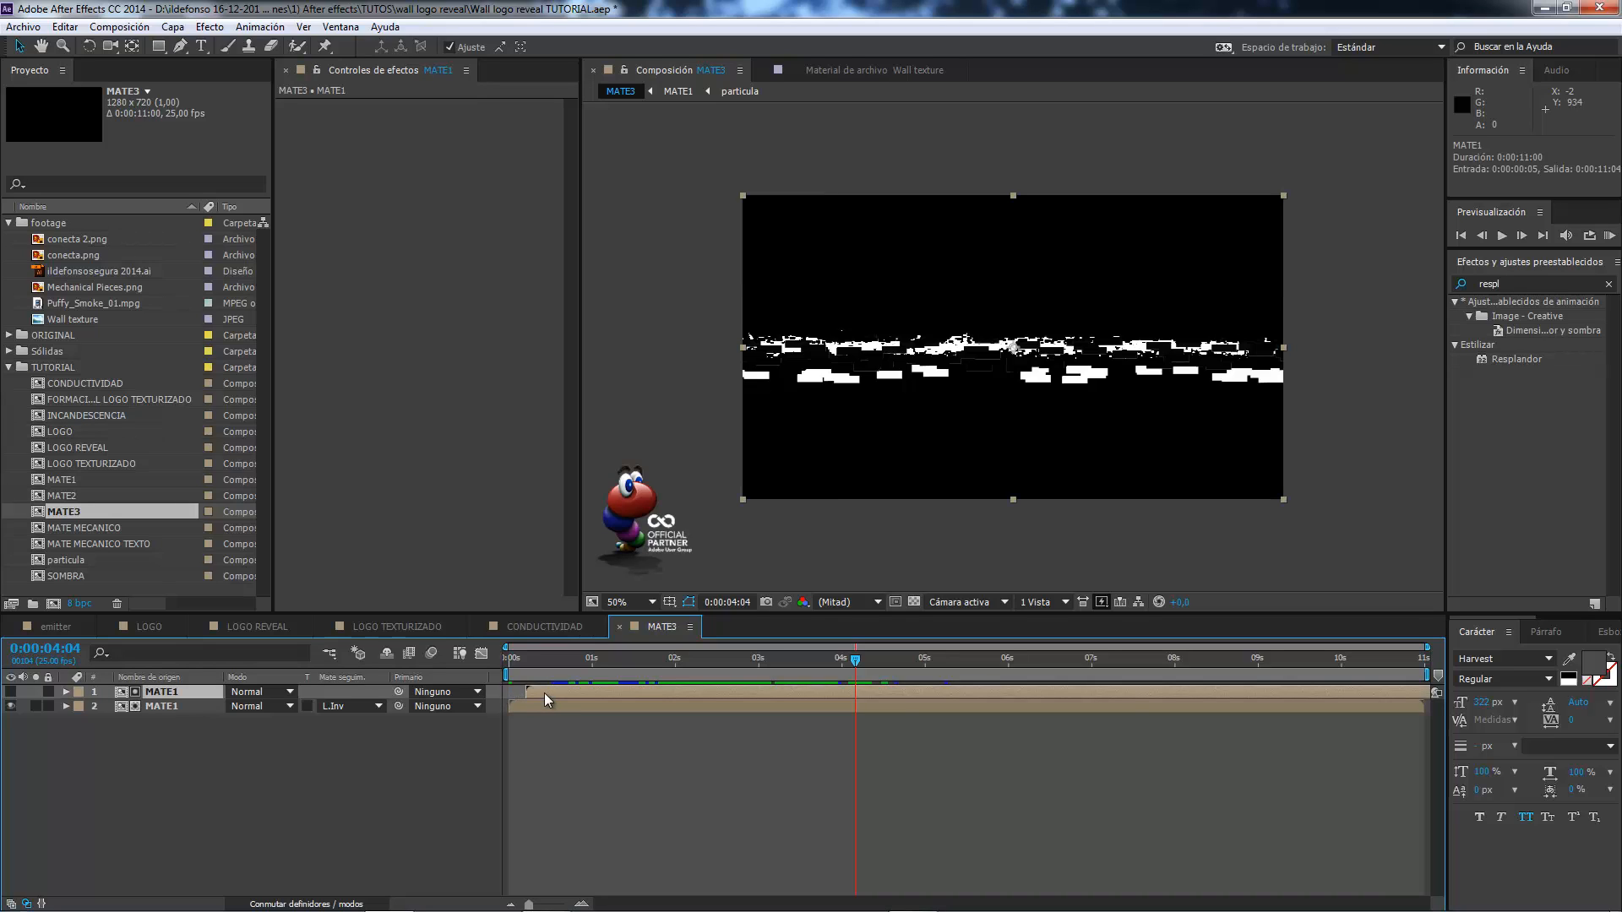
pyautogui.moveTo(544, 693); pyautogui.dragTo(588, 684)
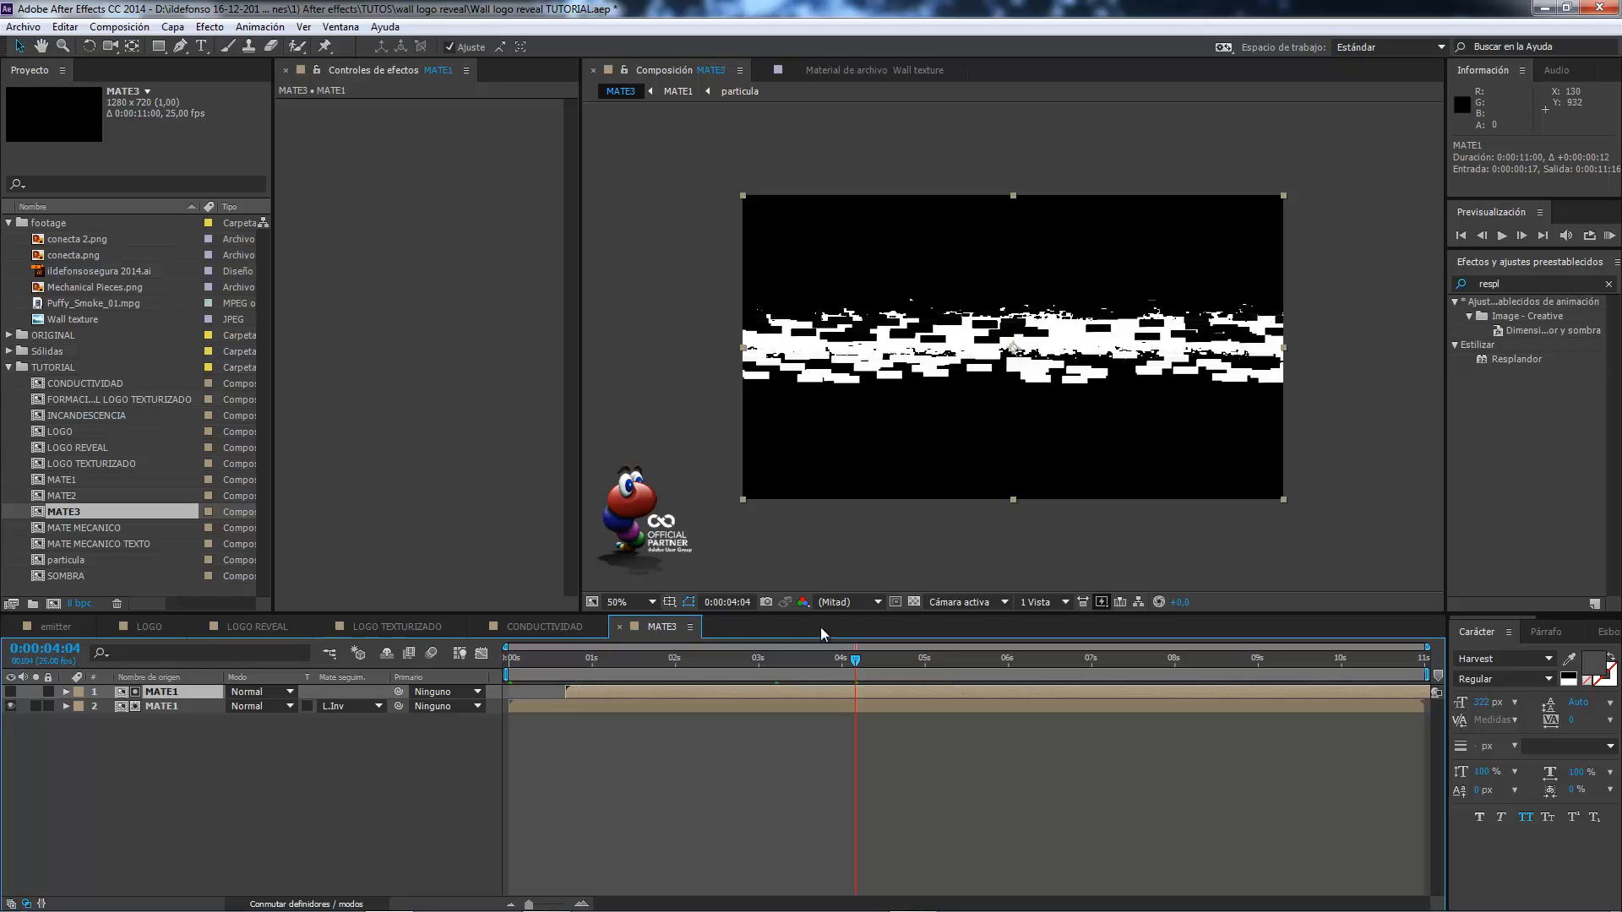
pyautogui.moveTo(652, 688); pyautogui.dragTo(642, 689)
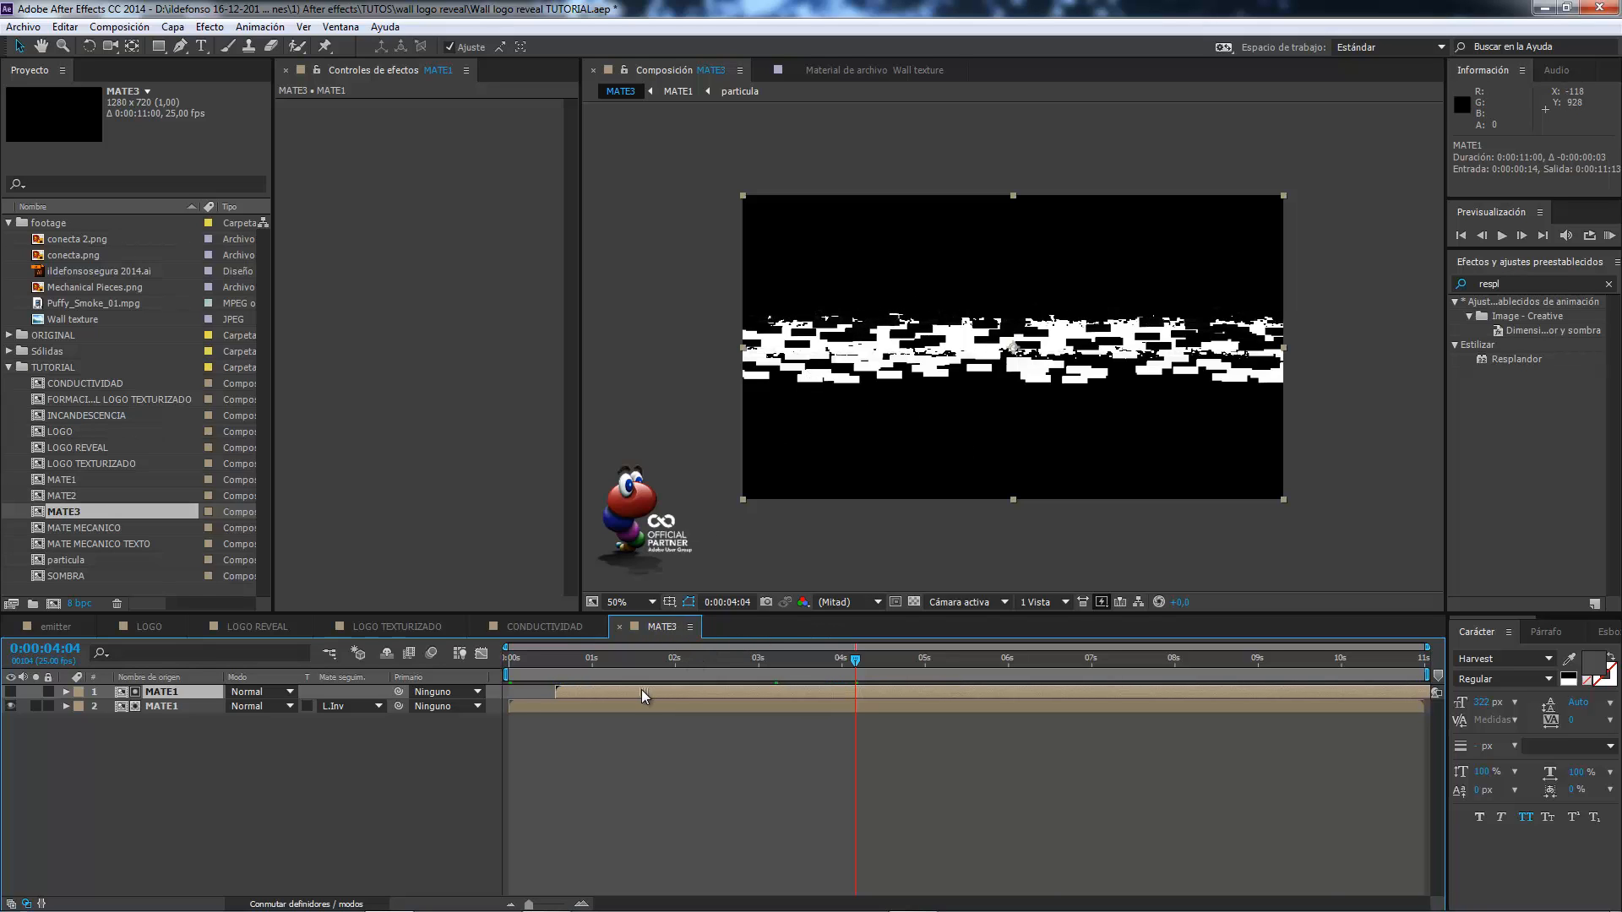
pyautogui.click(620, 626)
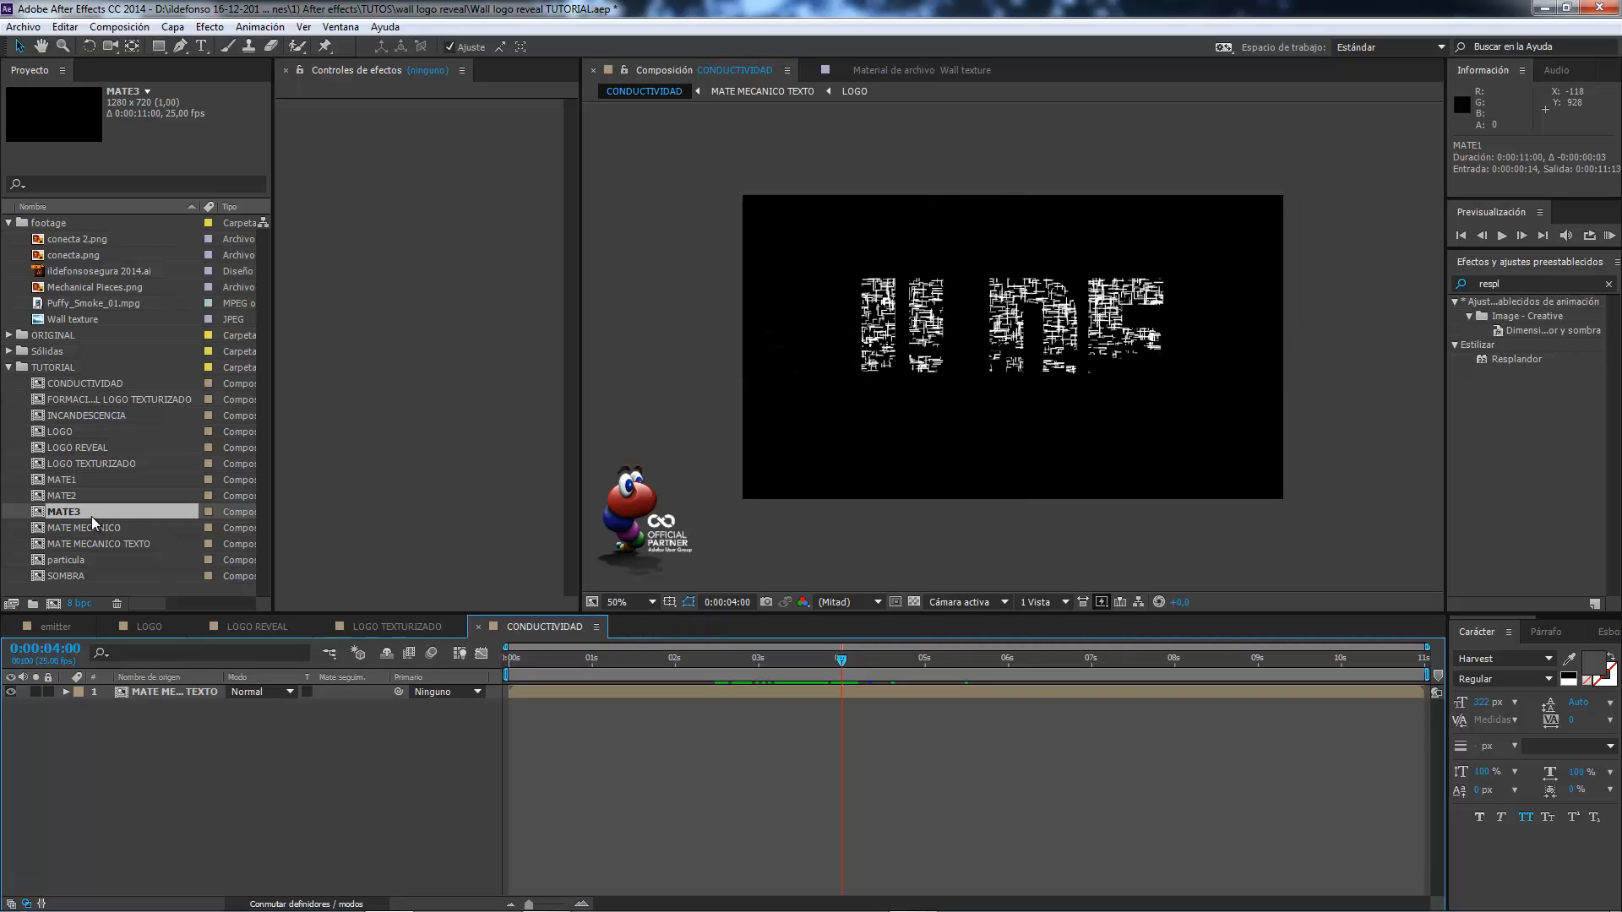
# Place MATE3 above MATE MECANICO TEXTO in CONDUCTIVIDAD, use it as the text layer's luminance matte, and review the animation.
pyautogui.moveTo(84, 516); pyautogui.dragTo(109, 689)
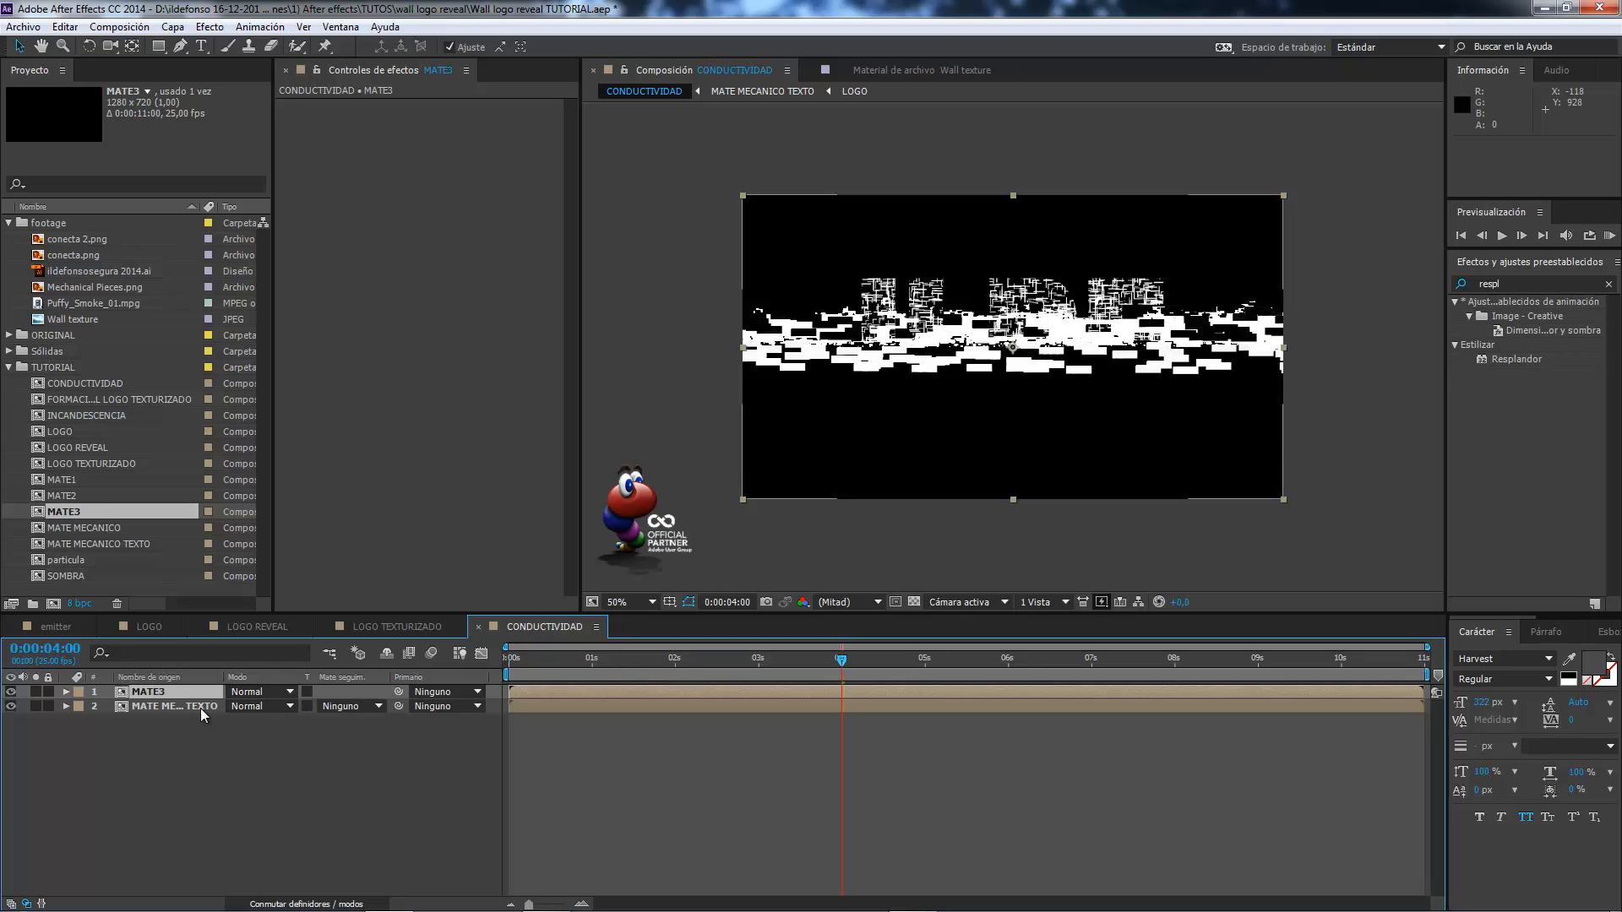
pyautogui.click(173, 707)
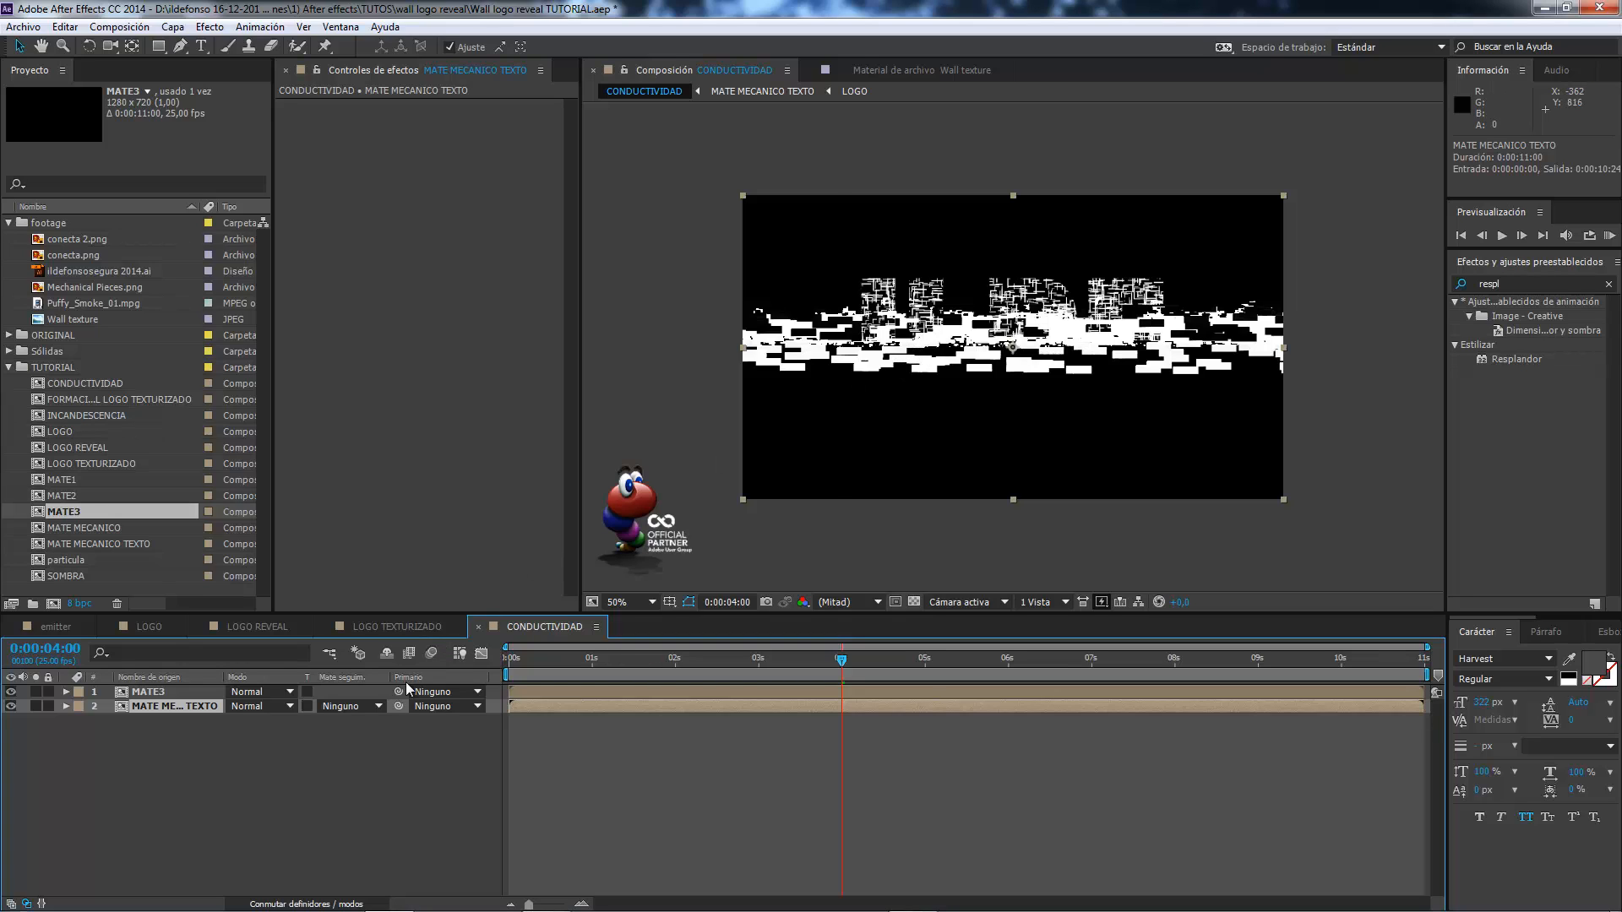
pyautogui.click(379, 707)
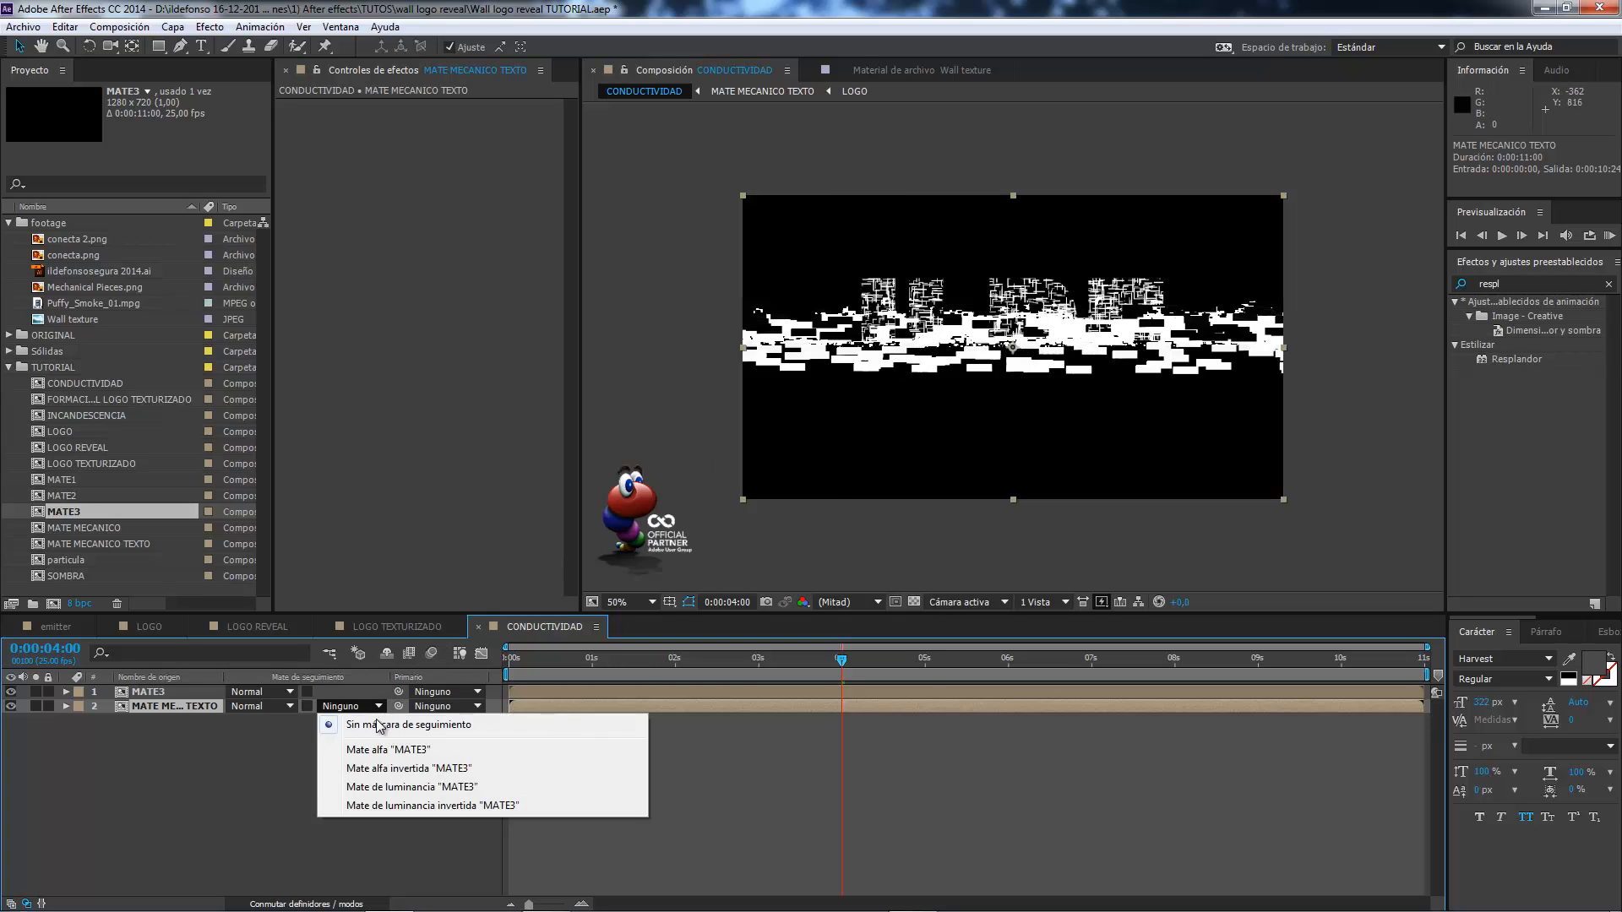
pyautogui.click(395, 787)
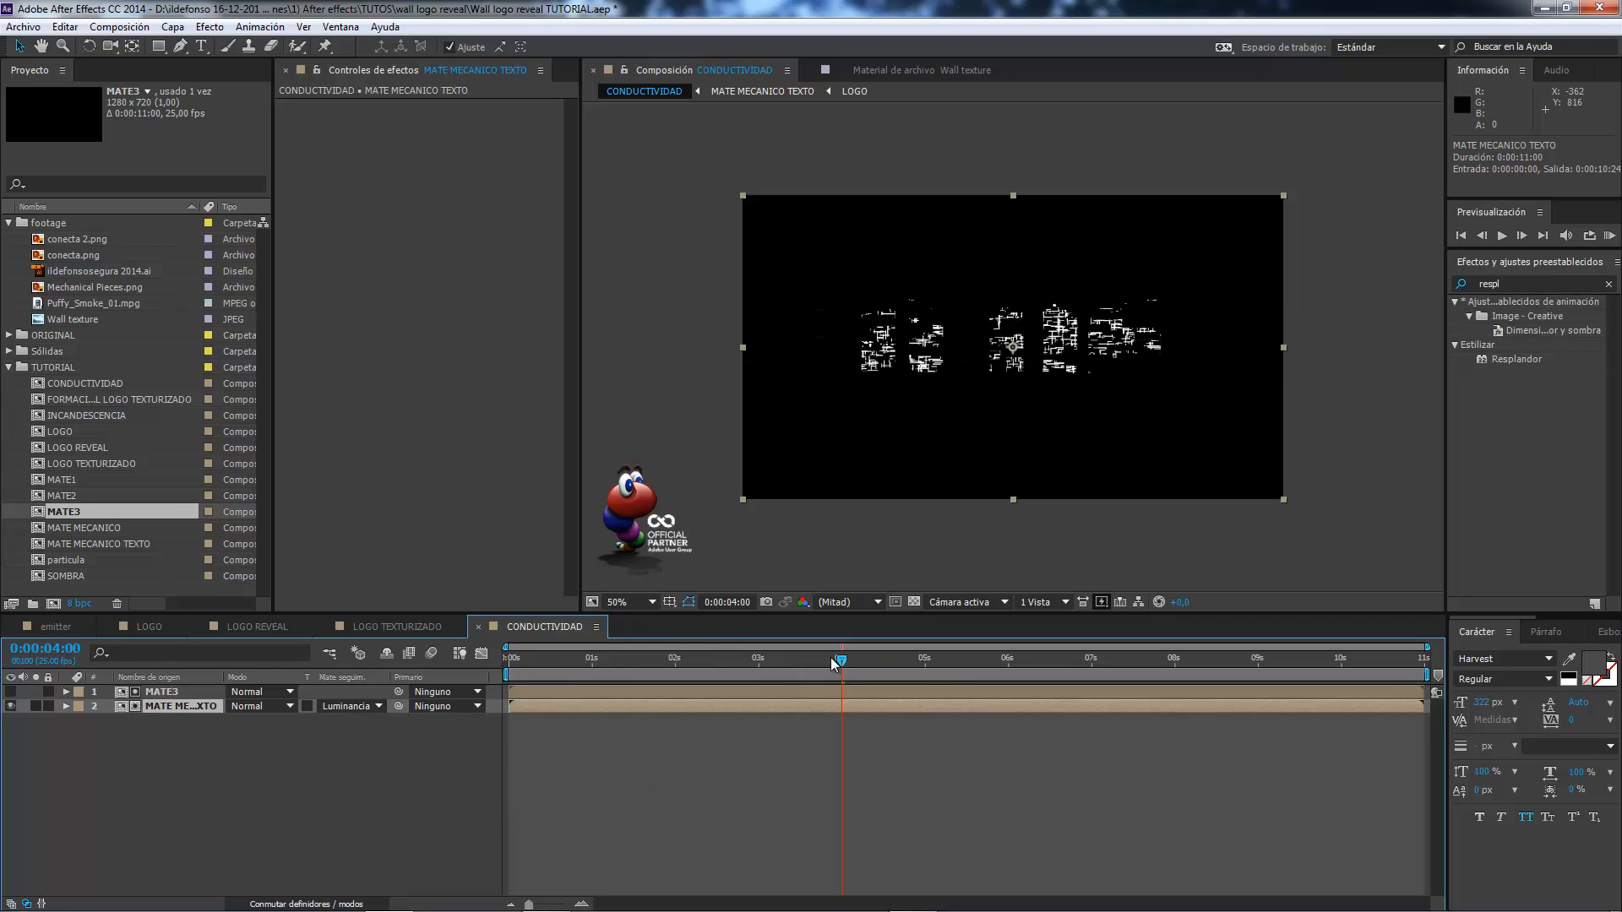
pyautogui.moveTo(834, 665); pyautogui.dragTo(1047, 672)
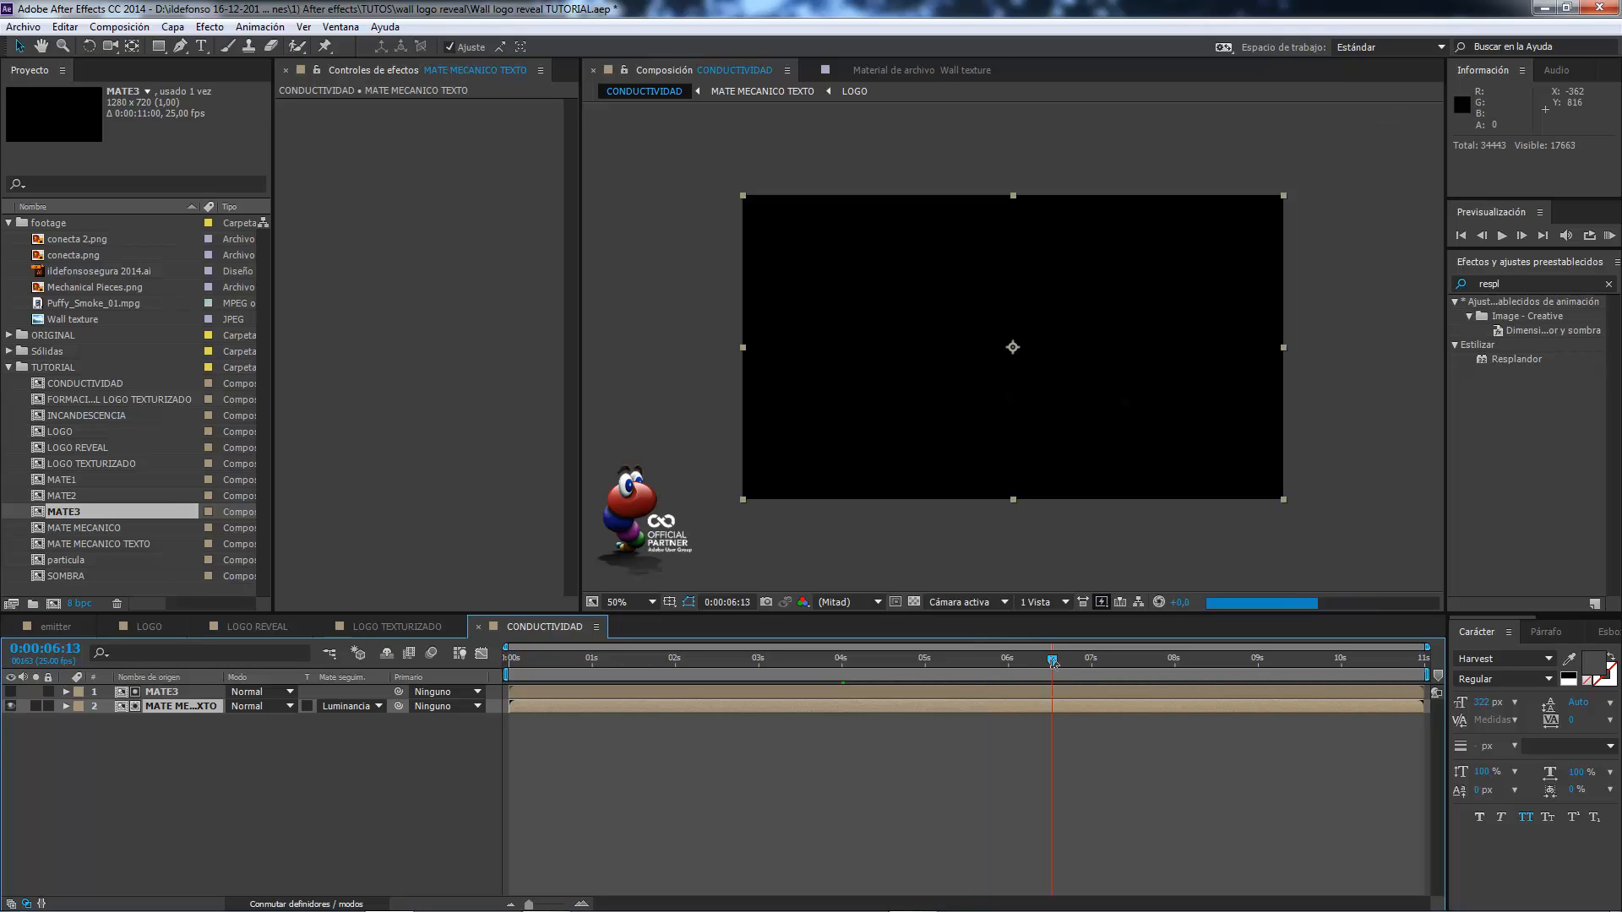
pyautogui.moveTo(890, 665); pyautogui.dragTo(832, 664)
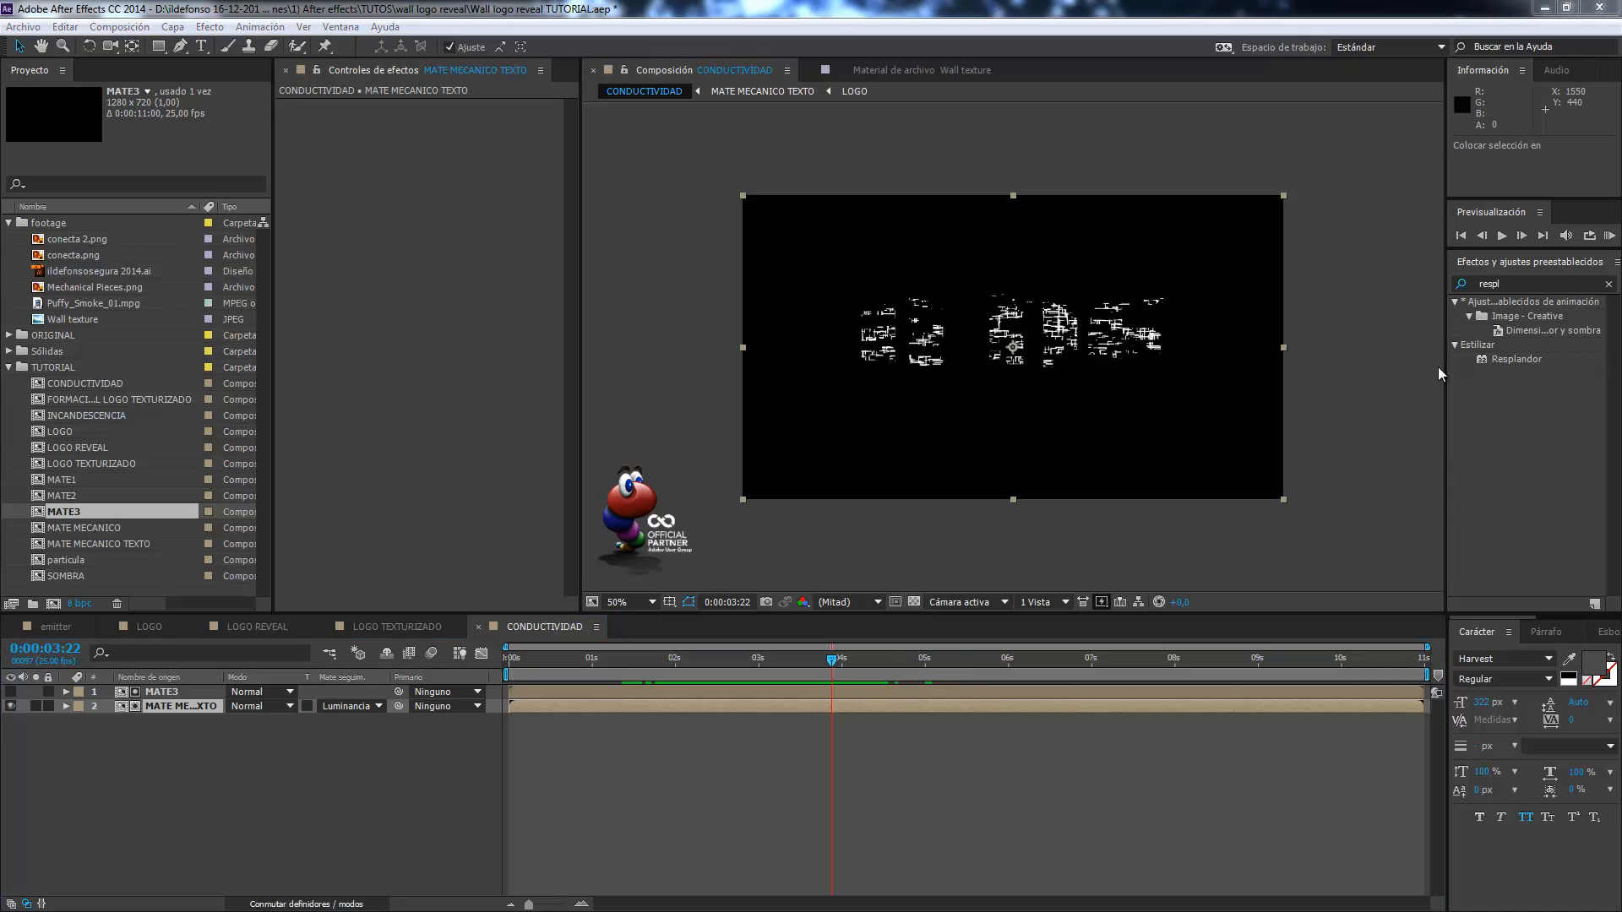
# Apply the Relámpago avanzado effect to the MATE MECANICO TEXTO layer and turn off that layer's track matte.
pyautogui.click(1529, 282)
pyautogui.doubleClick(1529, 282)
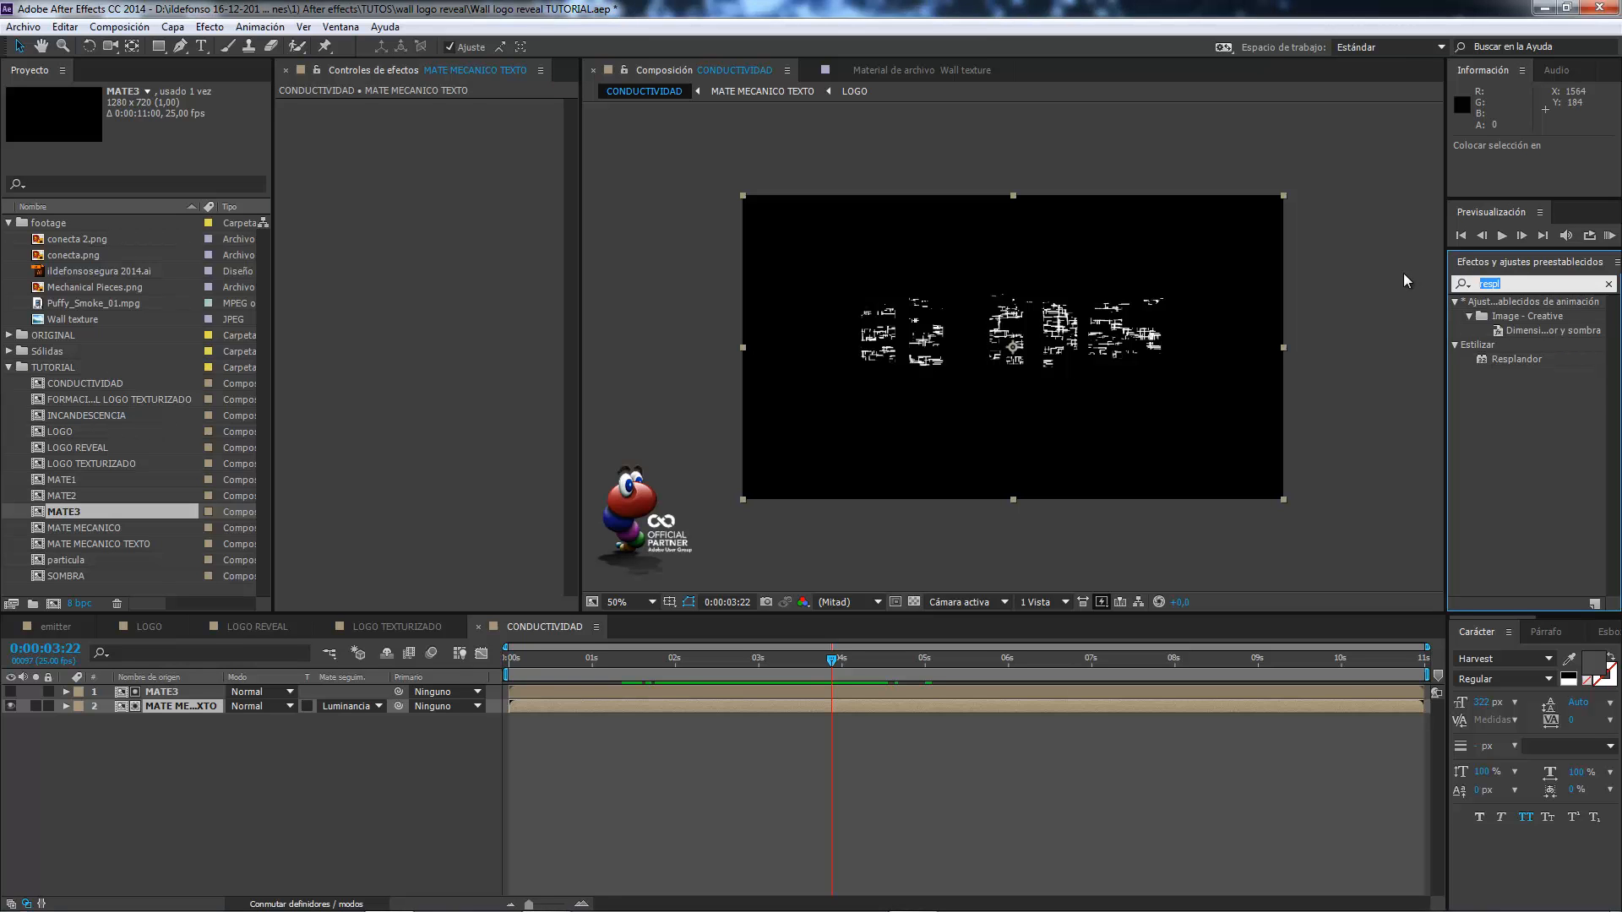
pyautogui.write('rel')
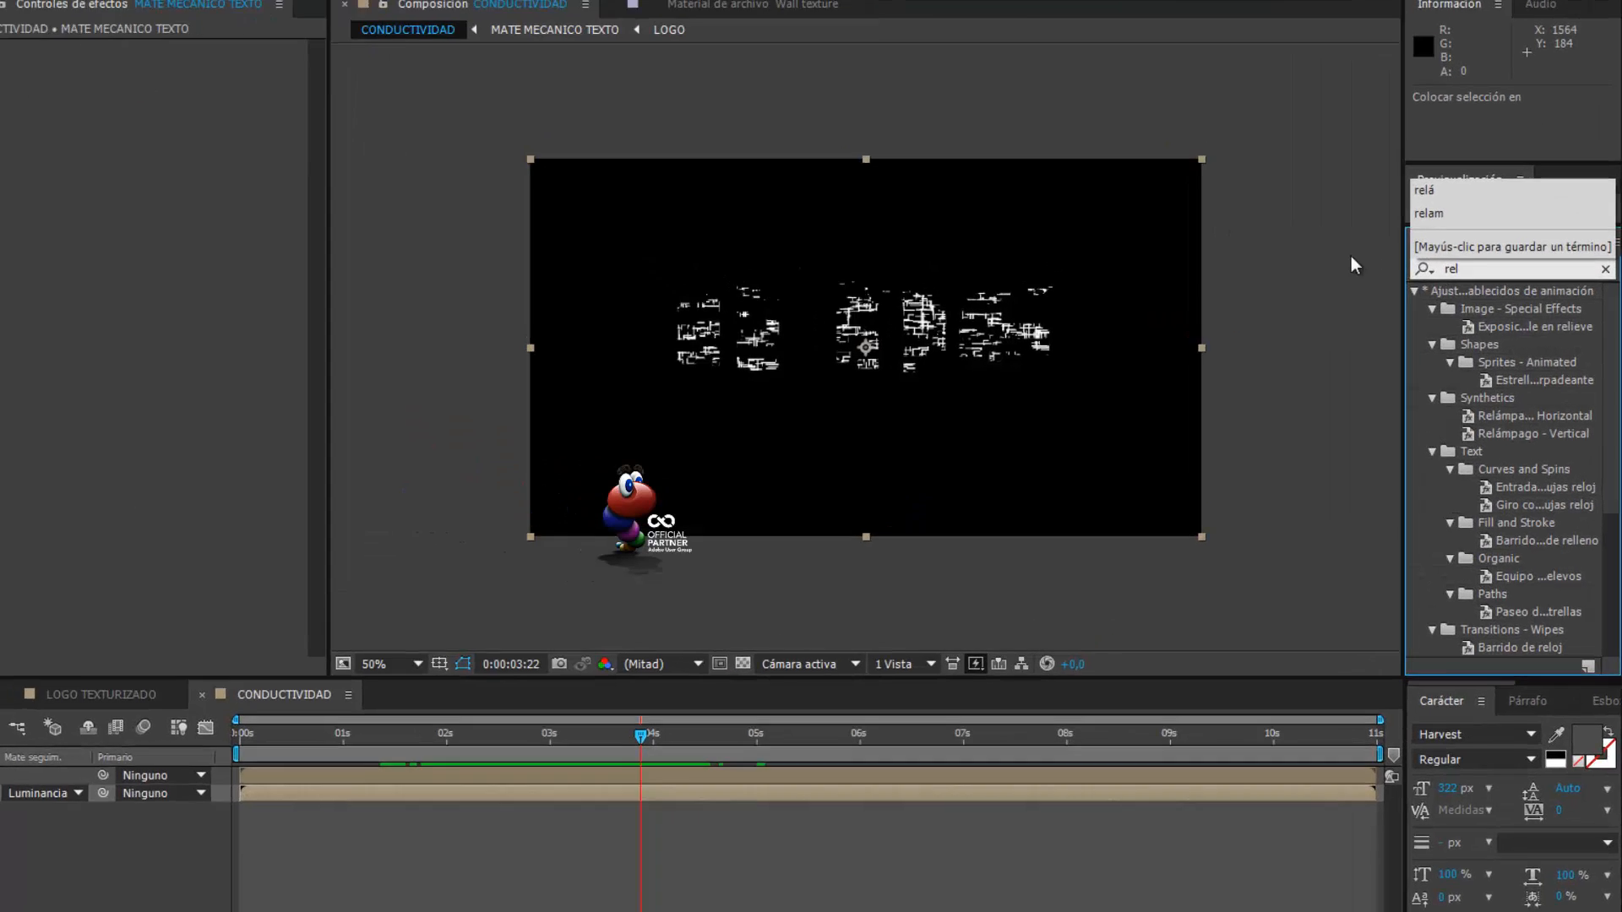
pyautogui.write('á')
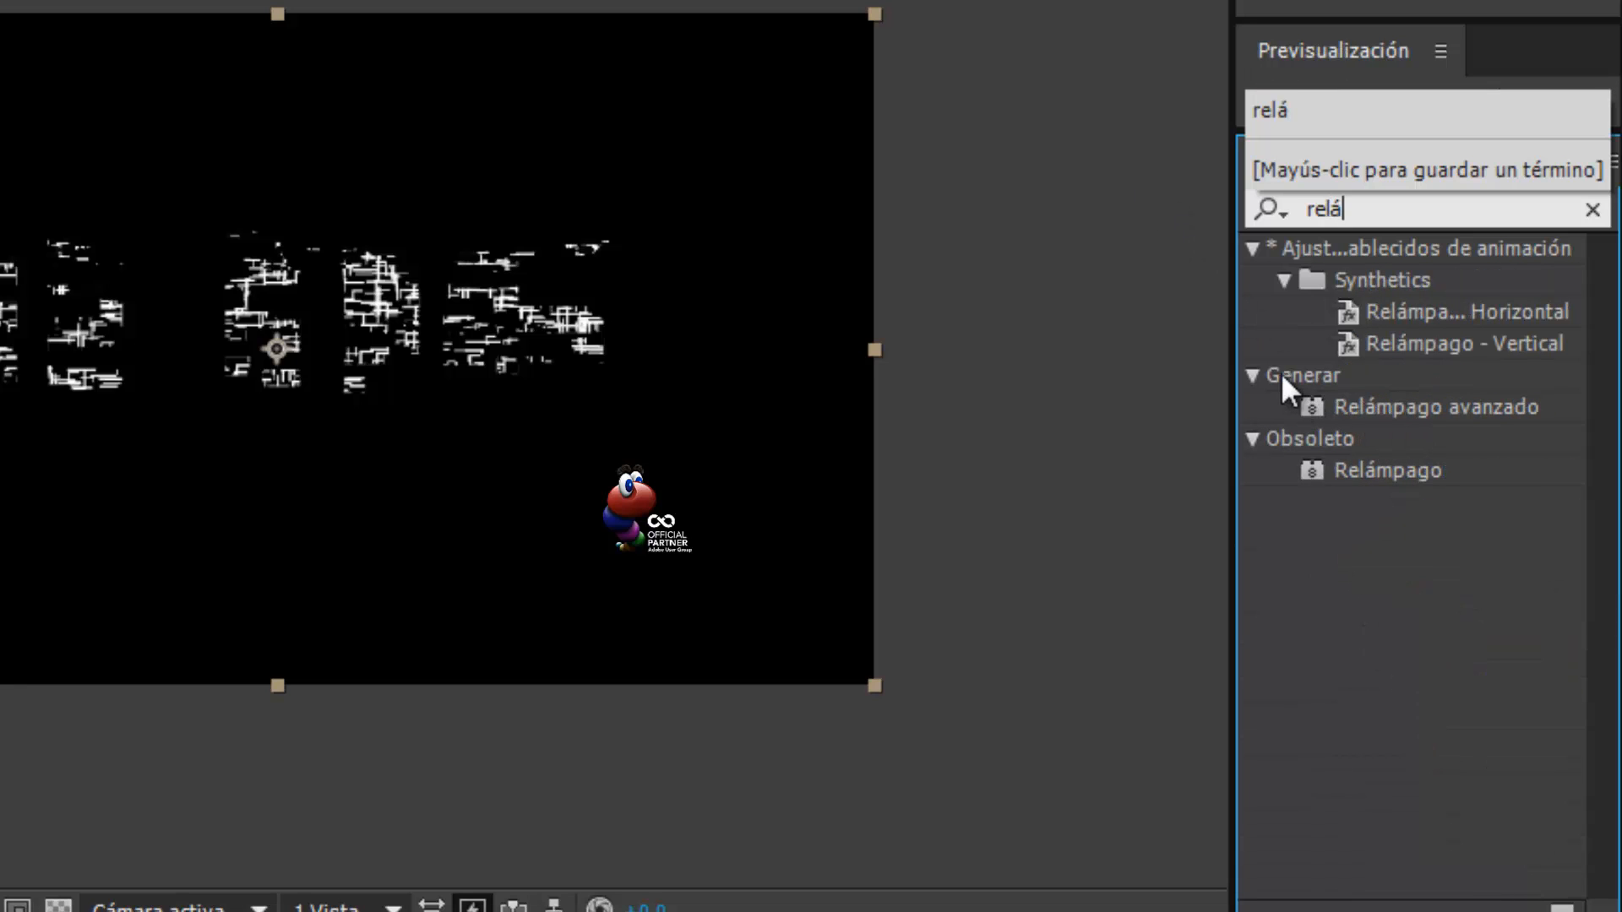
pyautogui.click(1367, 408)
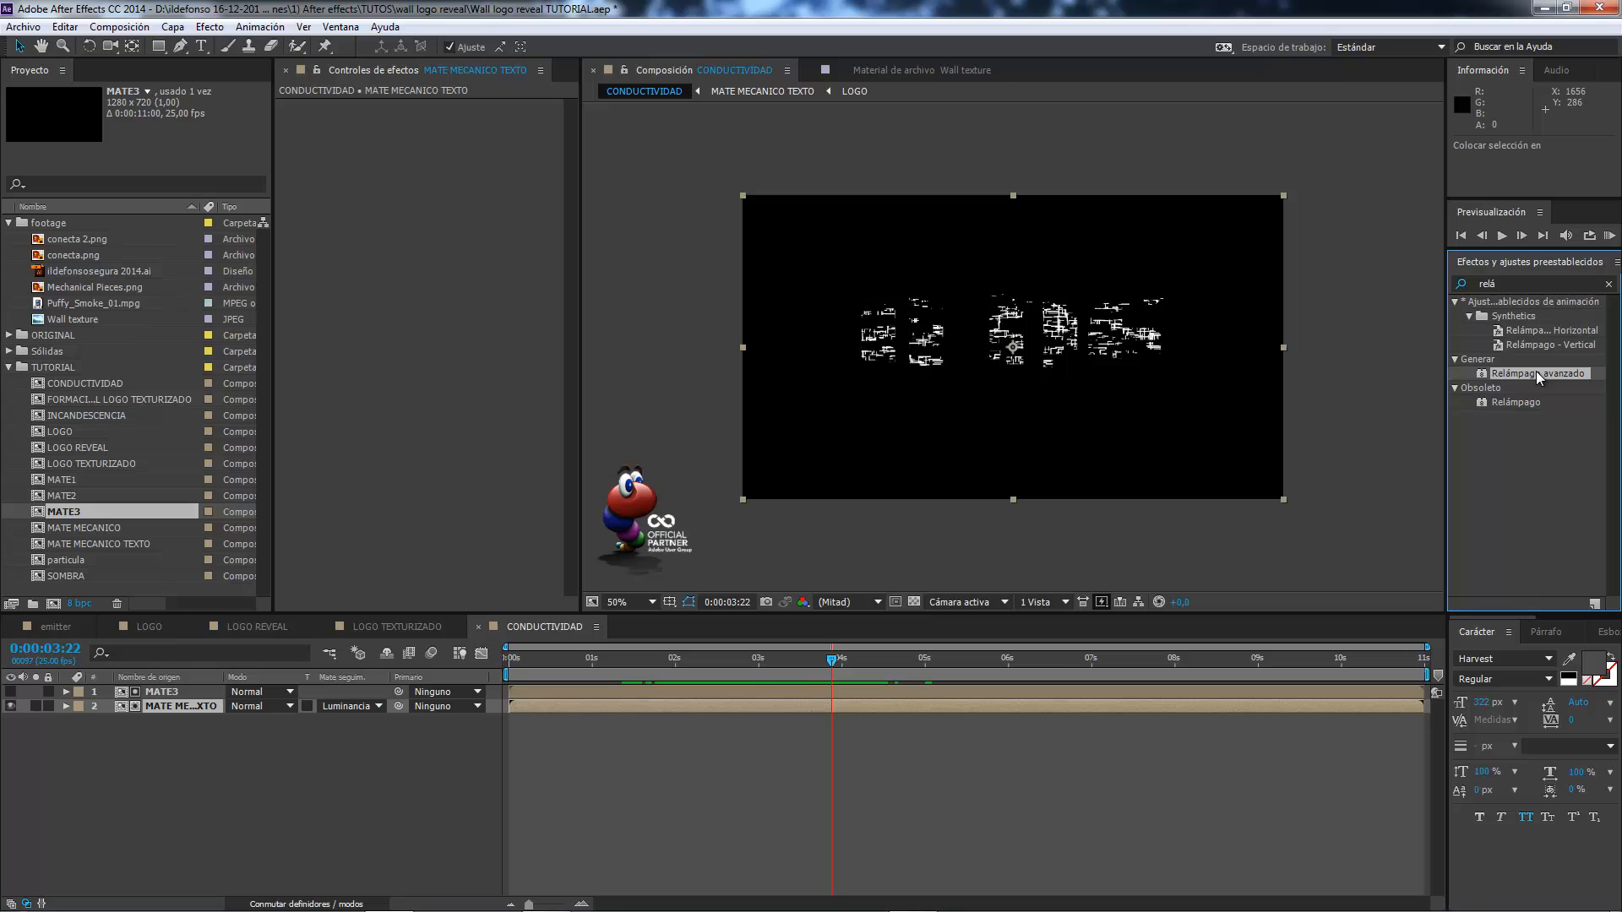
pyautogui.moveTo(1535, 372); pyautogui.dragTo(175, 706)
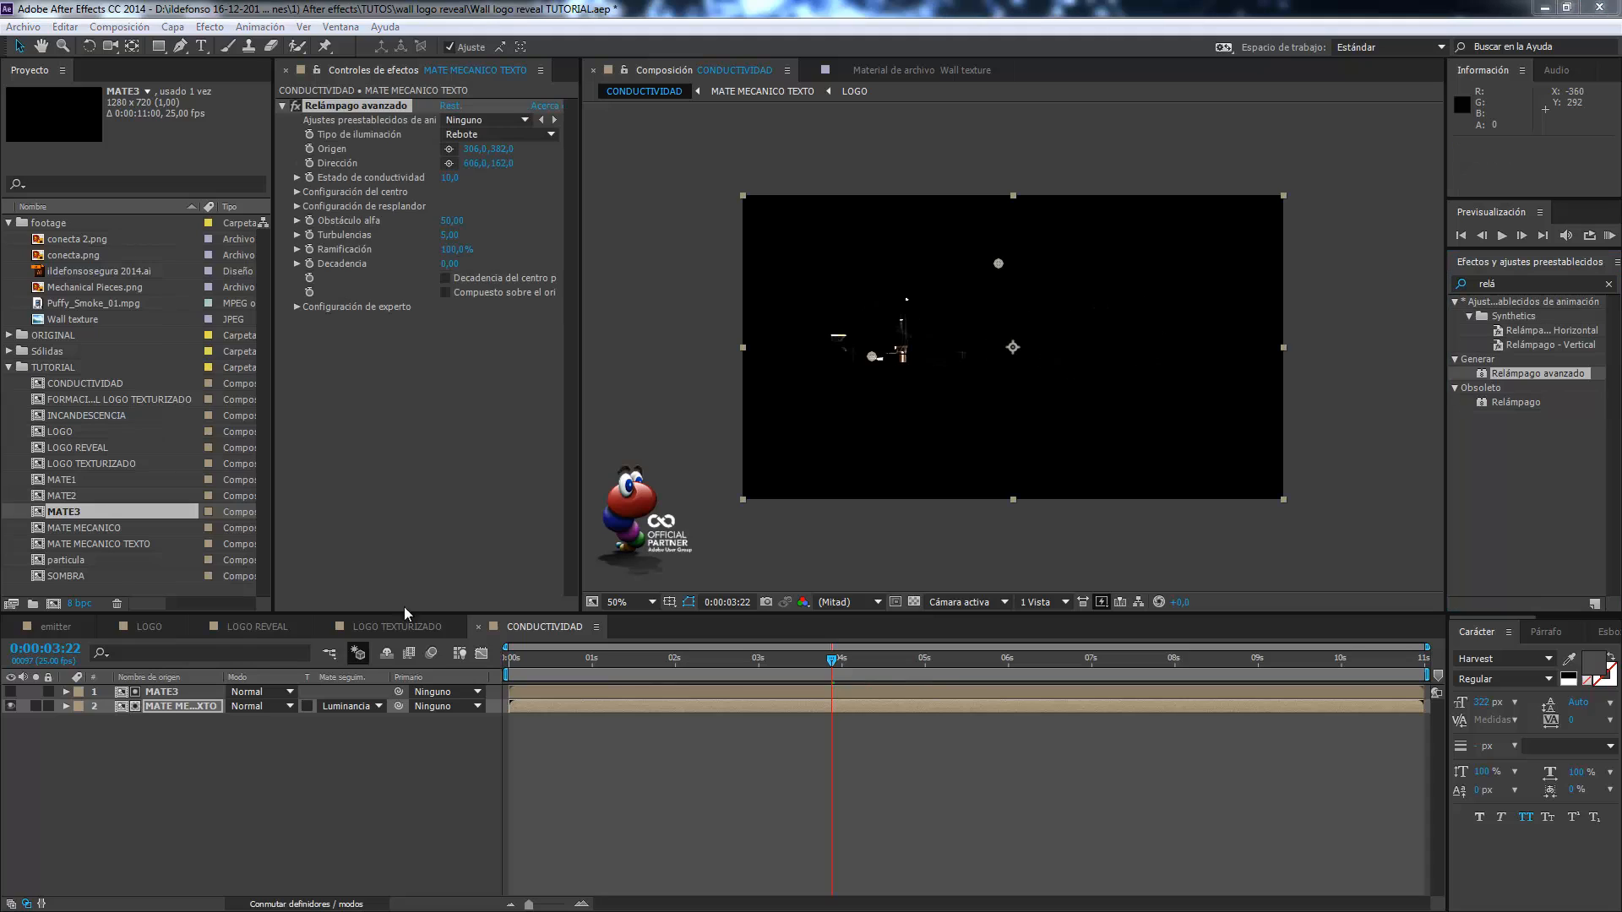
pyautogui.click(376, 706)
pyautogui.click(376, 724)
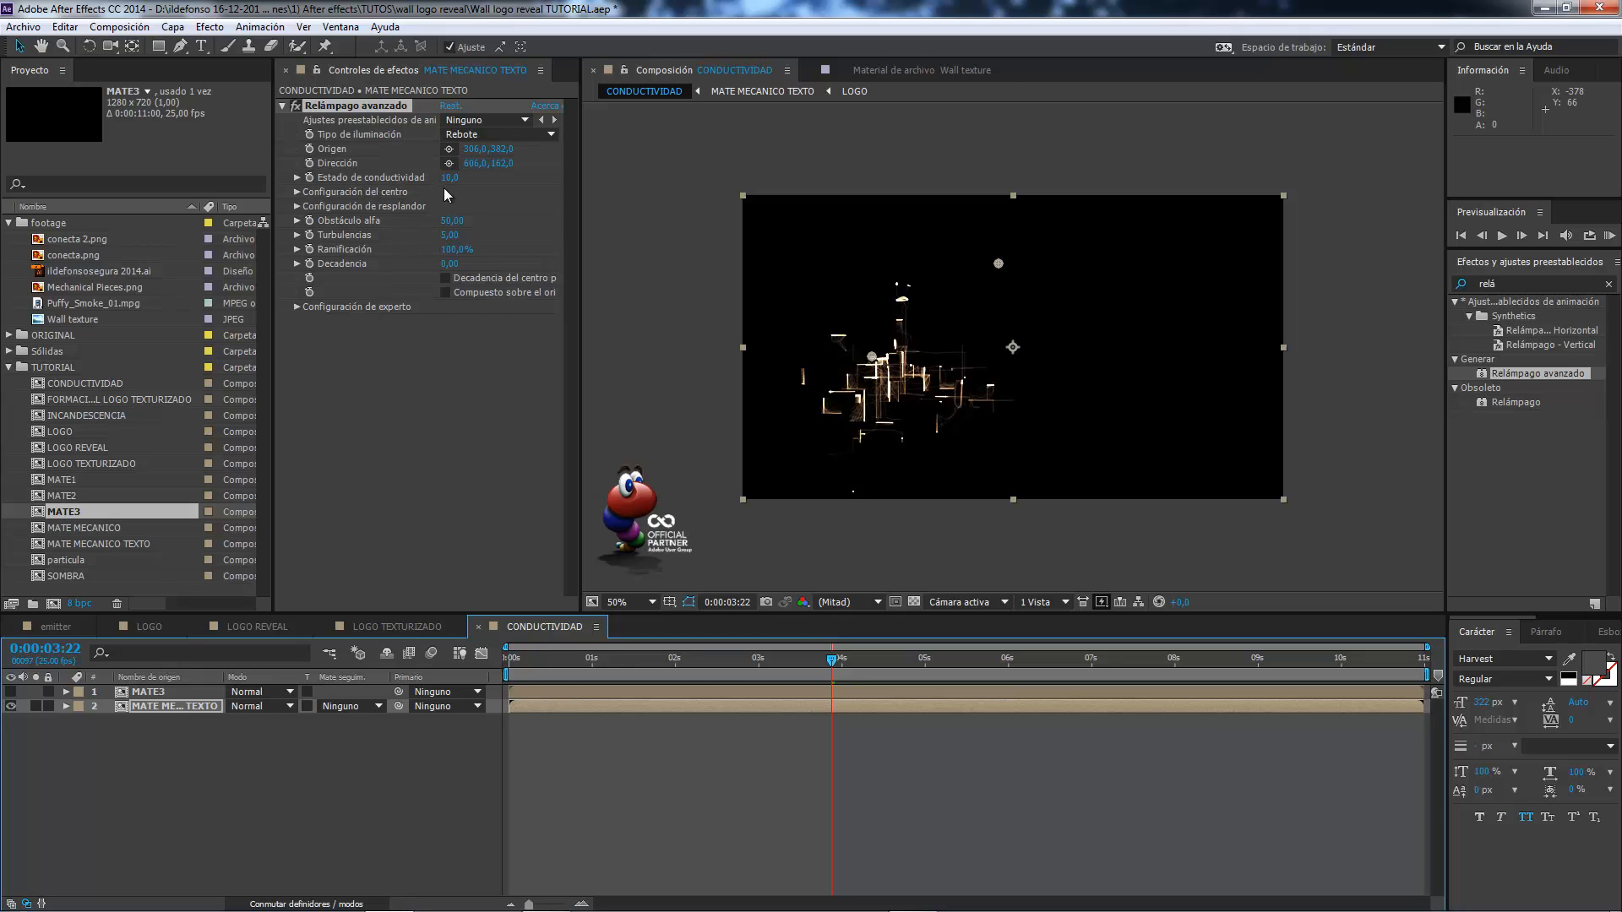
# Examine the core and glow settings of Relámpago avanzado and review the lightning from 0:00:03:03 to 0:00:03:15.
pyautogui.click(297, 193)
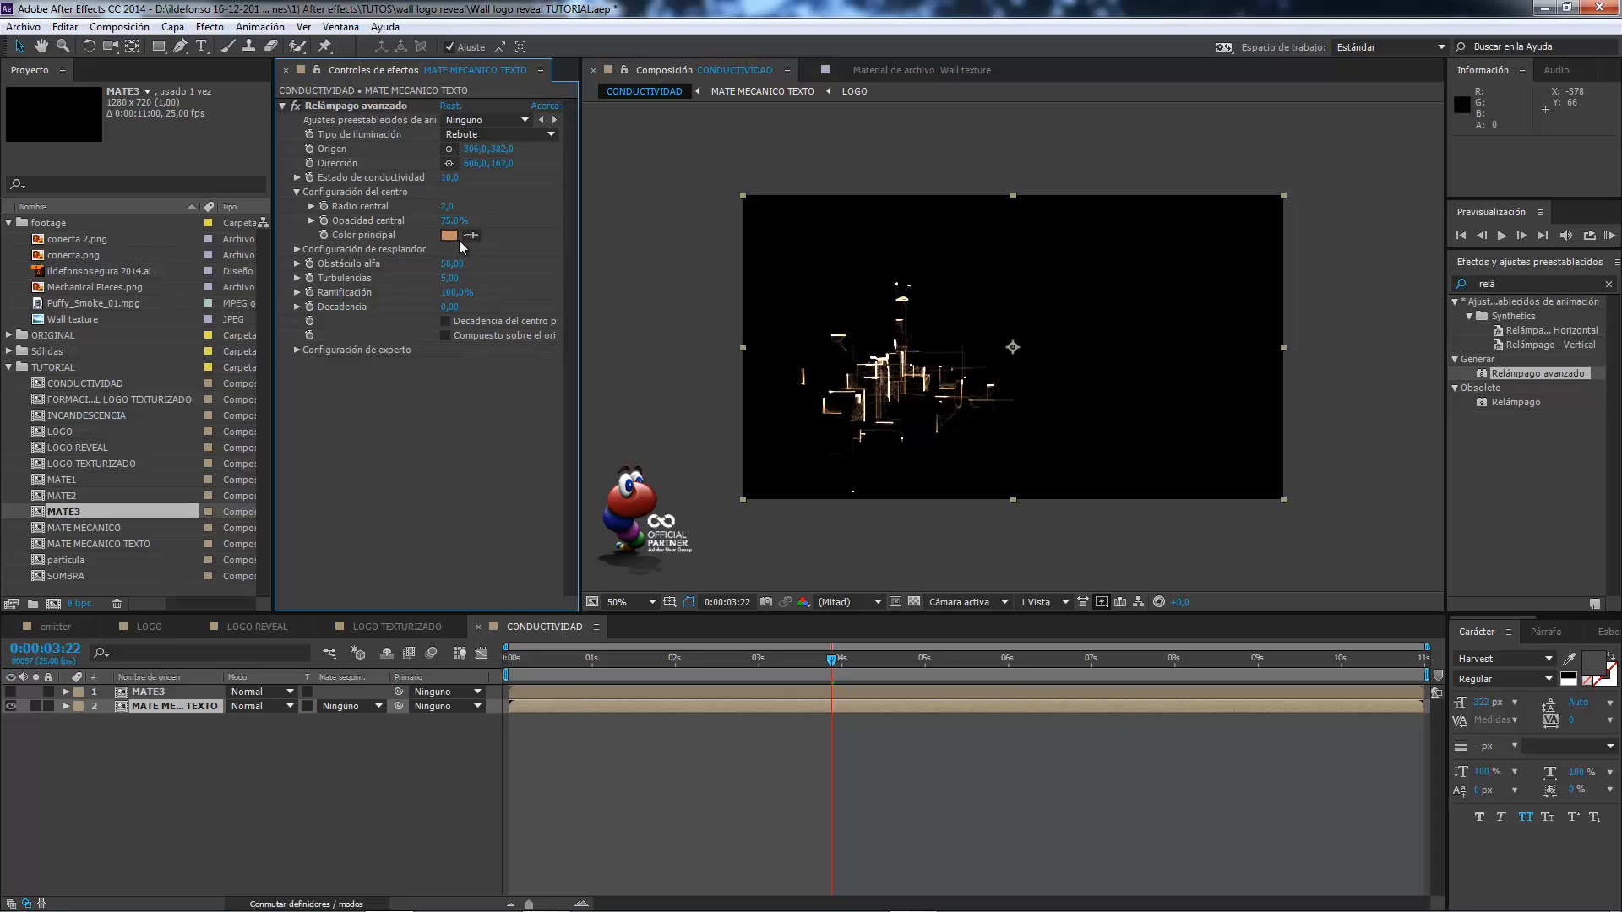
pyautogui.click(296, 249)
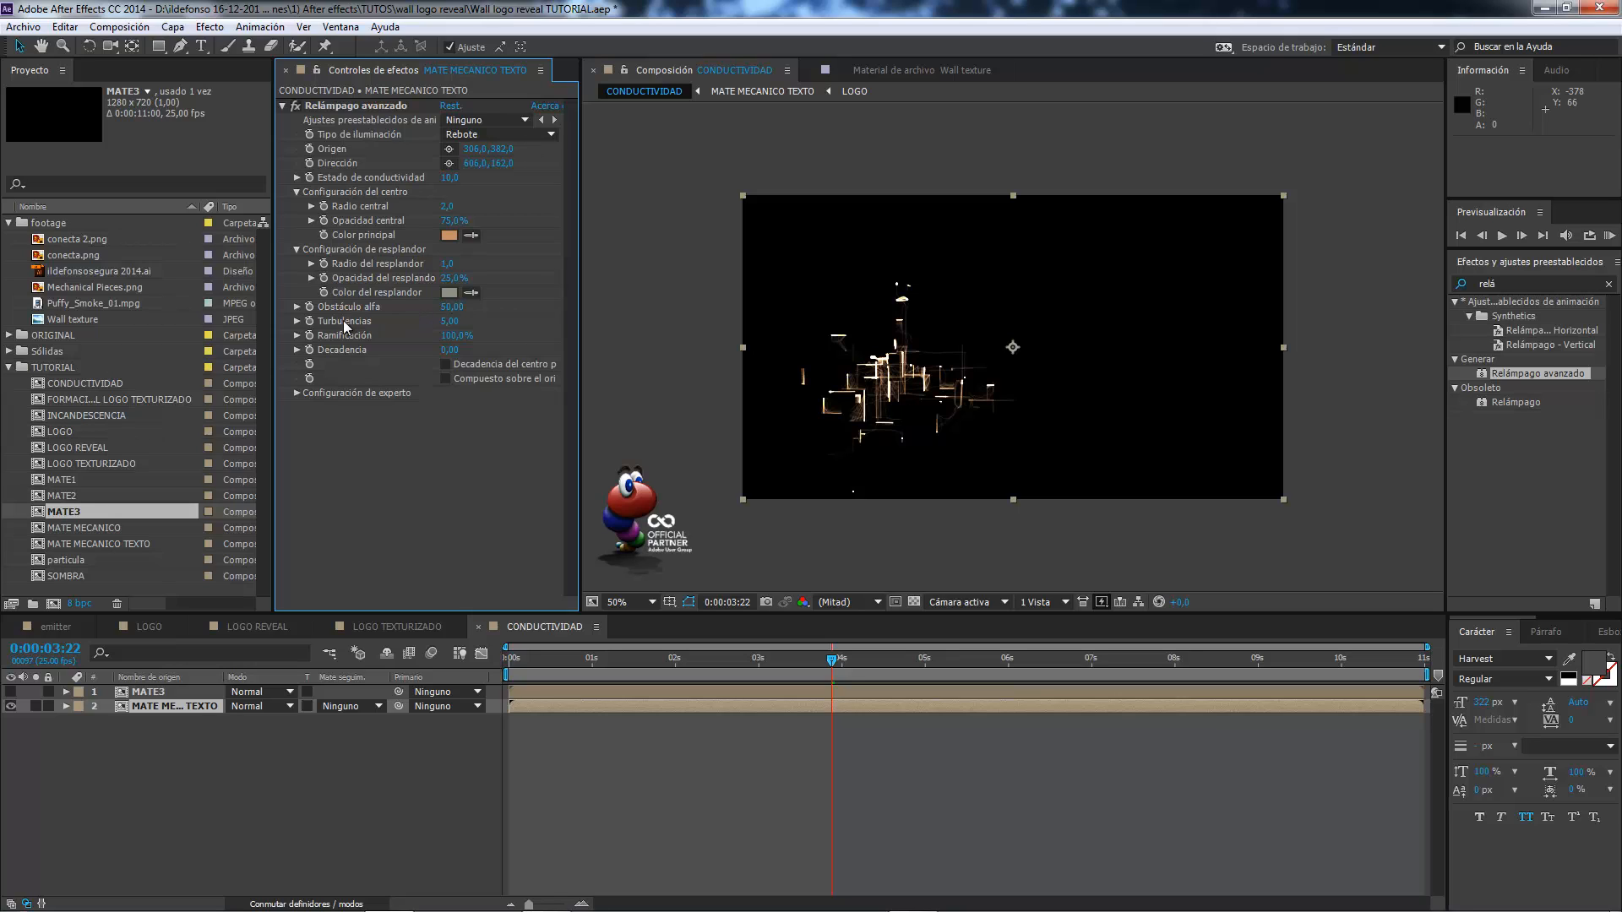
pyautogui.click(297, 250)
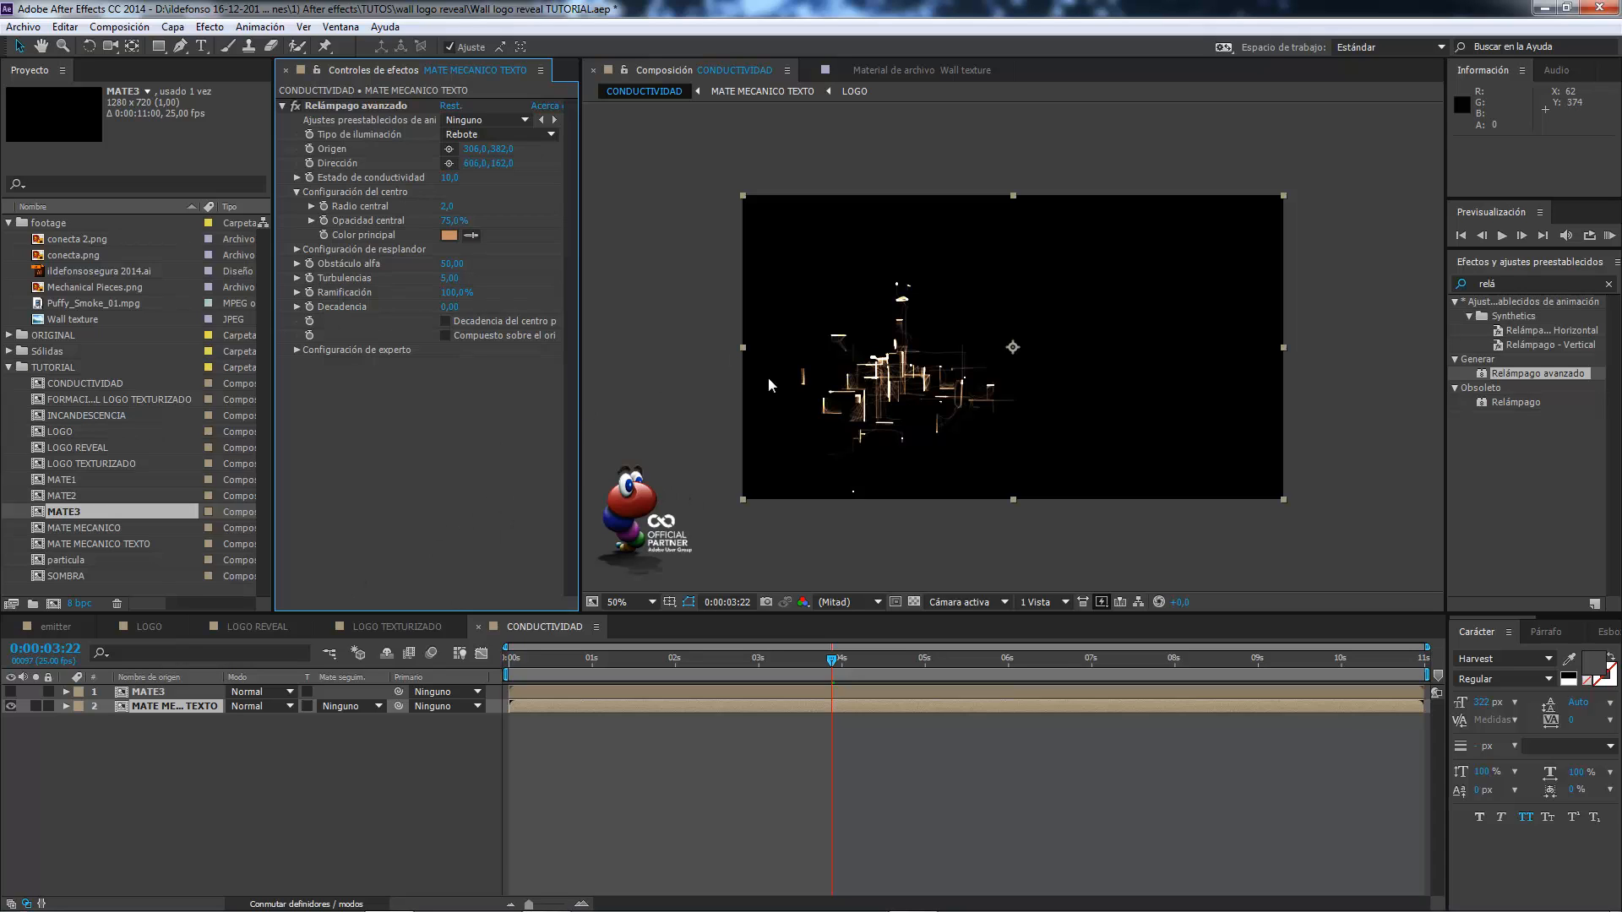
pyautogui.click(768, 658)
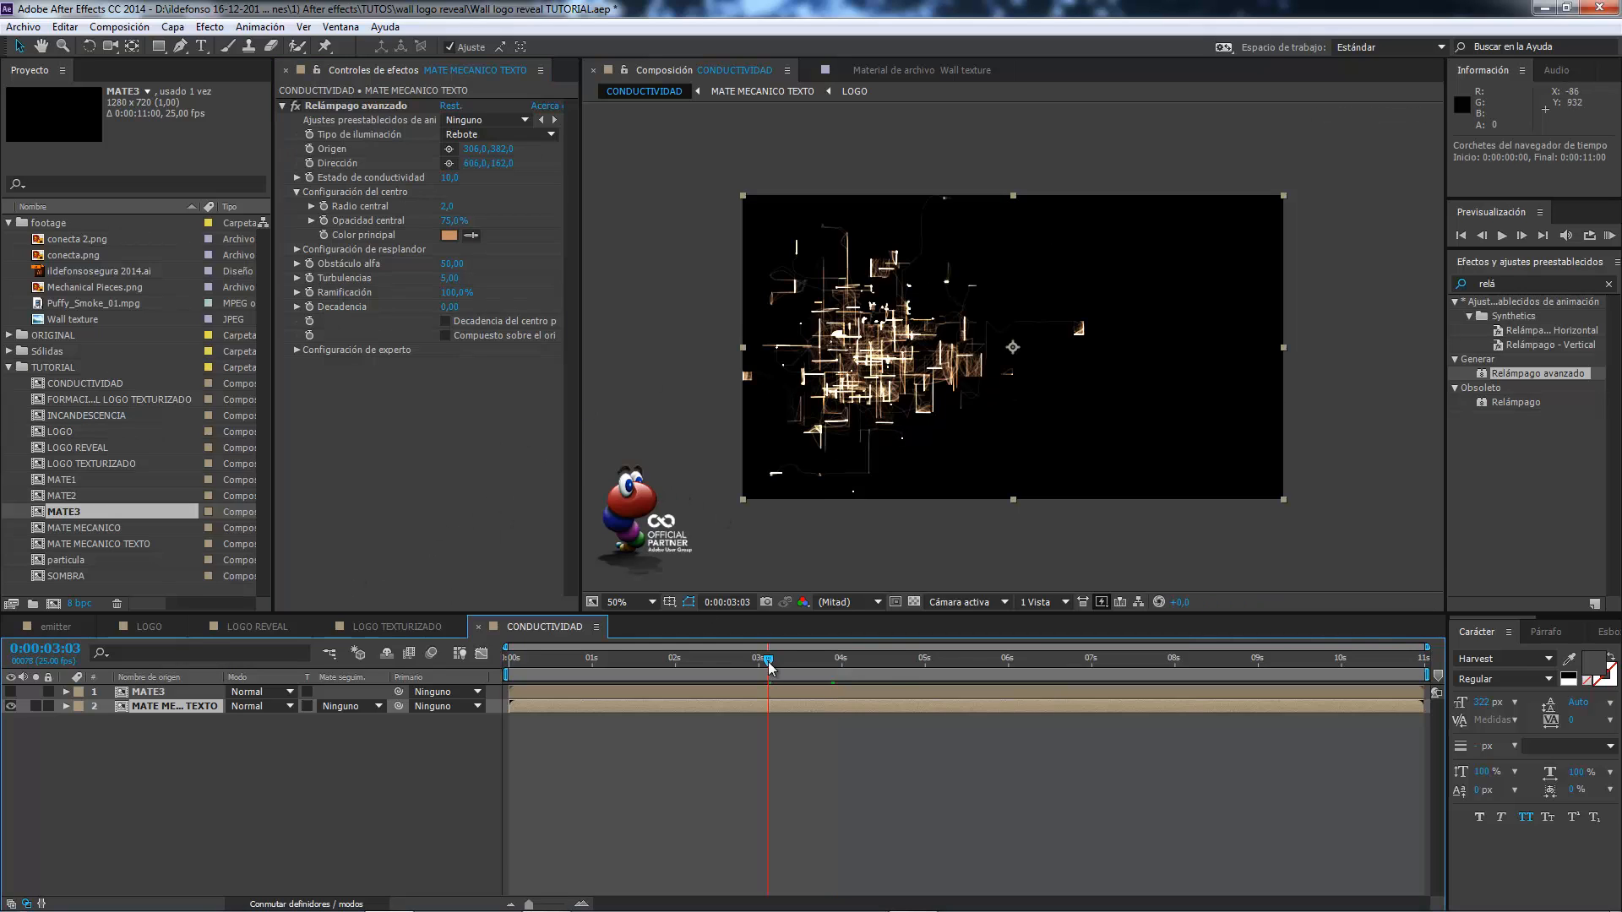
pyautogui.moveTo(770, 662); pyautogui.dragTo(809, 662)
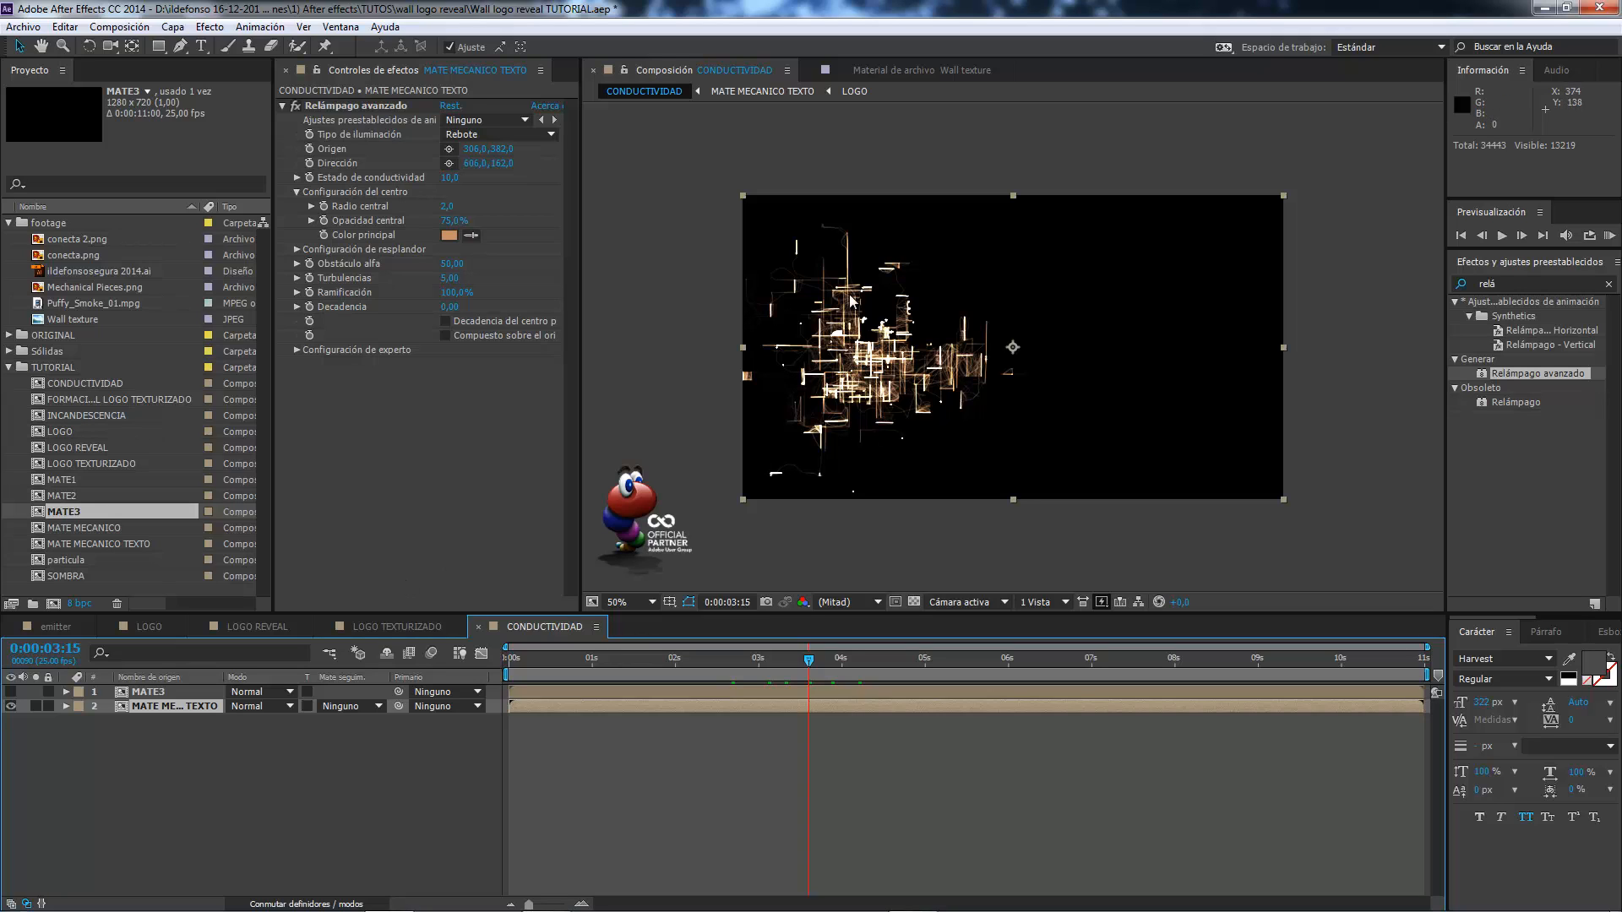
# Duplicate the MATE3 and MATE MECANICO TEXTO layers and place the copied pair beneath the originals.
pyautogui.click(168, 689)
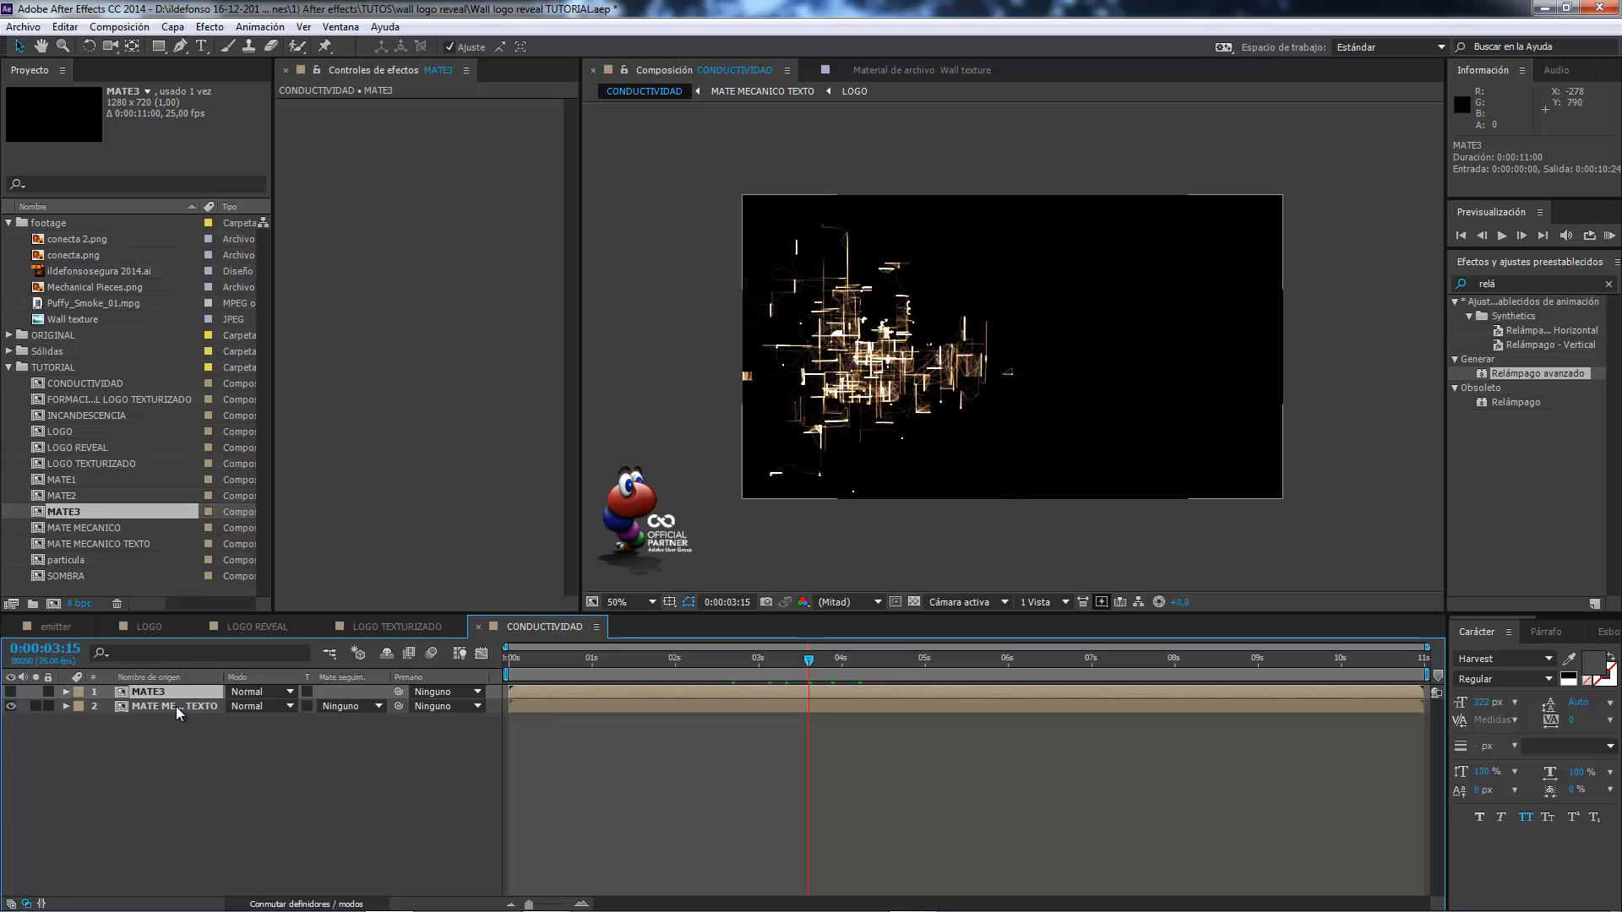
pyautogui.keyDown('shift'); pyautogui.click(175, 706); pyautogui.keyUp('shift')
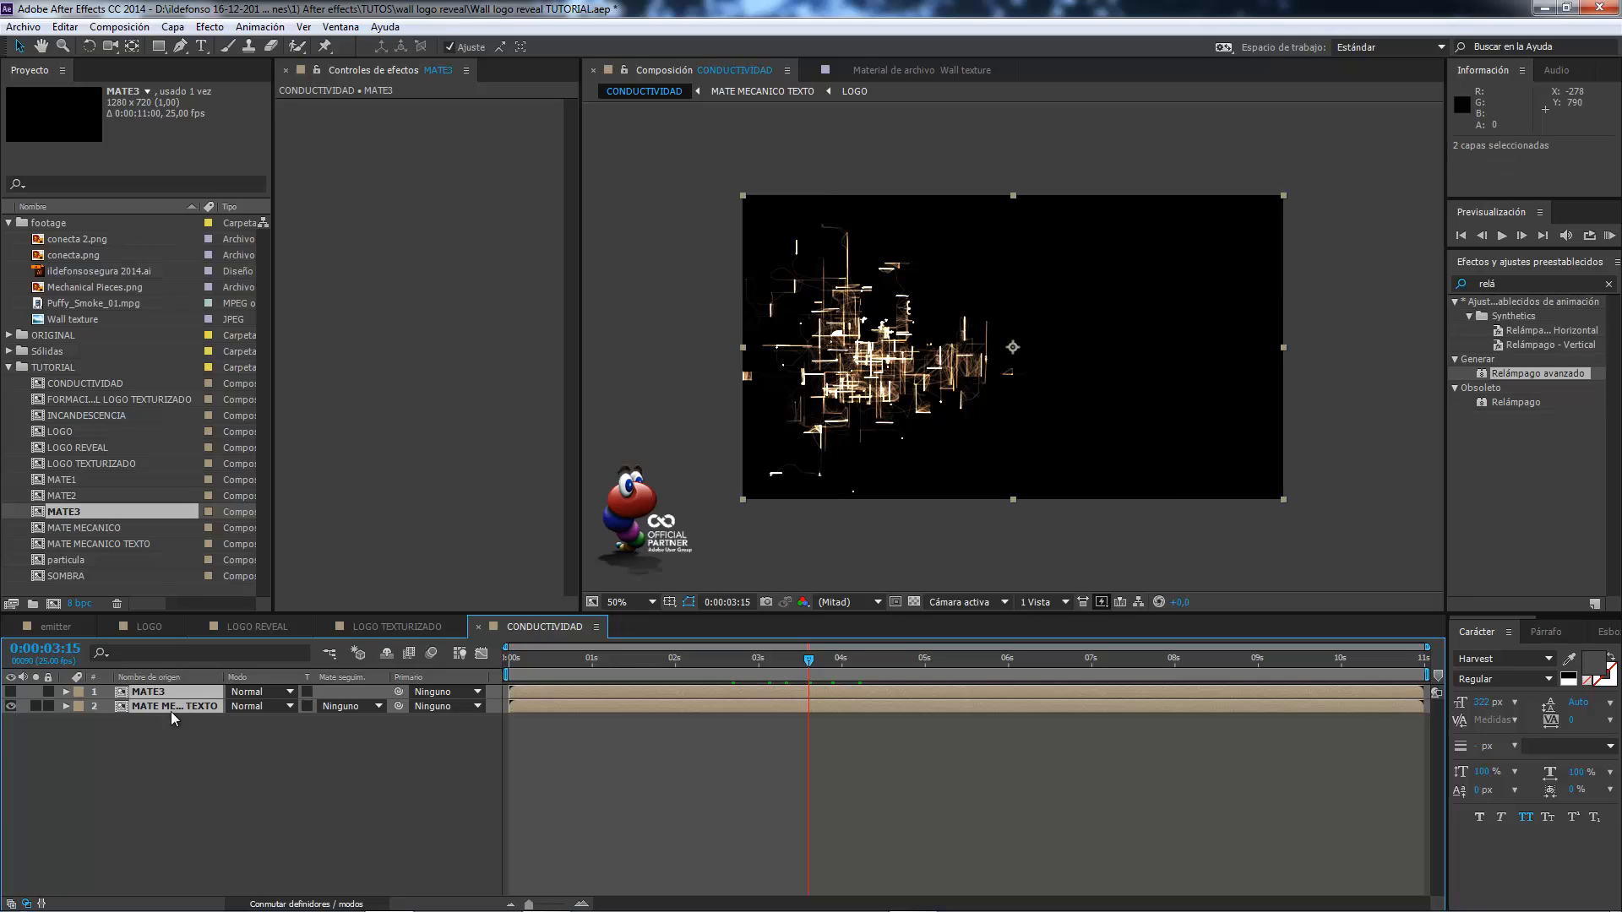
pyautogui.hotkey('ctrl', 'd')
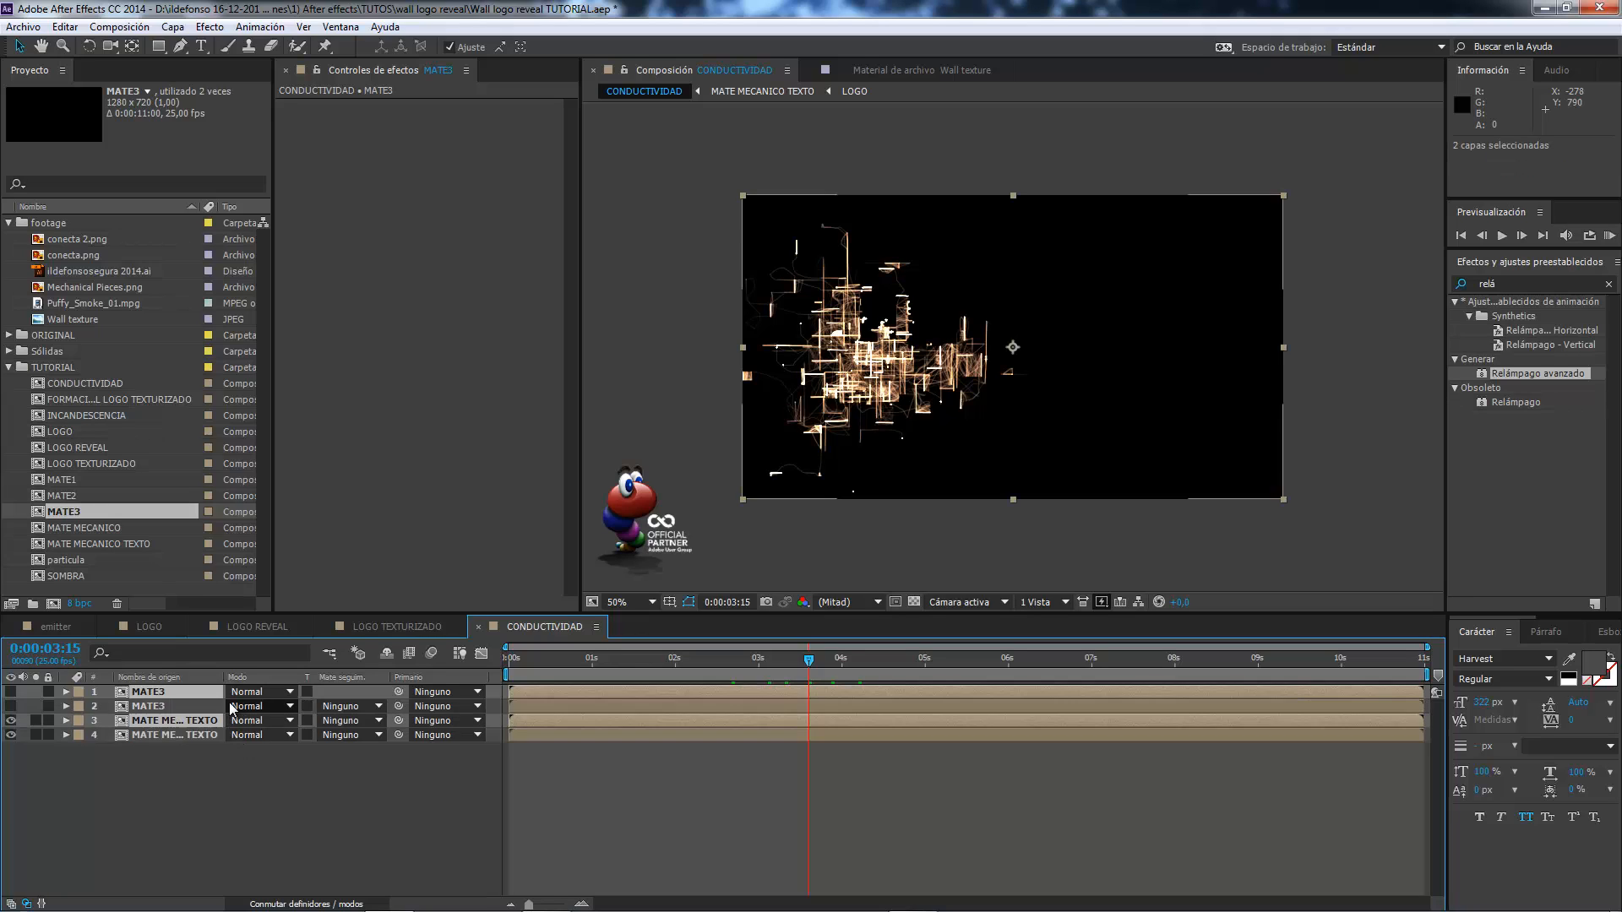
pyautogui.moveTo(191, 728); pyautogui.dragTo(179, 788)
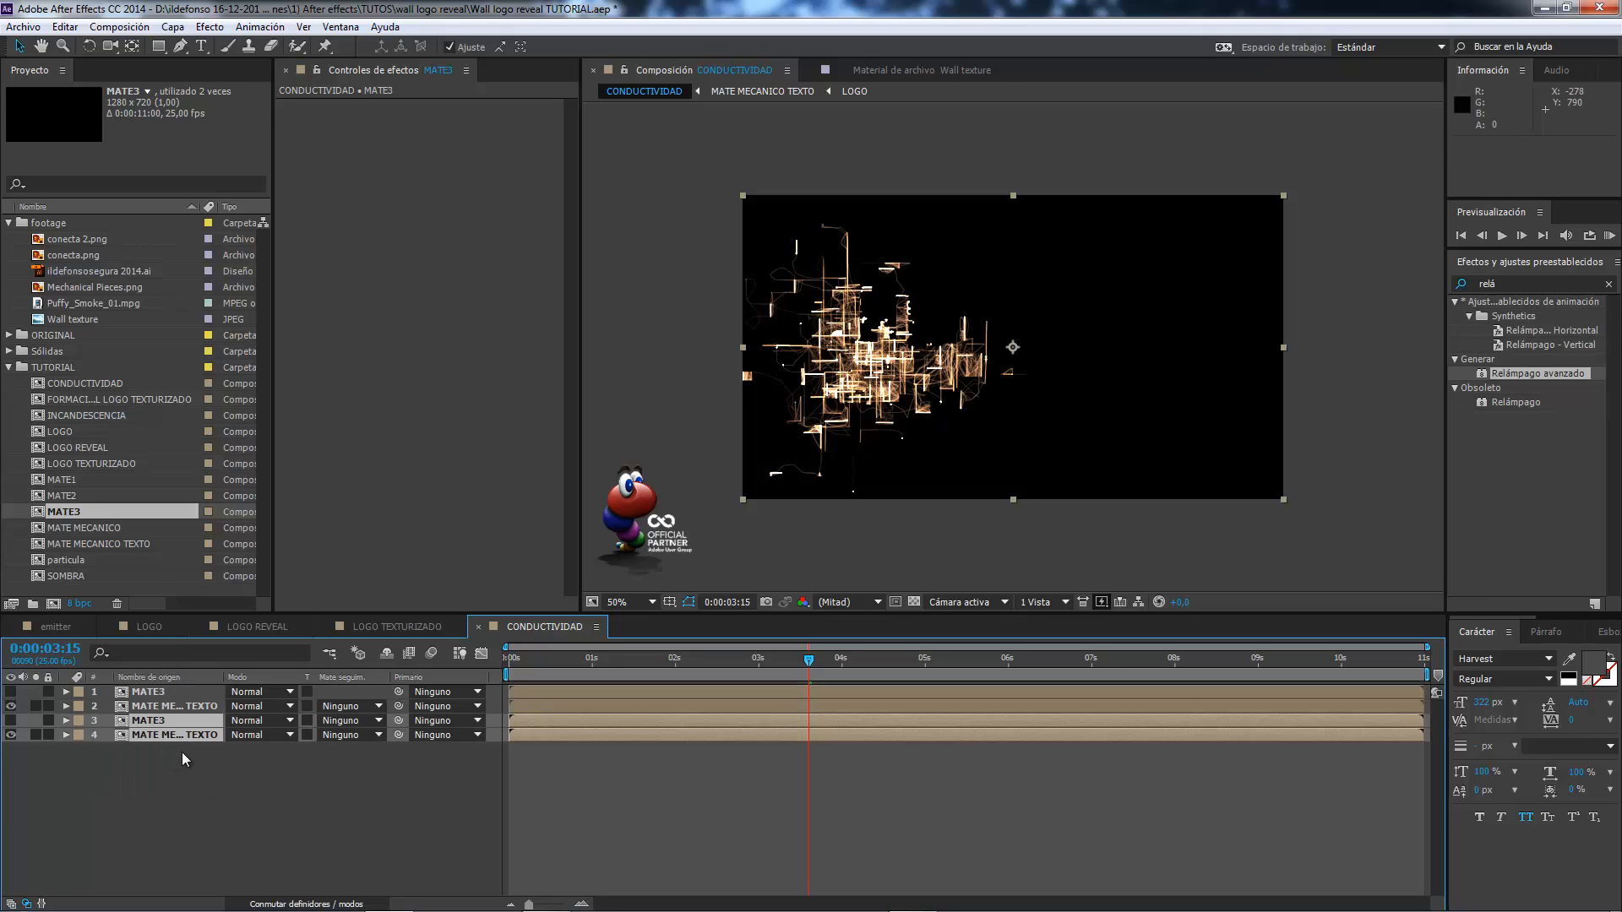
# Reposition the lightning on the bottom MATE MECANICO TEXTO layer, with its origin at 882, 296 and its direction at 618, 584.
pyautogui.click(179, 737)
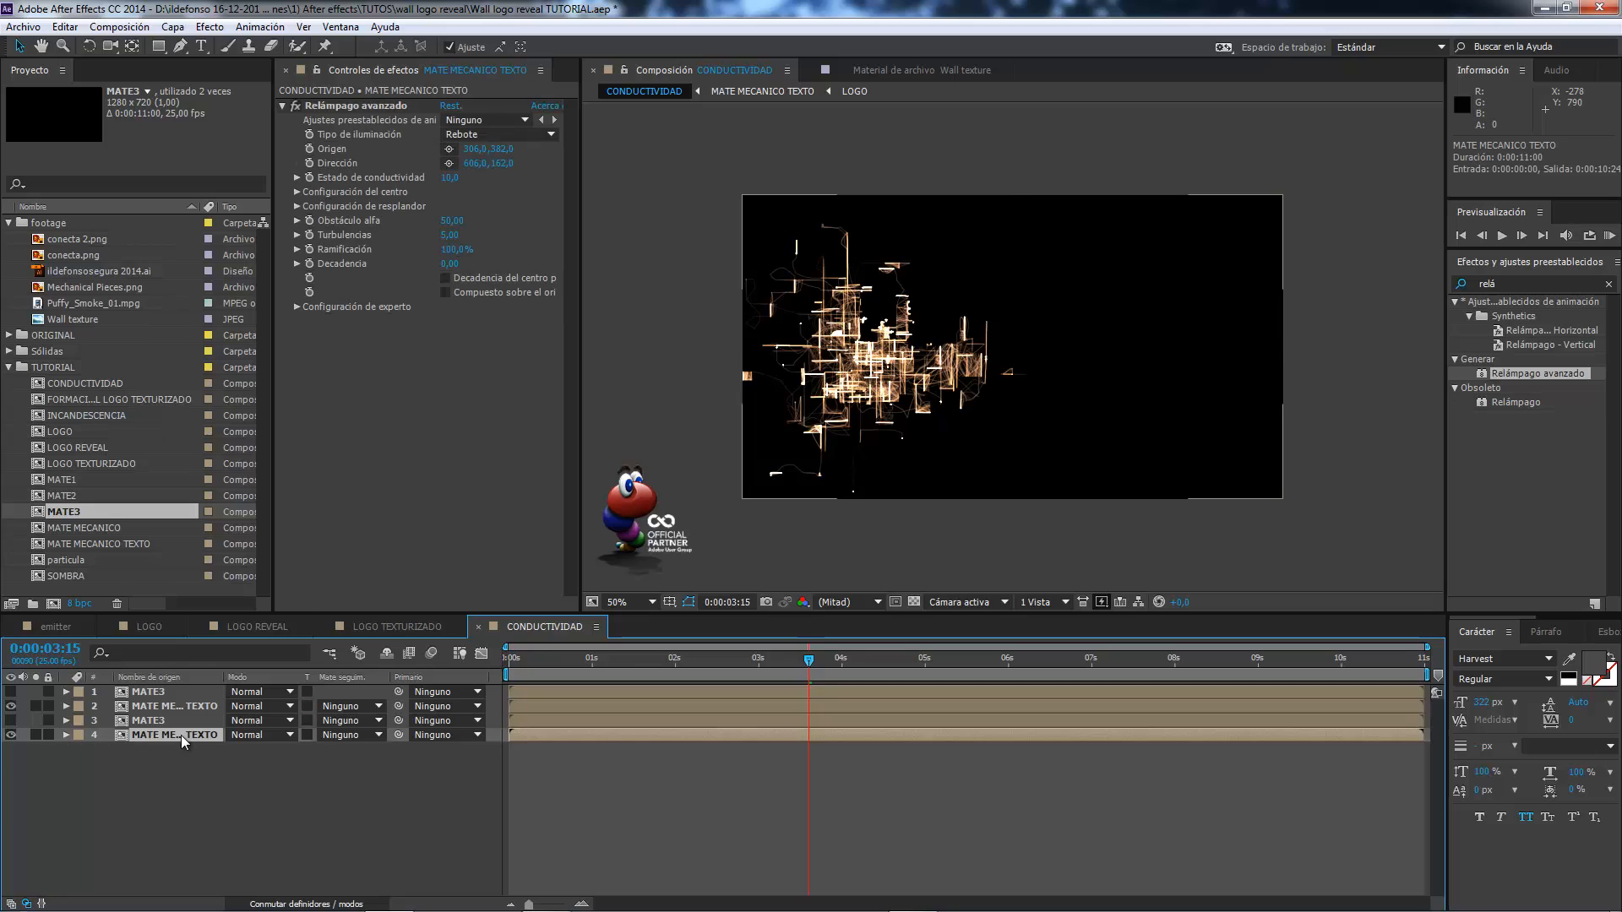
pyautogui.click(448, 149)
pyautogui.click(790, 240)
pyautogui.click(1184, 326)
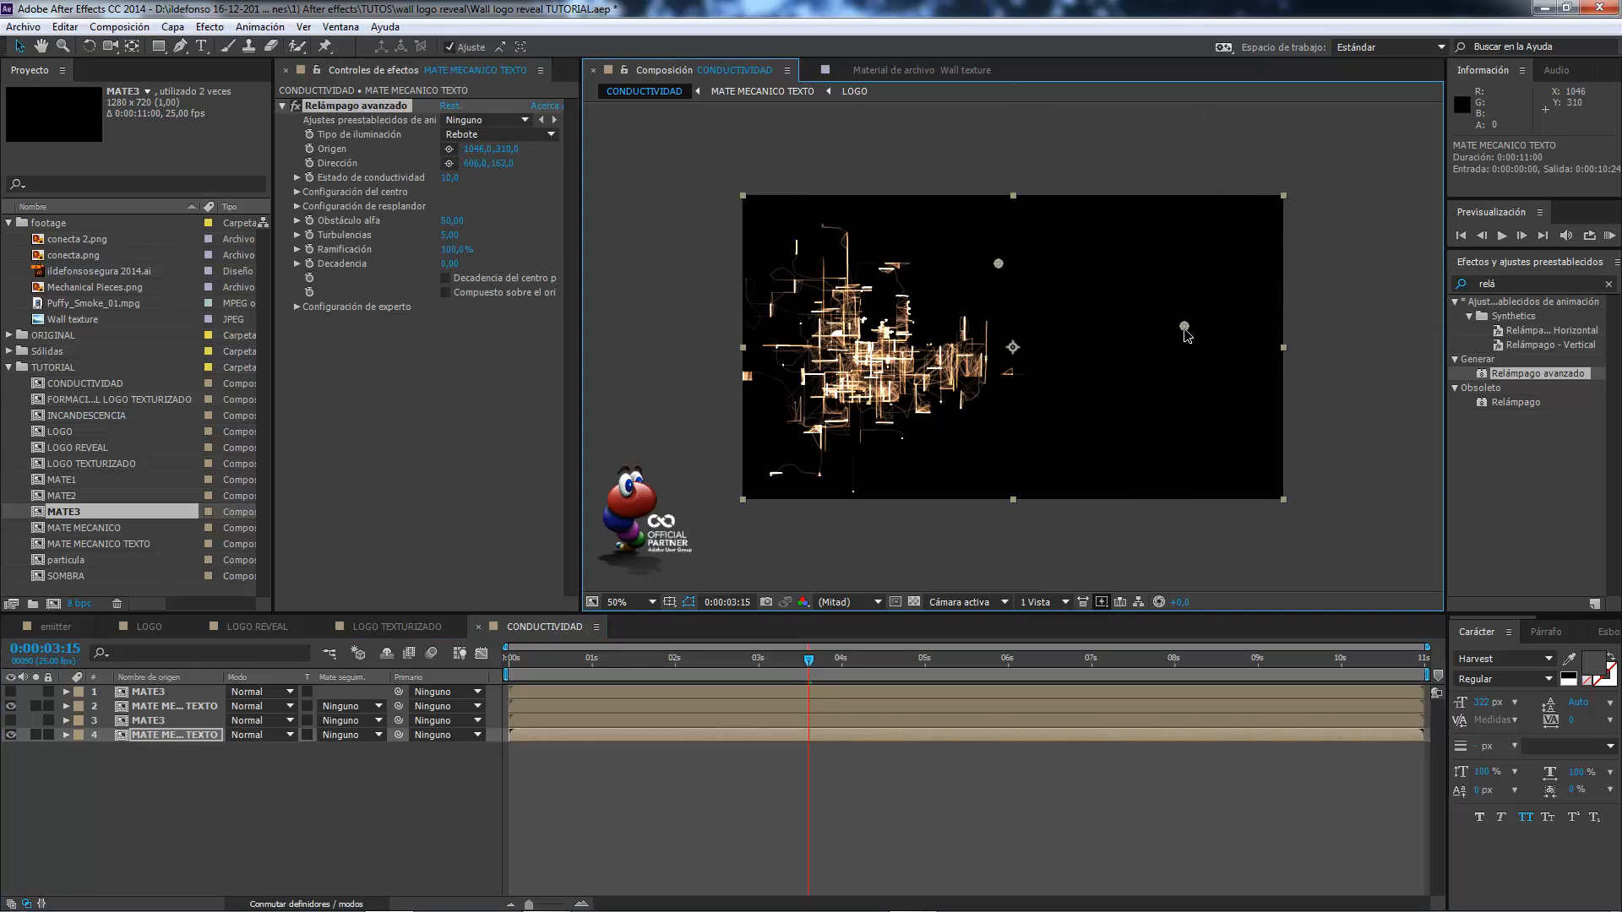
pyautogui.click(449, 163)
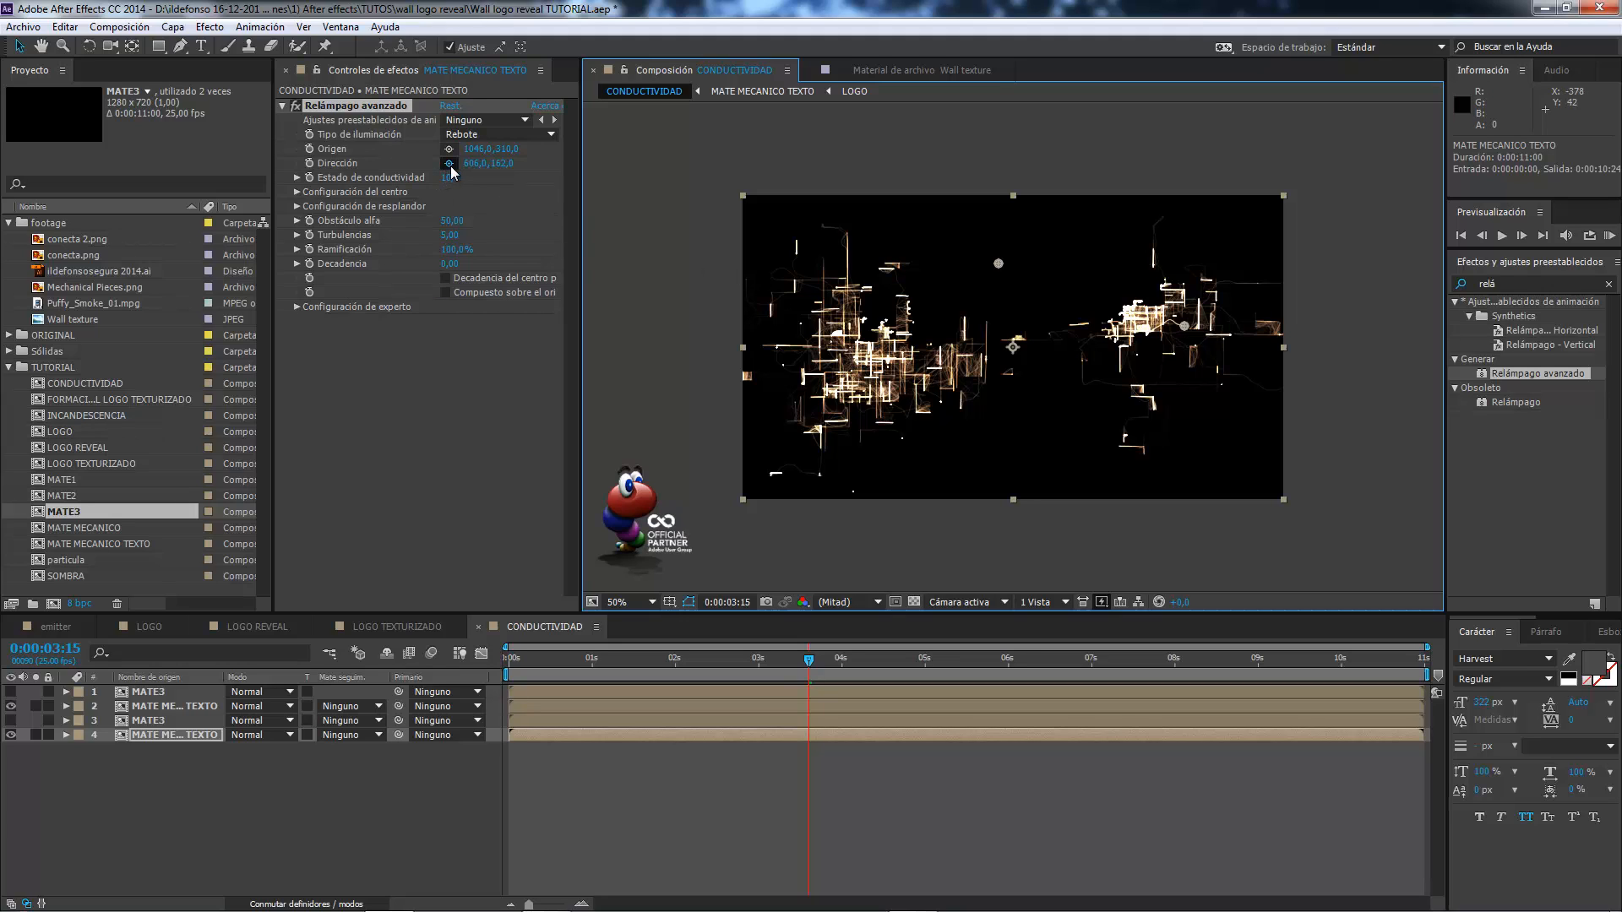
pyautogui.click(1034, 424)
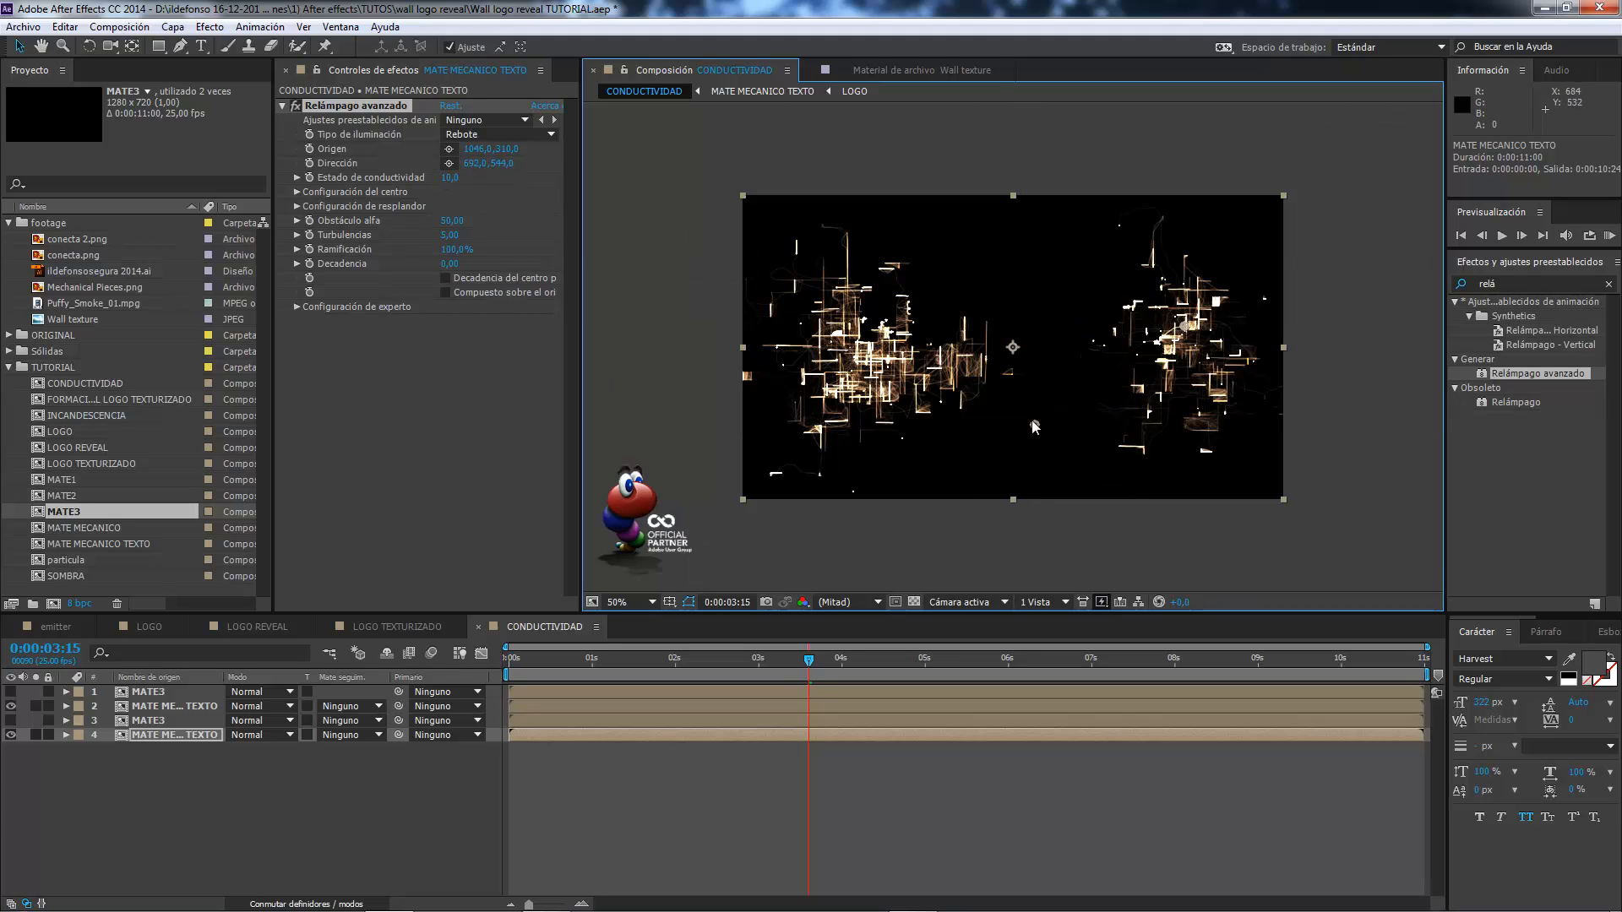
pyautogui.moveTo(1034, 424); pyautogui.dragTo(1001, 438)
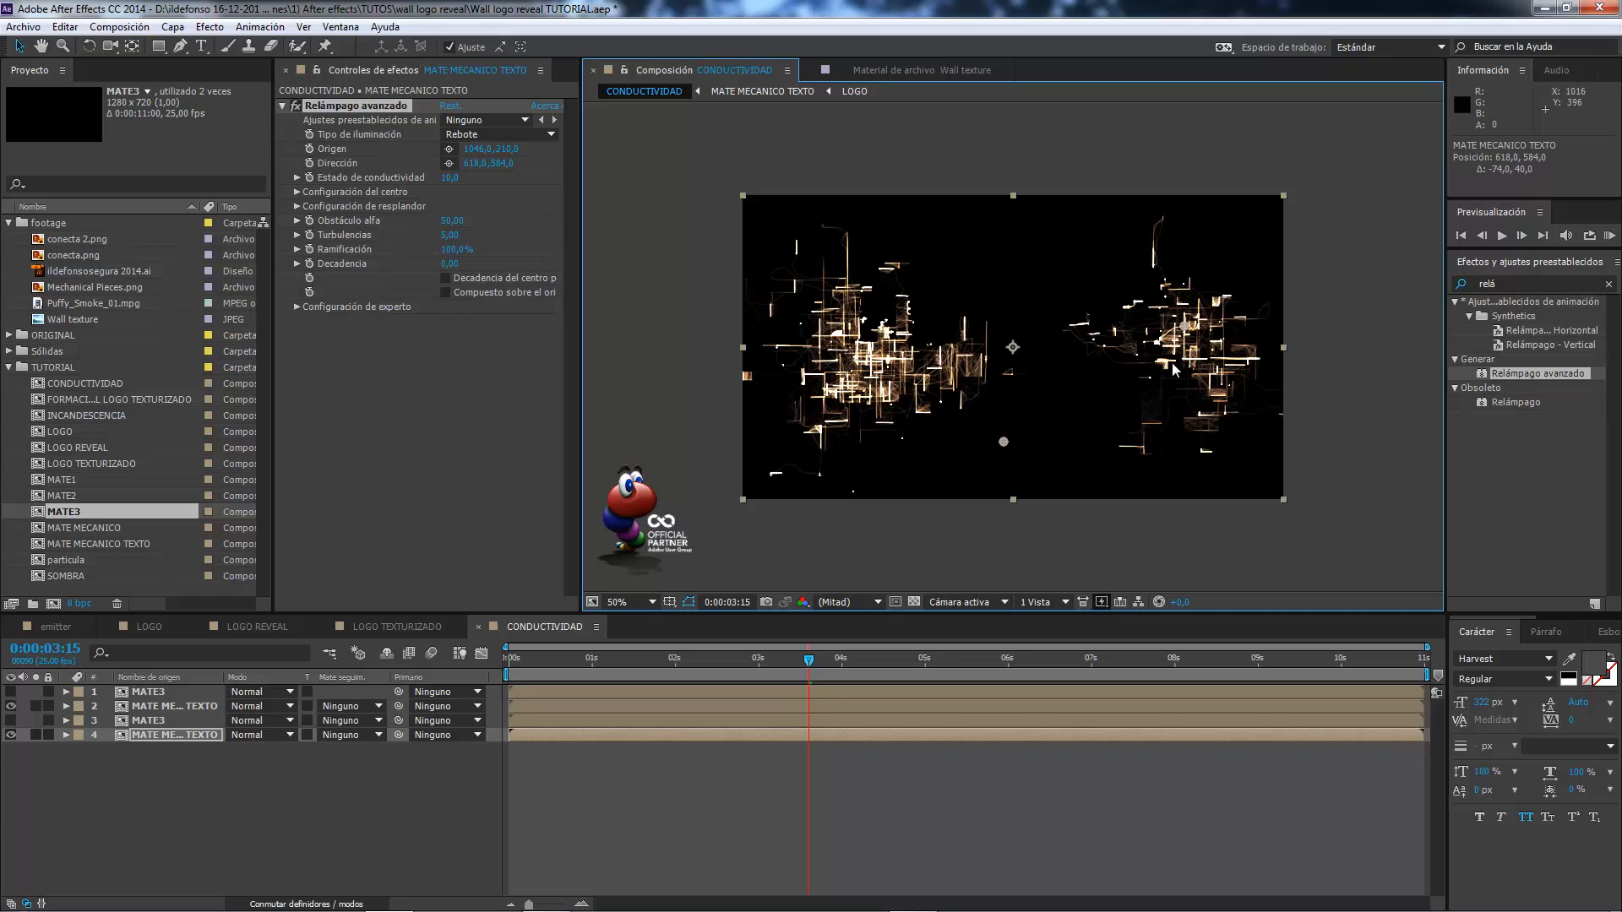
pyautogui.click(449, 148)
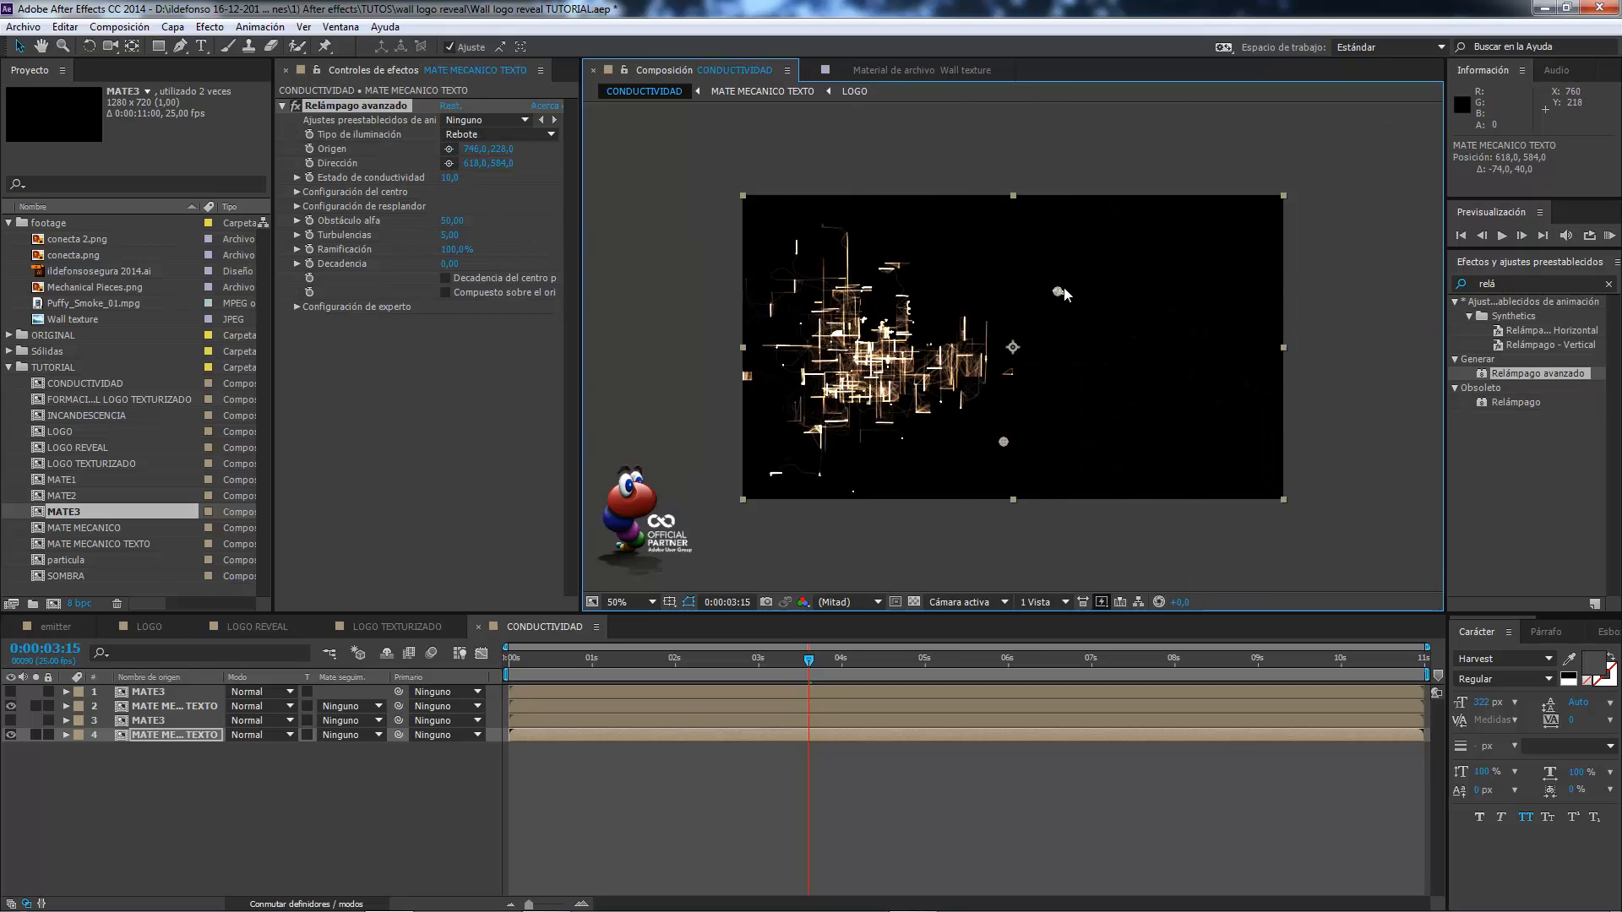
pyautogui.click(1107, 280)
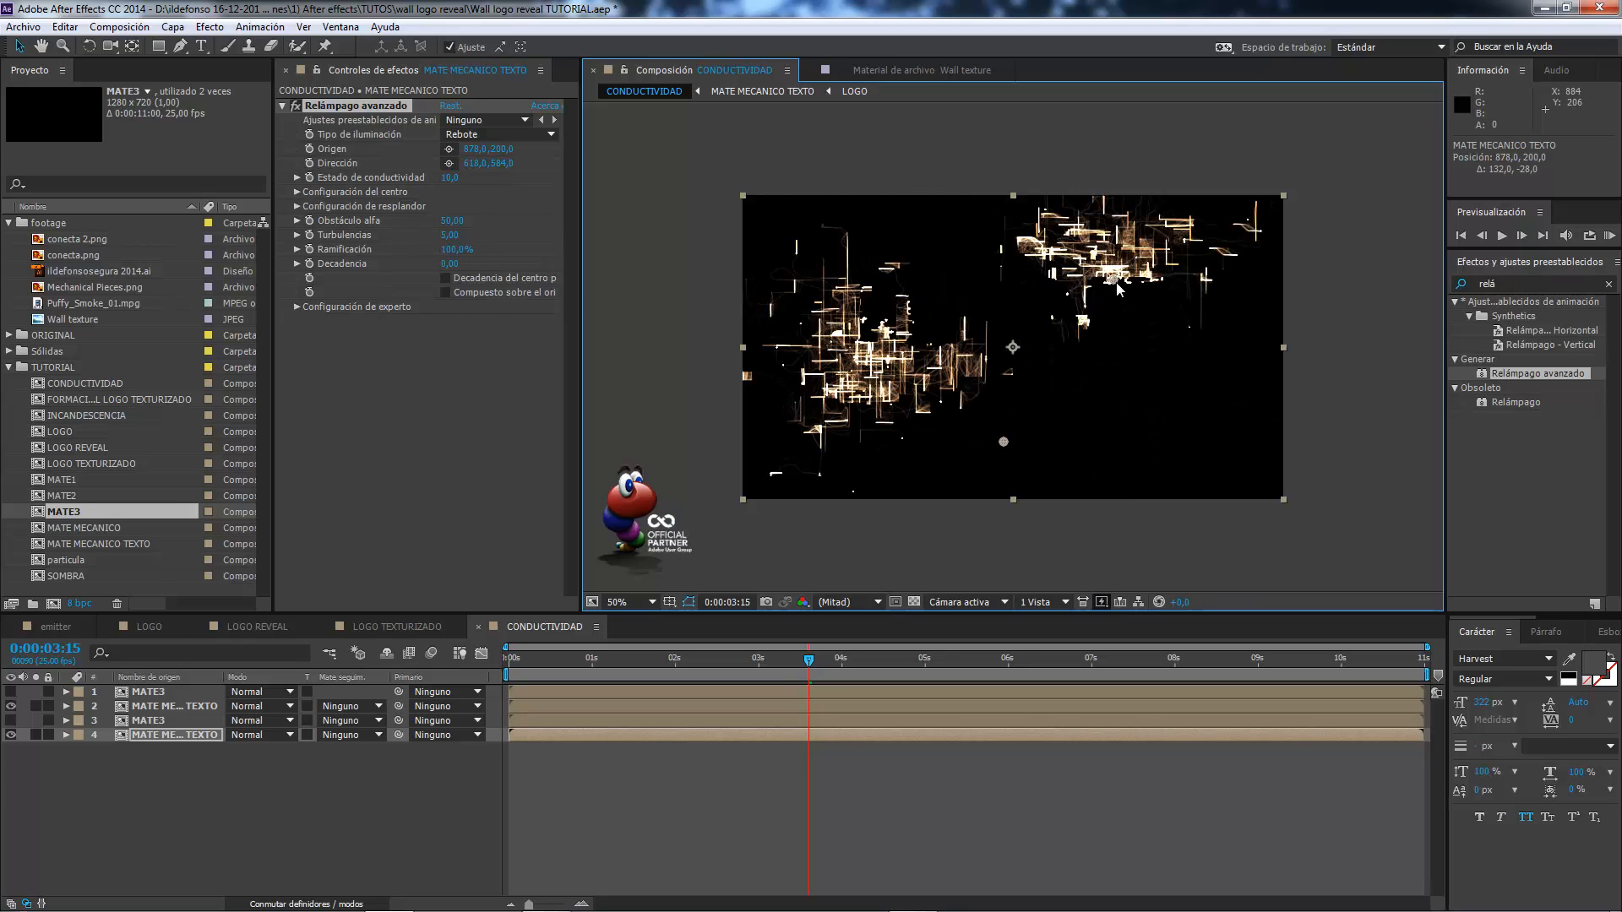
pyautogui.moveTo(1116, 286); pyautogui.dragTo(1141, 364)
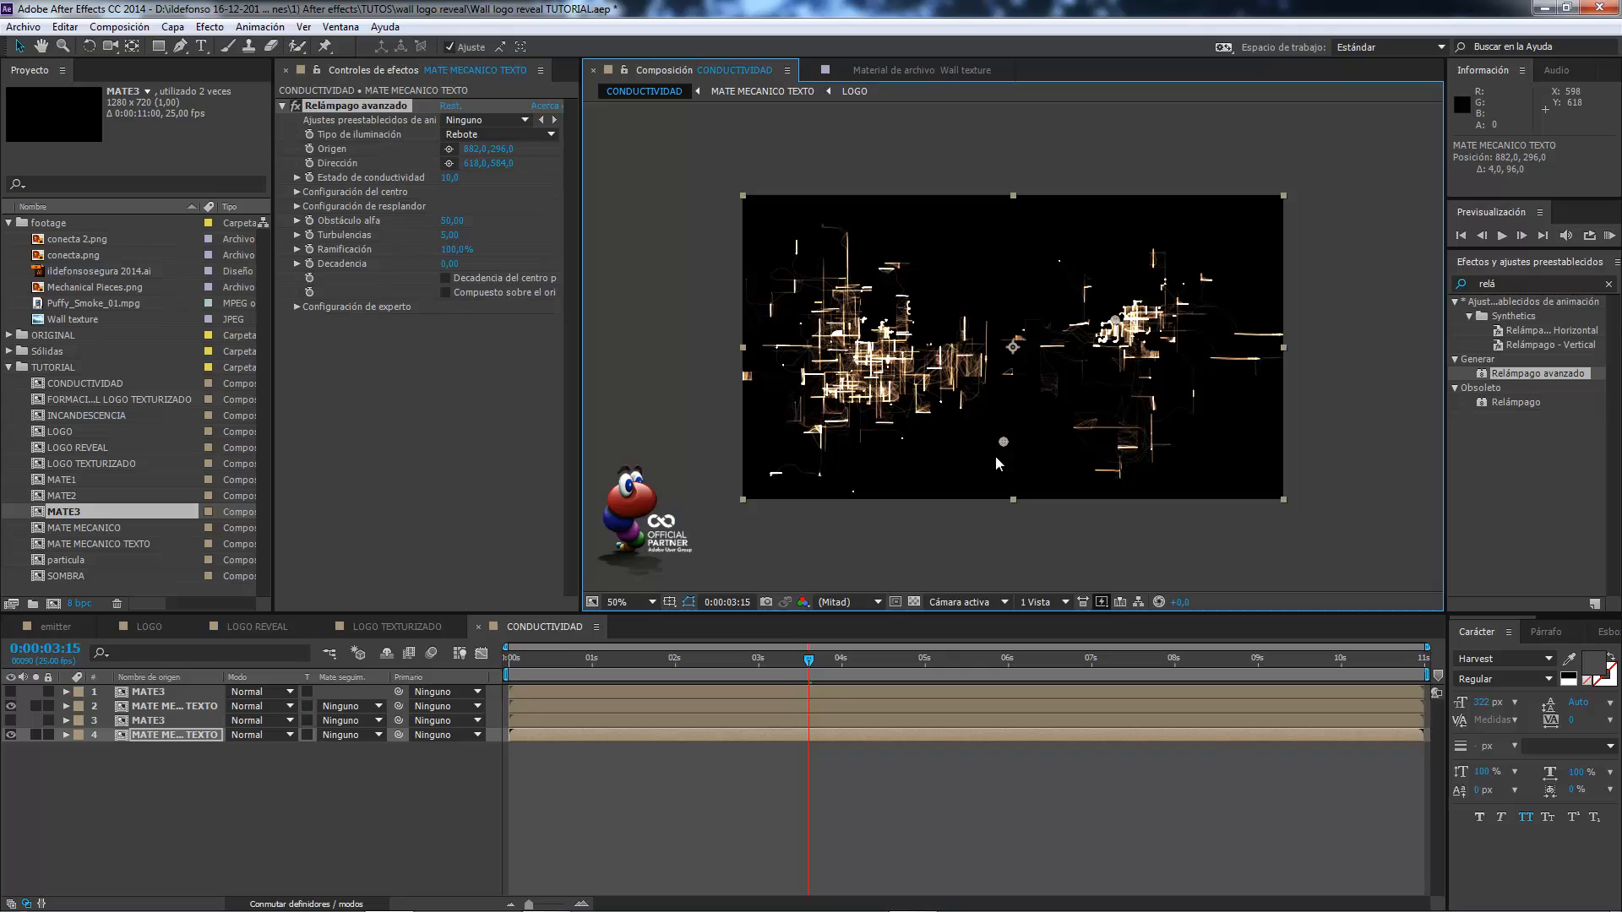
# Set both MATE MECANICO TEXTO layers to a luminance track matte from MATE3 and check the matted circuits from 0:00:03:02 to 0:00:05:06.
pyautogui.click(140, 747)
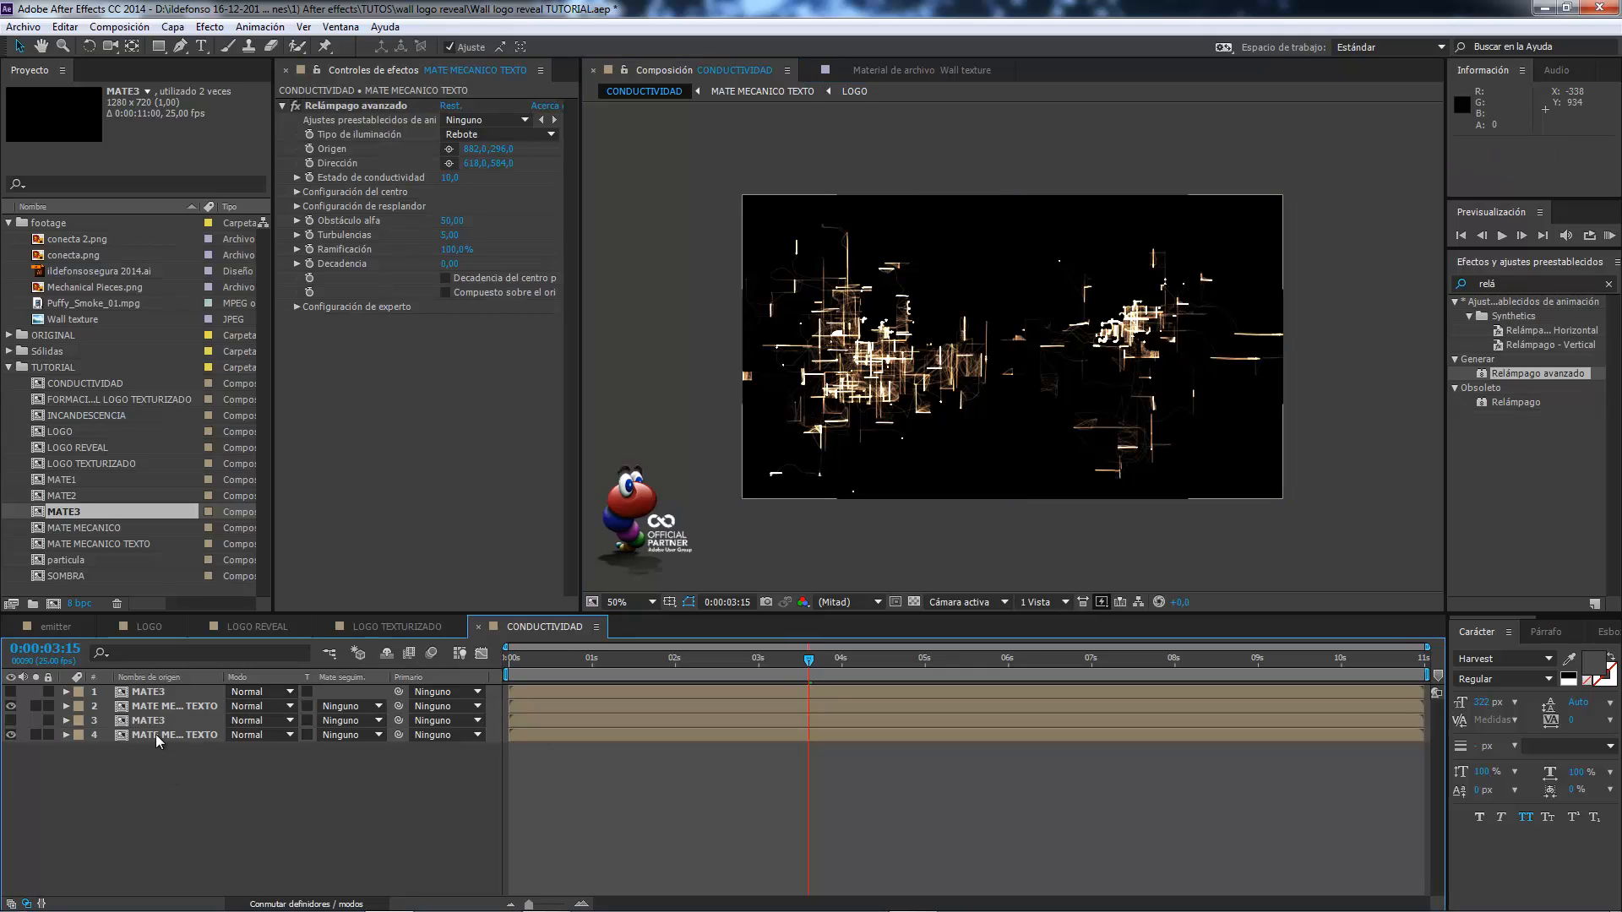
pyautogui.click(179, 708)
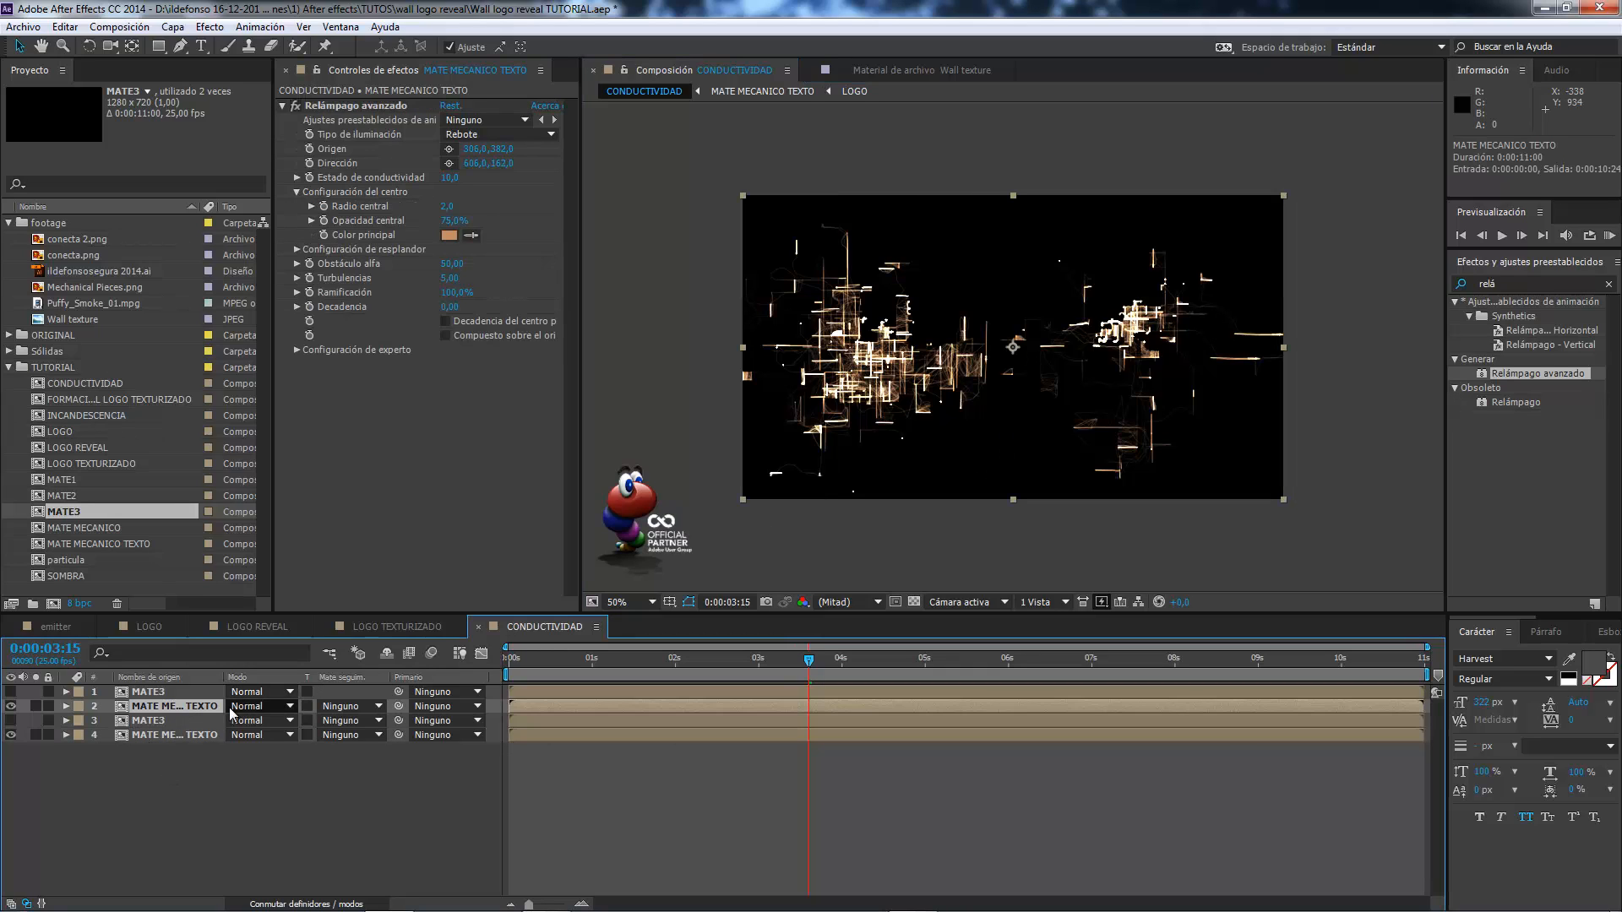
pyautogui.click(376, 706)
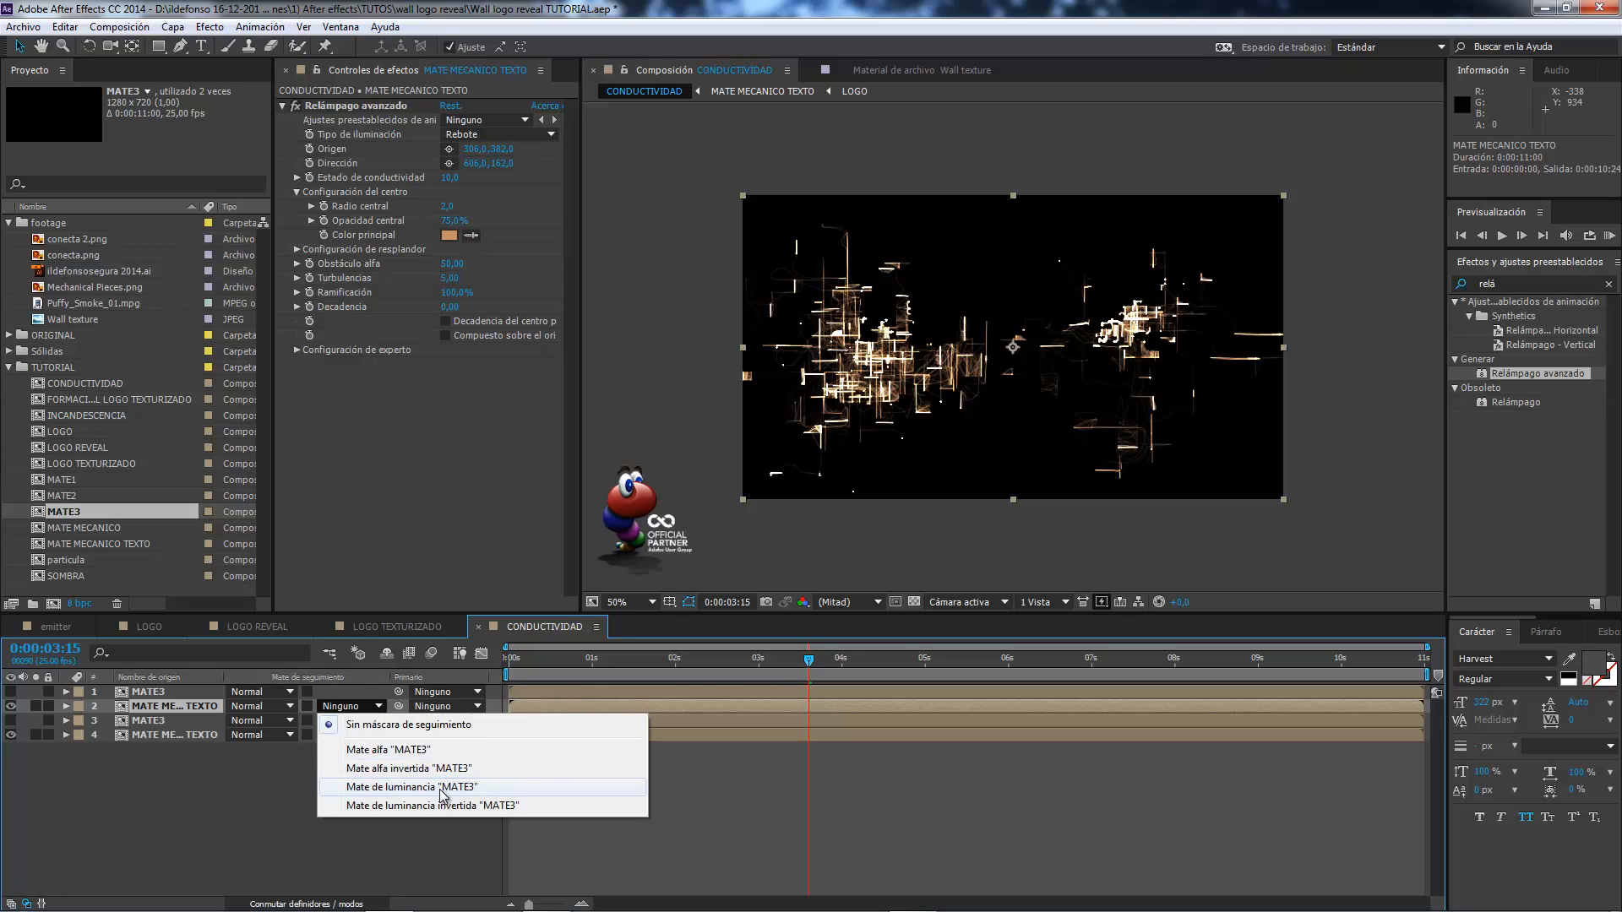
pyautogui.click(439, 790)
pyautogui.click(378, 735)
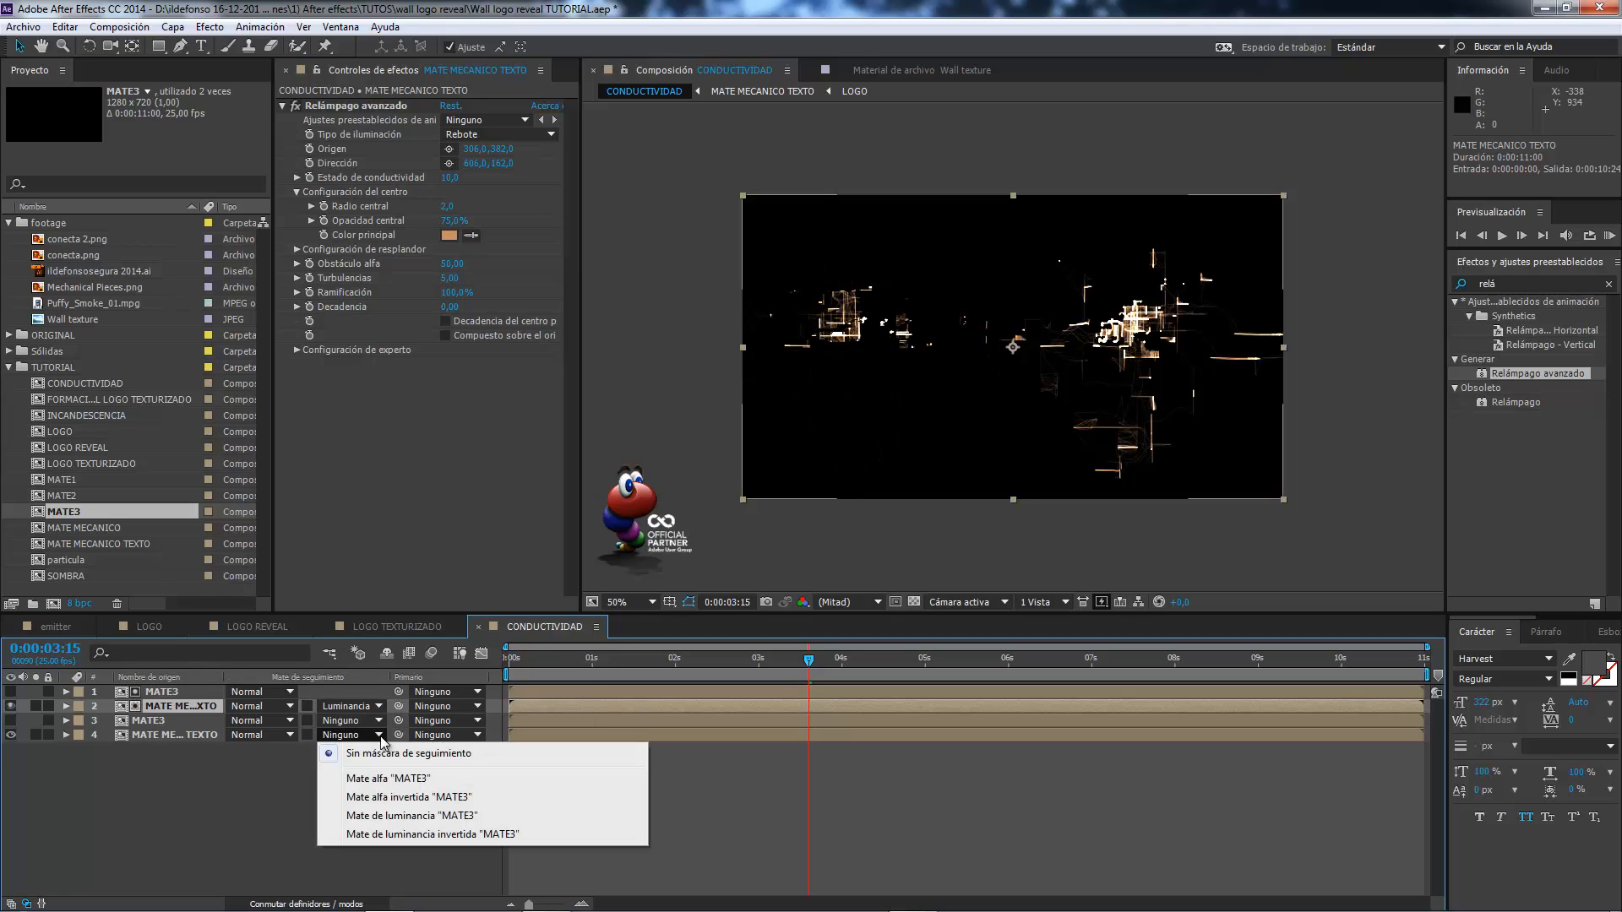
pyautogui.click(403, 816)
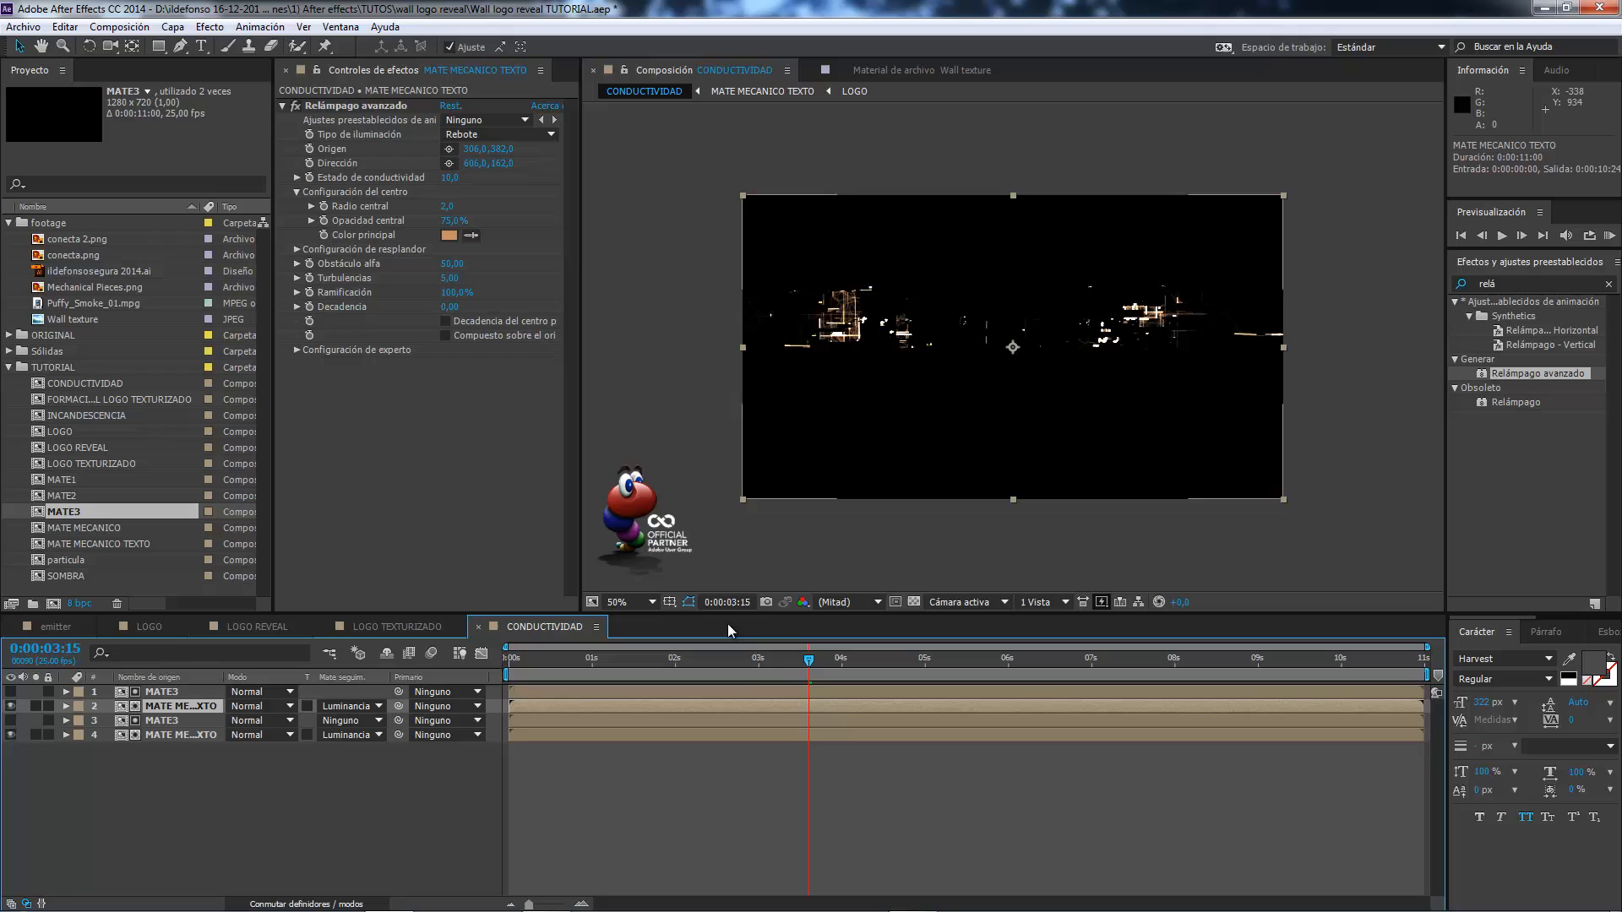
pyautogui.click(764, 662)
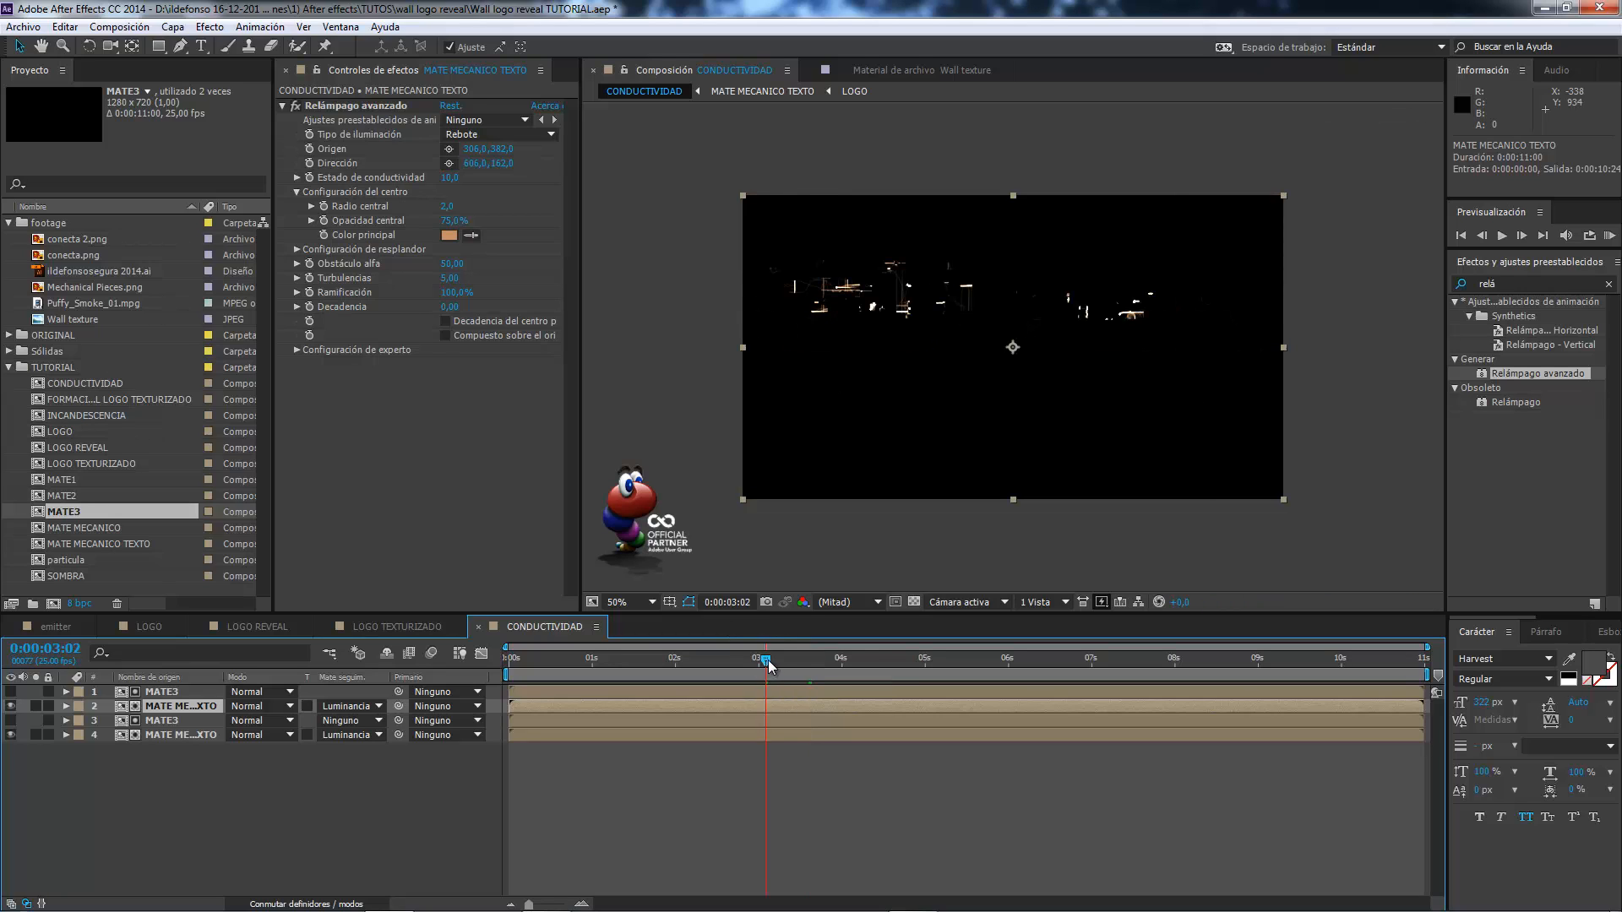
pyautogui.moveTo(768, 661); pyautogui.dragTo(802, 661)
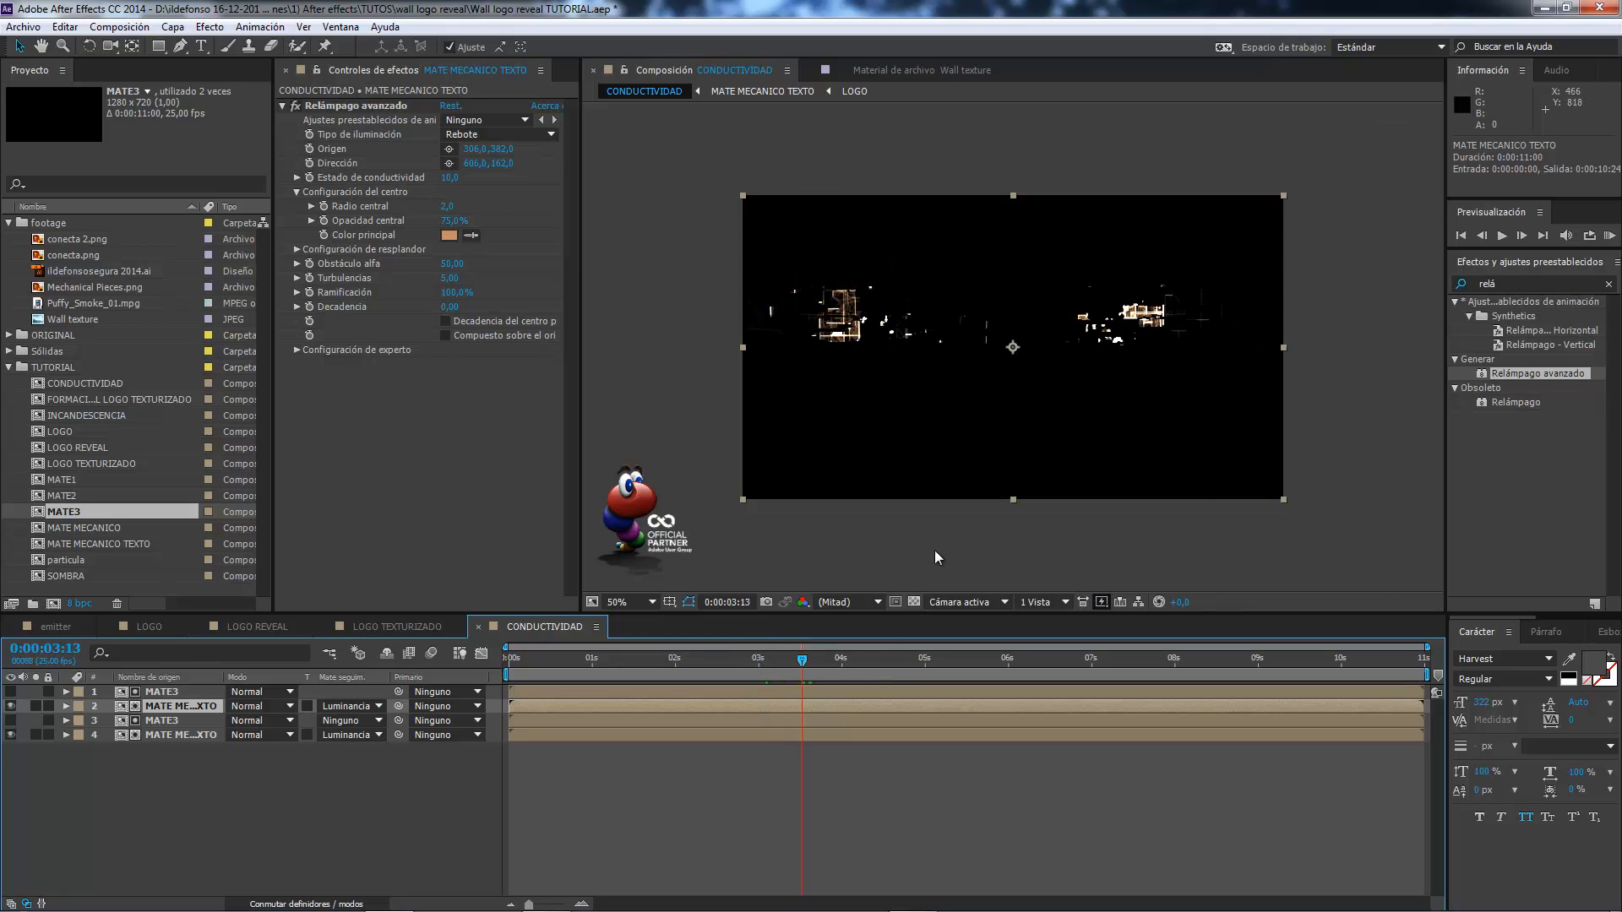
pyautogui.click(889, 653)
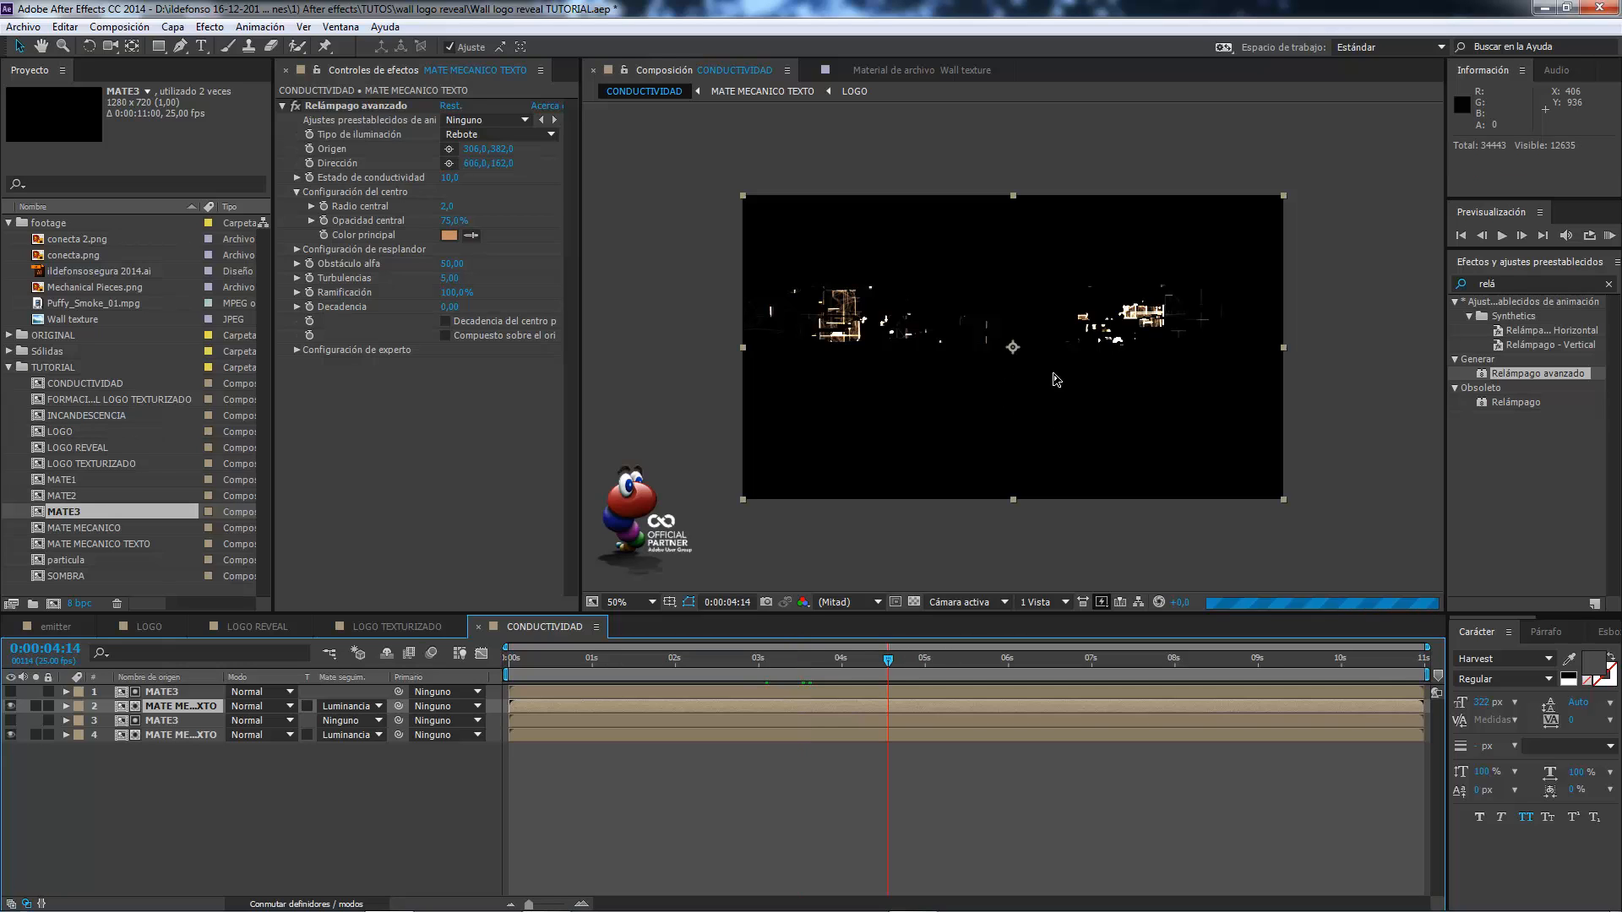
pyautogui.click(945, 656)
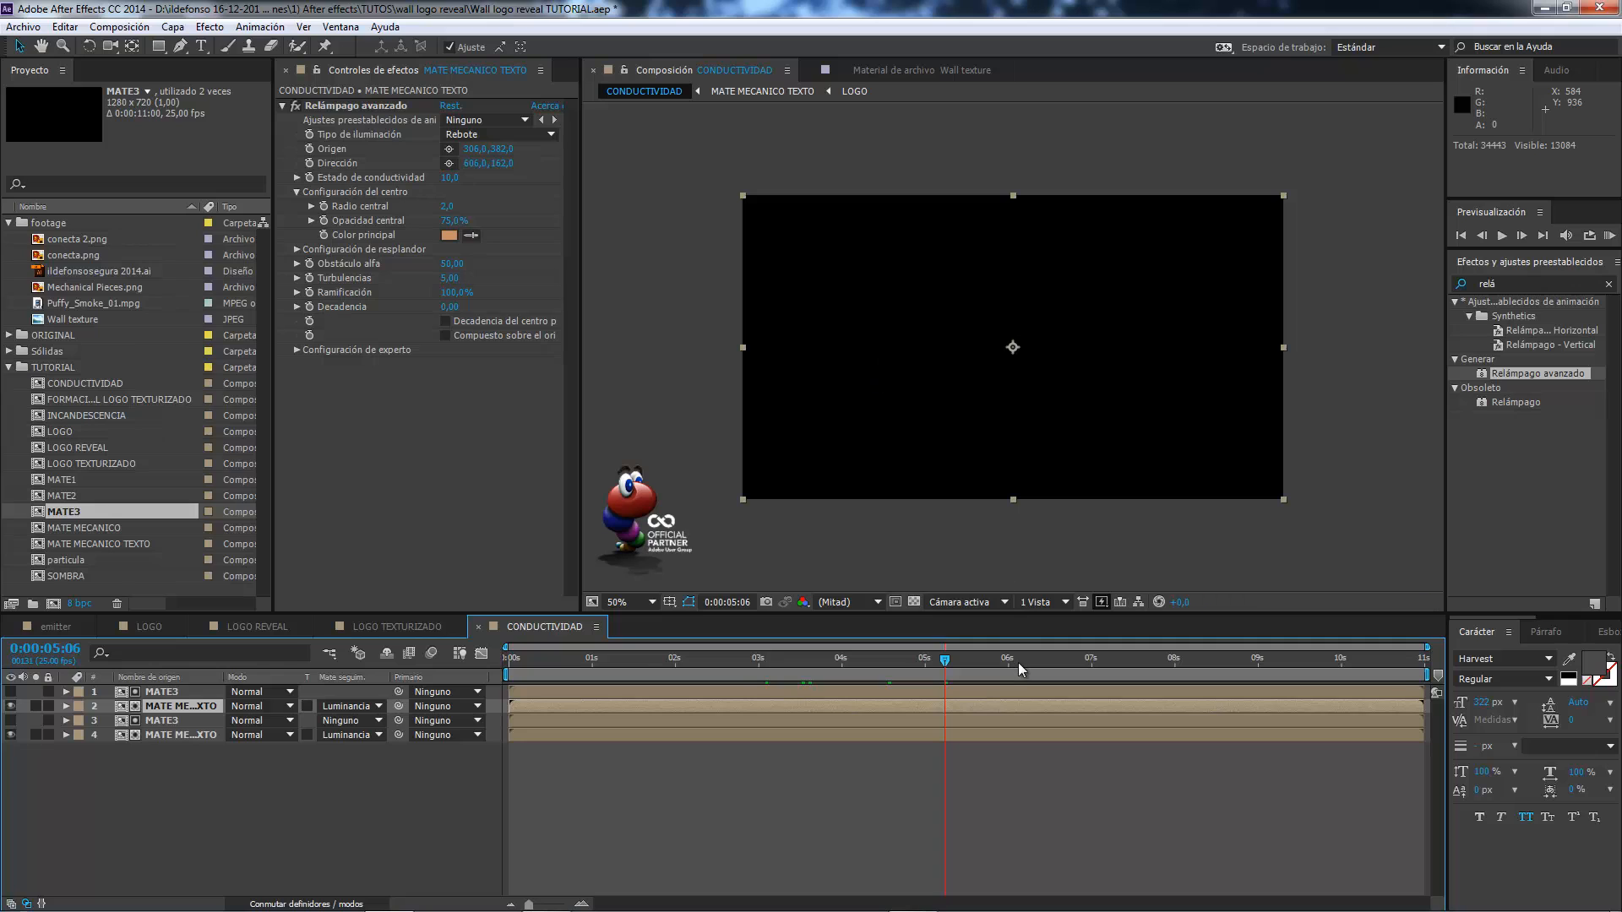
# Add the CONDUCTIVIDAD composition to LOGO REVEAL as a layer directly beneath INCANDESCENCIA.
pyautogui.click(258, 627)
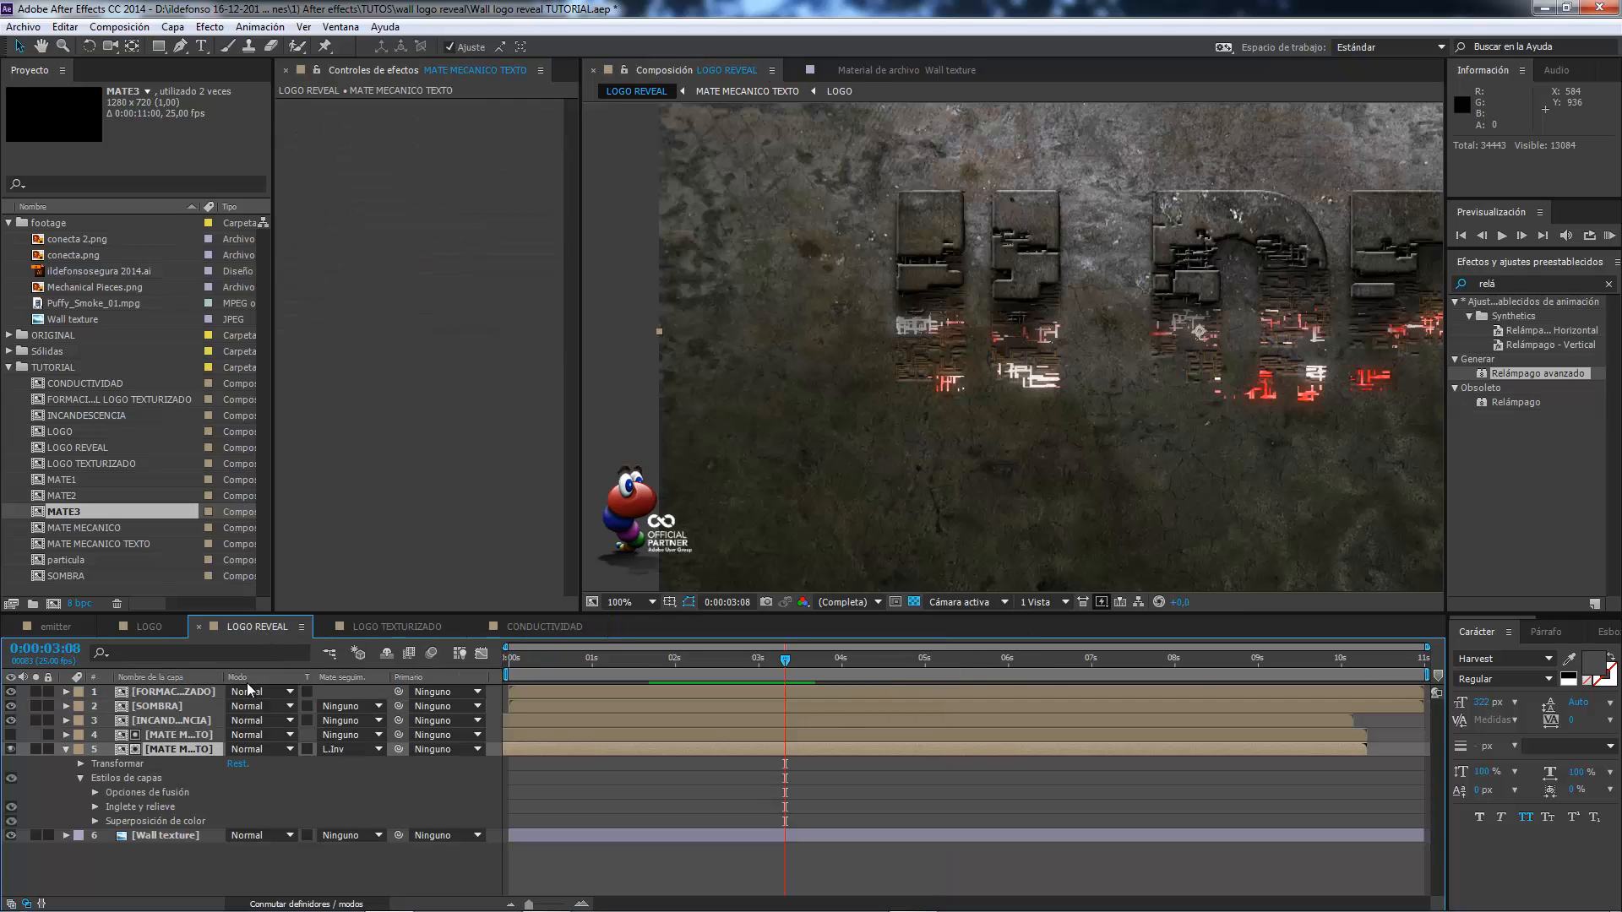
pyautogui.click(66, 749)
pyautogui.click(90, 382)
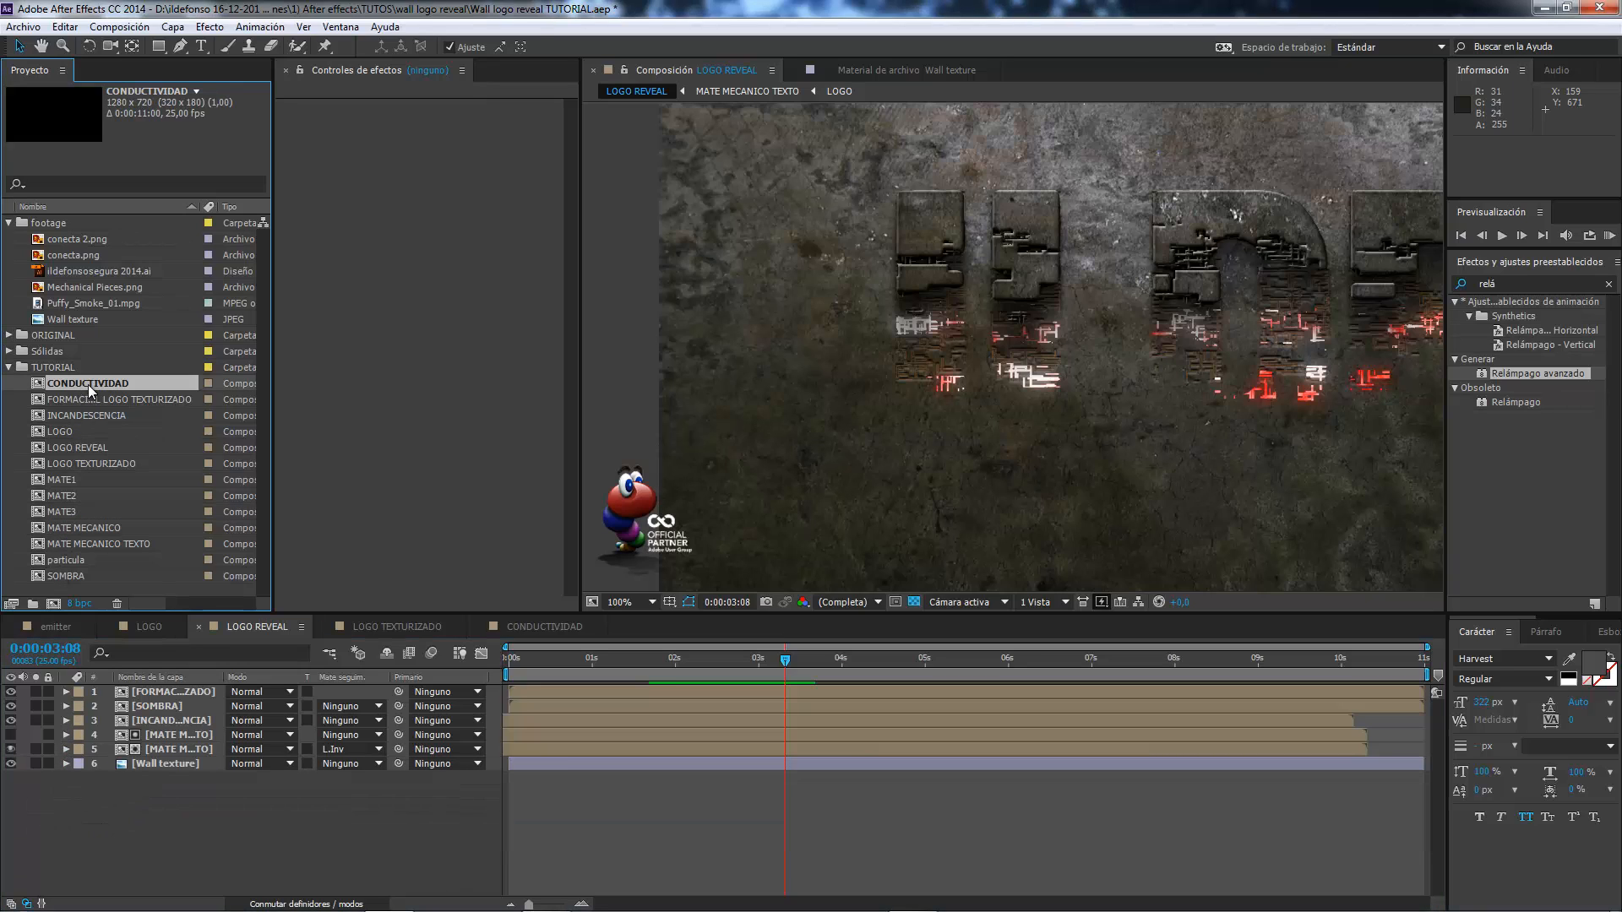
pyautogui.moveTo(104, 686); pyautogui.dragTo(124, 723)
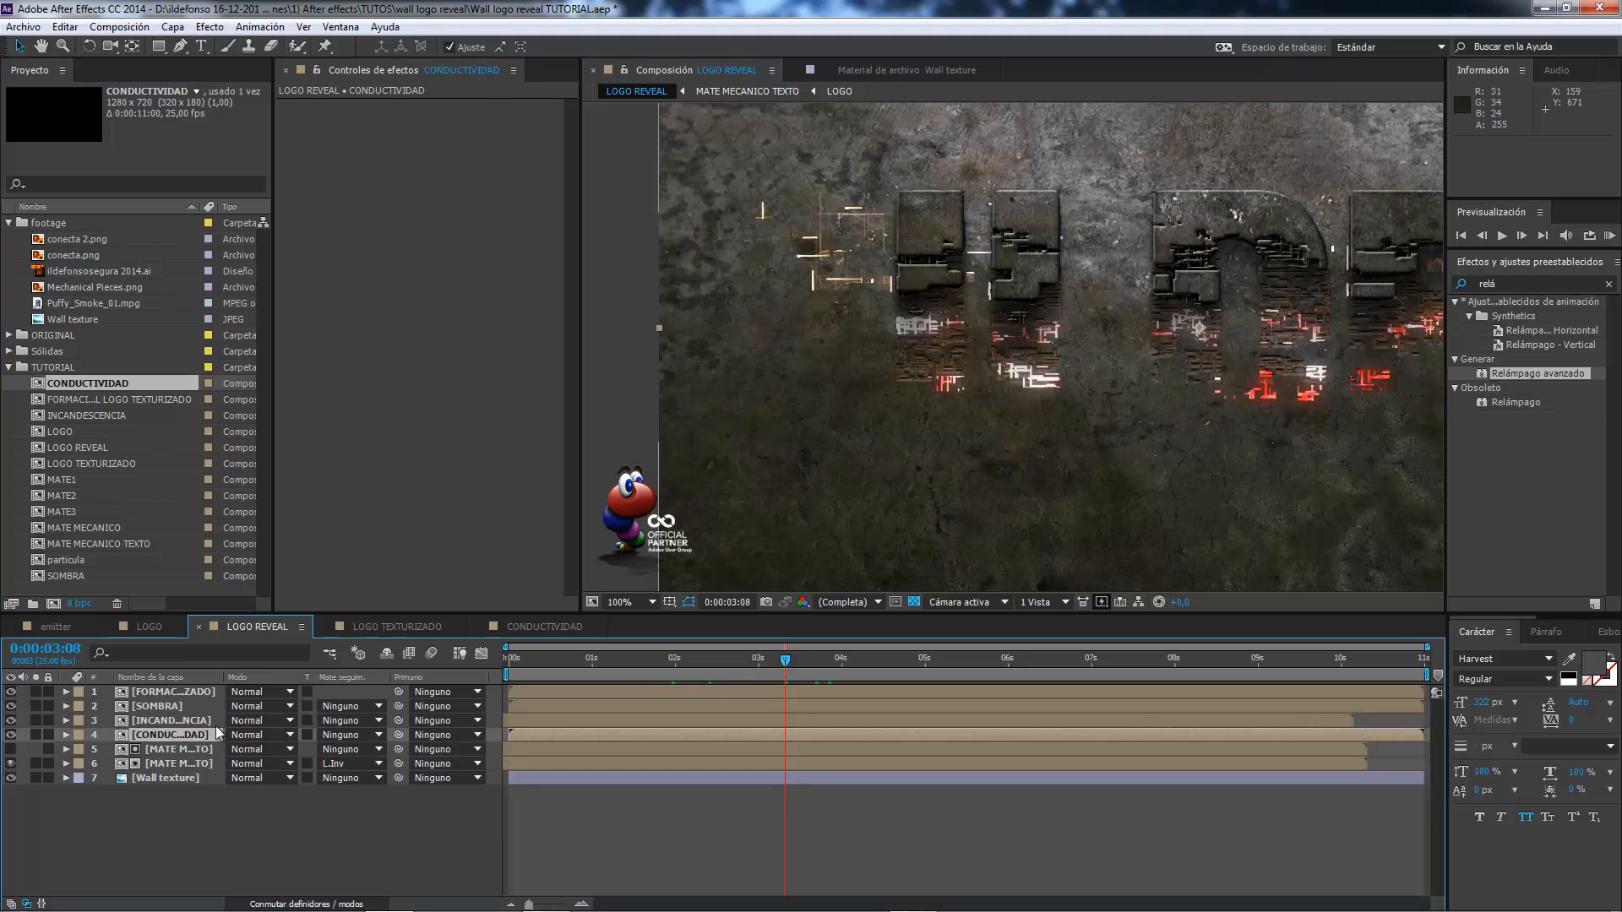
# Try the Subexposición de color blending mode on the CONDUCTIVIDAD layer, then set it to Sobreexposición de color.
pyautogui.click(292, 736)
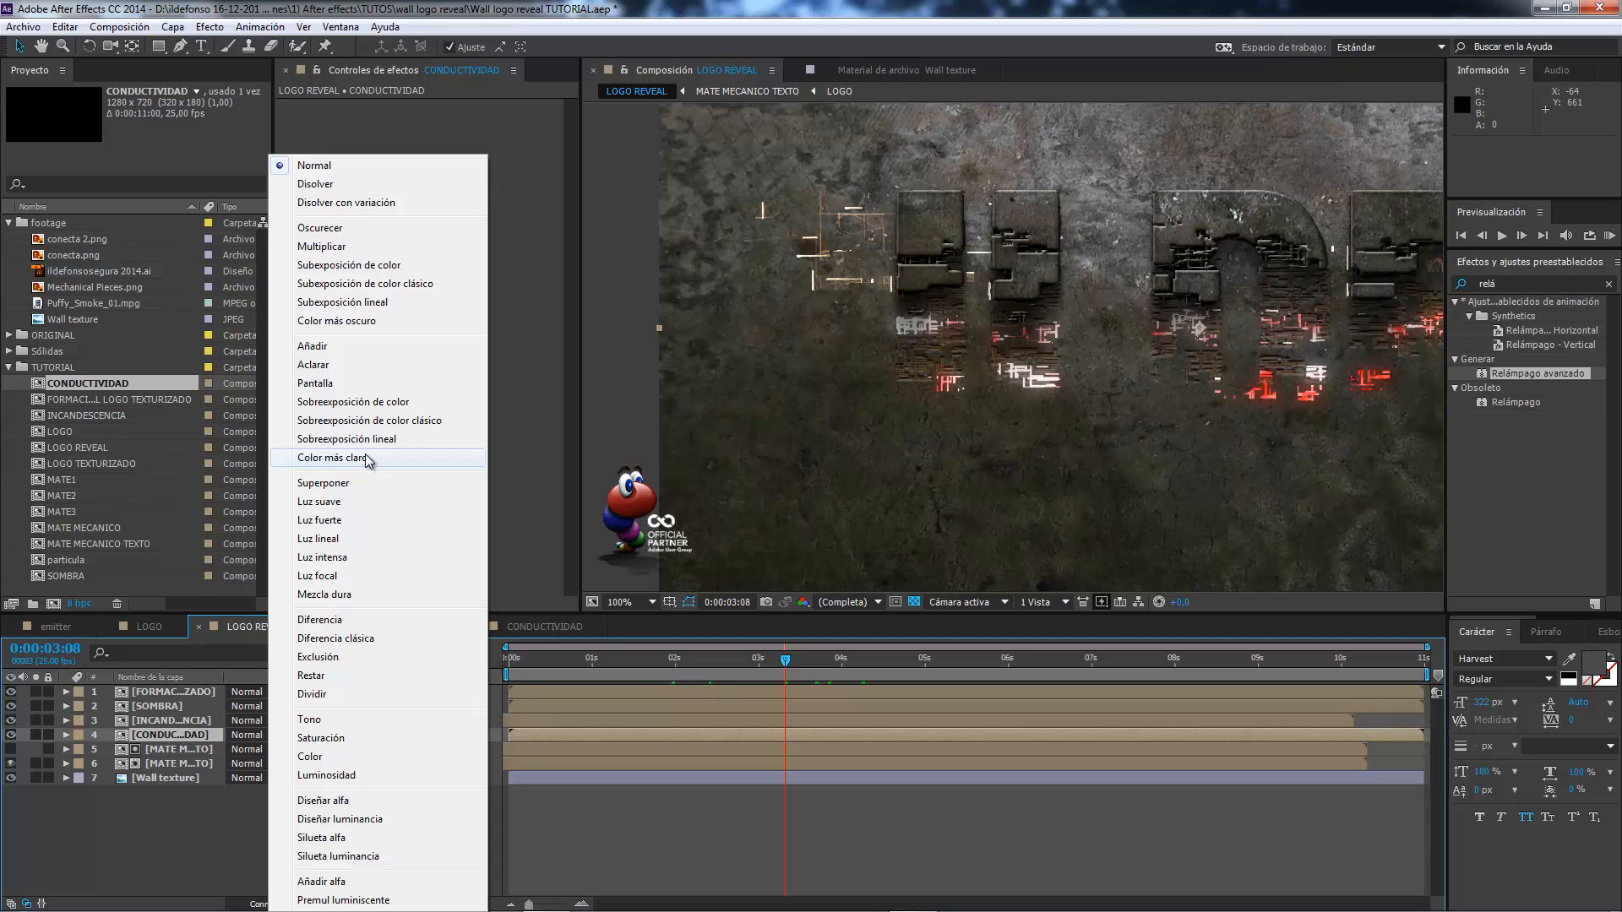
pyautogui.click(374, 267)
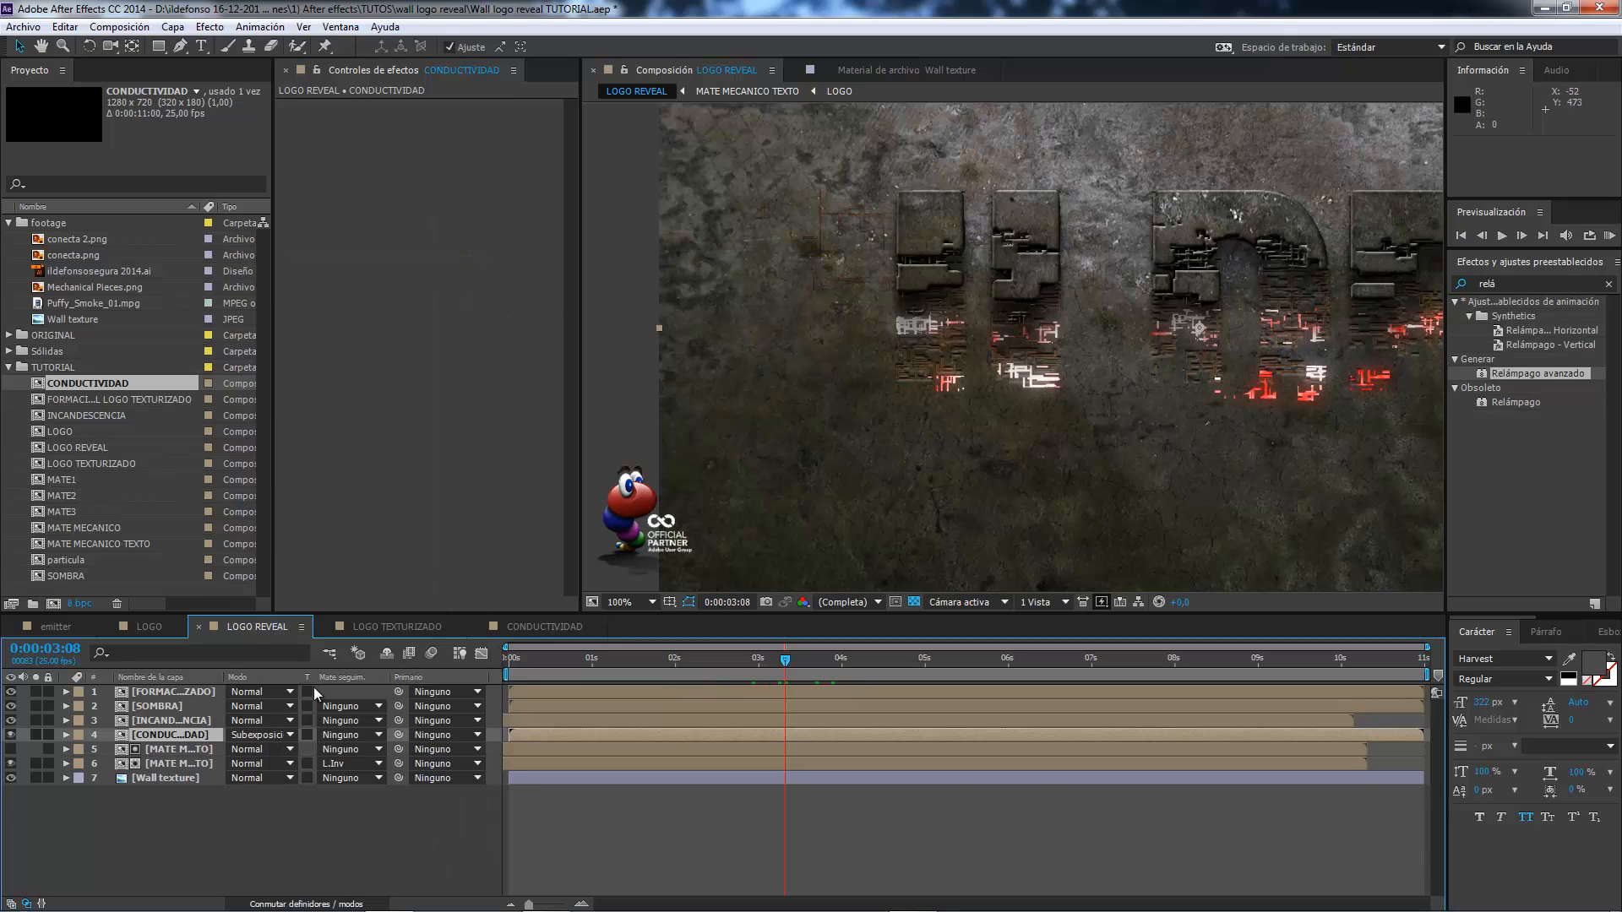
pyautogui.click(291, 736)
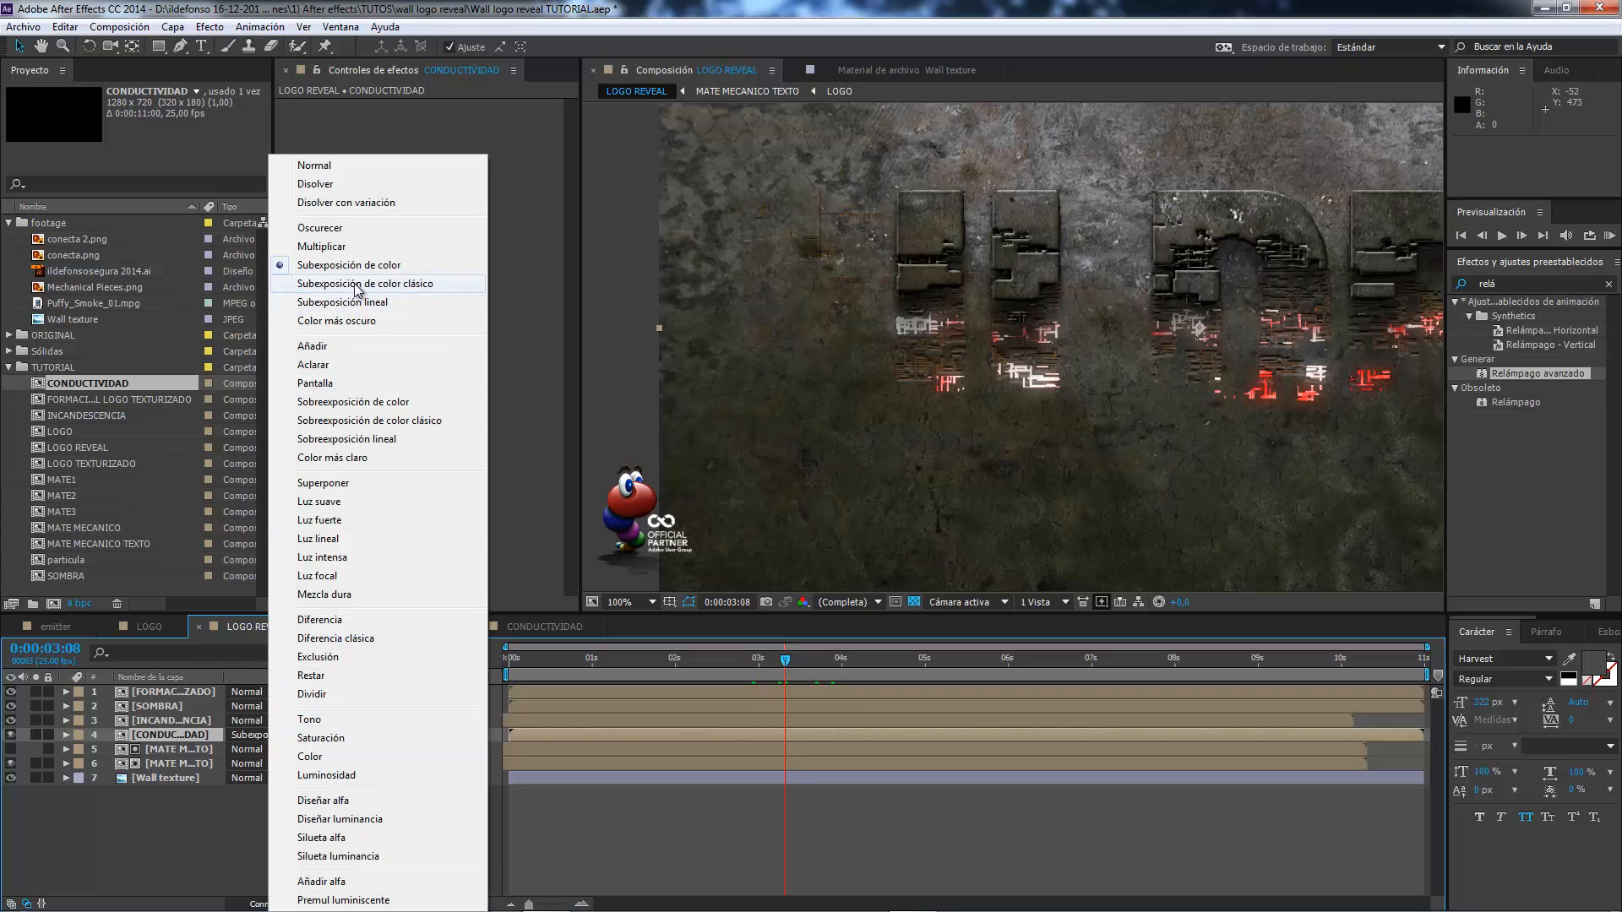
pyautogui.click(378, 406)
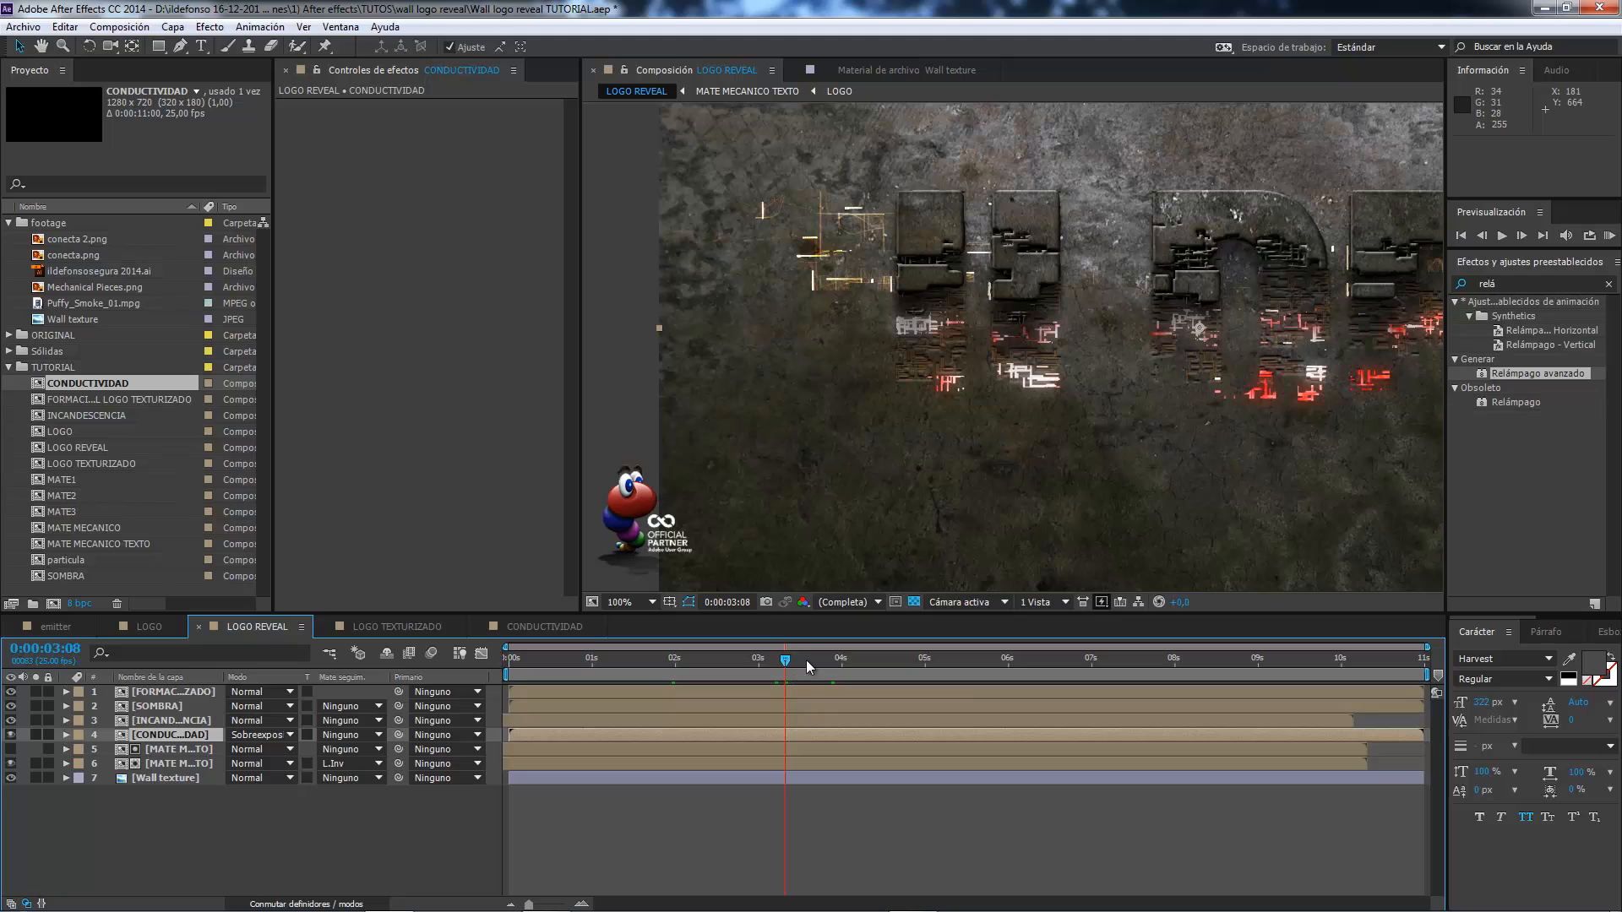
# Examine how the circuits track the logo formation in LOGO REVEAL between 0:00:02:22 and 0:00:04:09.
pyautogui.press('space')
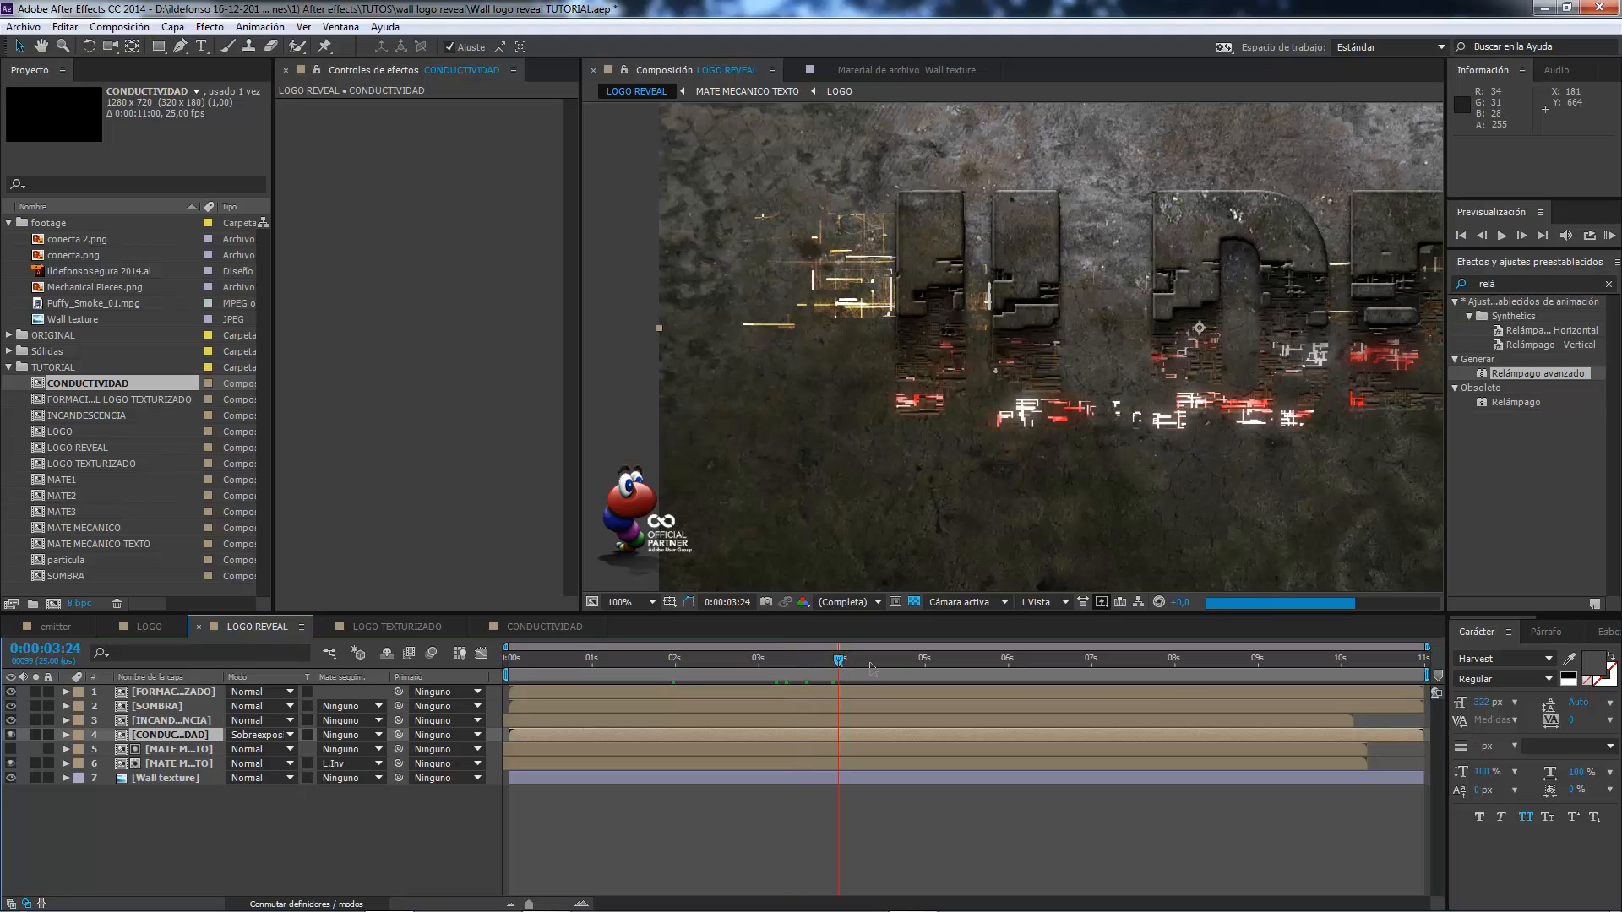
pyautogui.click(654, 601)
pyautogui.click(651, 296)
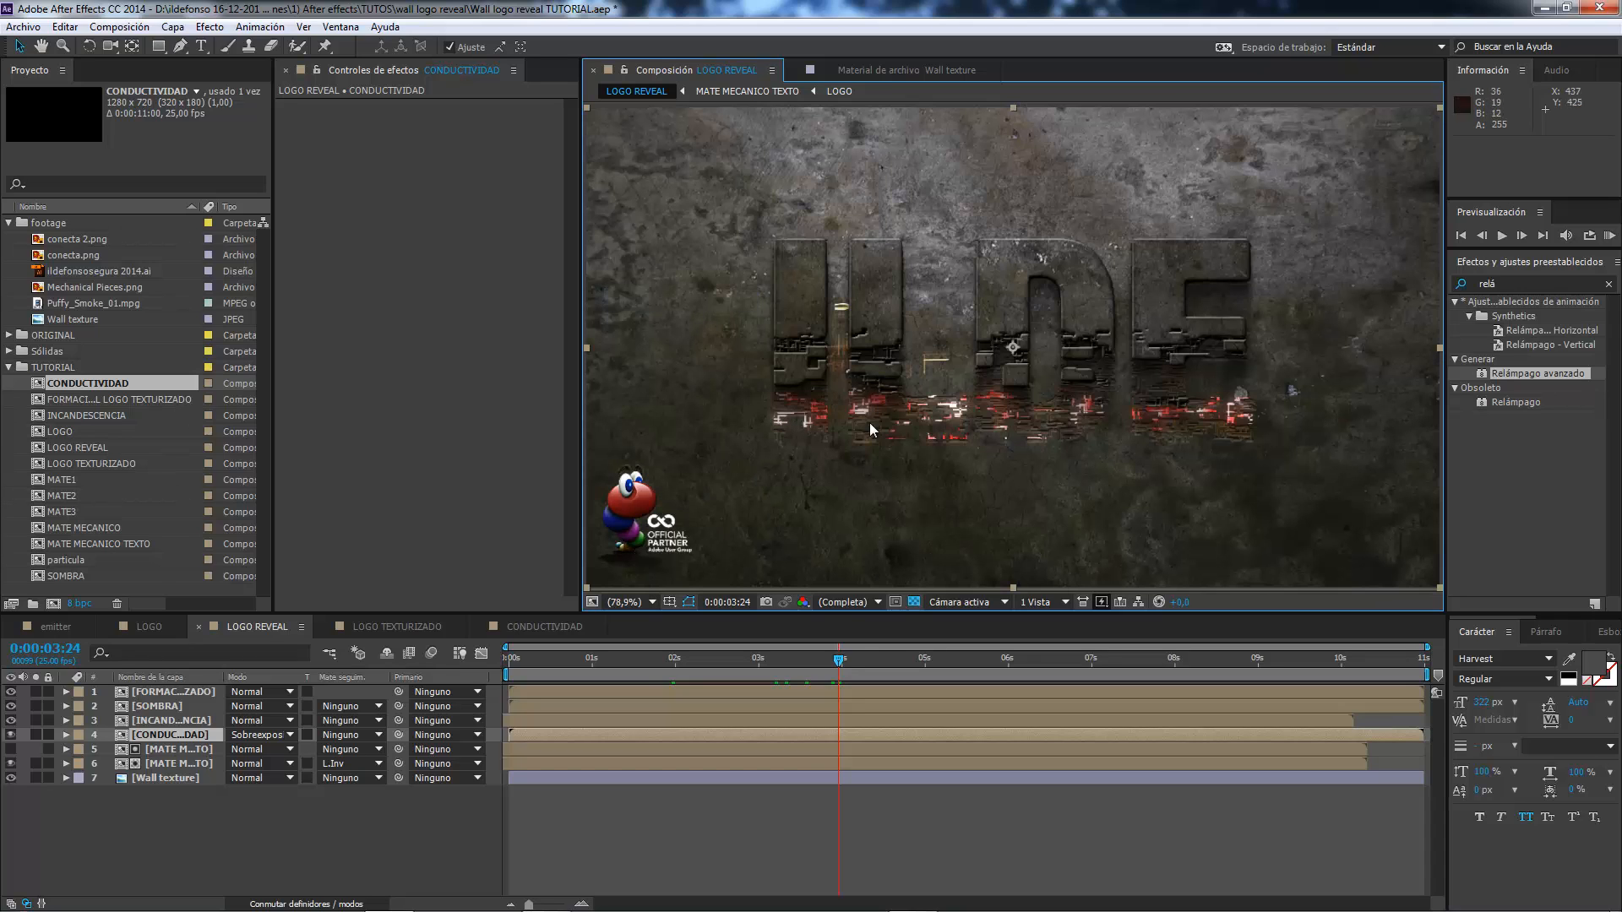
pyautogui.moveTo(830, 656); pyautogui.dragTo(804, 648)
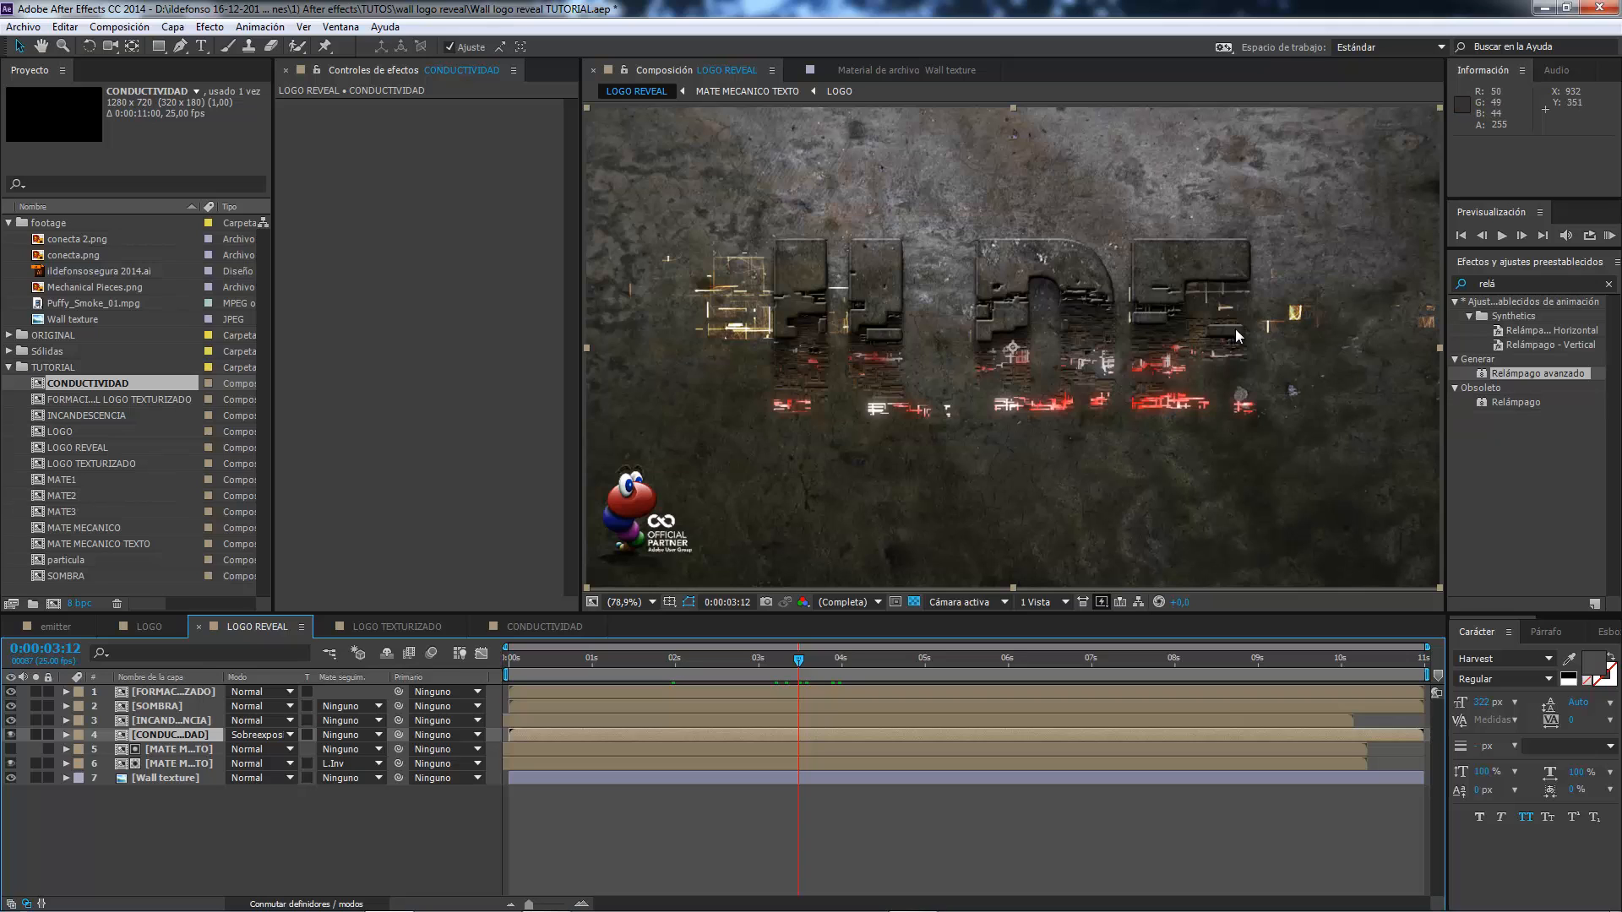
pyautogui.click(829, 653)
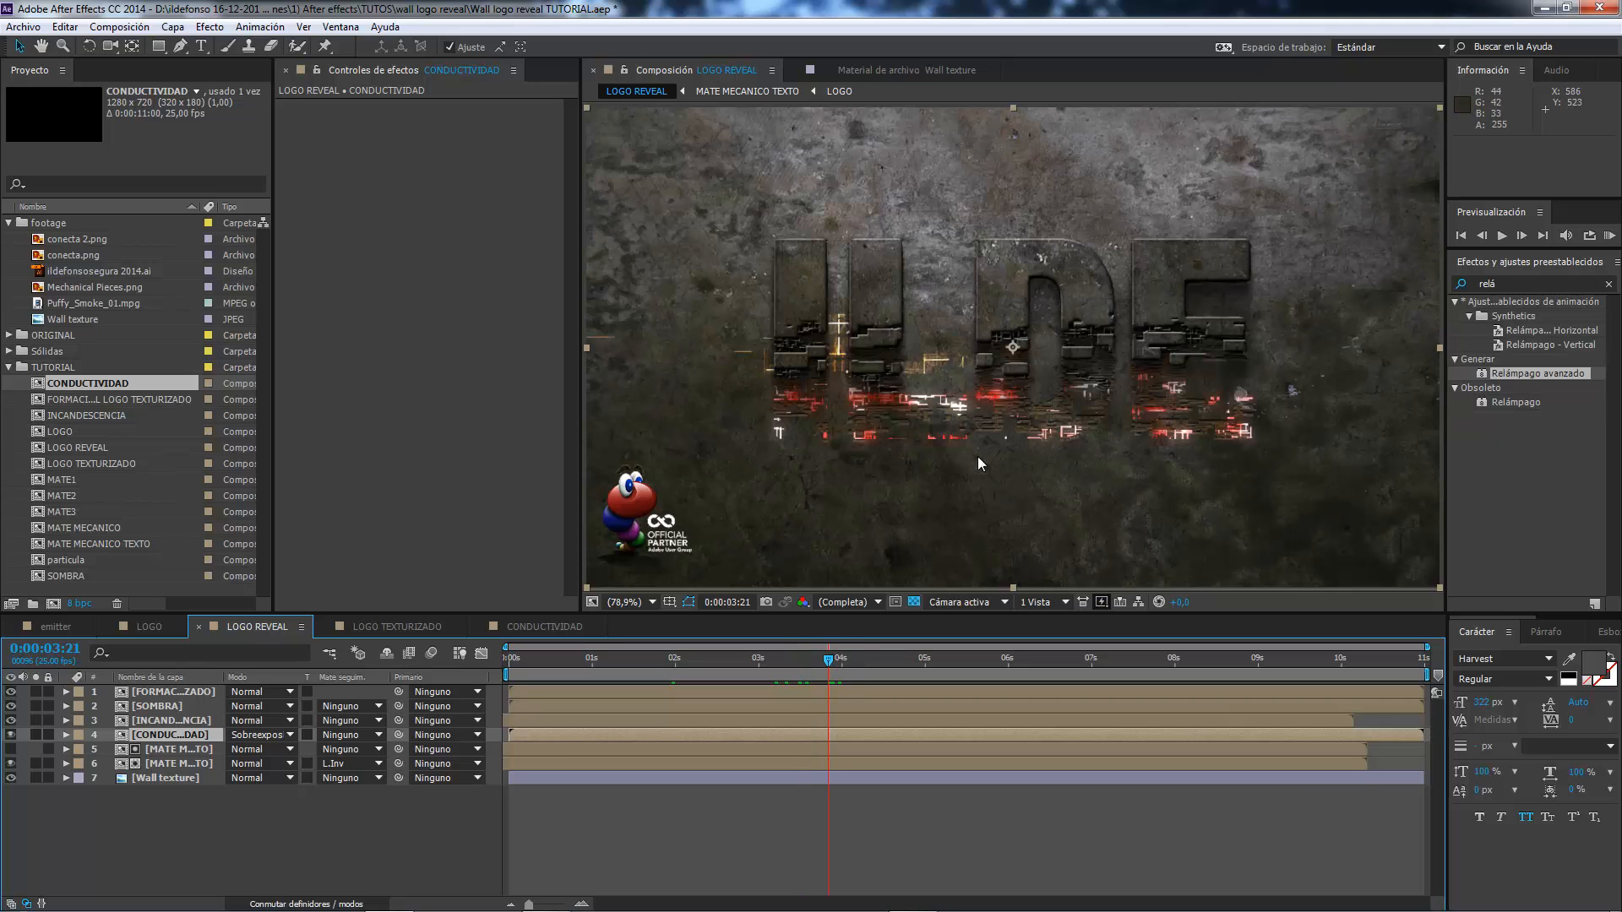
pyautogui.click(871, 658)
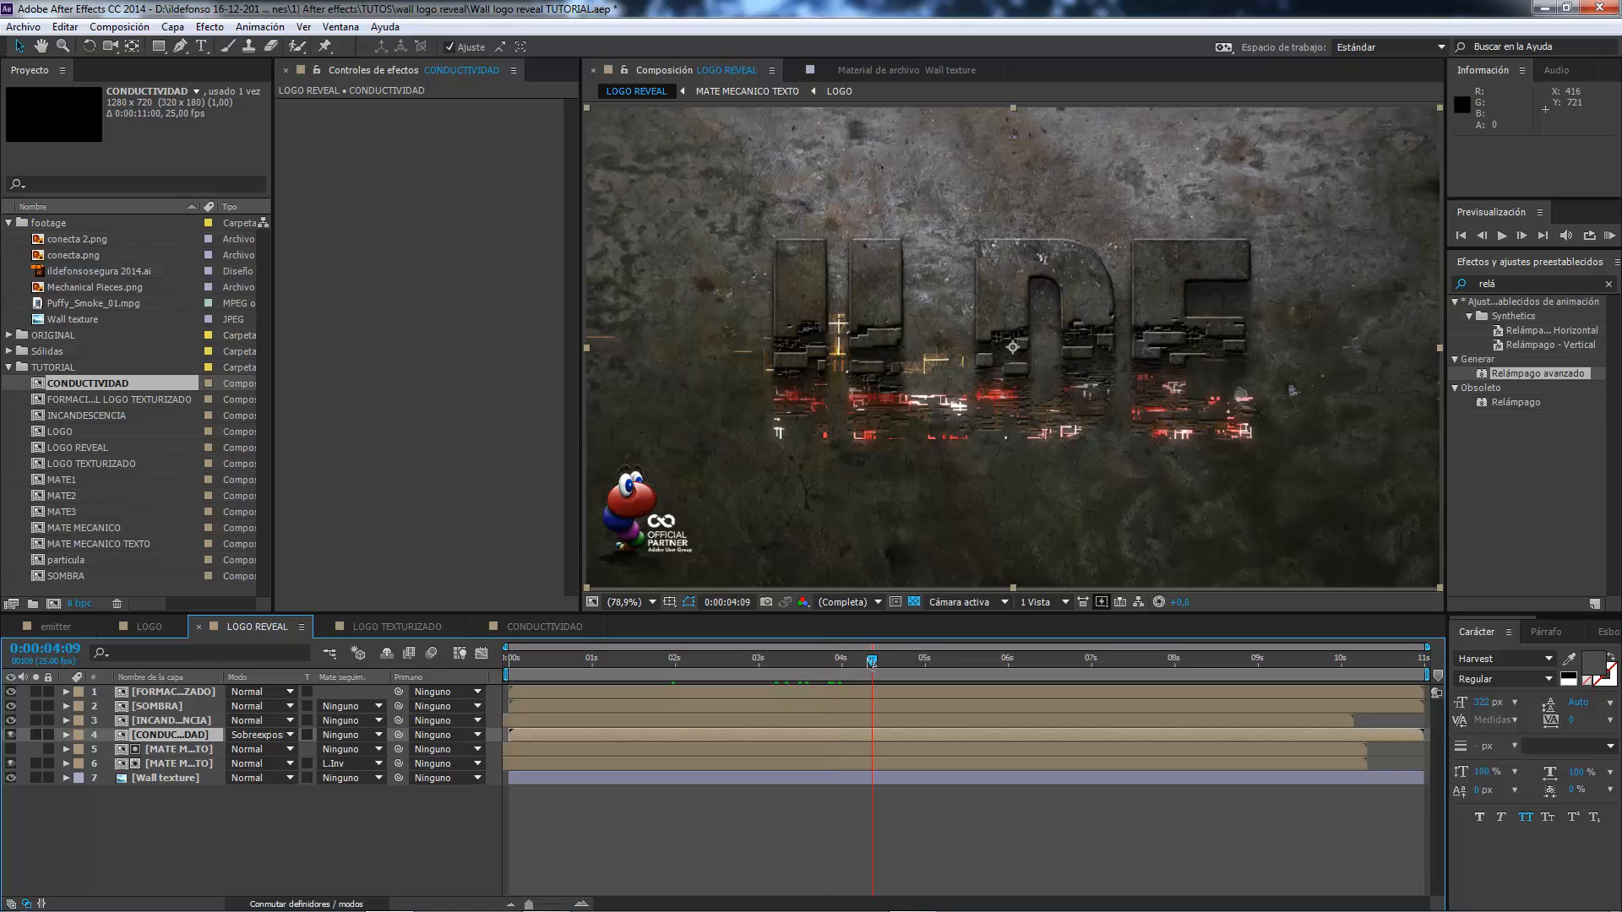
pyautogui.click(812, 663)
pyautogui.click(749, 662)
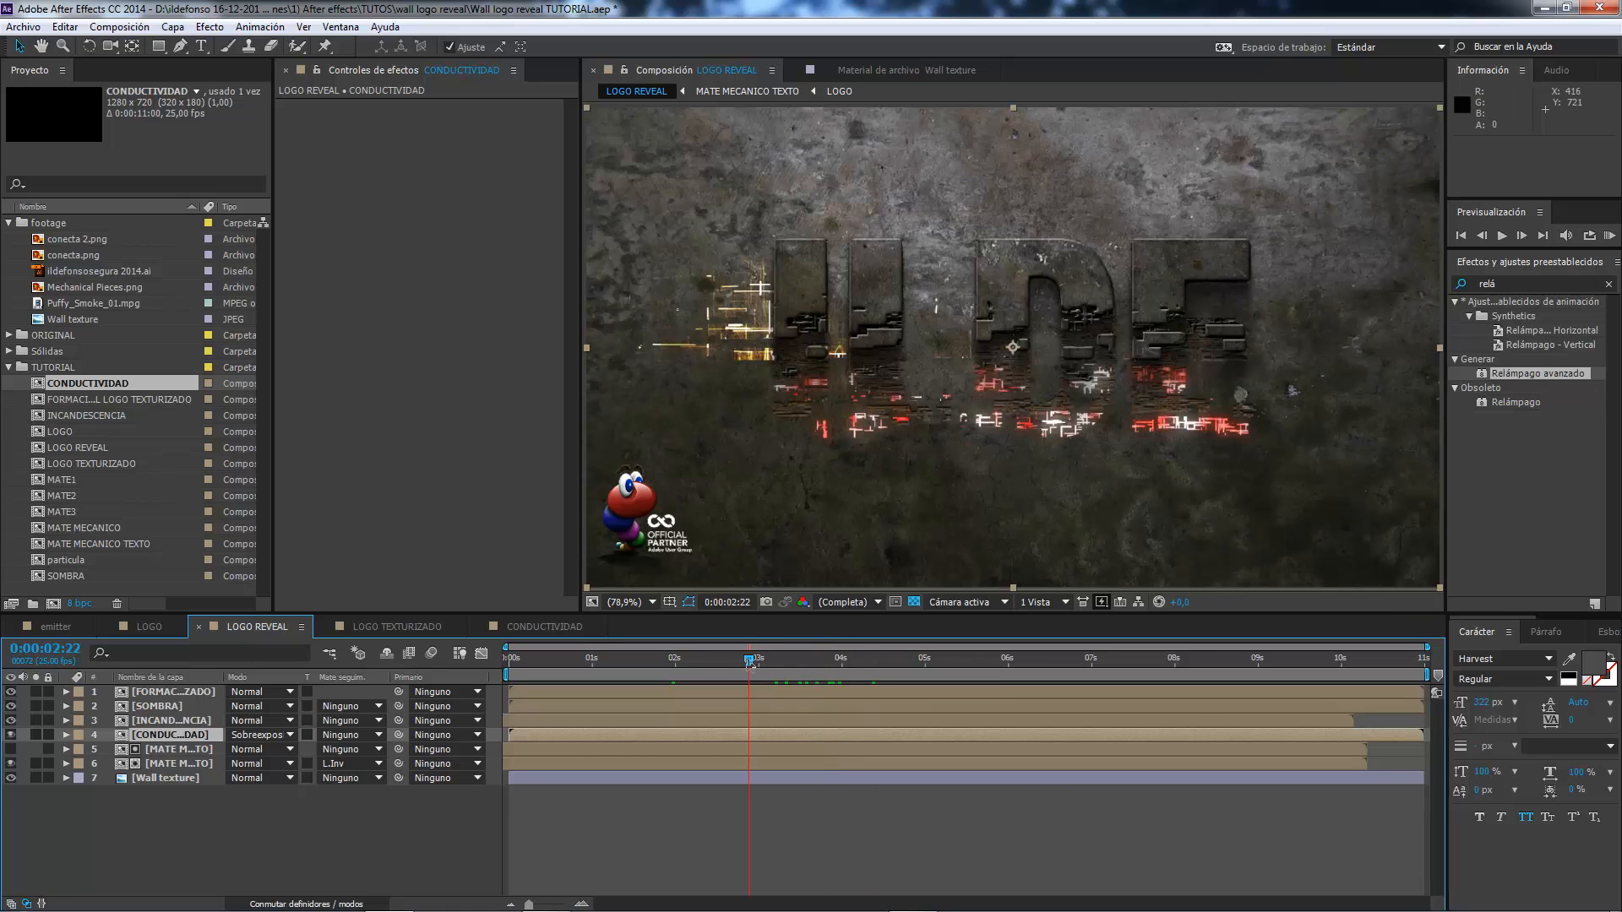
# Shift the CONDUCTIVIDAD layer 20 frames earlier and check its timing against the logo formation from 0:00:01:18 to 0:00:03:14.
pyautogui.click(732, 657)
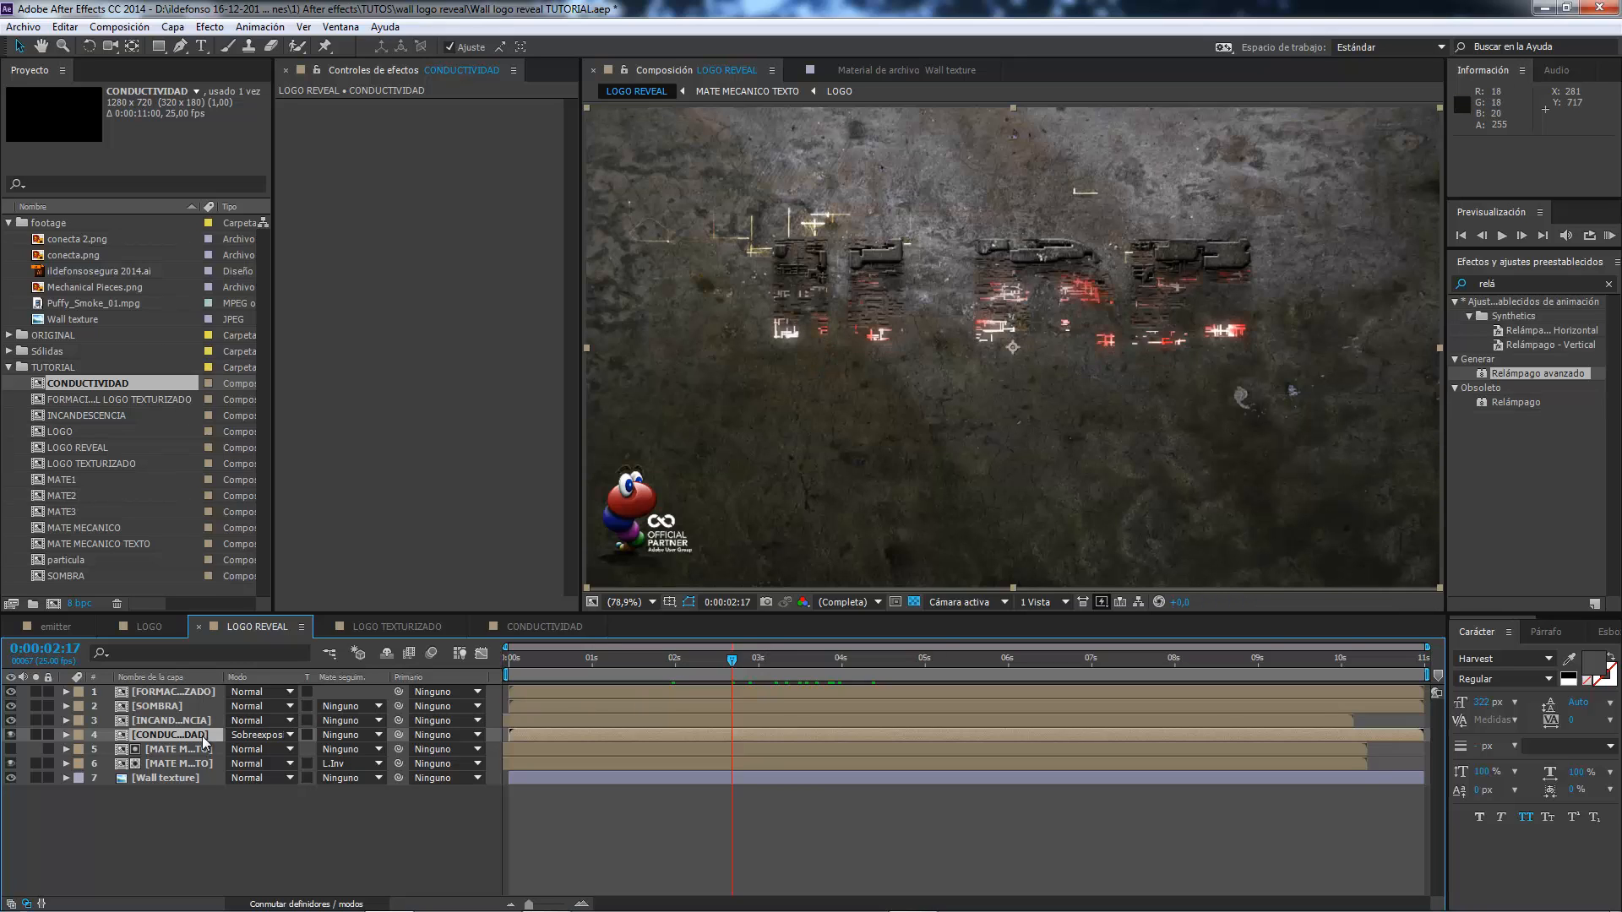
pyautogui.moveTo(576, 735); pyautogui.dragTo(514, 747)
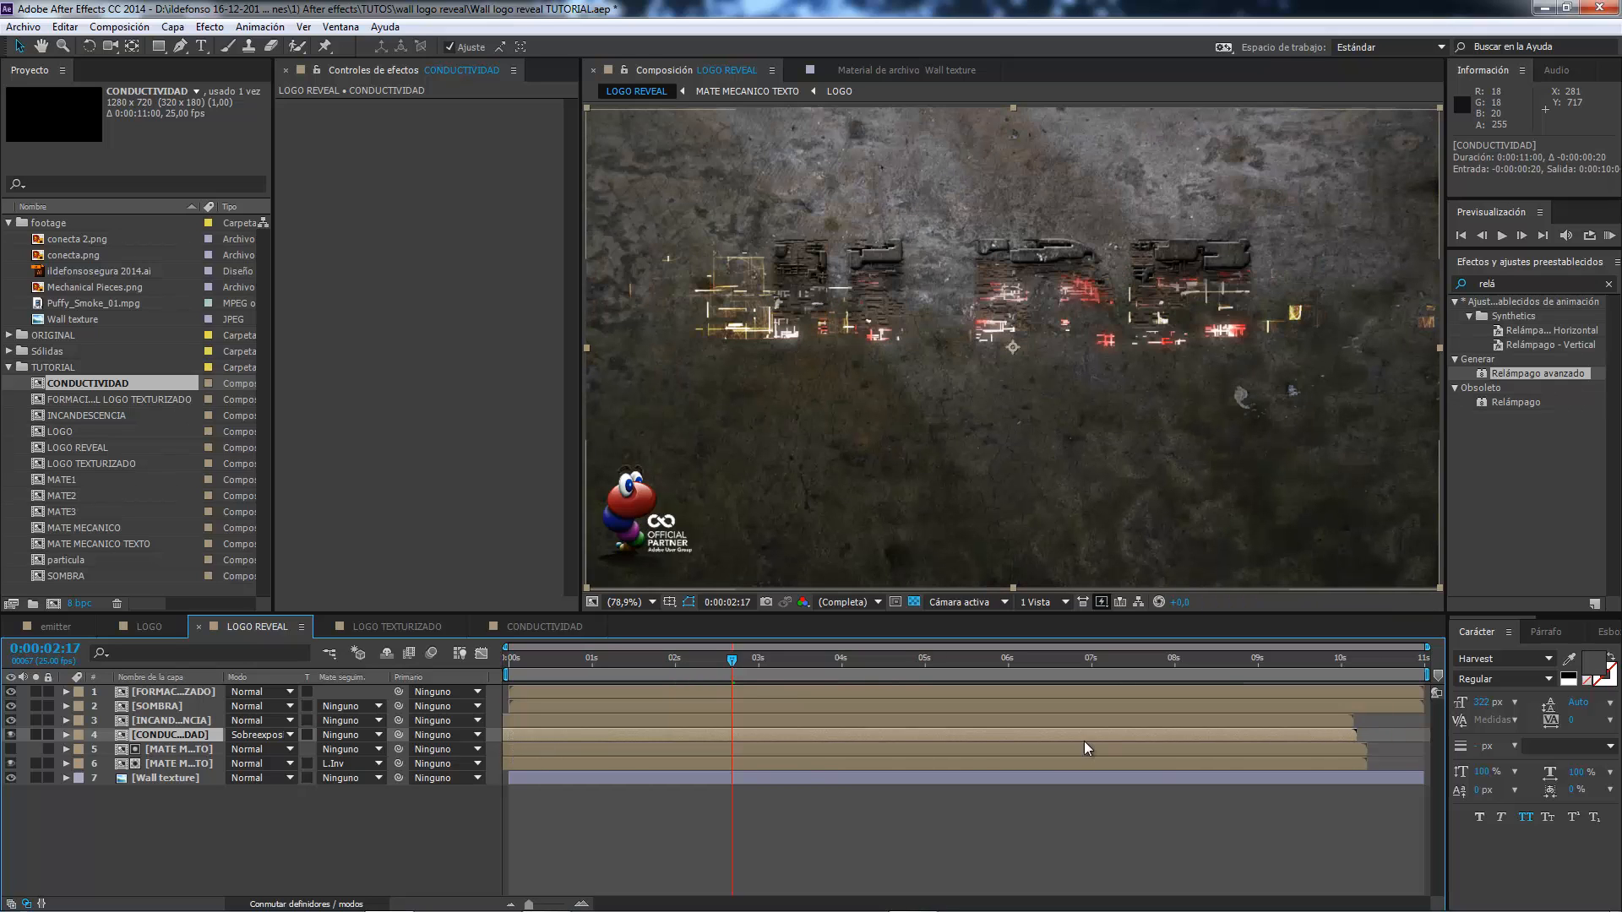
pyautogui.click(651, 656)
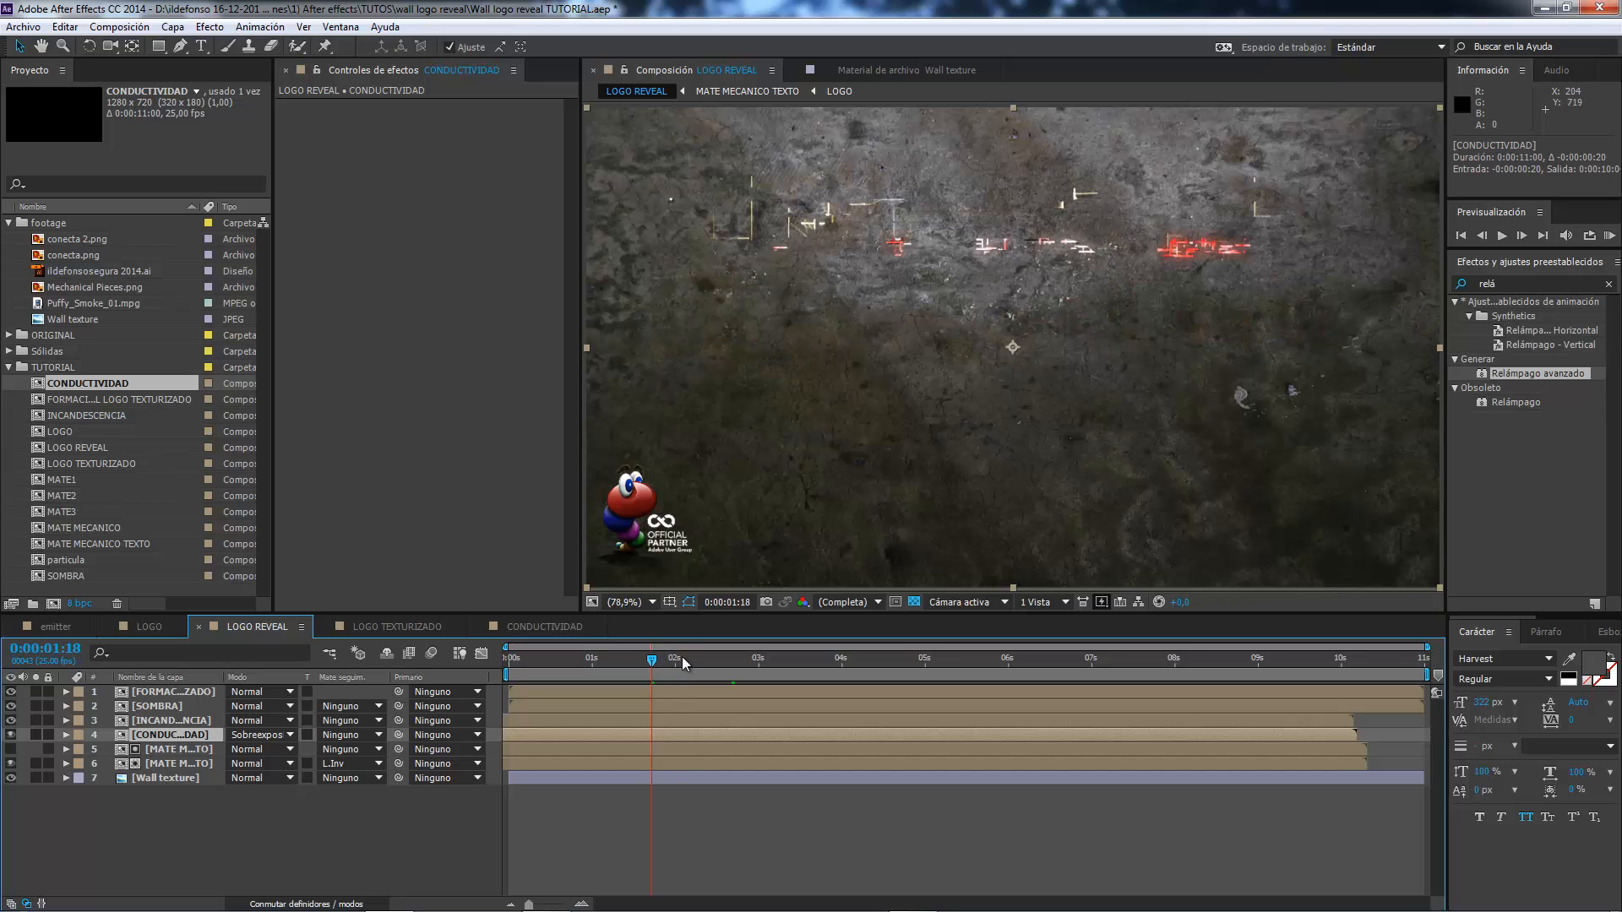
pyautogui.moveTo(681, 657); pyautogui.dragTo(711, 659)
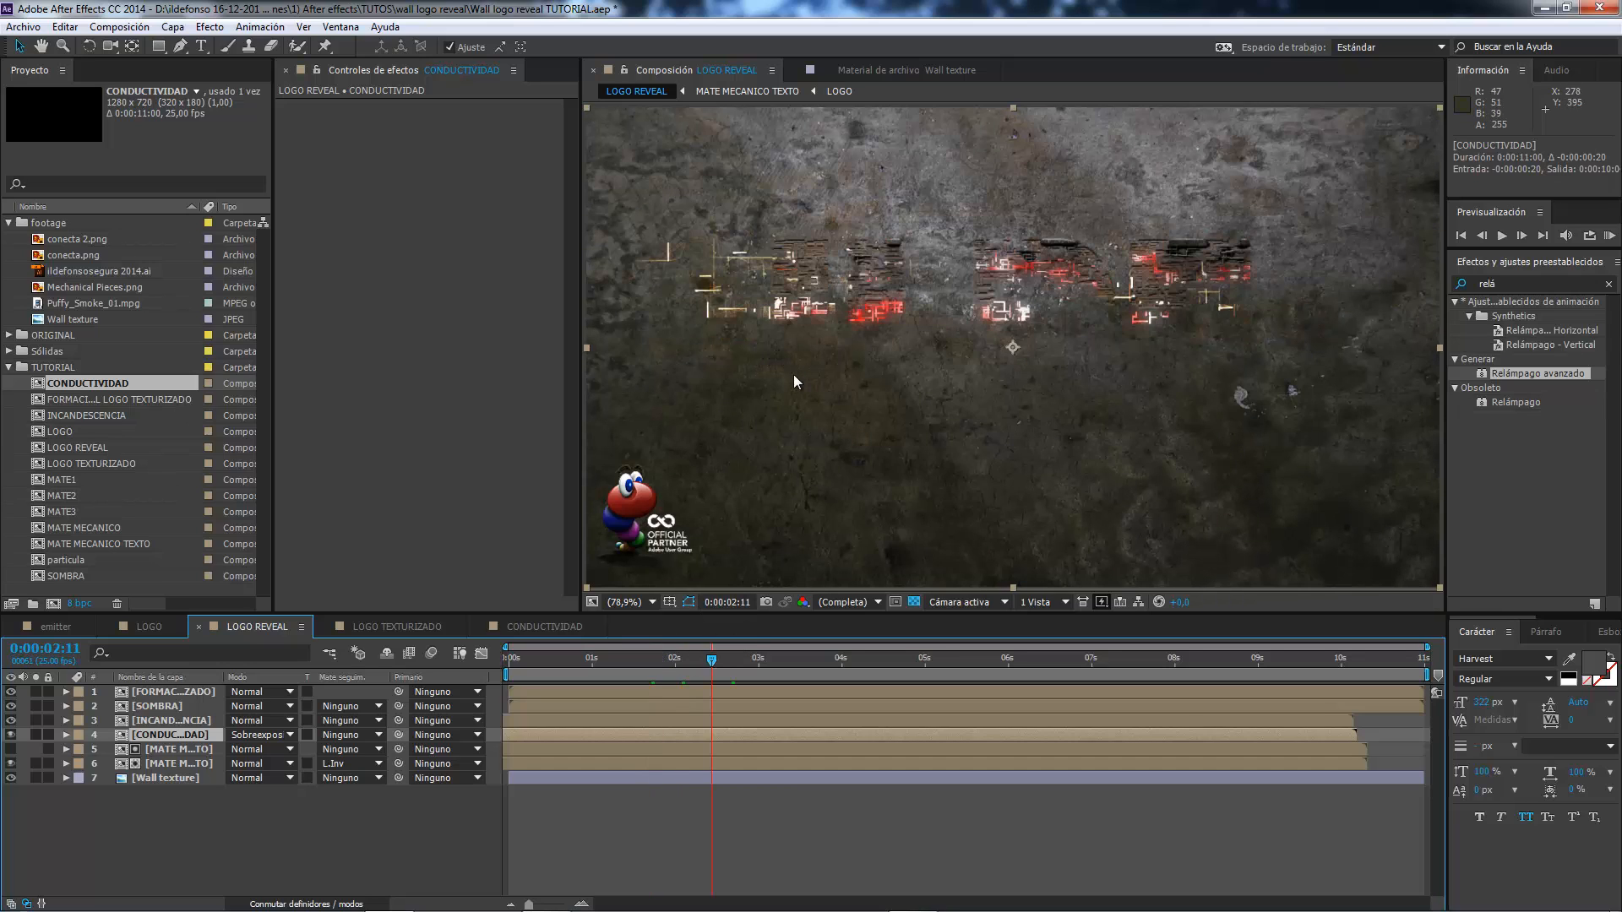
pyautogui.click(742, 662)
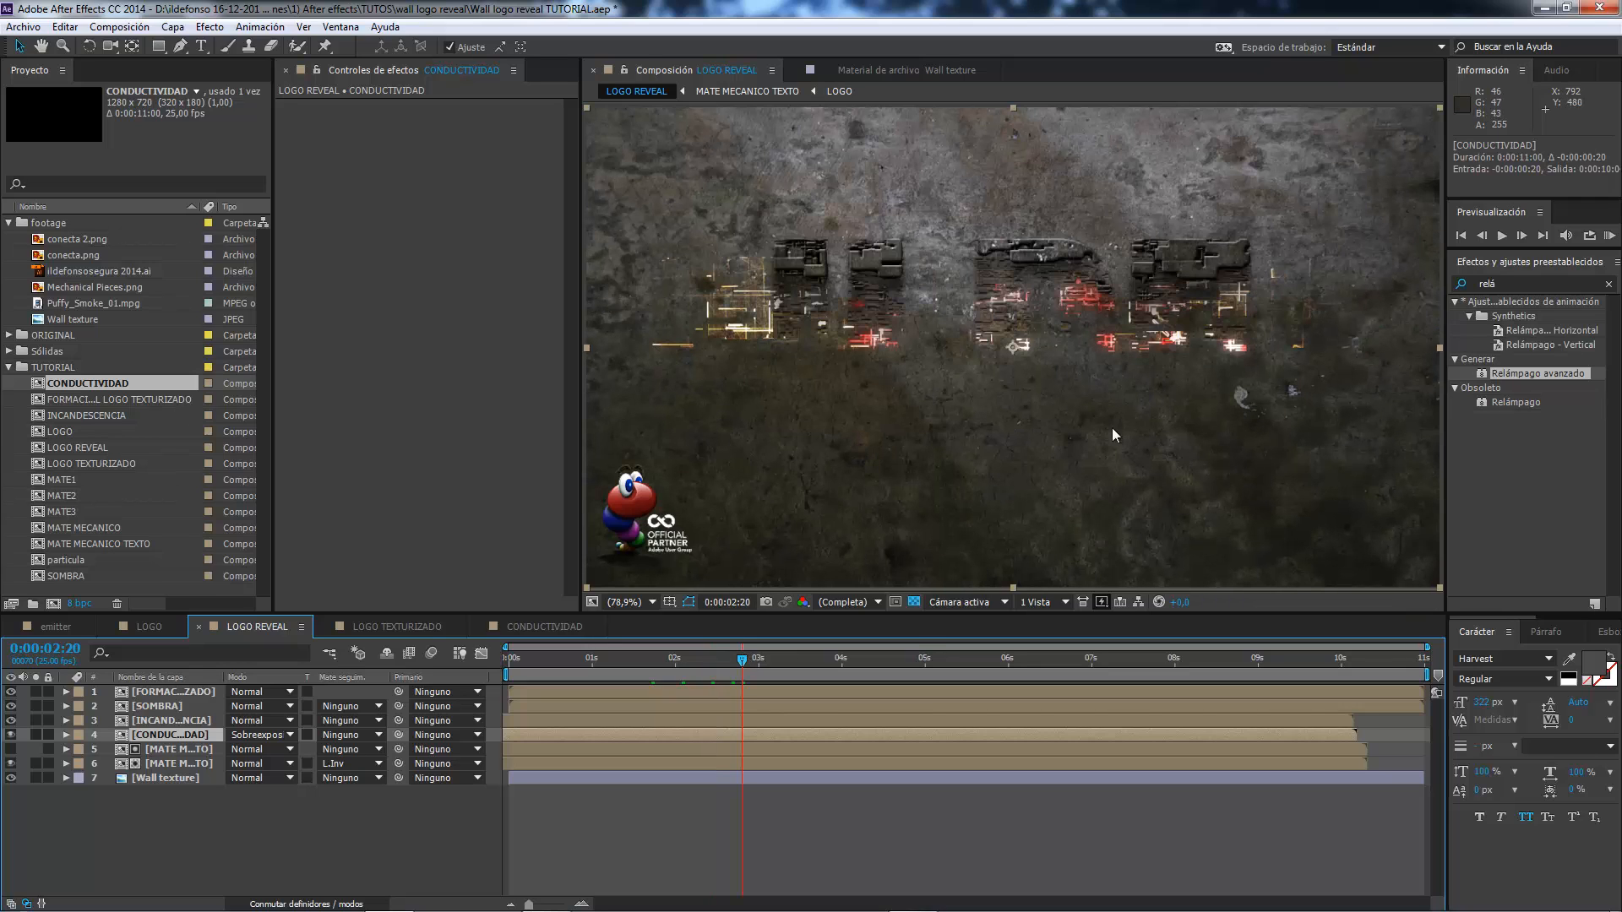
pyautogui.click(806, 661)
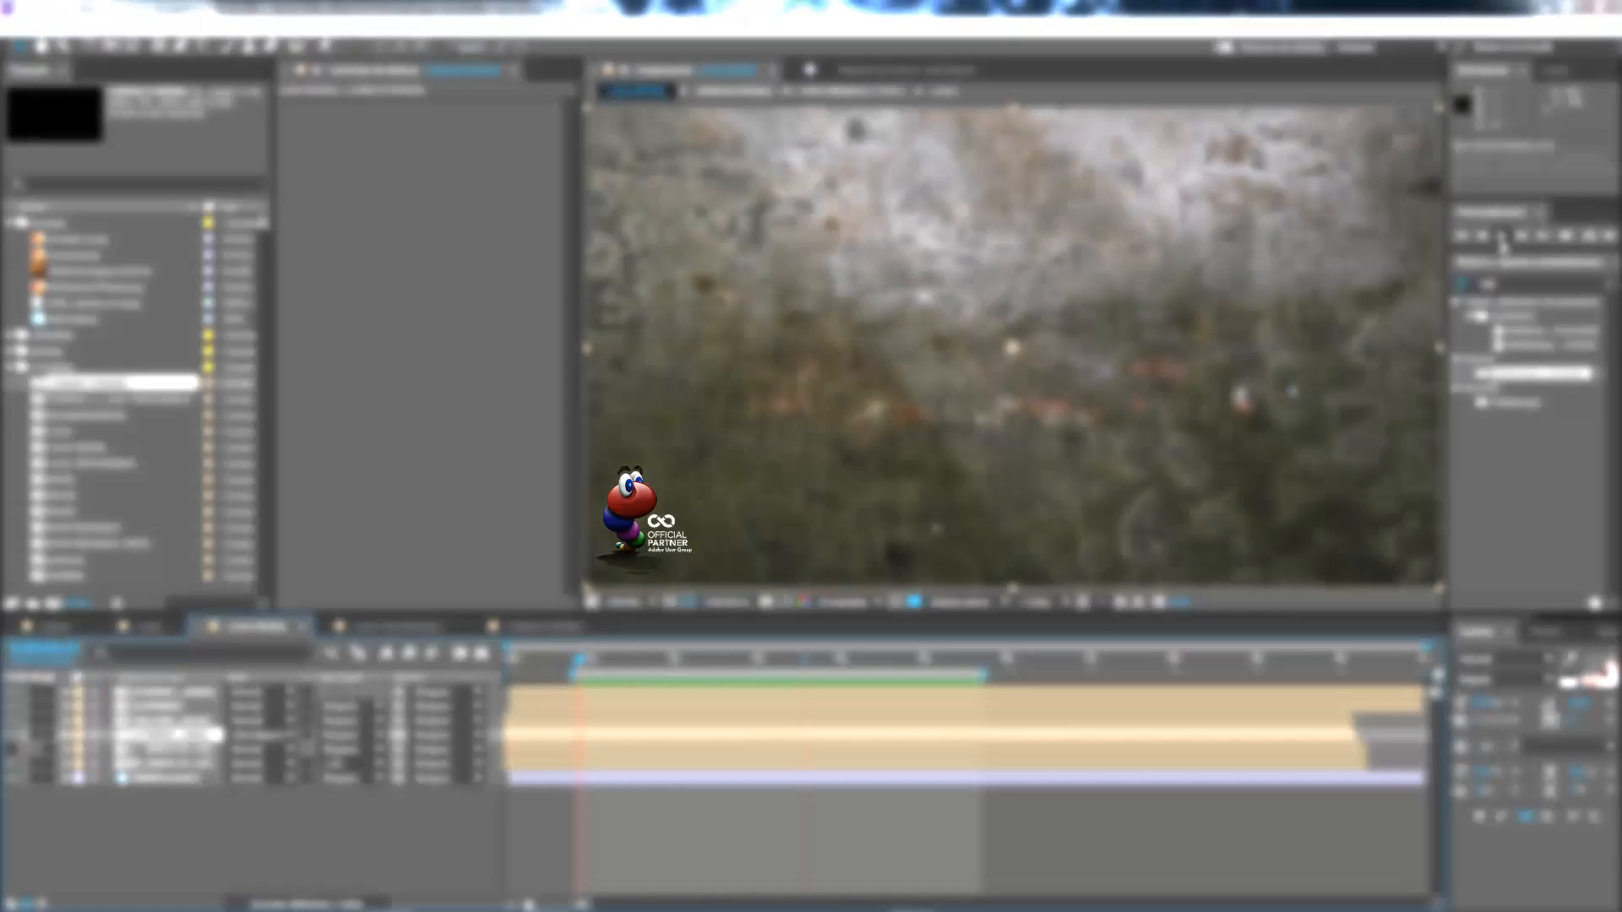
pyautogui.click(1502, 236)
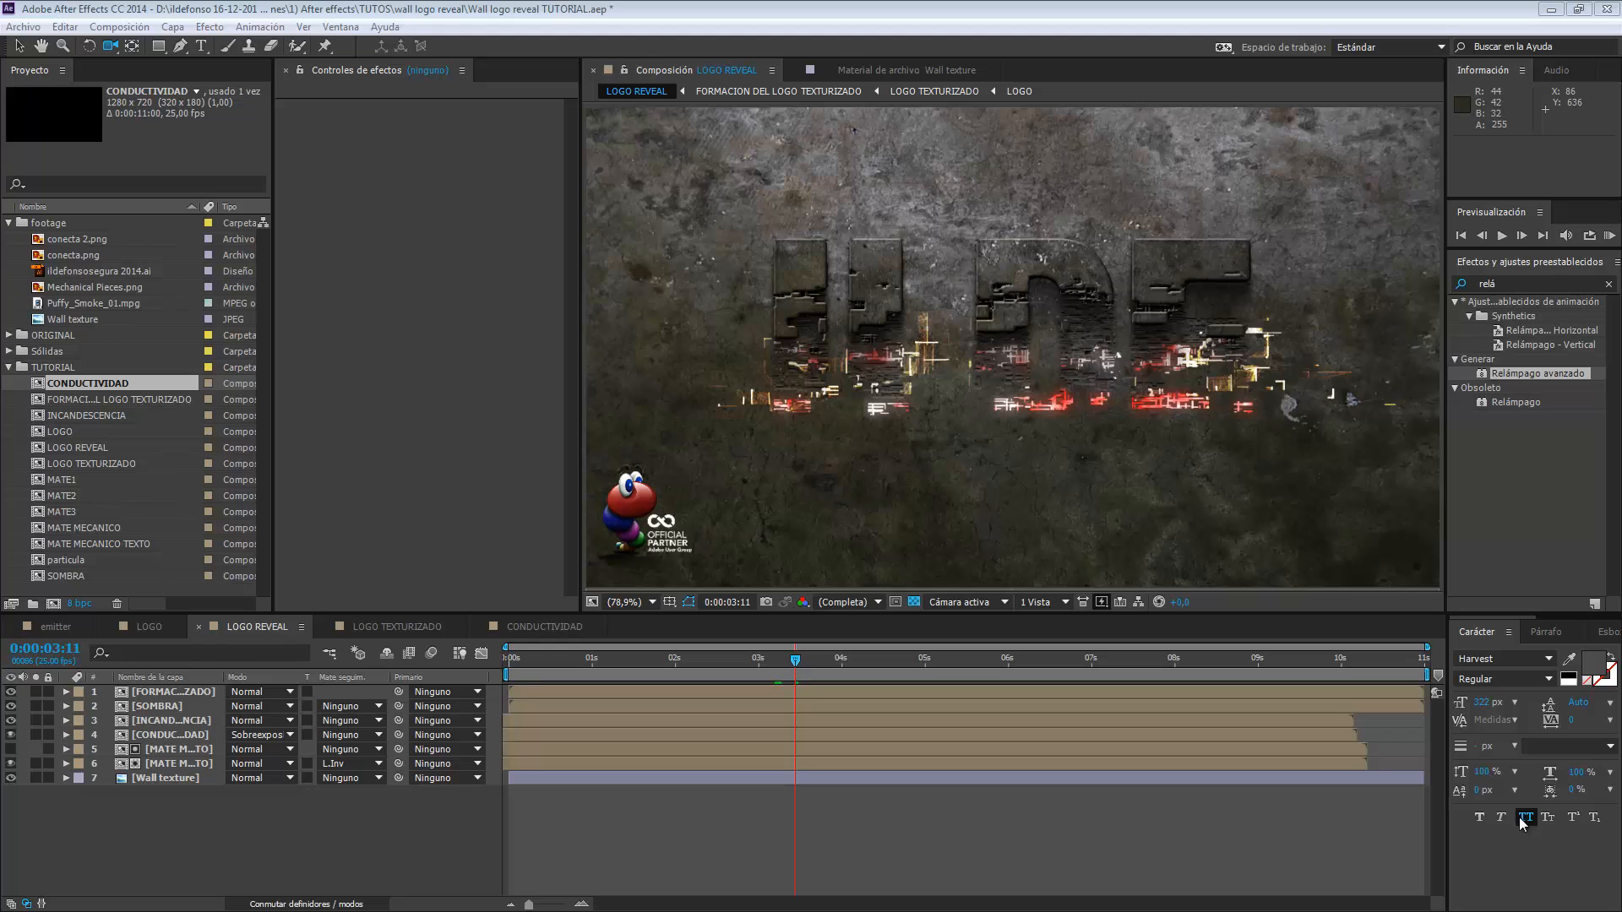
# Turn all LOGO REVEAL layers into 3D layers and add a two-node camera with the 35 mm preset.
pyautogui.click(342, 904)
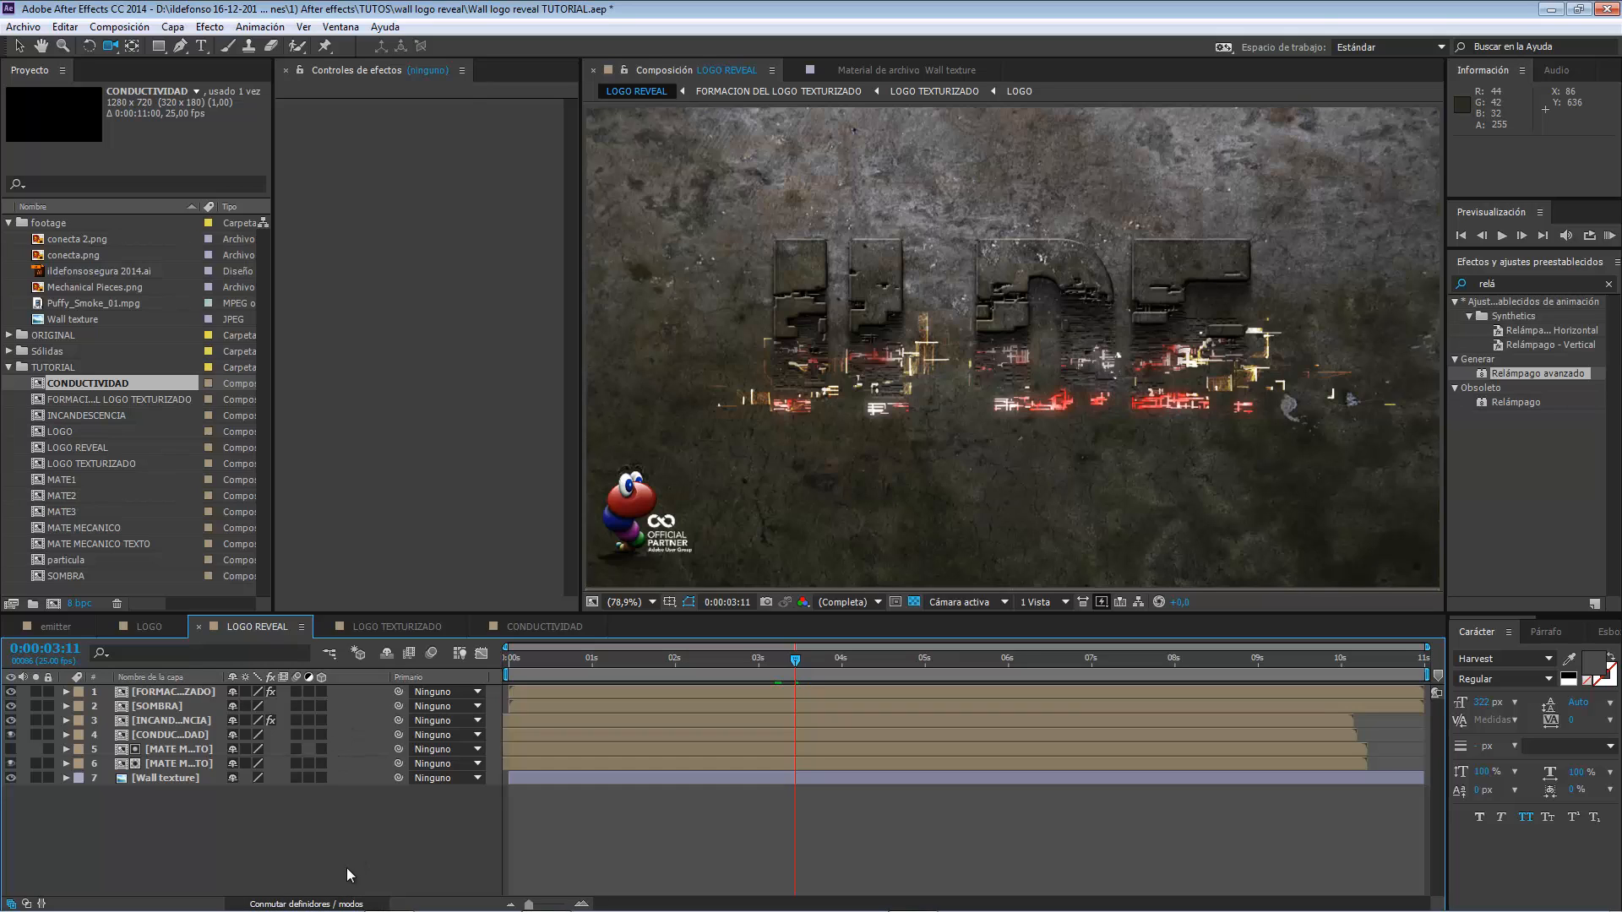
pyautogui.click(322, 777)
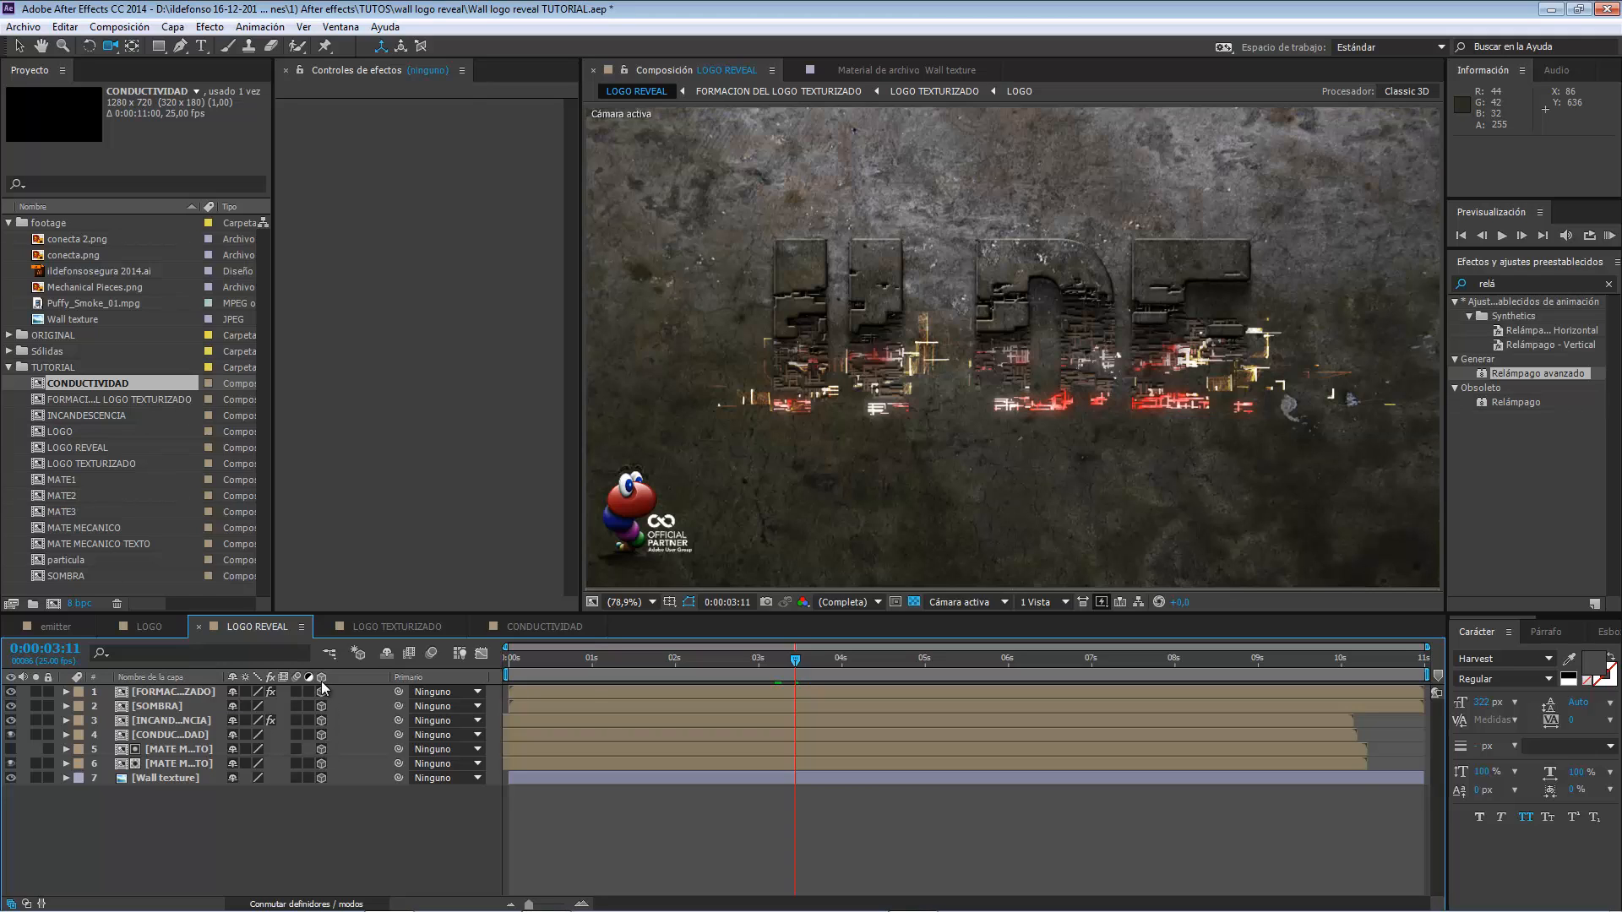
pyautogui.rightClick(319, 811)
pyautogui.moveTo(363, 616)
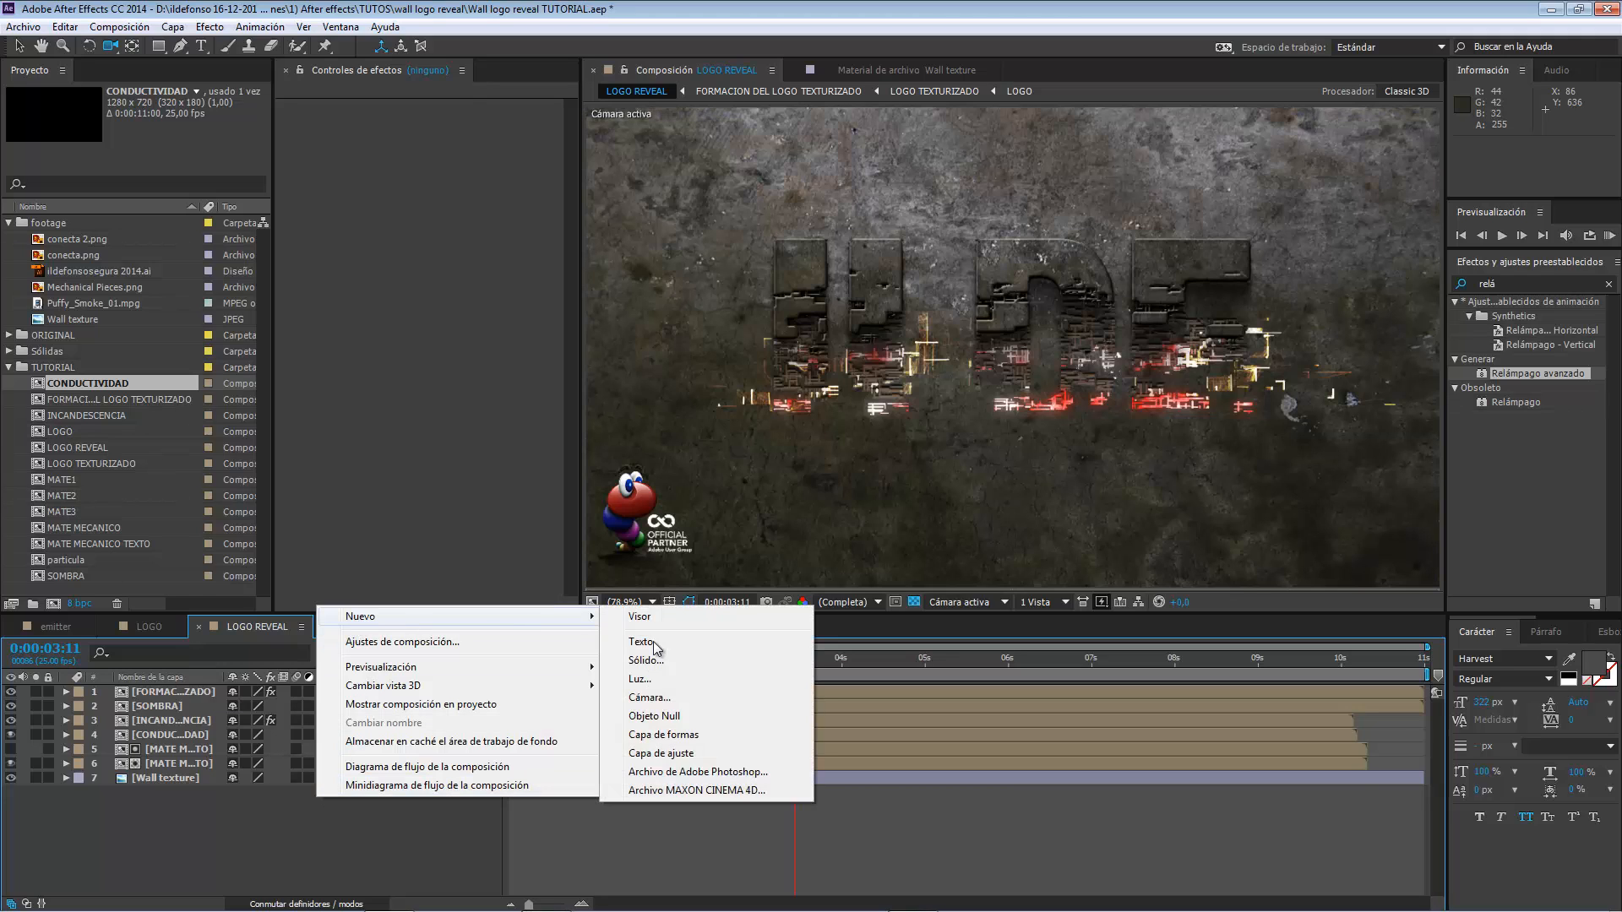
pyautogui.click(661, 698)
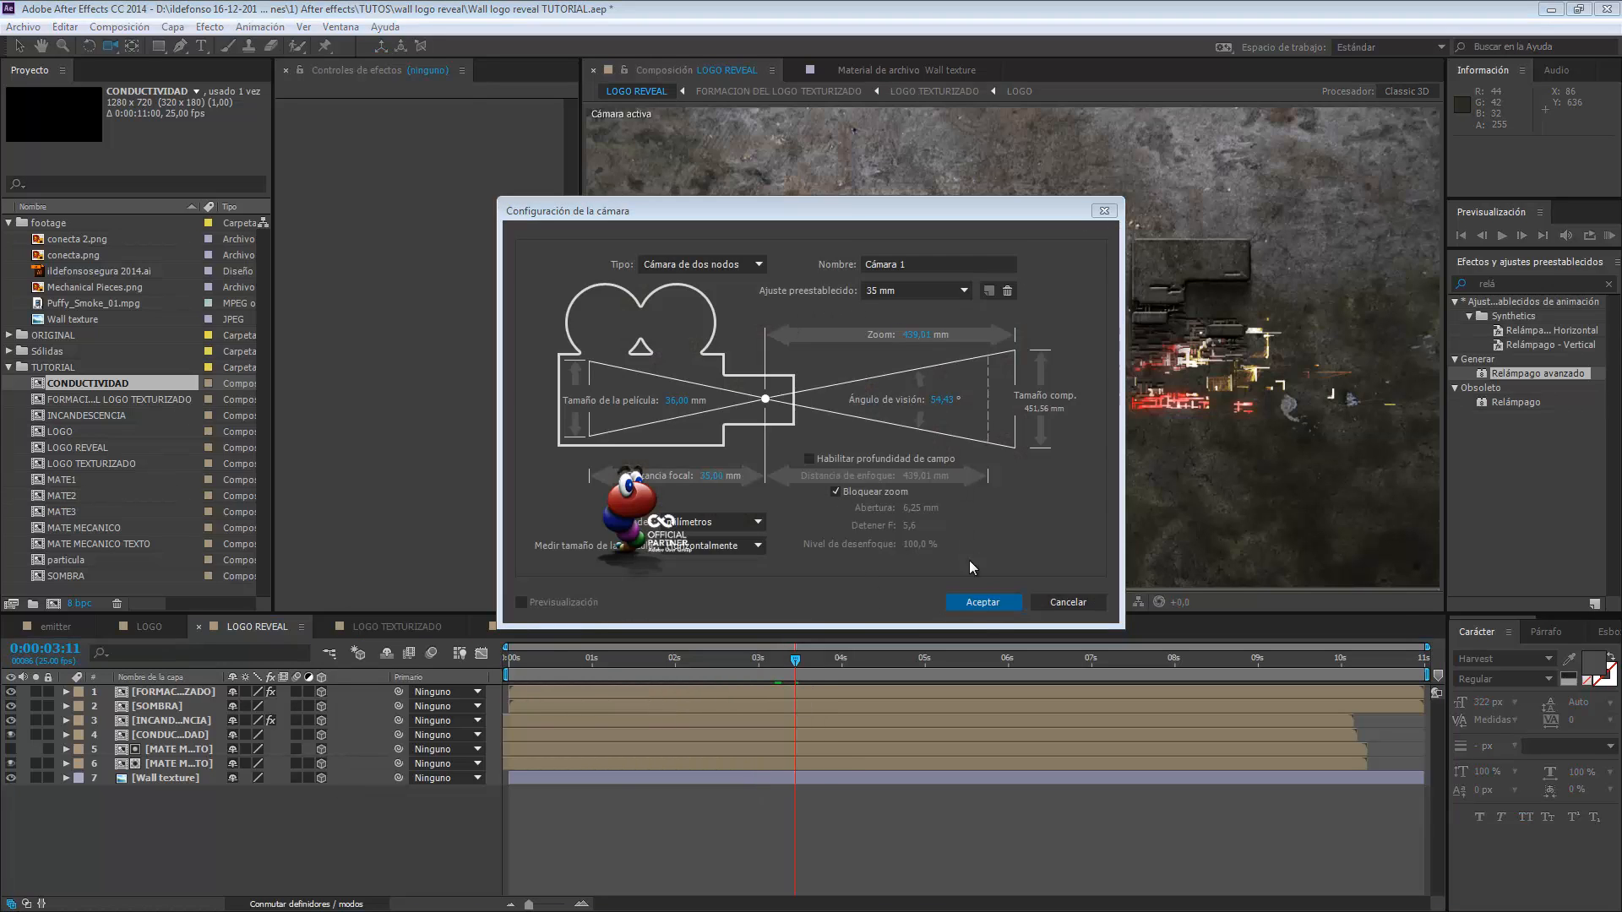
pyautogui.click(984, 602)
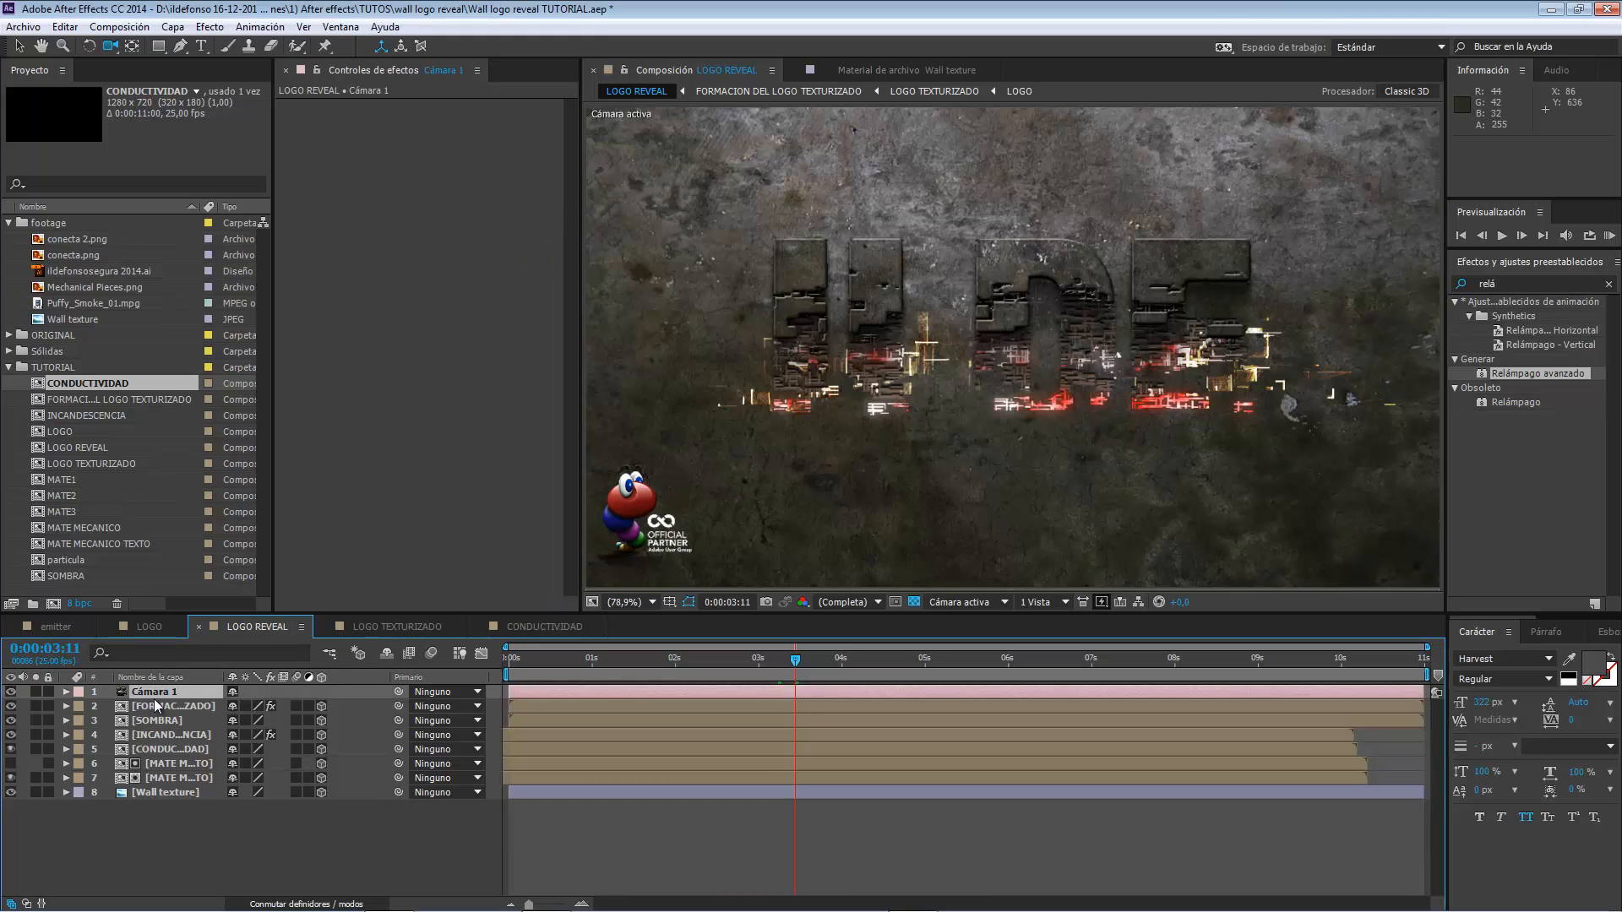
# Add the expression wiggle(2,5) to the Punto de interés of Cámara 1 and preview the camera shake.
pyautogui.press('a')
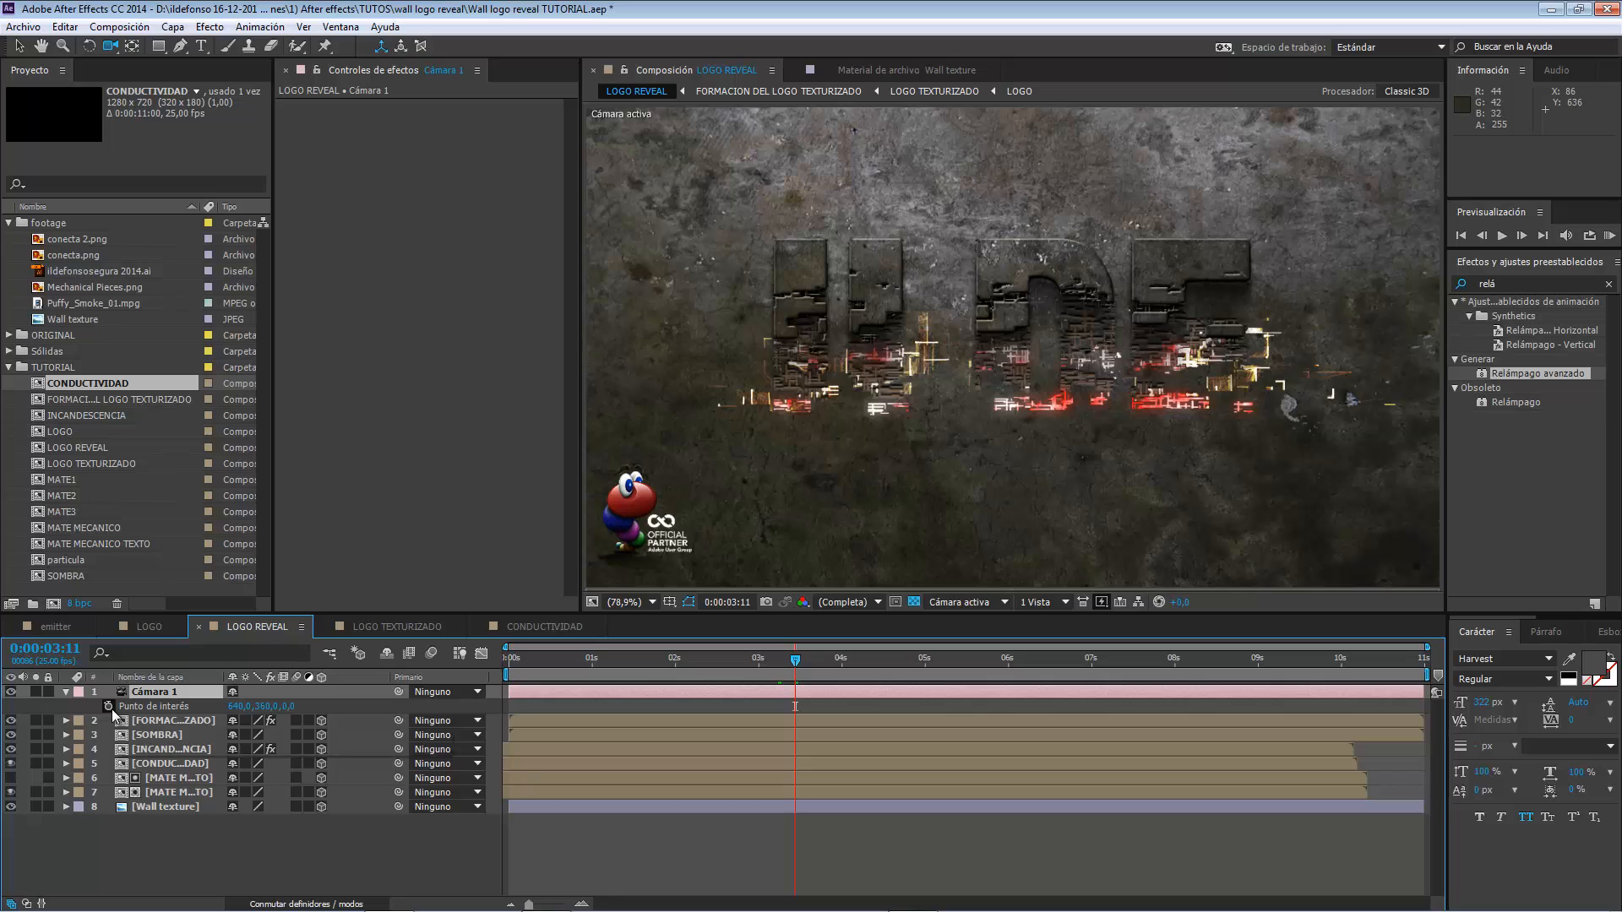
pyautogui.keyDown('alt'); pyautogui.click(109, 707); pyautogui.keyUp('alt')
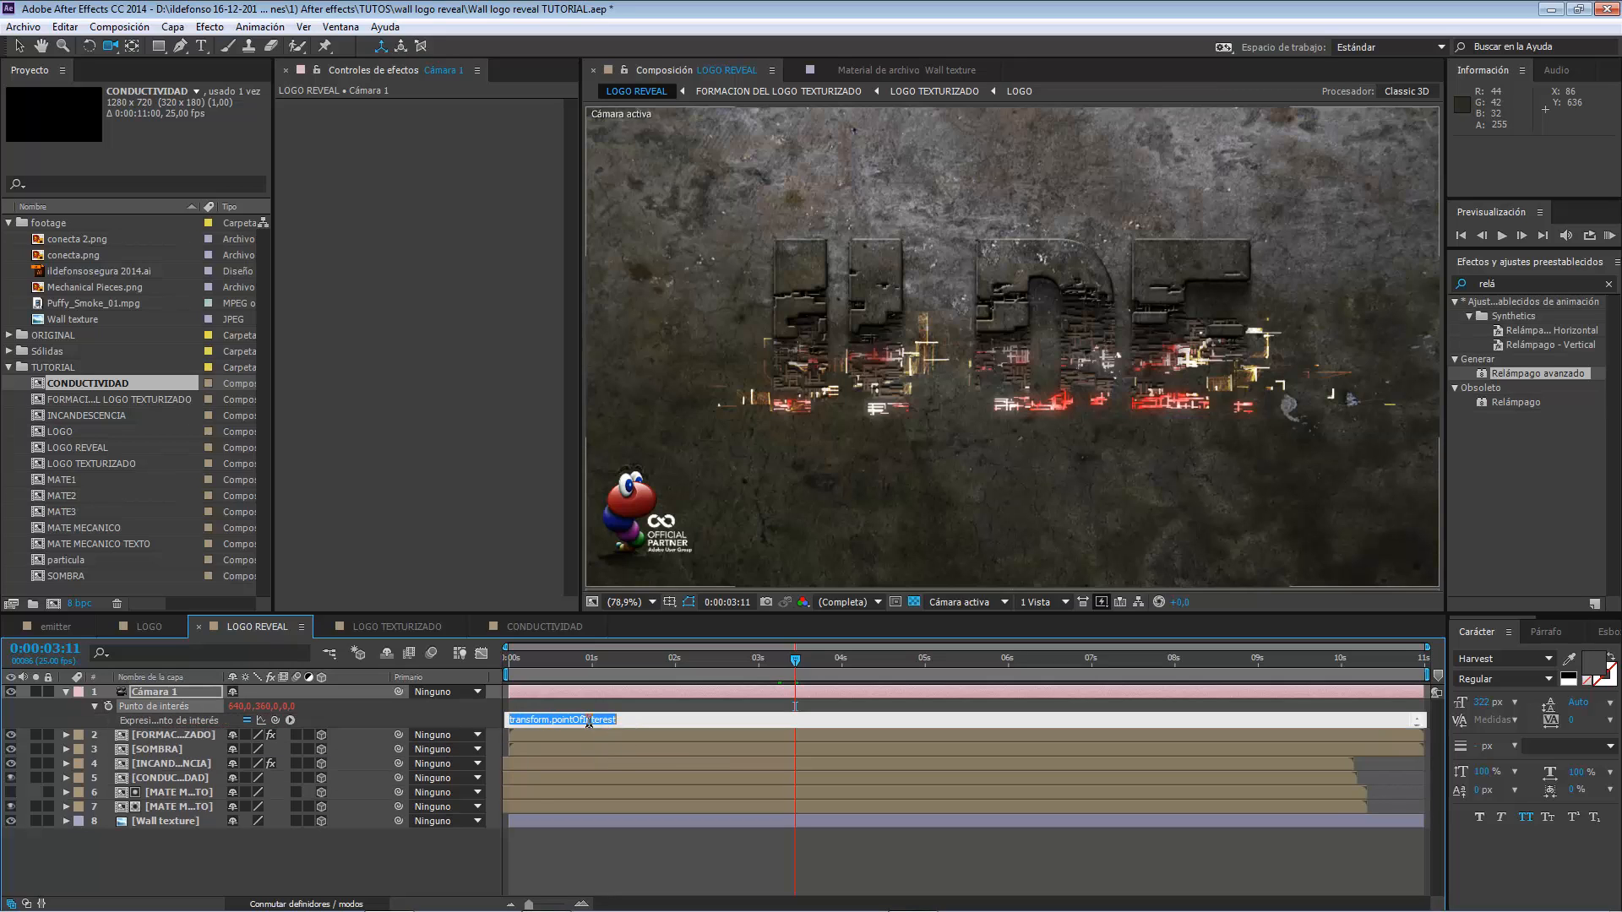
pyautogui.write('wiggle(2,5)')
pyautogui.click(653, 663)
pyautogui.moveTo(654, 662)
pyautogui.mouseDown()
pyautogui.moveTo(598, 667)
pyautogui.moveTo(651, 665)
pyautogui.mouseUp()
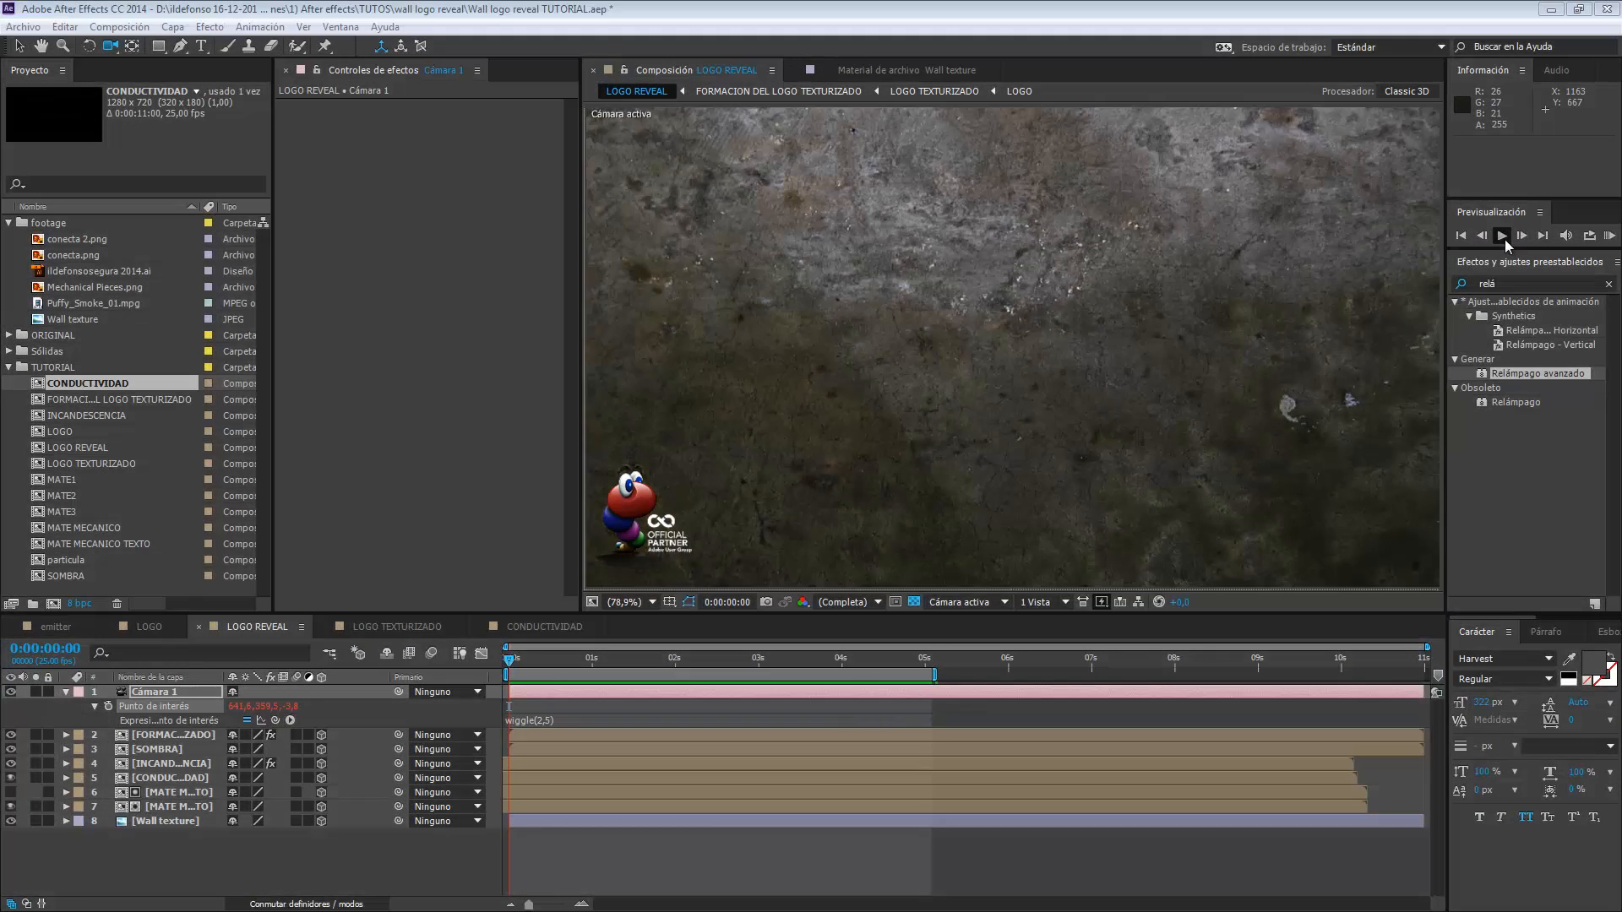
pyautogui.click(1504, 238)
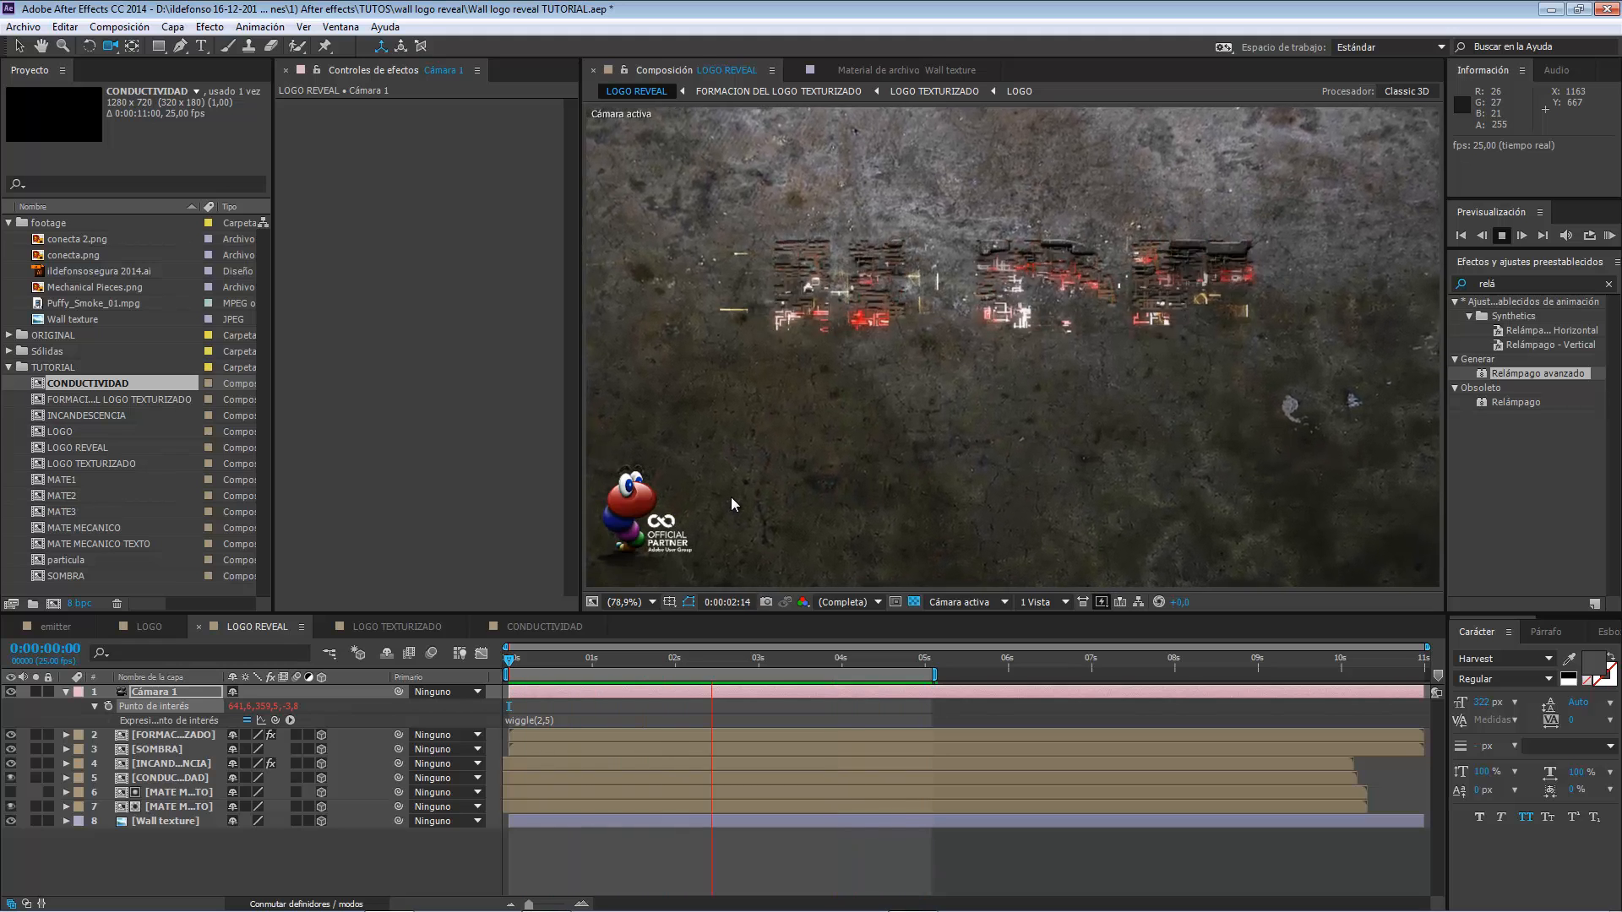
# Set a Zoom keyframe for Cámara 1 at 0:00:05:00, where the logo is almost fully formed.
pyautogui.click(882, 659)
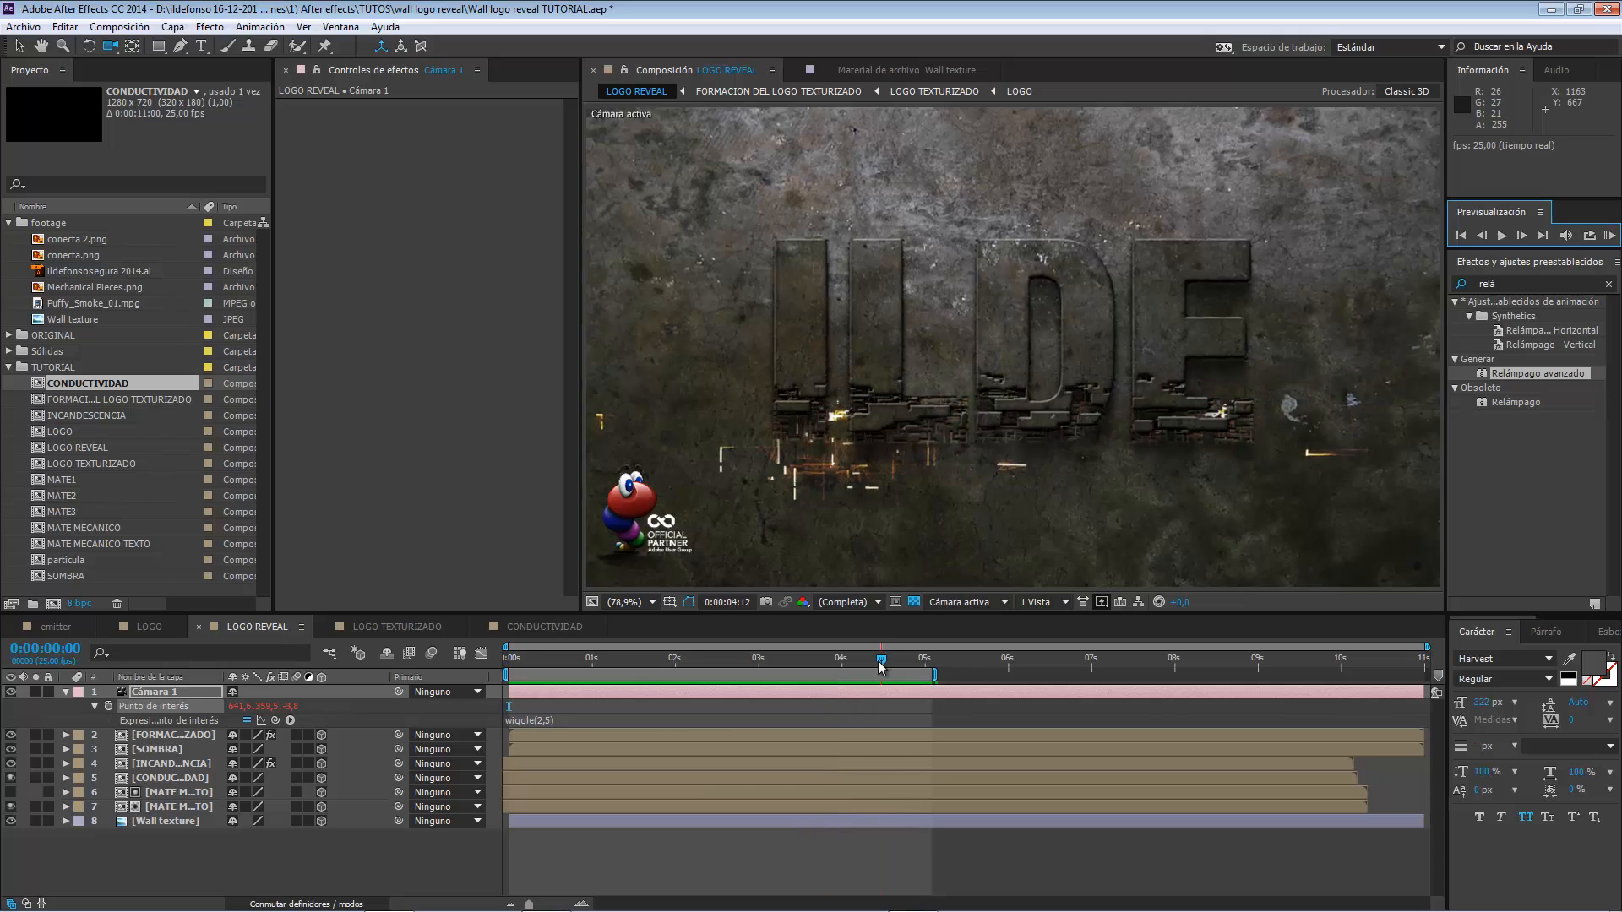
pyautogui.moveTo(881, 663); pyautogui.dragTo(923, 658)
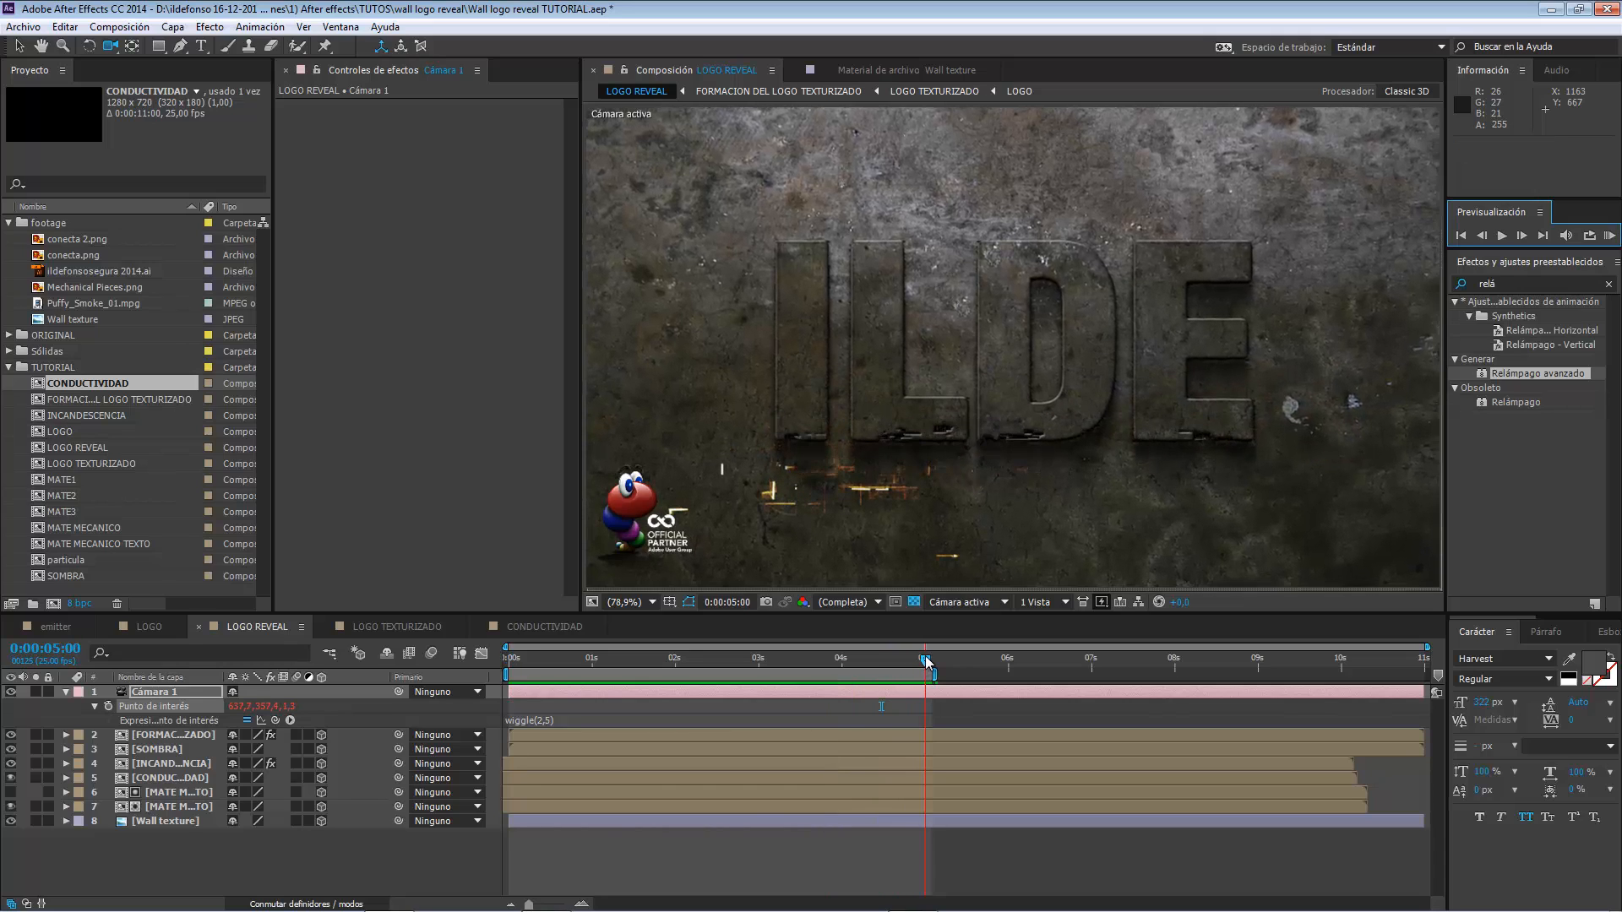
pyautogui.click(66, 692)
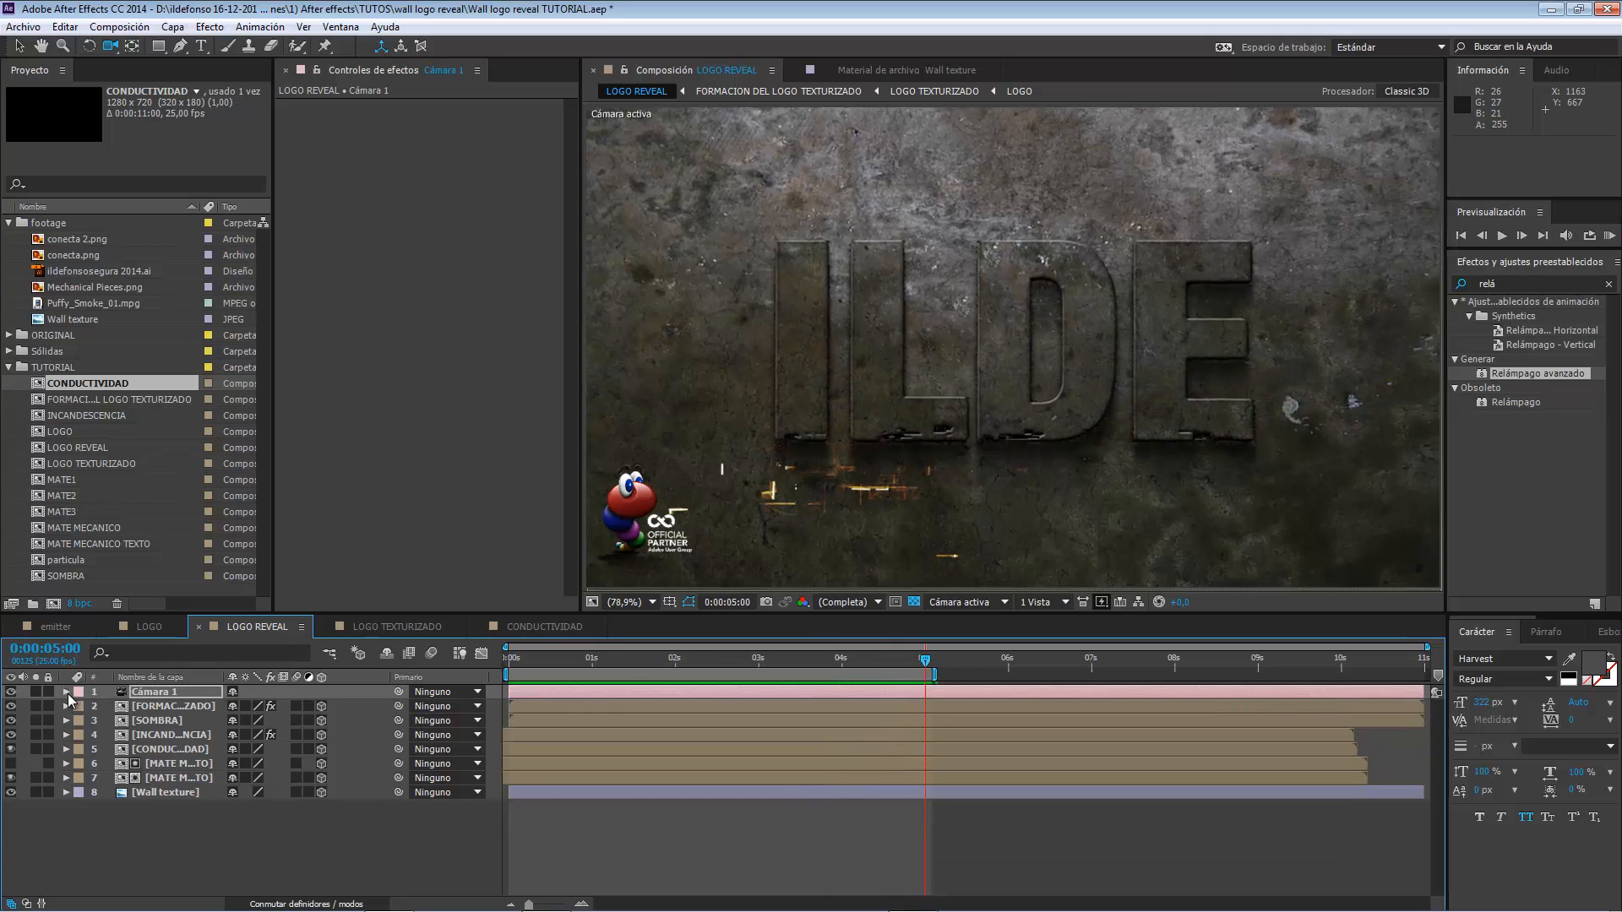
pyautogui.click(66, 692)
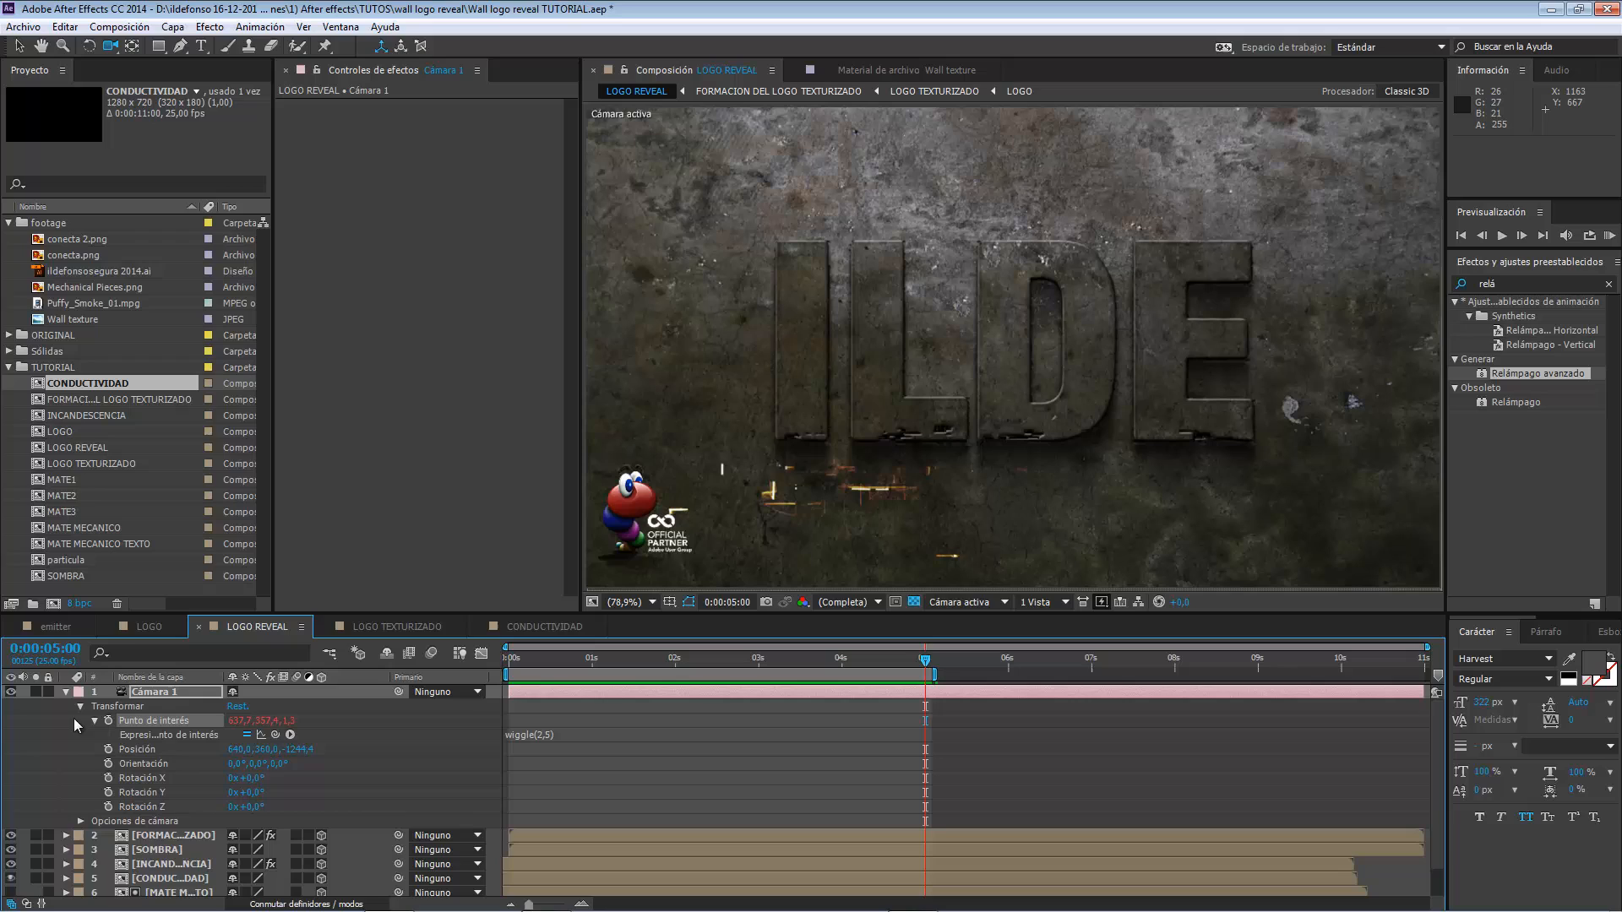
pyautogui.click(81, 821)
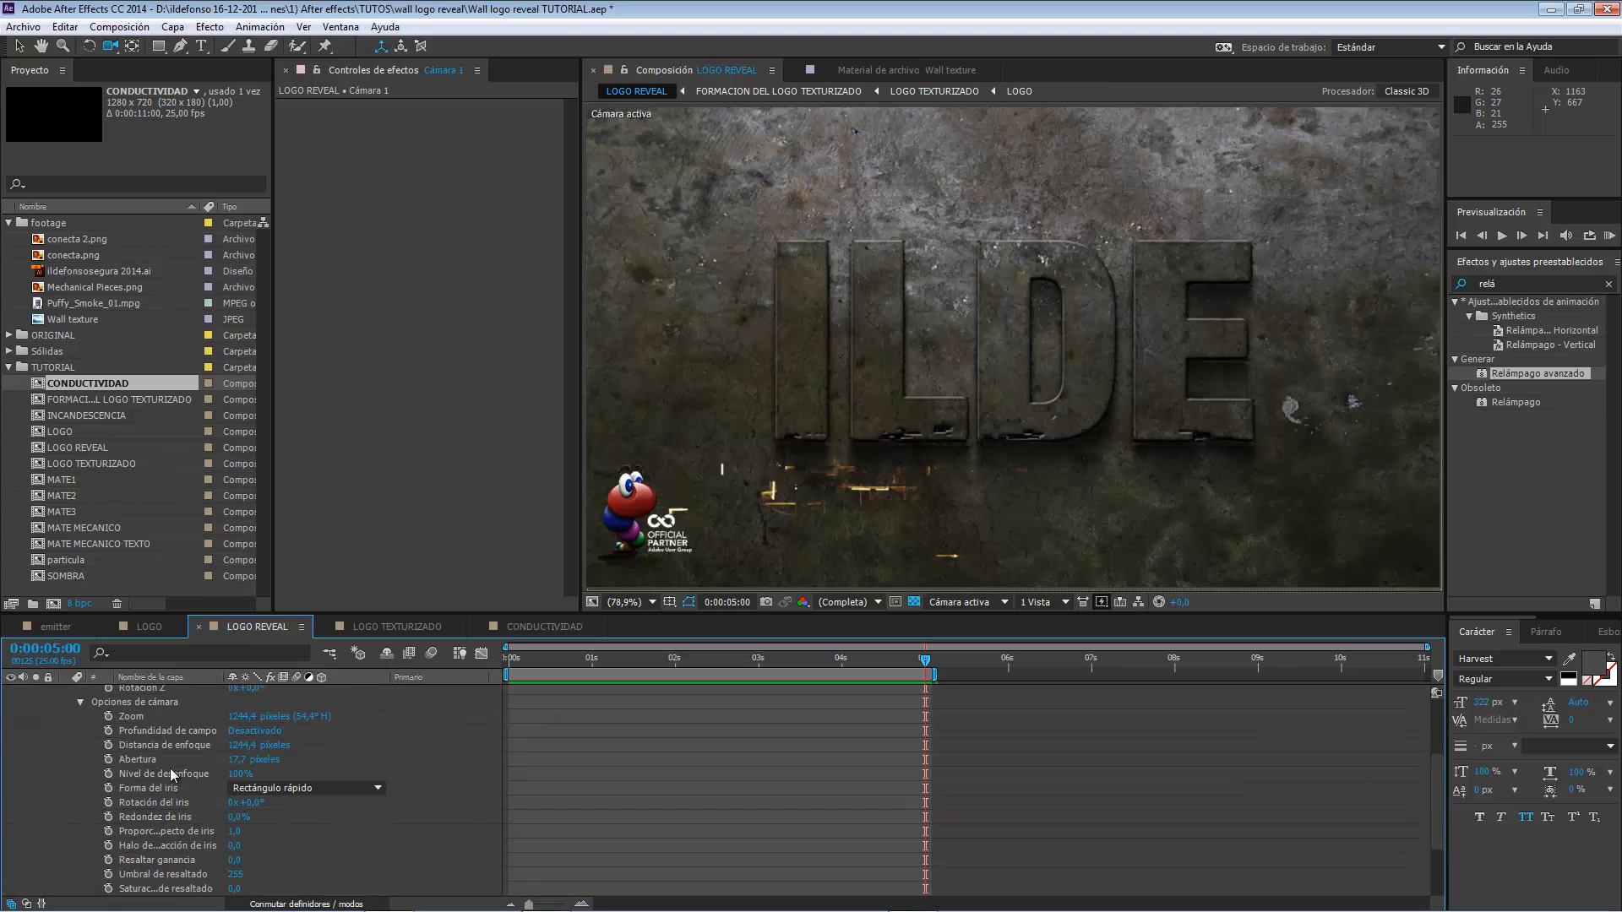
pyautogui.click(108, 717)
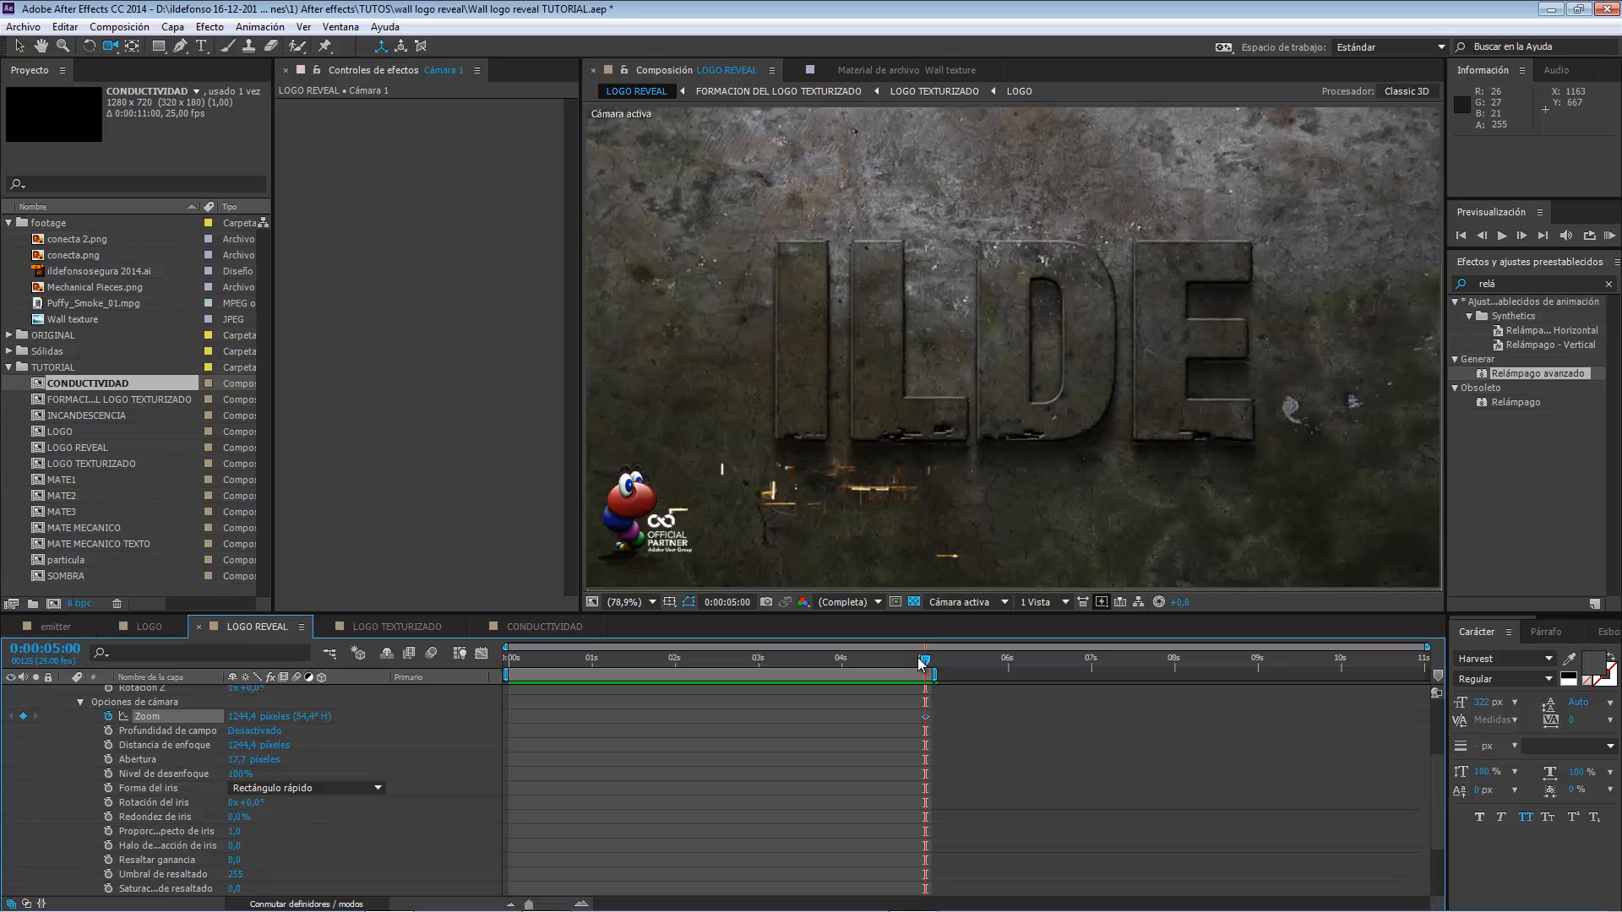
# Set the Zoom of Cámara 1 to 1800 pixels at 0:00:00:00 and preview the pull-back movement.
pyautogui.moveTo(917, 658); pyautogui.dragTo(508, 650)
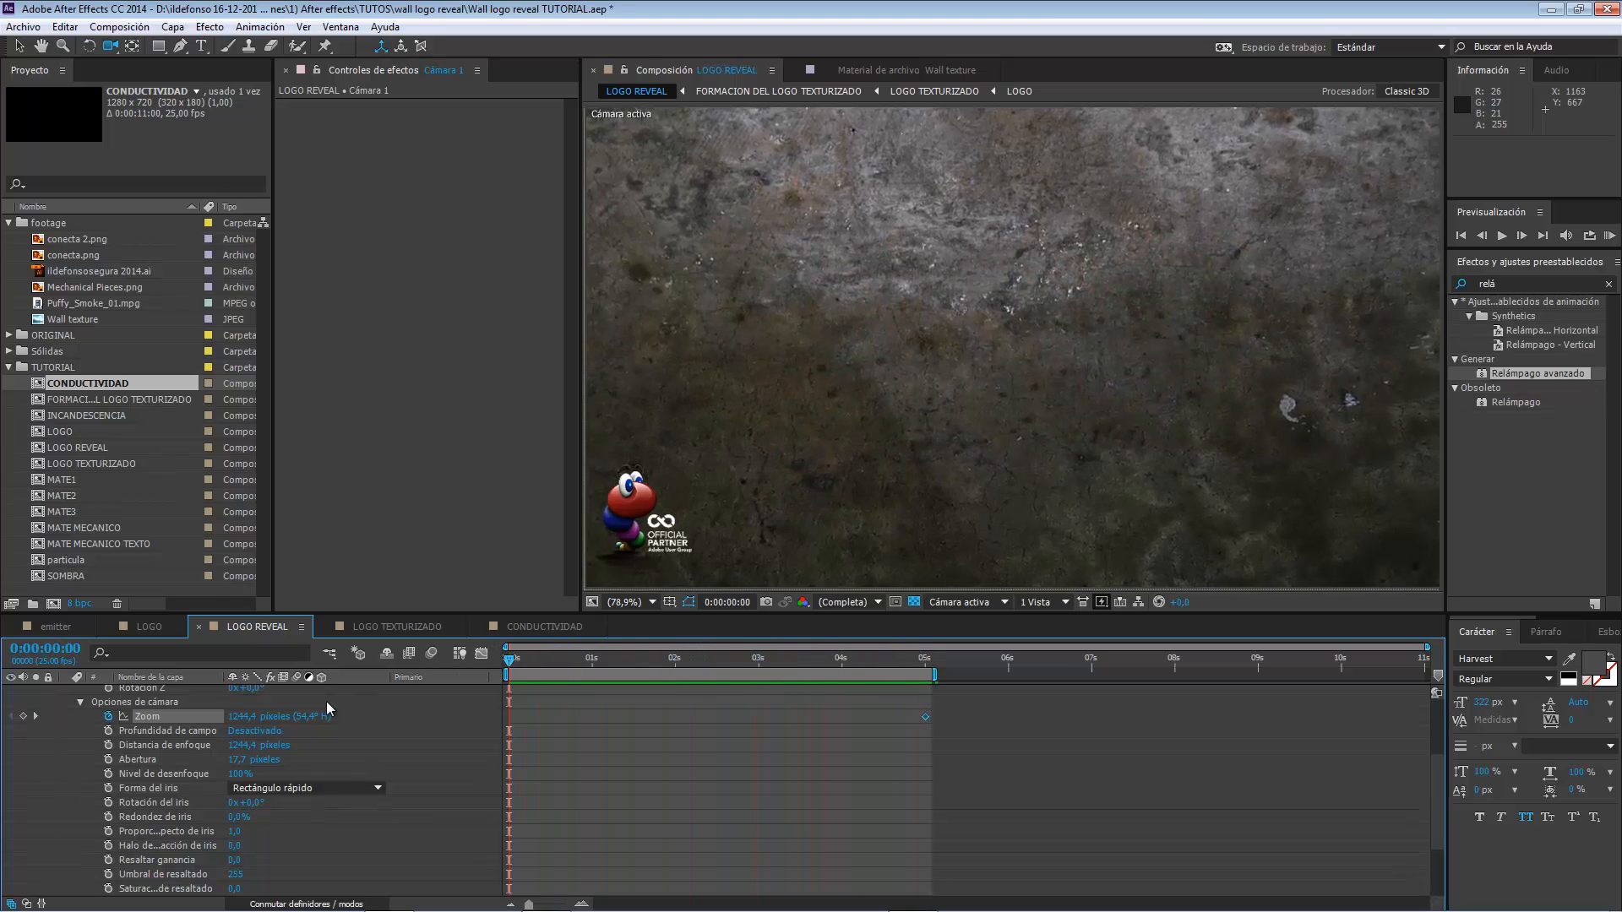
pyautogui.moveTo(238, 716); pyautogui.dragTo(312, 717)
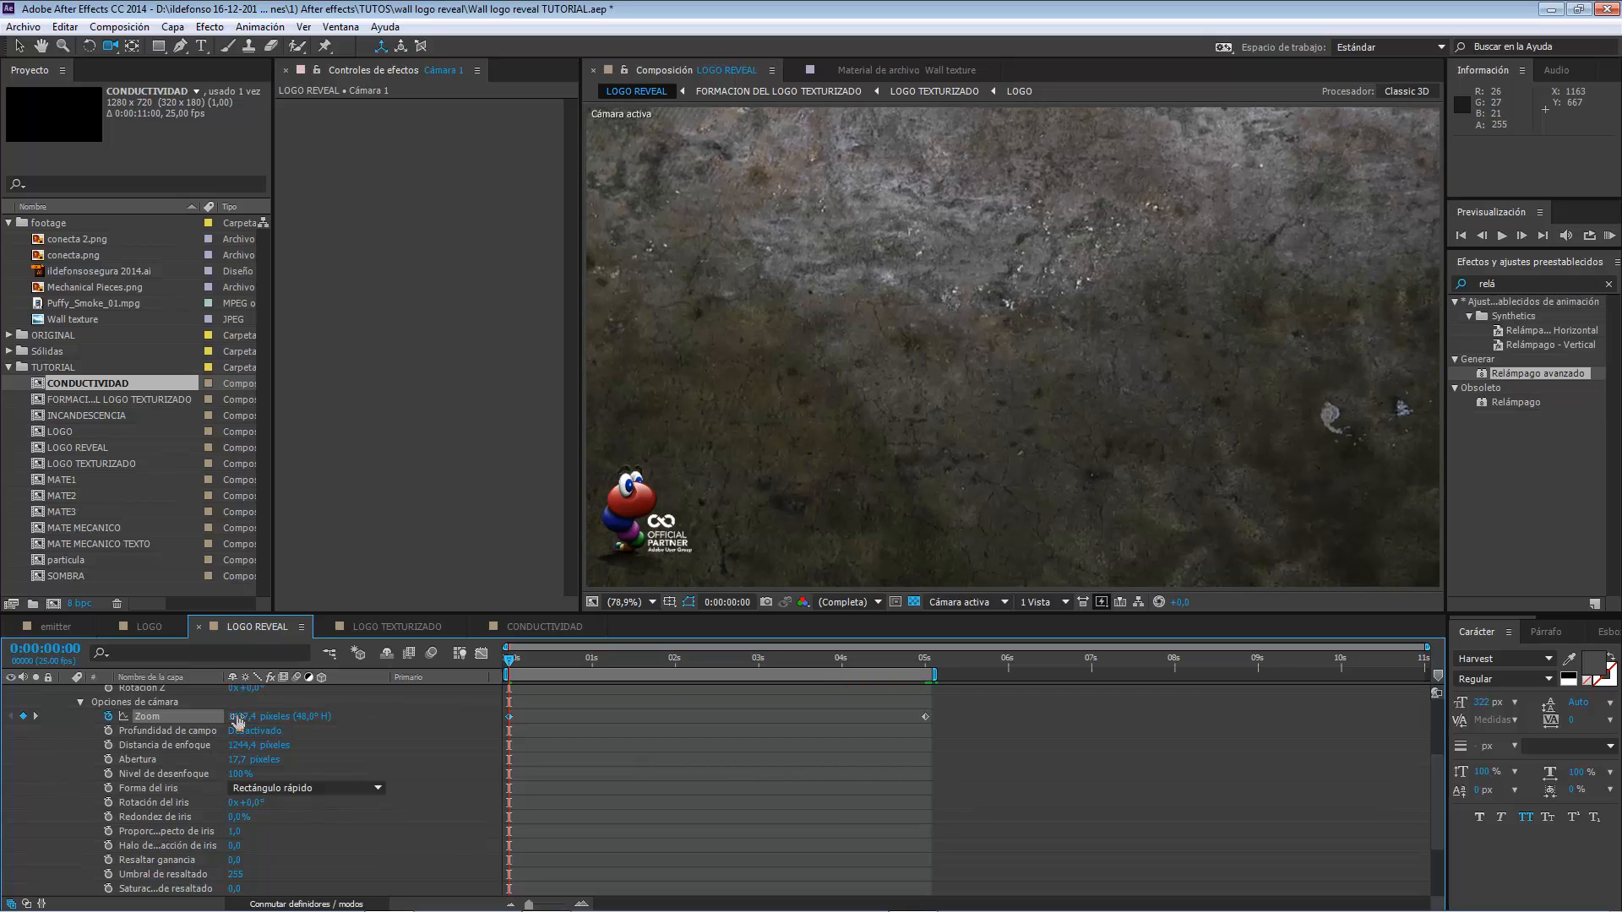
pyautogui.click(245, 716)
pyautogui.write('1800')
pyautogui.press('Return')
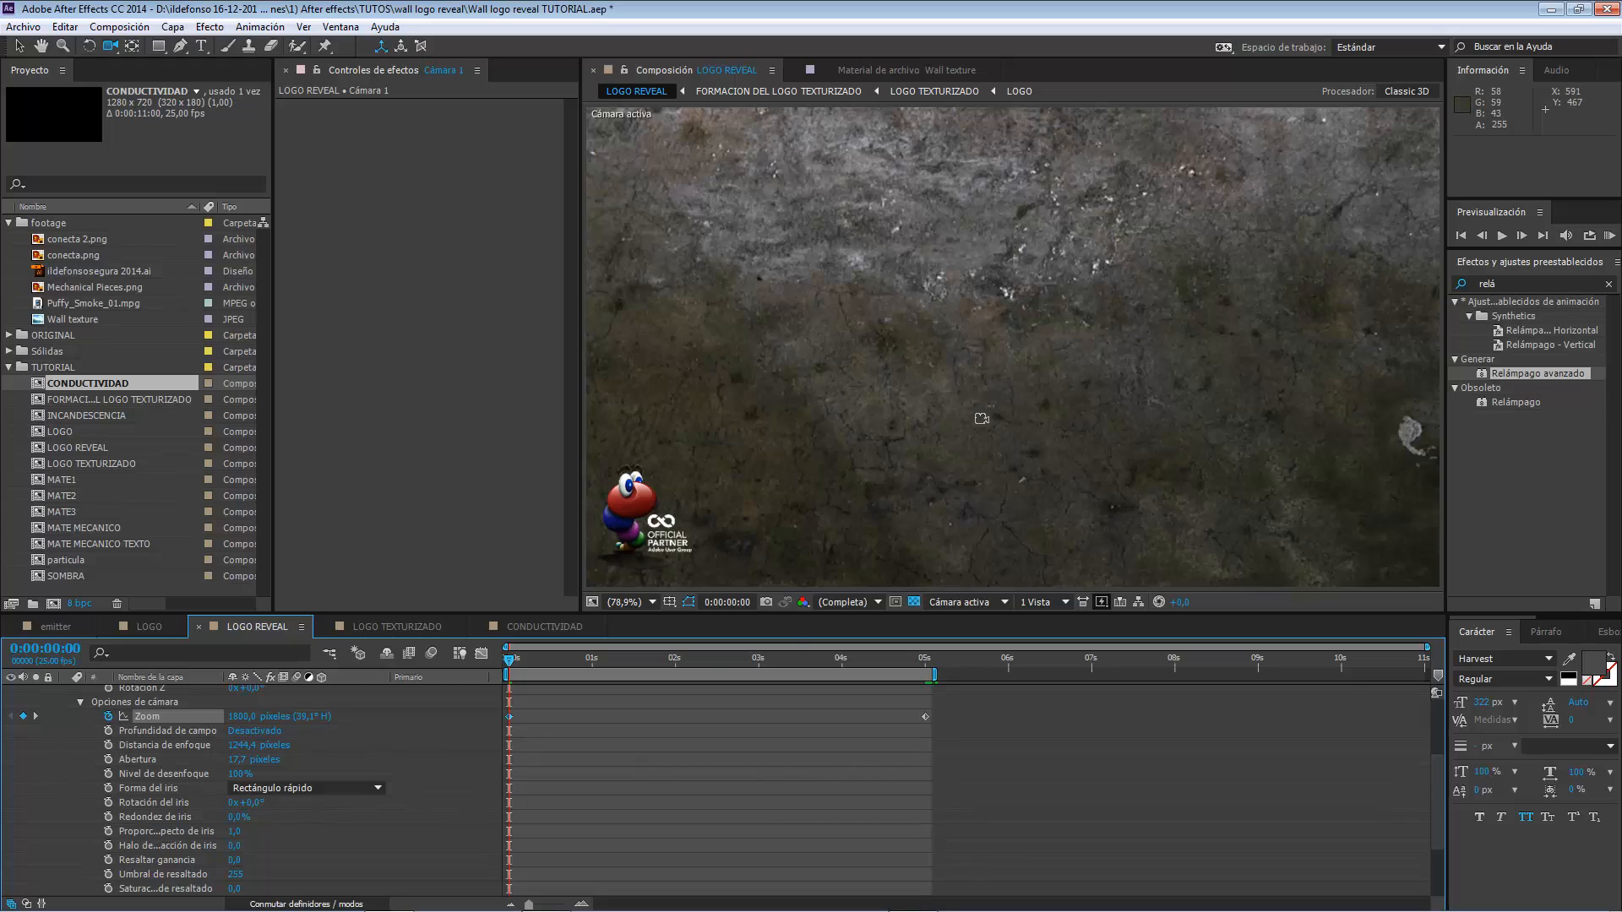
pyautogui.click(1501, 236)
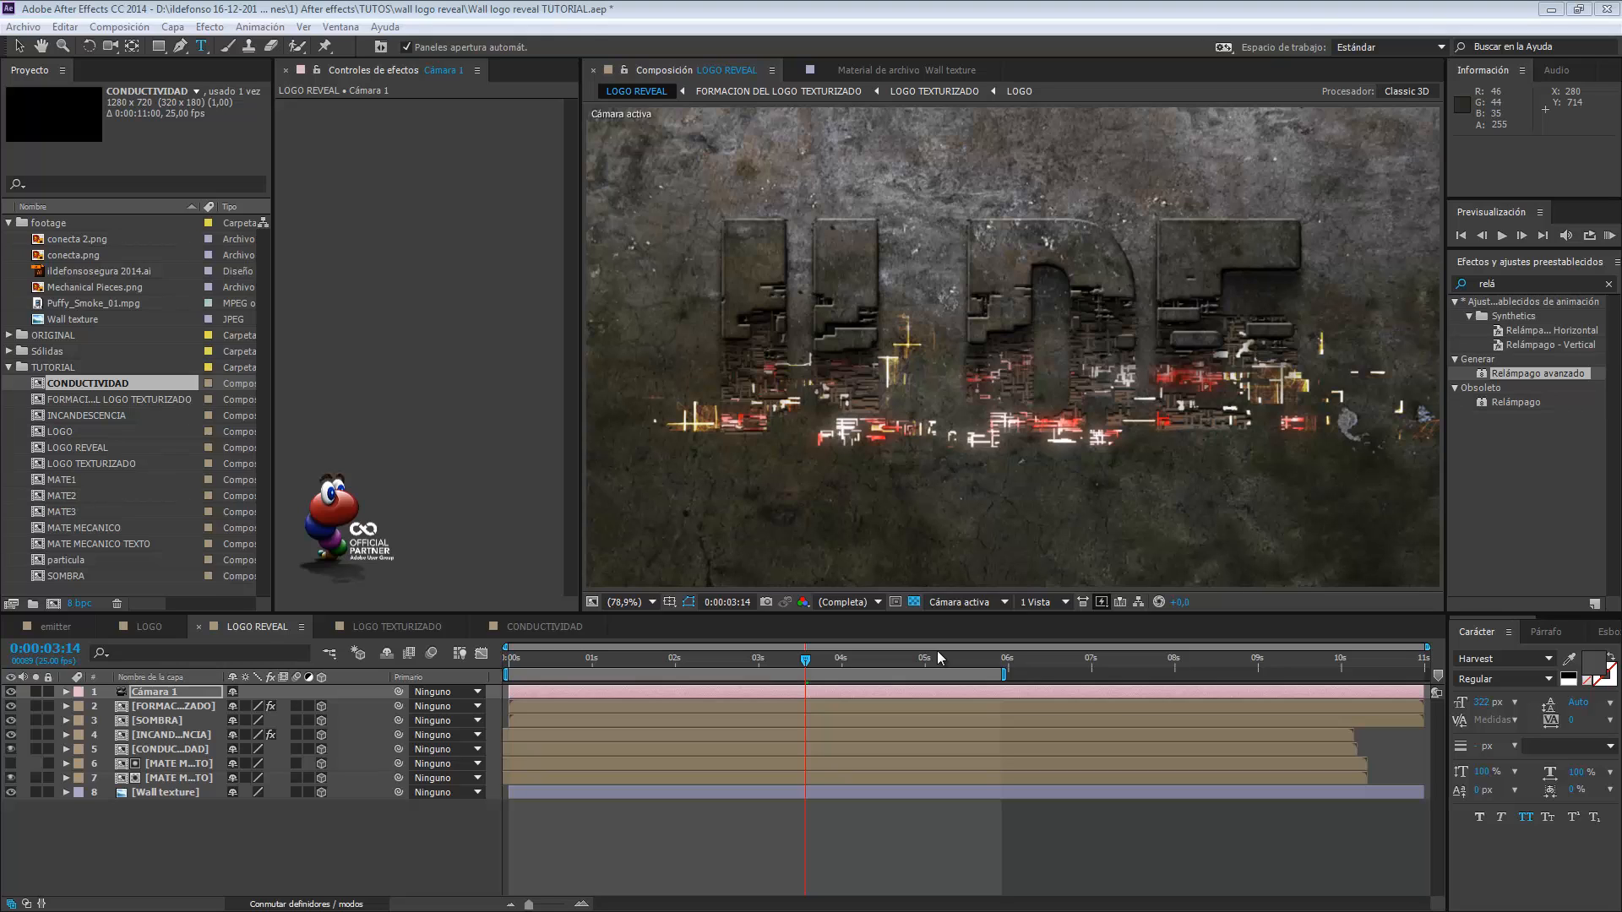
# Replace the text in the LOGO composition with 2015 and return to LOGO REVEAL to see the updated animation.
pyautogui.click(145, 626)
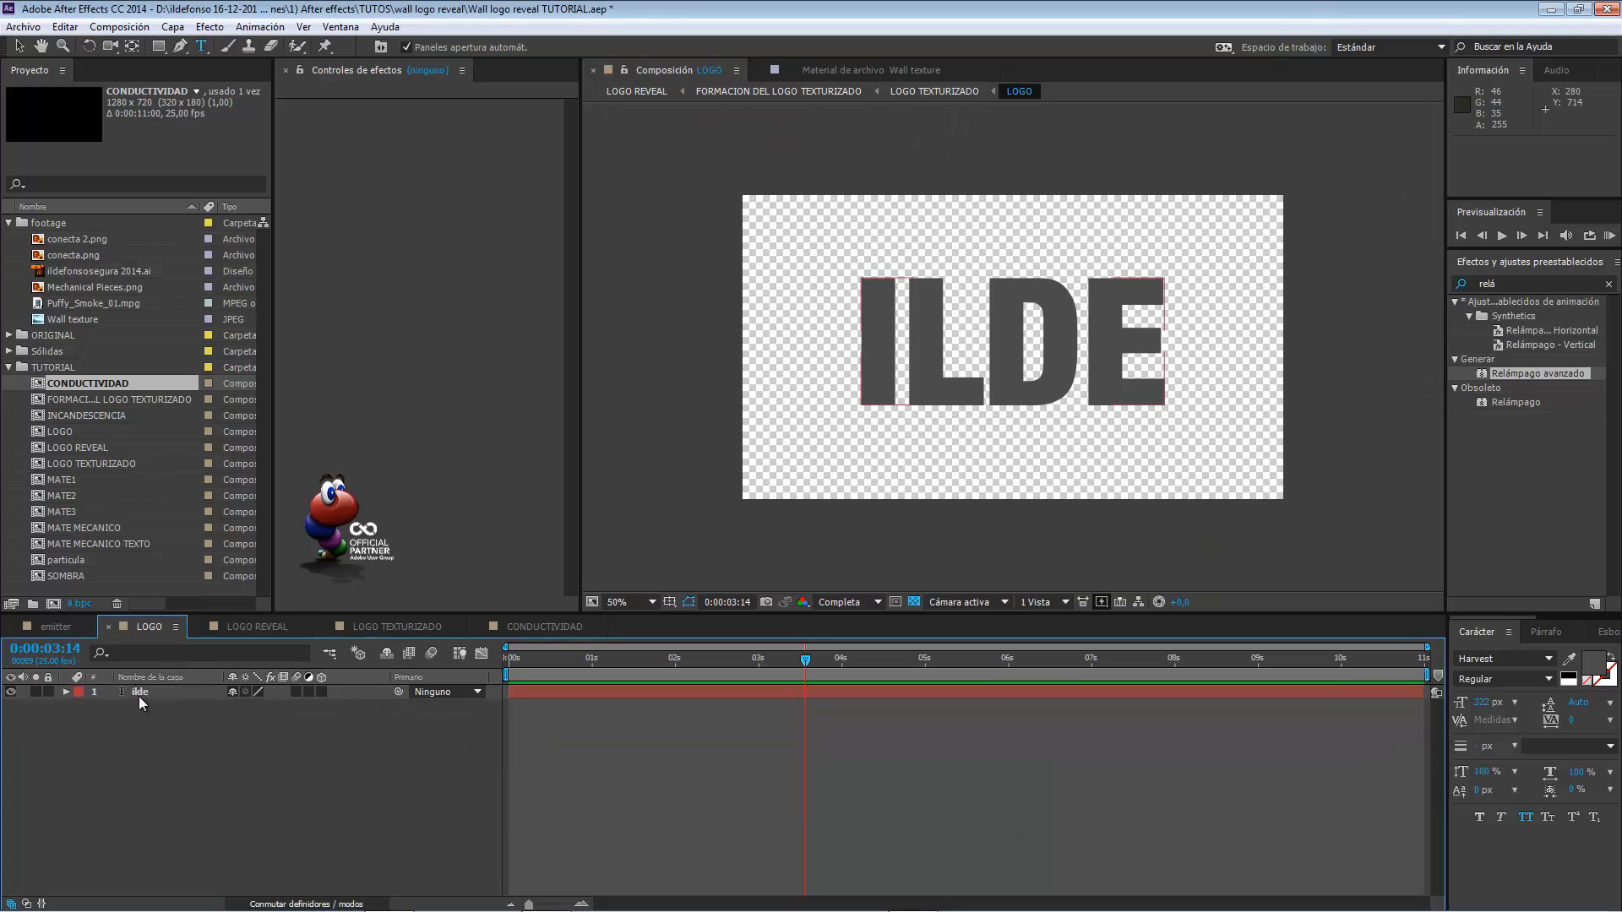
pyautogui.click(140, 696)
pyautogui.write('2015')
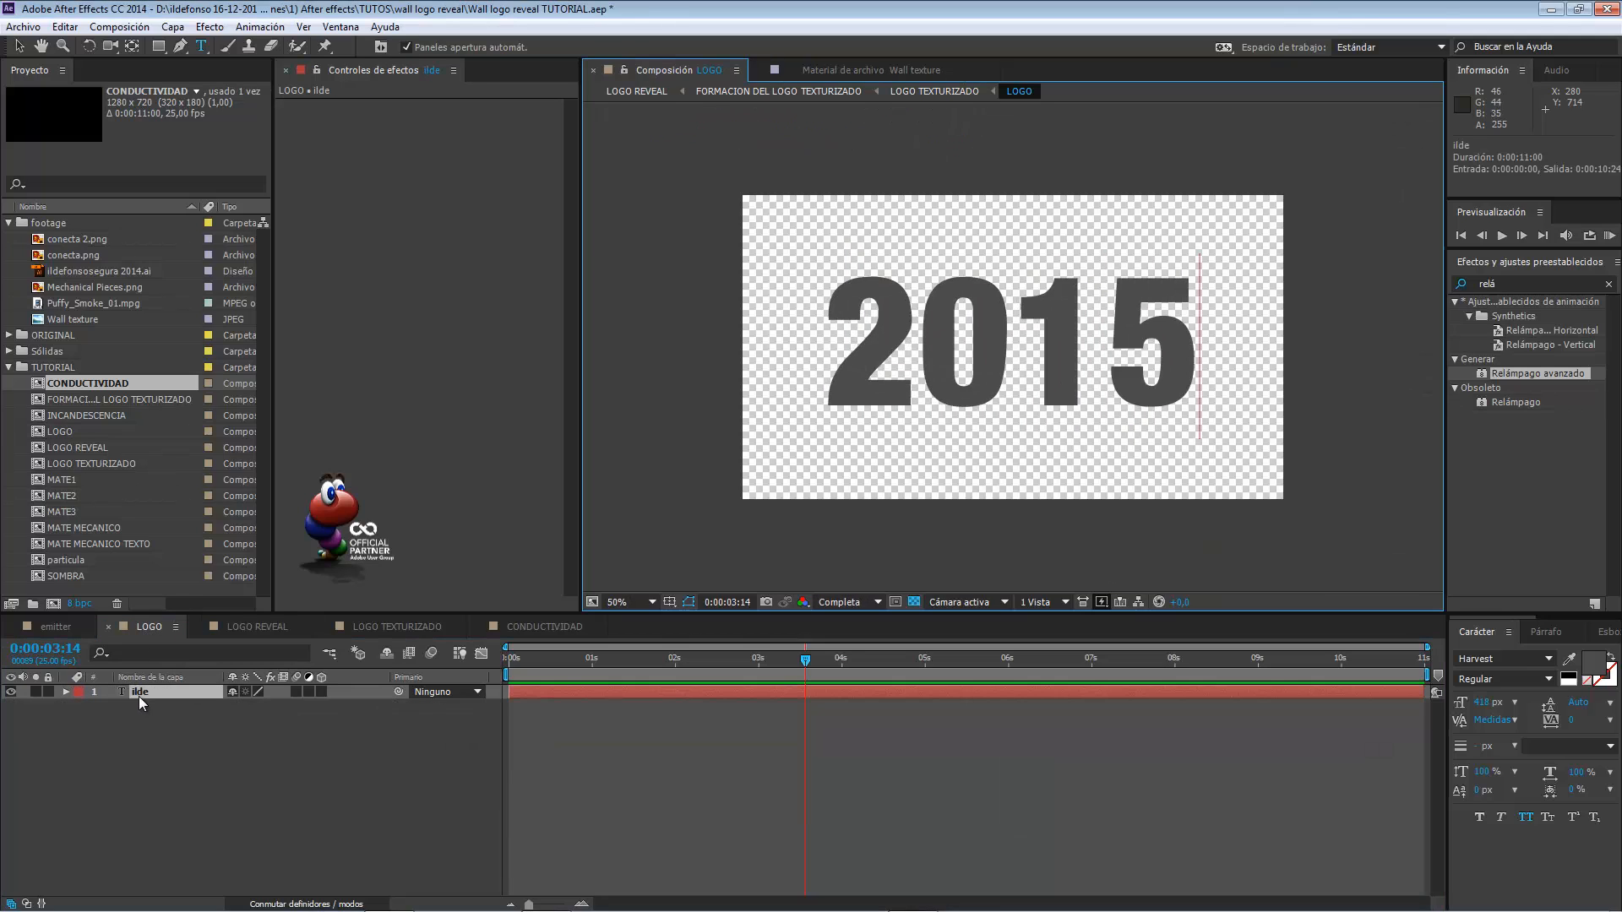
pyautogui.click(256, 627)
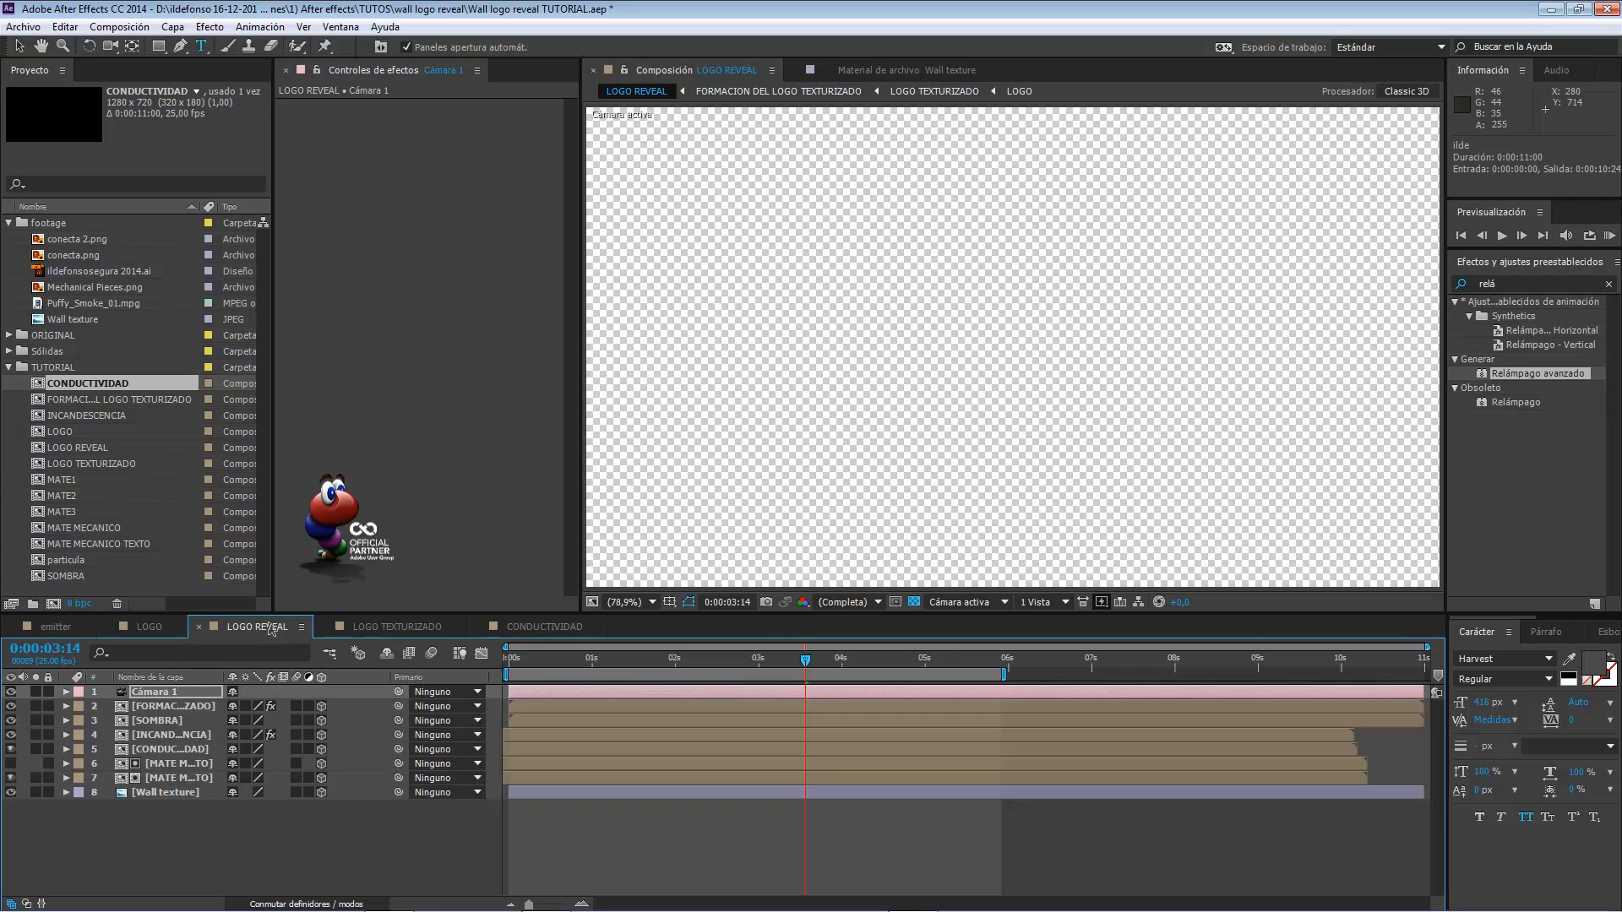